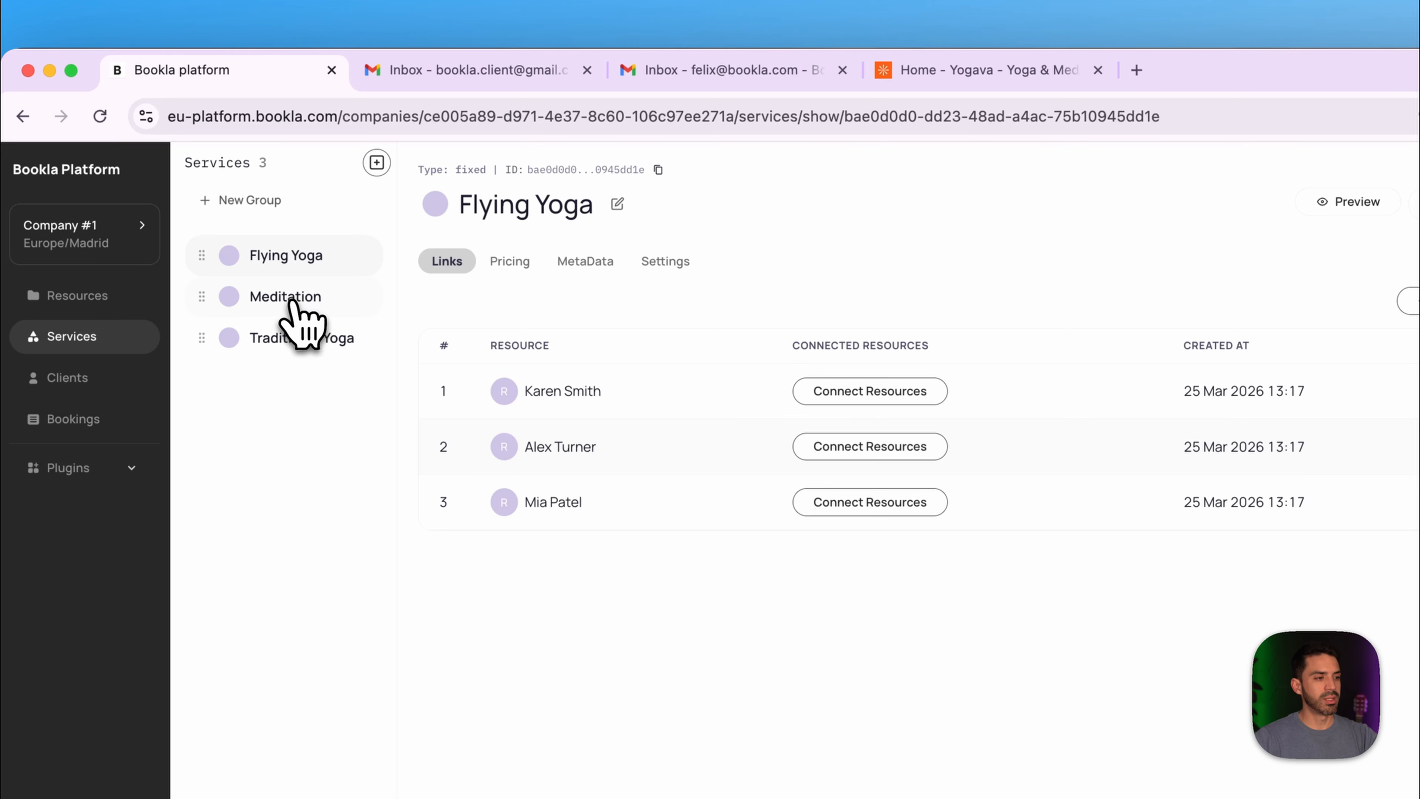
- Review the Meditation and Traditional Yoga services, then confirm both Gmail inboxes are empty
left_click(292, 298)
left_click(293, 340)
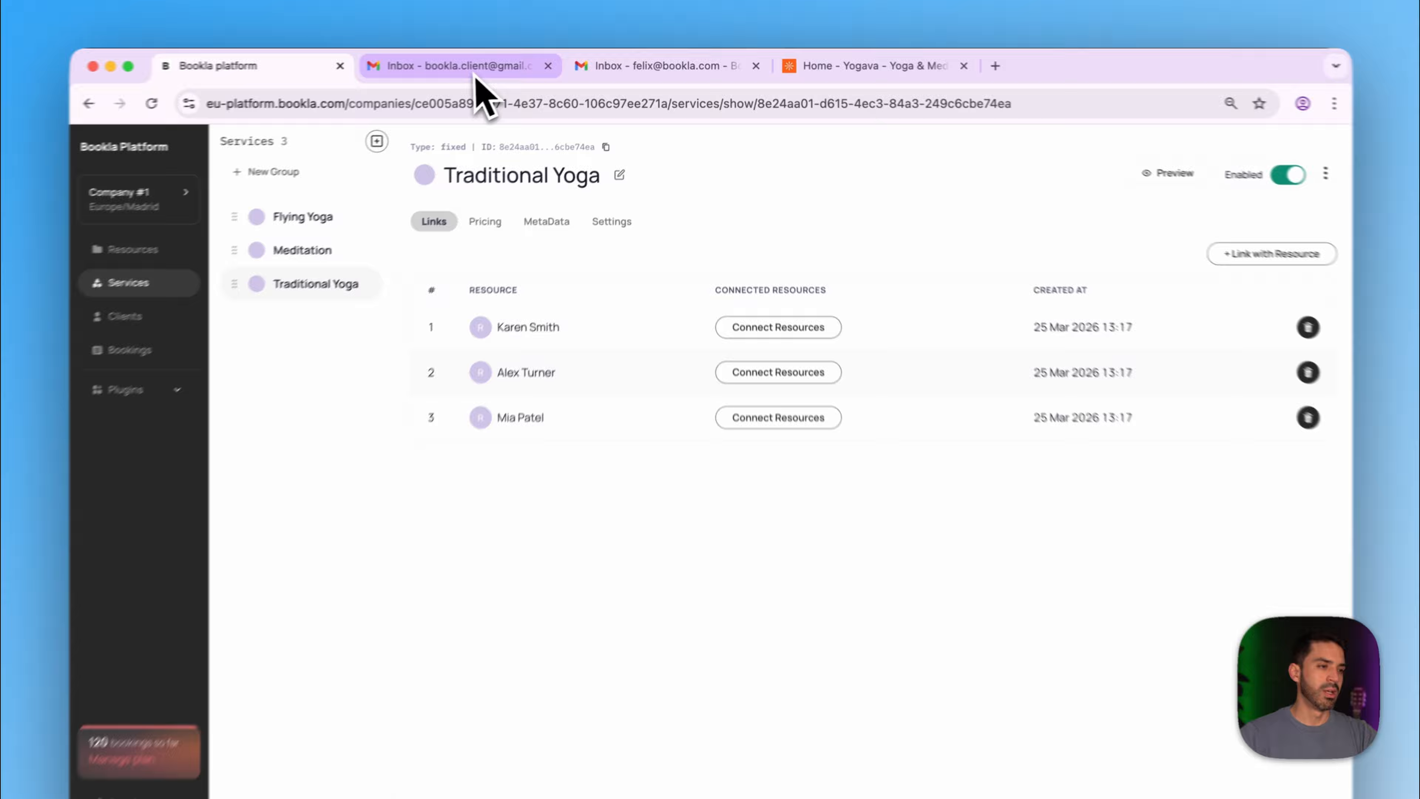
left_click(503, 63)
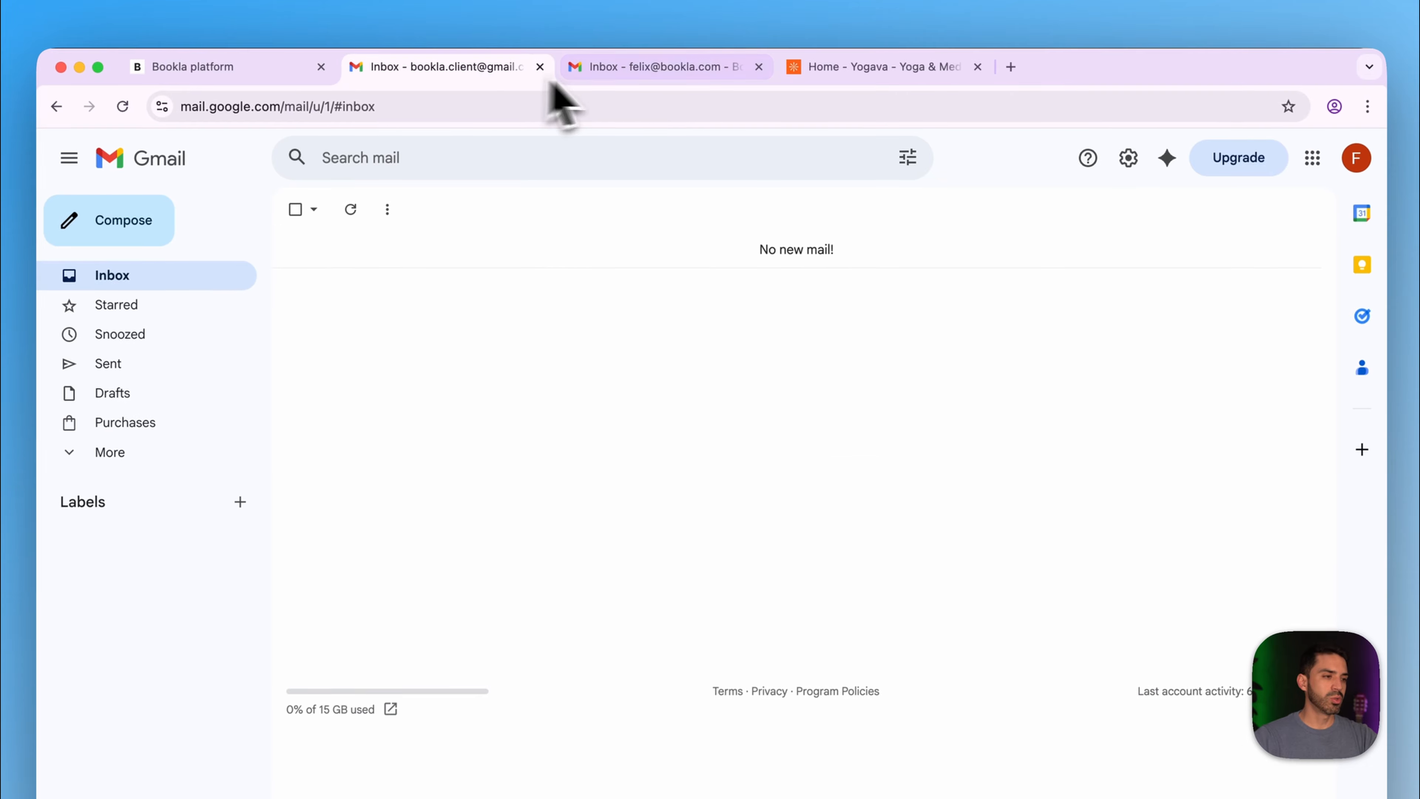
left_click(623, 64)
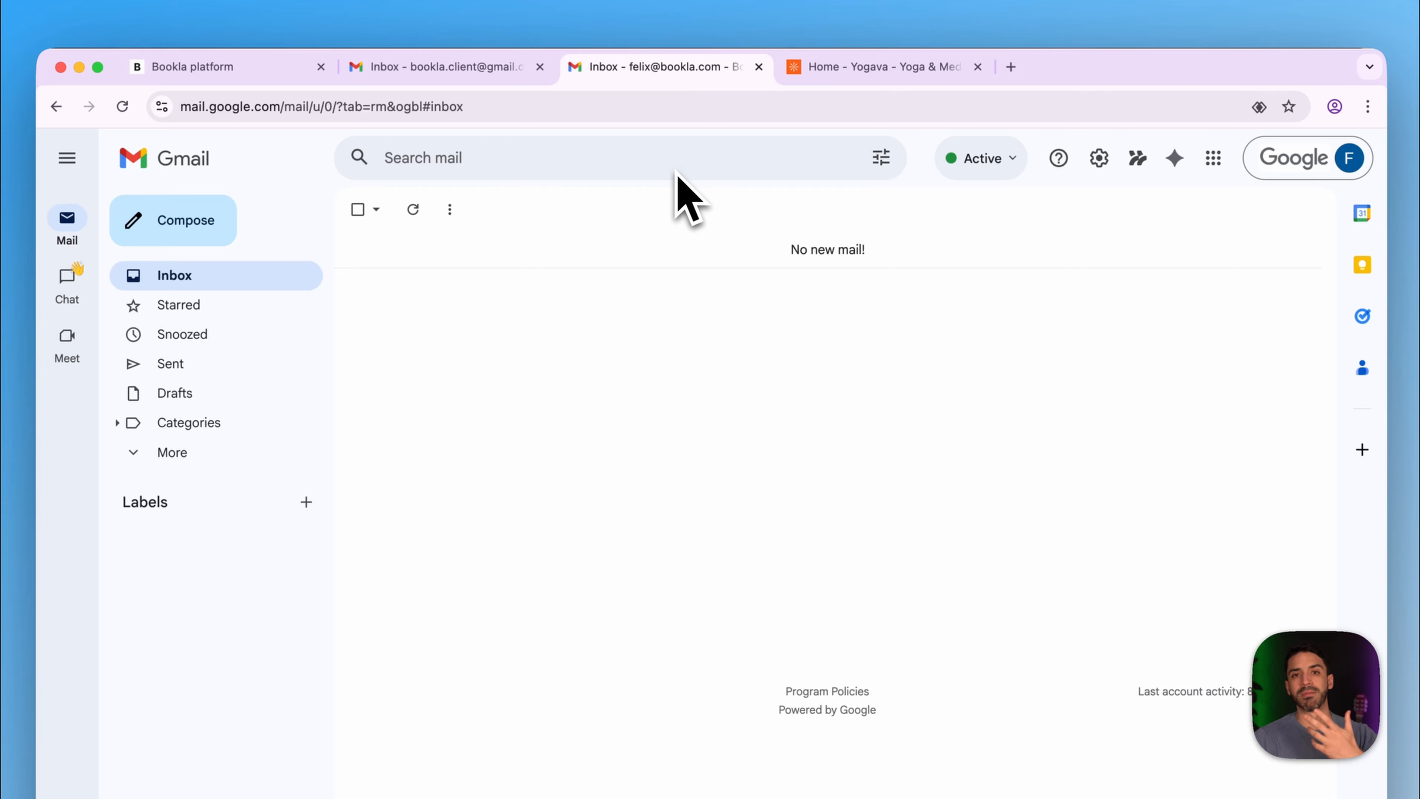
- Browse the Unique Yoga home page, then go to Book A Class and scroll to the empty Client's data form
left_click(882, 70)
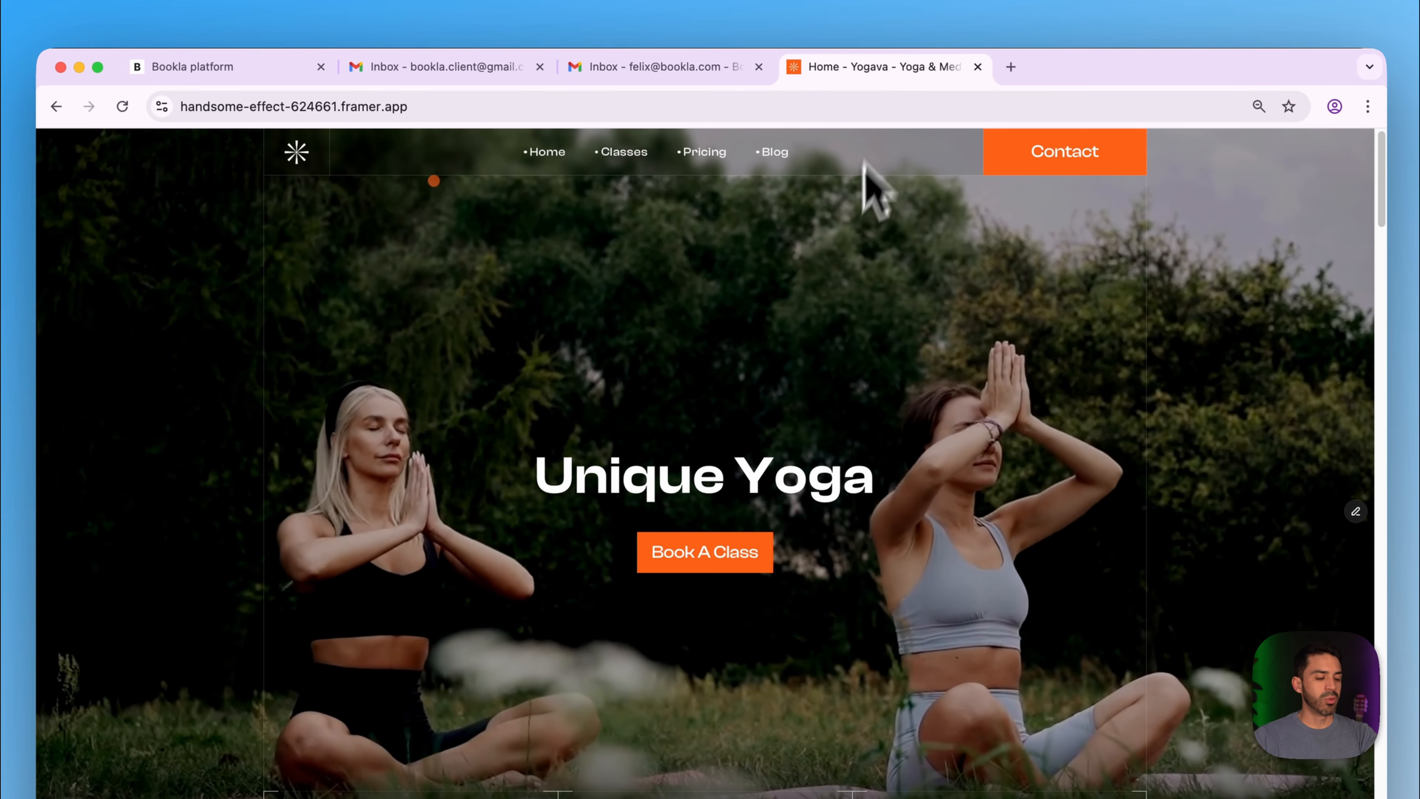
scroll(841, 242, "down", 10)
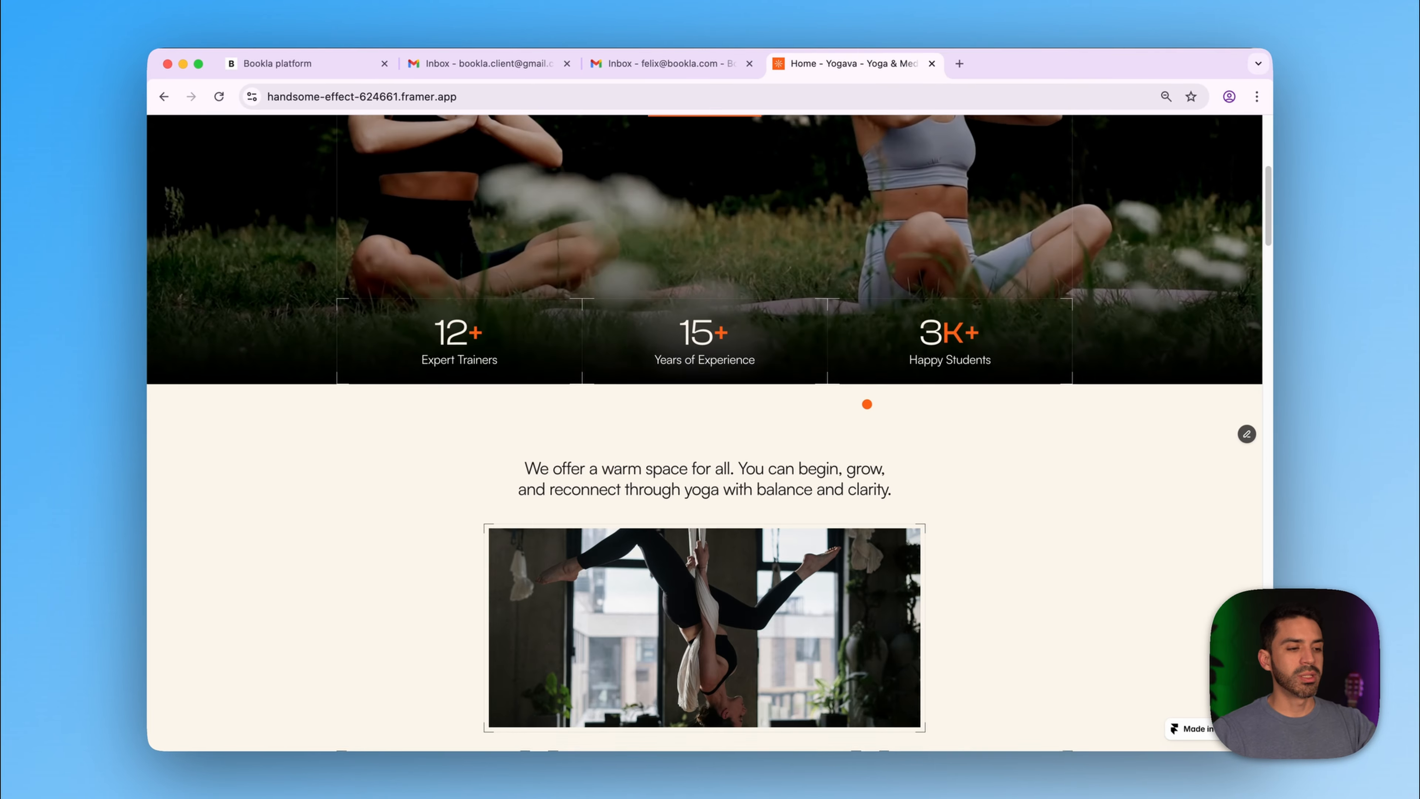
scroll(889, 400, "down", 7)
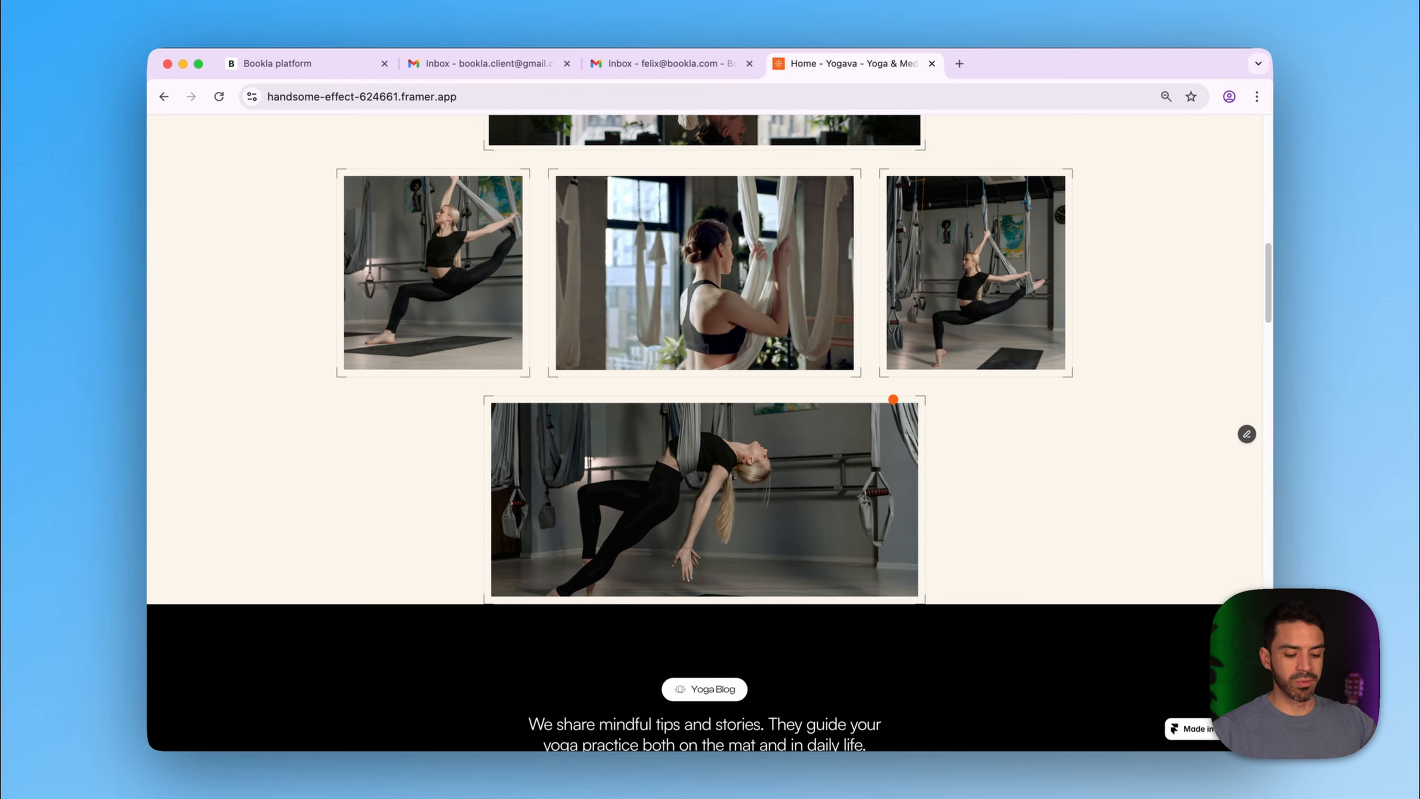
scroll(893, 399, "up", 15)
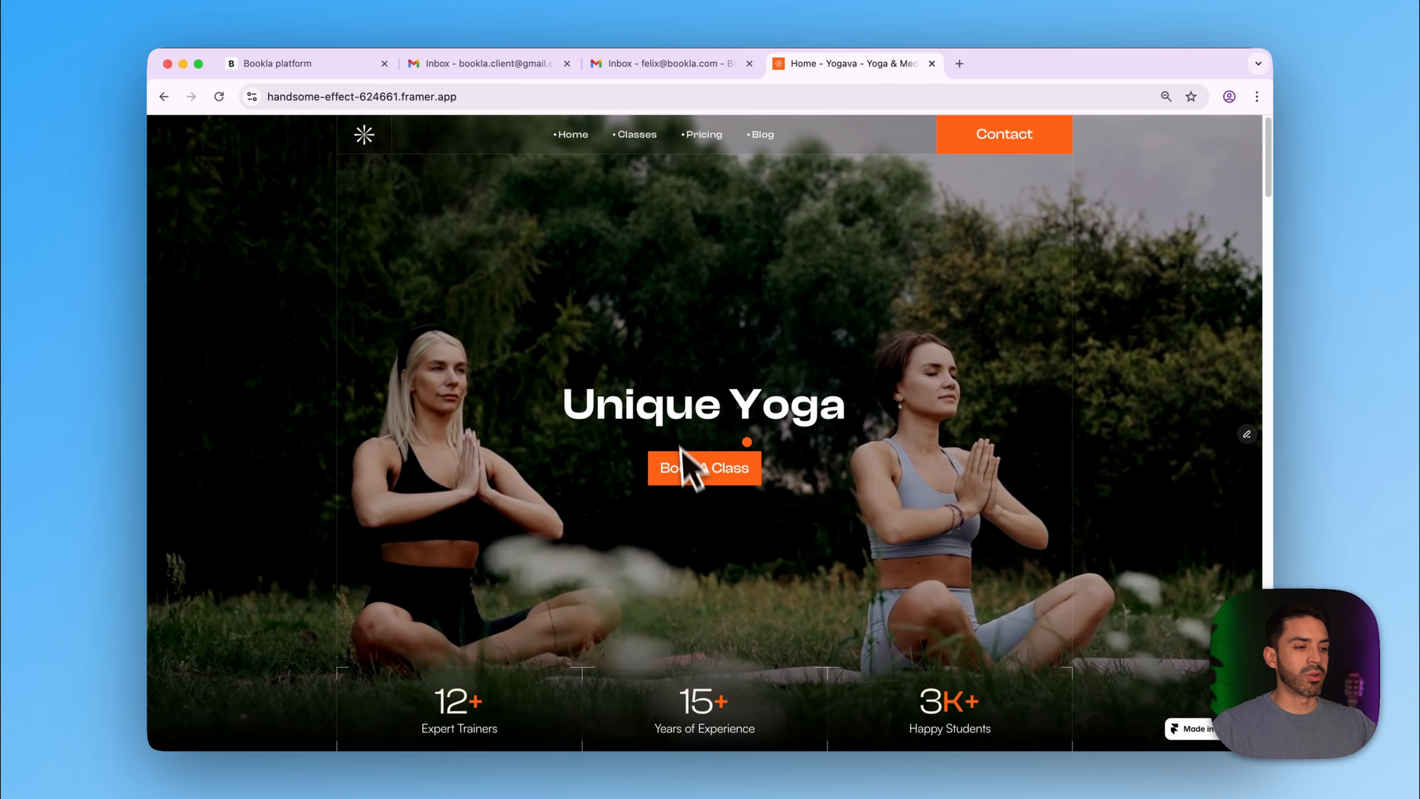
left_click(696, 469)
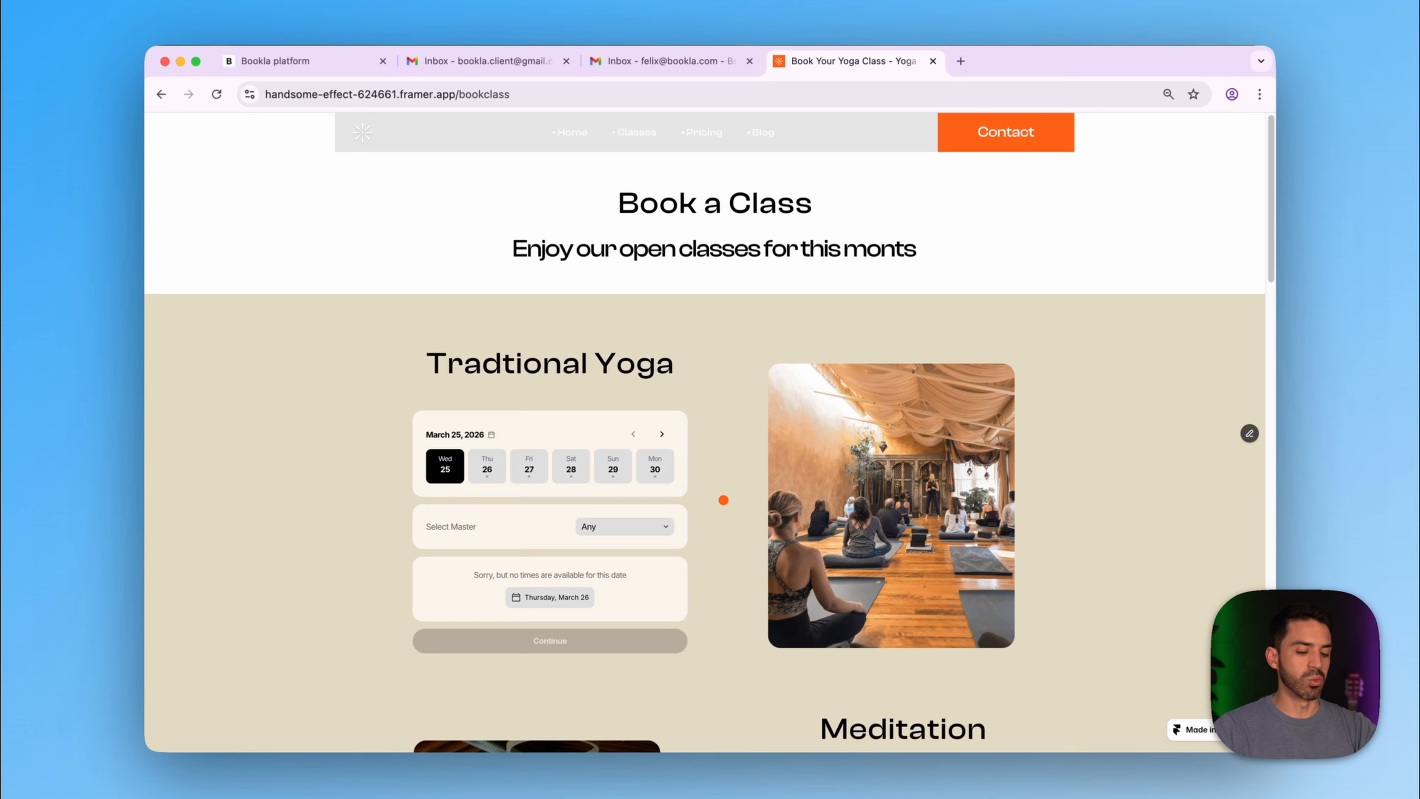
scroll(724, 489, "down", 2)
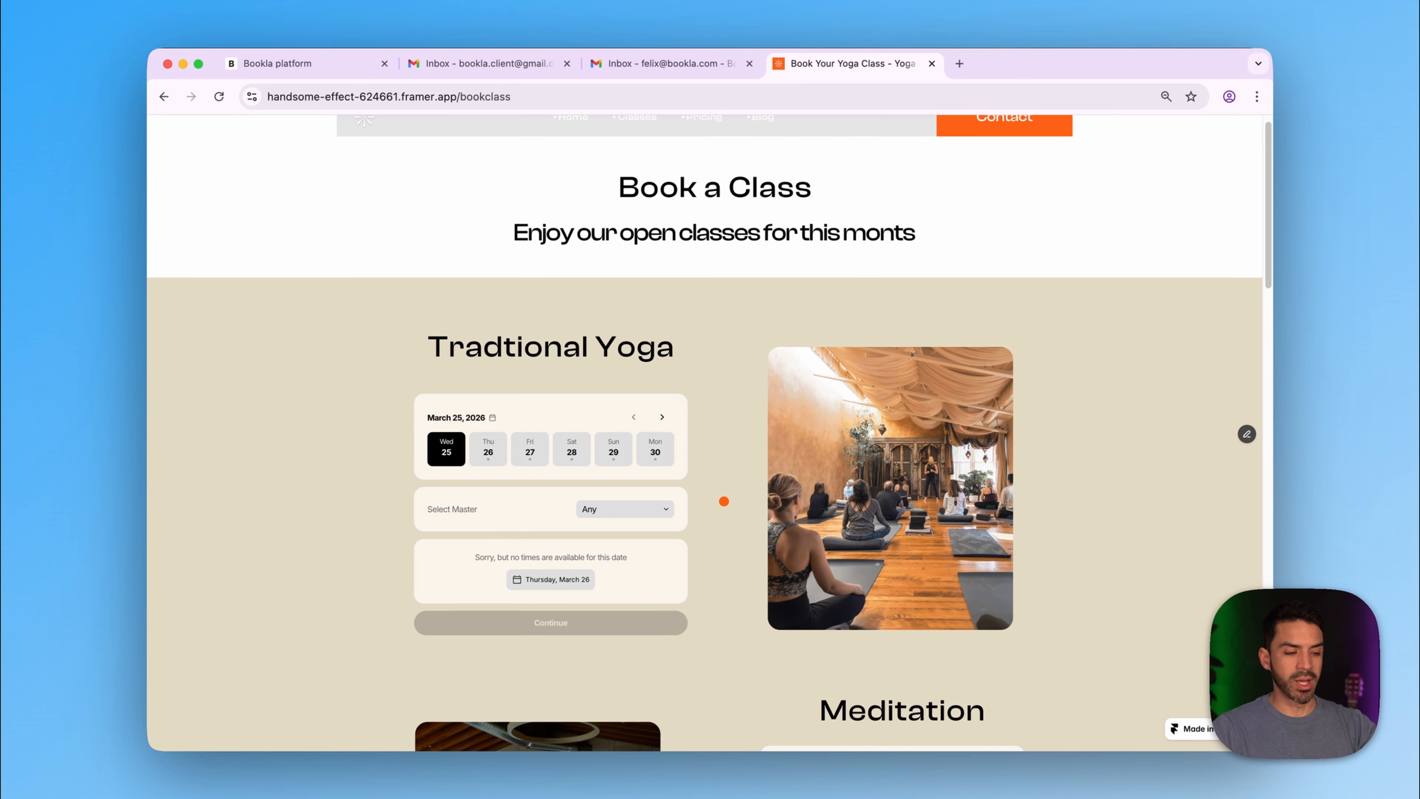
scroll(725, 501, "down", 12)
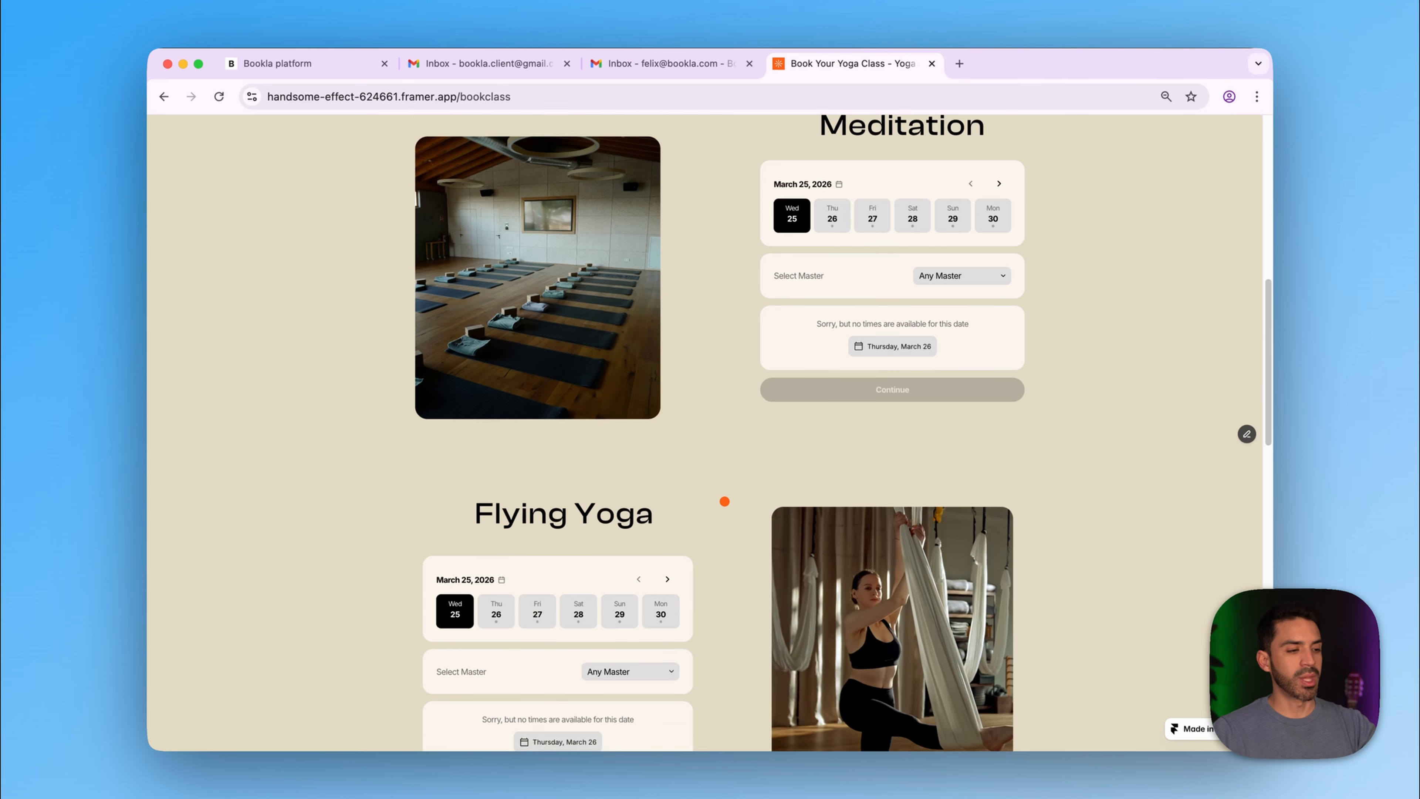
scroll(724, 501, "down", 15)
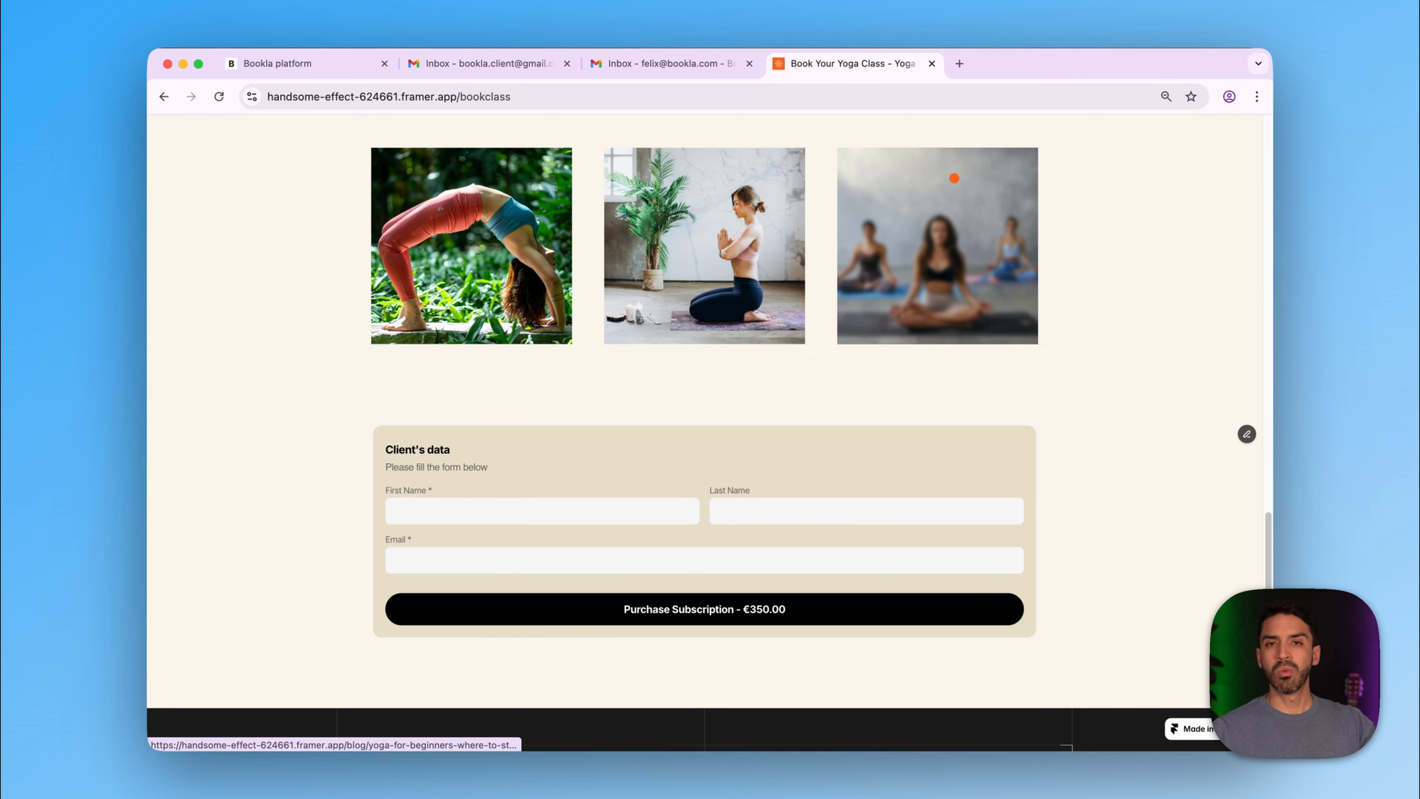
- Load component.bookla.com (Bookla Styler App) in a new tab, then open its Docs introduction
left_click(959, 63)
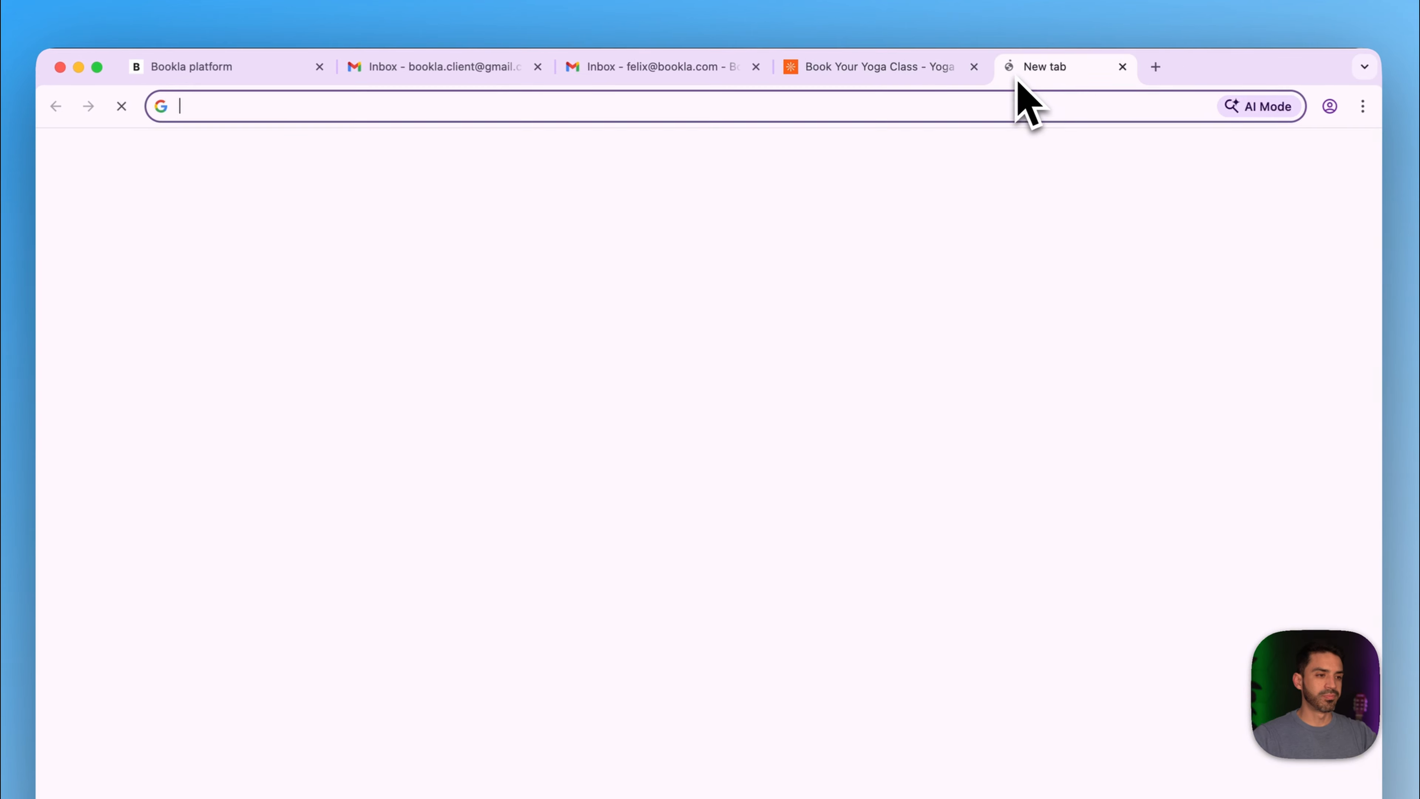
type("component")
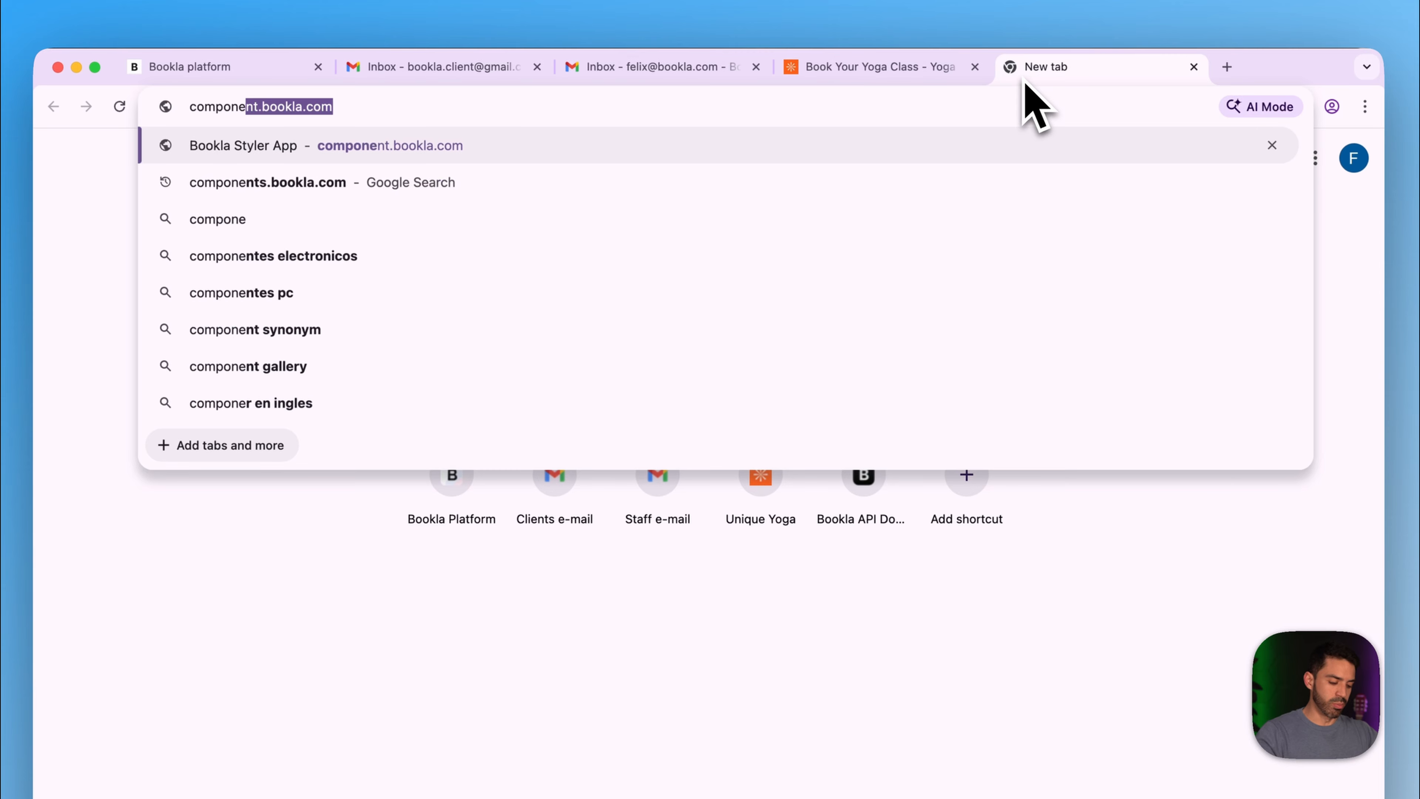
type(".bookla.")
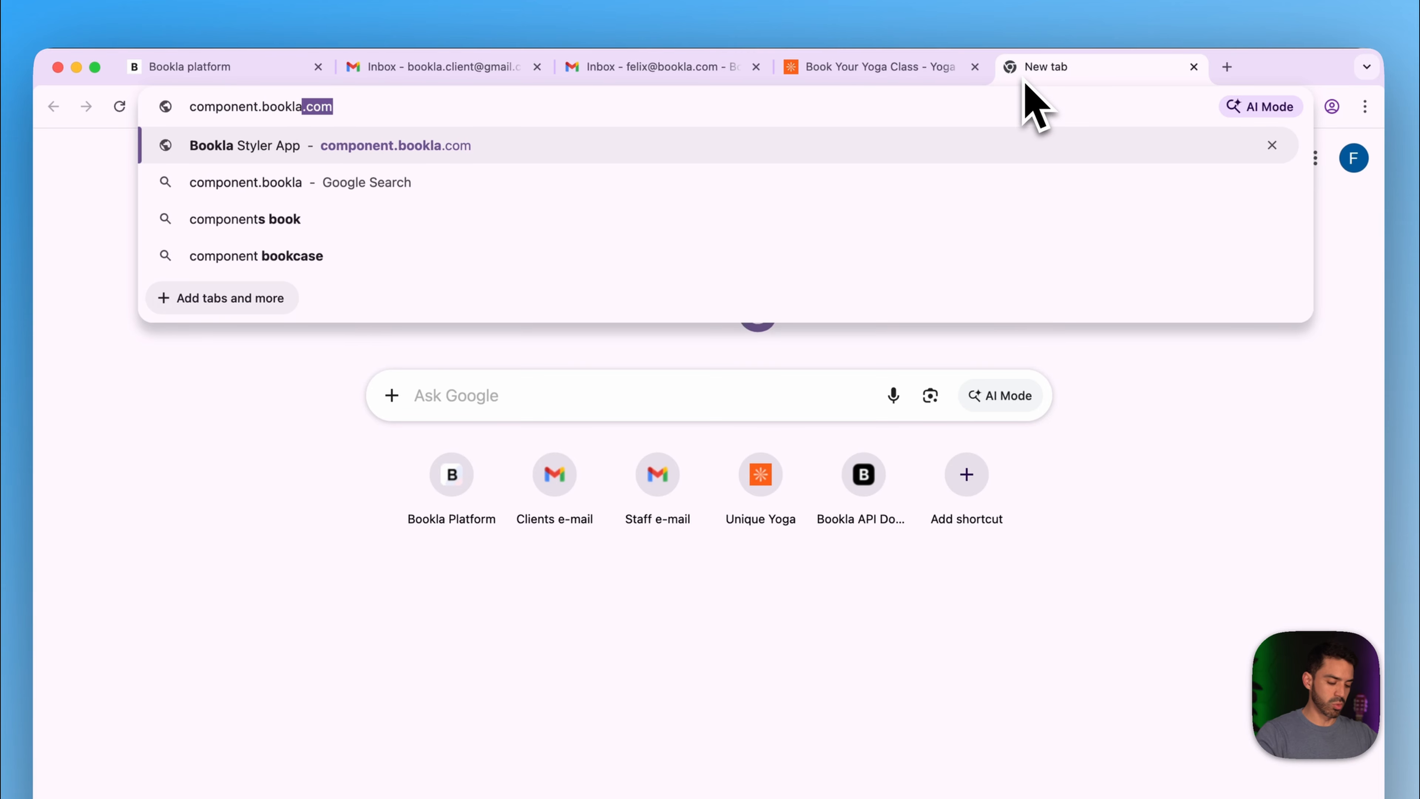
type("com")
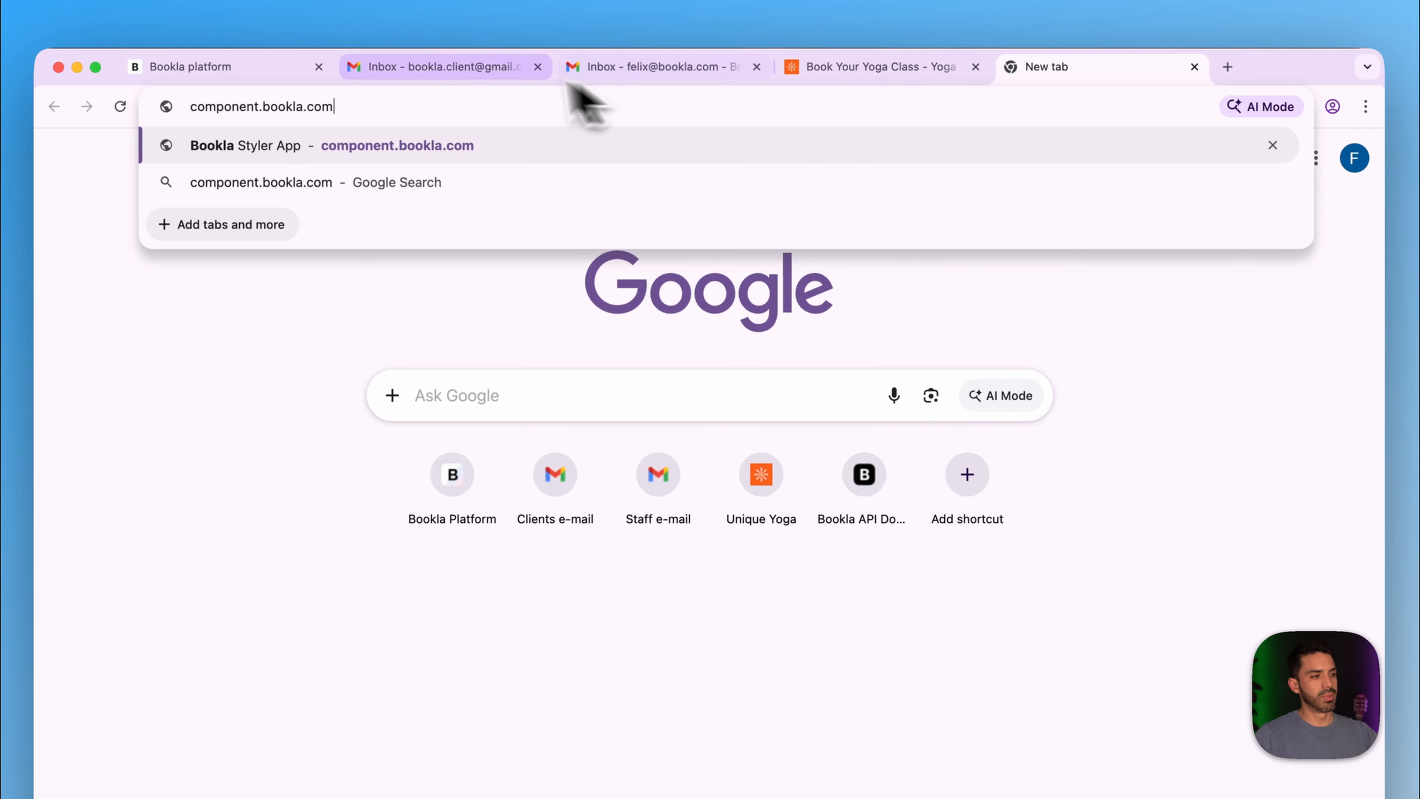
left_click(299, 148)
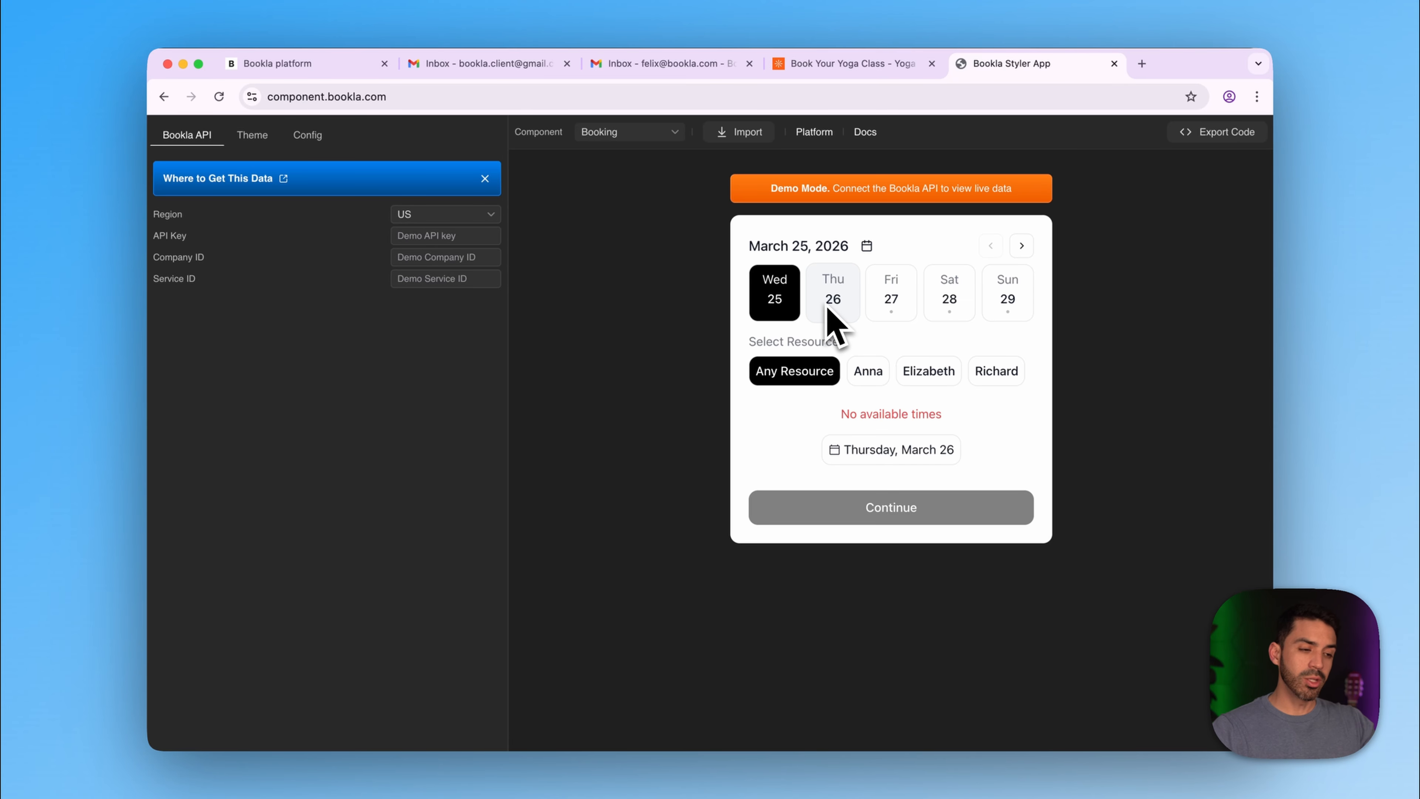
left_click(865, 132)
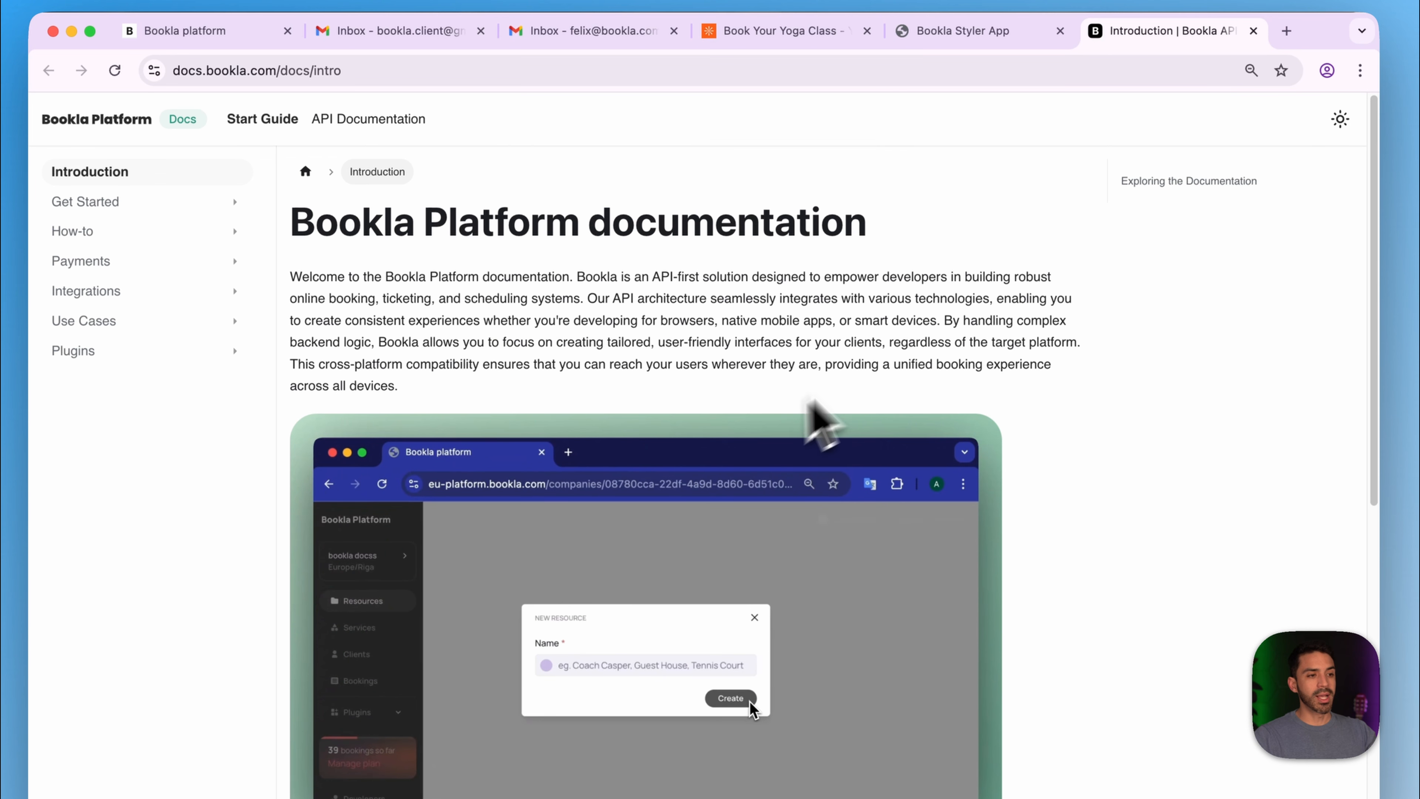
- Load docs.bookla.com in another new tab and open the start guide introduction
left_click(959, 44)
left_click(1141, 45)
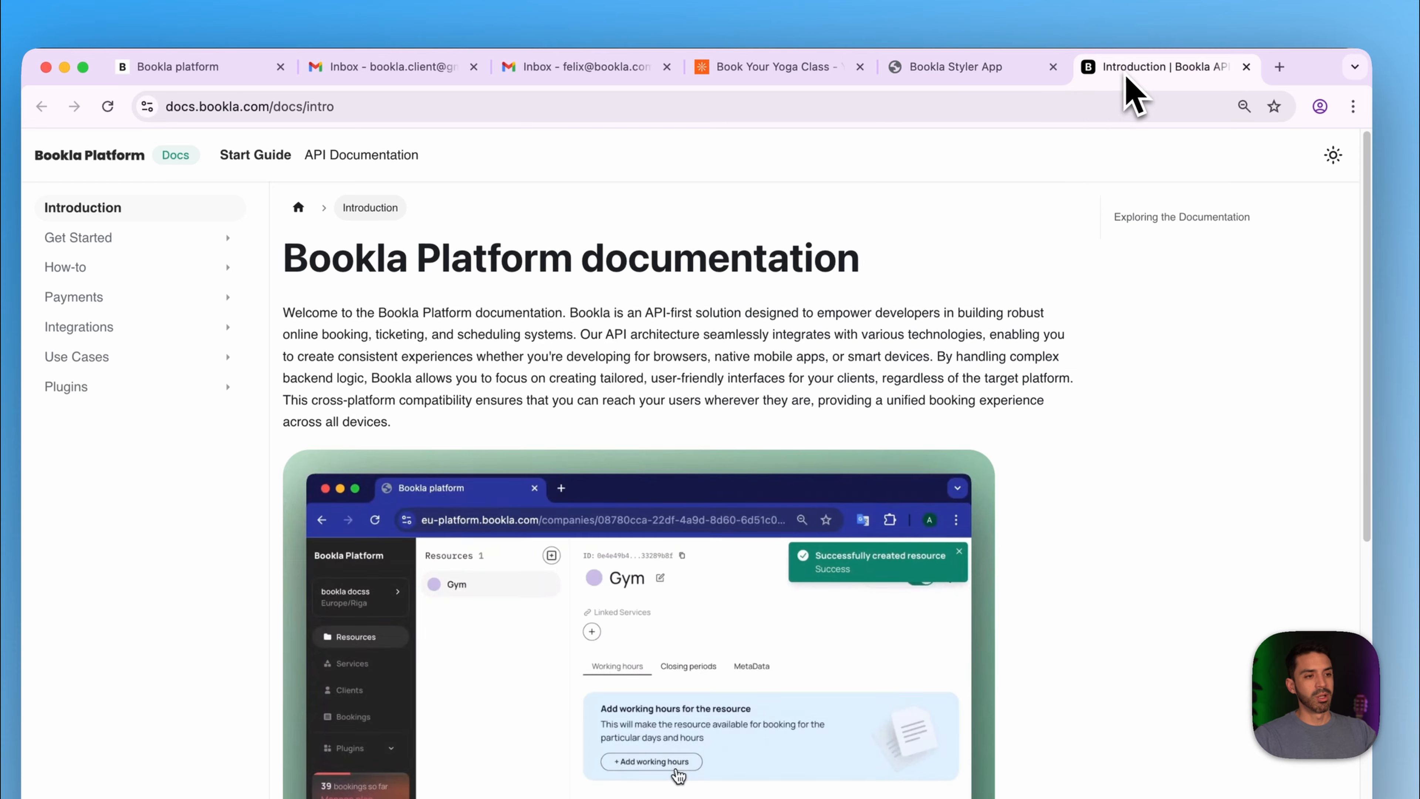
left_click(1279, 67)
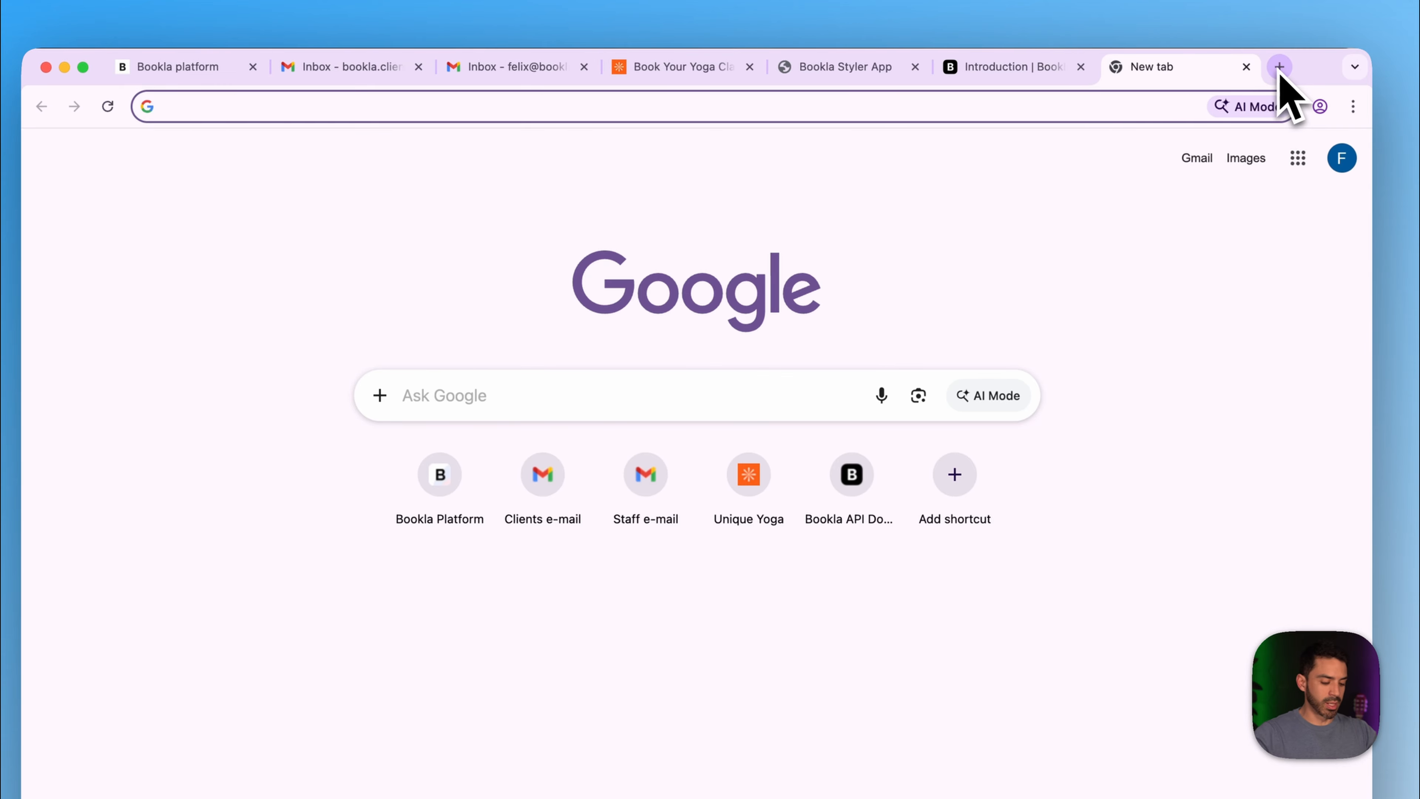
type("docs.bookl")
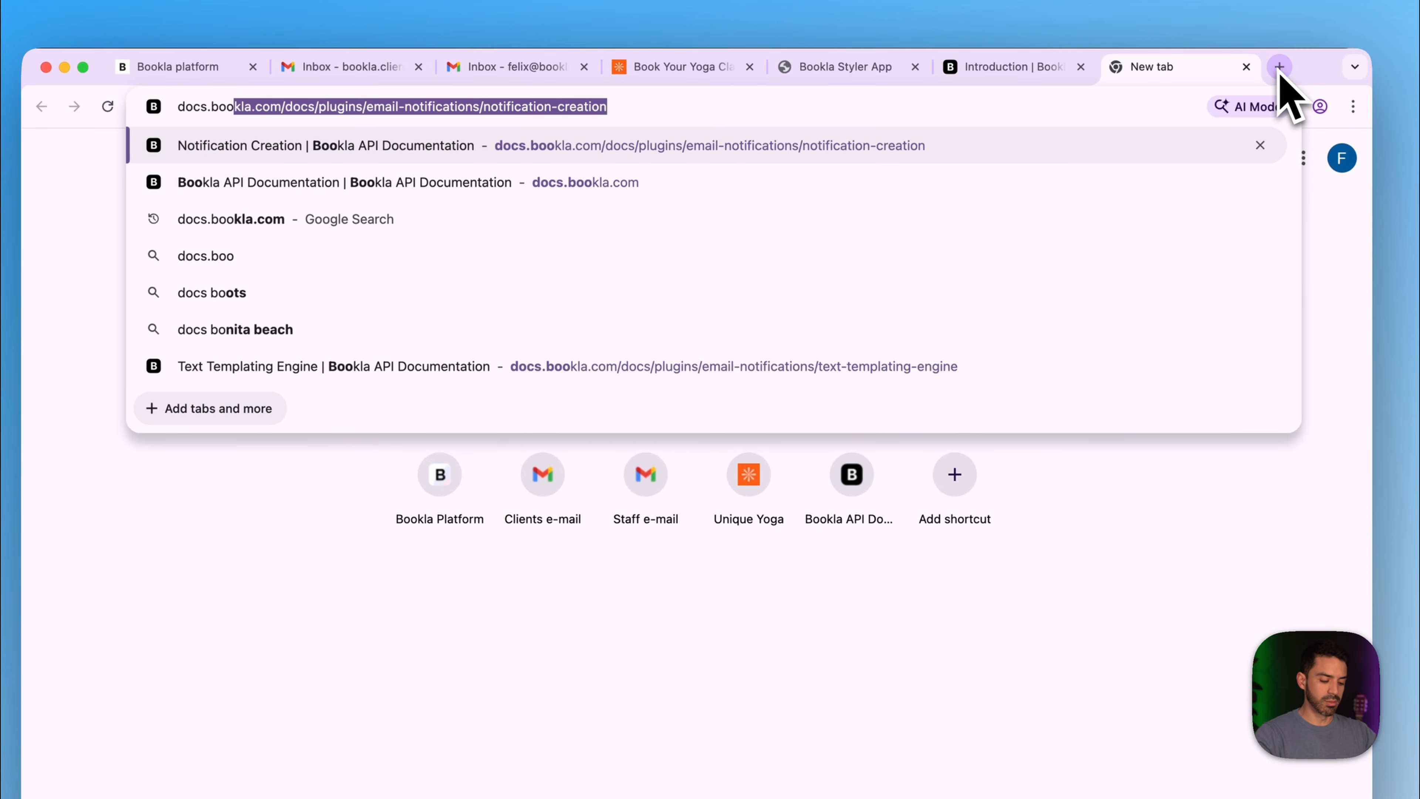
type("a.com")
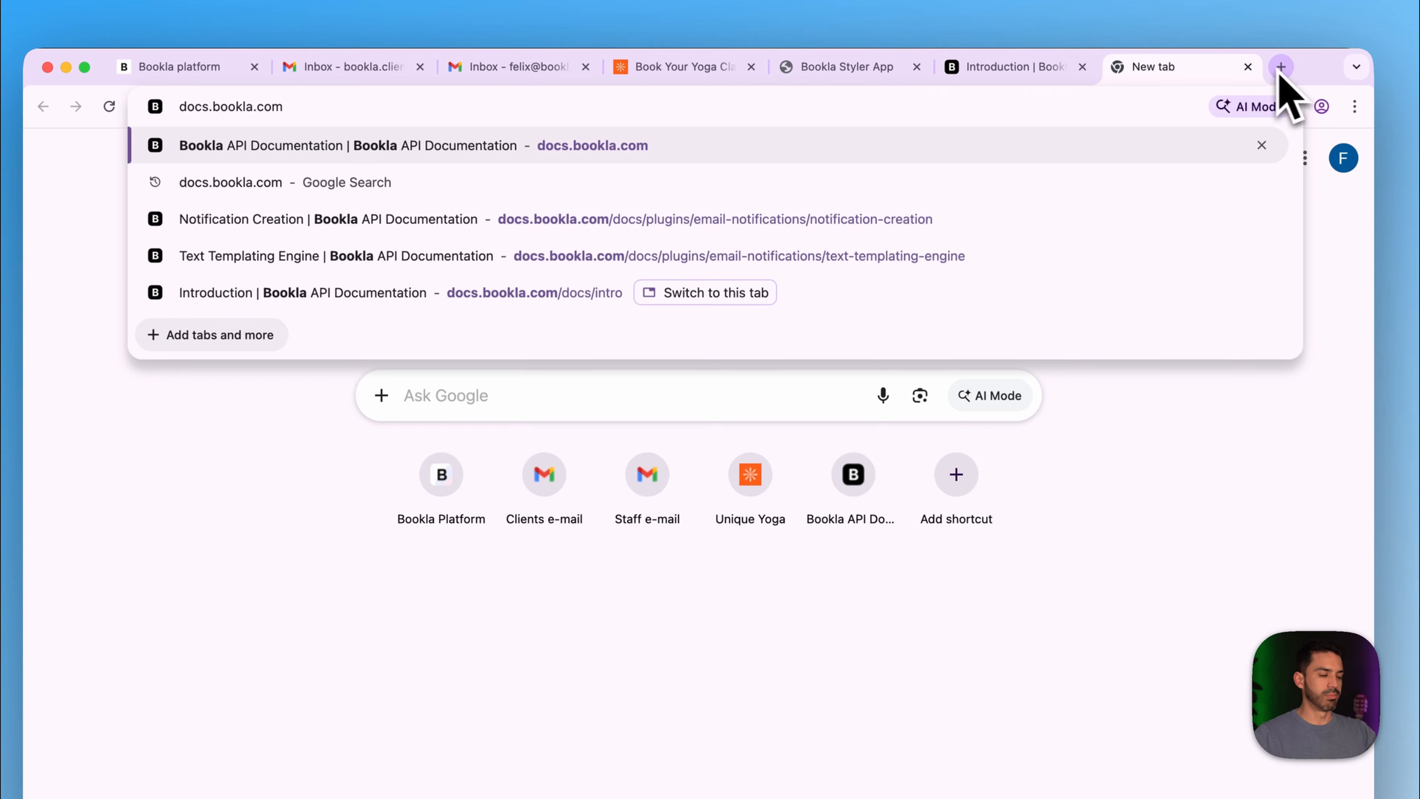
left_click(561, 147)
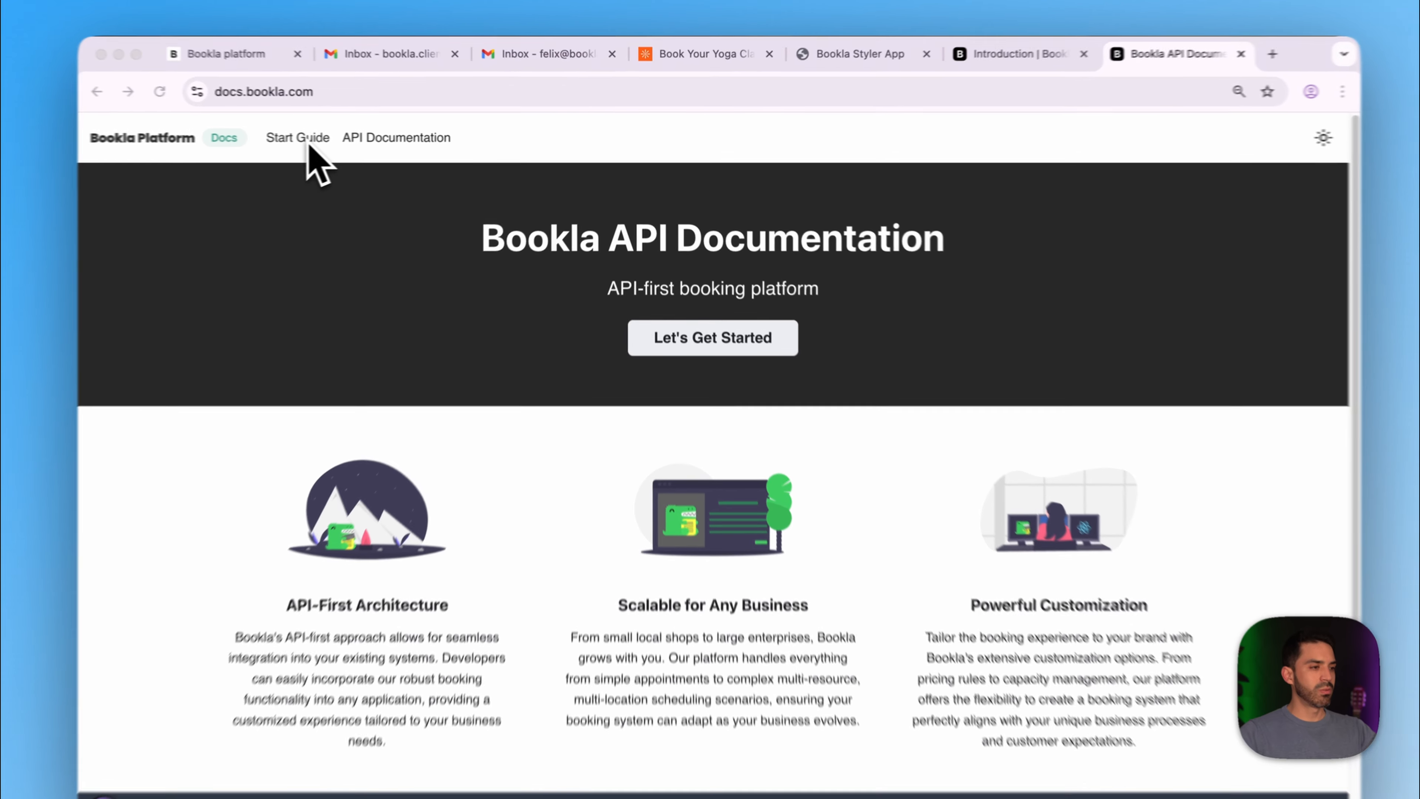
left_click(348, 139)
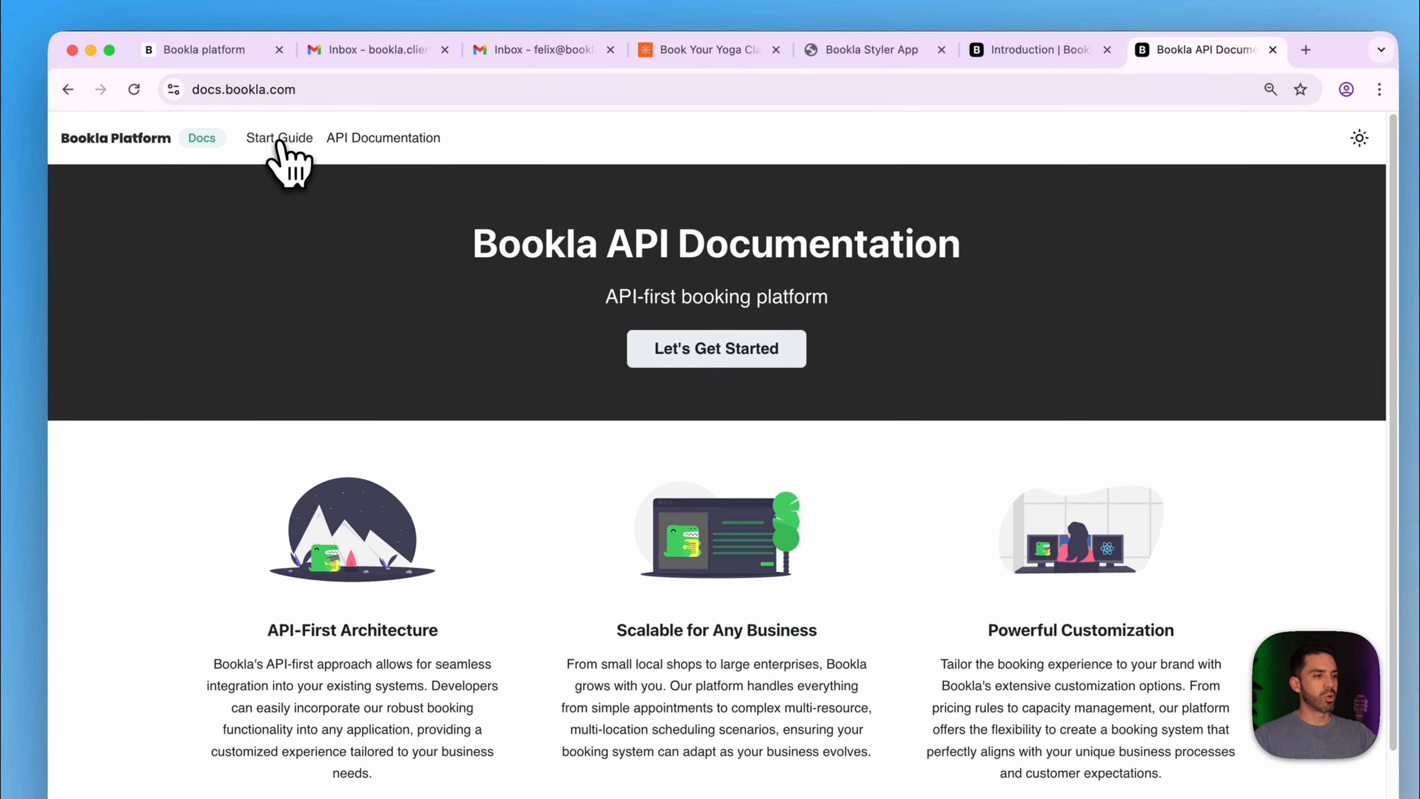
left_click(279, 144)
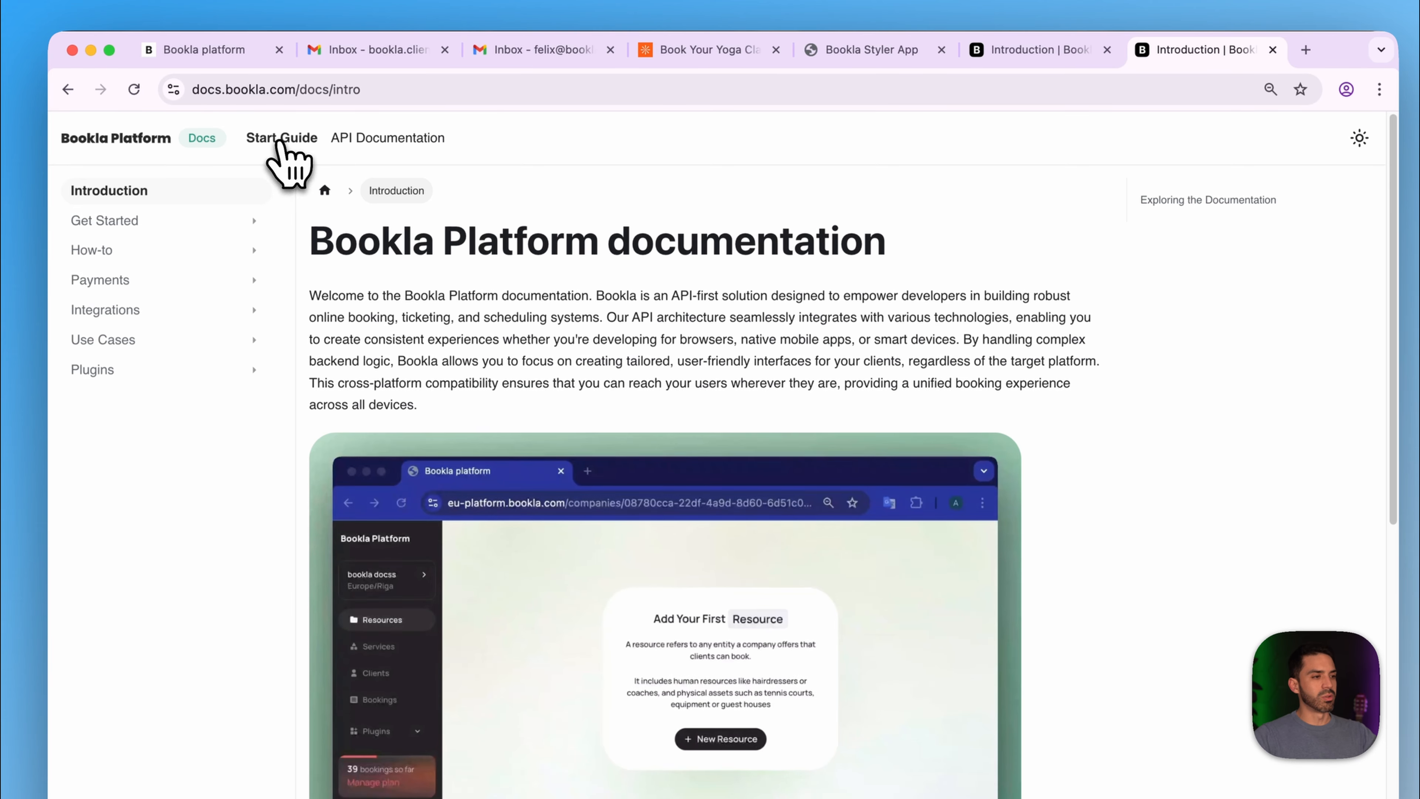
- Read Plugins > Email Notifications > Notification Creation, then go to the Text Templating Engine page
left_click(106, 372)
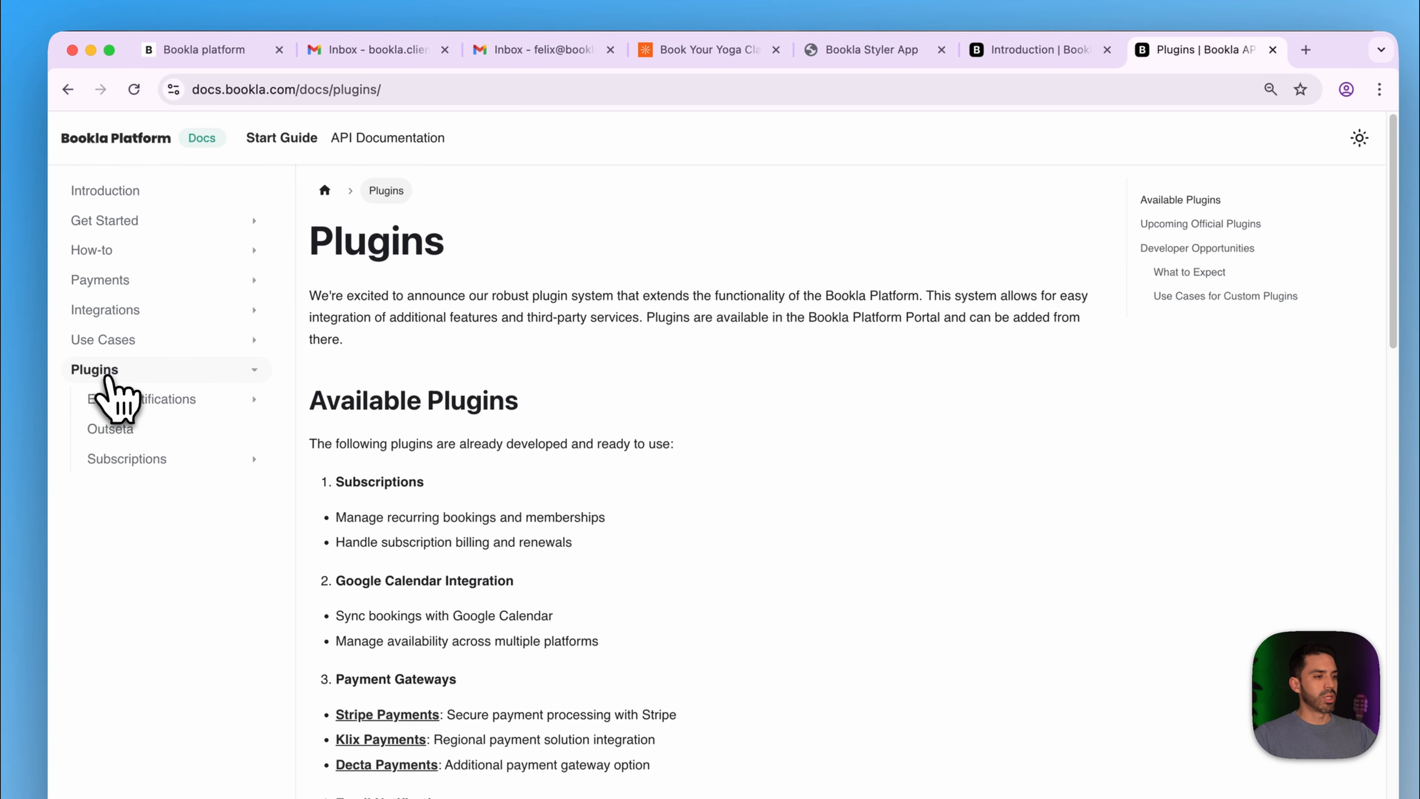
left_click(136, 399)
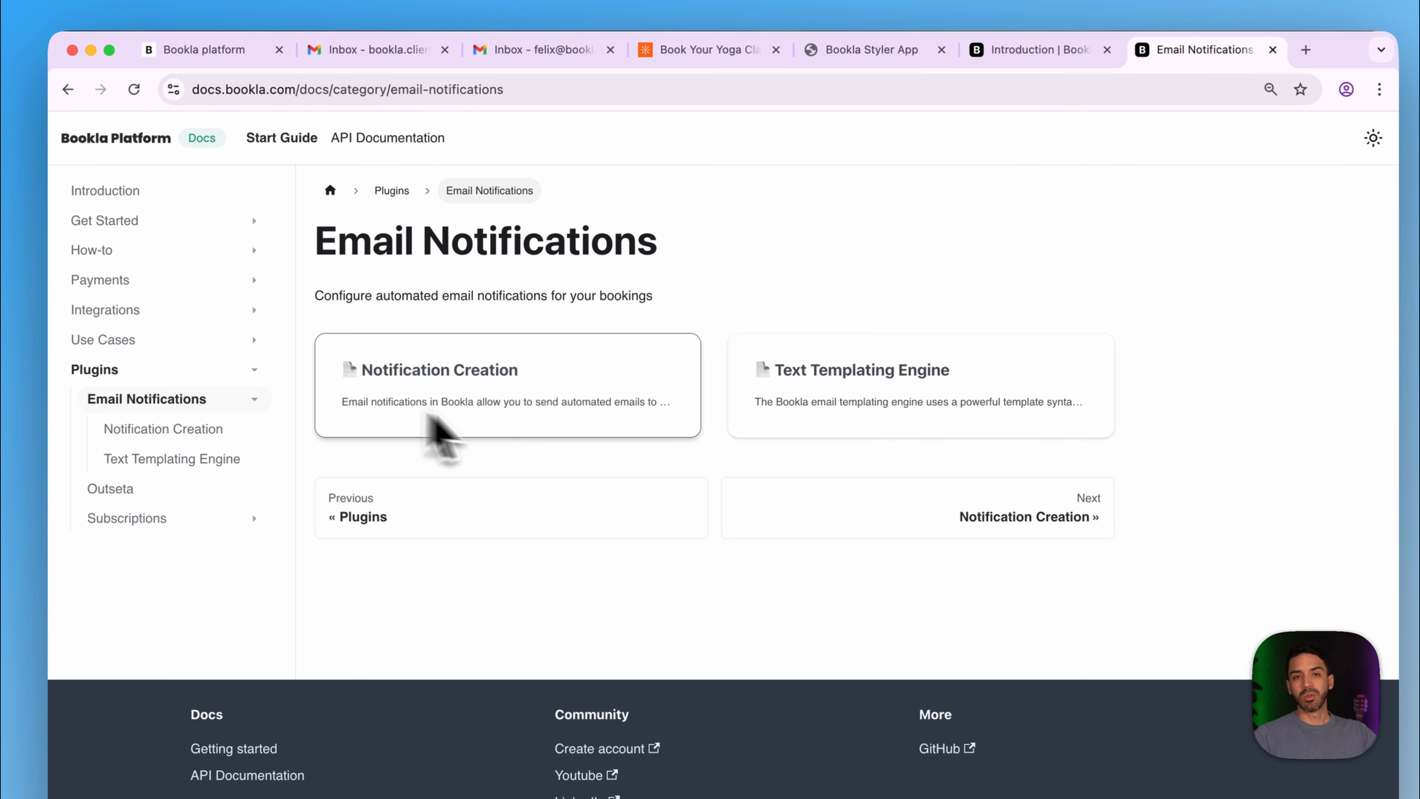
left_click(488, 387)
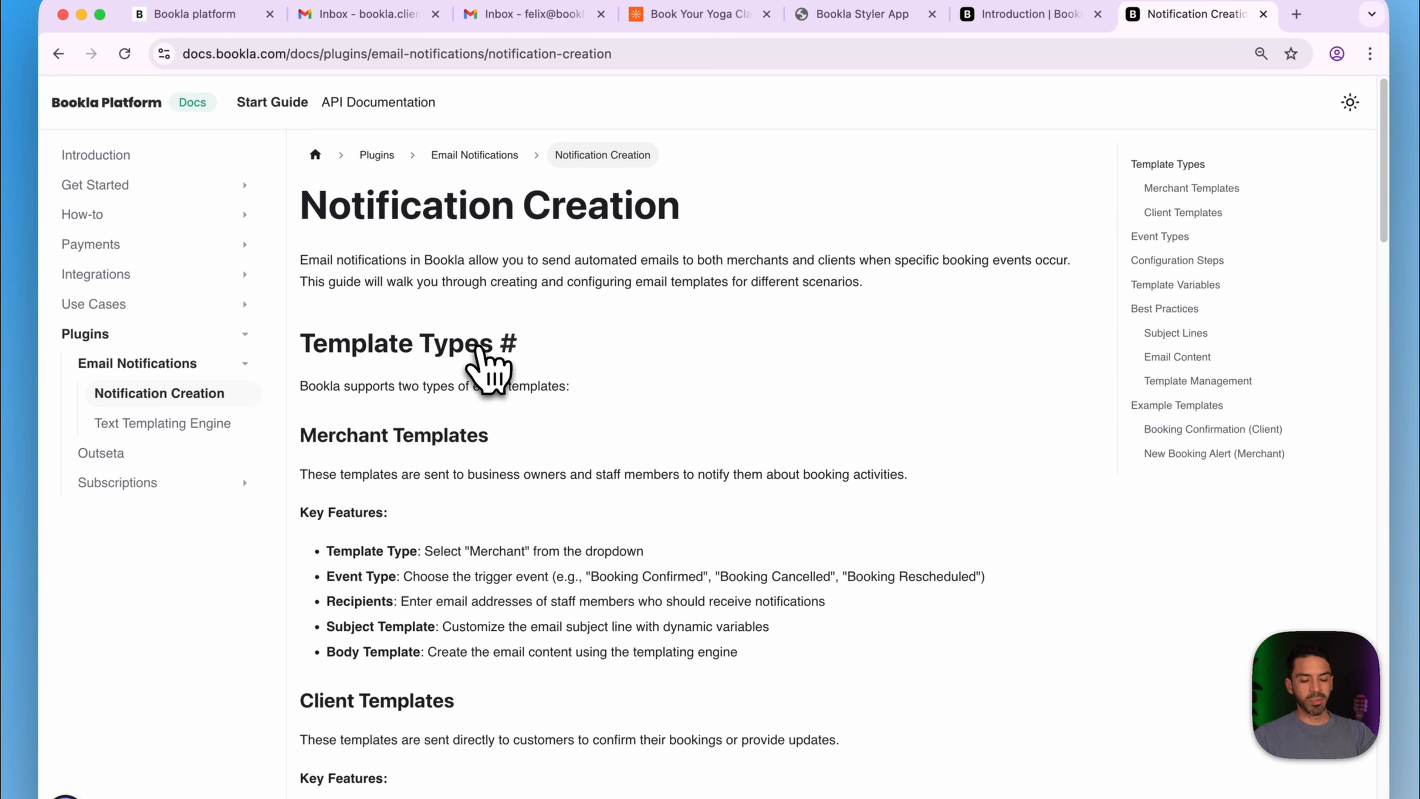
scroll(481, 363, "down", 10)
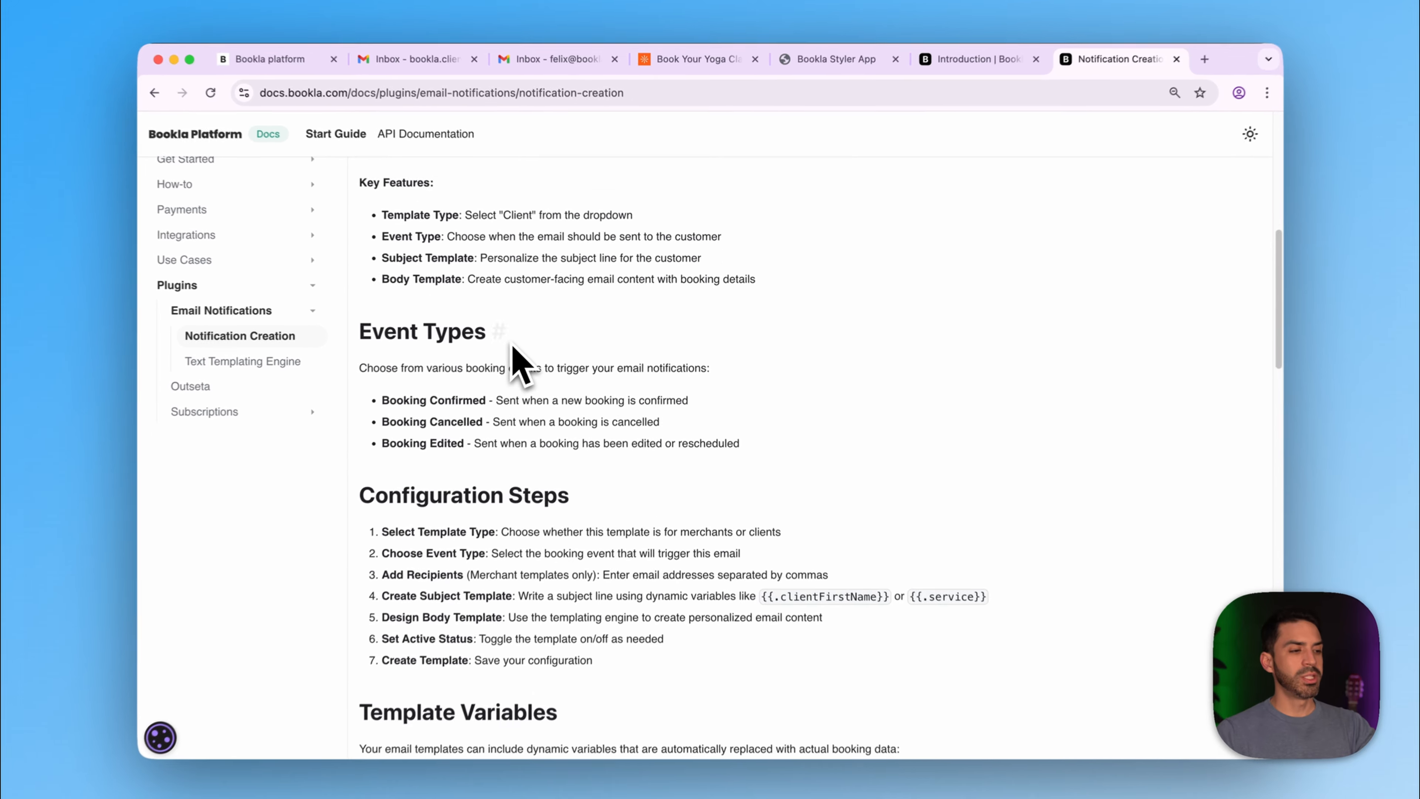
scroll(520, 364, "down", 9)
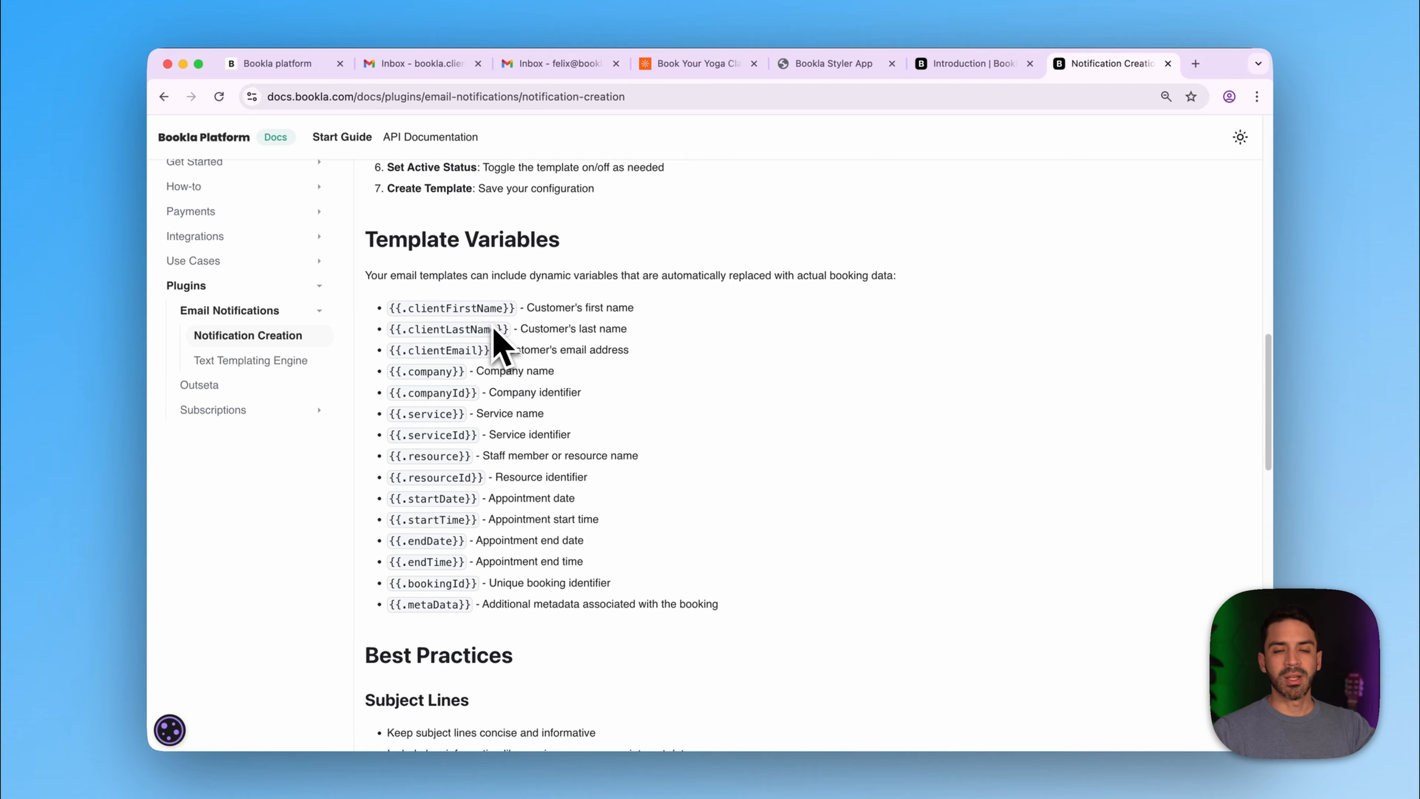
scroll(499, 344, "down", 10)
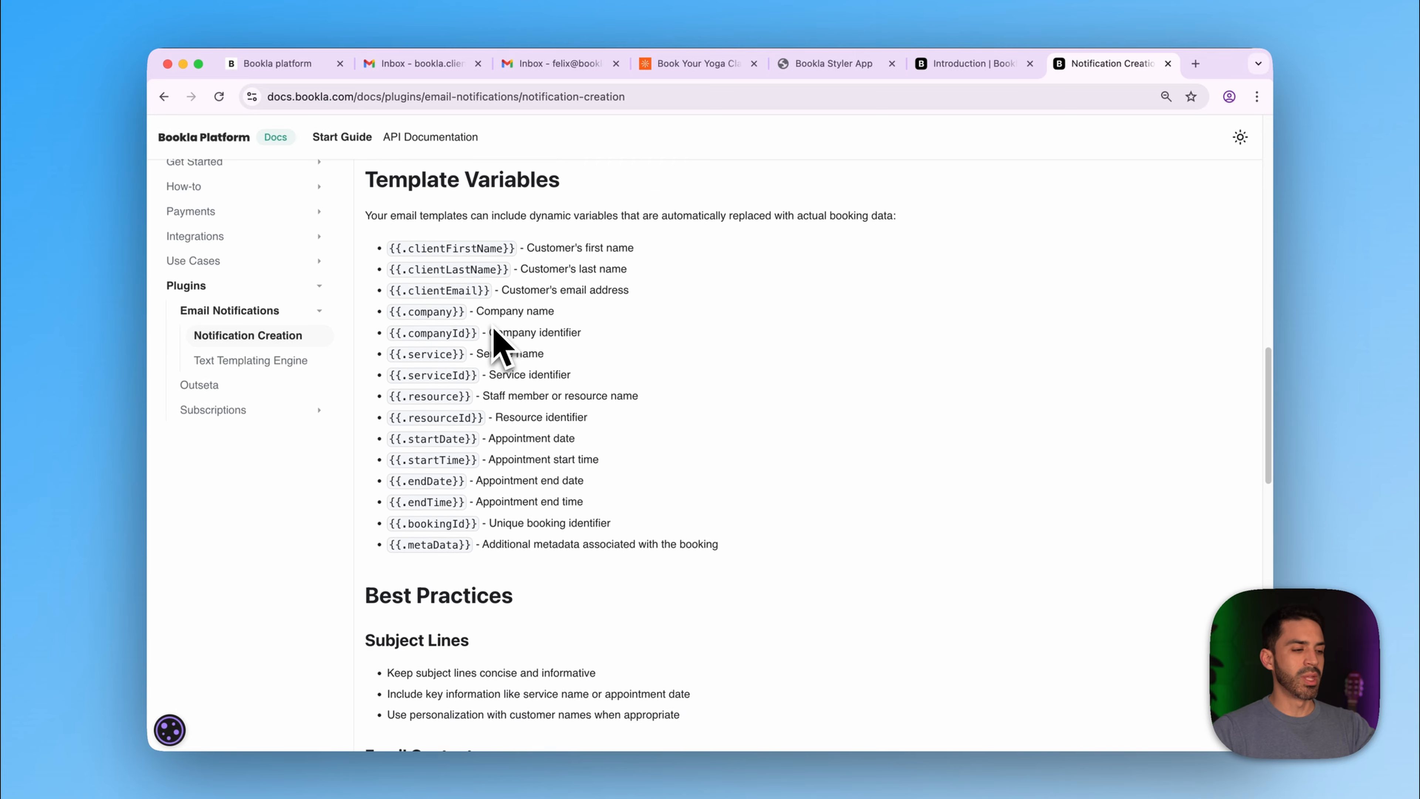
scroll(499, 344, "down", 12)
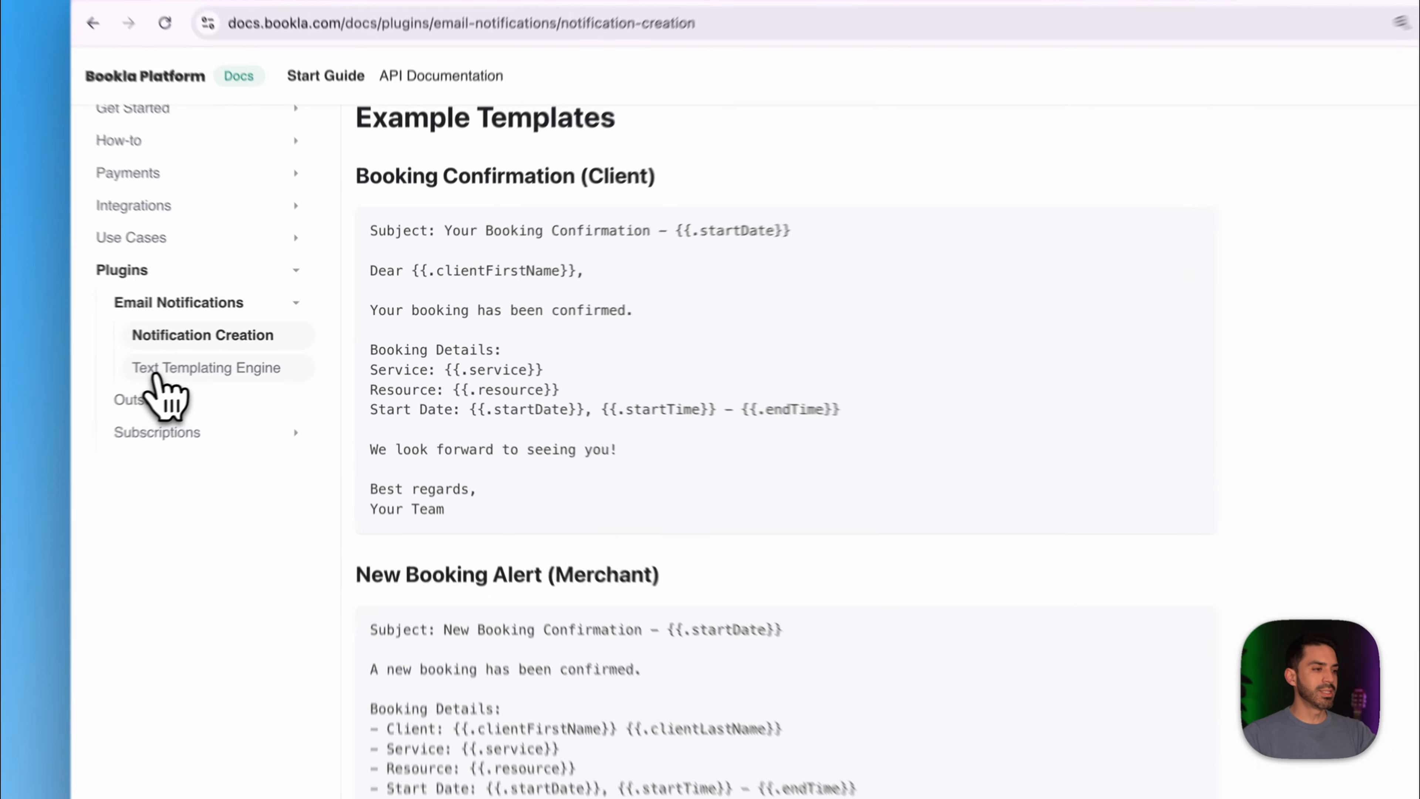
left_click(204, 361)
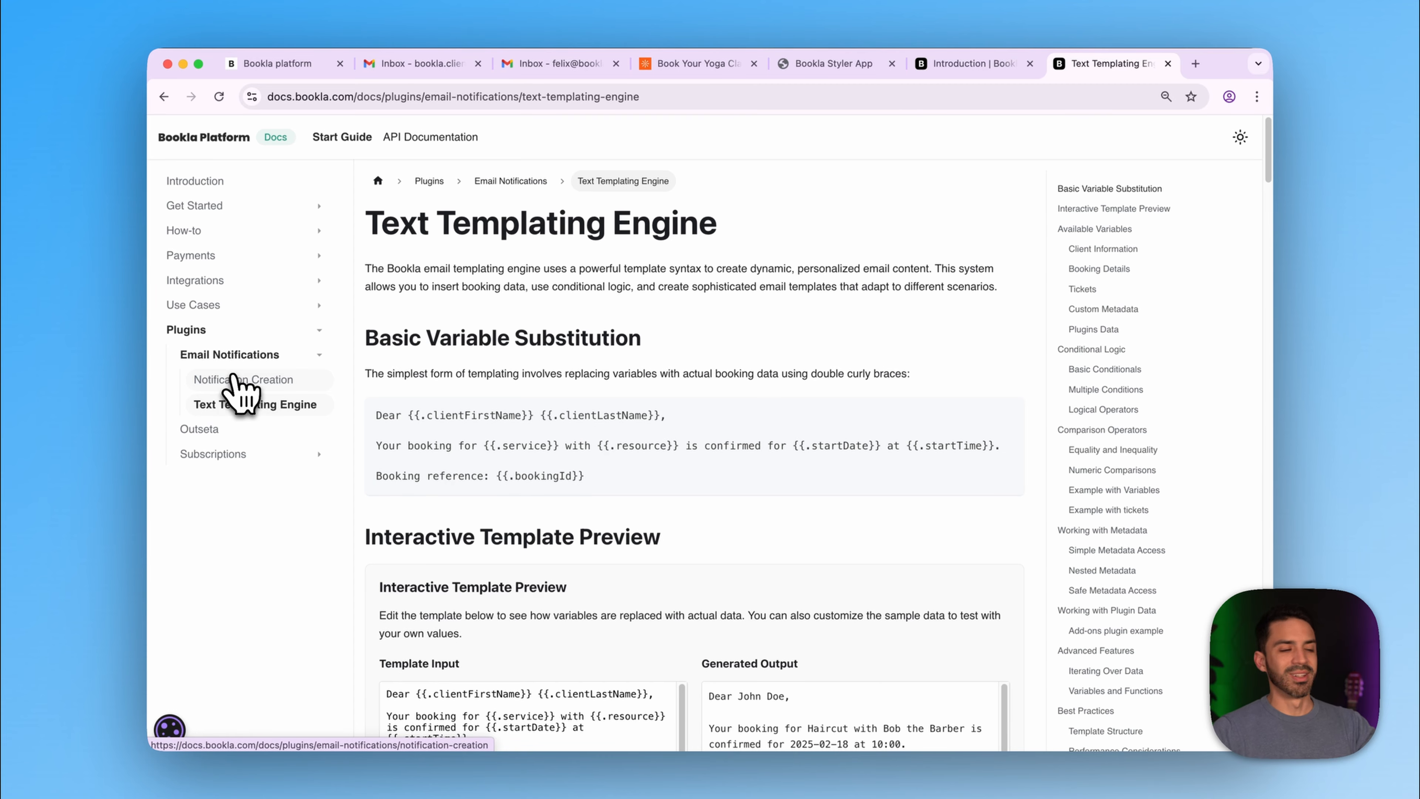
- In the Interactive Template Preview, edit the sample client's last name in the JSON data and save it
scroll(168, 390, "down", 1)
scroll(241, 391, "down", 5)
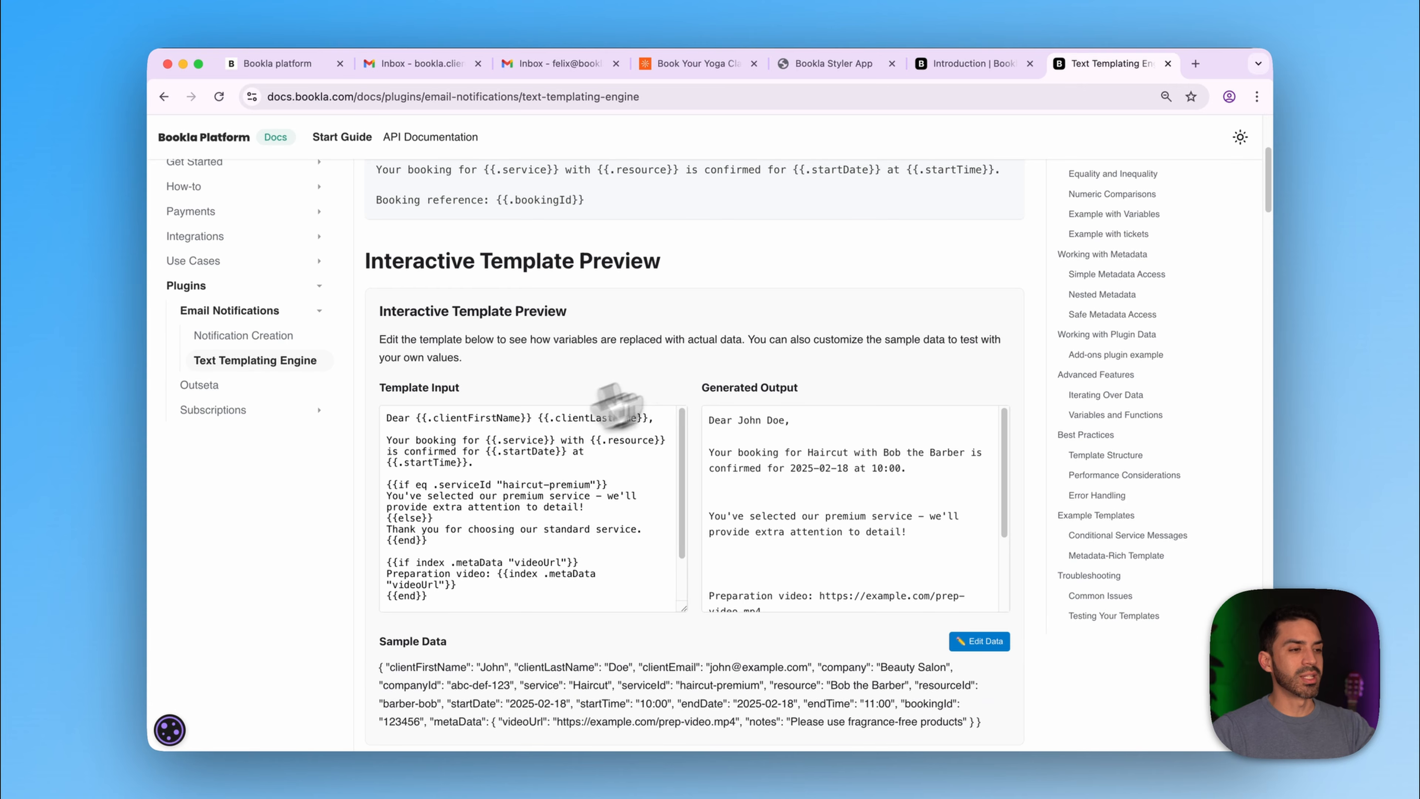
scroll(559, 503, "down", 3)
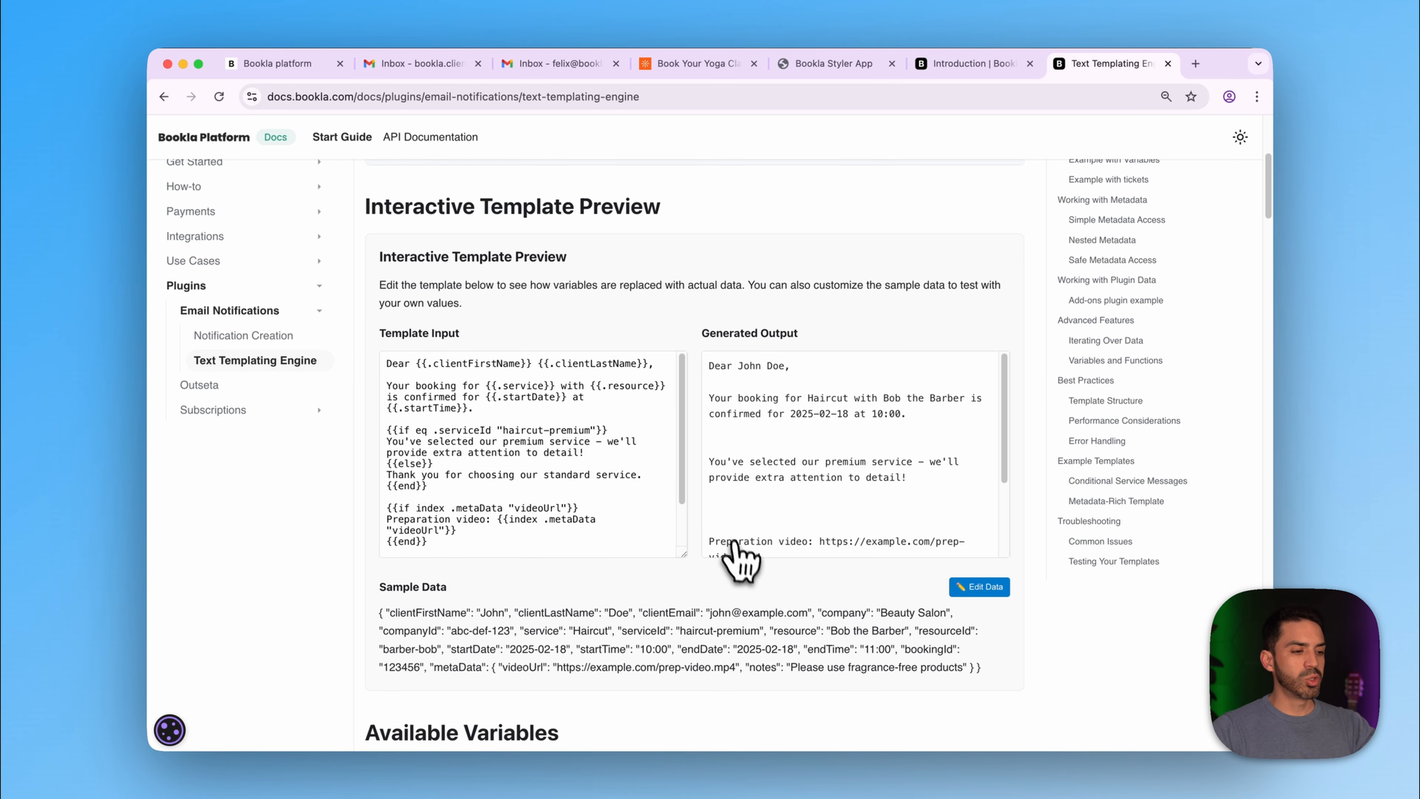
scroll(737, 579, "down", 3)
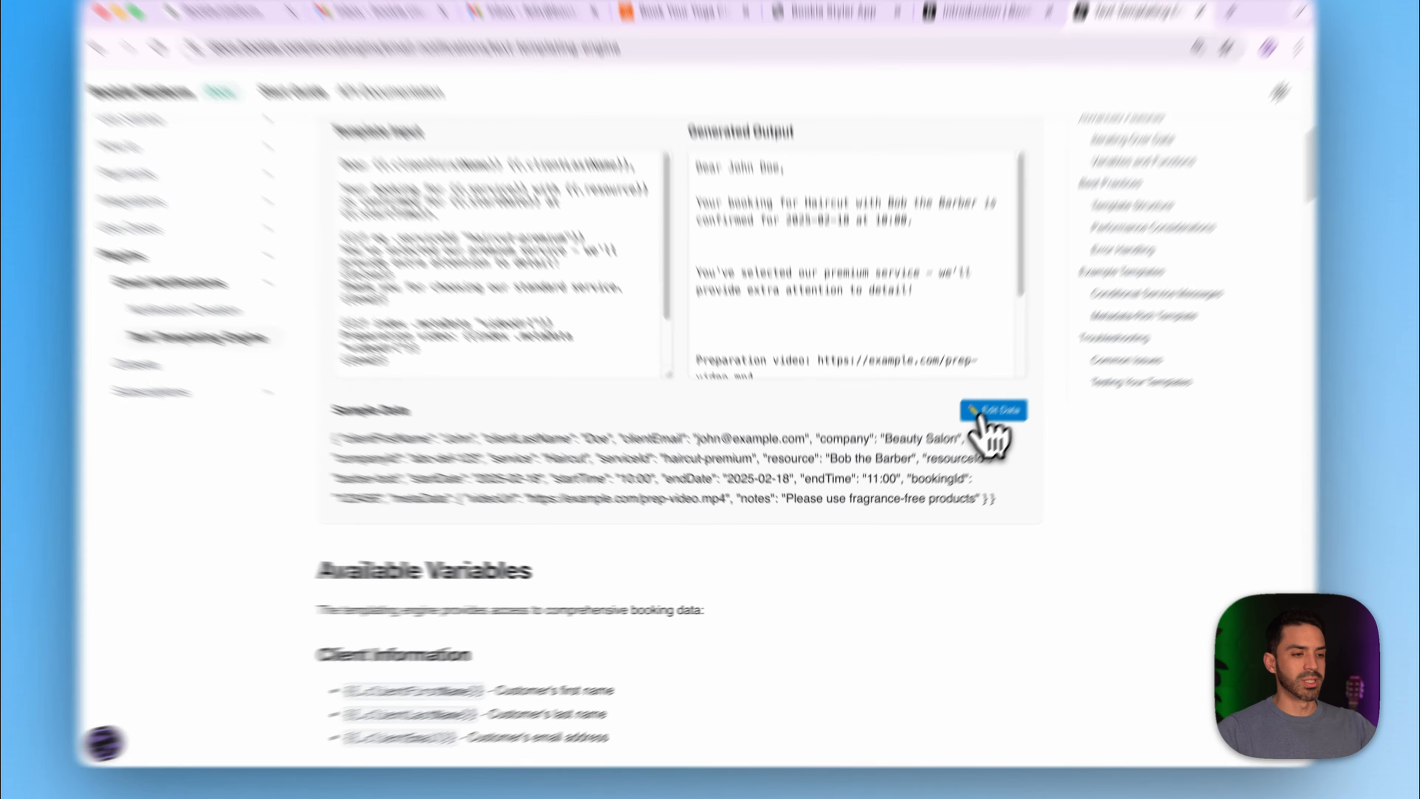
left_click(981, 422)
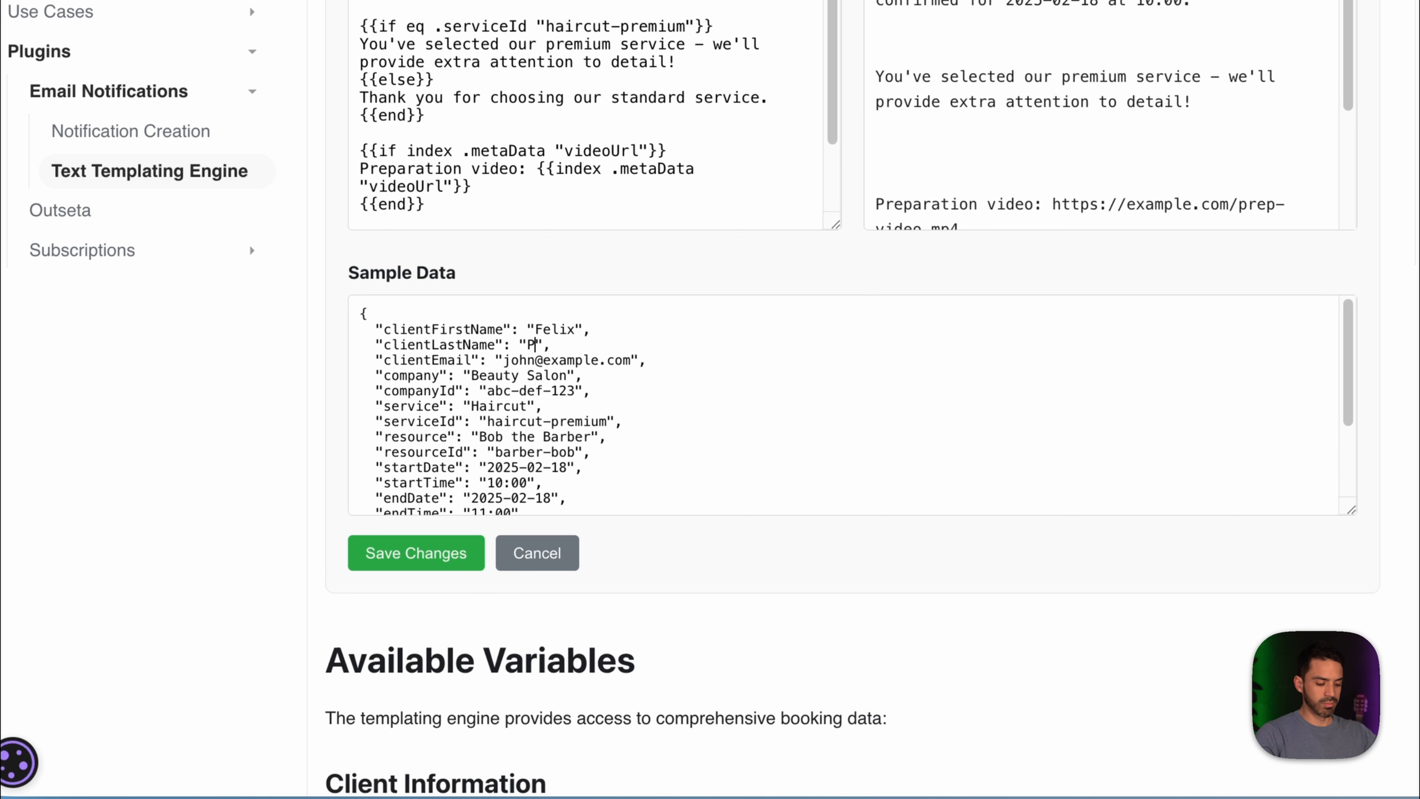
type("z")
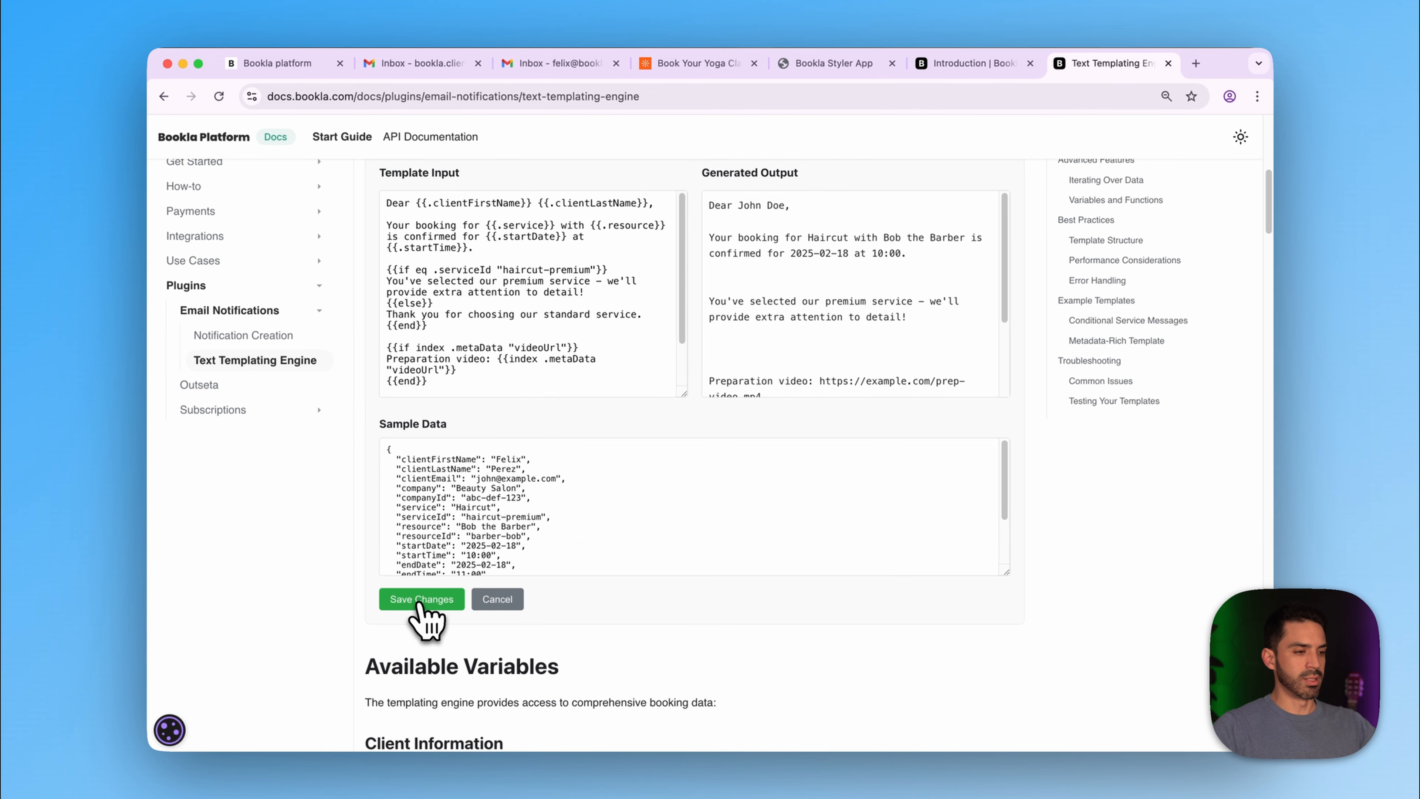
left_click(416, 553)
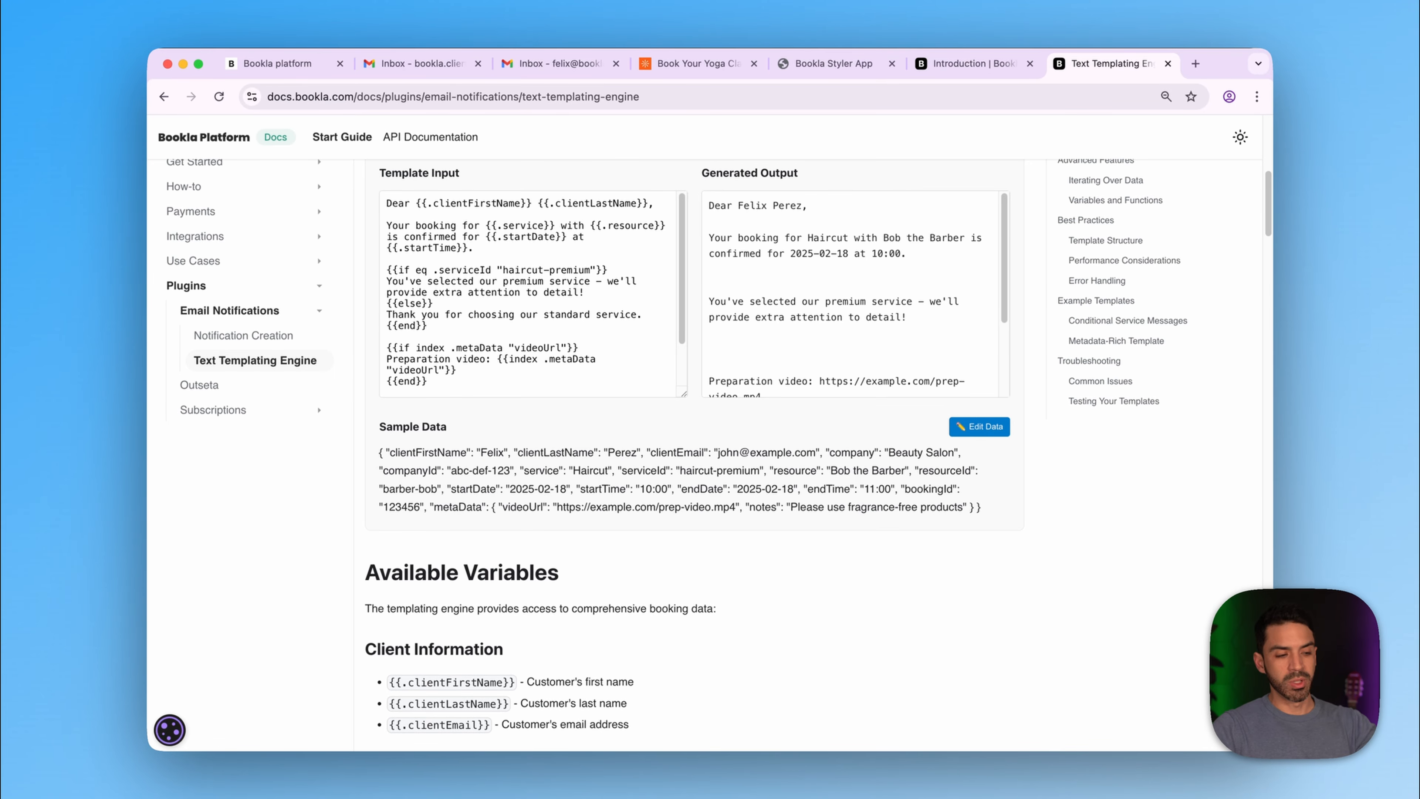
scroll(810, 447, "up", 2)
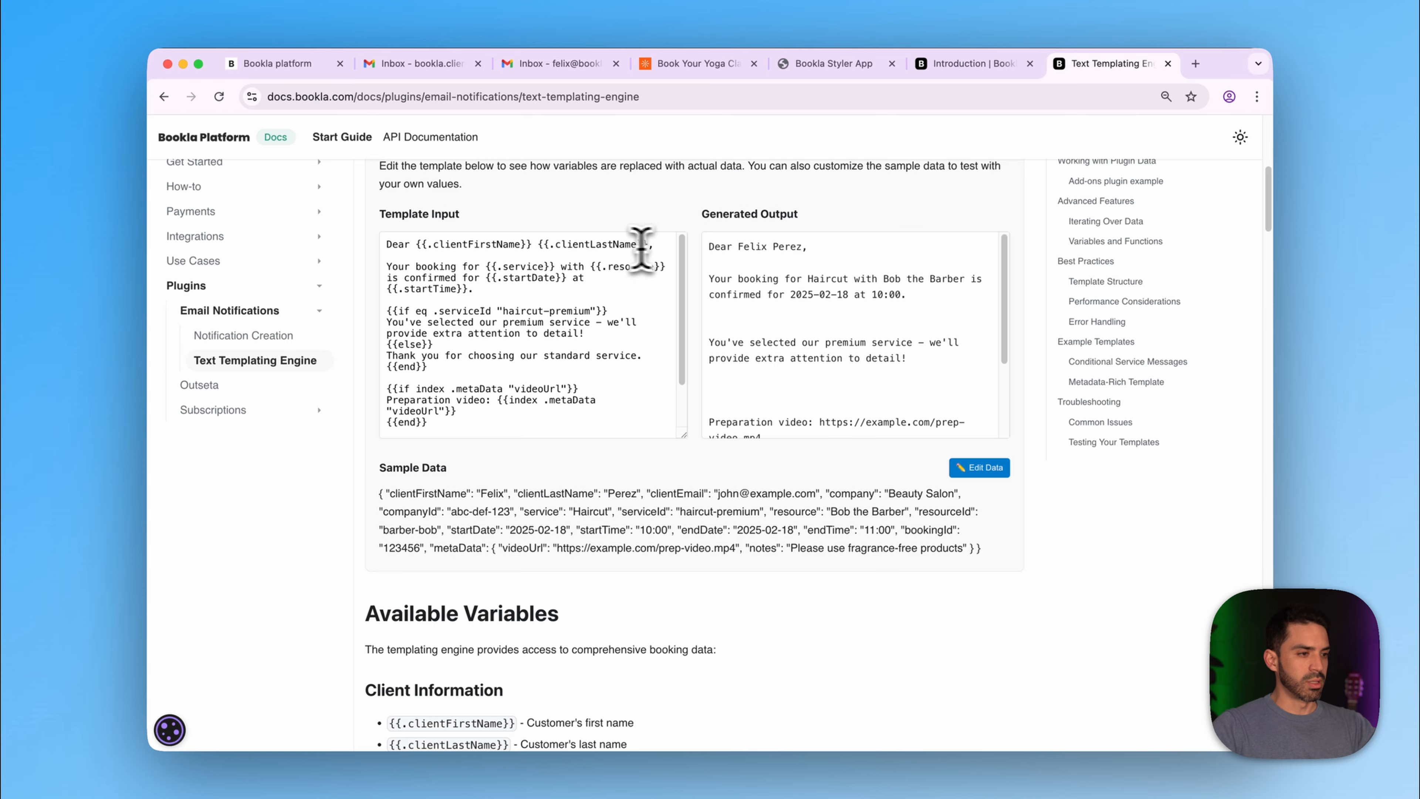
- Change the template greeting to 'Hello {{.clientFirstName}},' by removing the last-name variable
left_click_drag(536, 244, 358, 249)
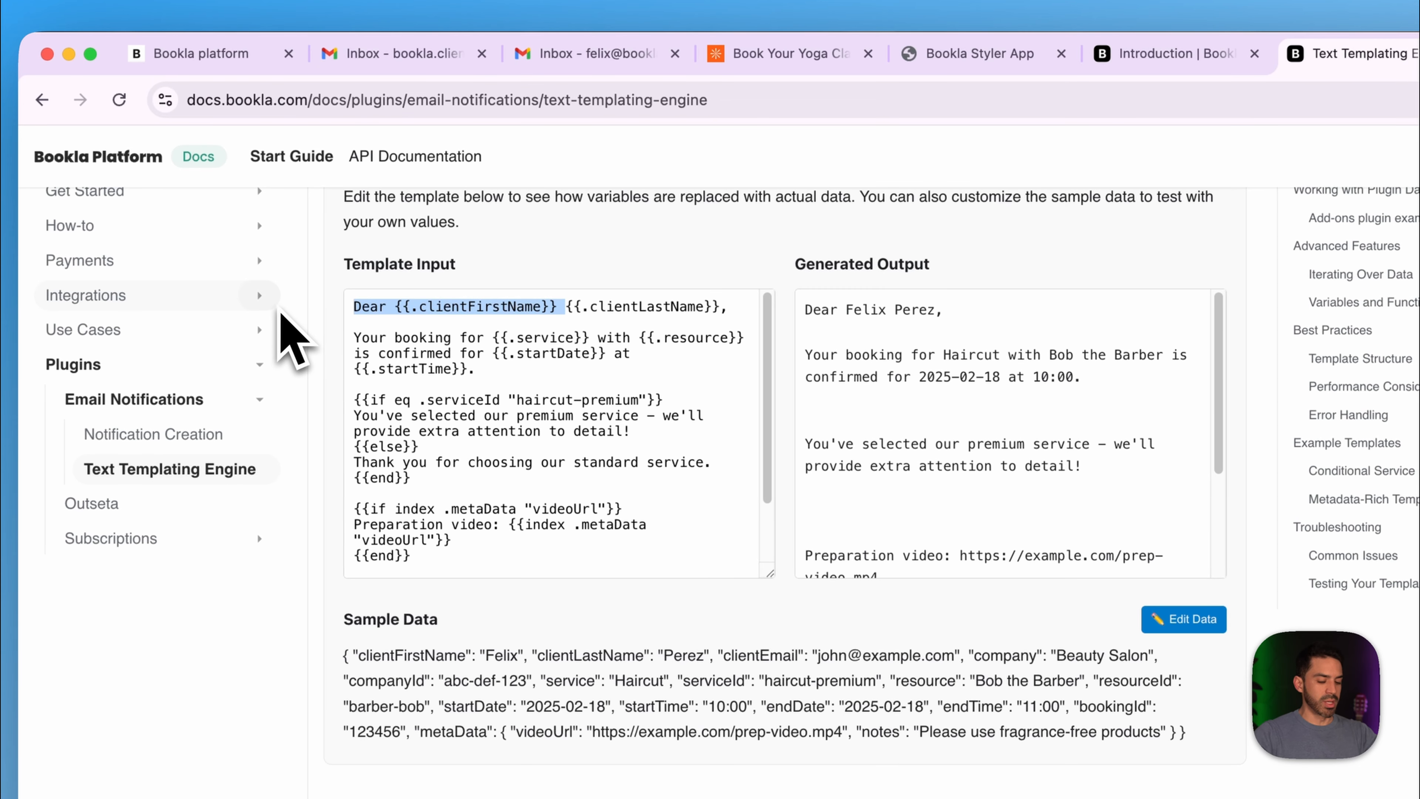
key("BackSpace")
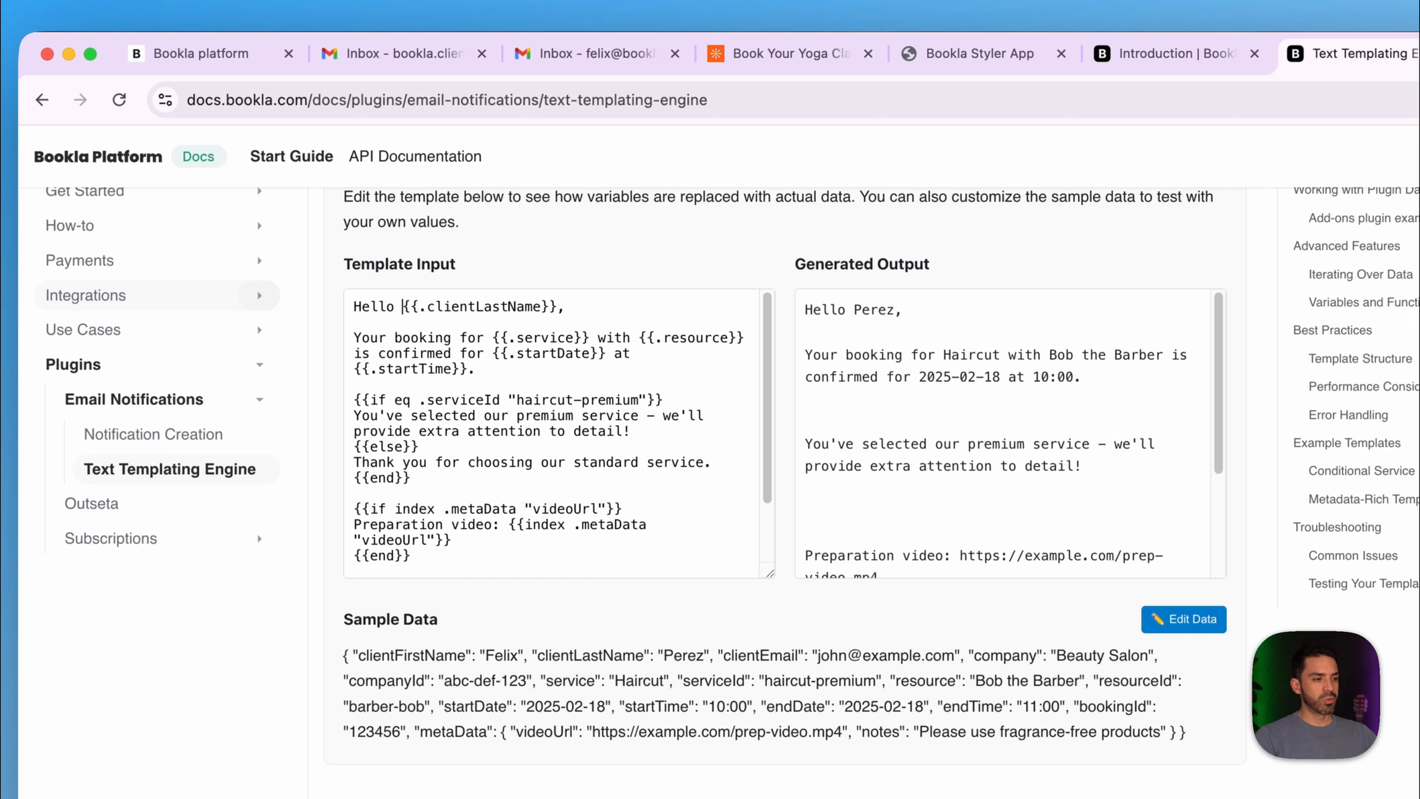
key("super+z")
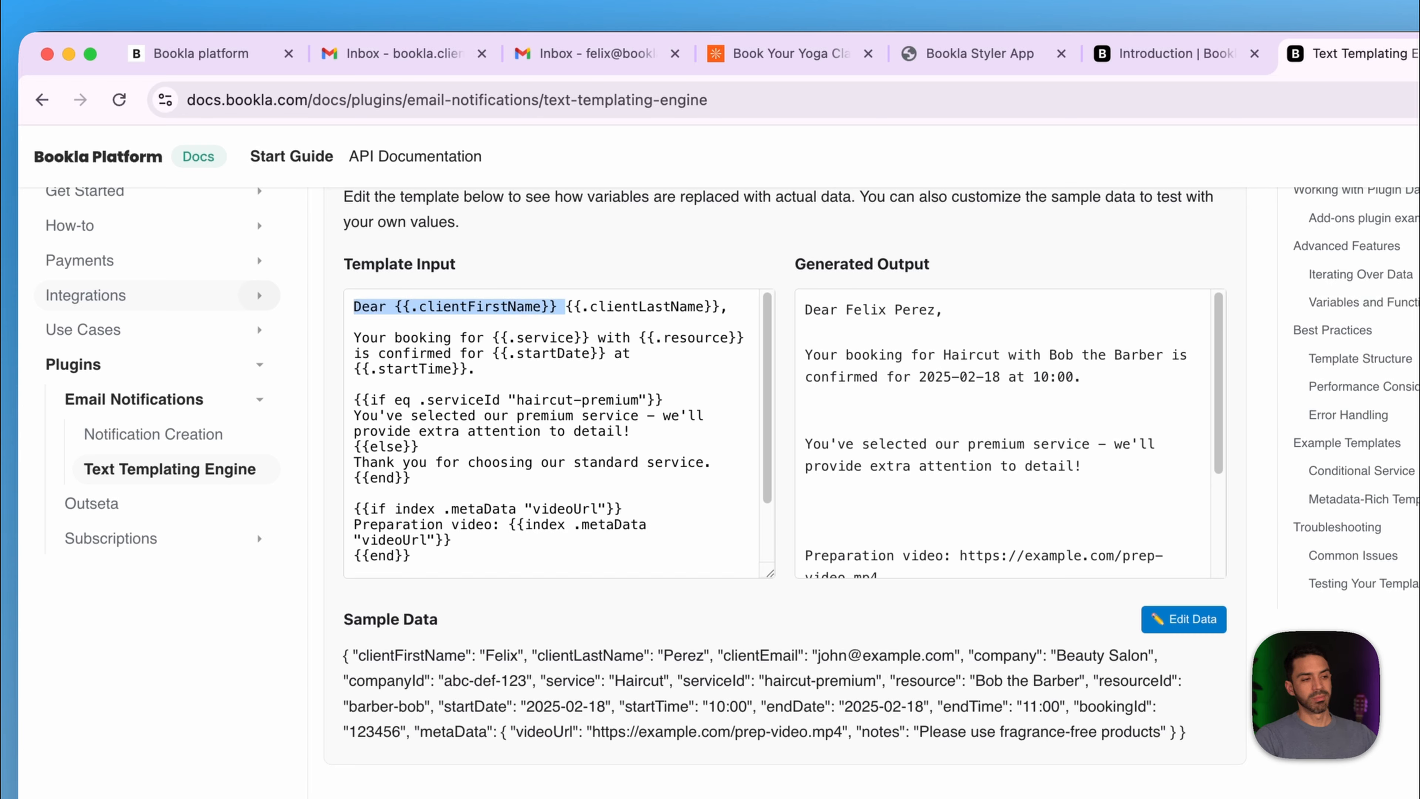
left_click(581, 307)
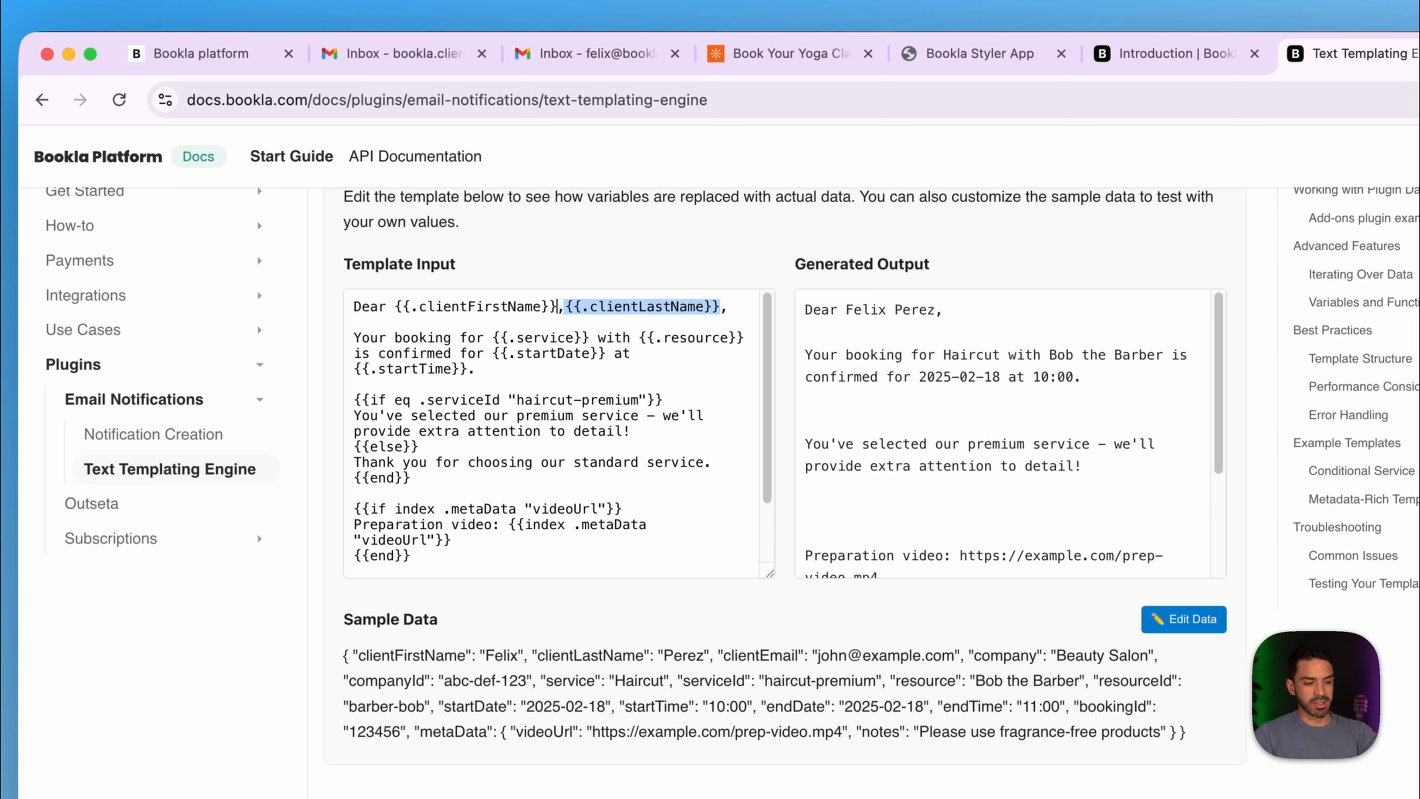
key("BackSpace")
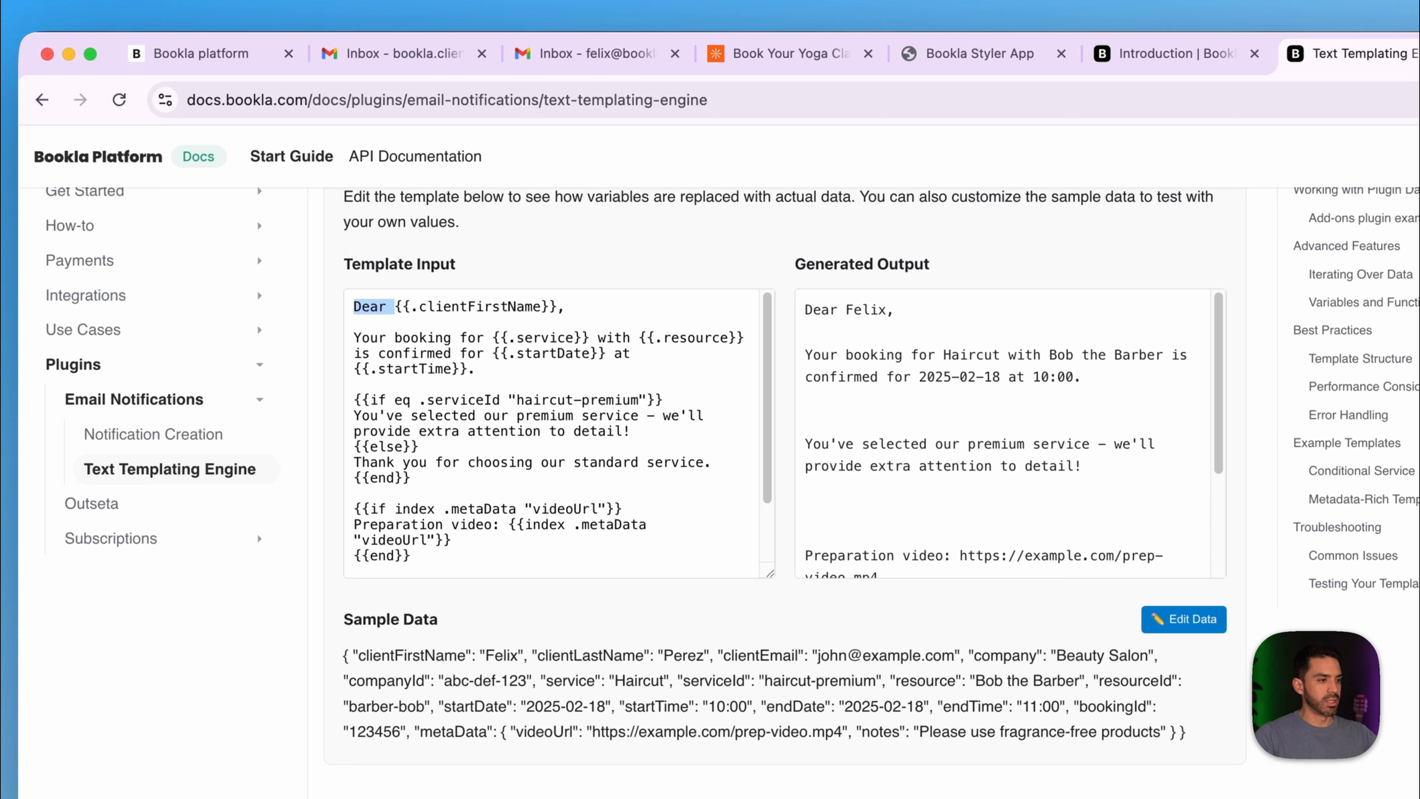
key("BackSpace")
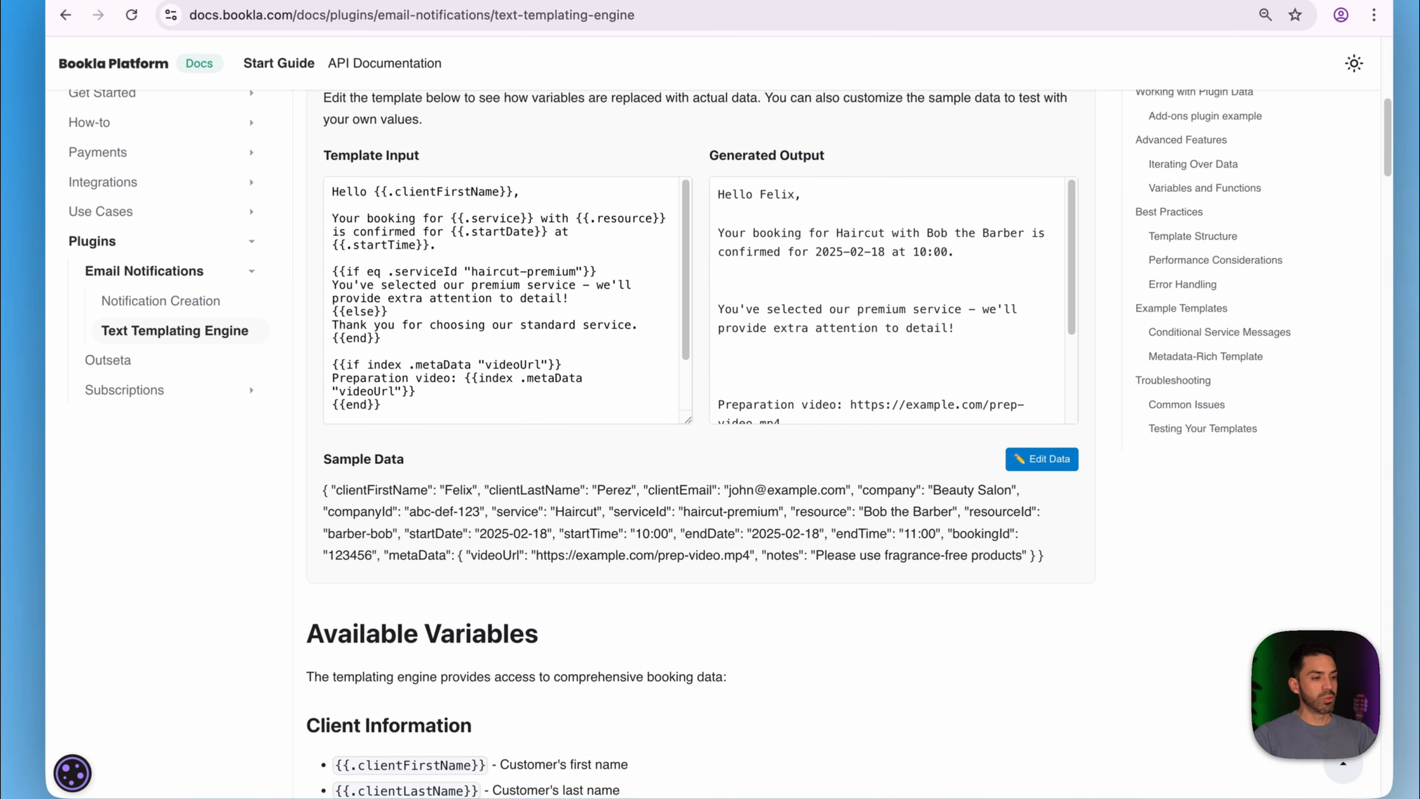
scroll(710, 447, "down", 5)
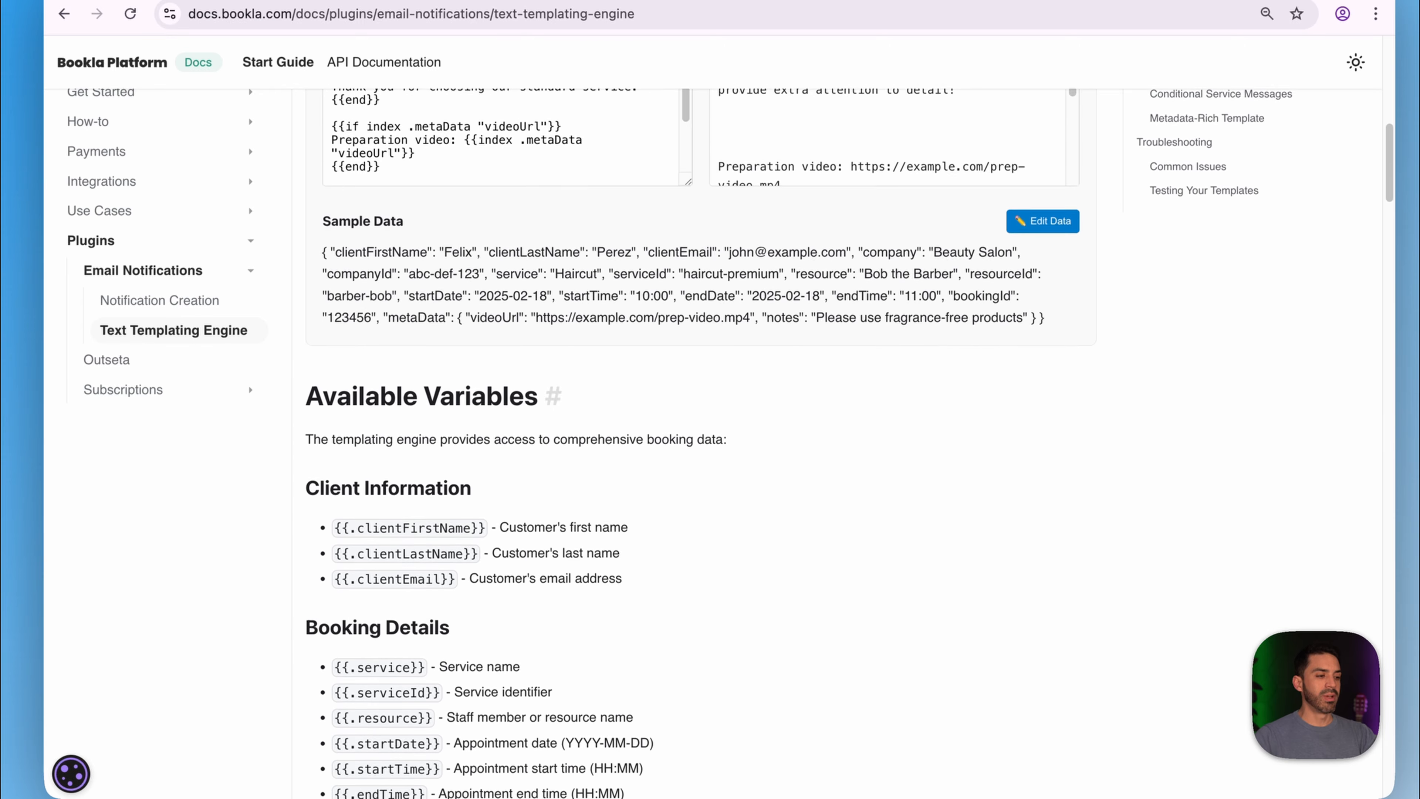
- Scroll through Conditional Logic, Comparison Operators and Working with Metadata down to Working with Plugin Data
scroll(710, 448, "down", 10)
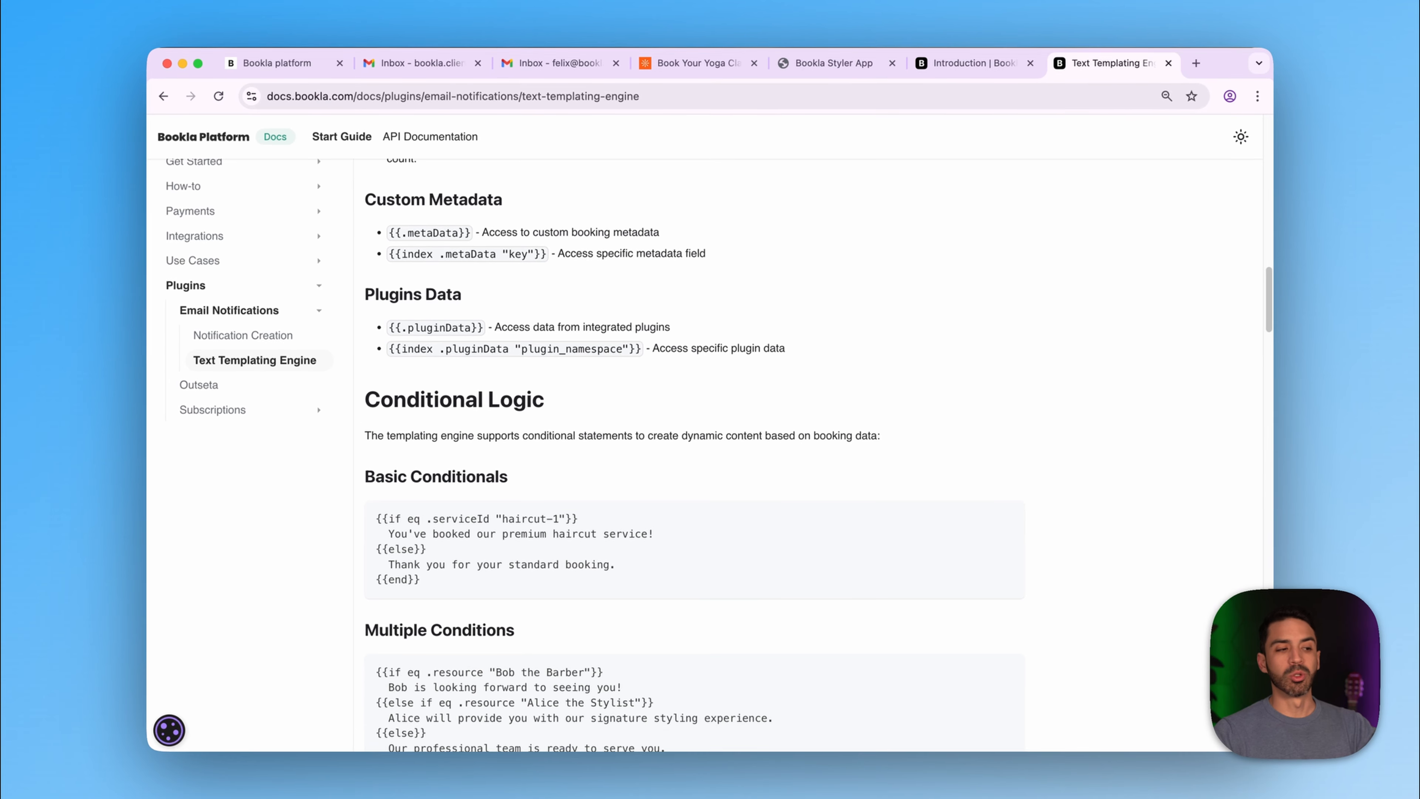
scroll(694, 448, "down", 1)
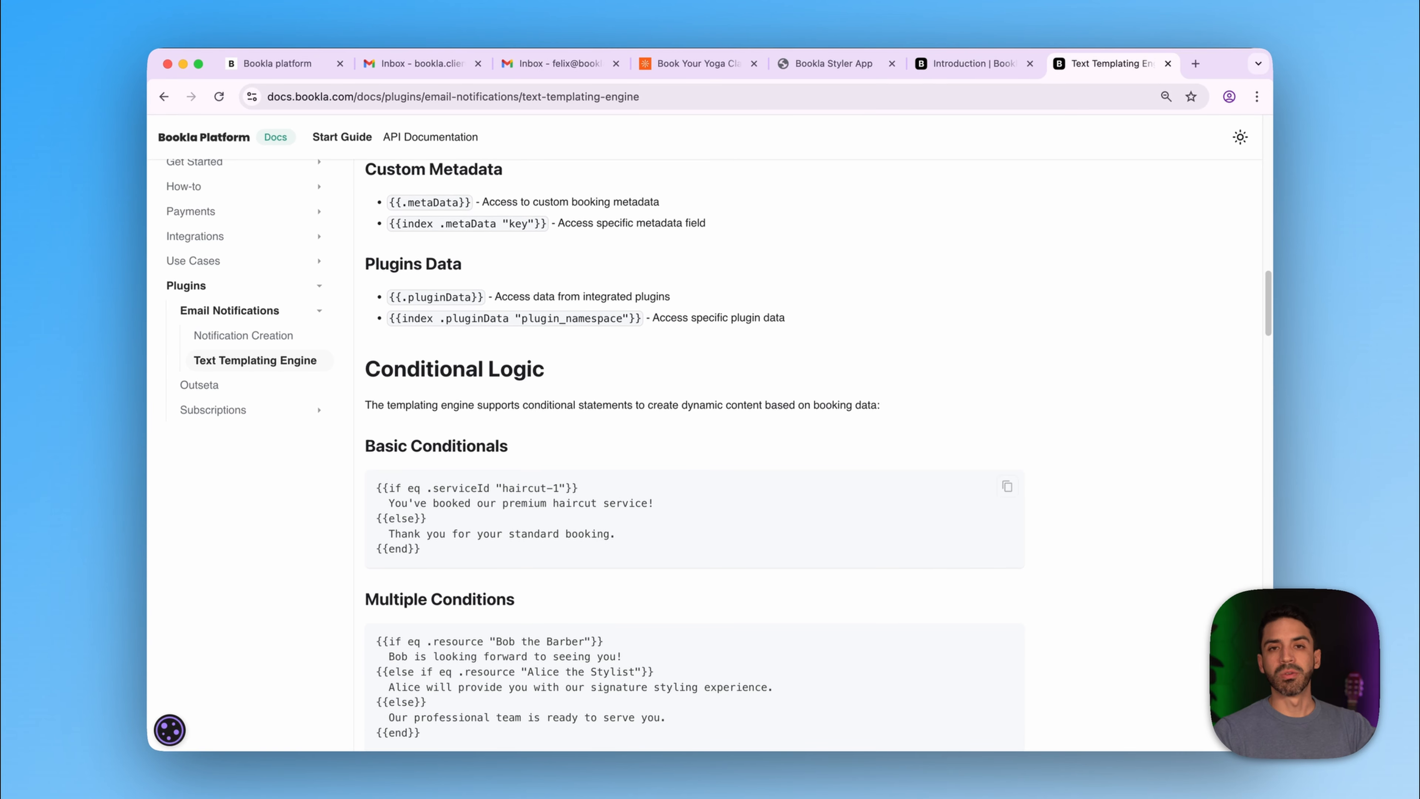
scroll(689, 457, "down", 10)
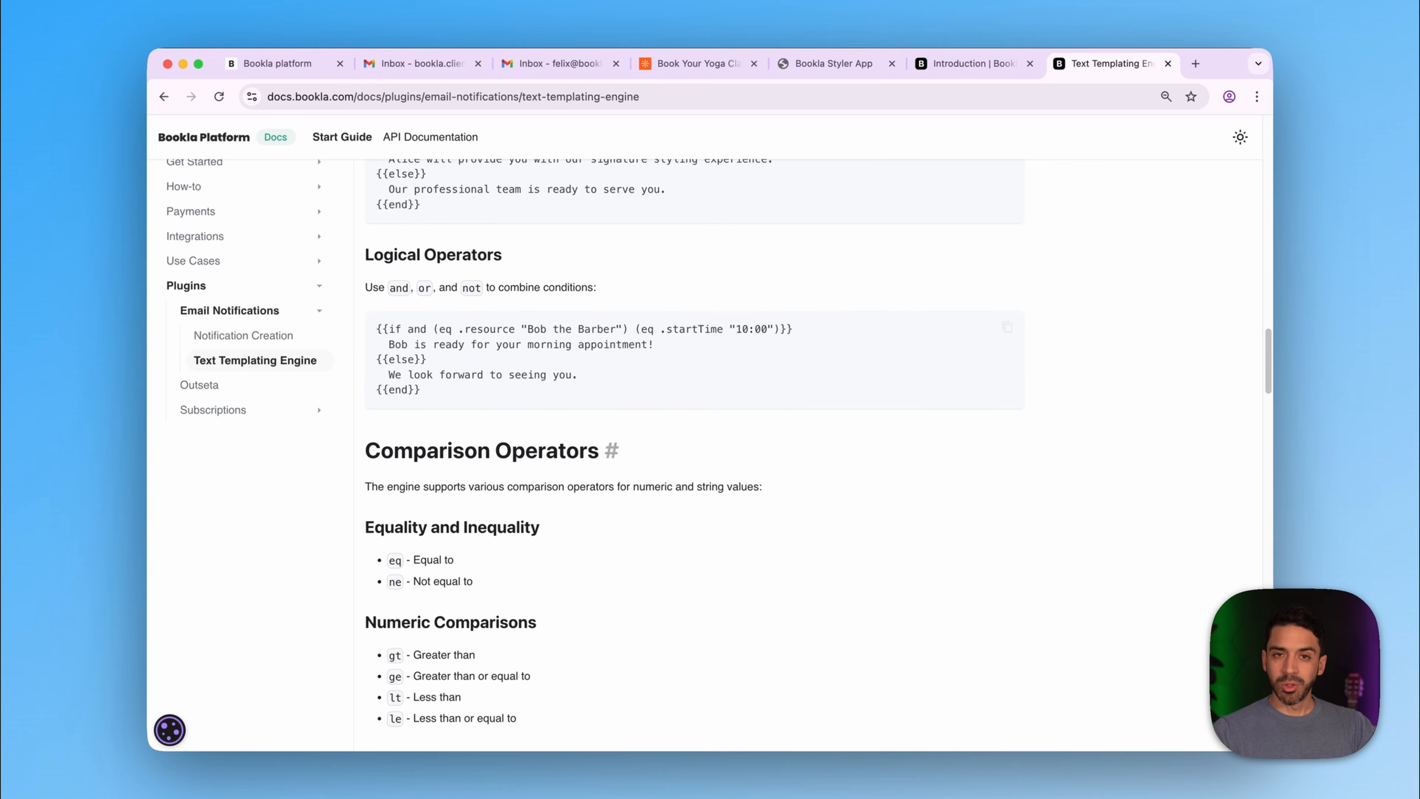
scroll(689, 457, "down", 12)
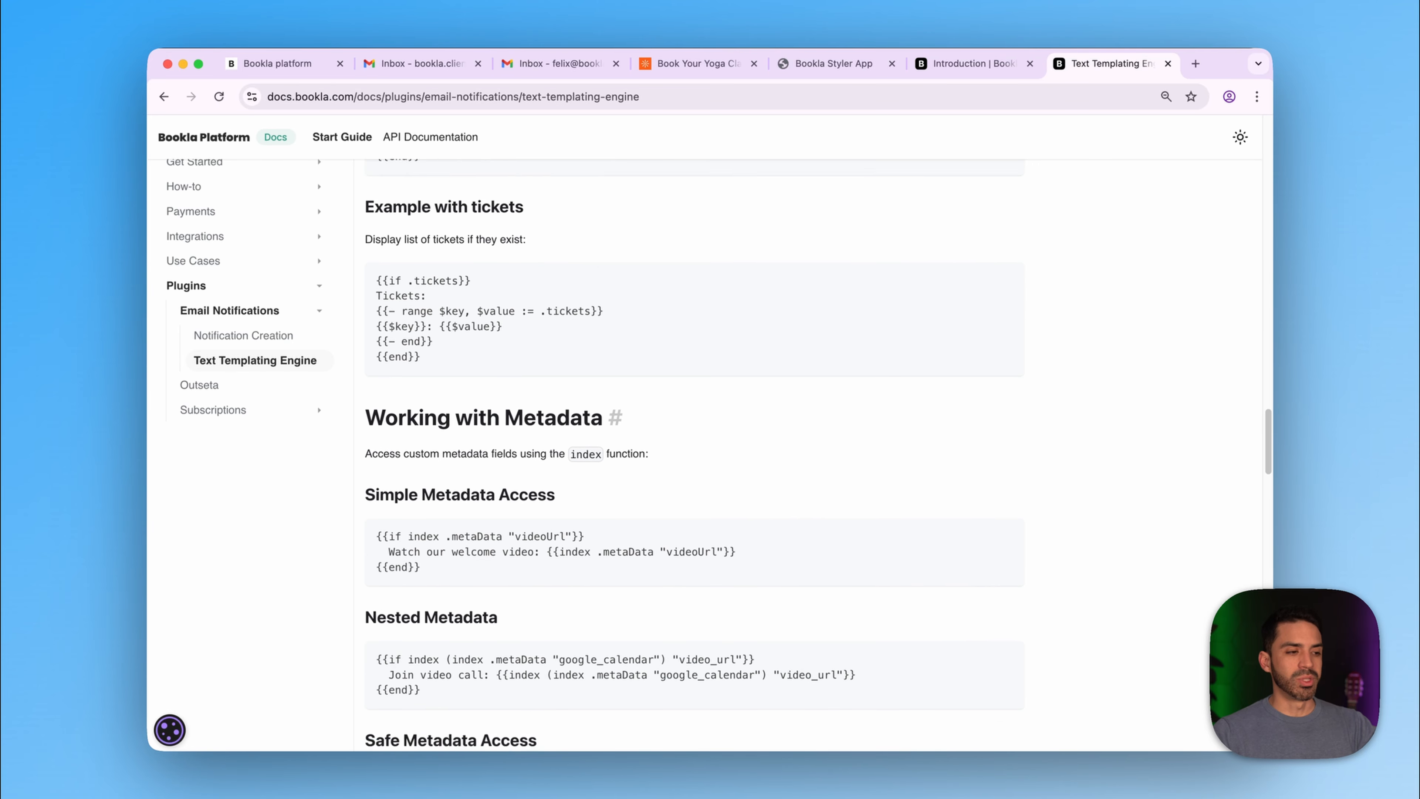
scroll(689, 481, "down", 1)
scroll(693, 464, "down", 1)
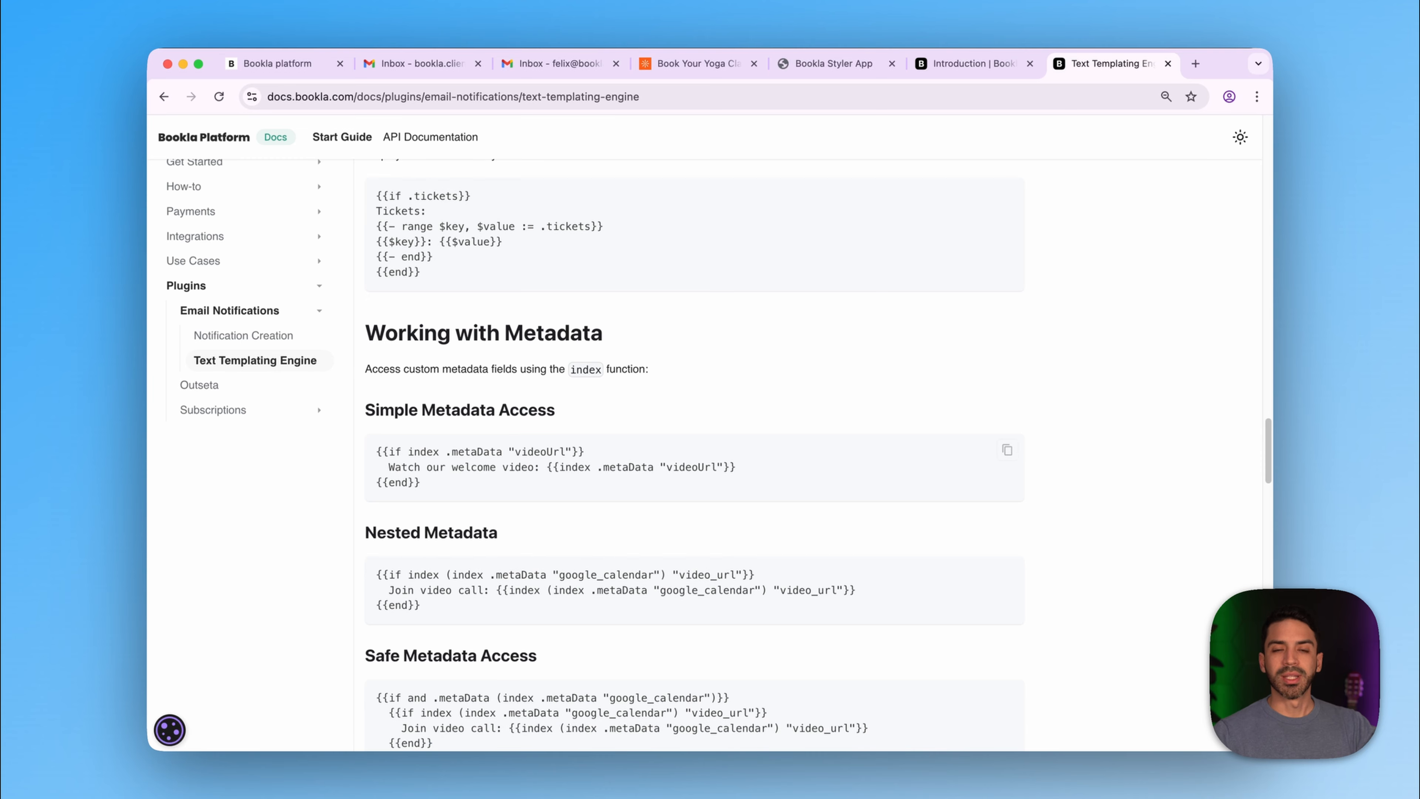
scroll(689, 464, "down", 5)
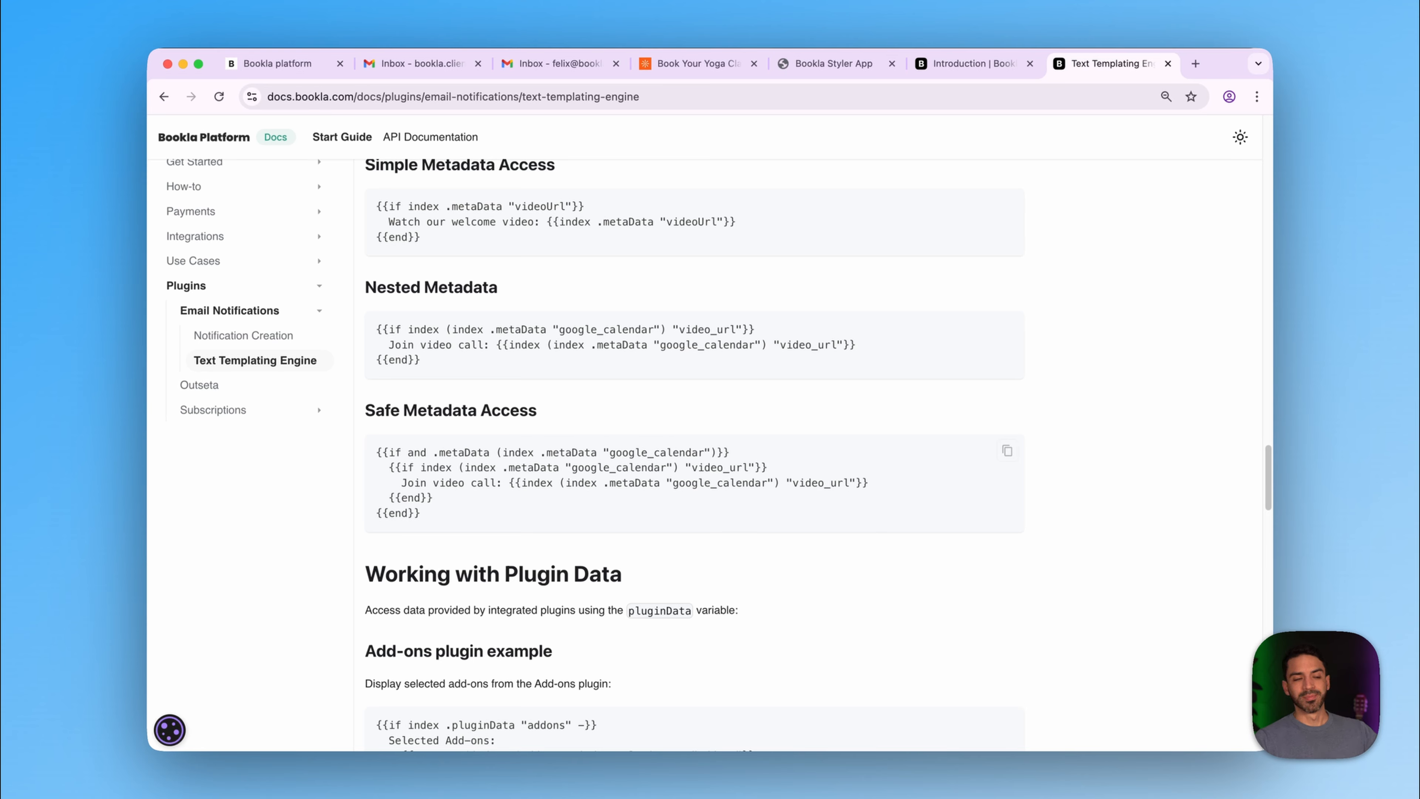
- Add the Email notifications plugin from the plugin marketplace and open its empty Emails page
left_click(272, 66)
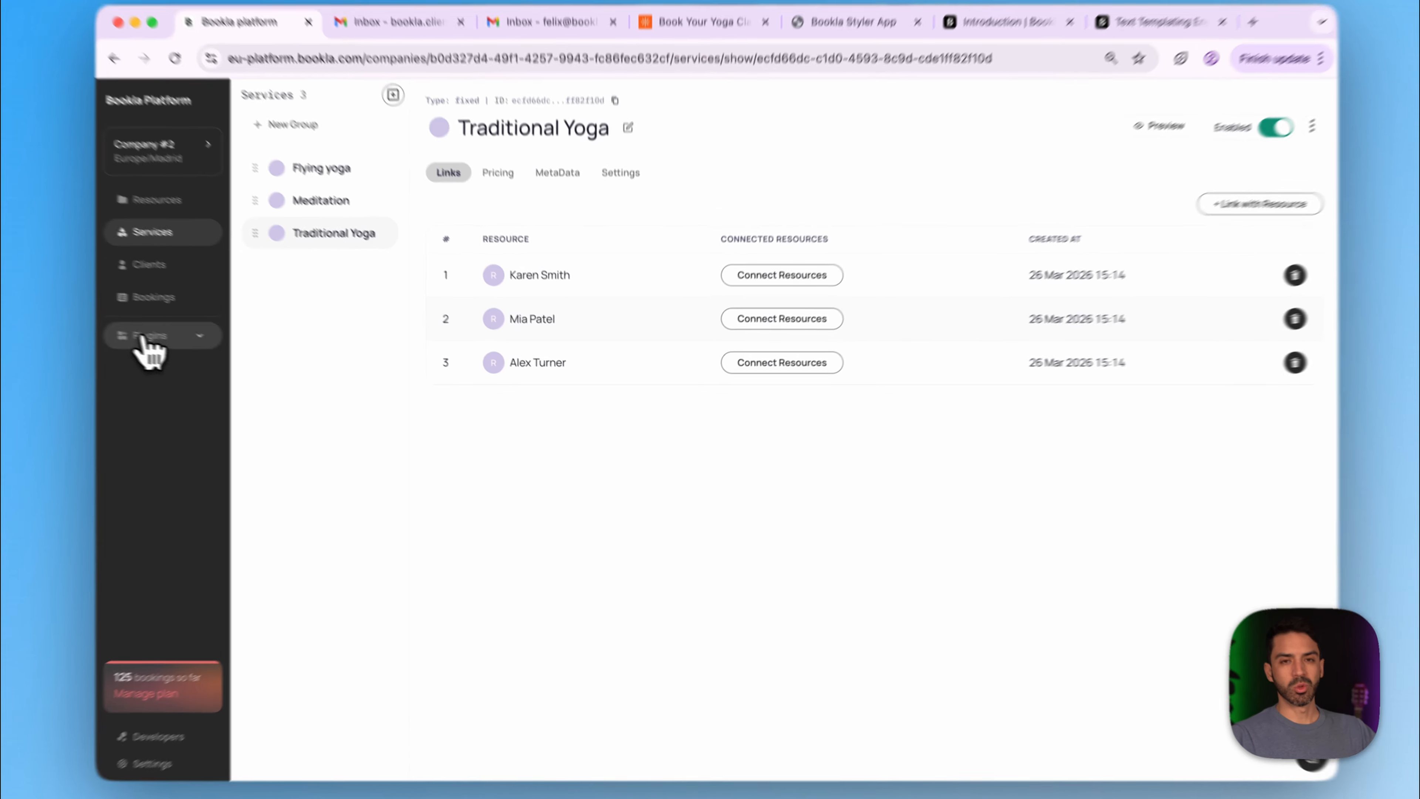
left_click(191, 349)
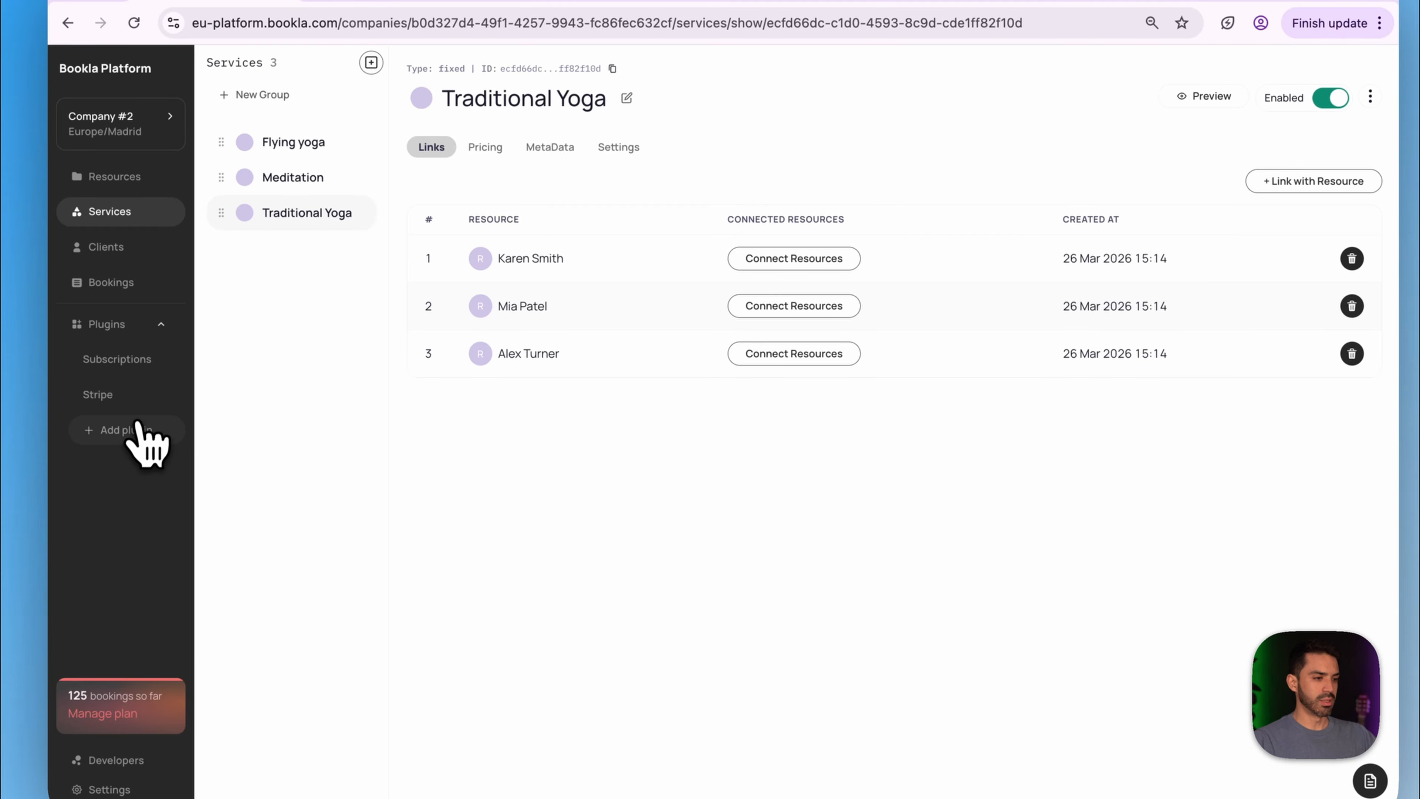
left_click(125, 432)
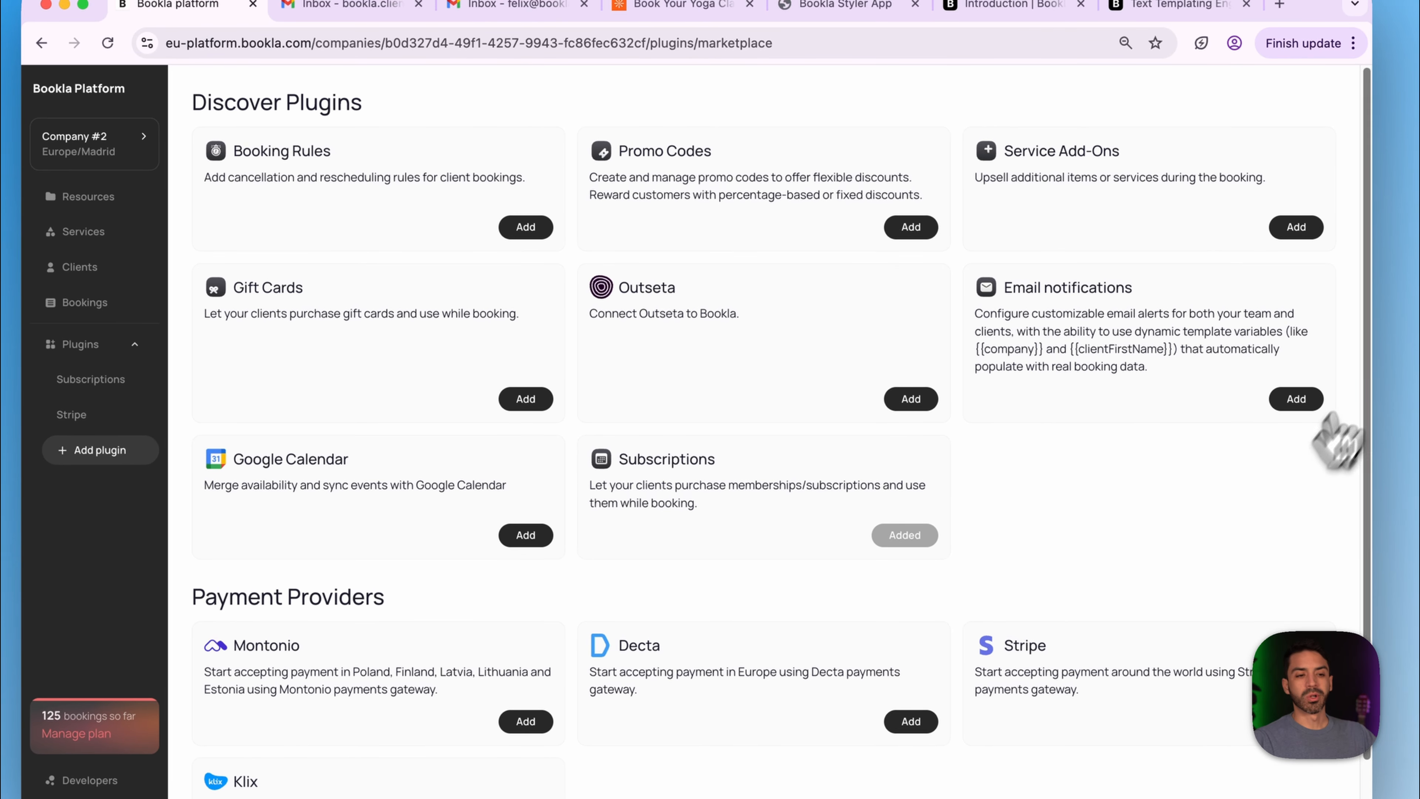
left_click(1302, 402)
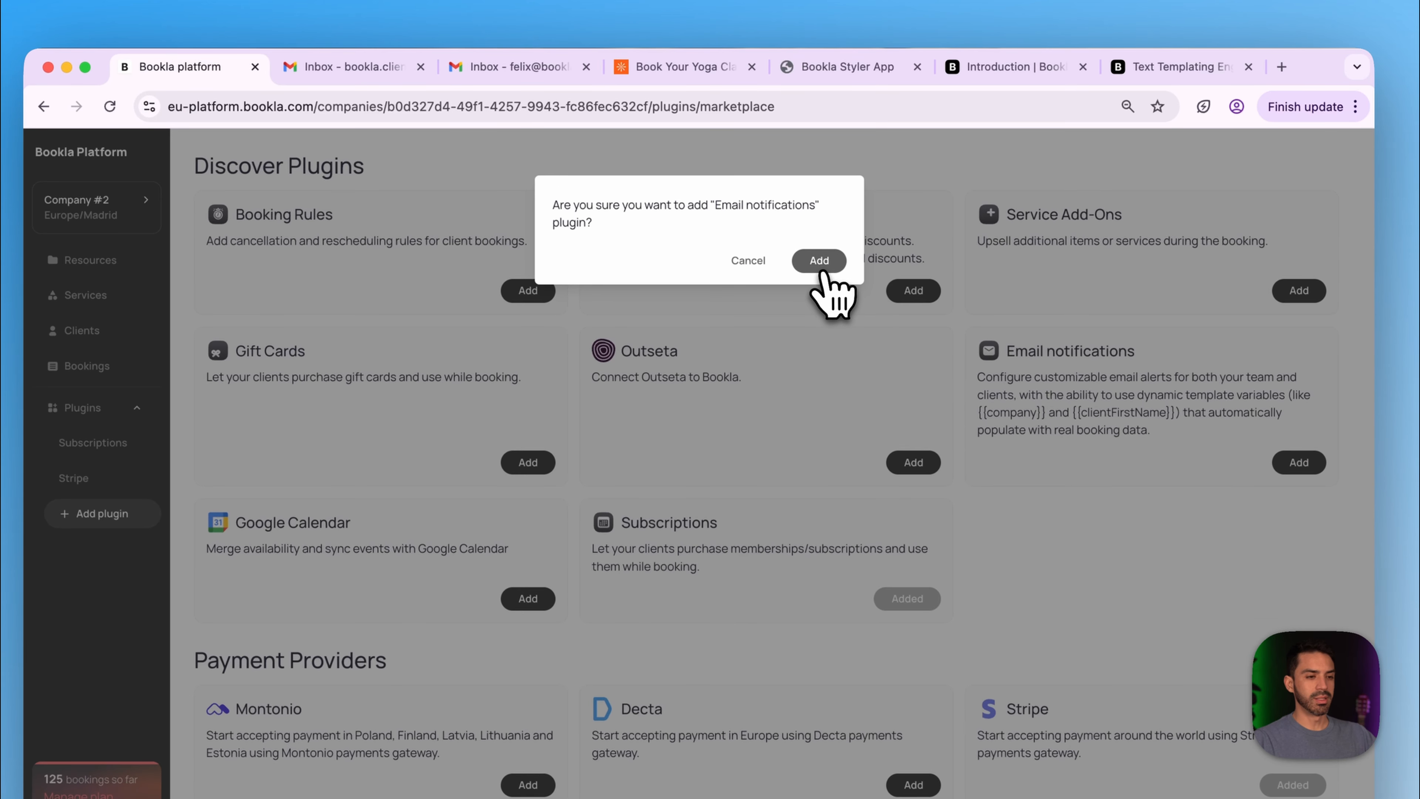
left_click(817, 198)
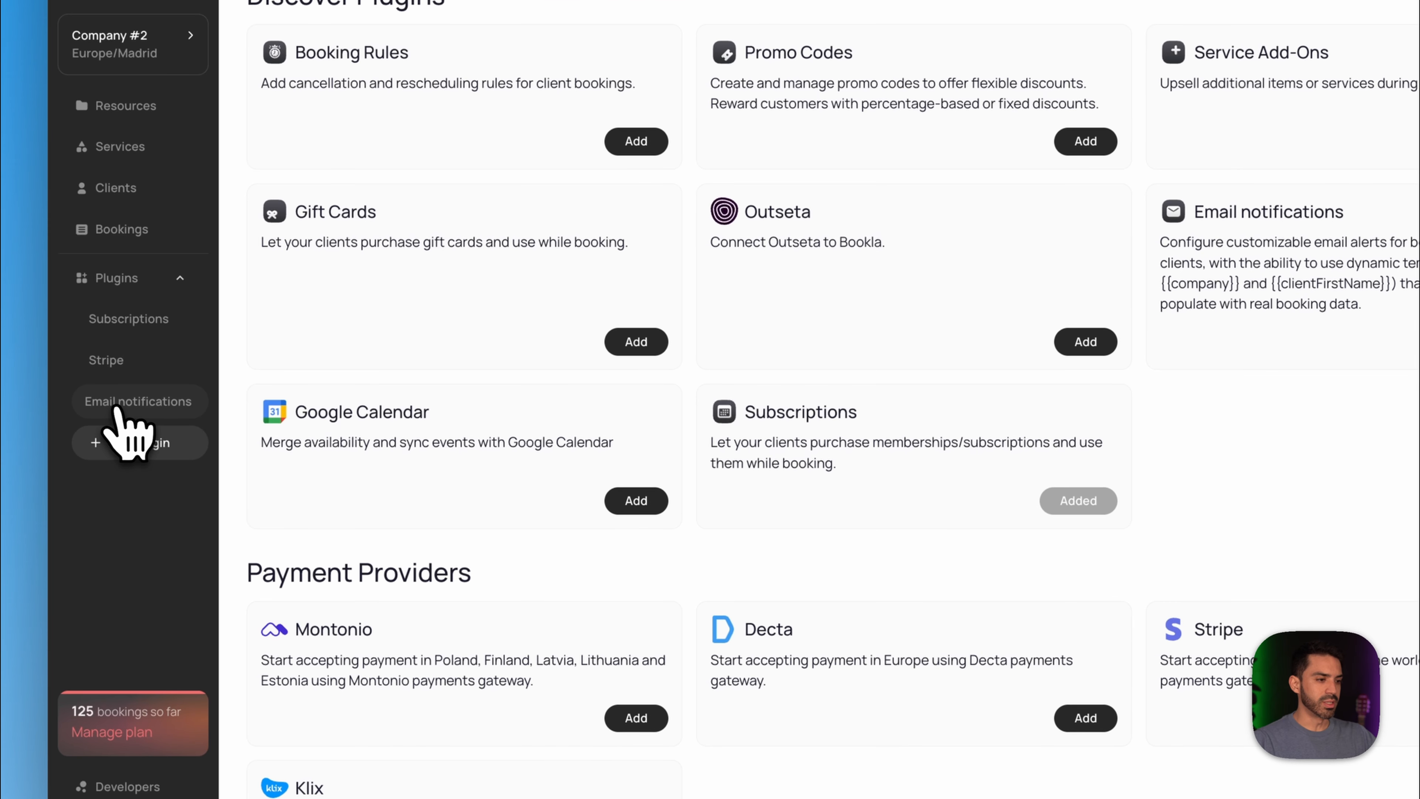
left_click(117, 406)
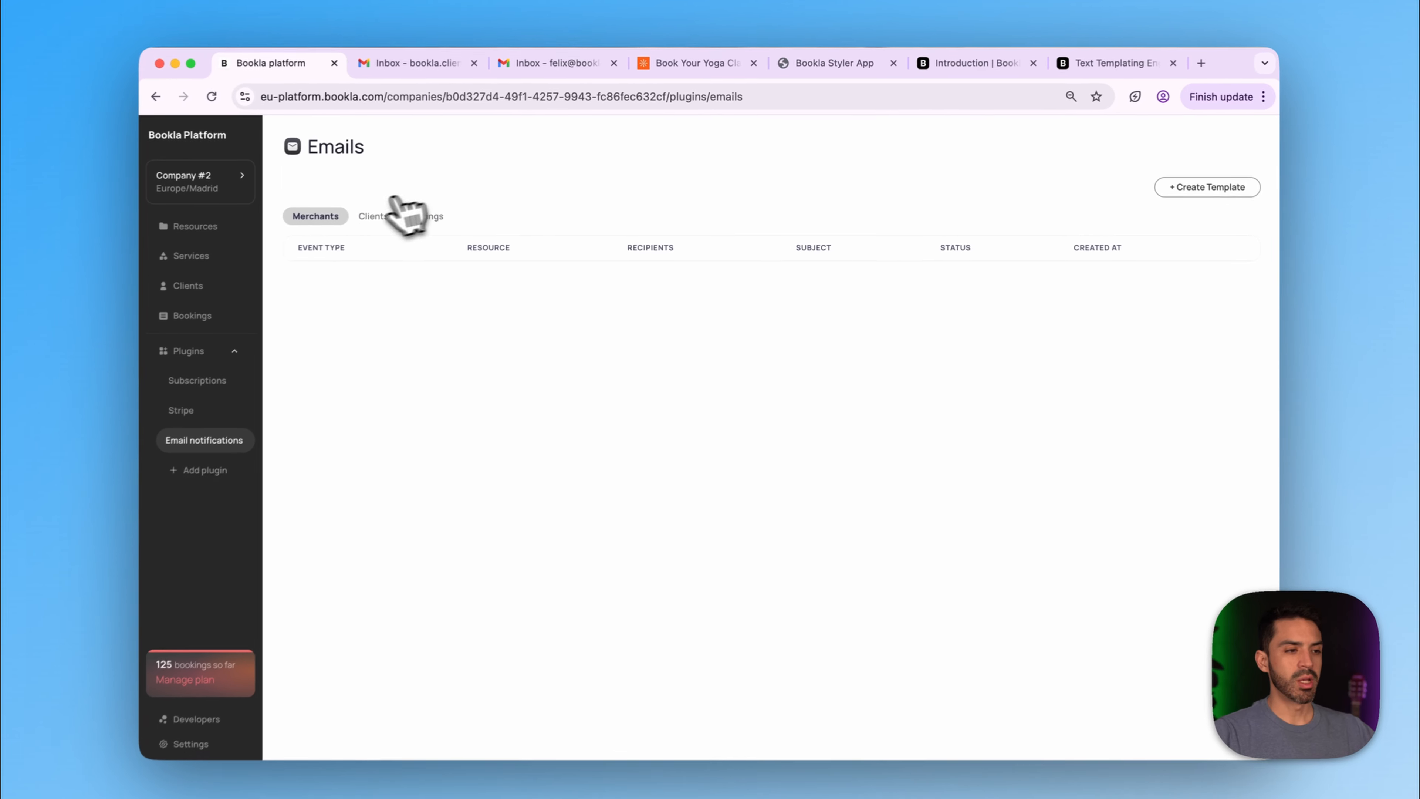
- Enter the reply-to email address in the Emails Settings and save it
left_click(376, 218)
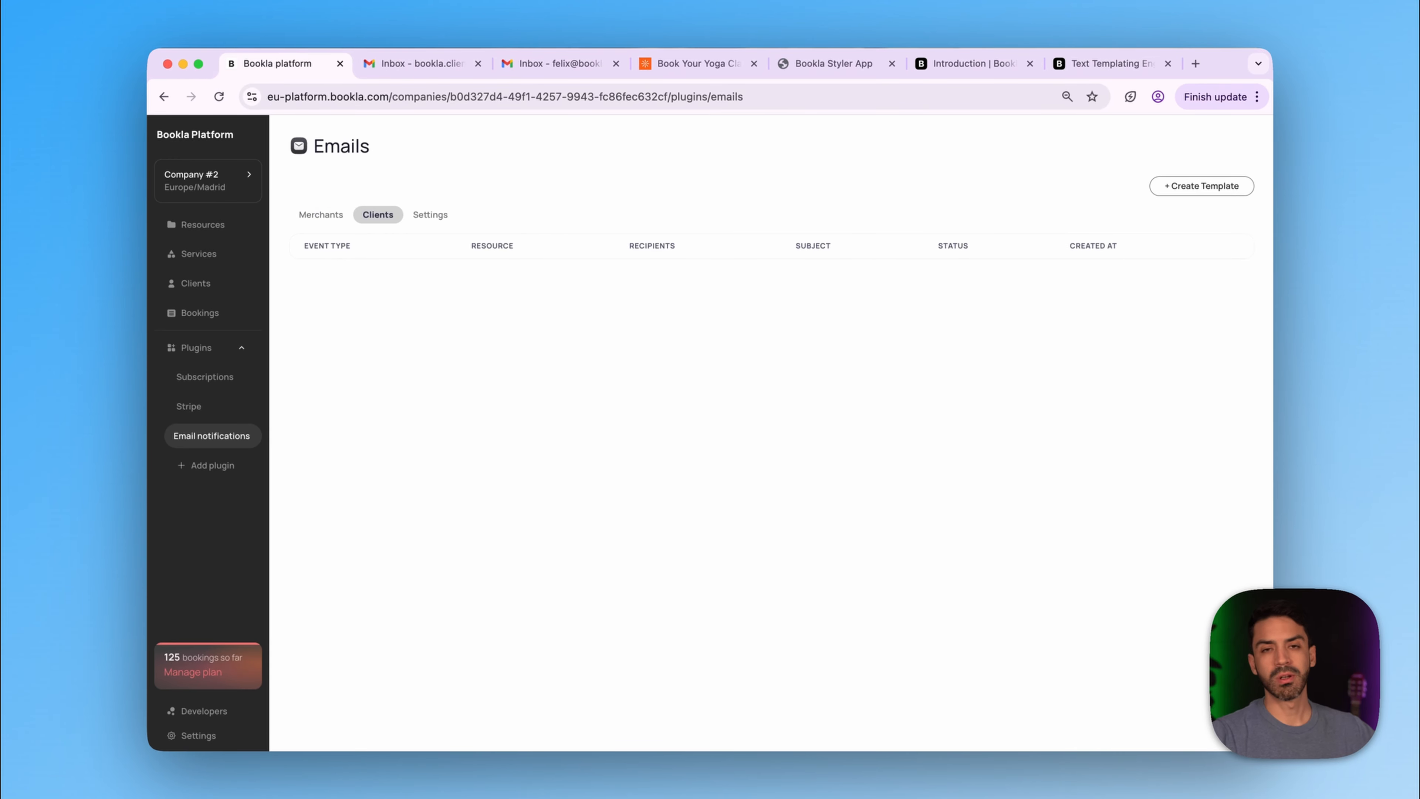
left_click(430, 215)
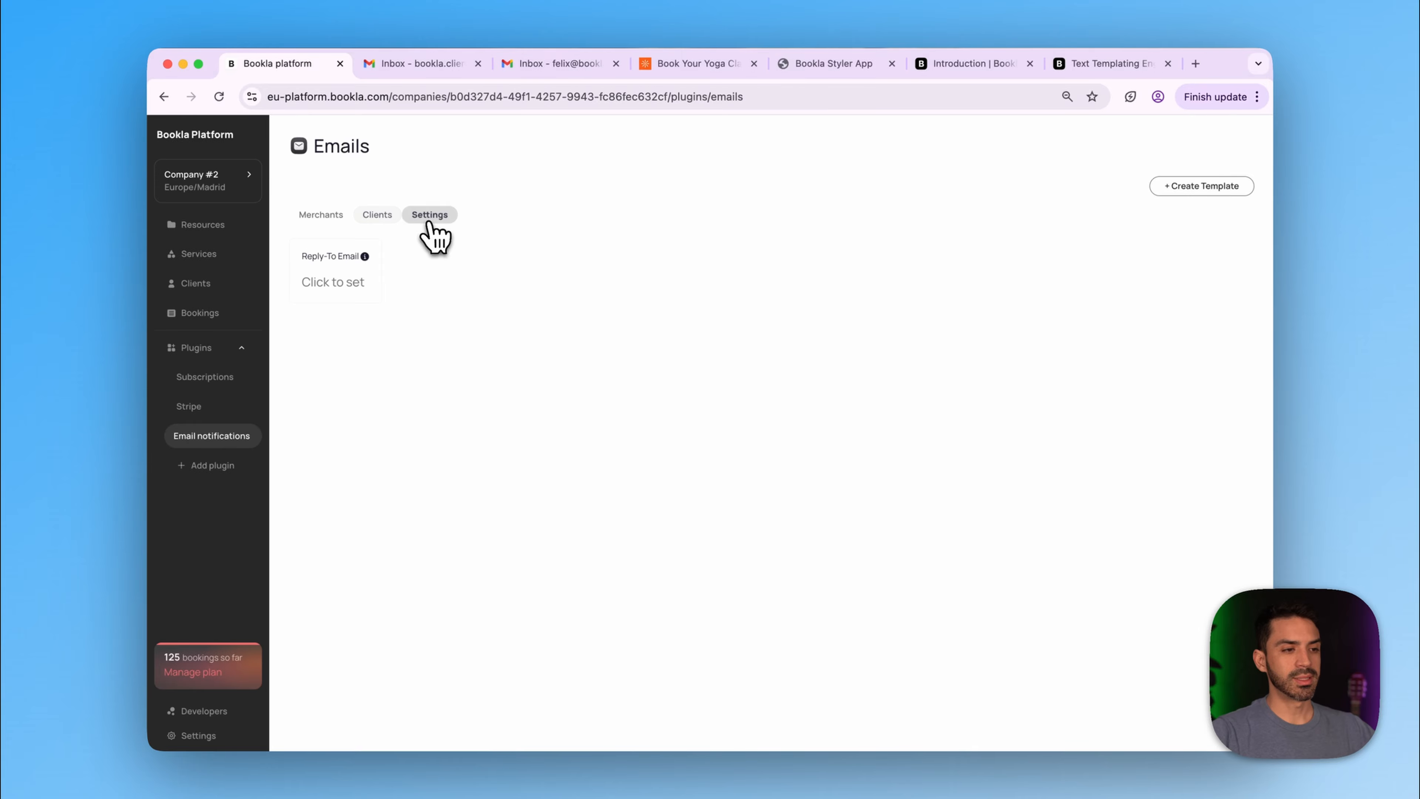
left_click(333, 283)
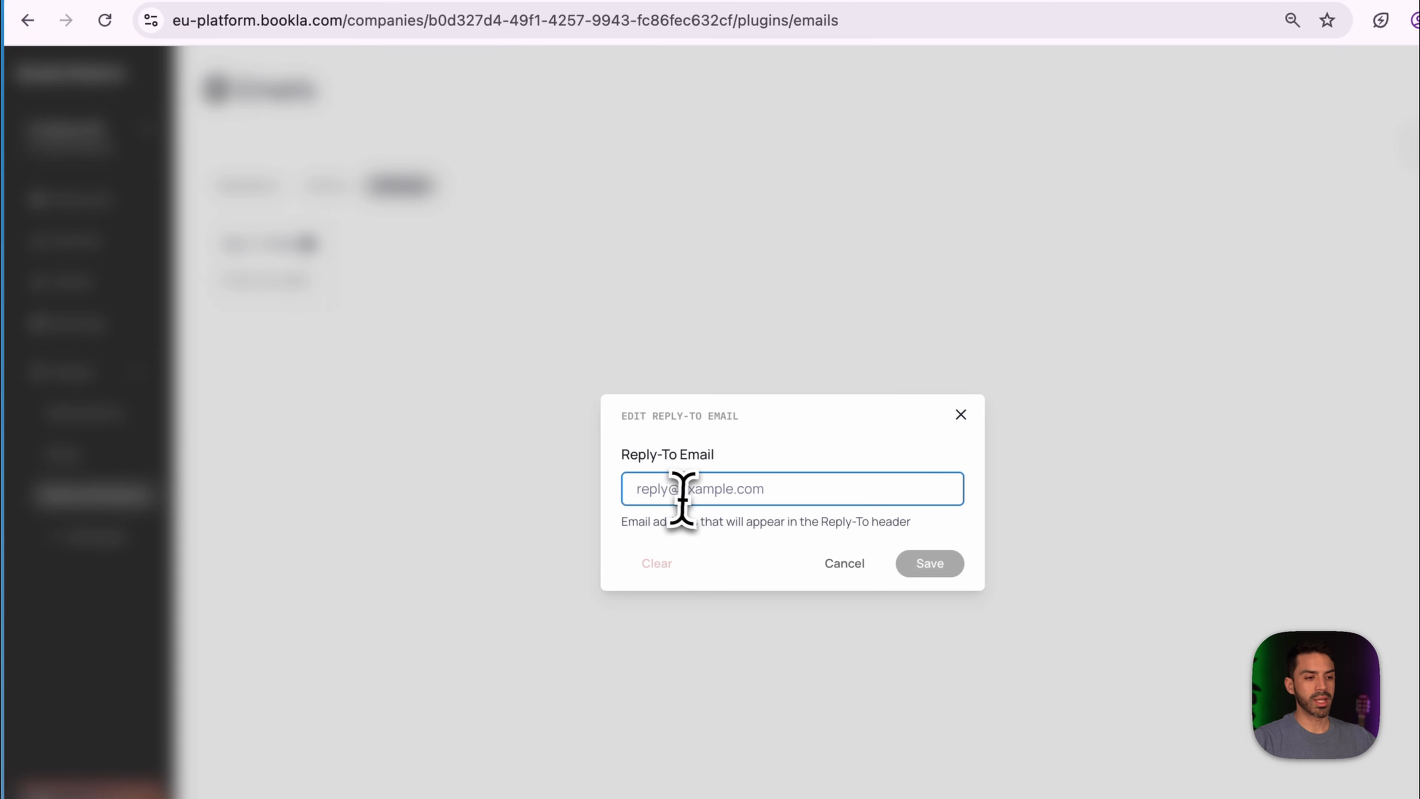
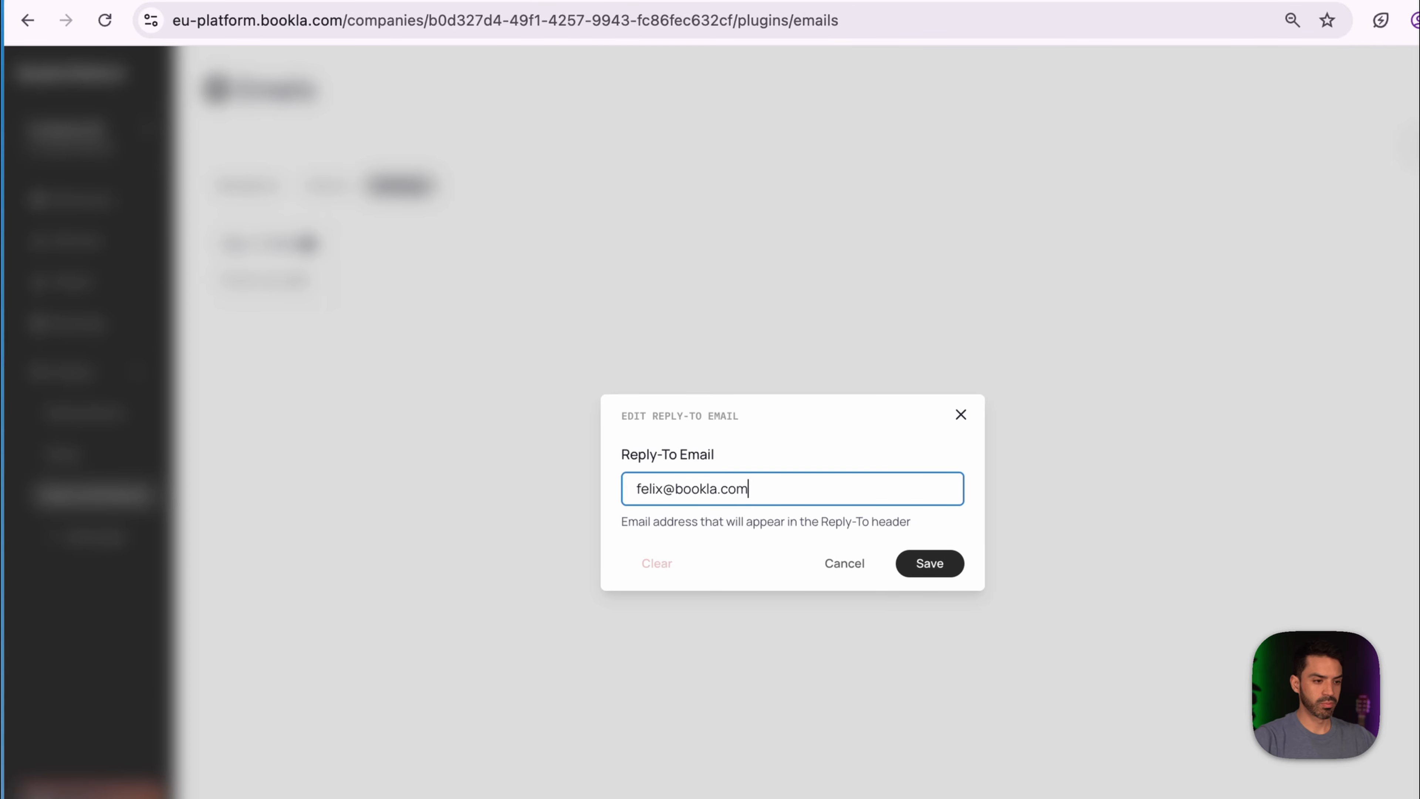
left_click(930, 563)
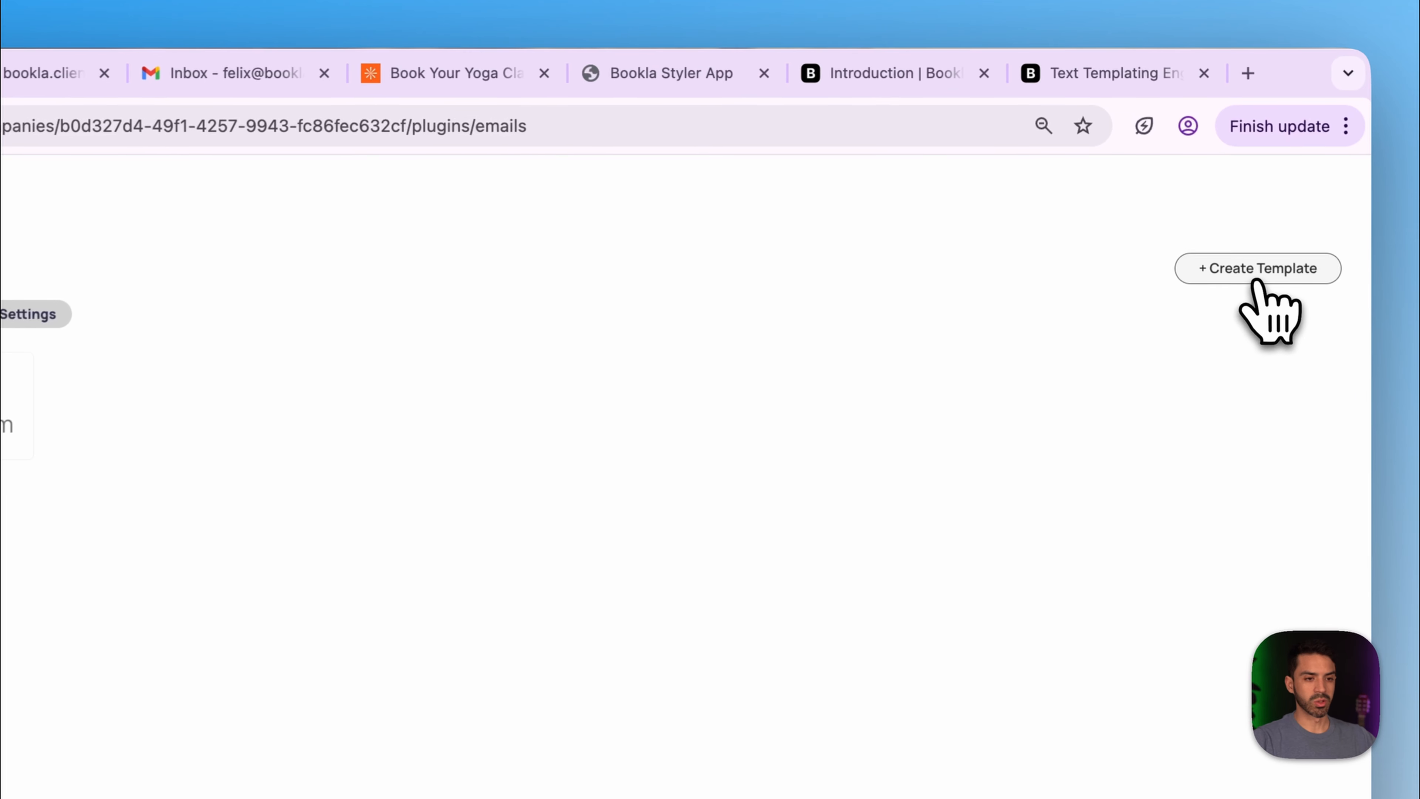
- Create a Client, Booking Confirmed template with the subject 'Thanks for booking with us'
left_click(1201, 187)
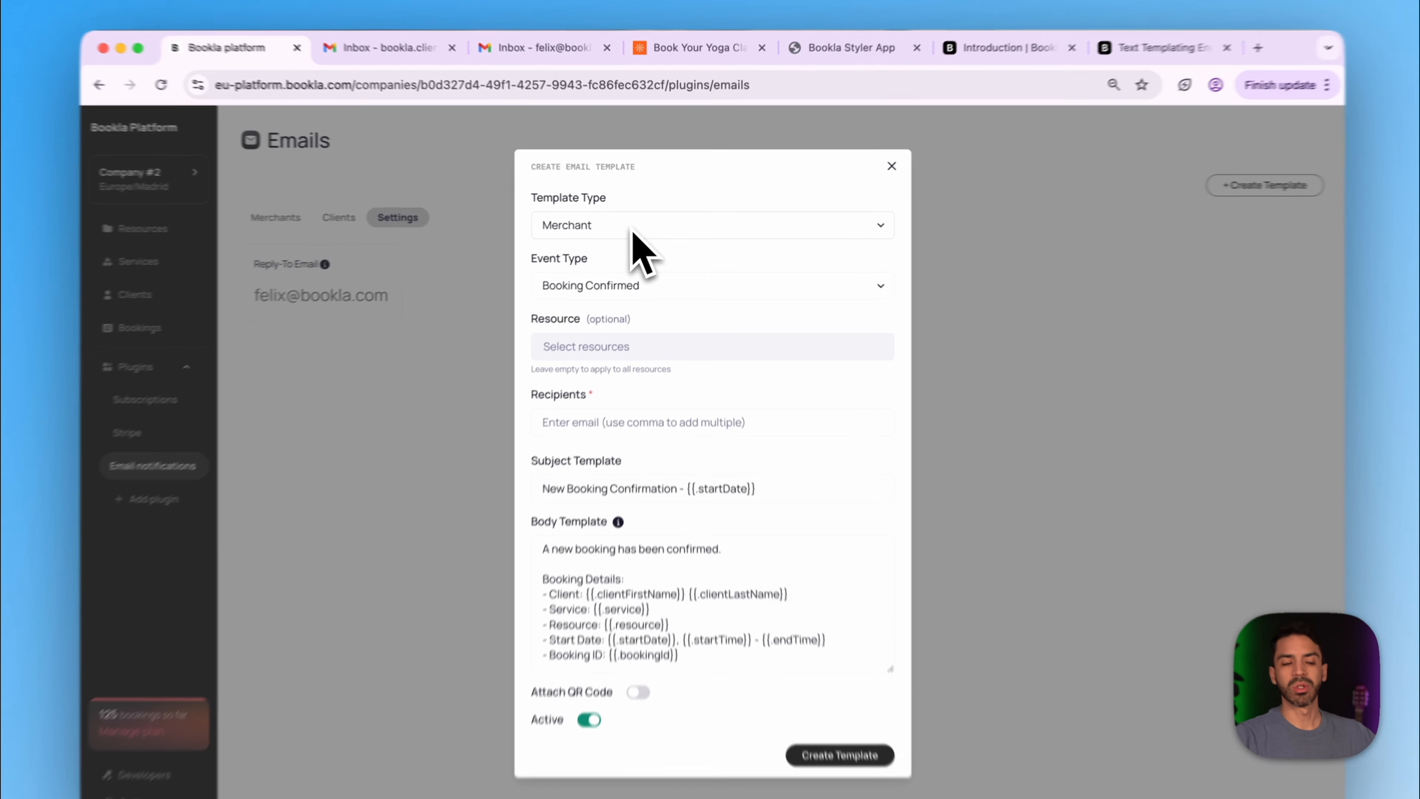
left_click(633, 229)
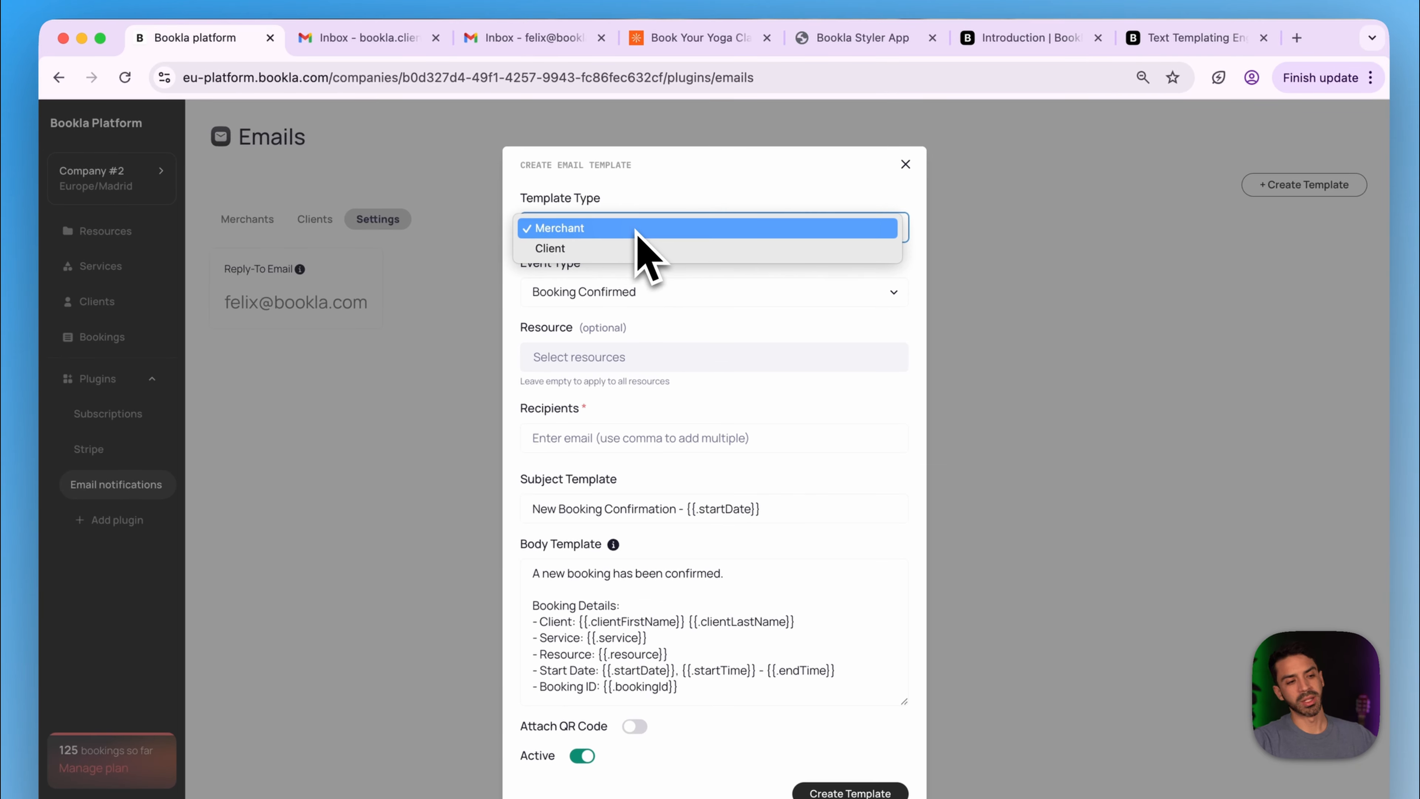
left_click(631, 246)
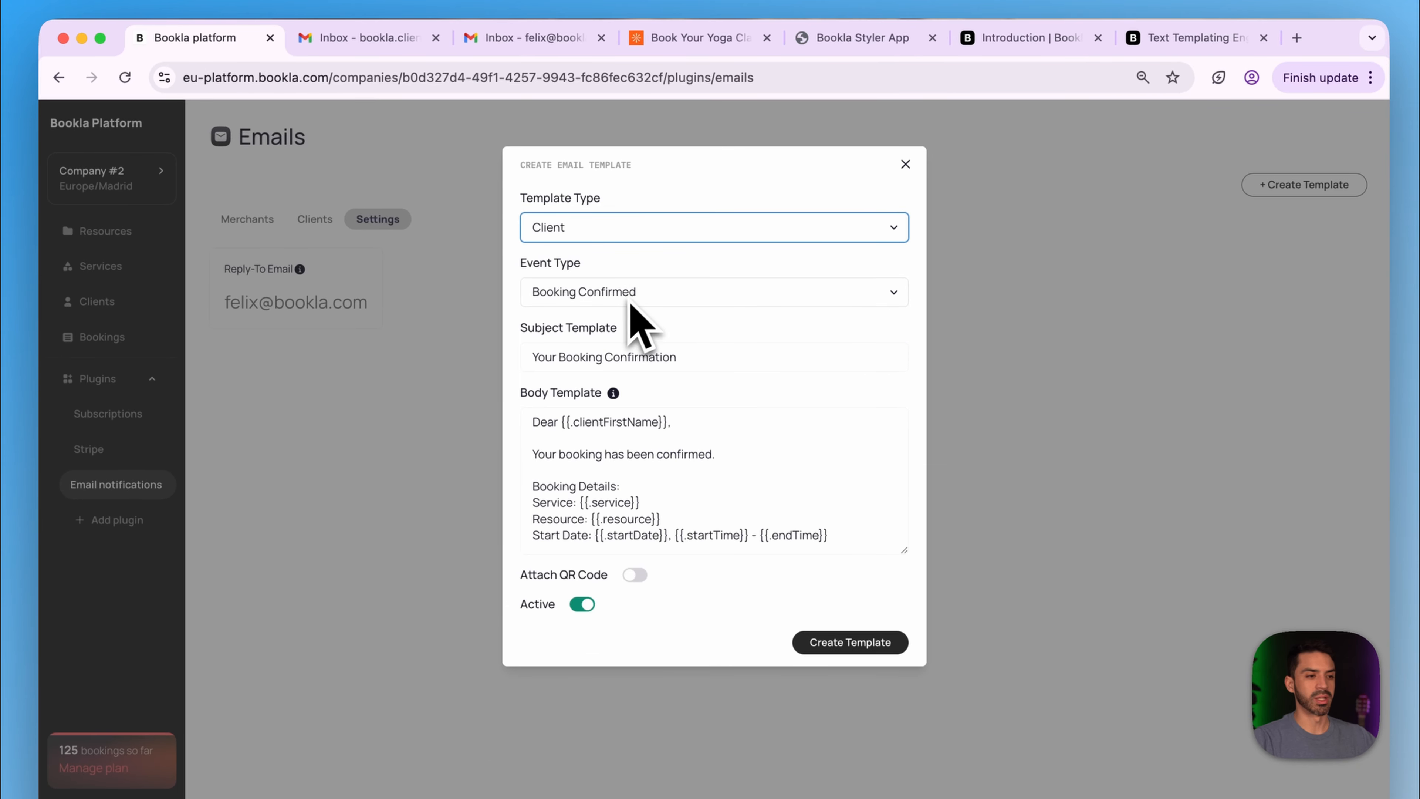
left_click(639, 292)
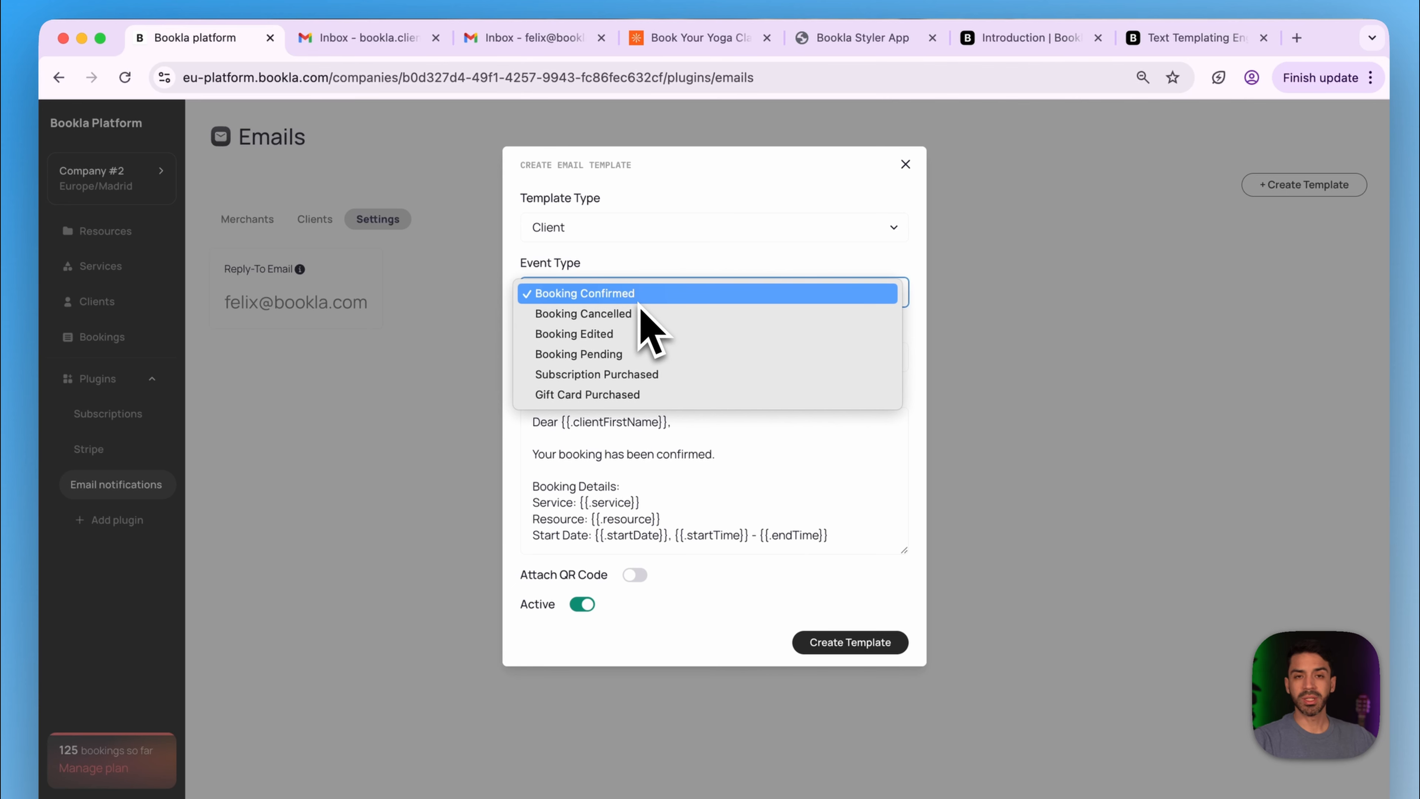
left_click(601, 301)
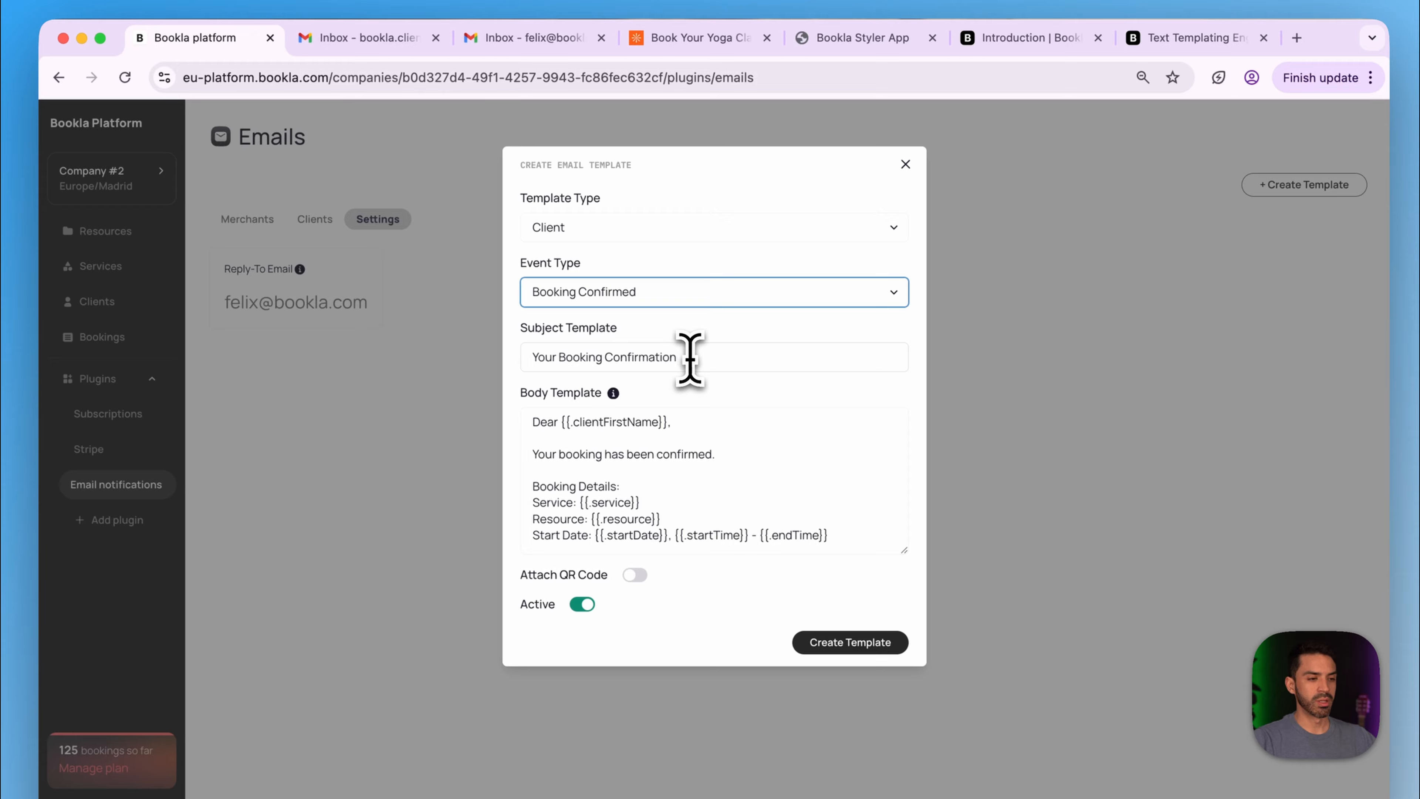
left_click_drag(691, 358, 528, 356)
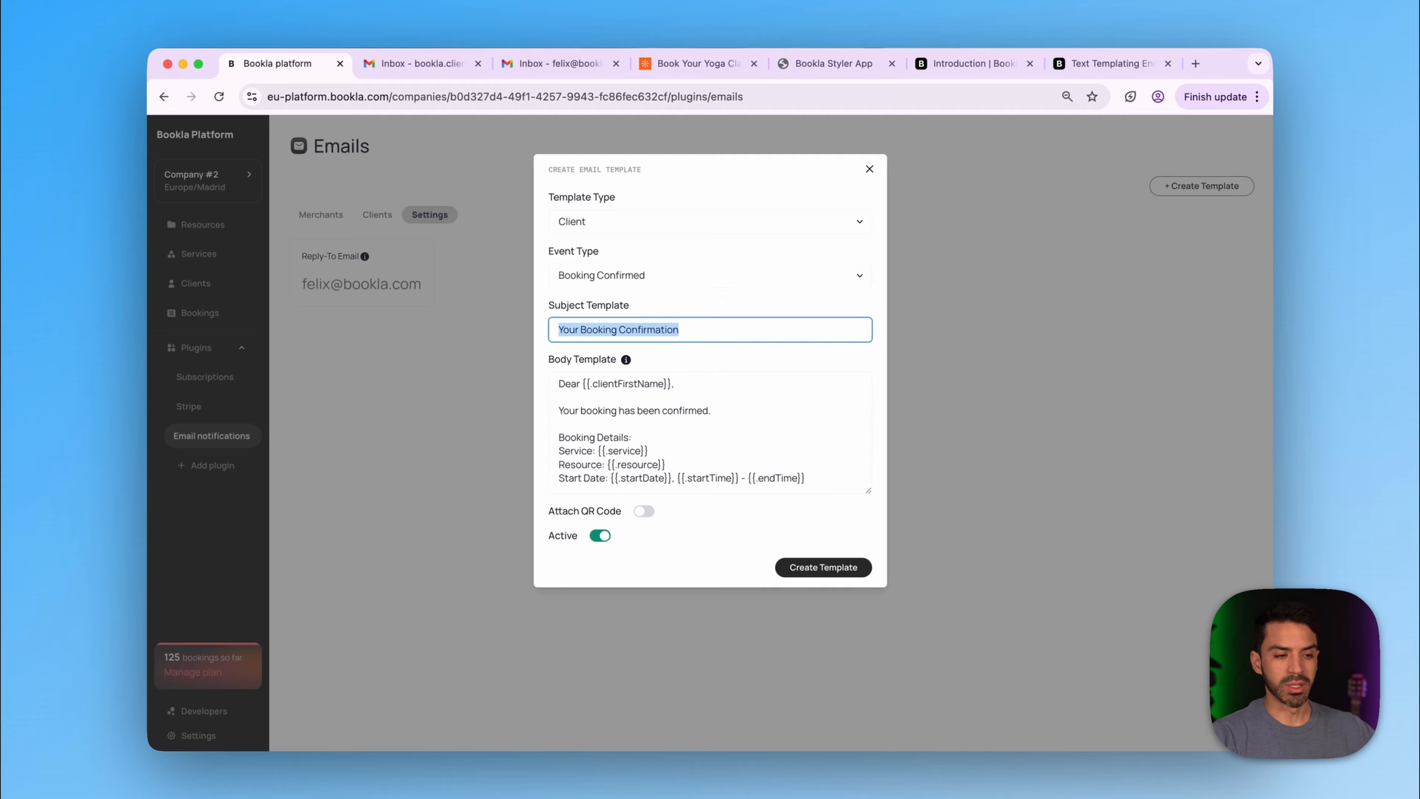
key("BackSpace")
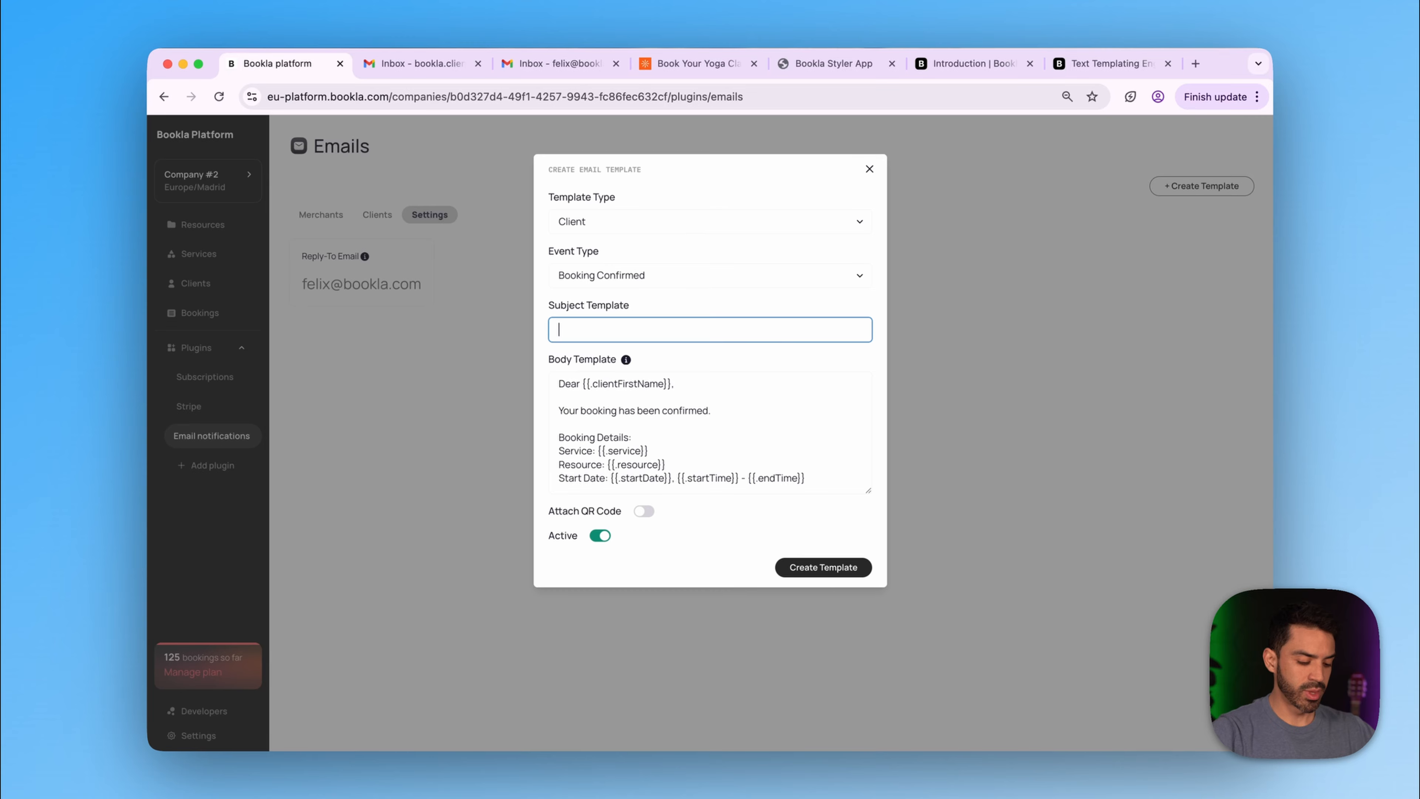
type("Thanks for booking with us")
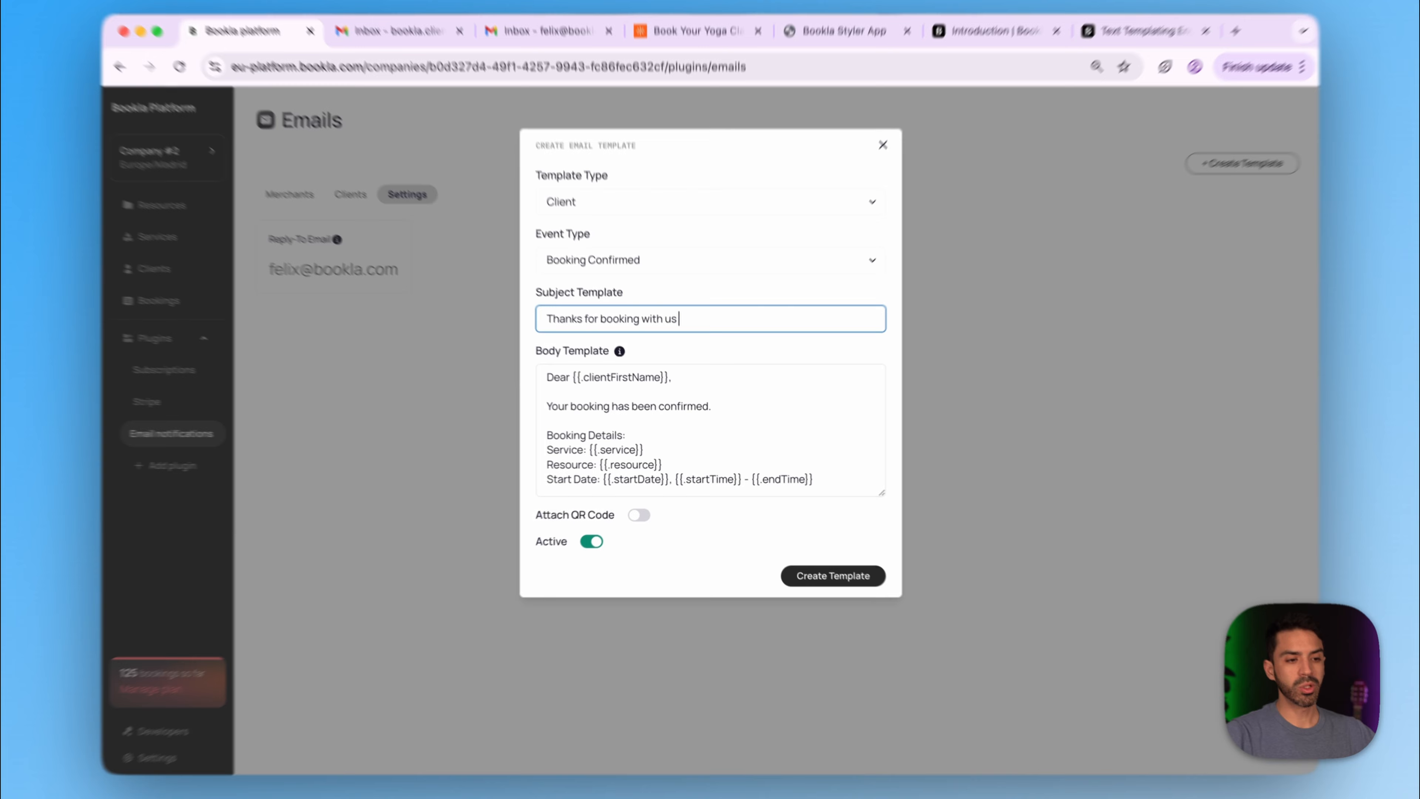
- Replace the default body with a Yoga Studio thank-you message, create the template, and list client templates
left_click_drag(805, 477, 558, 382)
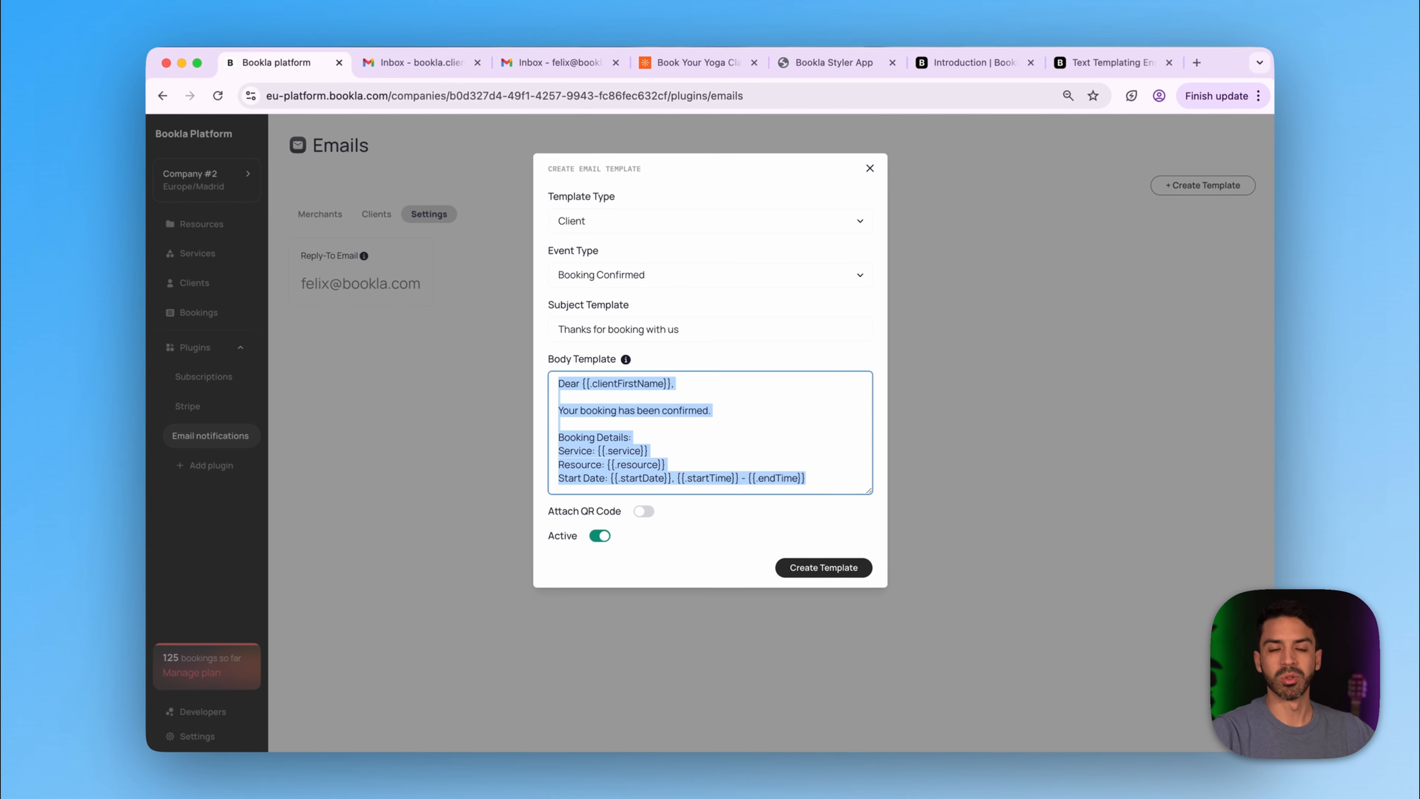
key("BackSpace")
type("Hel")
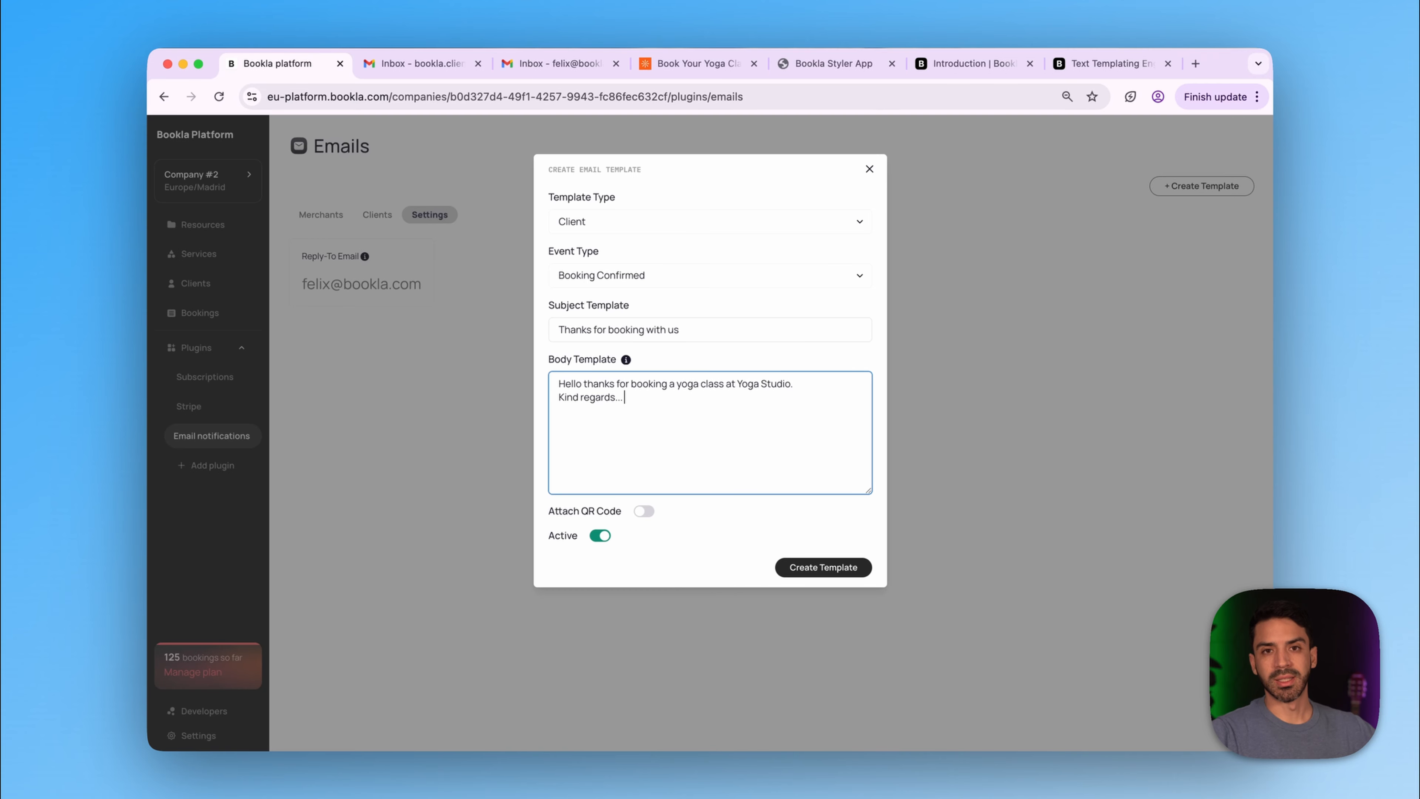
left_click(820, 566)
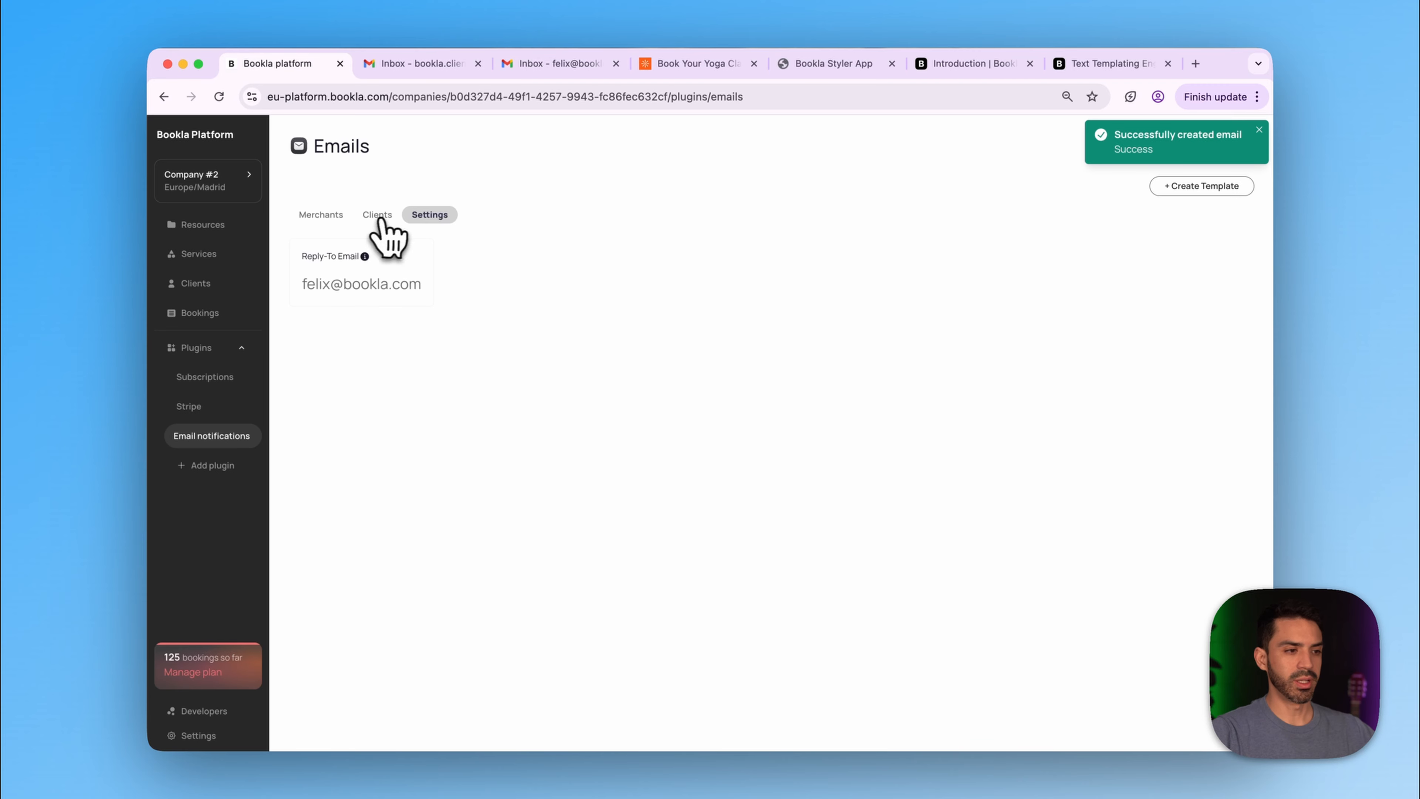
left_click(381, 220)
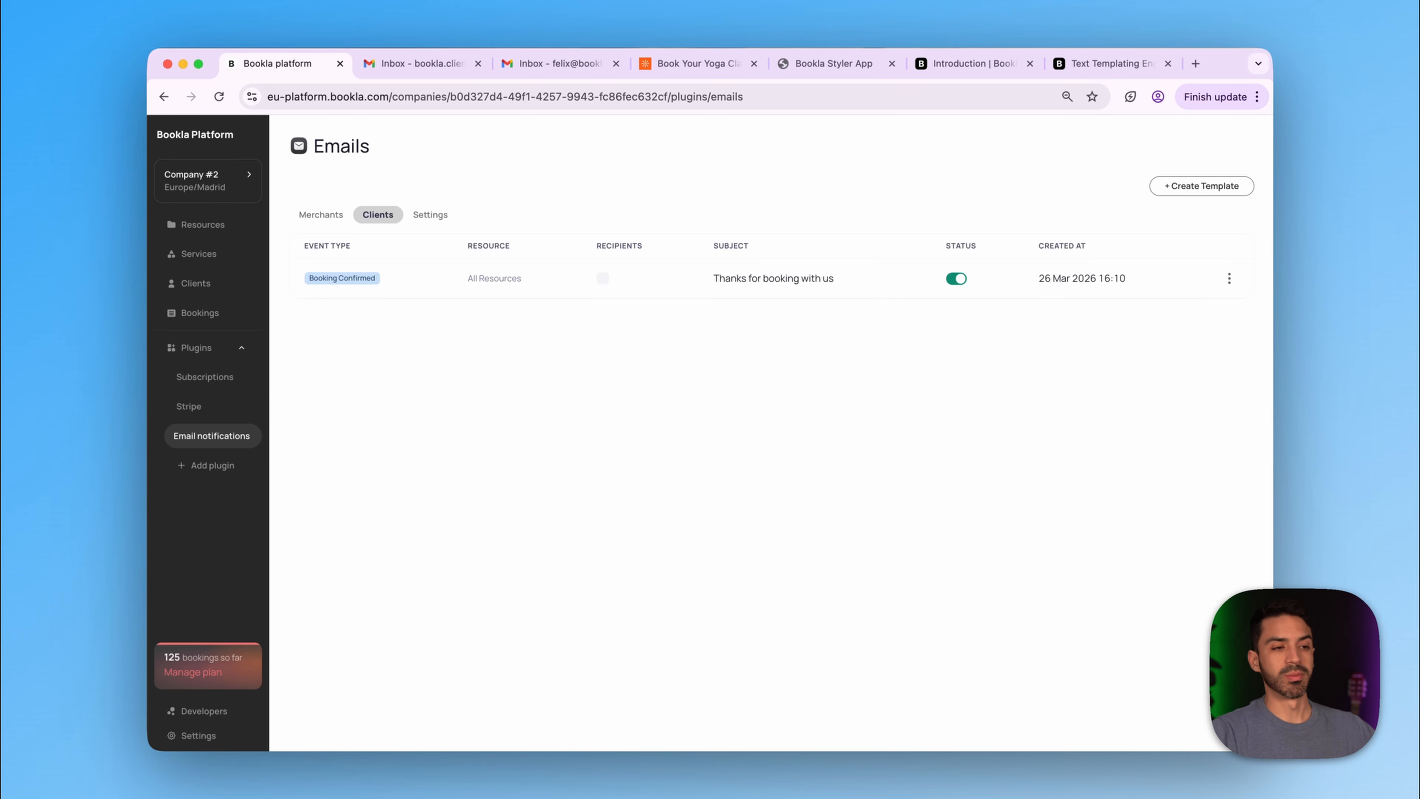
- On the yoga site, pick Traditional Yoga on Friday March 27 at 8:00 AM
left_click(699, 63)
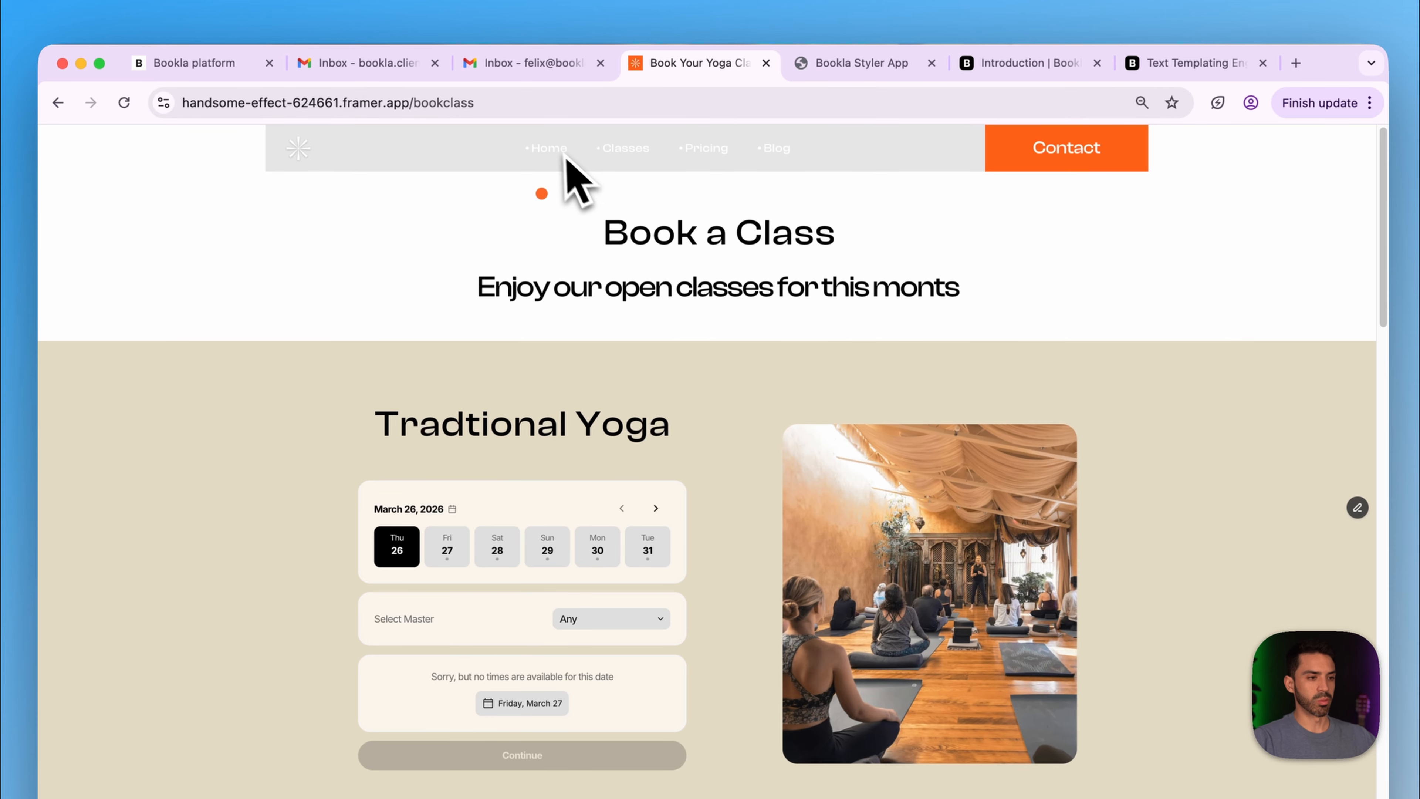
left_click(549, 148)
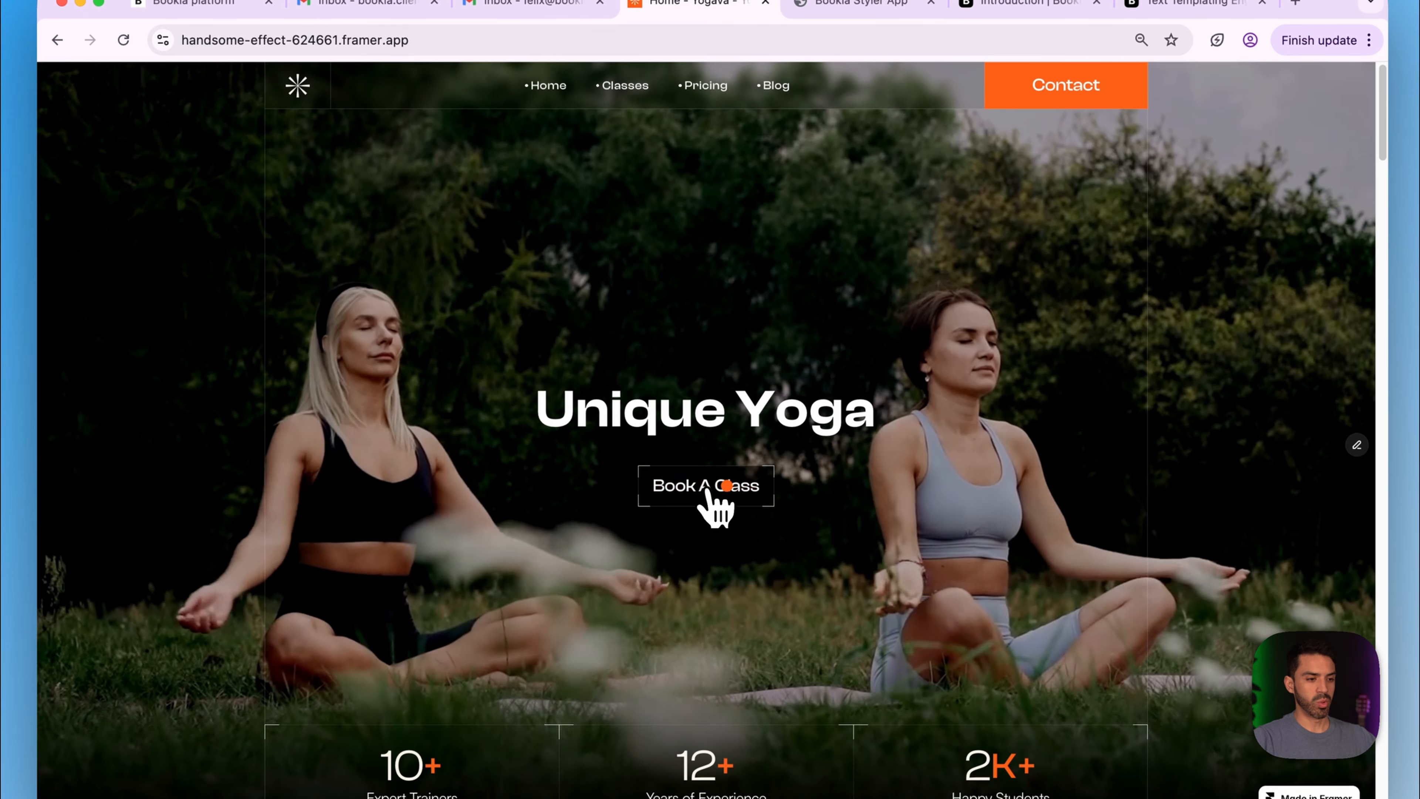
left_click(708, 491)
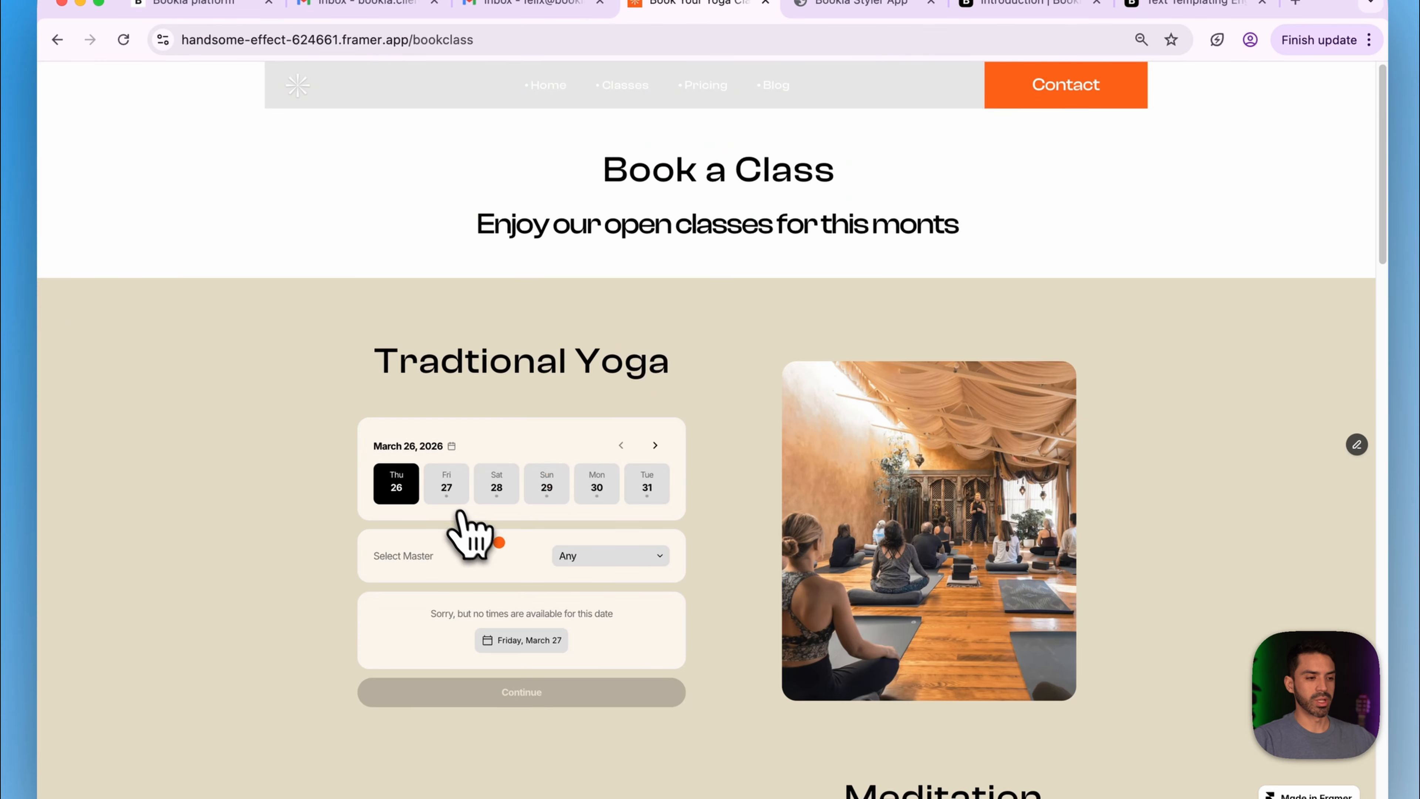
left_click(447, 491)
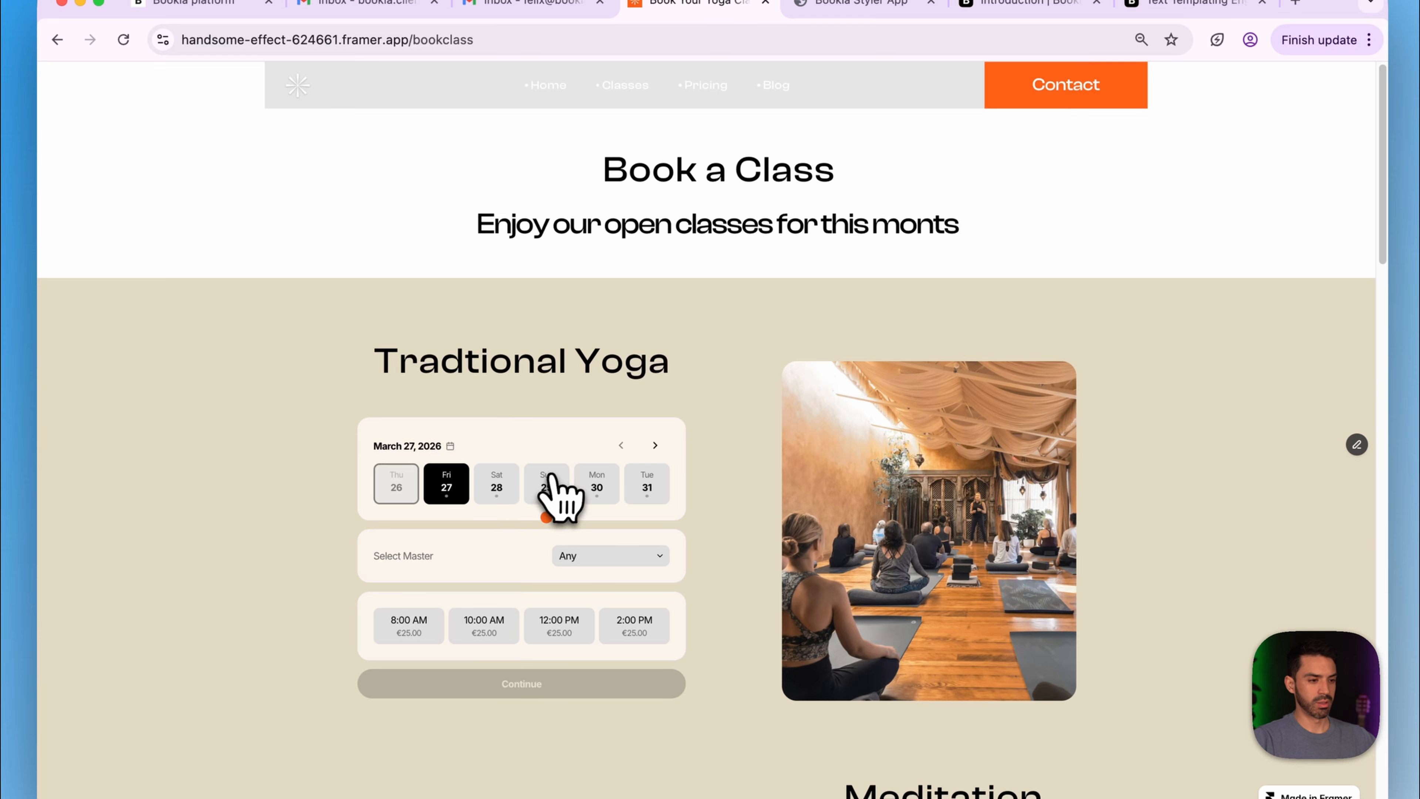
scroll(554, 484, "down", 3)
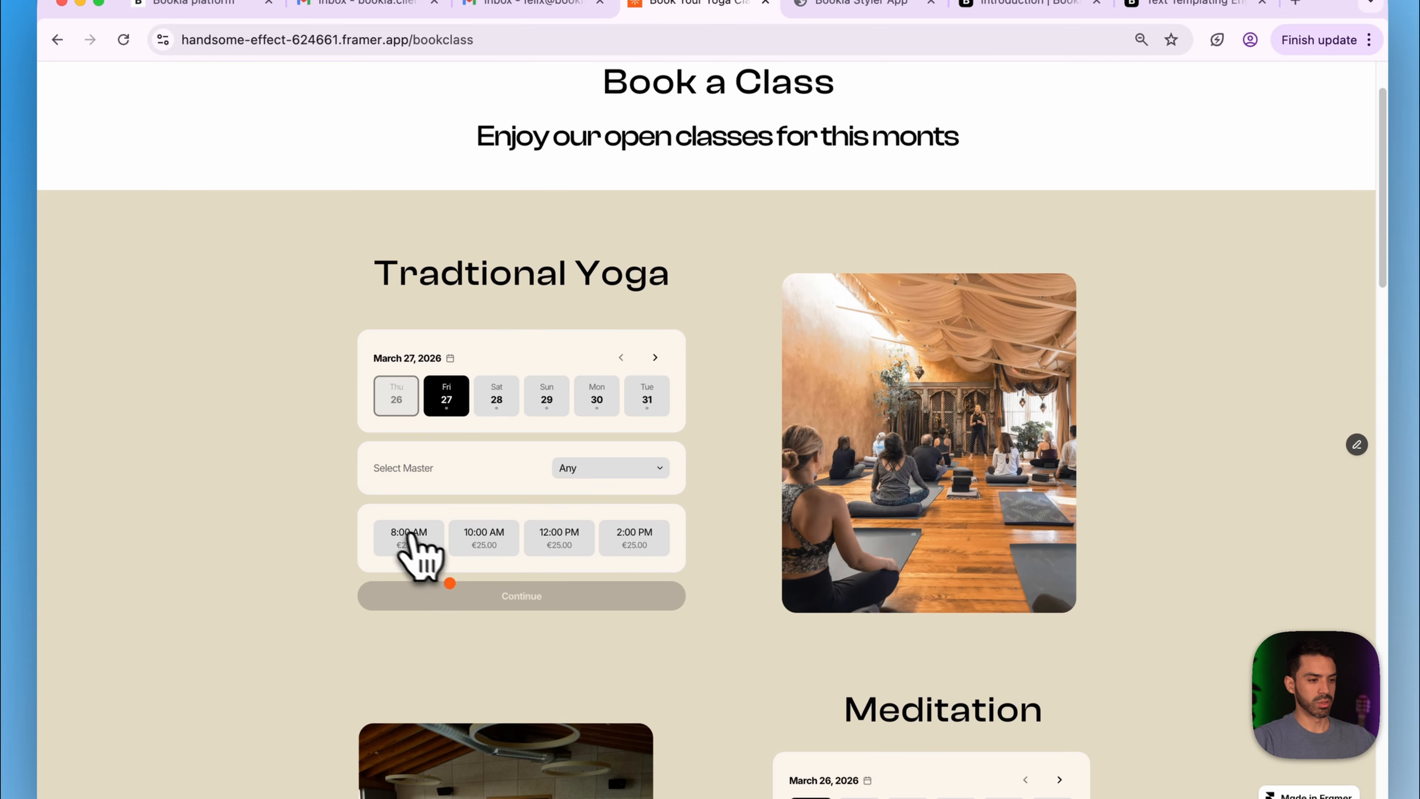
left_click(410, 537)
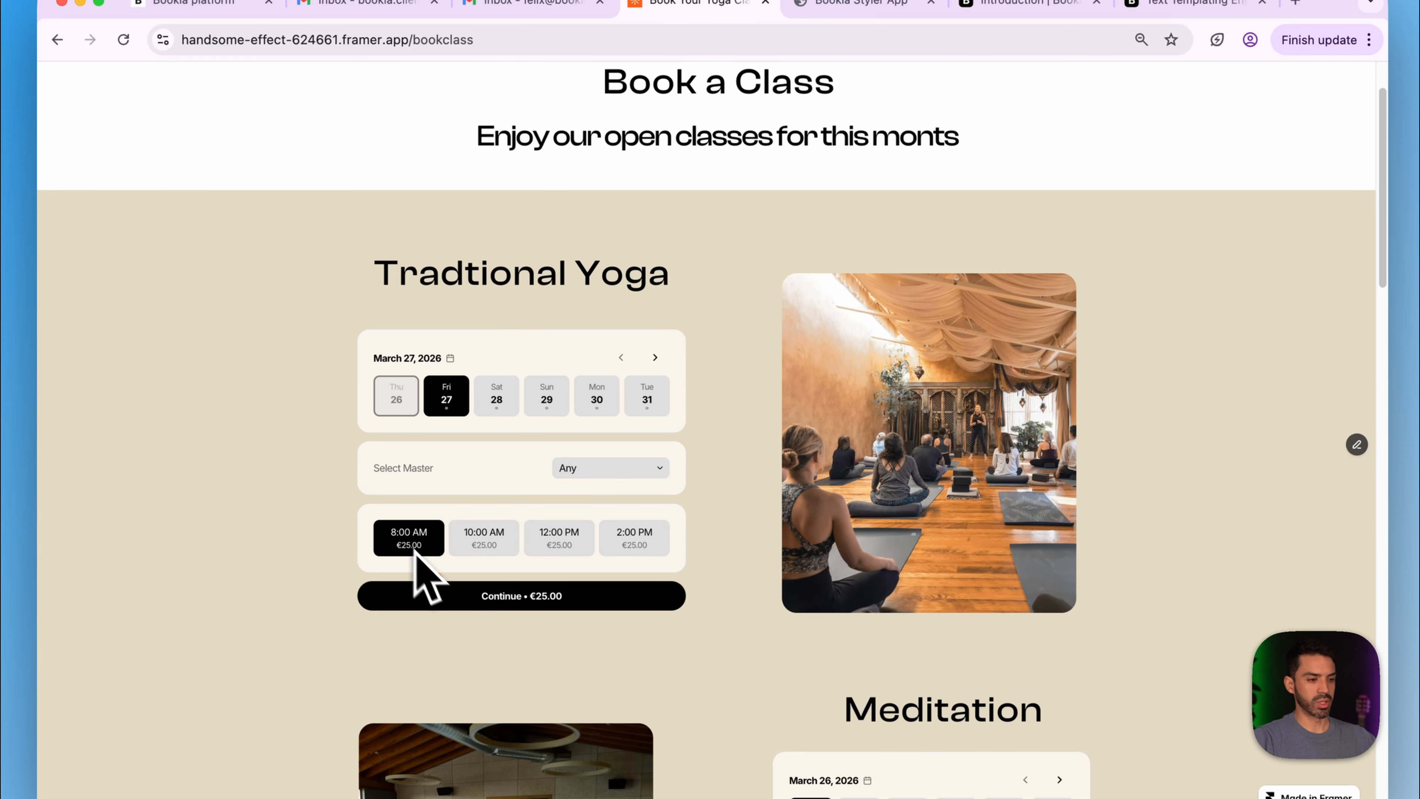
left_click(492, 597)
- Enter the client's first name, autofill last name and email, and make the booking
left_click(422, 187)
type("Felix")
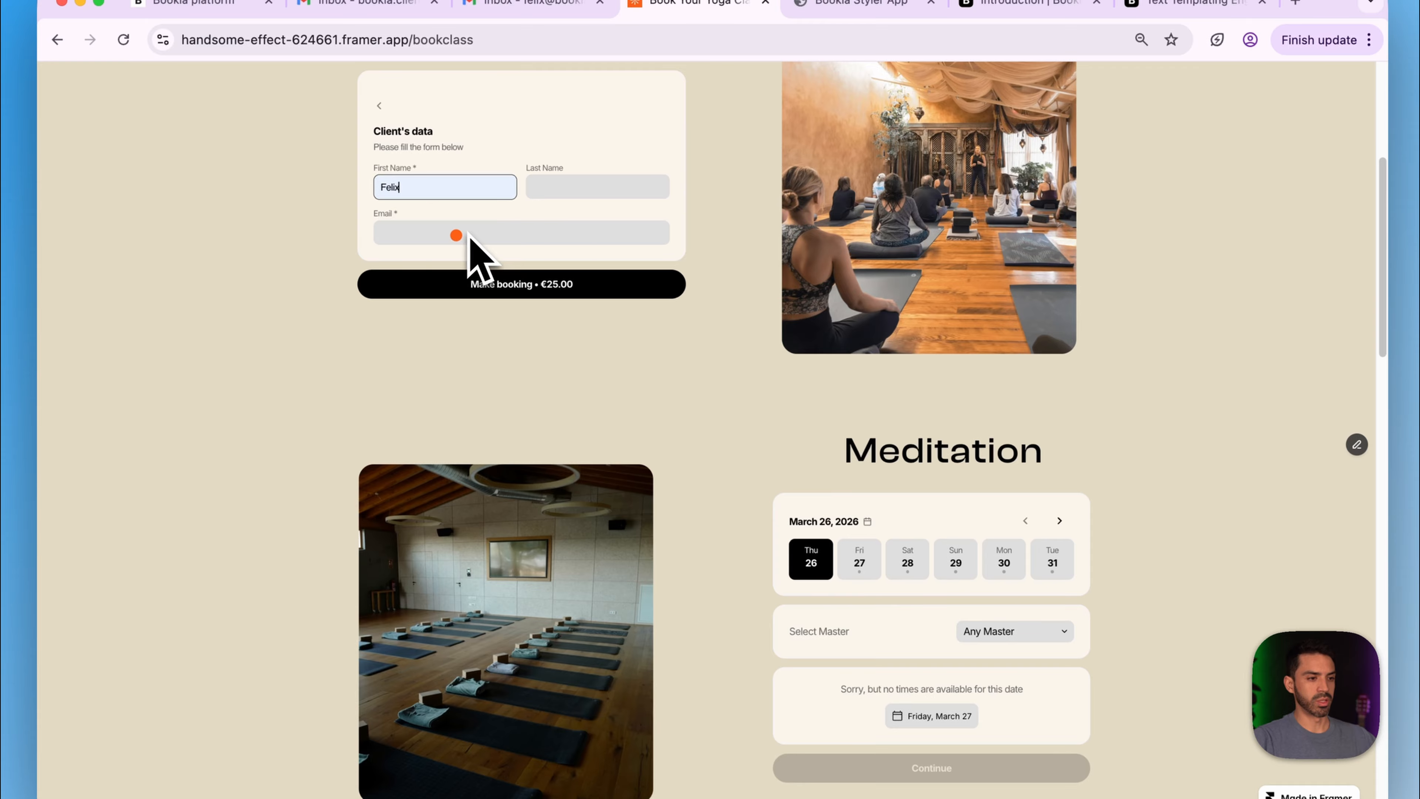
left_click(586, 186)
left_click(598, 247)
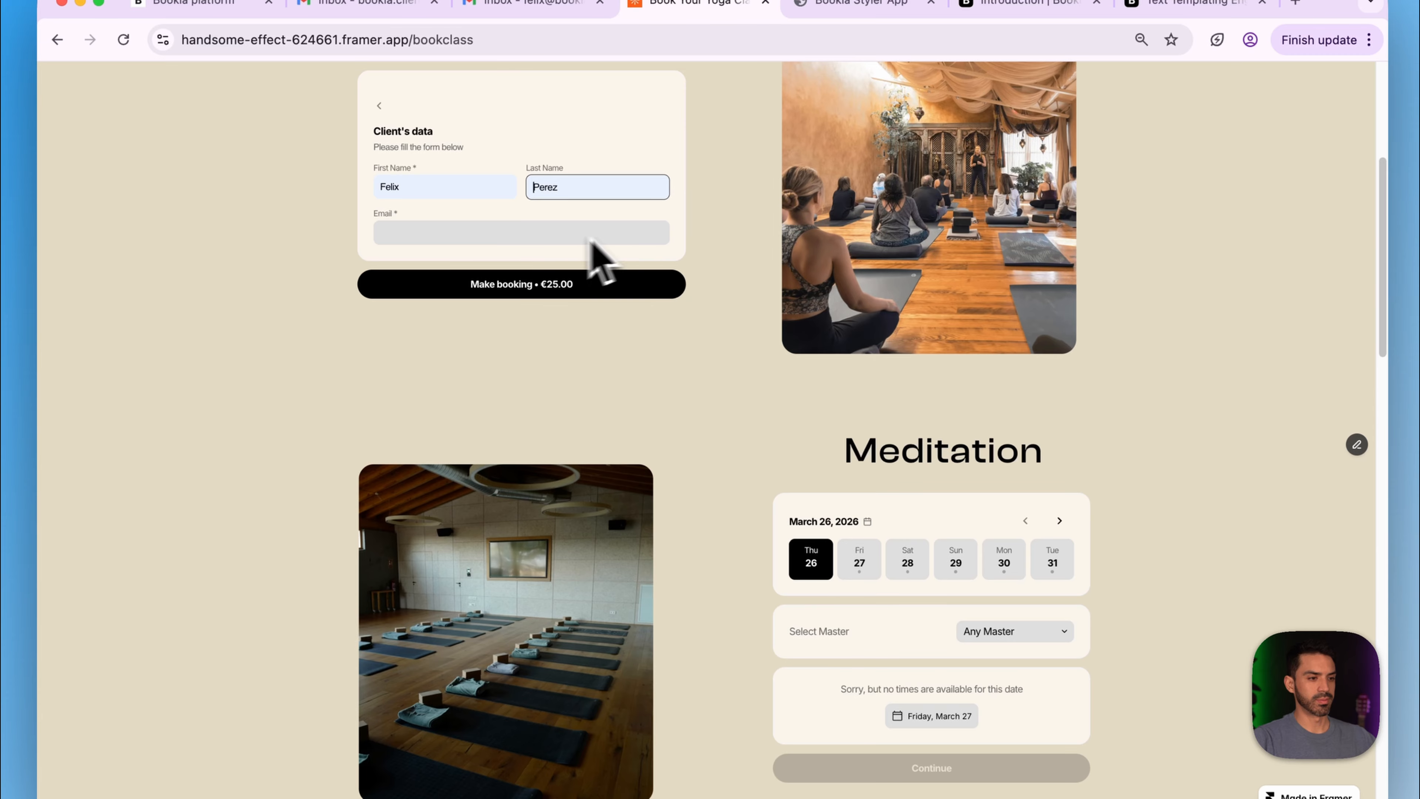
left_click(526, 229)
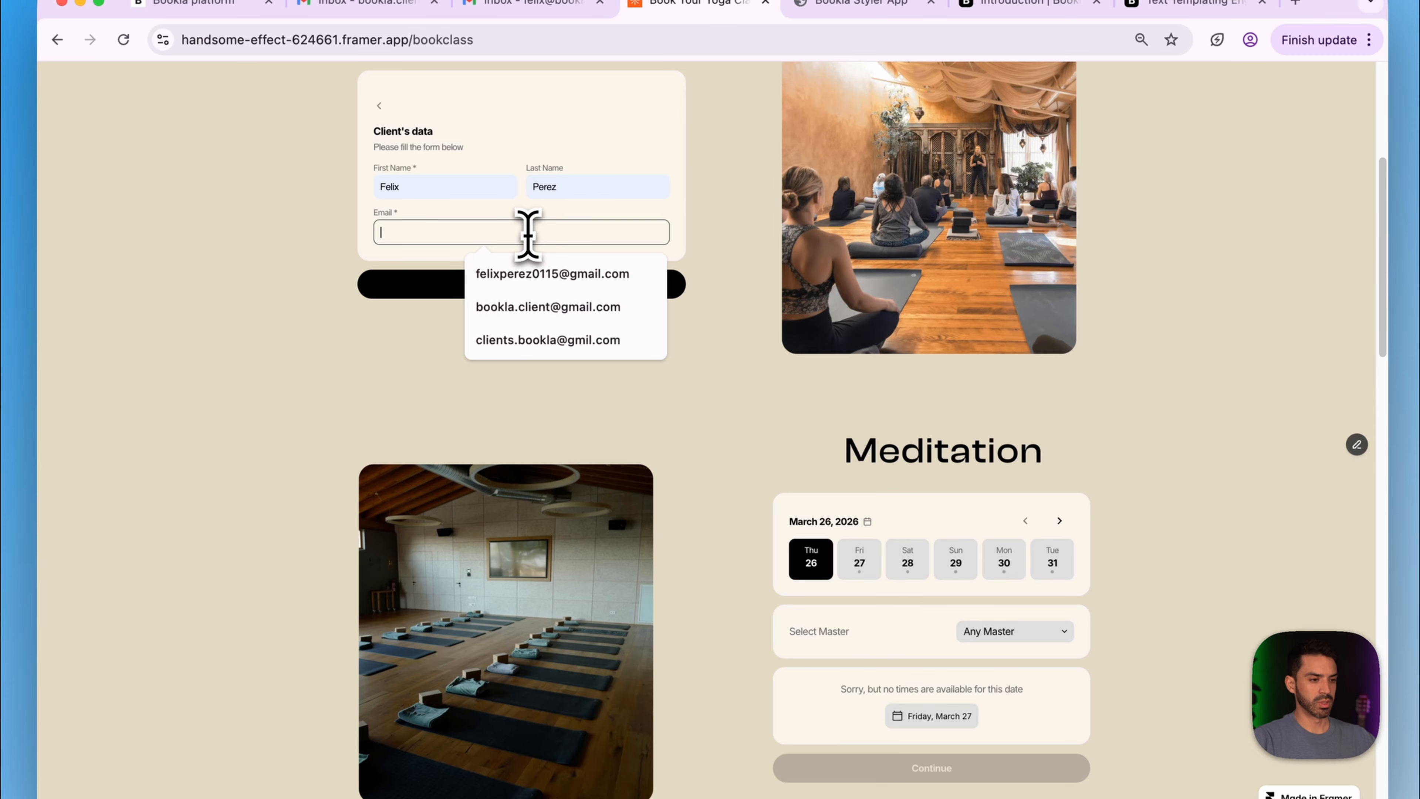
left_click(539, 308)
left_click(466, 286)
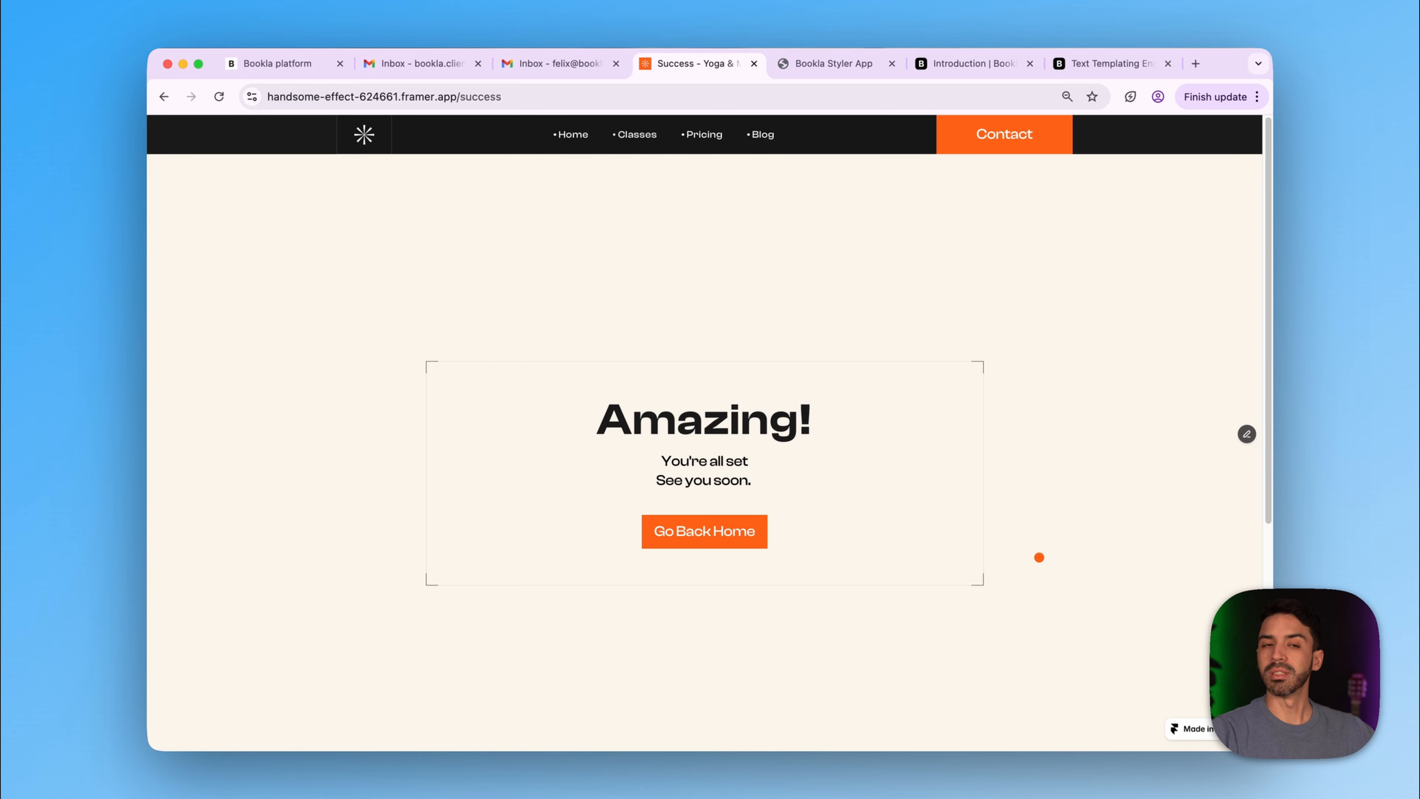
- Reload the client's Gmail inbox and open Bookla's 'Thanks for booking with us' email
left_click(421, 67)
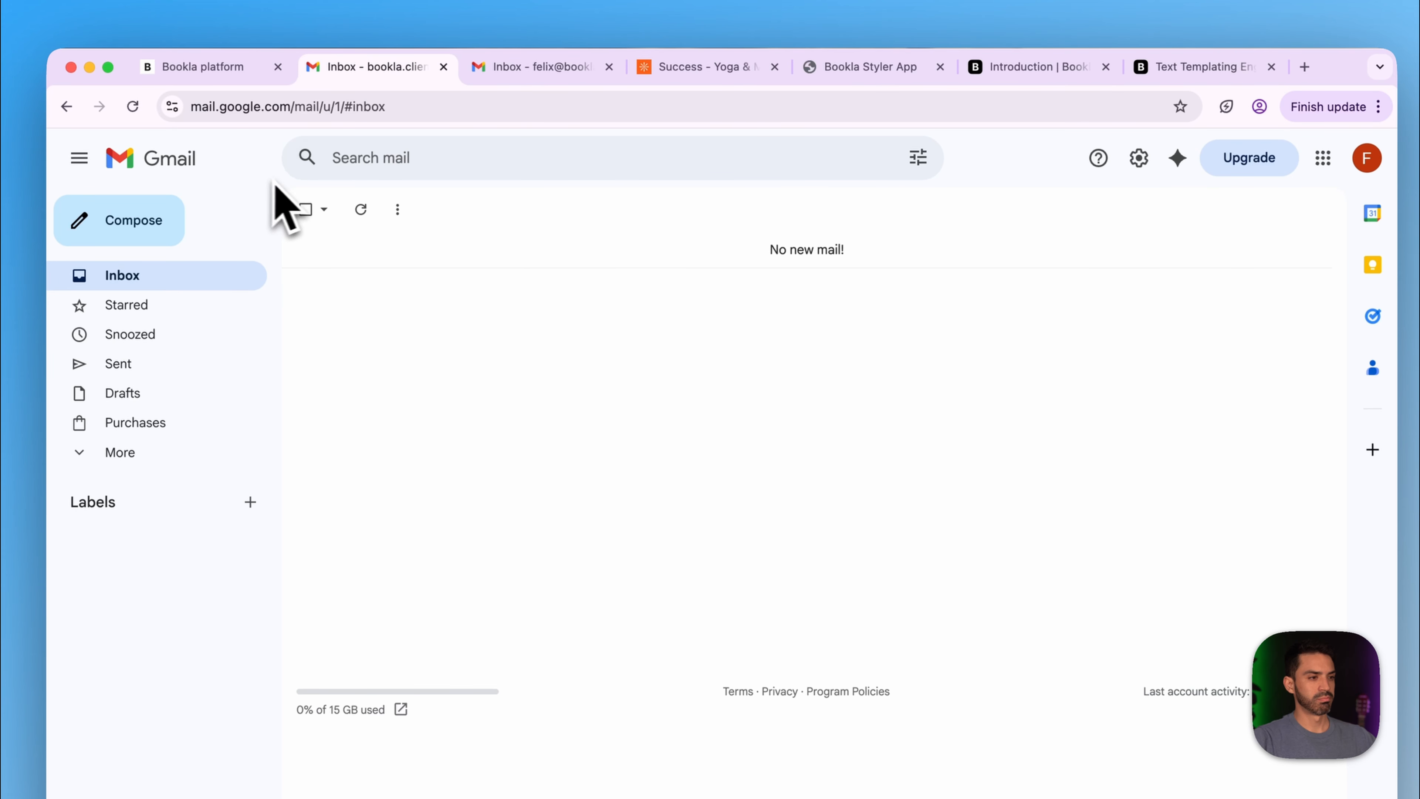
left_click(132, 106)
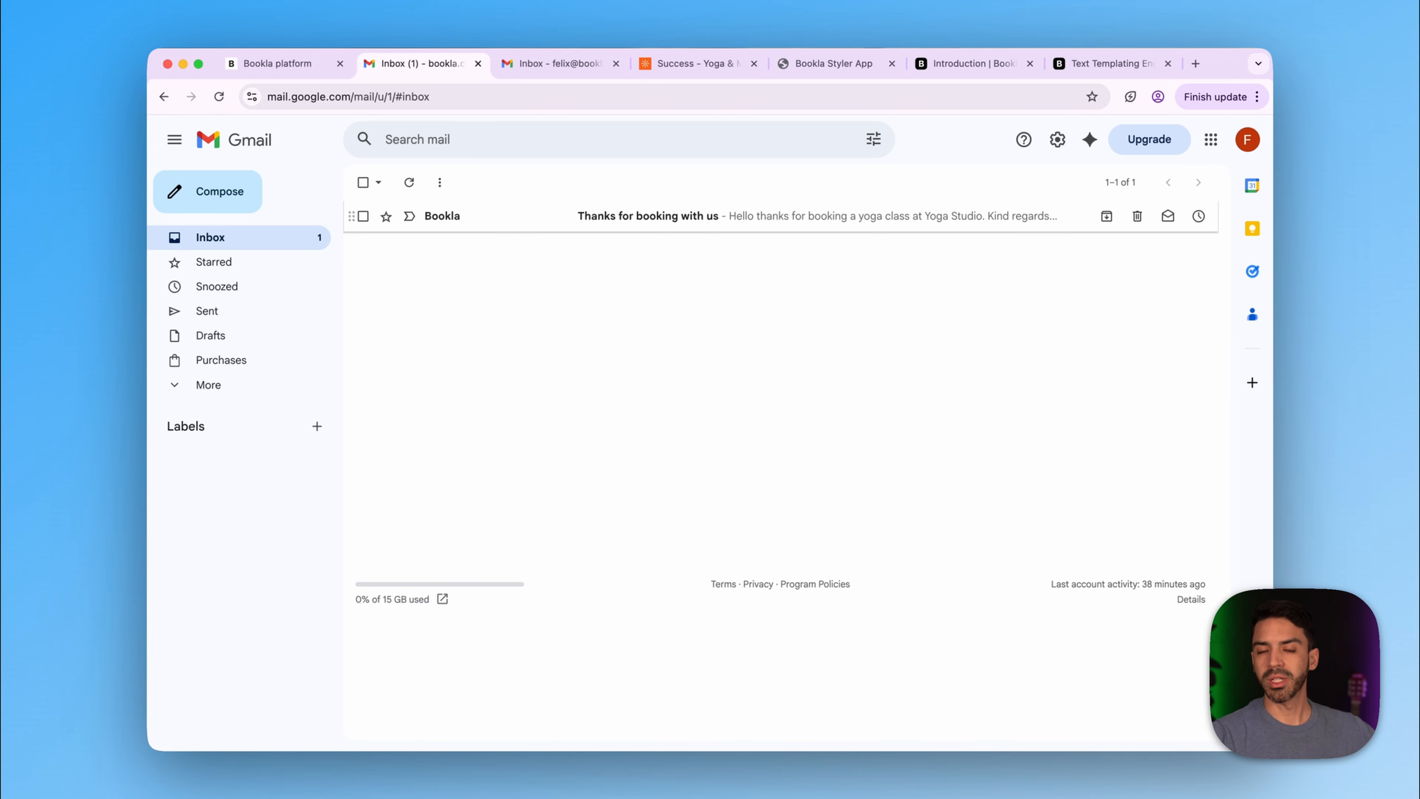
left_click(706, 221)
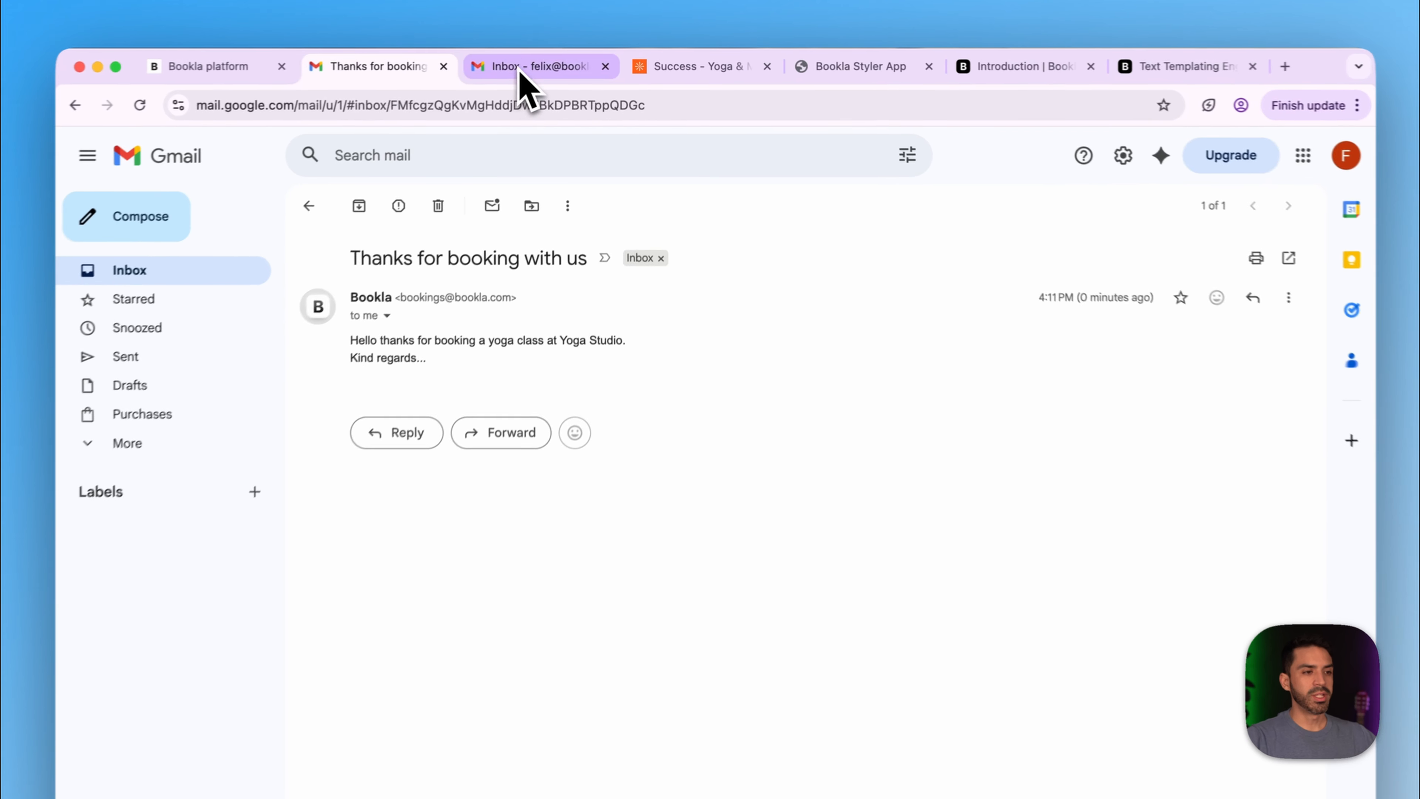
left_click(556, 66)
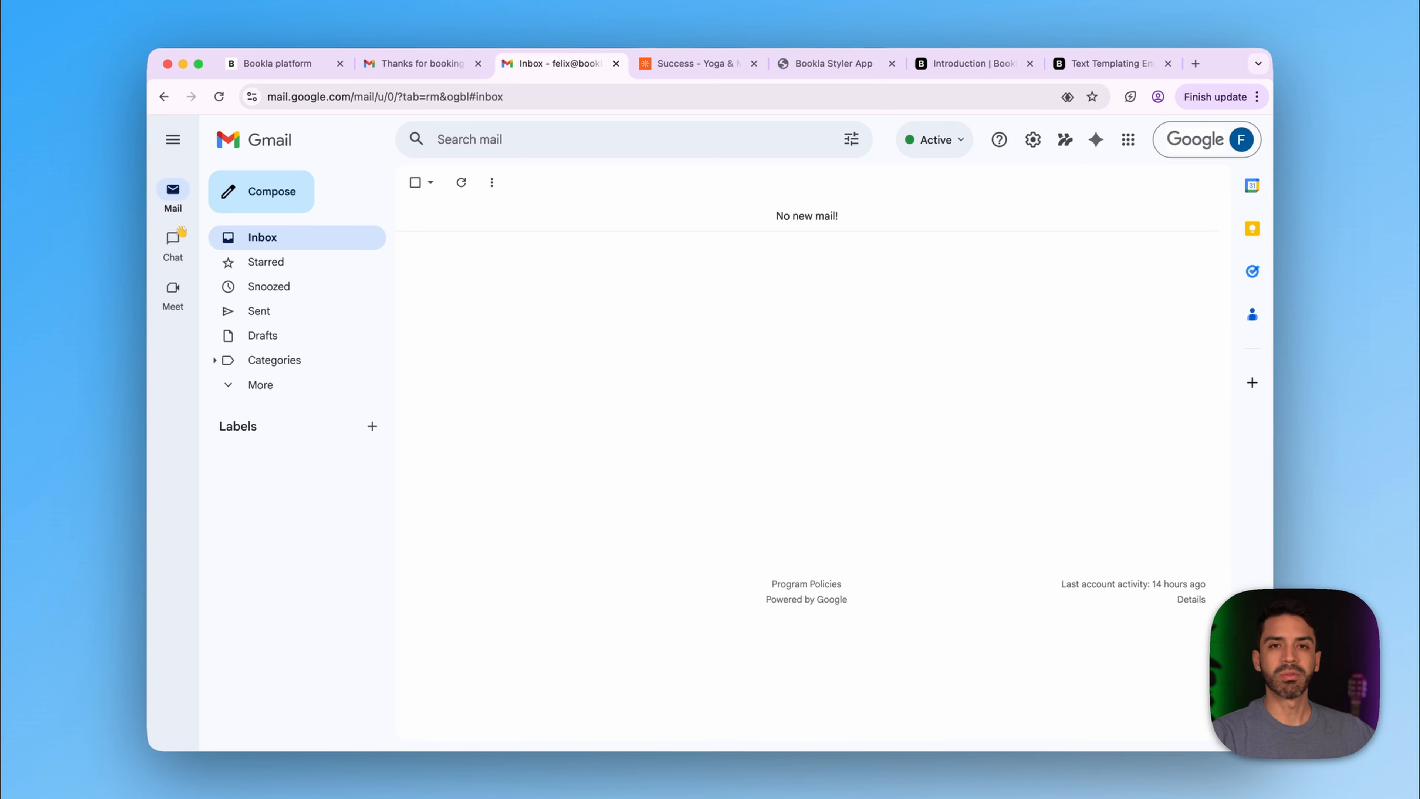
left_click(313, 64)
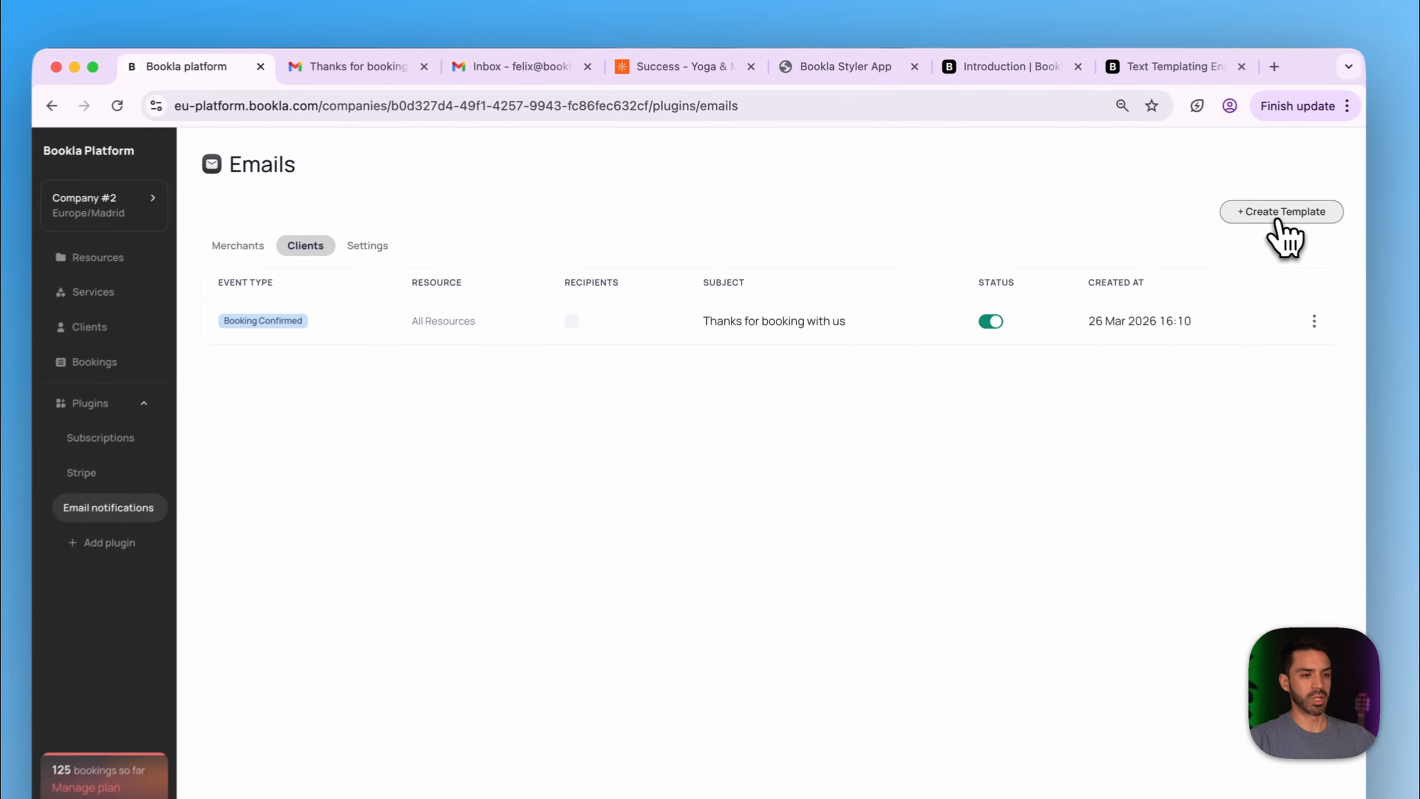
- Start a new email template of Client type with the Booking Confirmed event
left_click(1280, 215)
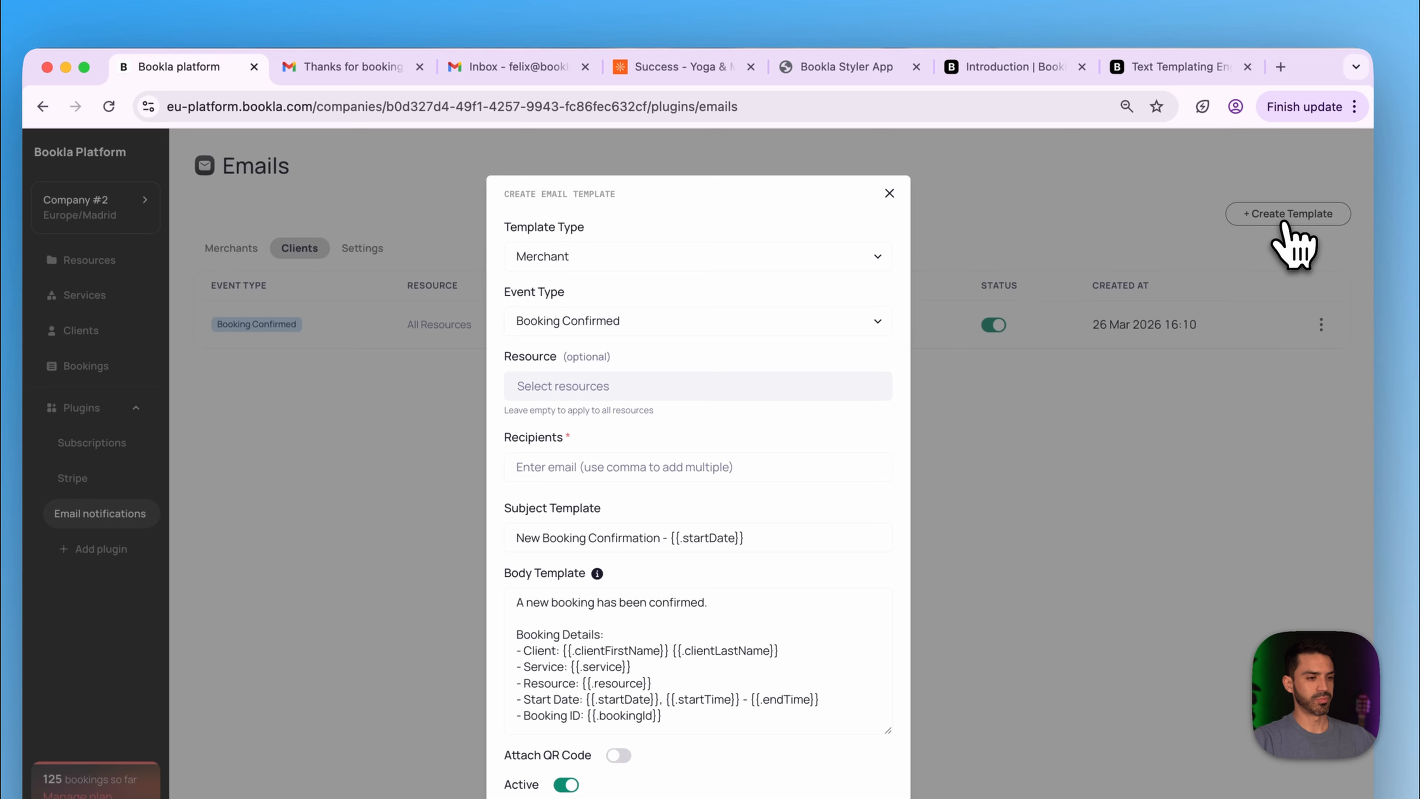
left_click(859, 258)
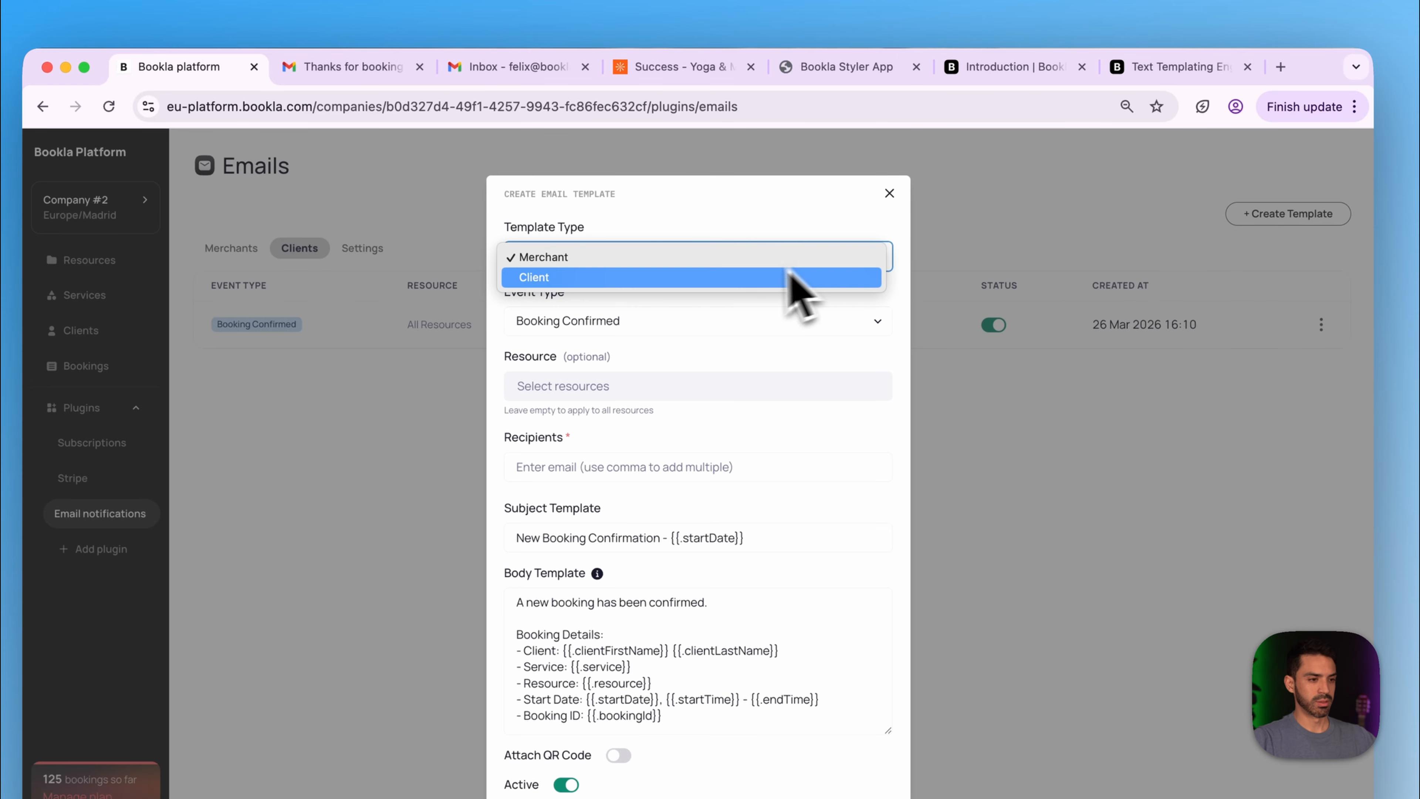
left_click(752, 277)
left_click(666, 326)
left_click(666, 326)
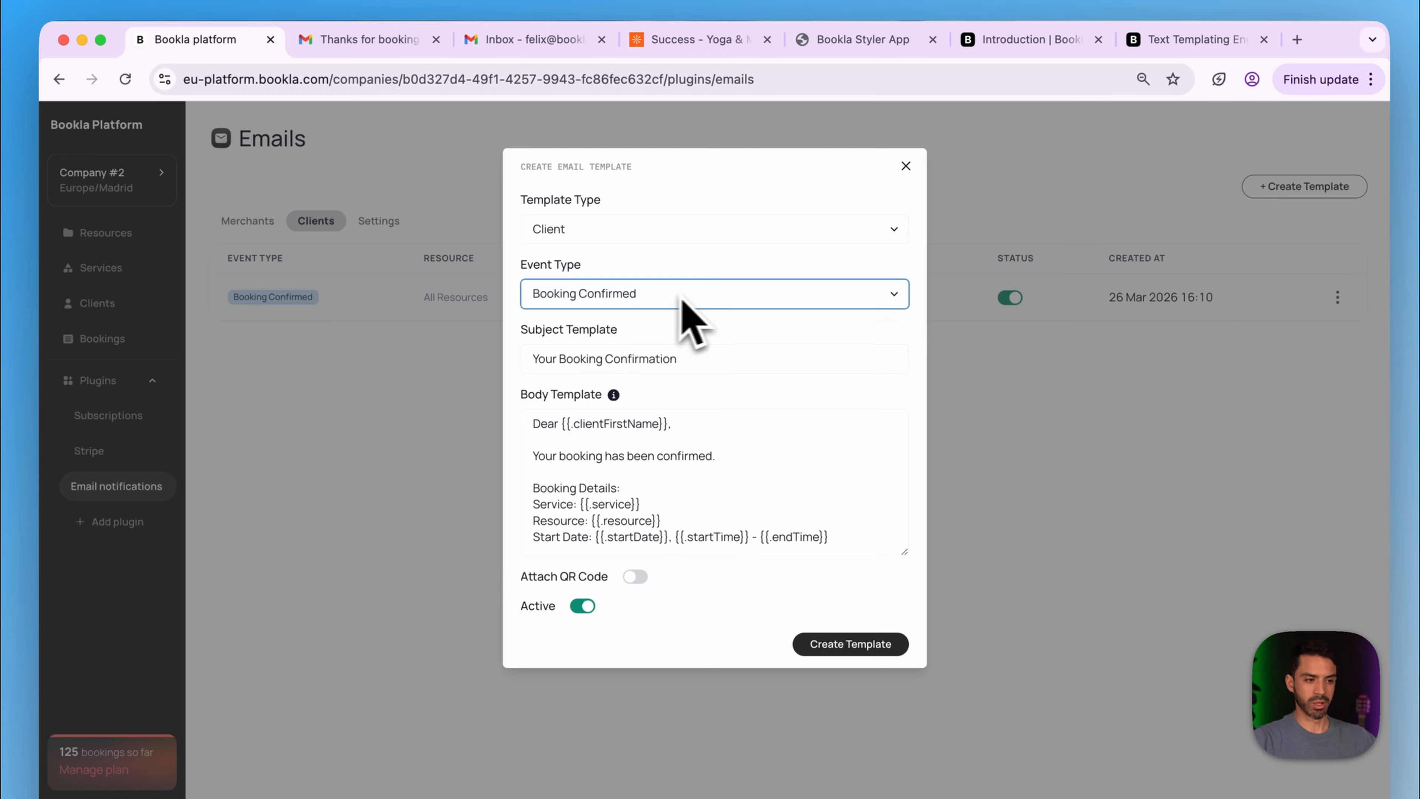
- Set the subject to 'Hello {{.clientFirstName}}, Thanks For Booking {{.service}}' using the body's placeholders
triple_click(696, 361)
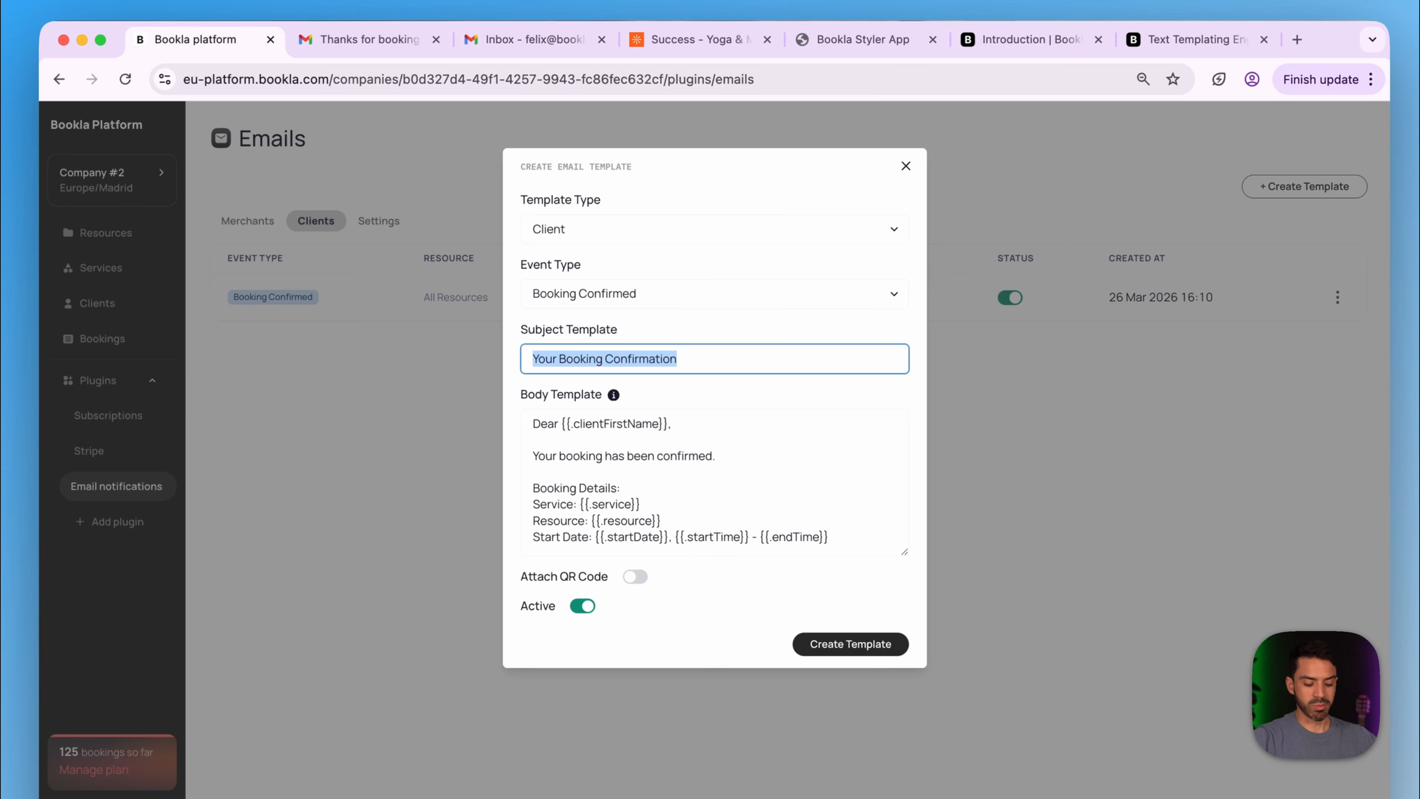
type("Hello")
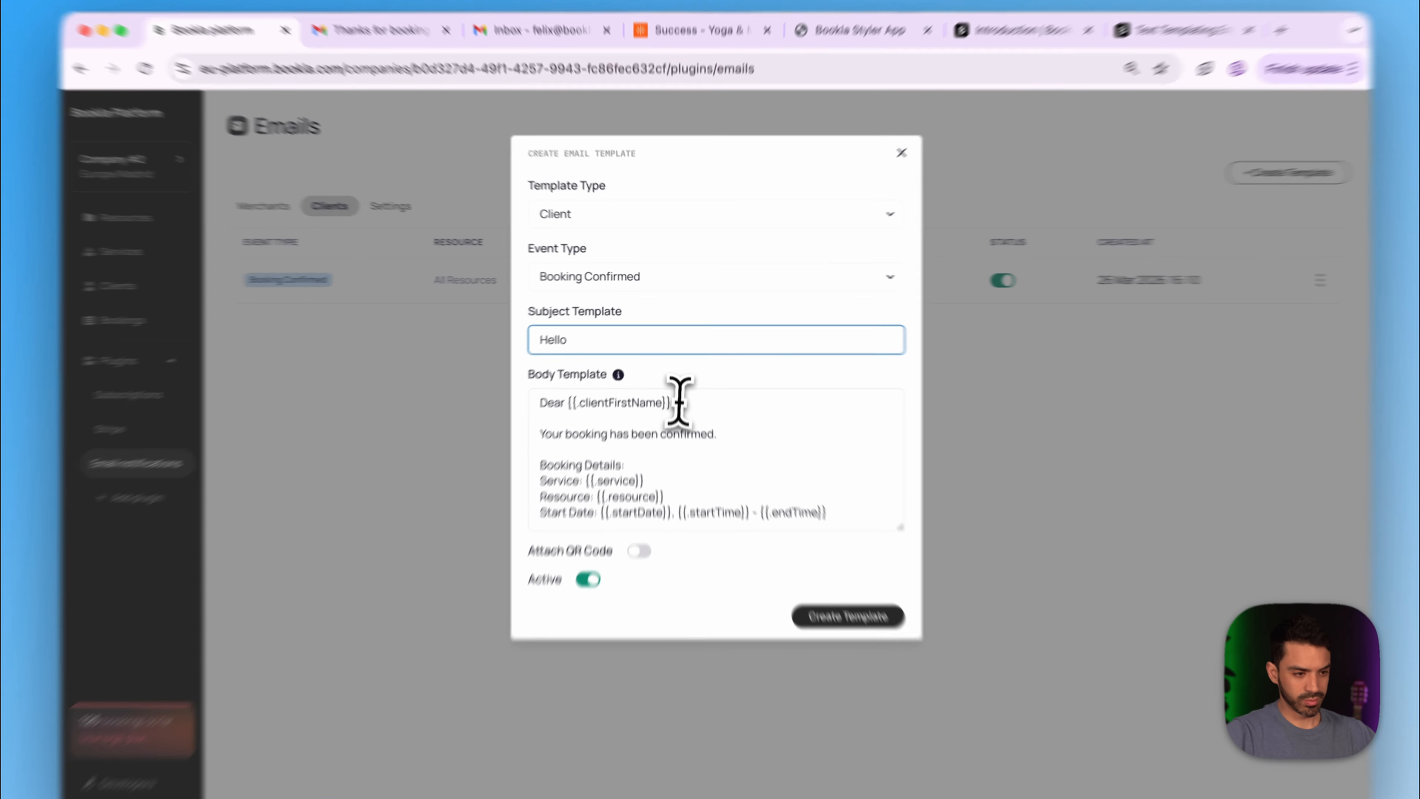
left_click_drag(675, 384, 583, 384)
key("ctrl+c")
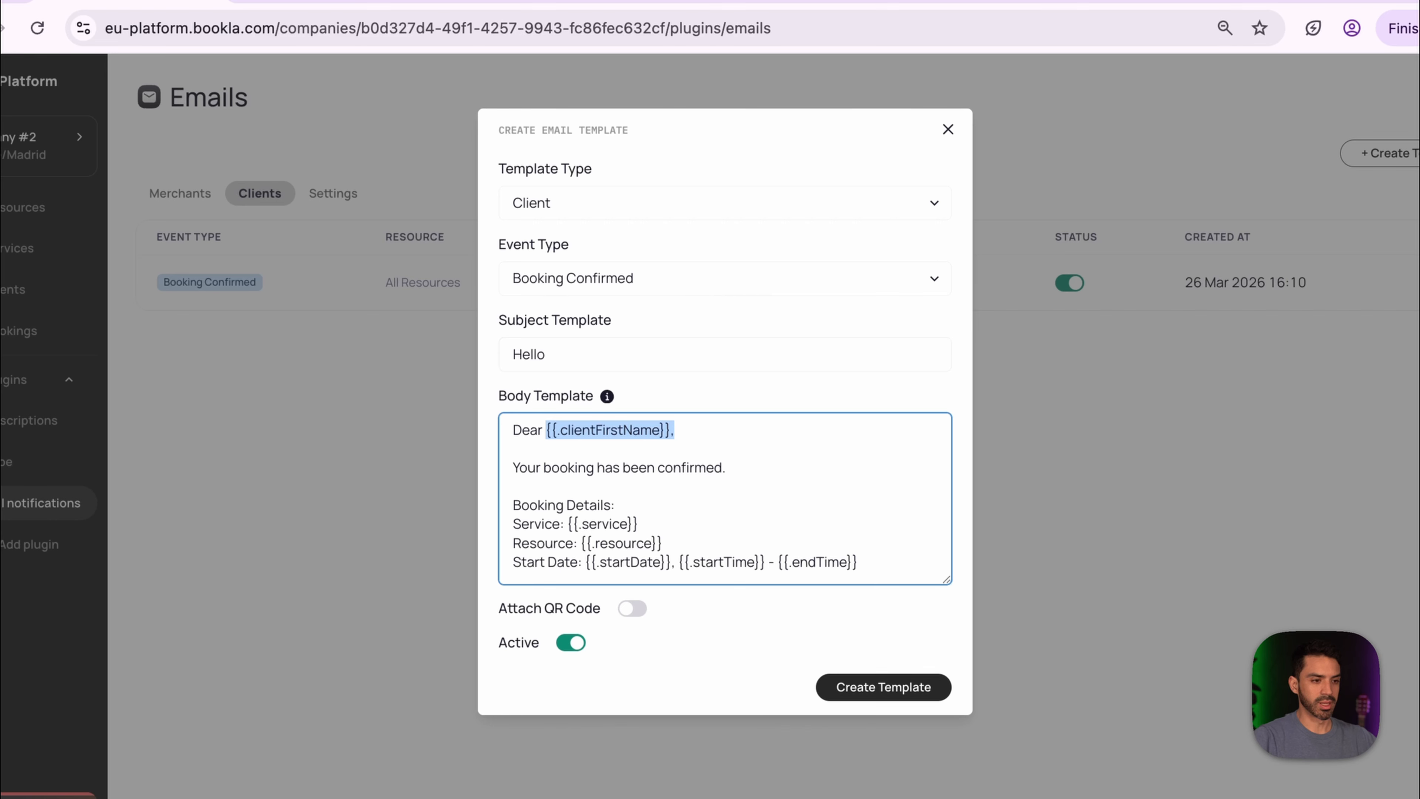
left_click(548, 354)
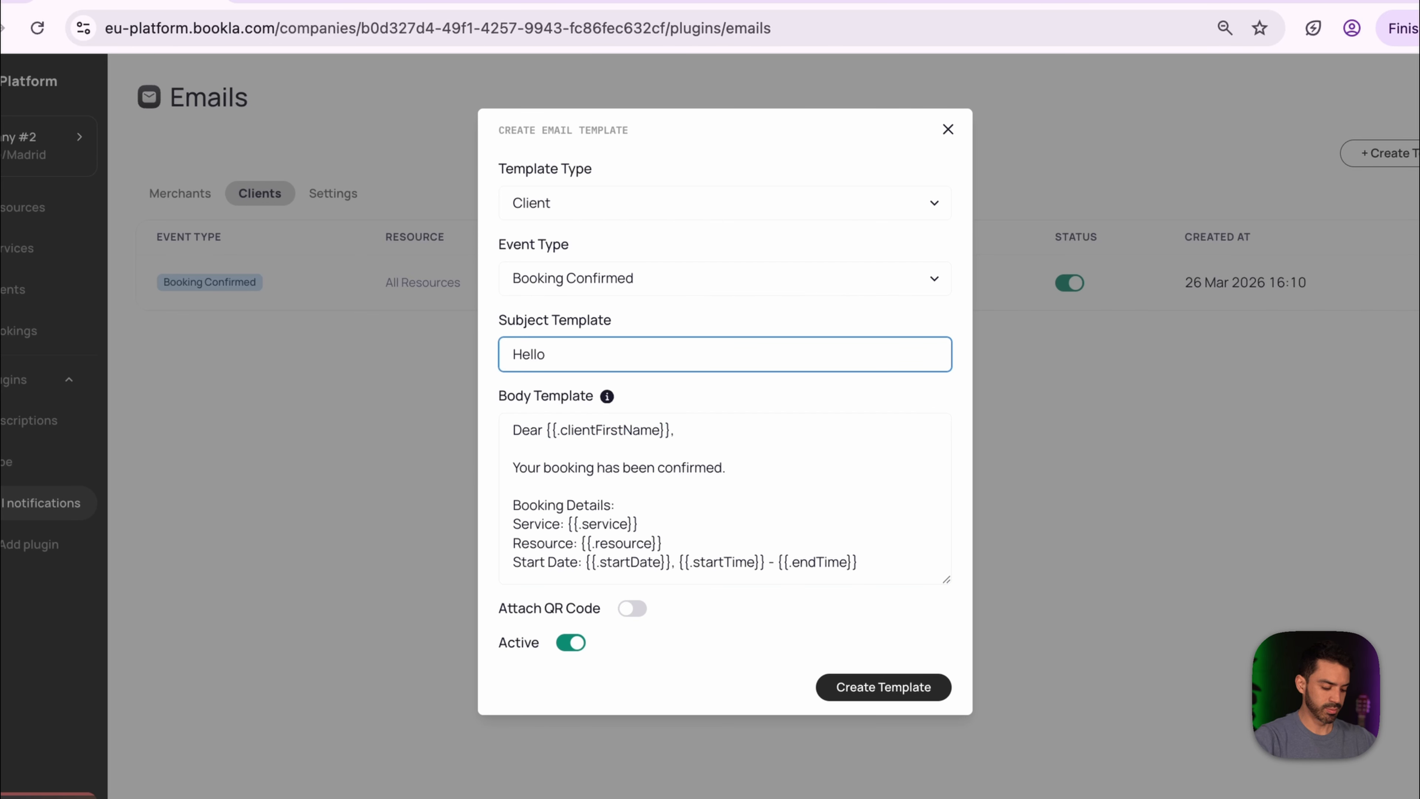
key("ctrl+v")
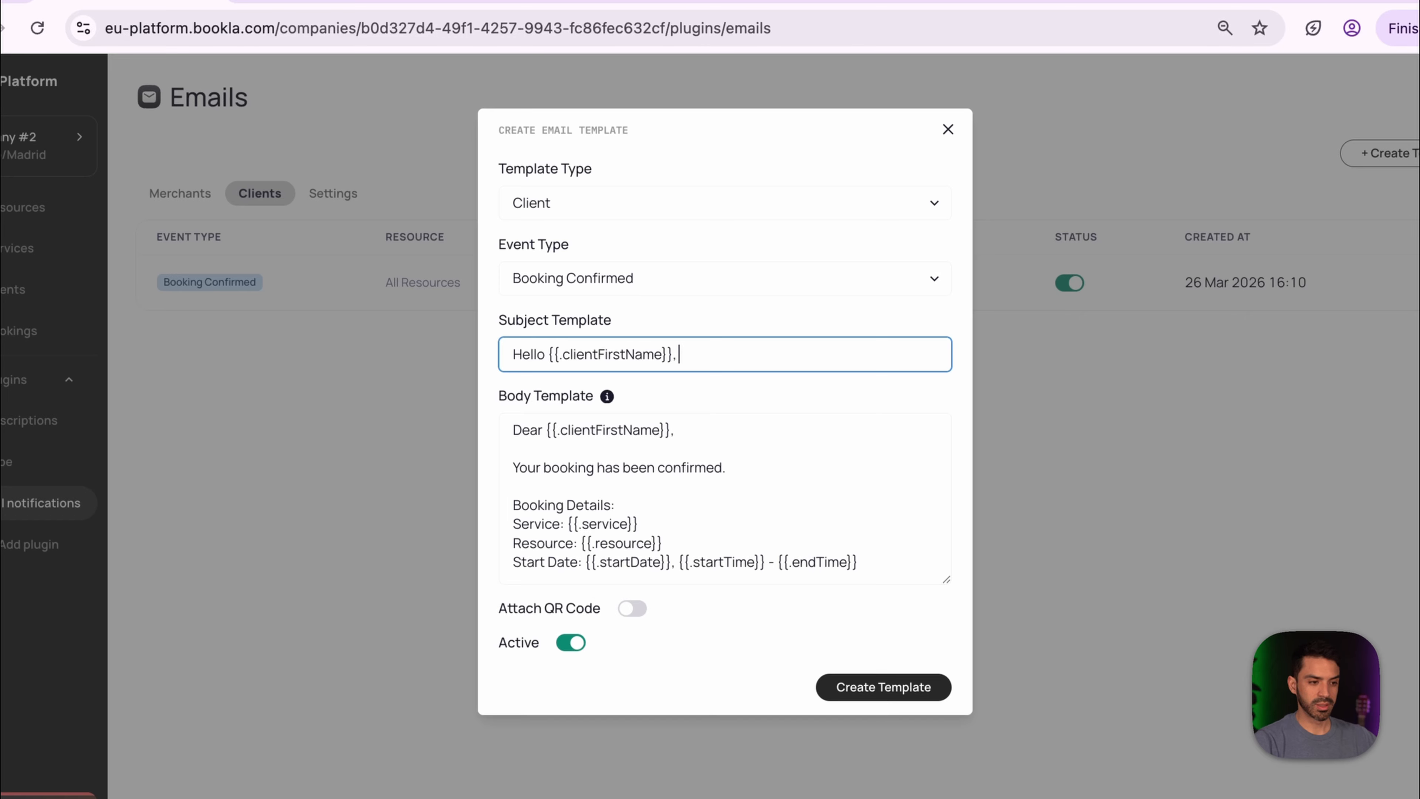
type("Thanks F")
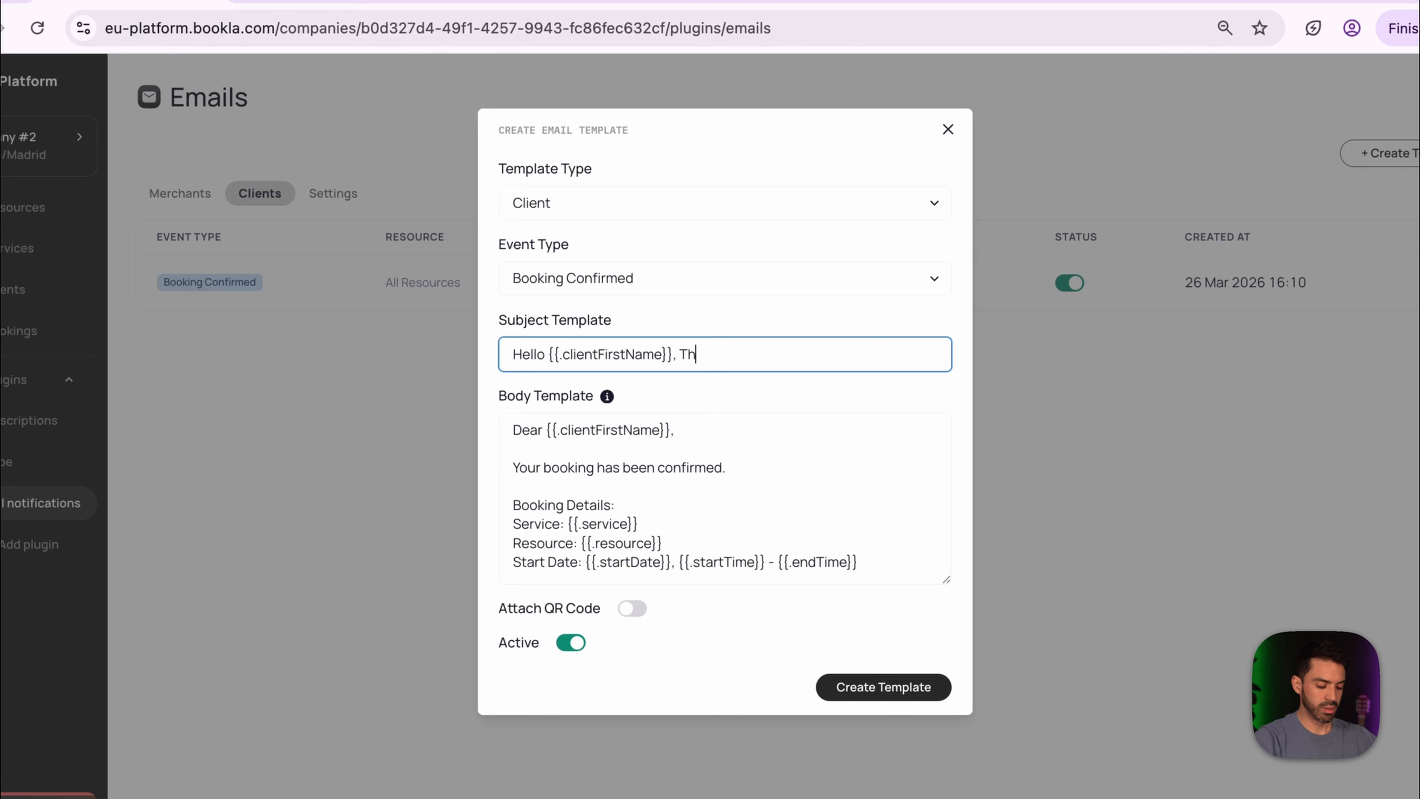
type("or Booking")
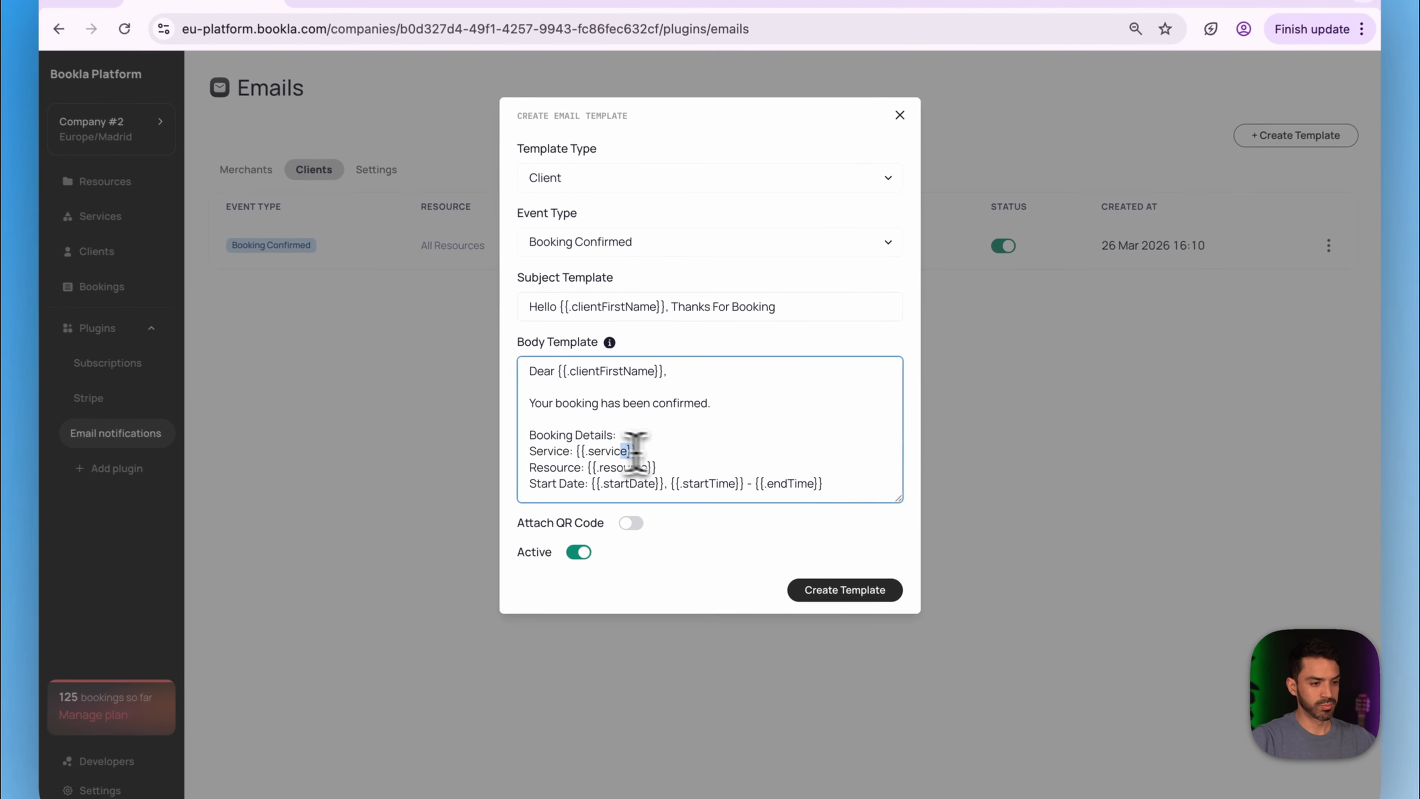
left_click_drag(648, 451, 598, 451)
key("super+c")
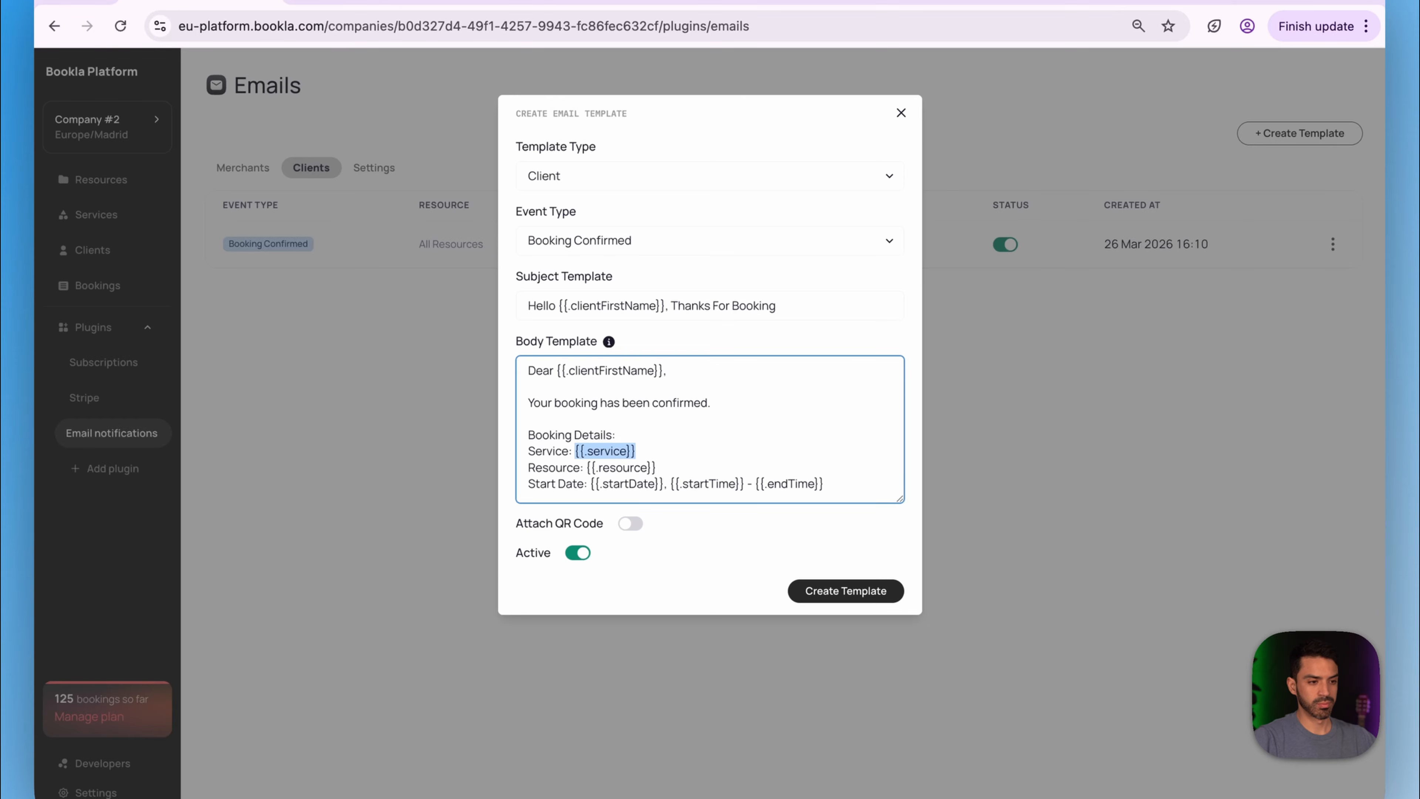
left_click(780, 305)
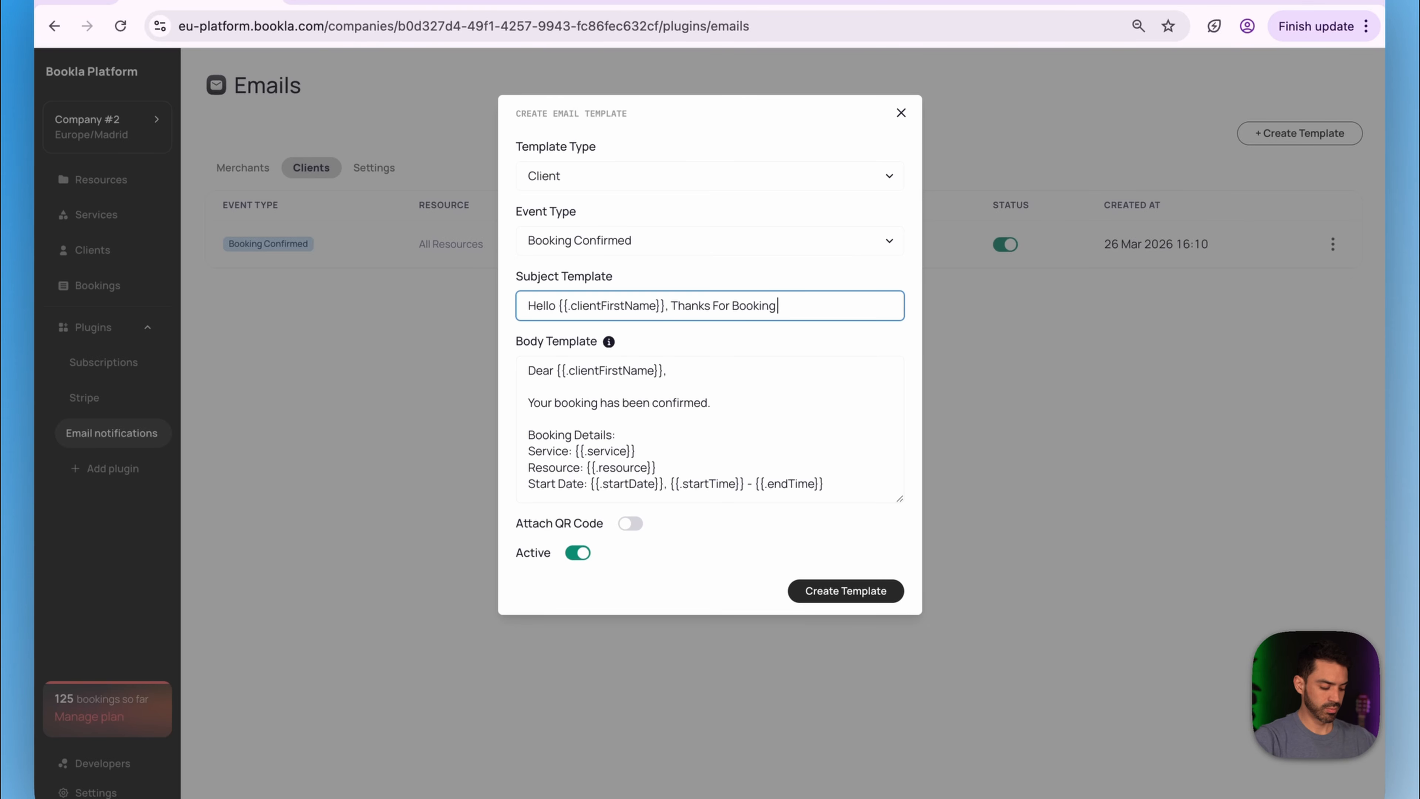
key("super+v")
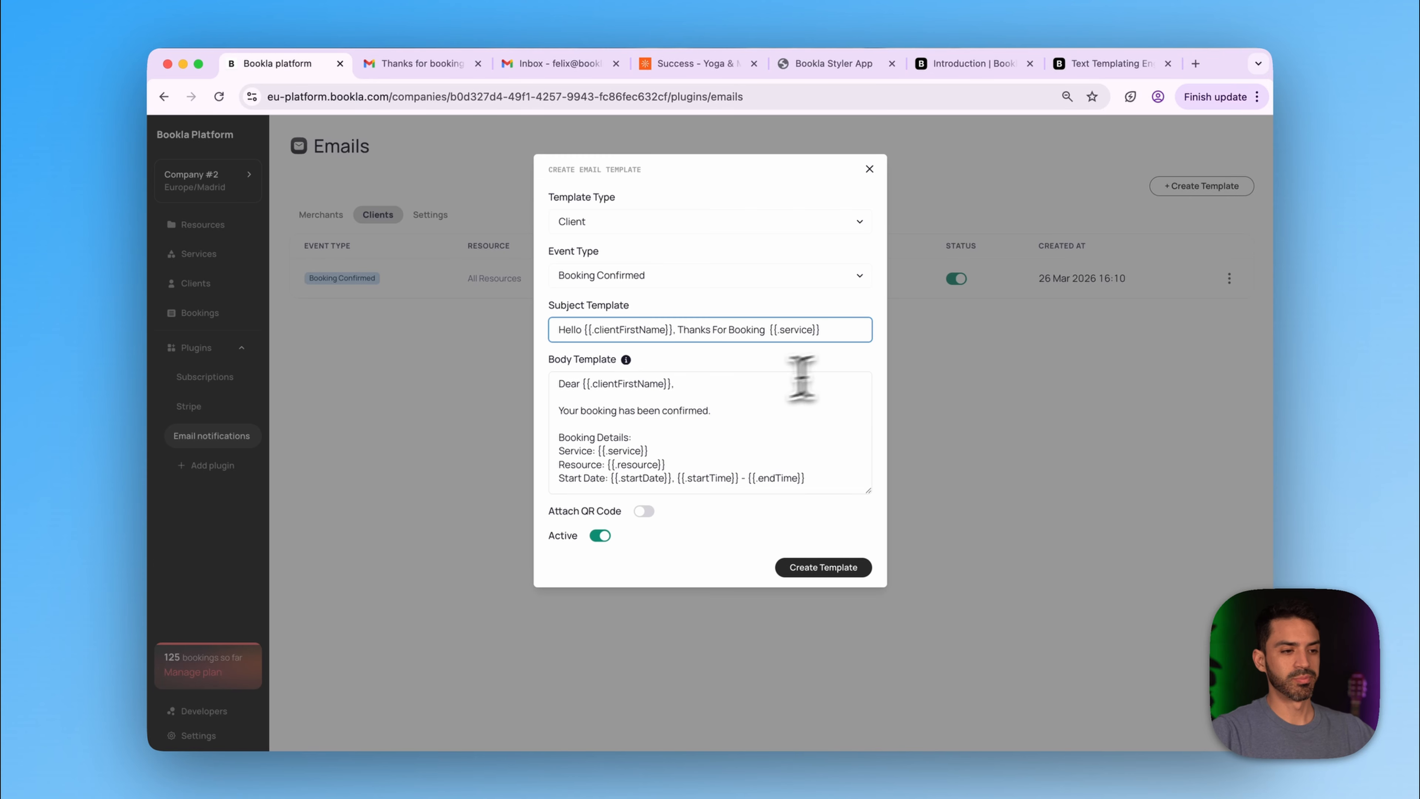
- Replace the Dear greeting and confirmation line with 'Please find the booking details below:'
left_click(685, 386)
left_click_drag(683, 386, 523, 387)
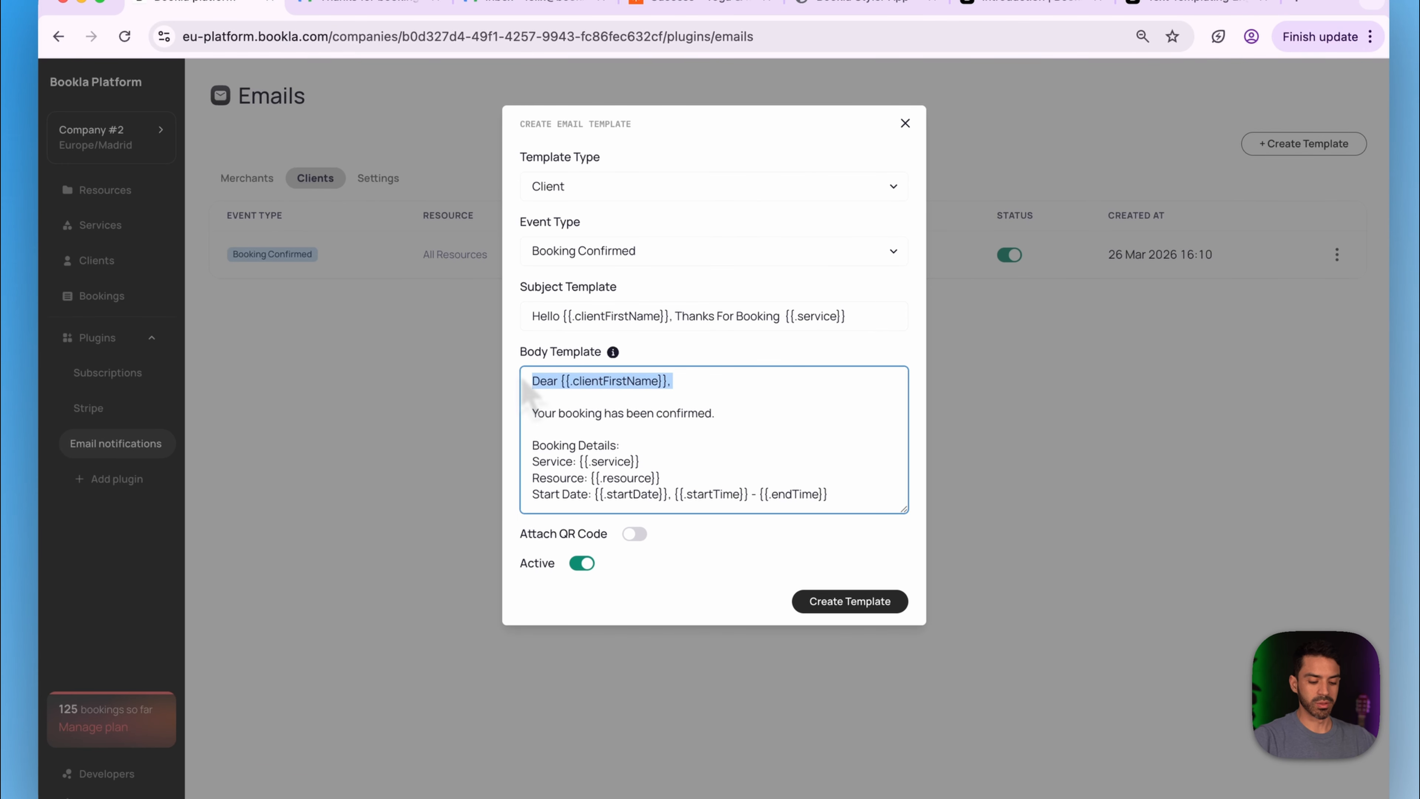
key("BackSpace")
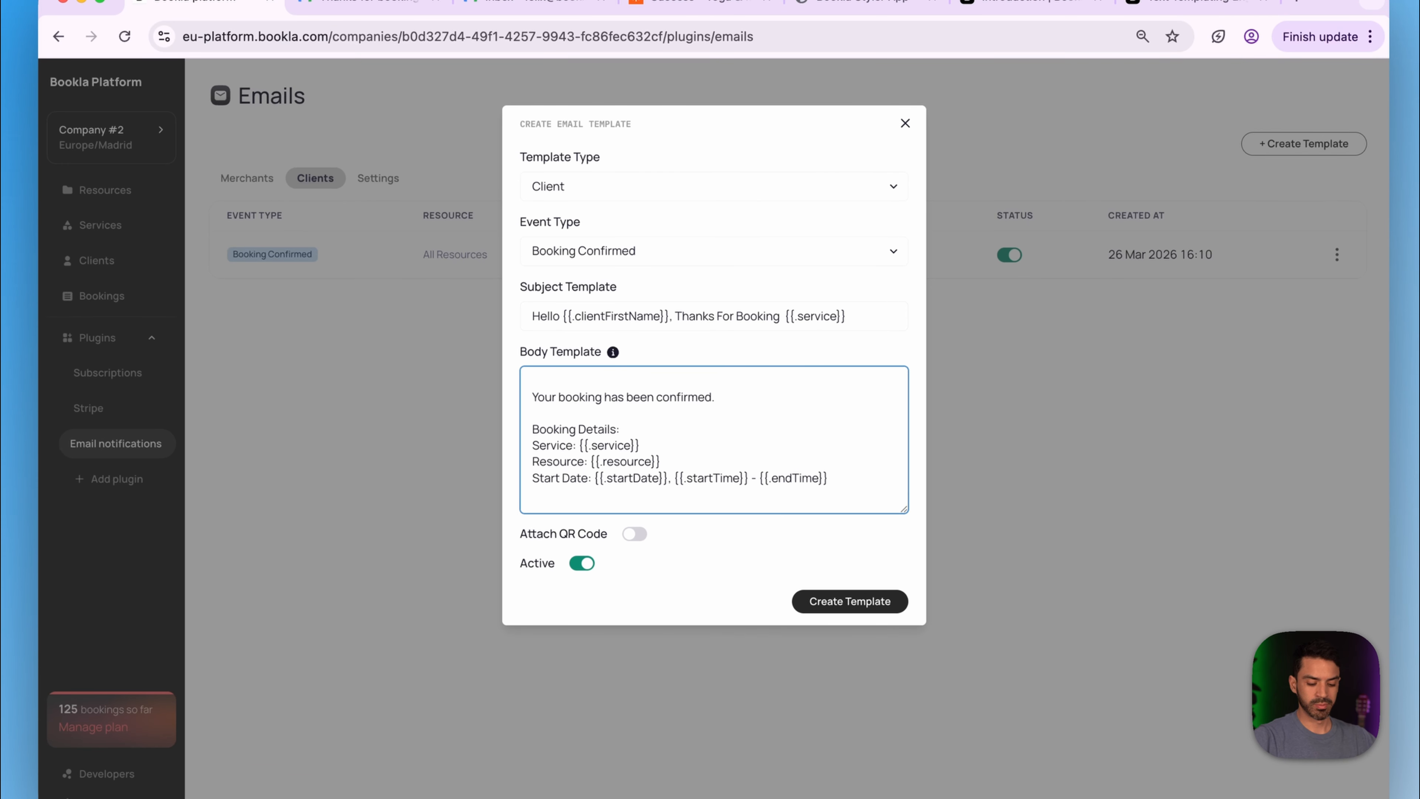
key("Delete")
key("shift+Up")
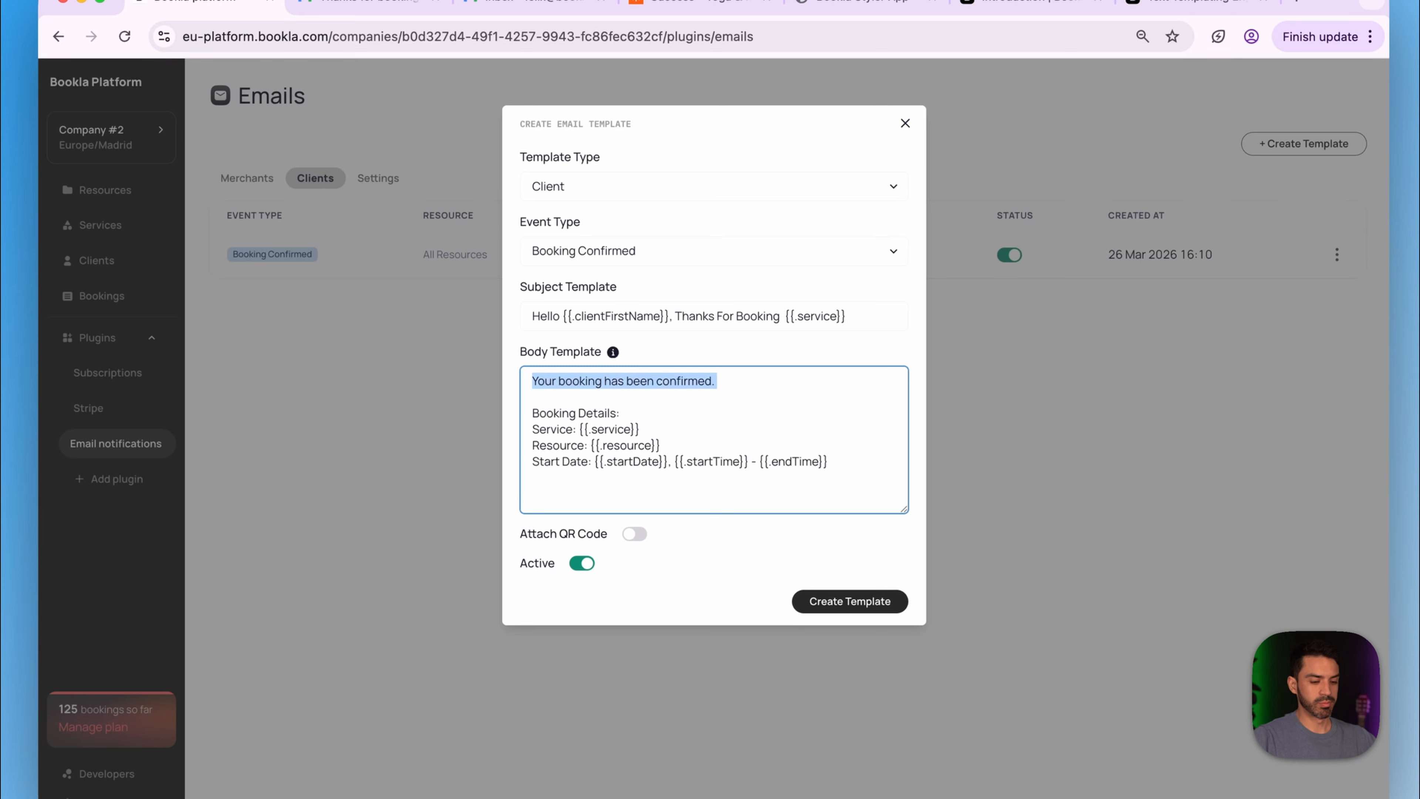
type("Plea")
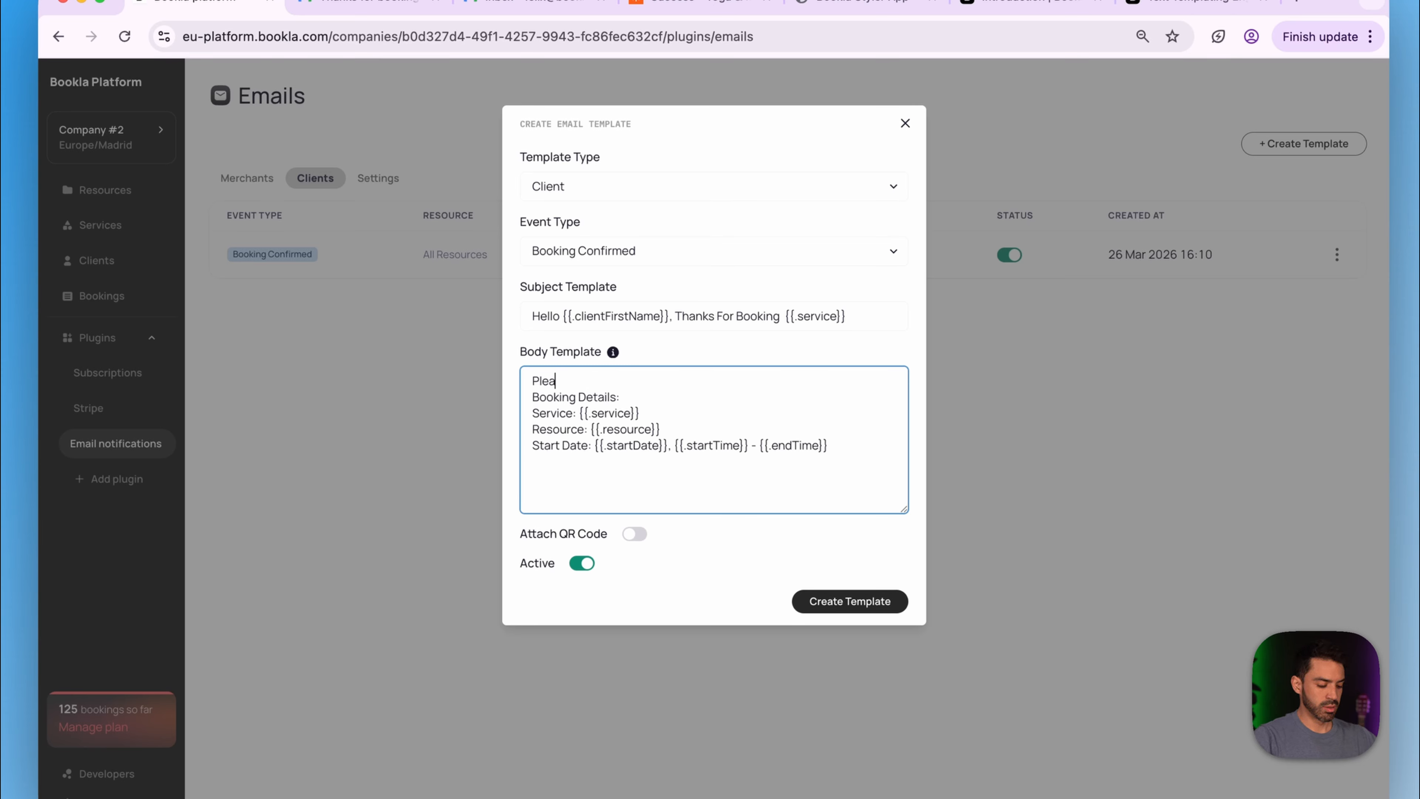
type("se fin")
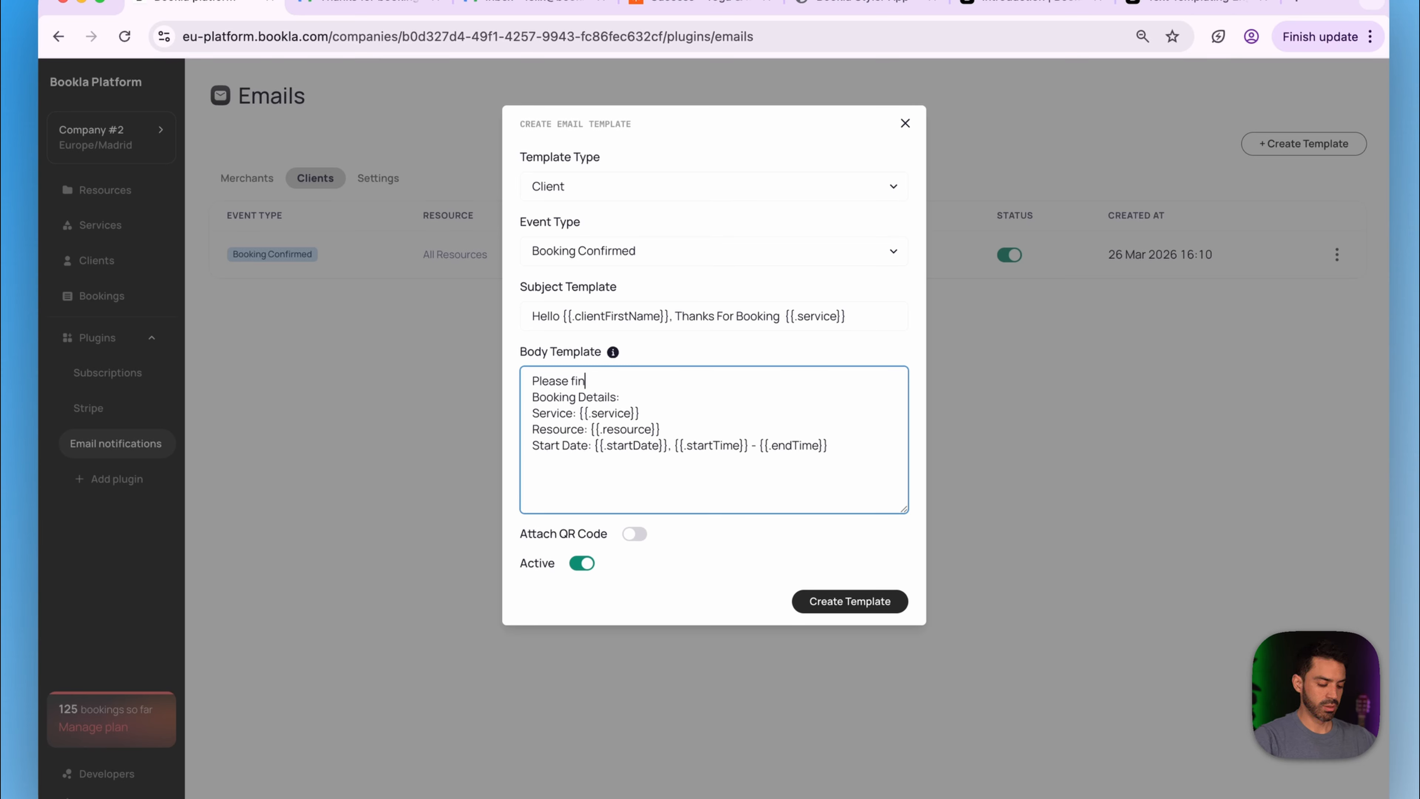
type("d the book")
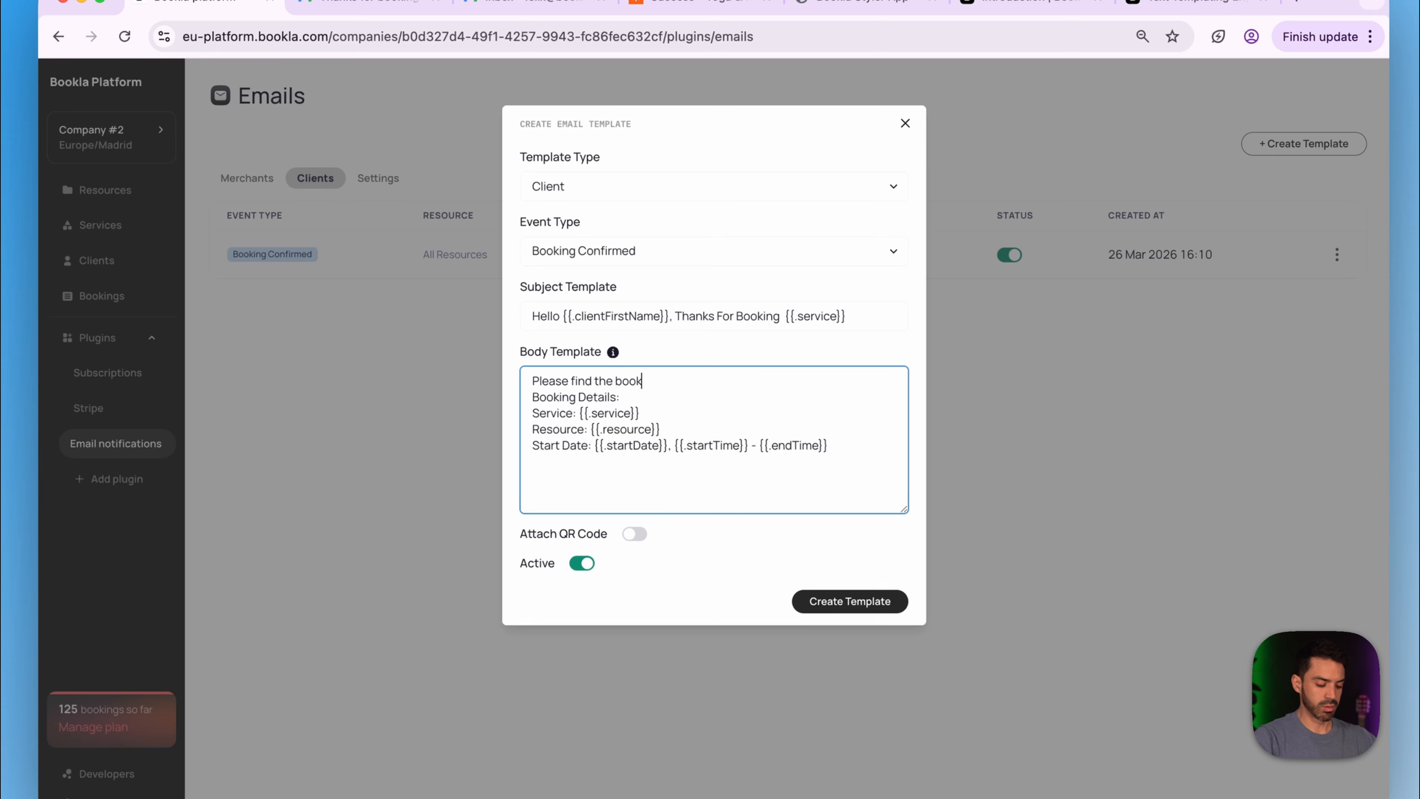
type("ing details bel")
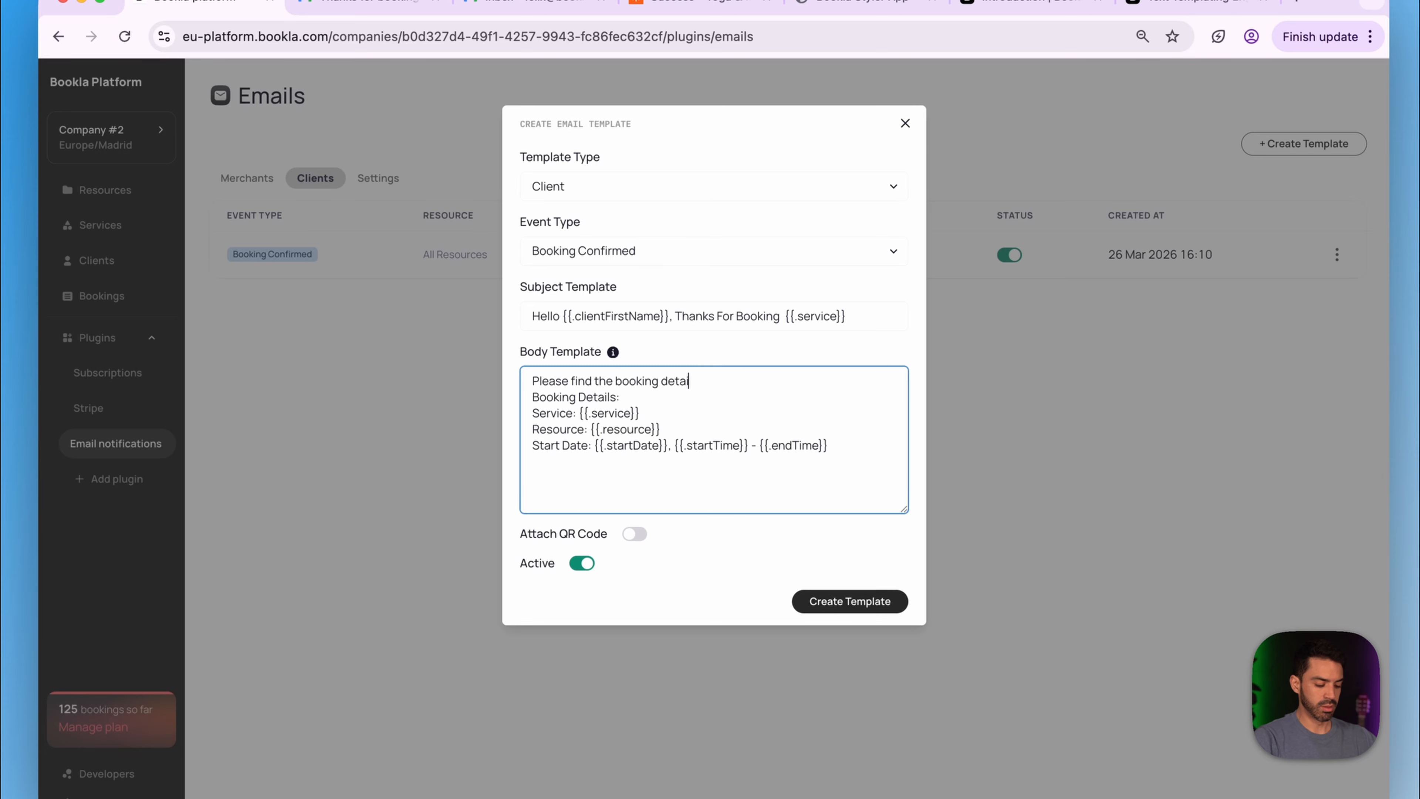
type("ow:")
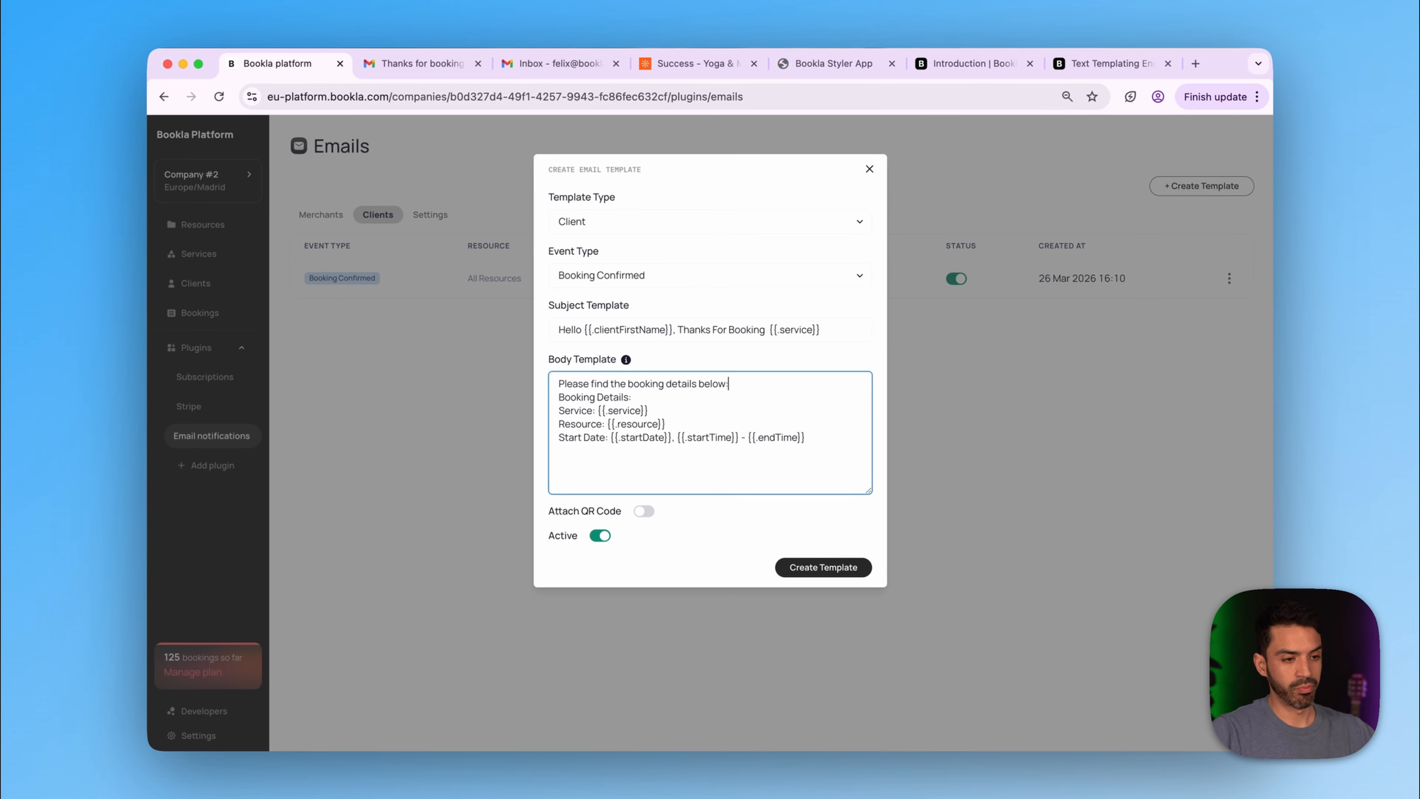
key("Return")
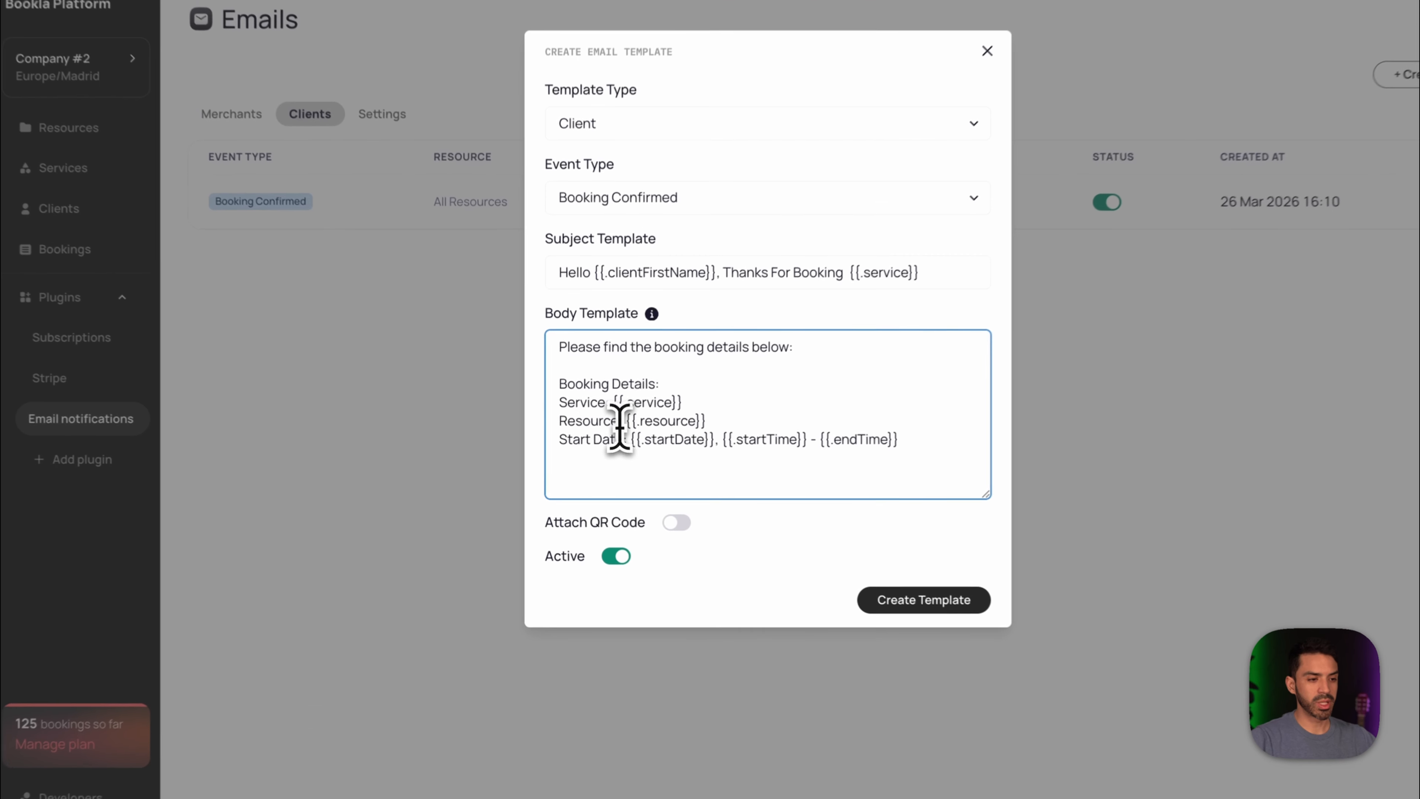
- Rename the Resource label to 'Yoga master' and append 'We are exited to see you soon'
double_click(576, 437)
key("BackSpace")
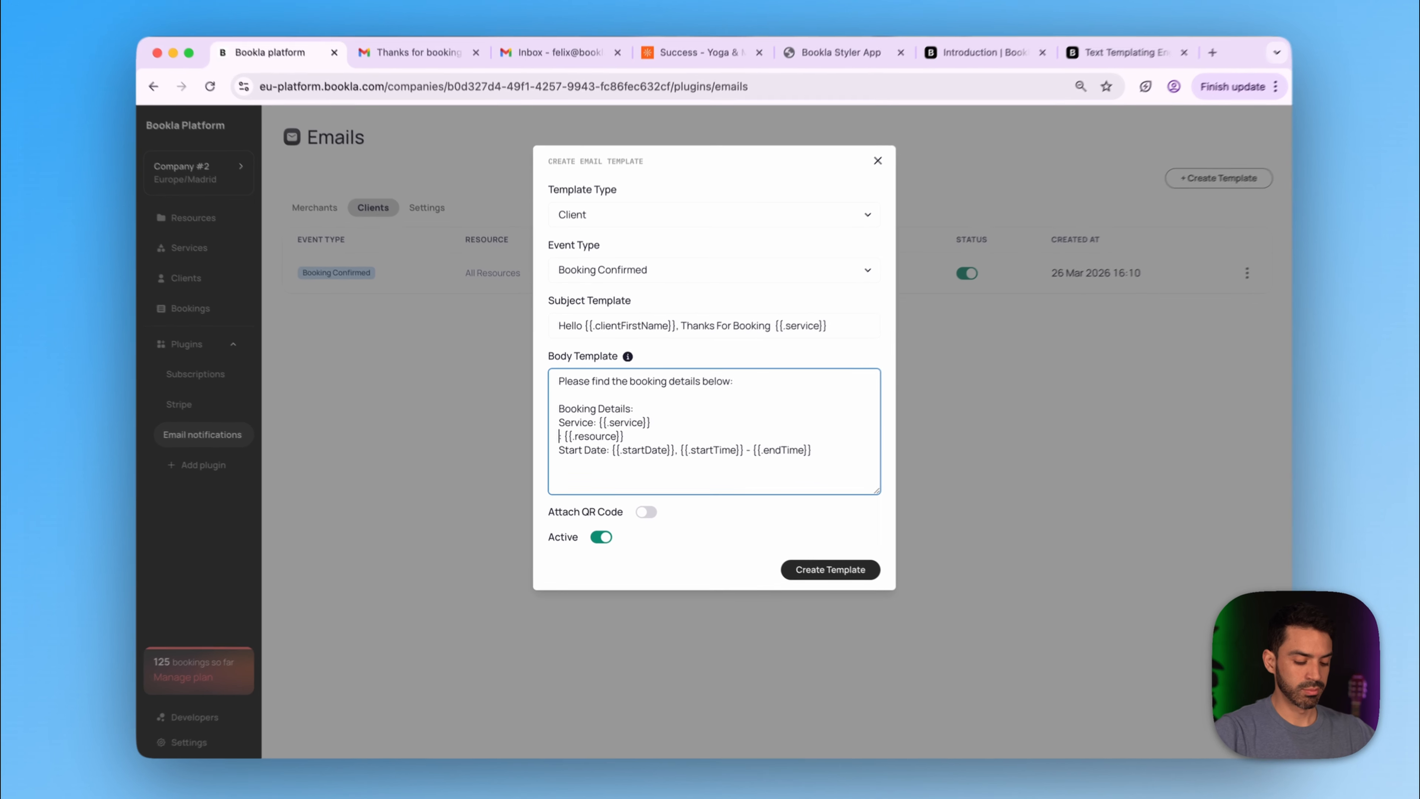
type("Yoga Master")
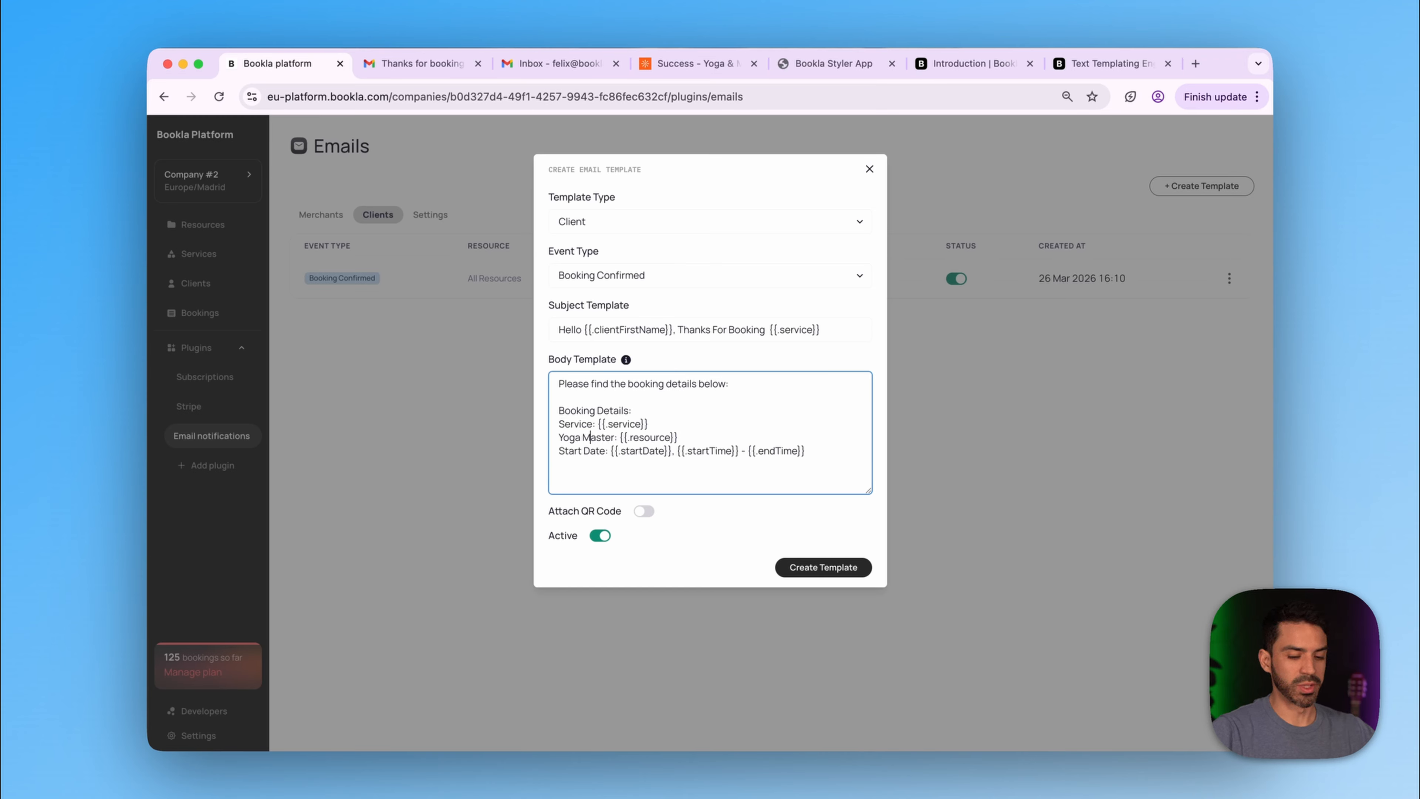
key("BackSpace")
type("m")
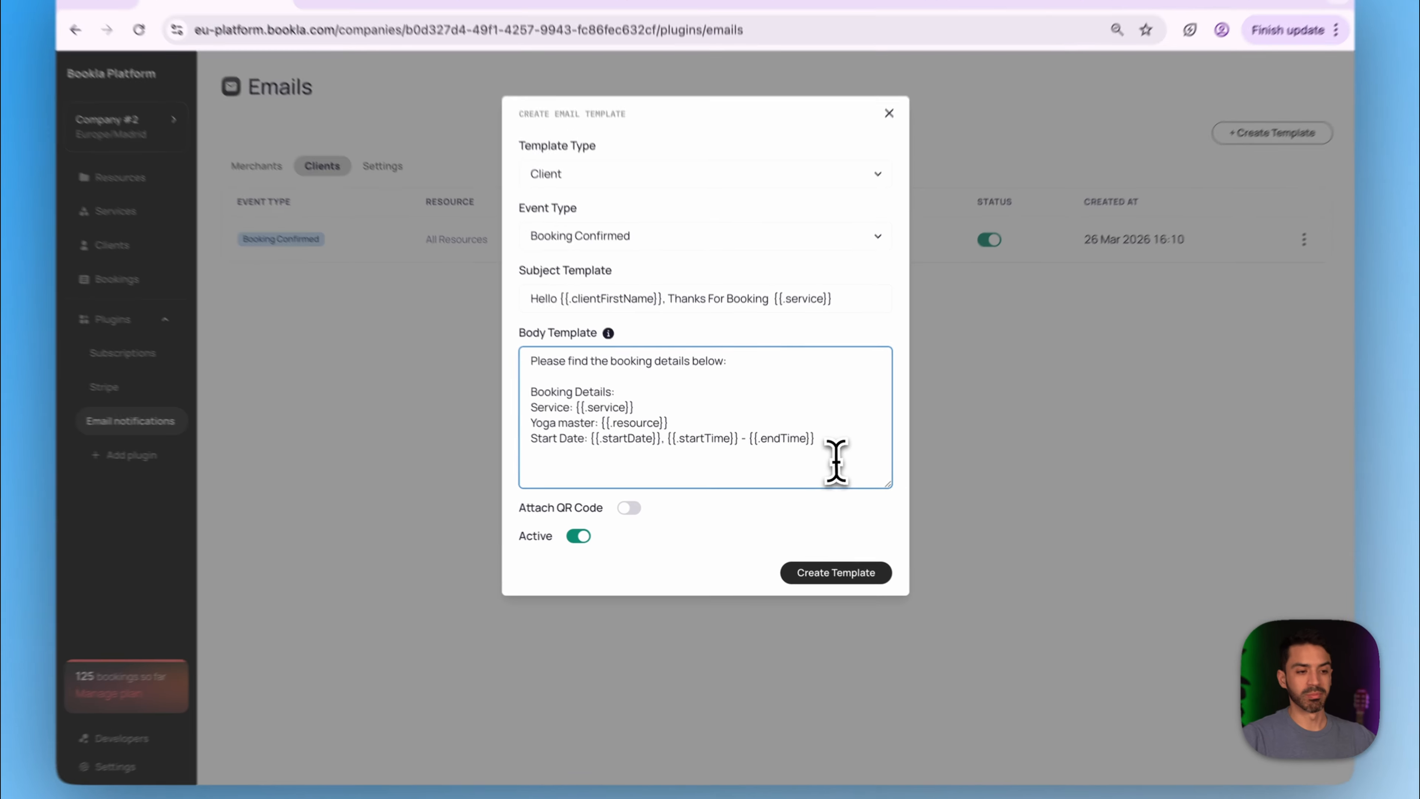
left_click(824, 473)
key("Return")
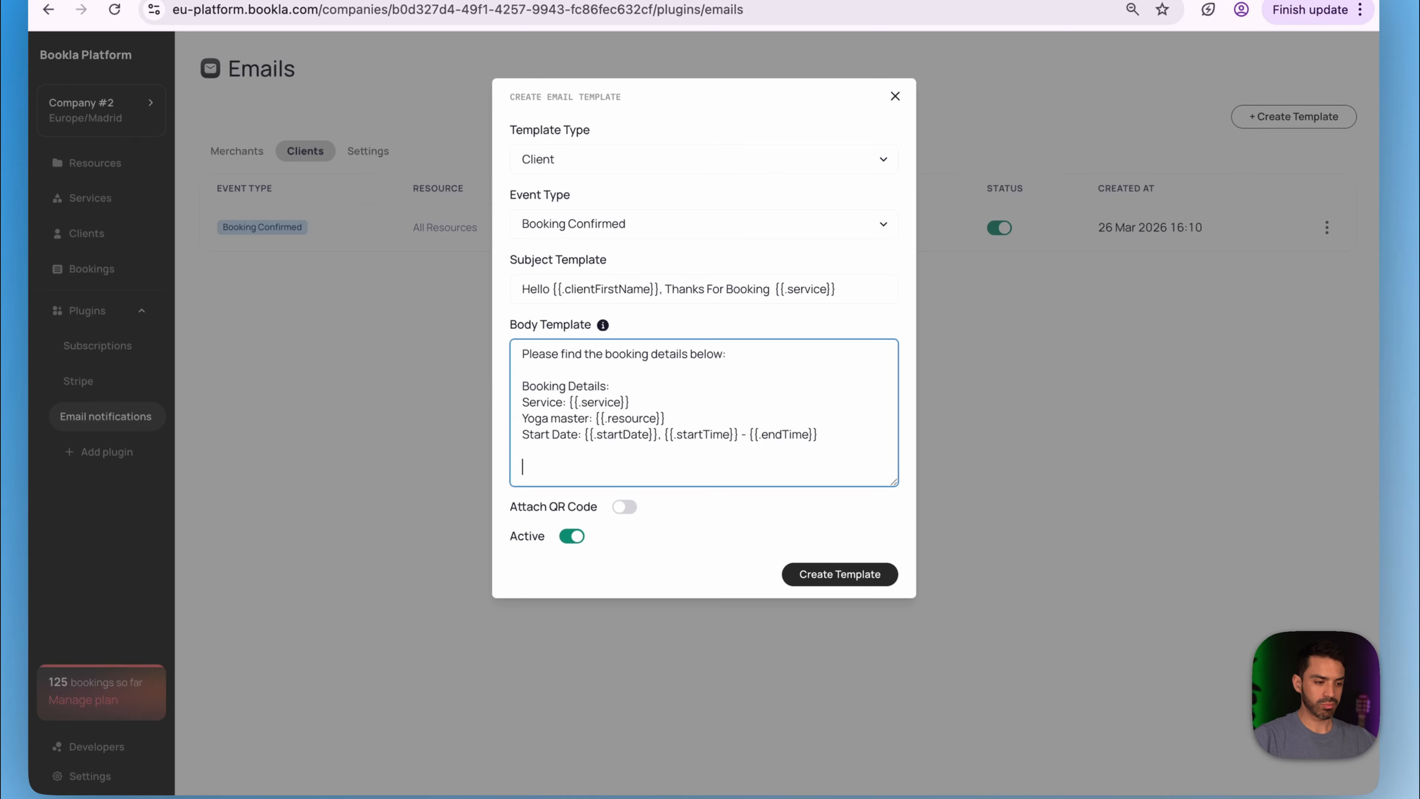
type("We are e")
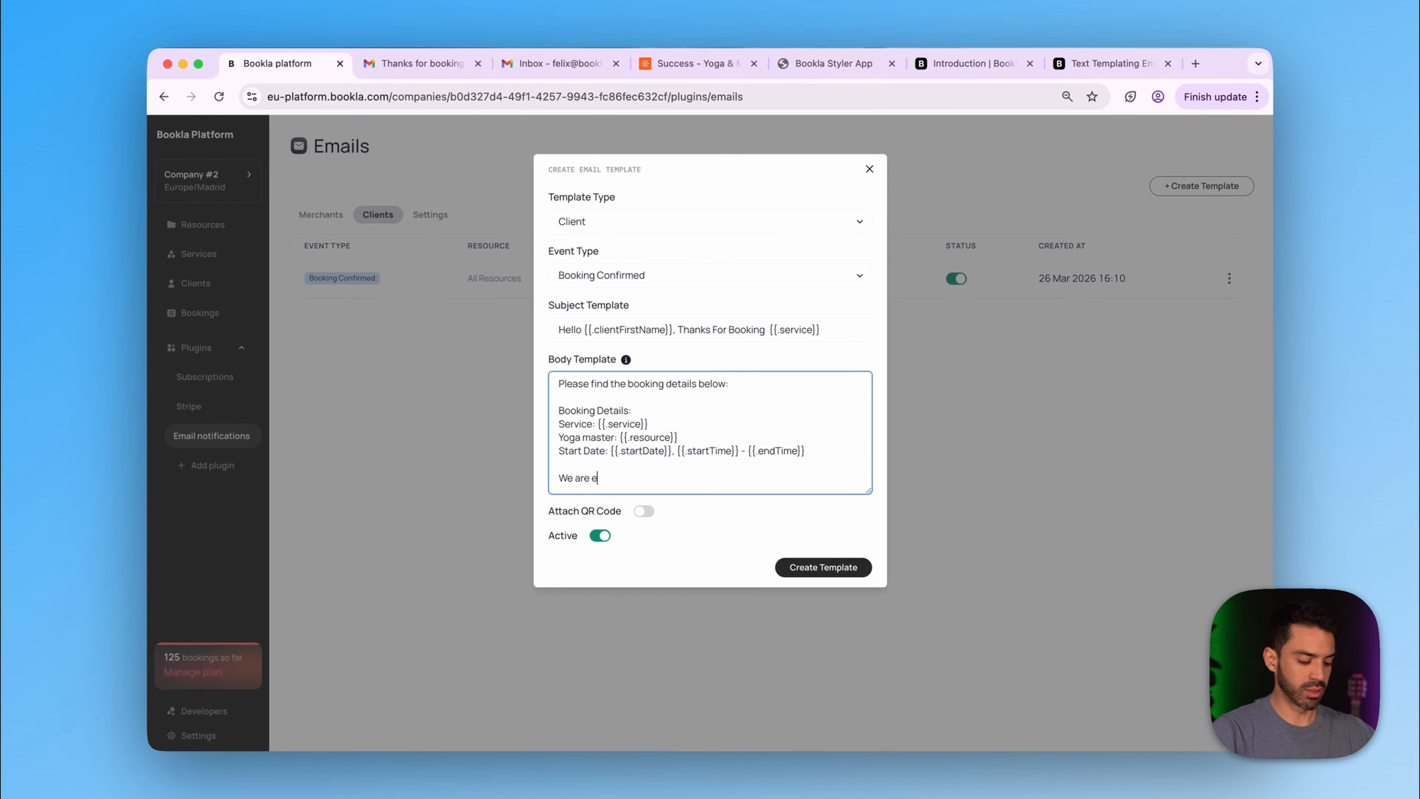
type("xited to")
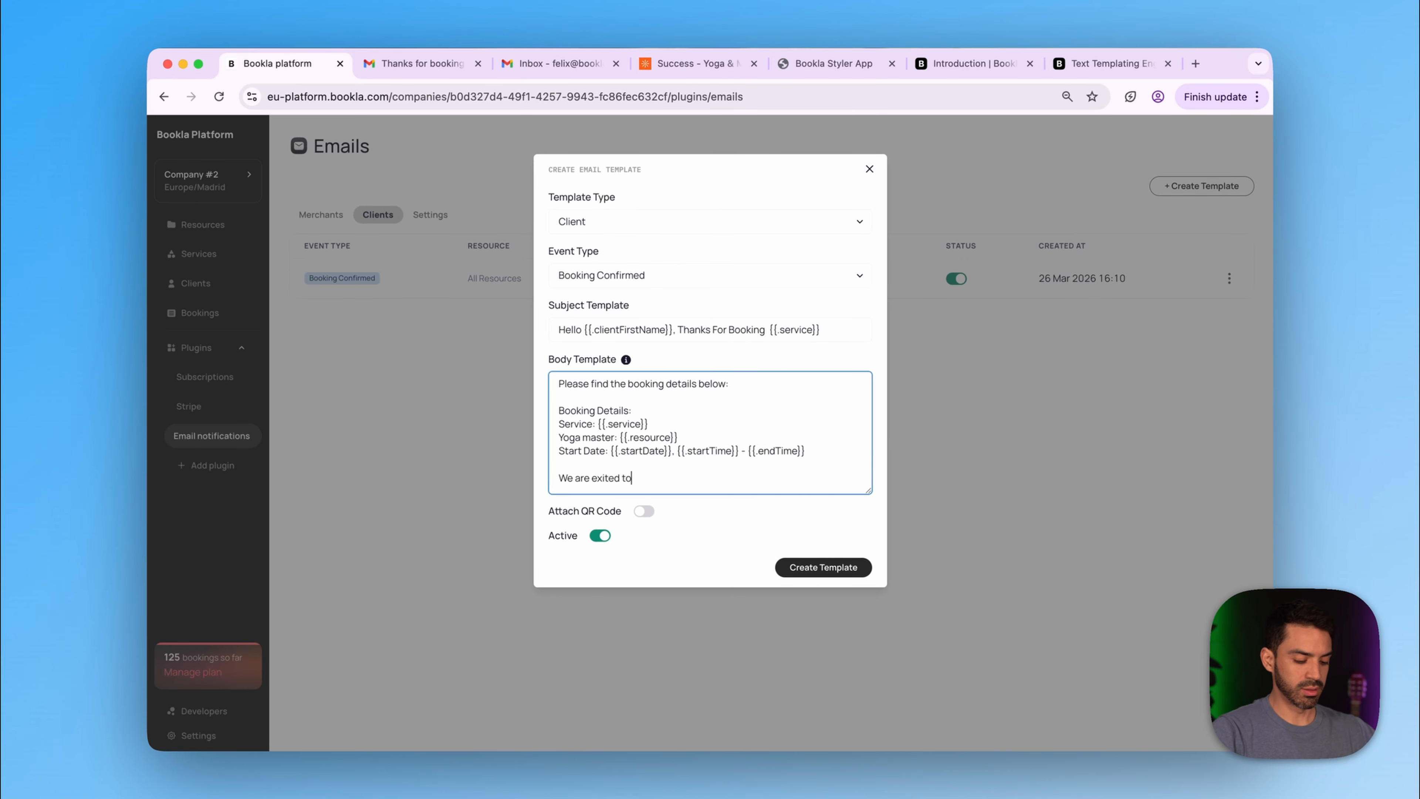
type(" see you soon.")
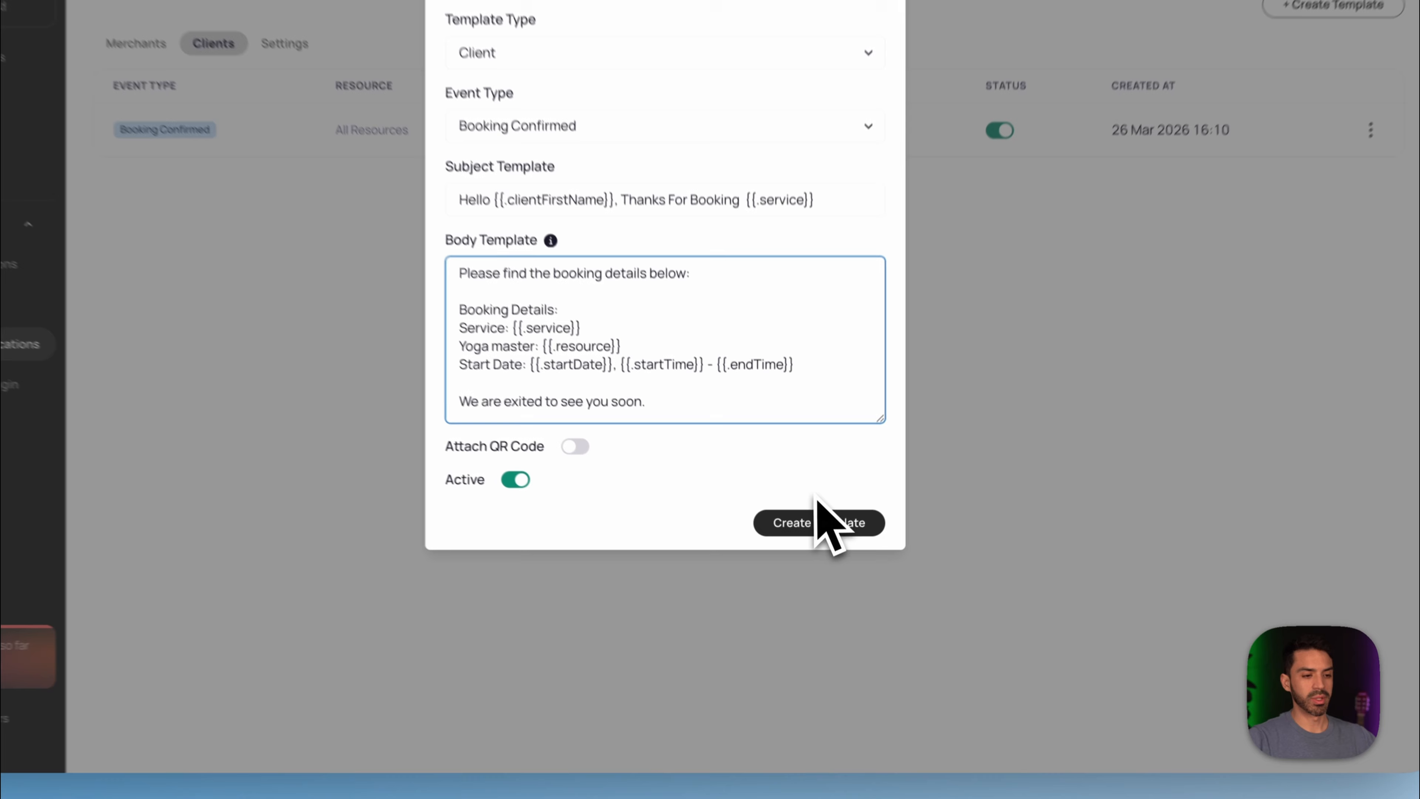
- Save the client template, then start a Merchant template triggered by Booking Confirmed
left_click(823, 566)
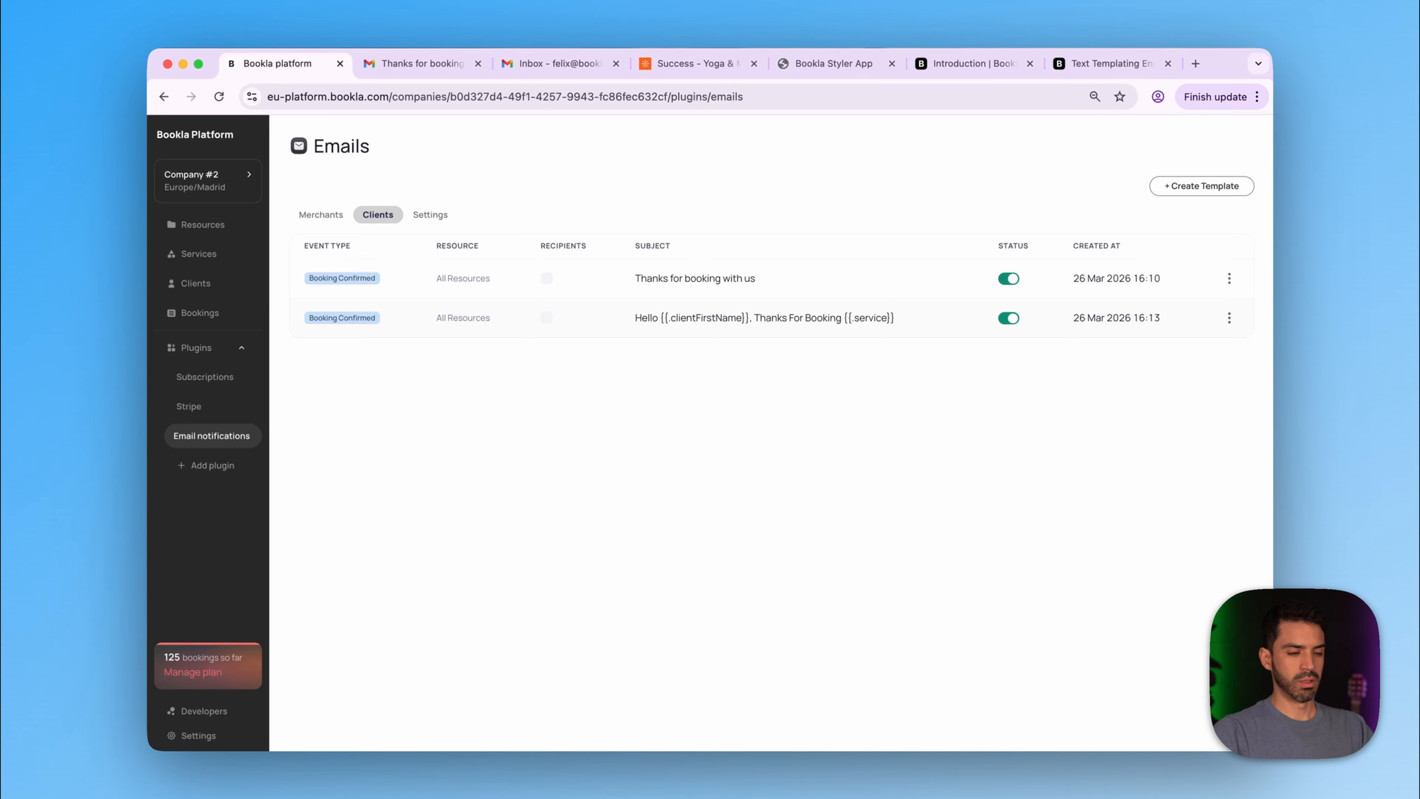
left_click(1201, 186)
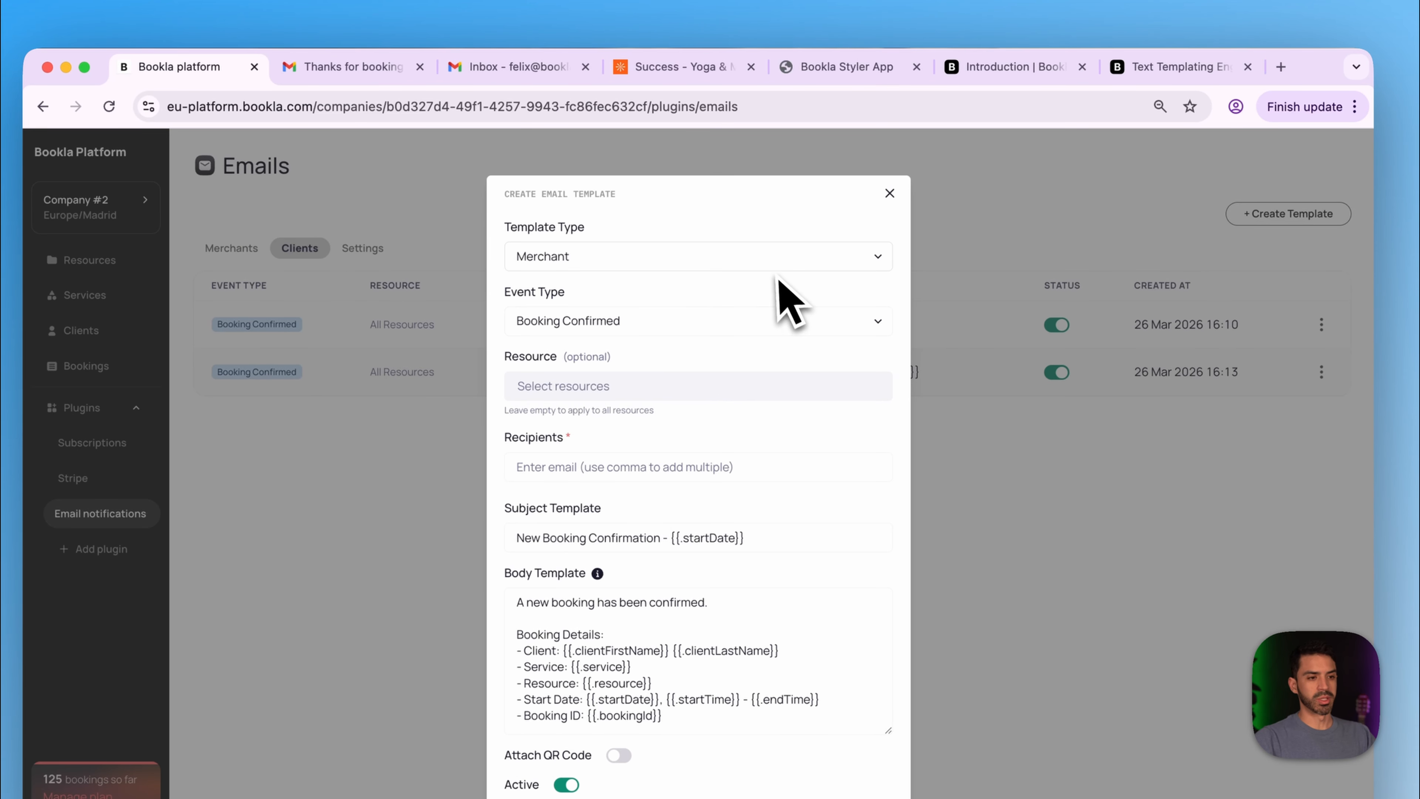
left_click(533, 263)
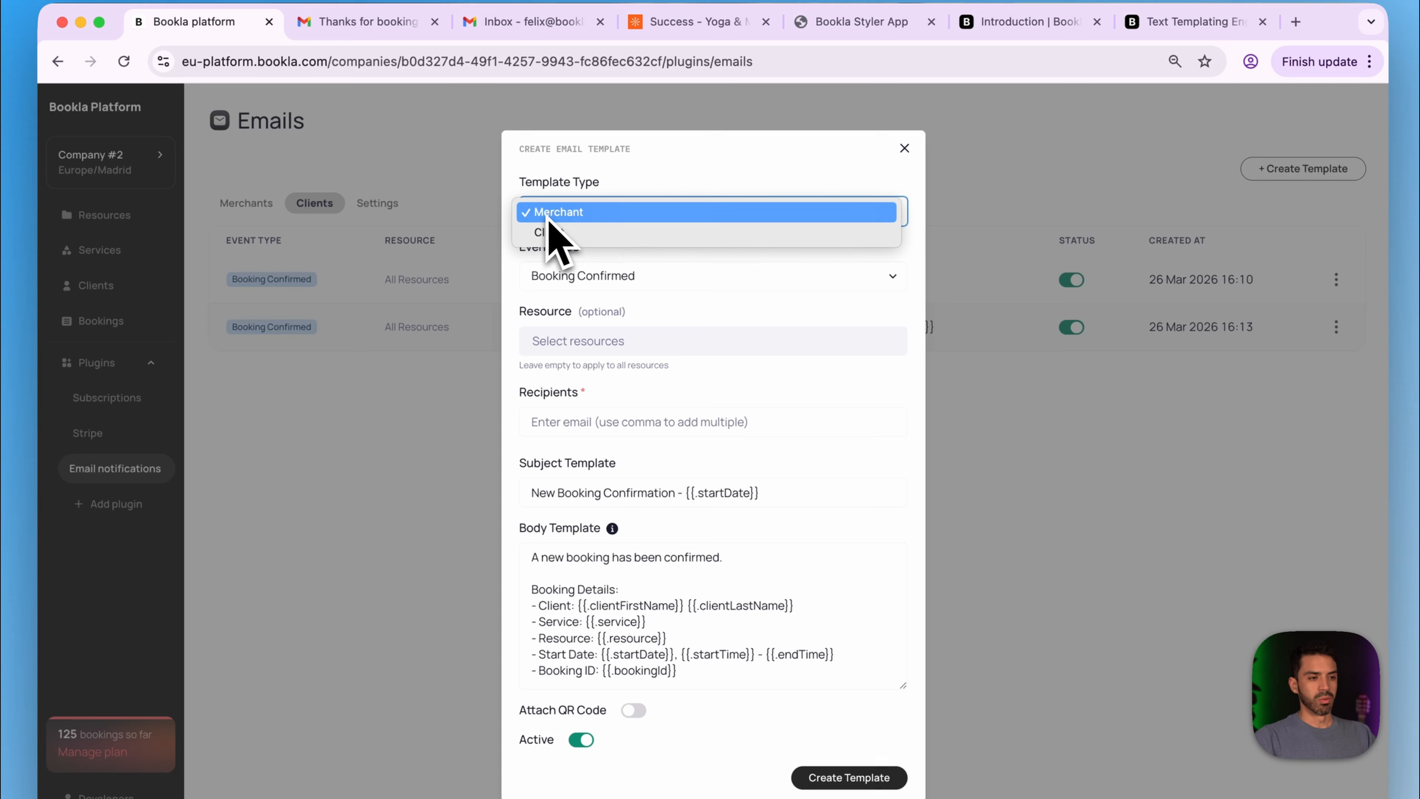
left_click(550, 215)
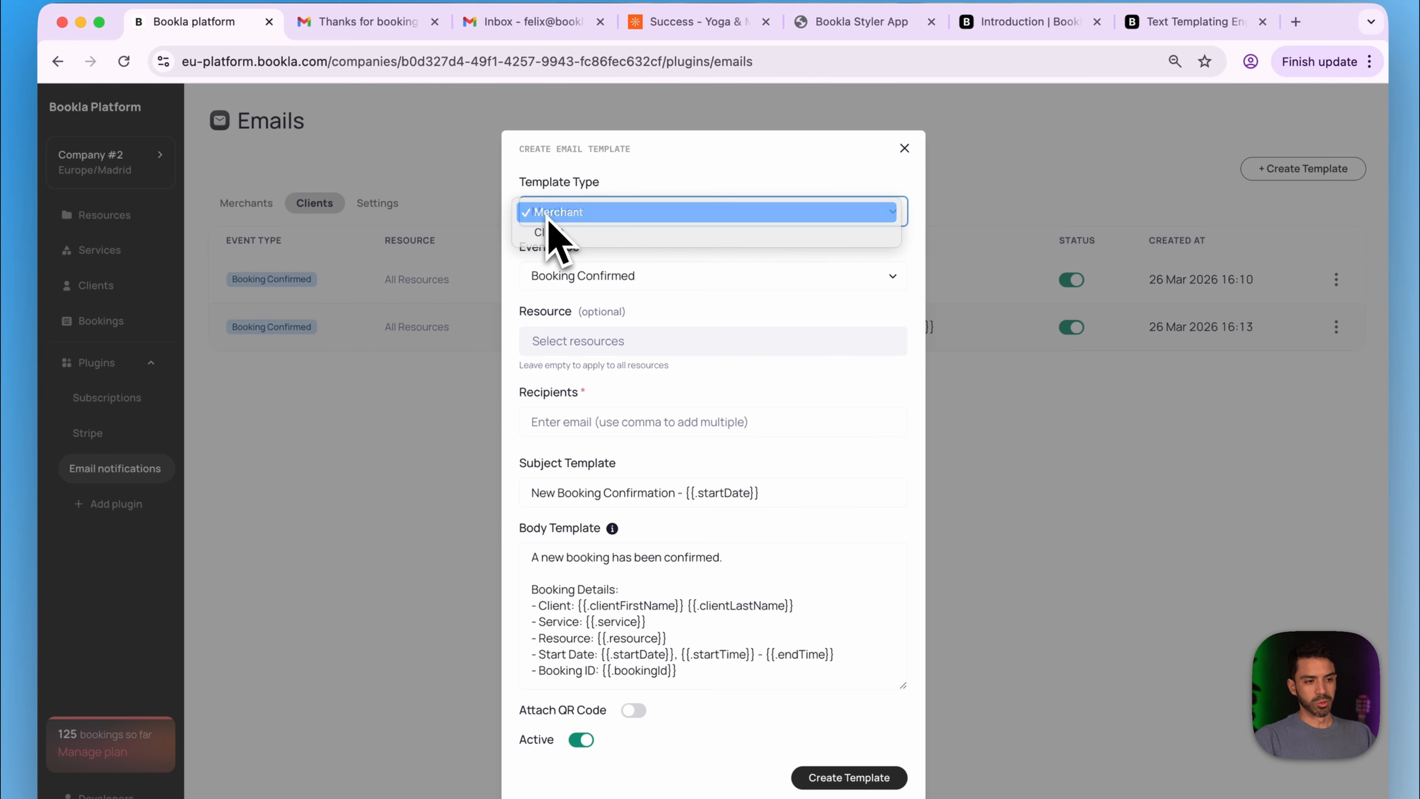
left_click(637, 277)
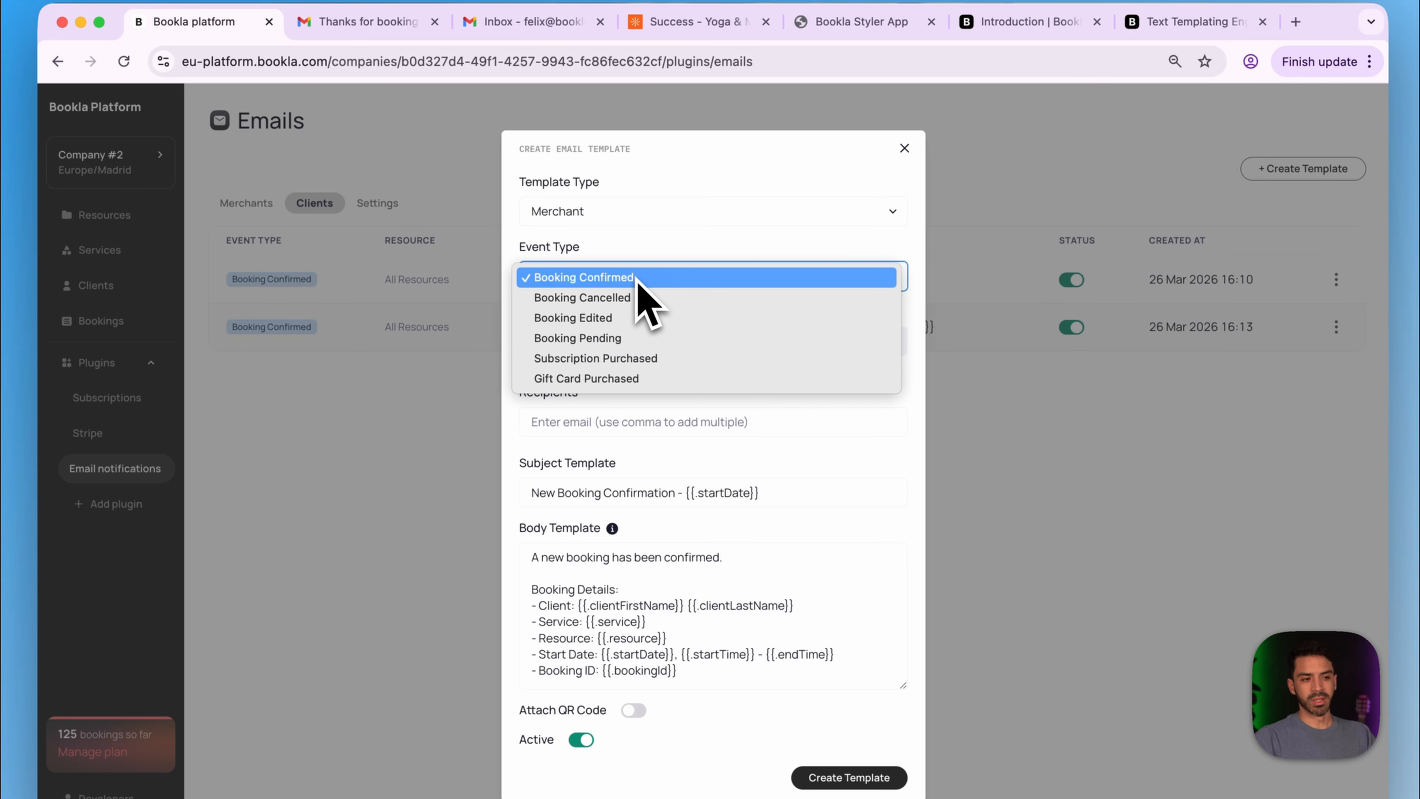
left_click(636, 277)
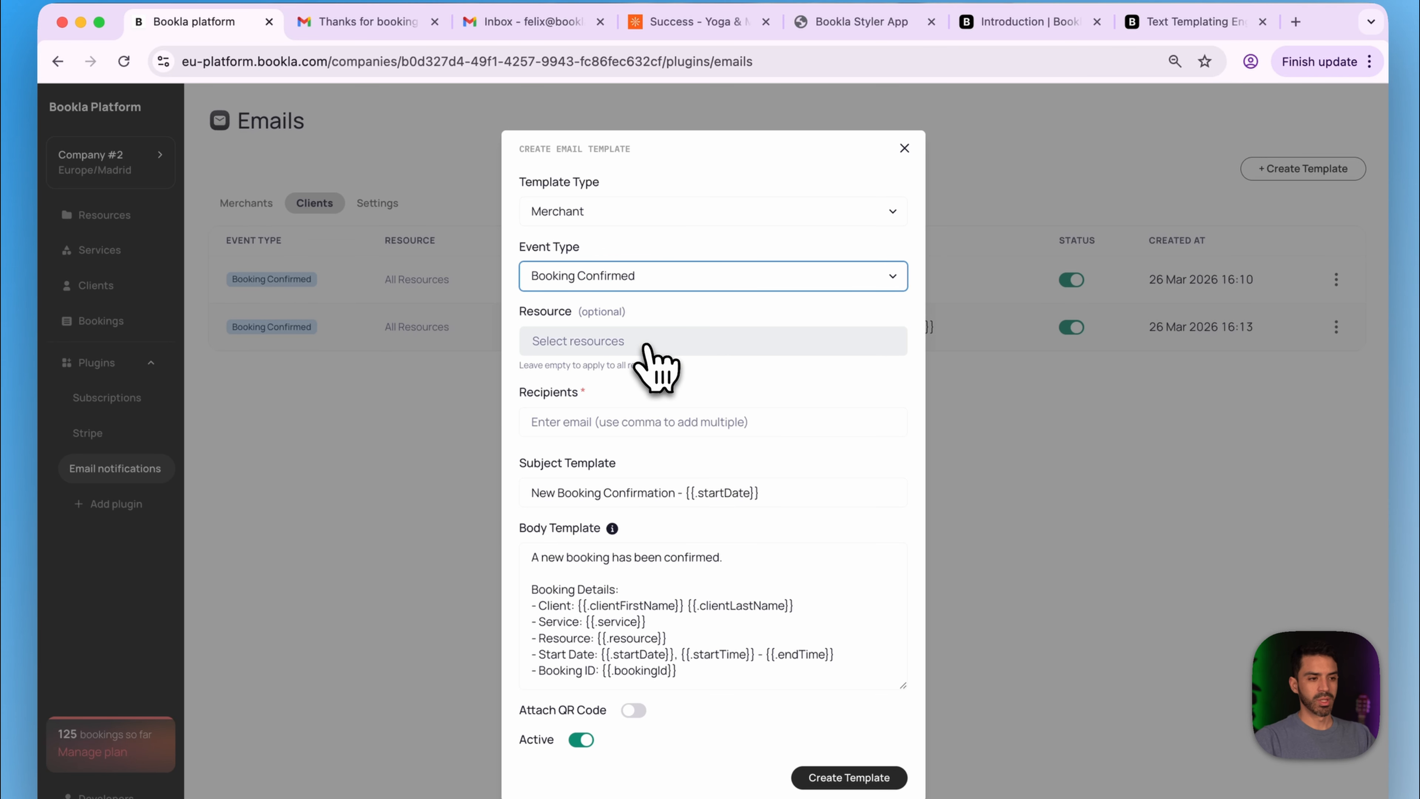
left_click(617, 342)
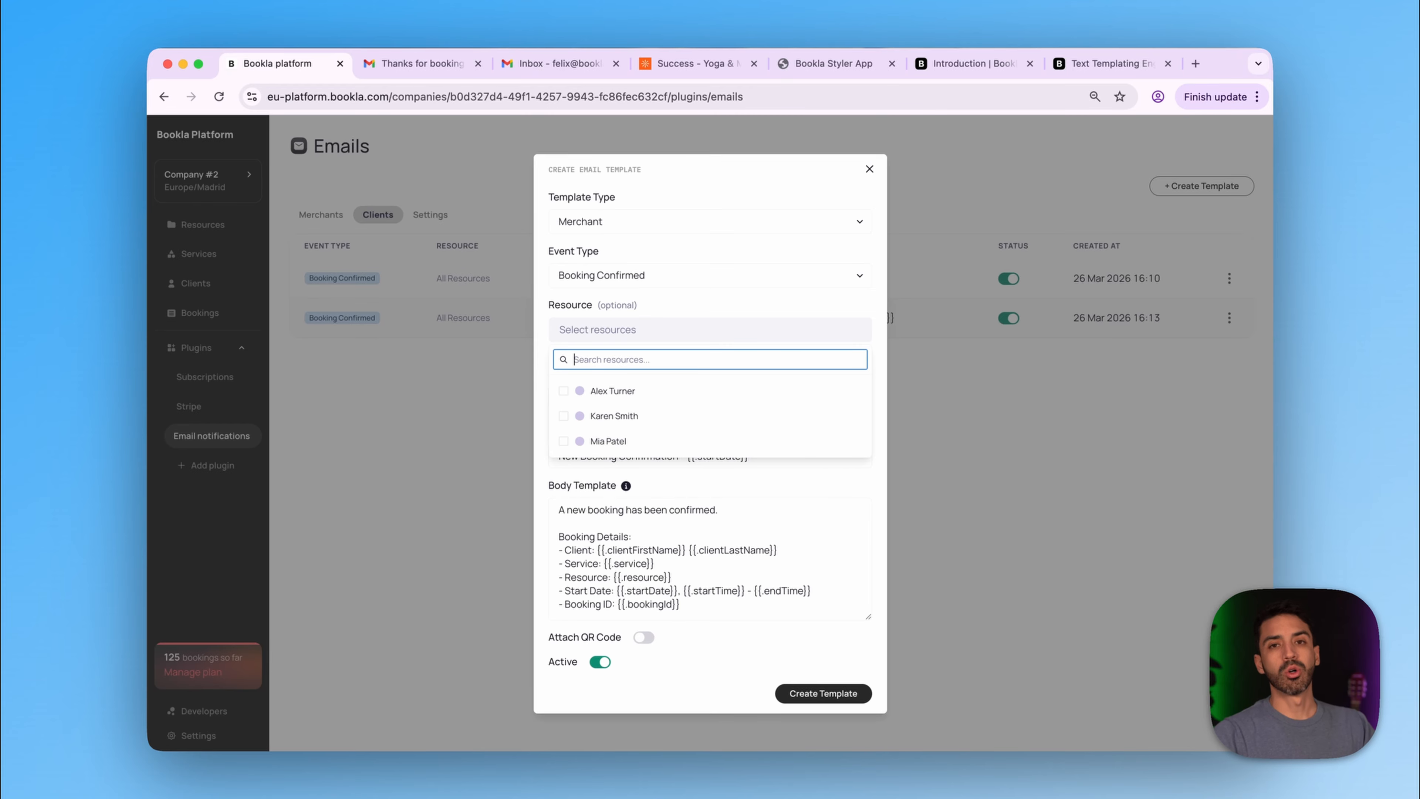
- Leave the resource empty for all resources and enter the merchant's email as recipient
left_click(687, 332)
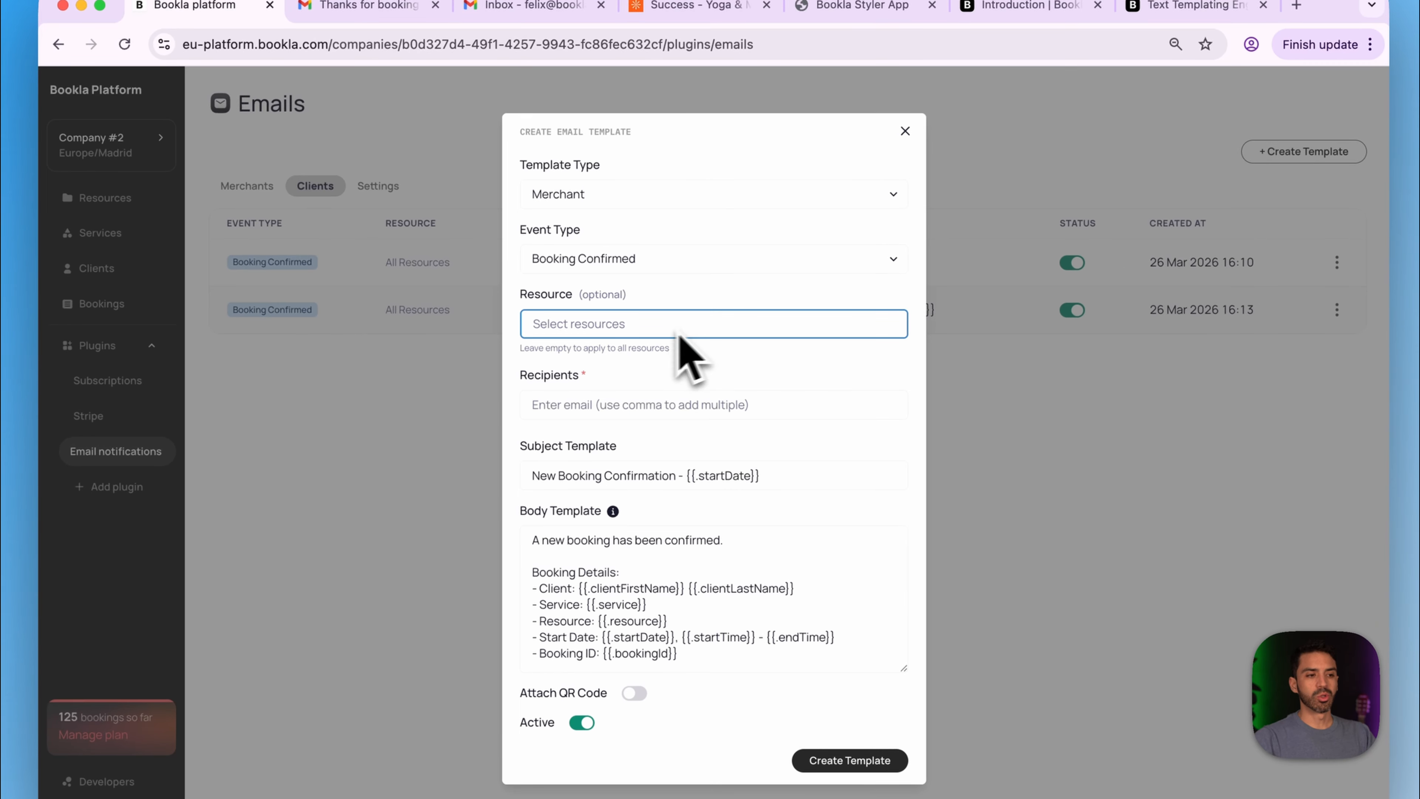
left_click(638, 402)
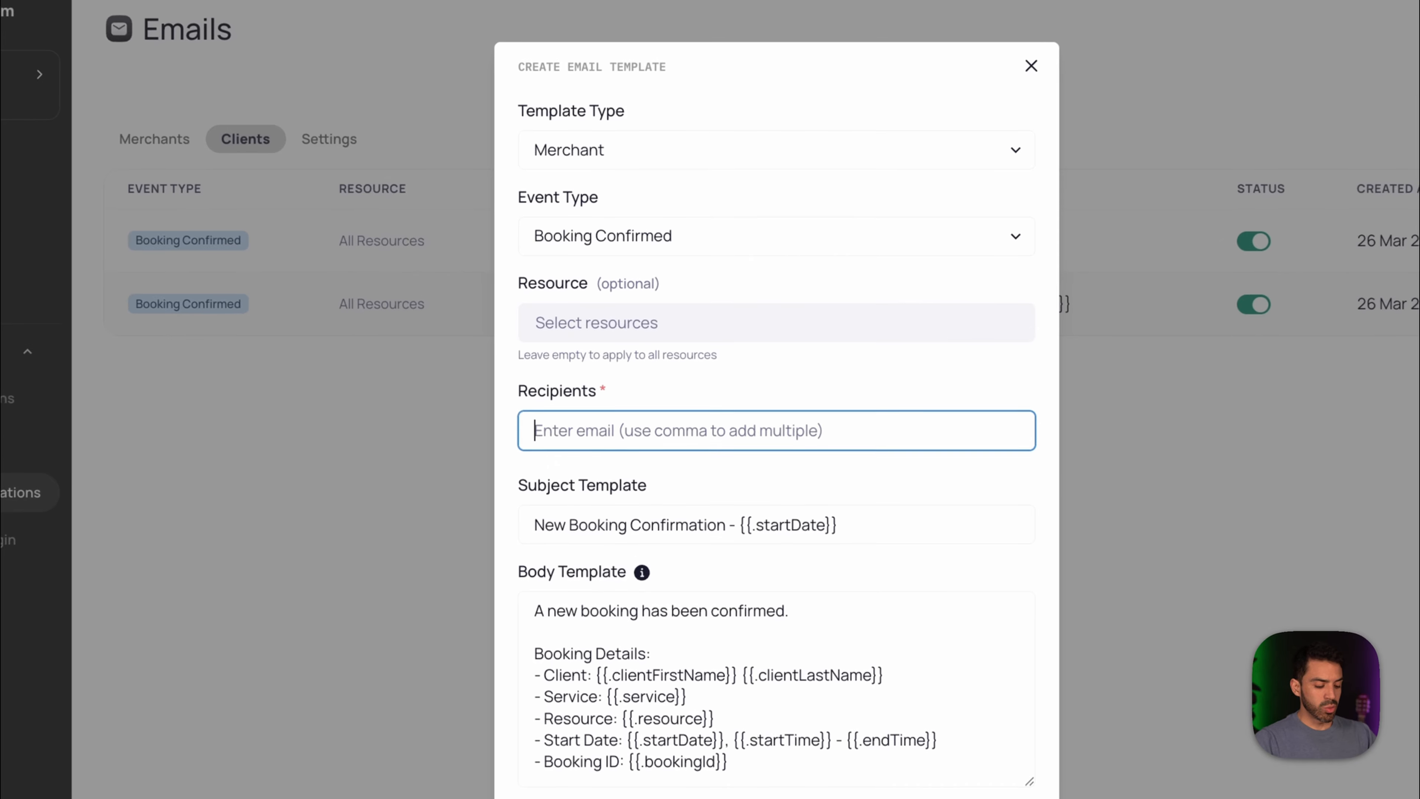
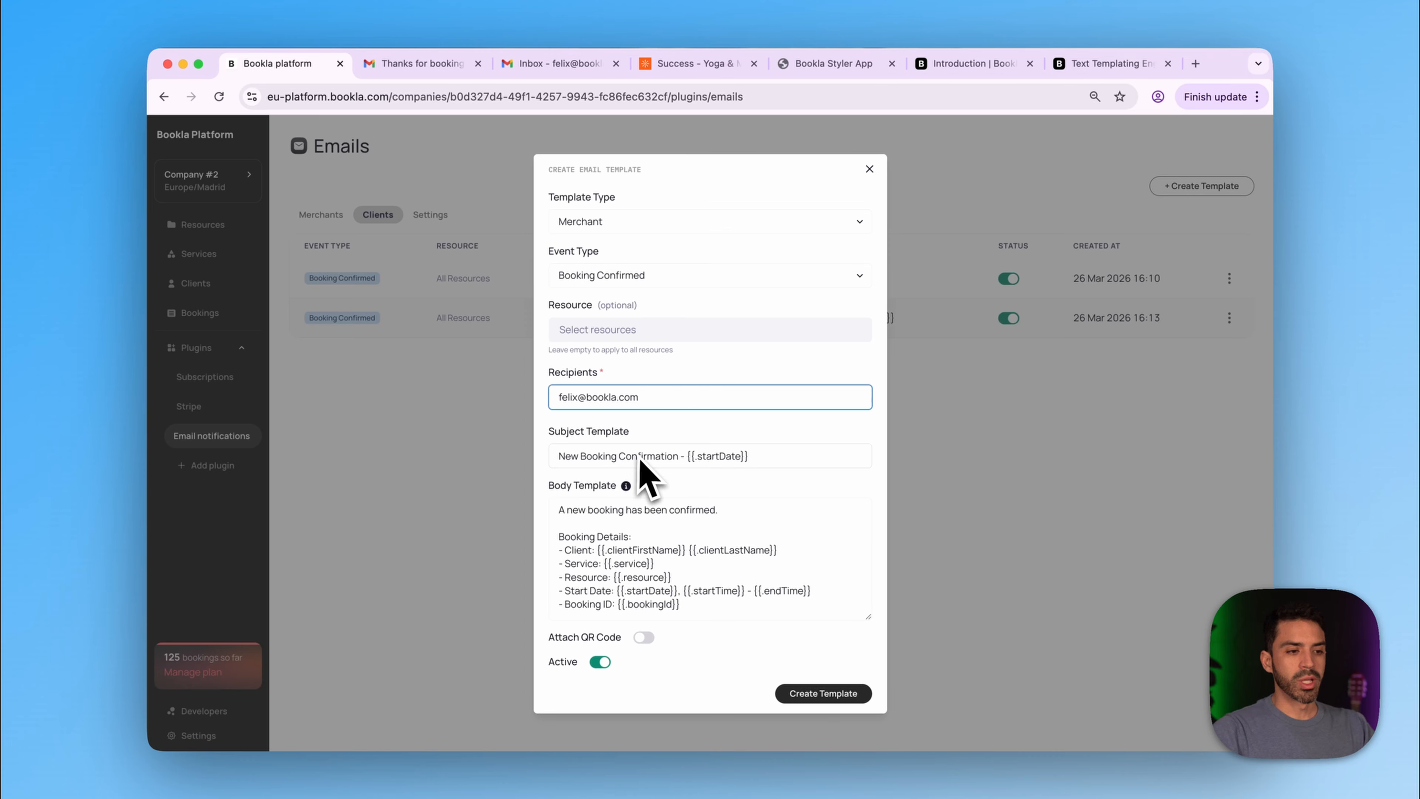
- Make the subject start with 'Hello {{.resource}}' and end with 'For {{.service}}'
left_click(802, 457)
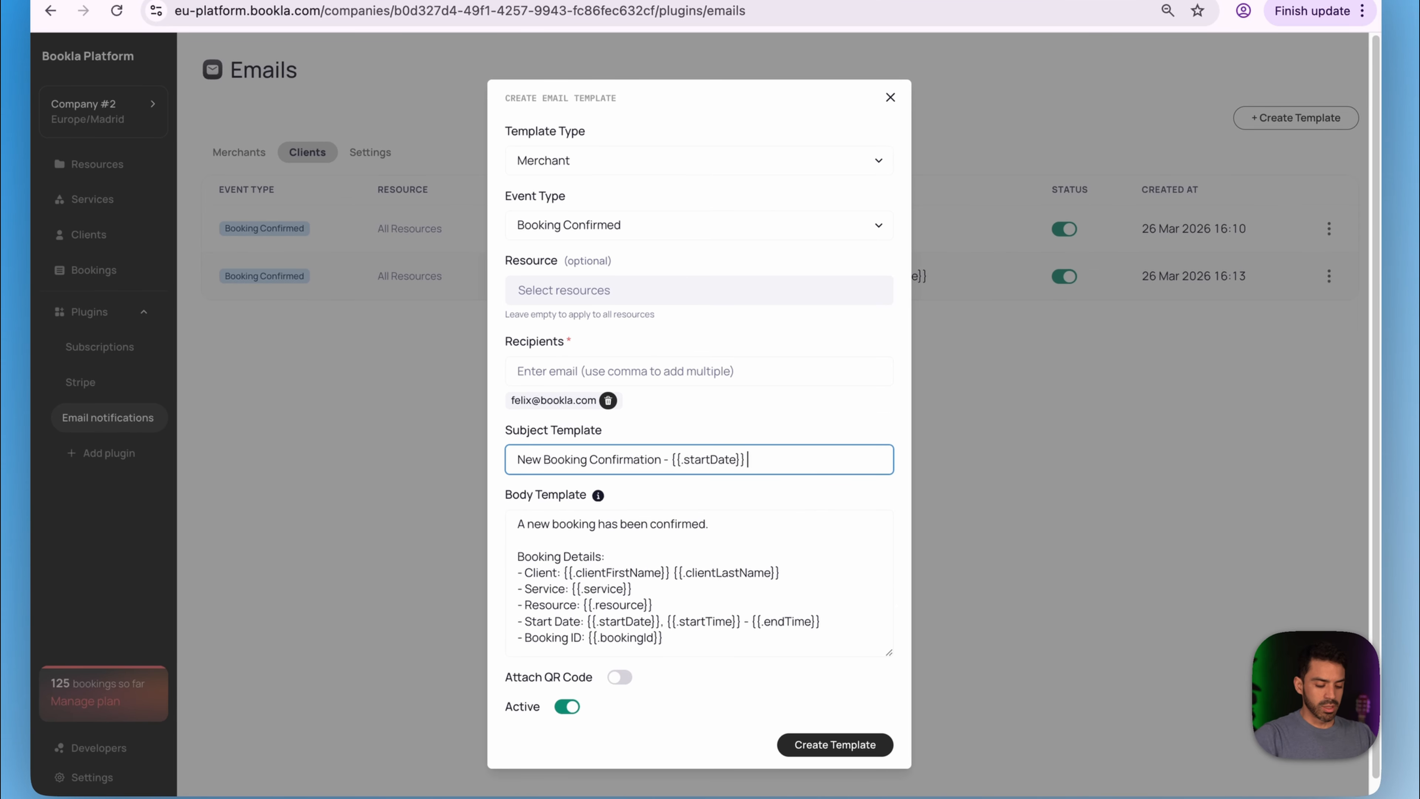
type("F")
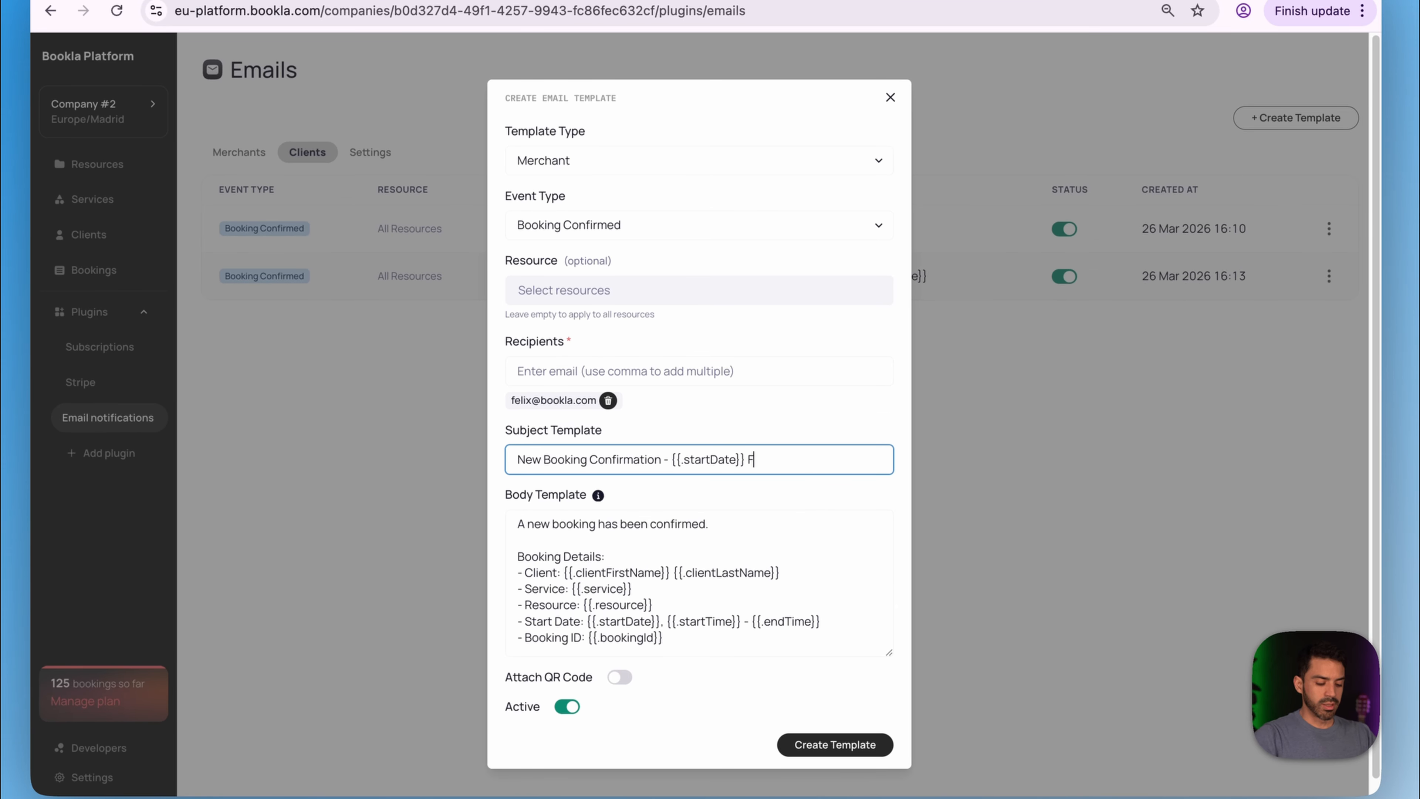
type("or")
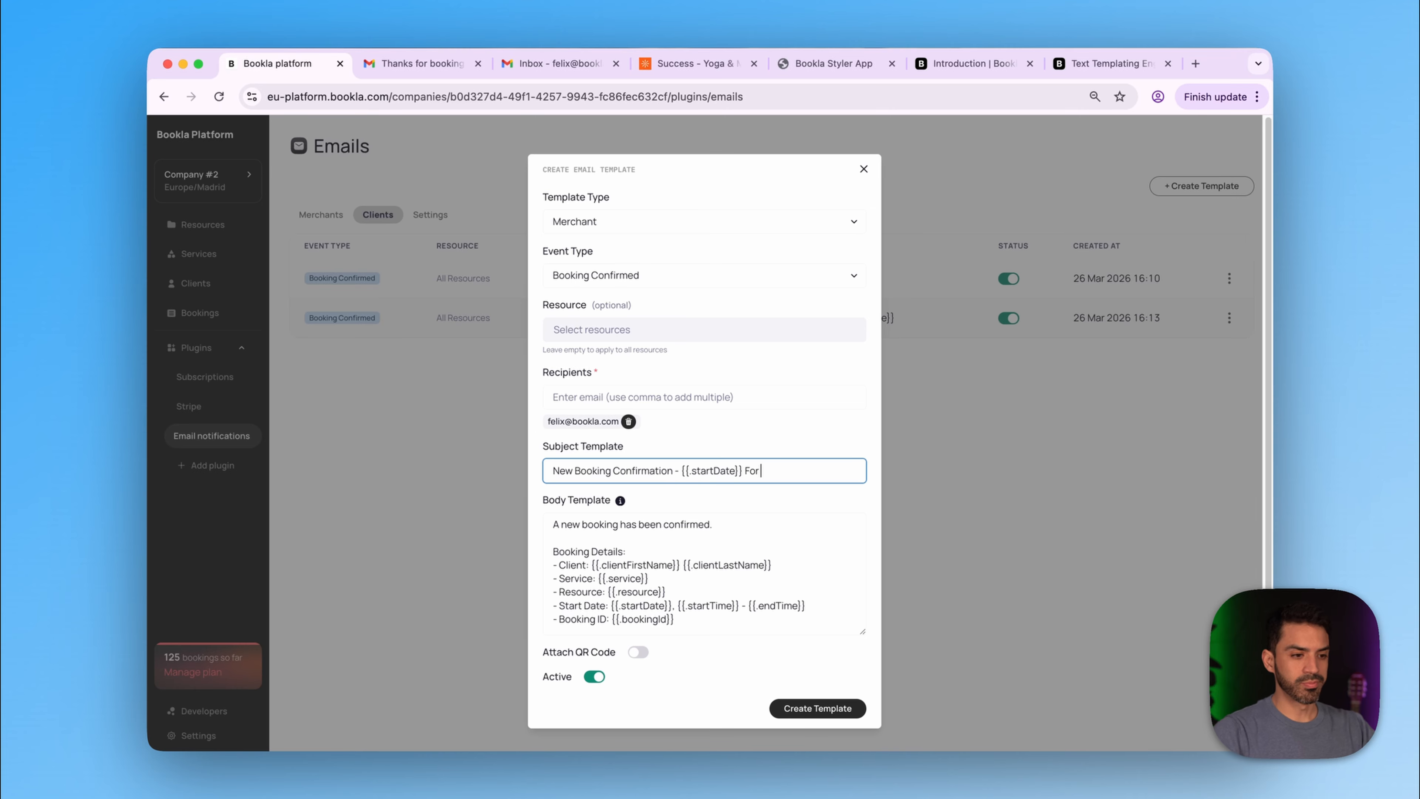
left_click_drag(723, 577, 596, 578)
key("super+c")
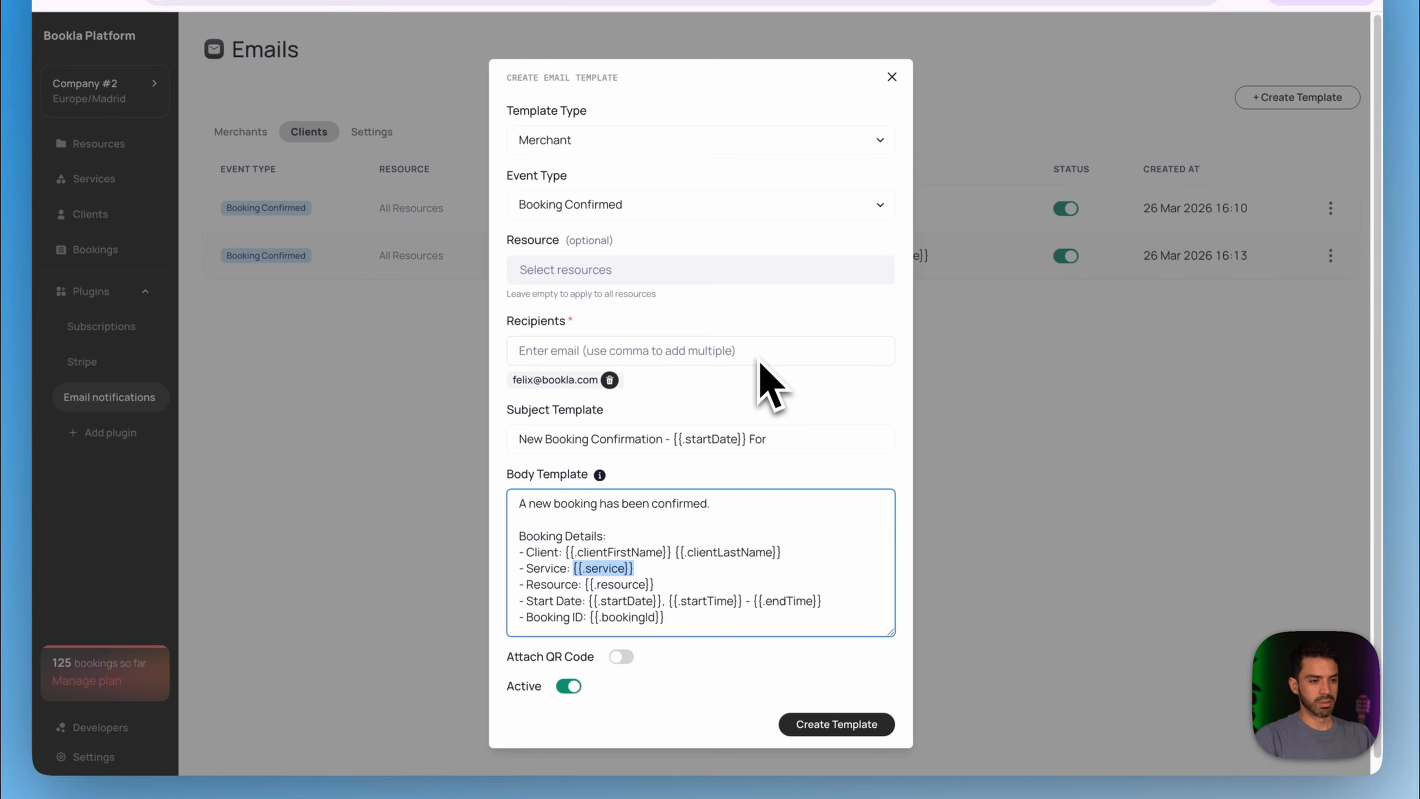
left_click(794, 442)
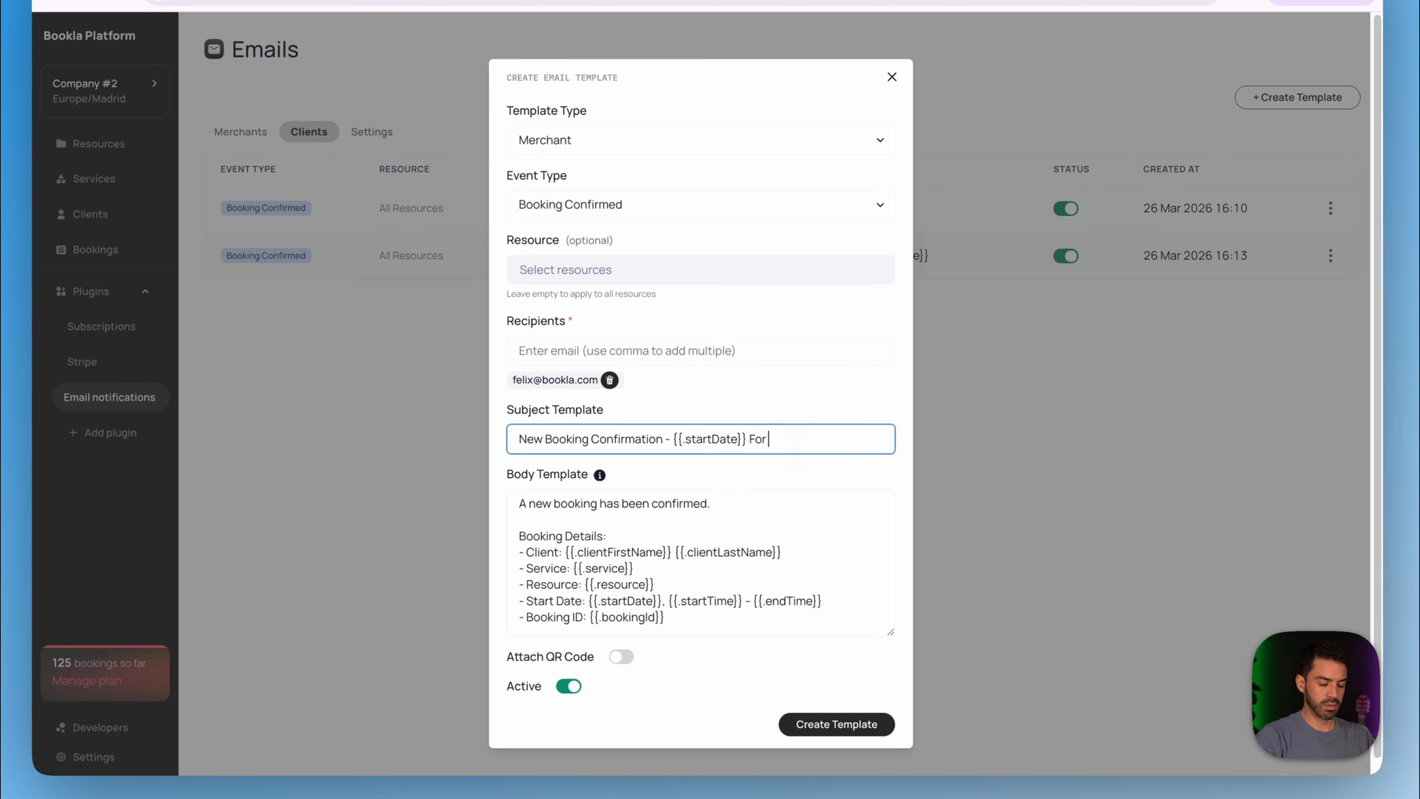
key("super+v")
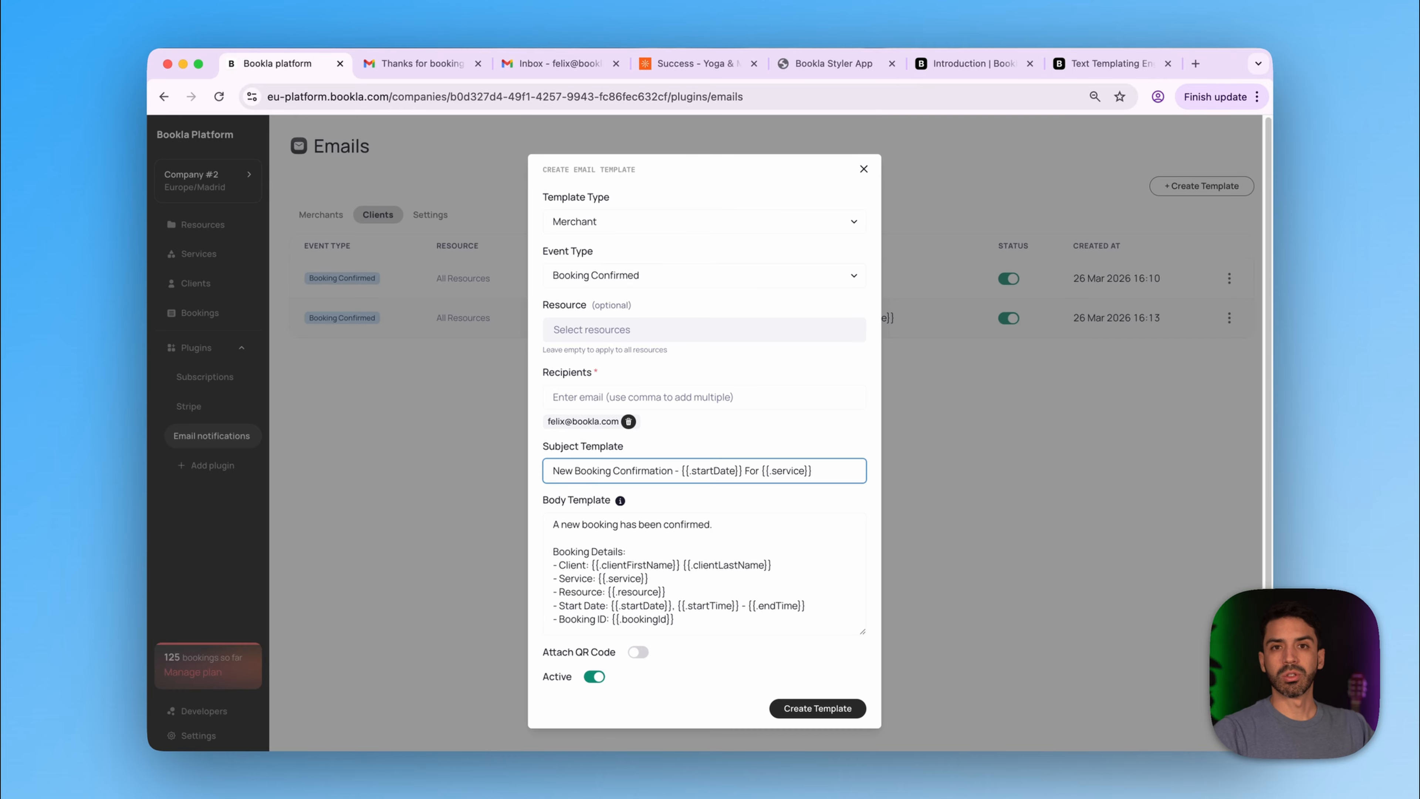
left_click(549, 470)
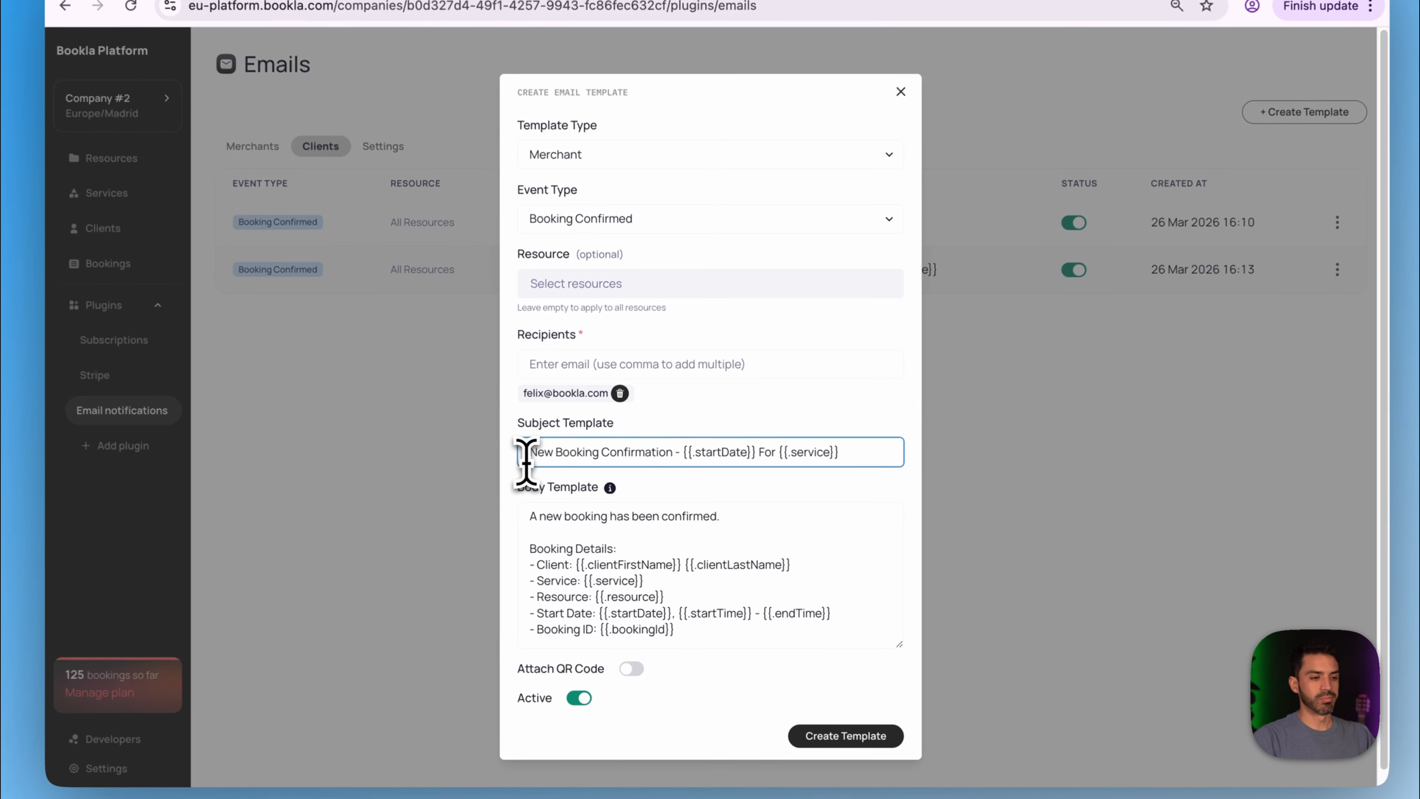
type("Hello")
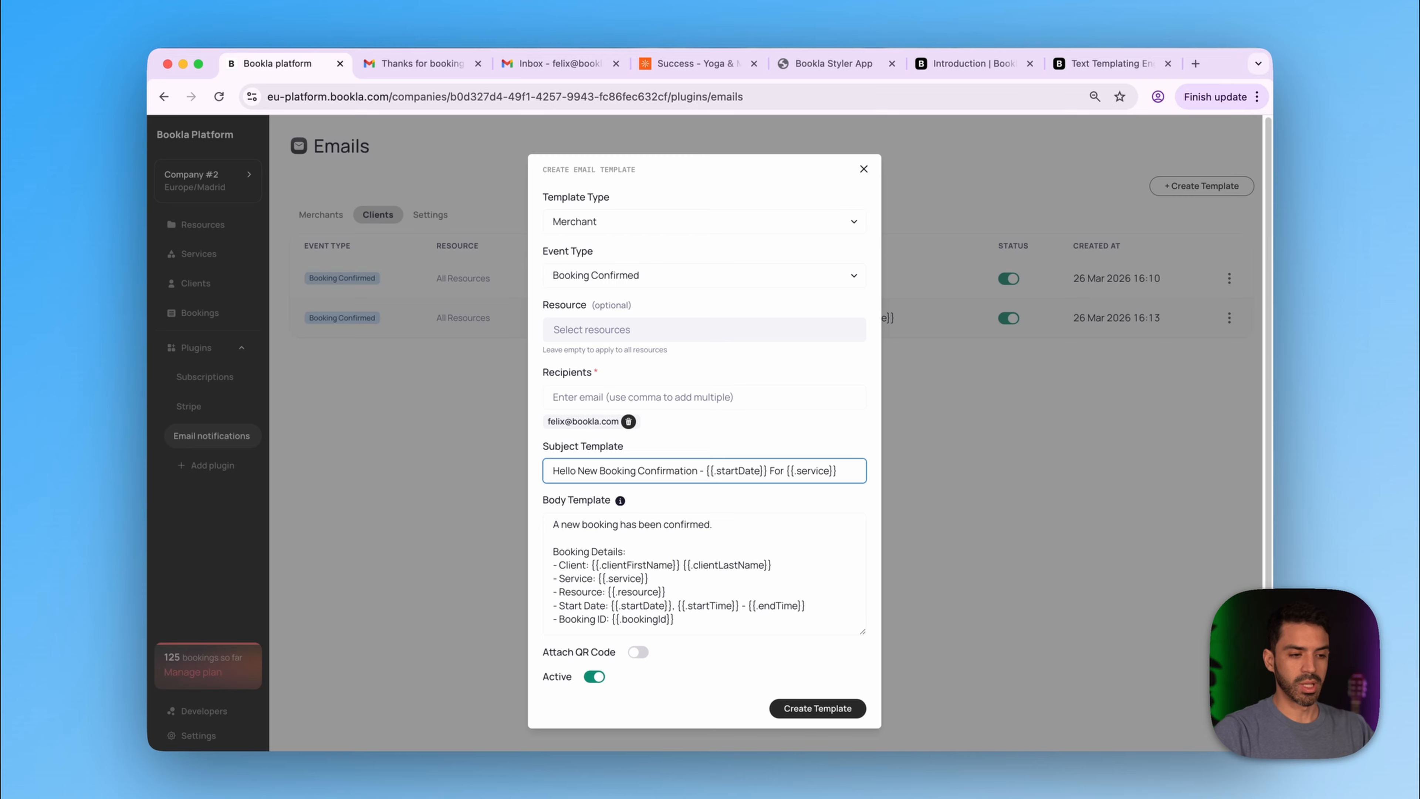
left_click_drag(665, 592, 605, 586)
key("super+c")
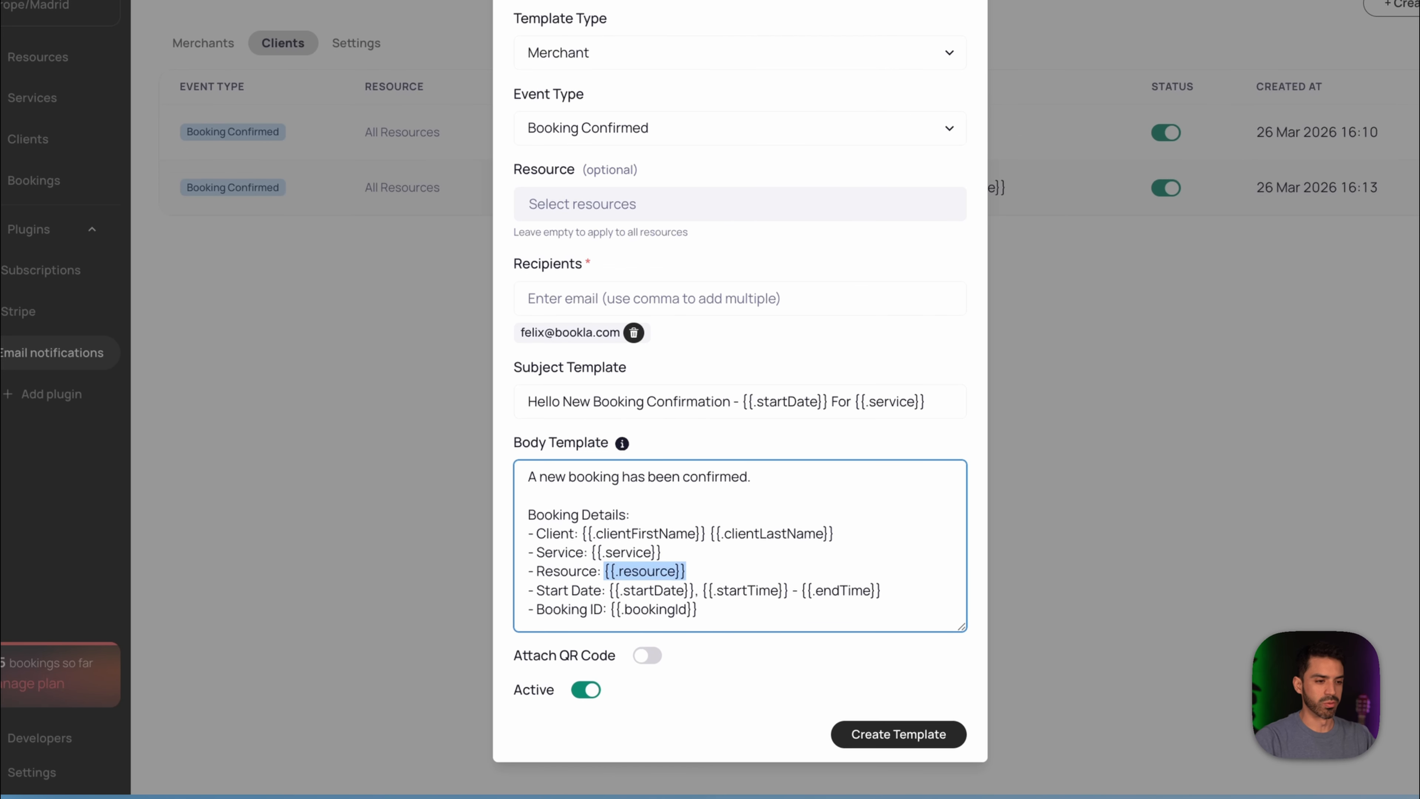
left_click(563, 407)
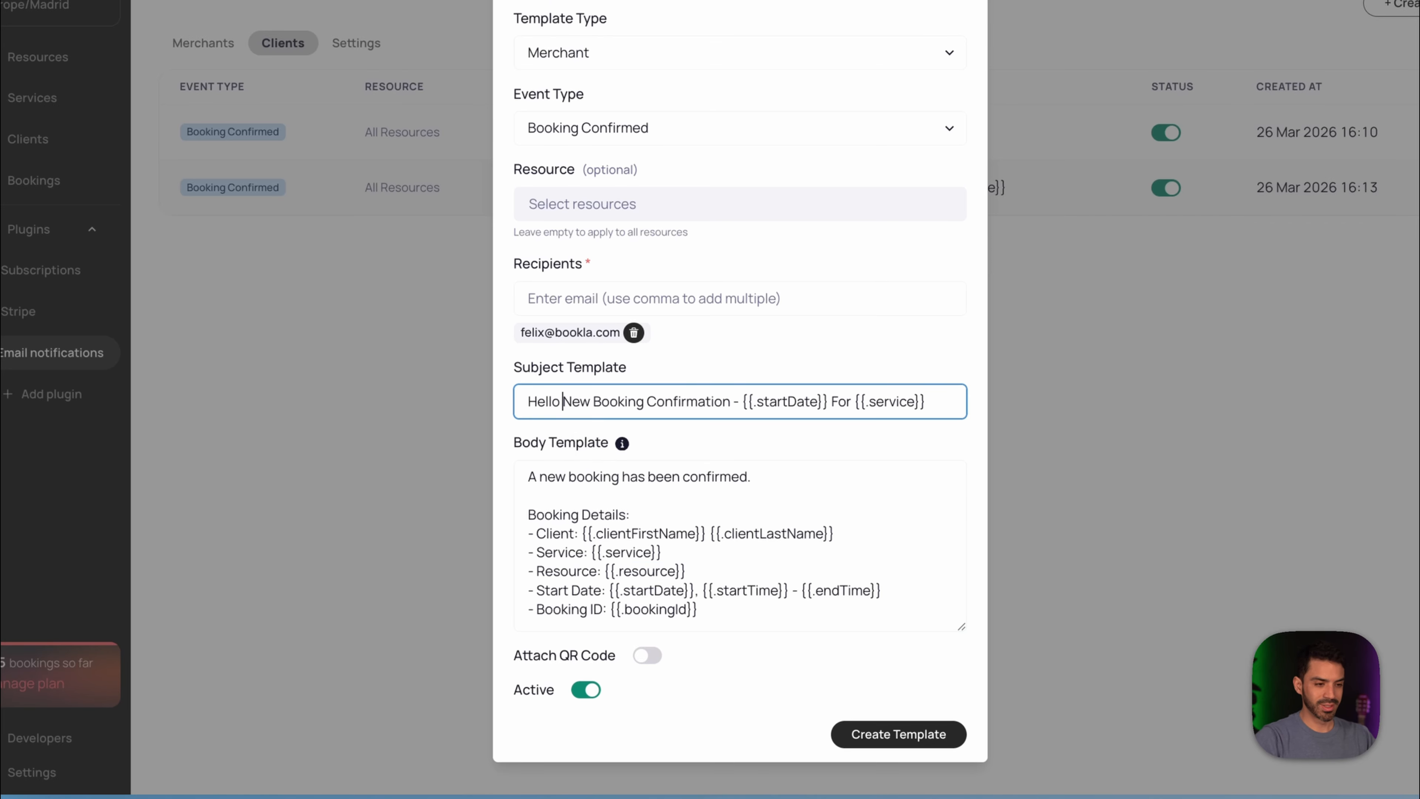
key("super+v")
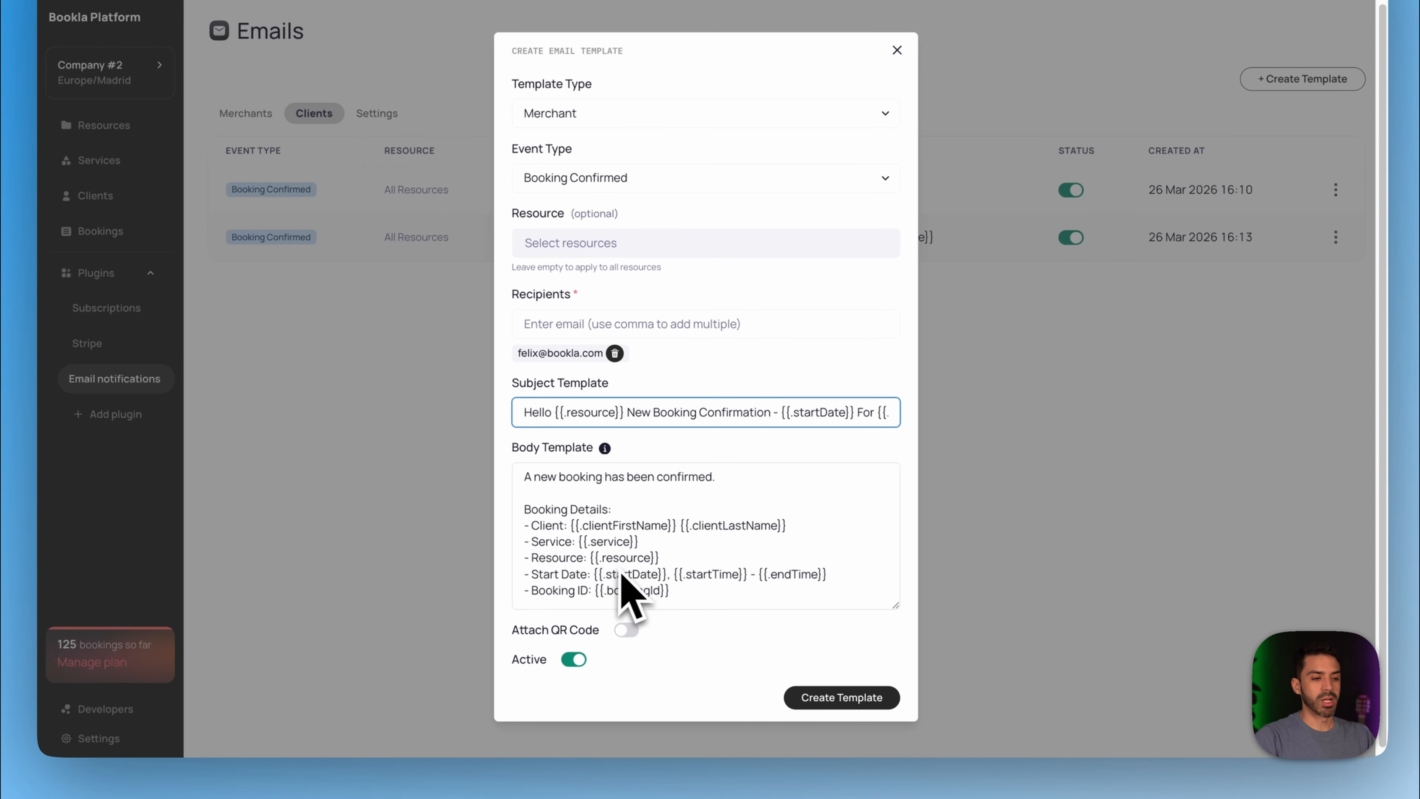
- Add a 'Please be ready' line at the end of the body and create the template
left_click(706, 601)
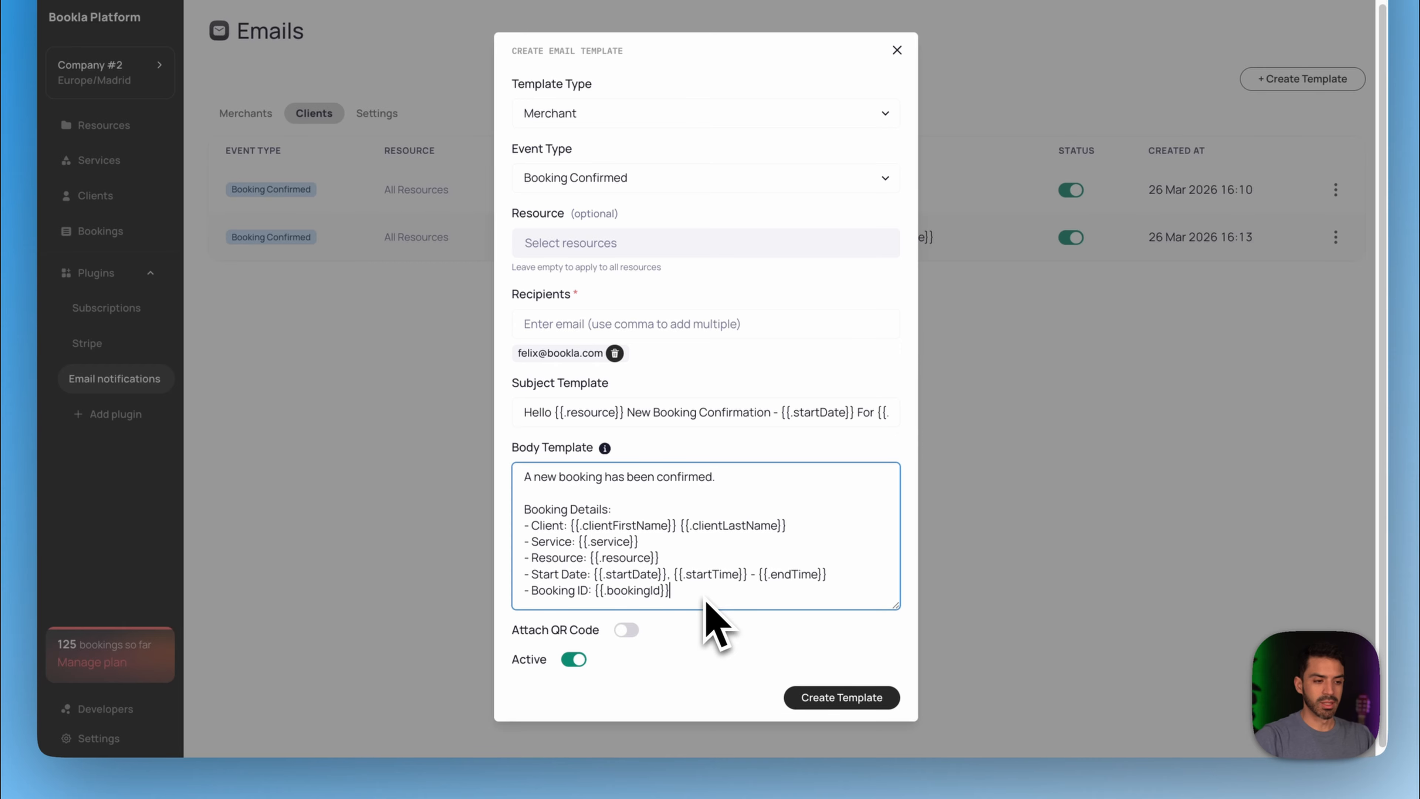
key("Return")
key("Return")
type("Please be ready")
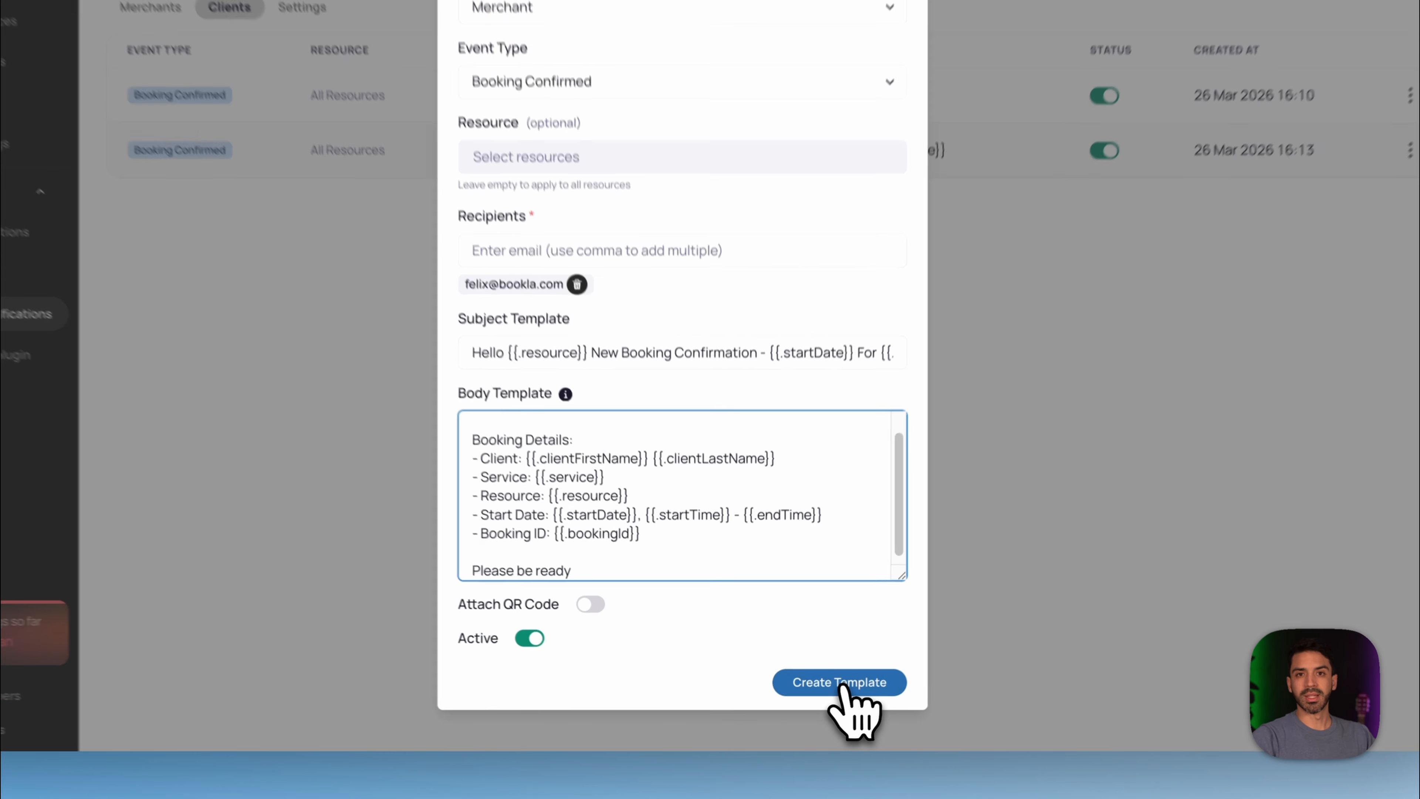
left_click(842, 685)
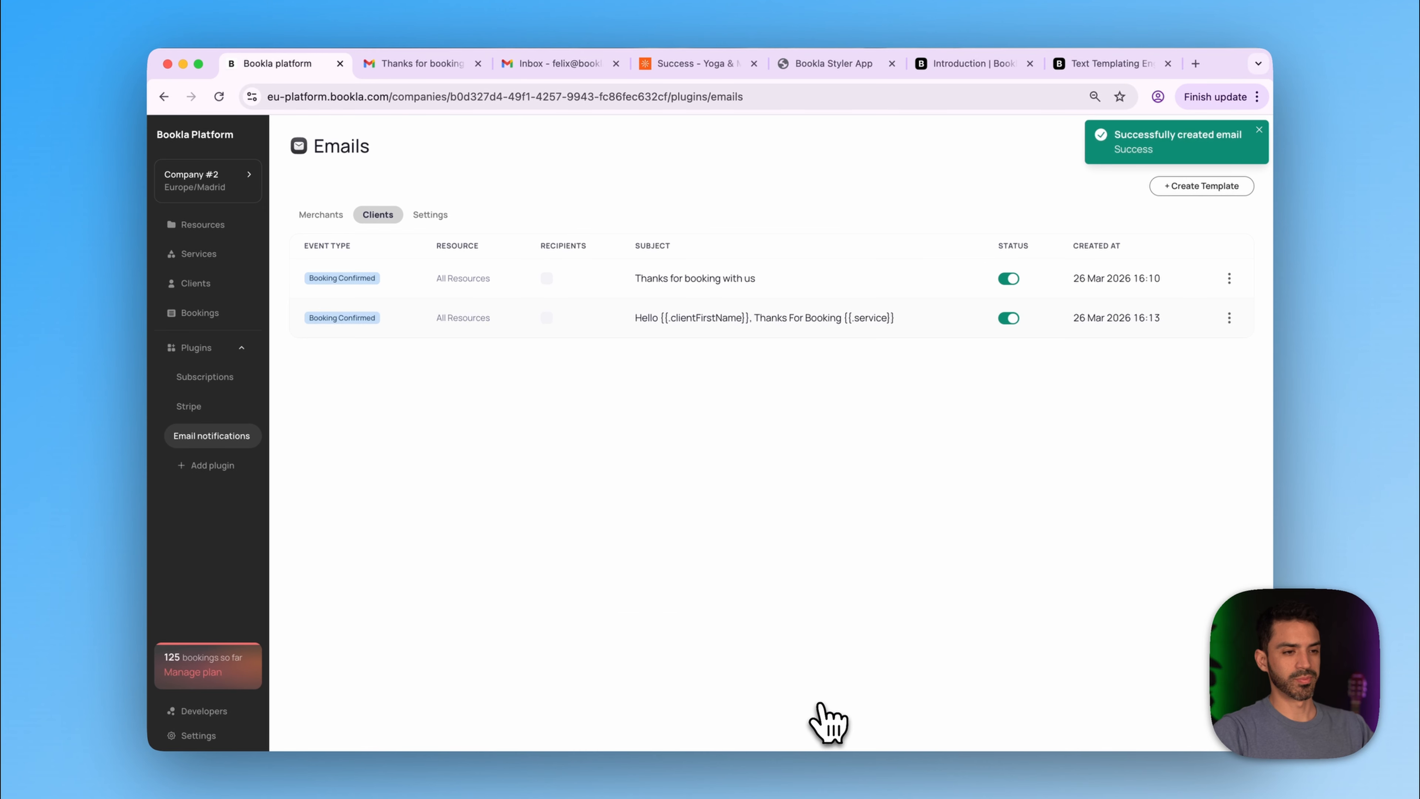
- From the yoga site's home page, select the Friday 27 8:00 AM class
left_click(675, 66)
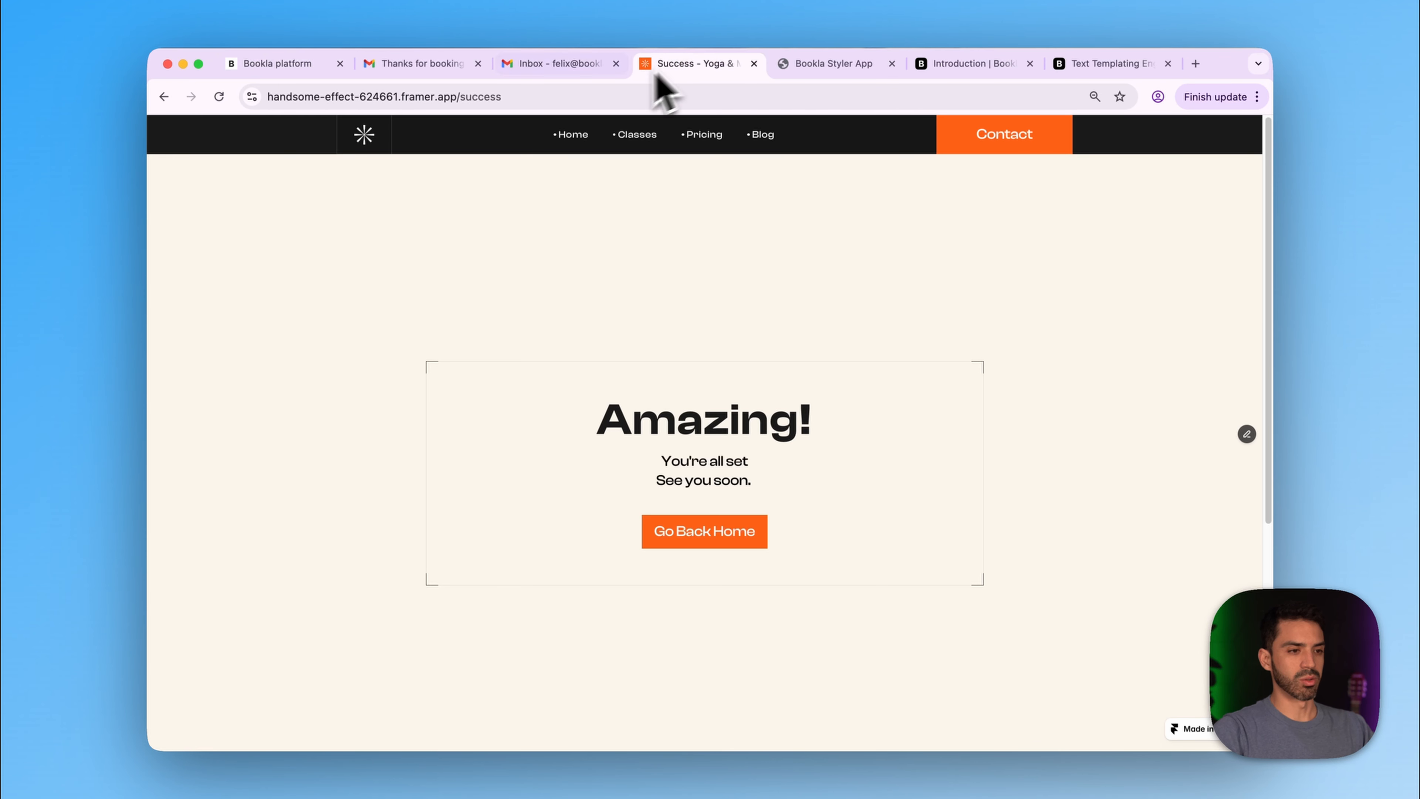
left_click(576, 139)
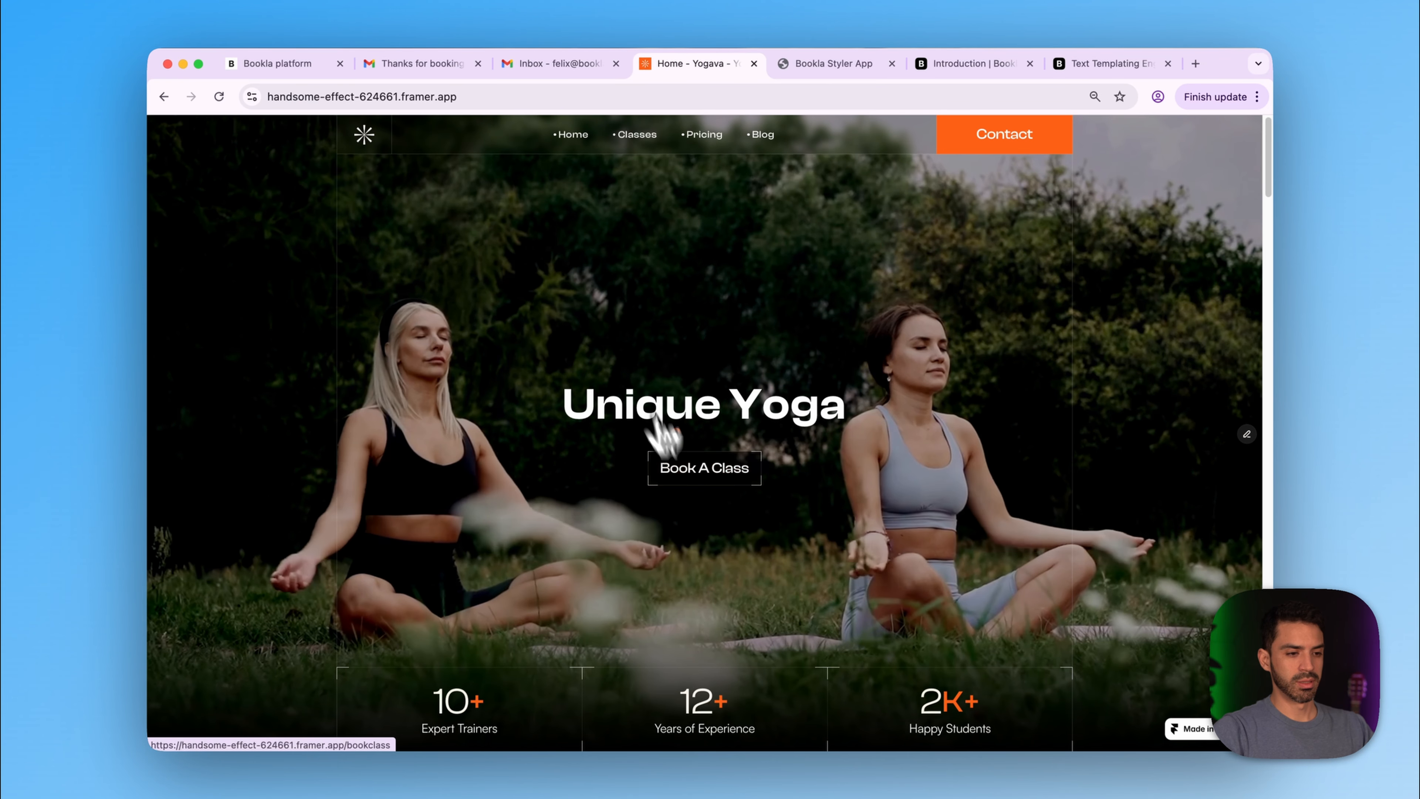
left_click(668, 463)
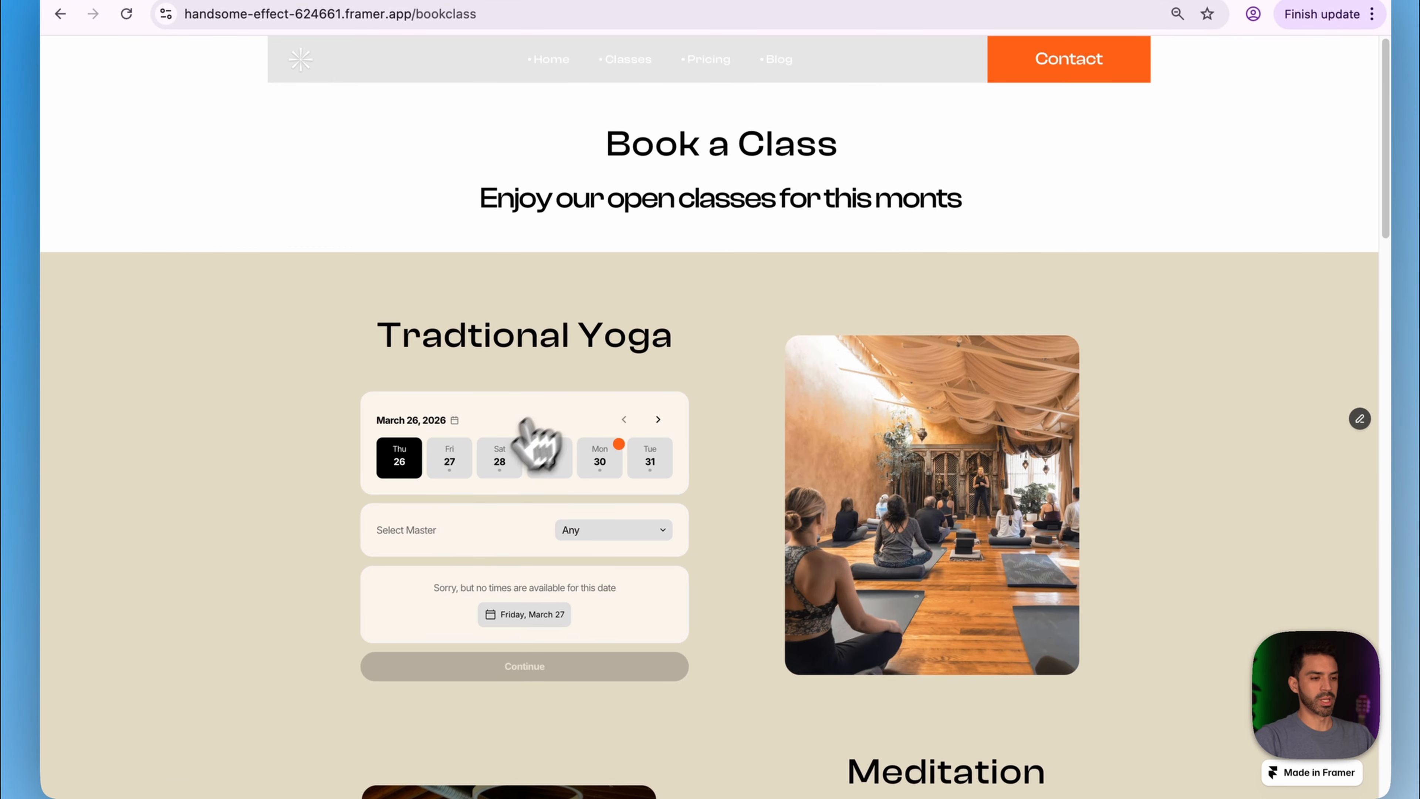
left_click(451, 473)
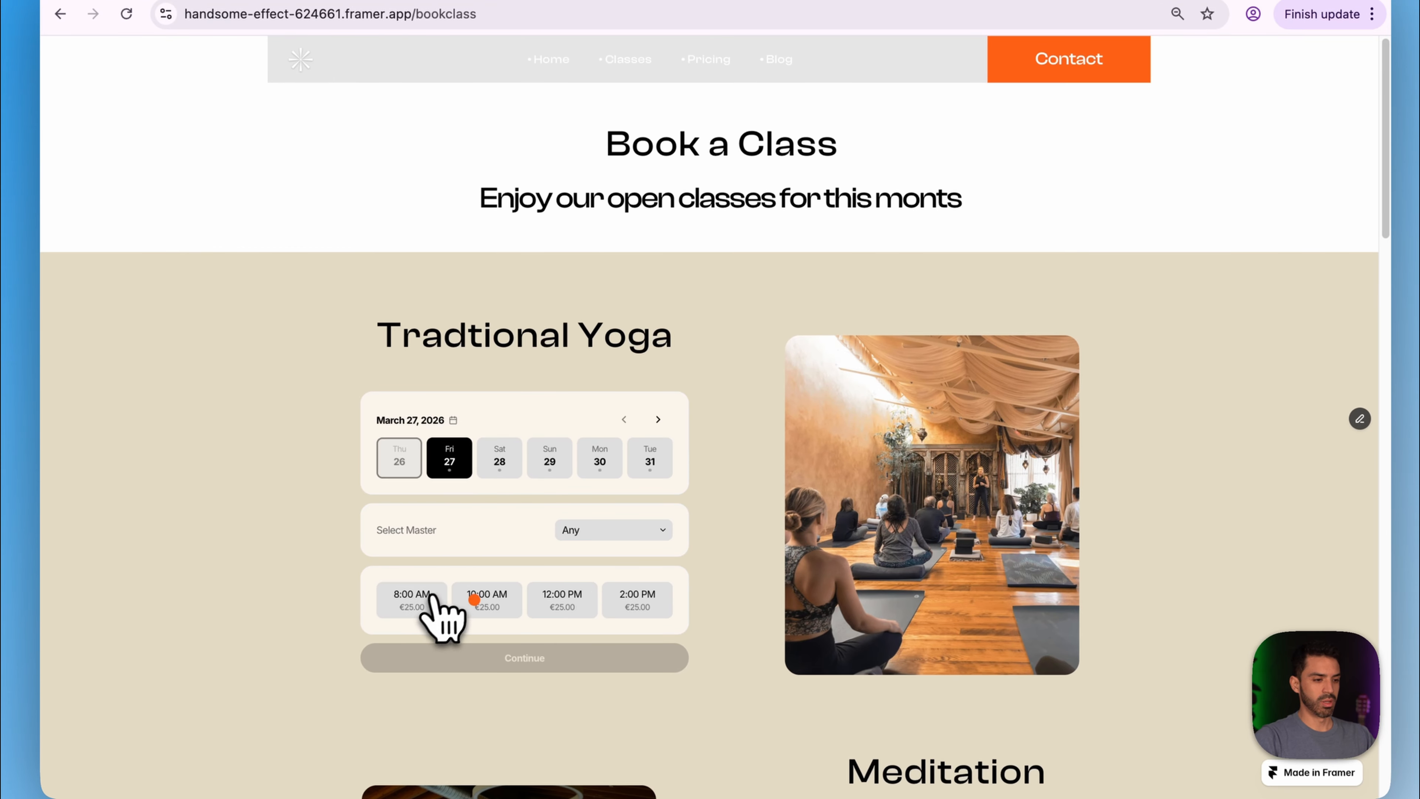
left_click(435, 600)
left_click(463, 657)
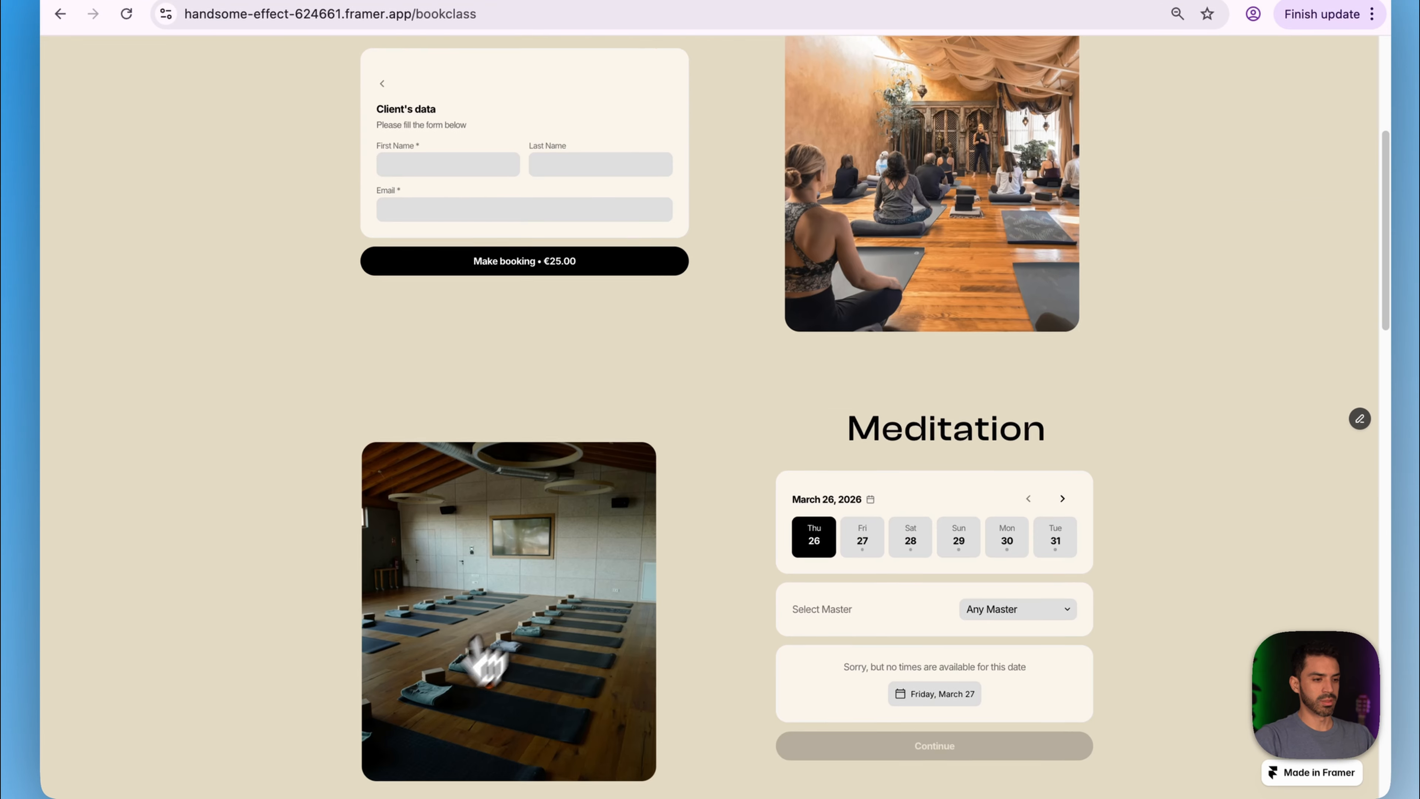
- Autofill the client's first name, last name and e-mail, then submit the €25.00 booking
left_click(421, 206)
left_click(459, 251)
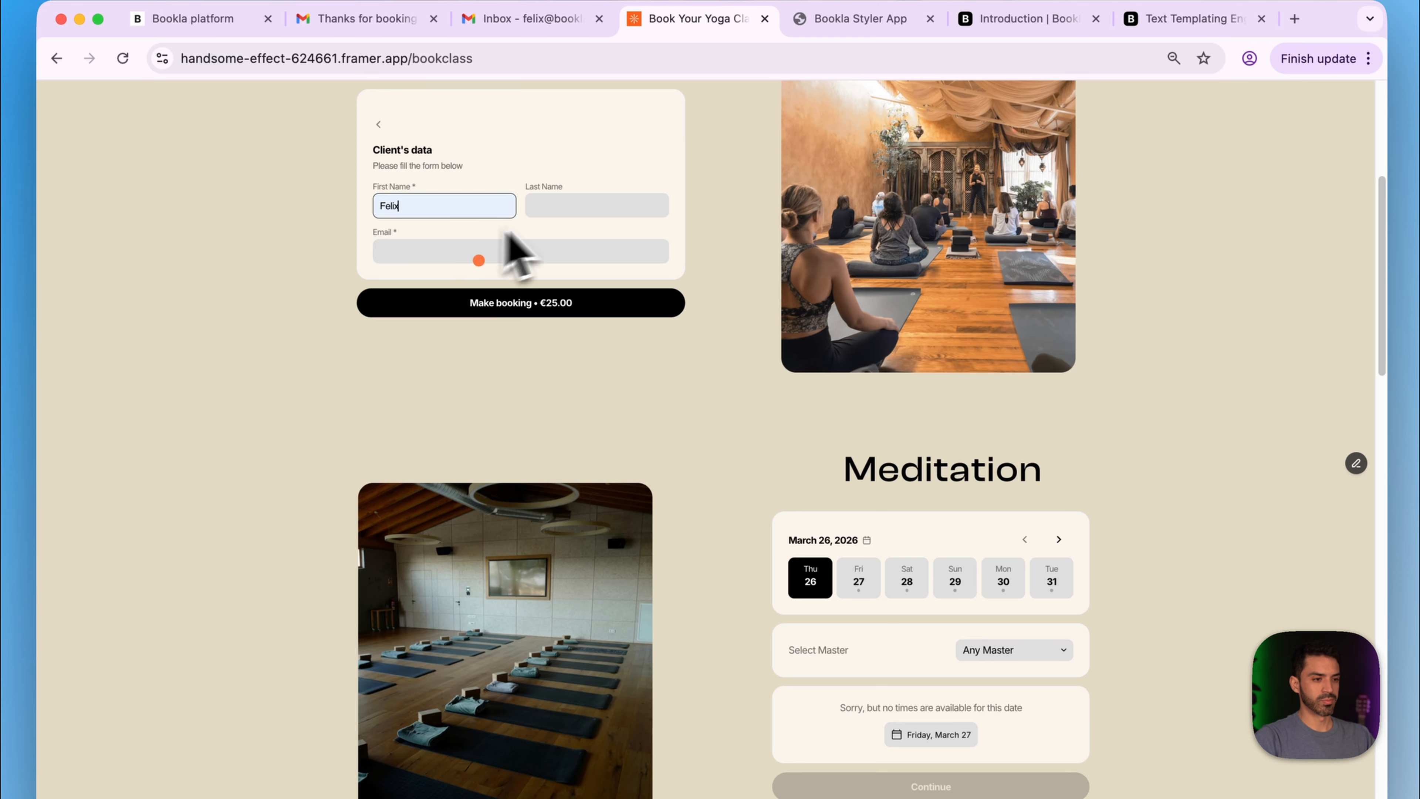
left_click(554, 206)
left_click(597, 254)
left_click(538, 253)
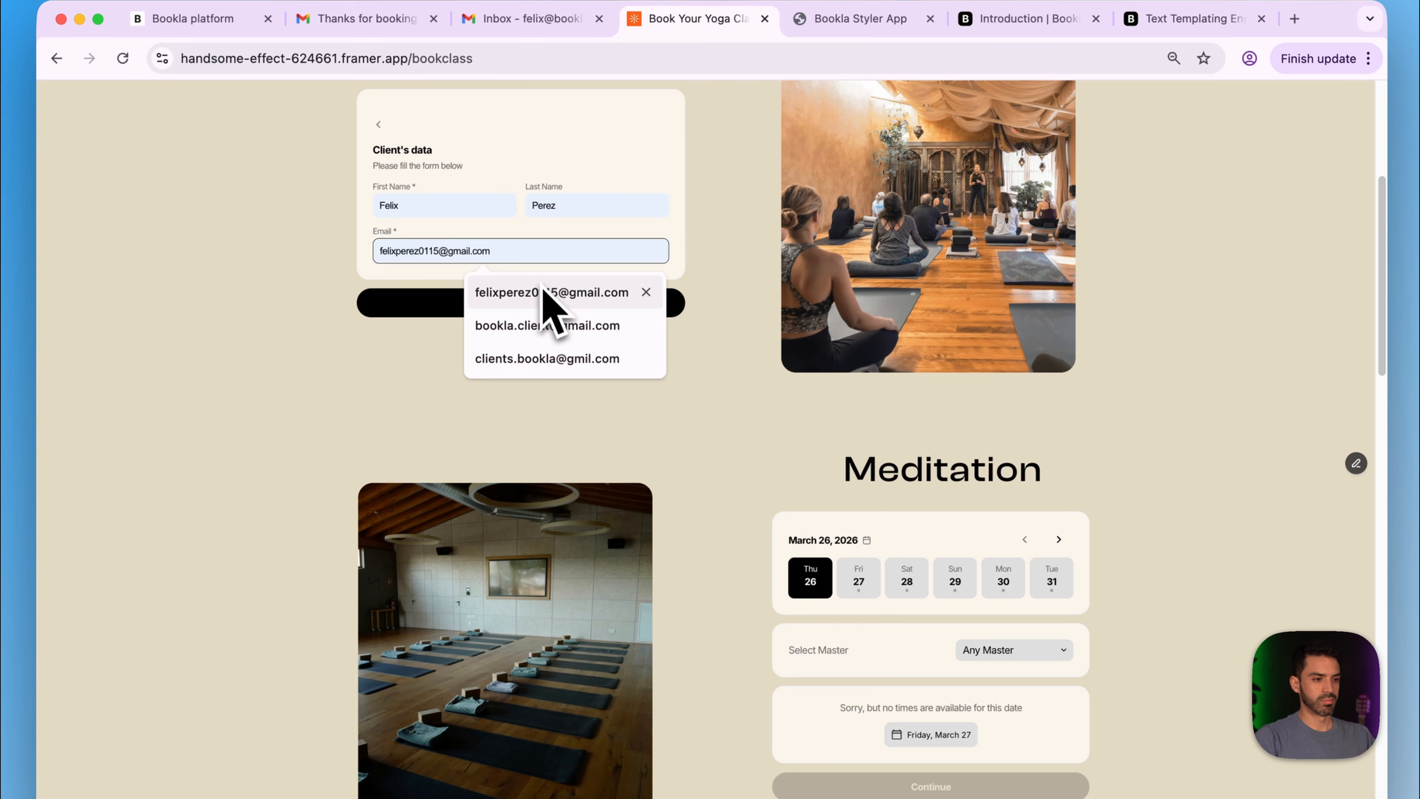
left_click(511, 327)
left_click(484, 305)
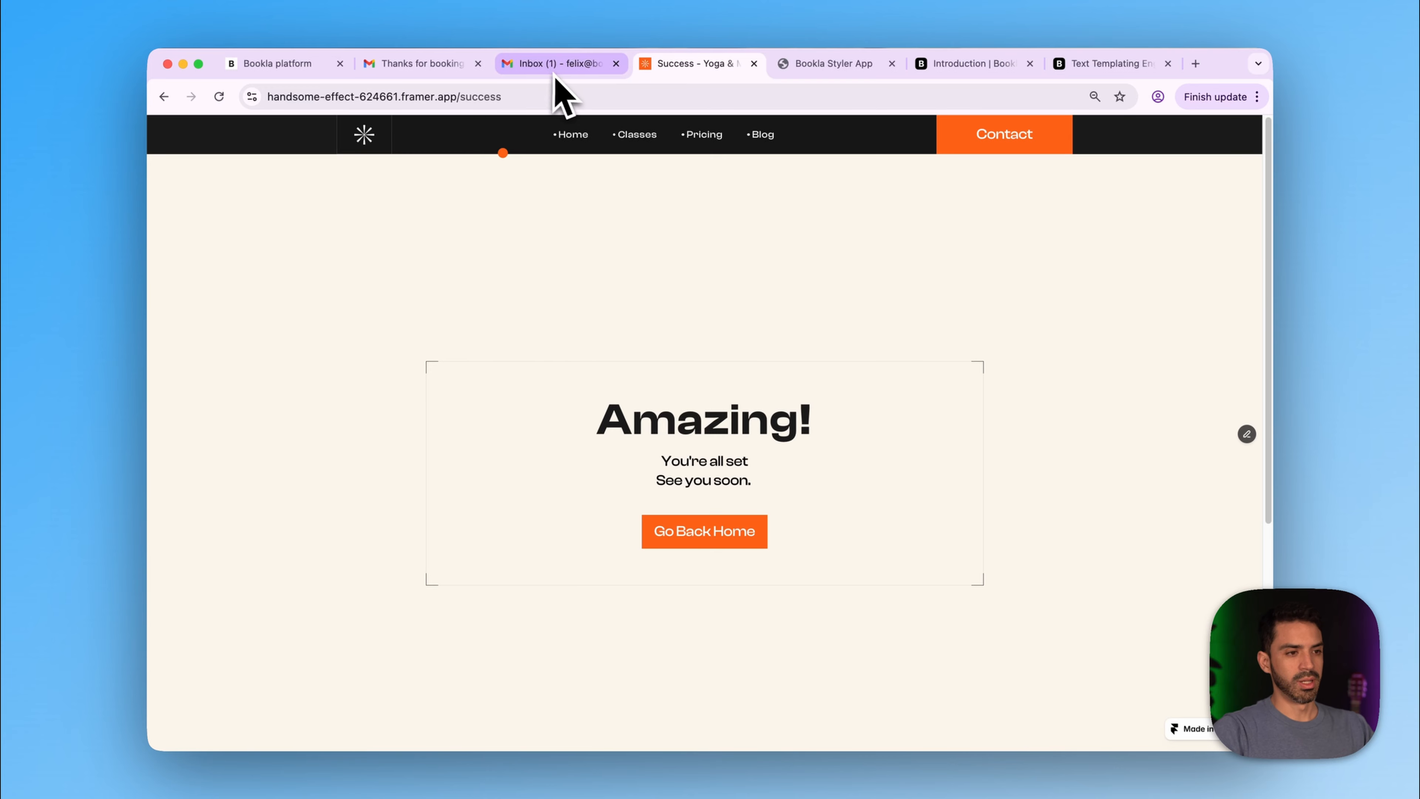
- Read the Bookla confirmation emails, including 'Thanks for booking with us', and check Bookla's client templates
left_click(545, 66)
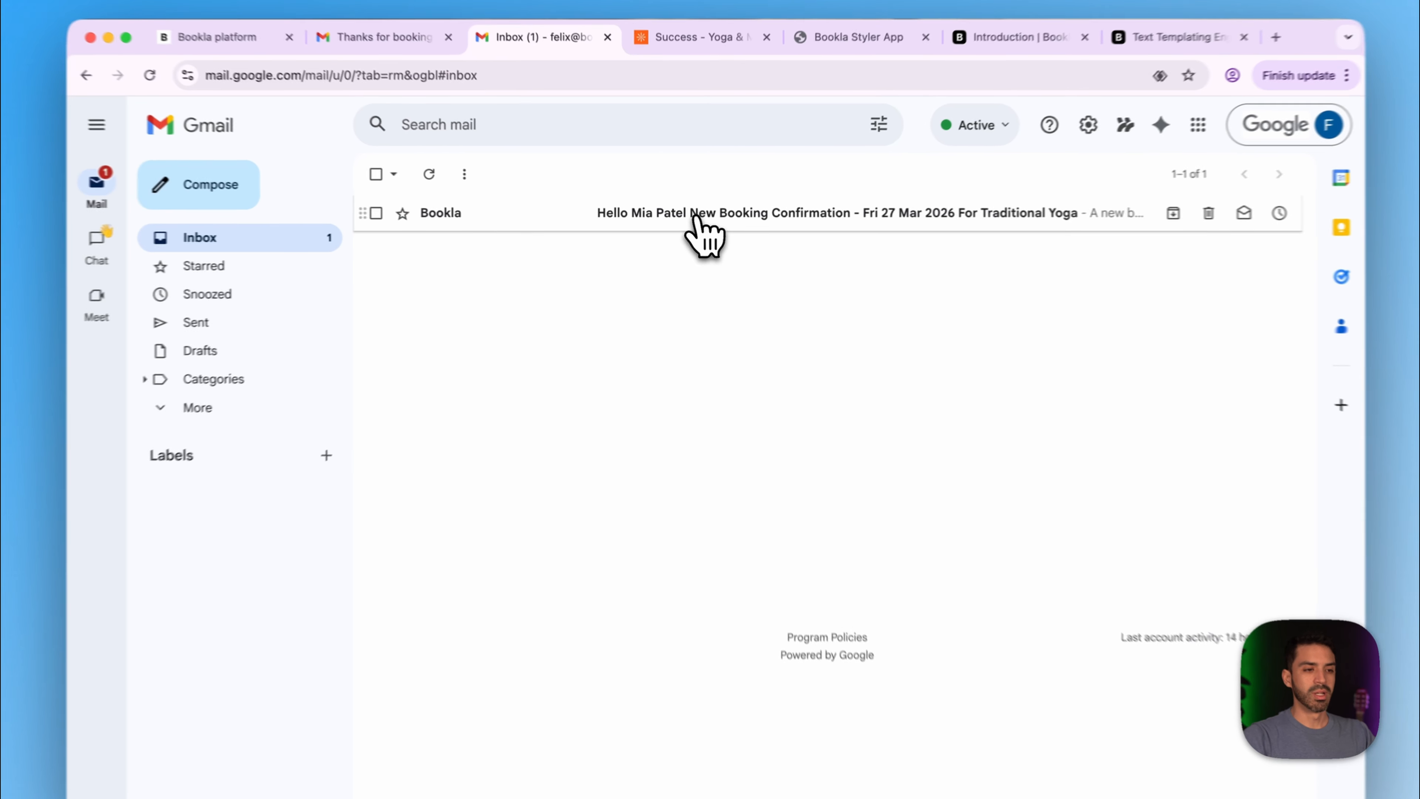
left_click(693, 220)
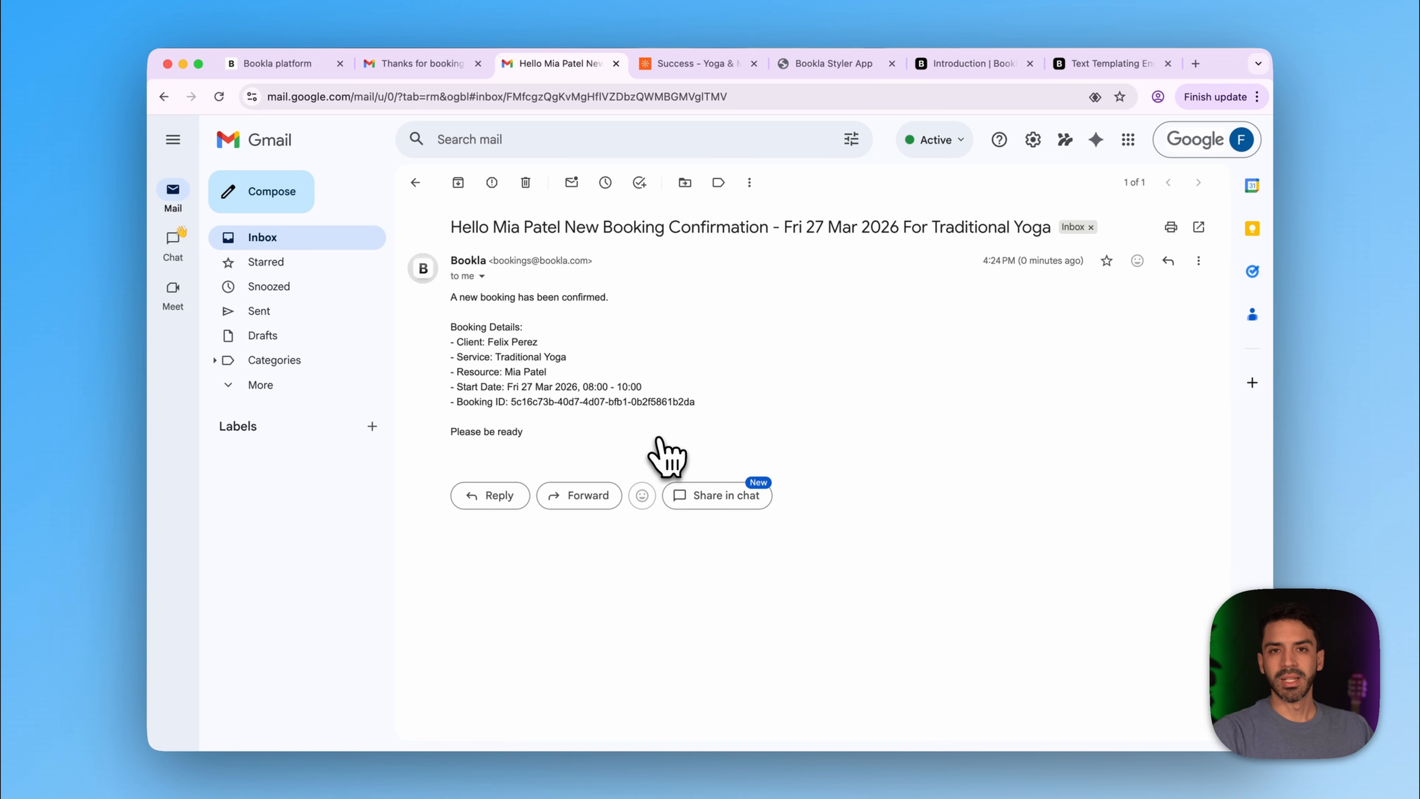
left_click(421, 66)
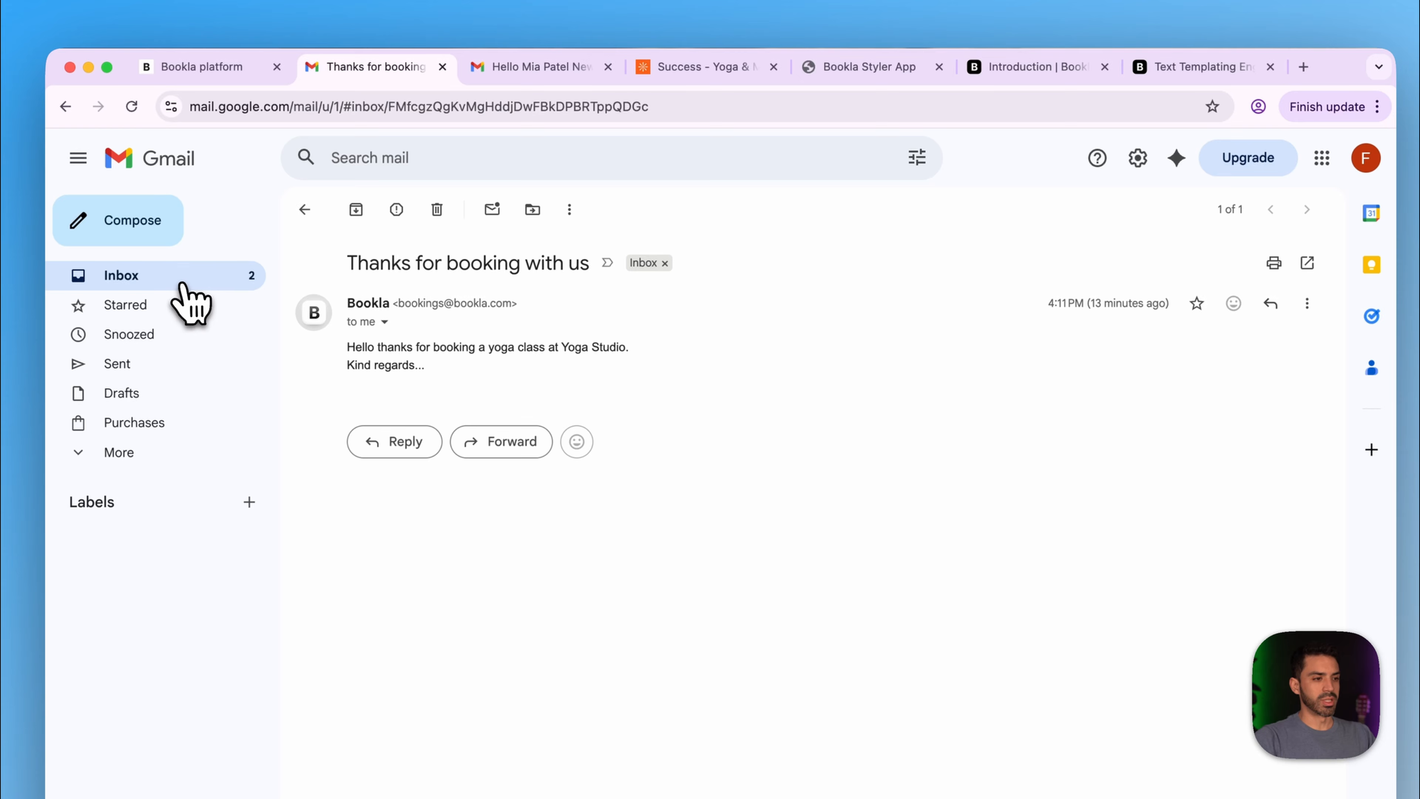
left_click(179, 277)
left_click(459, 263)
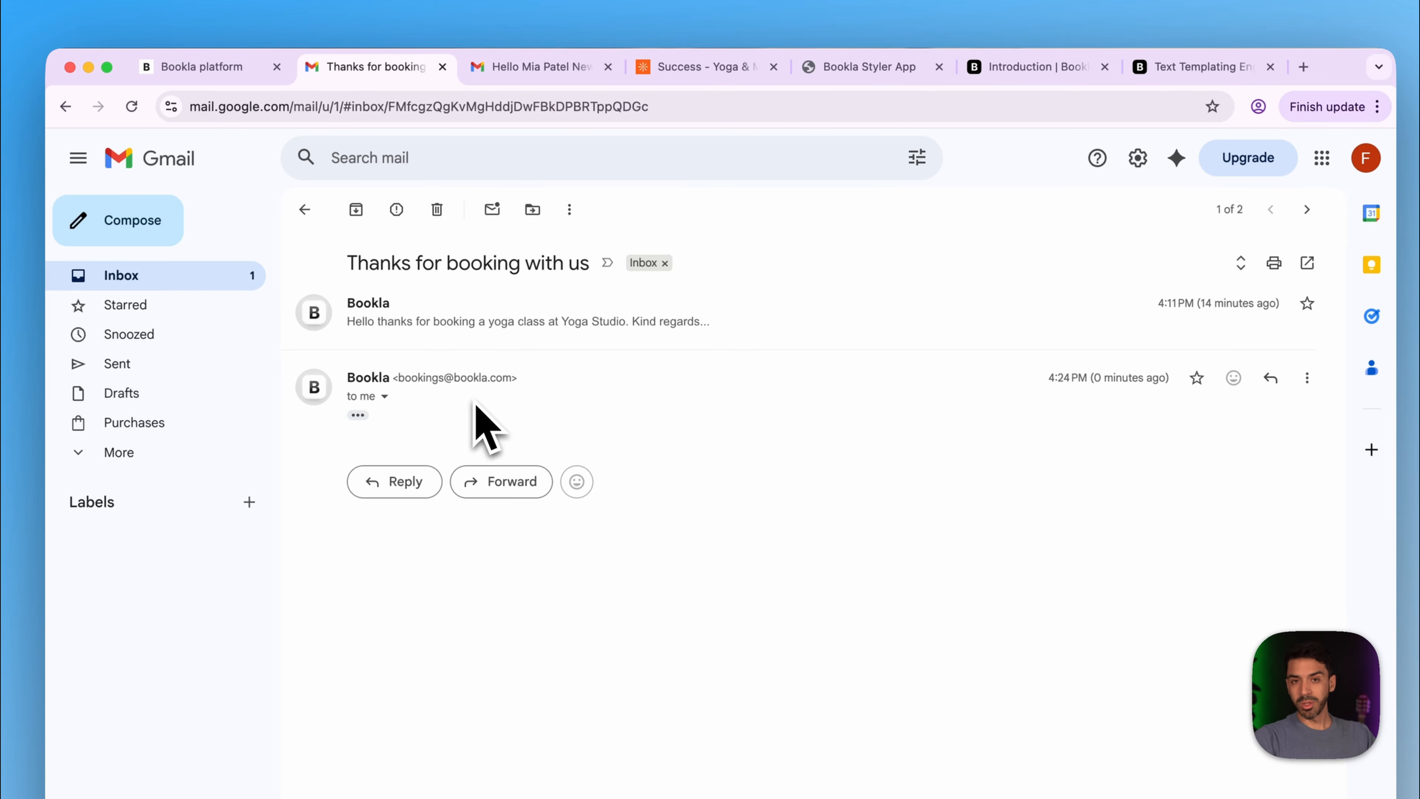
left_click(202, 70)
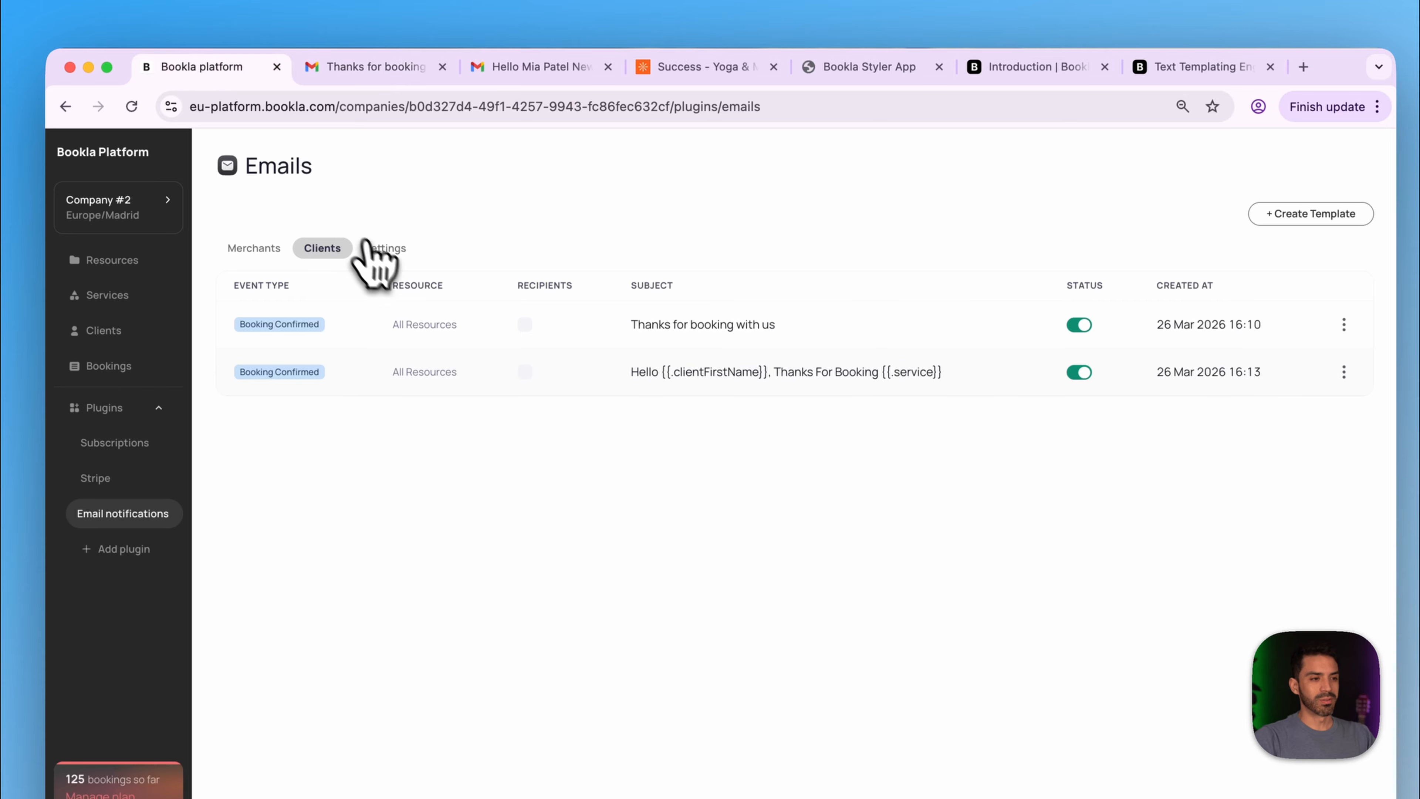
left_click(362, 251)
left_click(321, 248)
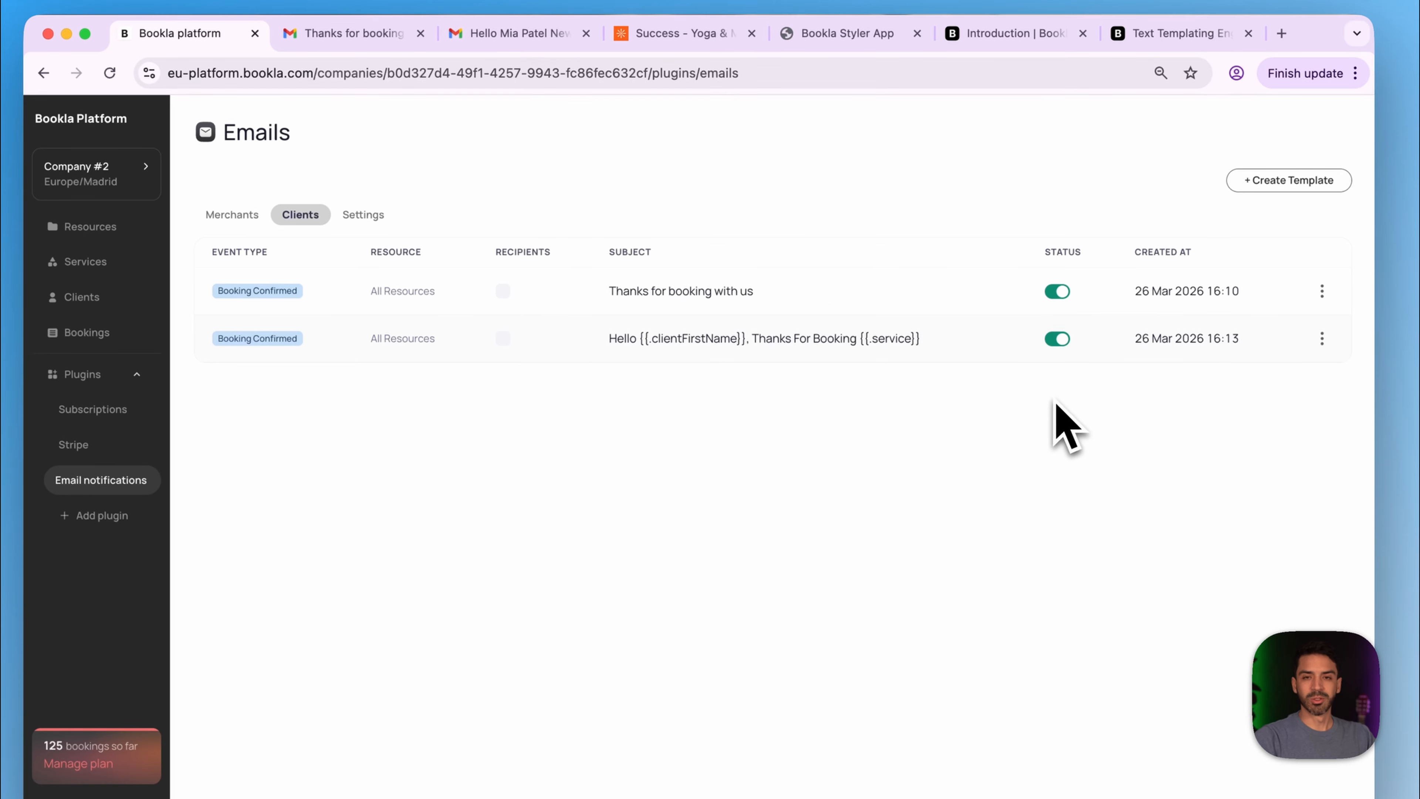
- Expand the latest message's trimmed content and open the personalised Traditional Yoga confirmation email
left_click(326, 40)
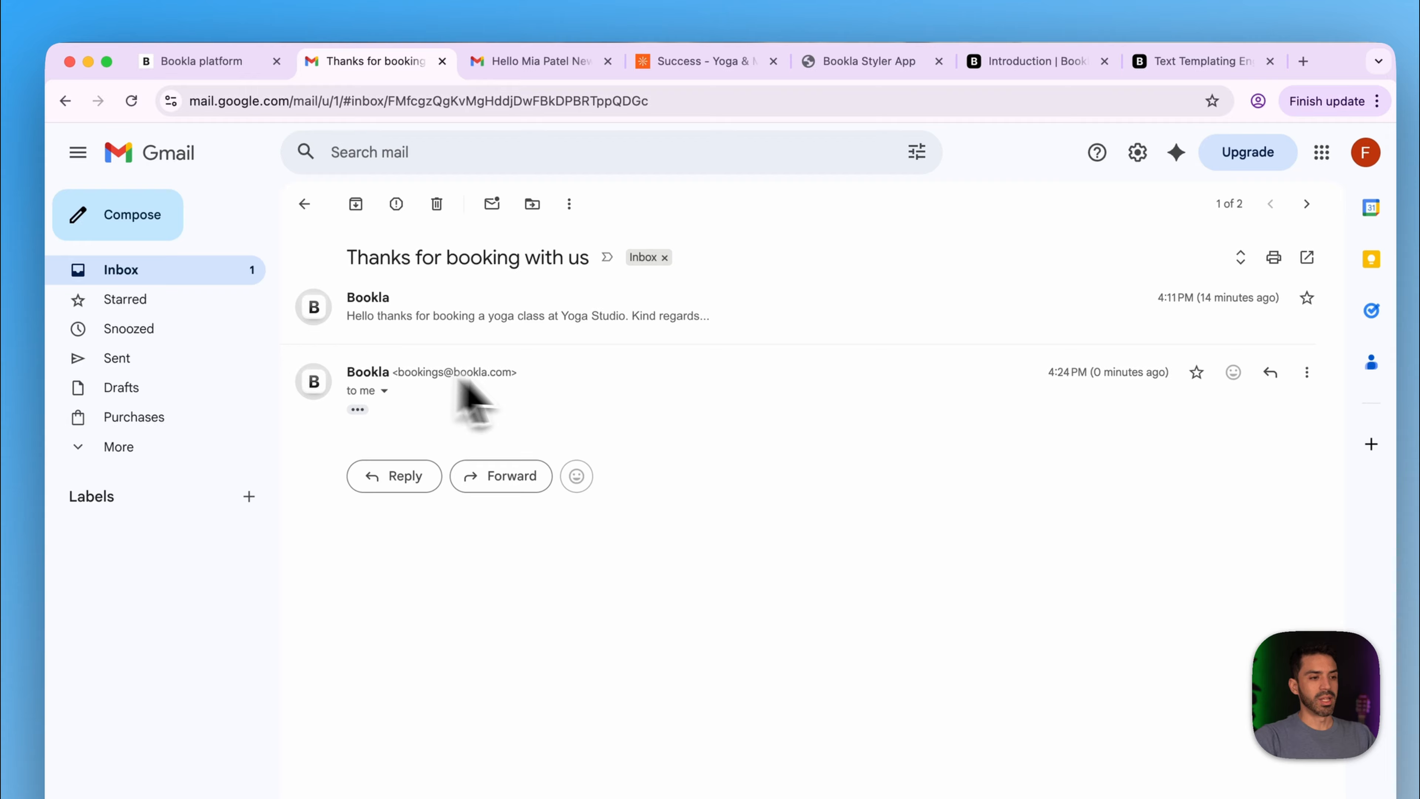
left_click(354, 408)
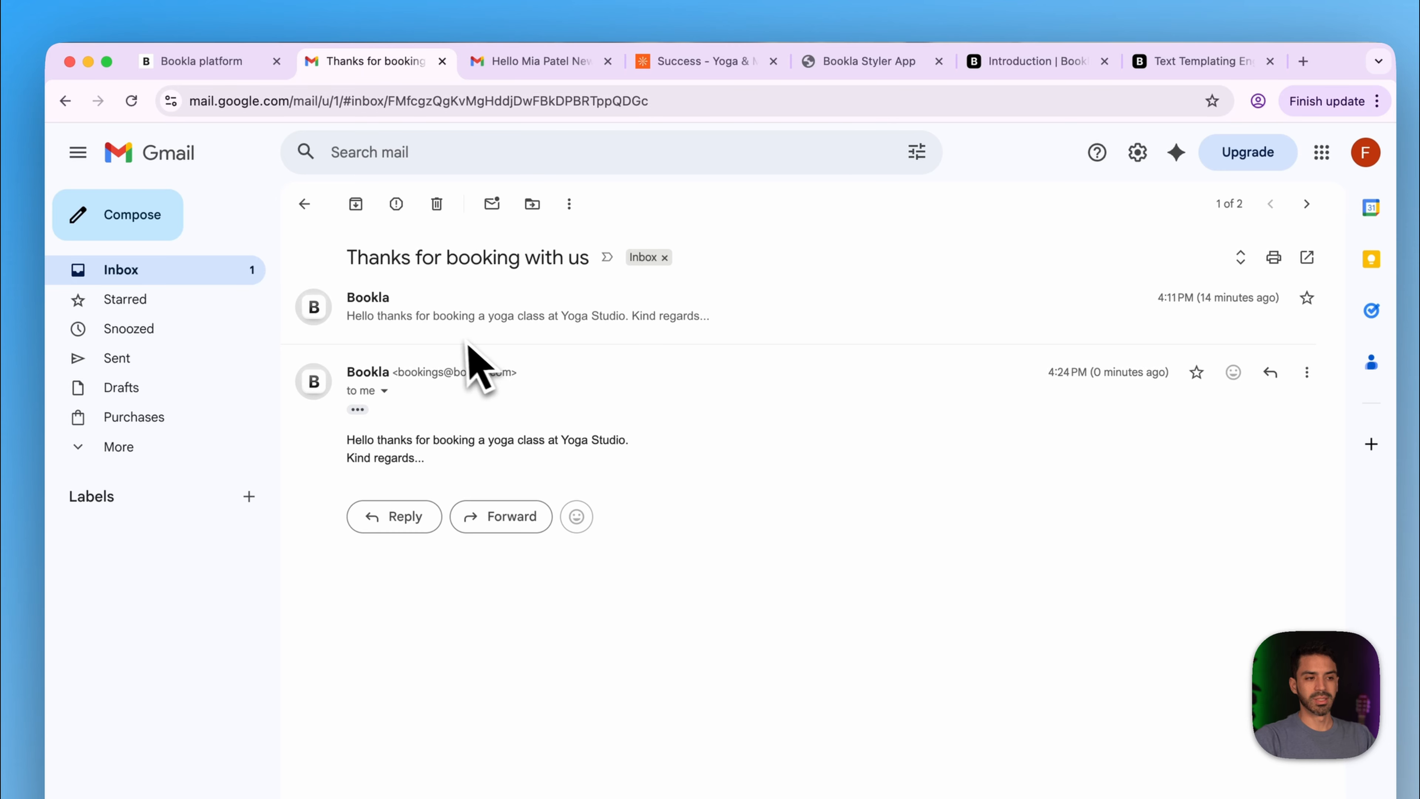
left_click(187, 272)
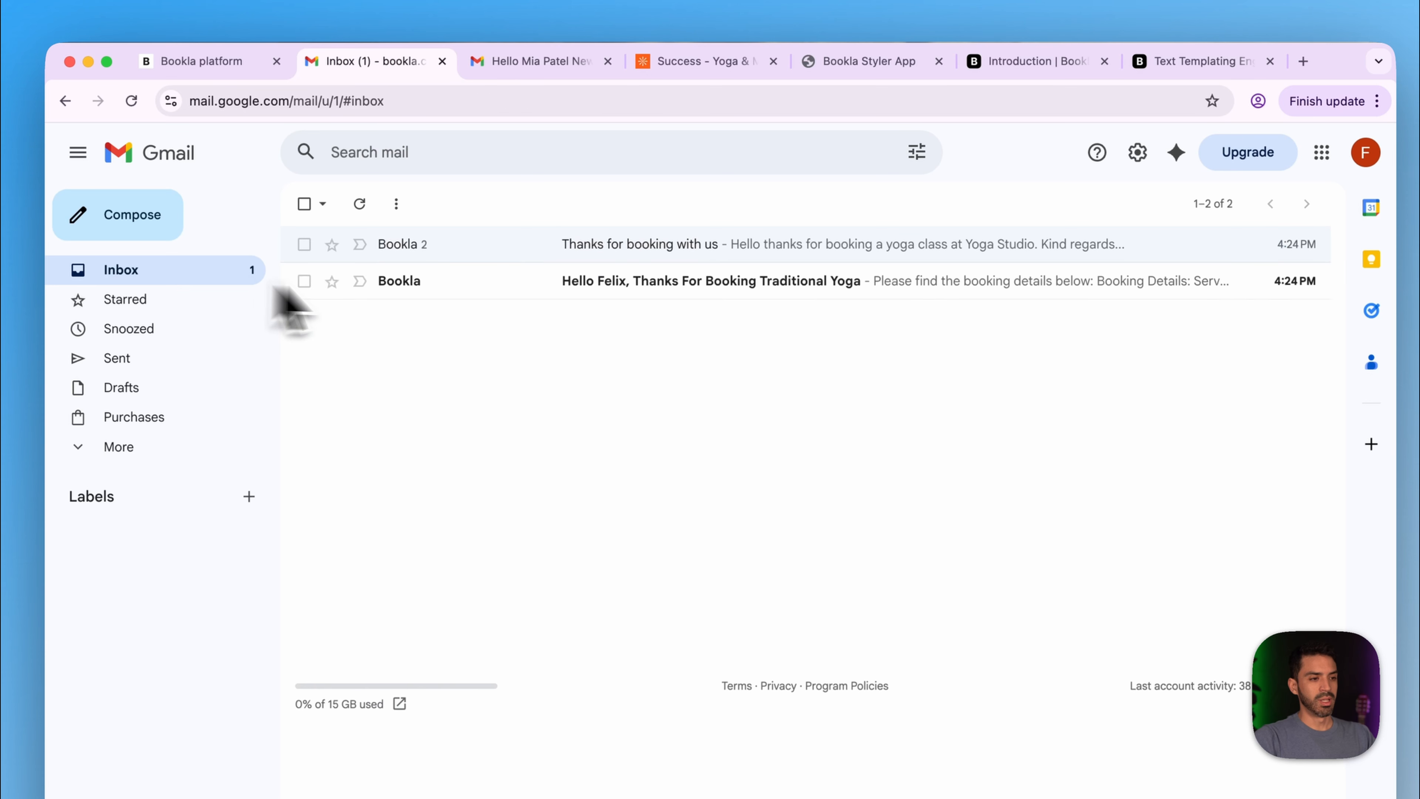
left_click(423, 291)
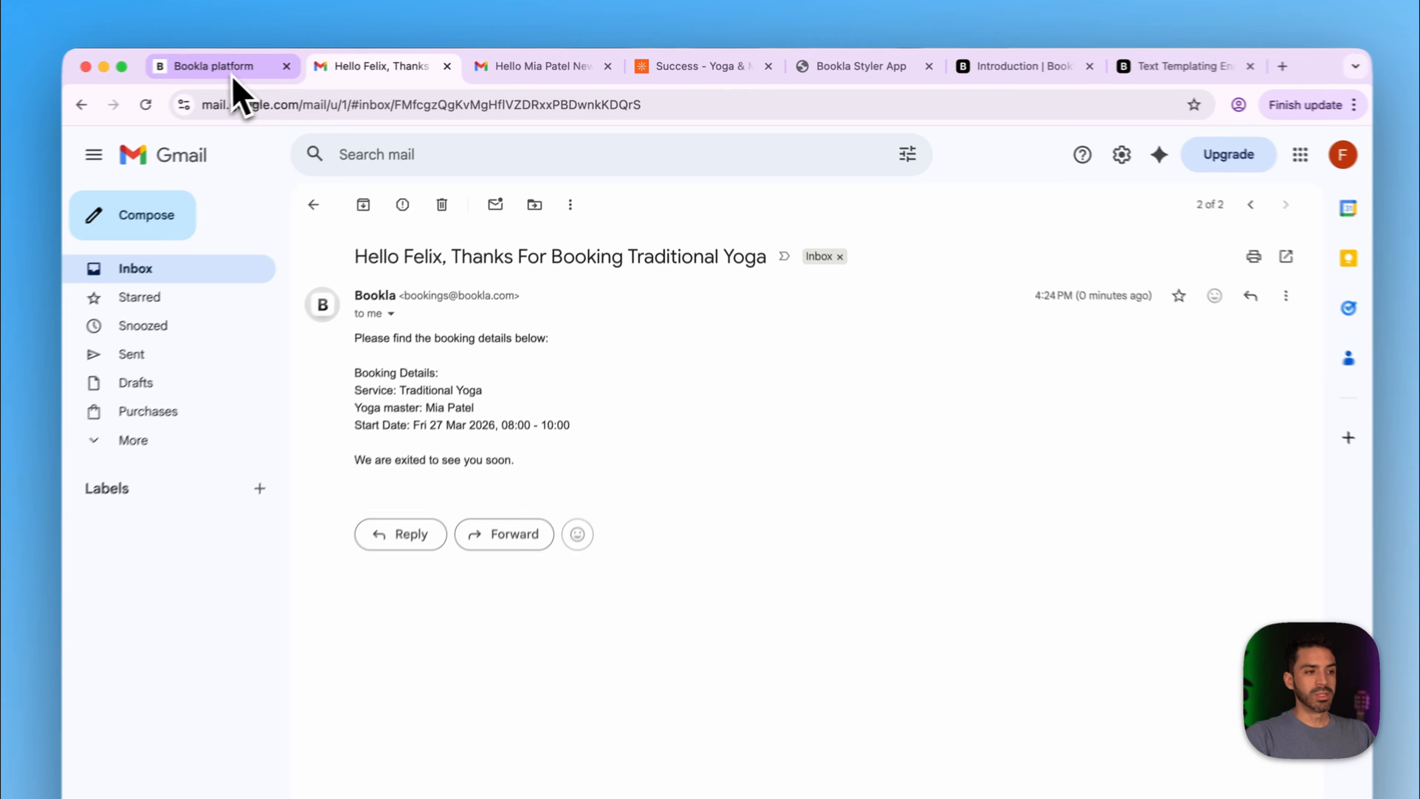
left_click(274, 63)
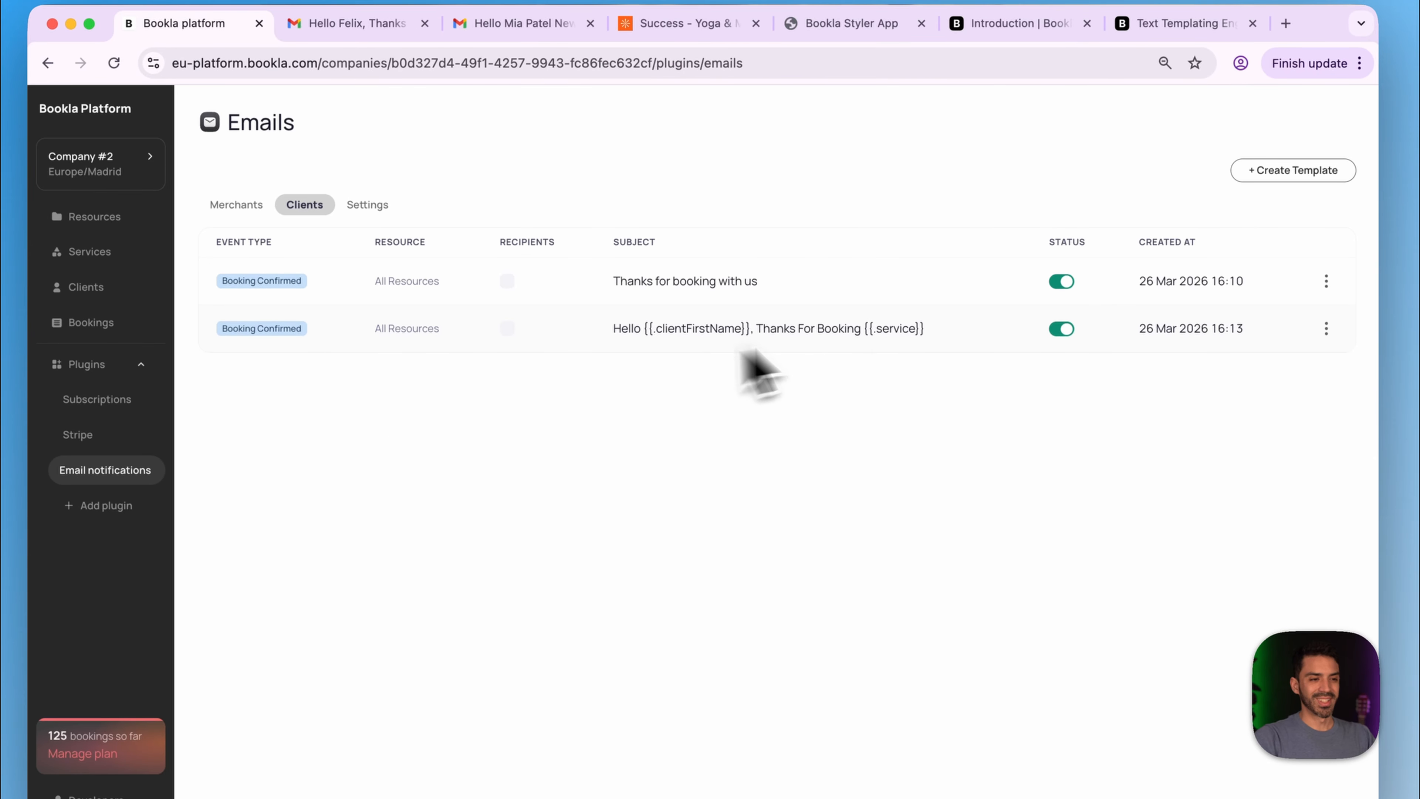
- Deactivate the old 'Thanks for booking with us' client template and delete it
left_click(1068, 286)
left_click(1068, 288)
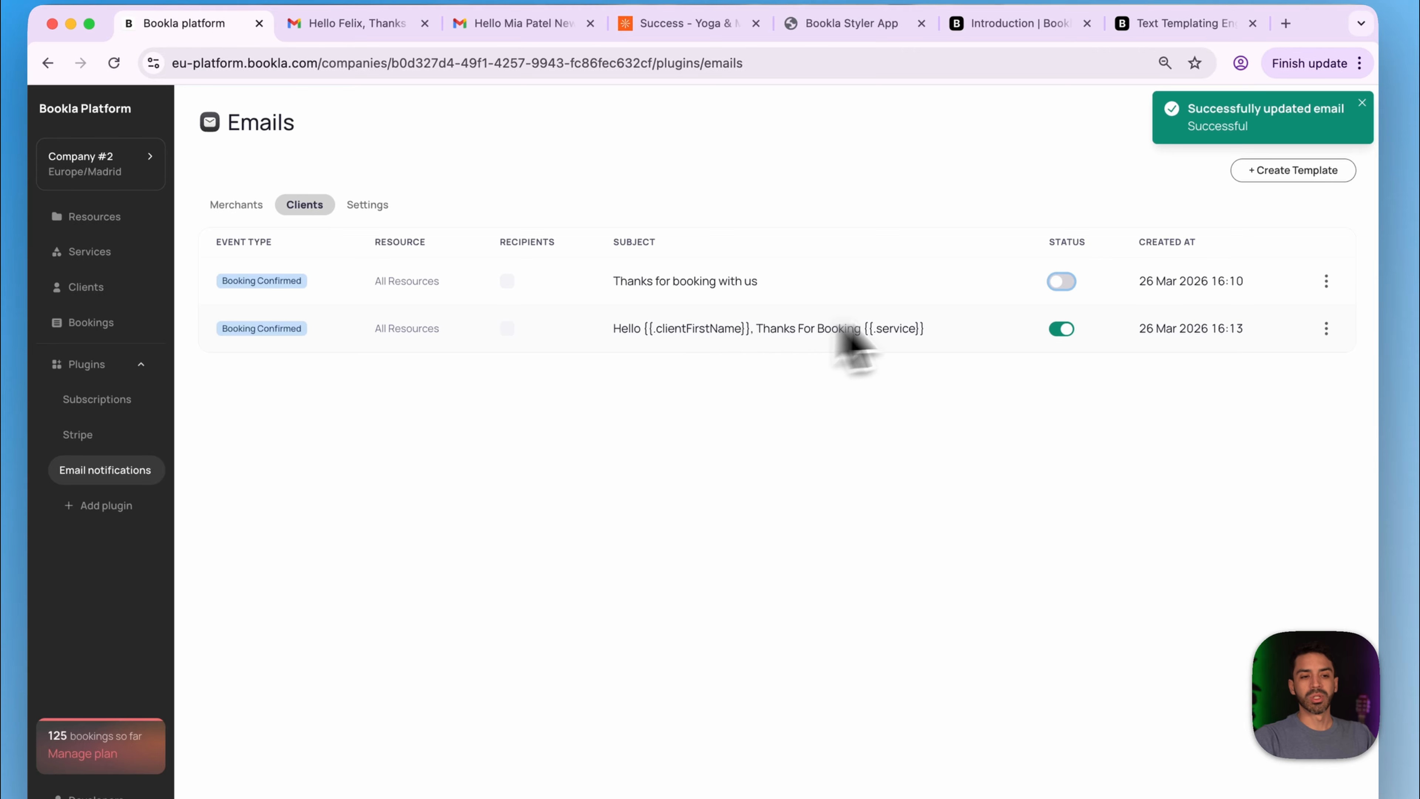
left_click(1321, 309)
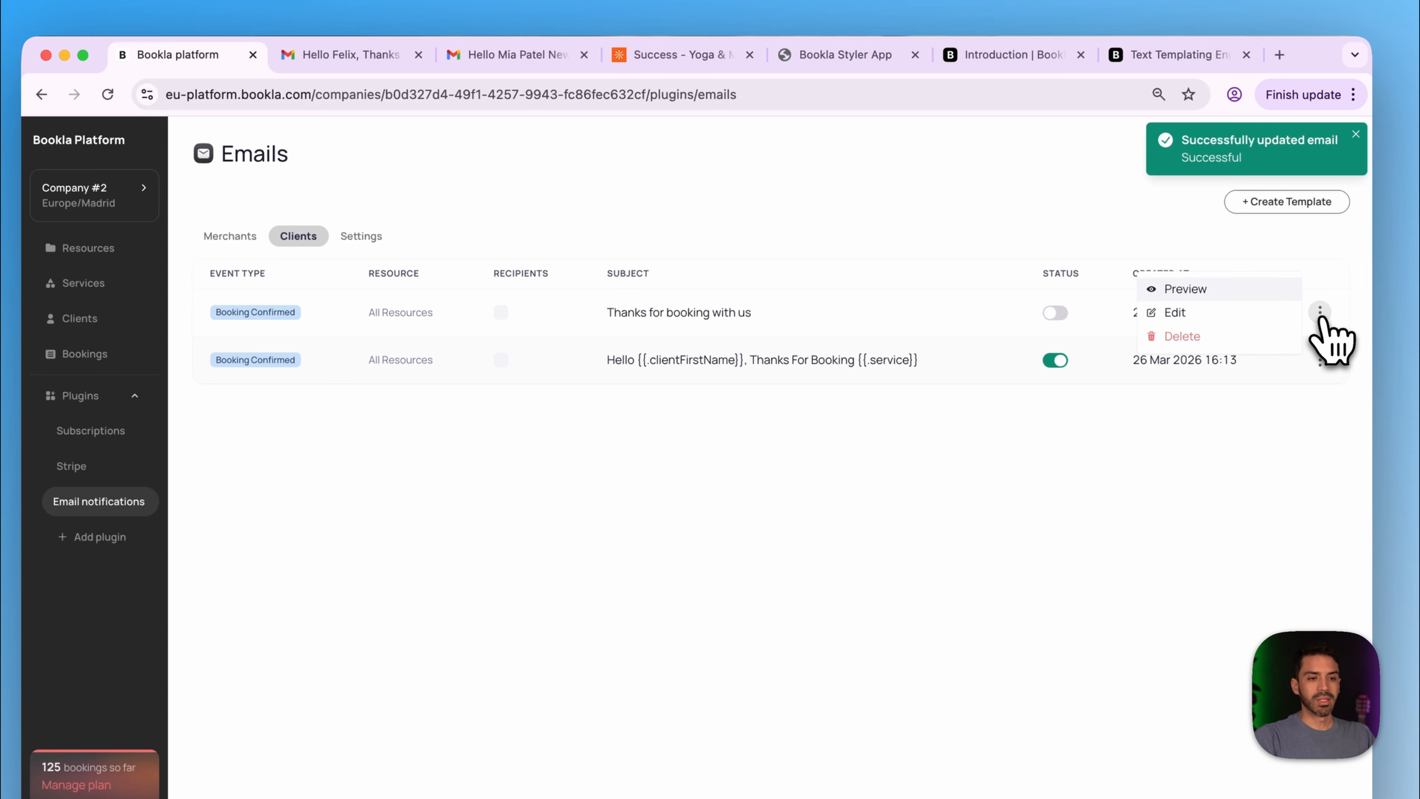
left_click(1239, 335)
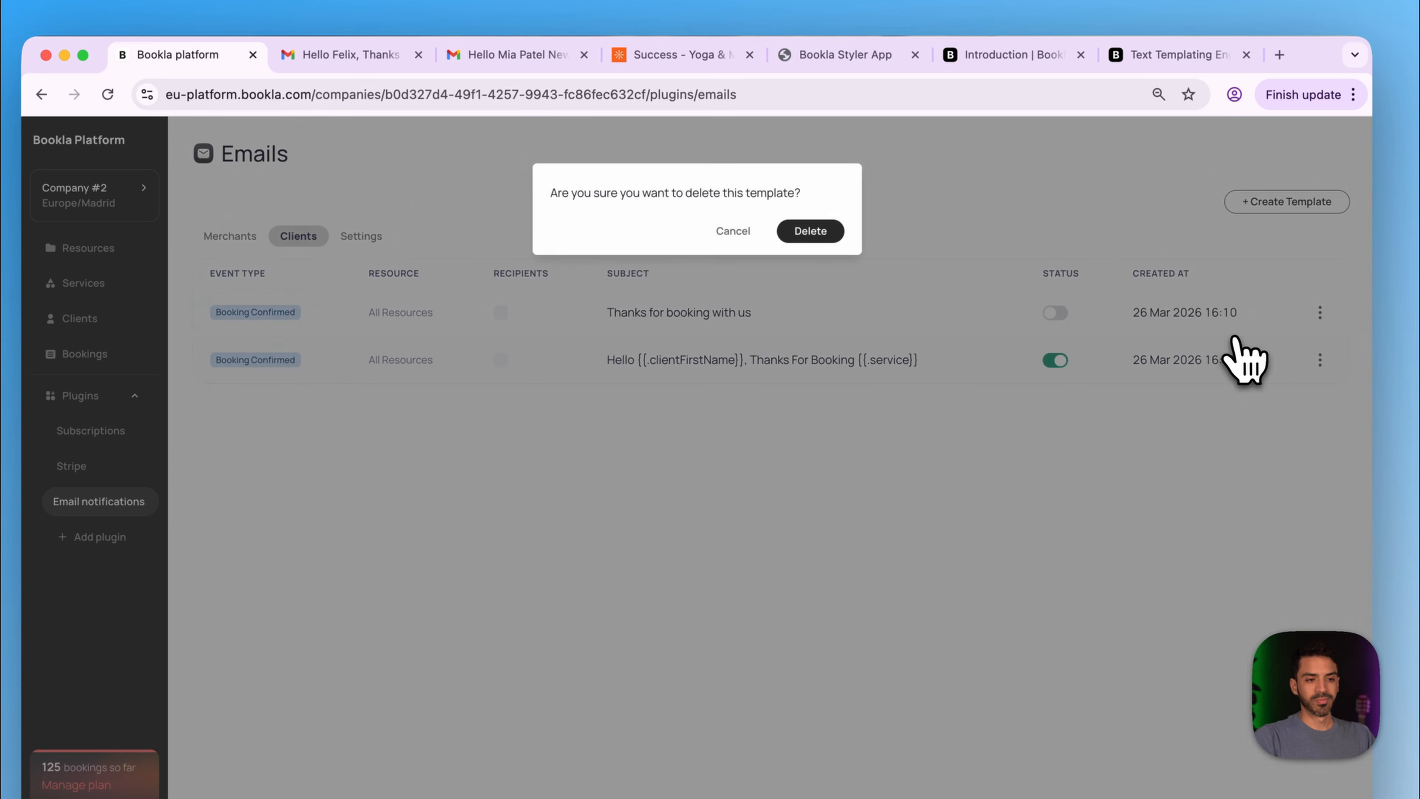
left_click(832, 240)
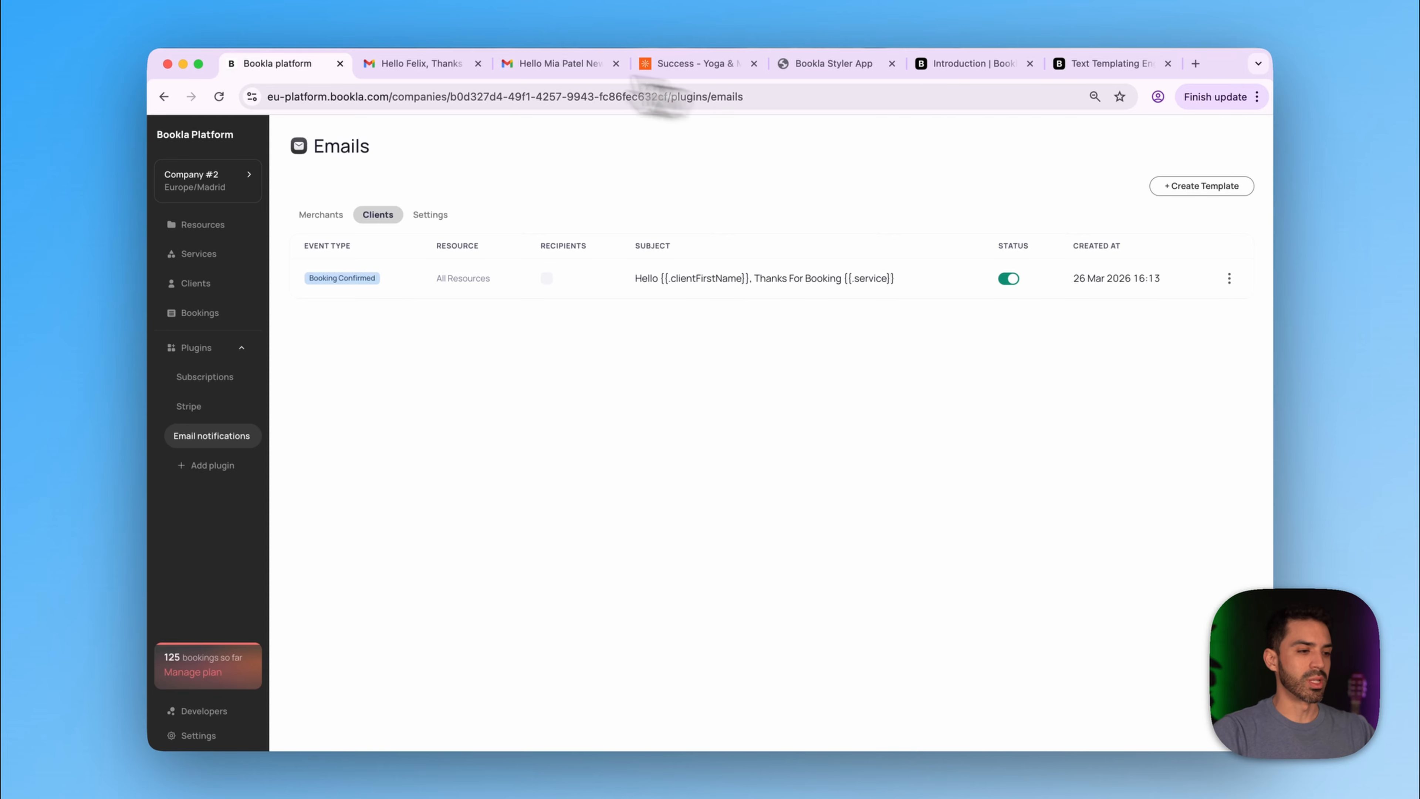
- Add the Booking Rules plugin from the plugin list and open its page
left_click(211, 468)
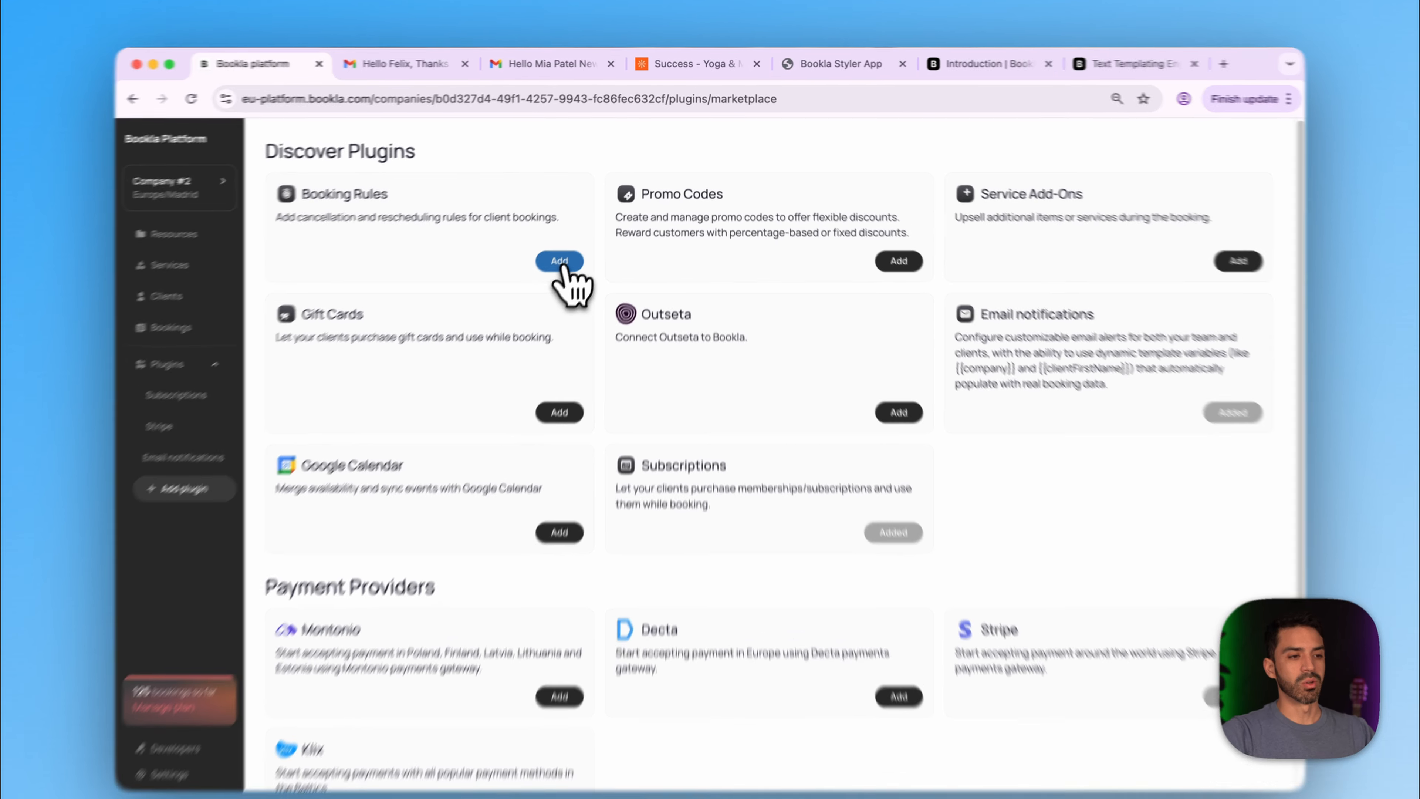
left_click(567, 250)
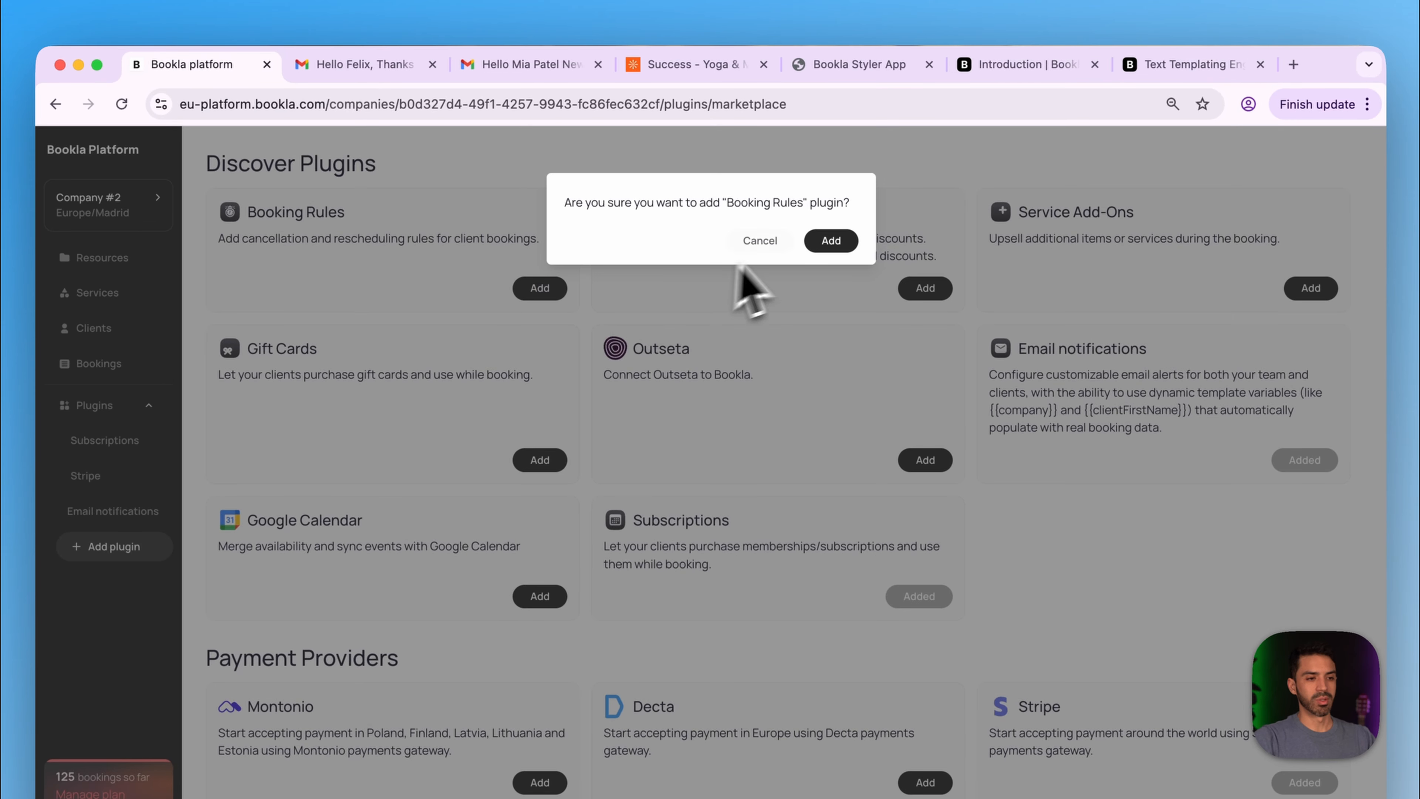
left_click(832, 242)
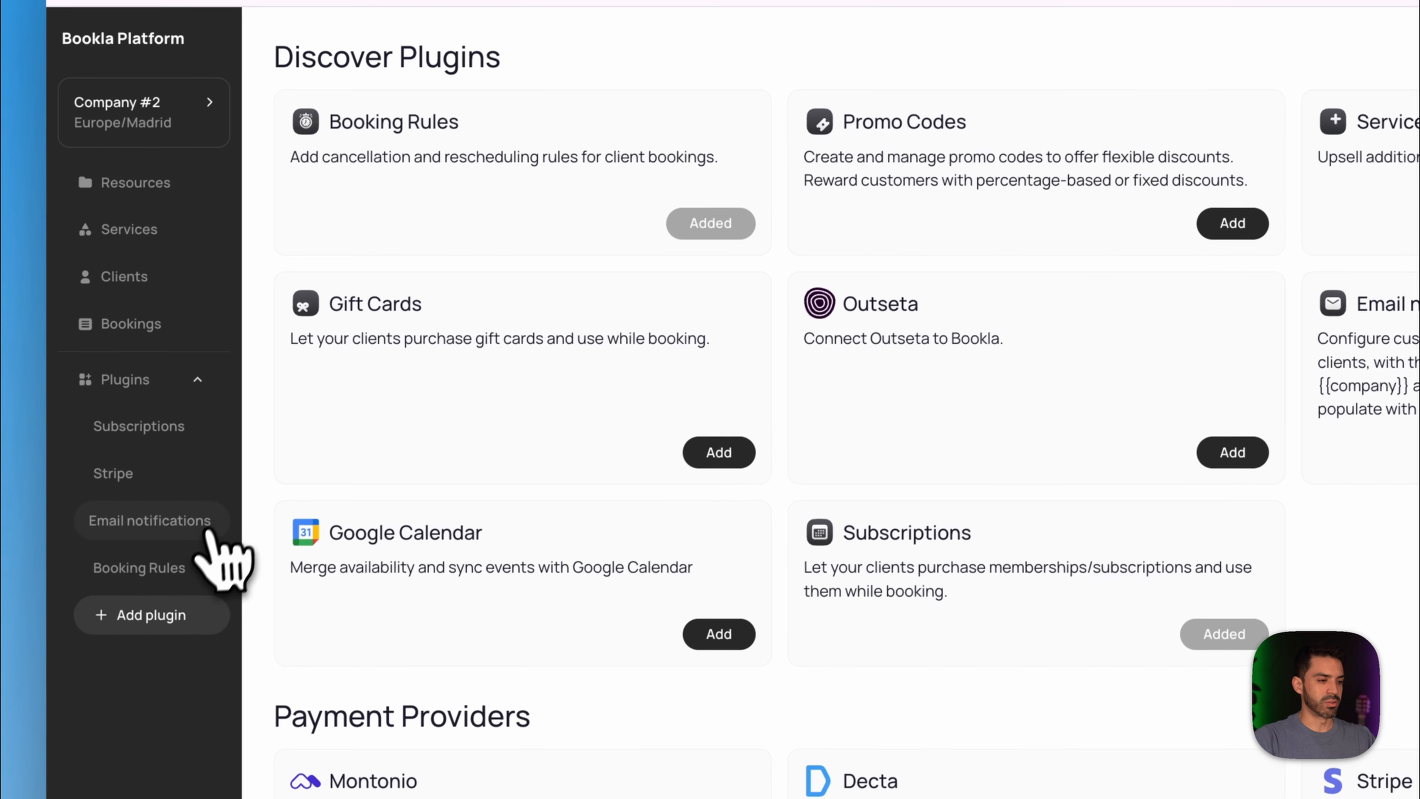
left_click(181, 566)
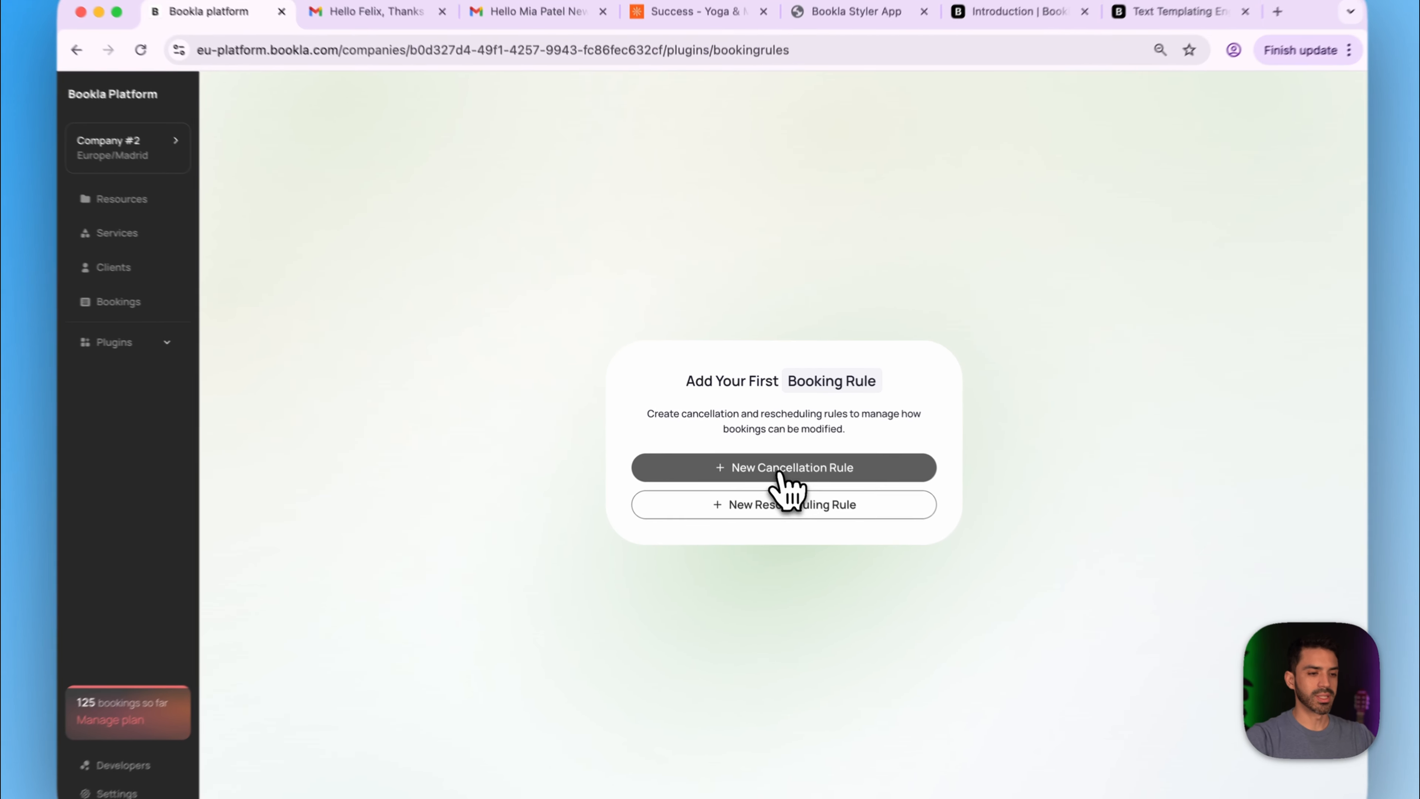
- Start a cancellation rule named 'Cancellation Policy' covering all services
left_click(774, 458)
left_click(602, 294)
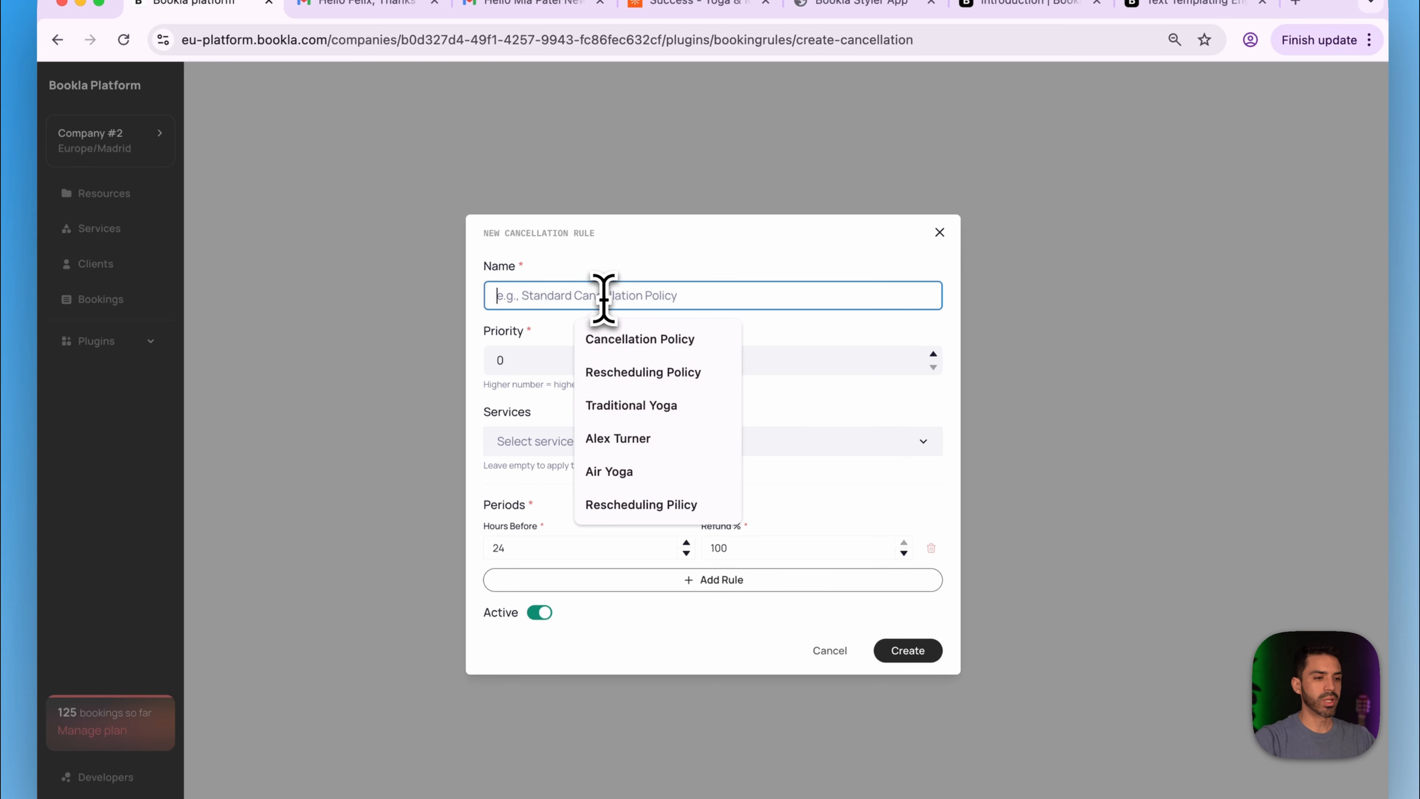
left_click(624, 339)
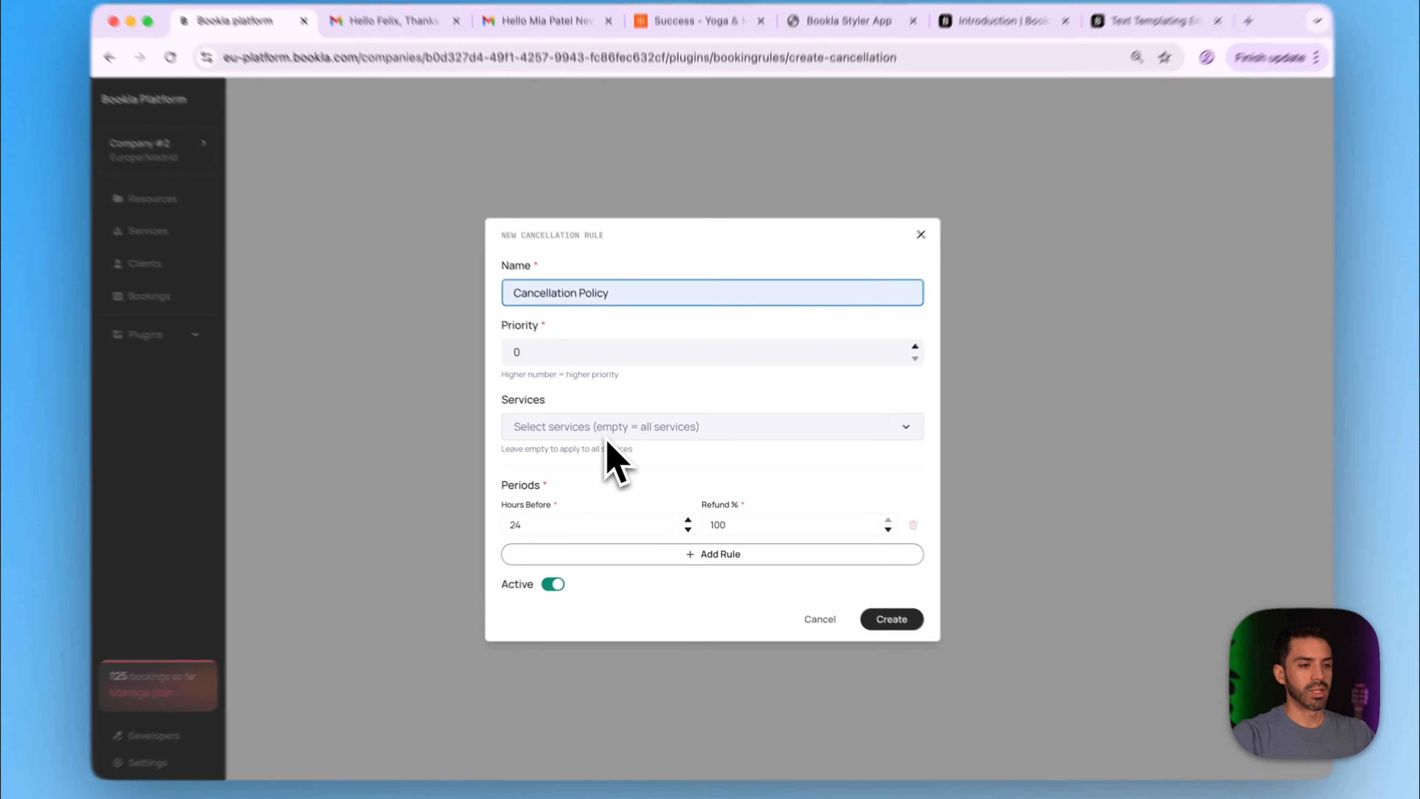
left_click(604, 439)
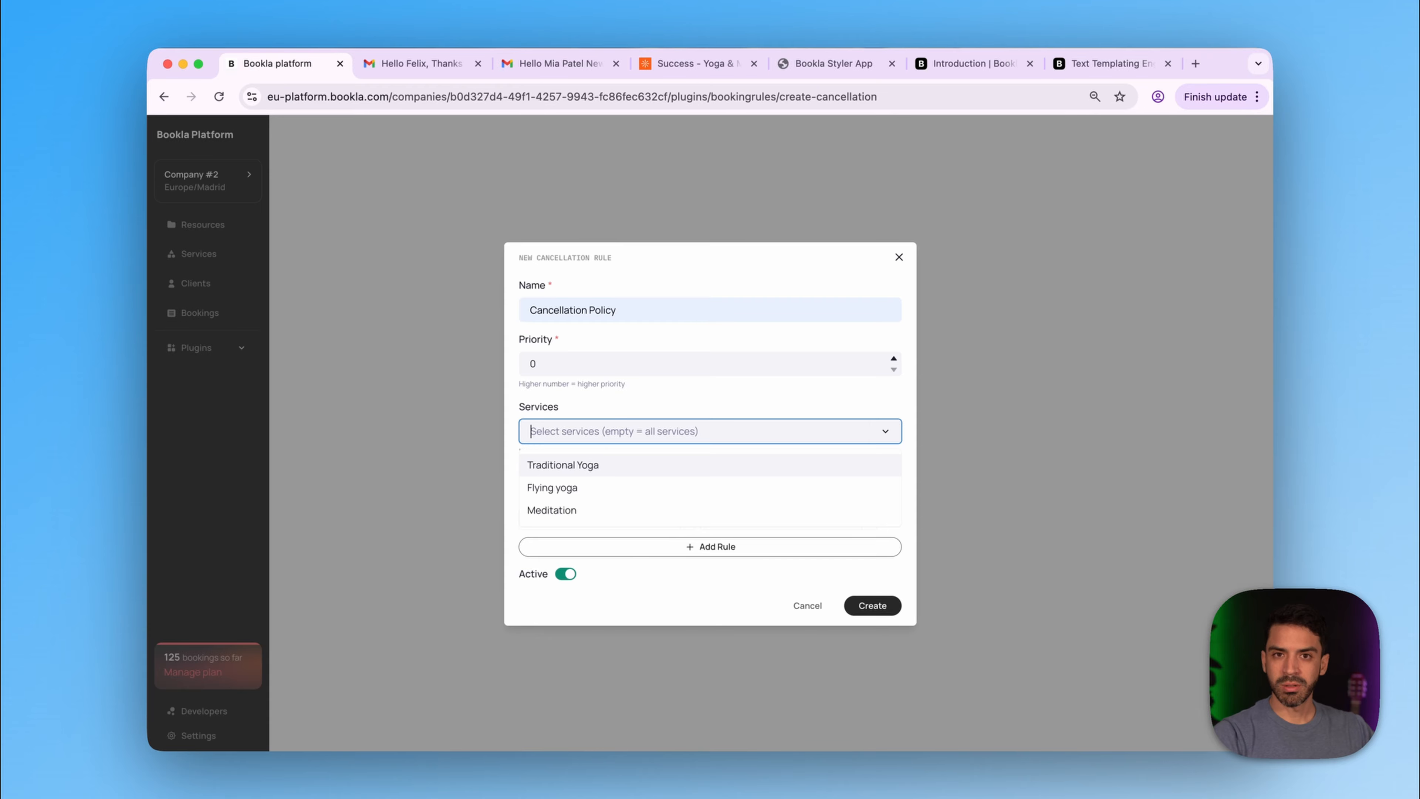
left_click(622, 437)
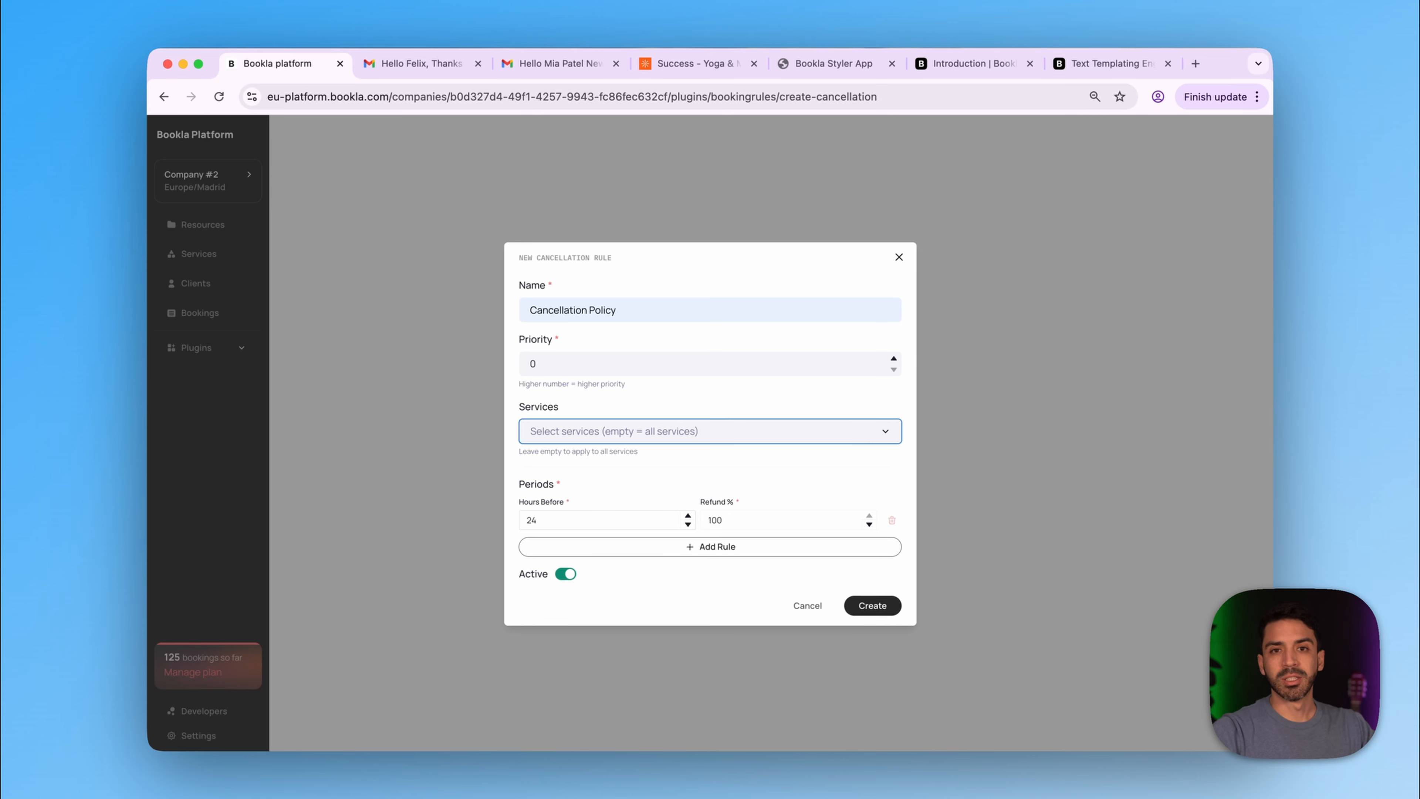
- Set refund periods of 85% at 12 hours and 50% at 6 hours, then create the rule
left_click(731, 520)
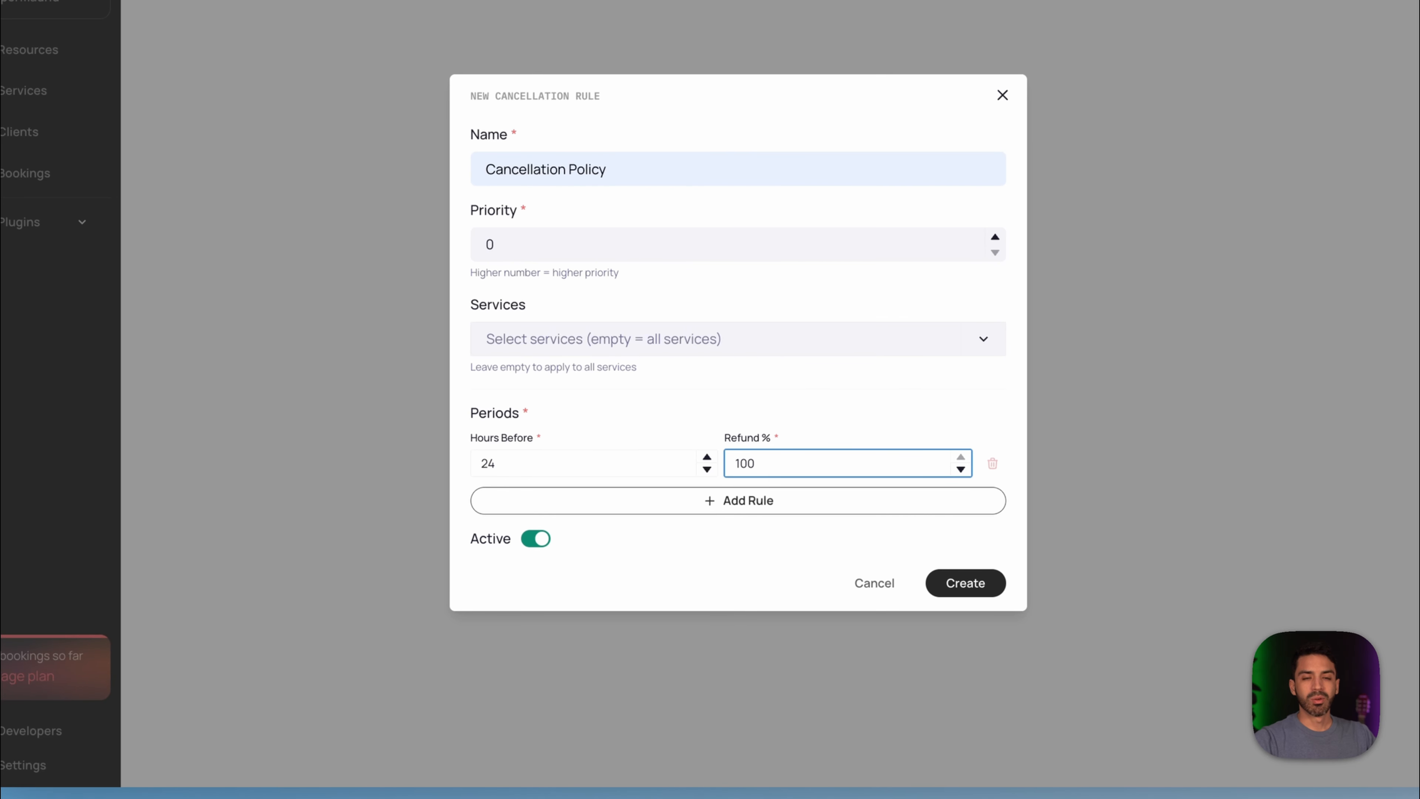
left_click(496, 463)
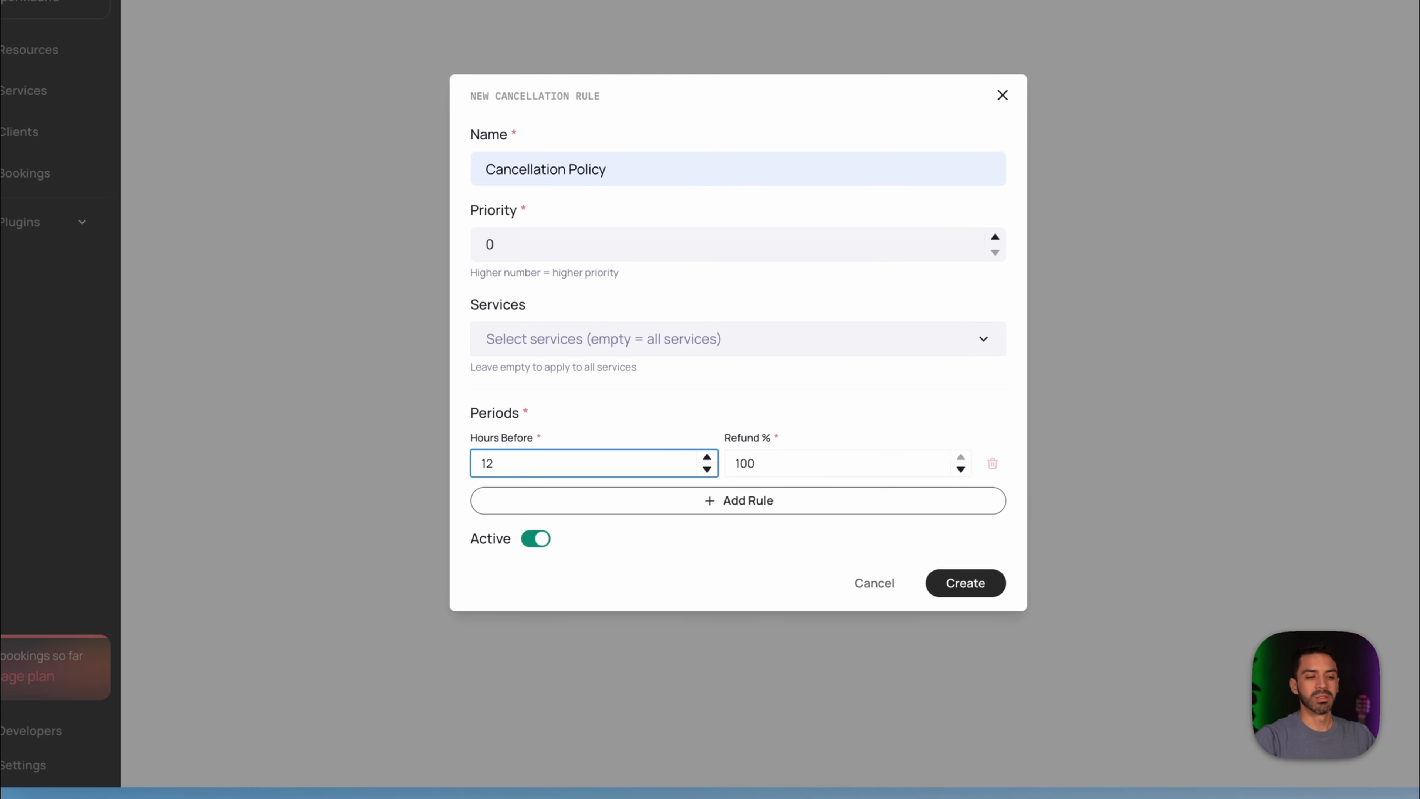
left_click(779, 469)
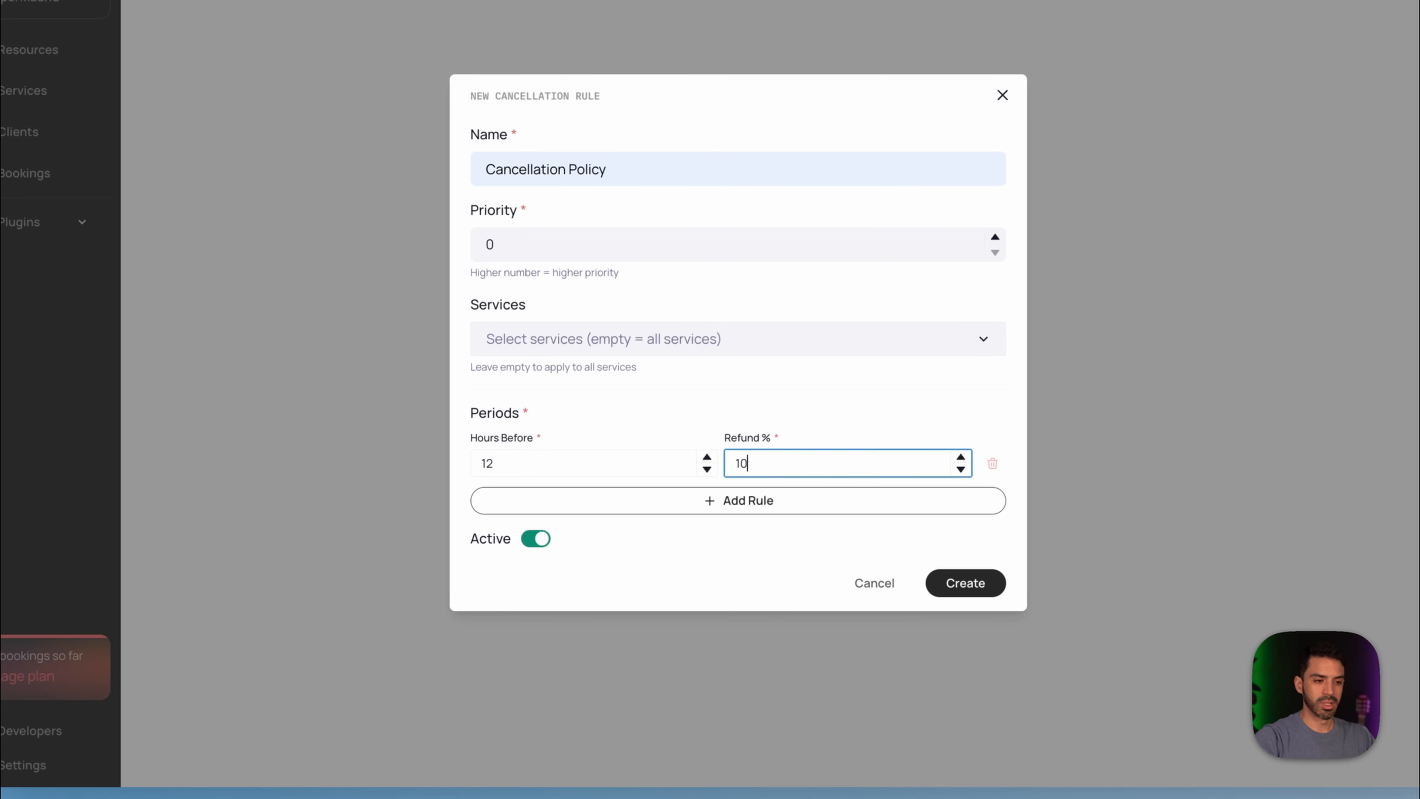
type("85")
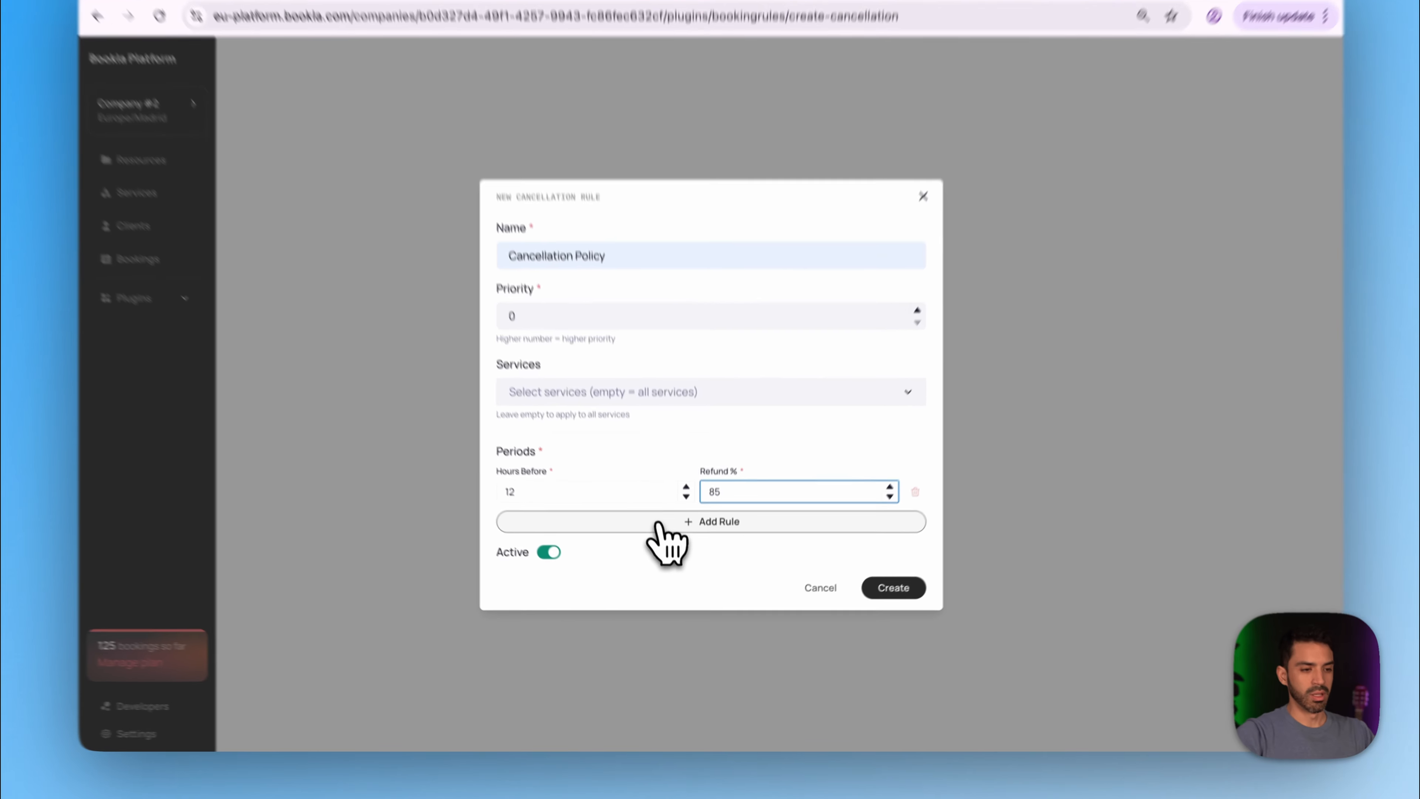
left_click(666, 547)
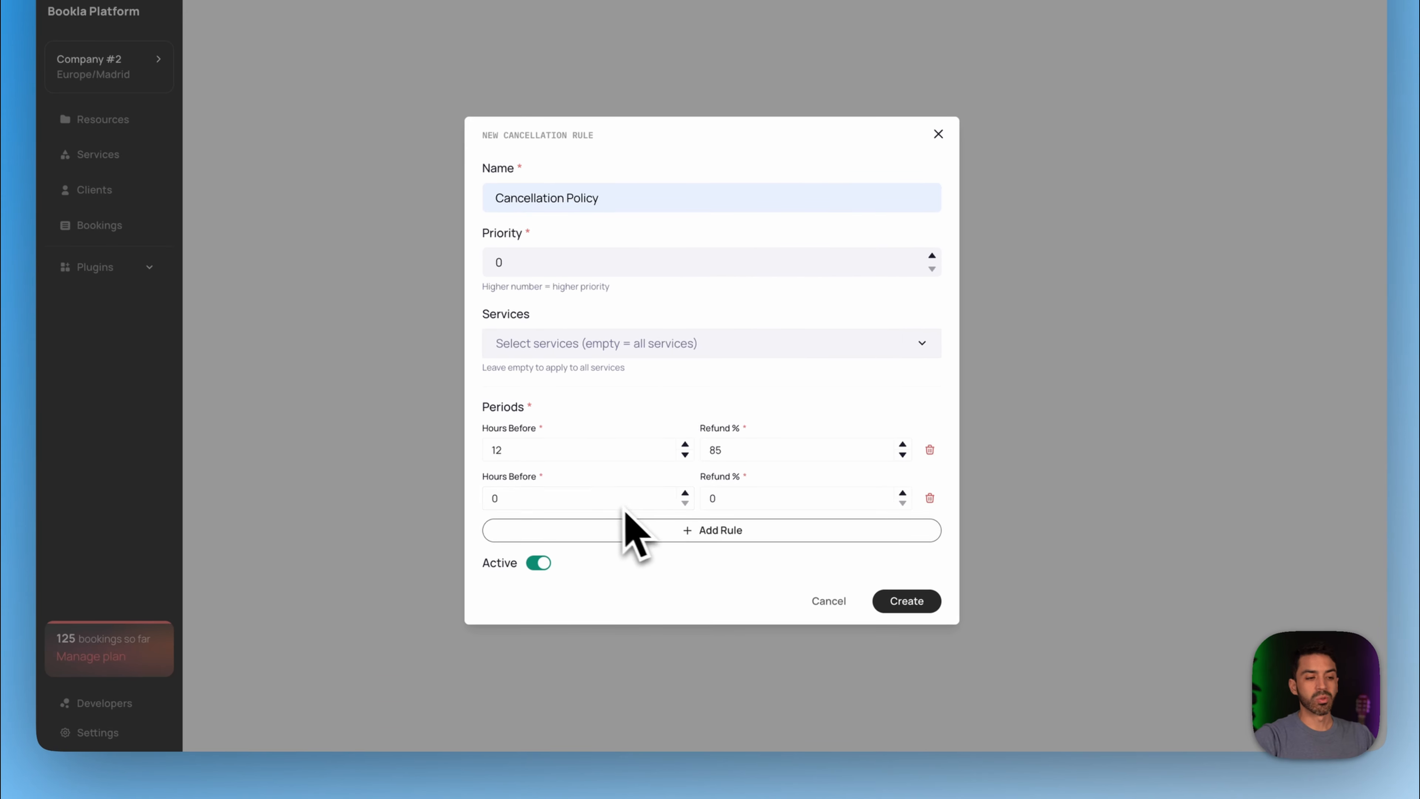
left_click(612, 501)
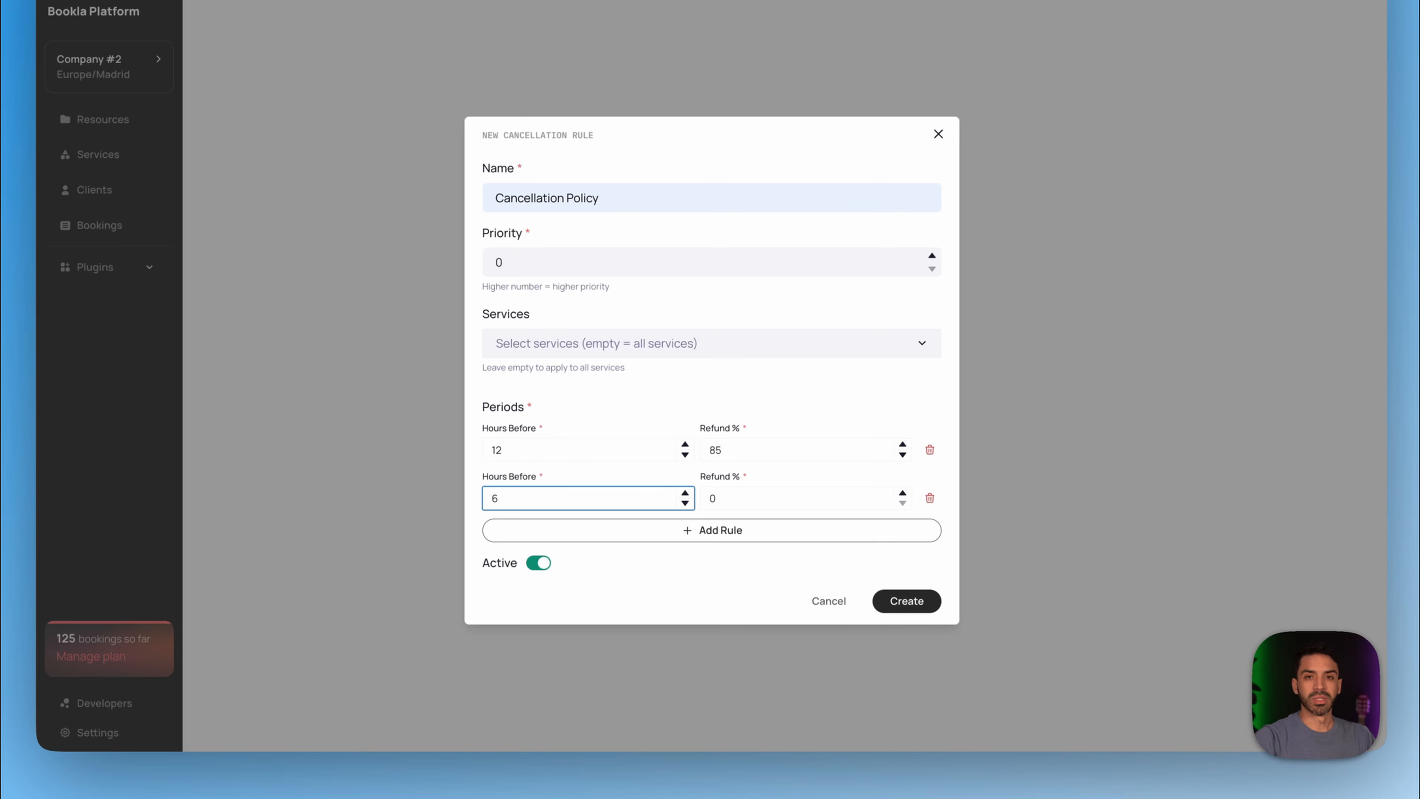
type("6")
left_click(761, 501)
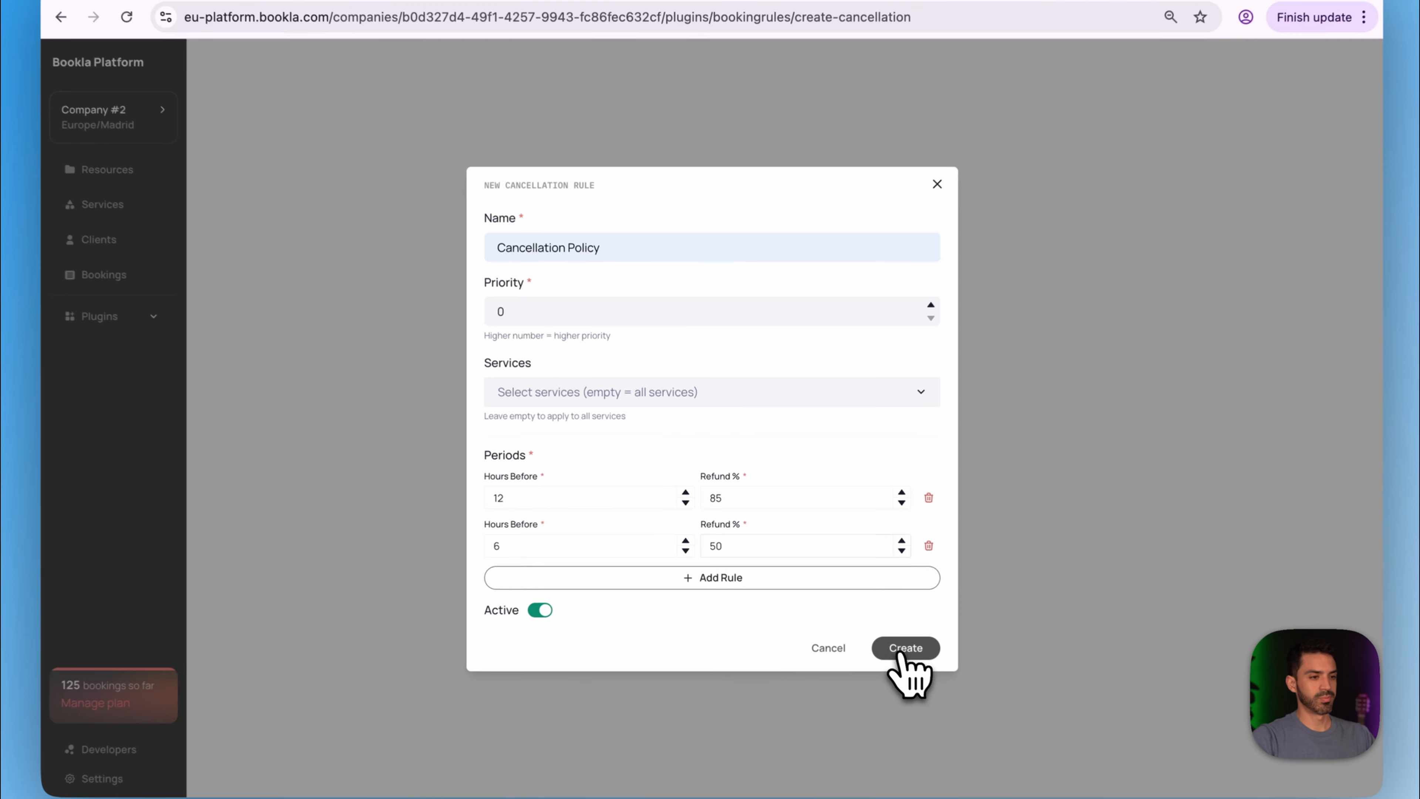
left_click(871, 627)
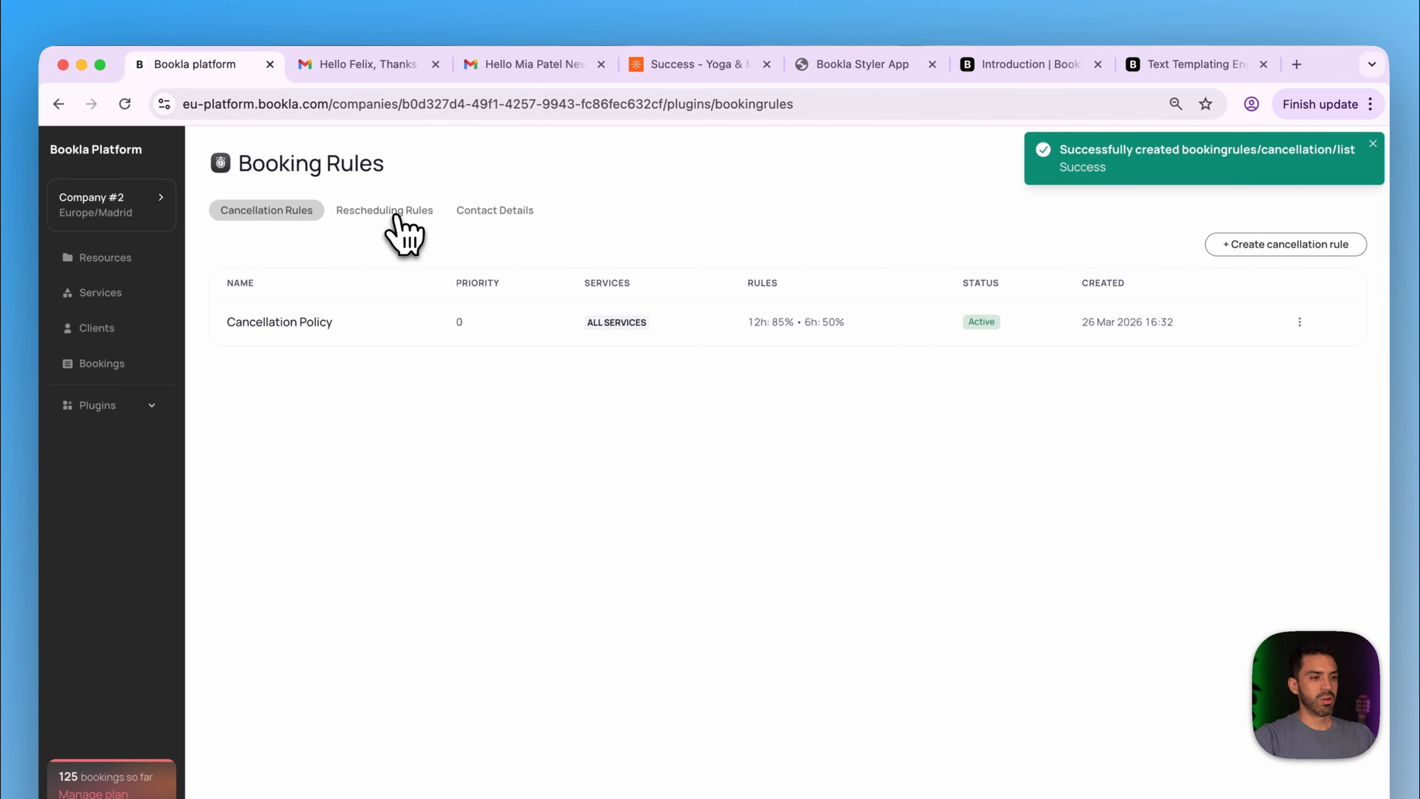
- Create a 'Rescheduling Policy' rule for all services with a 24-hour limit before booking
left_click(398, 218)
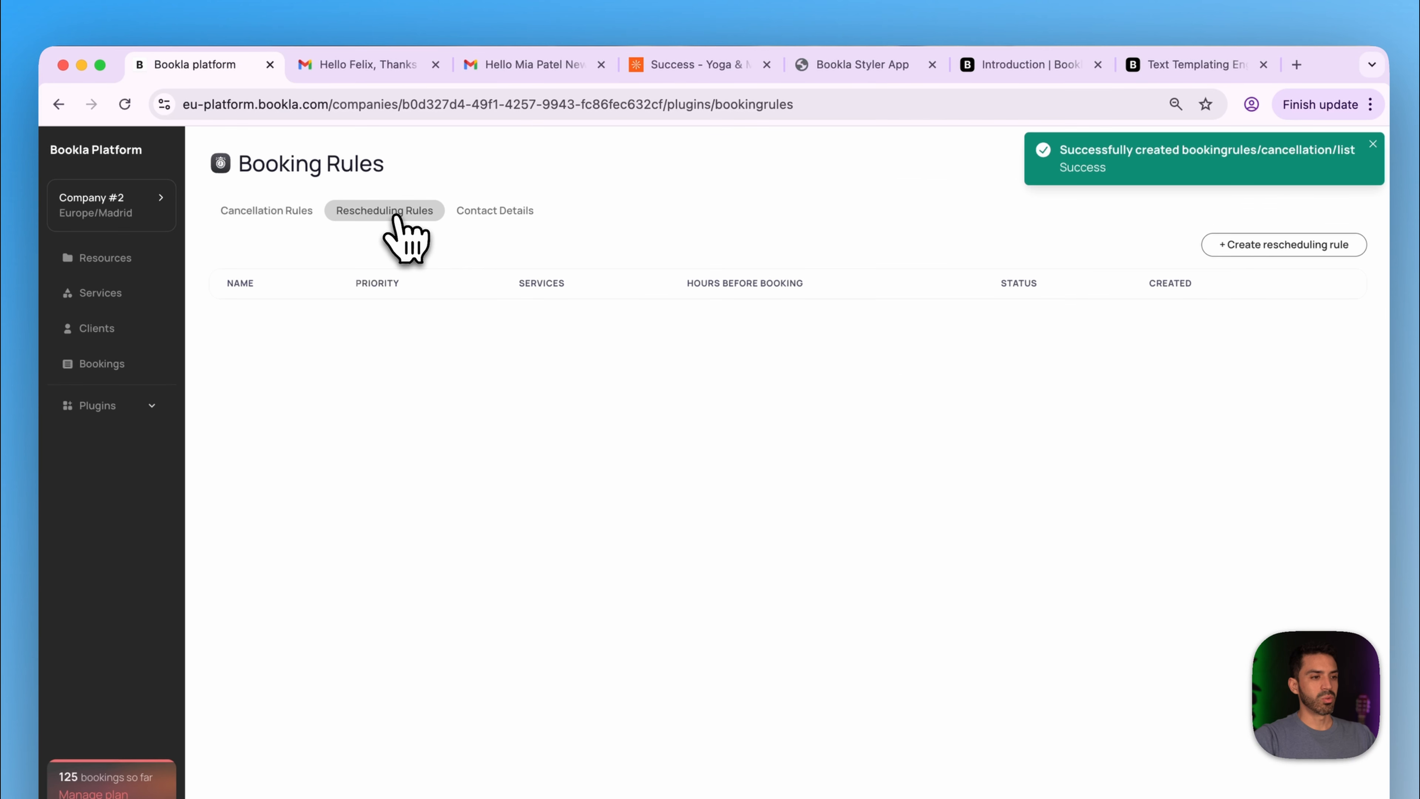
left_click(1242, 241)
left_click(598, 373)
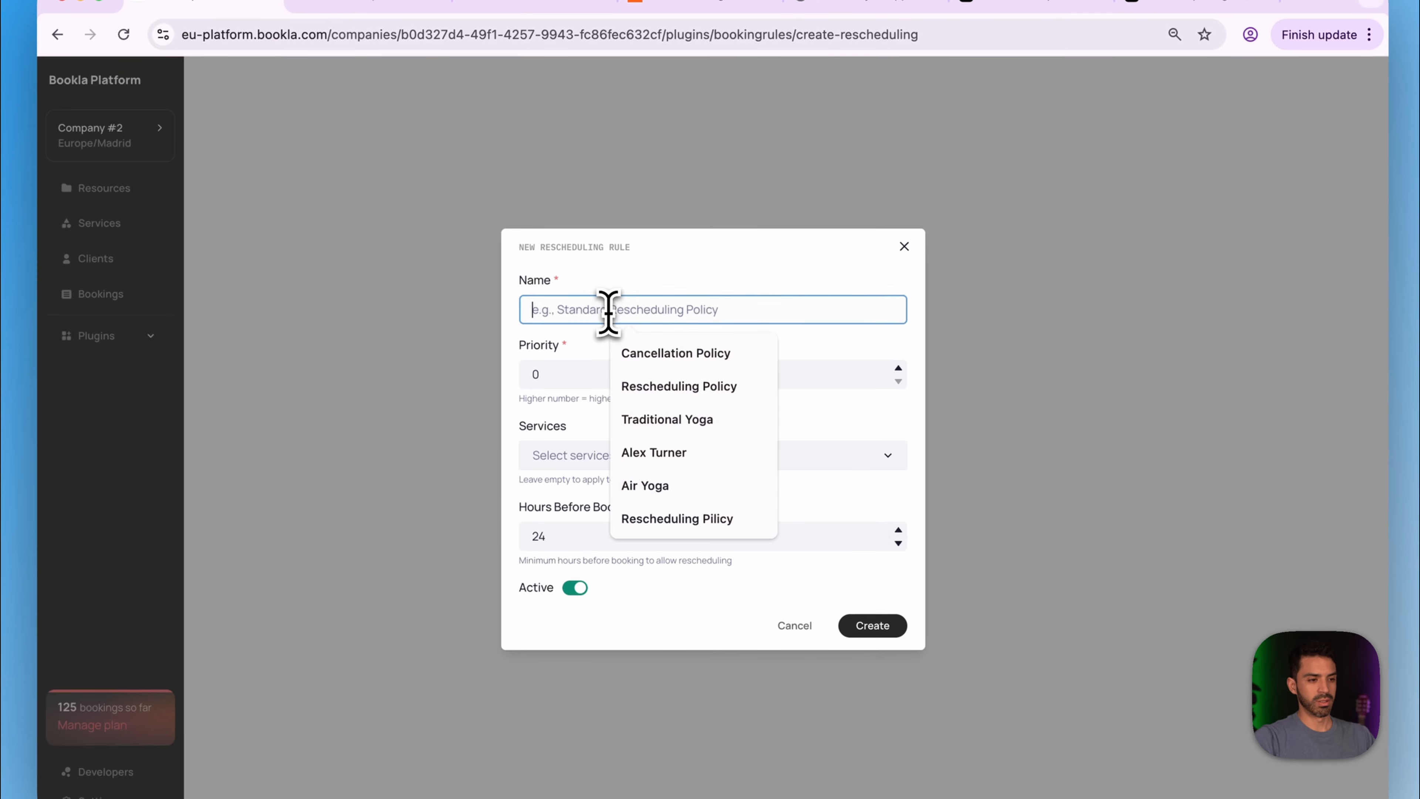
left_click(686, 394)
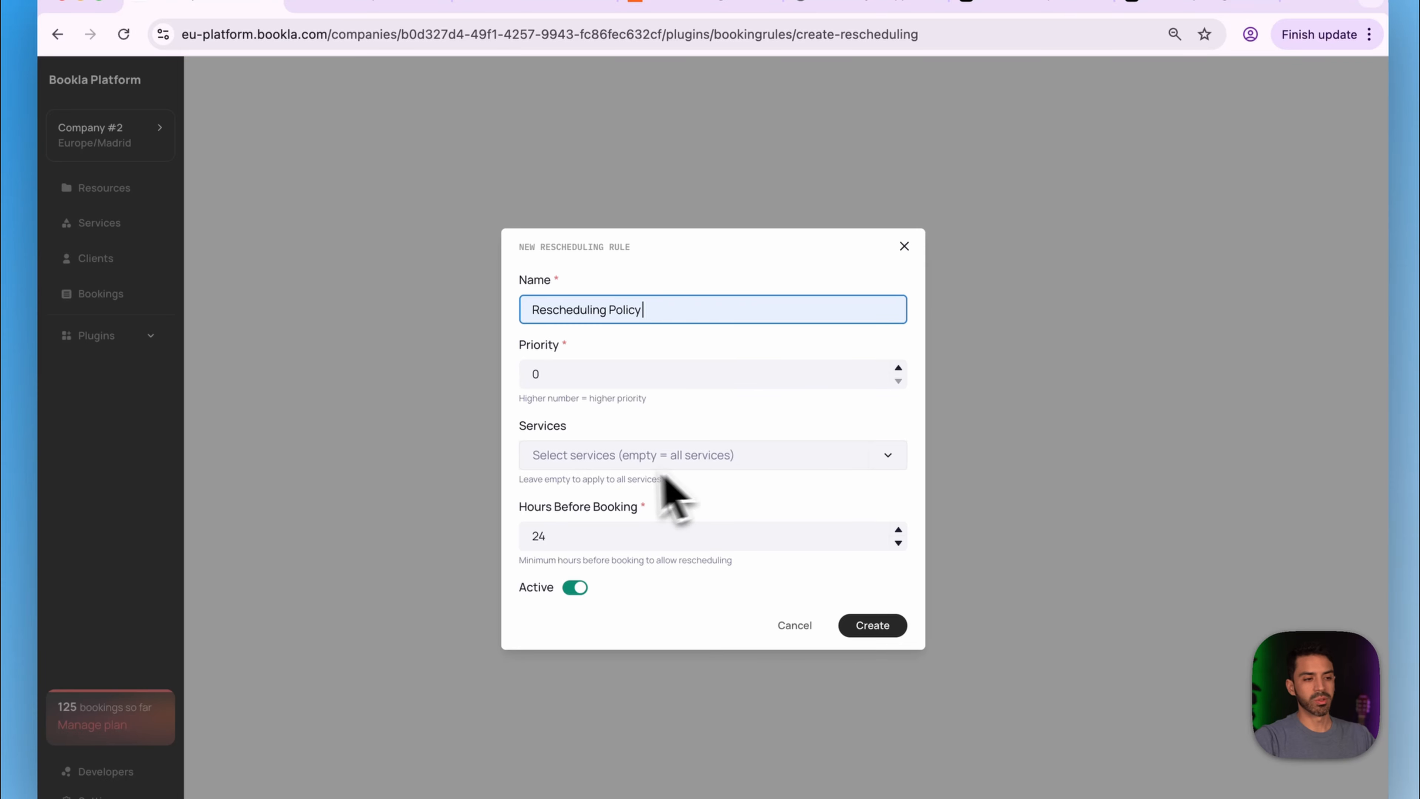
left_click(608, 547)
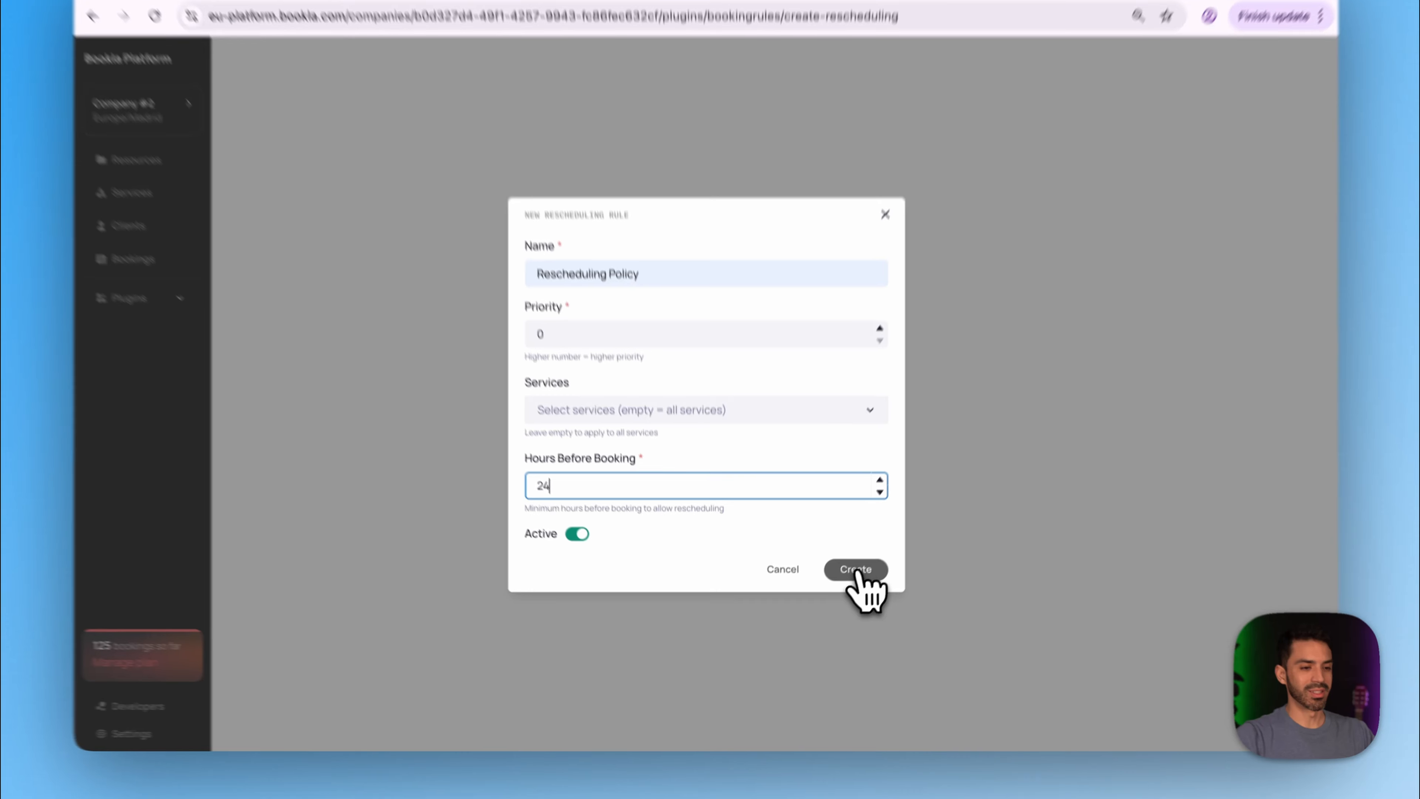
left_click(843, 589)
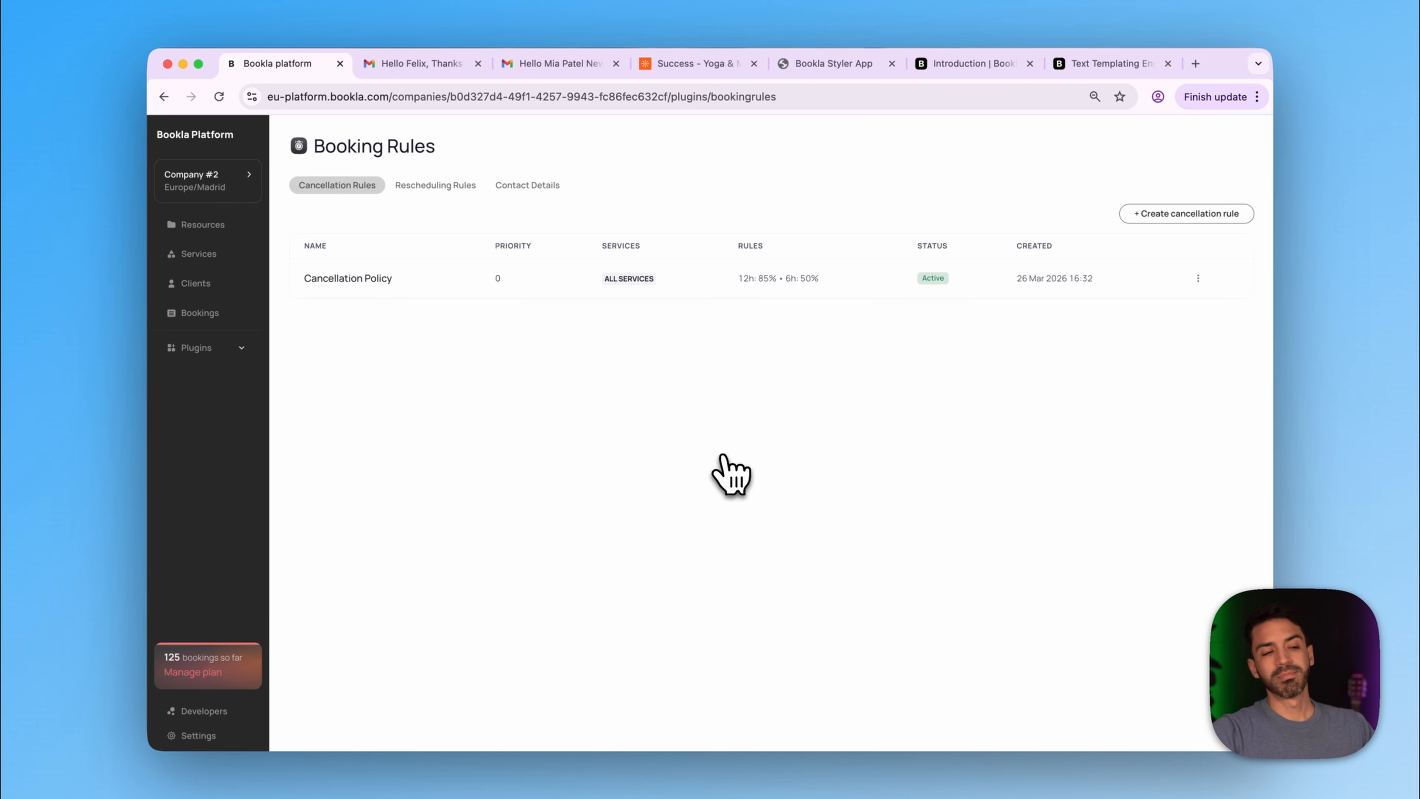
- Save the support e-mail, phone number and 'Working Hours Mon-Sat, 10:00 - 16:00' as contact details
left_click(527, 191)
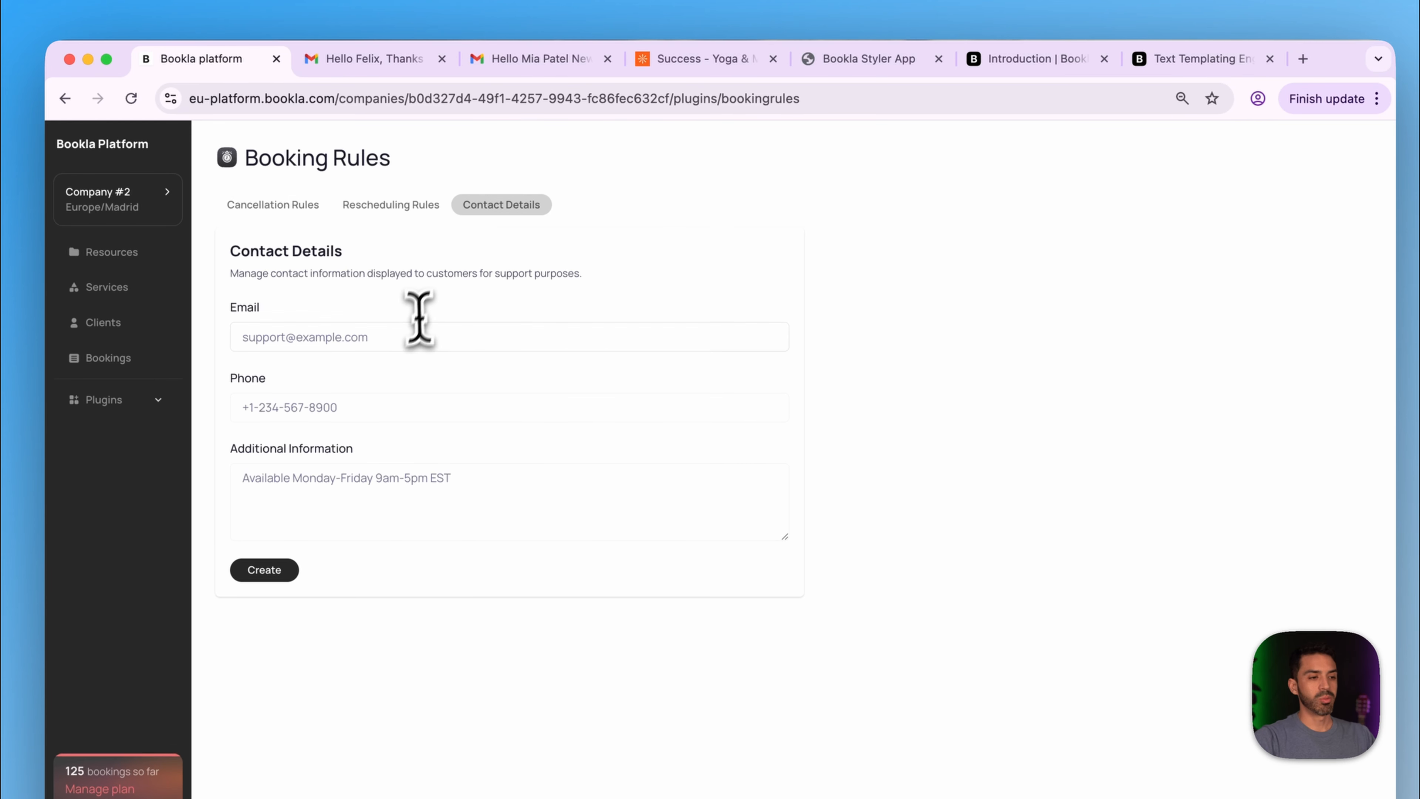
left_click(409, 337)
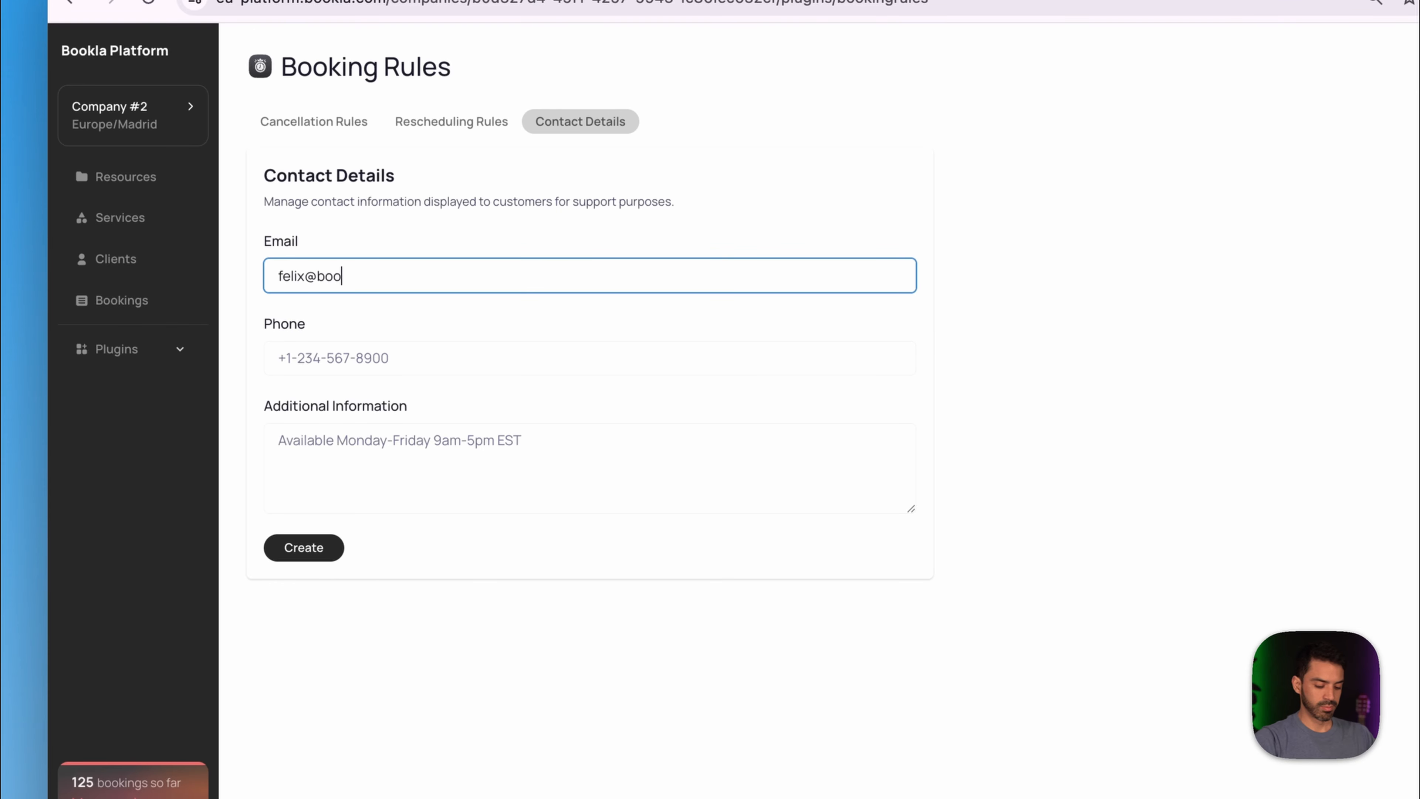
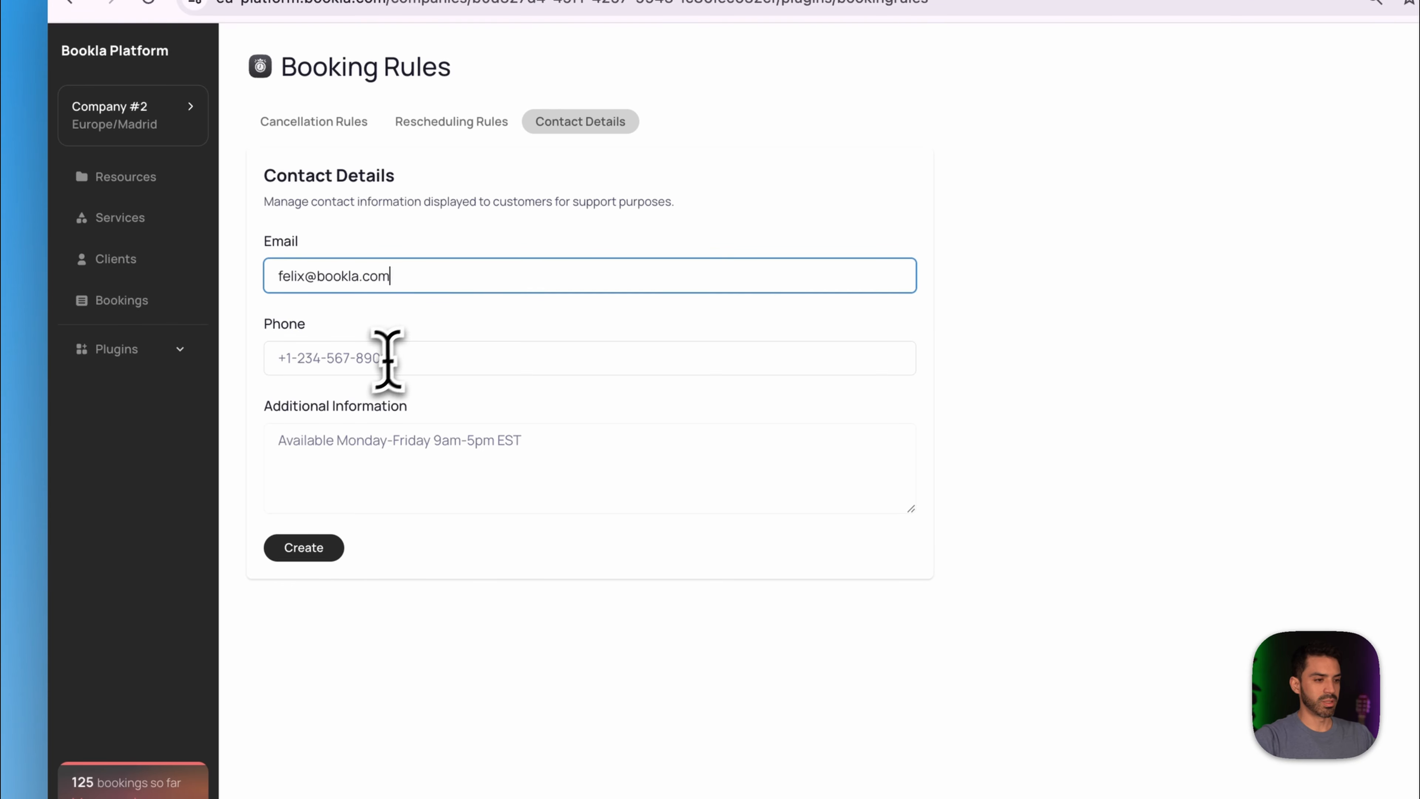
left_click(381, 361)
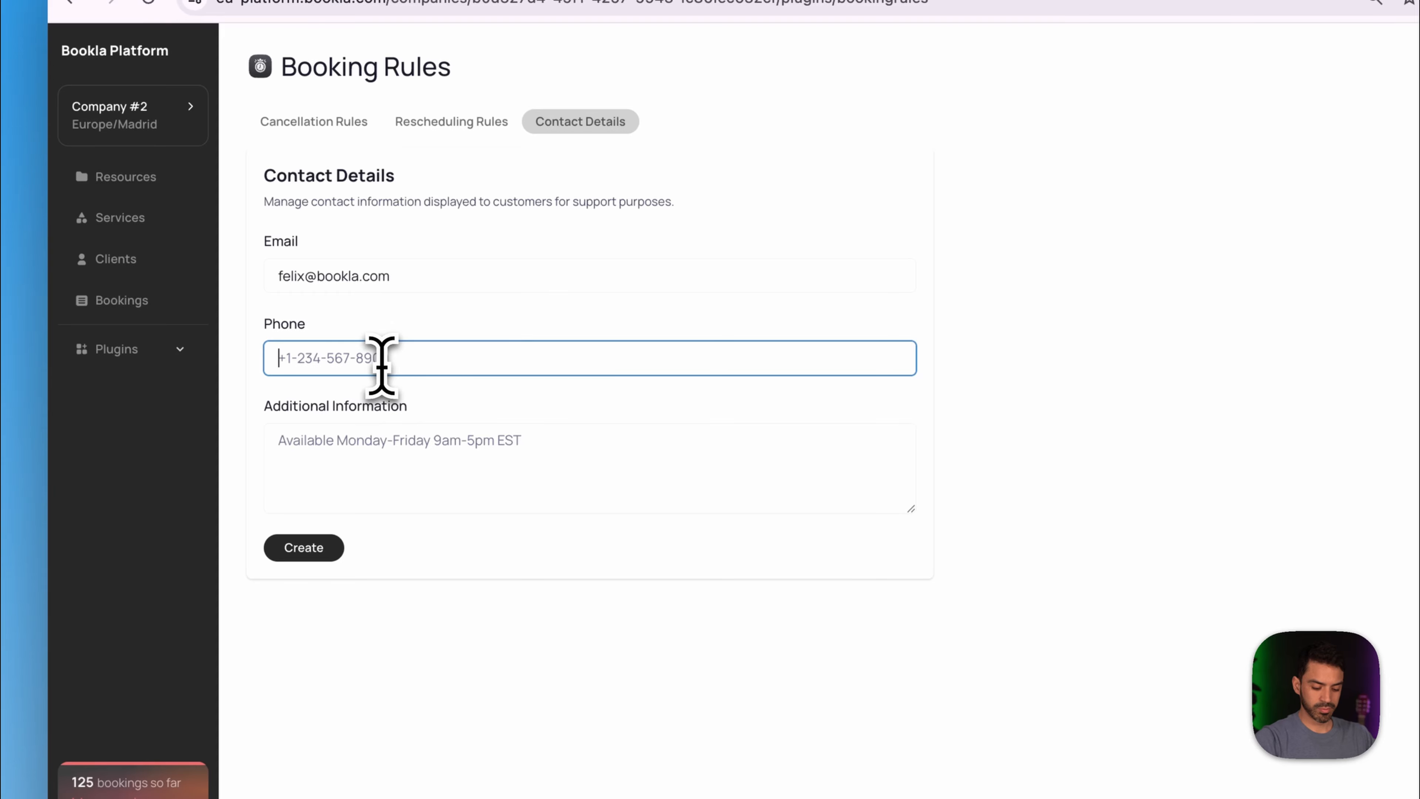
type("+1 234 567 8900")
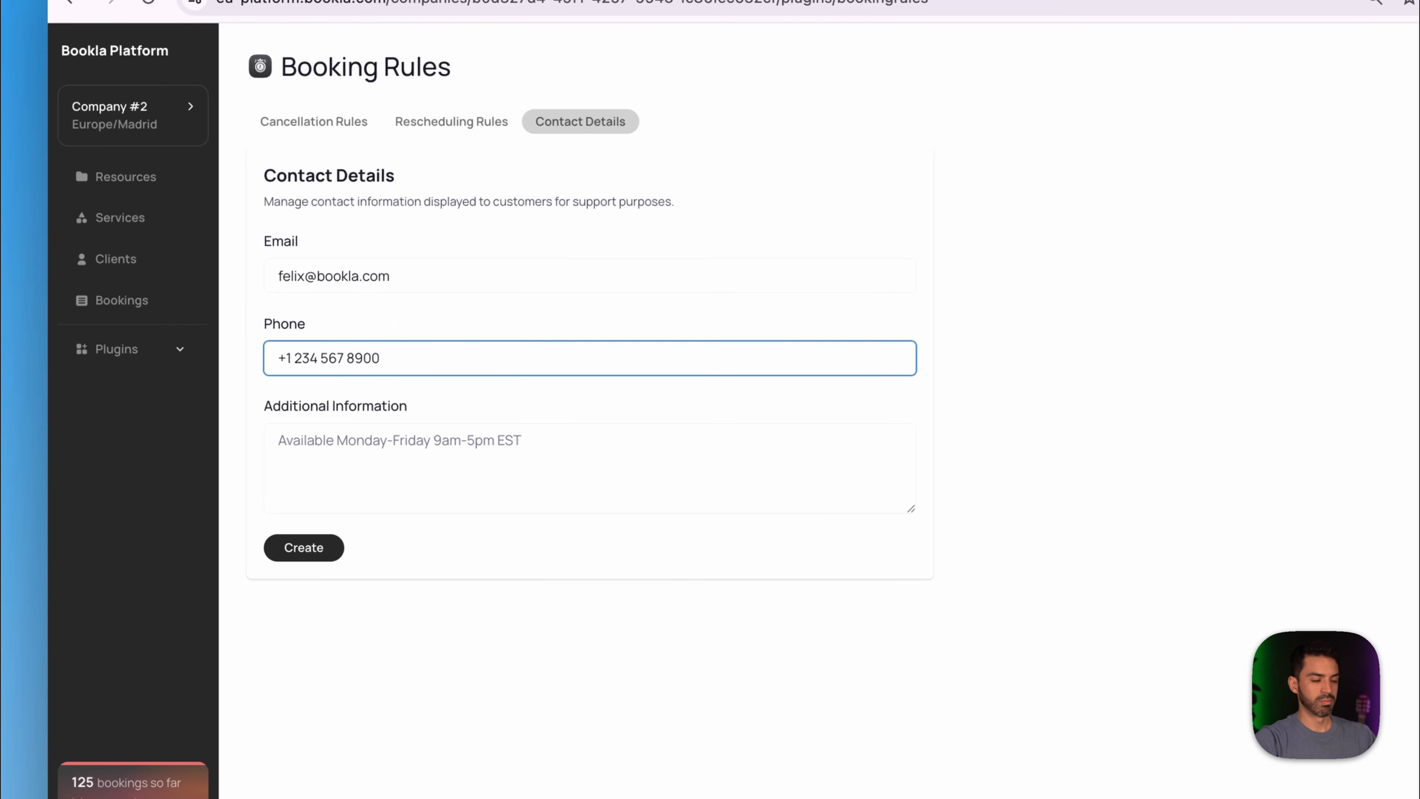
left_click(340, 454)
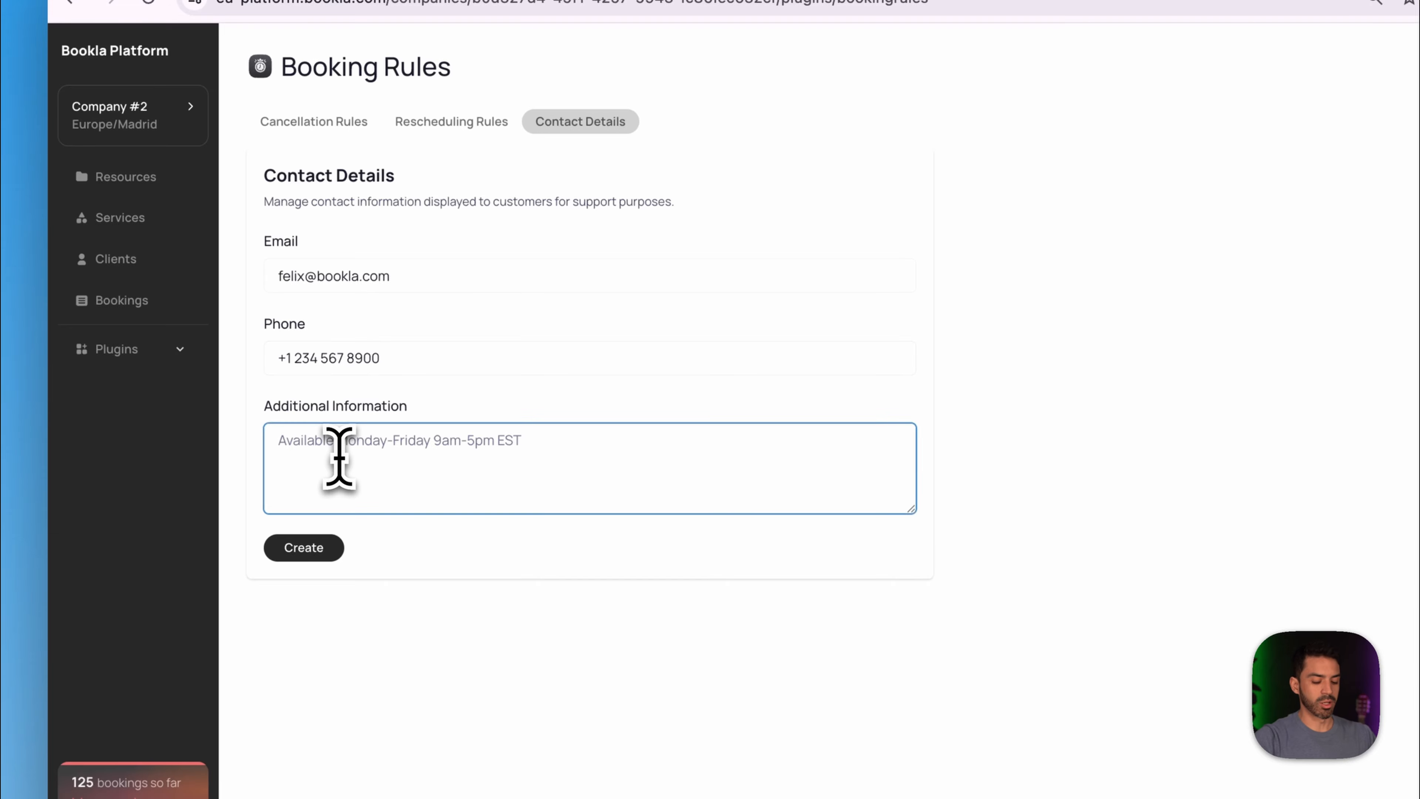
type("Working Hours: Mon-Sat, !0:00 - 16:00")
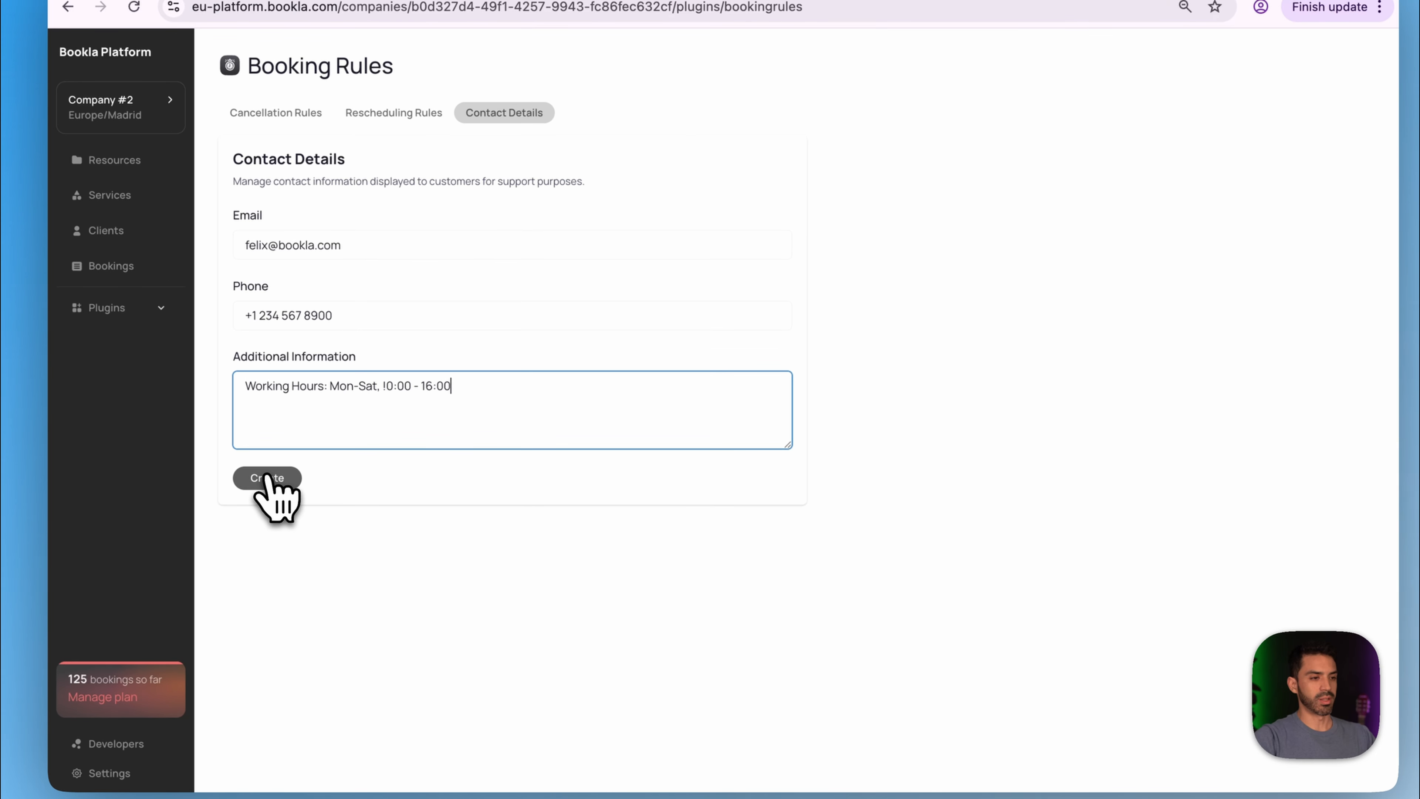
left_click(330, 487)
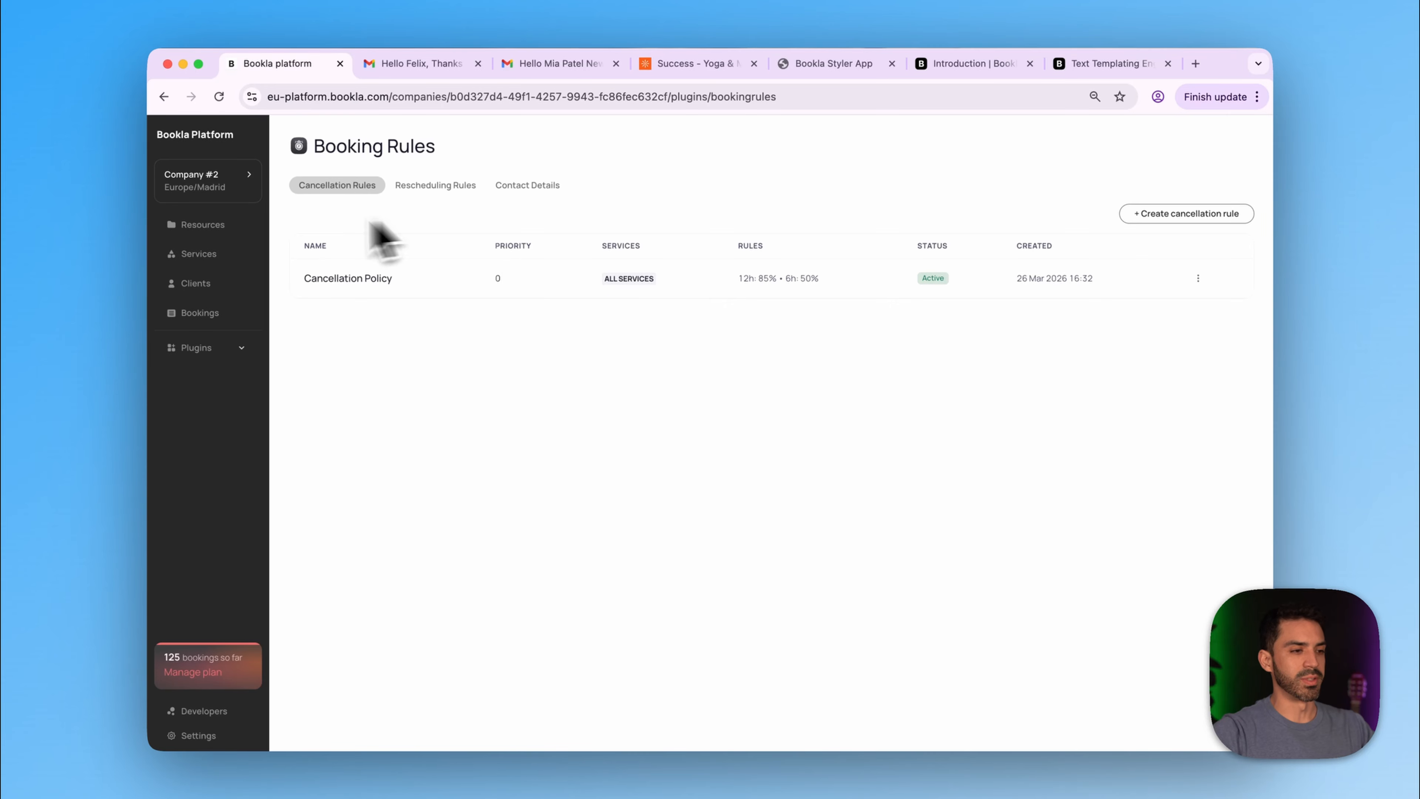
- Change the Meditation service's booking policy to Needs prepayment and save it
left_click(184, 258)
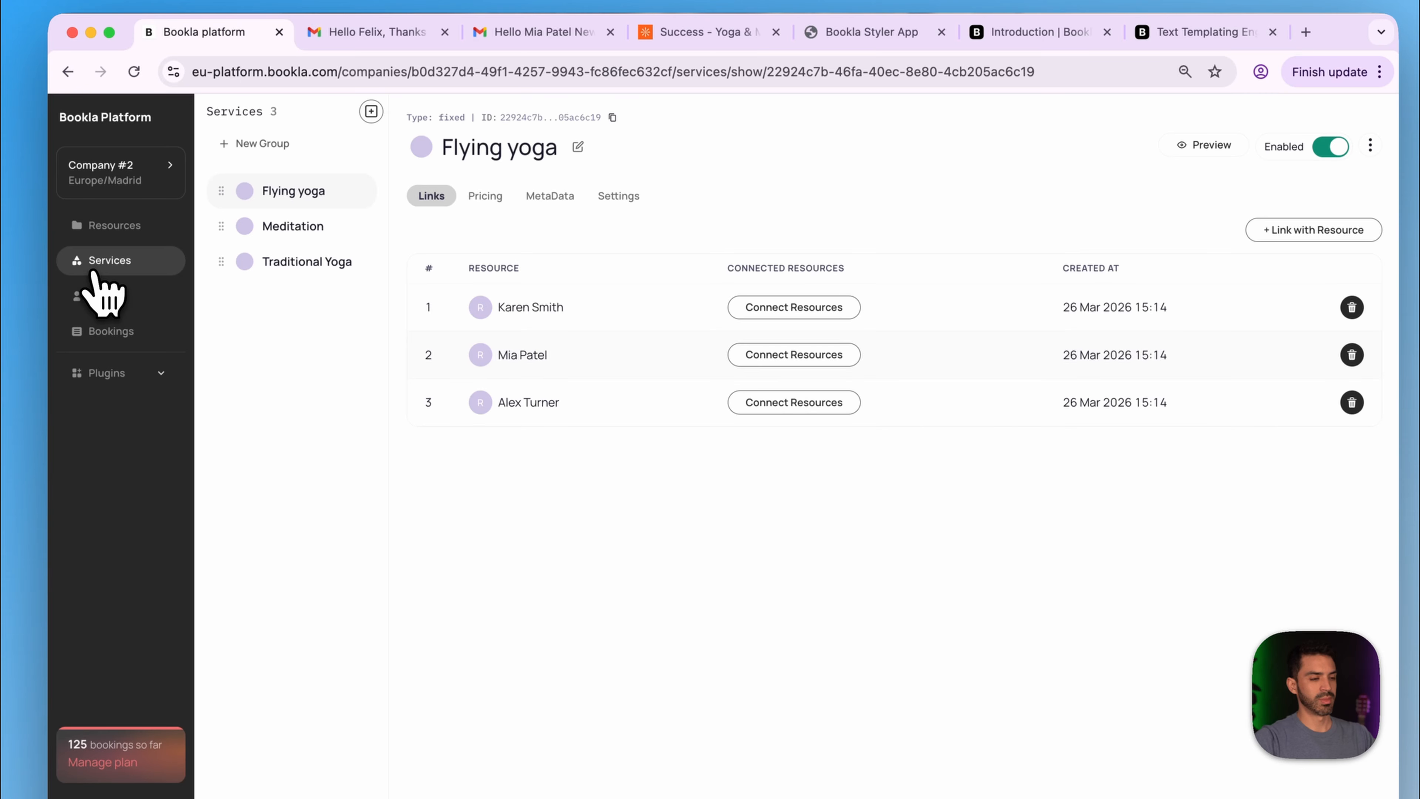
left_click(297, 246)
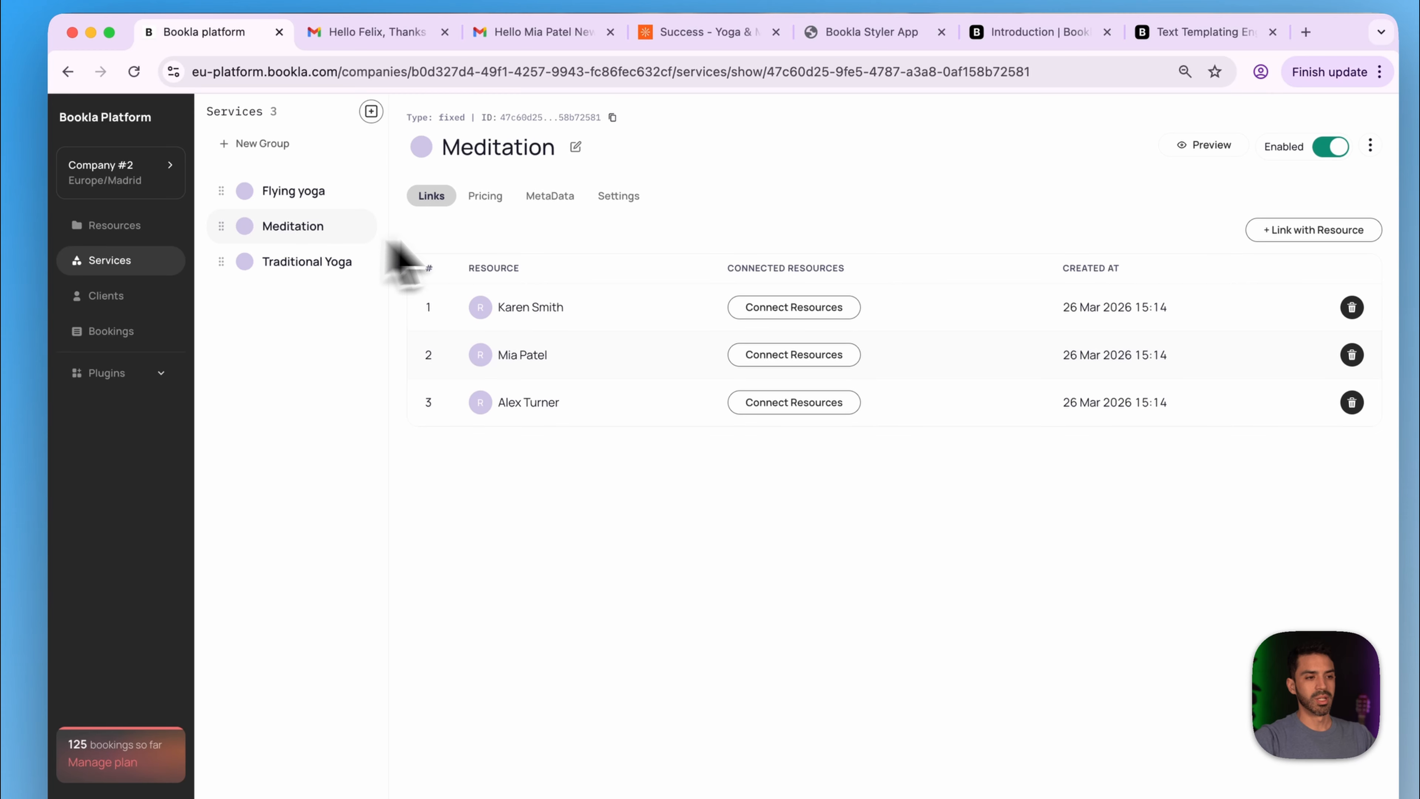
left_click(615, 197)
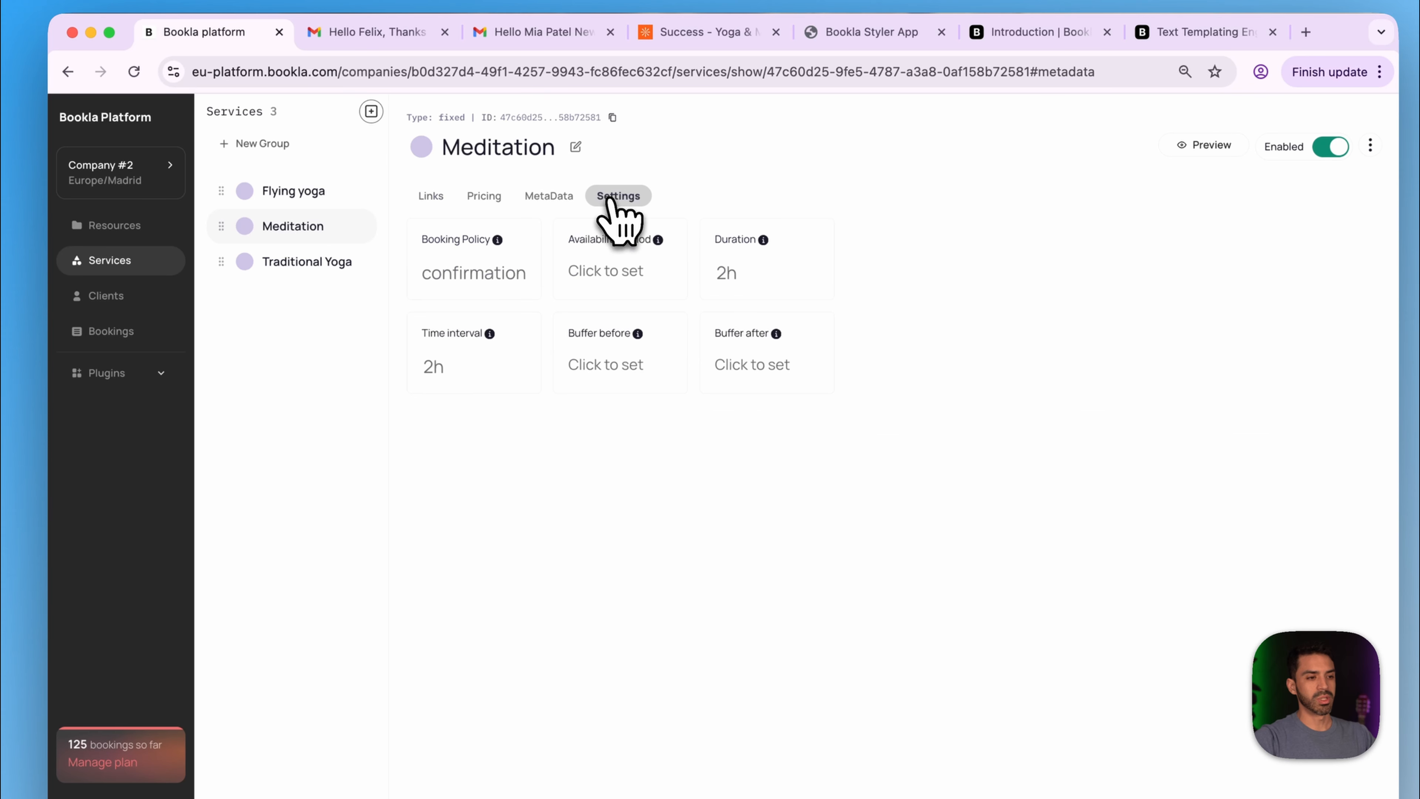
left_click(460, 279)
left_click(649, 482)
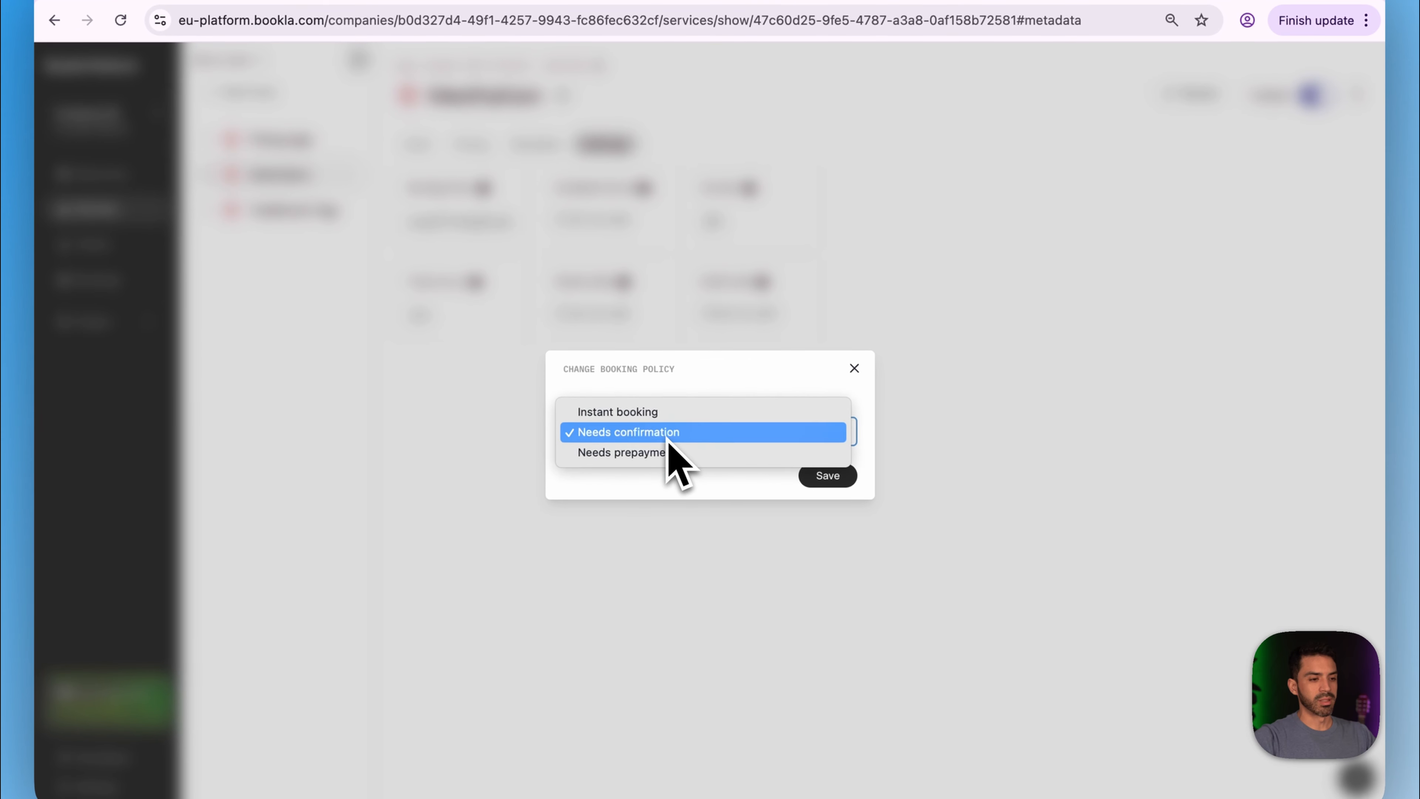
left_click(712, 458)
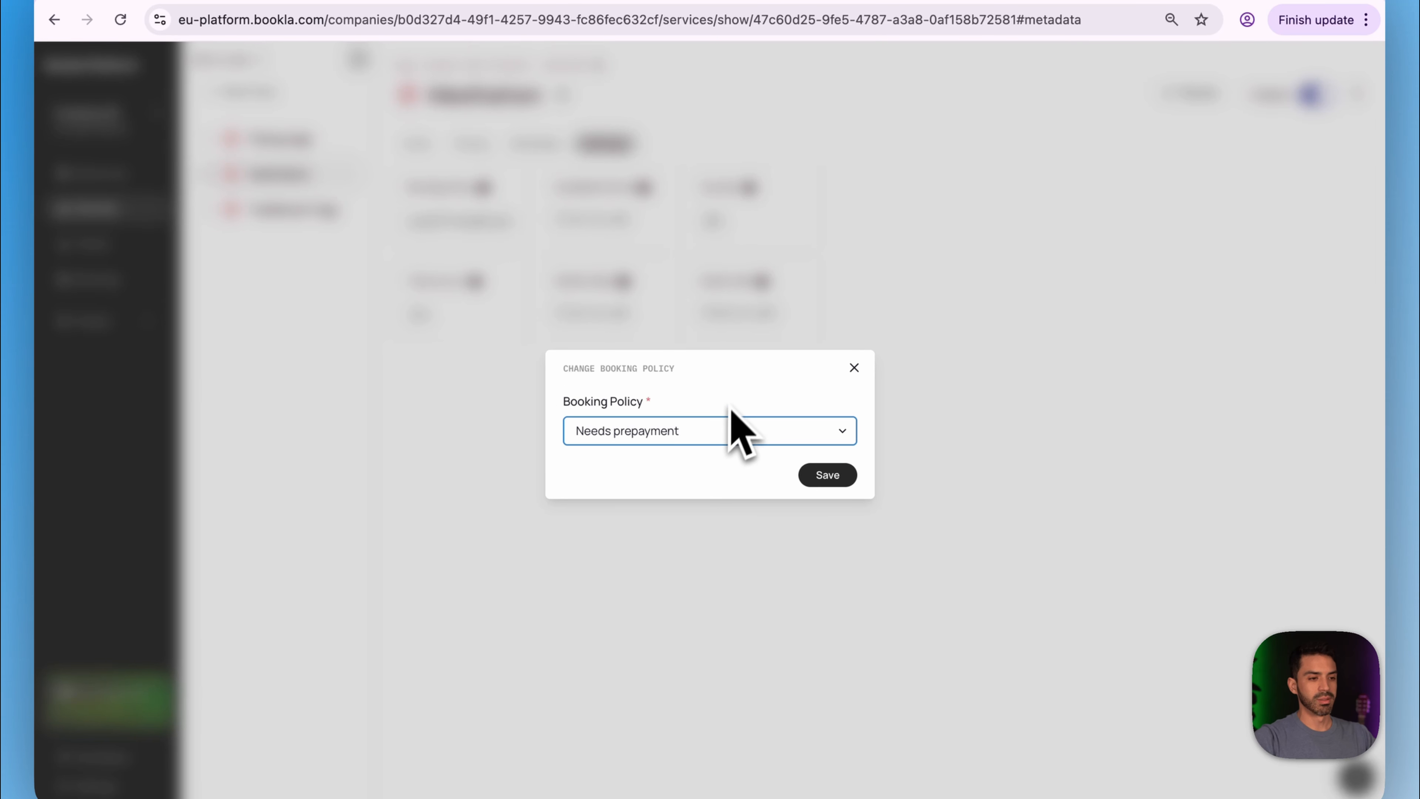
left_click(831, 480)
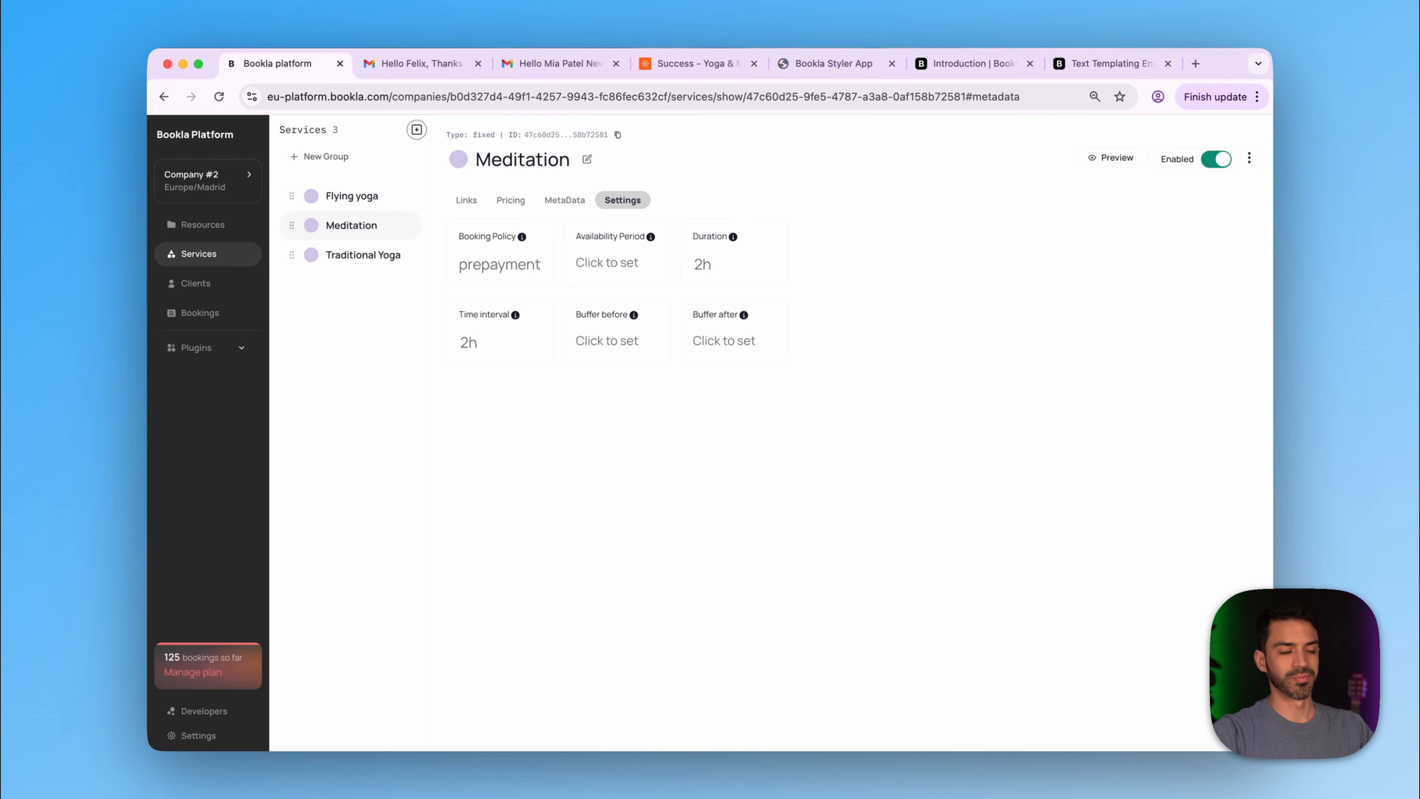
left_click(696, 64)
- On the Book a Class page, choose the Friday, March 27 10:00 AM Meditation slot
left_click(572, 134)
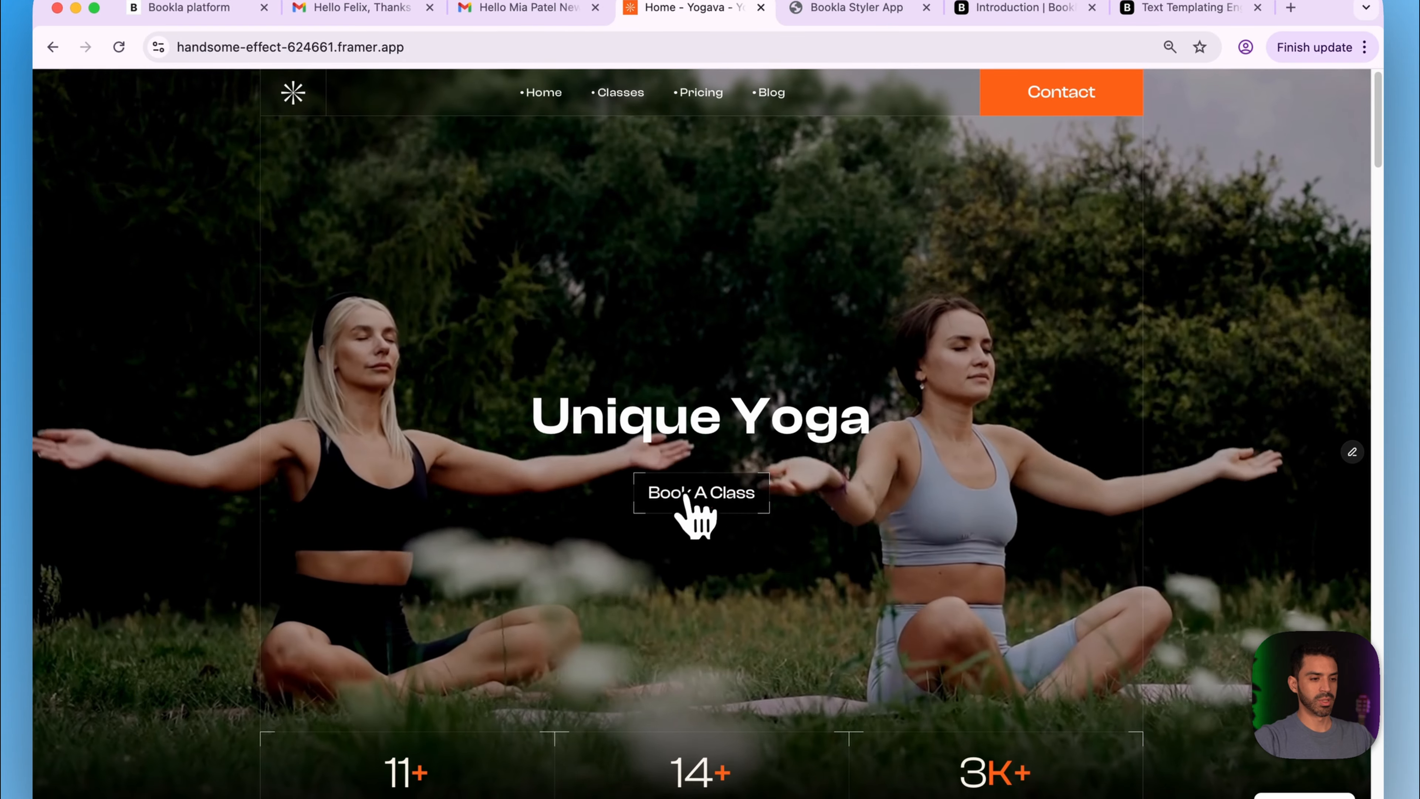
left_click(696, 554)
scroll(520, 492, "down", 3)
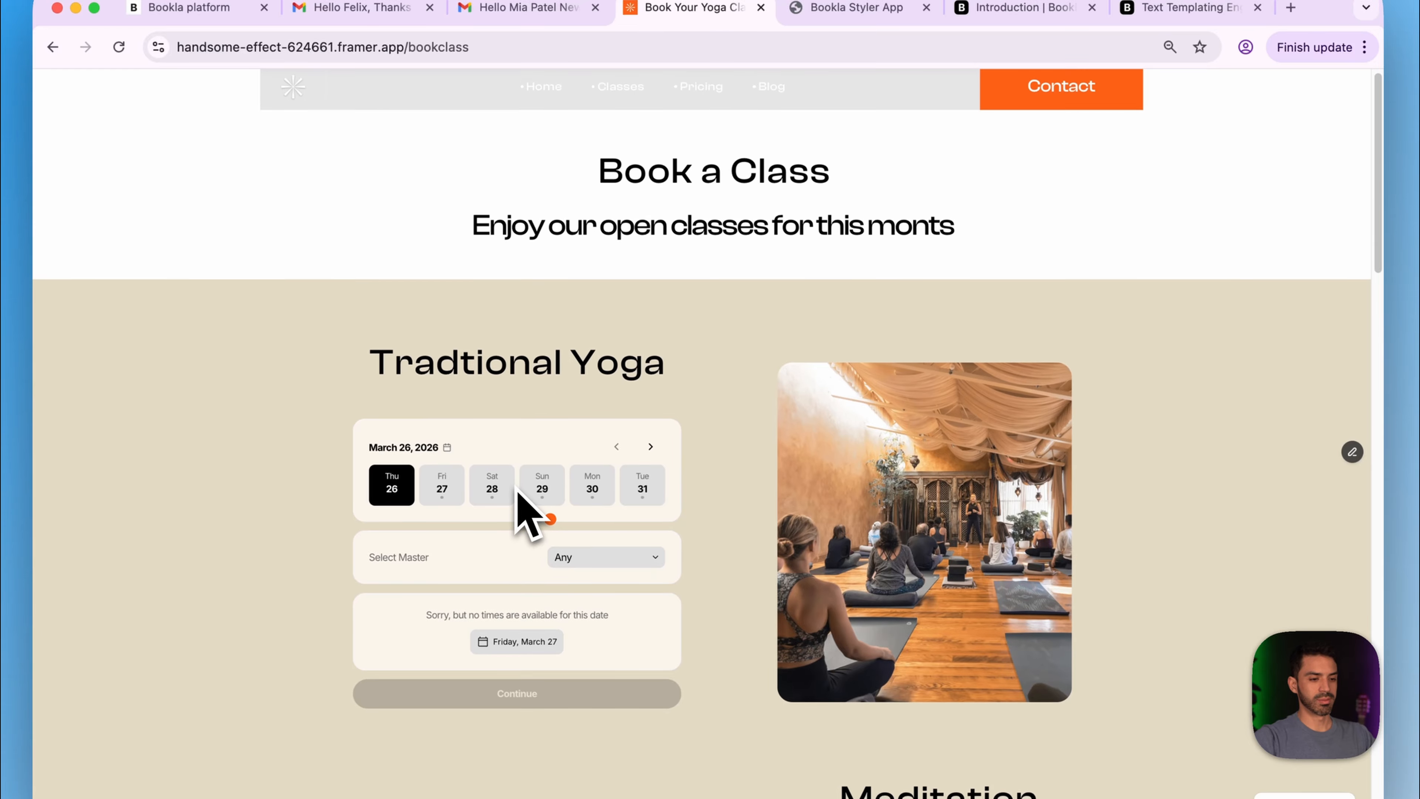
scroll(525, 509, "down", 7)
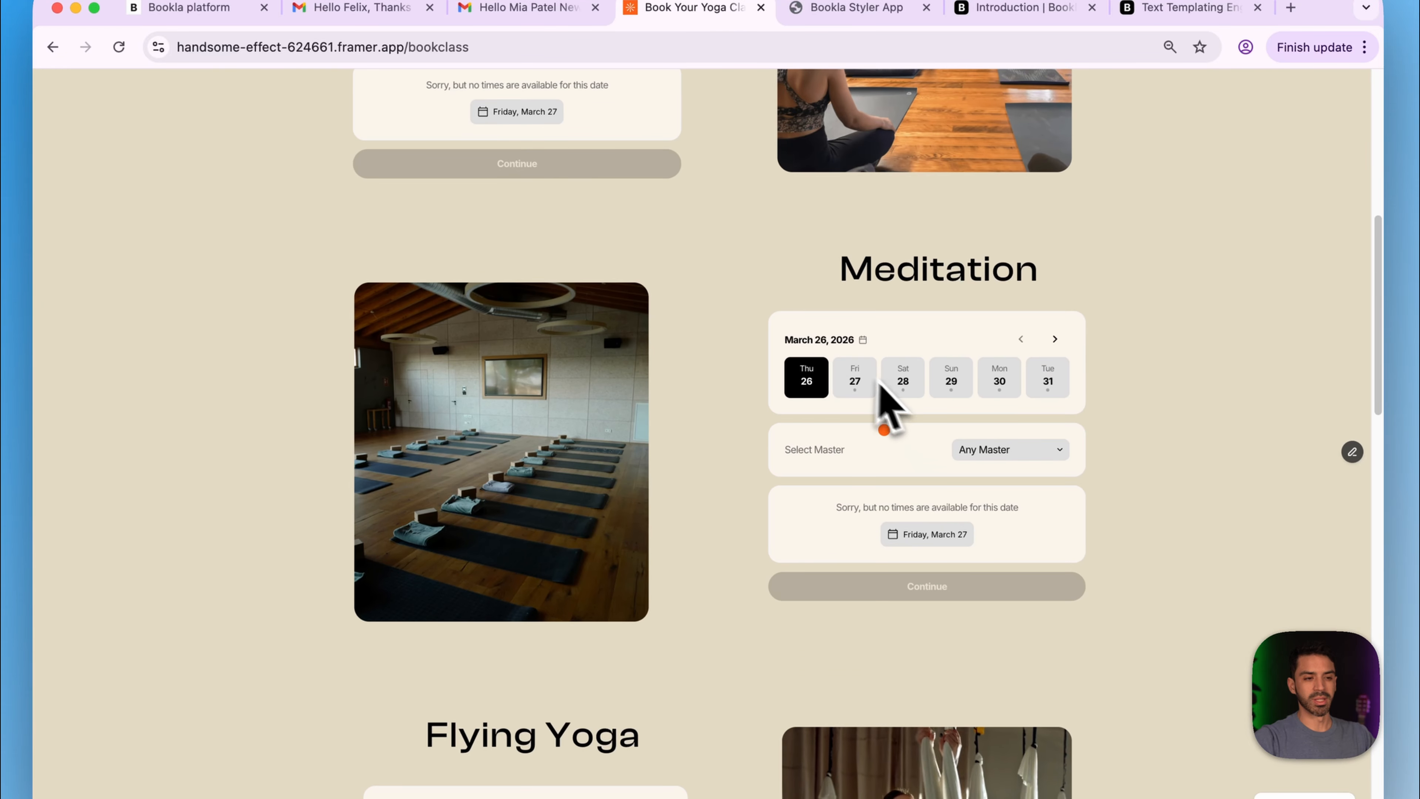
left_click(858, 385)
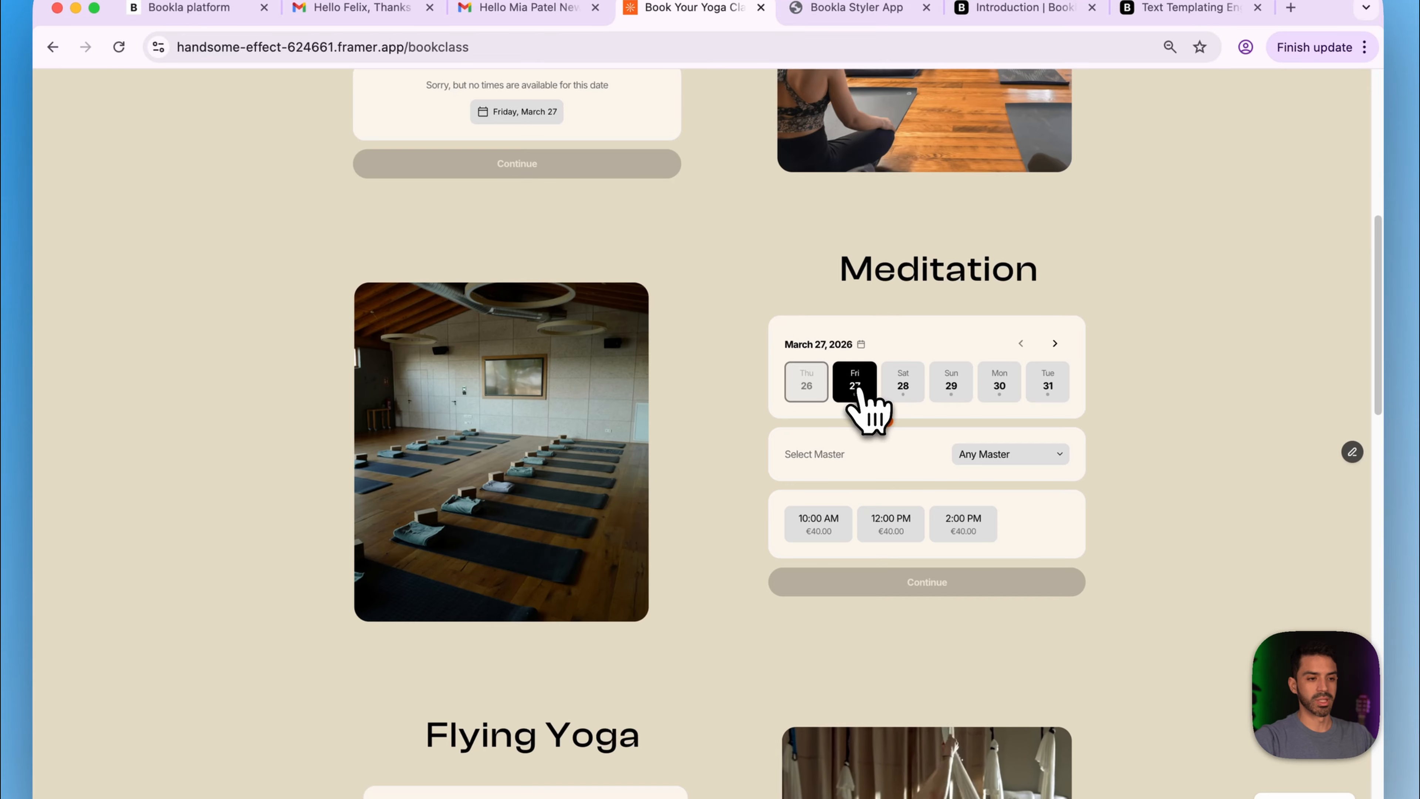
left_click(818, 526)
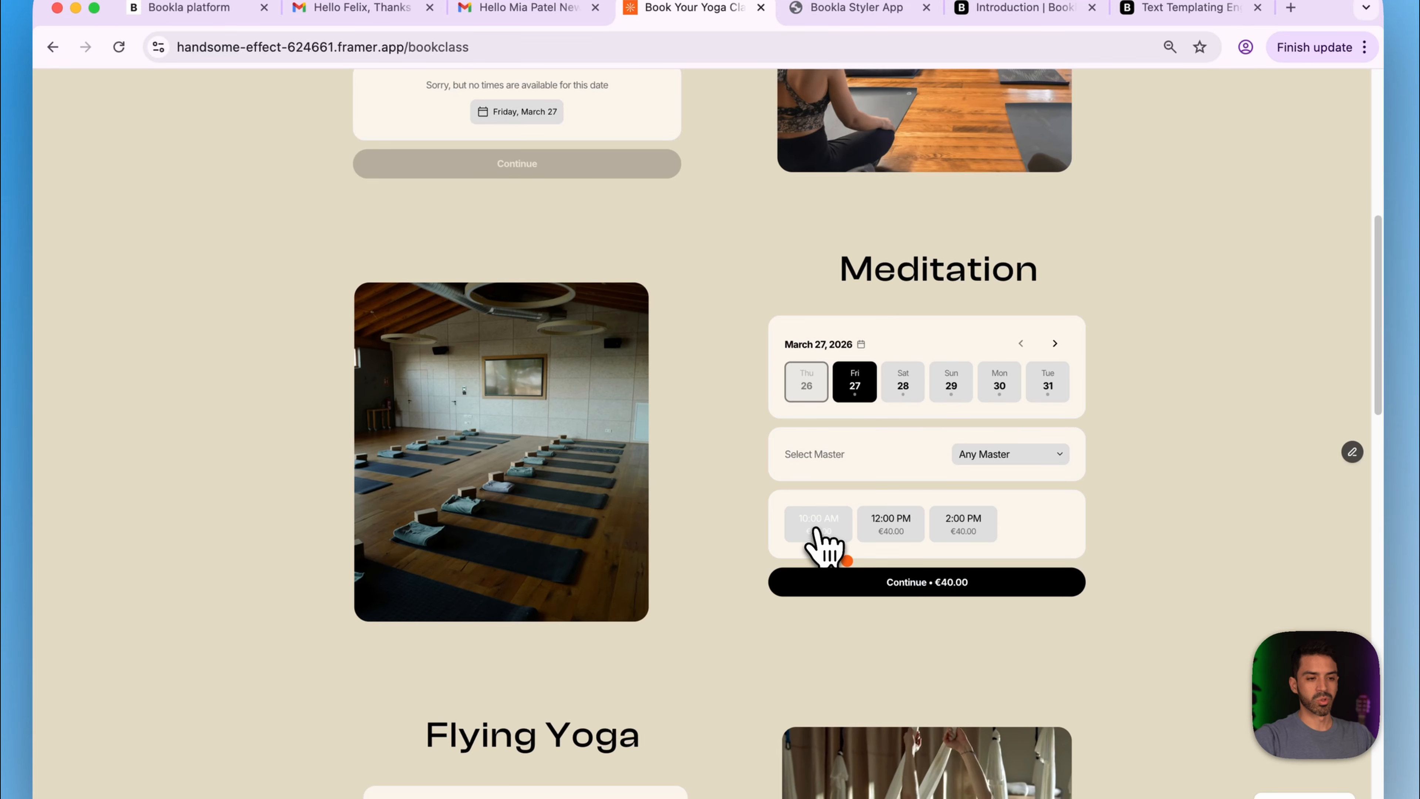
left_click(876, 578)
- Autofill the client's name and e-mail, then submit the €40.00 Meditation booking
left_click(833, 194)
left_click(868, 236)
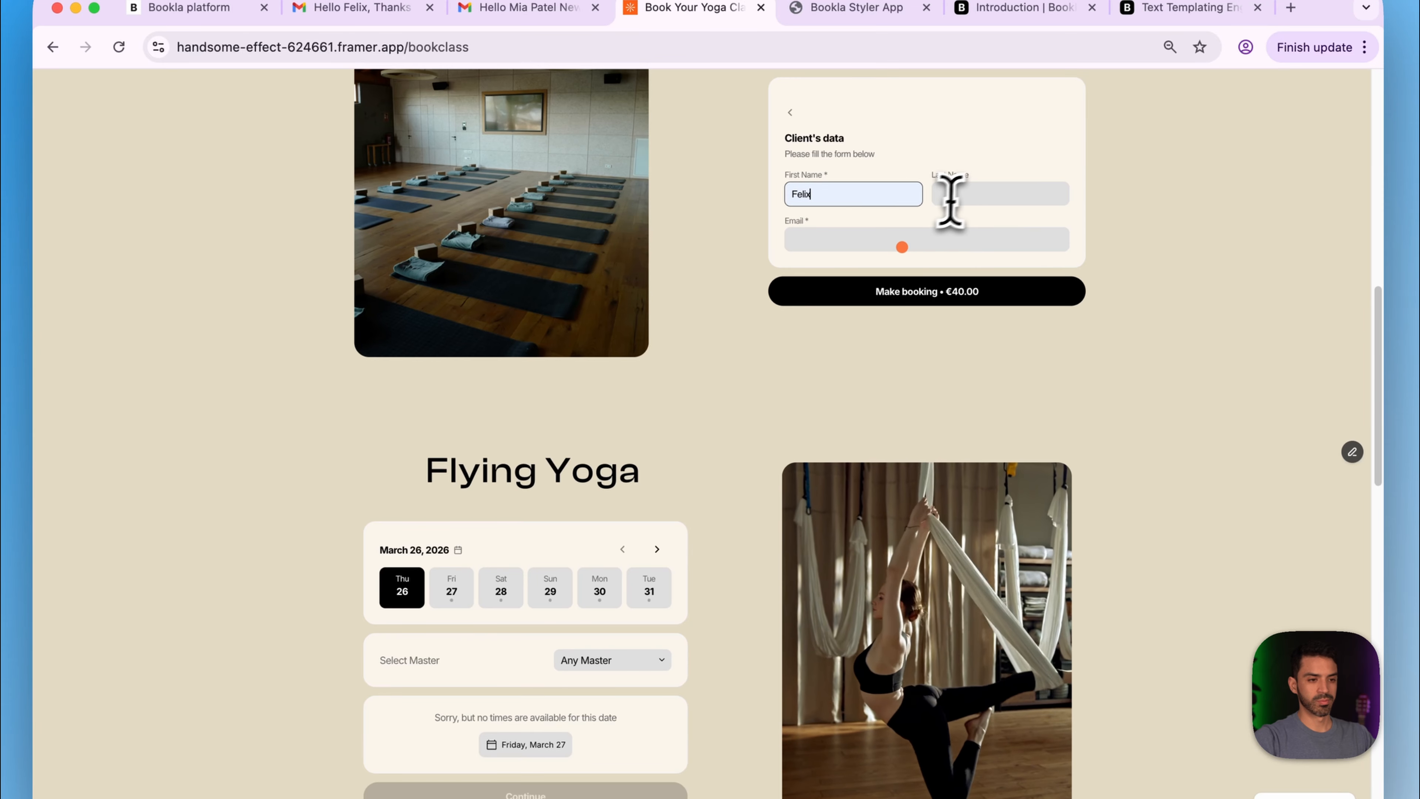
left_click(950, 196)
left_click(1011, 239)
left_click(961, 247)
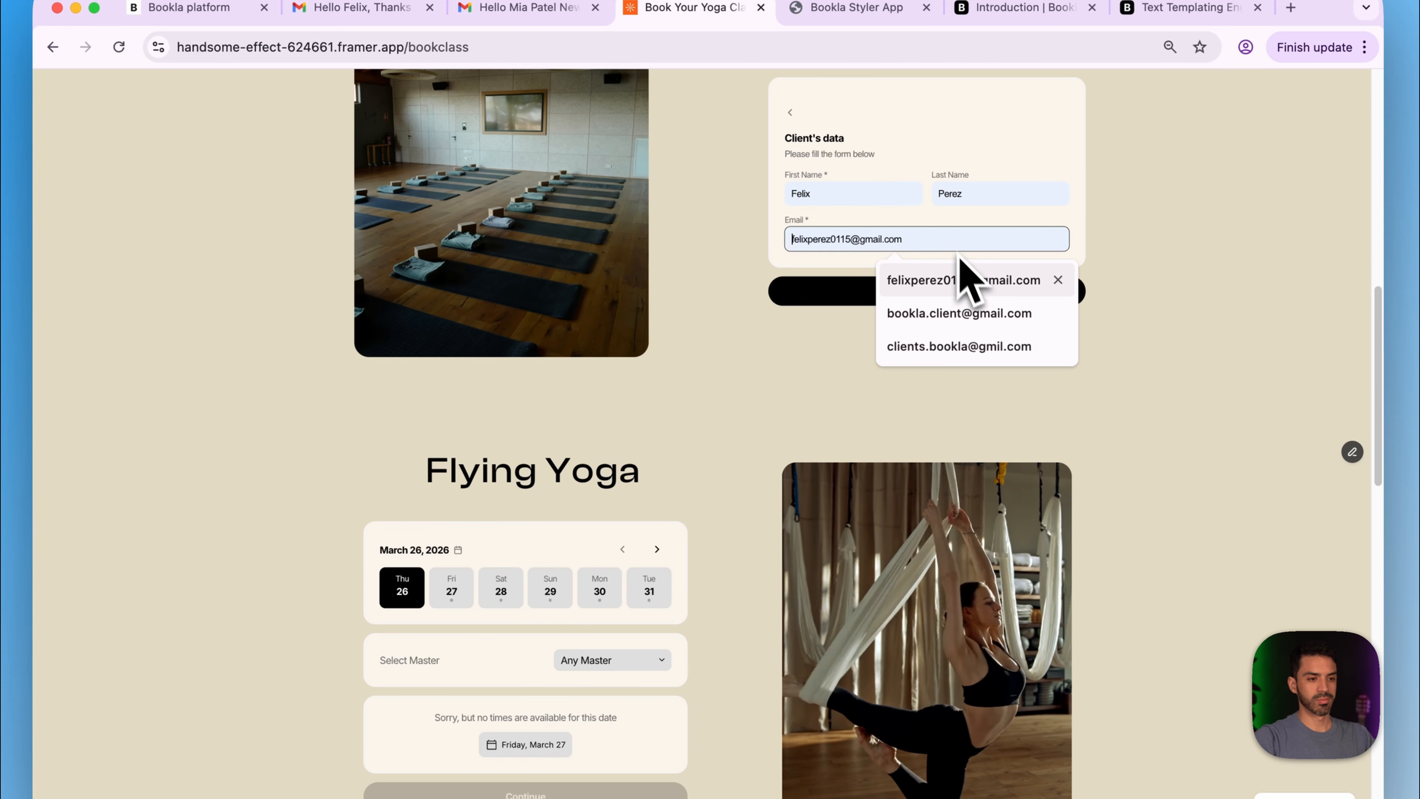
left_click(957, 314)
left_click(877, 292)
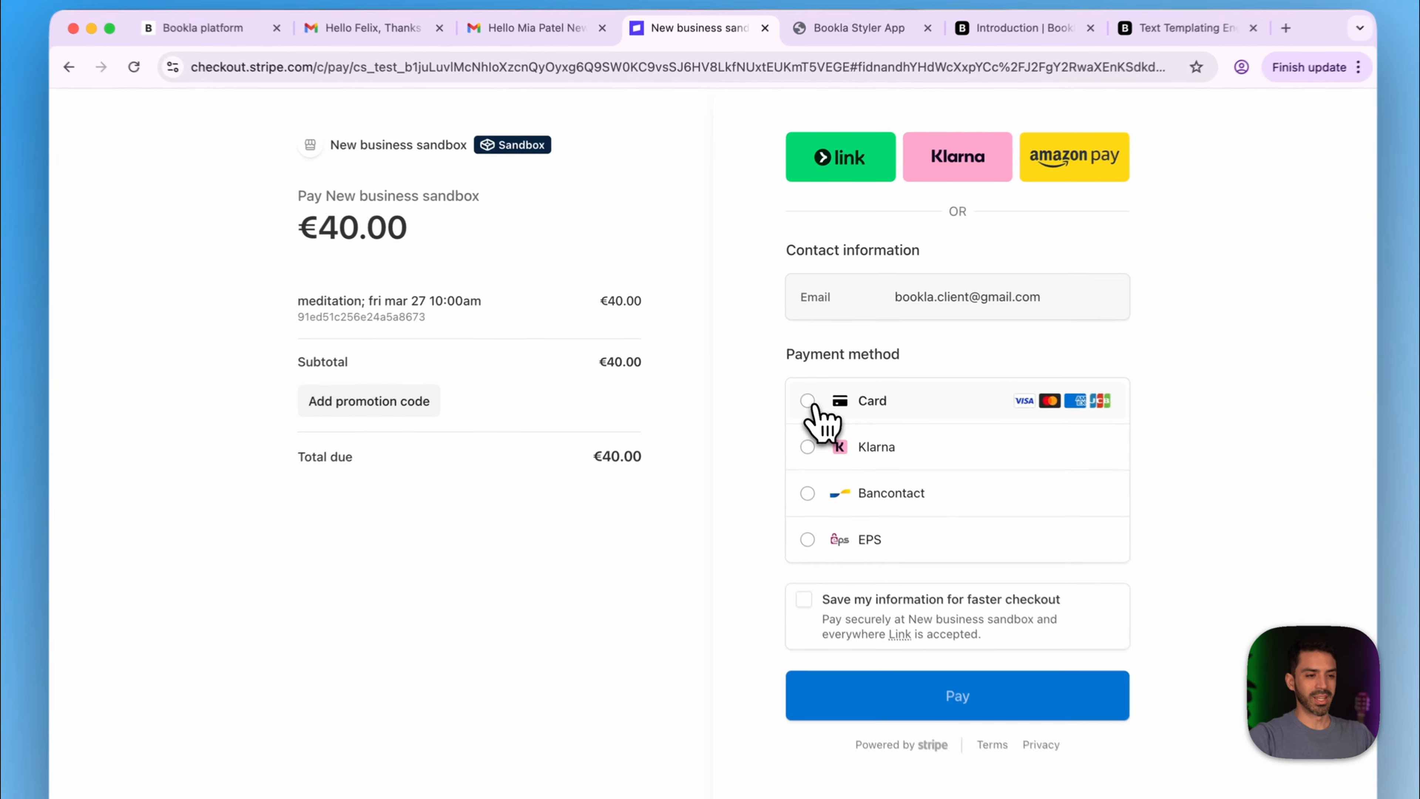
left_click(805, 386)
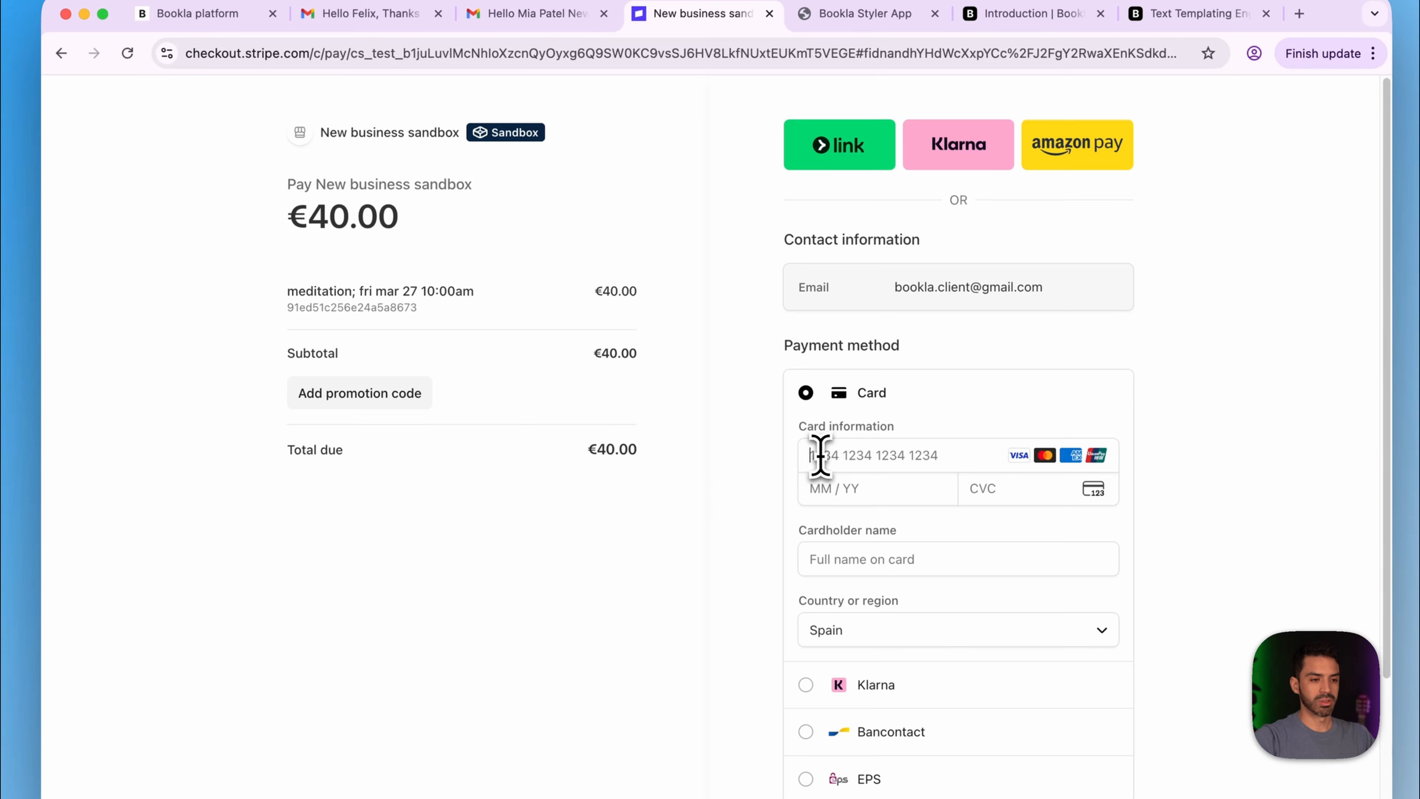
left_click(820, 455)
type("4224 2")
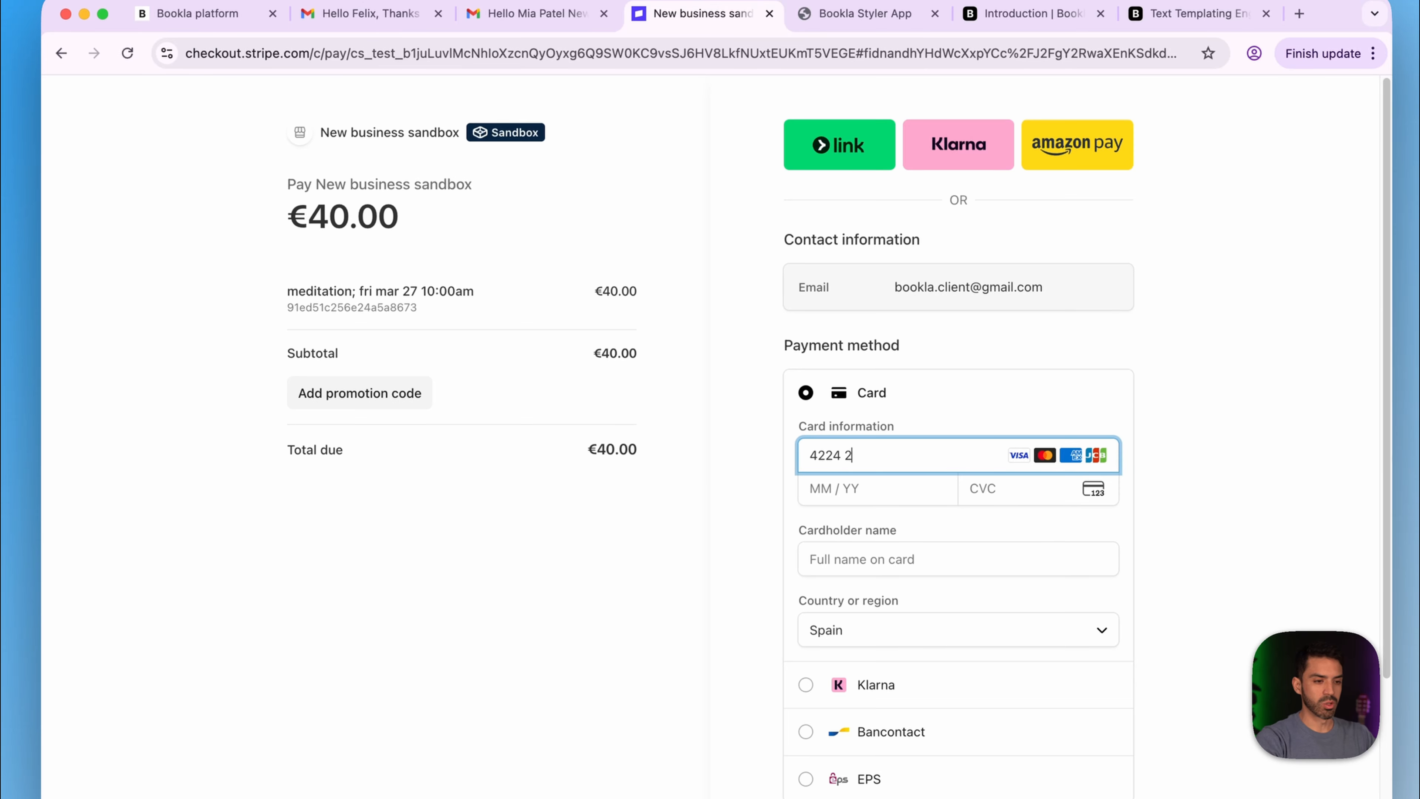
type("424 2")
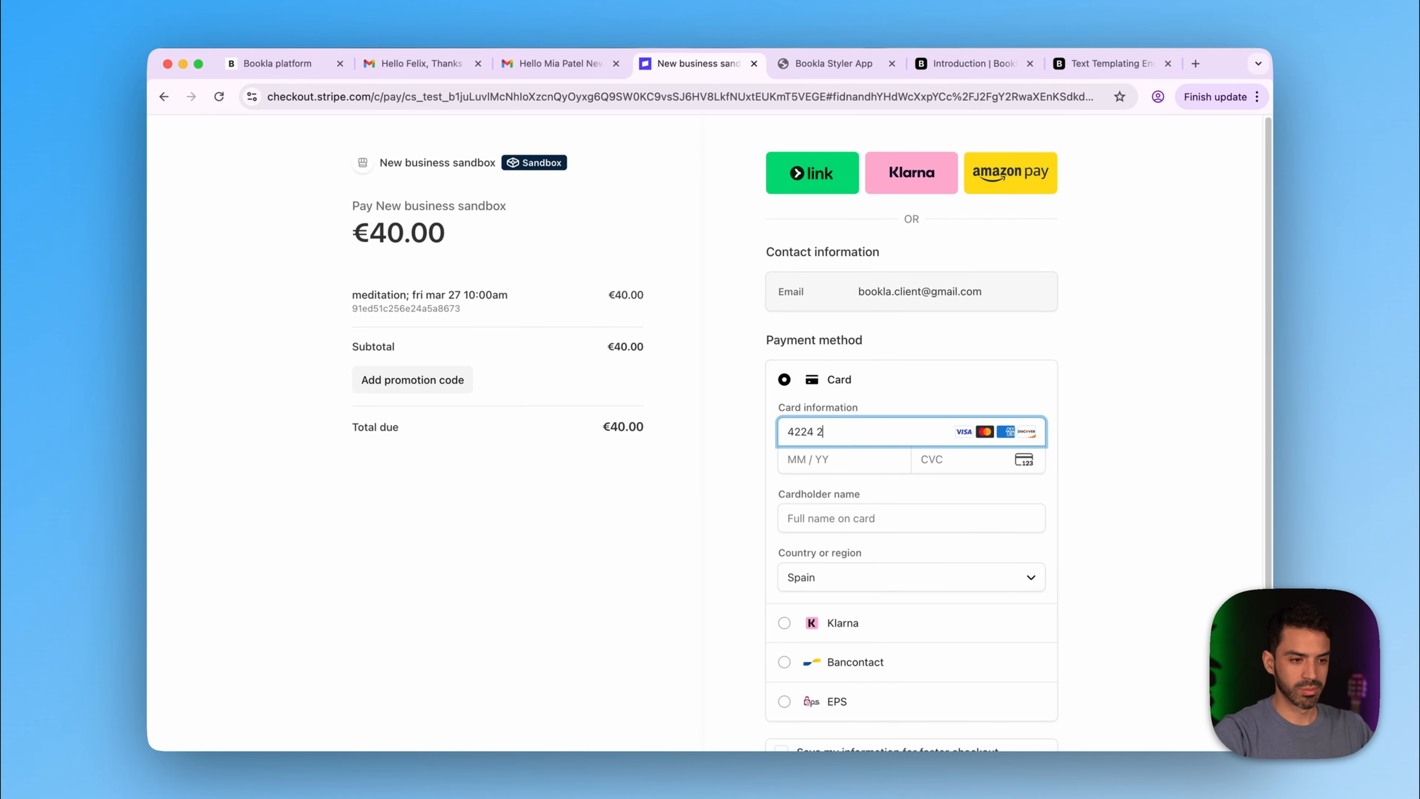
type("4242")
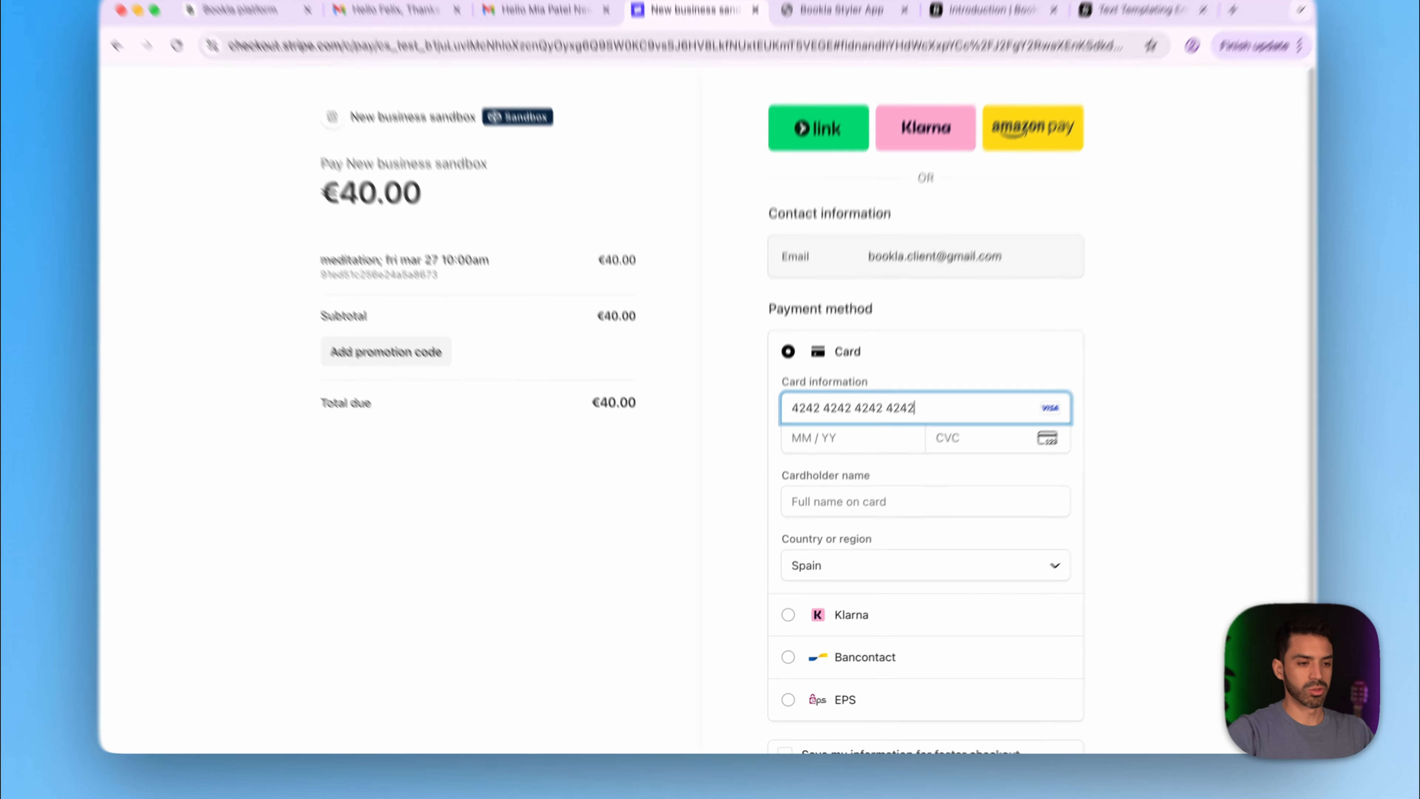
key("Tab")
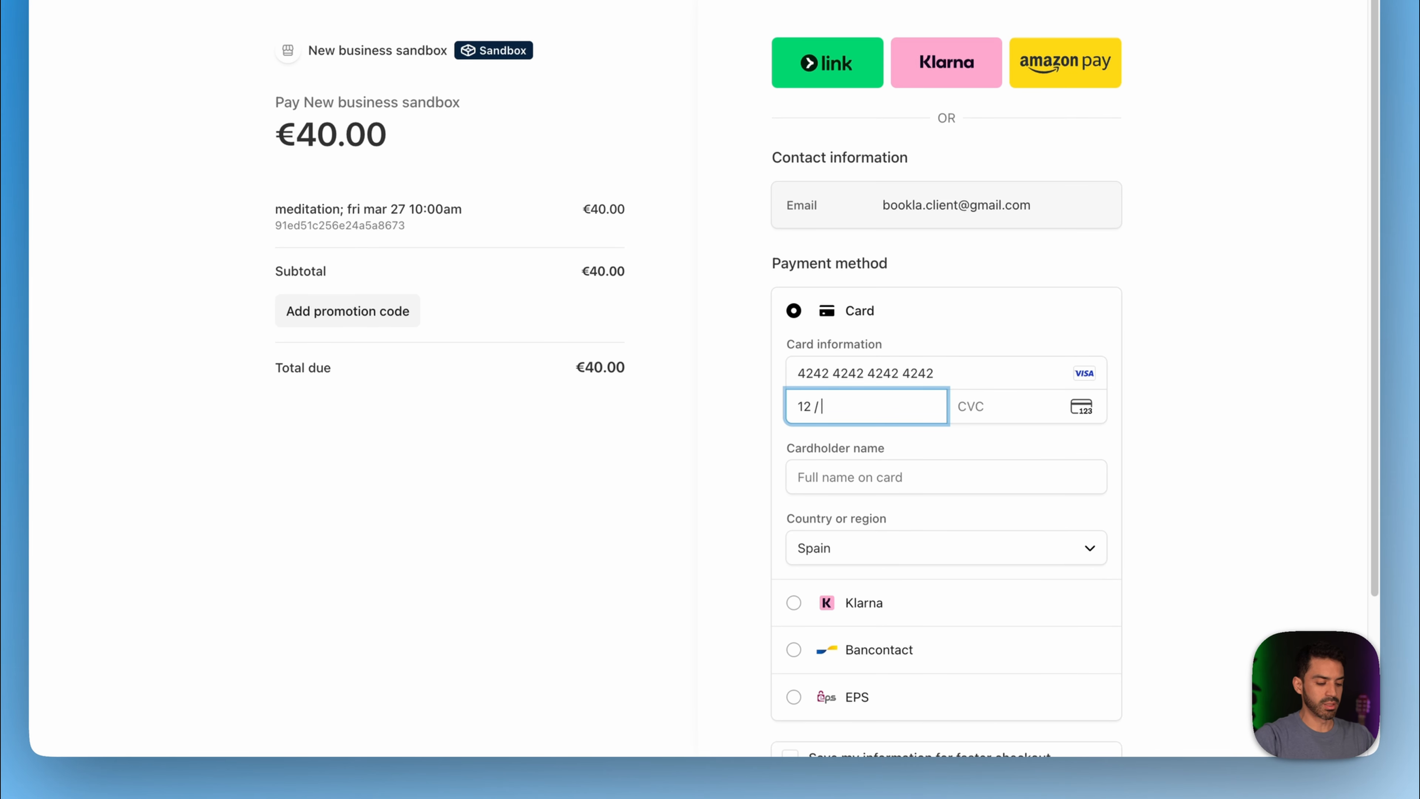
key("Tab")
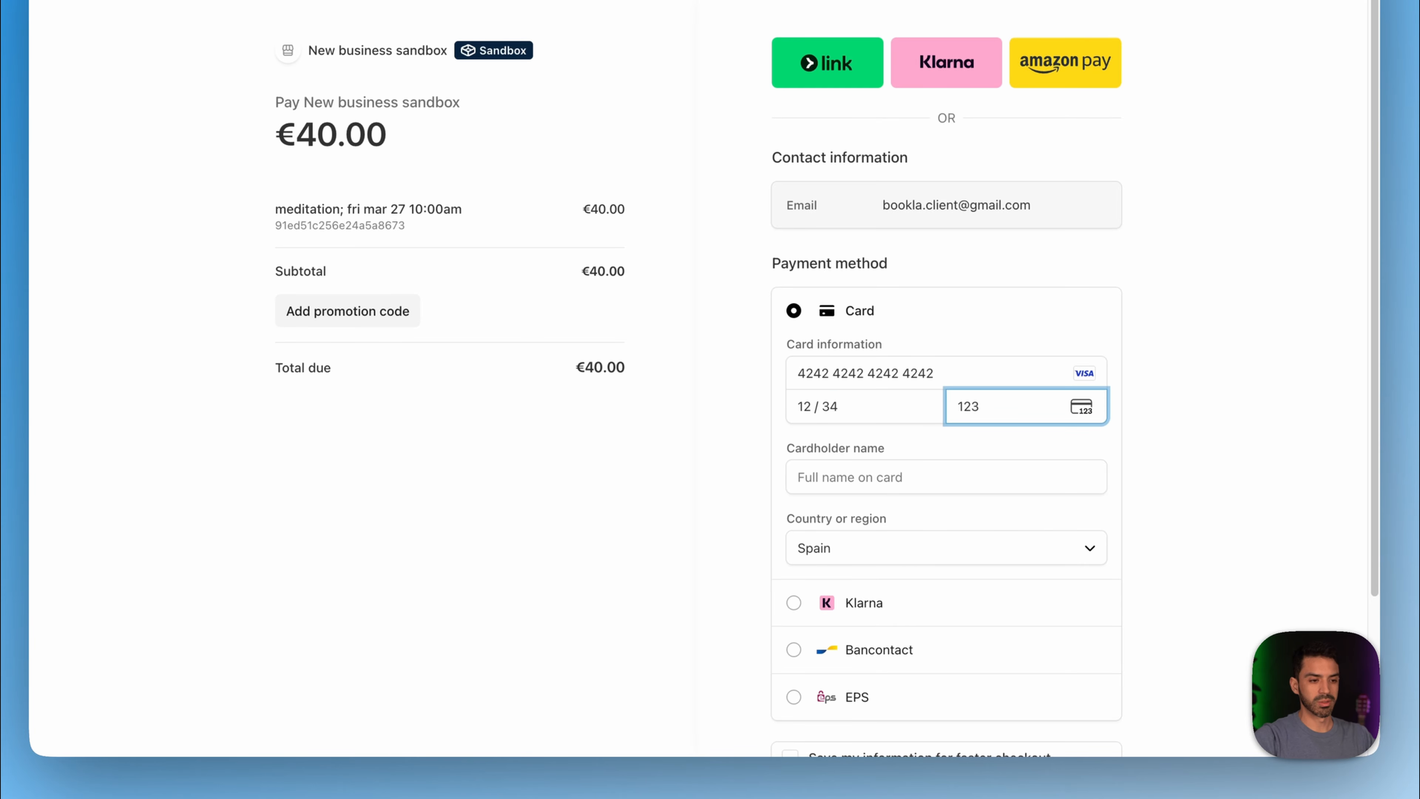
left_click(939, 481)
left_click(936, 519)
scroll(917, 553, "down", 1)
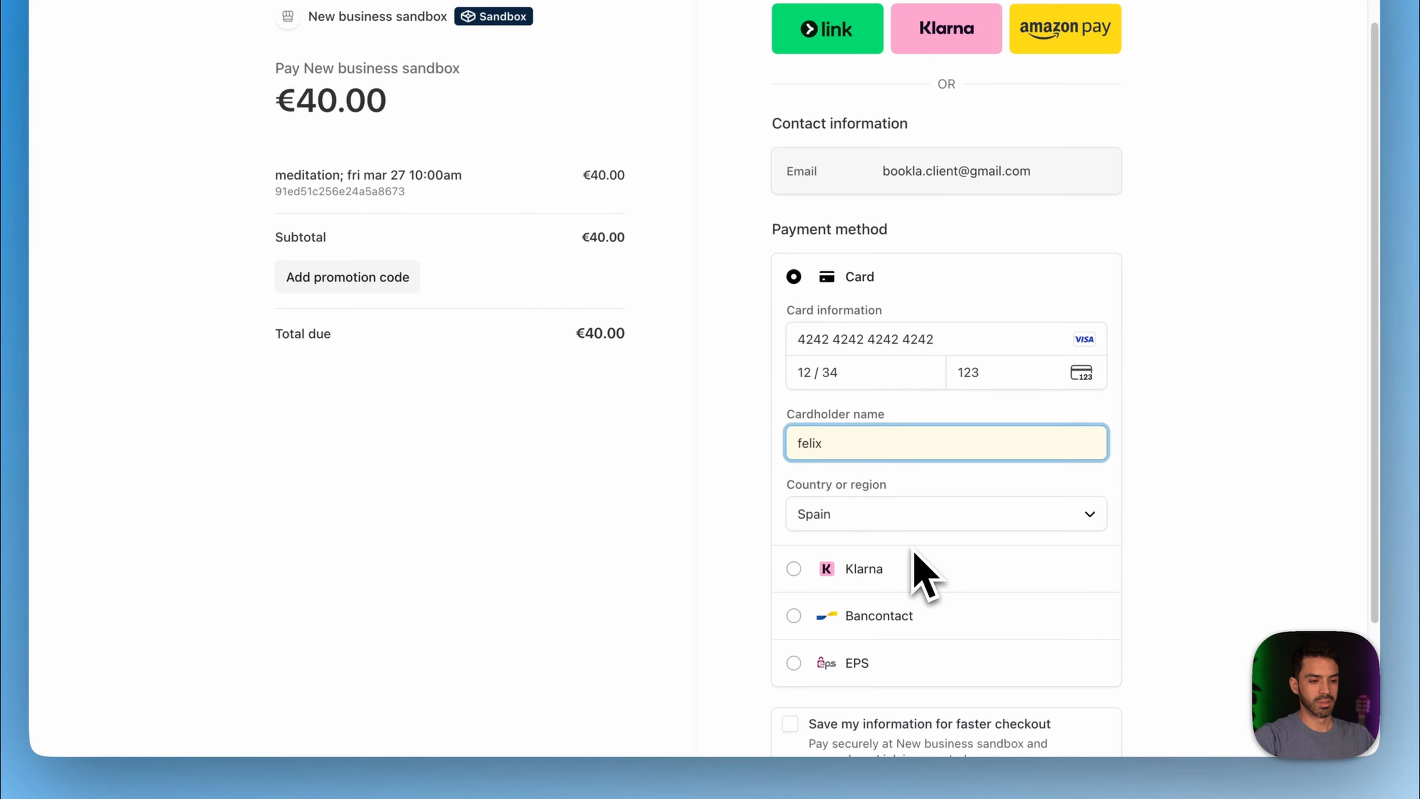
scroll(922, 579, "down", 3)
left_click(897, 653)
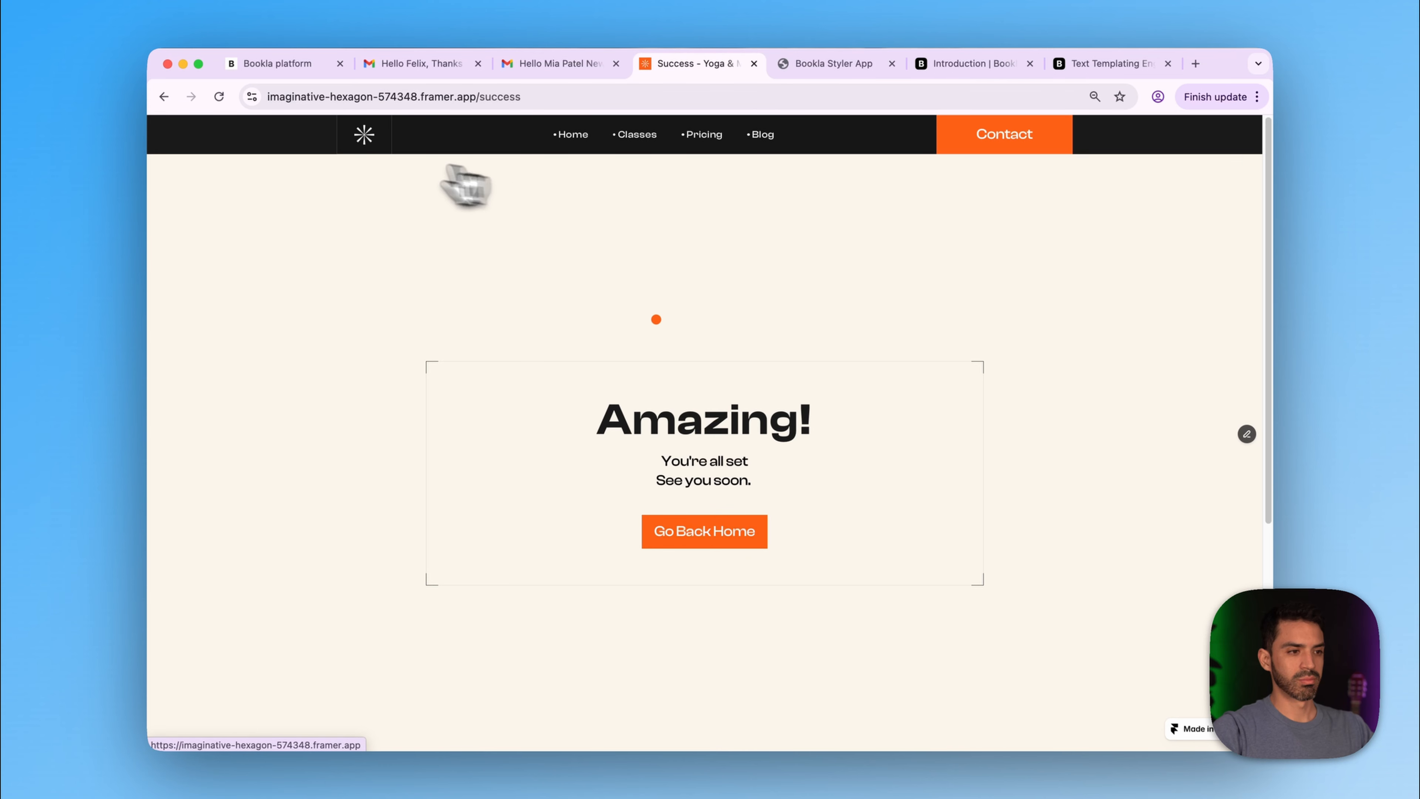
left_click(554, 65)
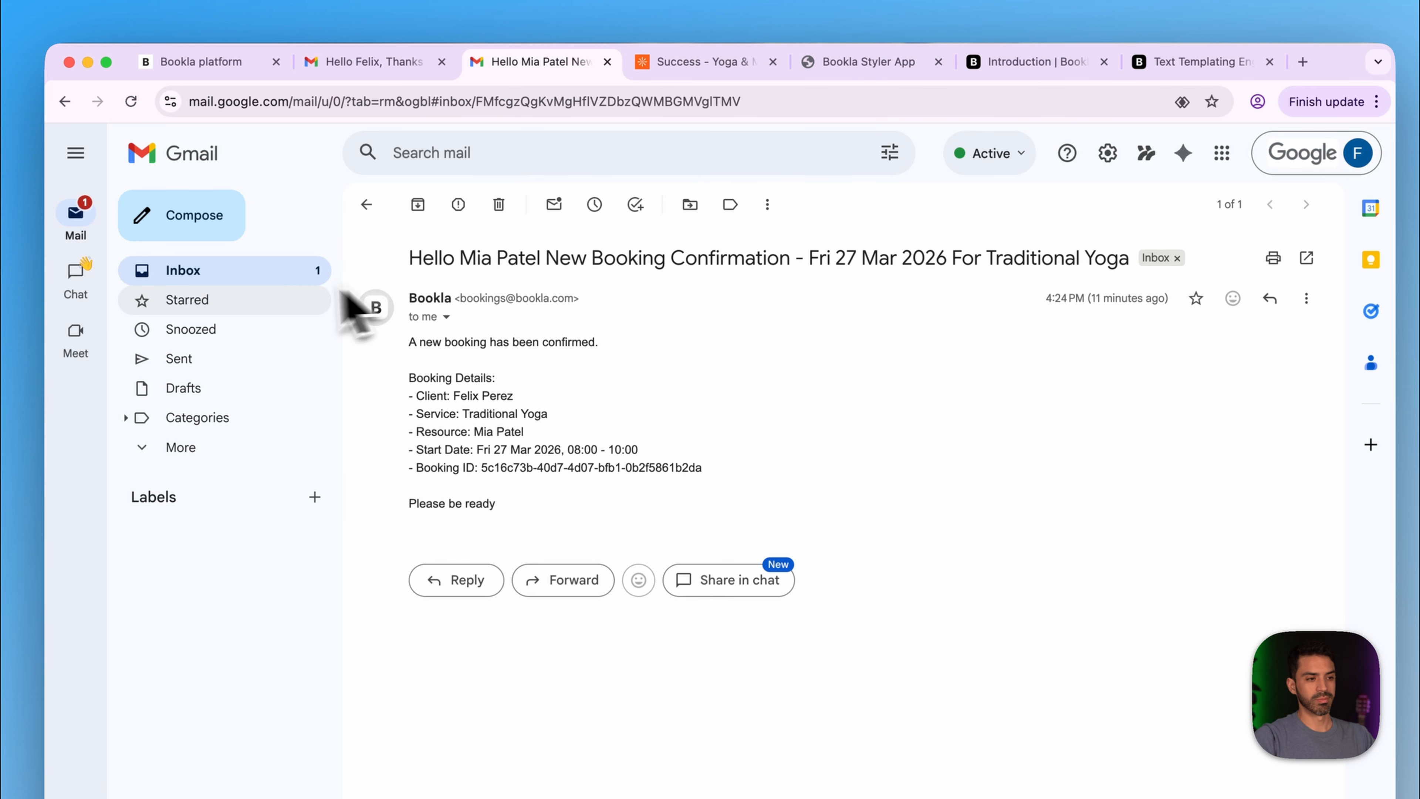
- Check the staff and client Meditation confirmation emails for Fri 27 Mar, then return to Bookla
left_click(277, 278)
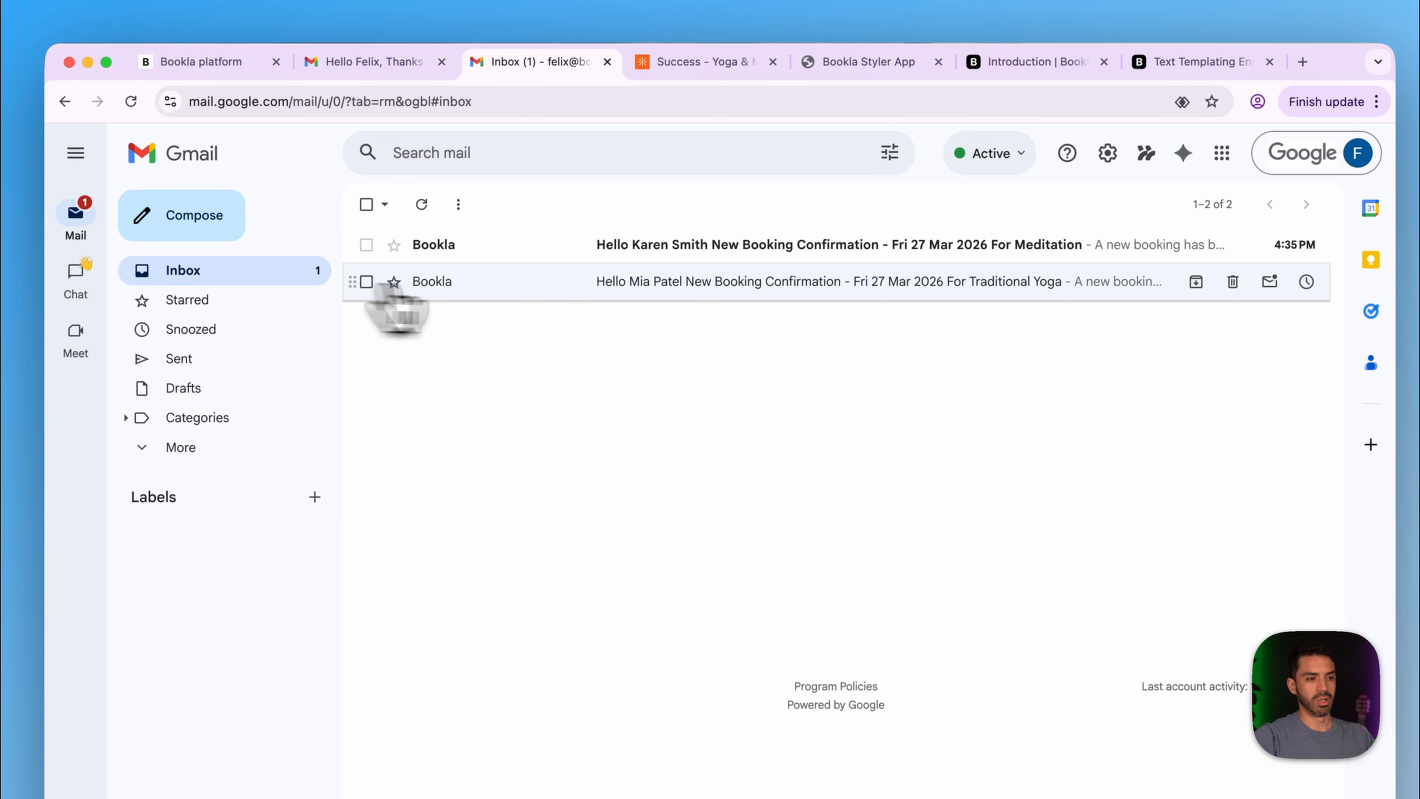
left_click(493, 253)
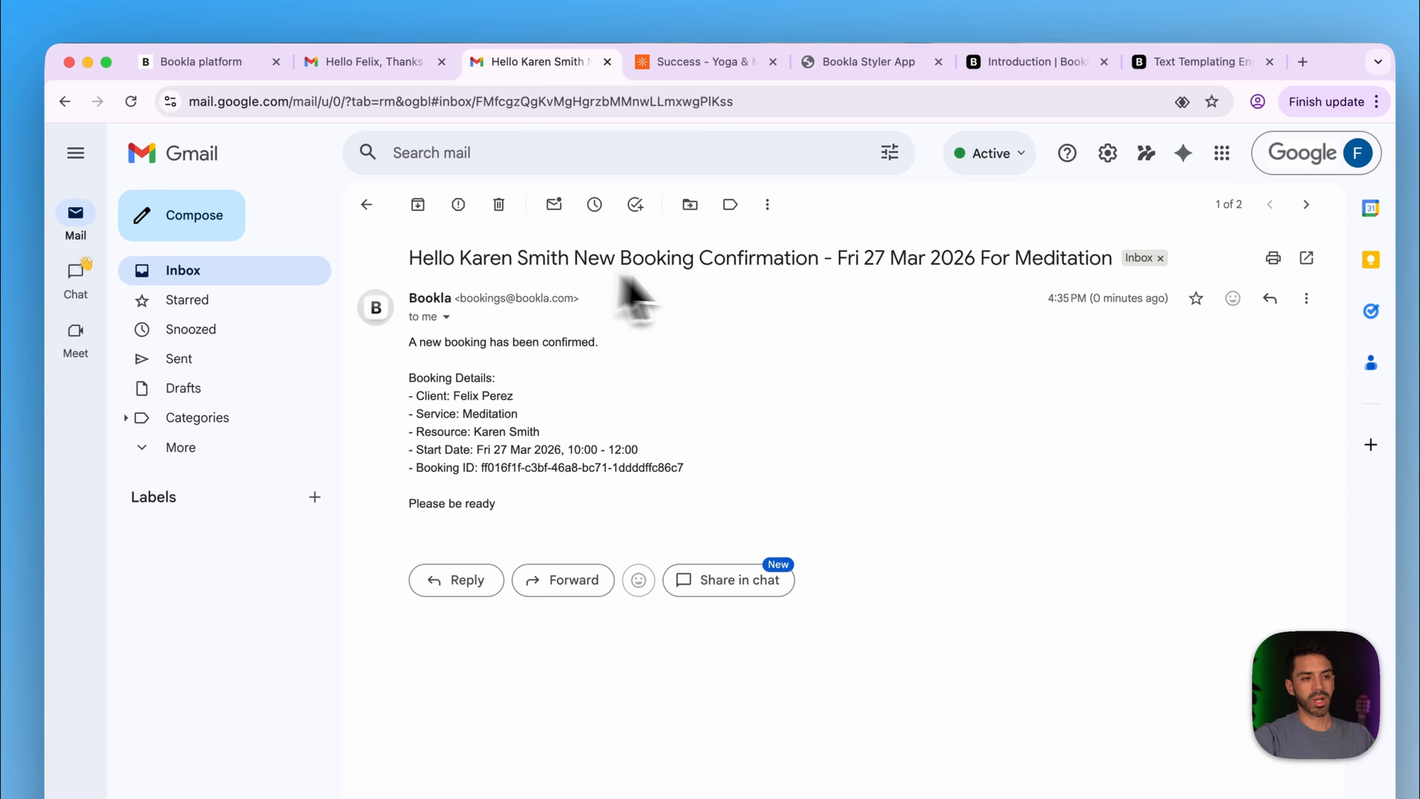
left_click(366, 61)
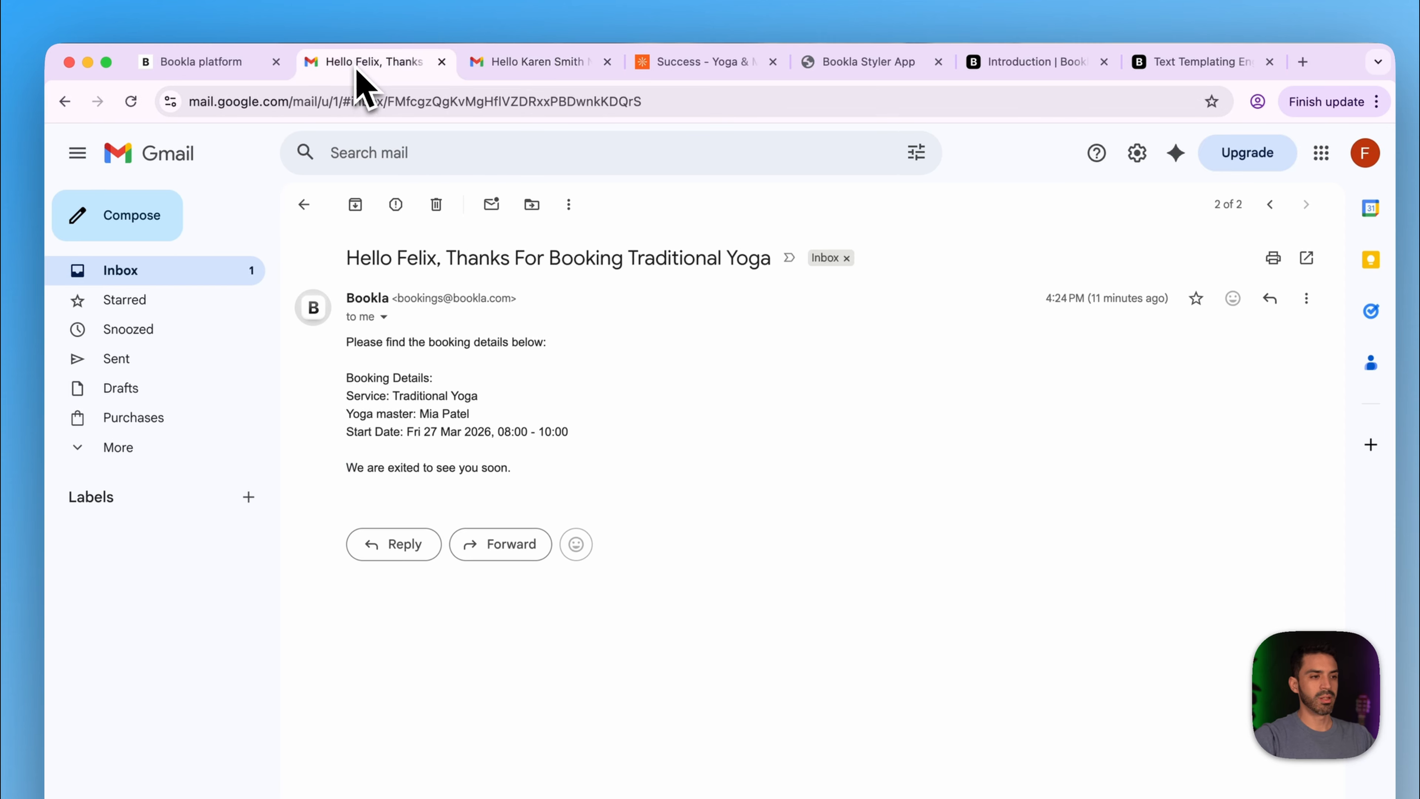
left_click(193, 273)
left_click(442, 247)
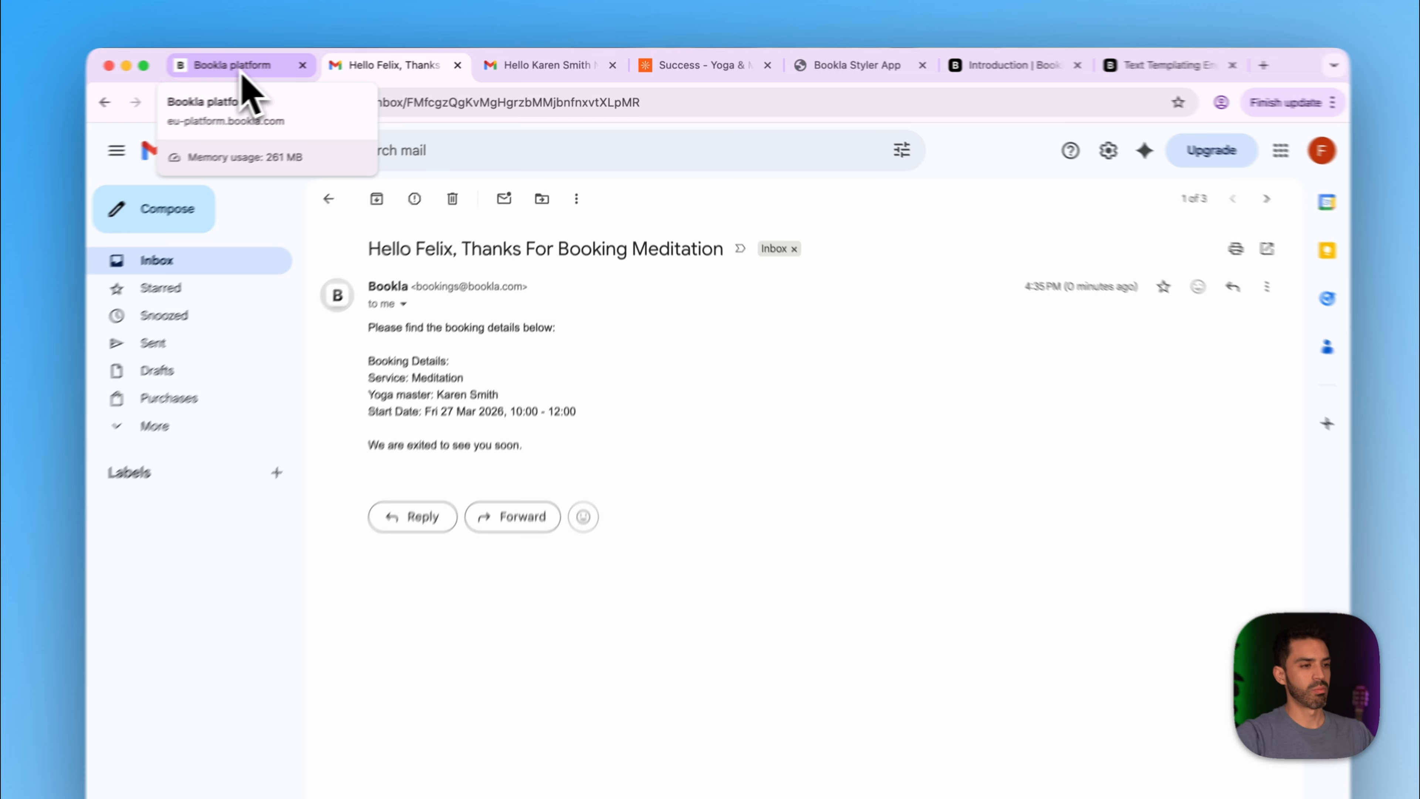
left_click(285, 66)
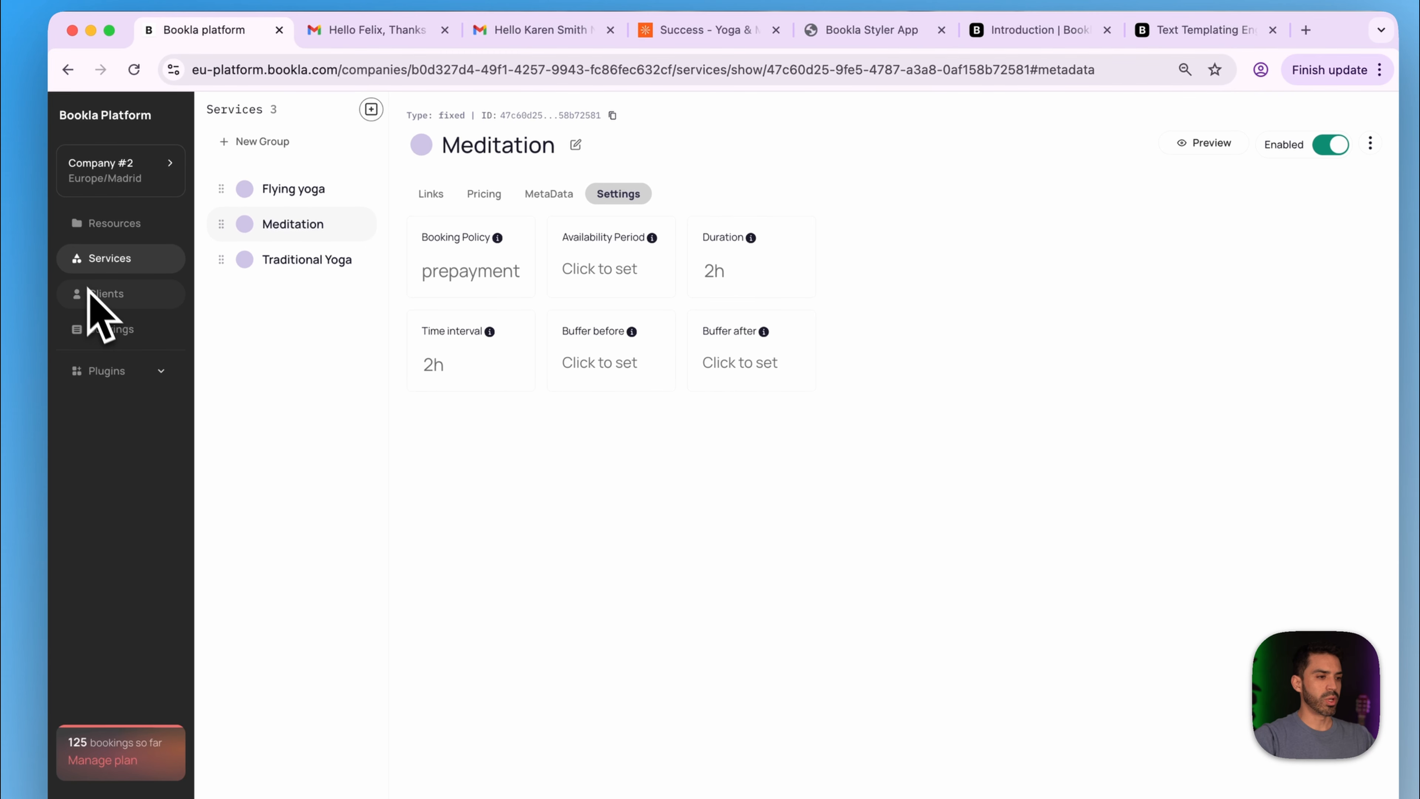
- Start a new Client email template in Email notifications with the Booking Confirmed trigger
left_click(107, 372)
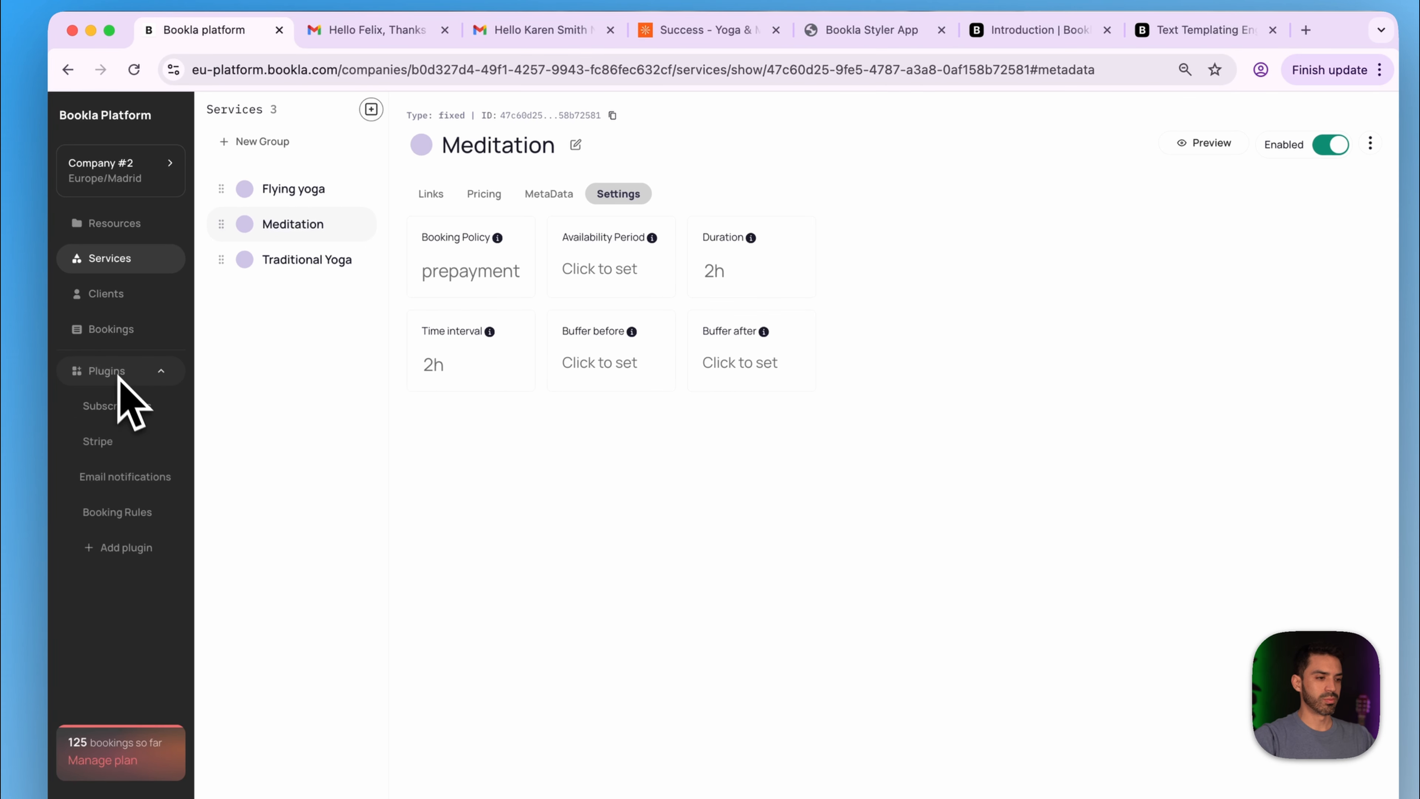
left_click(135, 476)
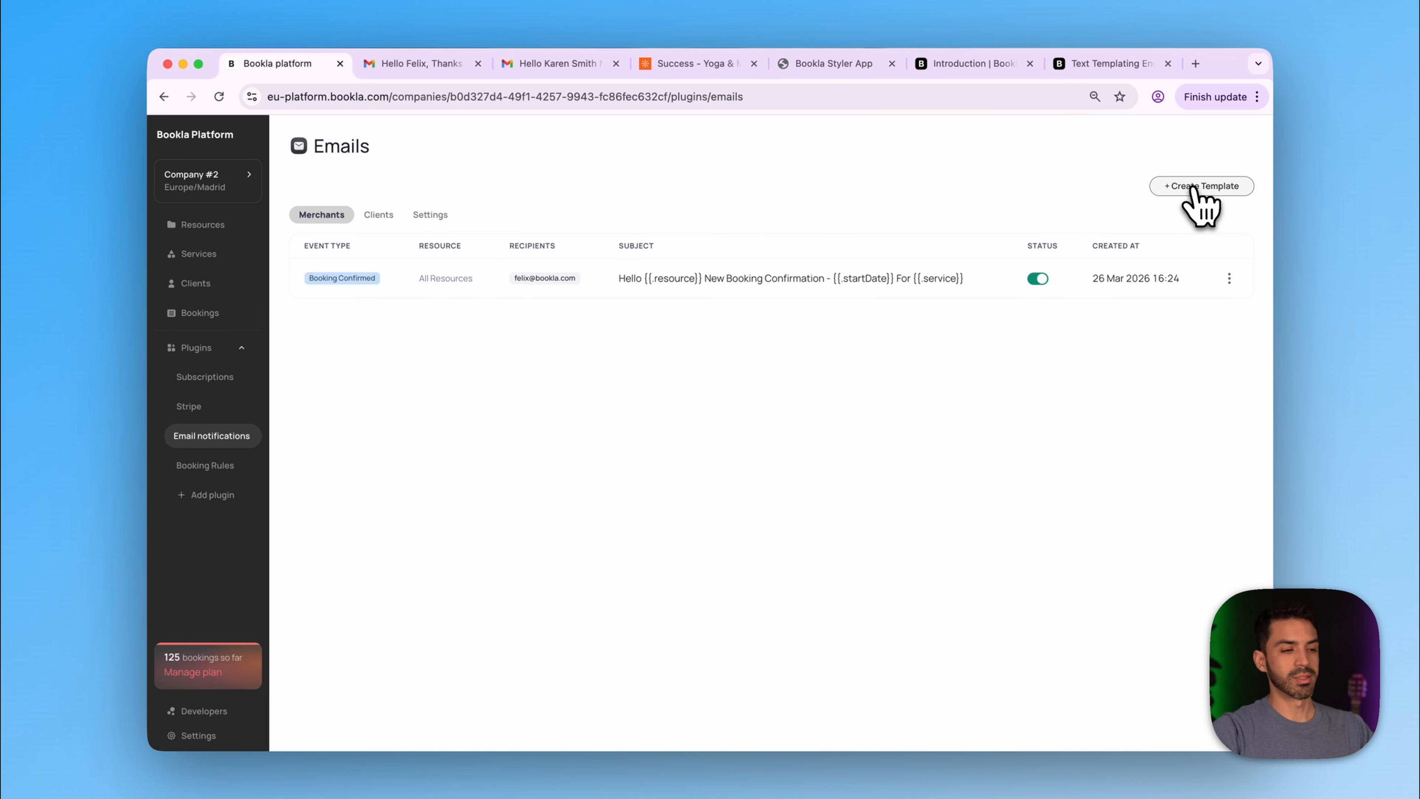
left_click(1201, 186)
left_click(685, 221)
left_click(685, 219)
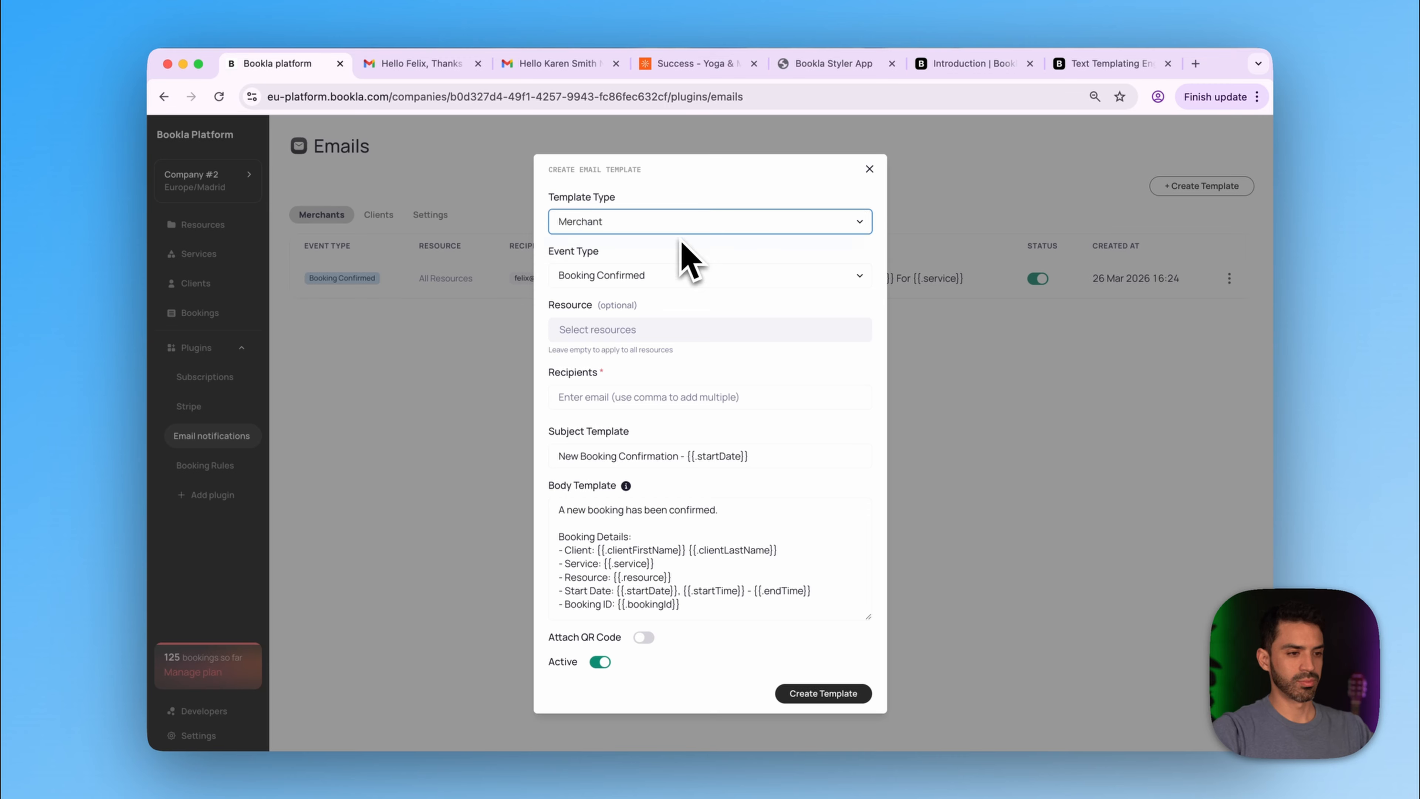
left_click(652, 274)
left_click(668, 275)
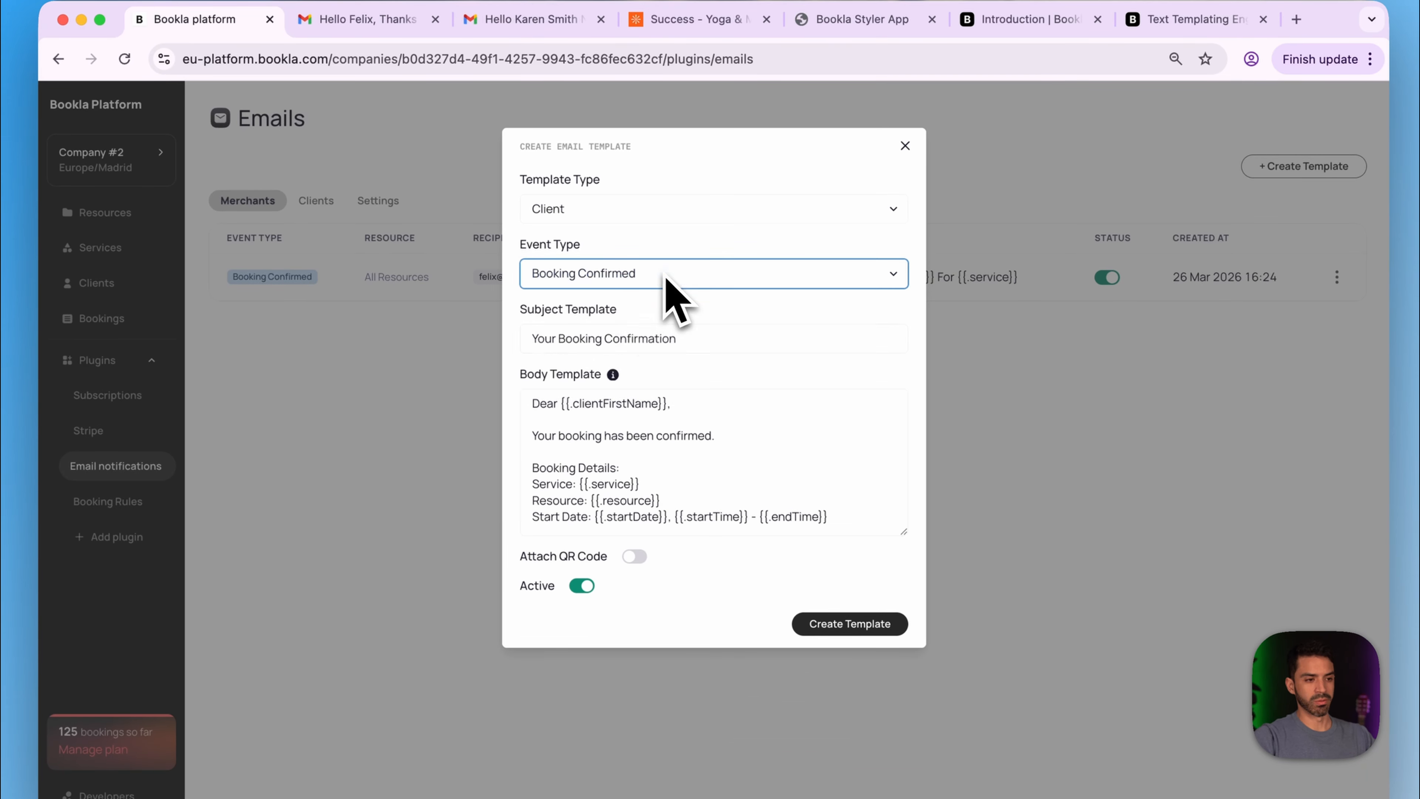
- Insert the {{.clientFirstName}} placeholder after Hello in the subject line
left_click(710, 339)
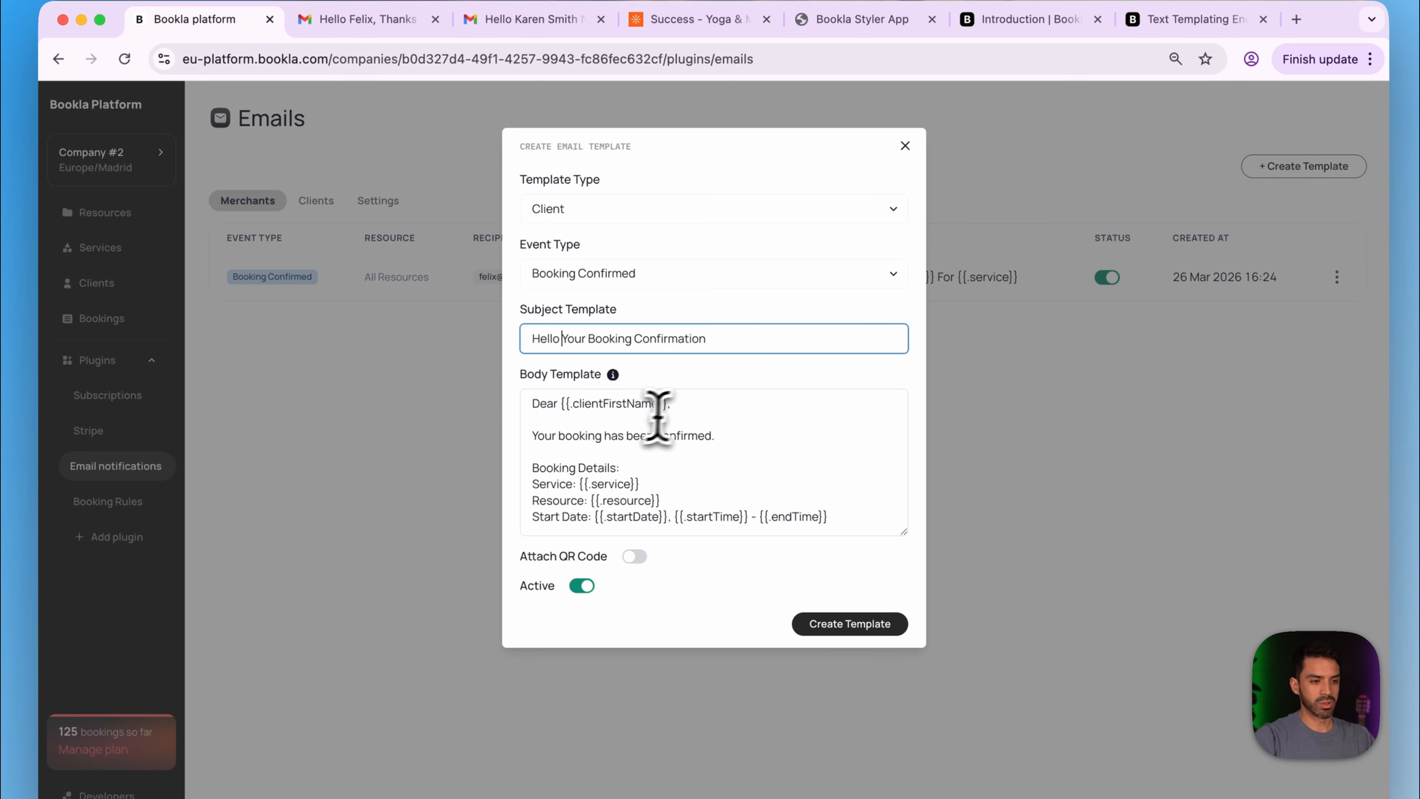
left_click_drag(671, 404, 558, 405)
key("super+c")
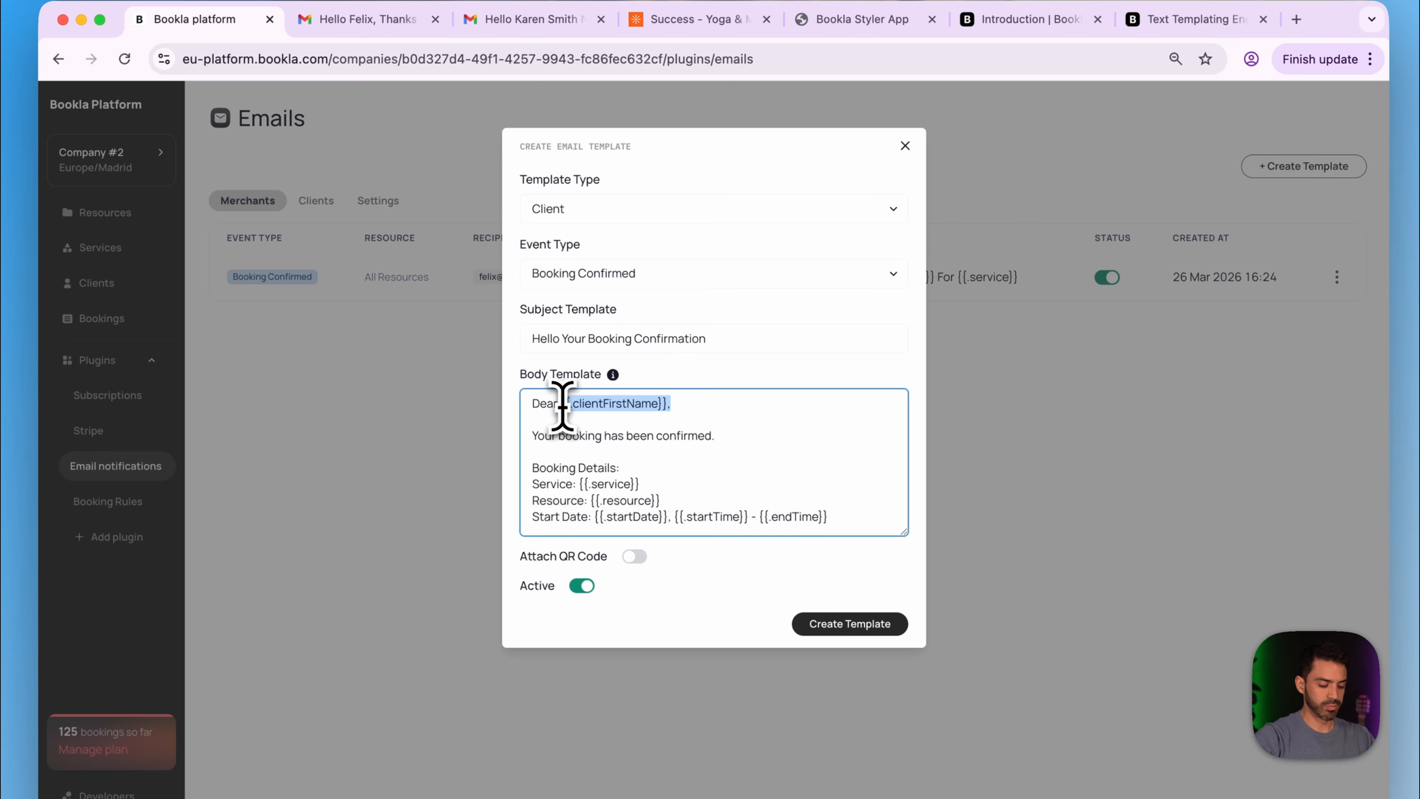
left_click(557, 340)
key("super+v")
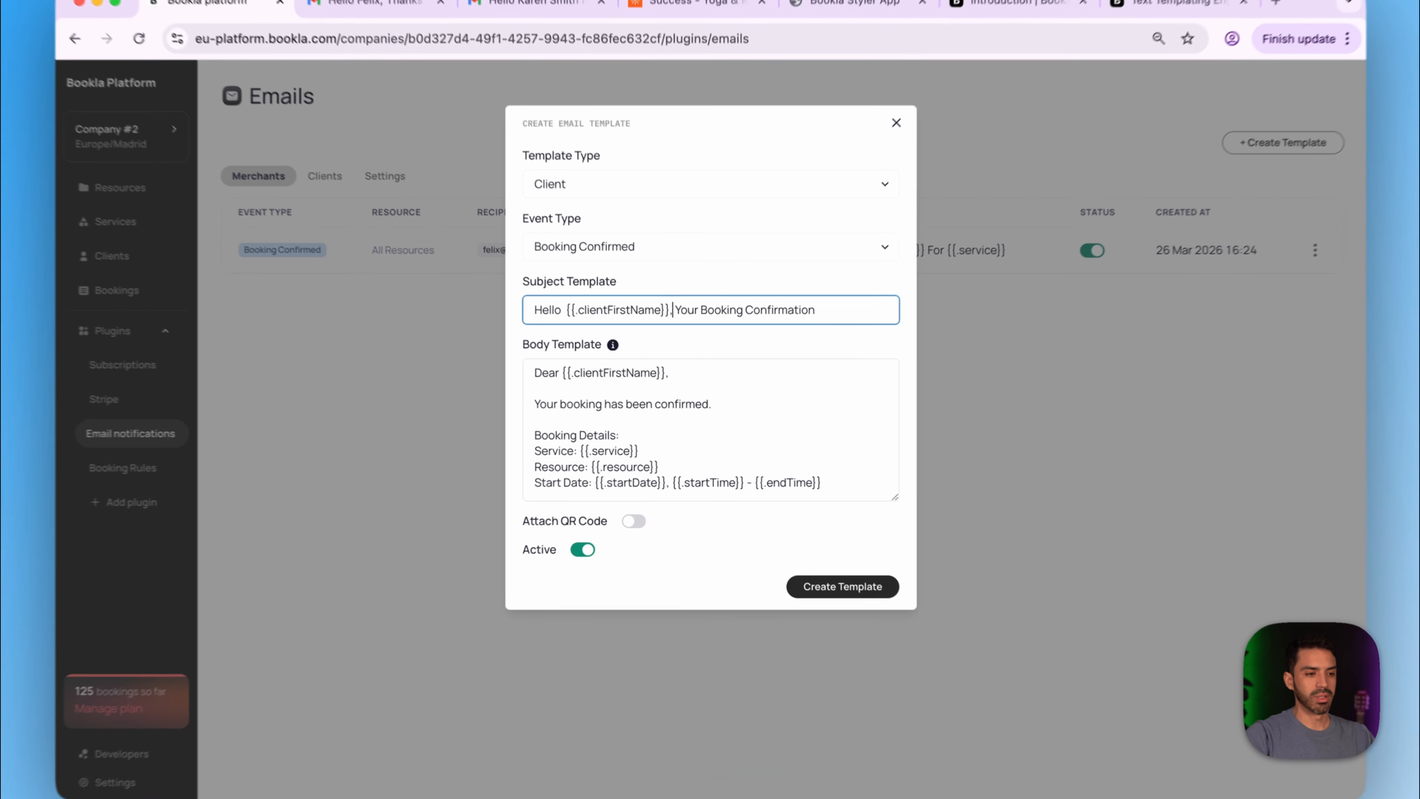
- Add the {{.manageUrl}} change-booking line and 'If you get lost find us here:' to the body
left_click(559, 397)
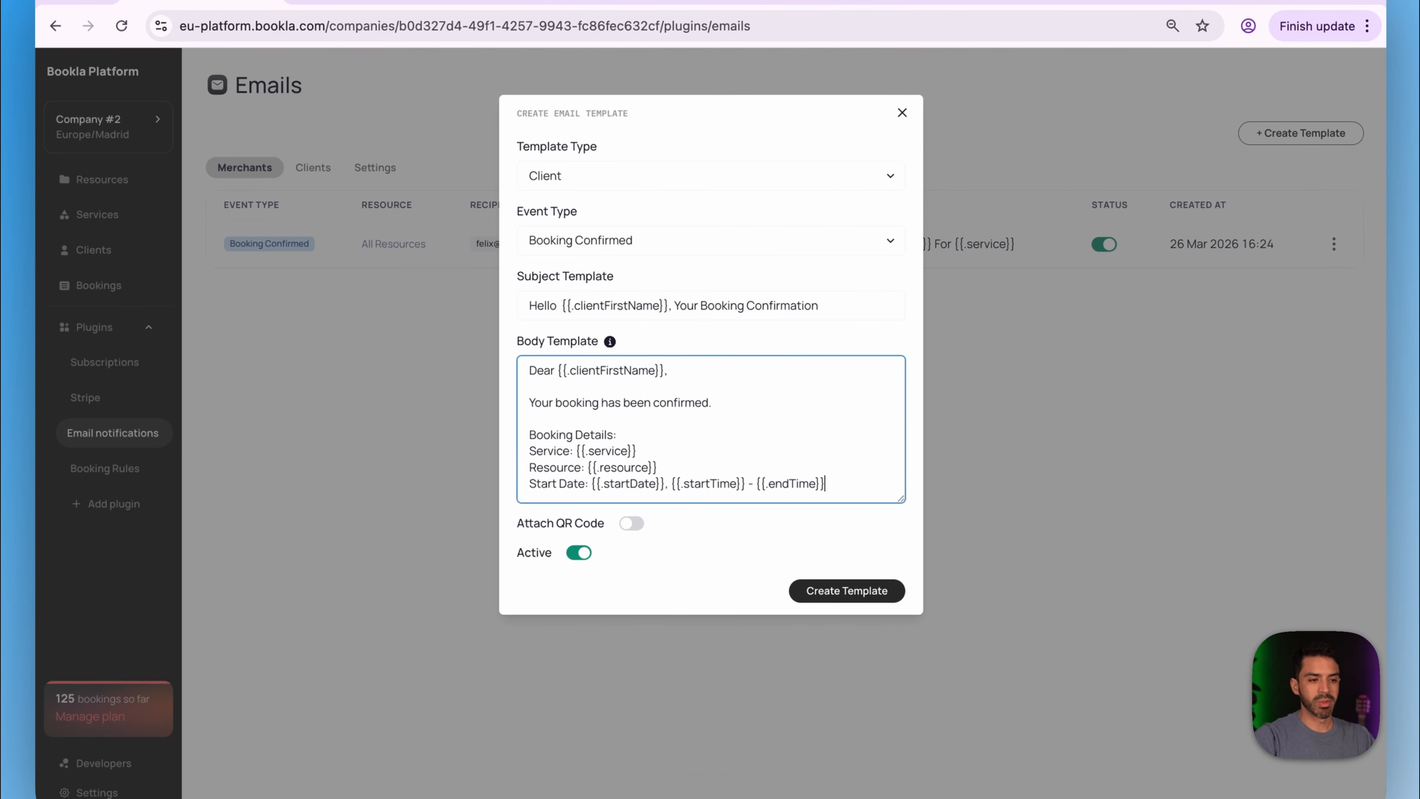
key("Return")
key("Return")
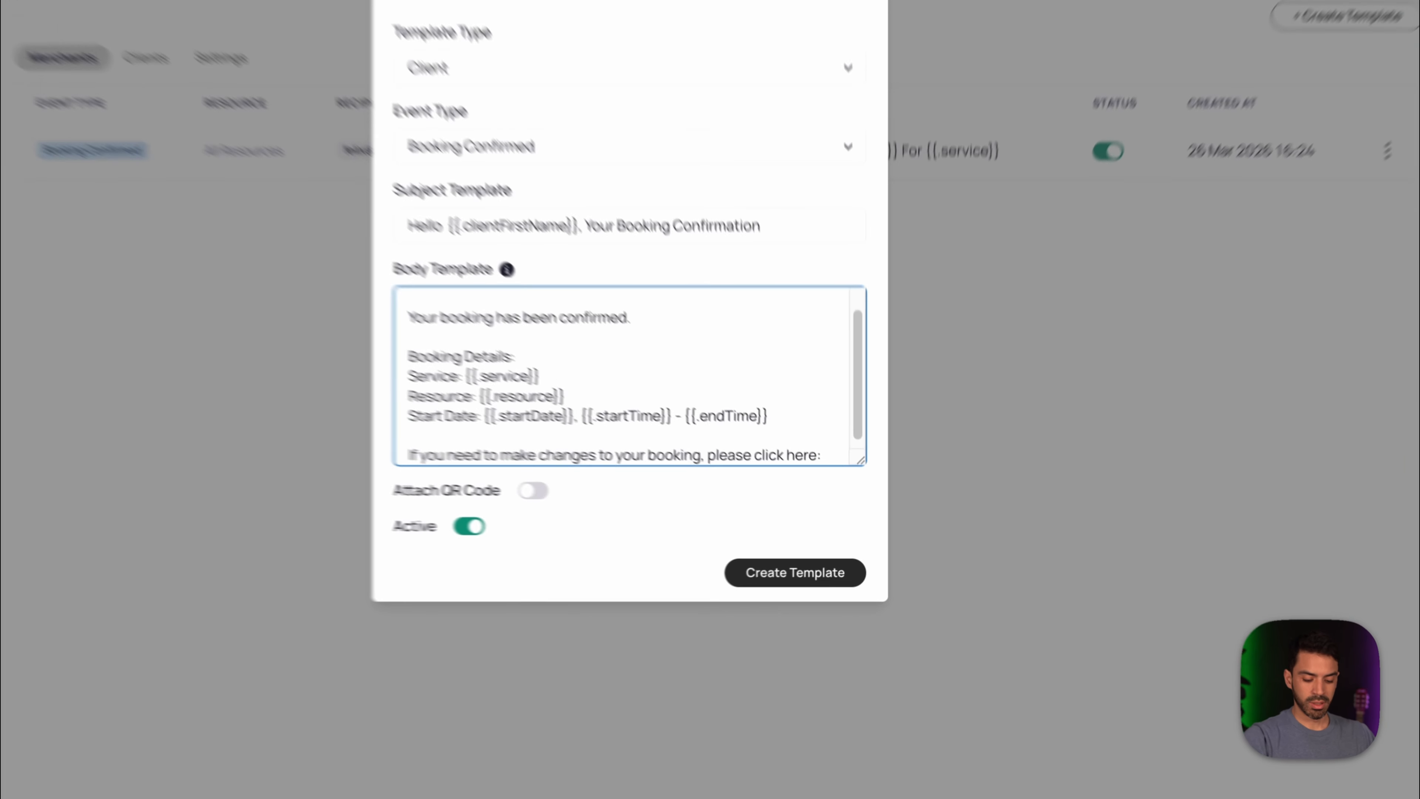
key("Return")
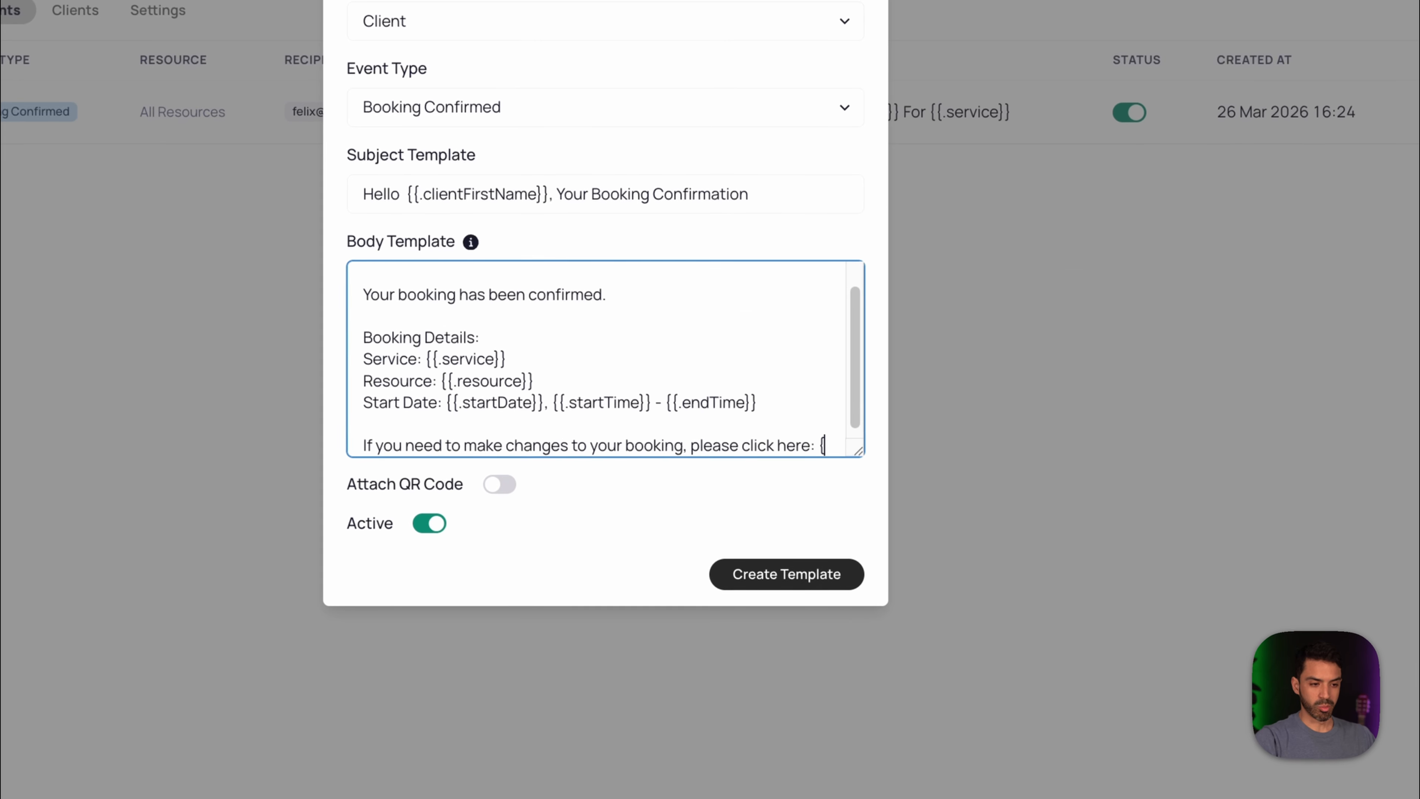
type("{{.manageUrl")
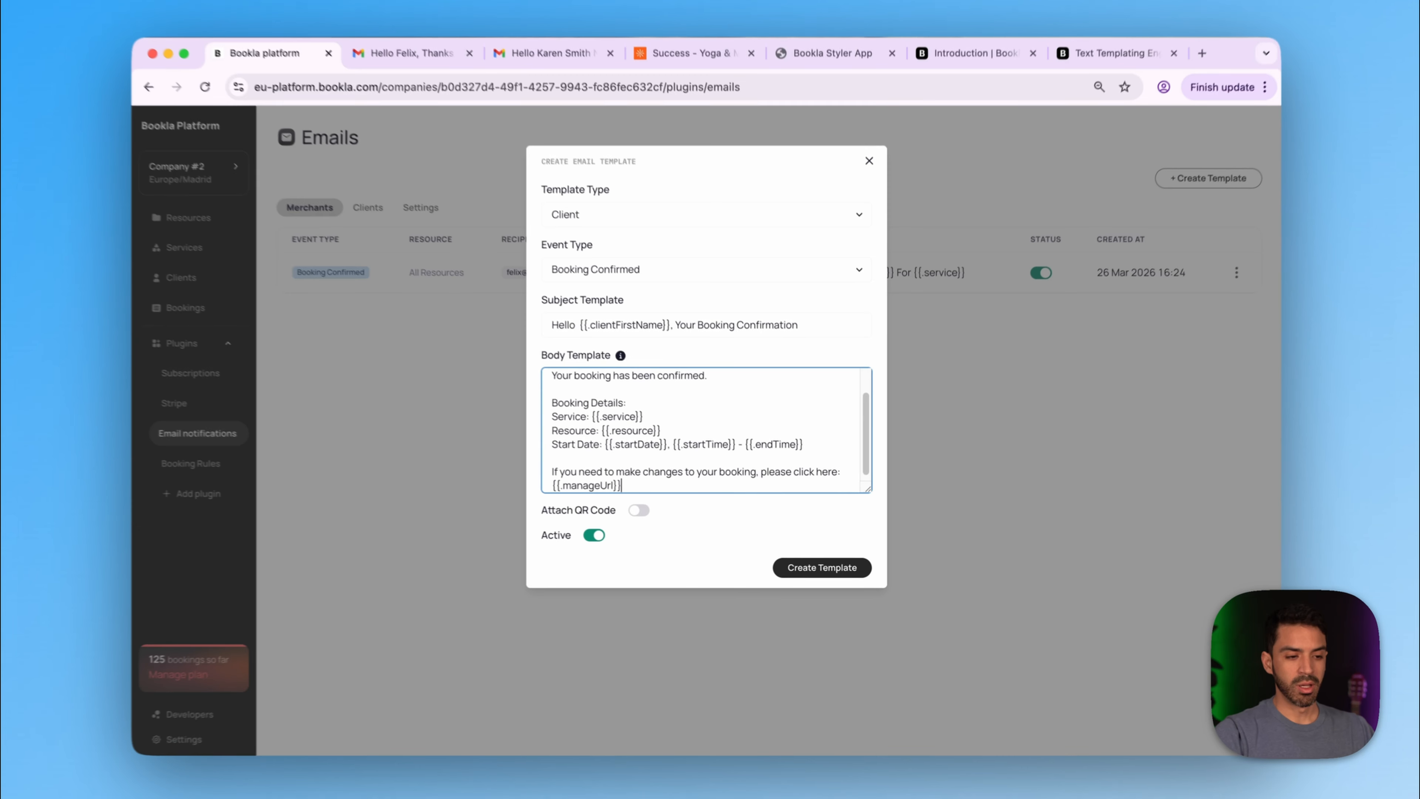
key("Return")
key("Return")
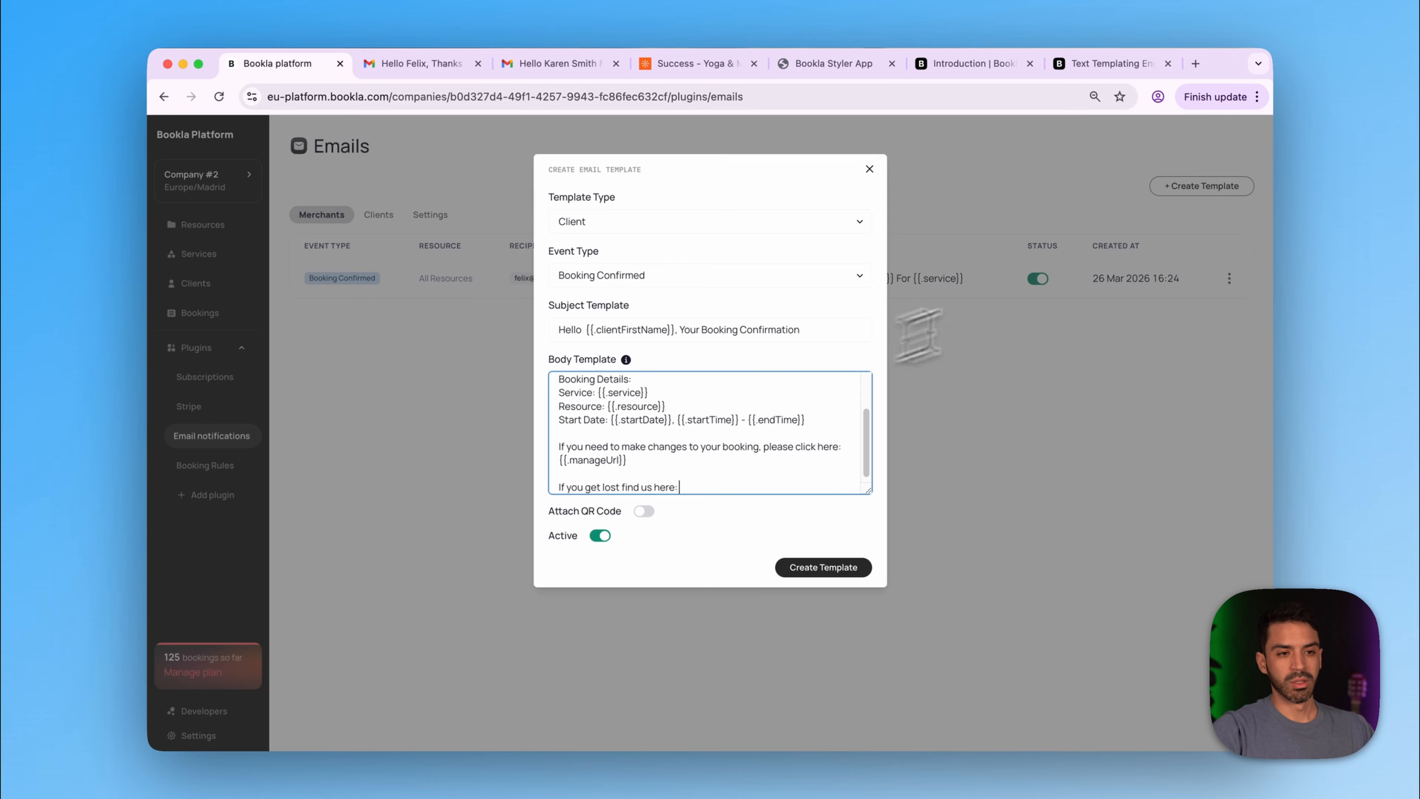
left_click(1196, 64)
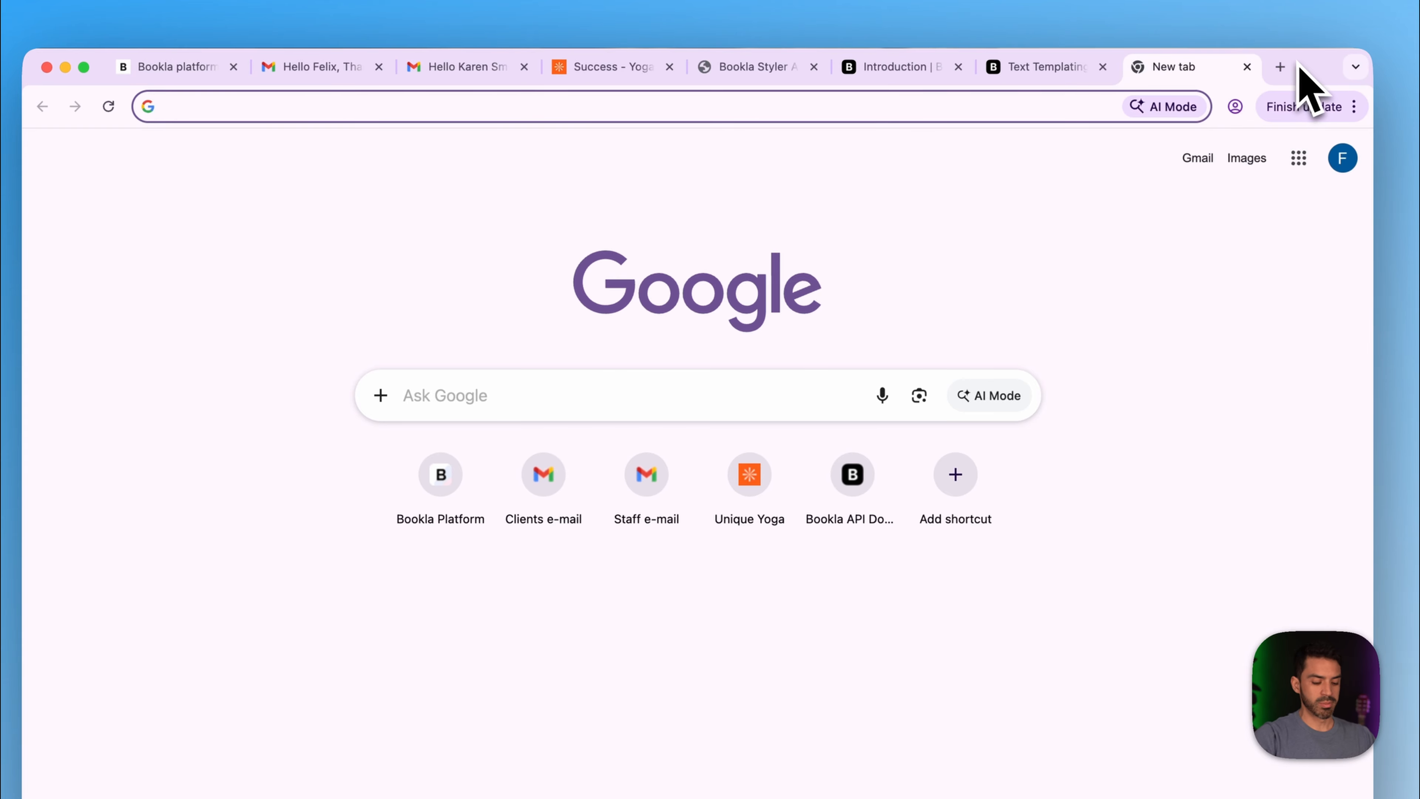
- Copy the Google Maps short share link for Museo de las Ciencias Príncipe Felipe
type("maps")
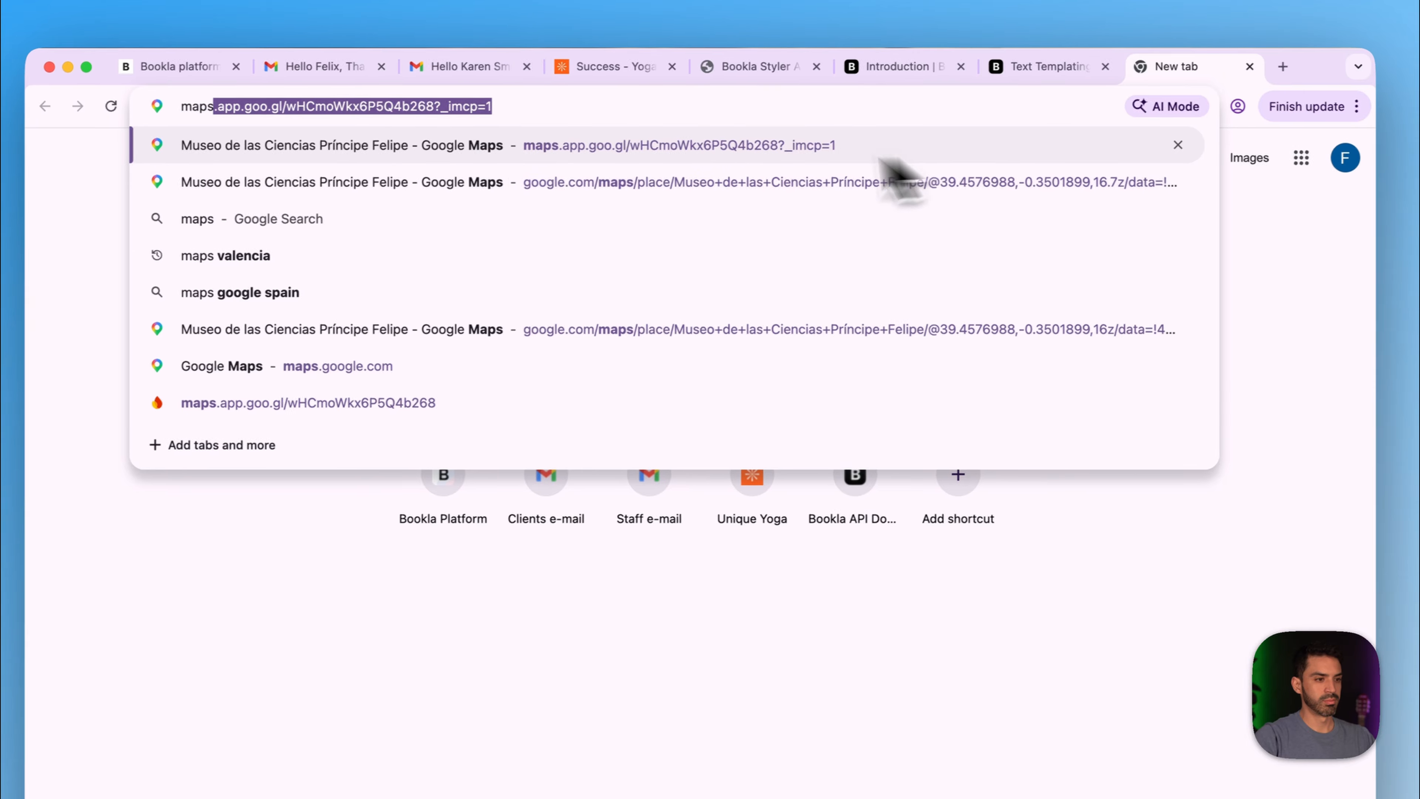
left_click(498, 147)
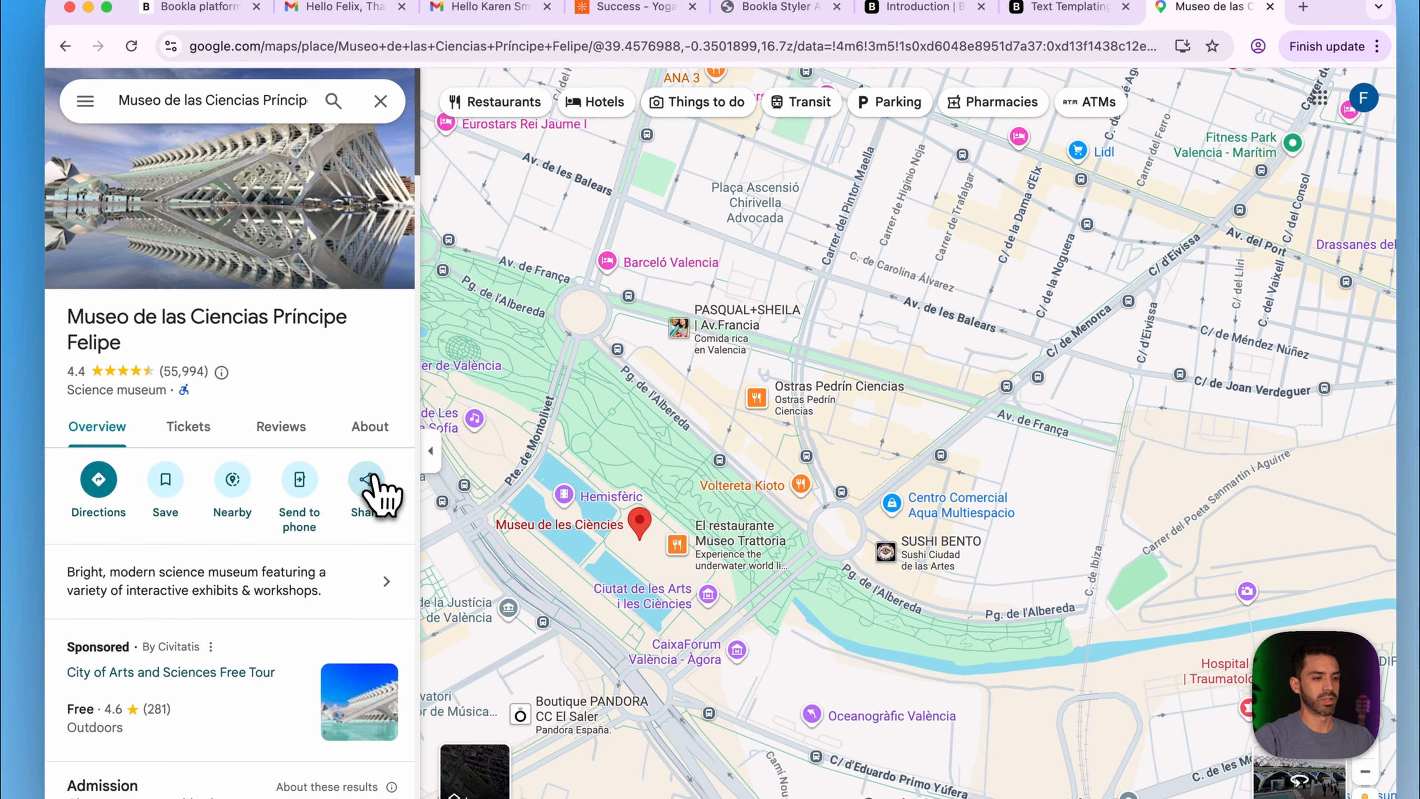
left_click(369, 481)
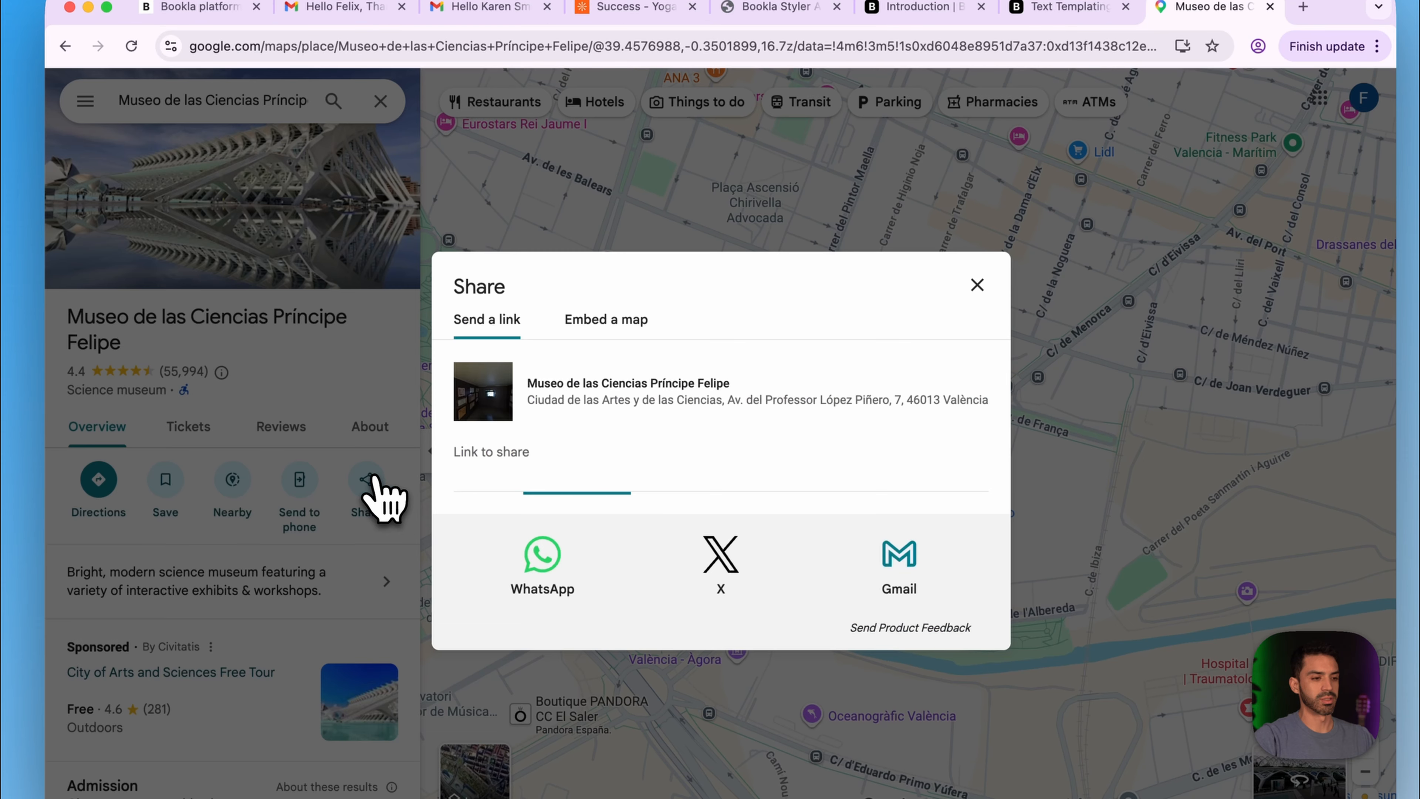
left_click(959, 485)
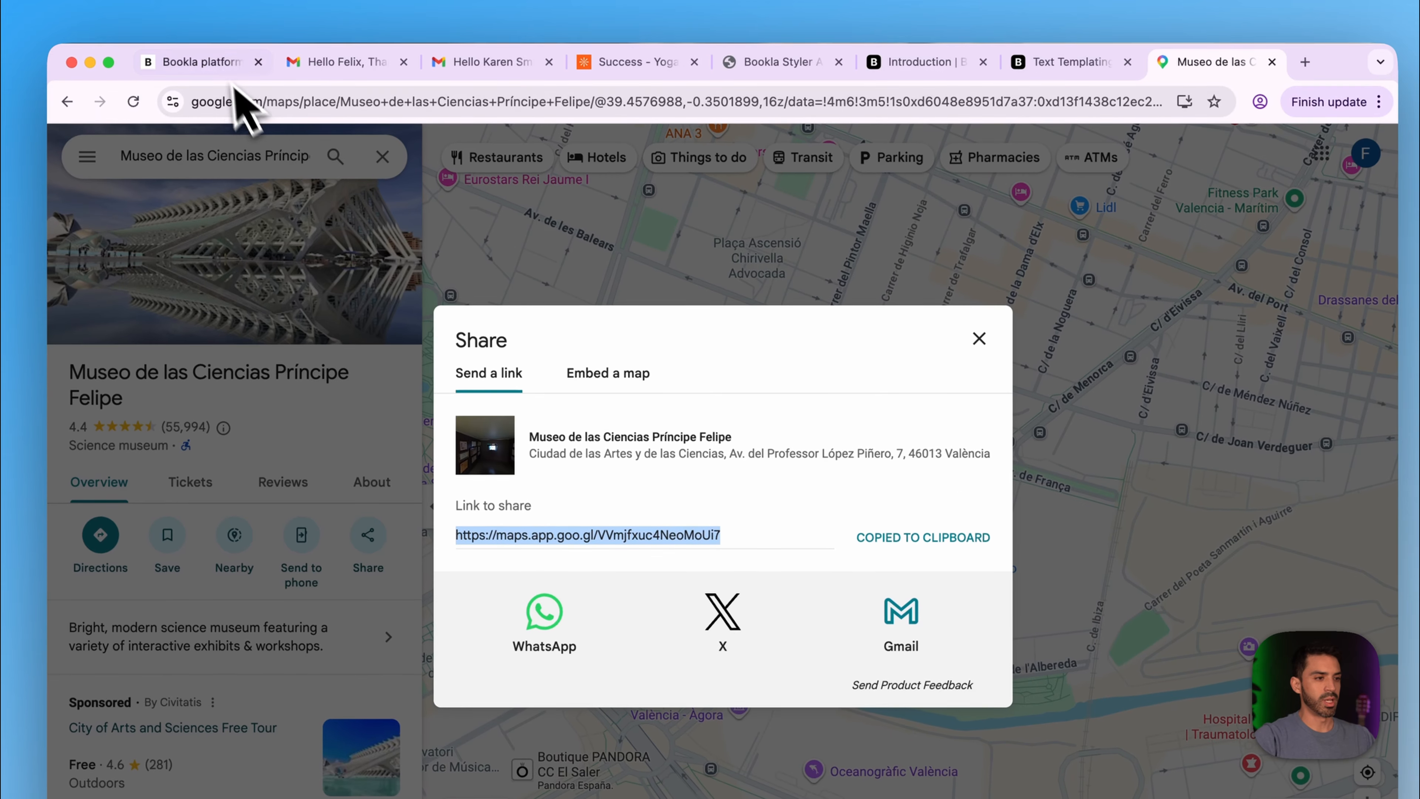
left_click(168, 7)
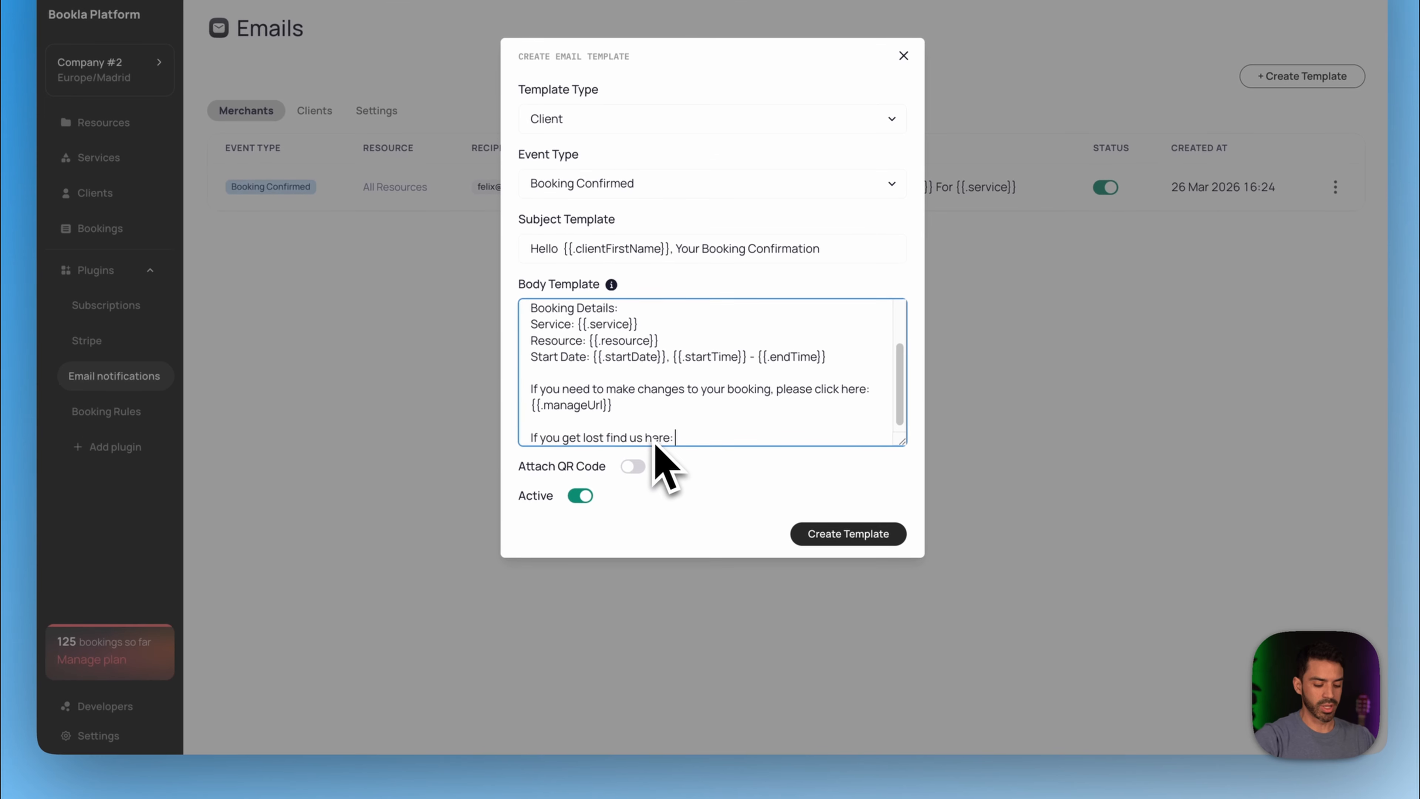
- Paste the Maps link at the end of the body and save the new client template
key("super+v")
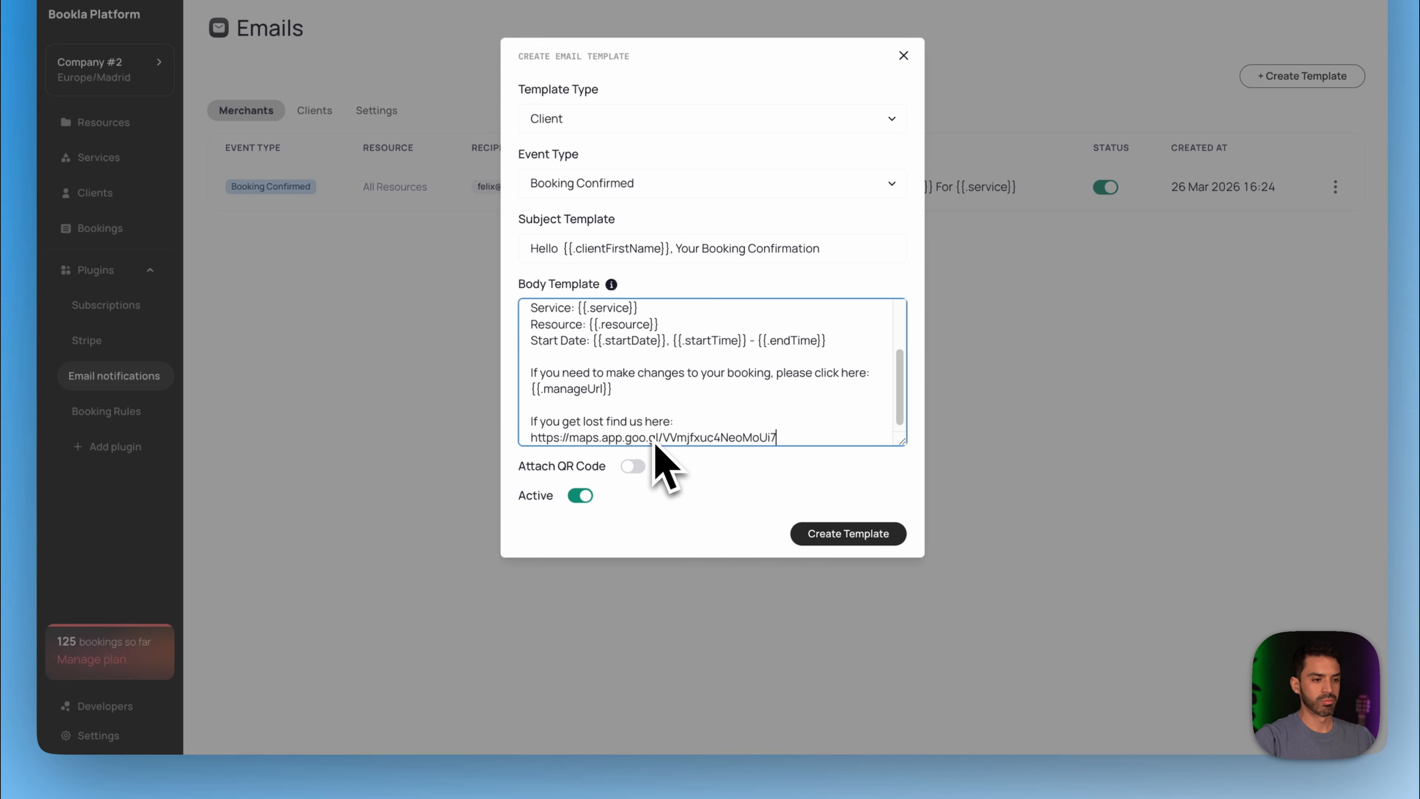
left_click(827, 535)
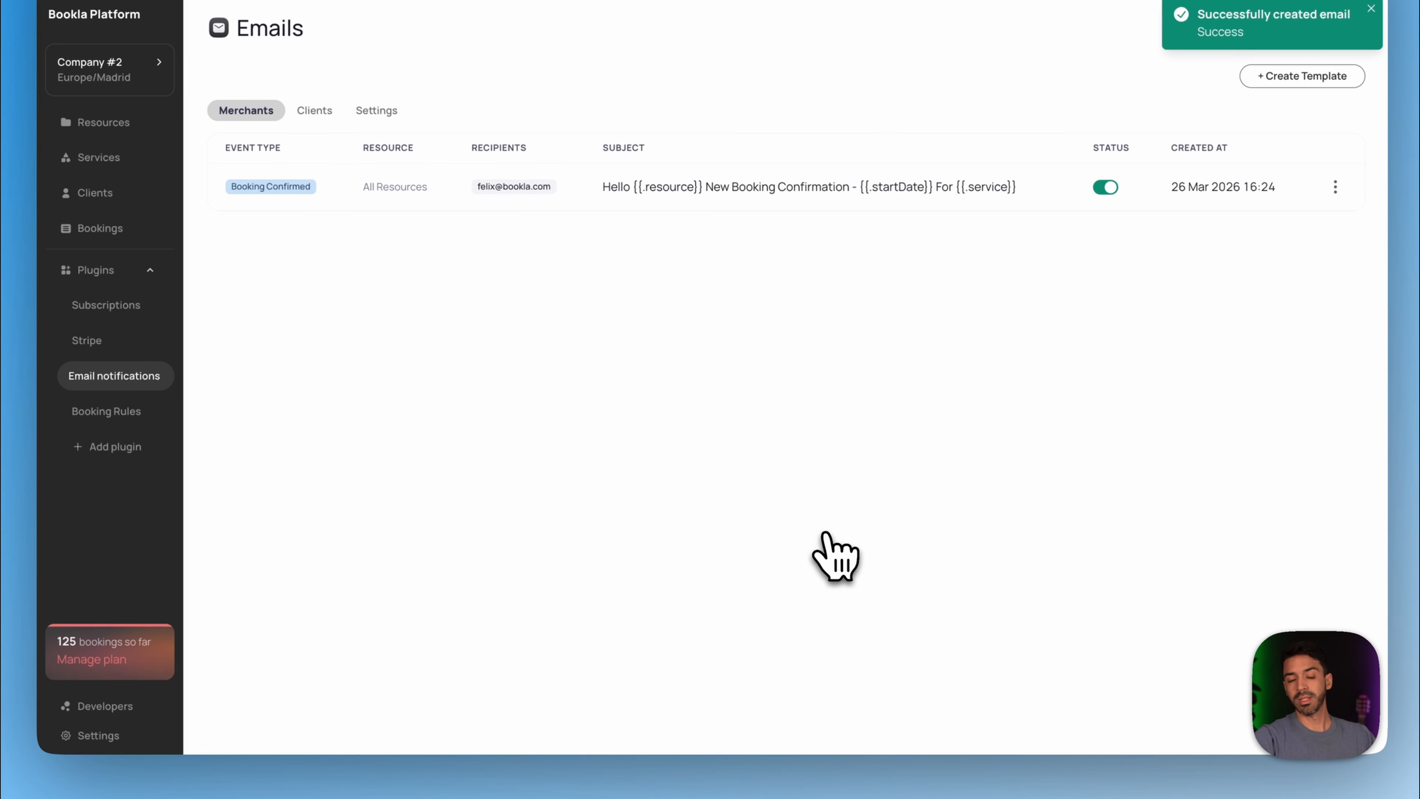
left_click(618, 65)
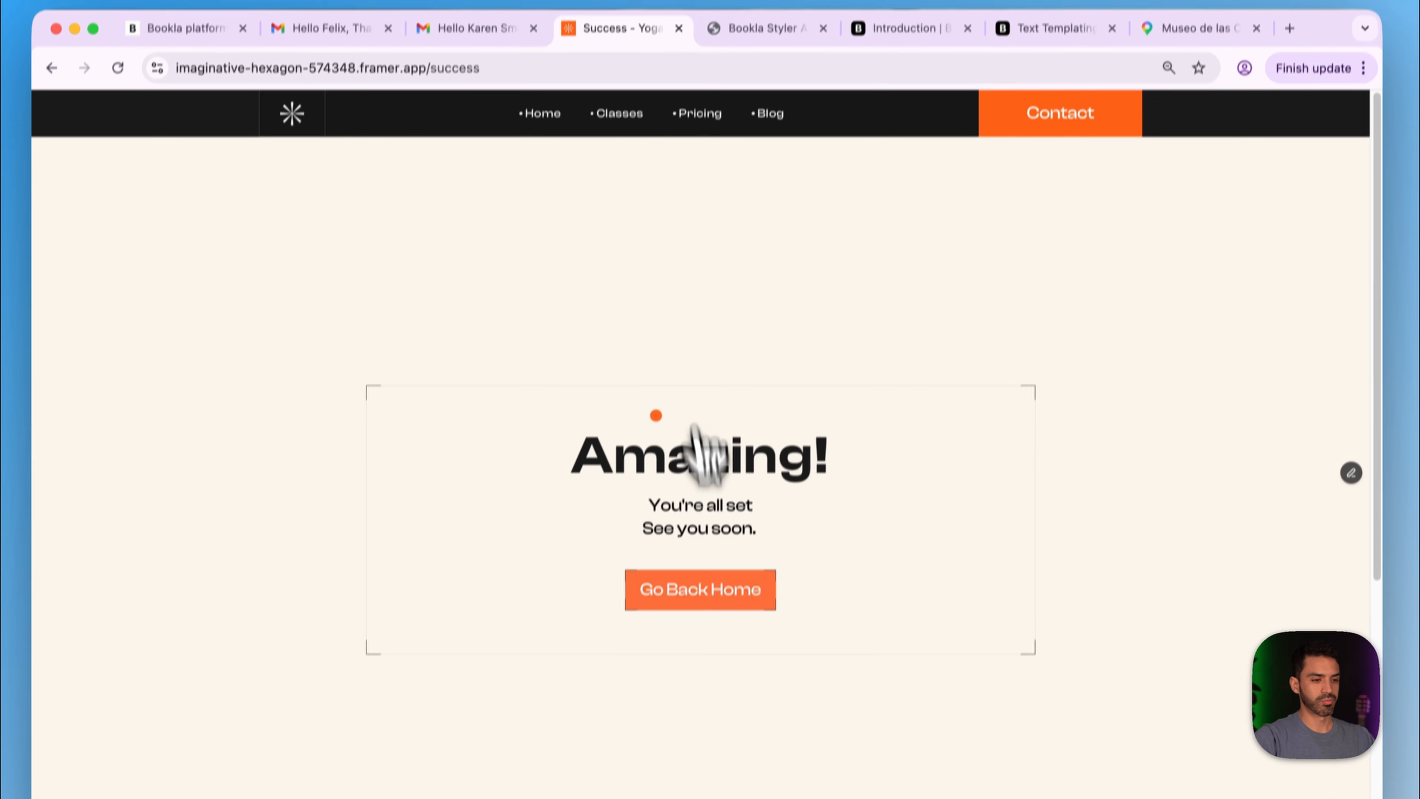
left_click(716, 597)
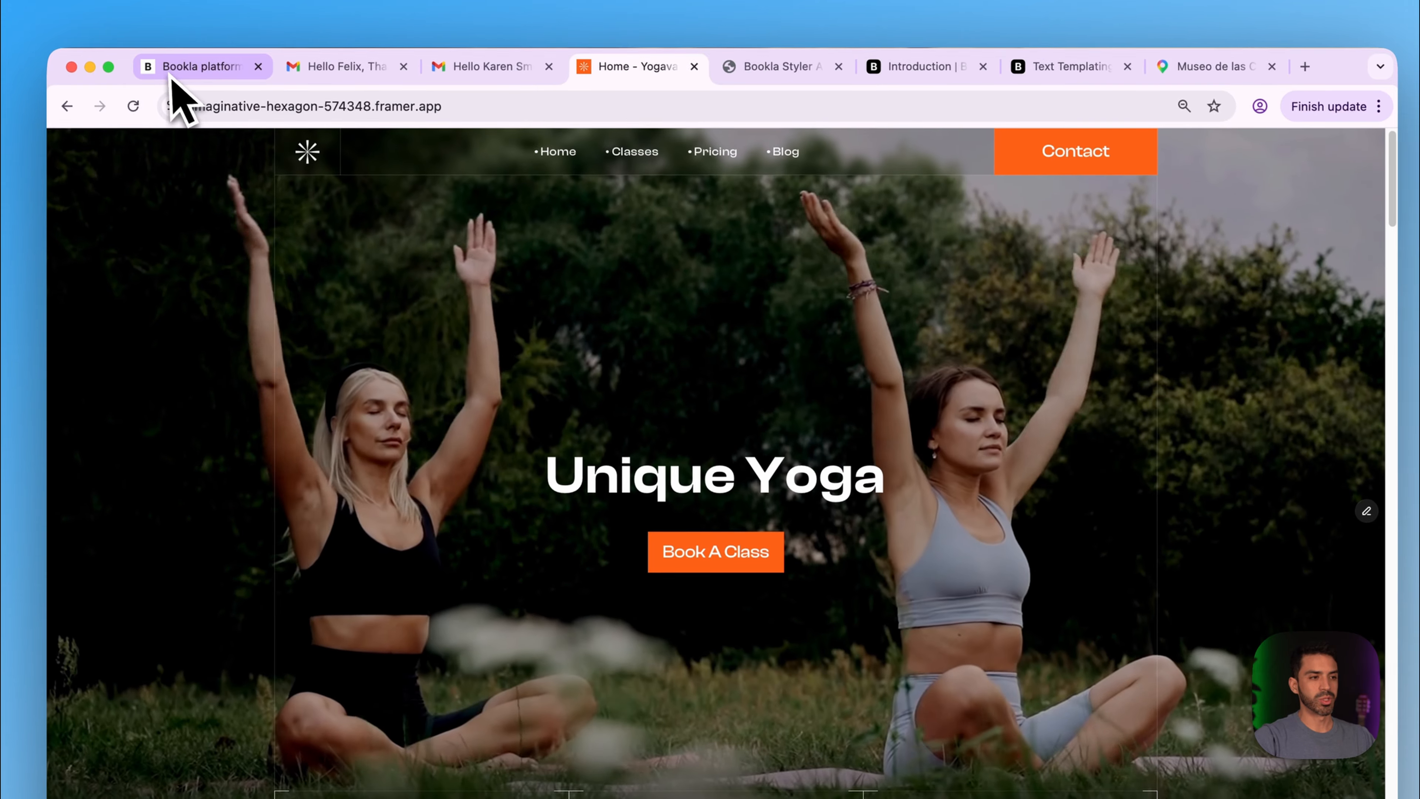
- Deactivate the older Thanks For Booking client email template
left_click(179, 35)
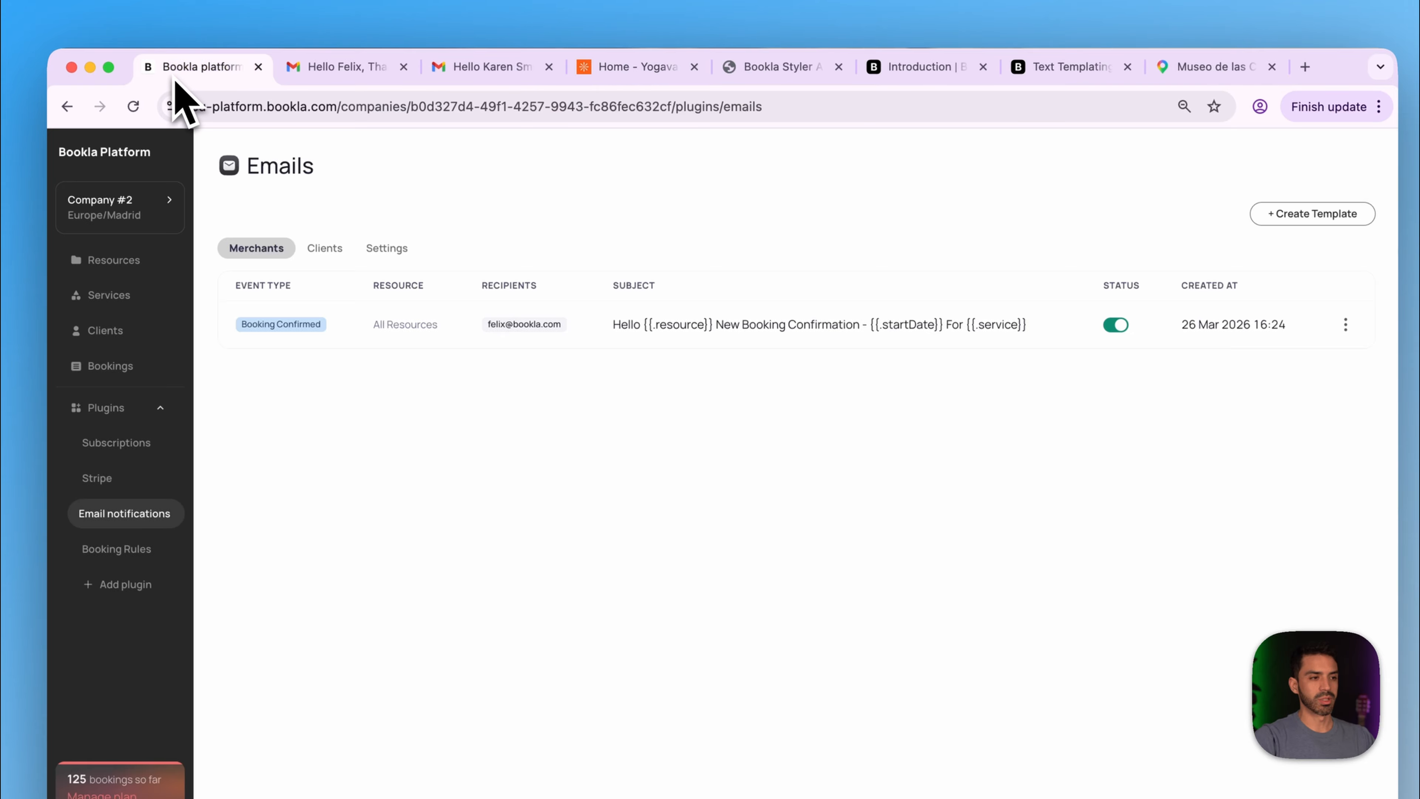
left_click(302, 161)
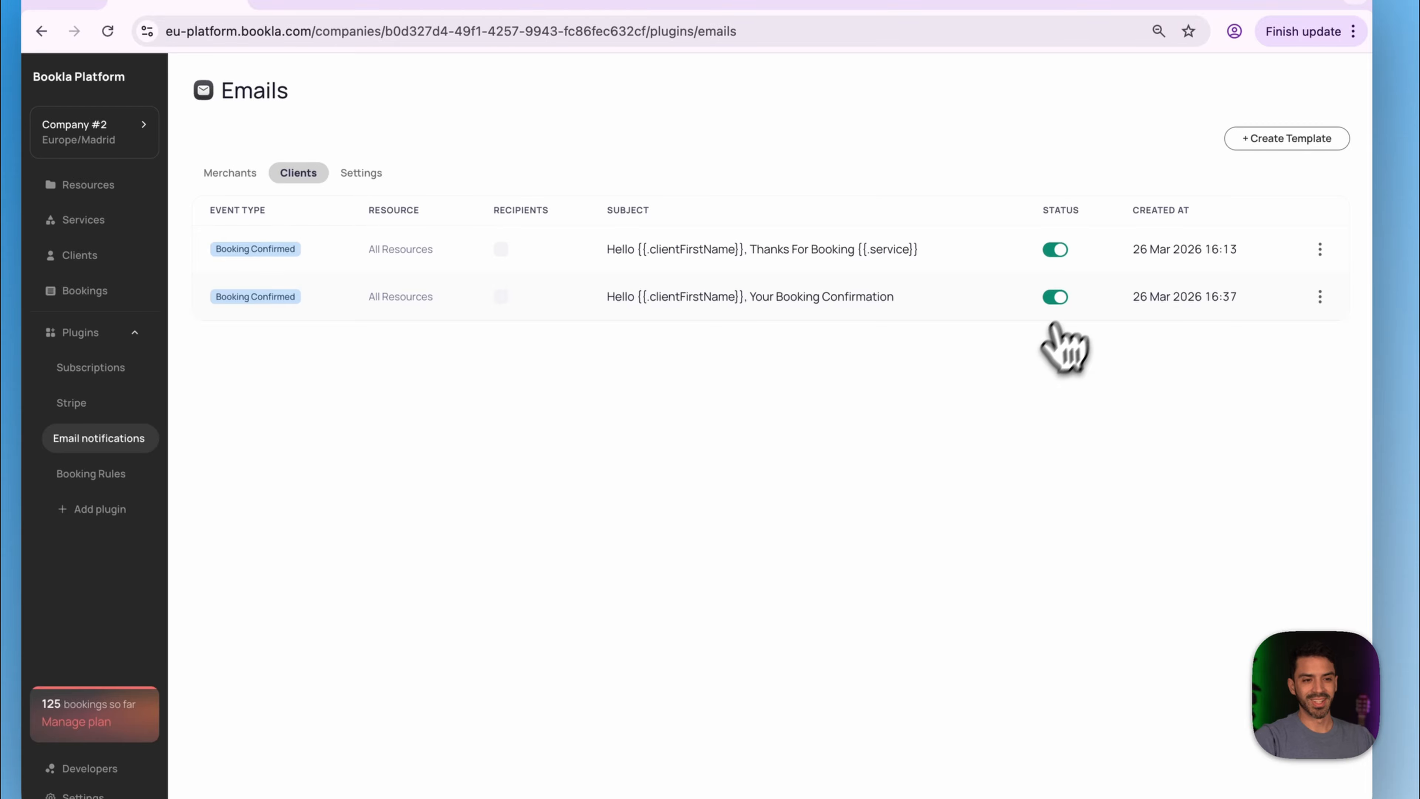
left_click(1055, 249)
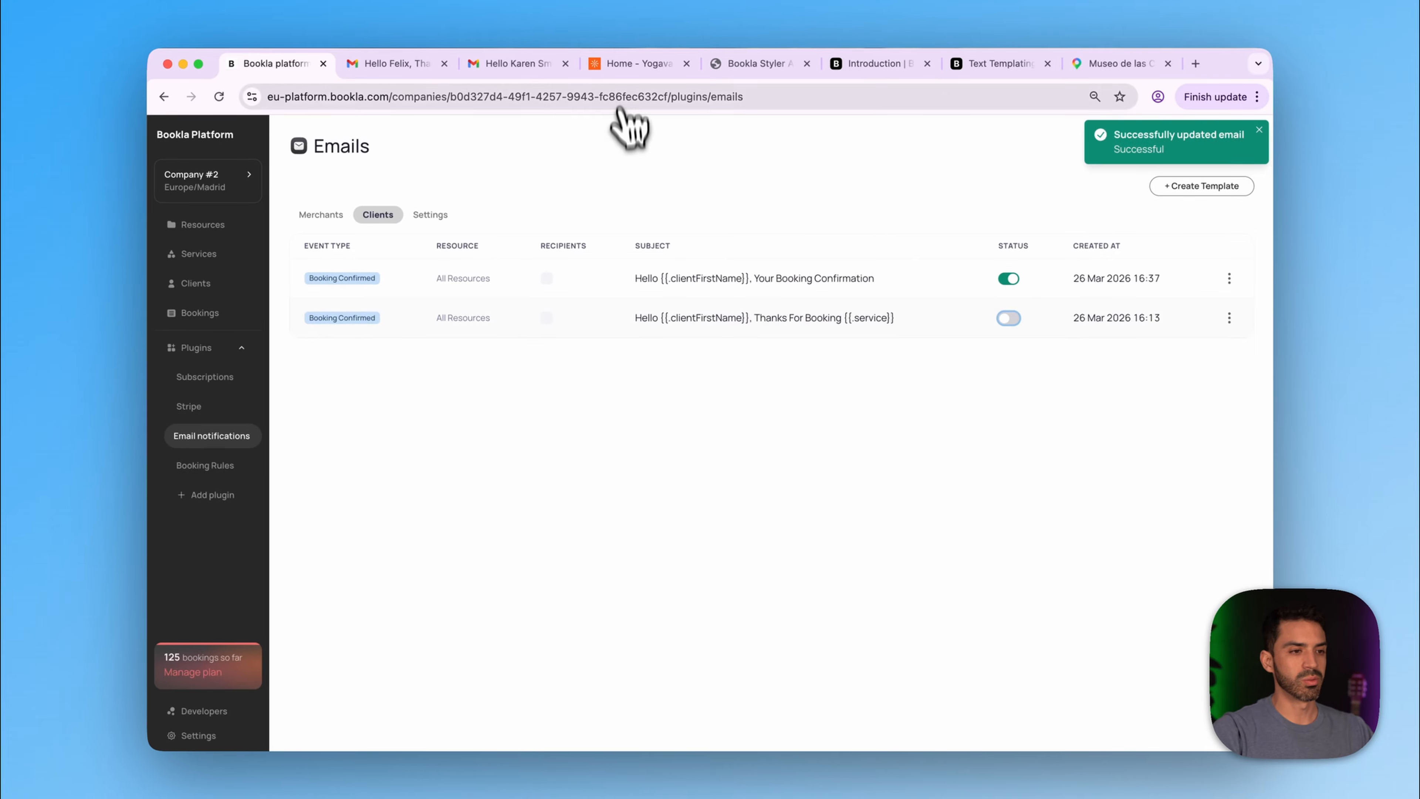
left_click(635, 64)
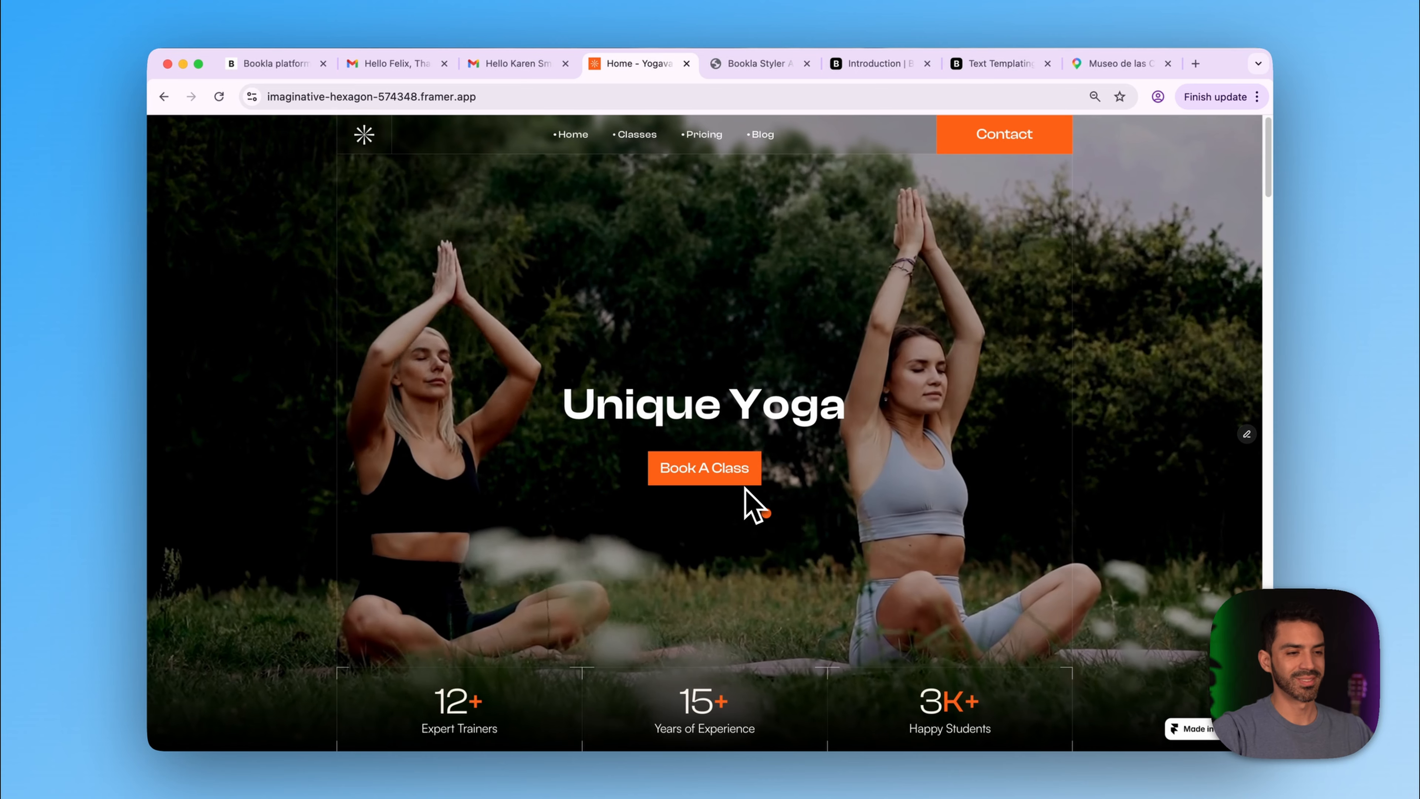
- Choose the Meditation class on Friday 27 March at 10:00 AM
left_click(726, 477)
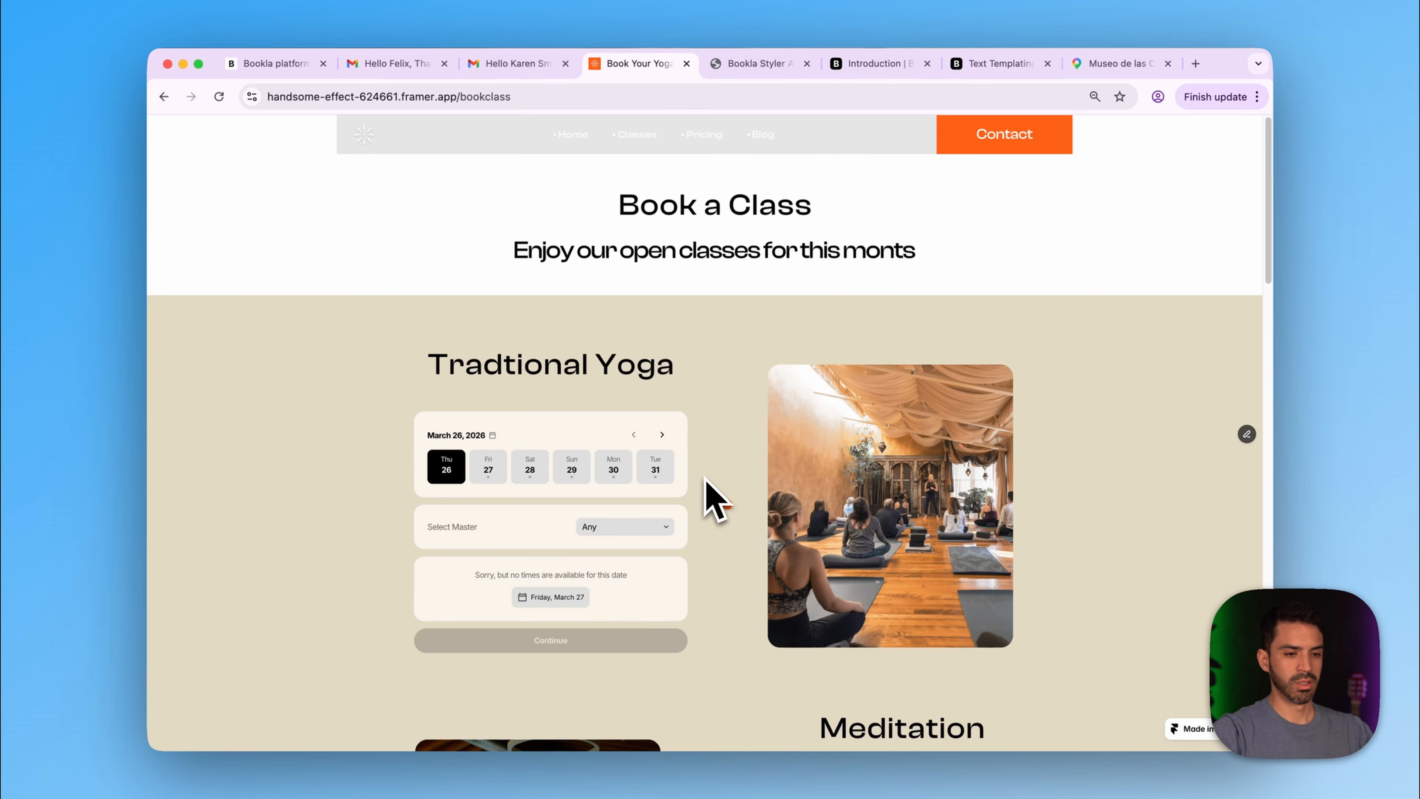
scroll(706, 478, "down", 5)
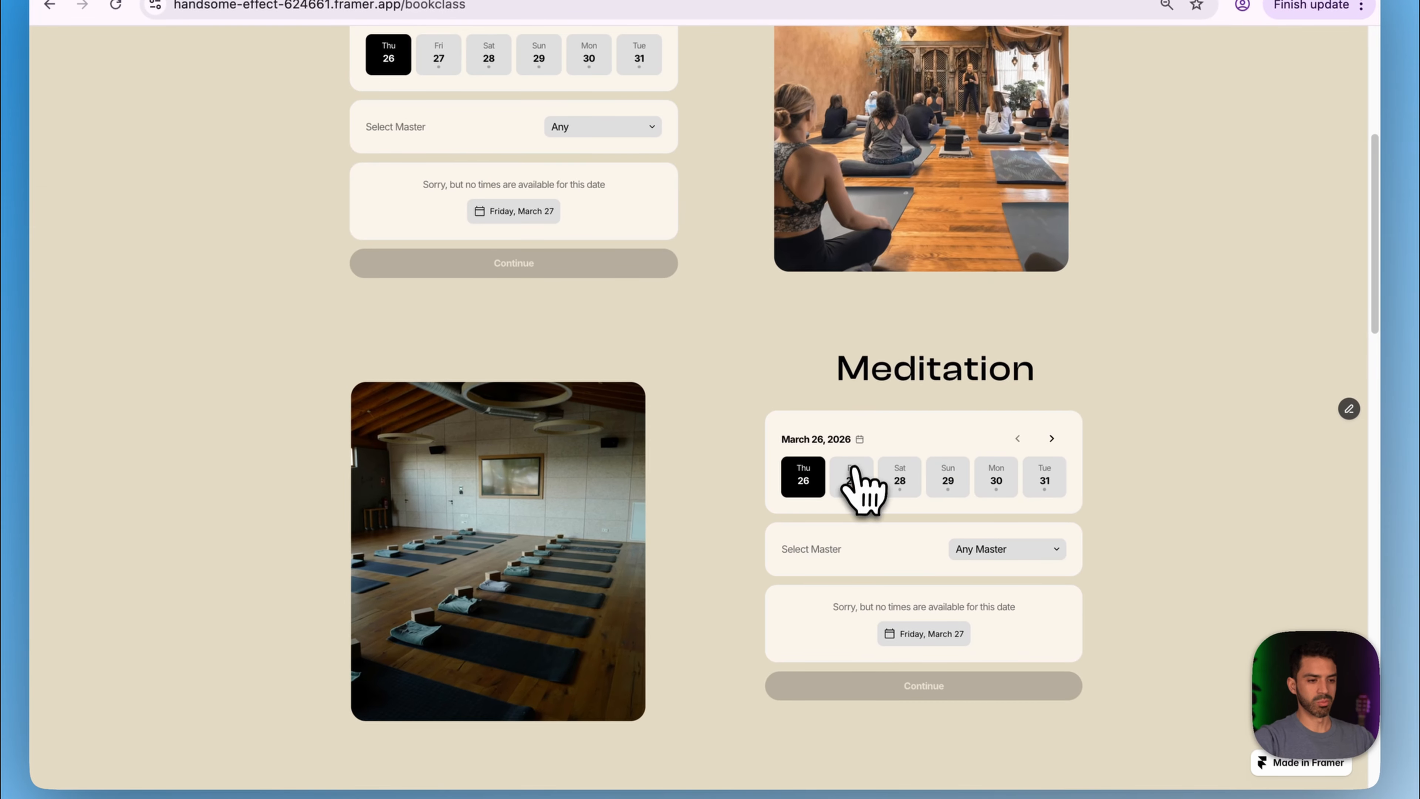
left_click(852, 476)
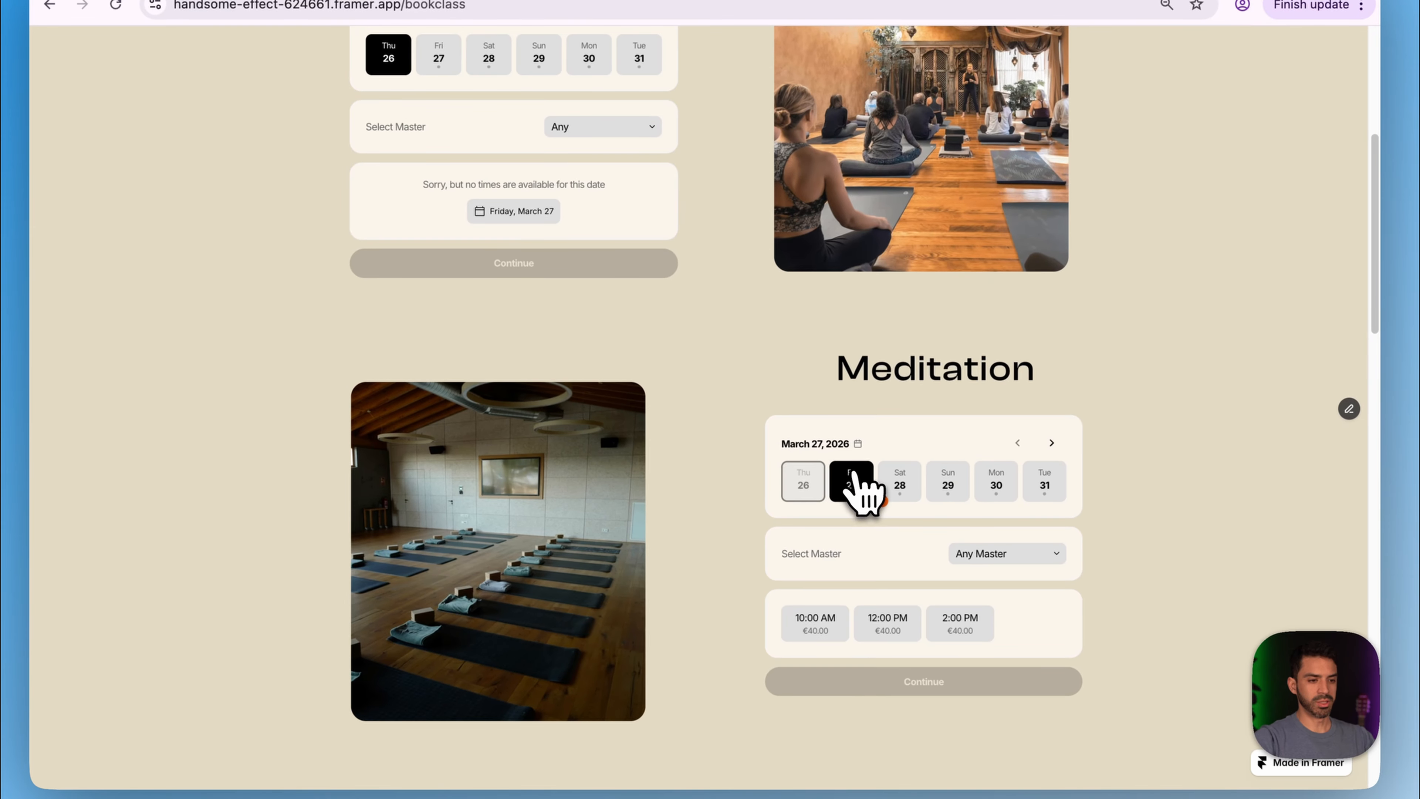
left_click(815, 620)
left_click(843, 686)
- Autofill the client's first name, last name and e-mail, then place the €40.00 booking
scroll(850, 704, "down", 7)
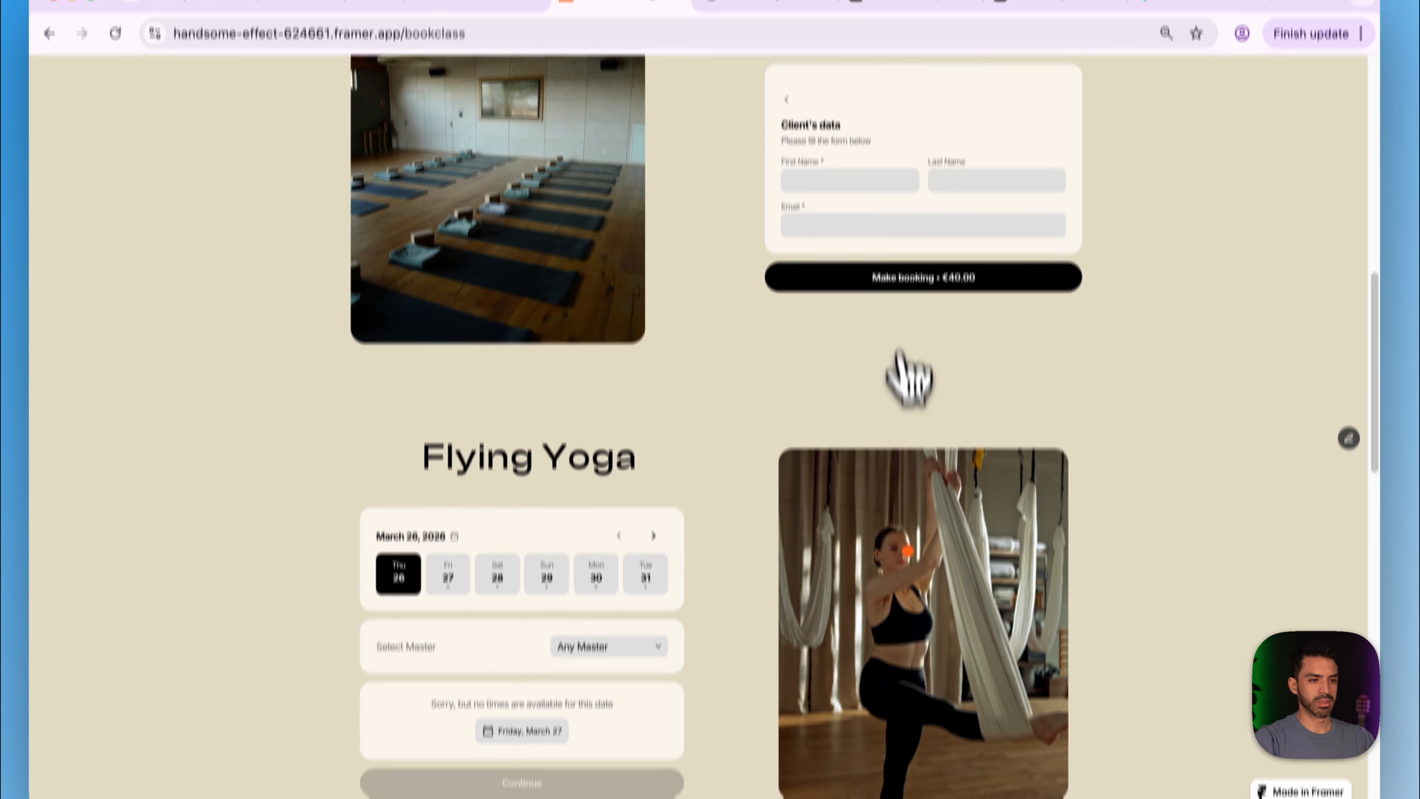
left_click(868, 184)
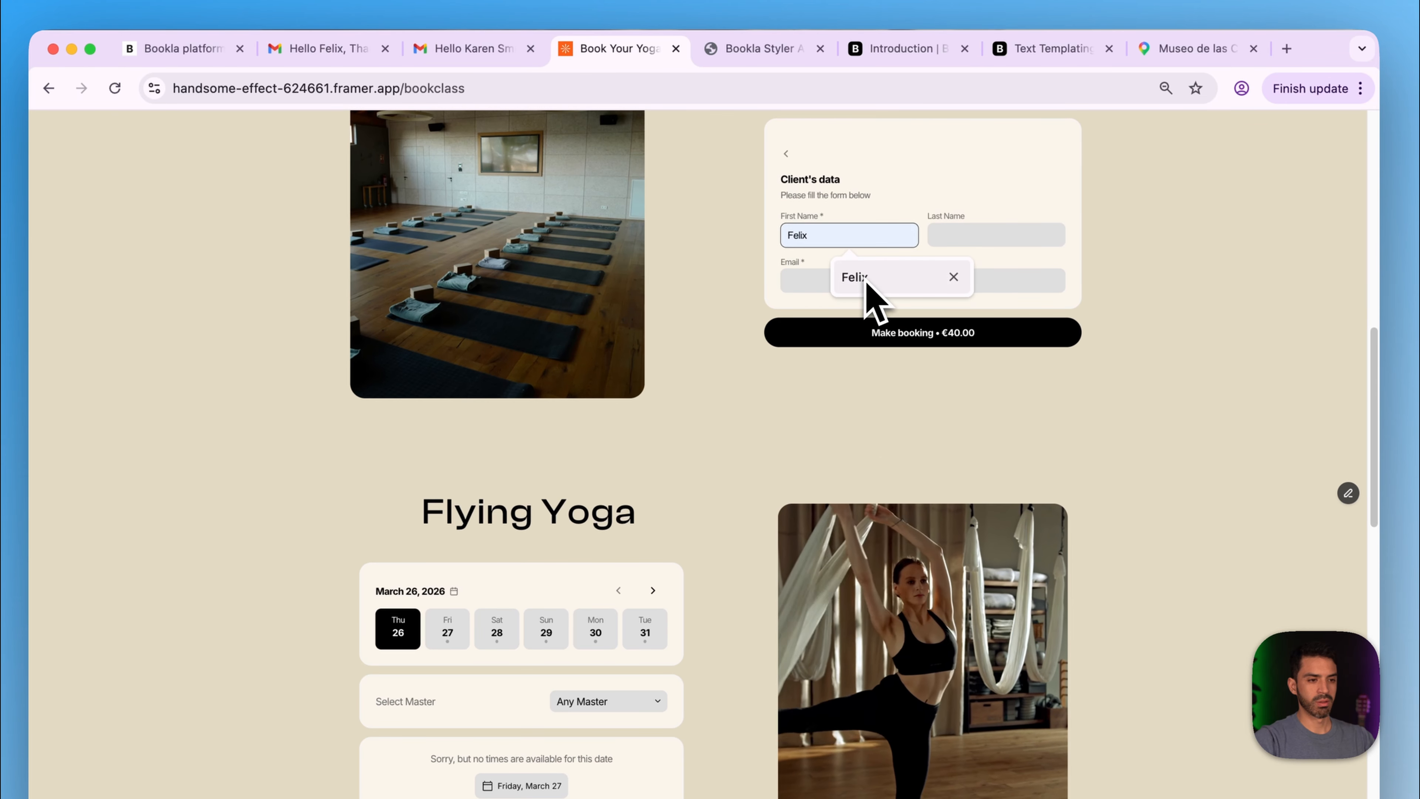
left_click(950, 228)
left_click(980, 233)
left_click(1002, 281)
left_click(920, 279)
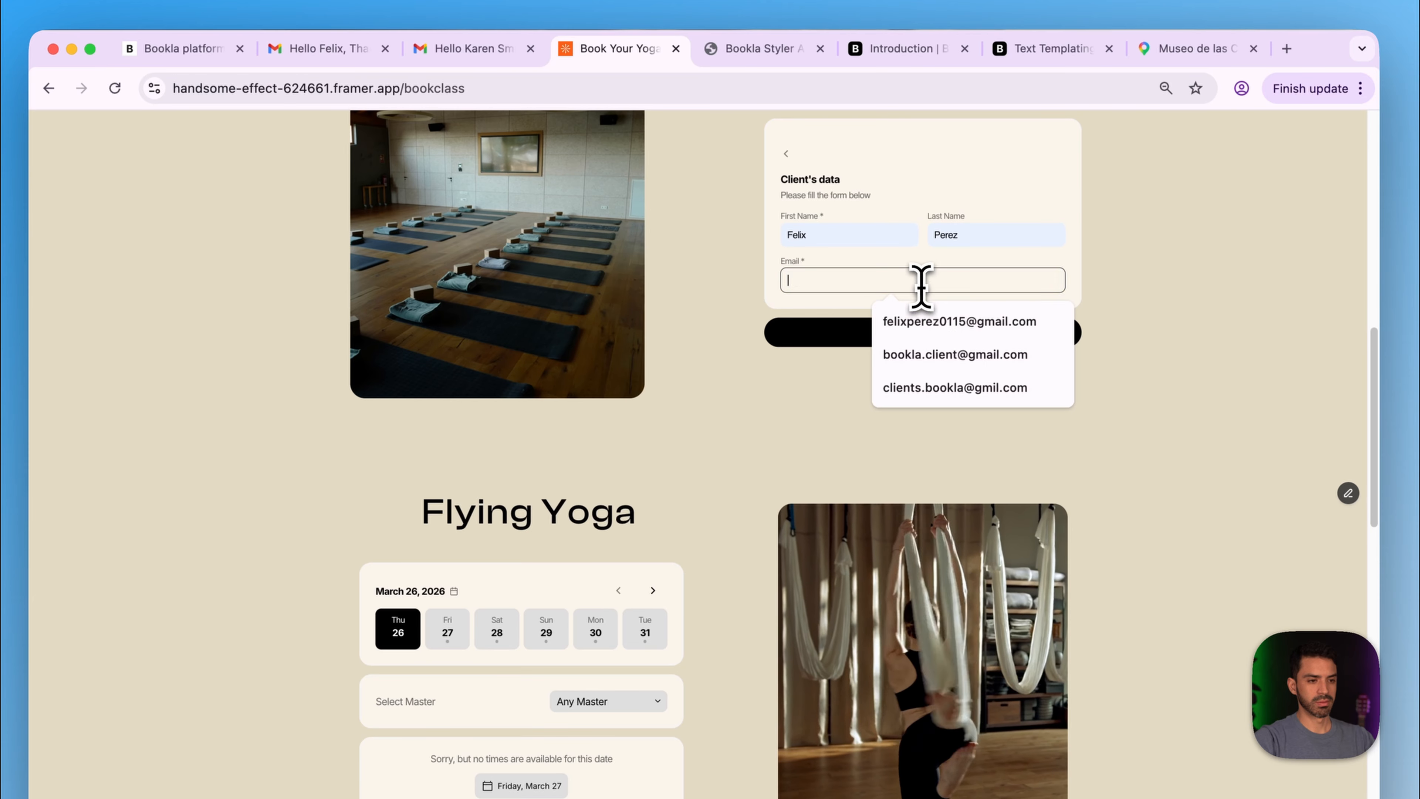
left_click(927, 354)
left_click(887, 336)
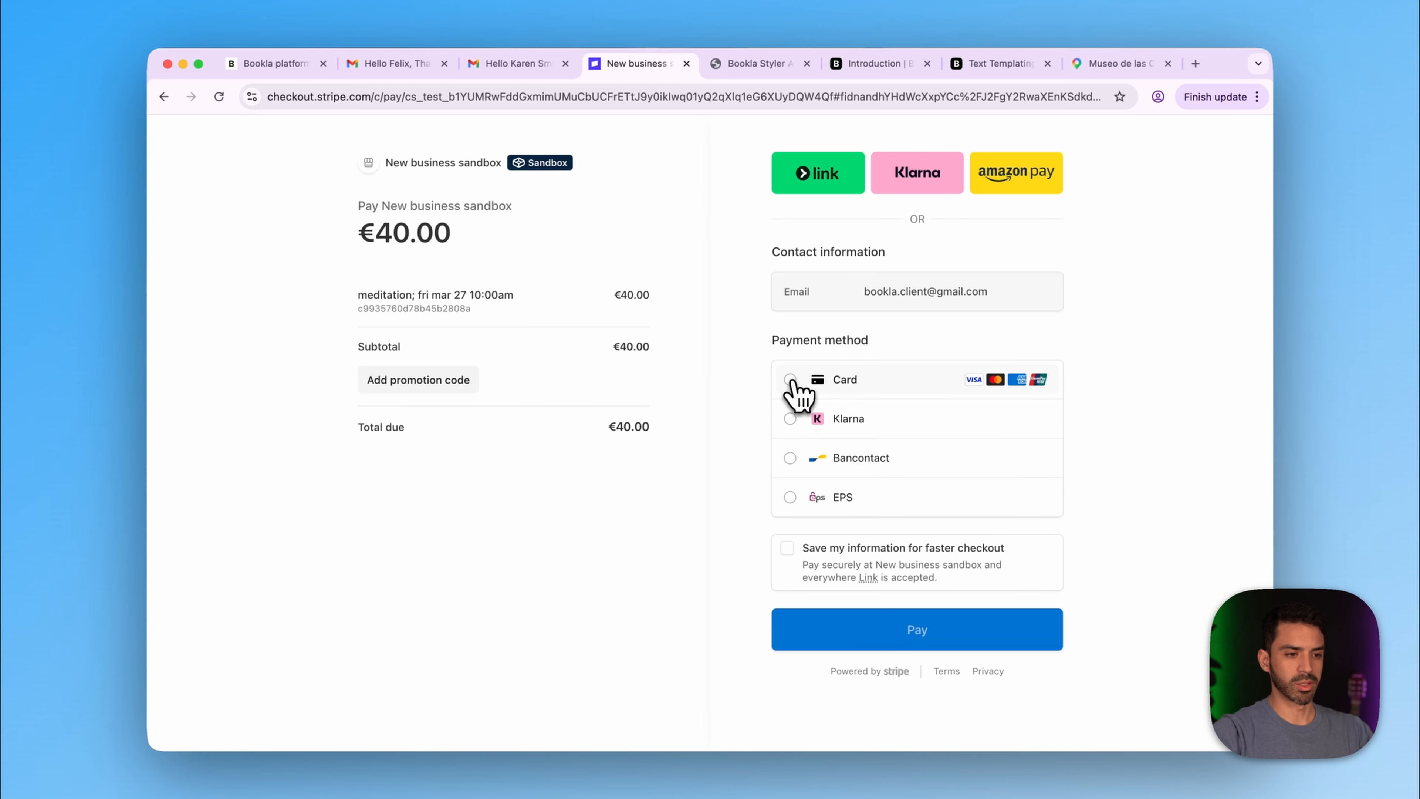
- Pay €40.00 by card using the test card number, expiry, CVC and cardholder name
left_click(808, 383)
left_click(833, 432)
type("4242 4242 4242 4242")
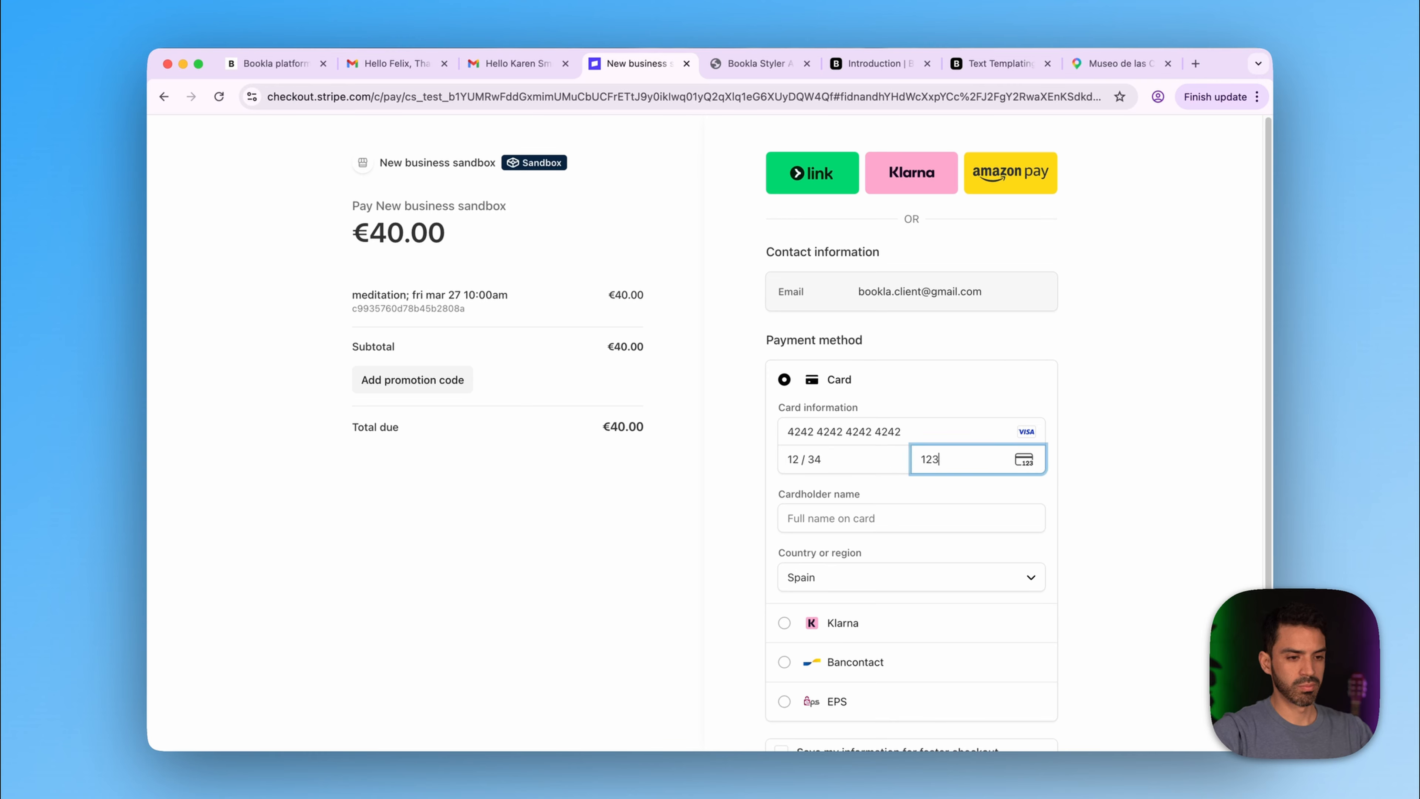
left_click(917, 509)
left_click(910, 550)
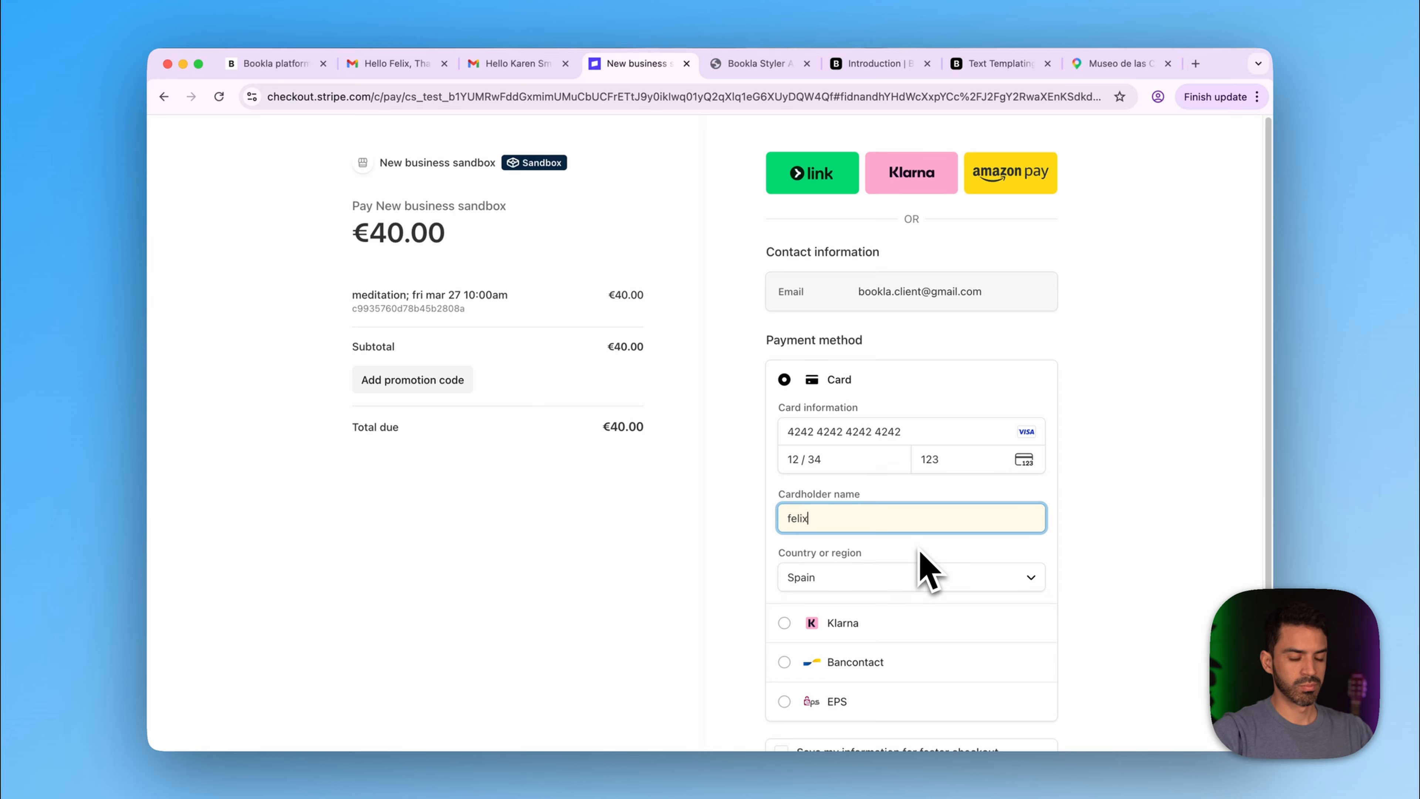
scroll(923, 554, "down", 3)
left_click(901, 655)
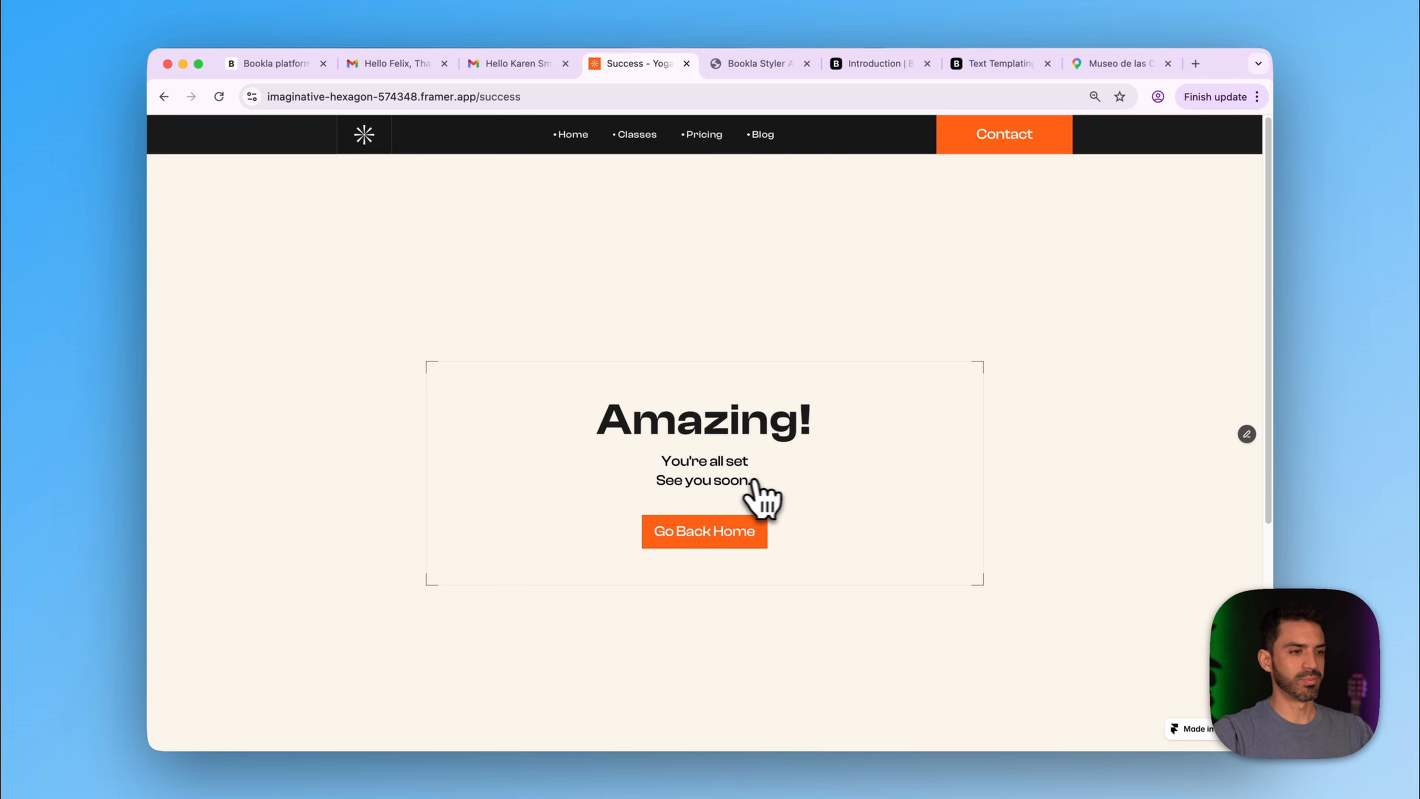
- Open the newest Meditation booking notification in the merchant's Gmail inbox
left_click(518, 64)
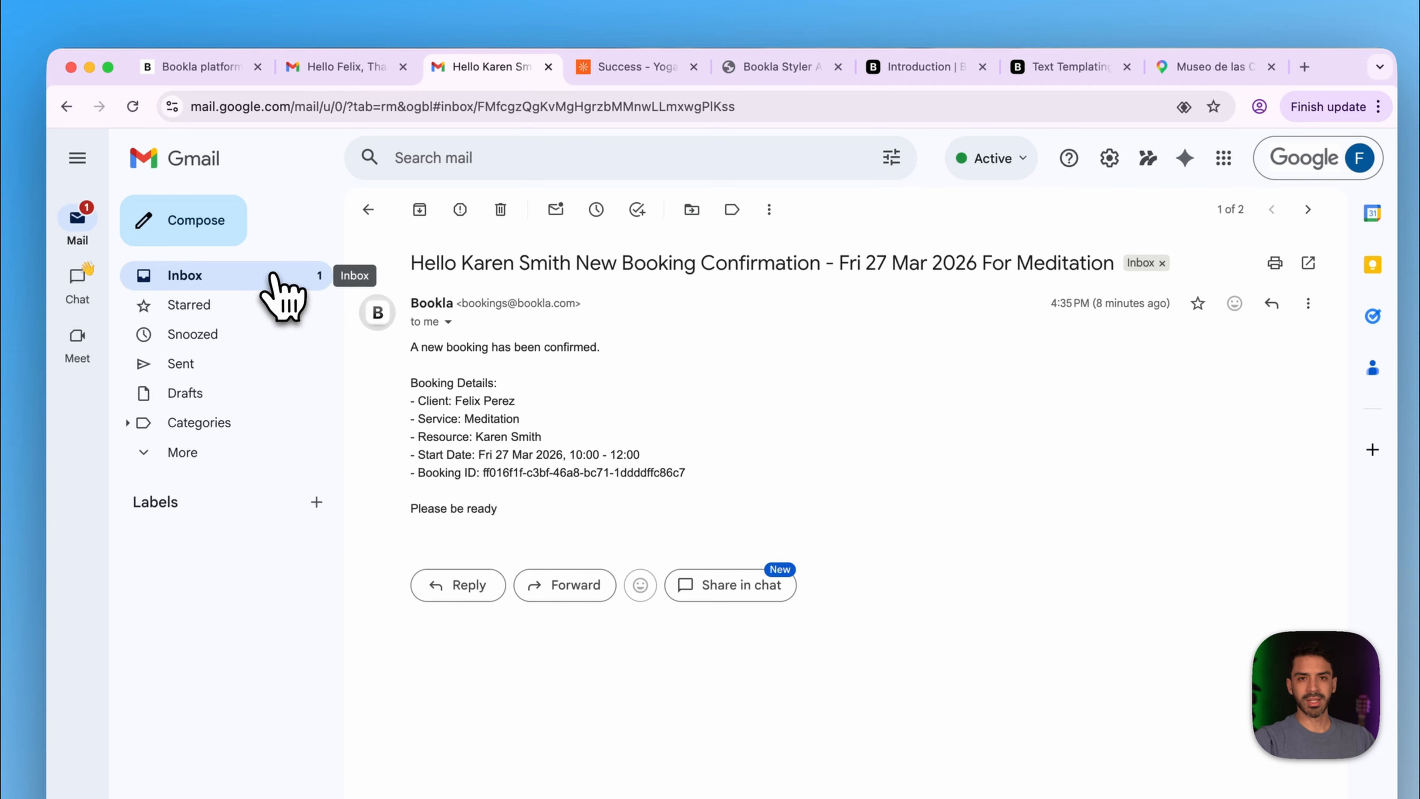
left_click(274, 282)
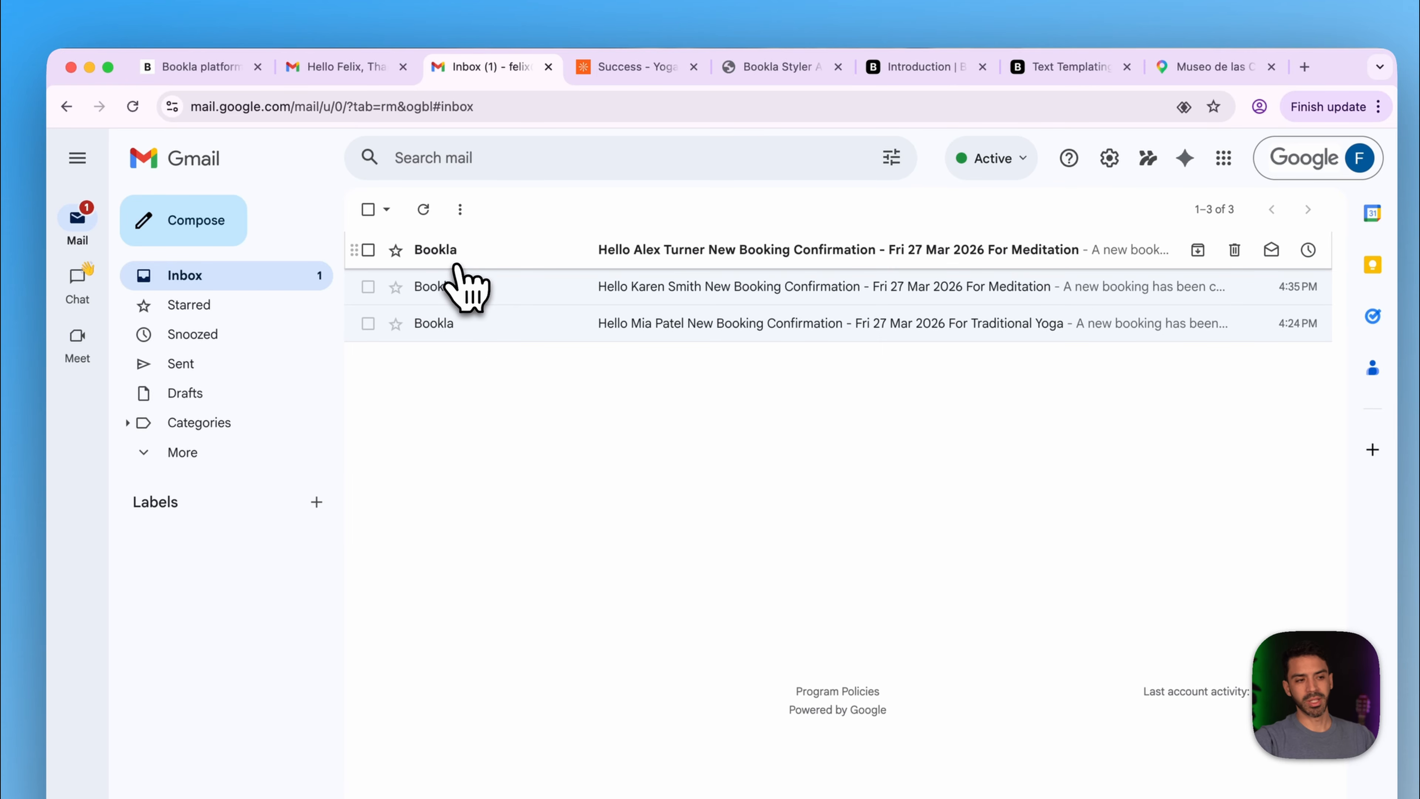
left_click(545, 252)
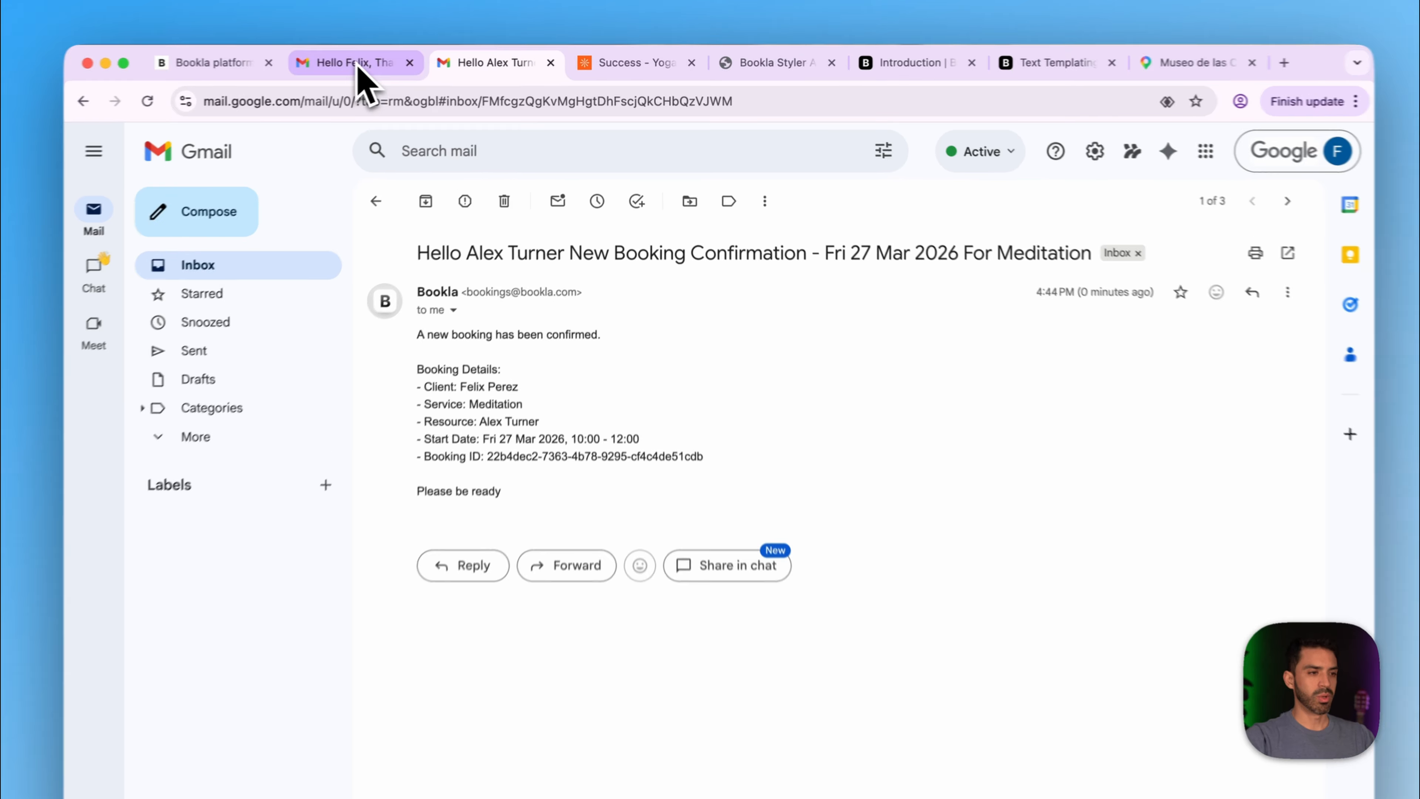
- Open the client's Your Booking Confirmation email and verify its Maps link opens the museum
left_click(391, 63)
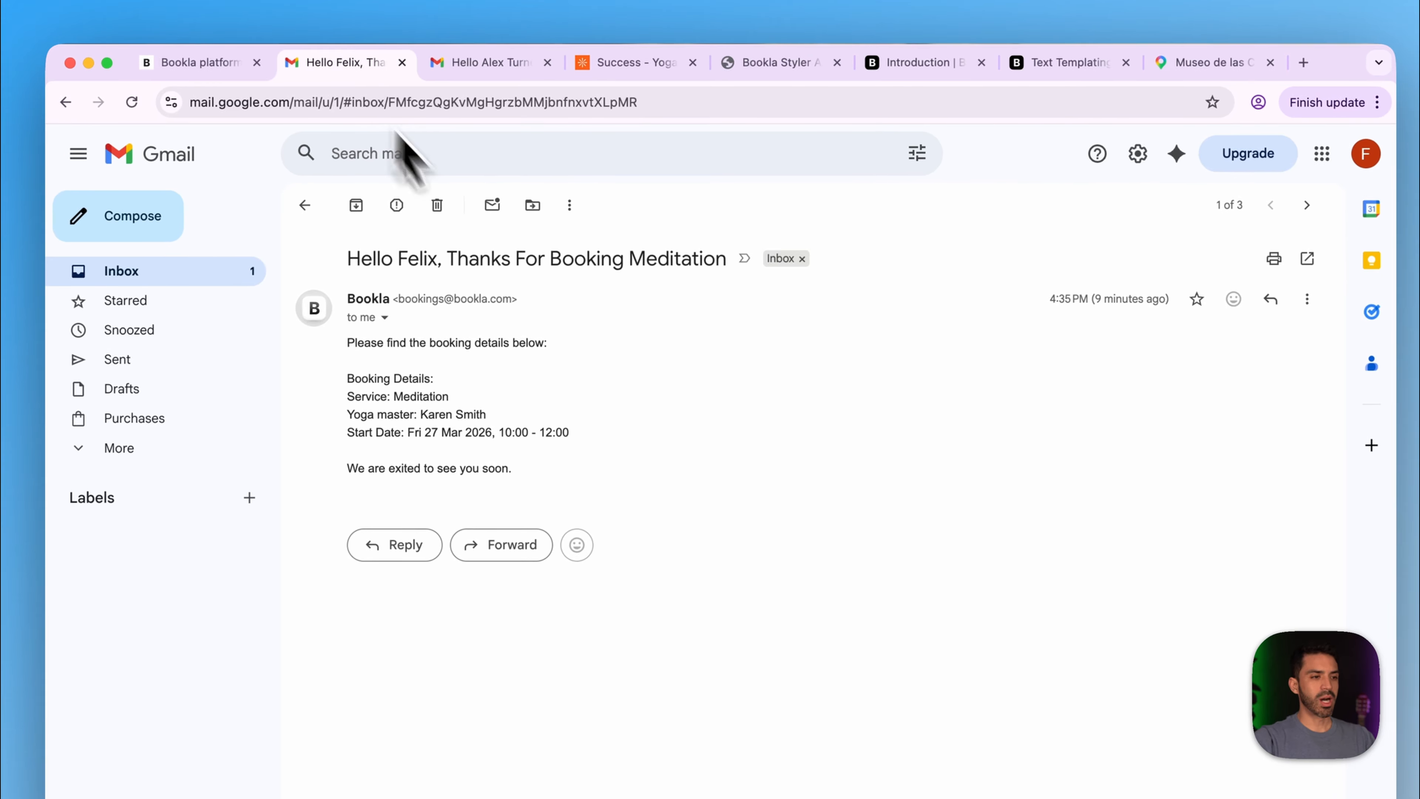
left_click(179, 276)
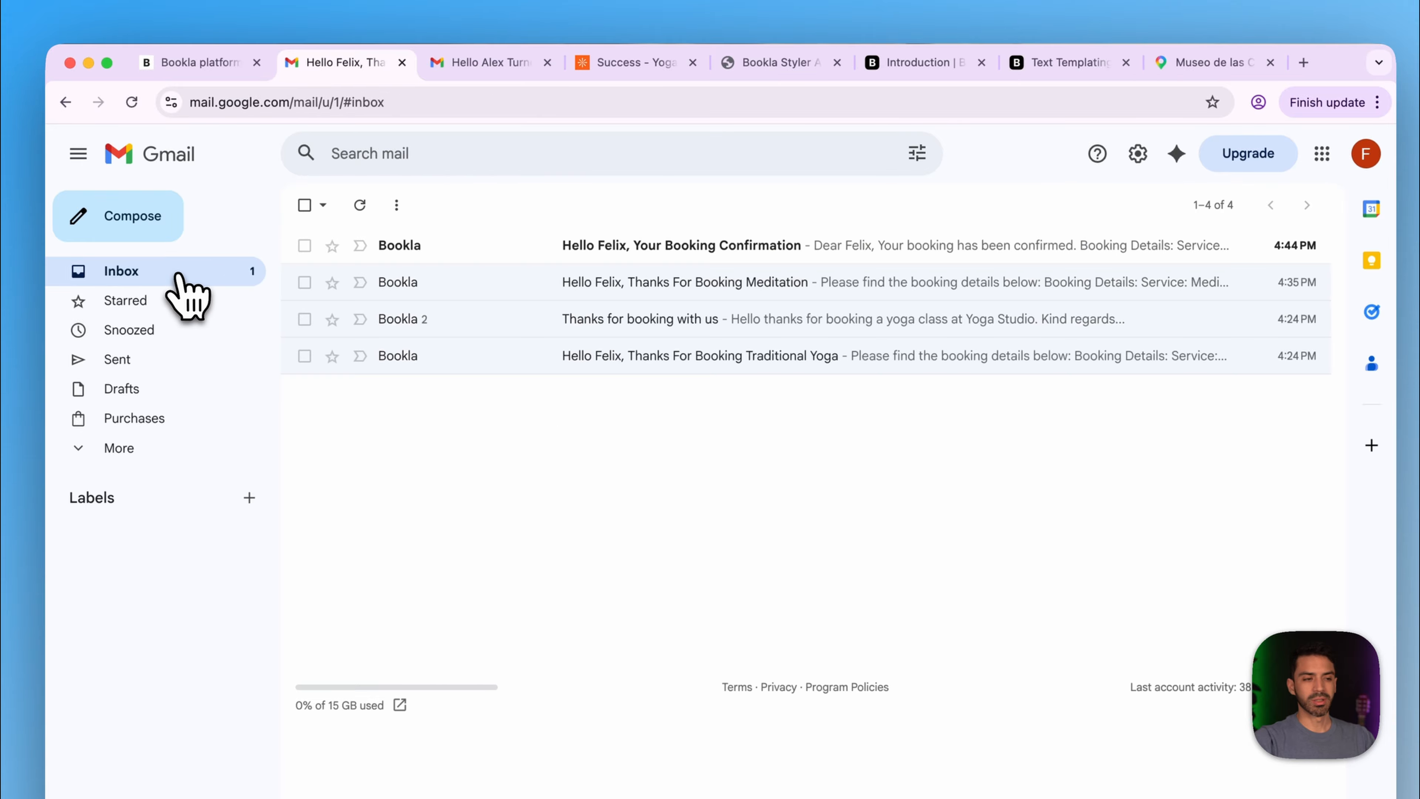
left_click(422, 249)
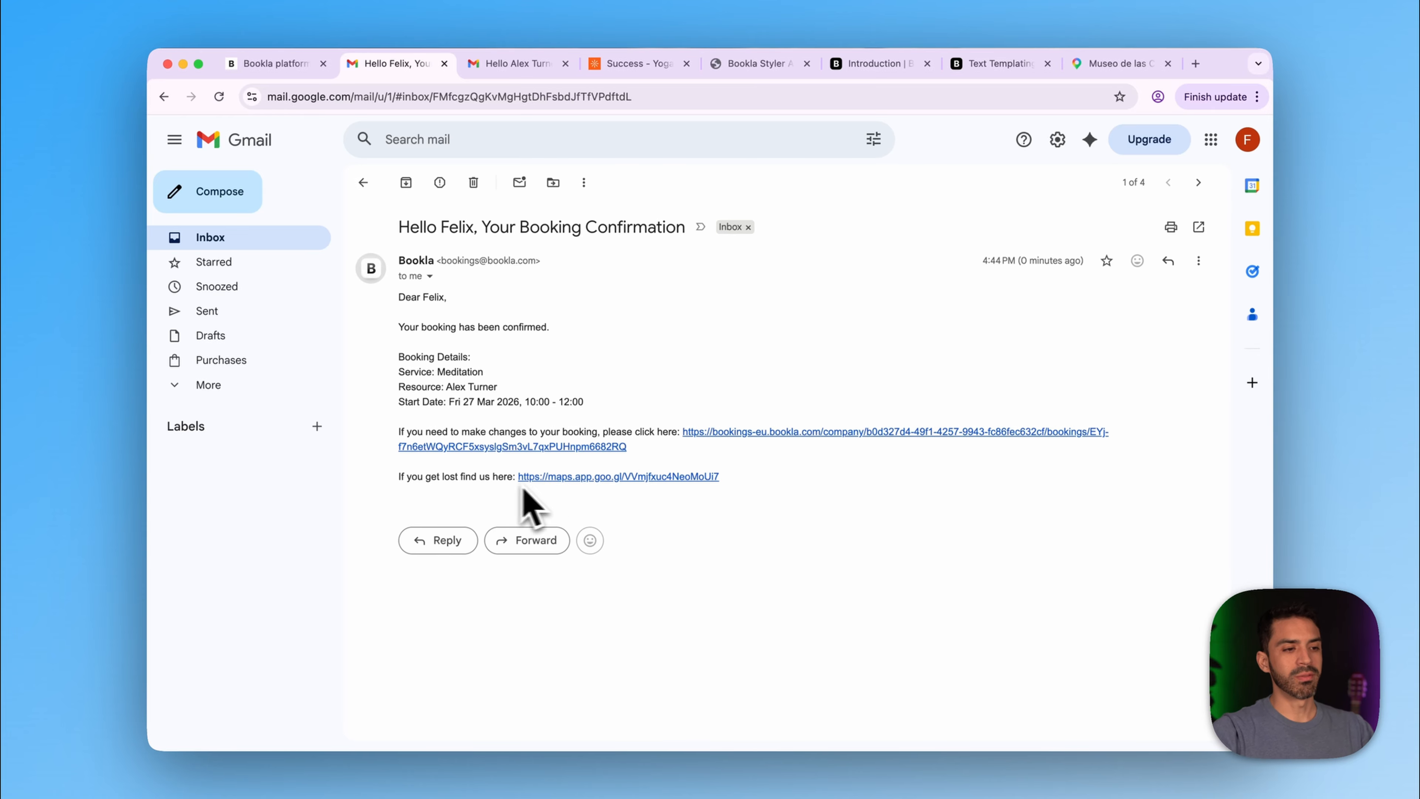
left_click(562, 477)
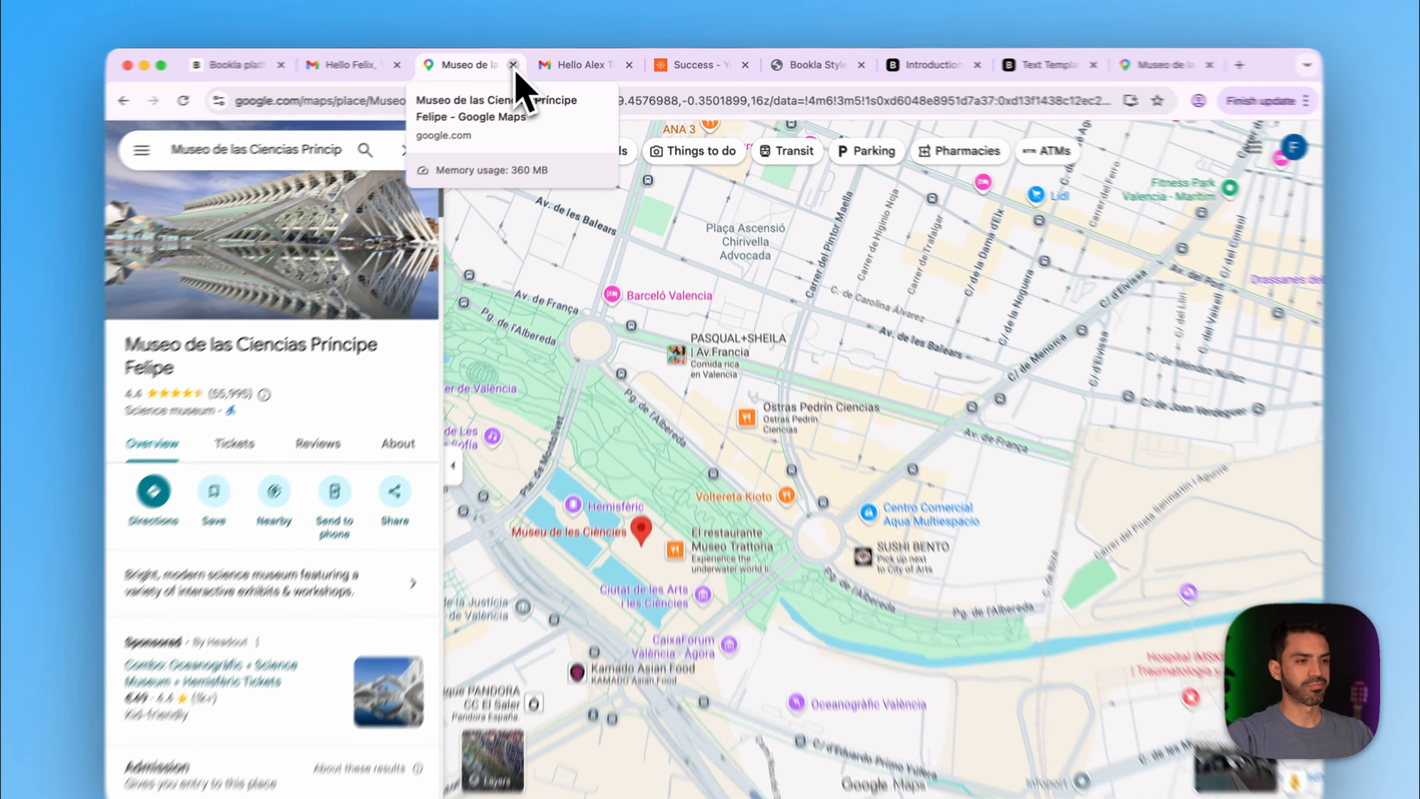
left_click(525, 64)
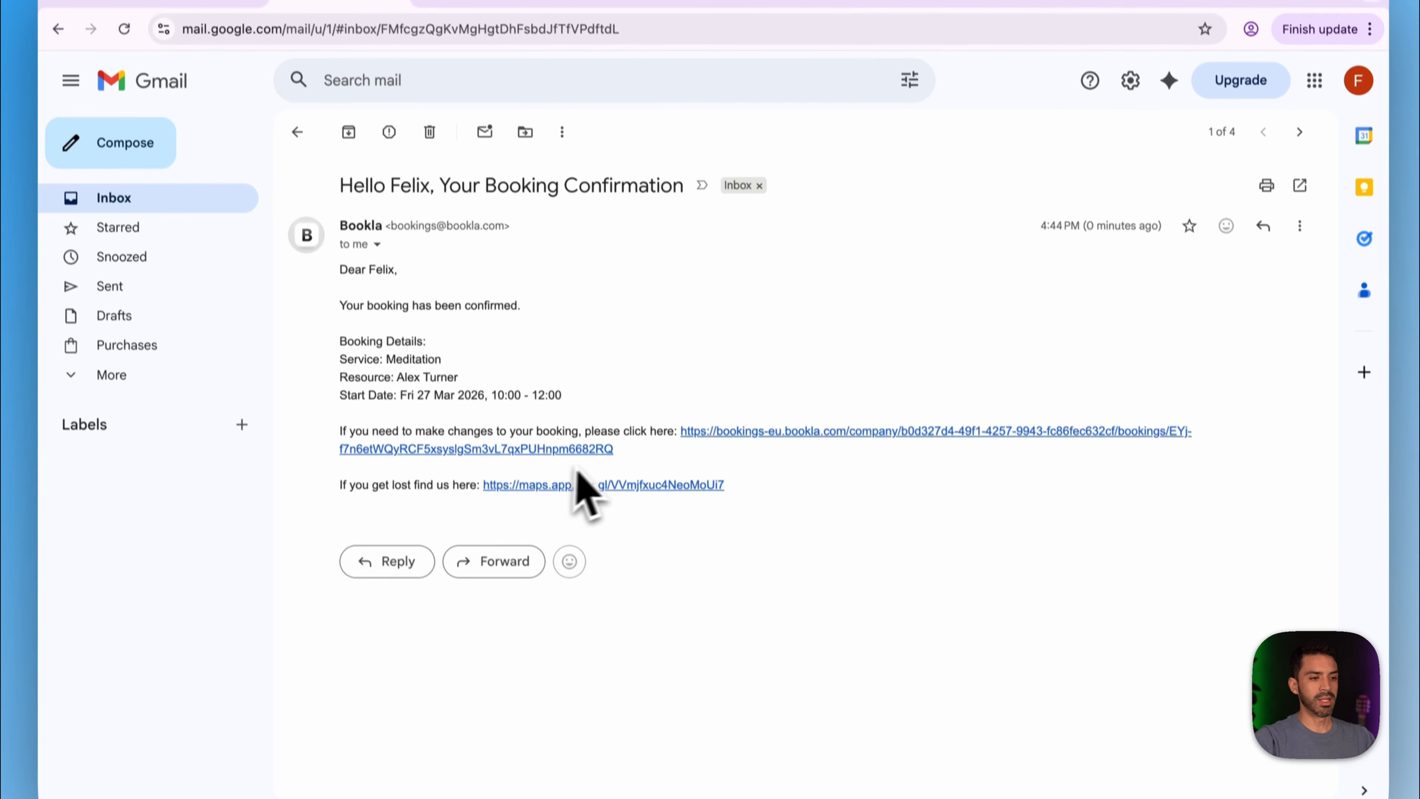
- Open the Meditation booking's Booking Details page showing €40.00 and the 85% refund cancellation
left_click(766, 425)
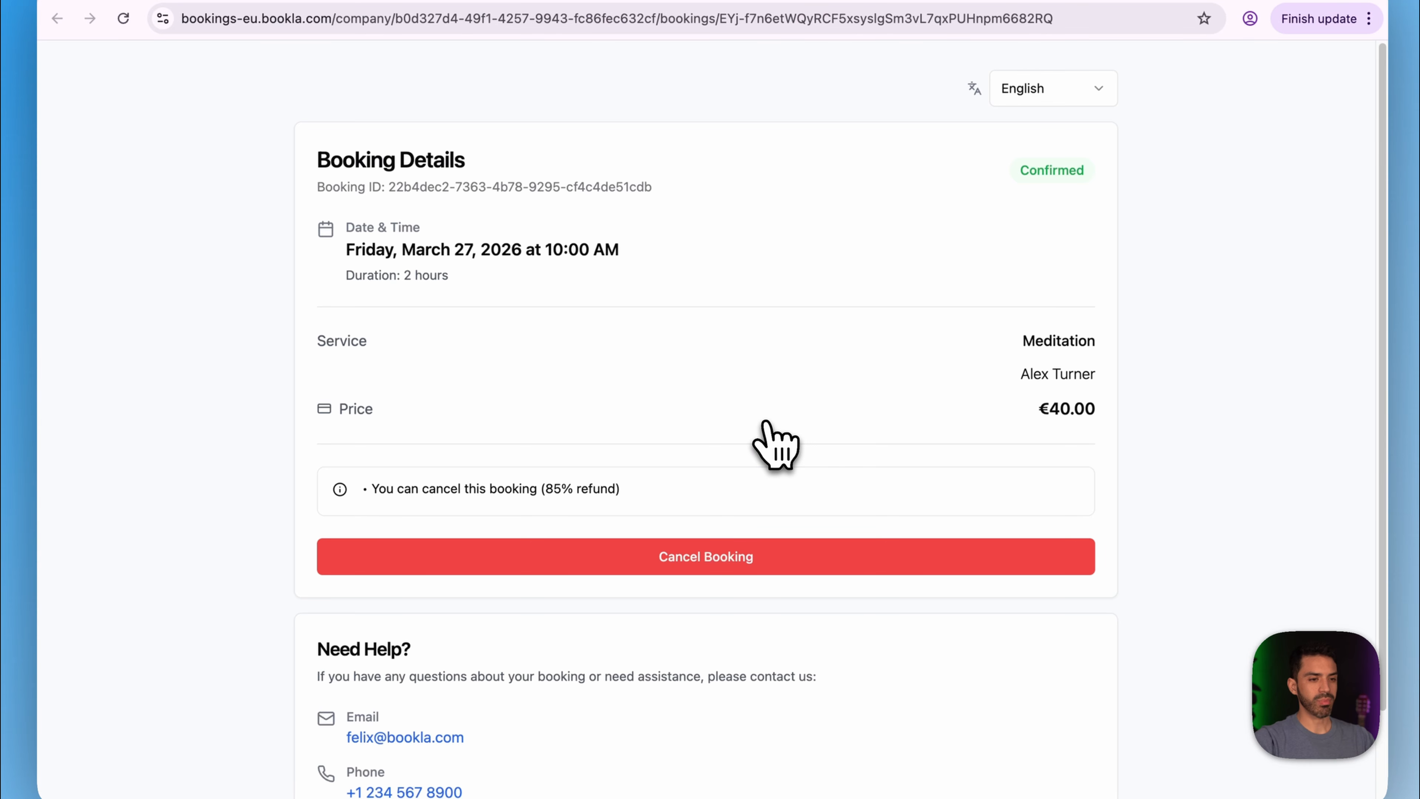
scroll(643, 397, "down", 3)
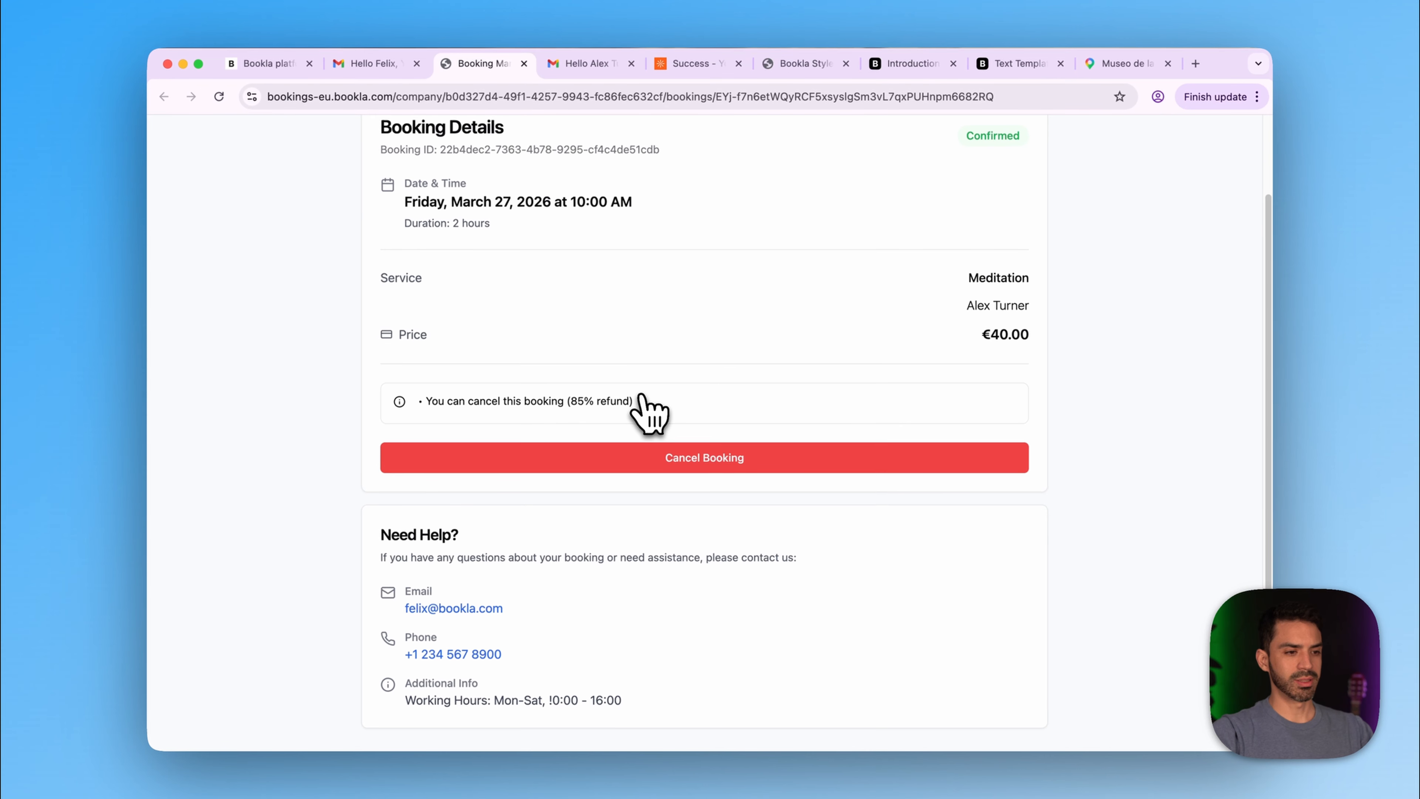
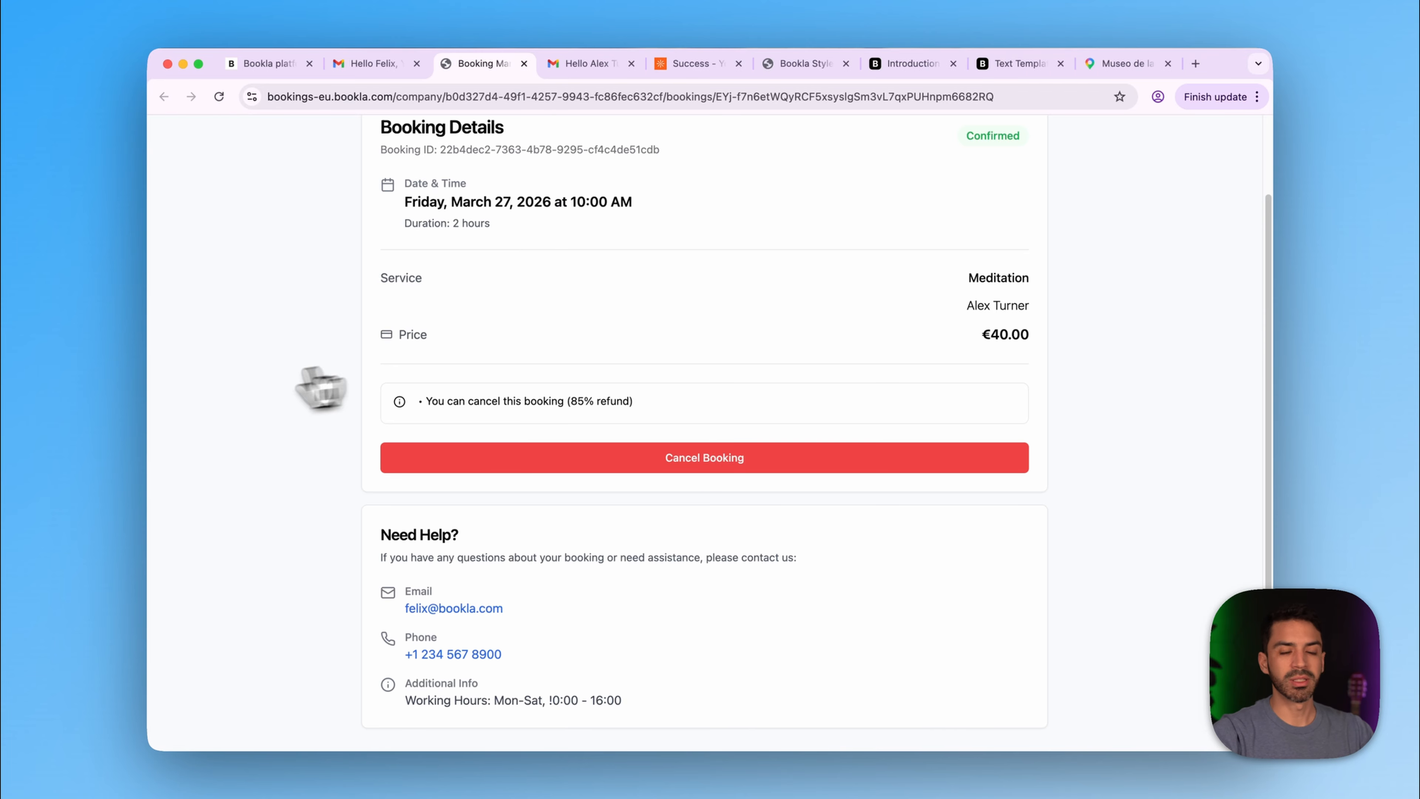
- Return to the yoga site and choose the 8:00 AM Meditation class on Sunday 29 March
left_click(703, 70)
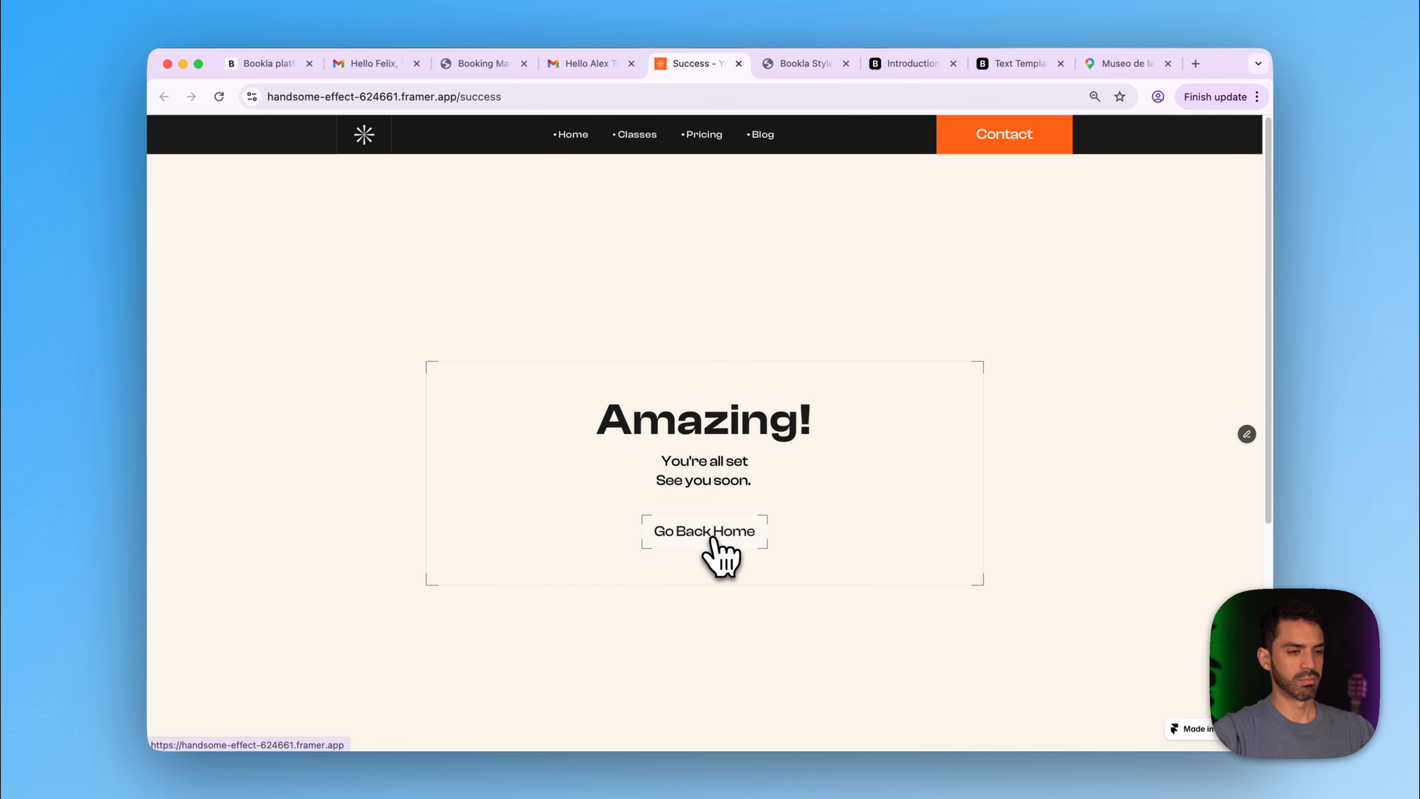
left_click(713, 538)
left_click(705, 512)
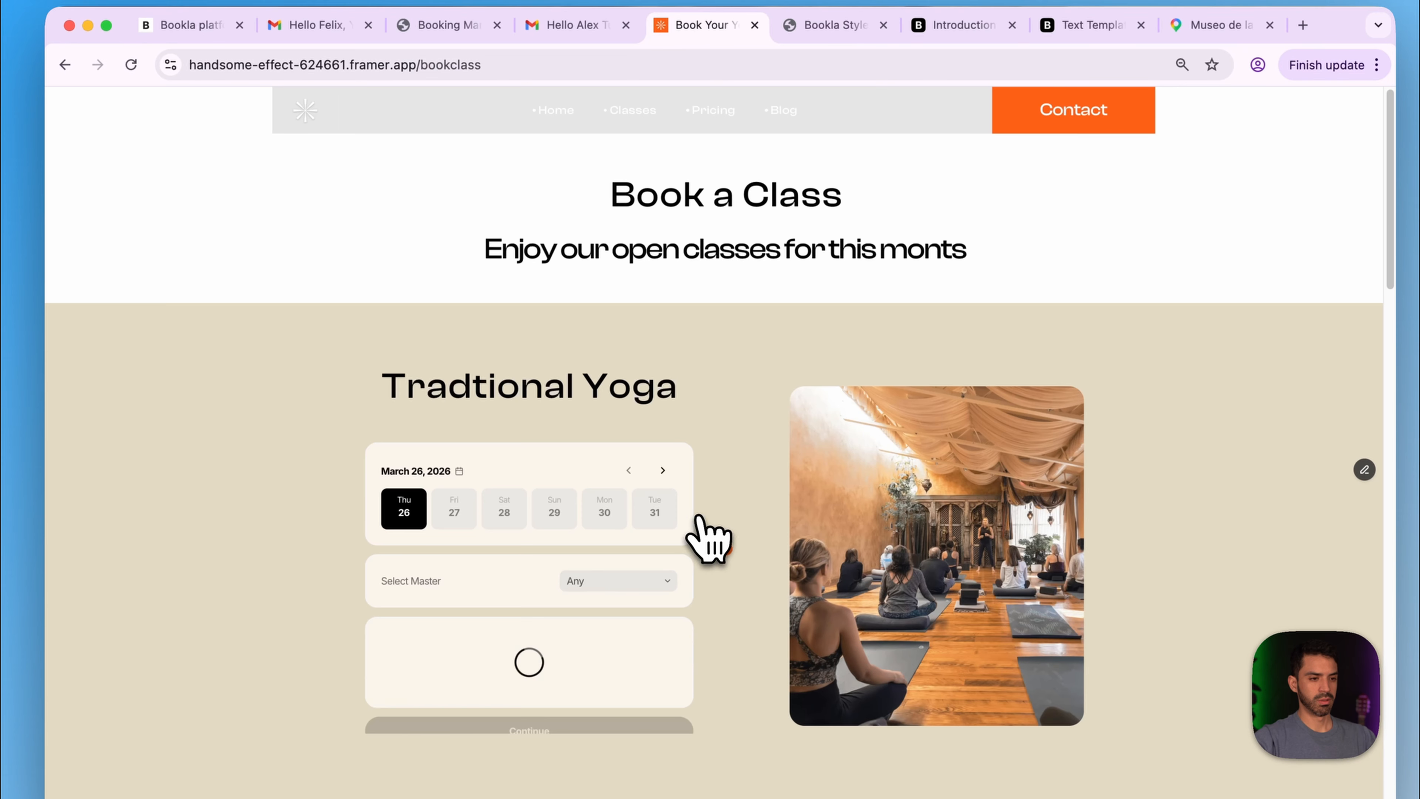
scroll(805, 470, "down", 10)
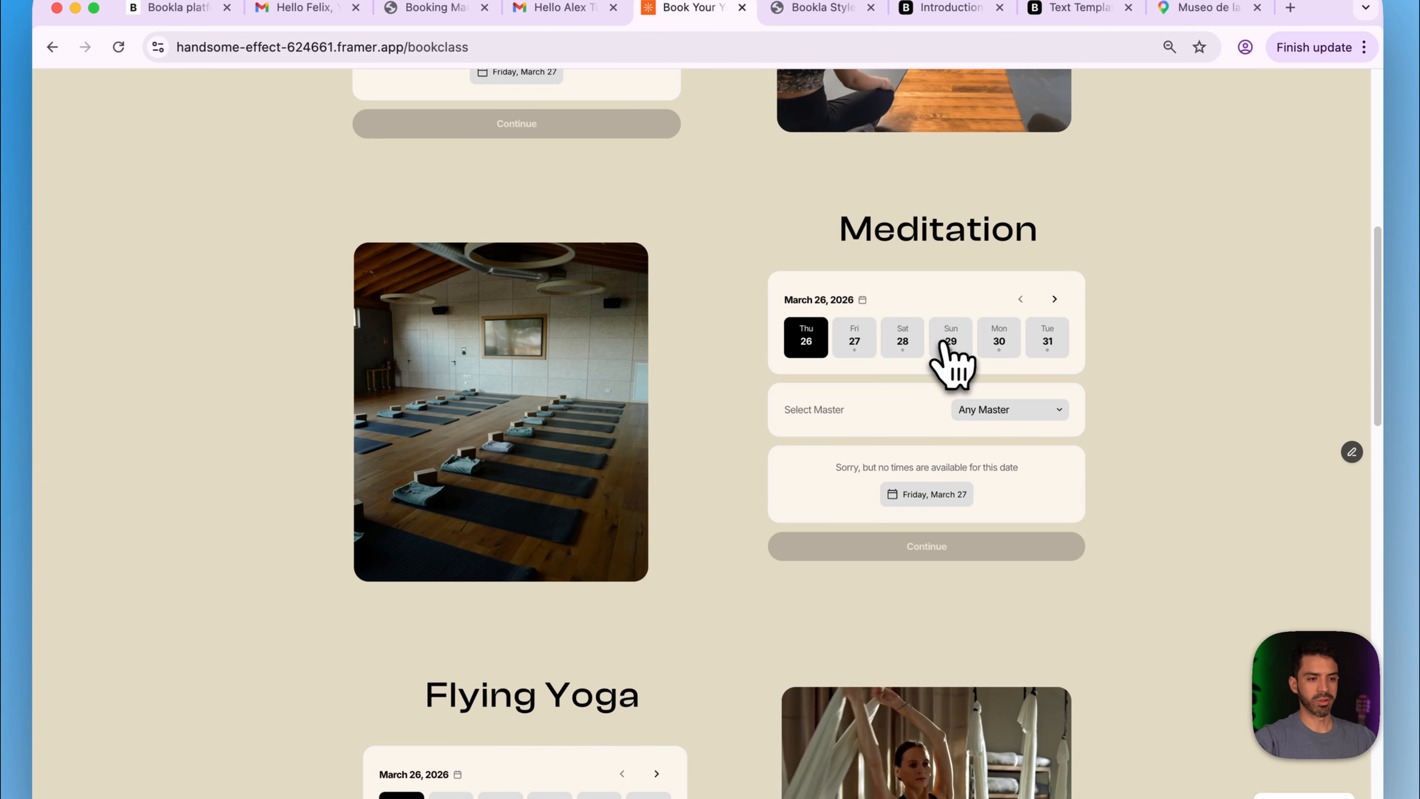
left_click(950, 335)
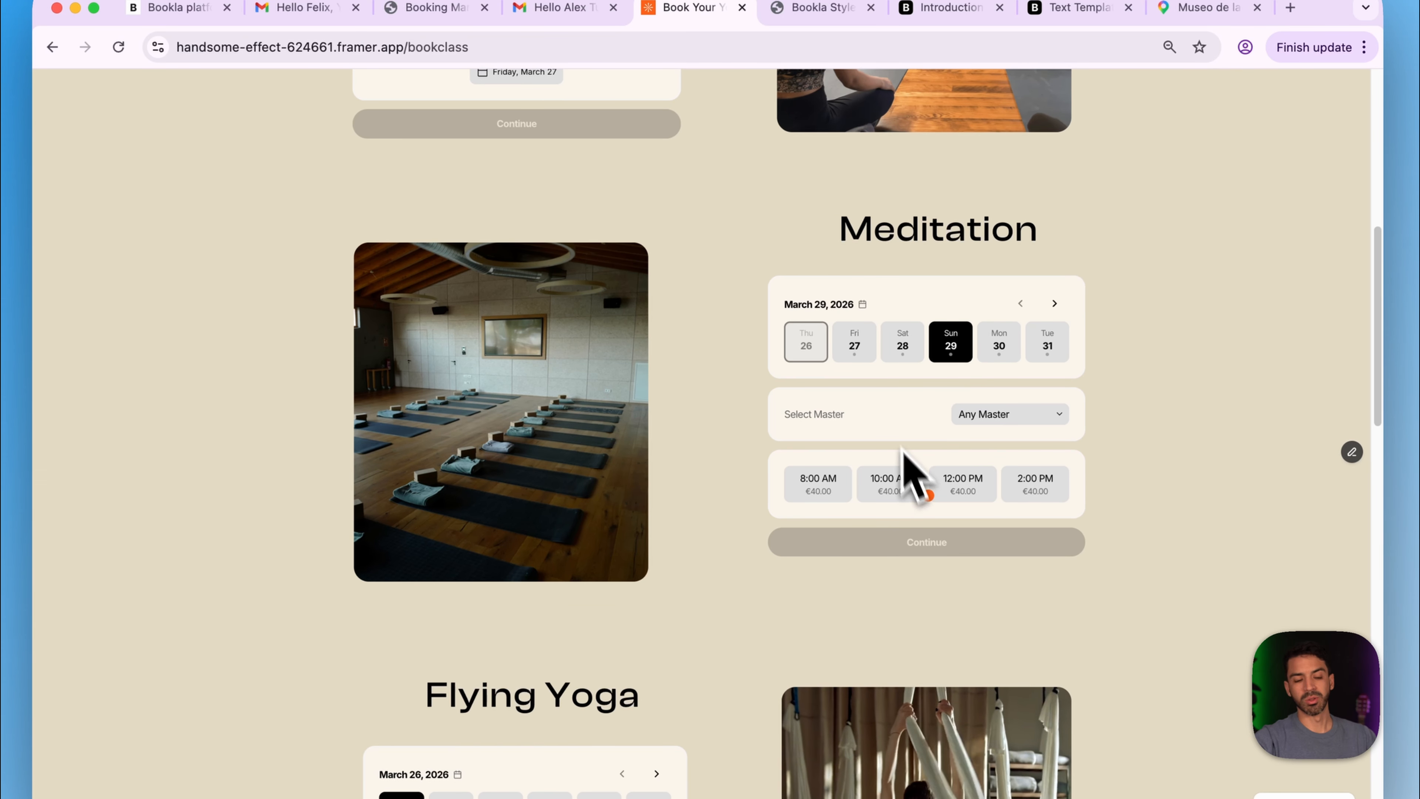
left_click(820, 487)
left_click(900, 545)
- Autofill the client's name and e-mail, then make the €40.00 booking
scroll(906, 548, "down", 4)
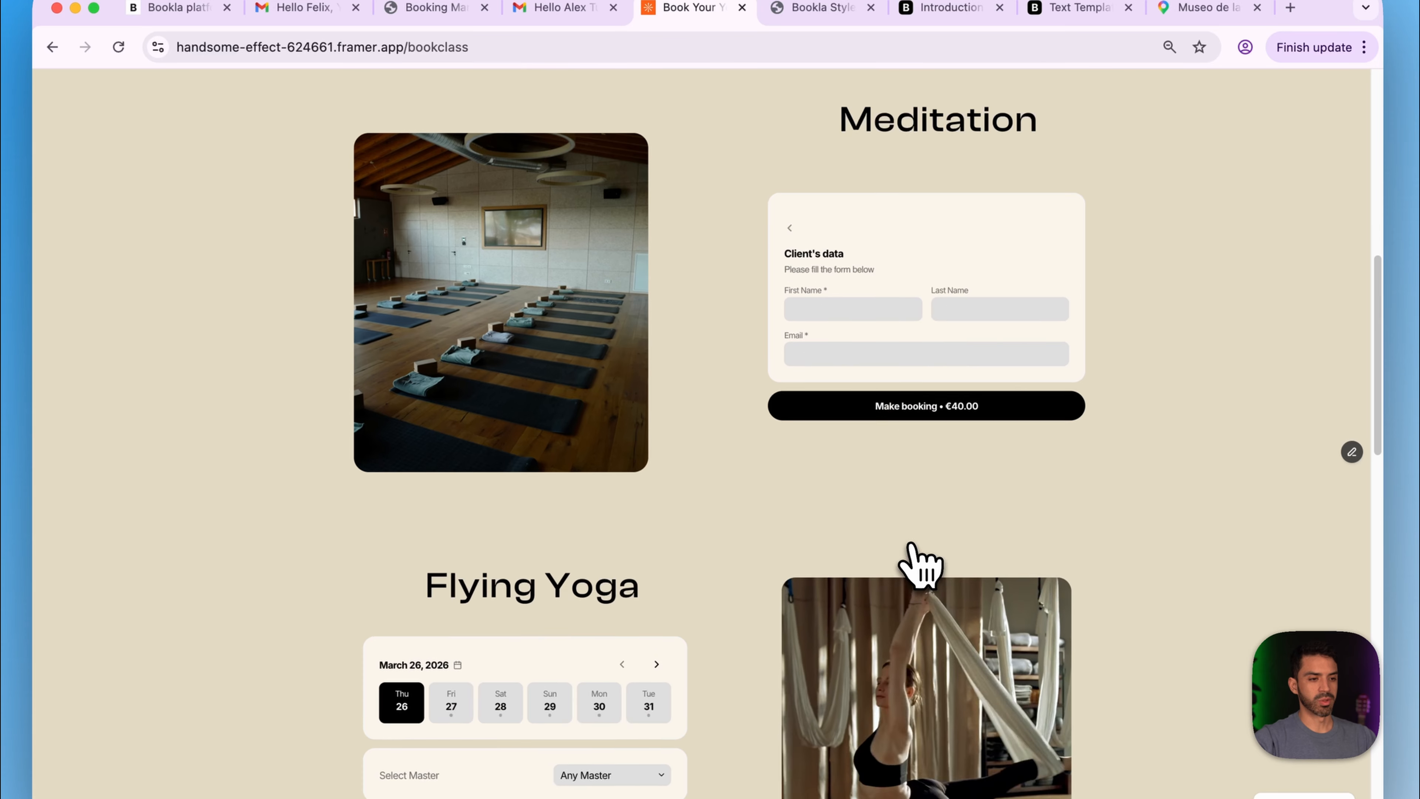
left_click(830, 195)
left_click(857, 235)
left_click(993, 194)
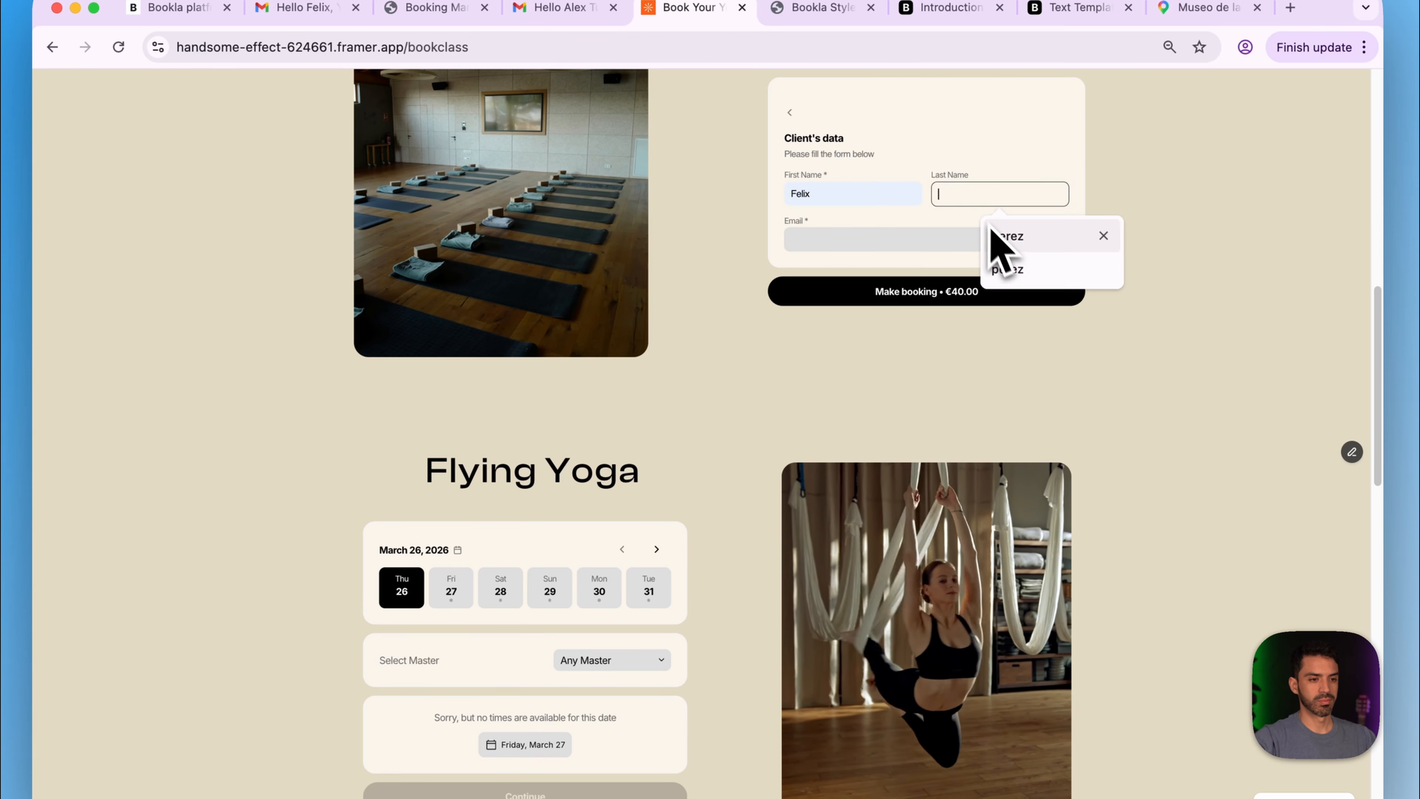
left_click(921, 240)
left_click(894, 313)
left_click(886, 296)
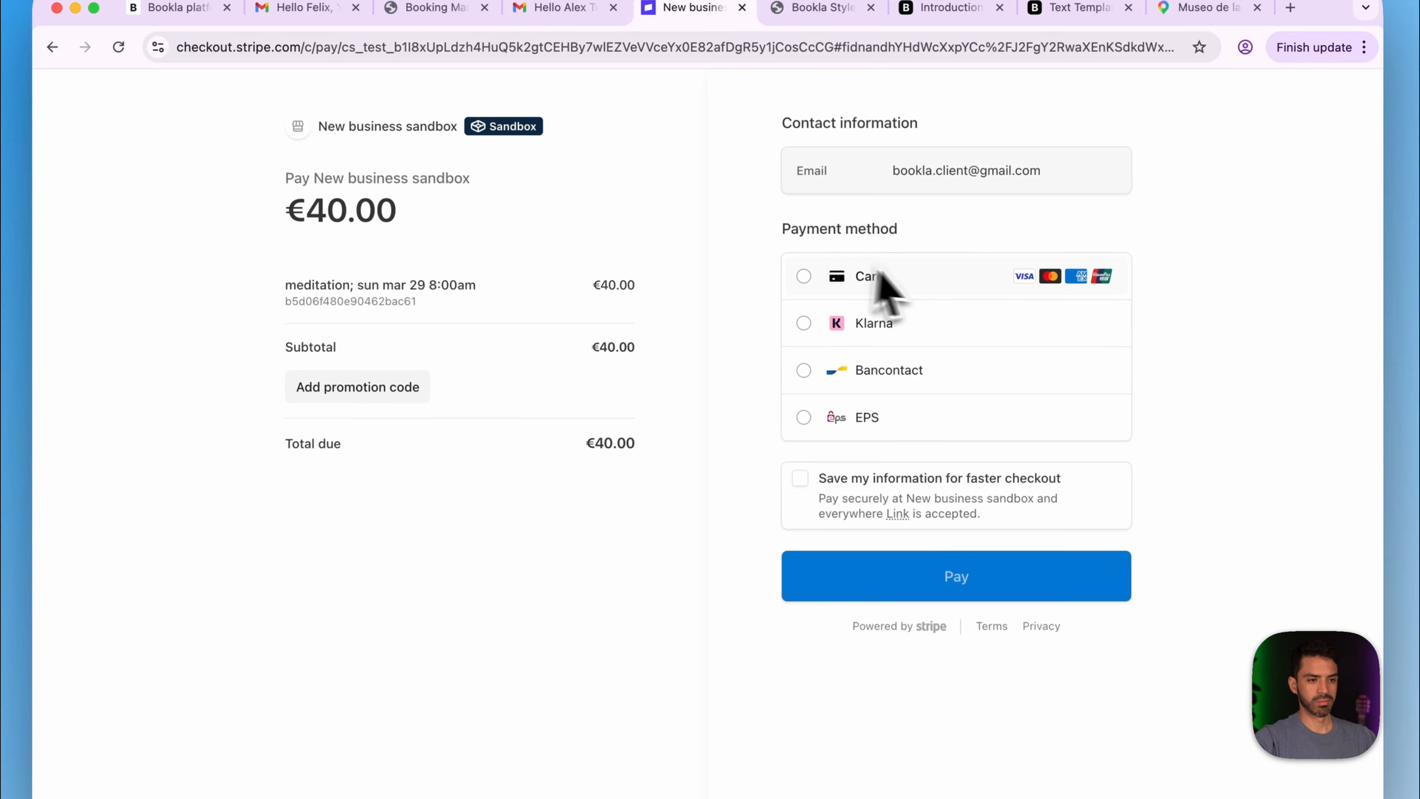
- Pay the €40.00 by card with the test card details and the cardholder name
left_click(814, 386)
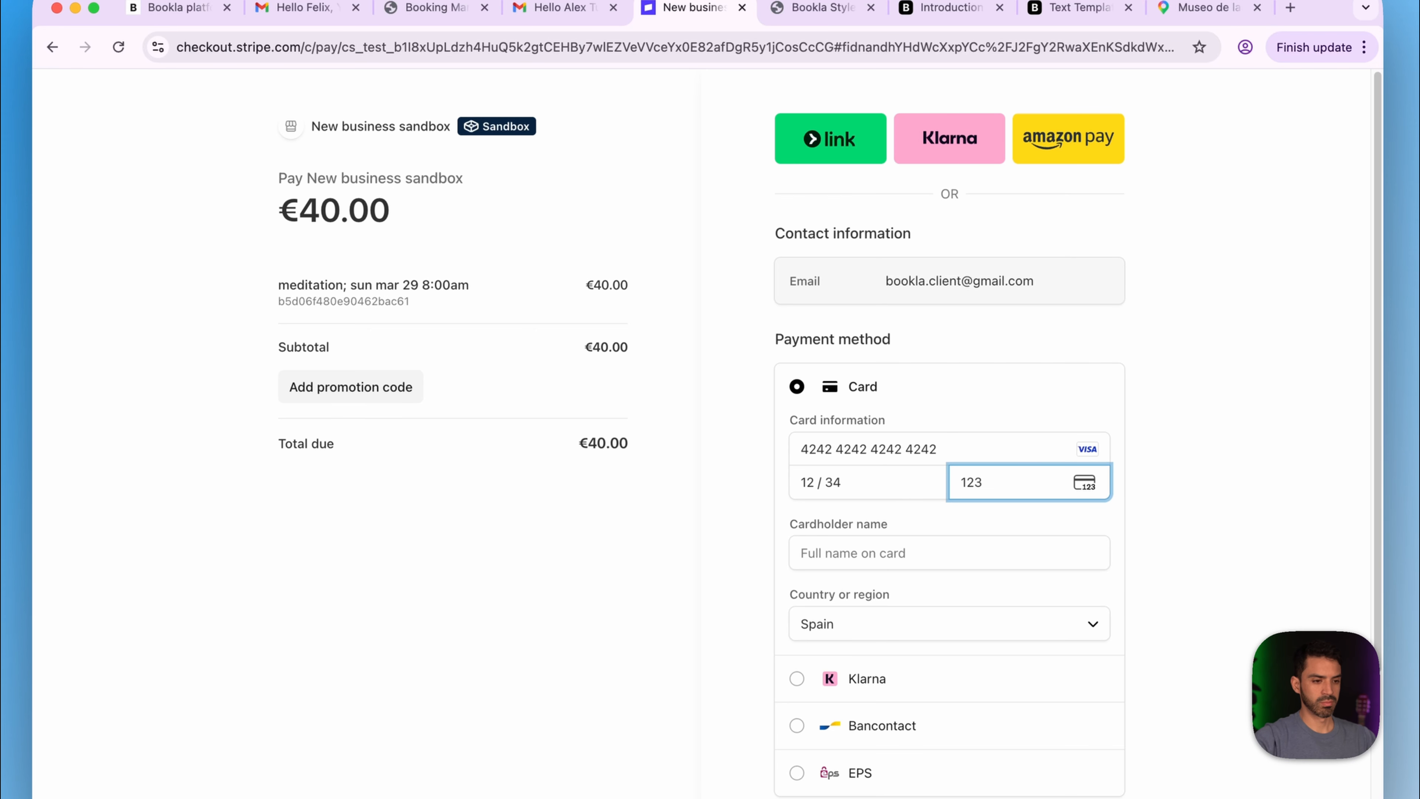
key("Tab")
type("felix")
left_click(965, 662)
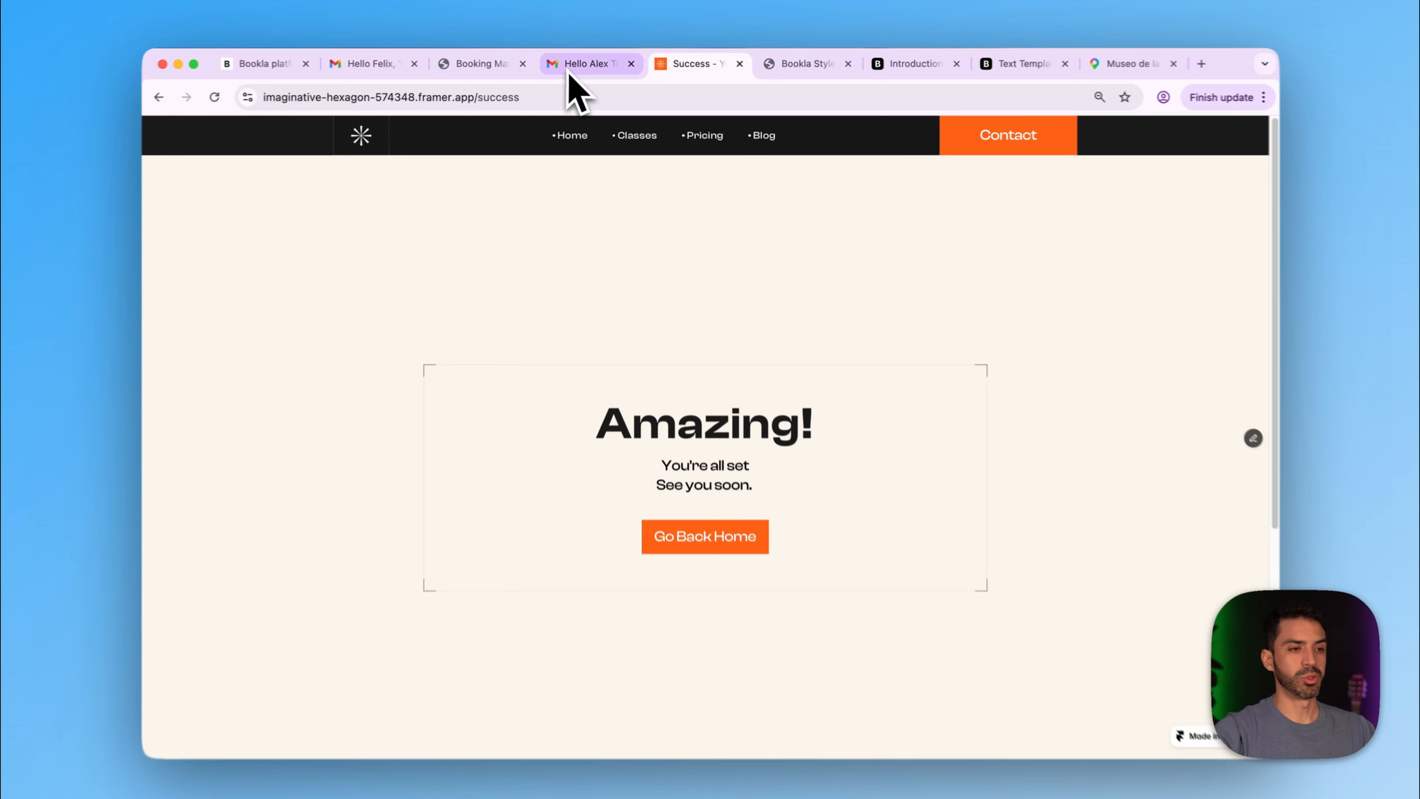
- Open the client's Sunday 29 March confirmation e-mail and follow its link to the booking details
left_click(581, 65)
left_click(258, 277)
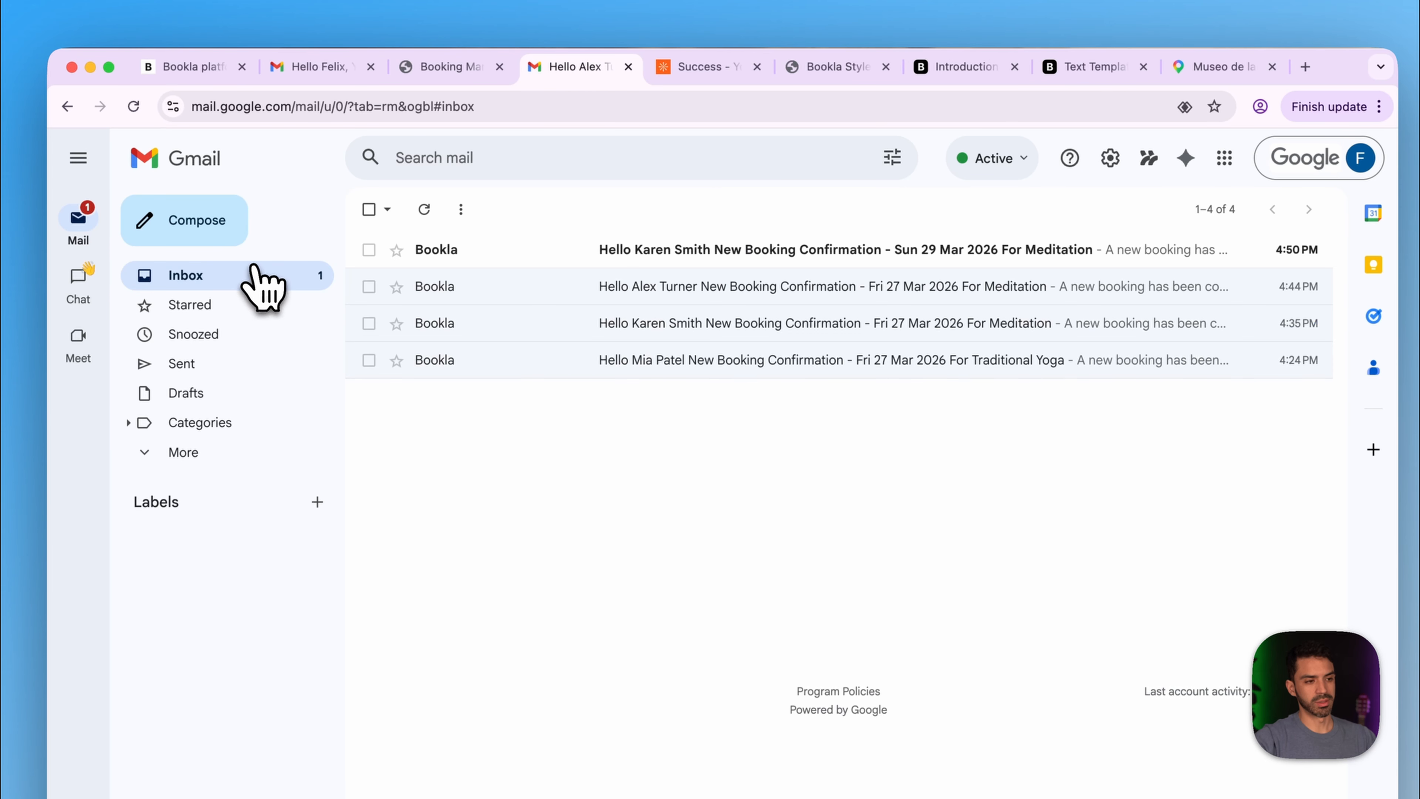
left_click(314, 70)
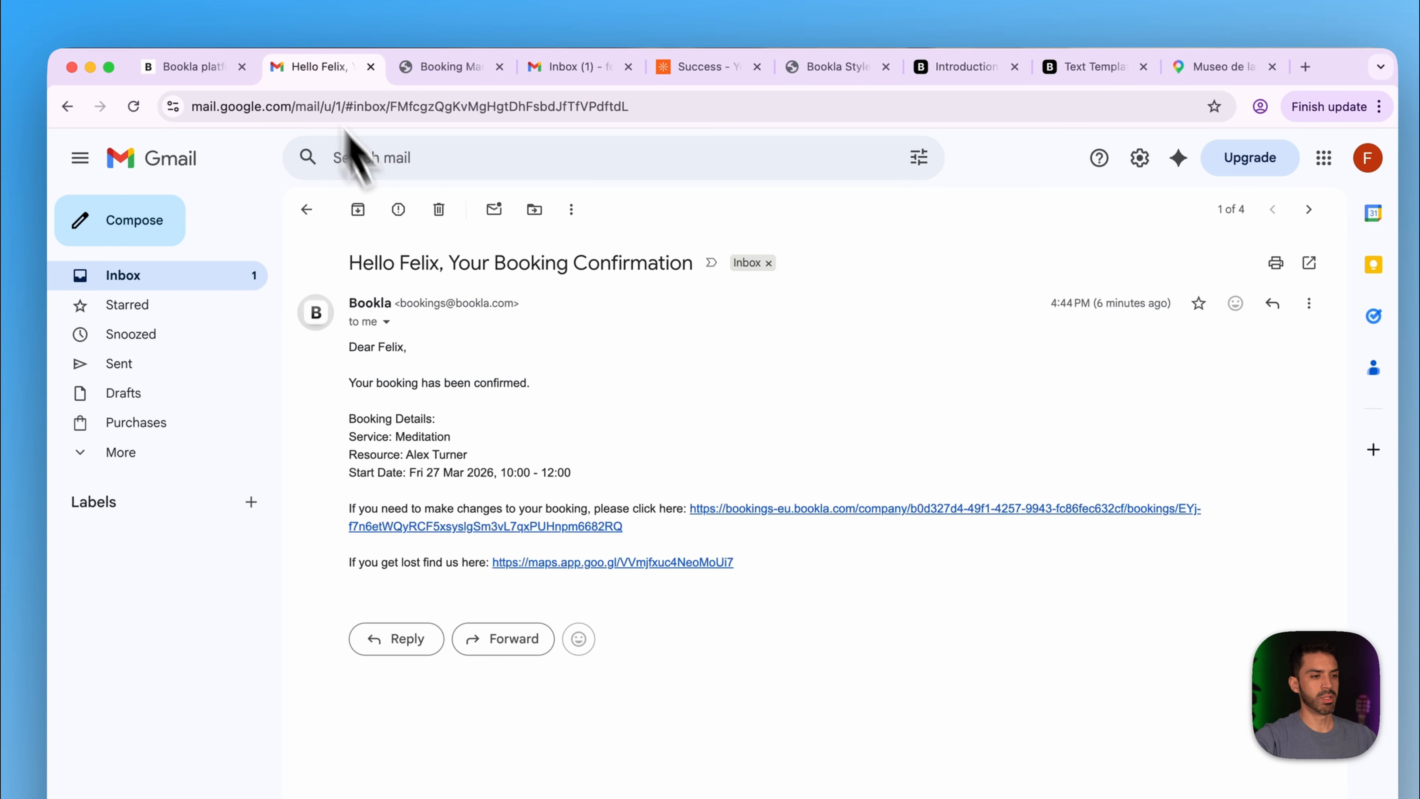
left_click(204, 283)
left_click(509, 255)
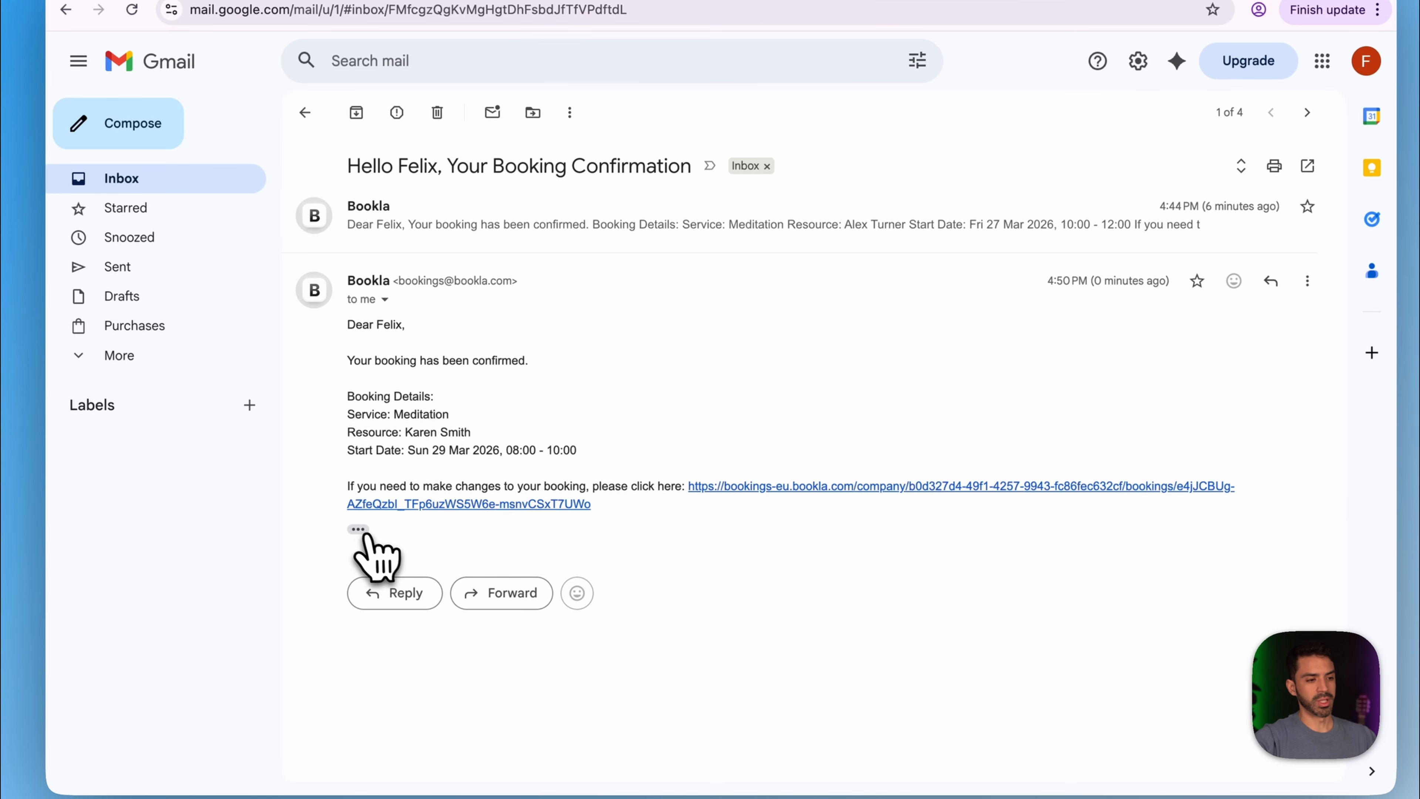
left_click(358, 529)
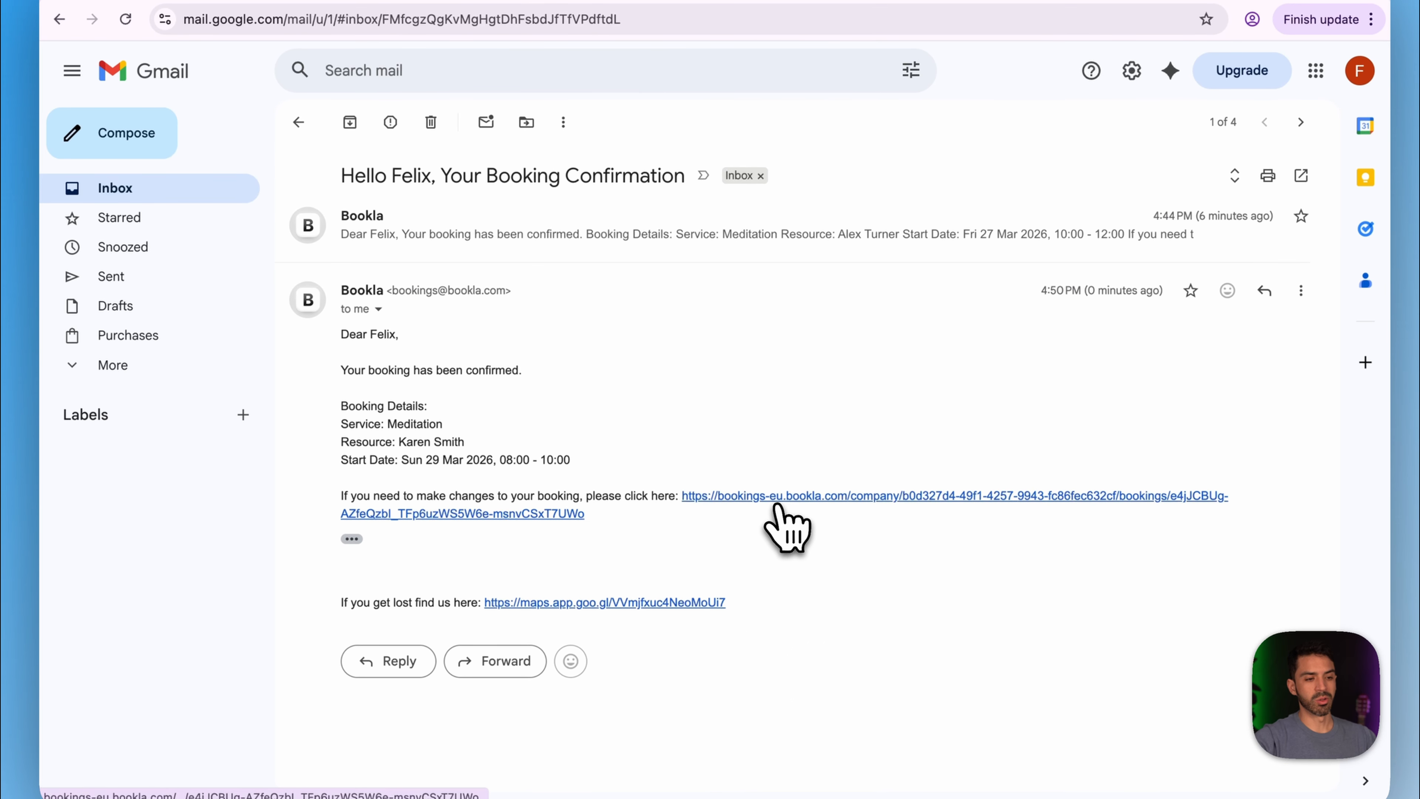
left_click(785, 495)
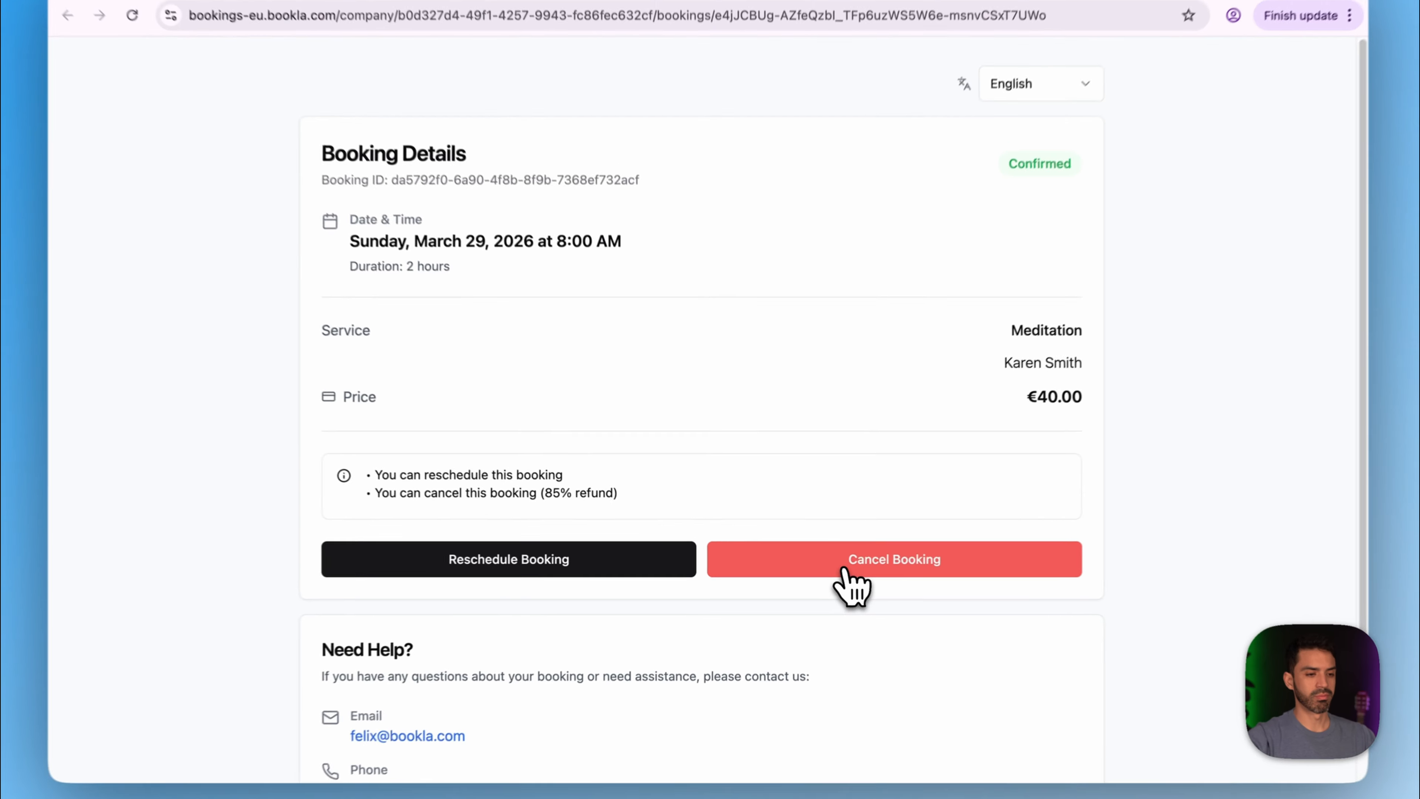
- Cancel the Sunday 8:00 AM Meditation booking and confirm it, leaving a €34.00 refund pending
left_click(827, 566)
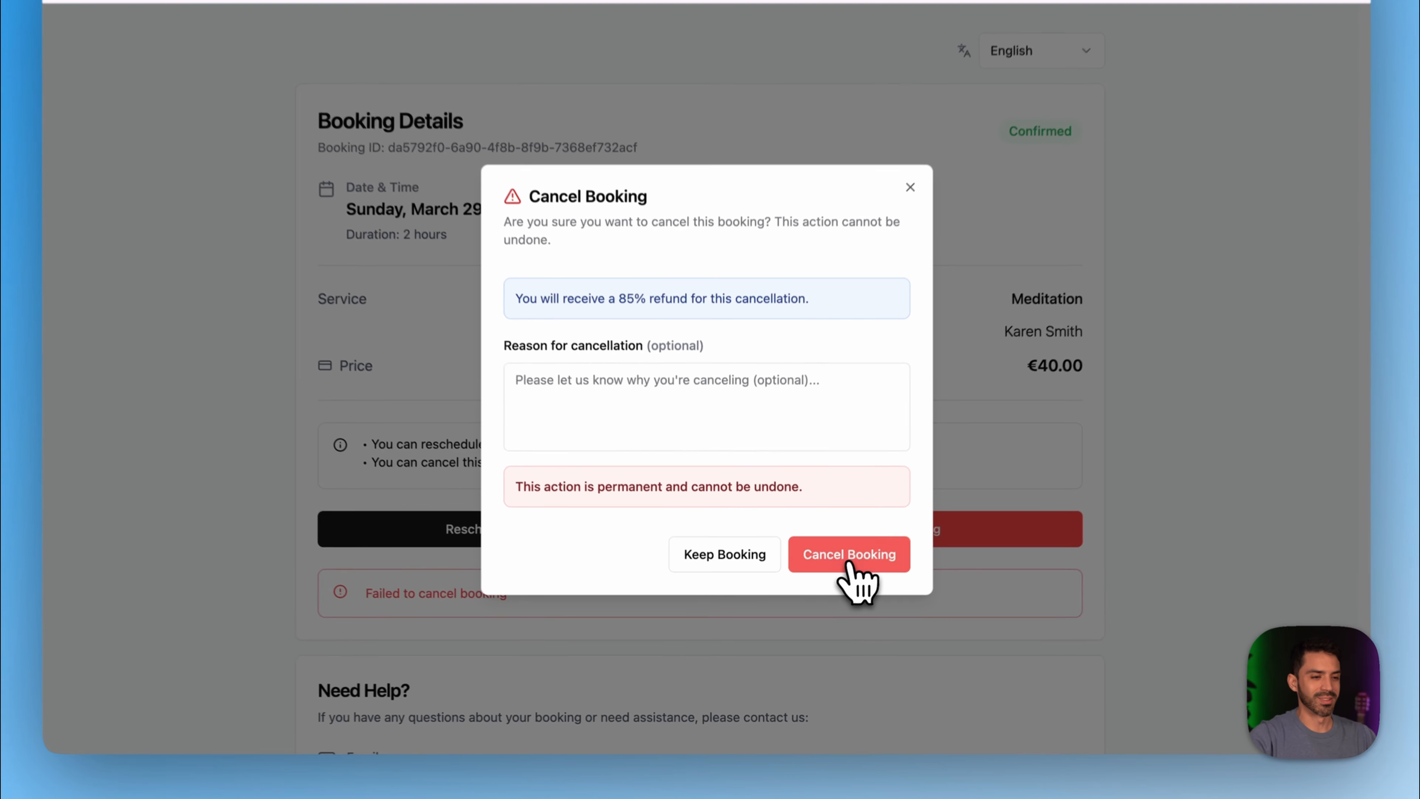
left_click(832, 583)
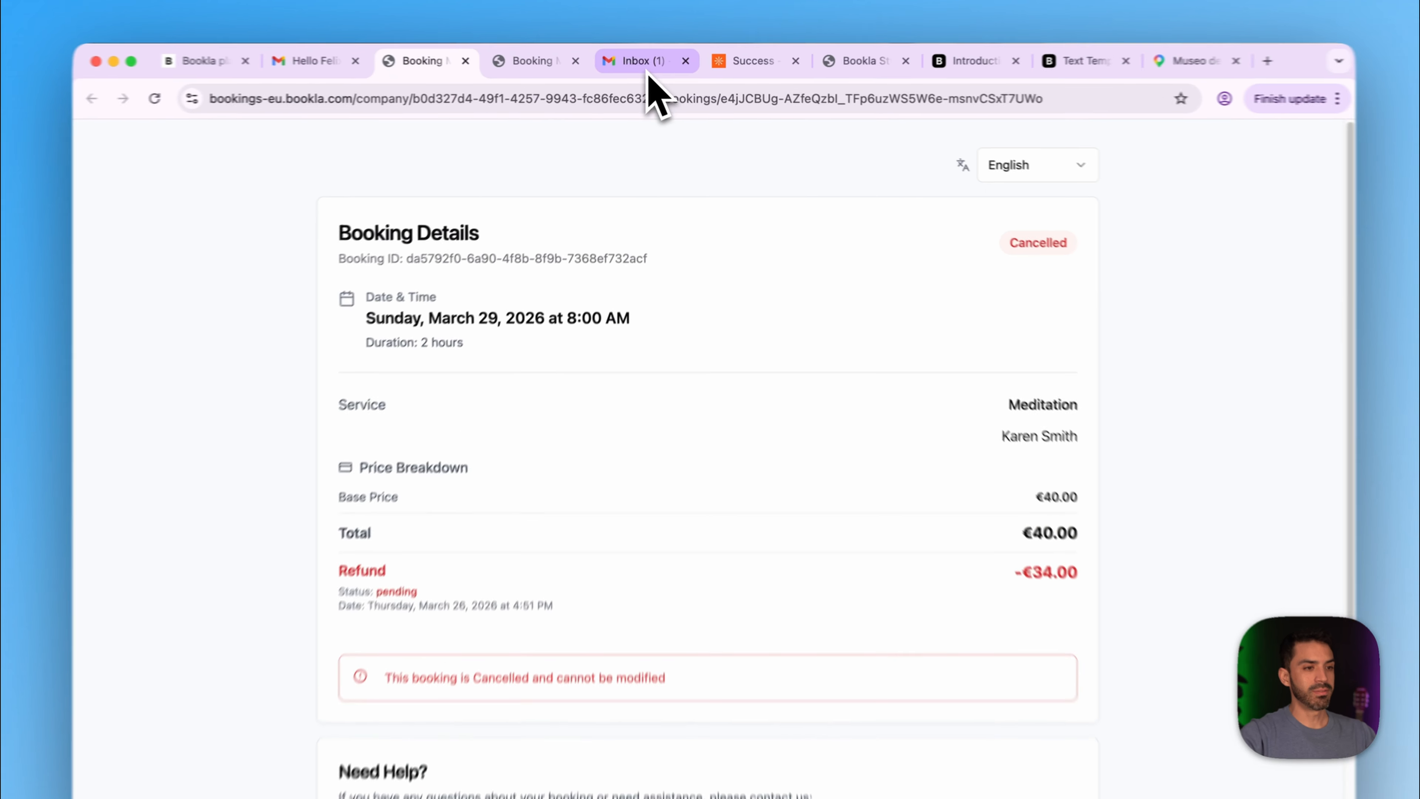
left_click(649, 72)
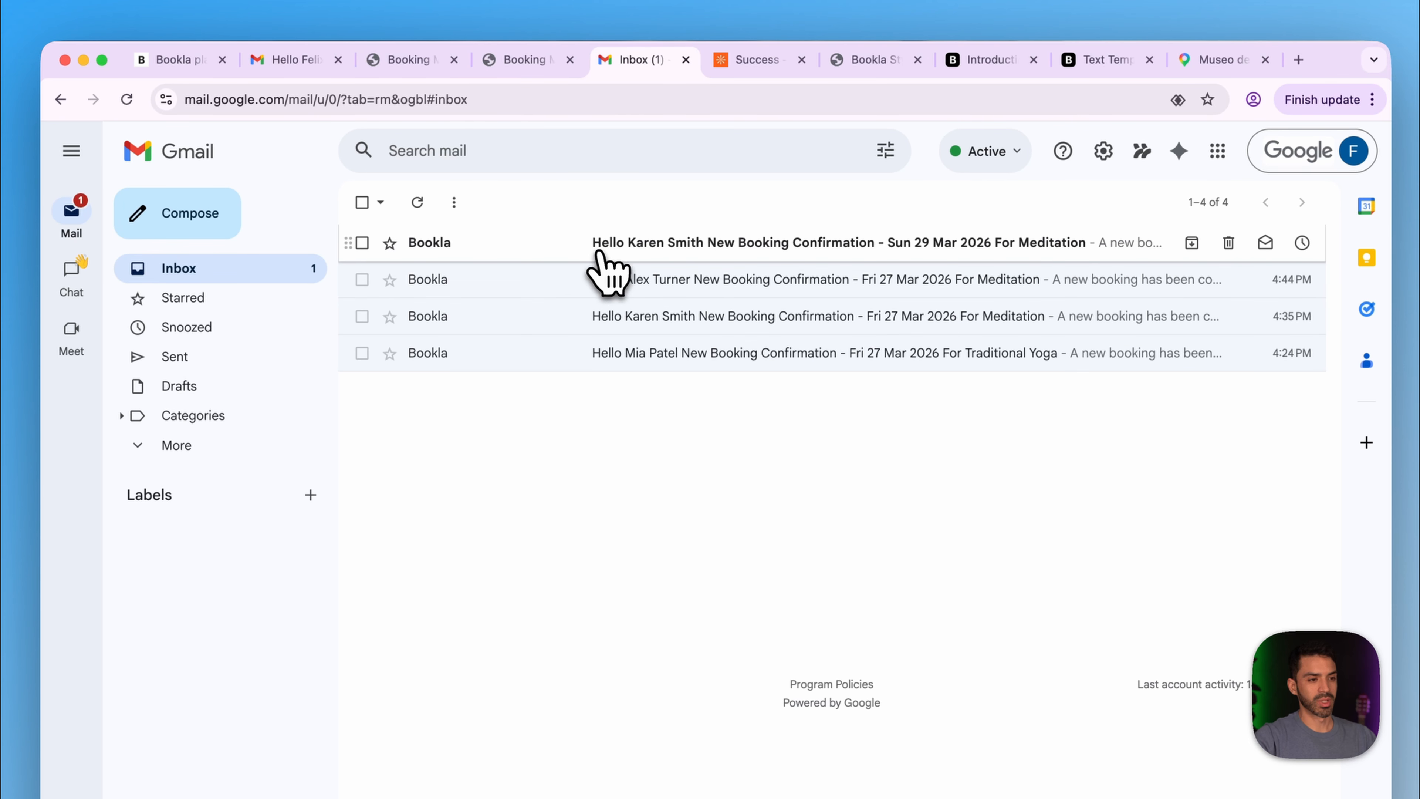
left_click(601, 258)
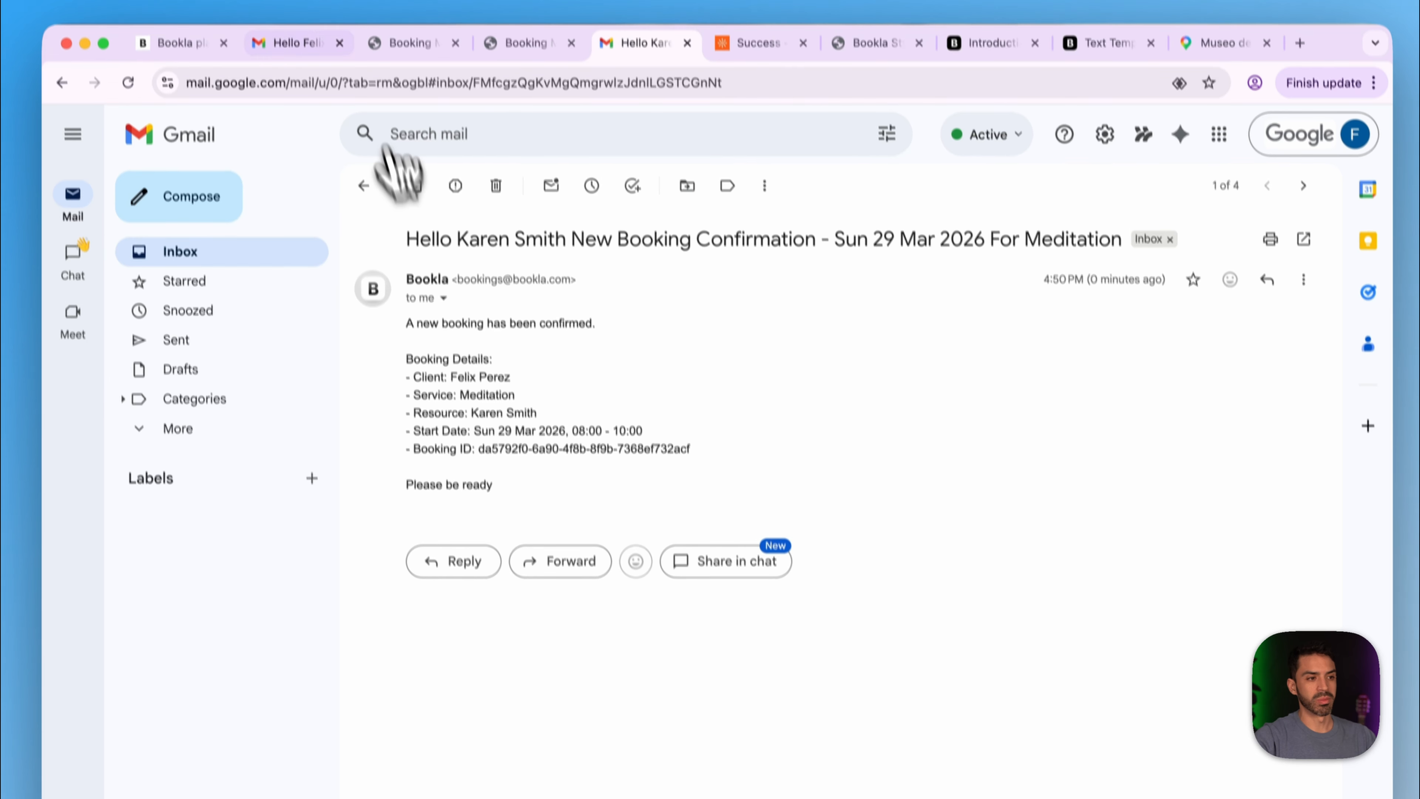
left_click(302, 46)
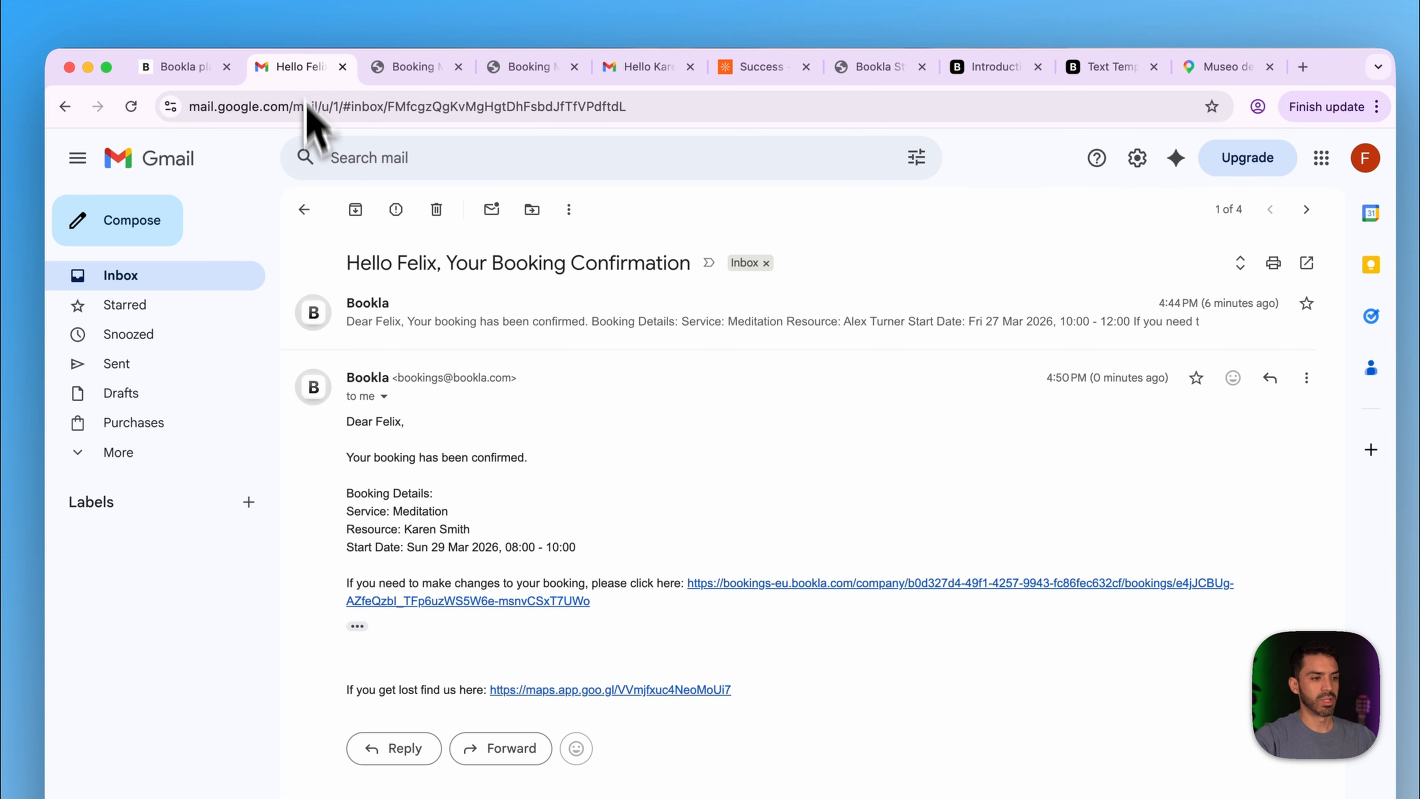
left_click(182, 263)
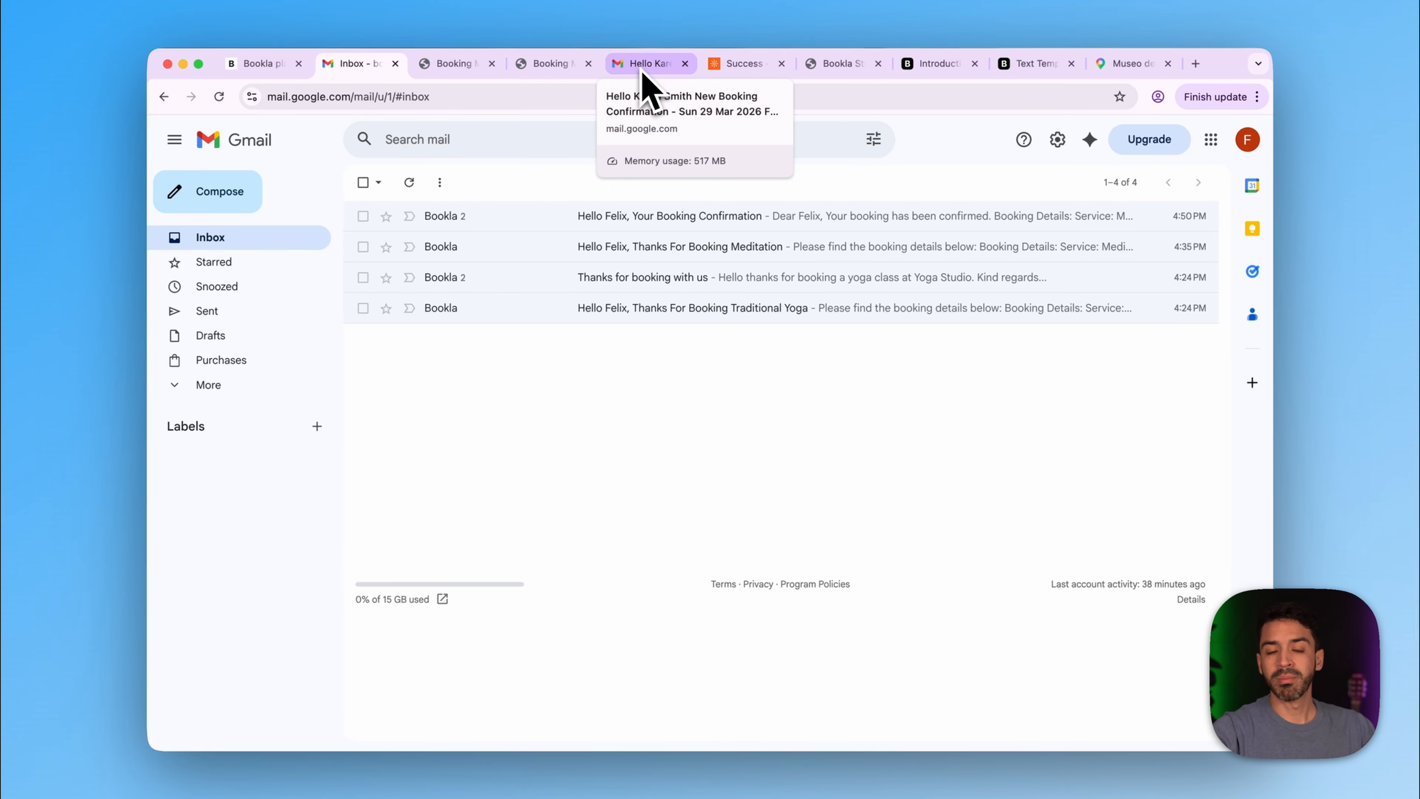
left_click(622, 79)
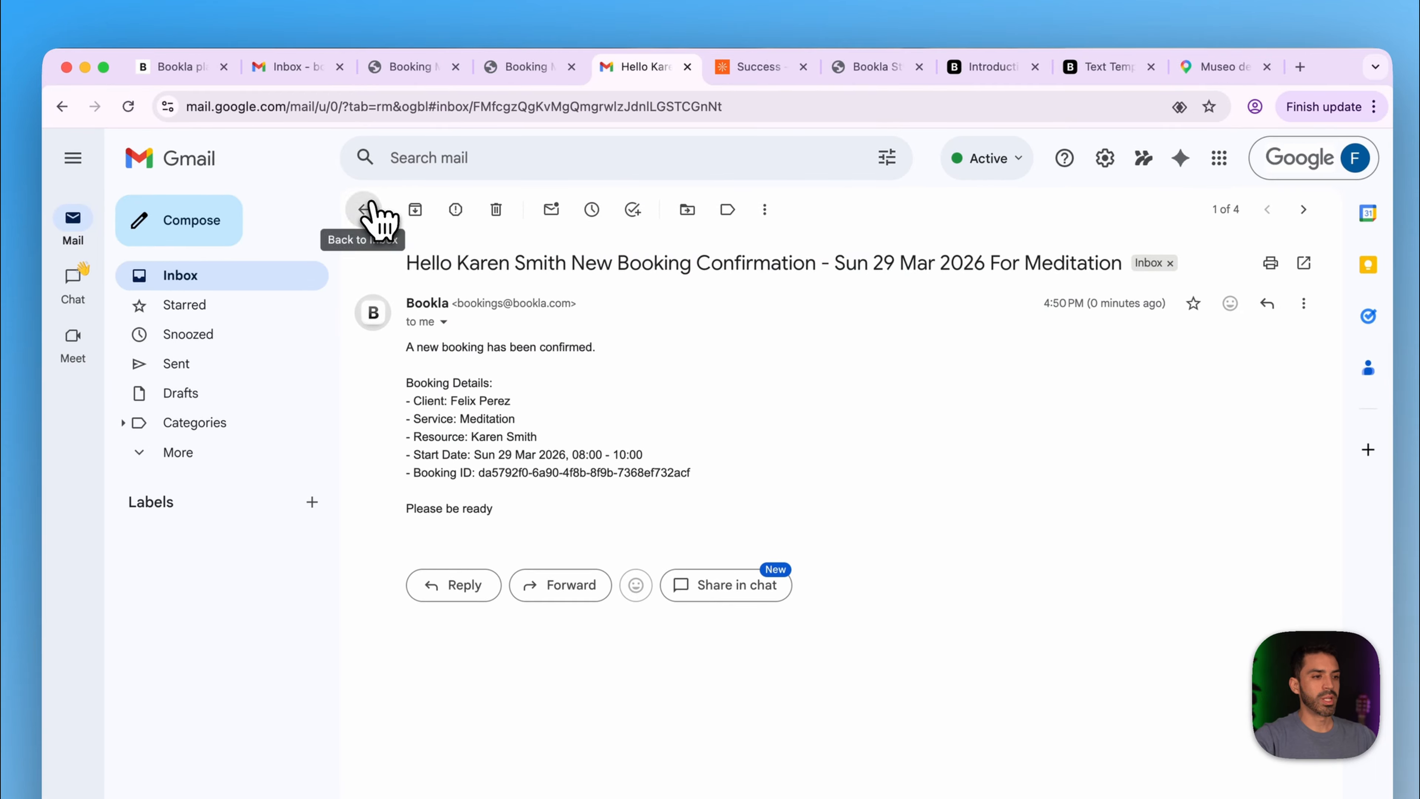
left_click(365, 210)
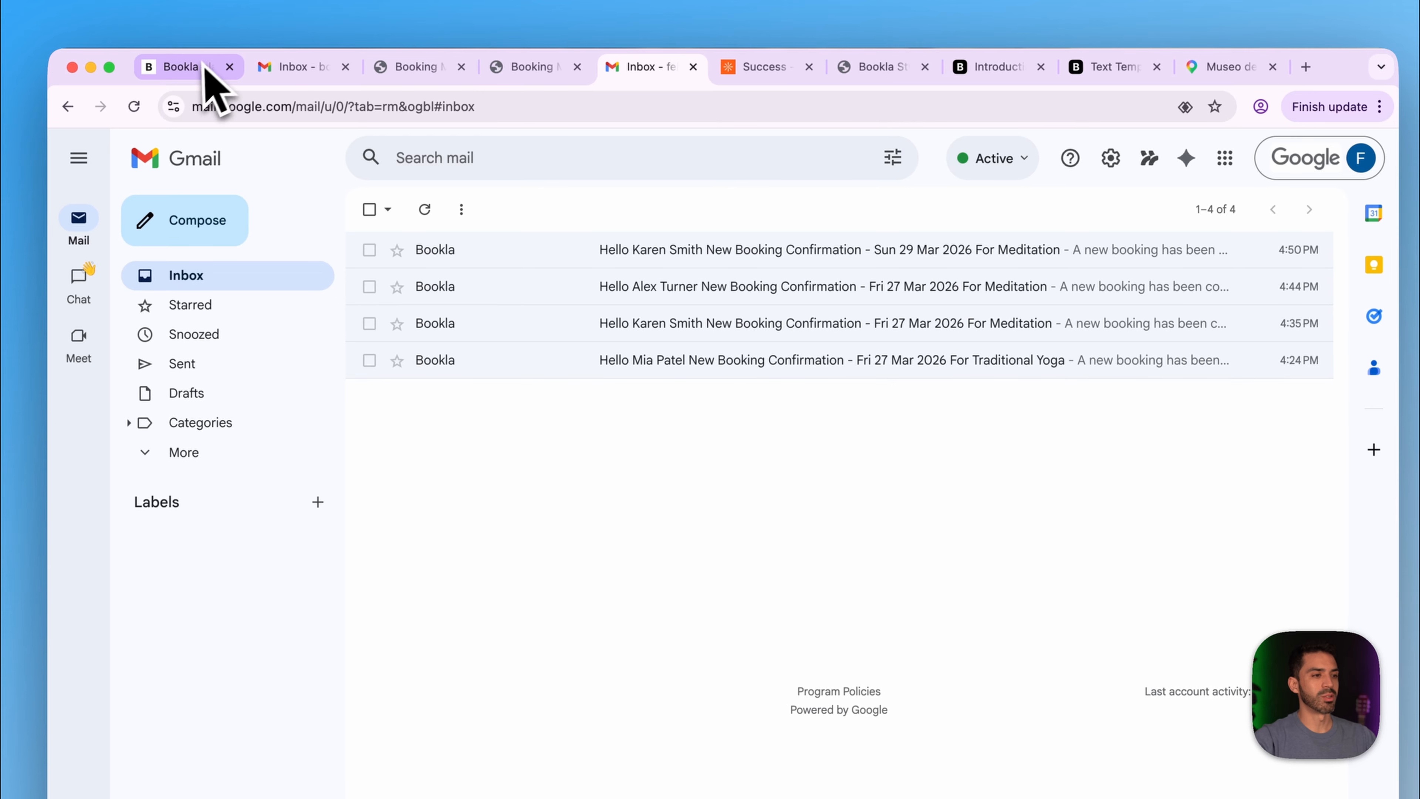
left_click(194, 71)
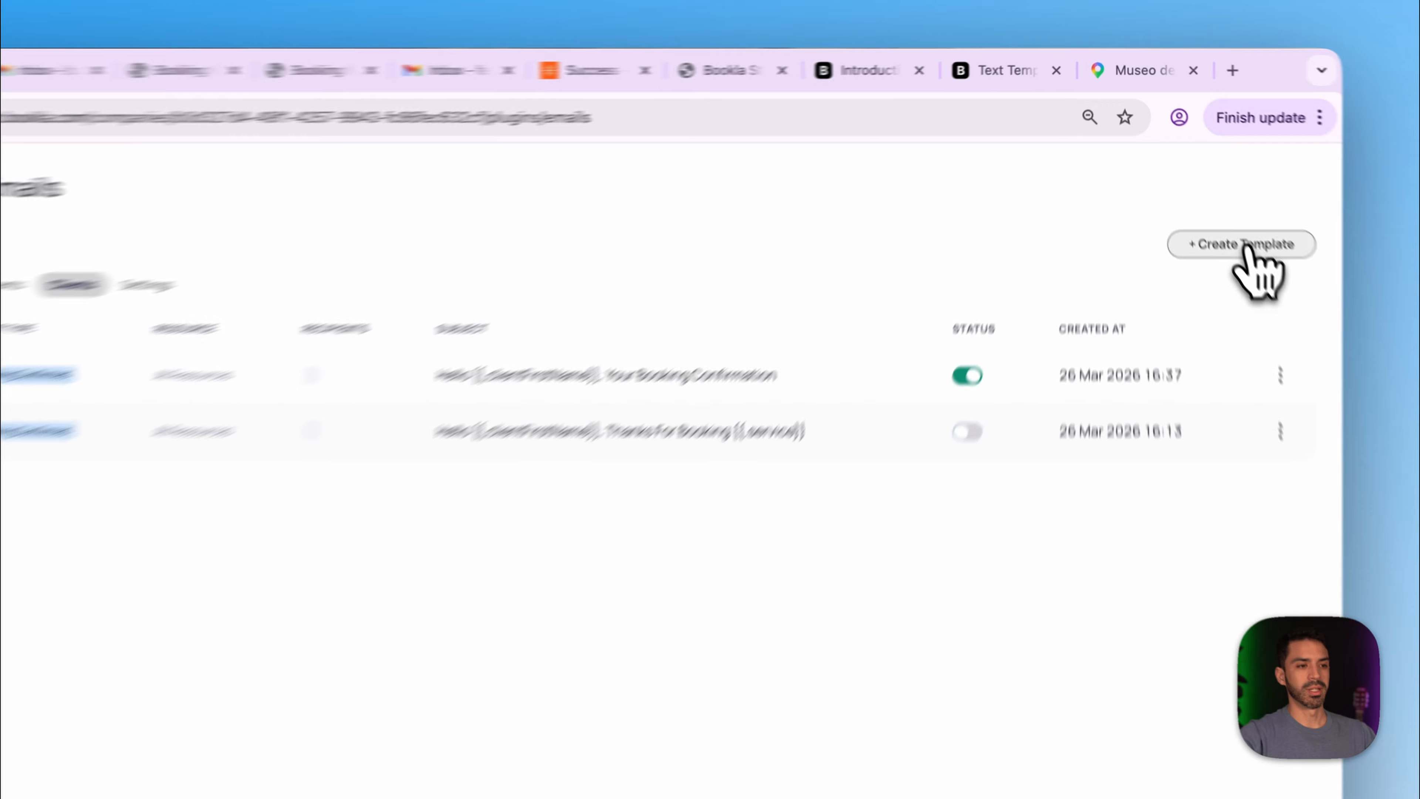
- Start a Booking Cancelled template with subject 'Hey {{.resource}} Someone cancelled a Booking'
left_click(1208, 186)
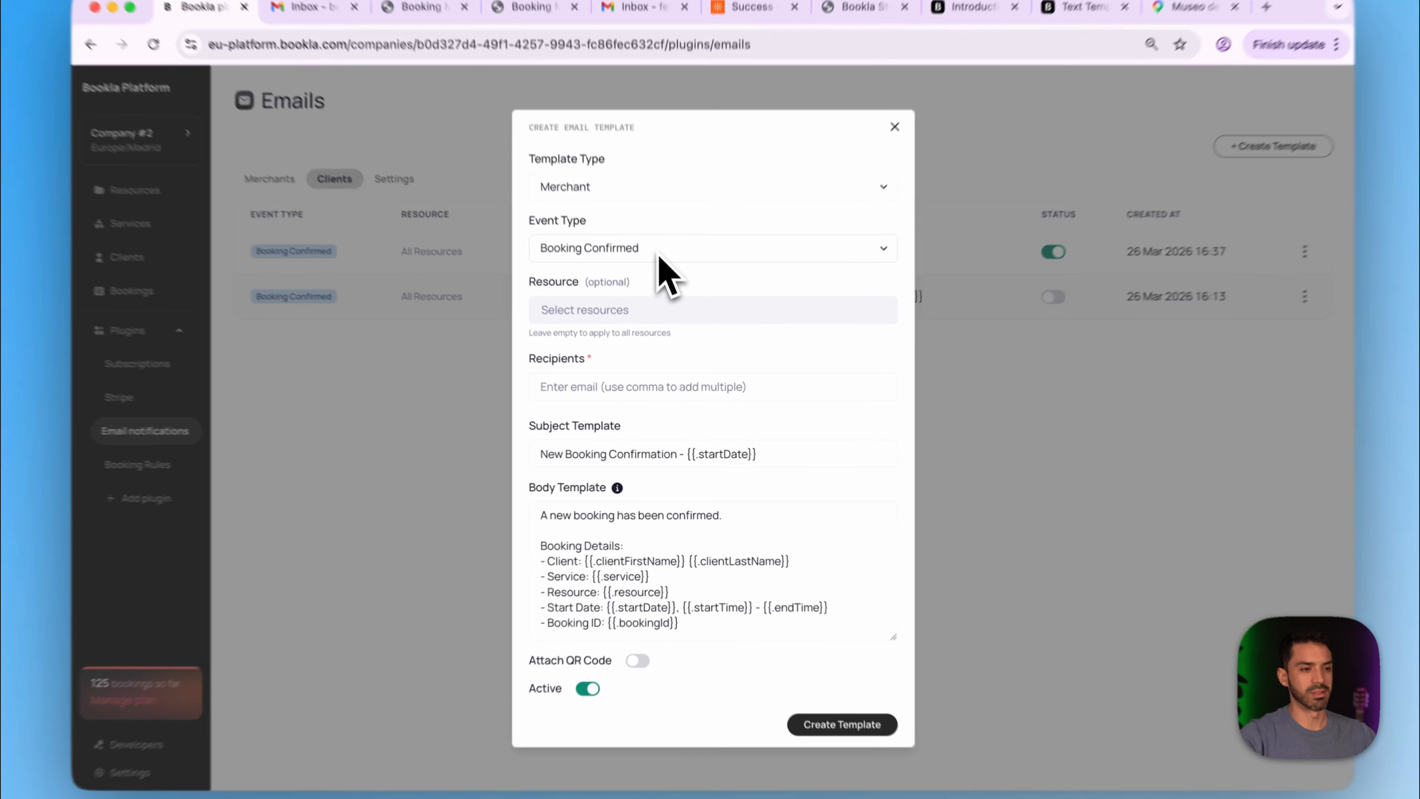
left_click(660, 279)
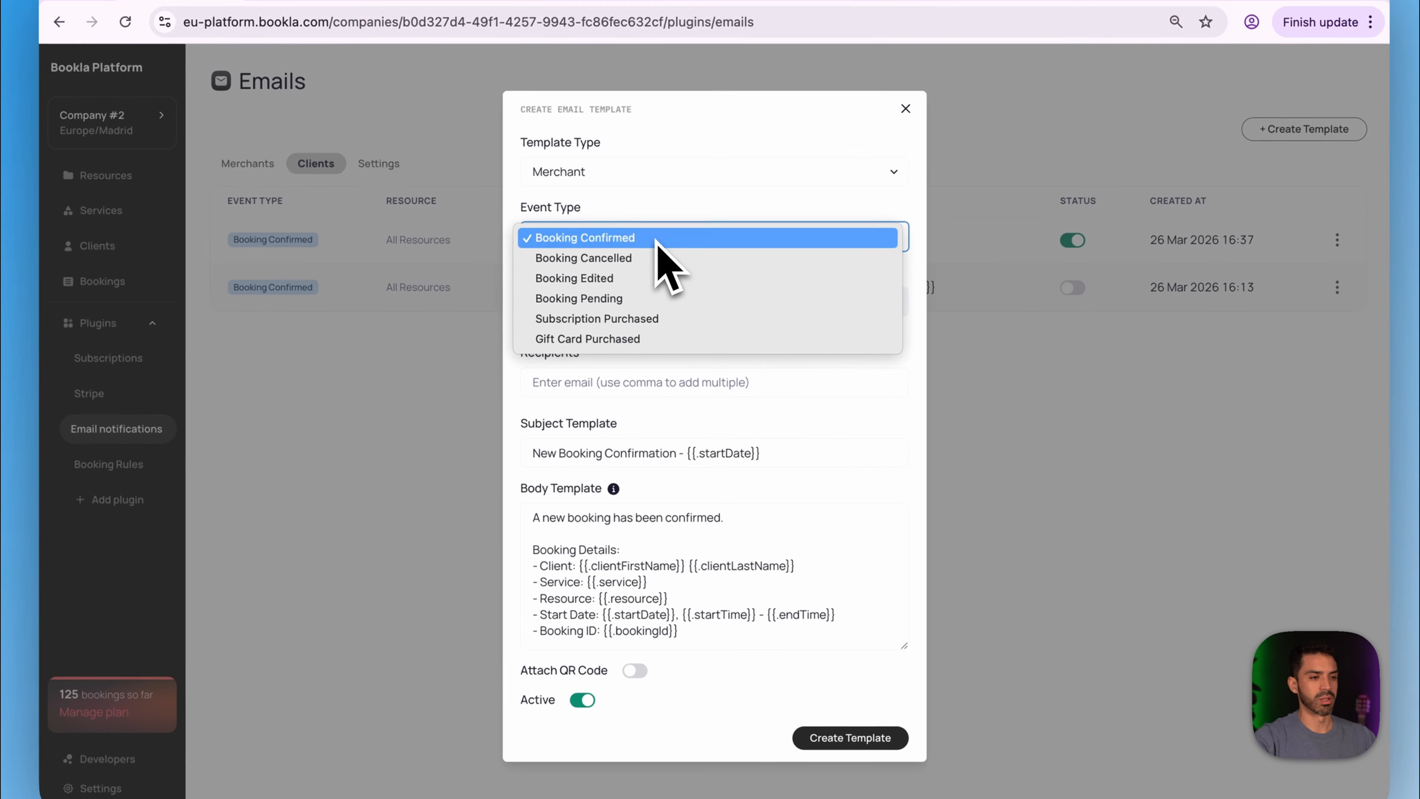
left_click(649, 260)
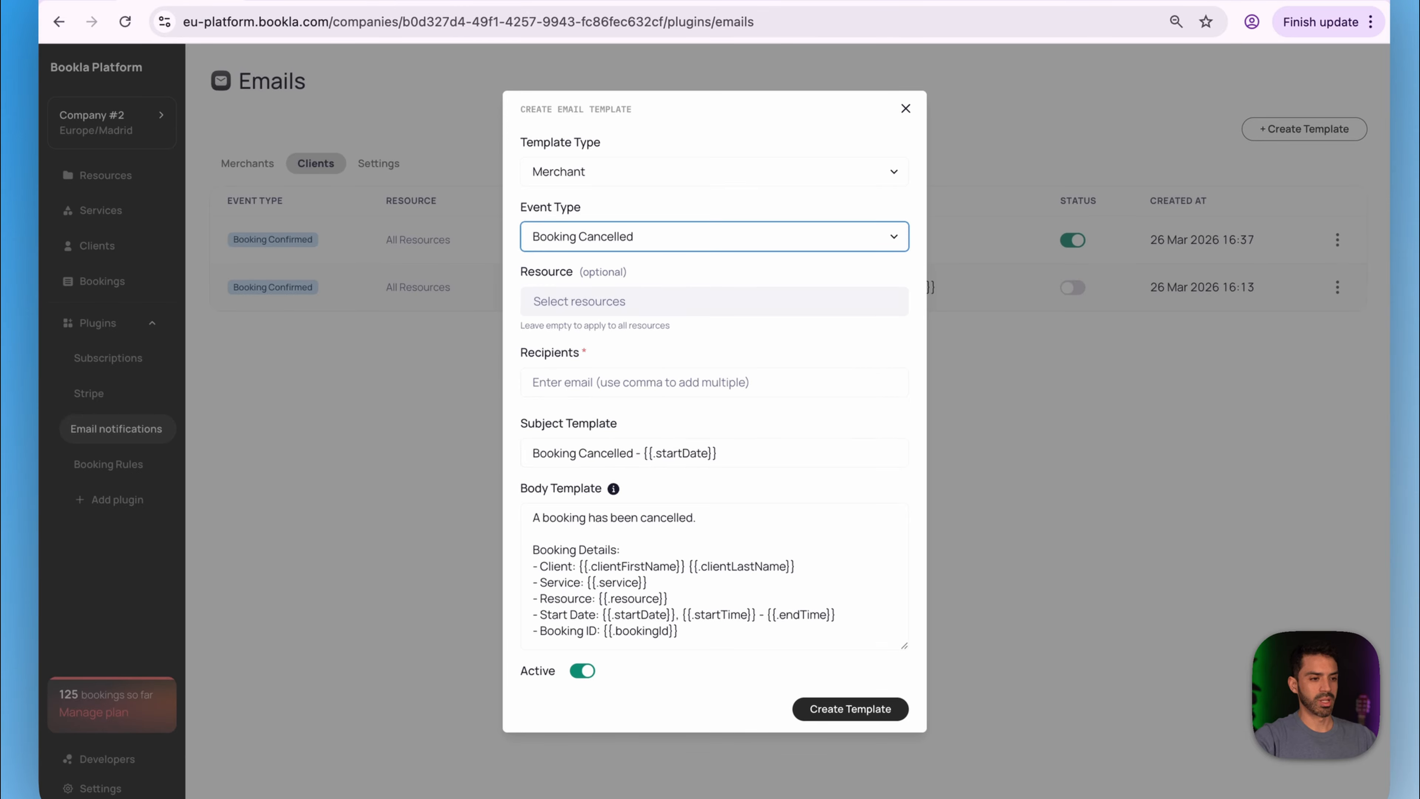
left_click(532, 454)
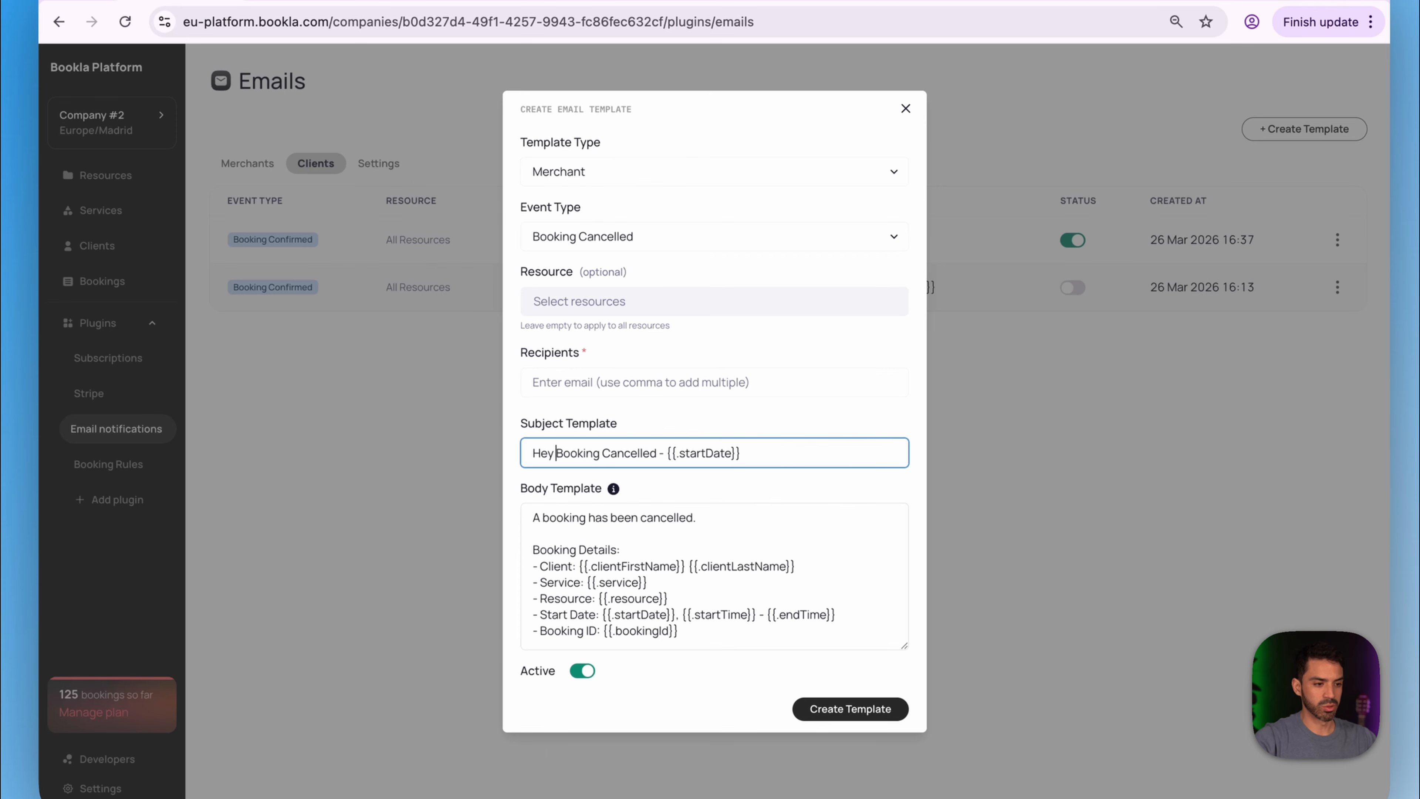
left_click_drag(668, 598, 599, 598)
key("super+c")
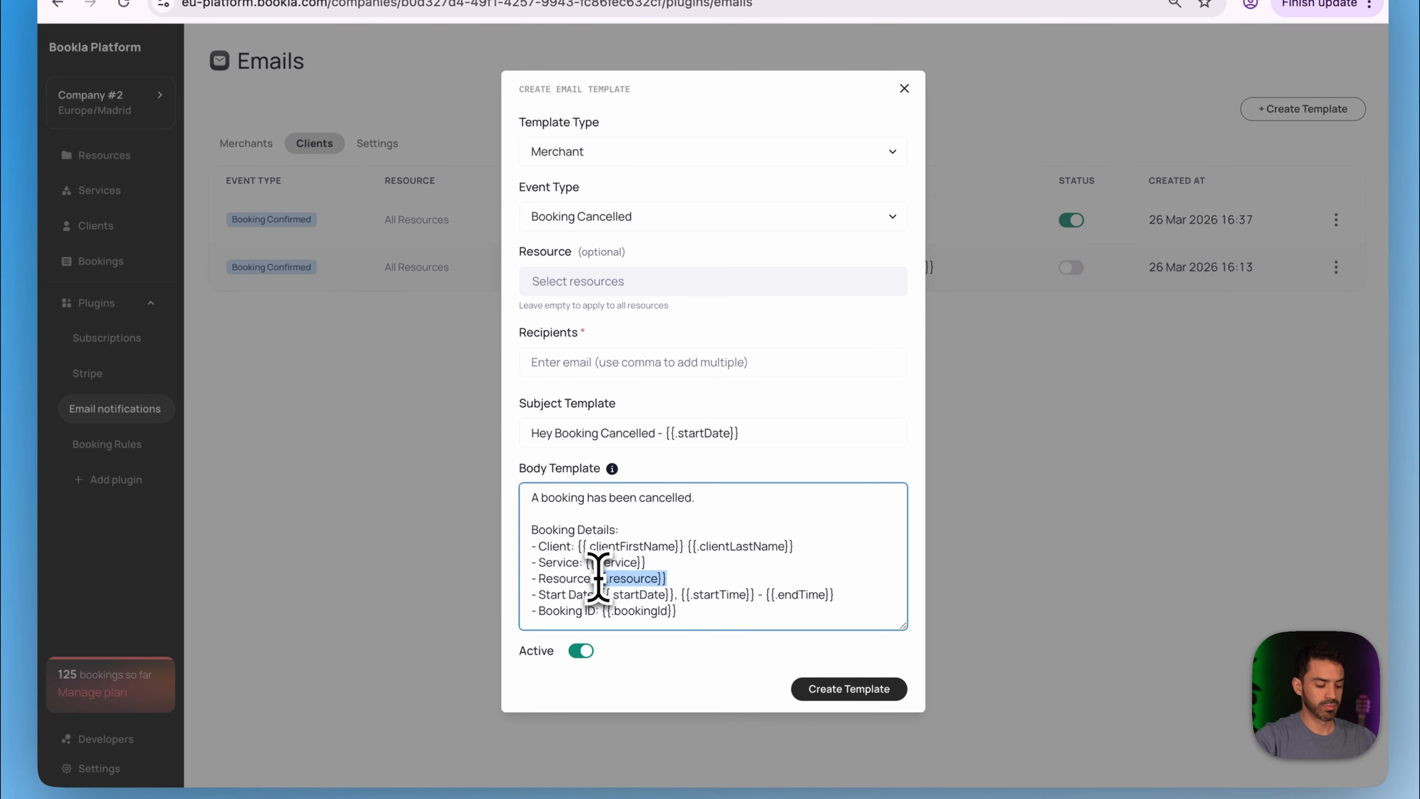
left_click(560, 434)
key("super+v")
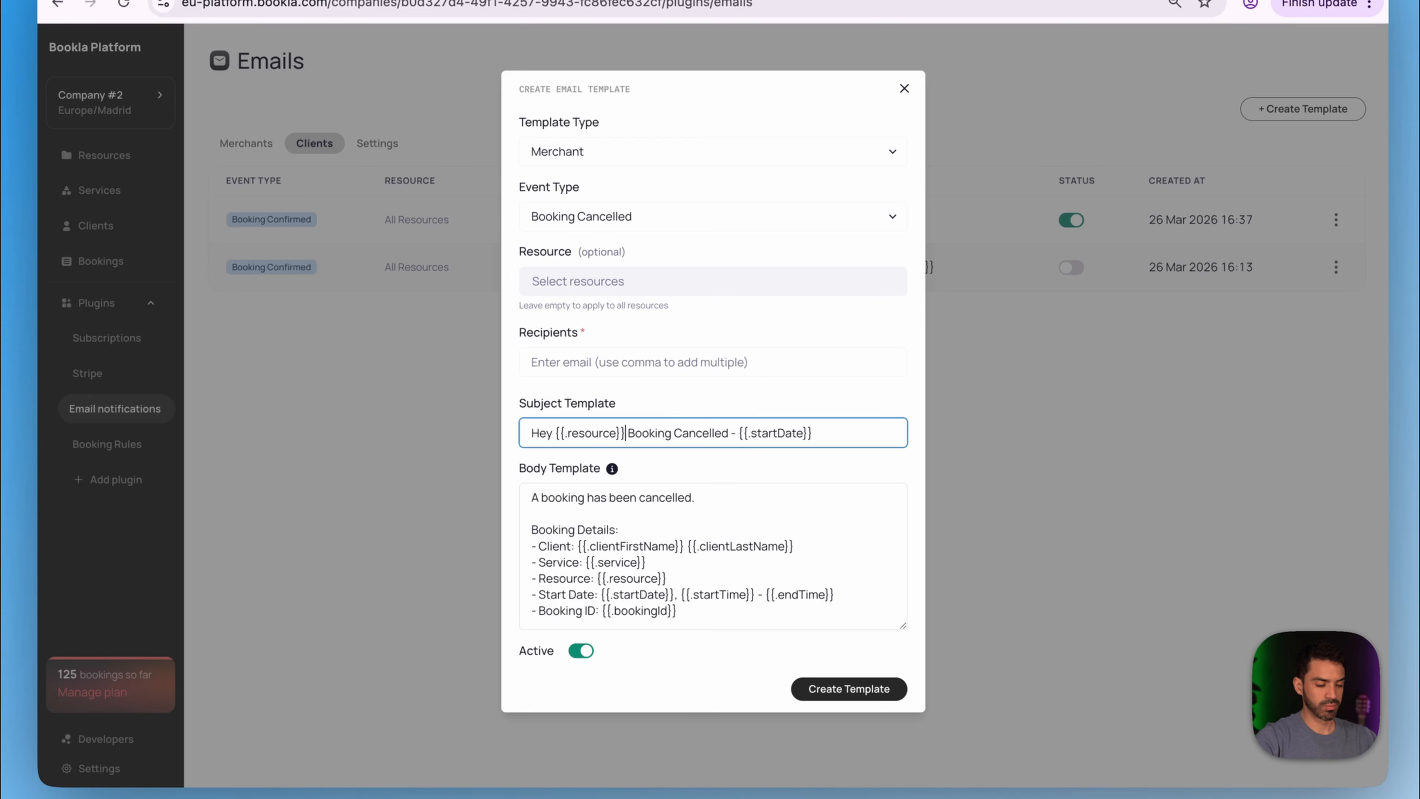
left_click_drag(731, 433, 637, 433)
key("BackSpace")
key("BackSpace")
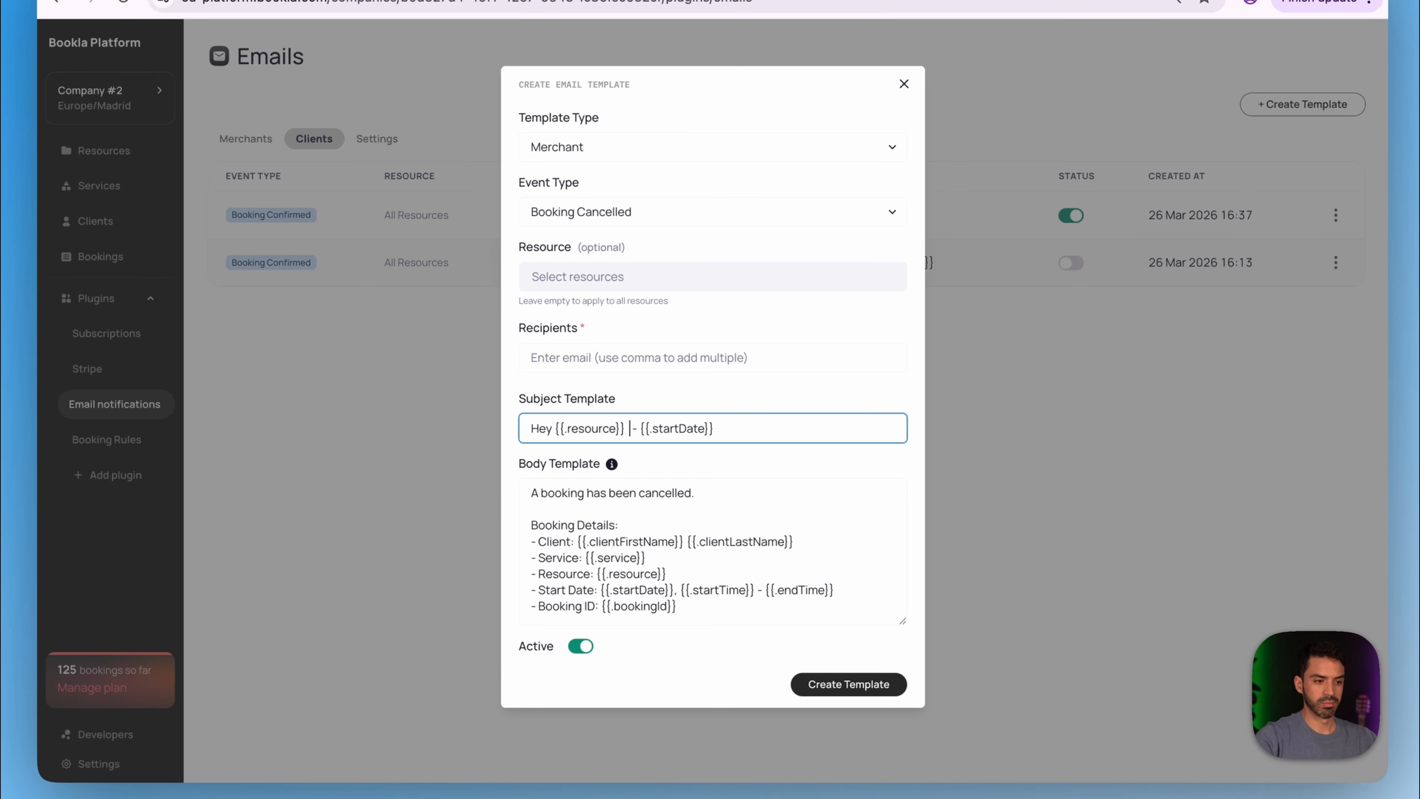
type("Someone cancelled a Booking")
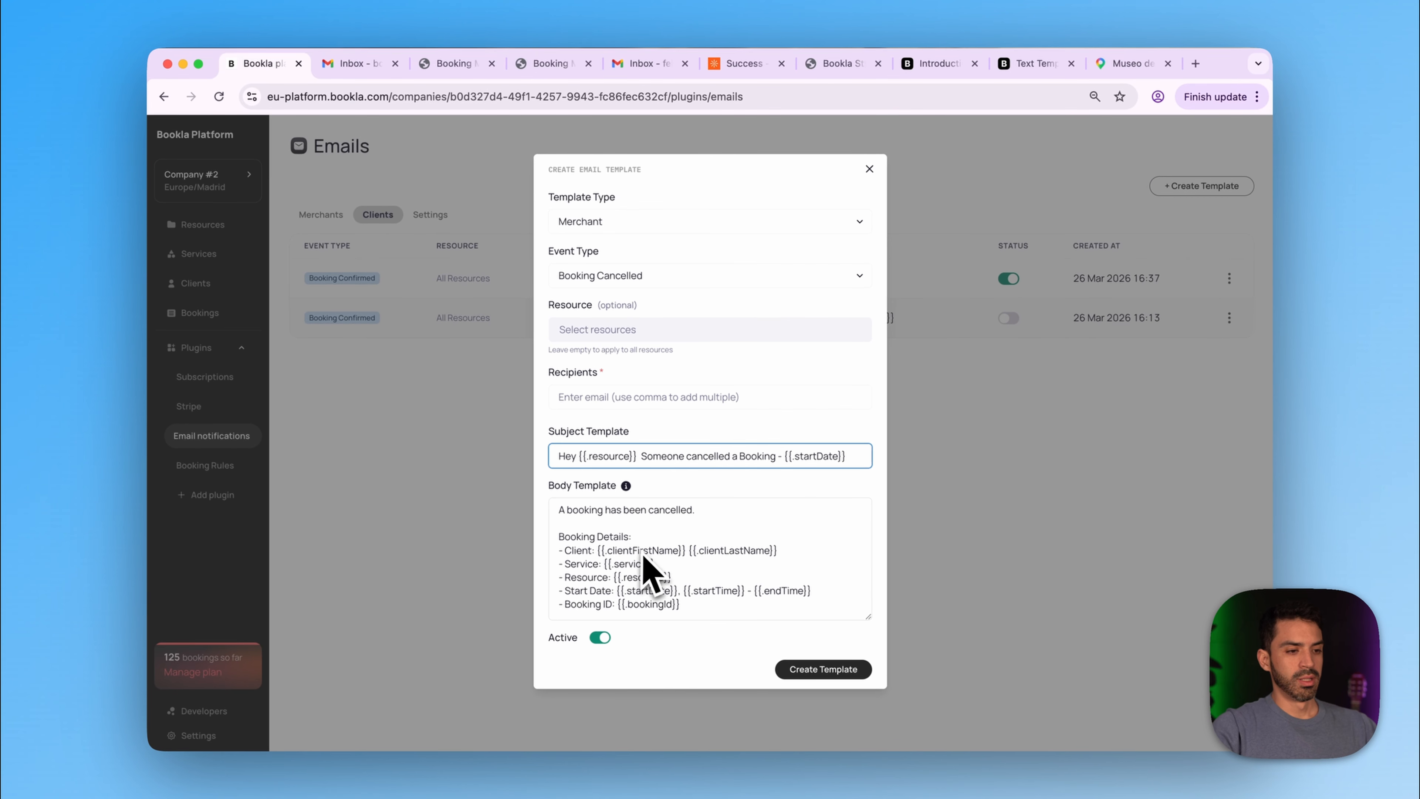
- Add a reschedule line to the body, add the merchant's recipient e-mail, and create the template
left_click(703, 607)
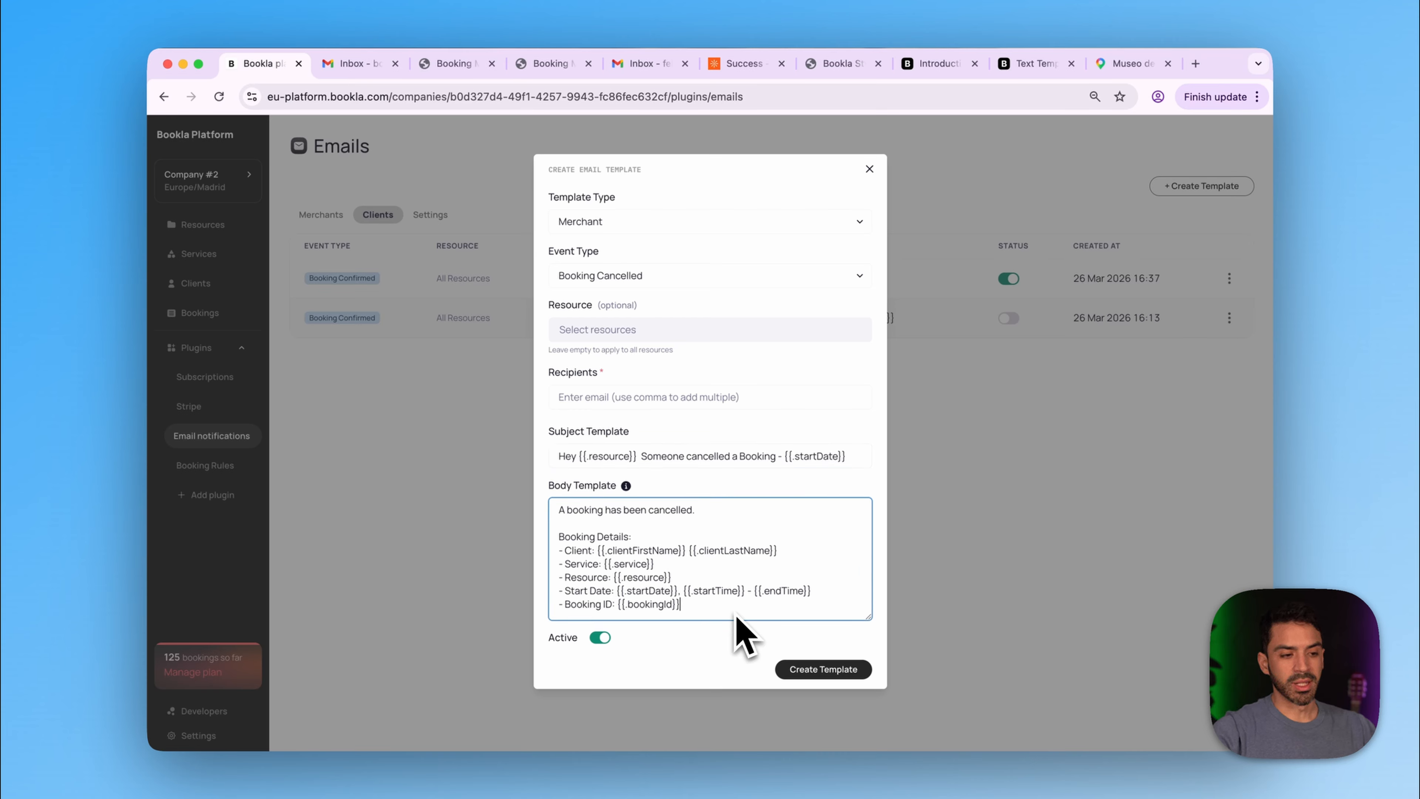
key("Return")
key("Return")
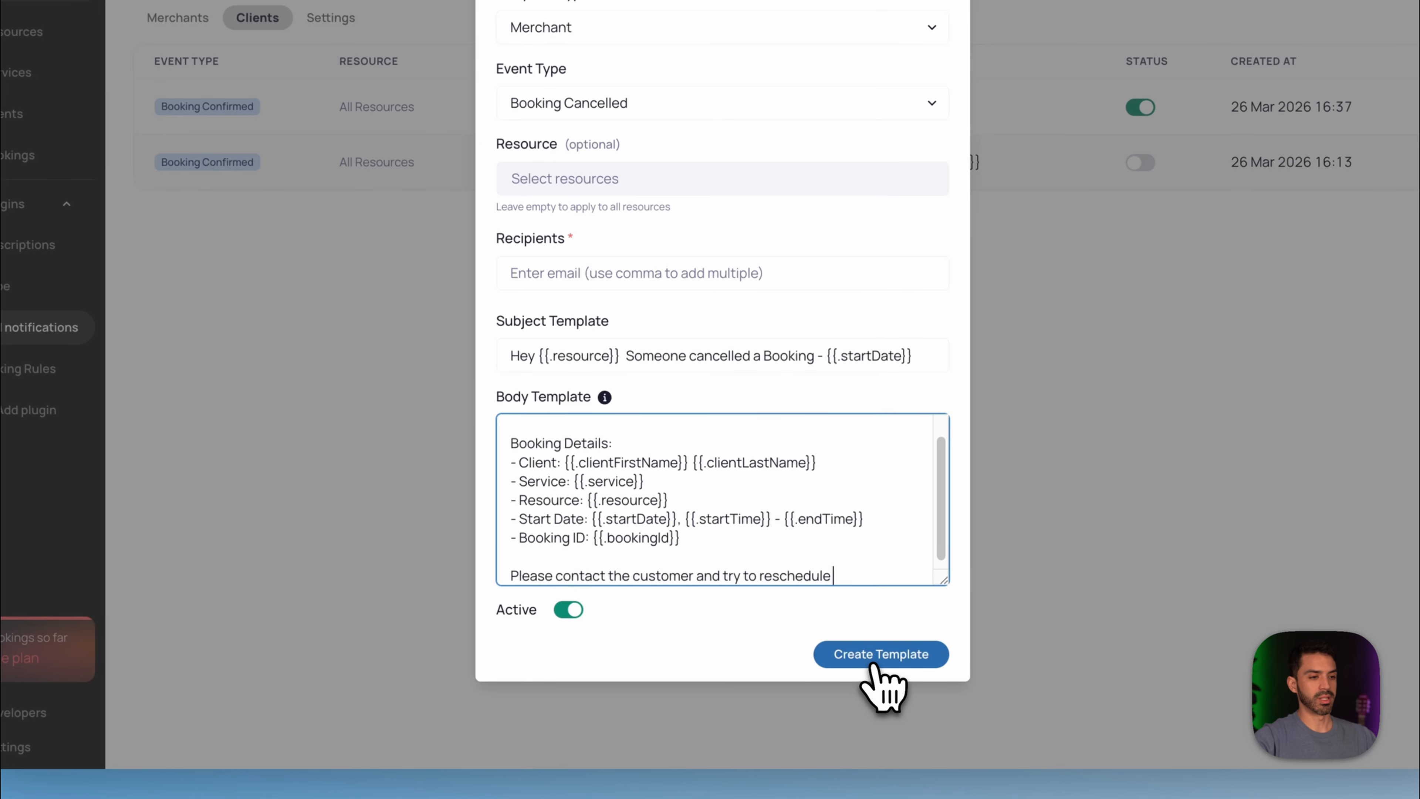
left_click(874, 667)
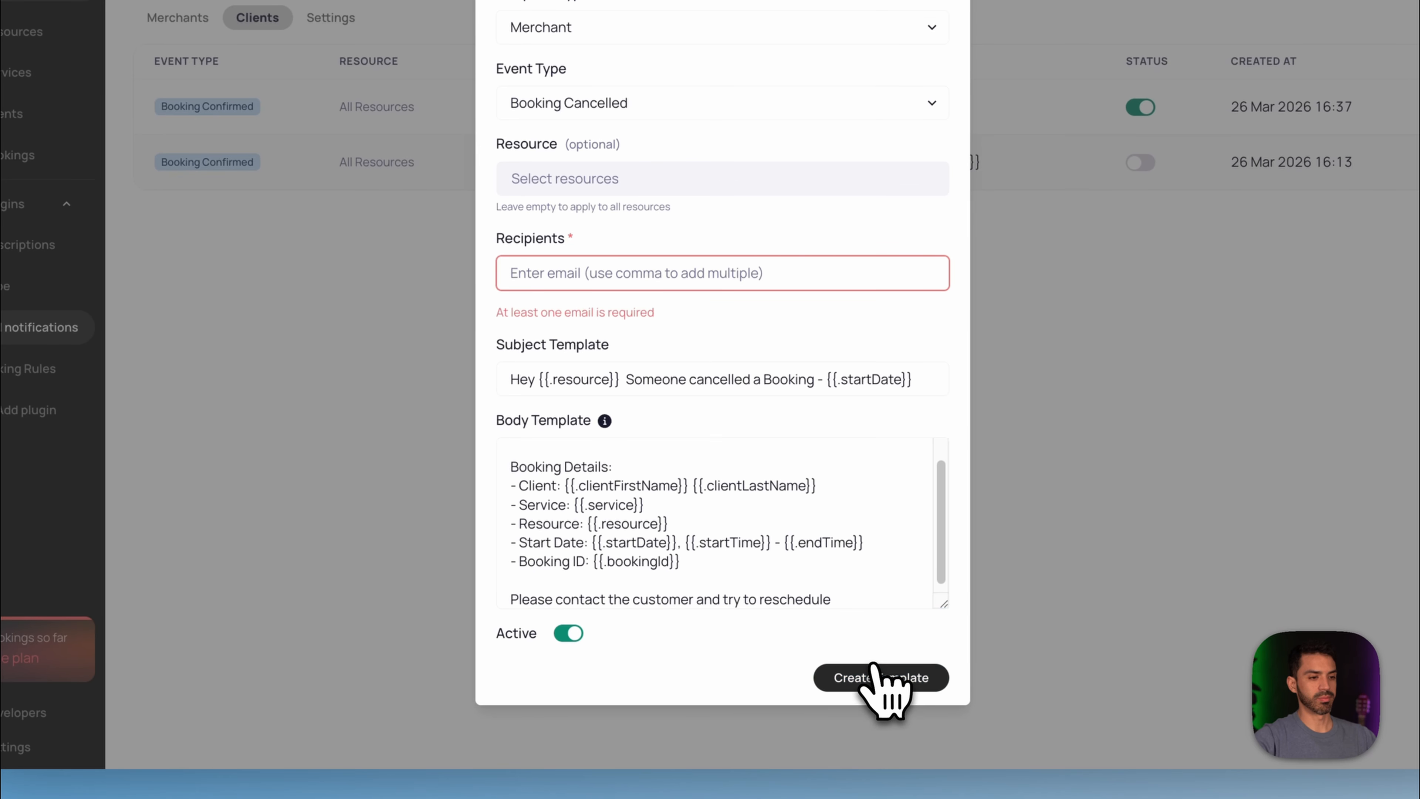
left_click(607, 279)
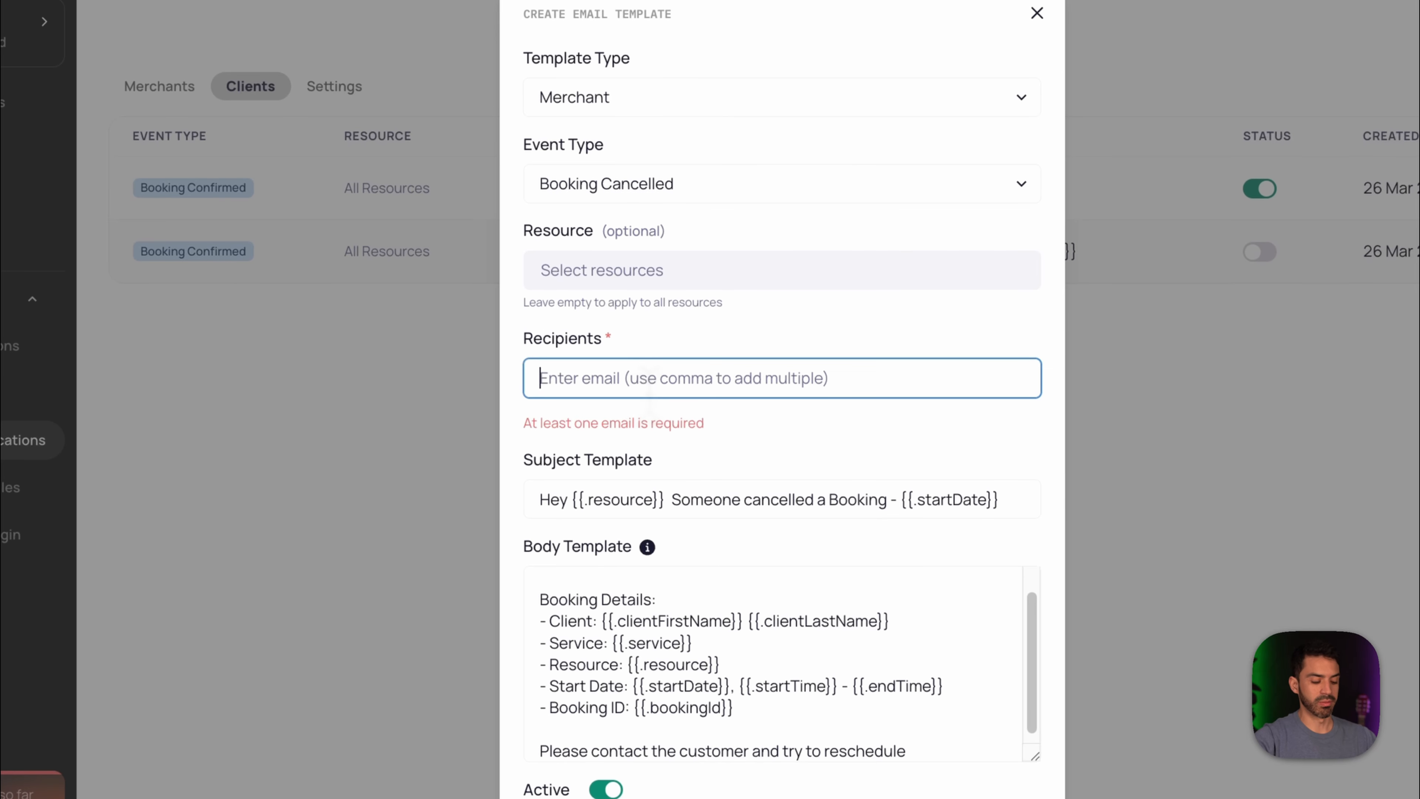
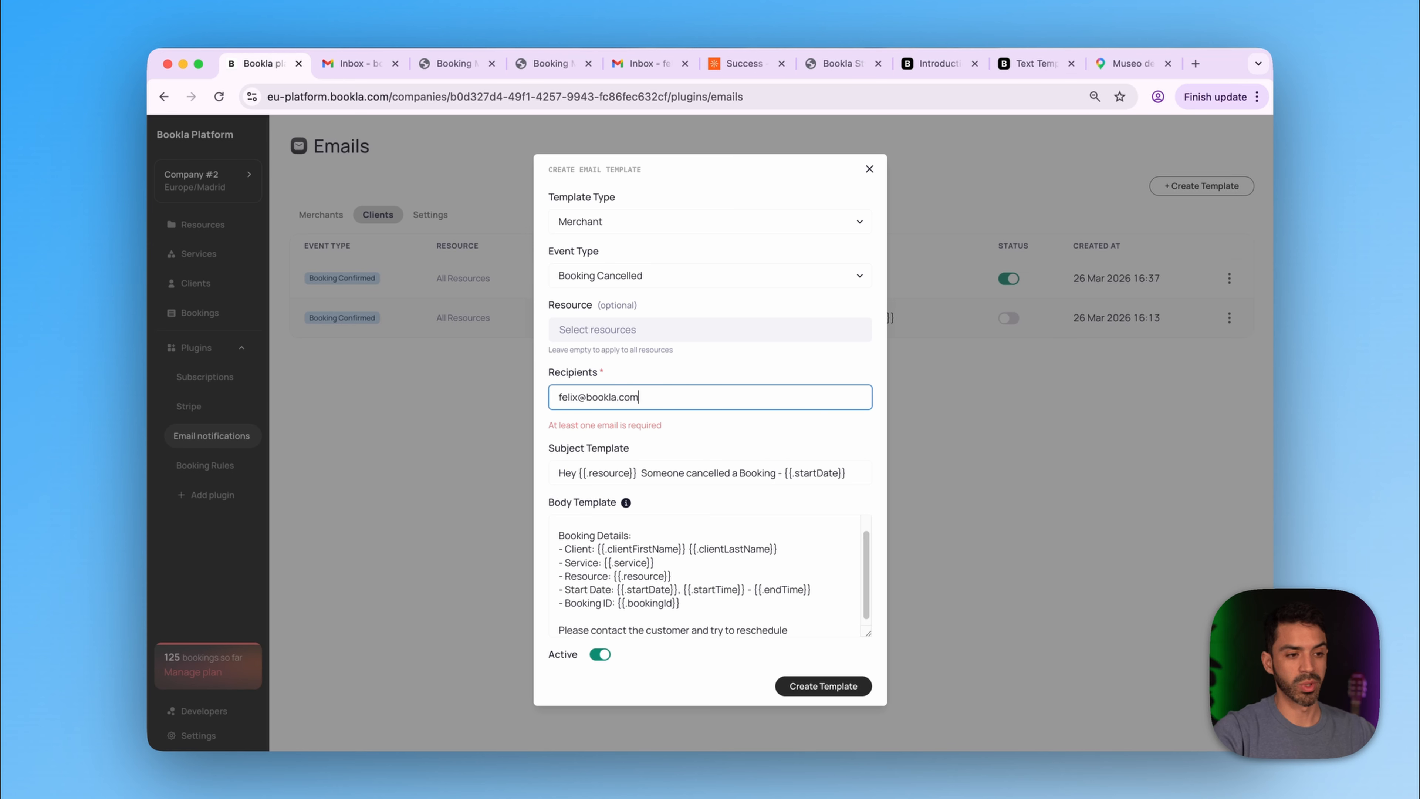
key("Return")
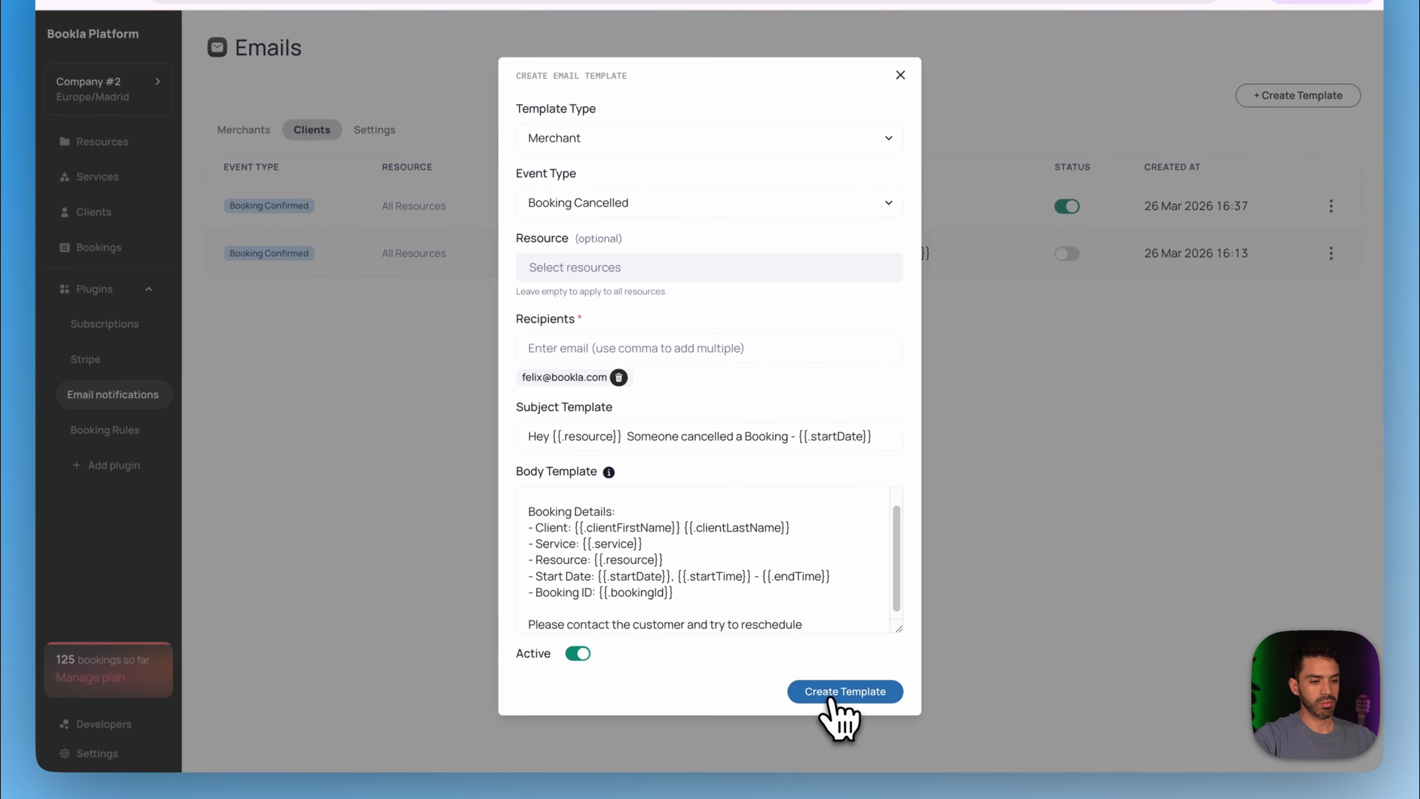
left_click(822, 683)
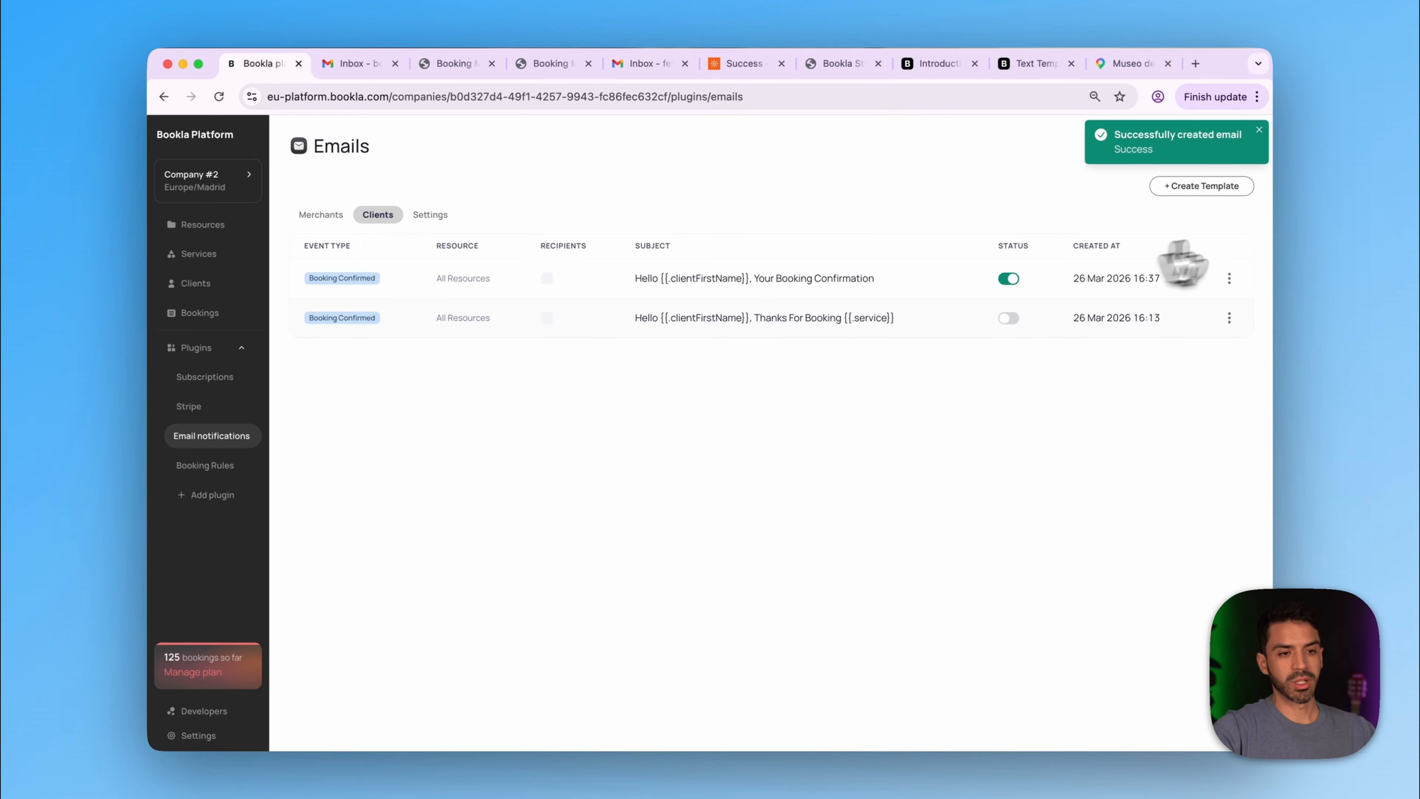
- Start a Client Booking Cancelled template with subject 'We are sorry you had to cancel your booking'
left_click(1210, 188)
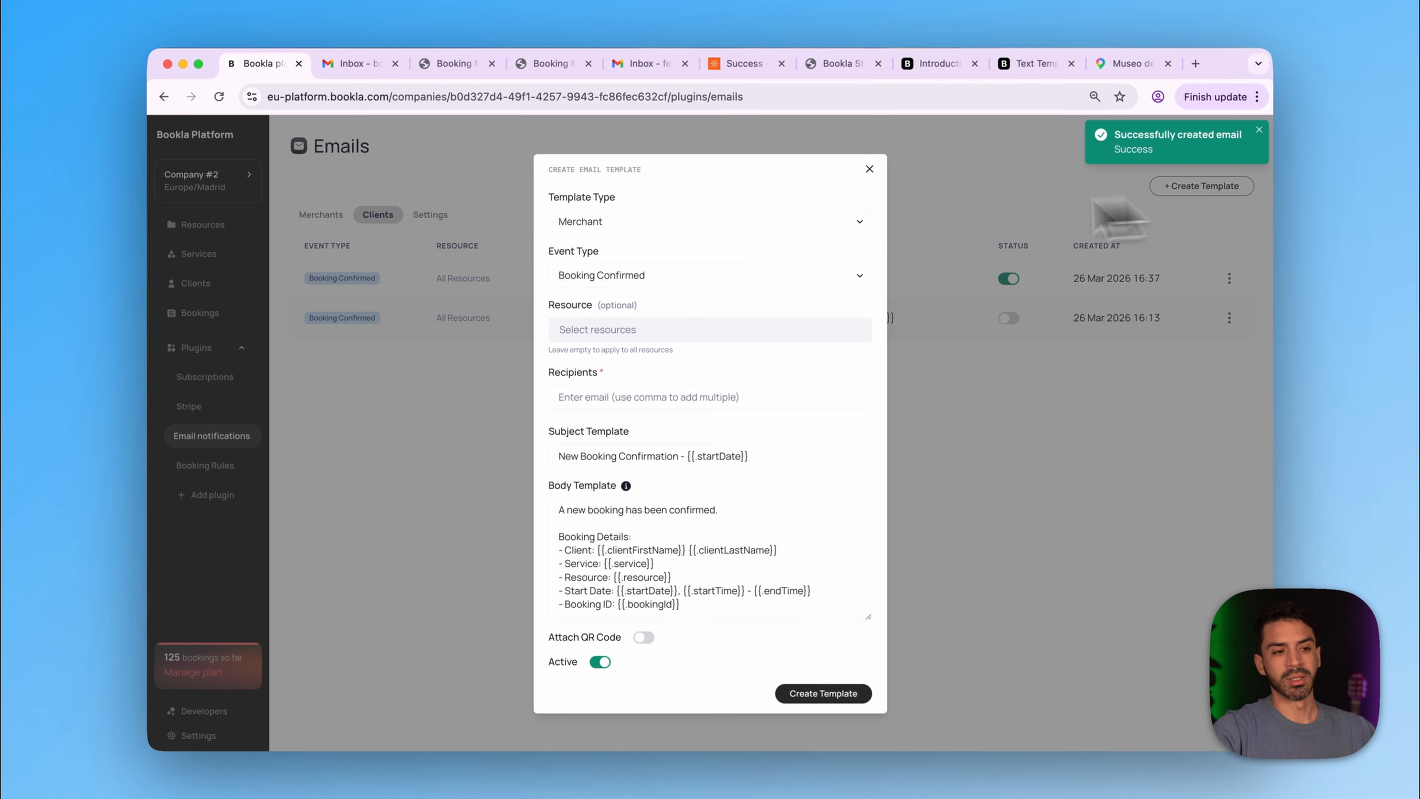
left_click(691, 276)
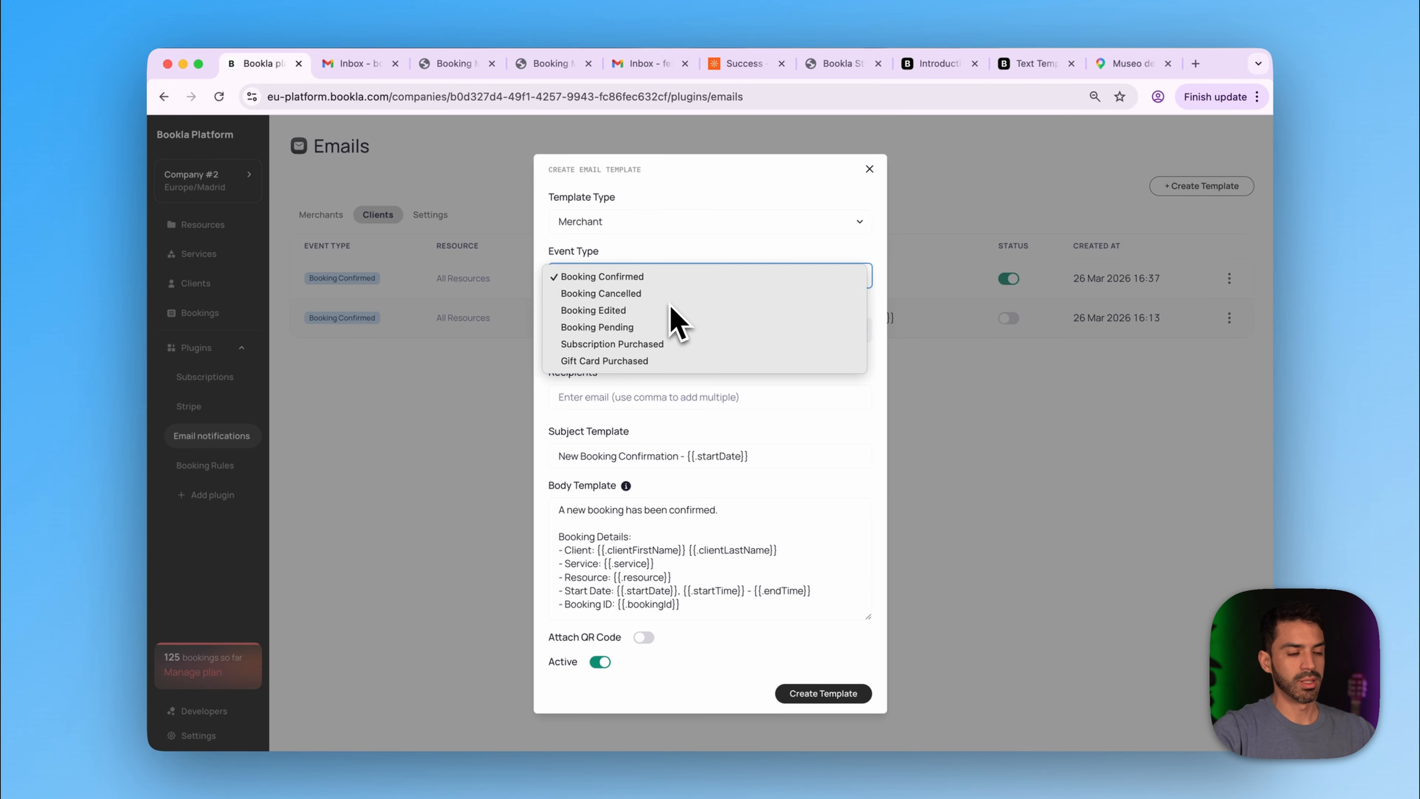
left_click(670, 297)
left_click(602, 336)
left_click(632, 226)
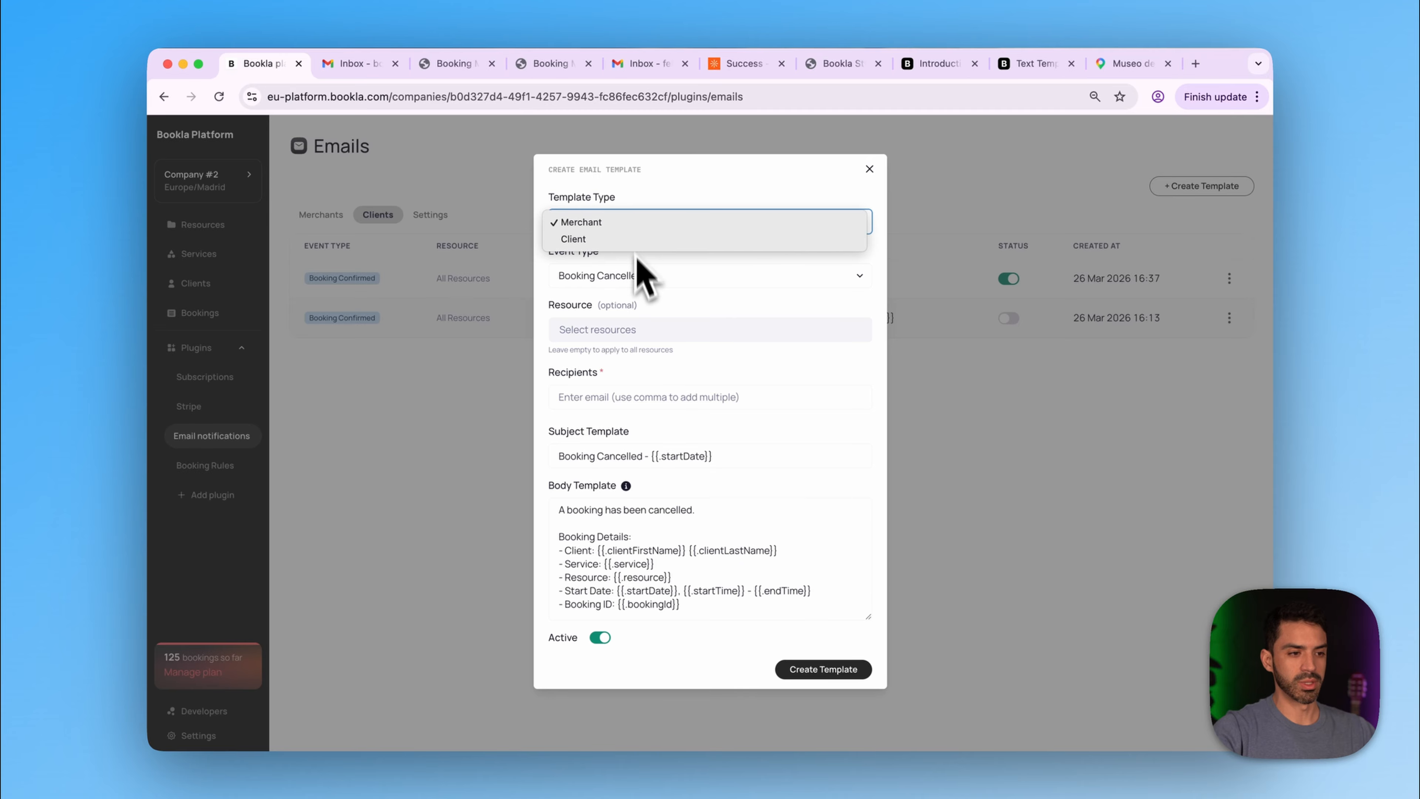
left_click(643, 239)
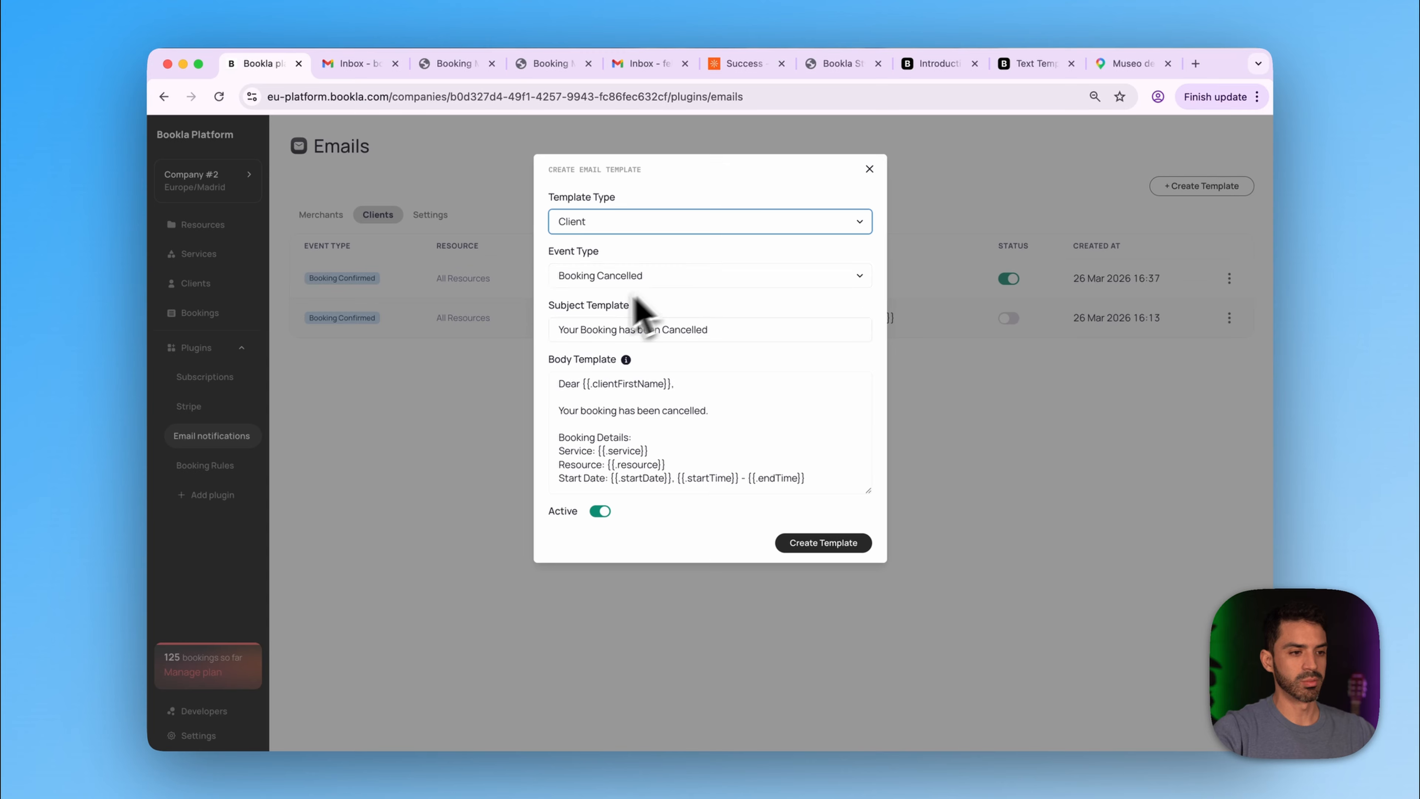
left_click_drag(719, 331, 491, 336)
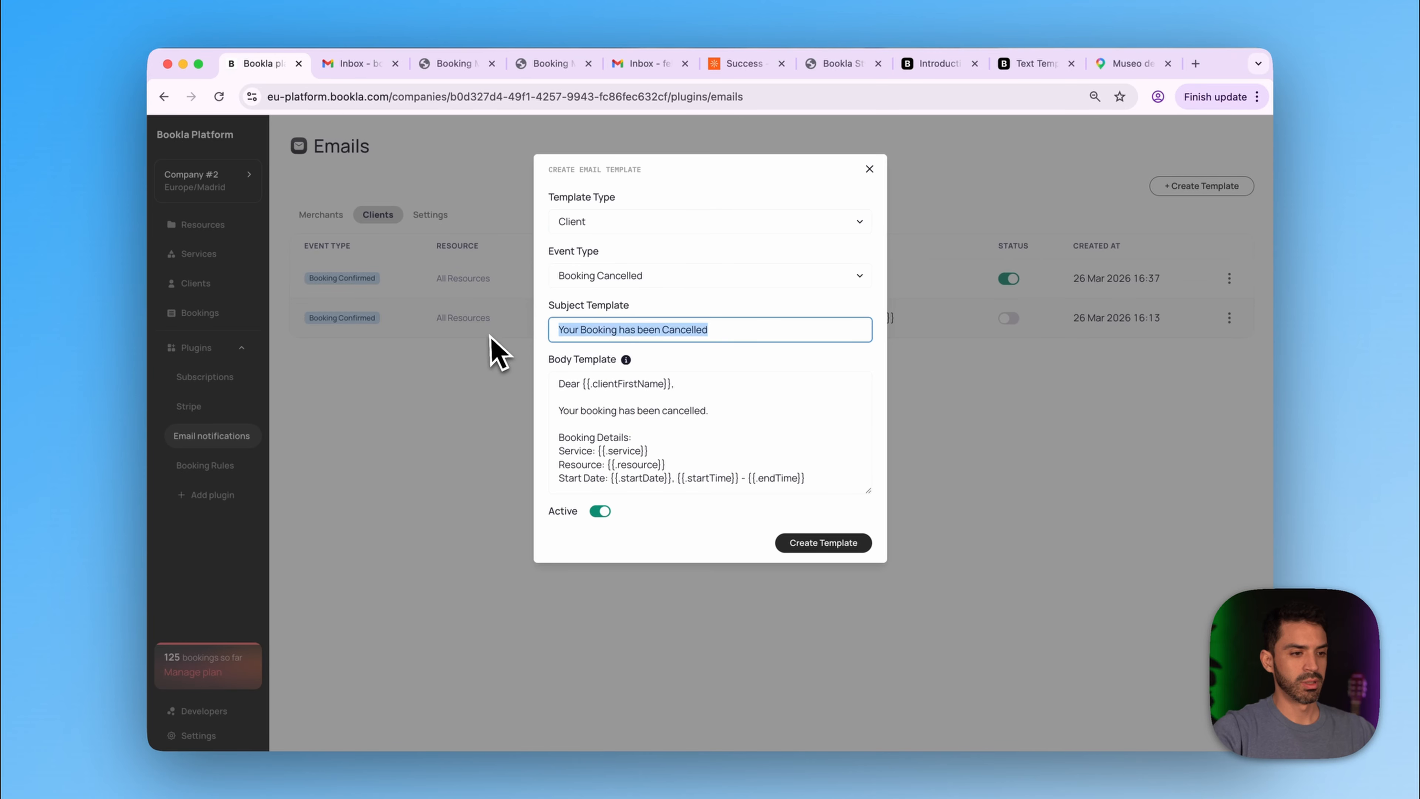
type("W")
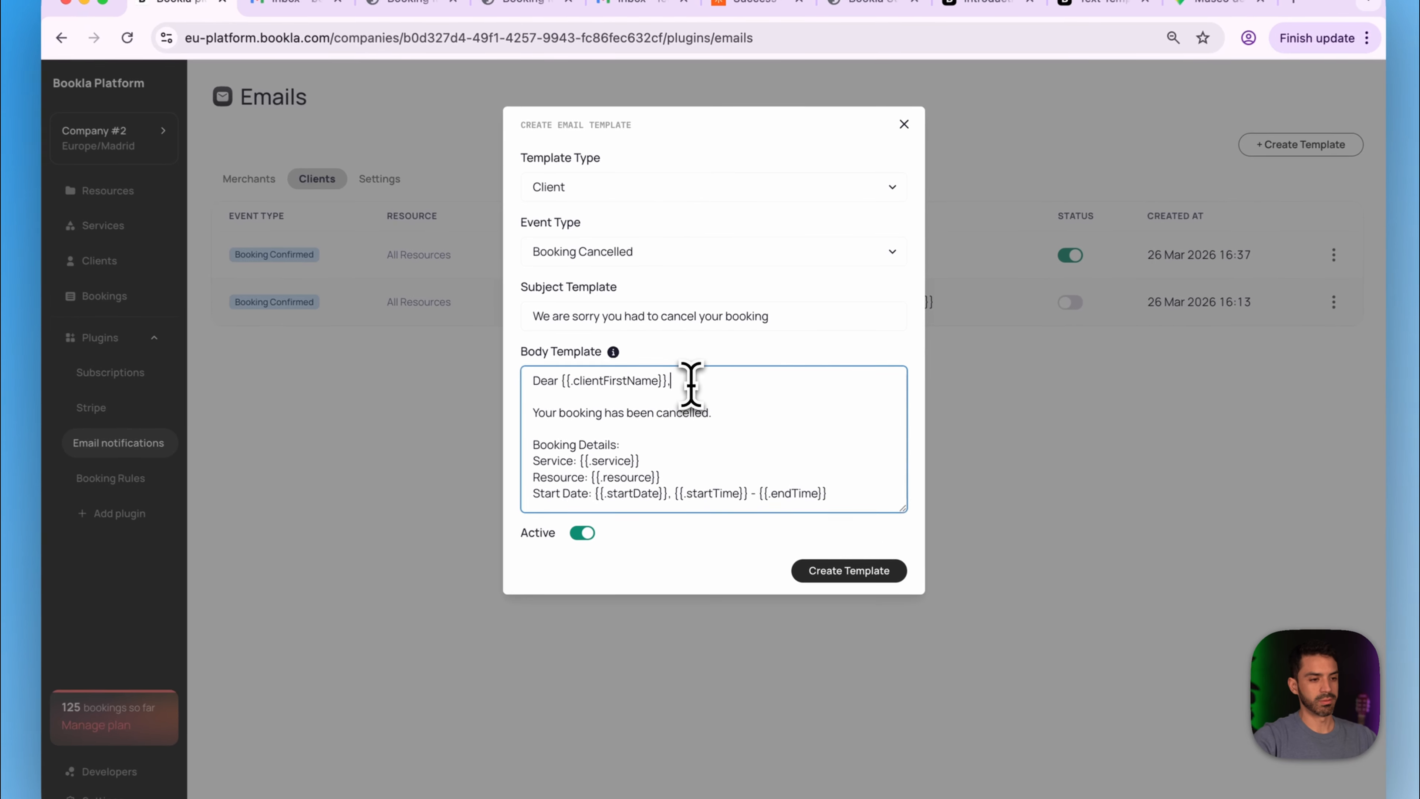
- Rewrite the body's cancellation sentence as a friendlier apology and create the template
left_click_drag(709, 411, 524, 408)
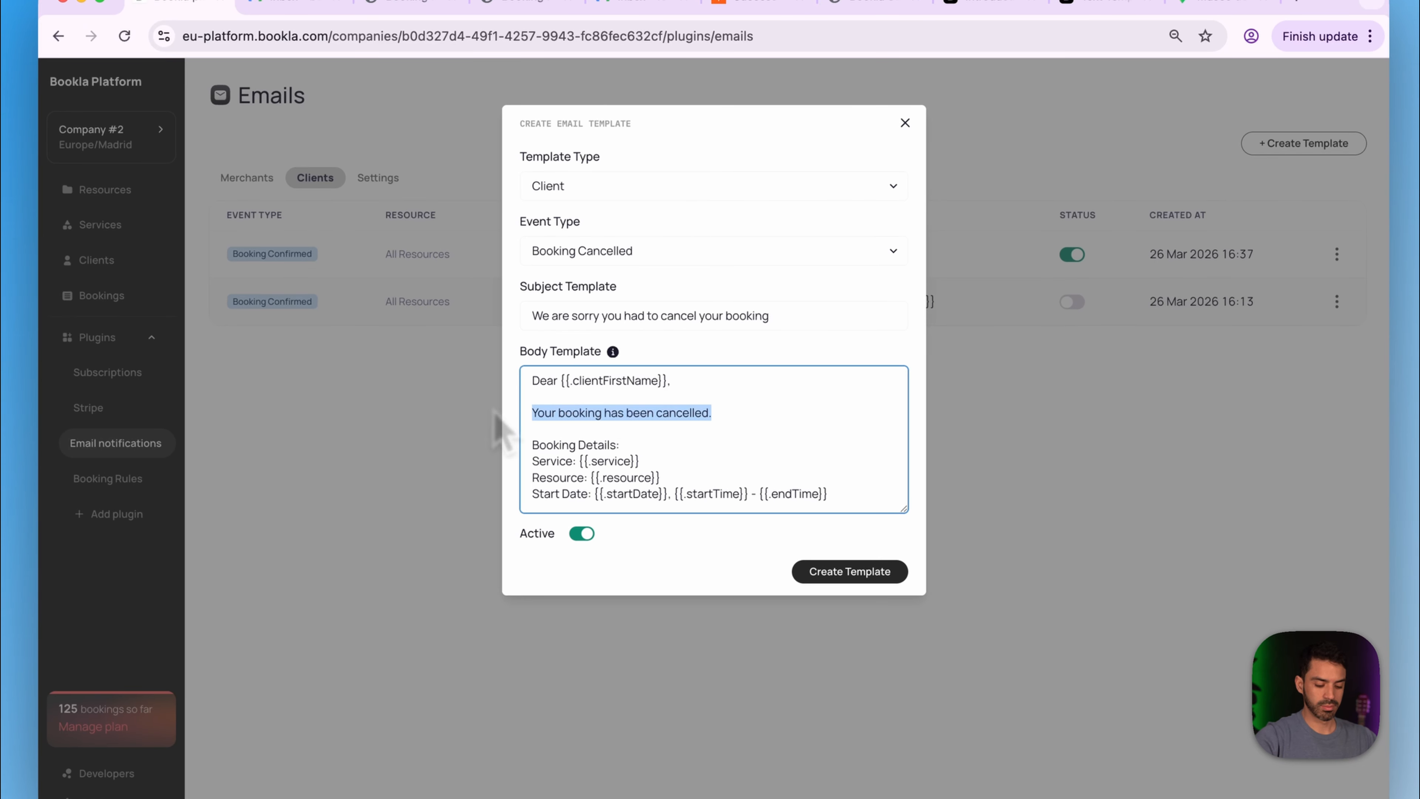
type("You cancelled the following booking, if it was a mis")
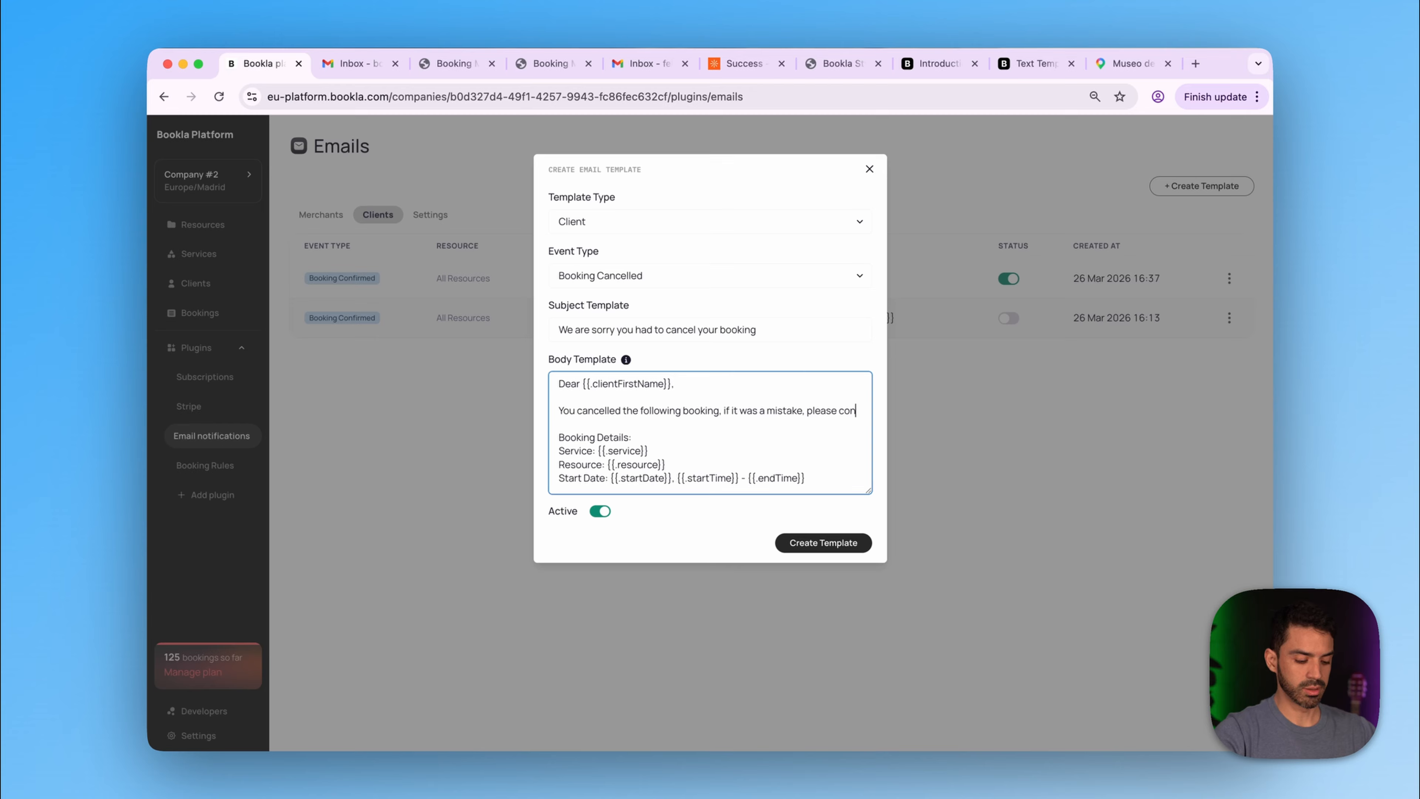
type("tact us.")
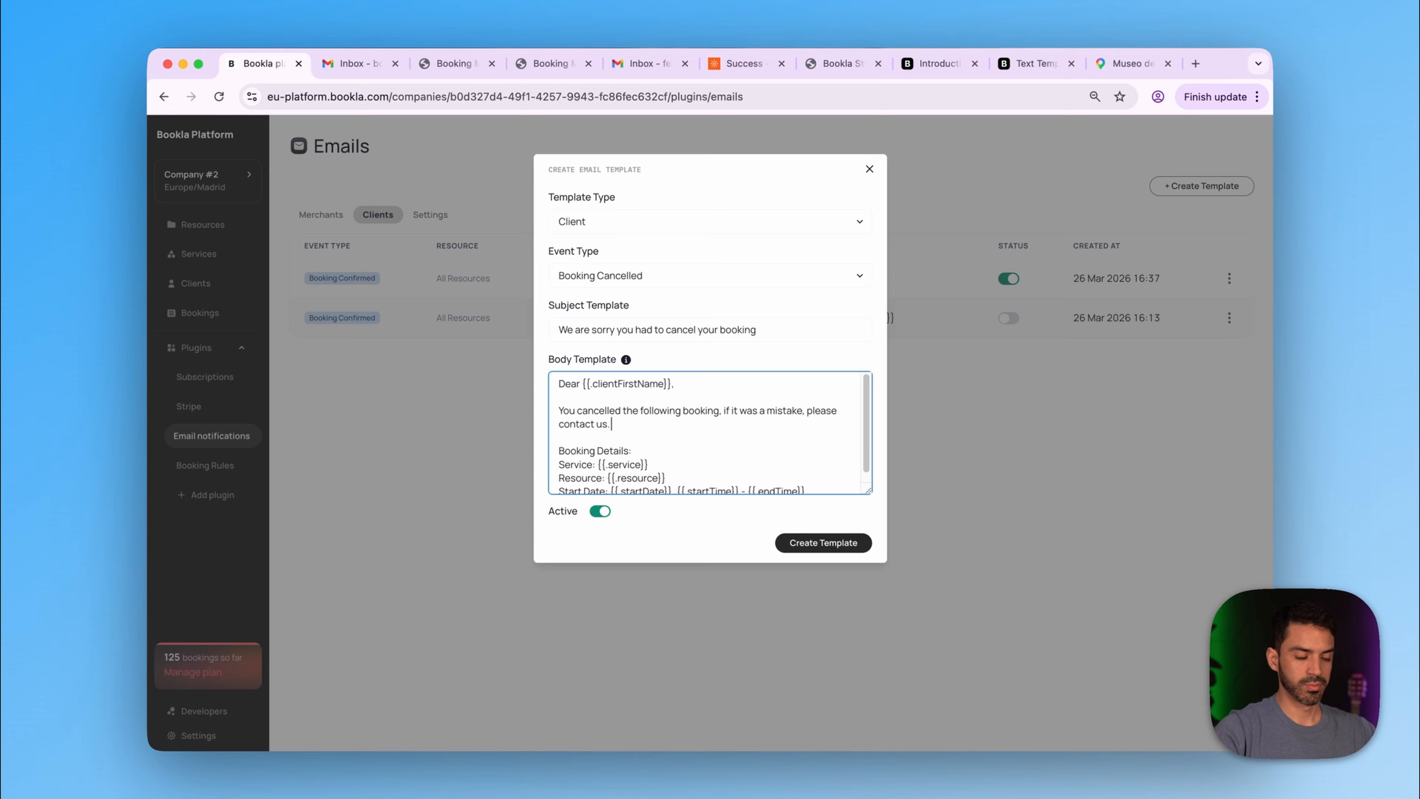
scroll(710, 433, "down", 1)
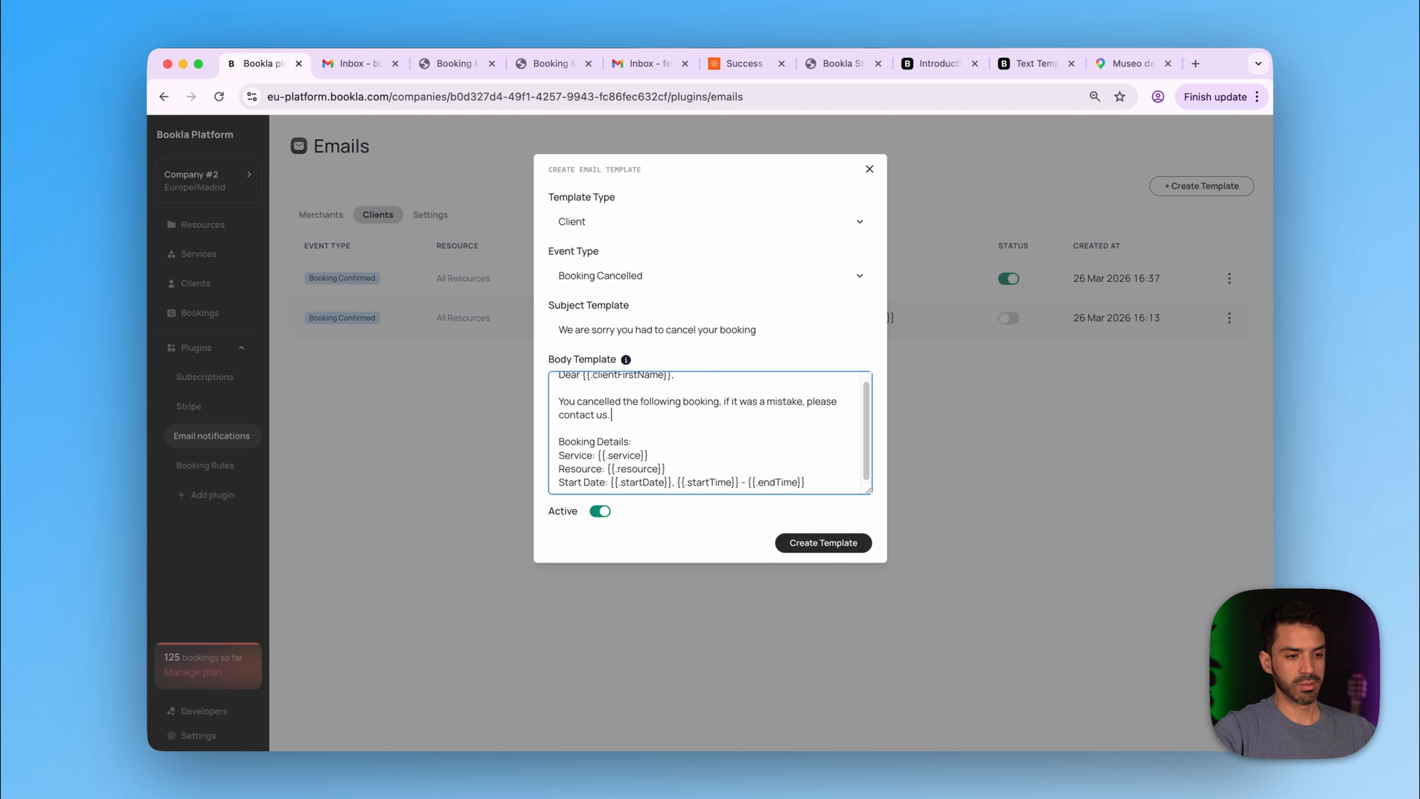
key("Return")
key("Return")
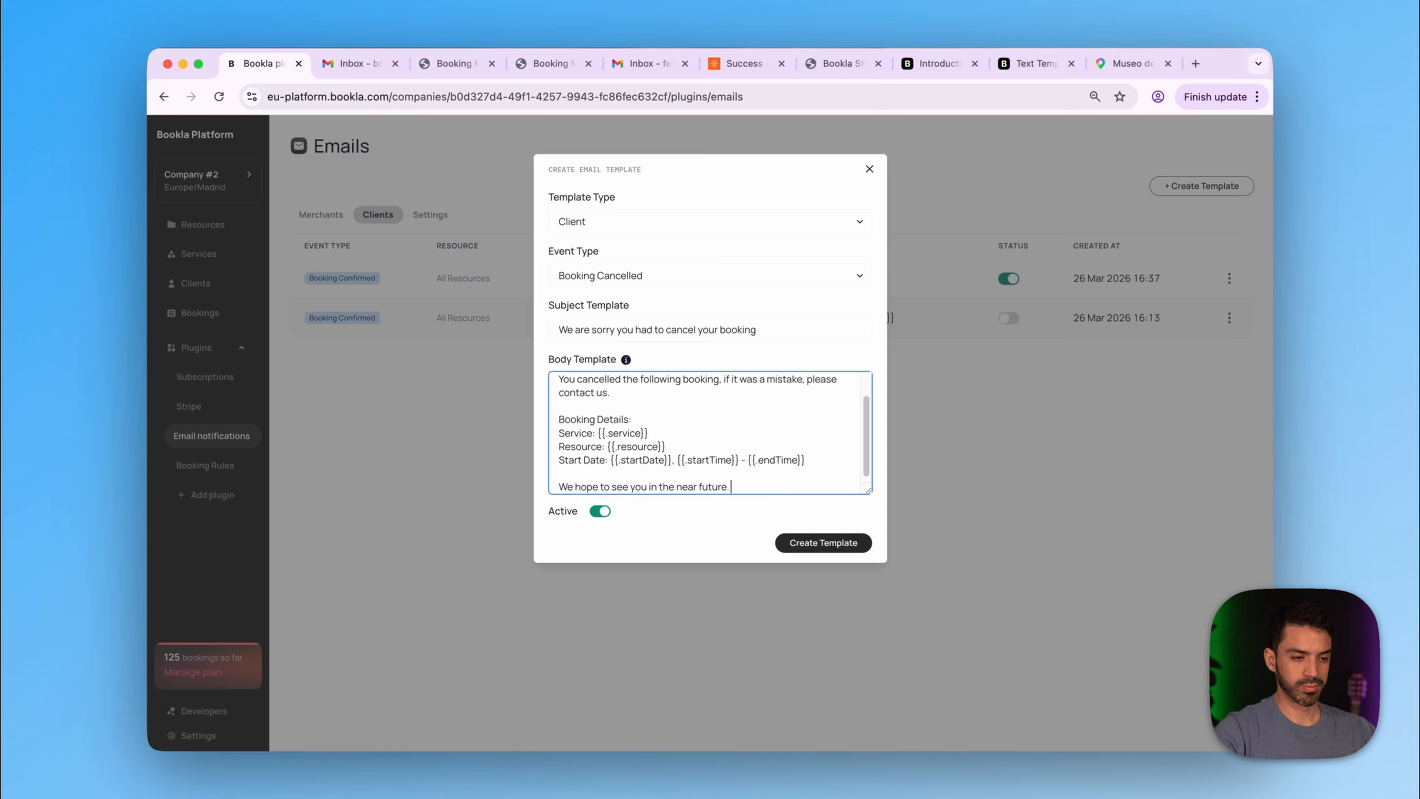
key("Return")
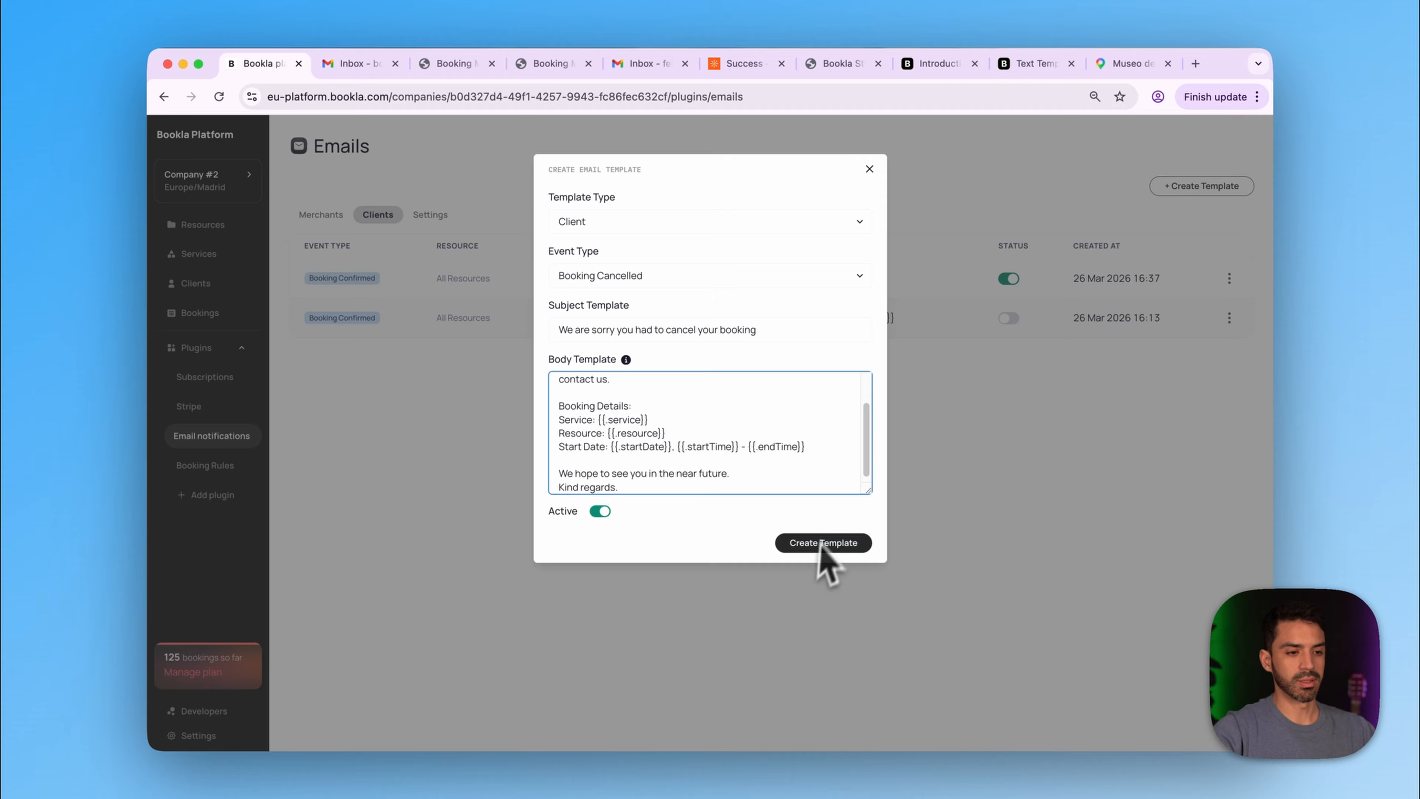
left_click(823, 542)
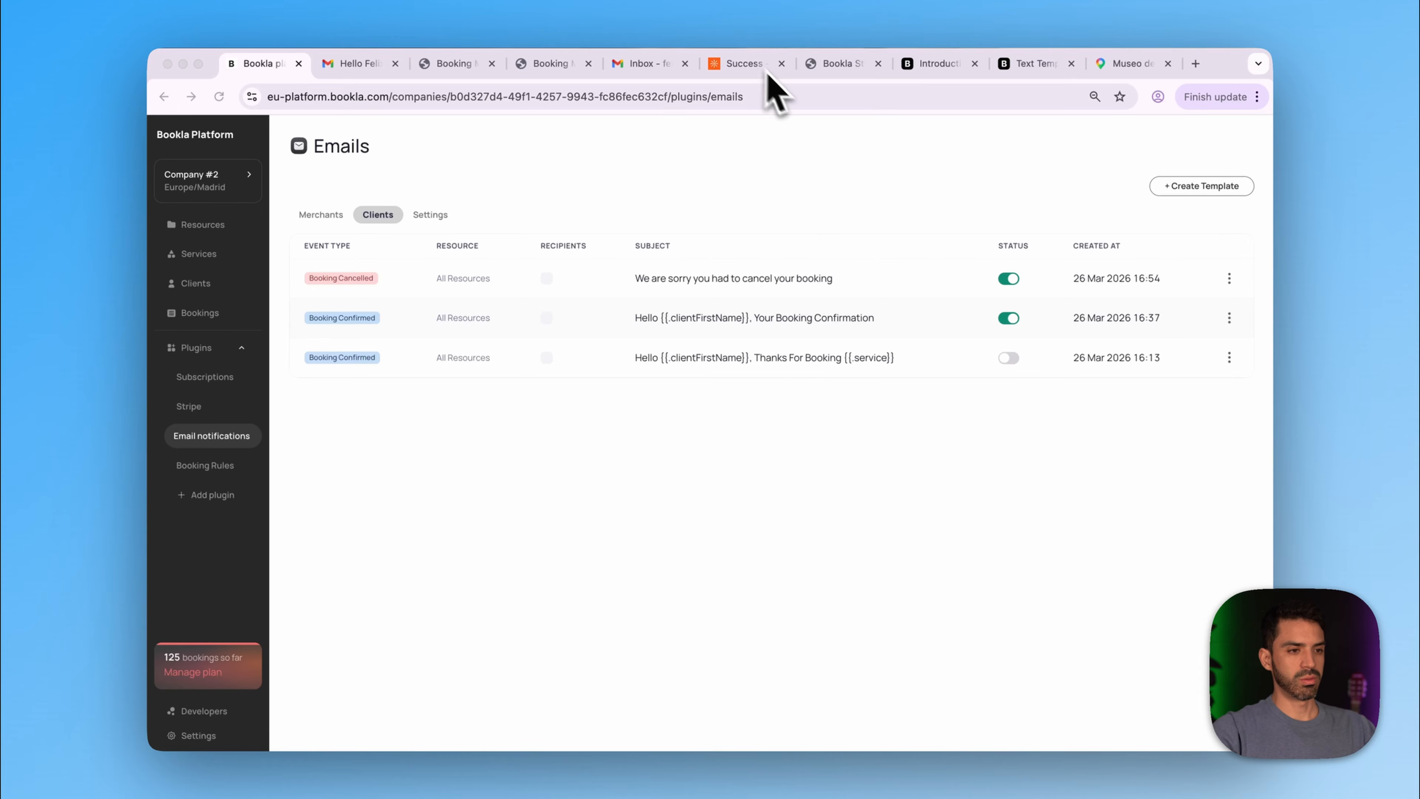
- Return to the yoga site and choose the 8:00 AM Meditation class on Tuesday 31 March
left_click(743, 63)
left_click(716, 551)
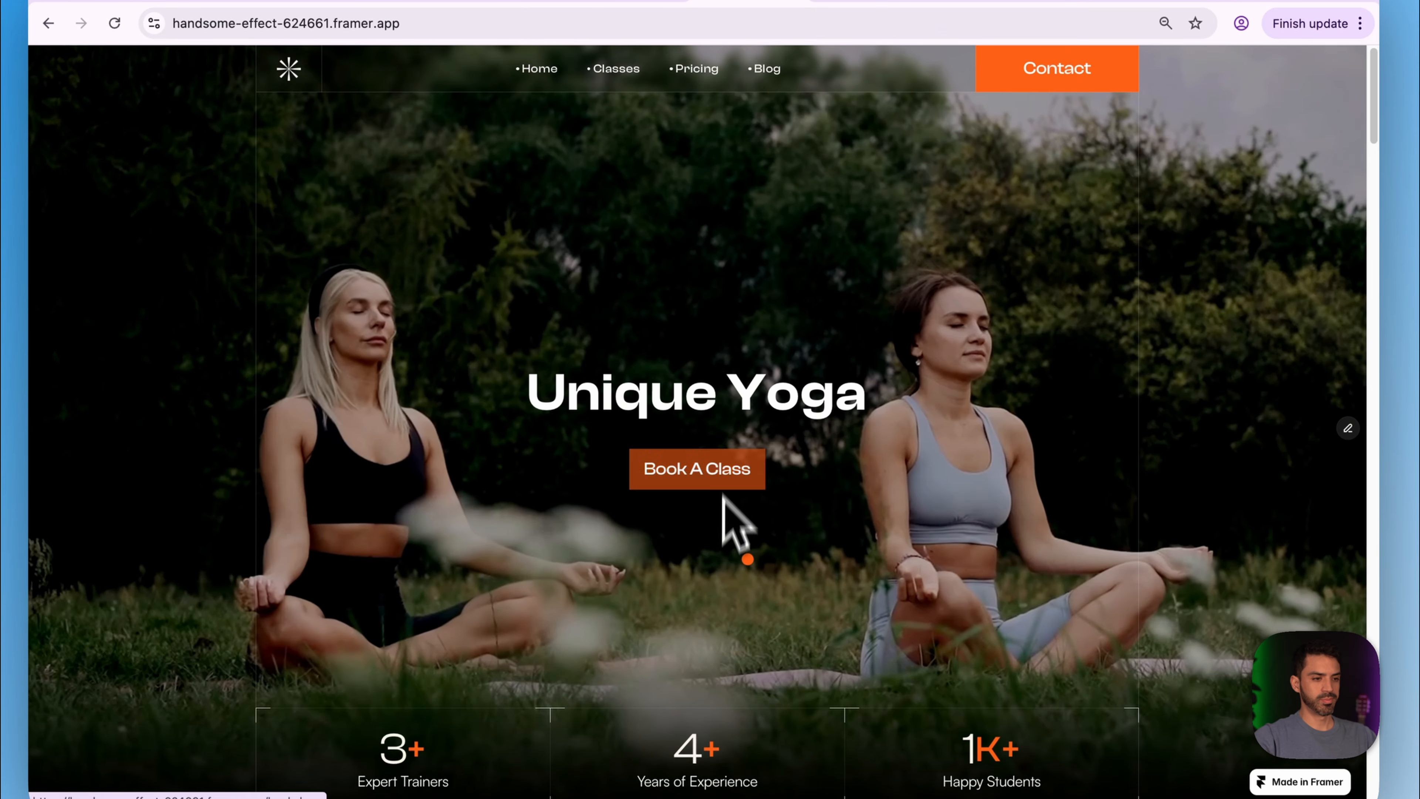
left_click(699, 476)
scroll(714, 498, "down", 8)
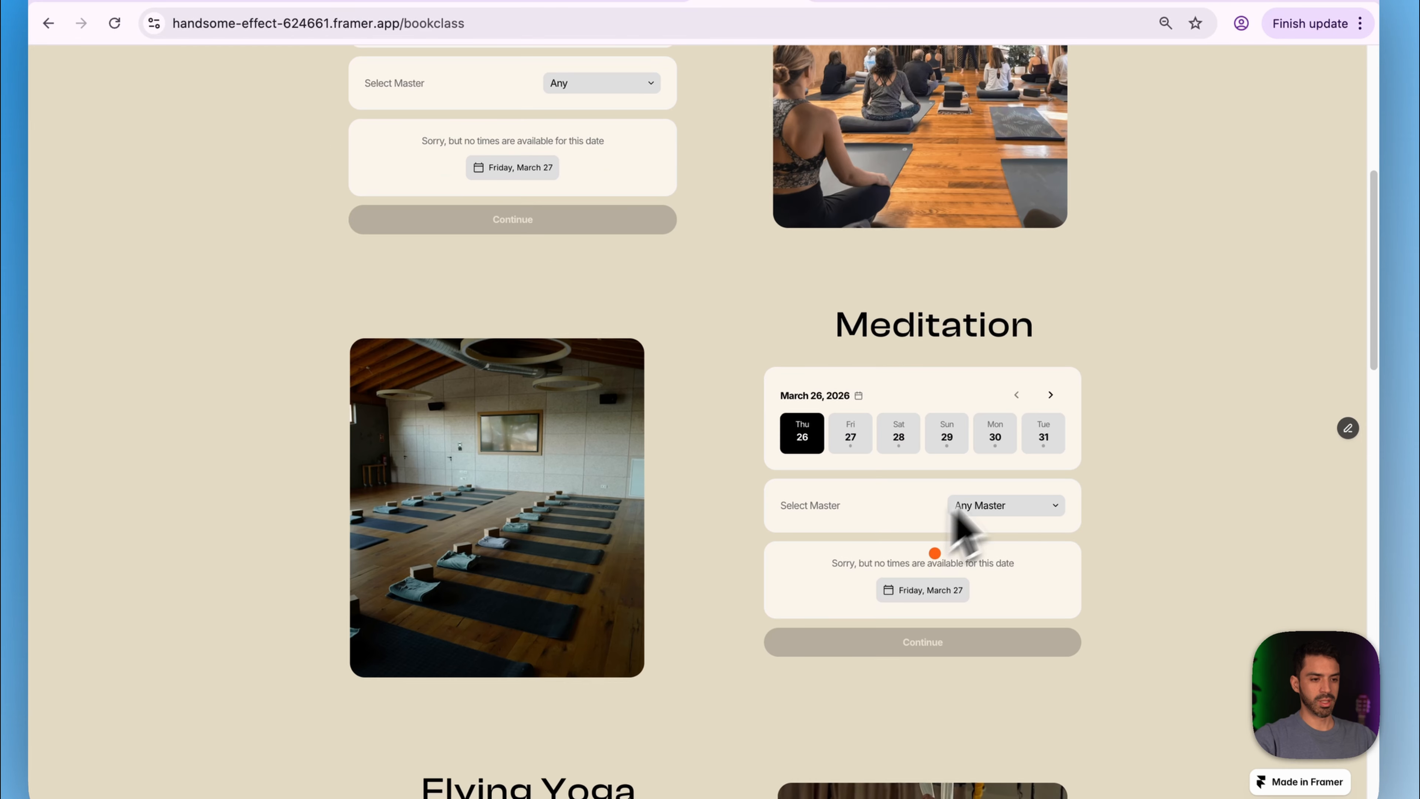
left_click(1047, 440)
left_click(830, 580)
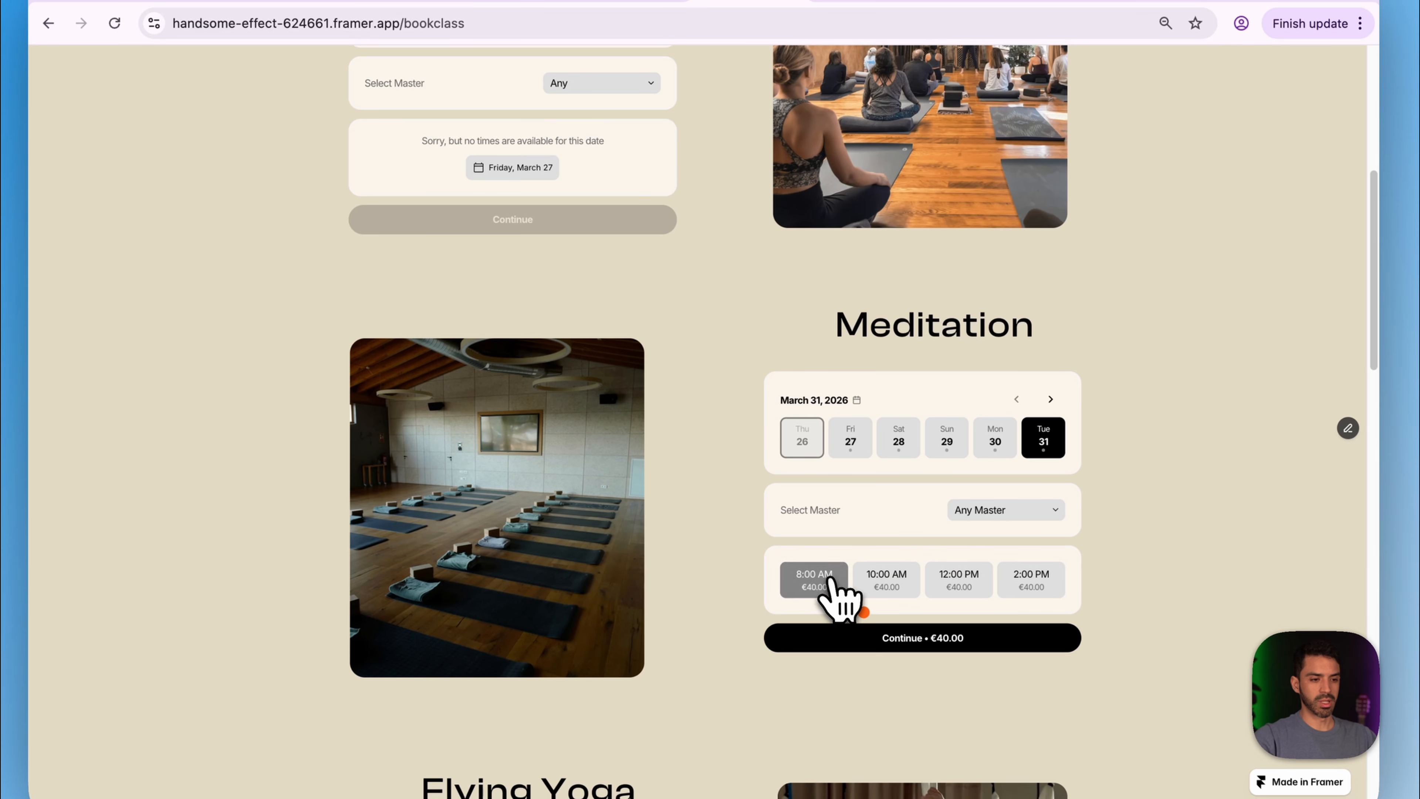
left_click(861, 638)
- Autofill the client's name and saved e-mail, then submit the €40.00 booking
scroll(862, 649, "down", 5)
left_click(822, 168)
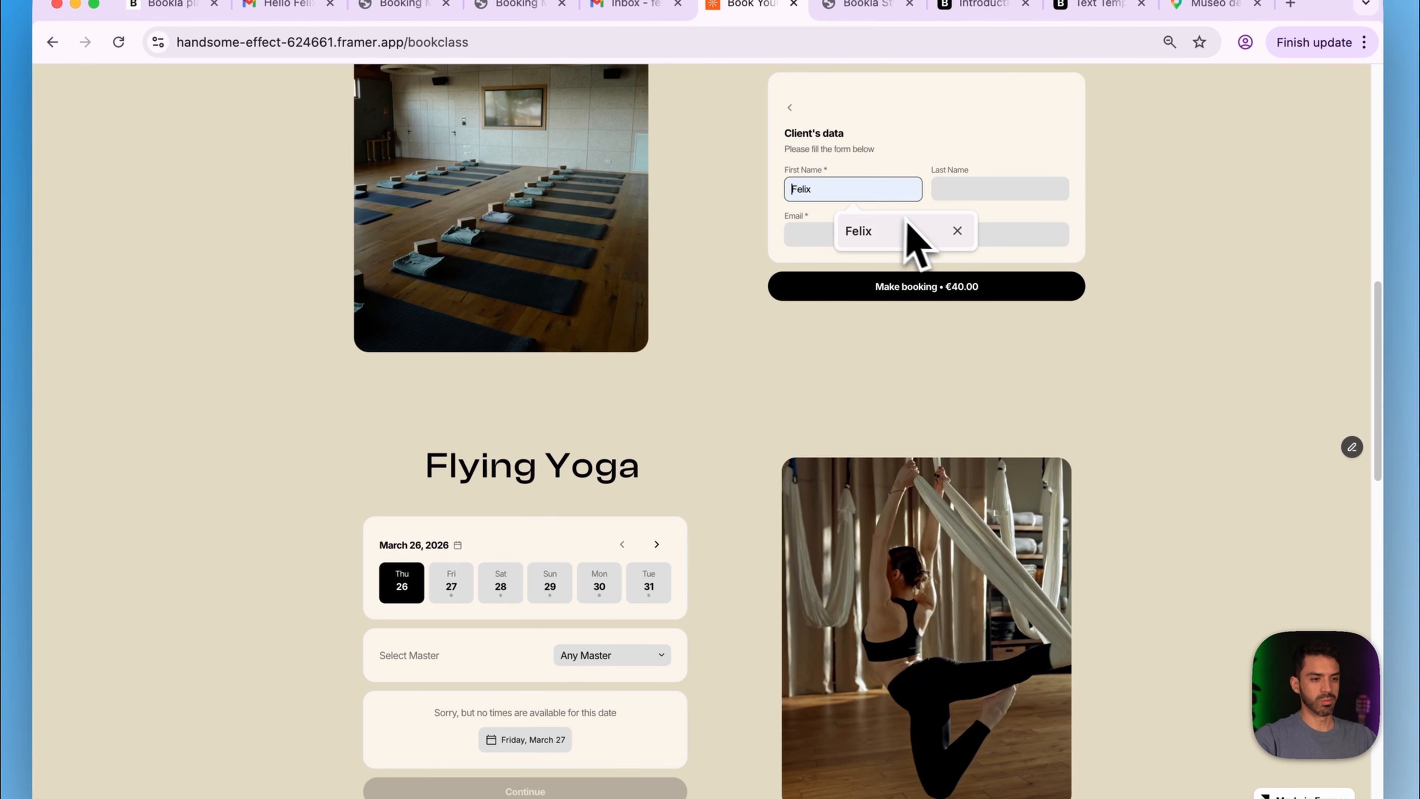
left_click(906, 224)
left_click(1001, 190)
left_click(1004, 258)
left_click(939, 234)
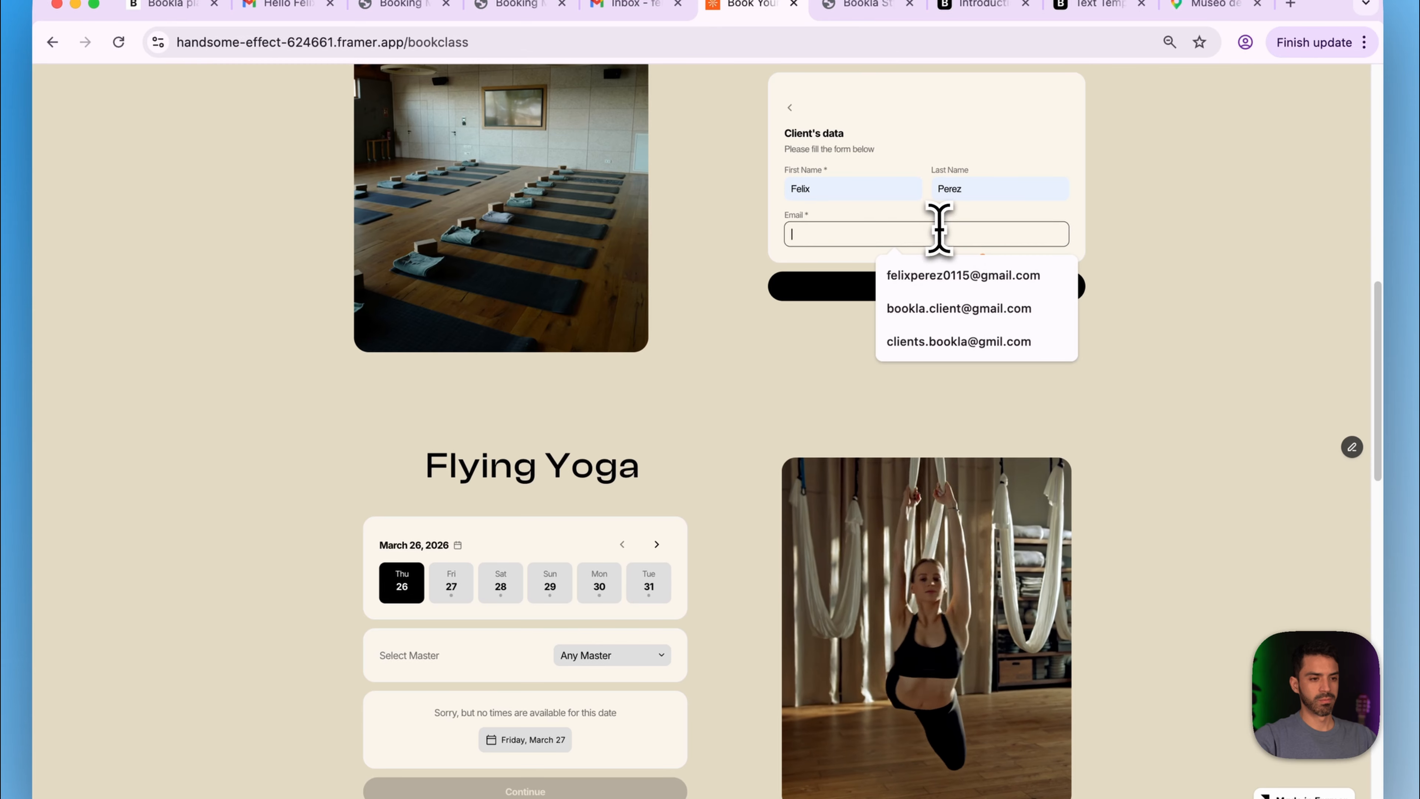
left_click(950, 308)
left_click(915, 293)
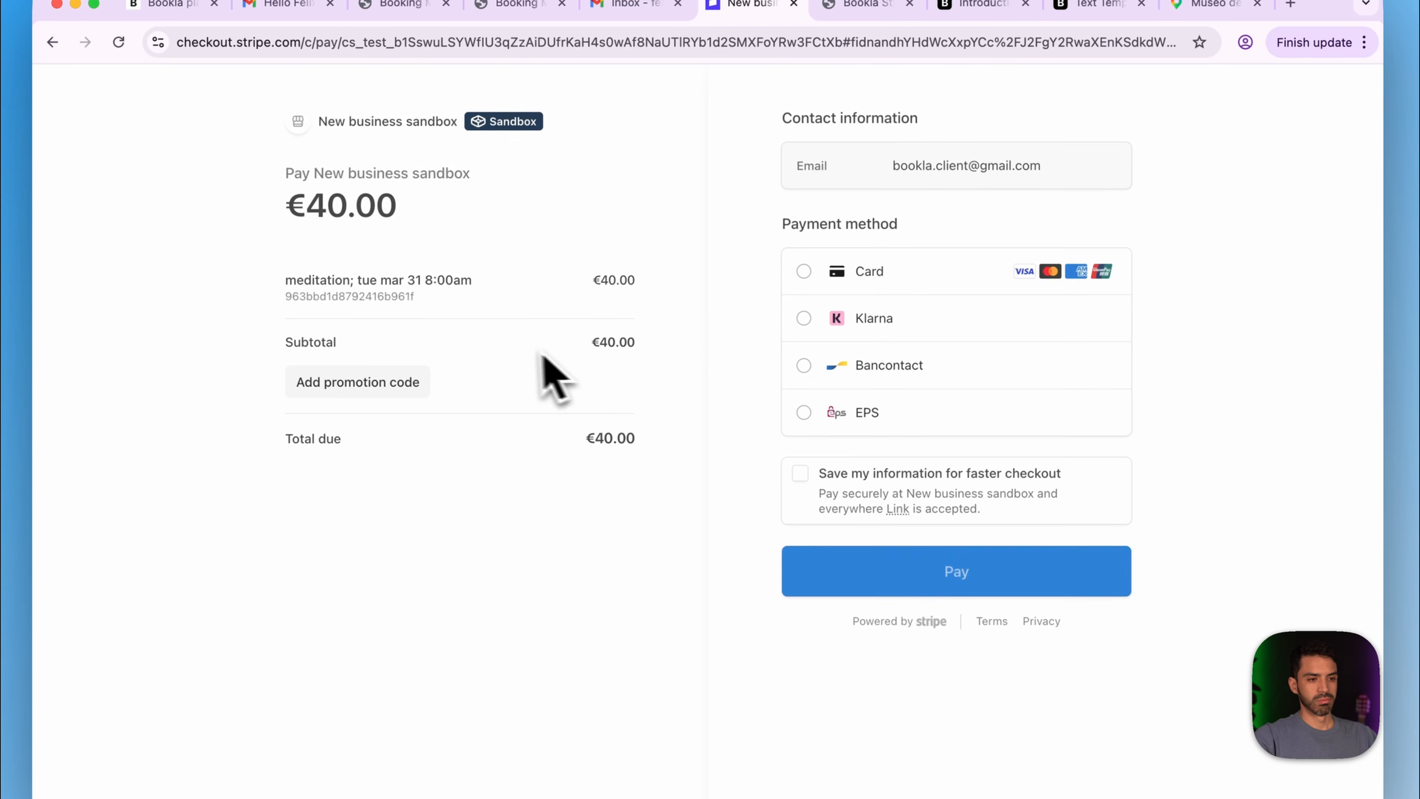
- Pay the €40.00 with the test card and cardholder name, declining to save the card
left_click(827, 392)
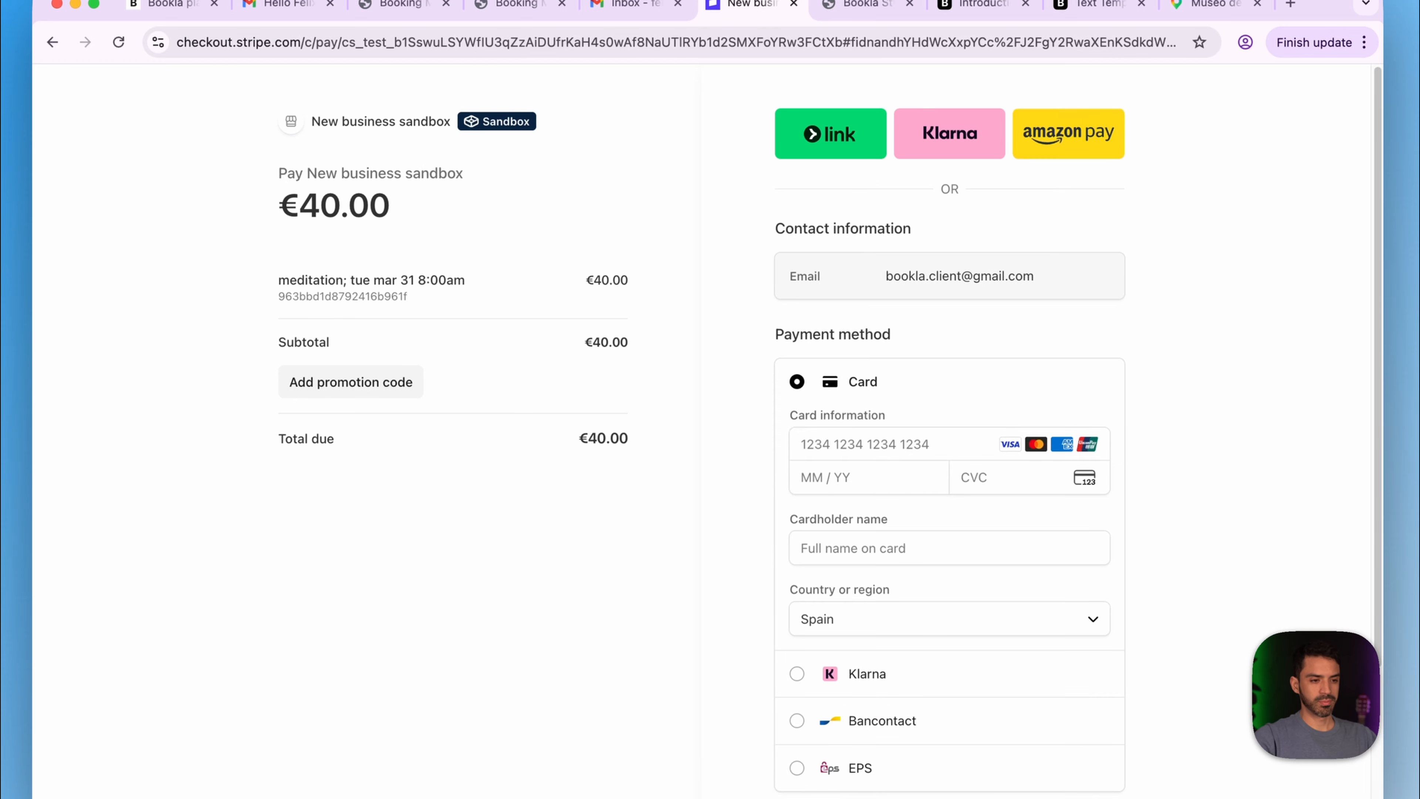
left_click(866, 444)
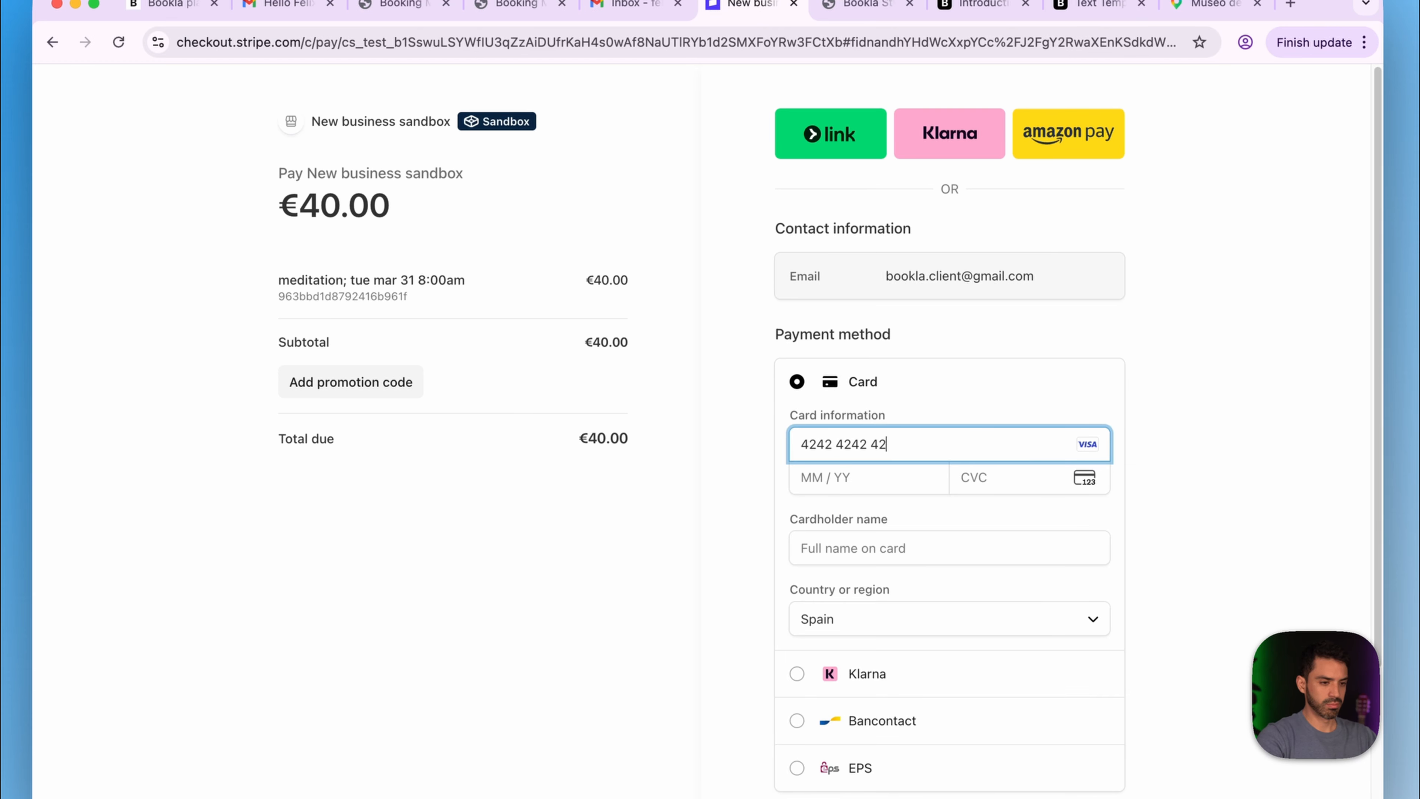
key("Tab")
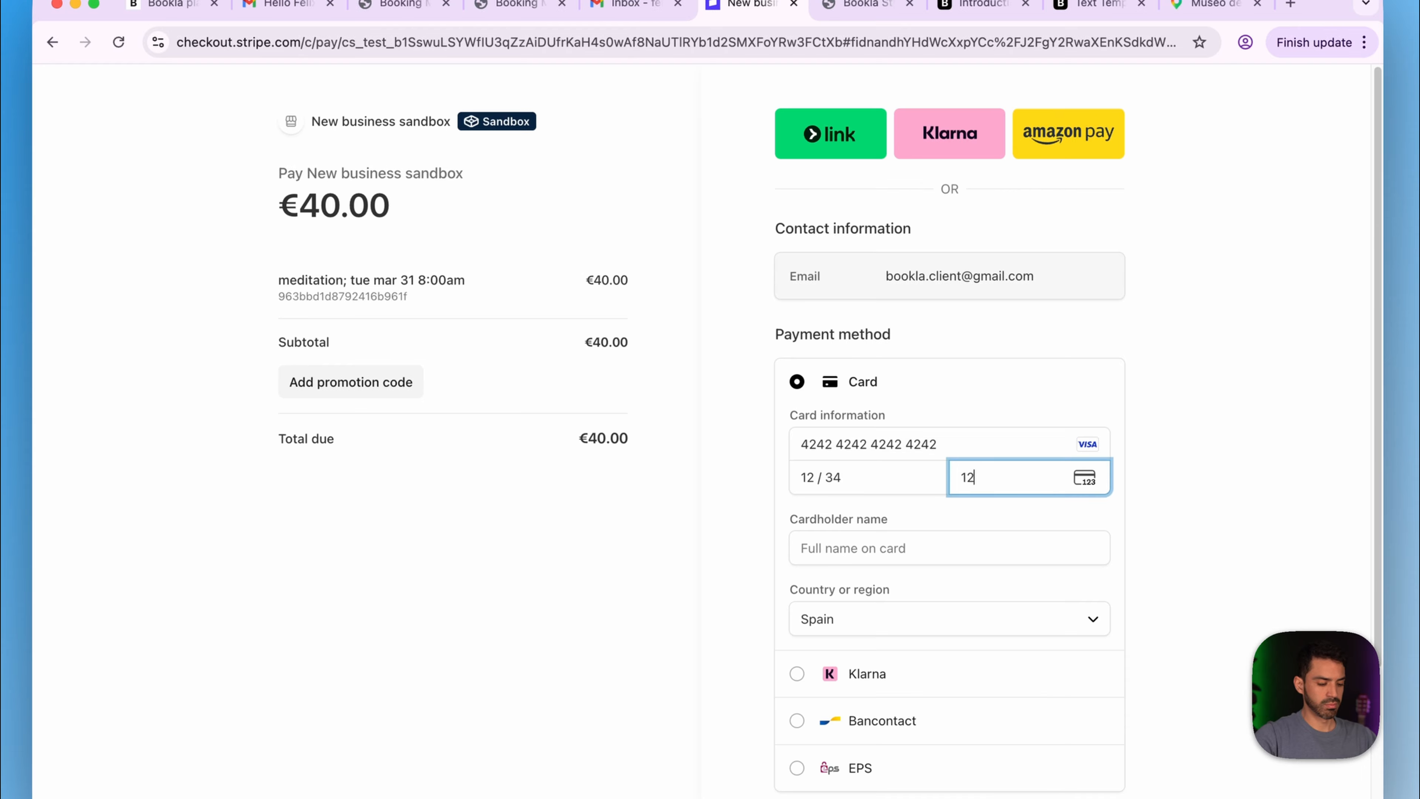
key("Tab")
type("felix")
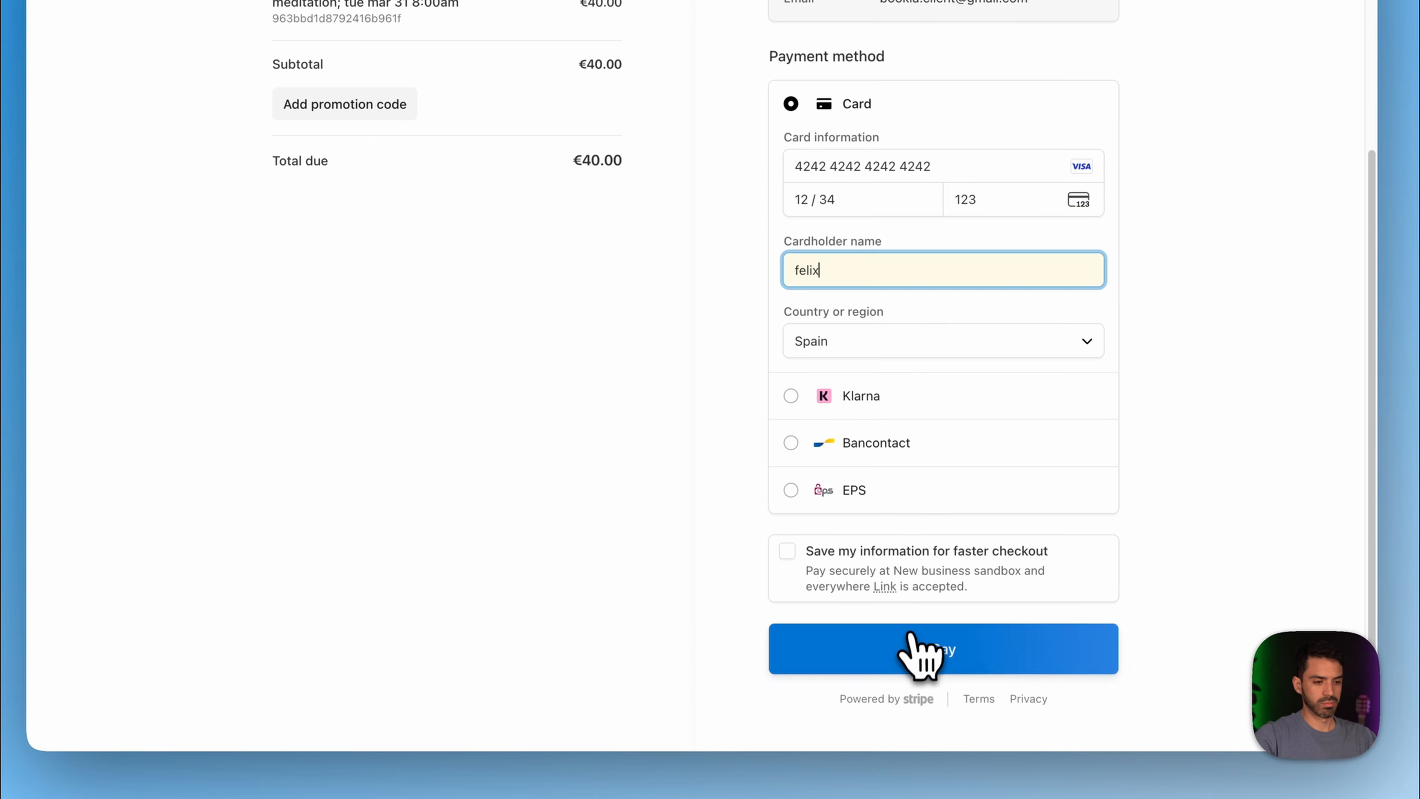
left_click(909, 649)
left_click(1070, 274)
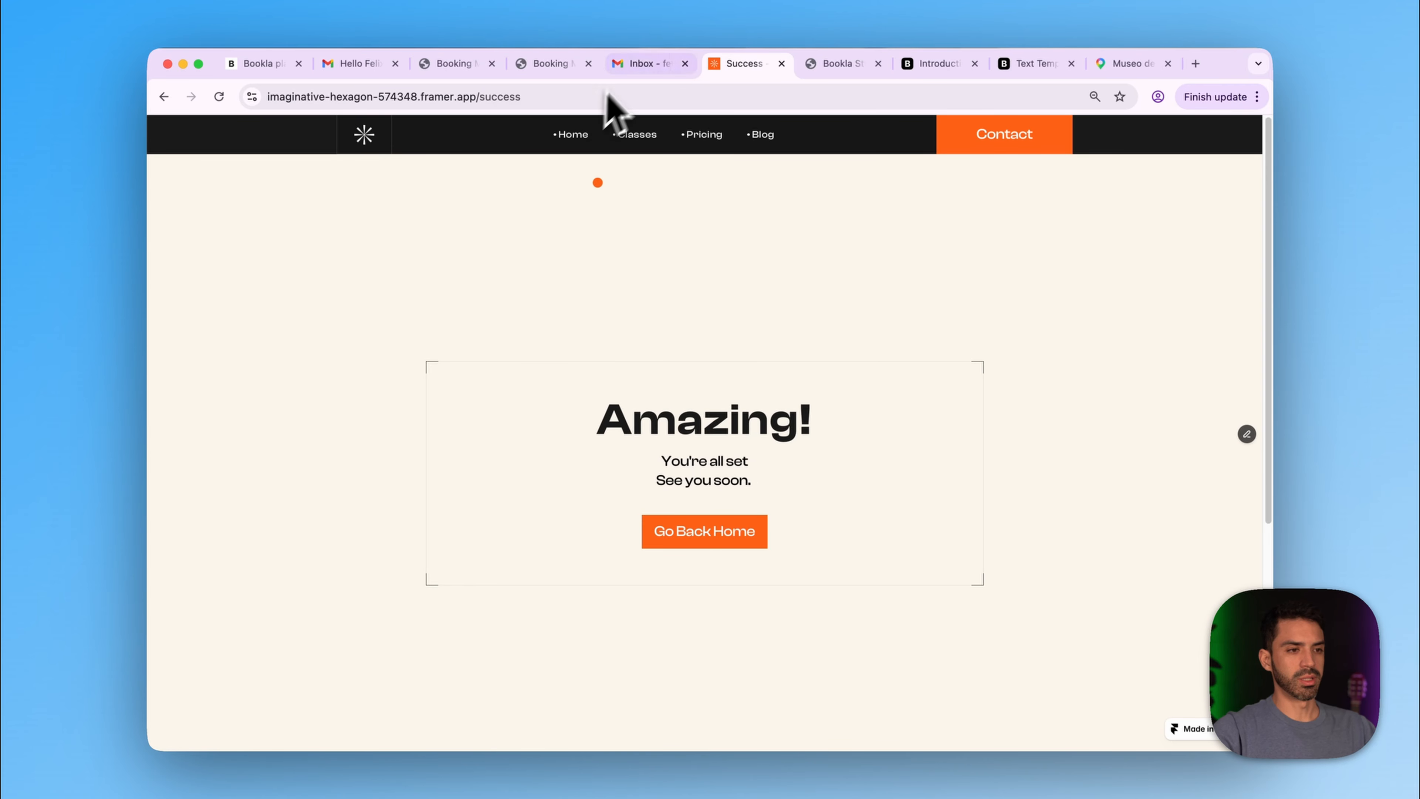
left_click(643, 63)
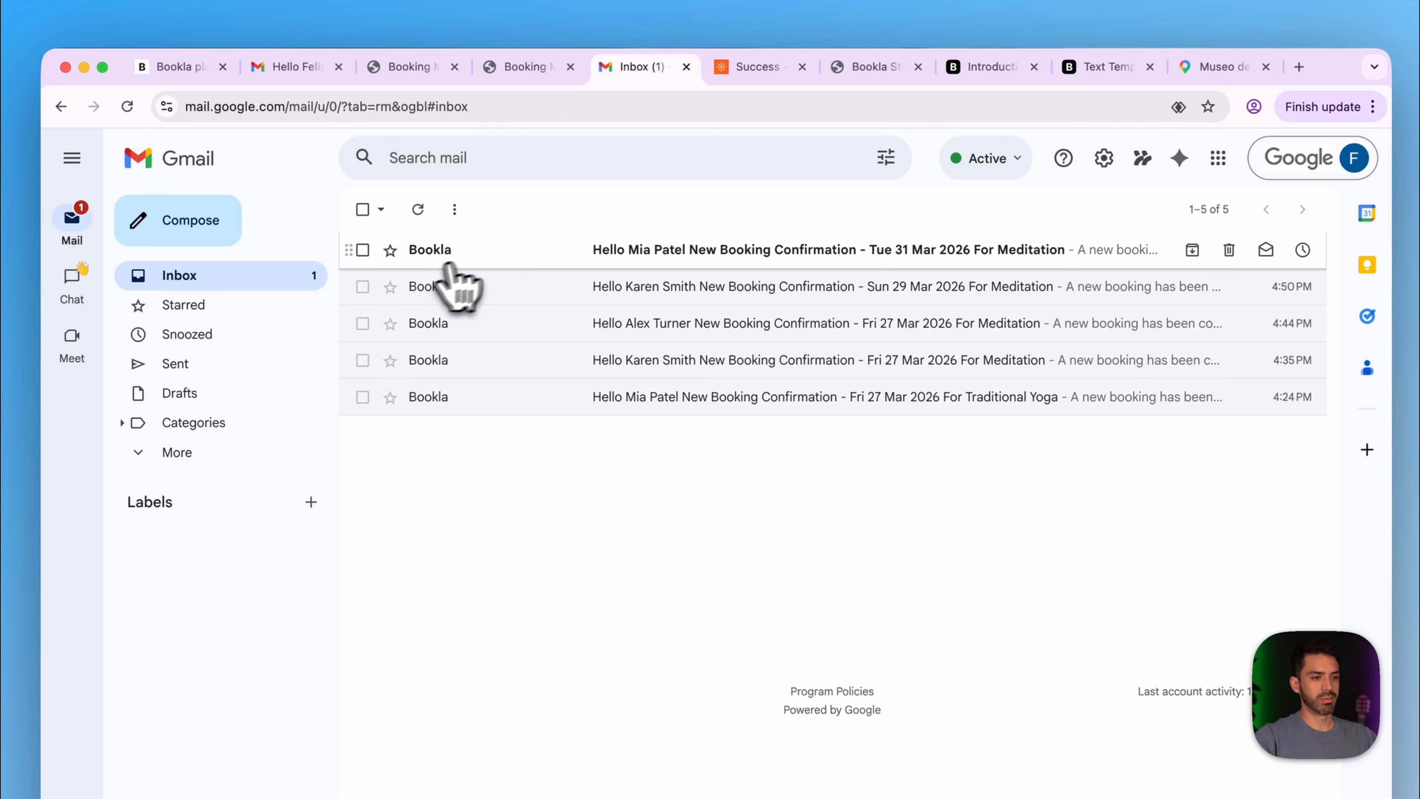
- Check both Tuesday 31 March confirmation e-mails and open the client's manage-booking link
left_click(480, 252)
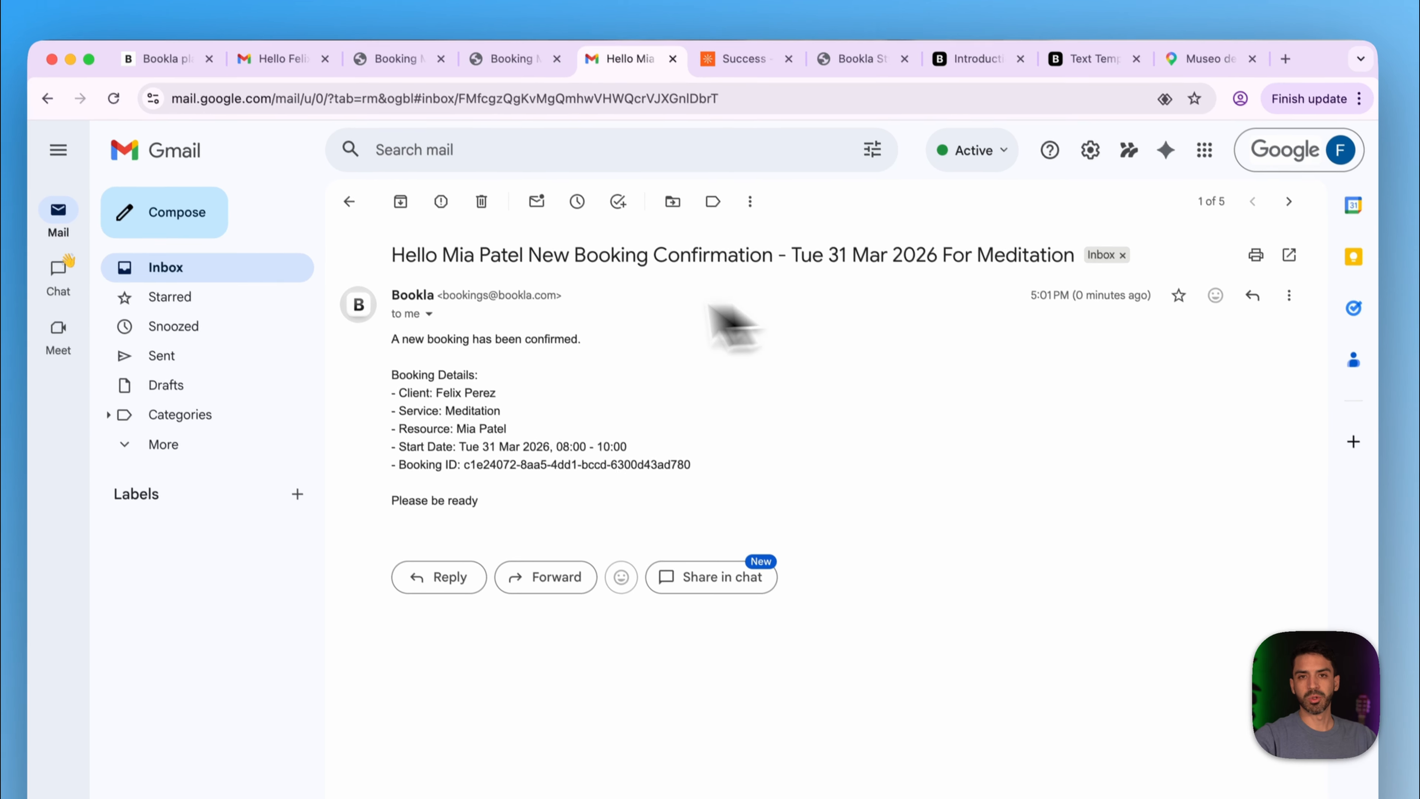
left_click(277, 60)
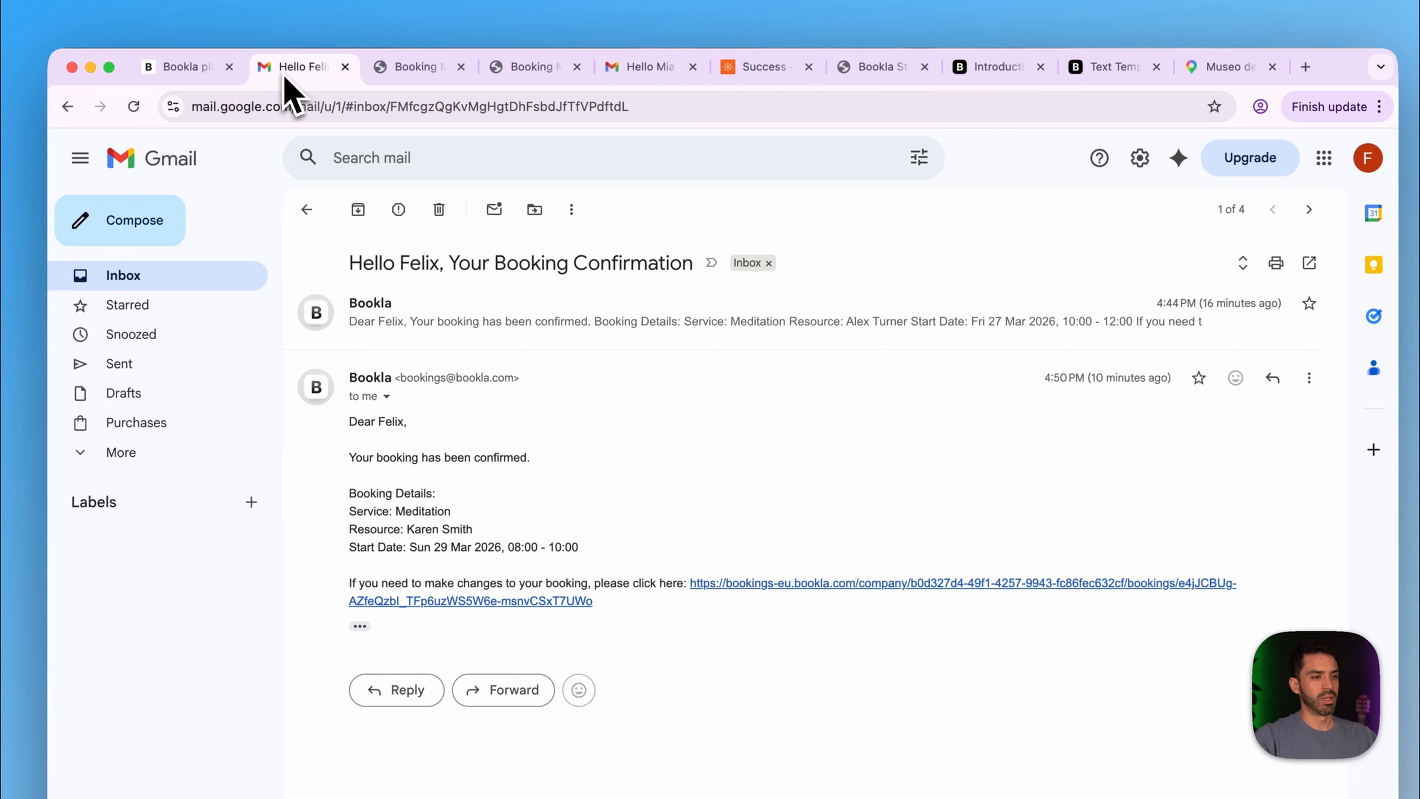
left_click(193, 277)
left_click(418, 263)
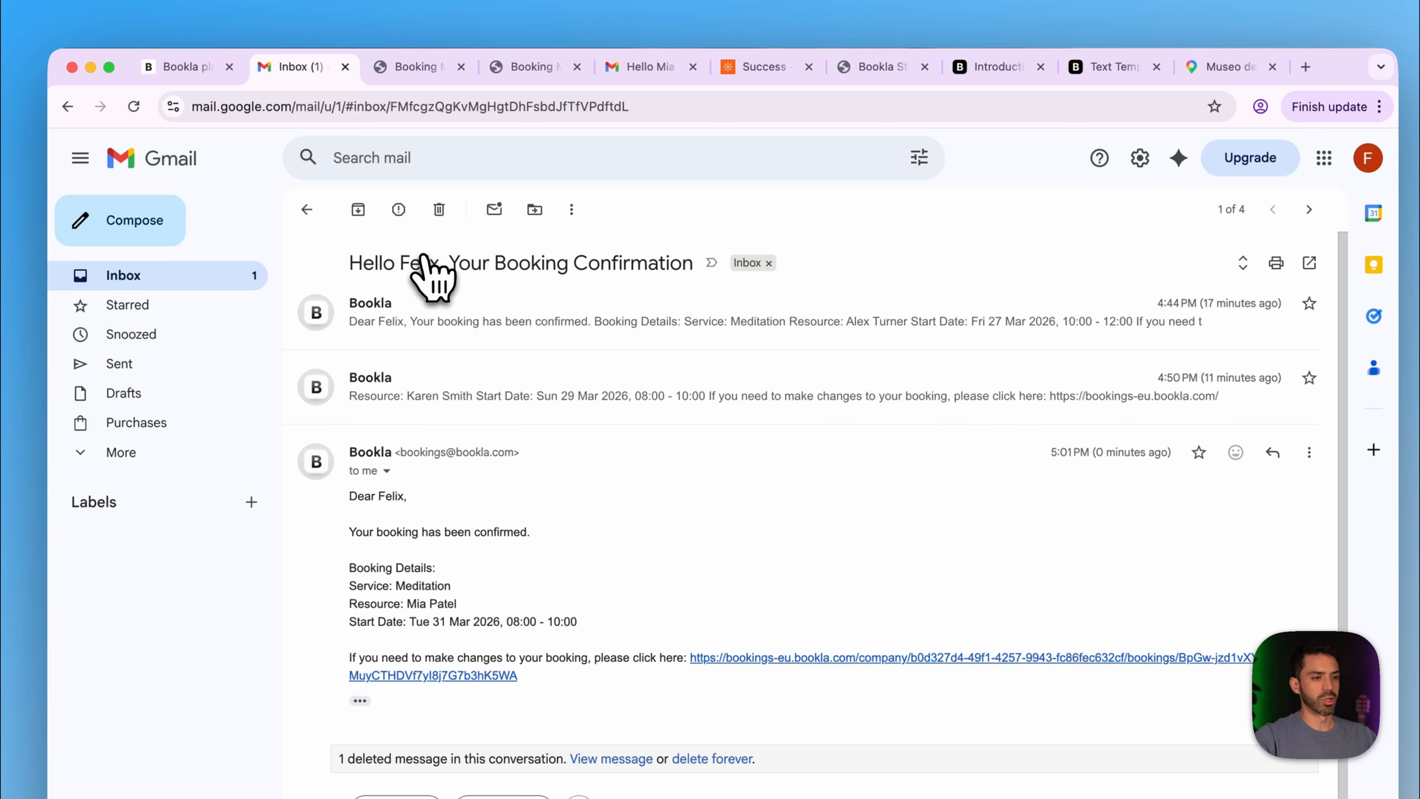
left_click(352, 597)
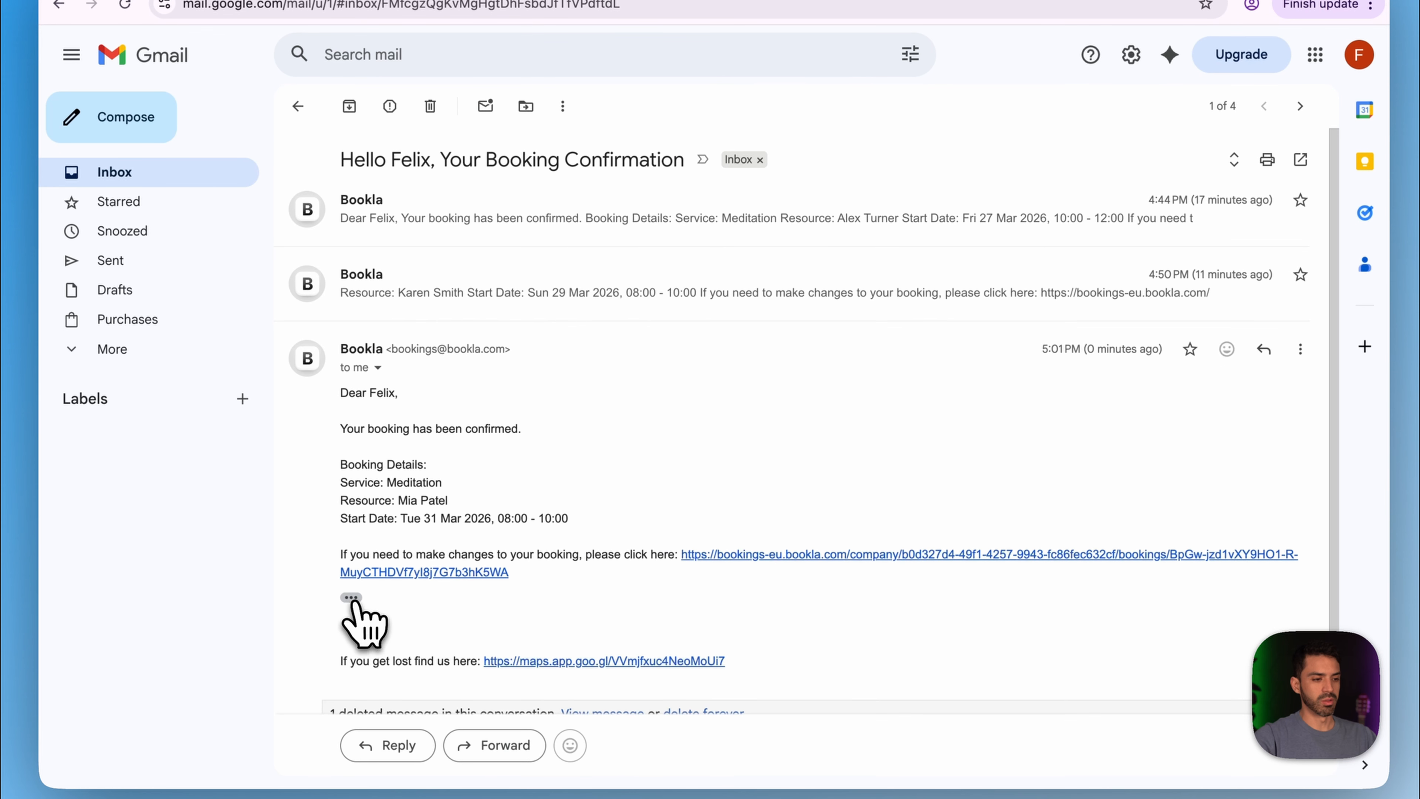
left_click(819, 556)
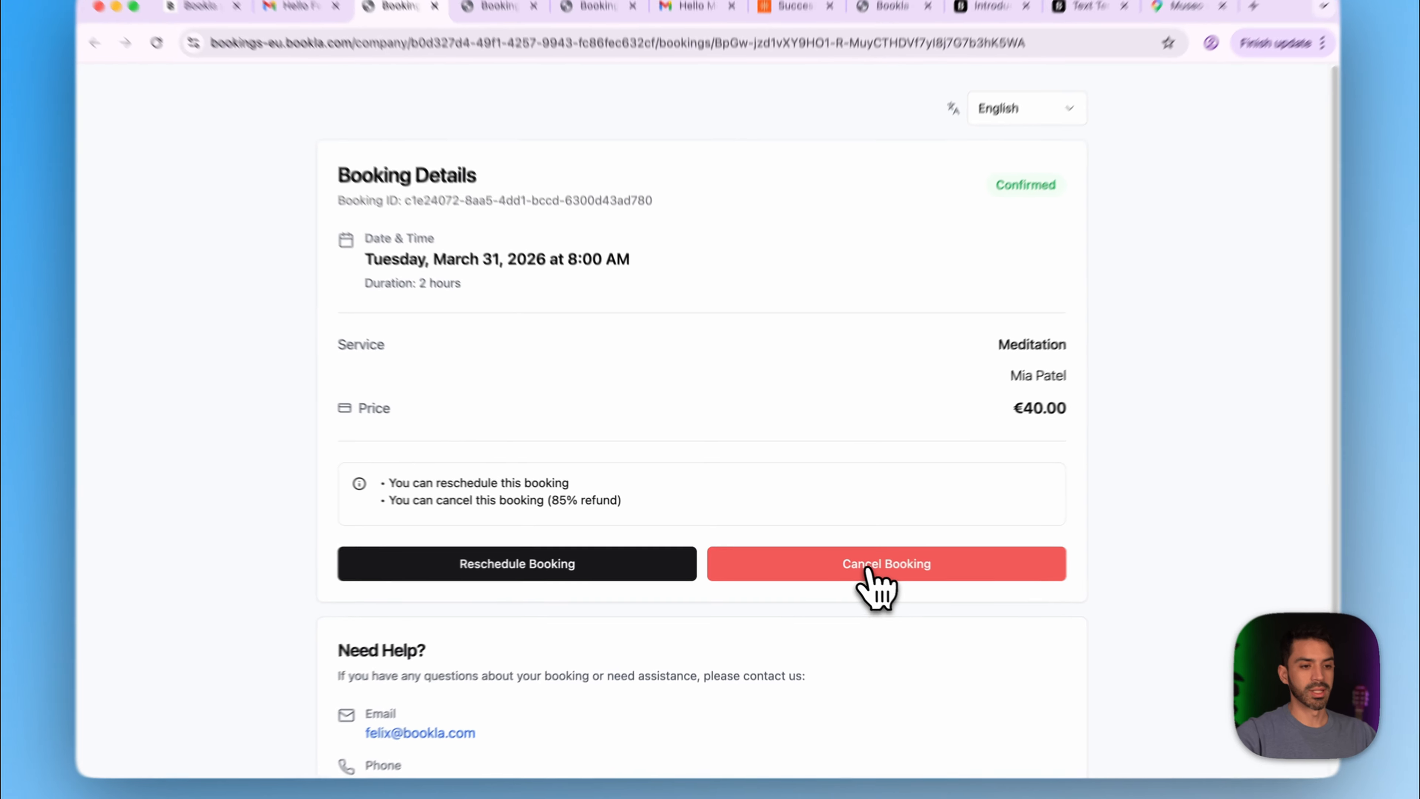
- Cancel Tuesday 31 March's meditation booking with reason 'Sorry', leaving a €34.00 refund pending
left_click(868, 568)
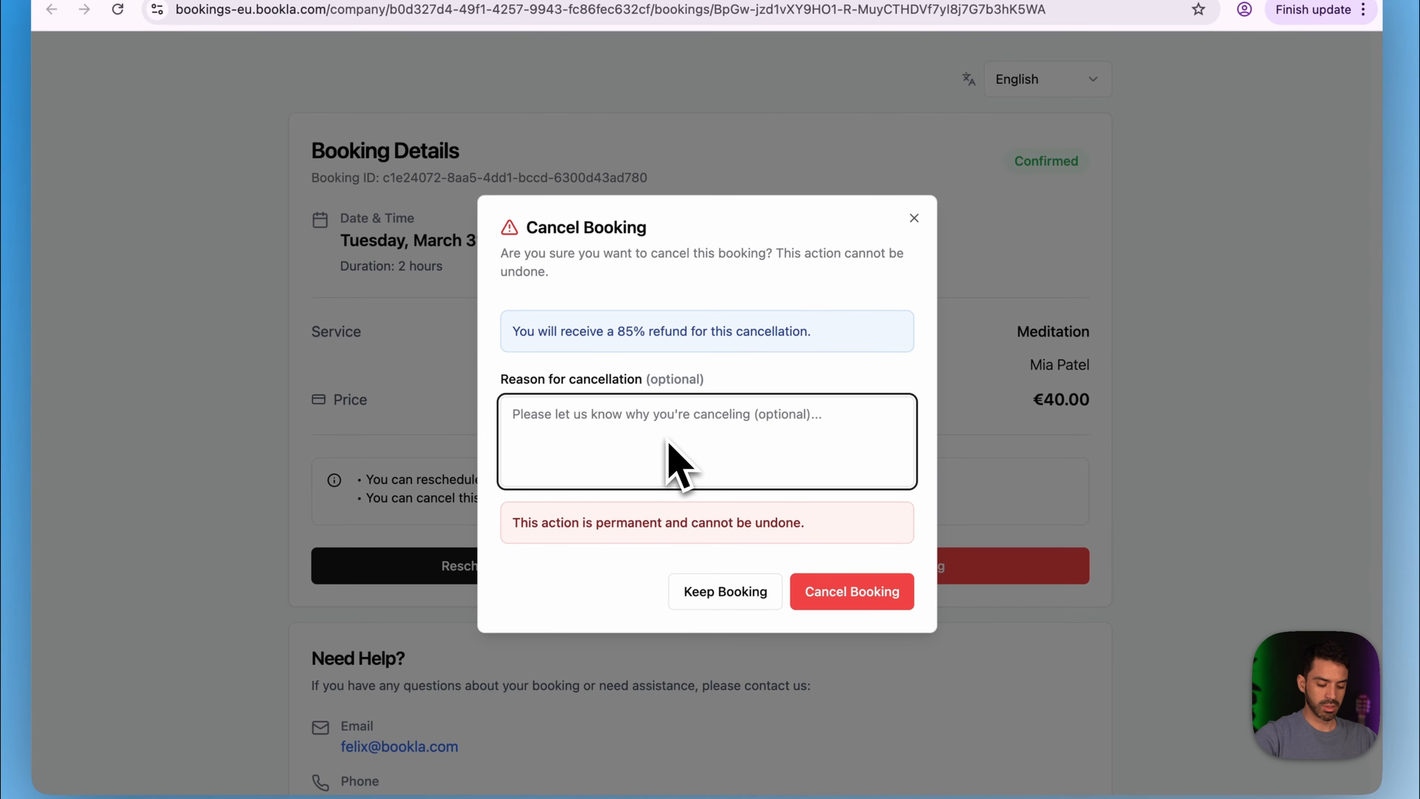
type("Sorry I cannot go")
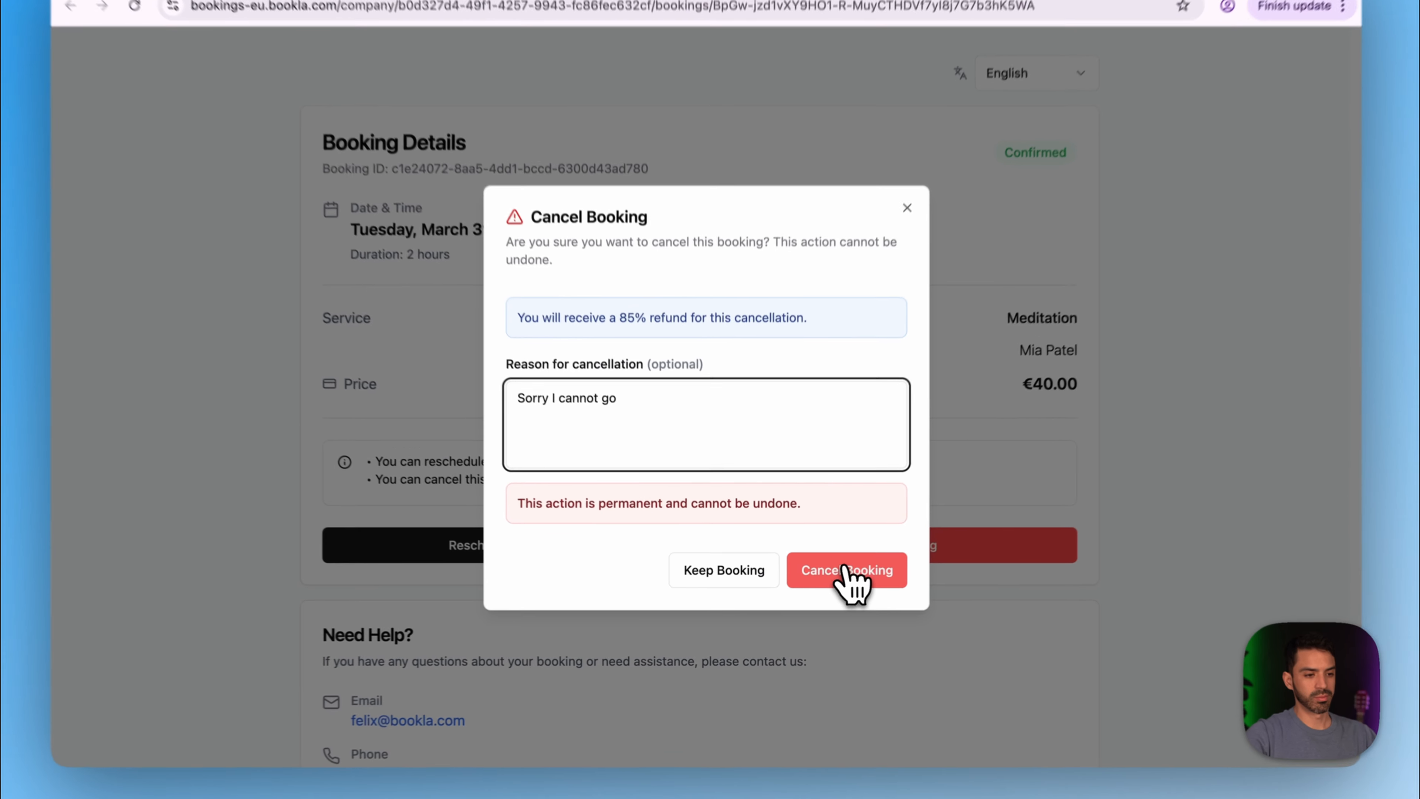
left_click(834, 583)
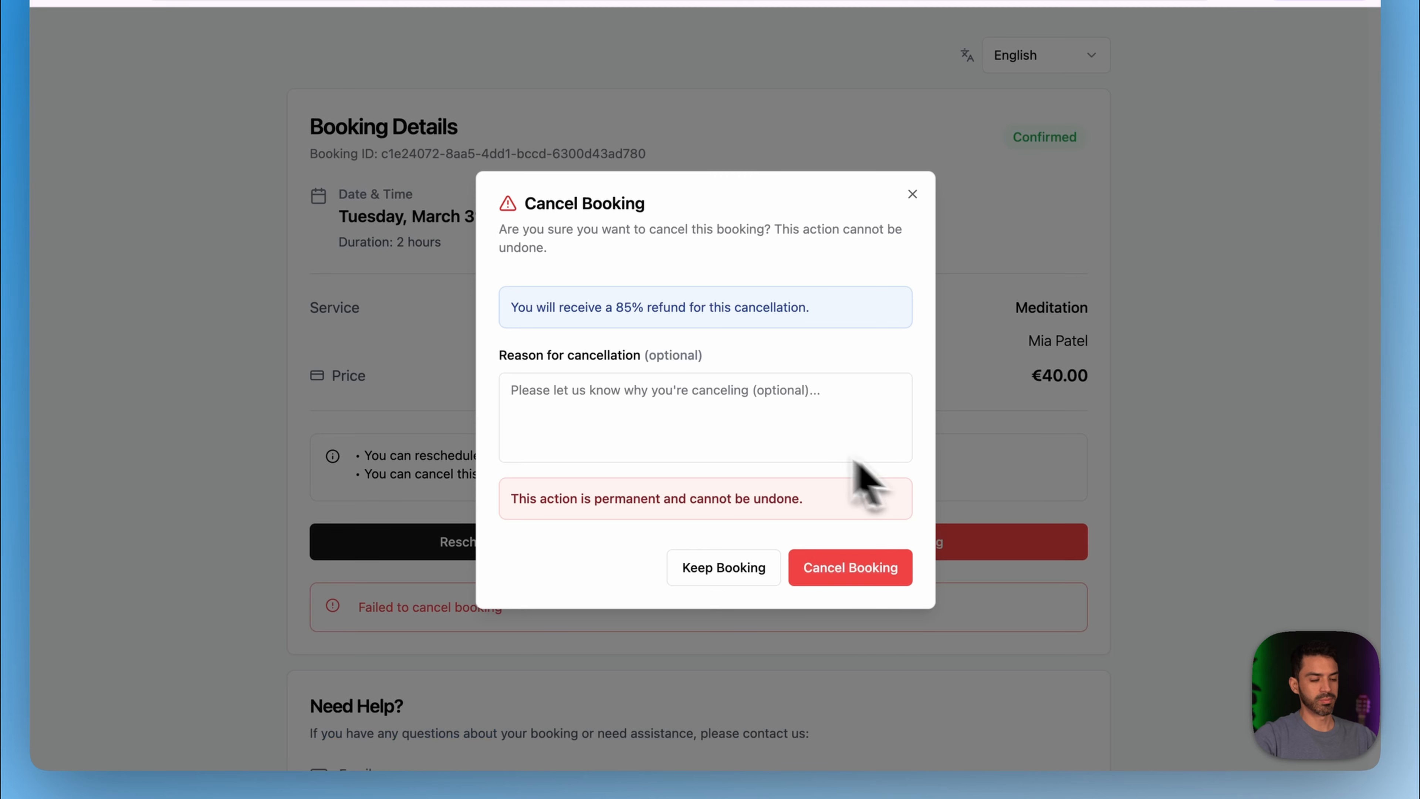
left_click(847, 574)
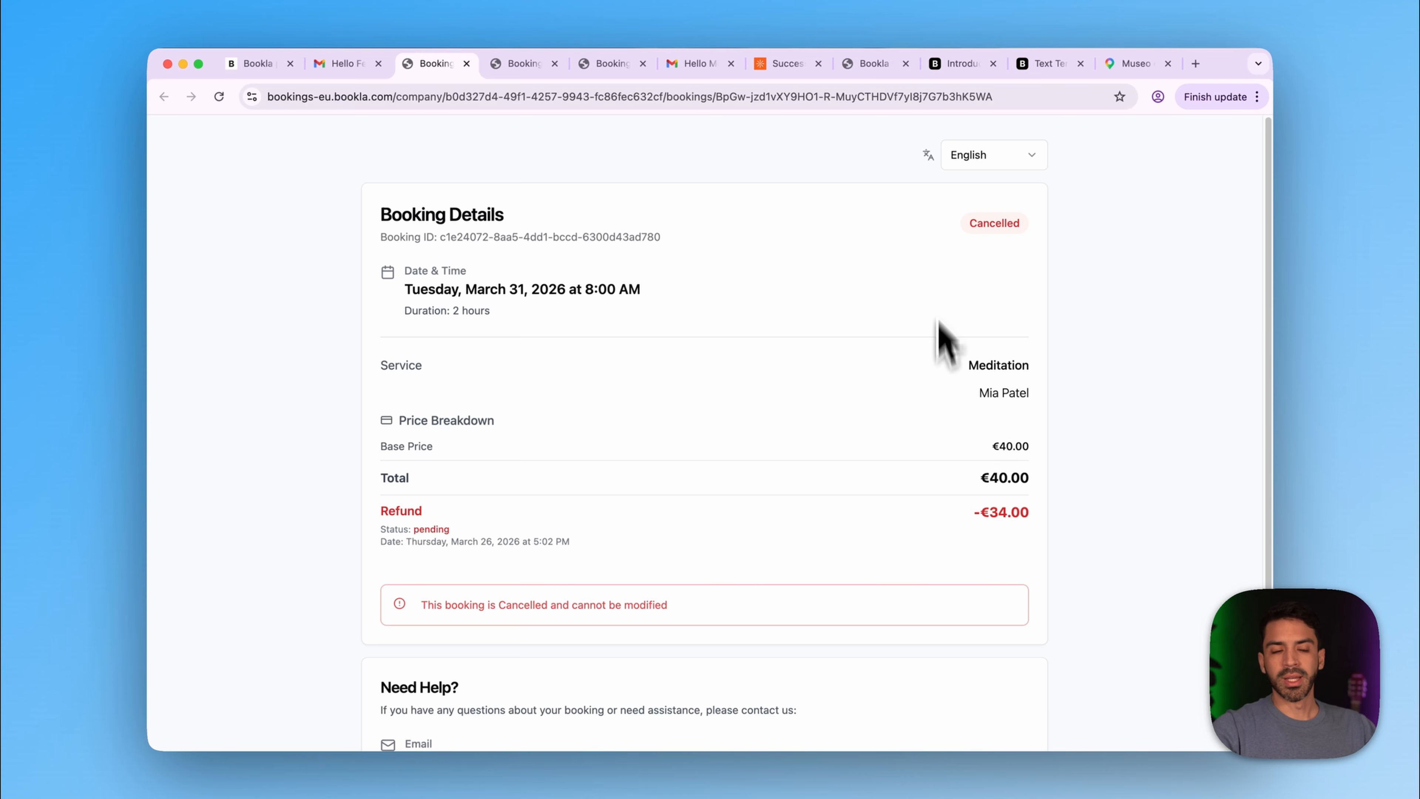
left_click(696, 63)
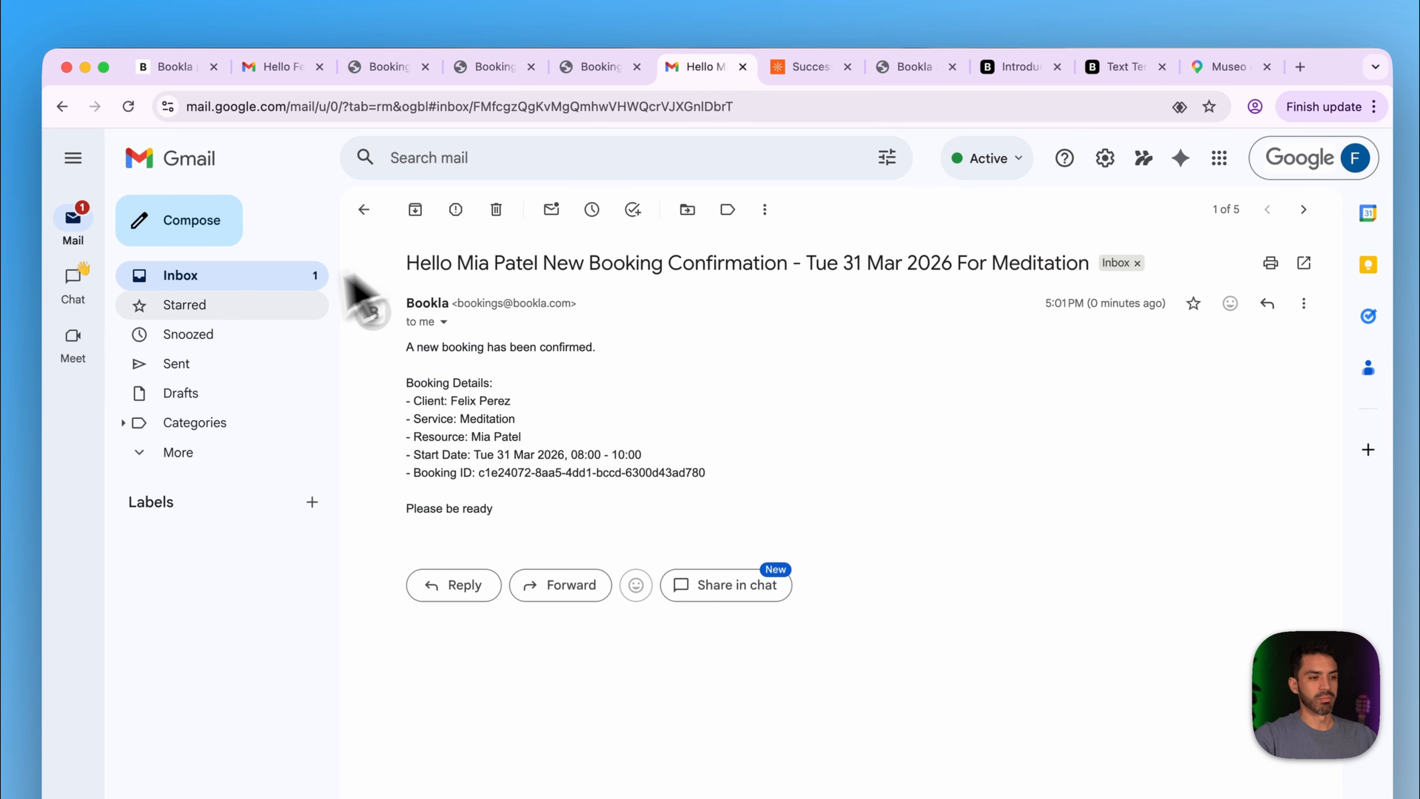
- Read the cancellation notice in the merchant inbox, then the client's 'We are sorry you had to cancel' email
left_click(247, 284)
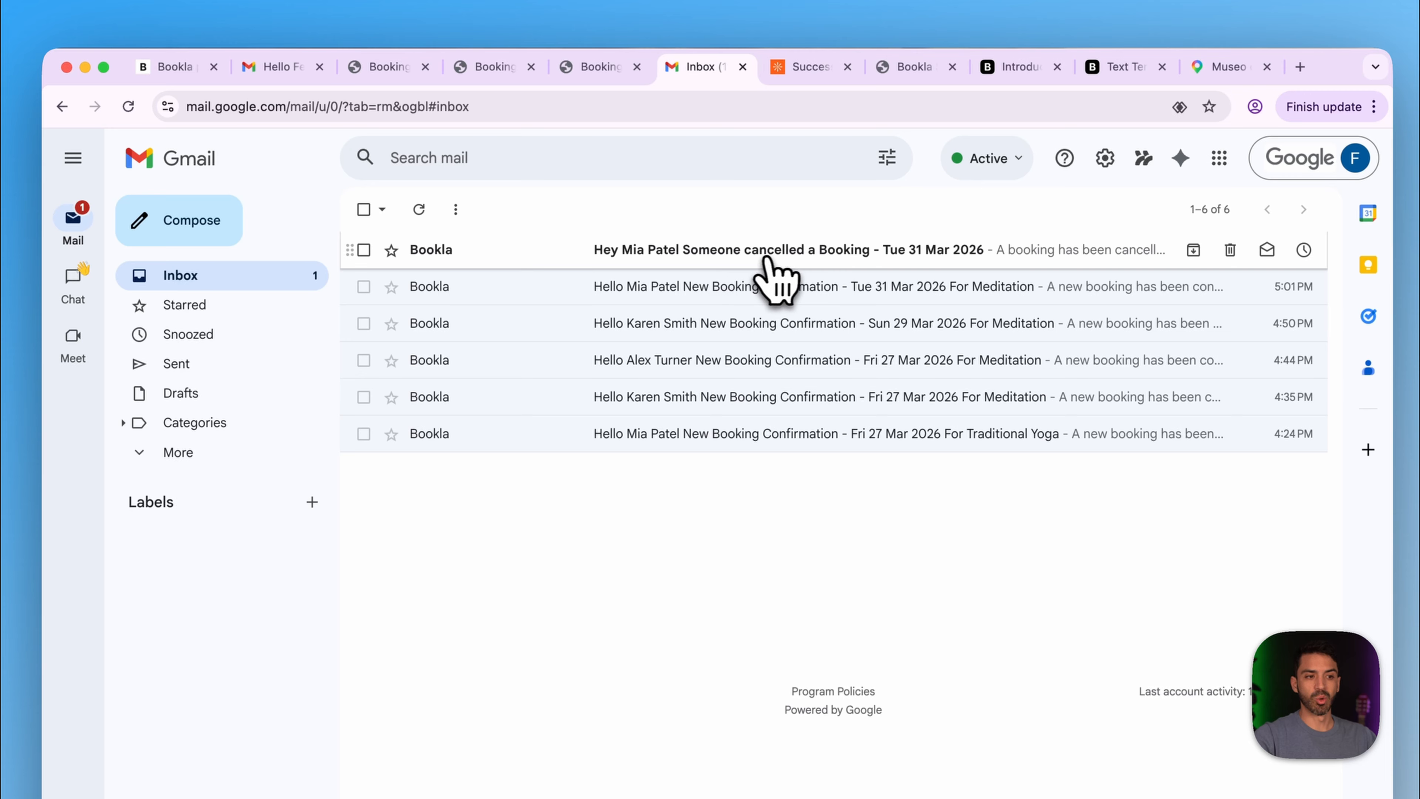
left_click(808, 254)
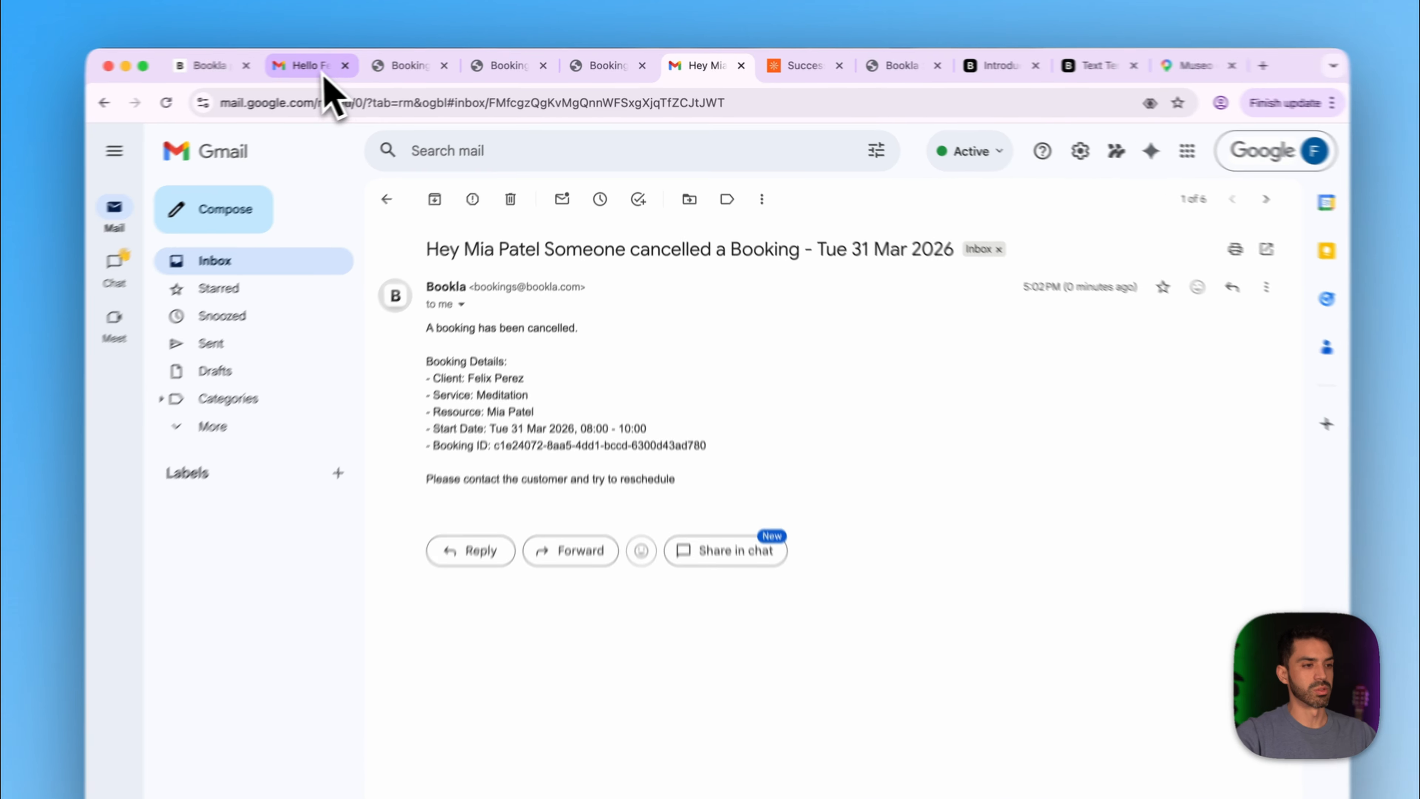
left_click(355, 66)
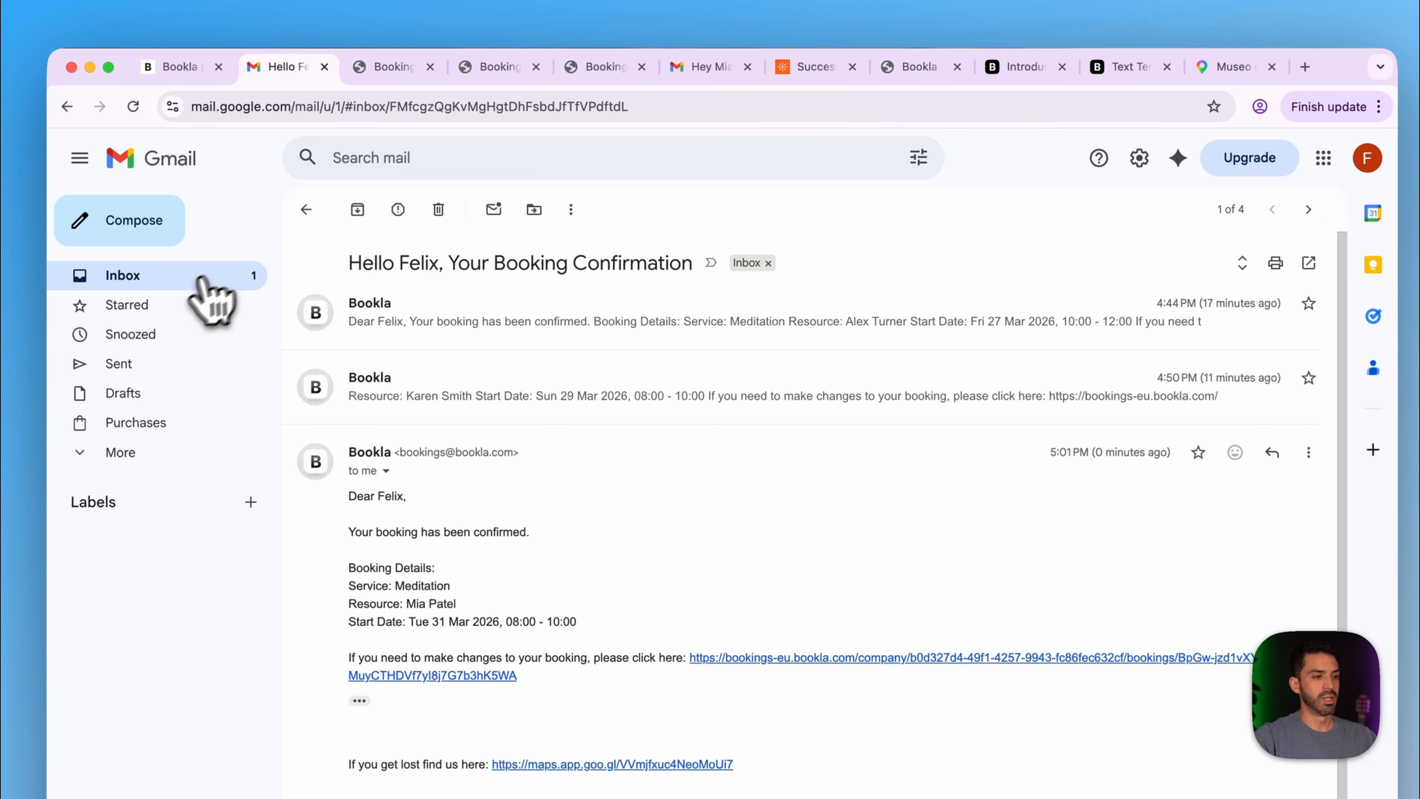
left_click(171, 285)
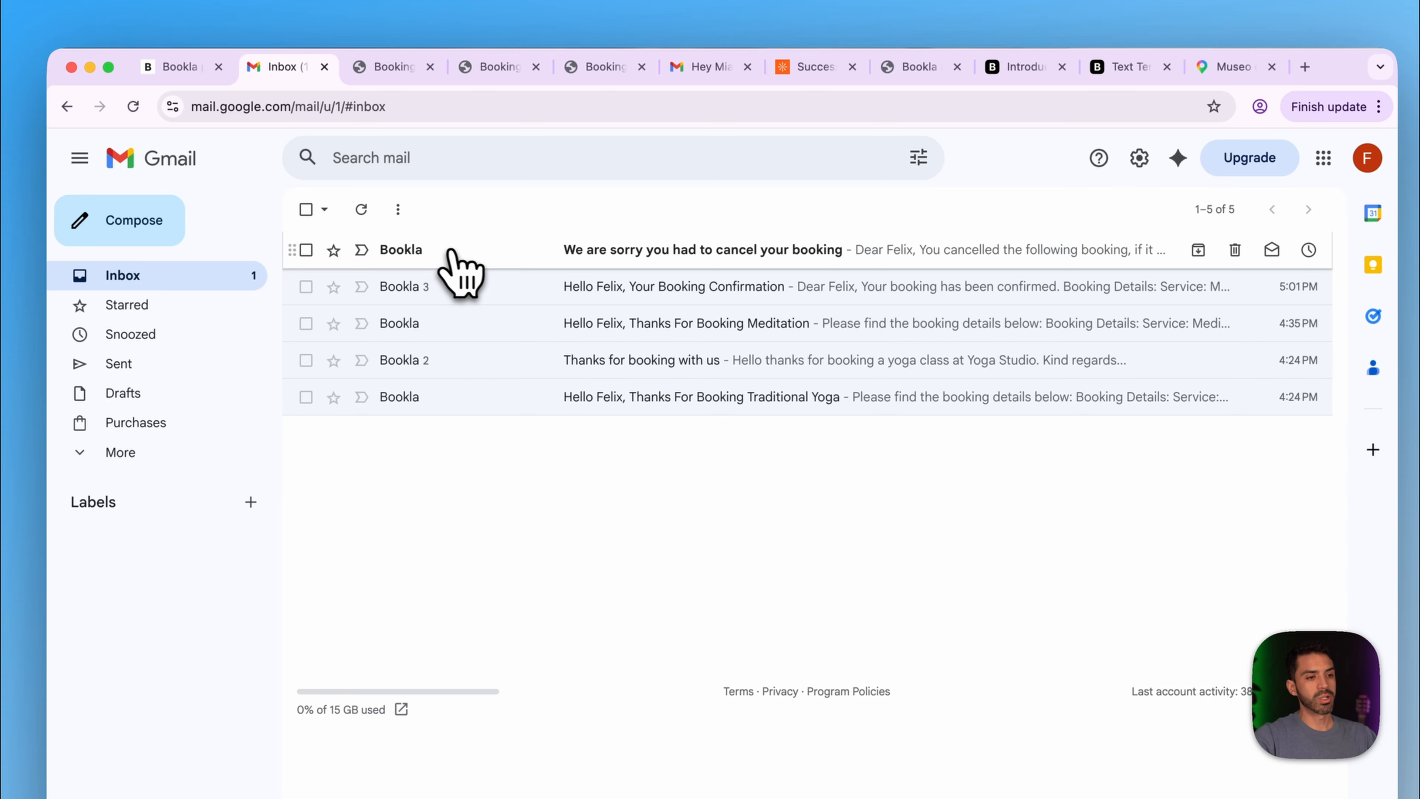
left_click(645, 257)
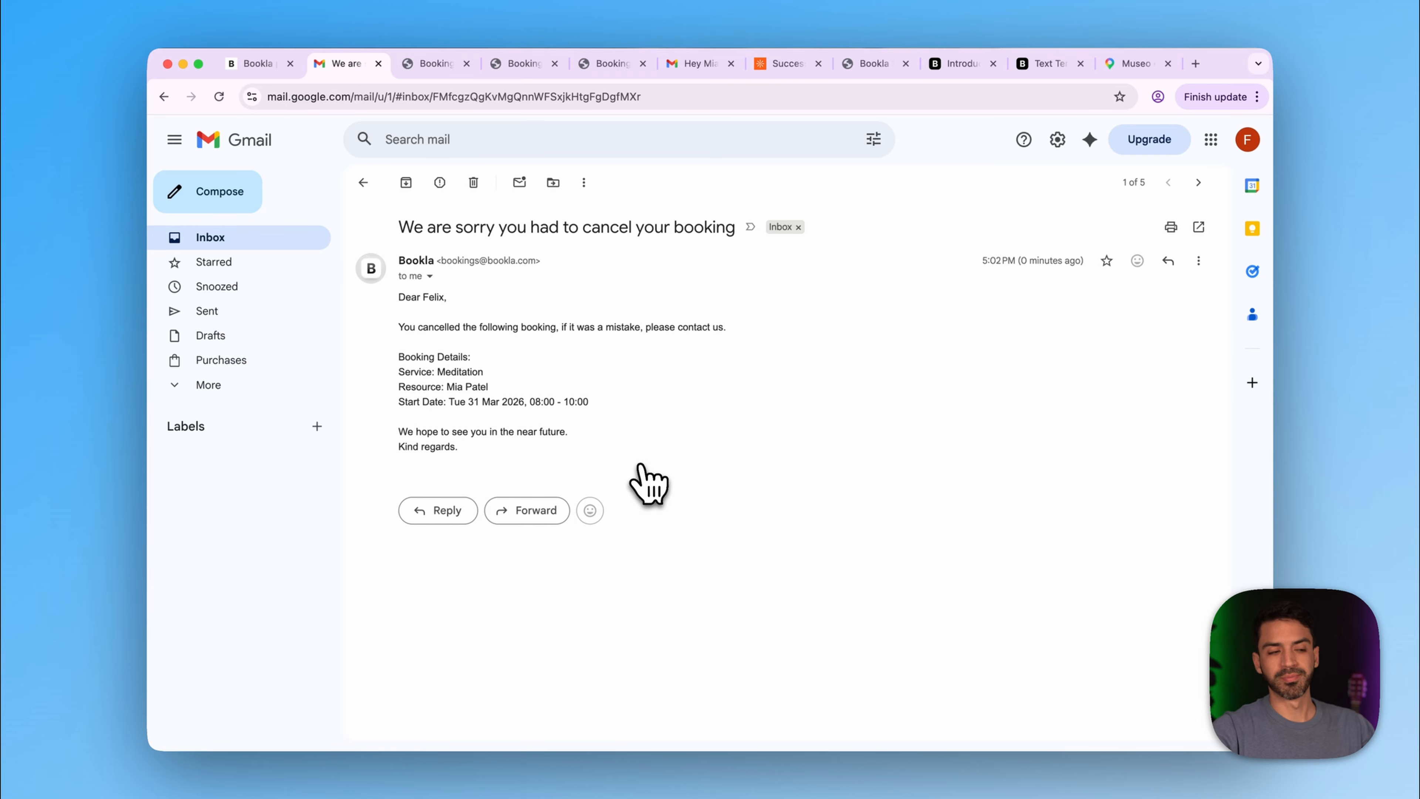
- Change the Meditation service's booking policy to Needs confirmation and save, then bring up Plugins
left_click(255, 63)
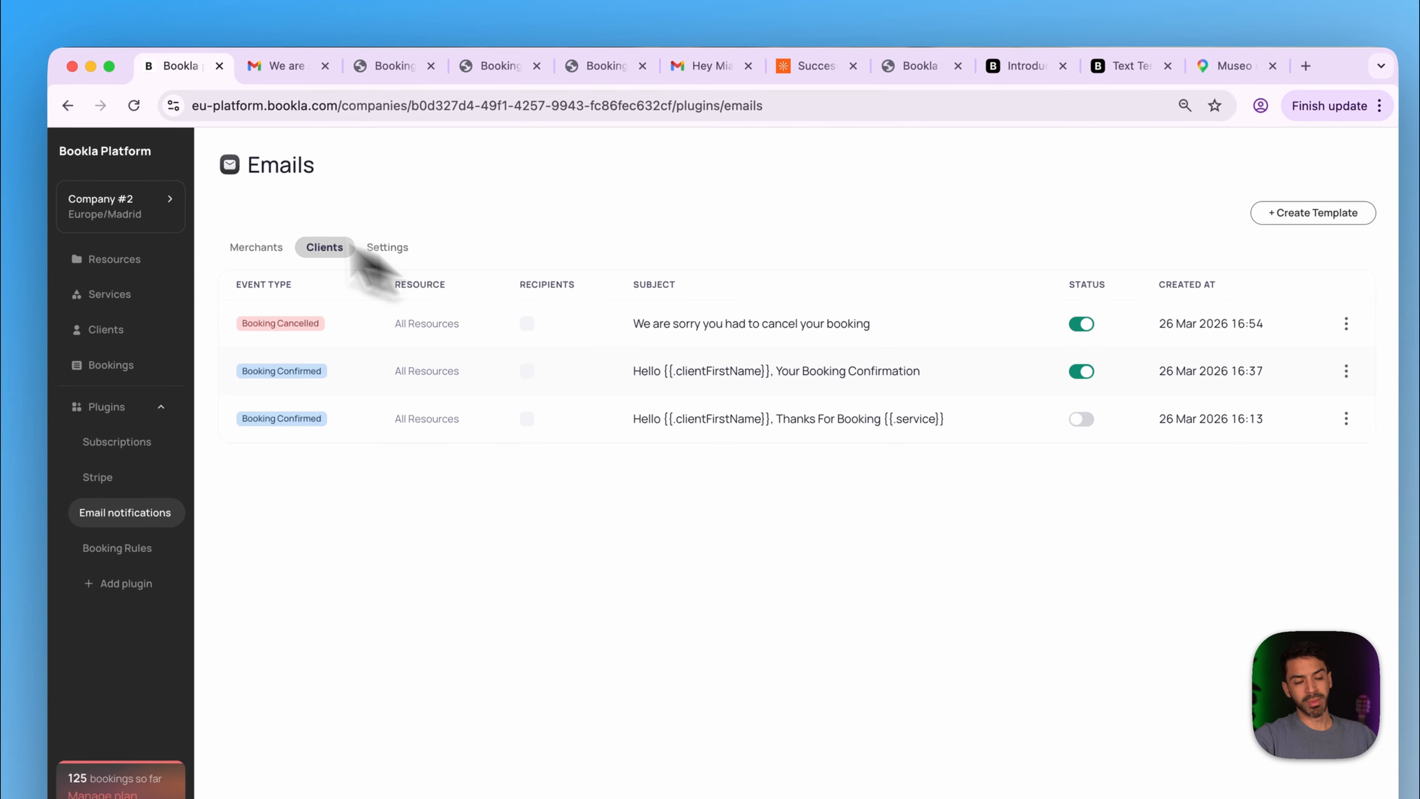
left_click(127, 299)
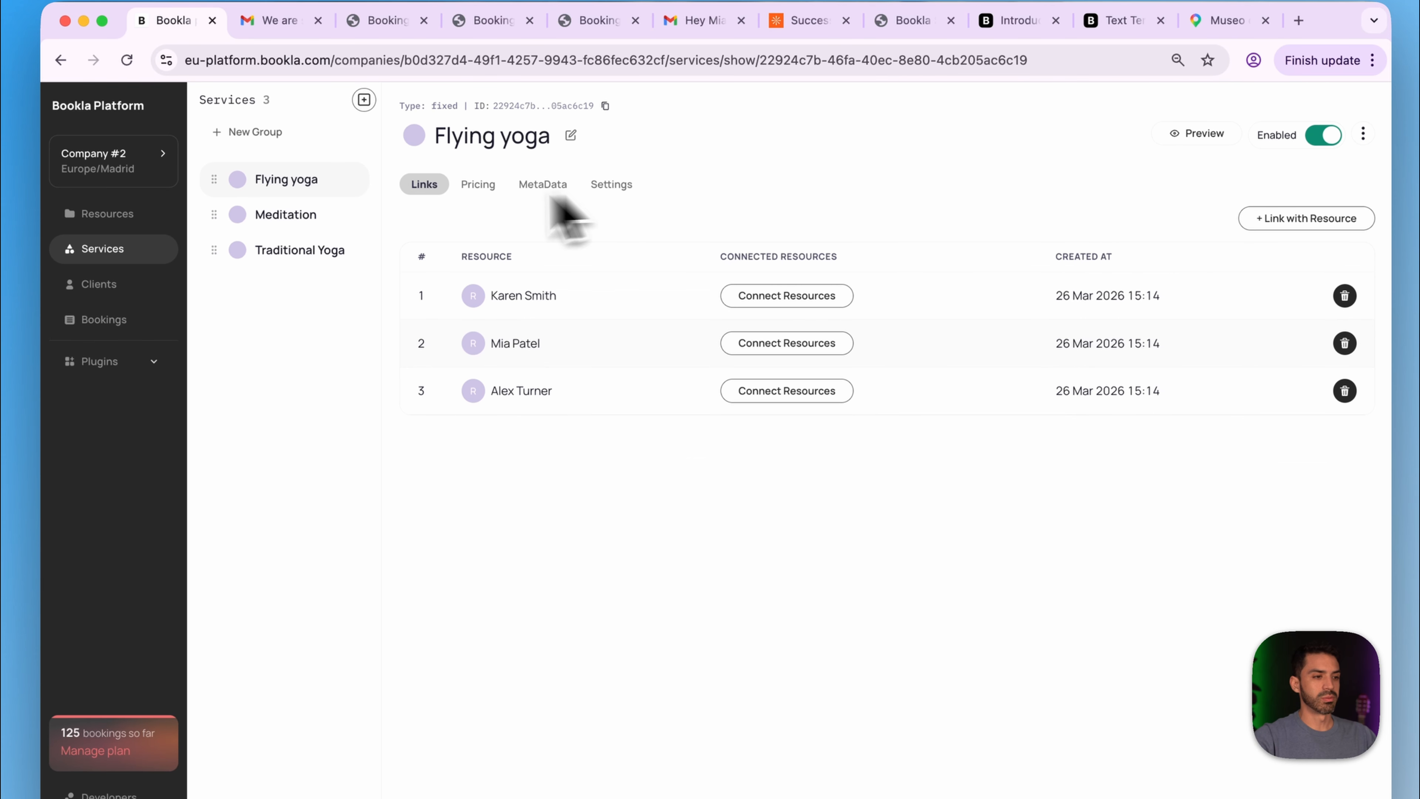
left_click(288, 217)
left_click(611, 184)
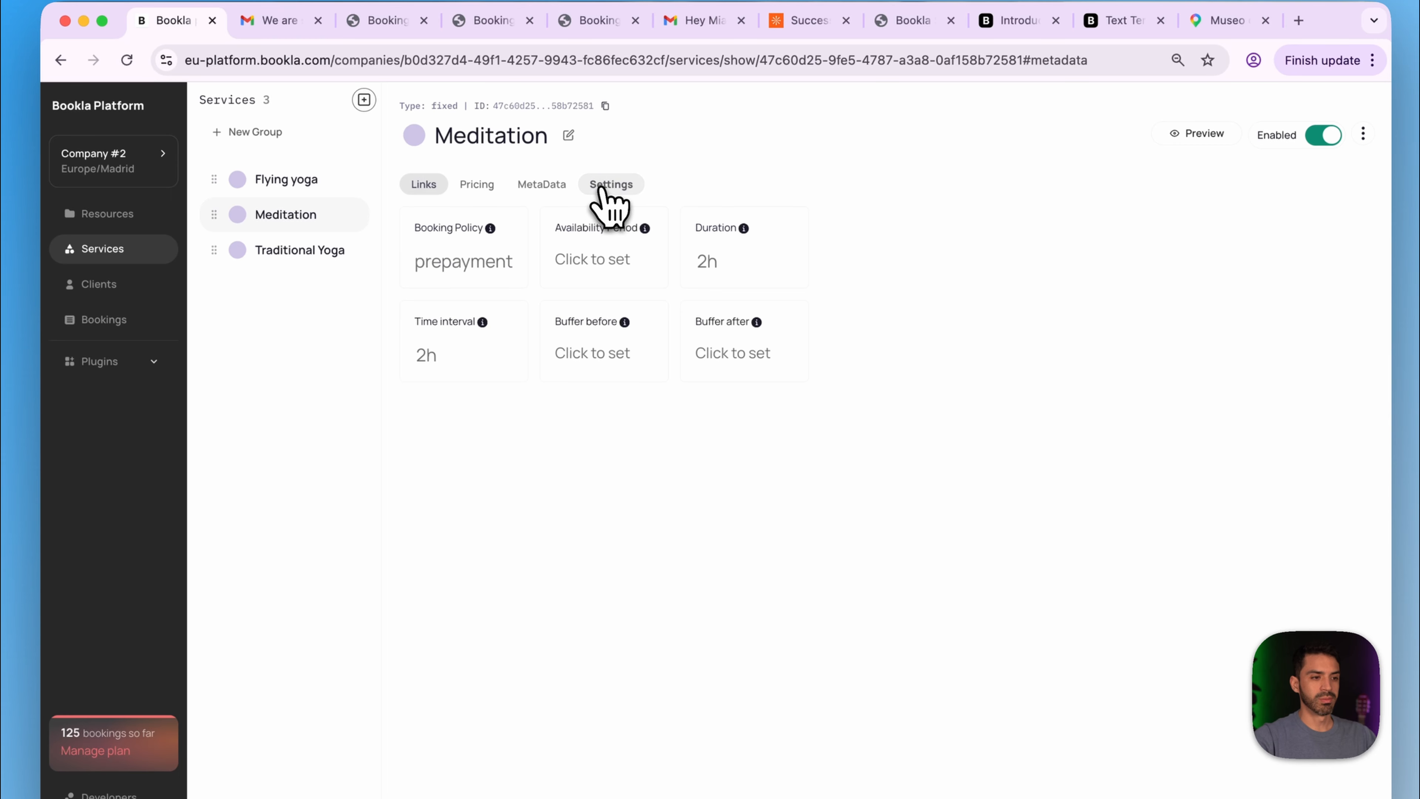
left_click(468, 267)
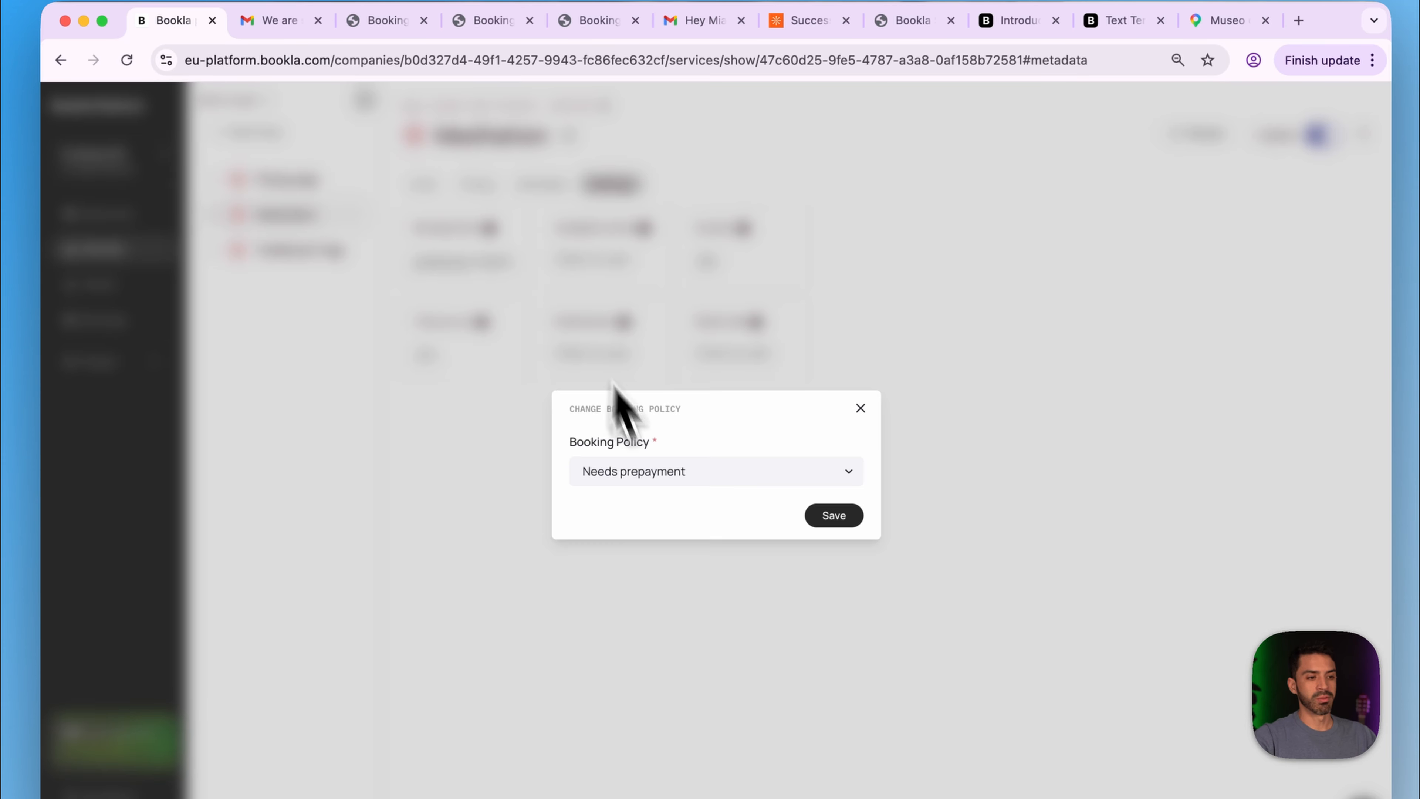
left_click(638, 481)
left_click(662, 456)
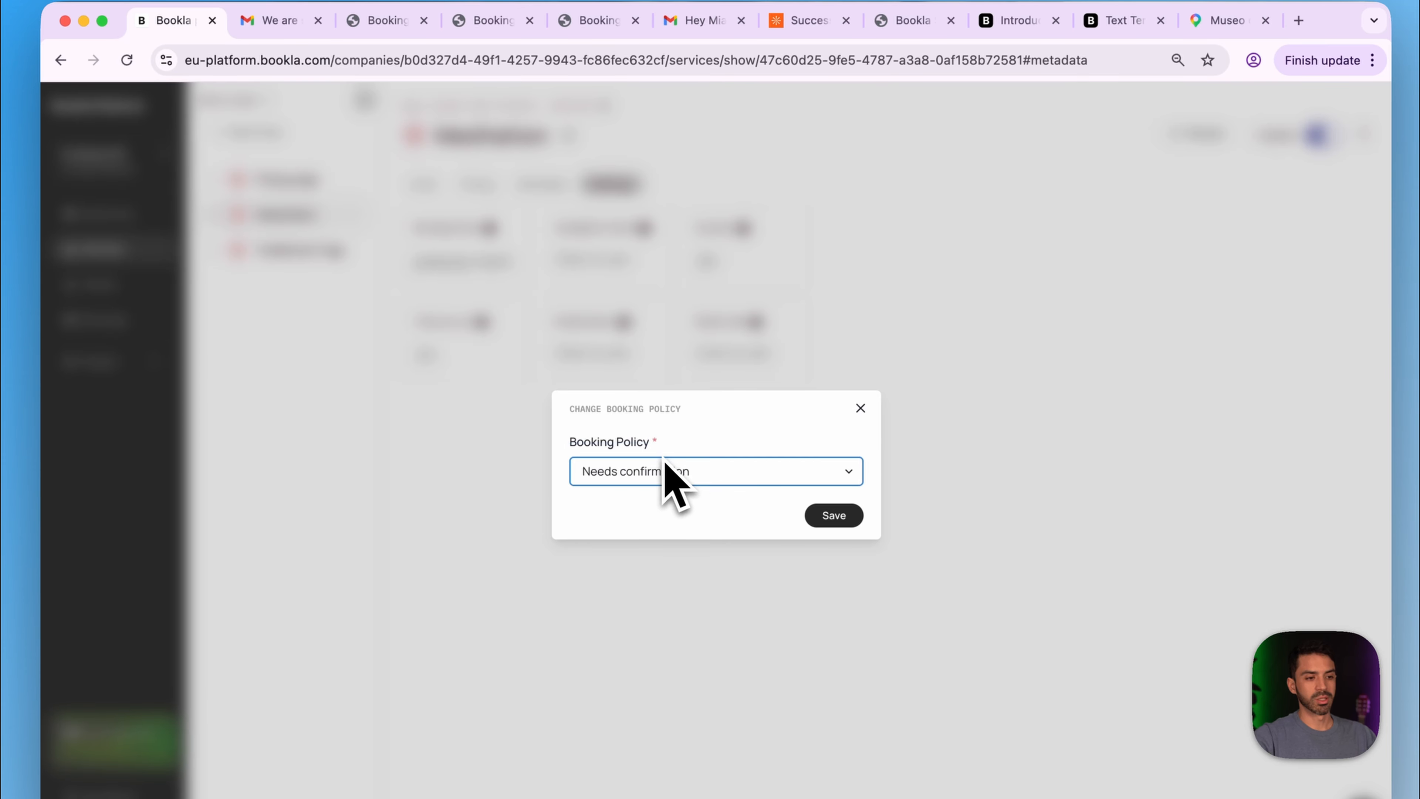
left_click(839, 470)
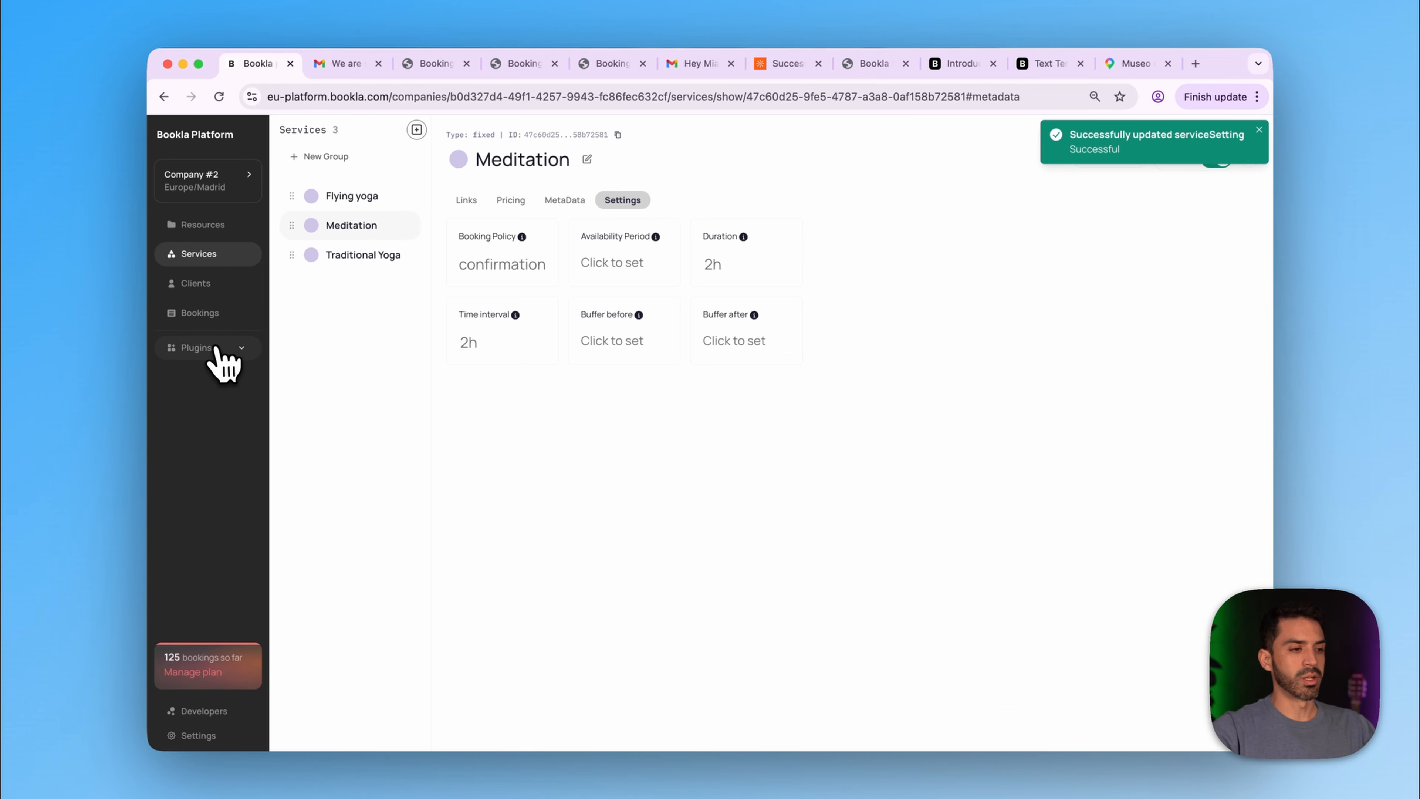
left_click(218, 349)
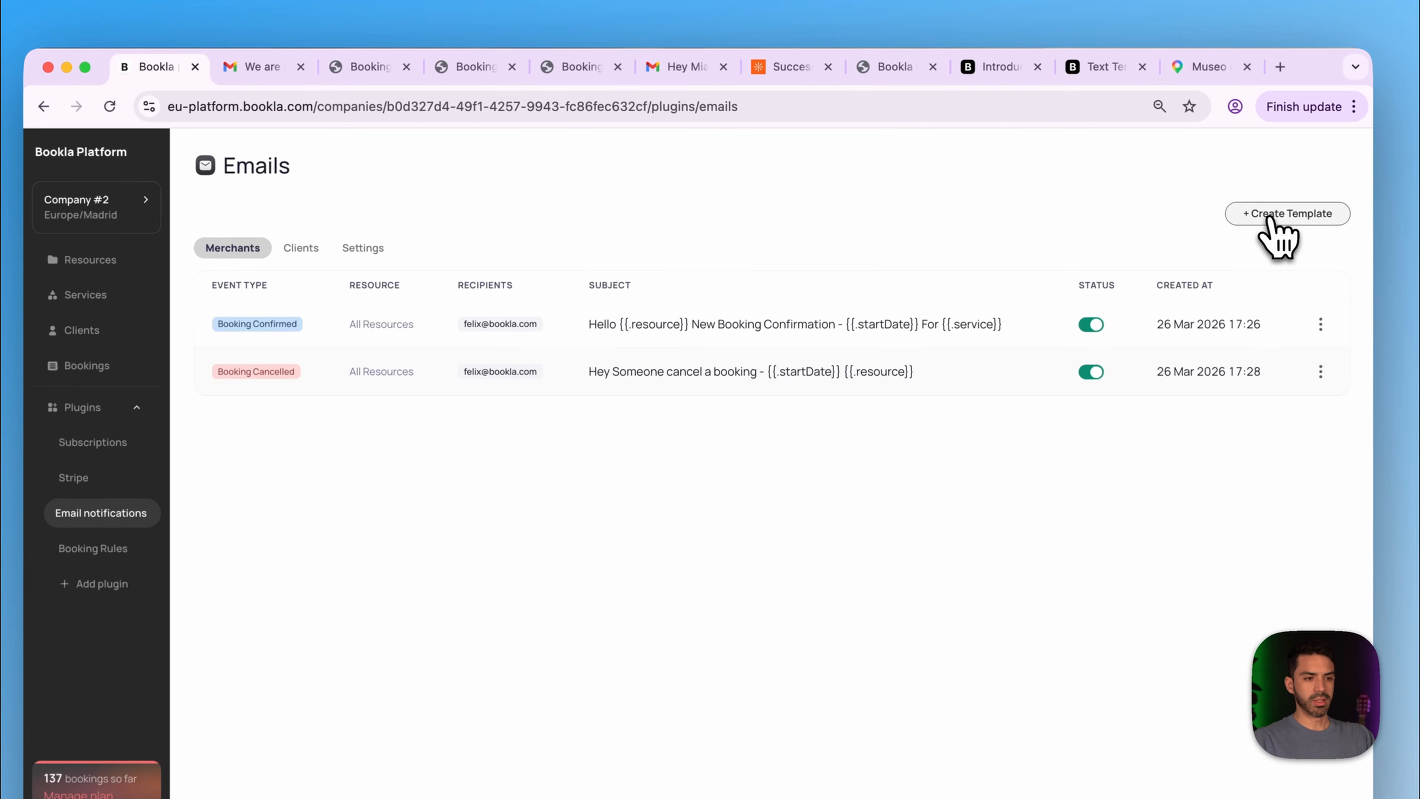
- Start a new Booking Pending email template addressed to the saved recipient email
left_click(1196, 186)
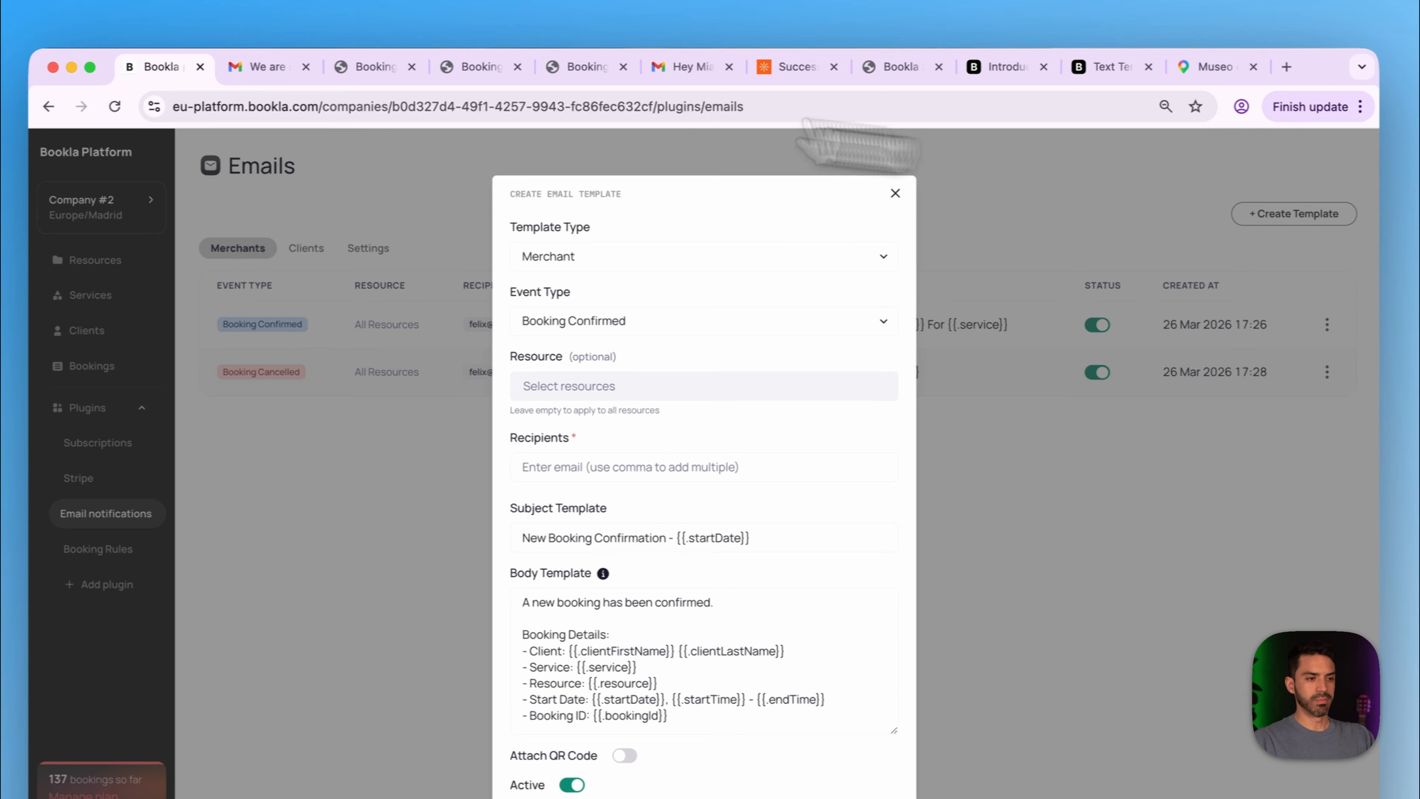
left_click(648, 258)
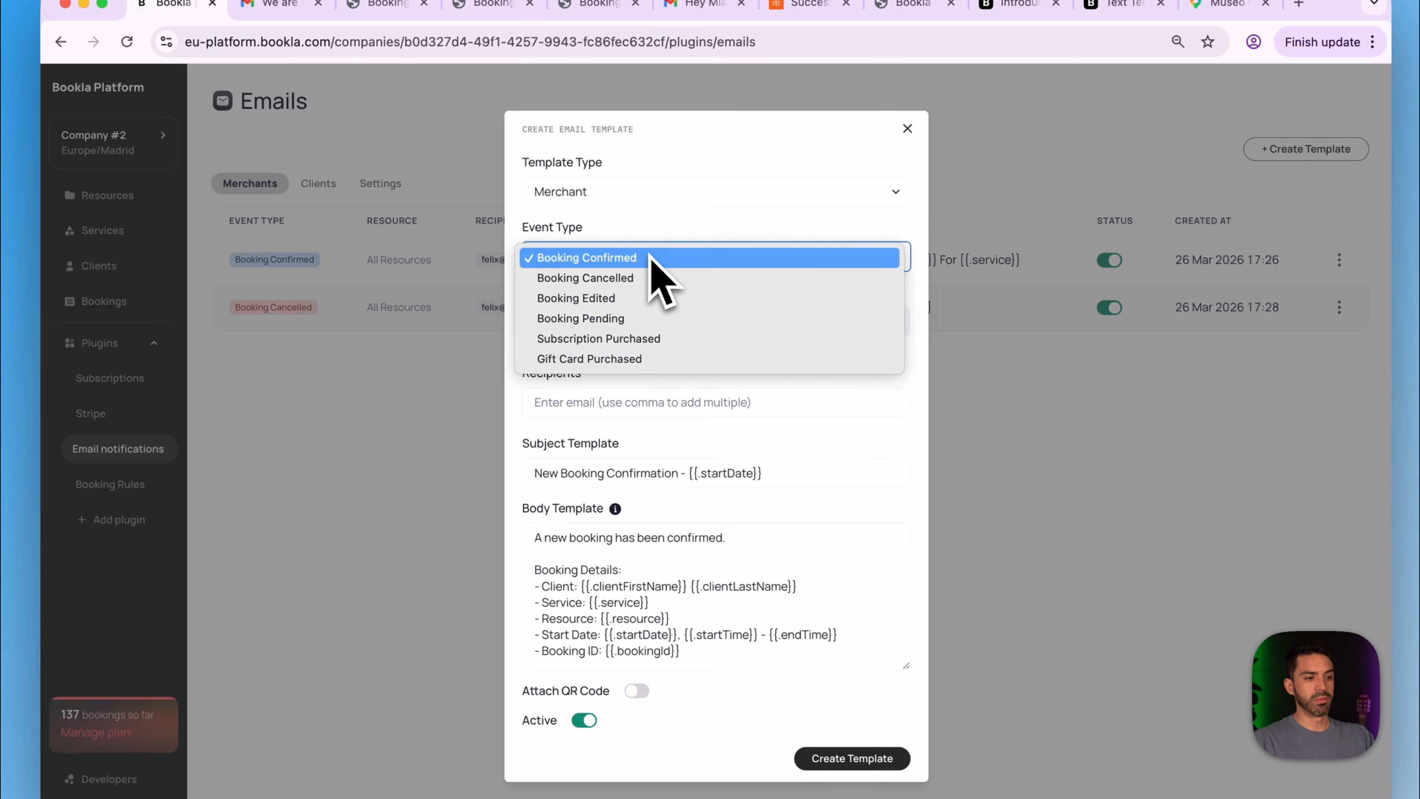
left_click(672, 317)
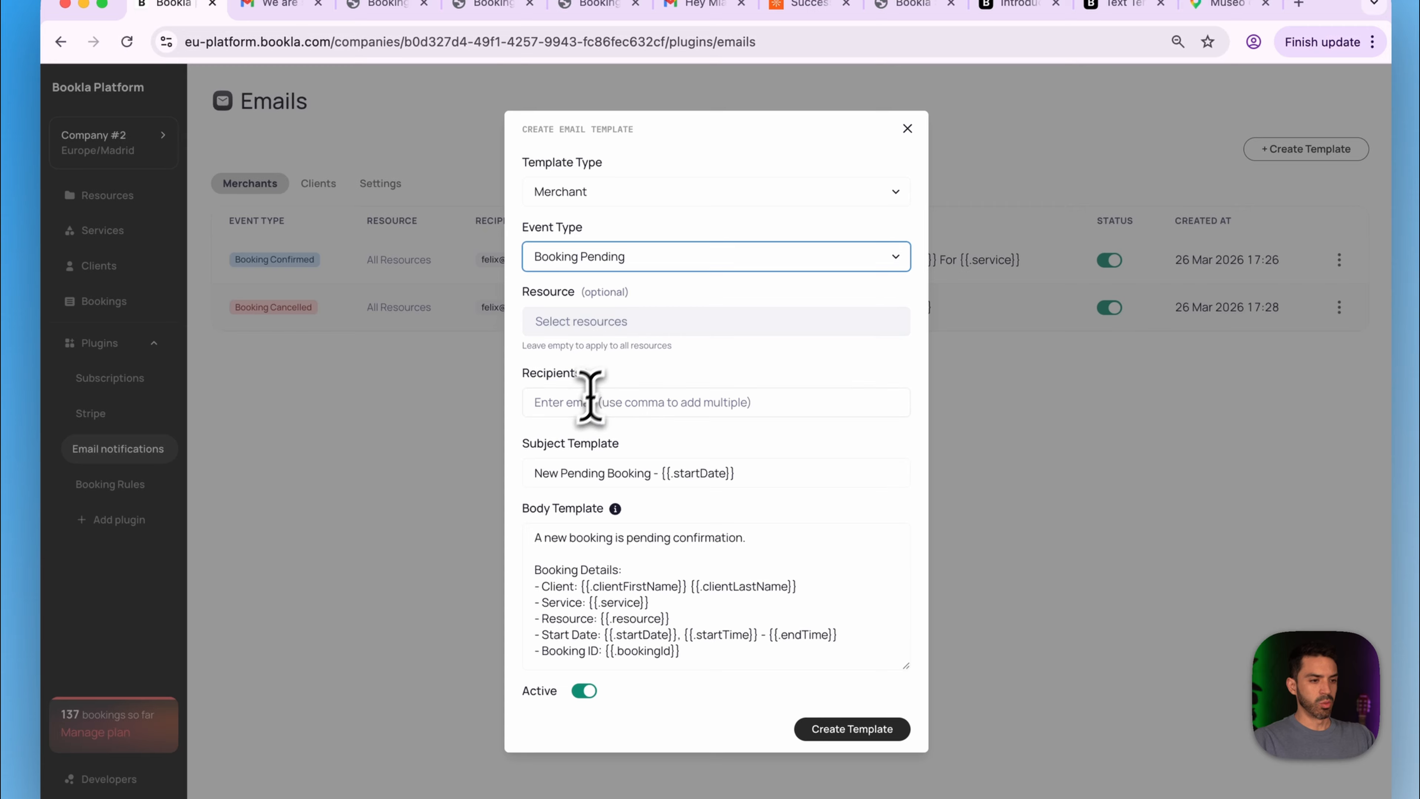
left_click(582, 402)
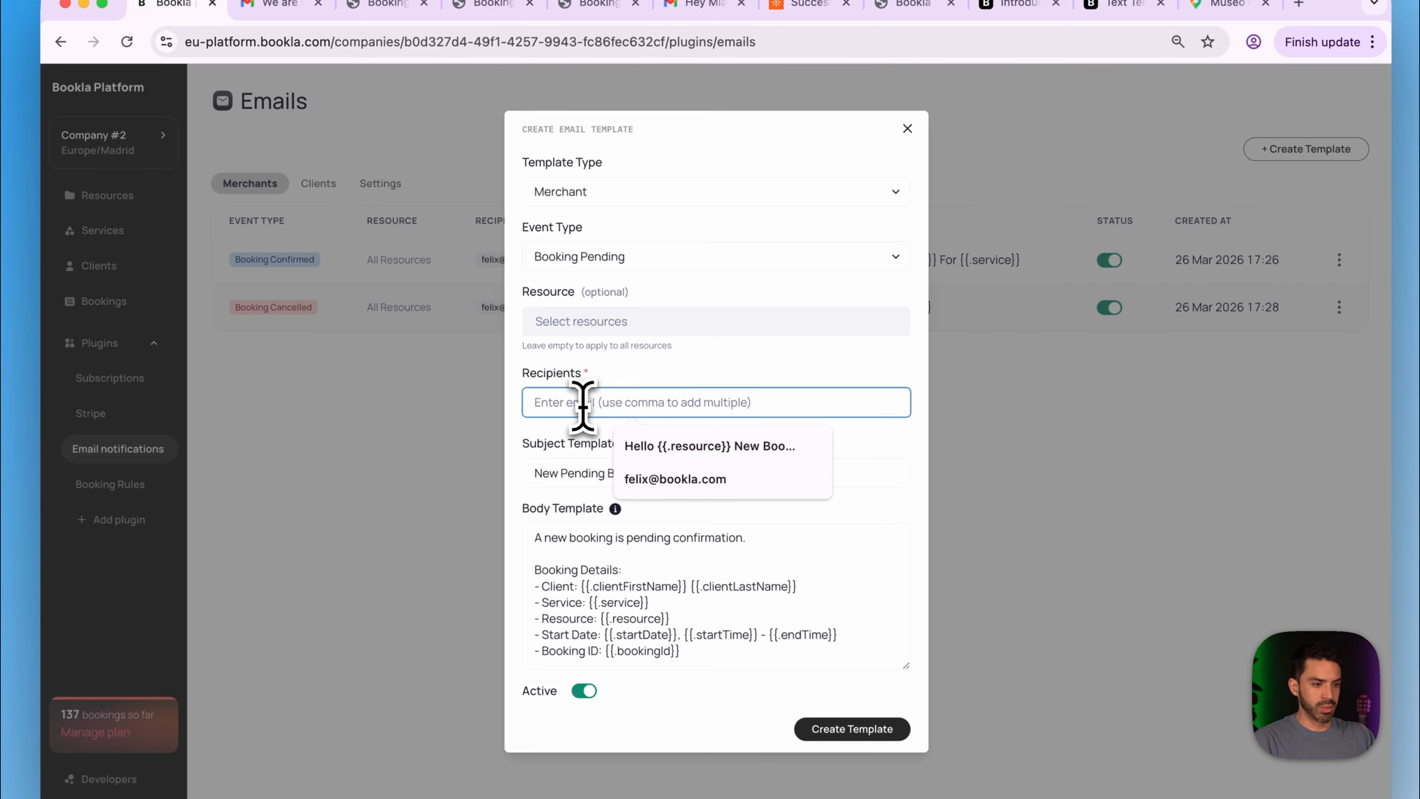
left_click(706, 481)
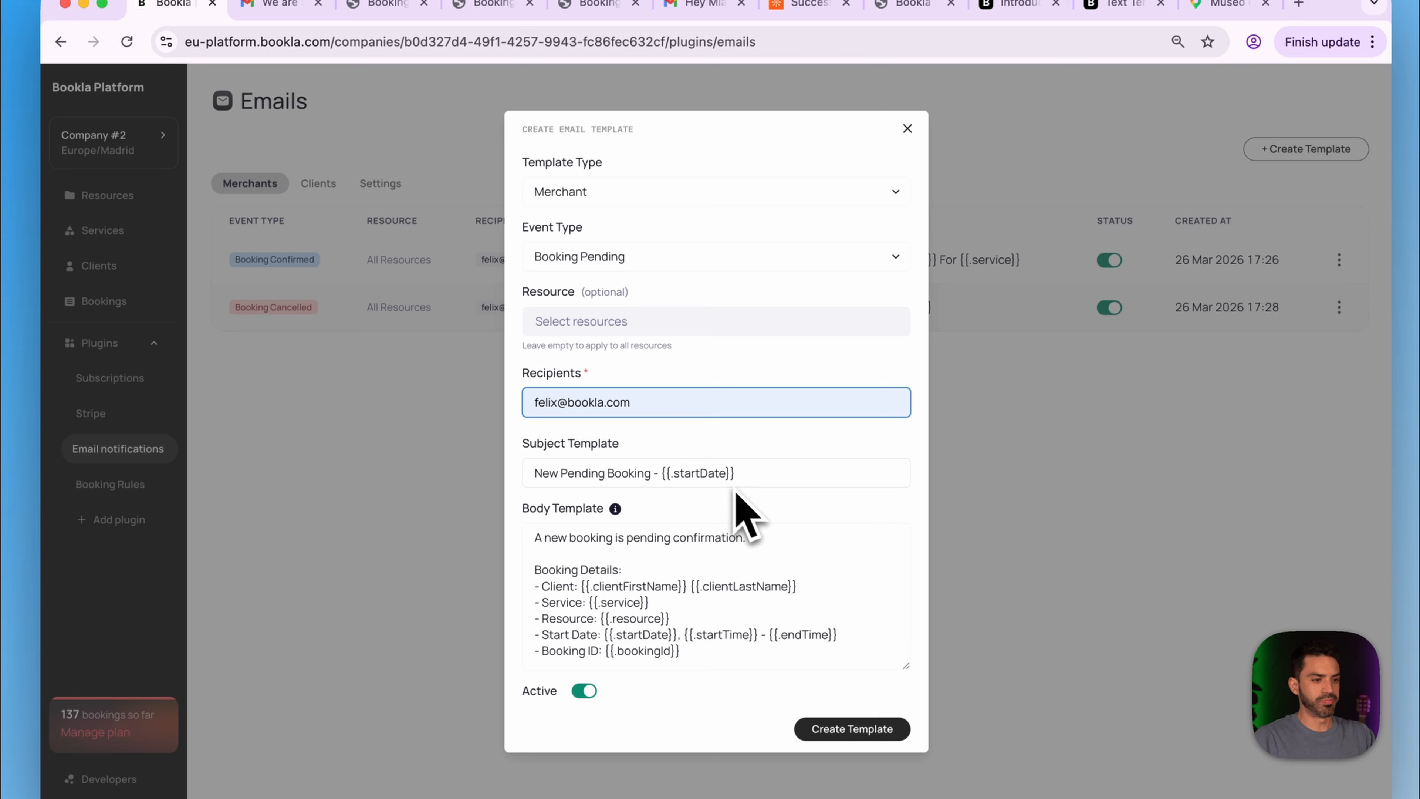
left_click(755, 472)
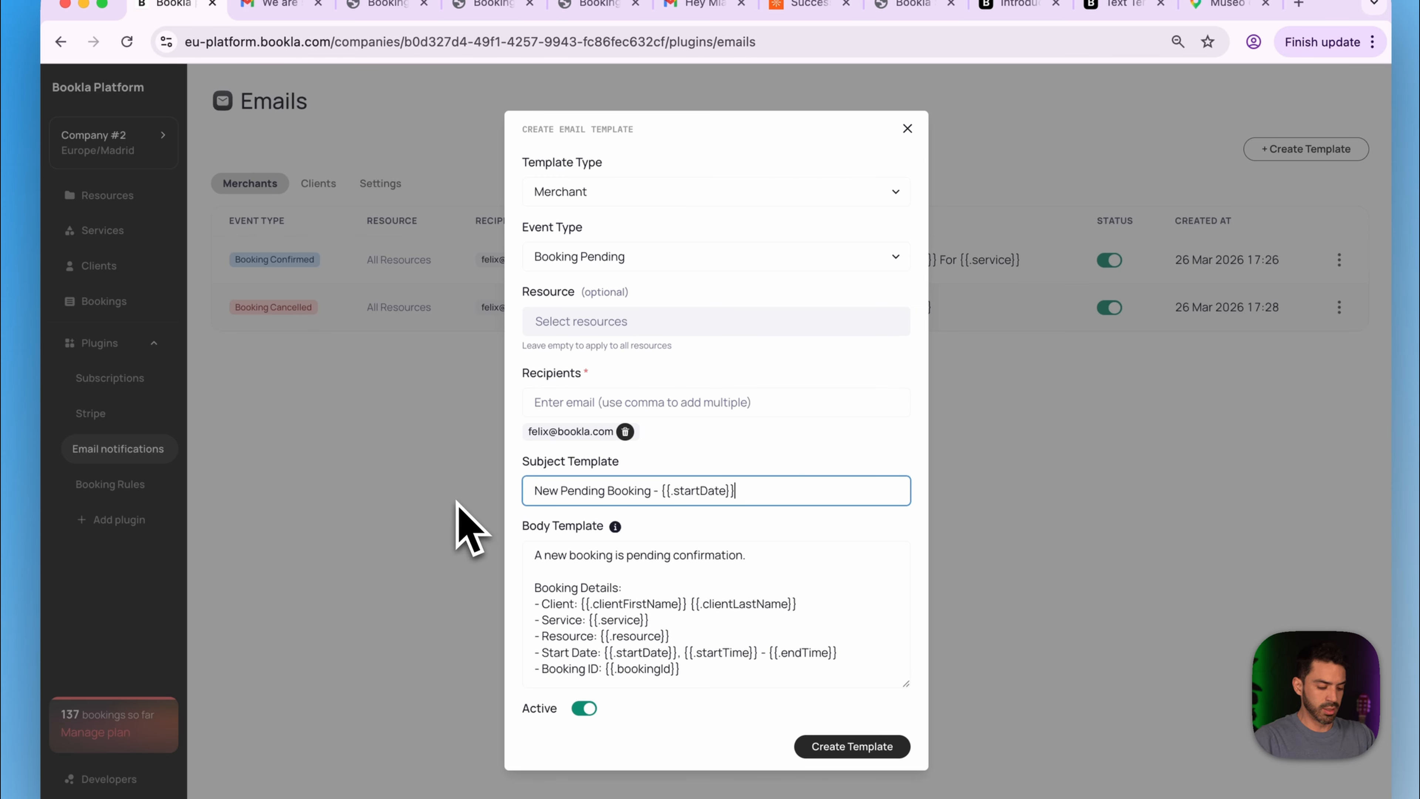
- Rewrite the subject as 'Hello {{.resource}}, there is a pending booking' using the body's placeholder
type("Hello")
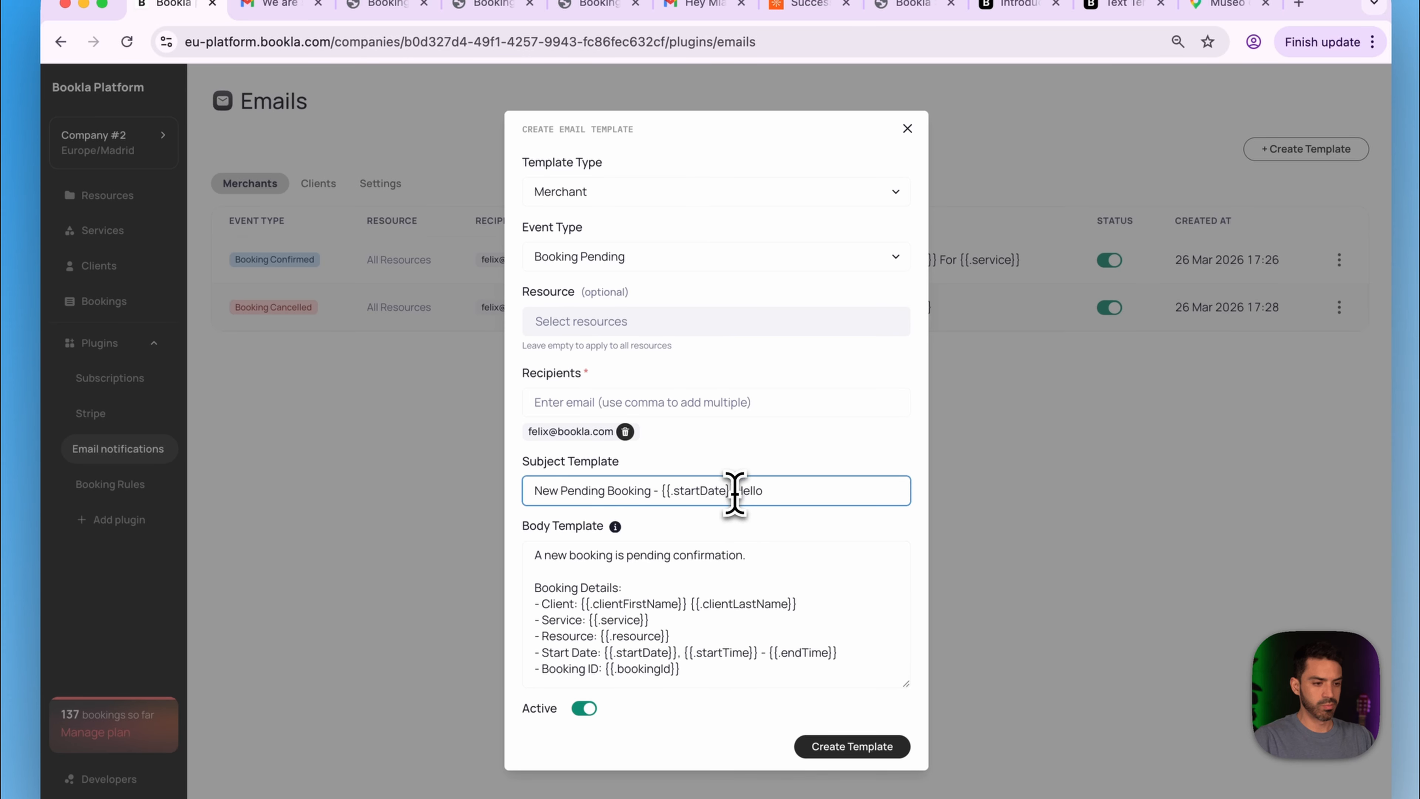
left_click_drag(735, 491, 423, 487)
key("BackSpace")
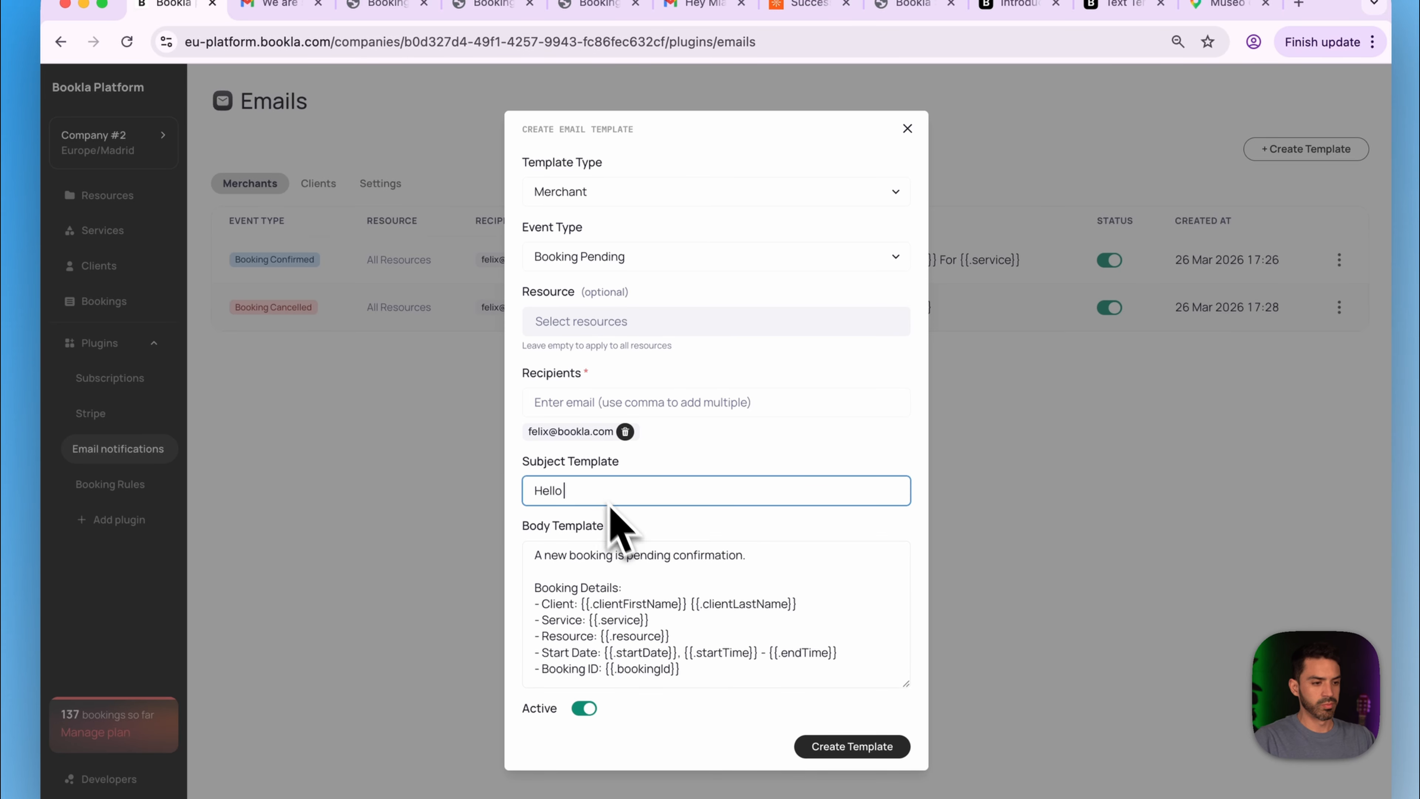
left_click_drag(671, 622, 601, 632)
key("super+c")
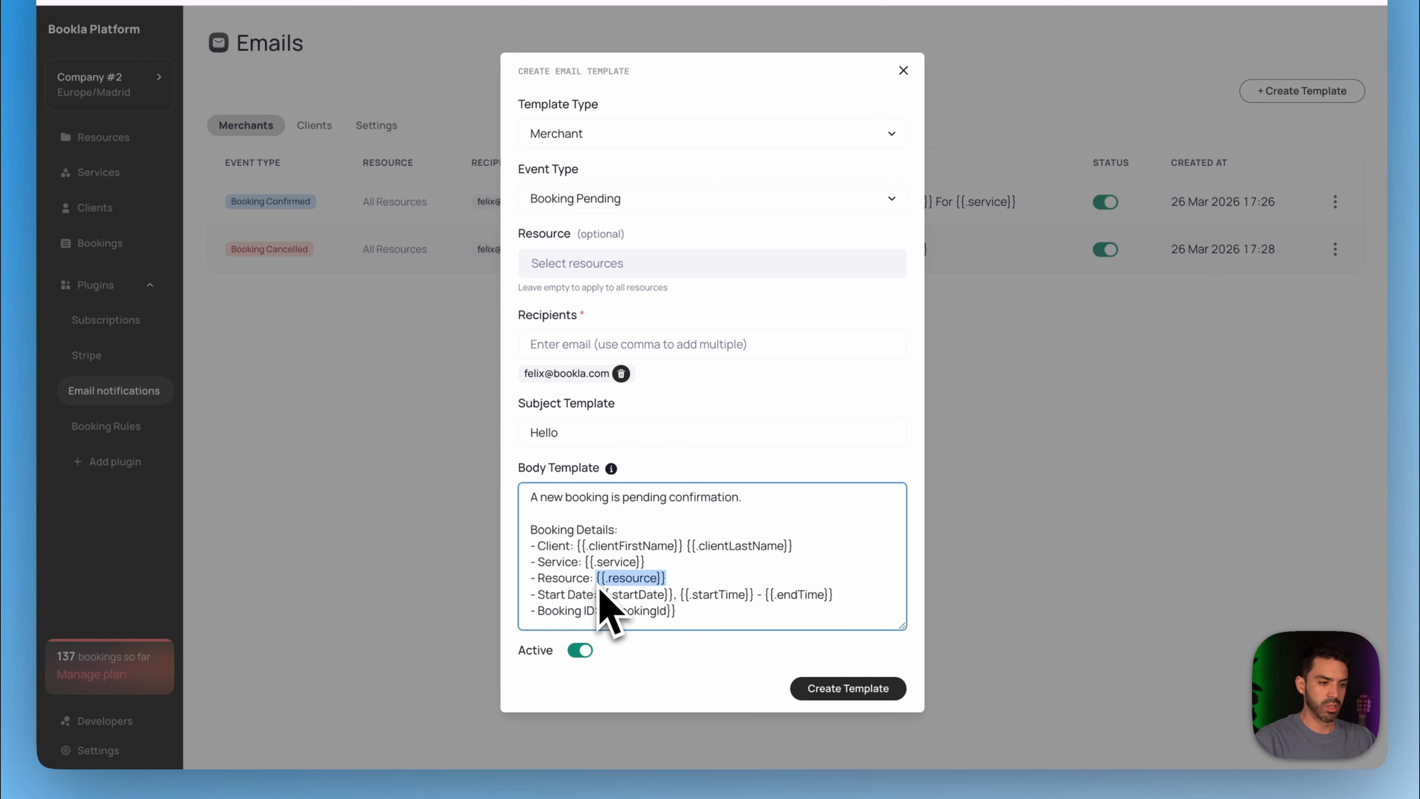
left_click(659, 432)
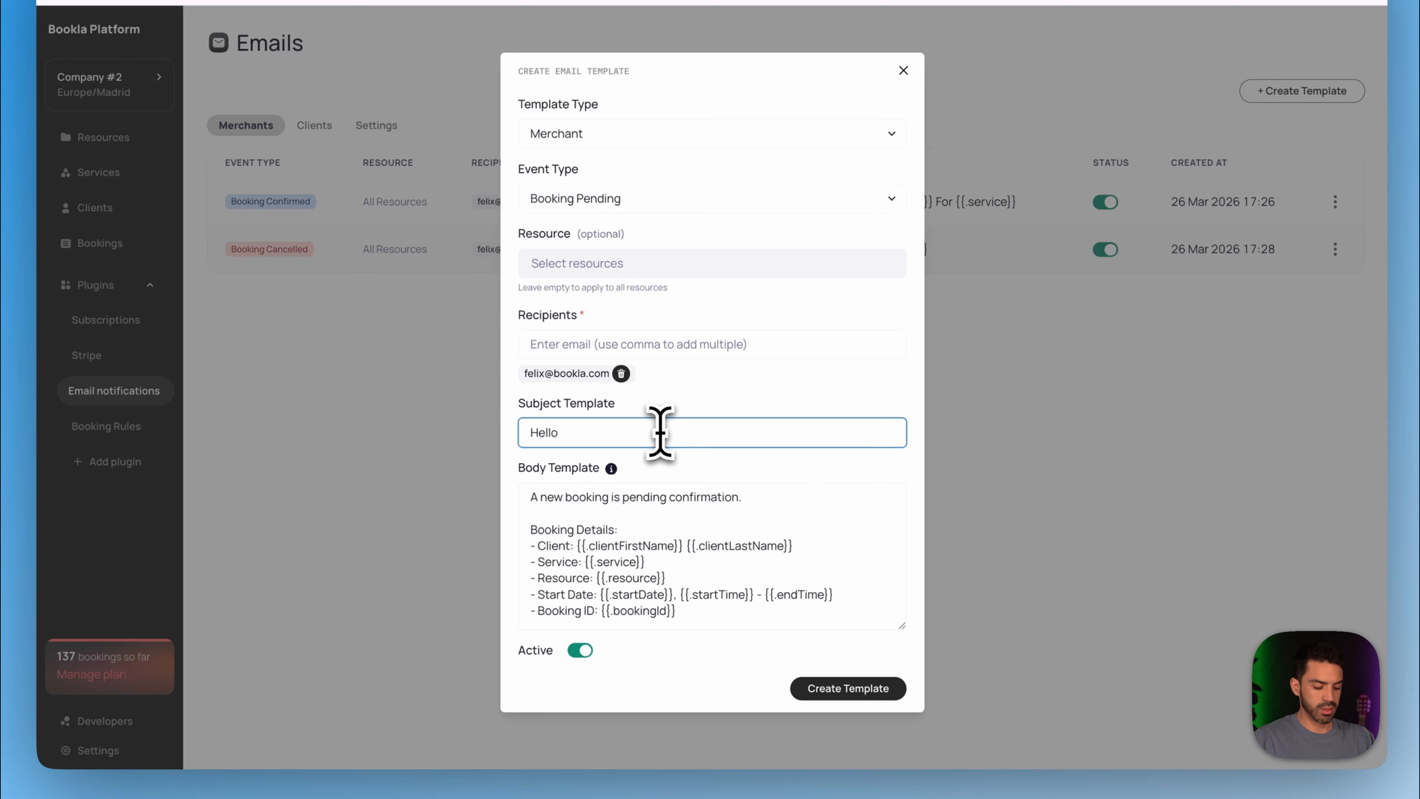
key("super+v")
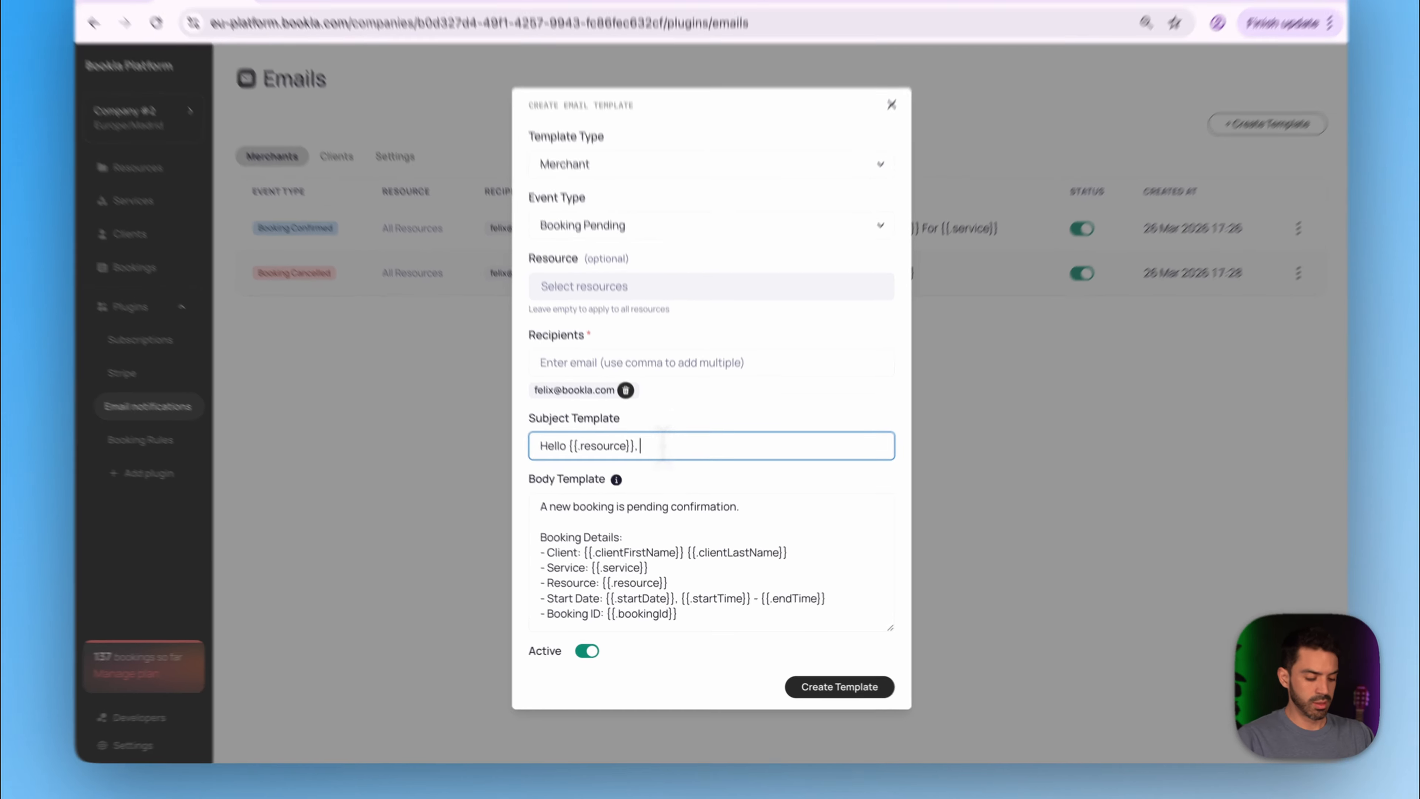
type(", there is")
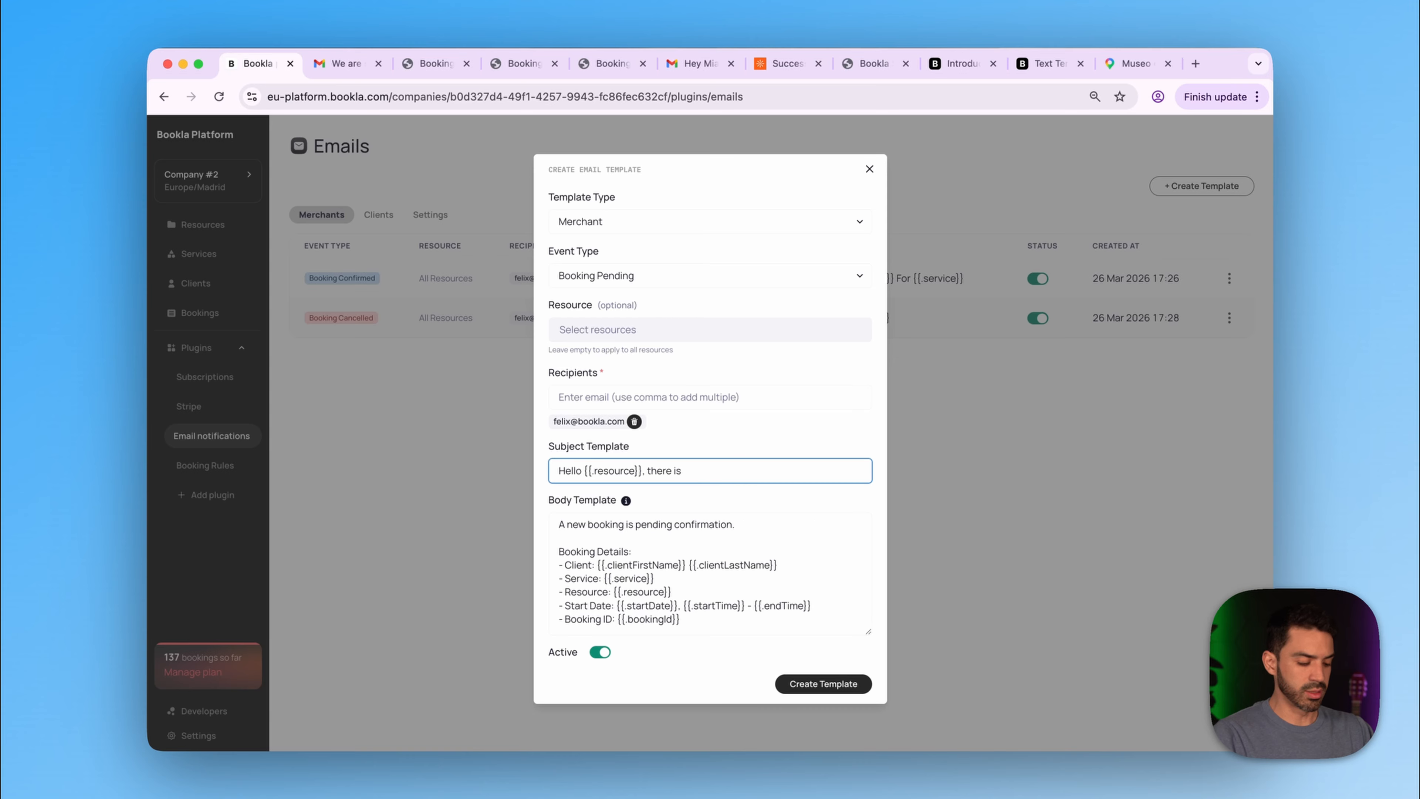
type(" a pending")
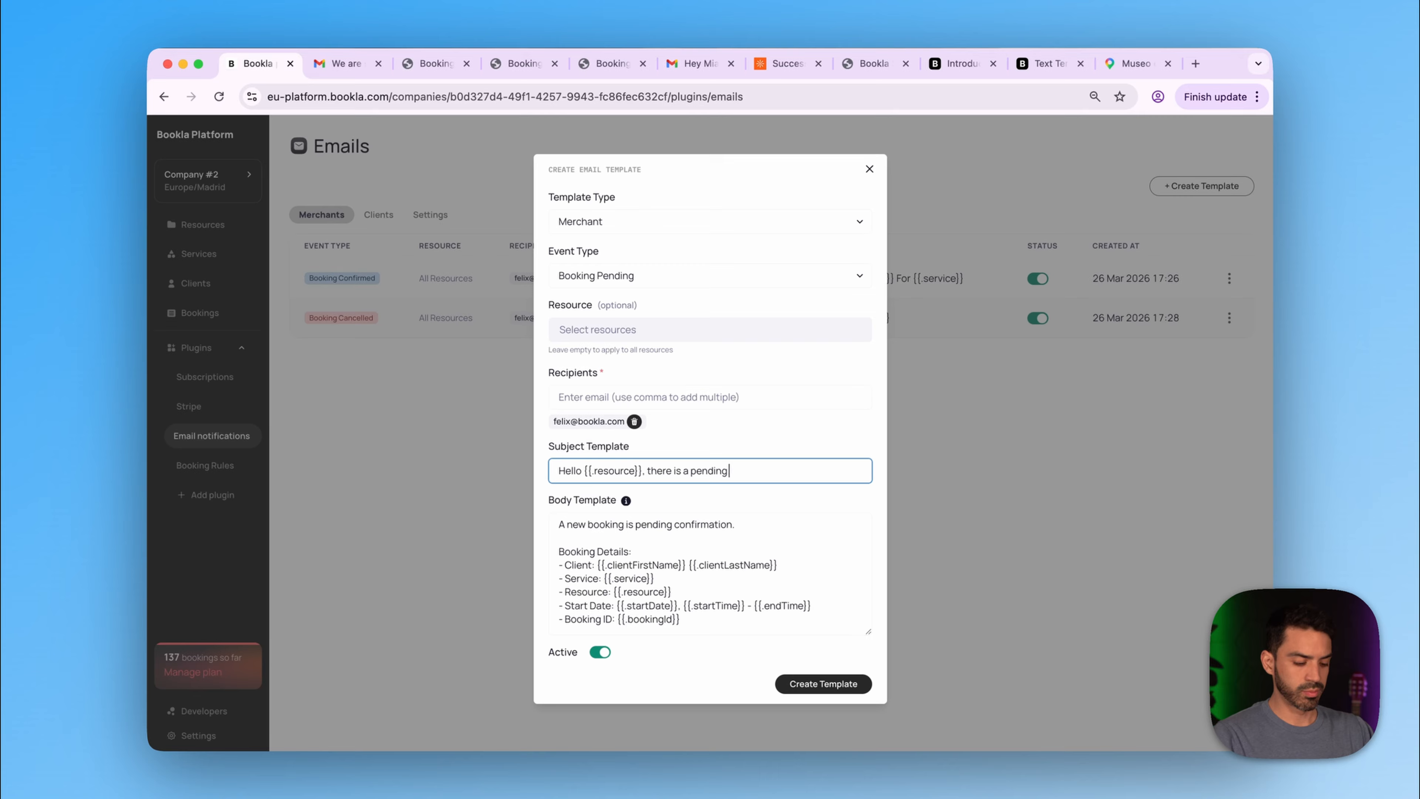
type(" booking.")
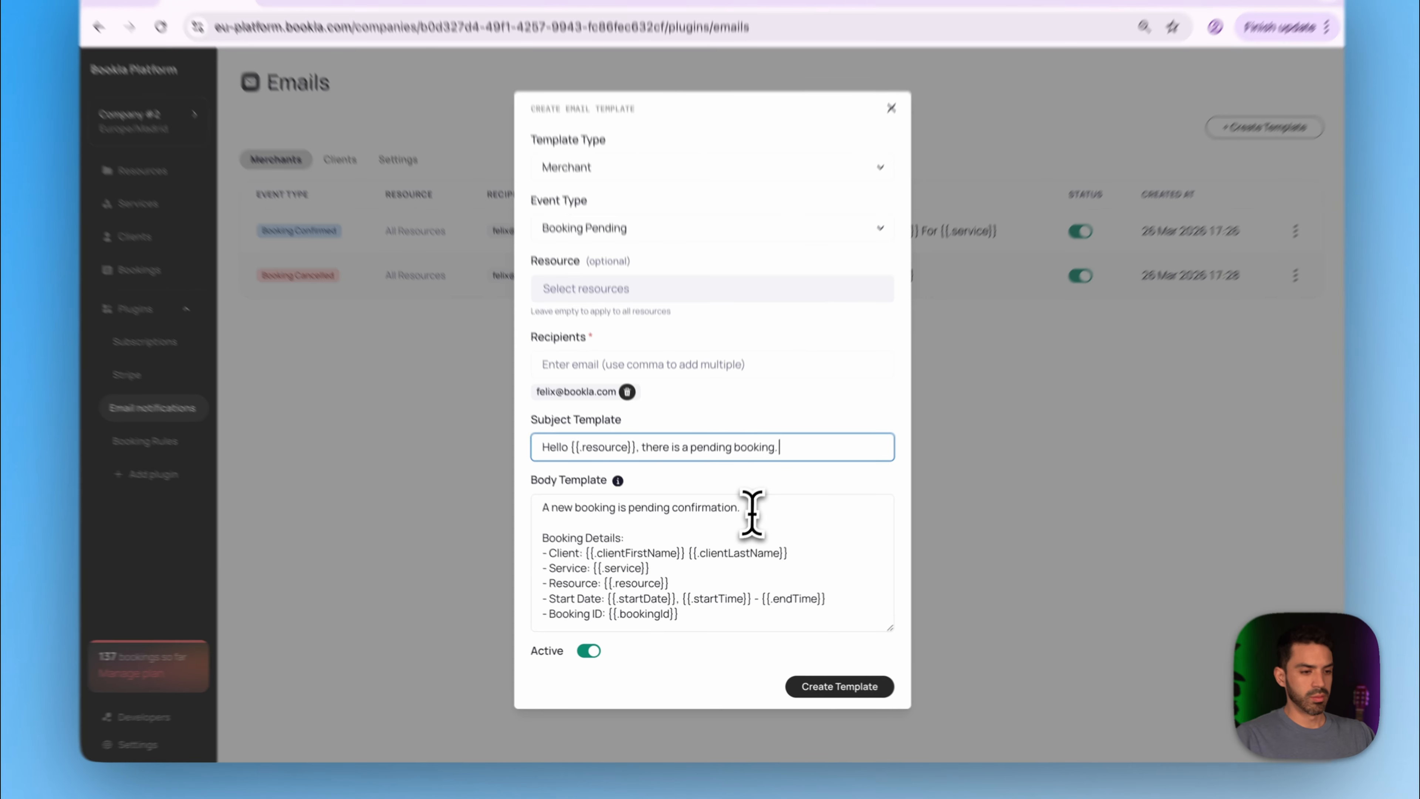
- Open the body with 'Find the details below and please confirm ASAP', fix the typo, and create the template
left_click_drag(752, 512, 505, 526)
key("BackSpace")
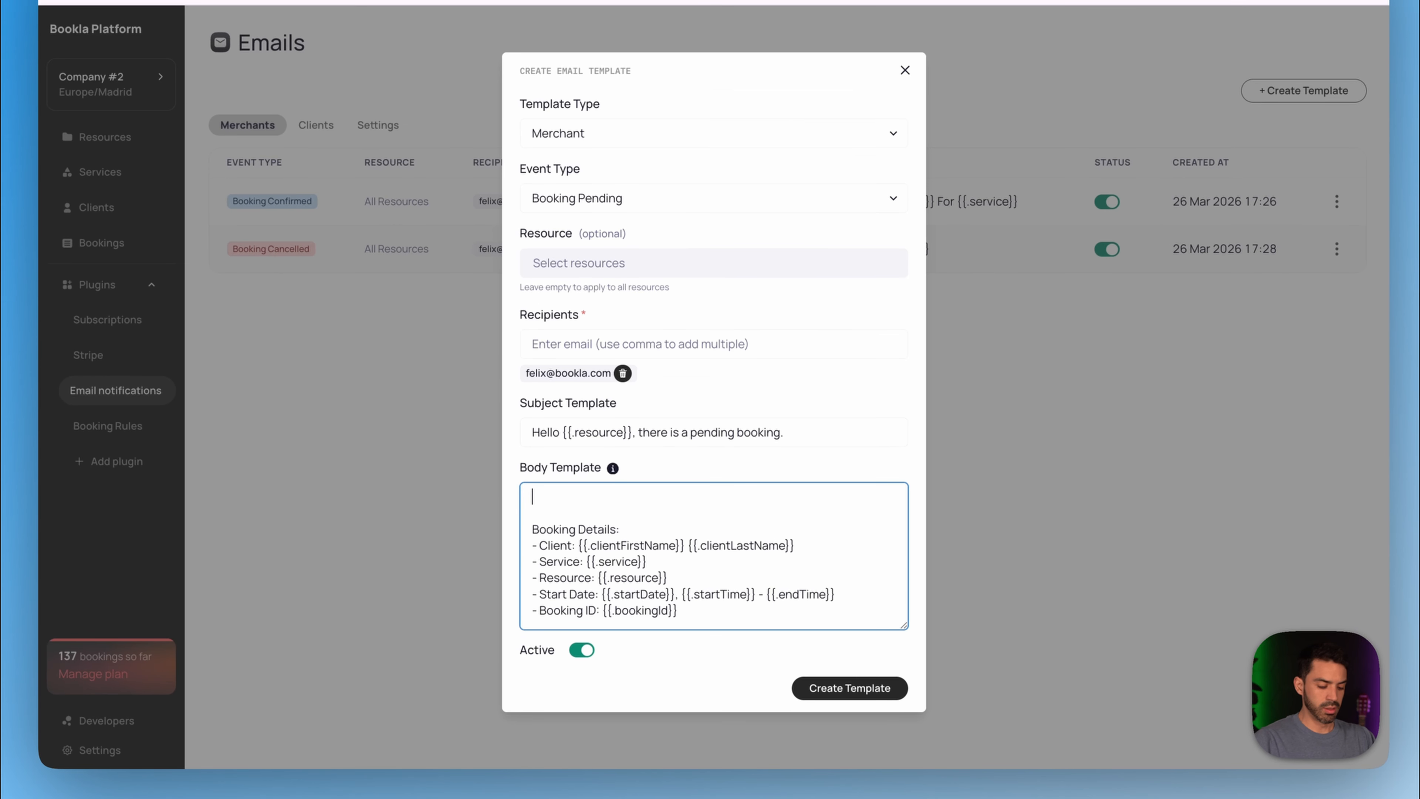
type("Find the det")
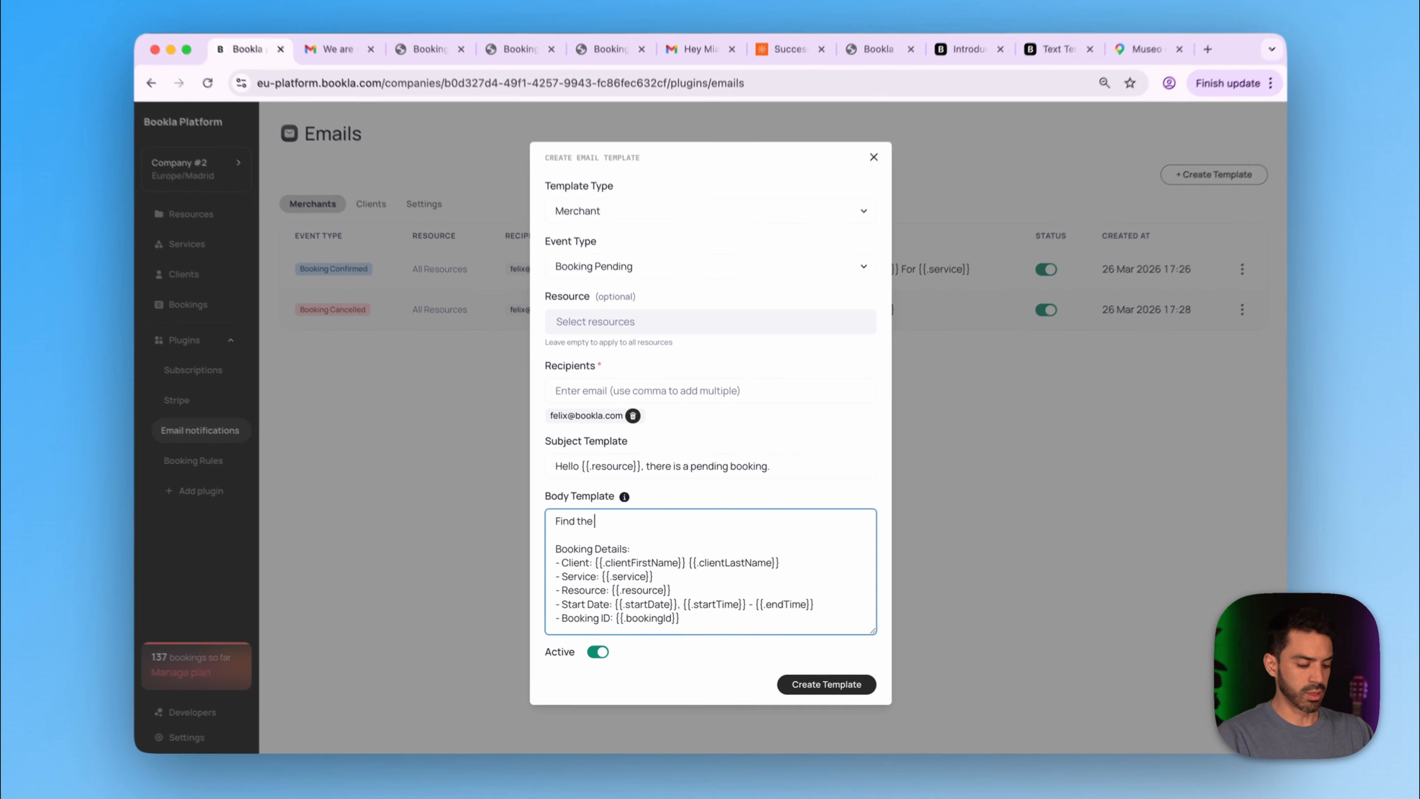
type("ai")
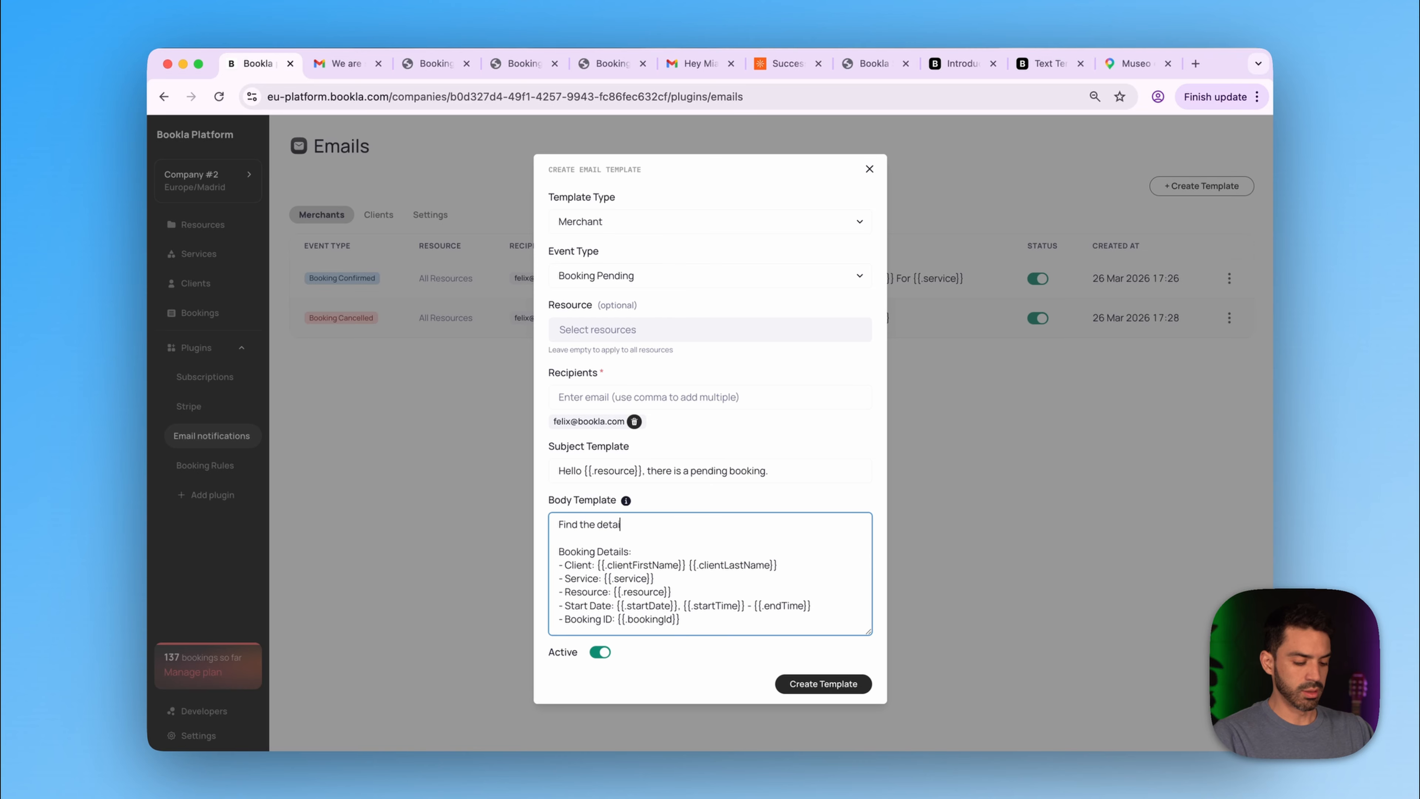
type("ls be")
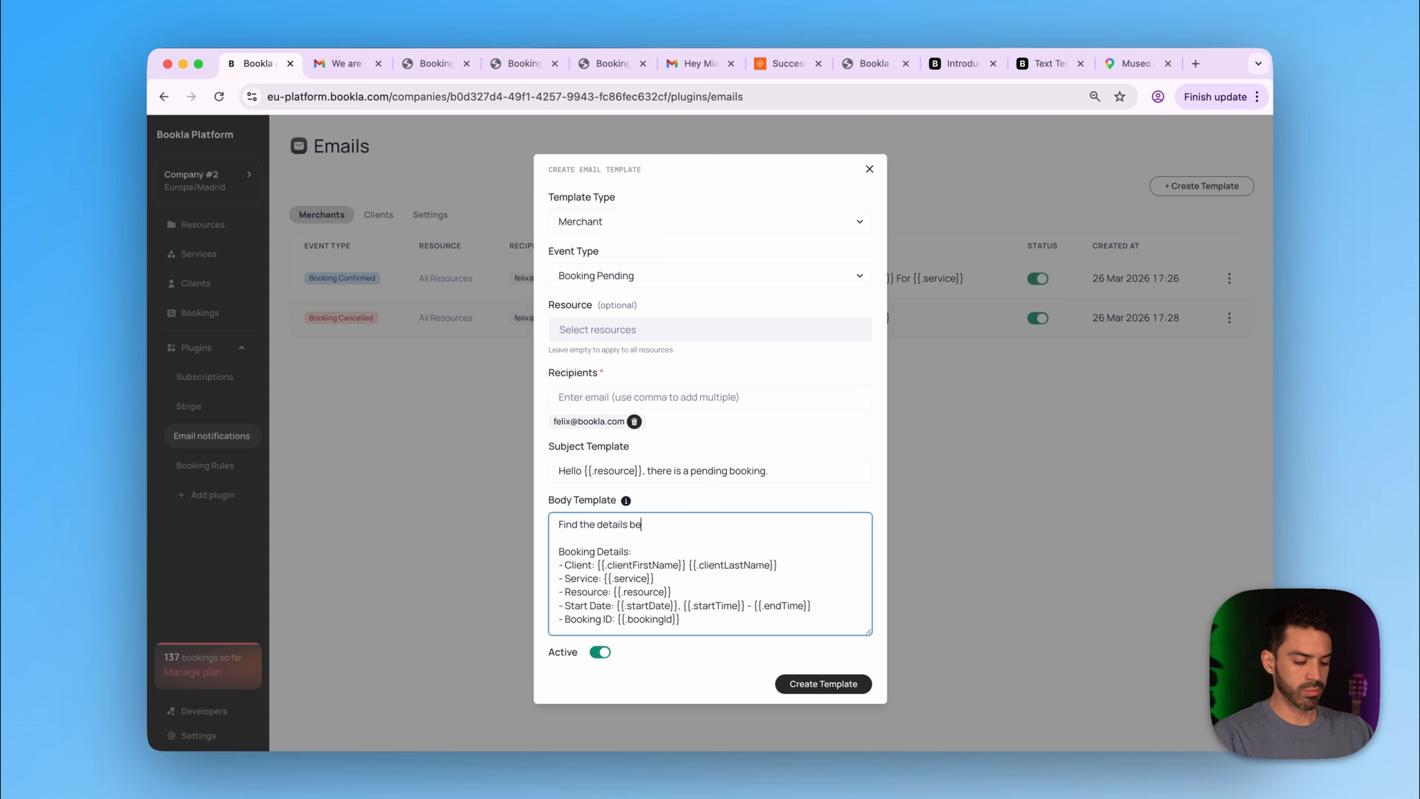
type("low and plesase confirm")
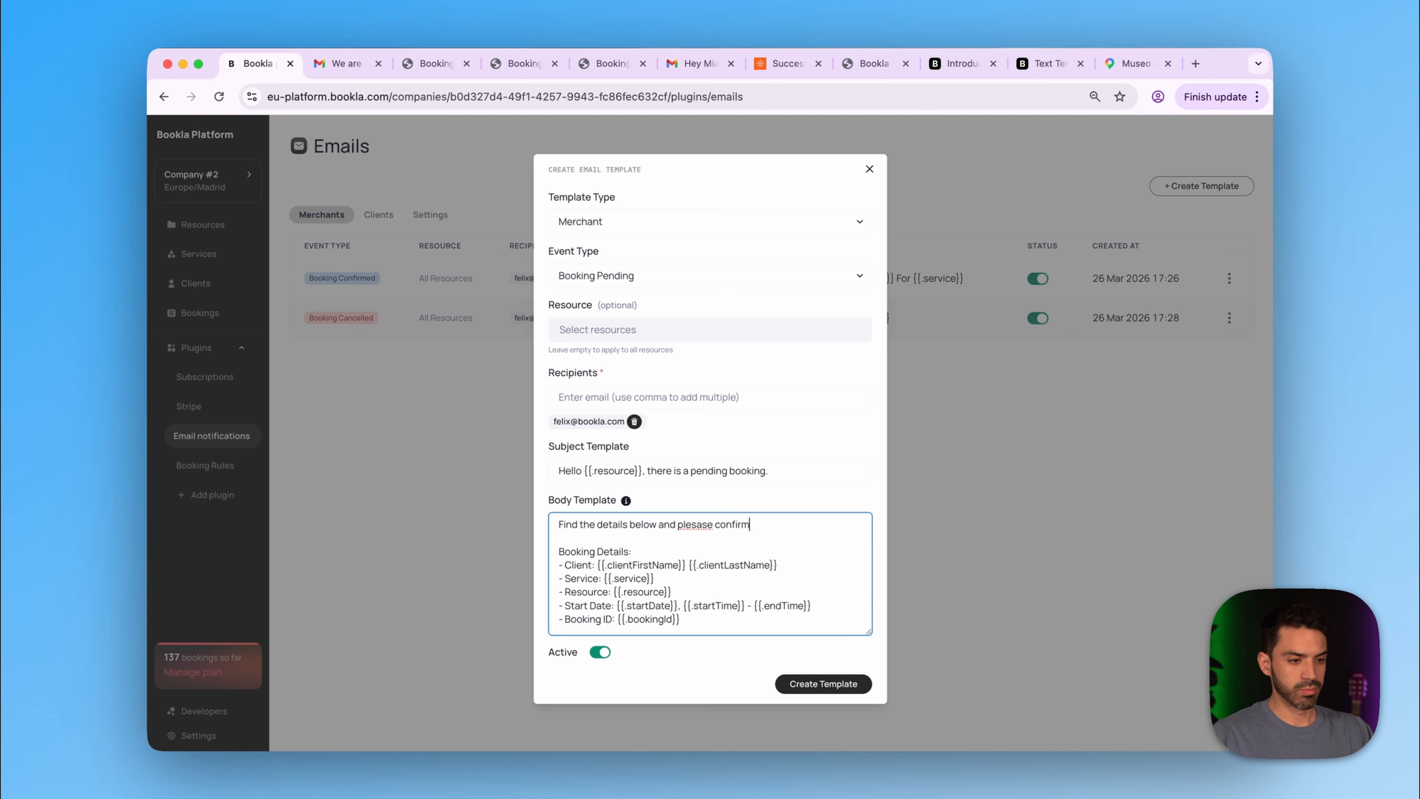
right_click(695, 524)
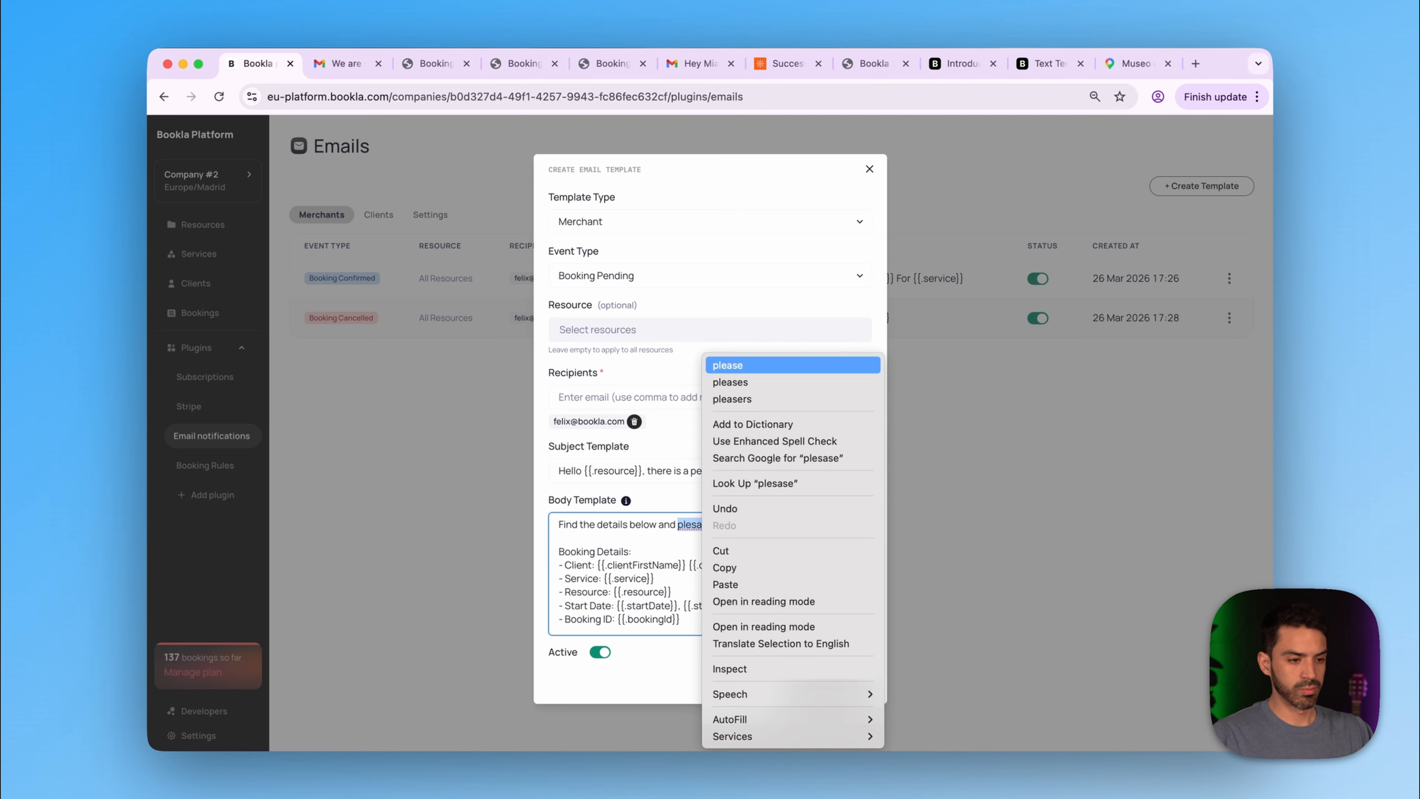
left_click(727, 364)
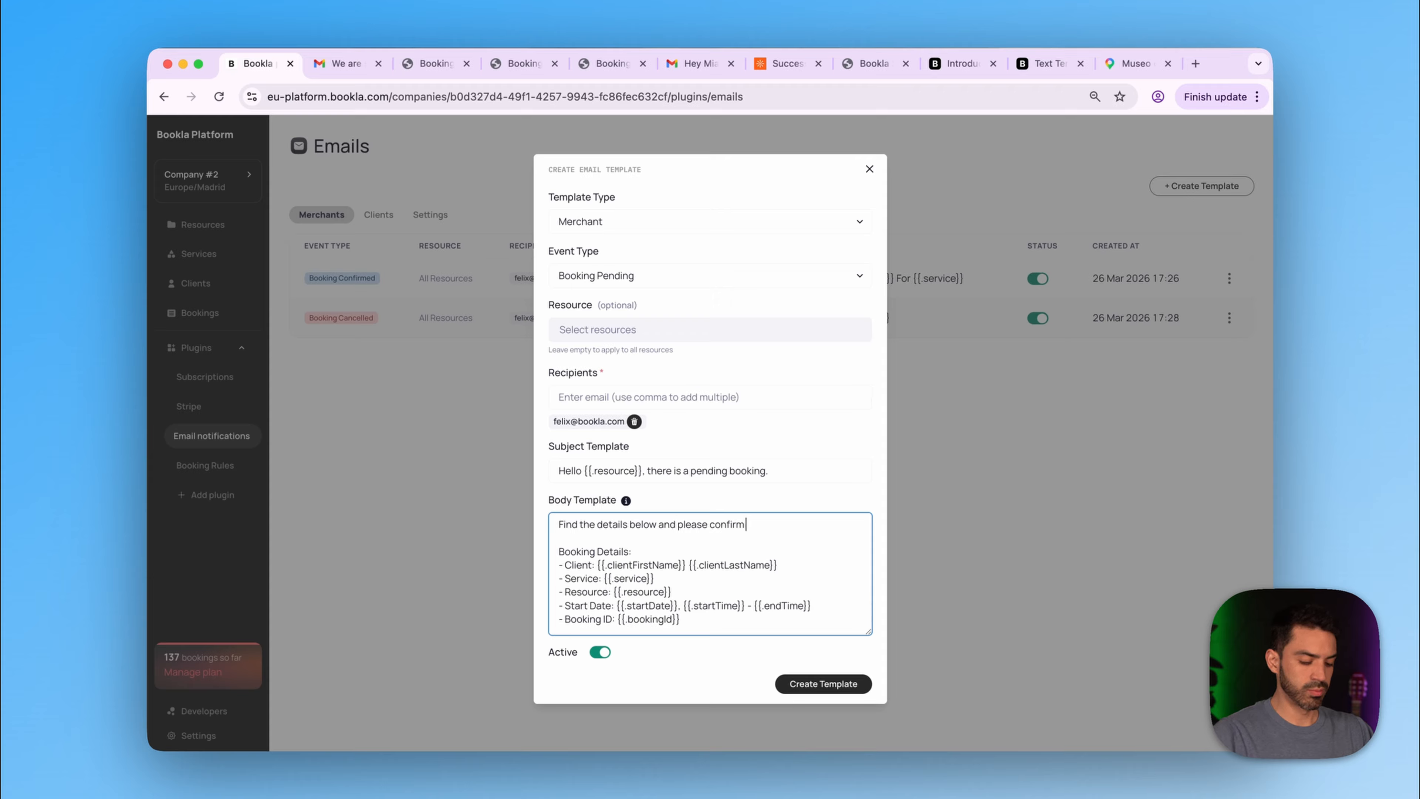
type("ASAP")
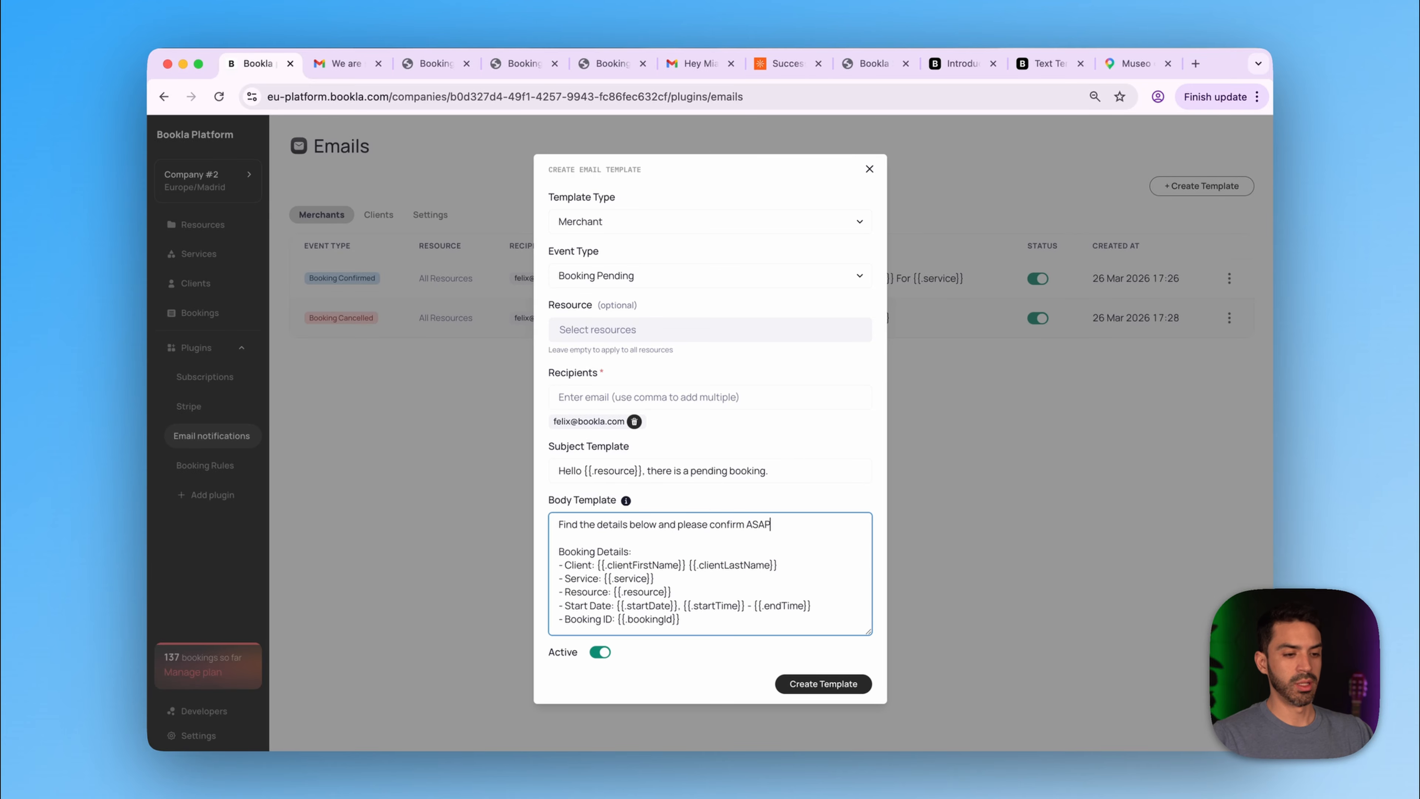
left_click(816, 689)
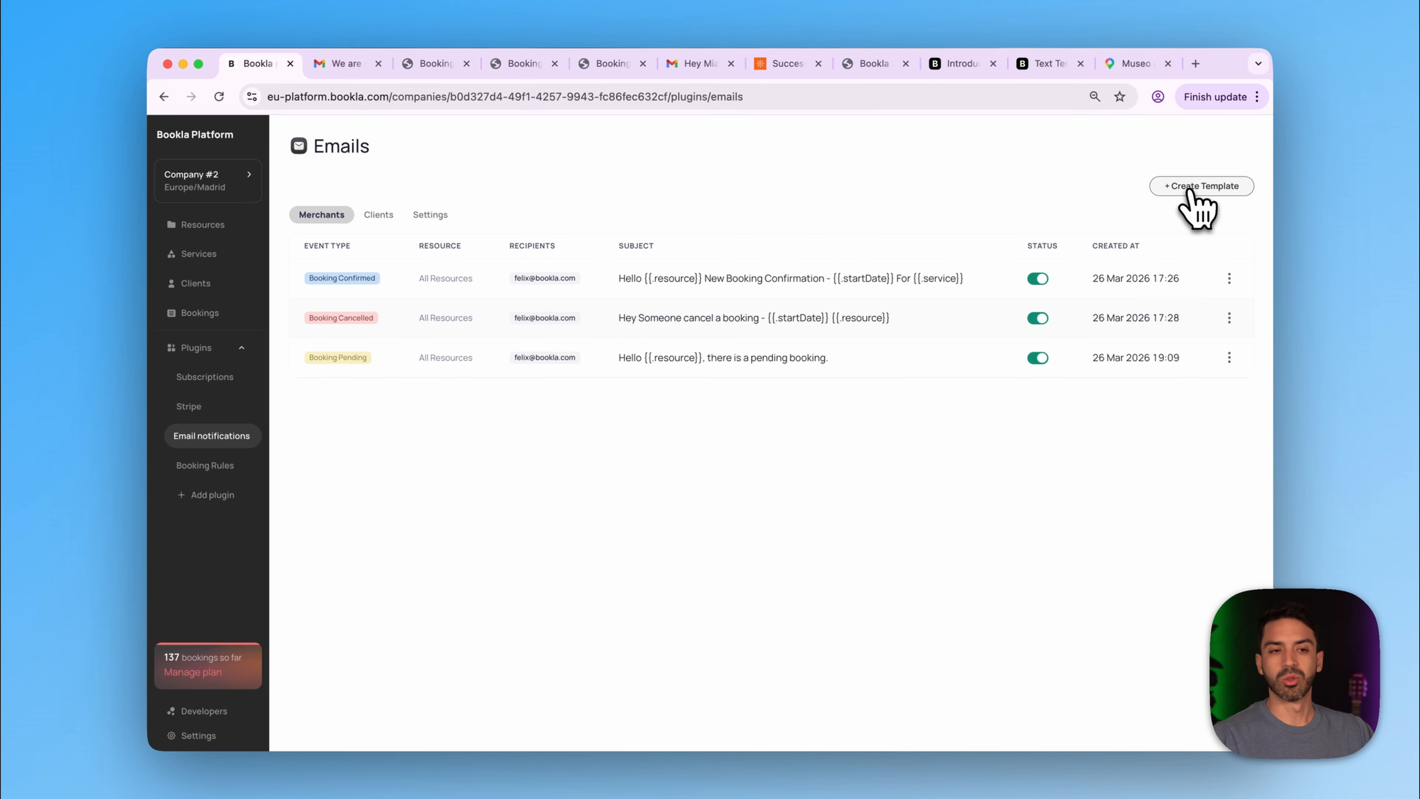
- Start a new Client template for the Booking Pending event
left_click(1189, 191)
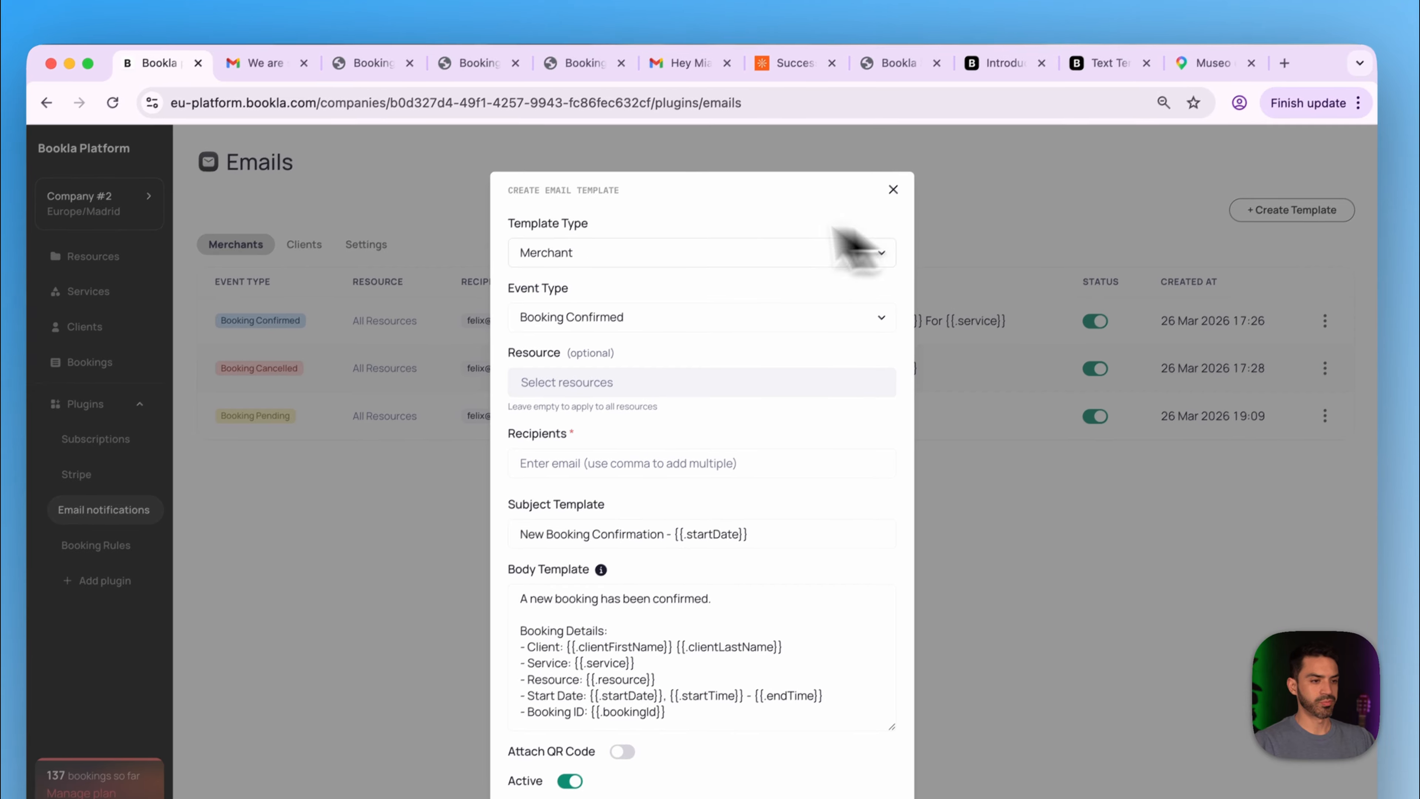
left_click(707, 253)
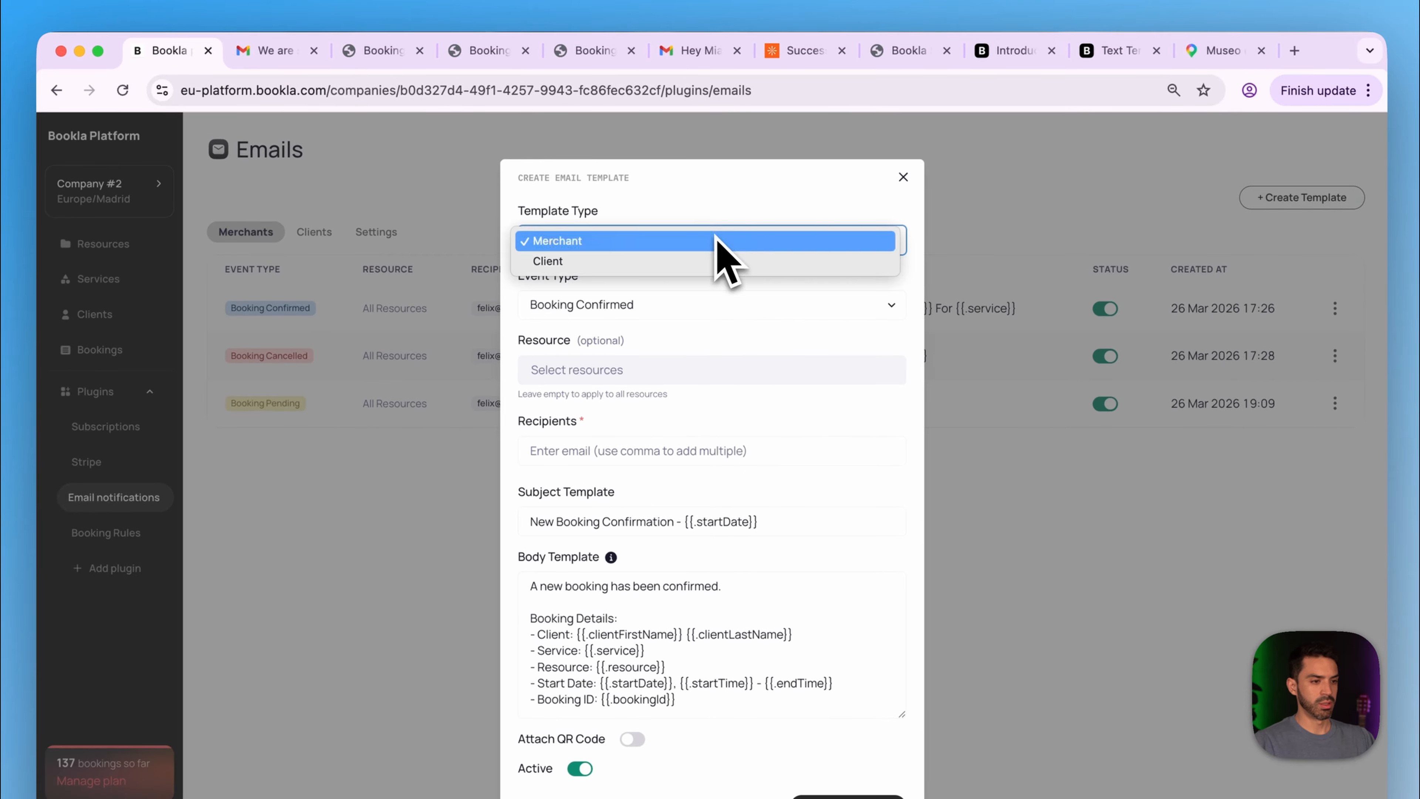
left_click(674, 261)
left_click(602, 315)
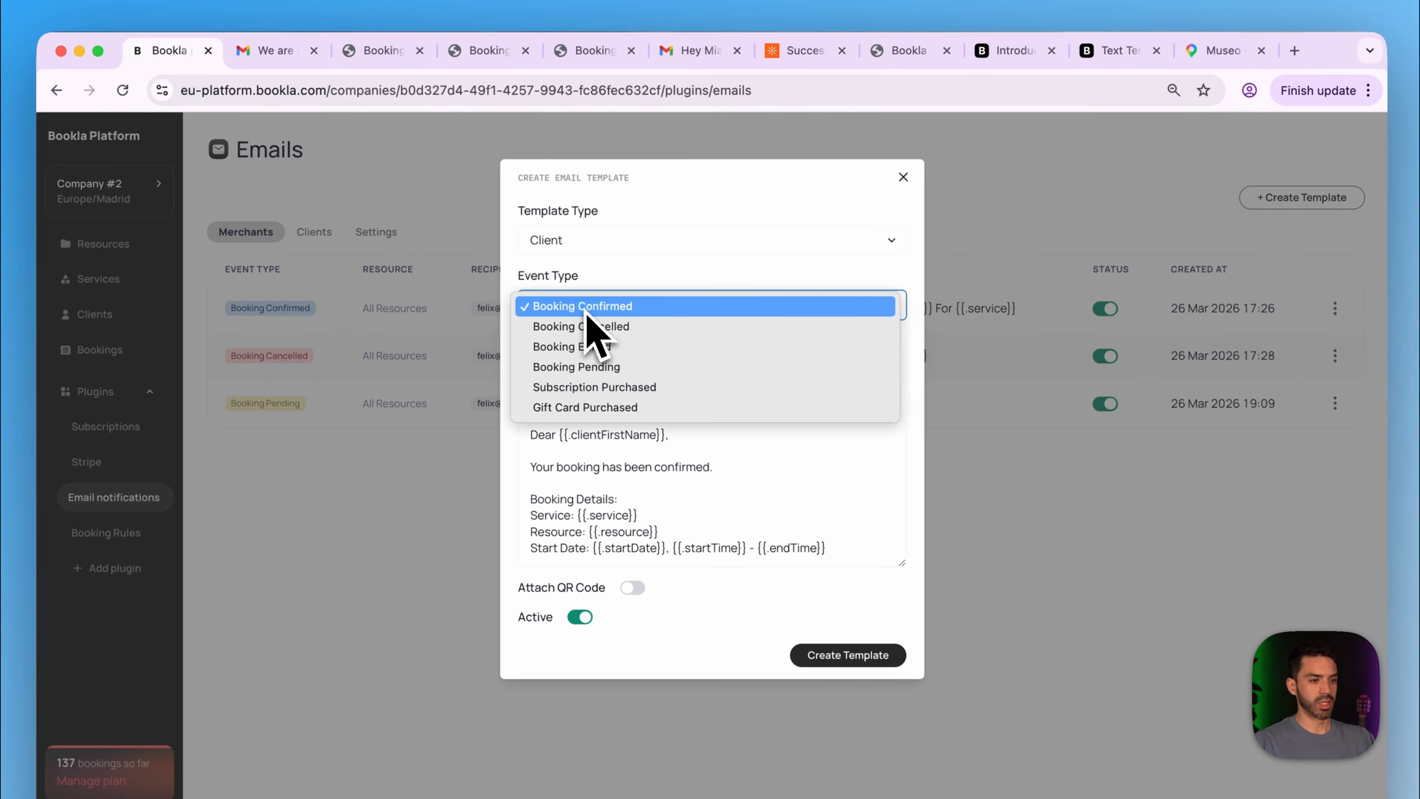
left_click(656, 370)
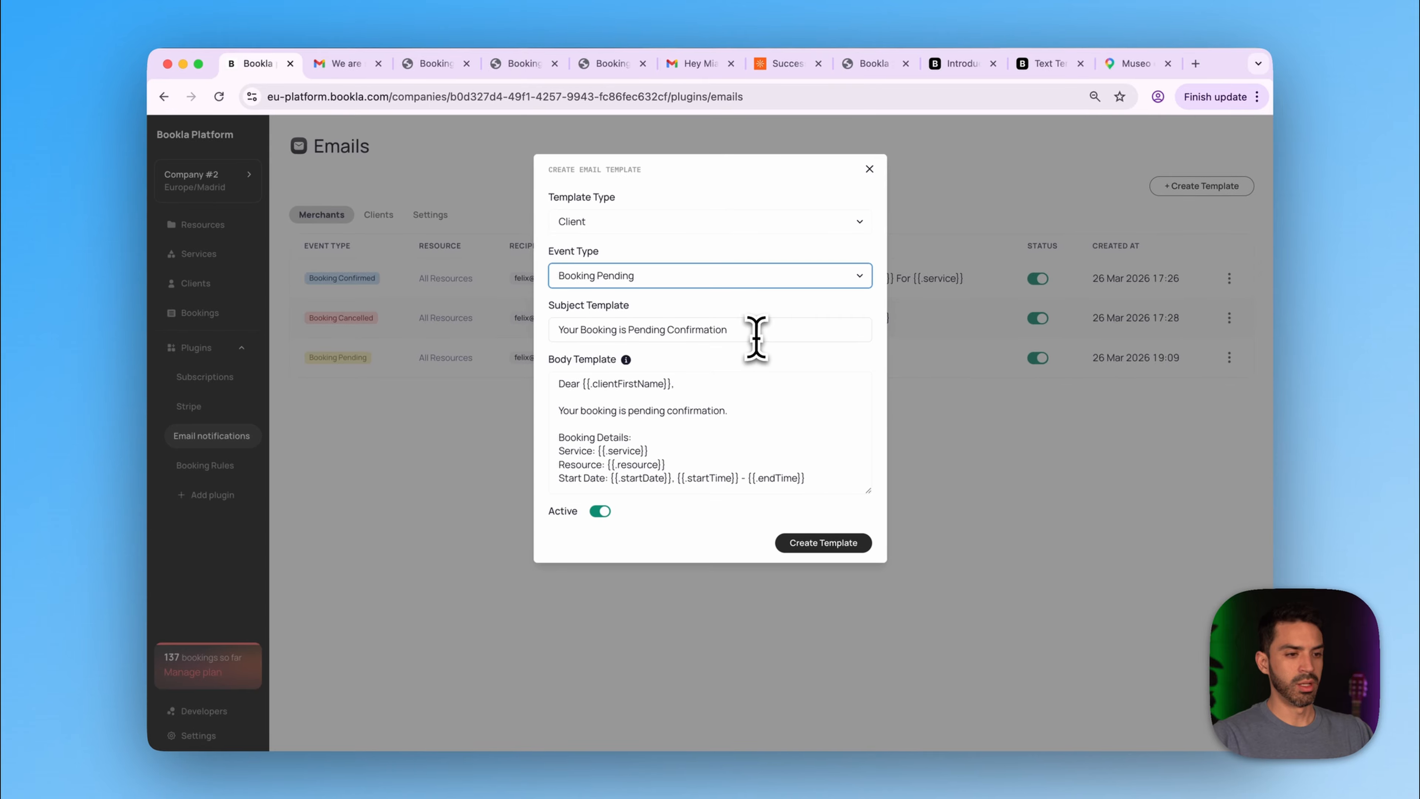
- Set the subject to 'Hello {{.clientFirstName}}, we are about to confirm your booking for {{.service}}'
left_click_drag(756, 330, 514, 332)
key("BackSpace")
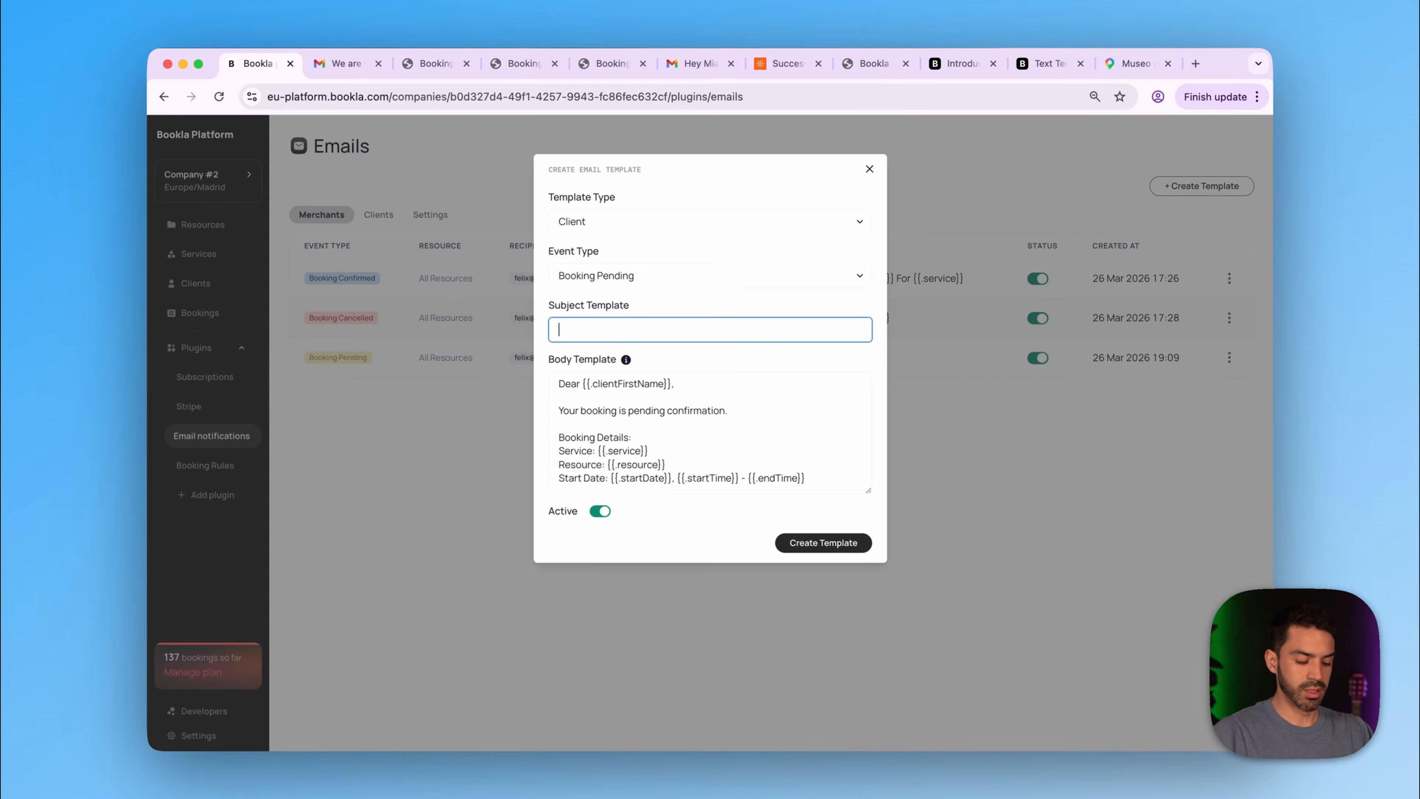
type("Hello")
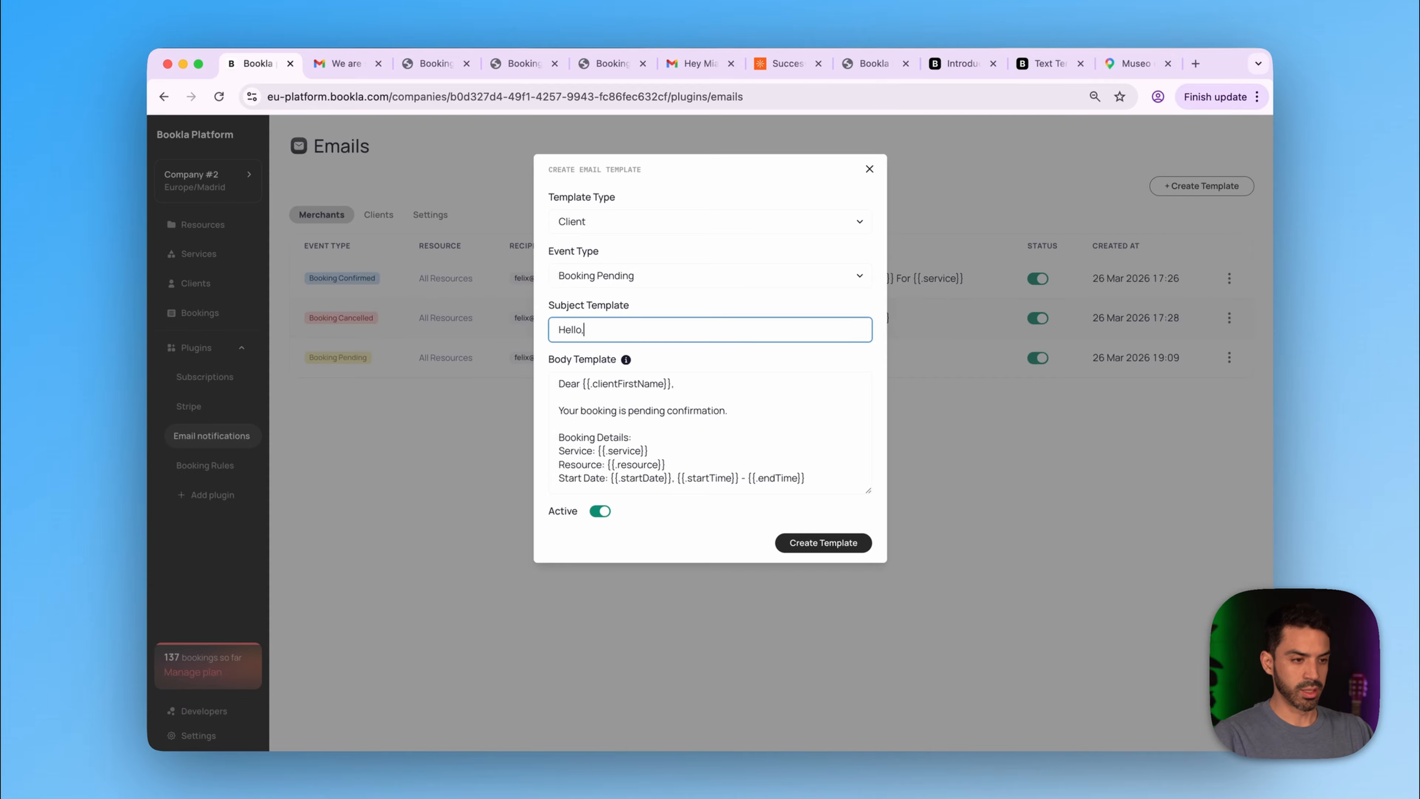
type(", we are ab")
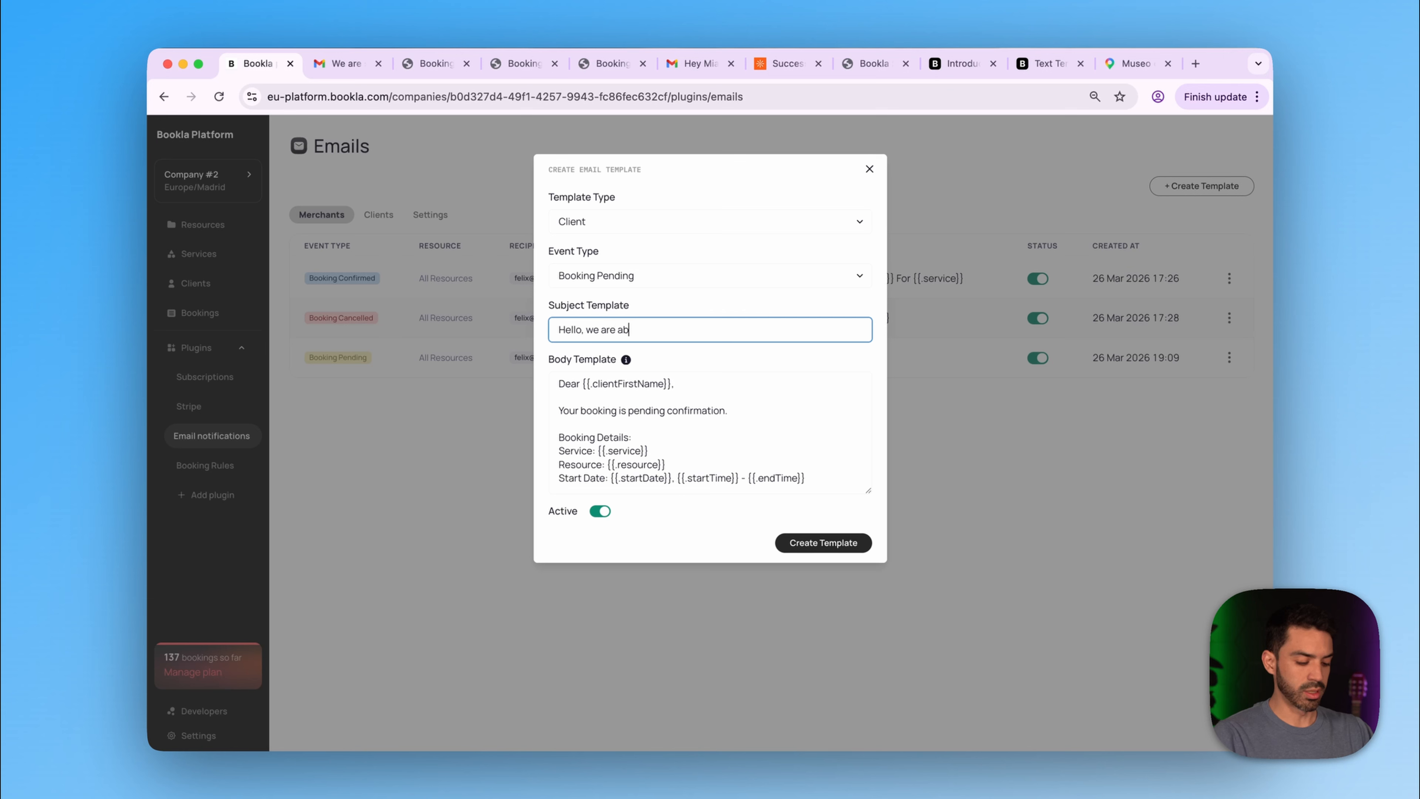
type("out to confirm")
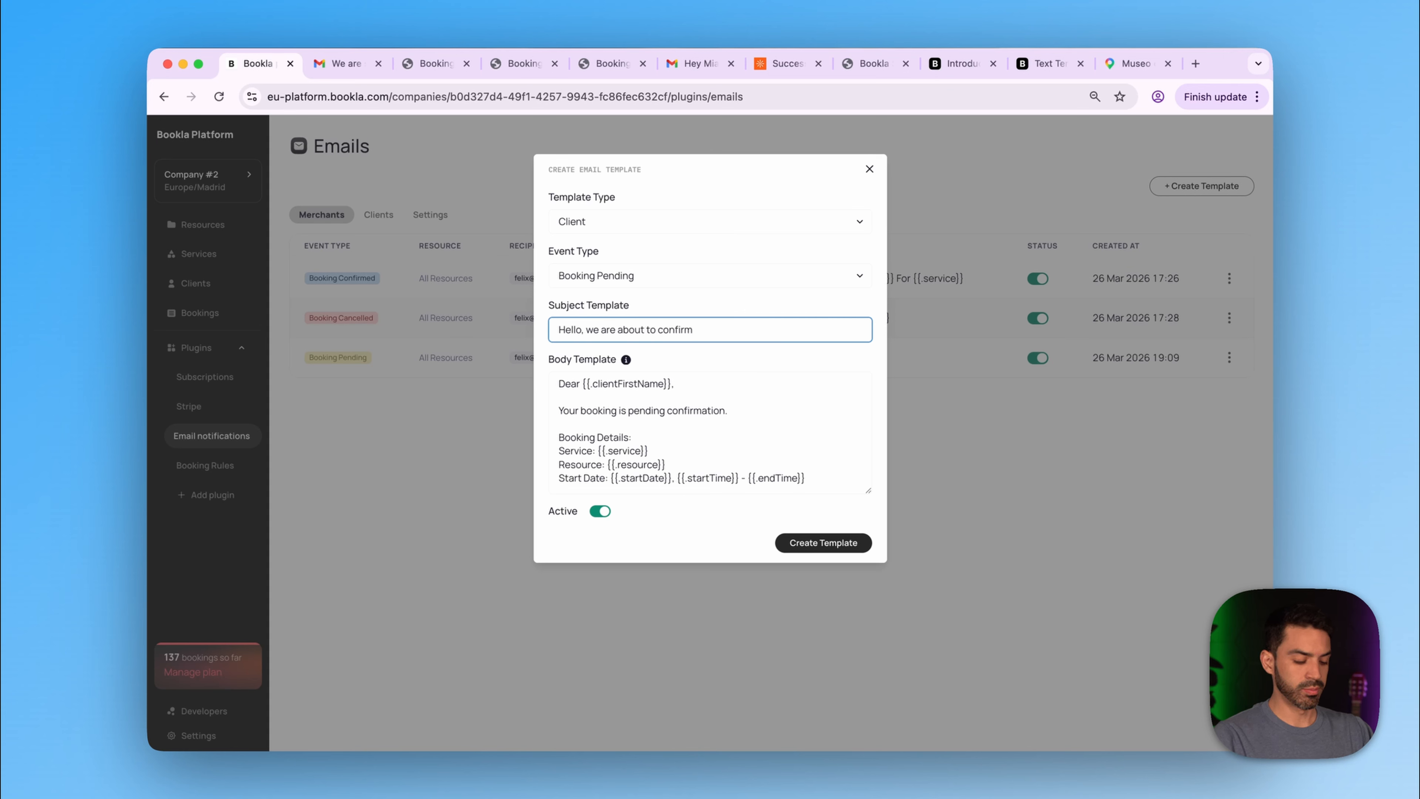
type(" your book")
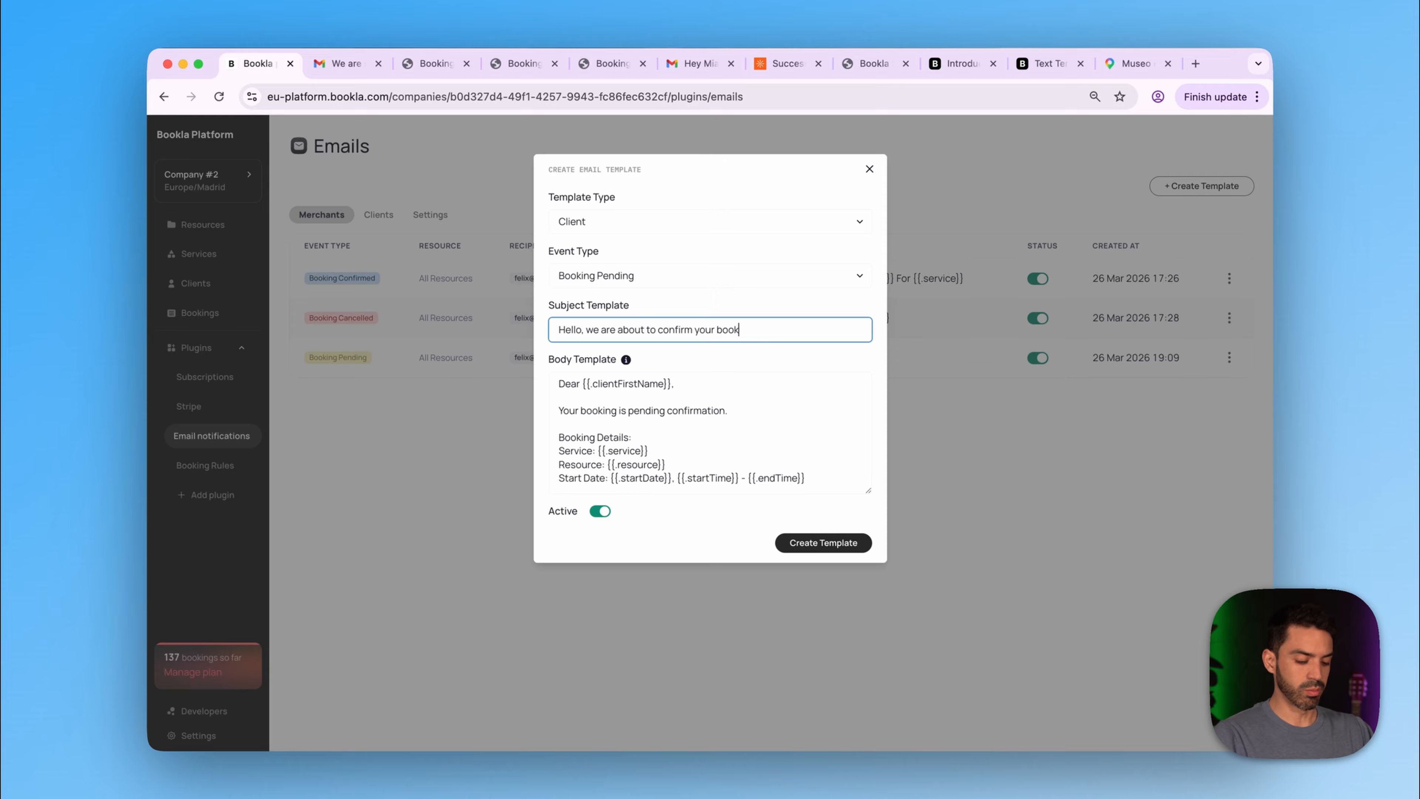
type("ing for")
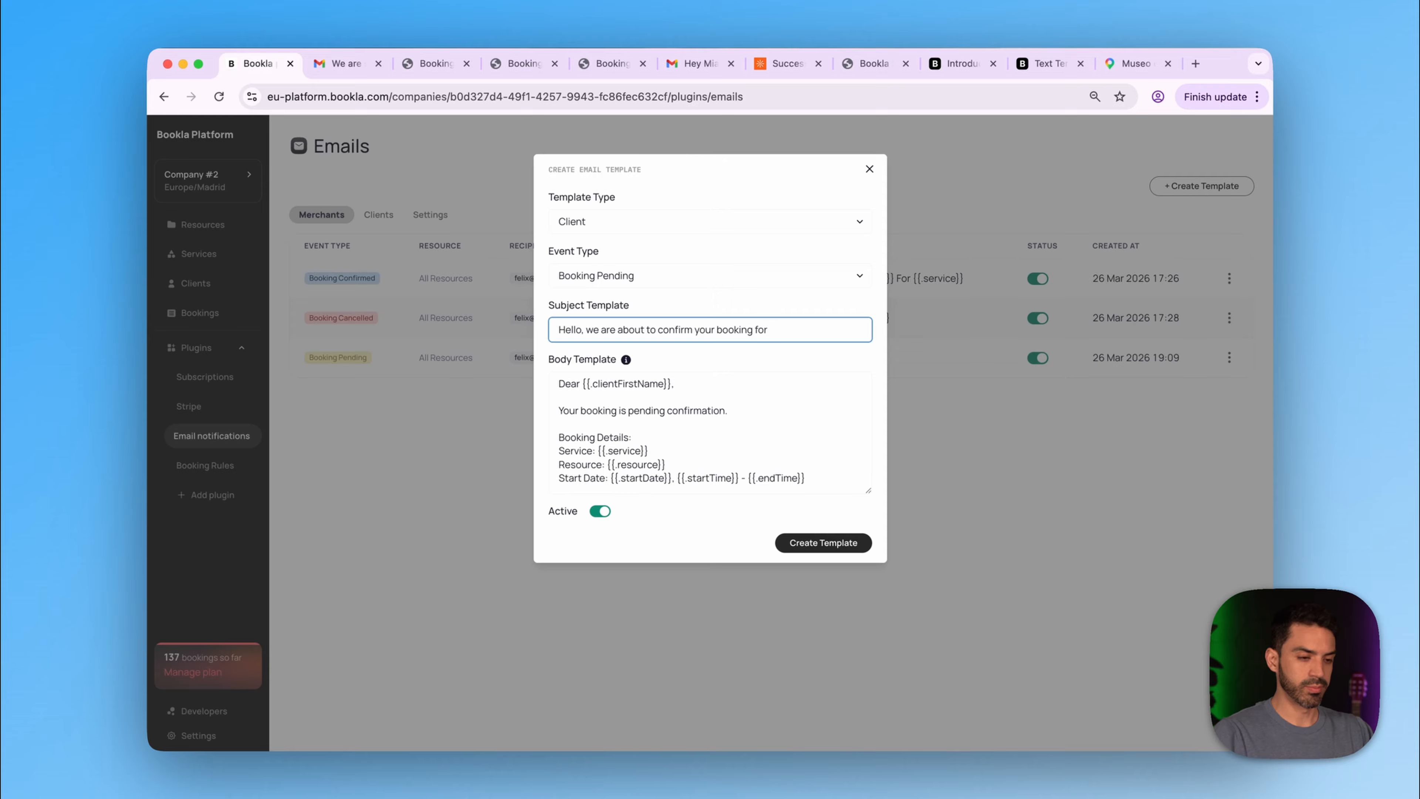
left_click_drag(648, 451, 598, 451)
key("super+c")
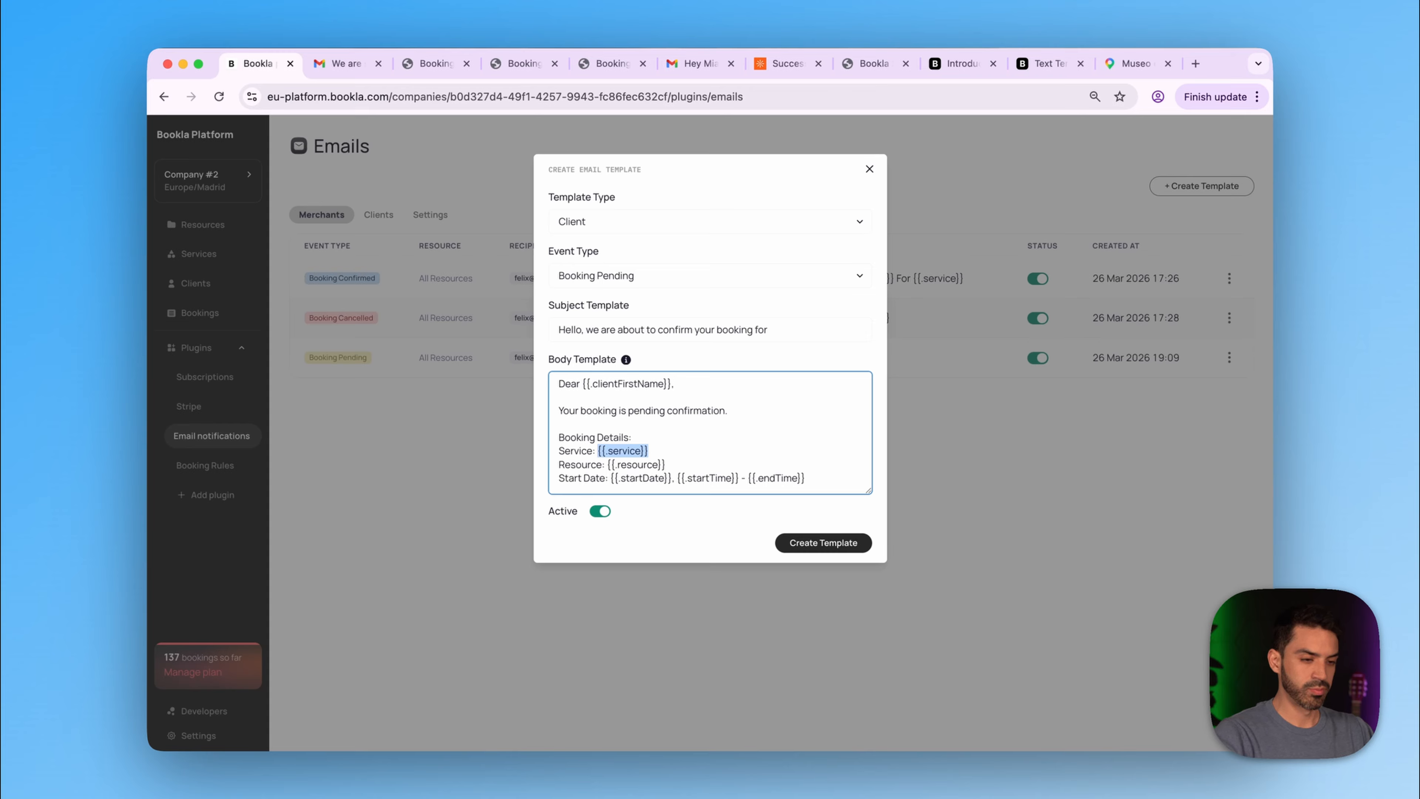
left_click(770, 329)
key("super+v")
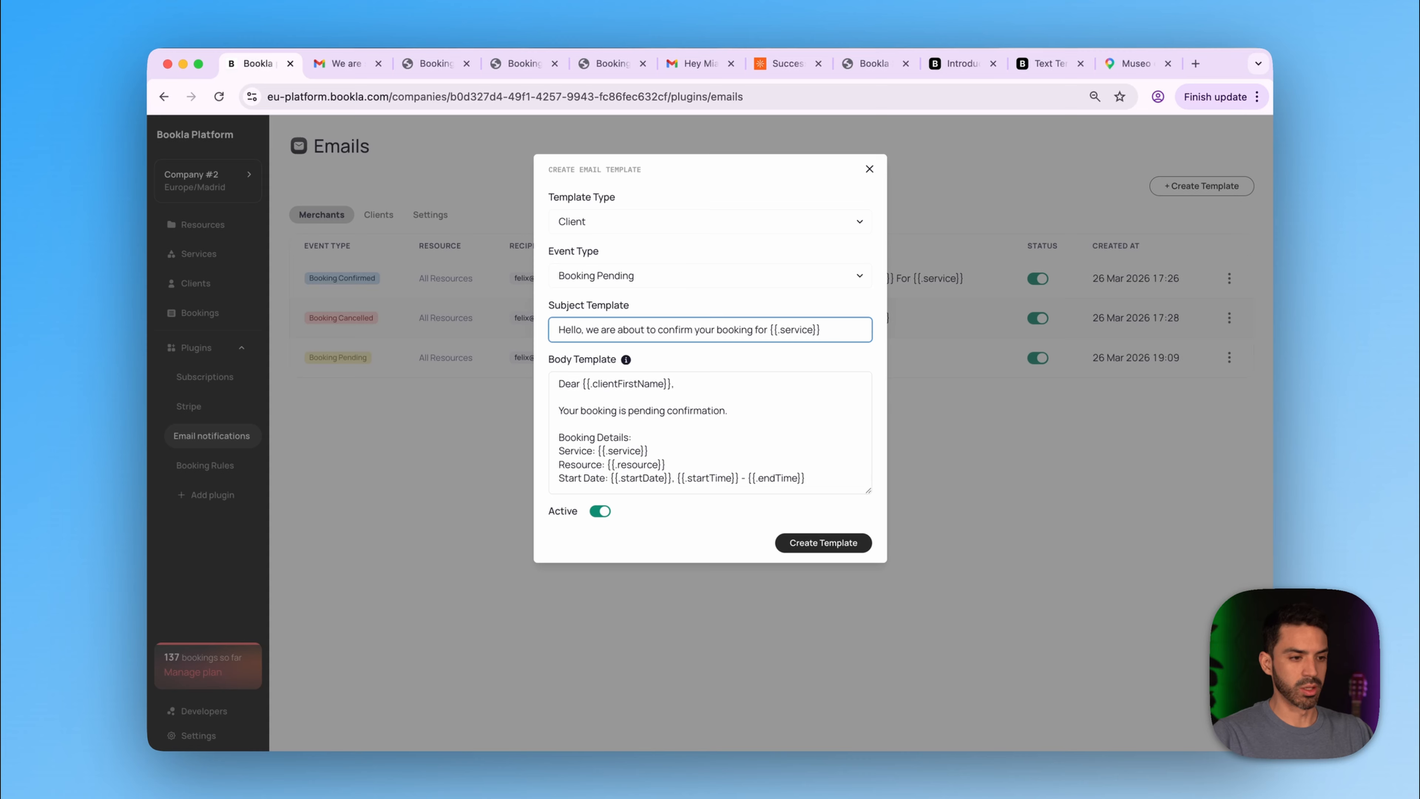
left_click_drag(672, 384, 582, 386)
key("super+c")
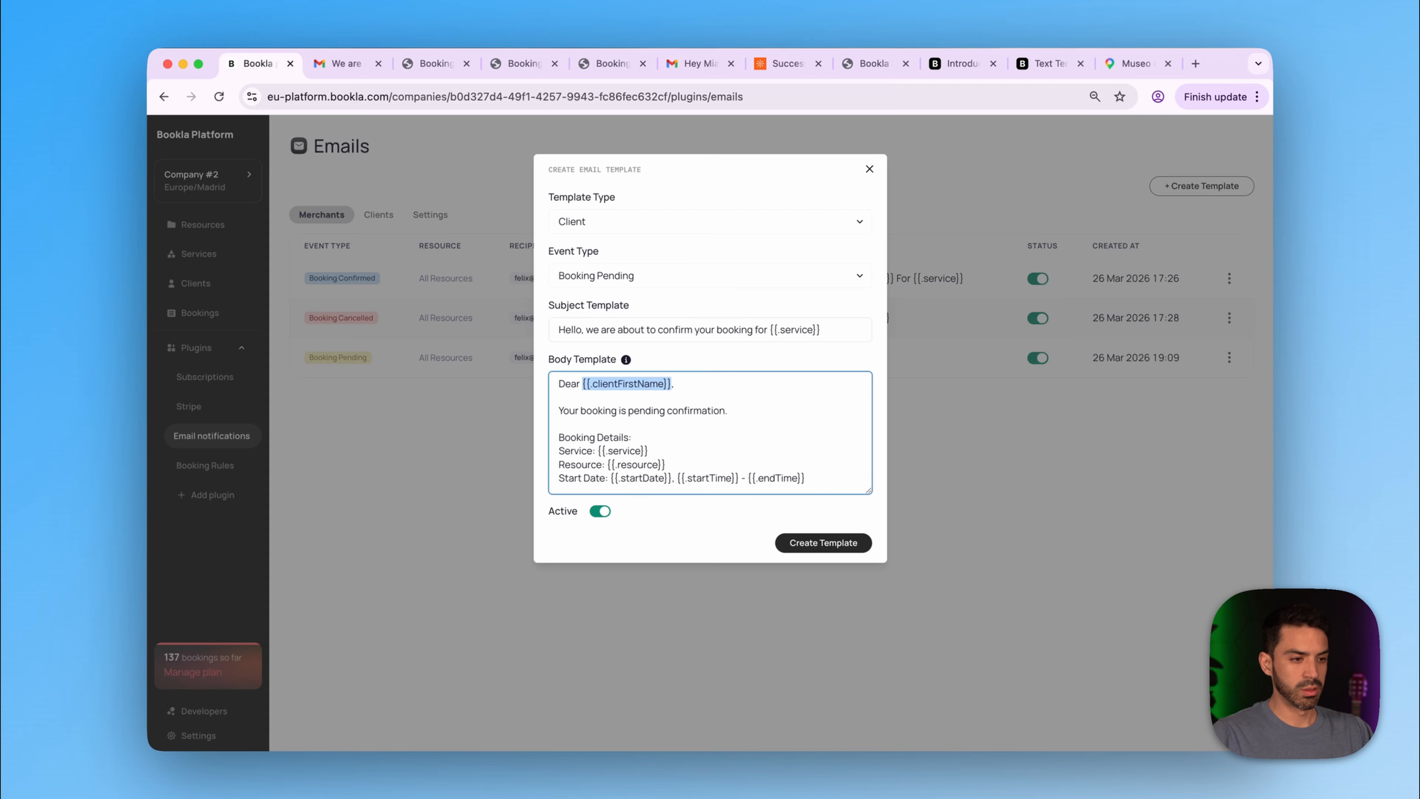
left_click(581, 330)
key("super+v")
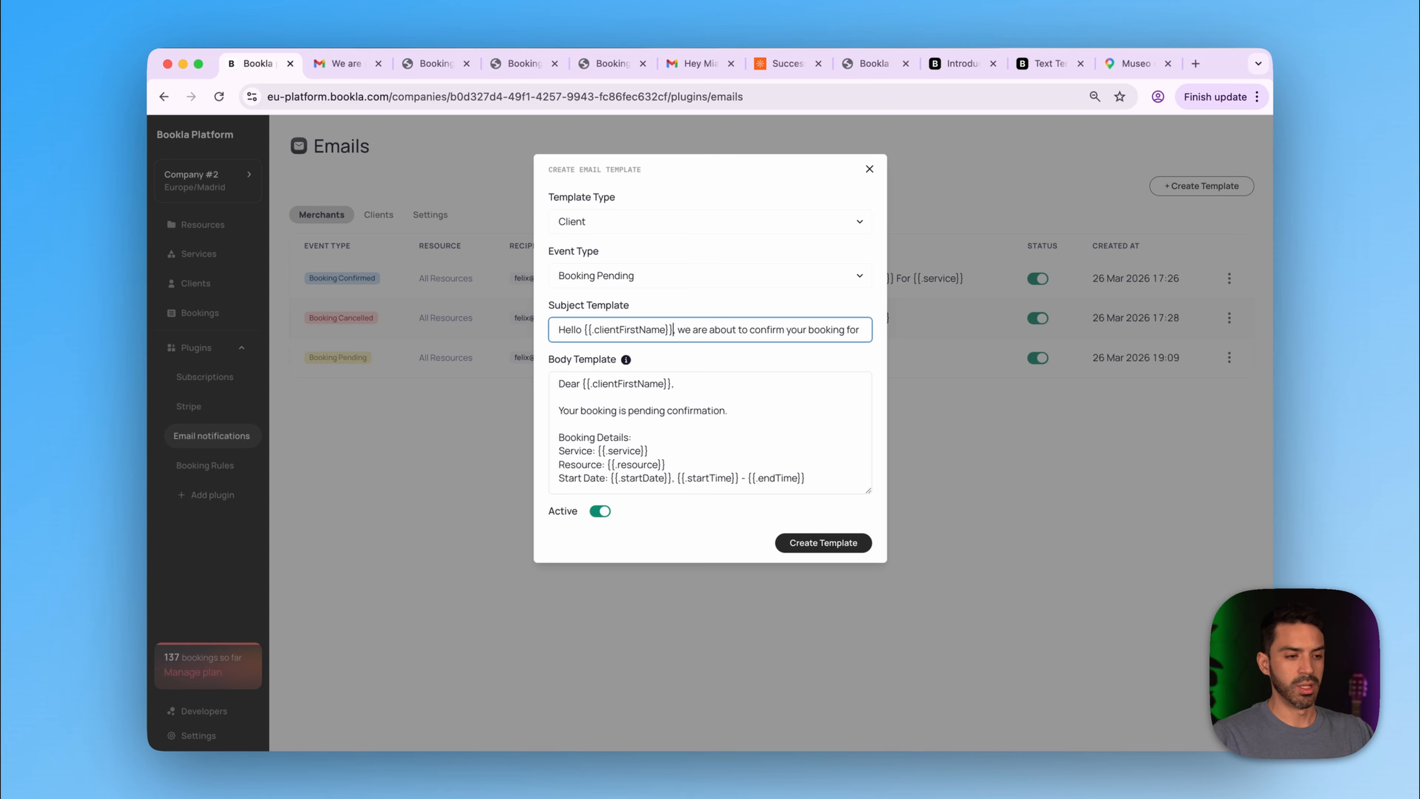
left_click_drag(675, 384, 593, 397)
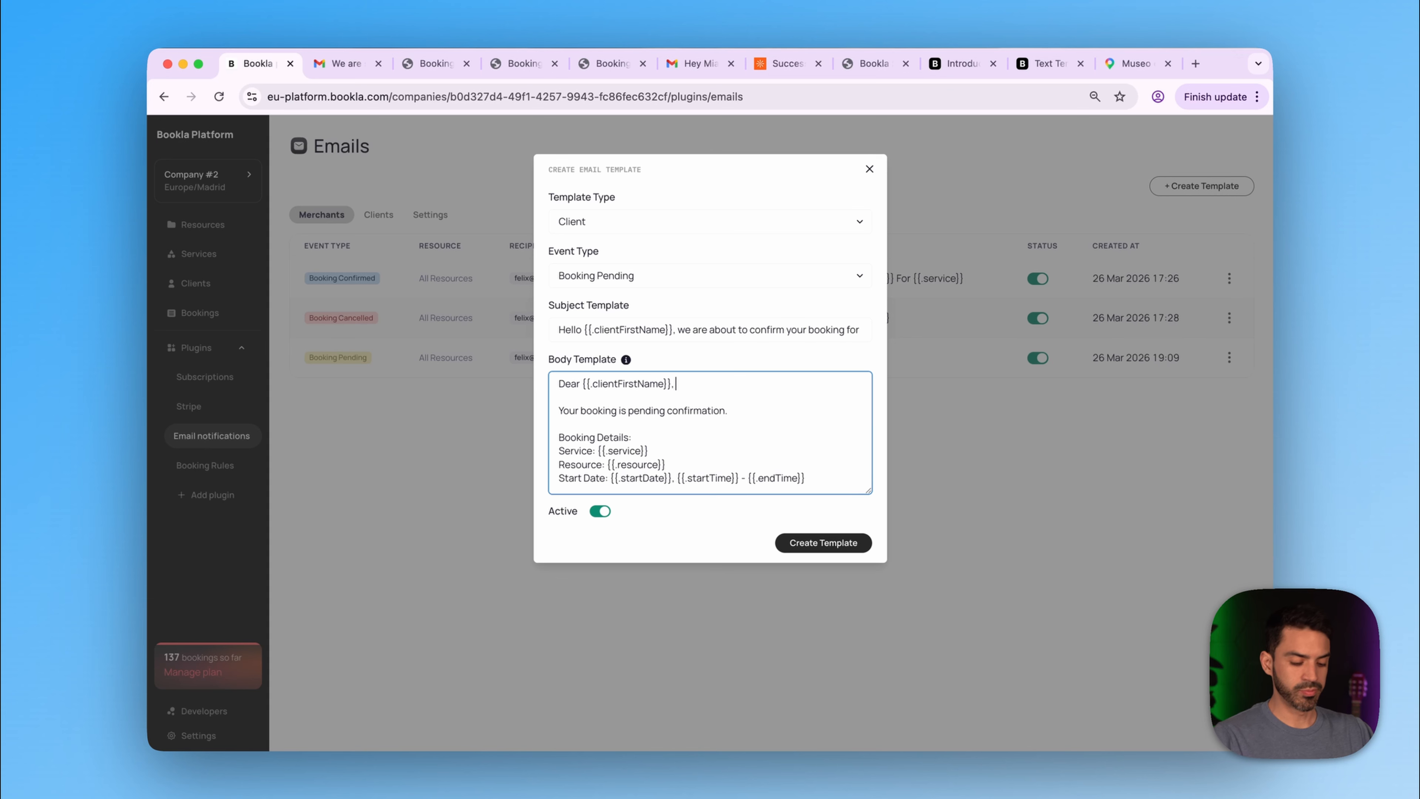
- Continue the body greeting with 'you just booked {{.service}}, in a few minutes'
type("you jus")
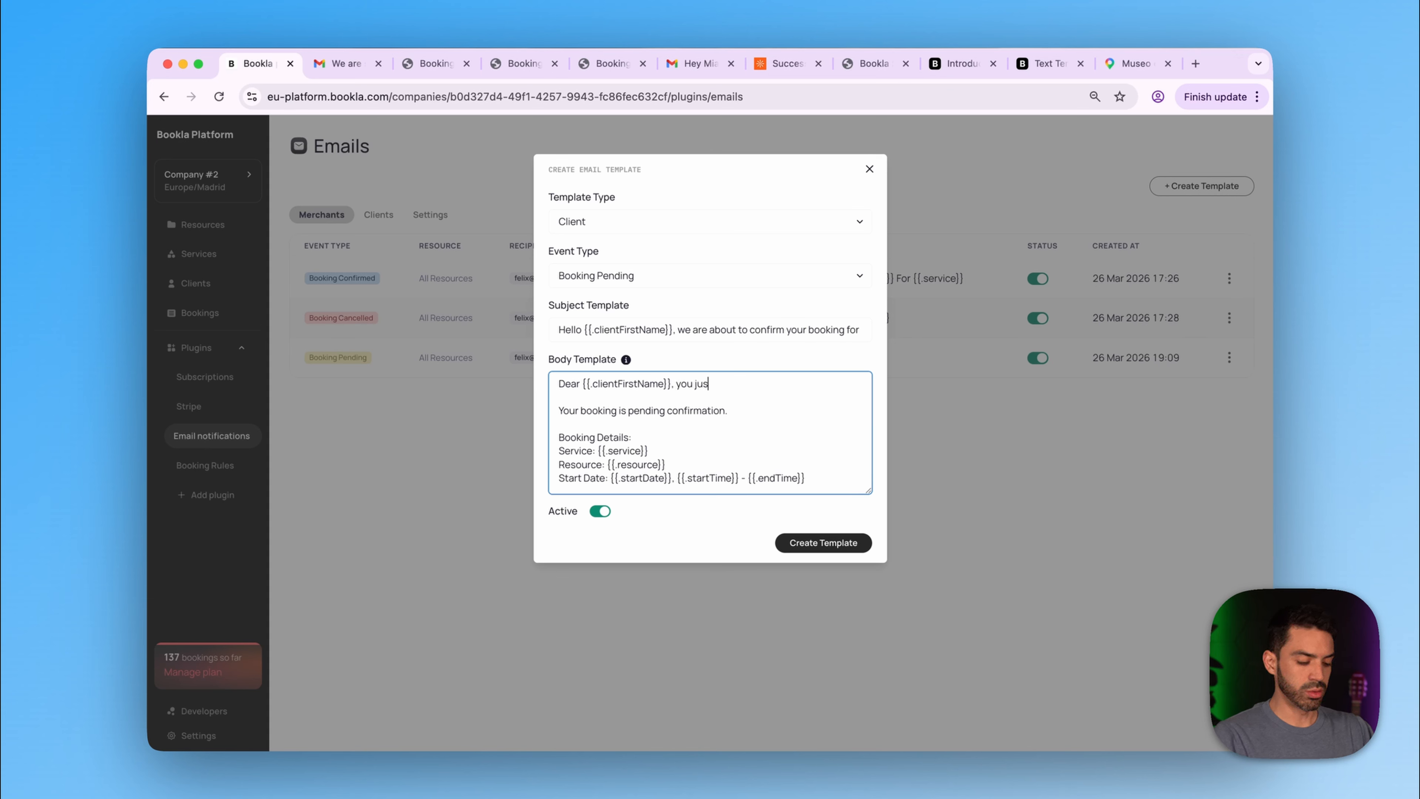
type("t booked")
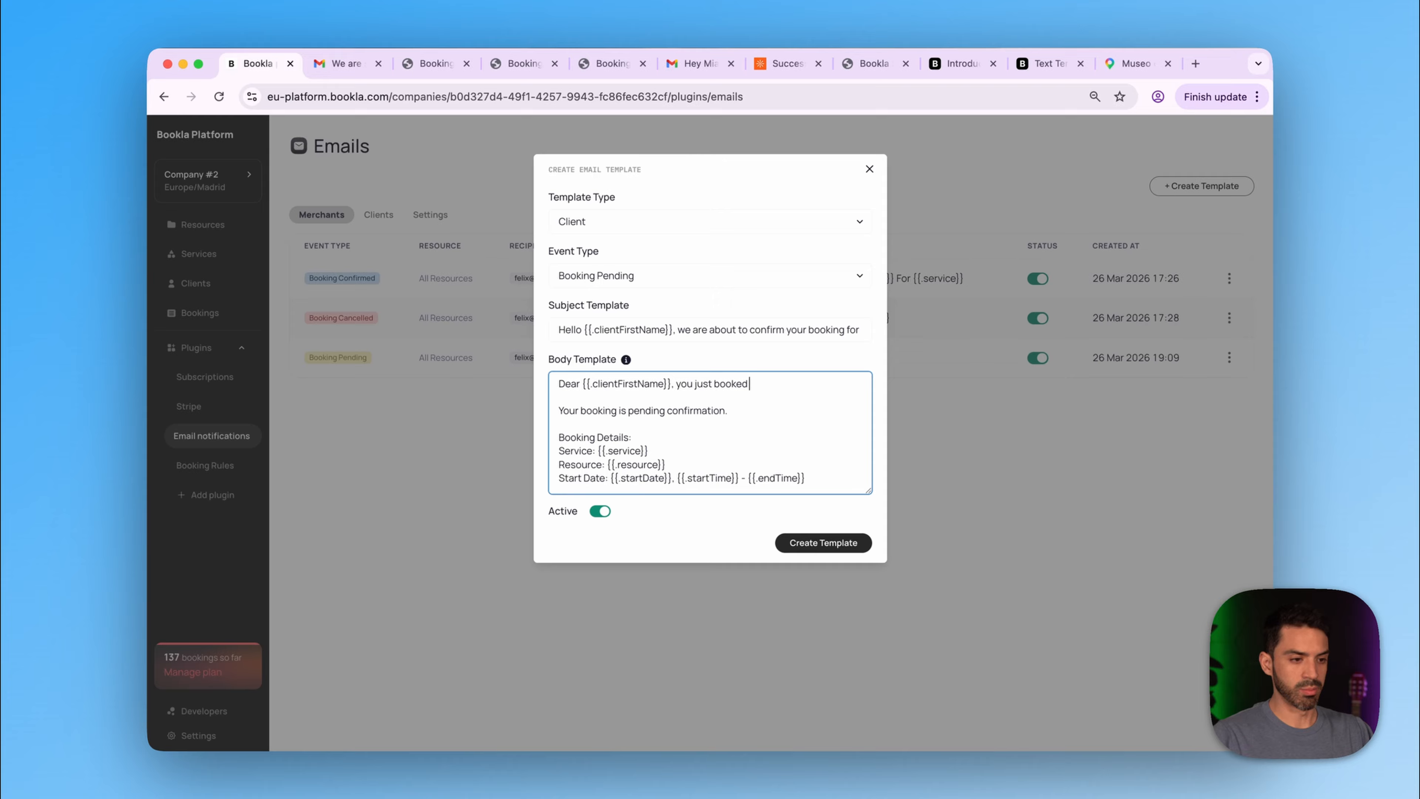
left_click_drag(649, 451, 597, 451)
key("super+c")
left_click(559, 397)
left_click(749, 383)
key("super+v")
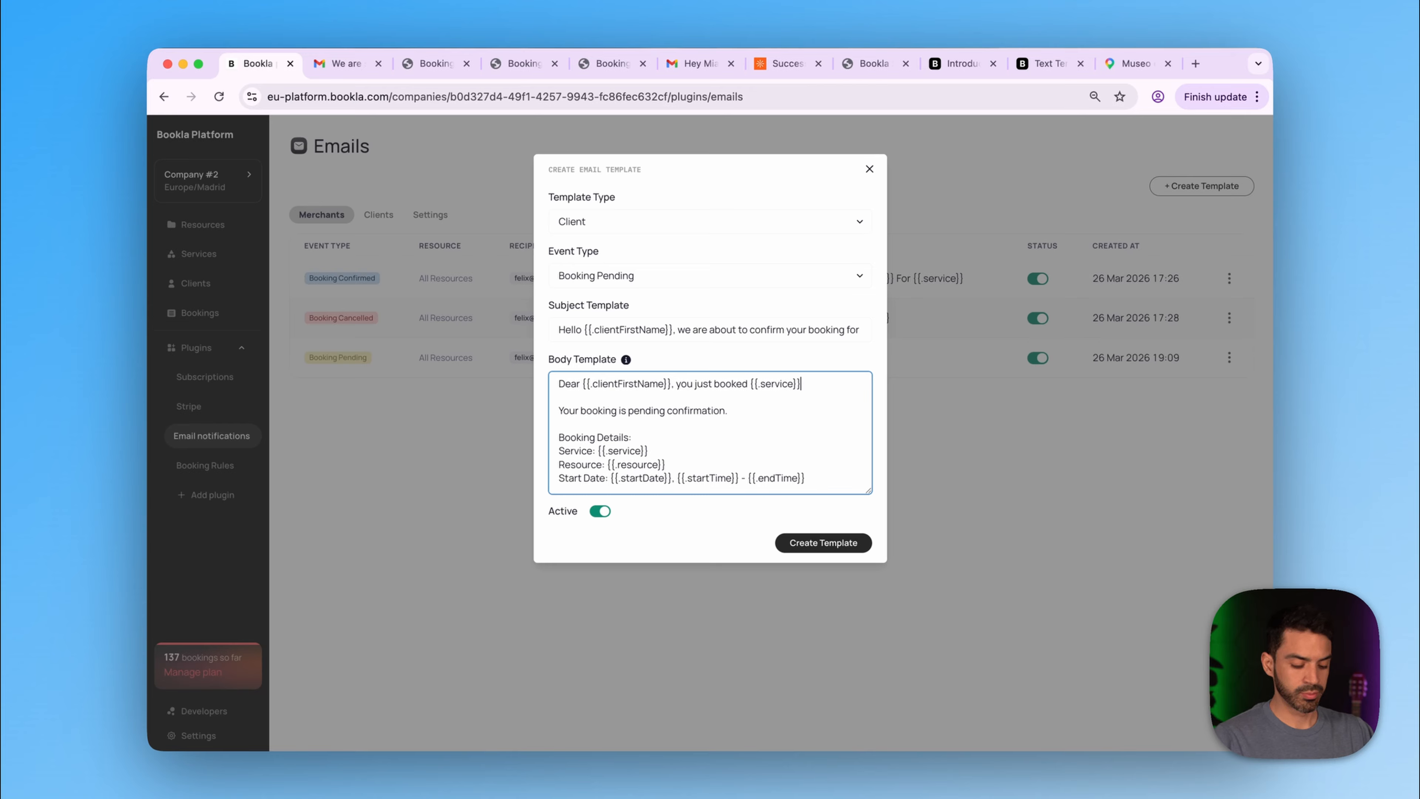
type(", in a f")
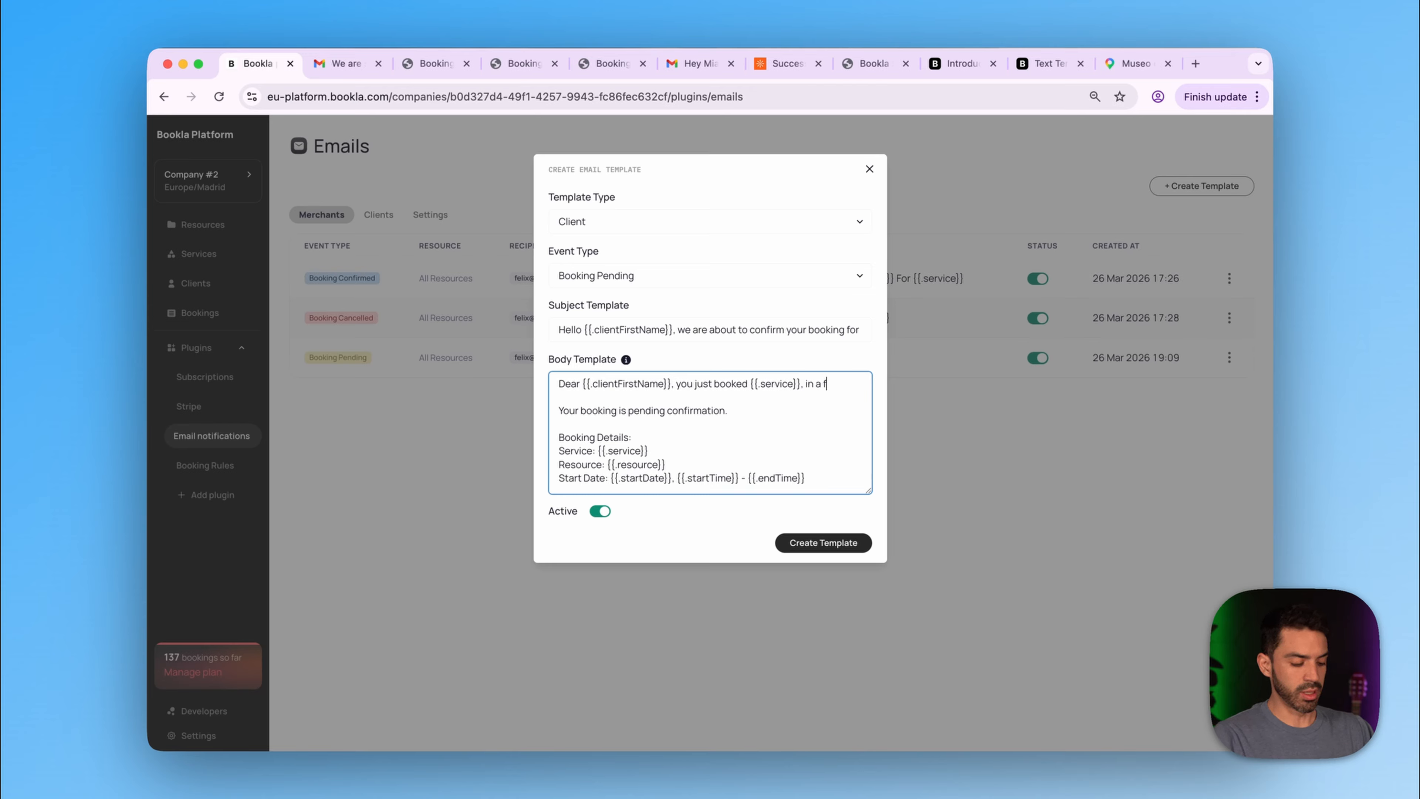
type("ew minutes")
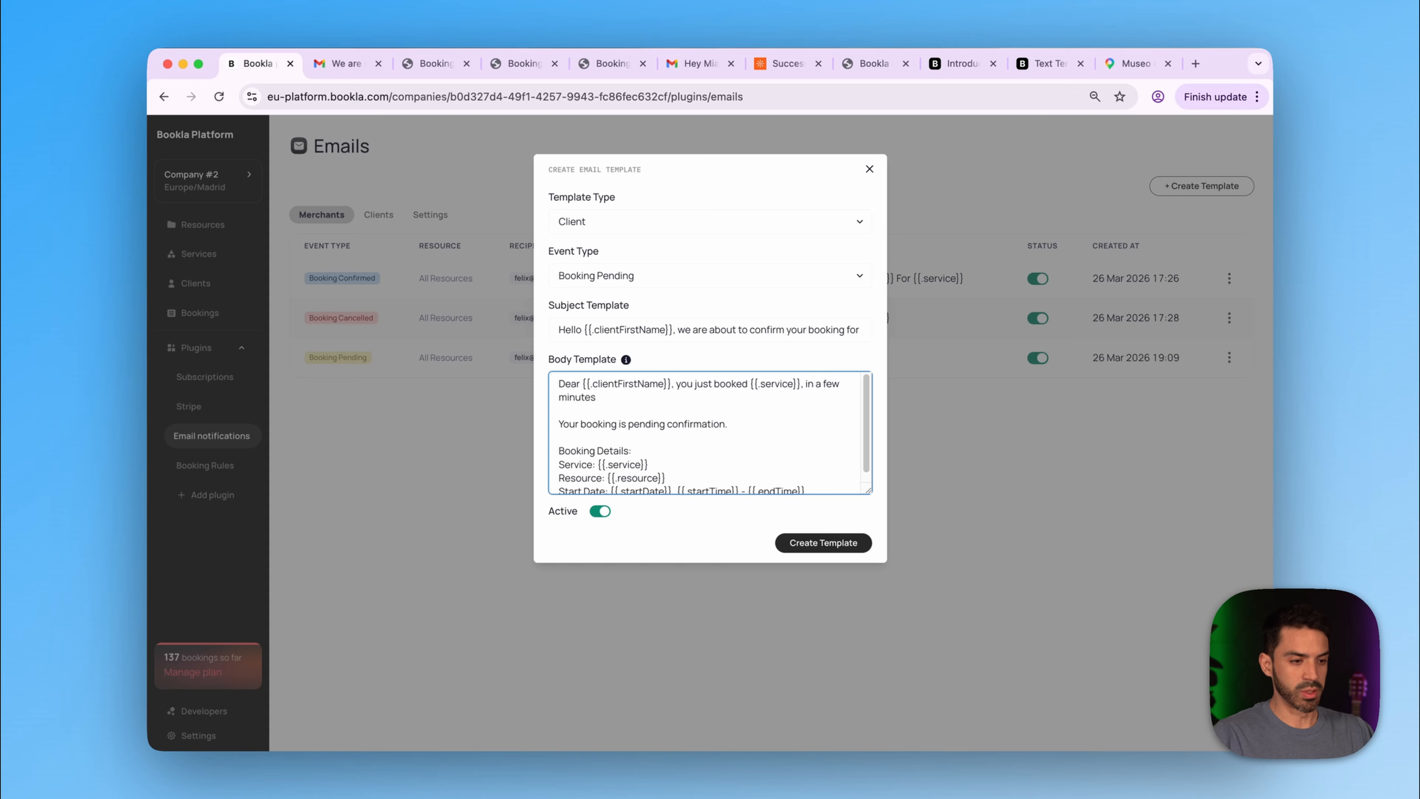
- Add {{.resource}} and 'will confirm and you will receive a confirmation email' to the sentence
left_click_drag(666, 478, 606, 478)
key("super+c")
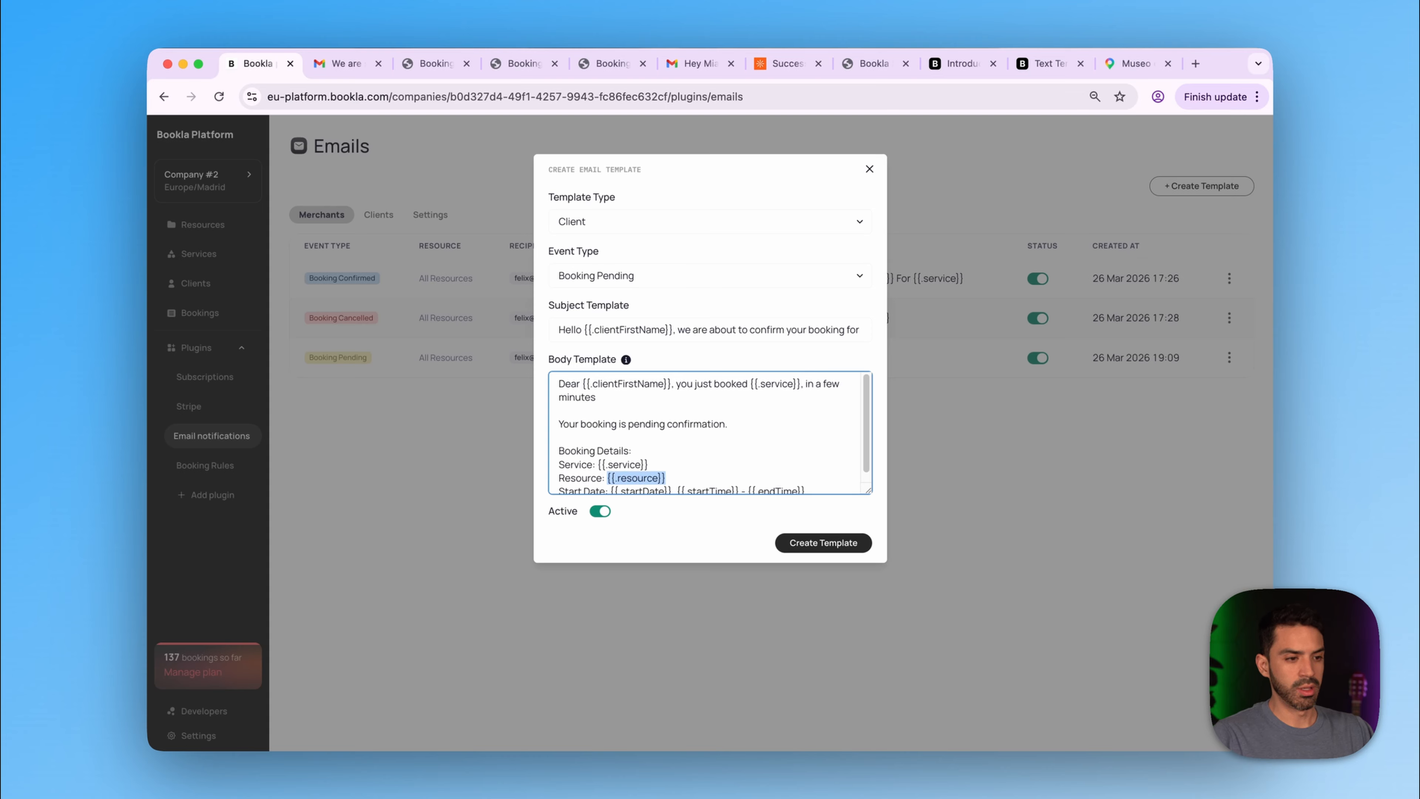
left_click(559, 411)
left_click(597, 397)
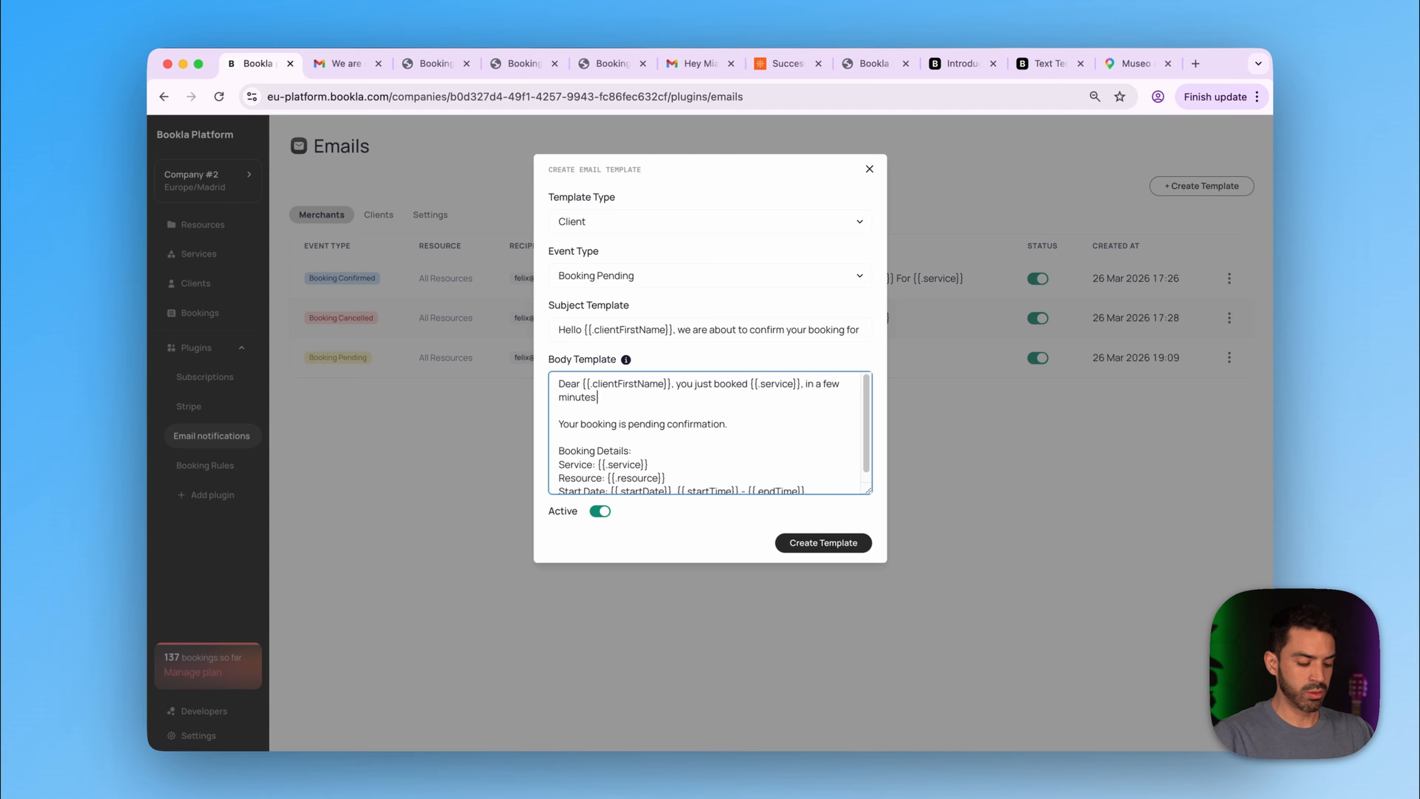
key("super+v")
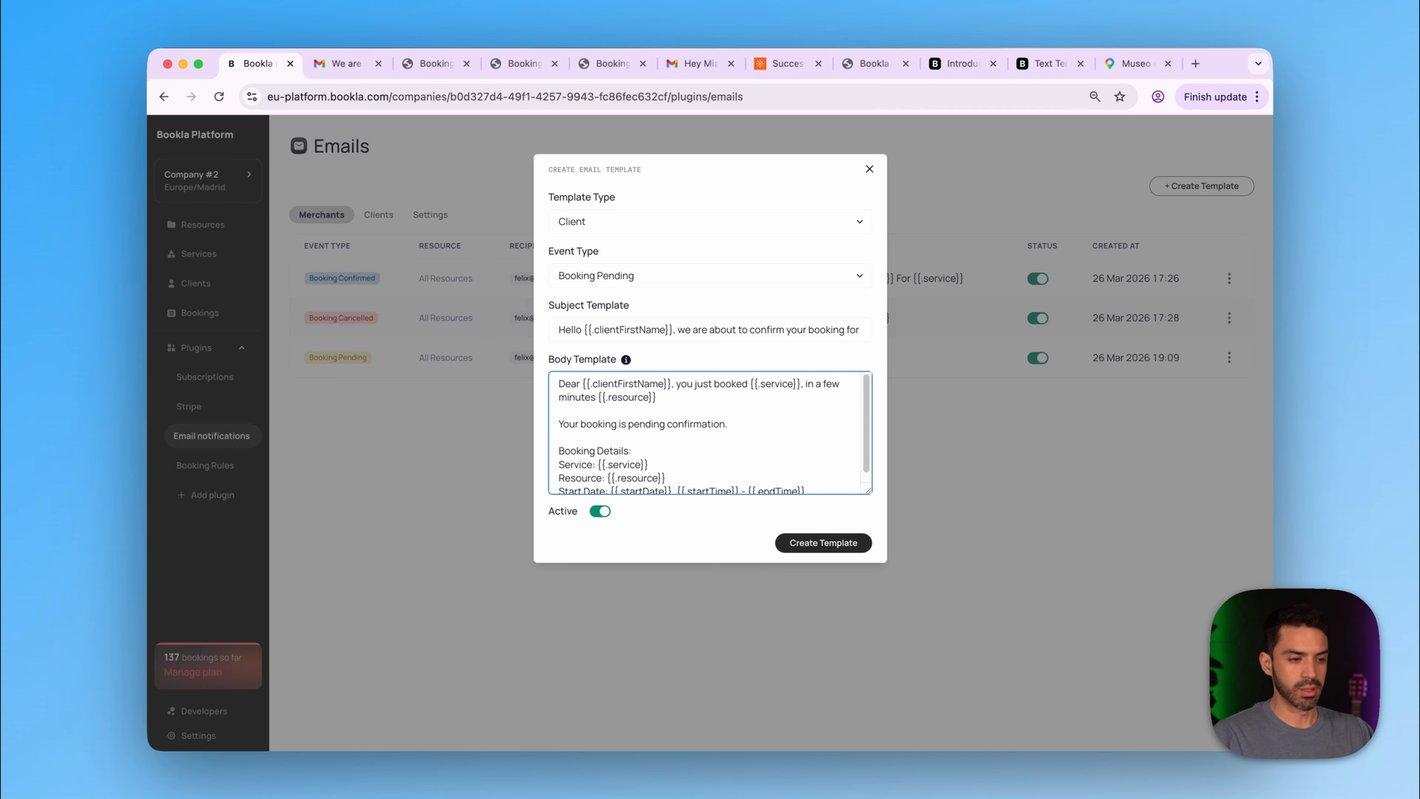
scroll(704, 433, "down", 1)
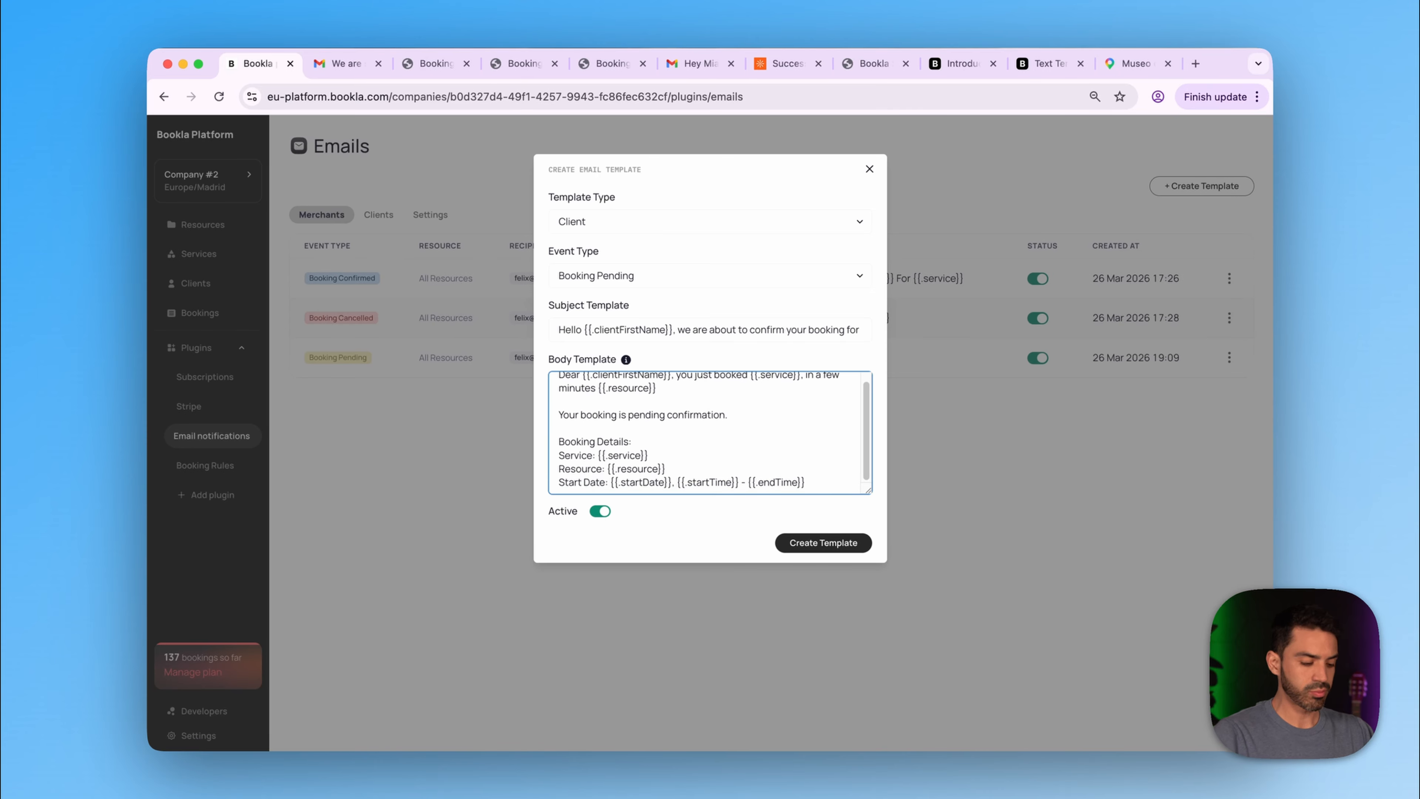
type("will confi")
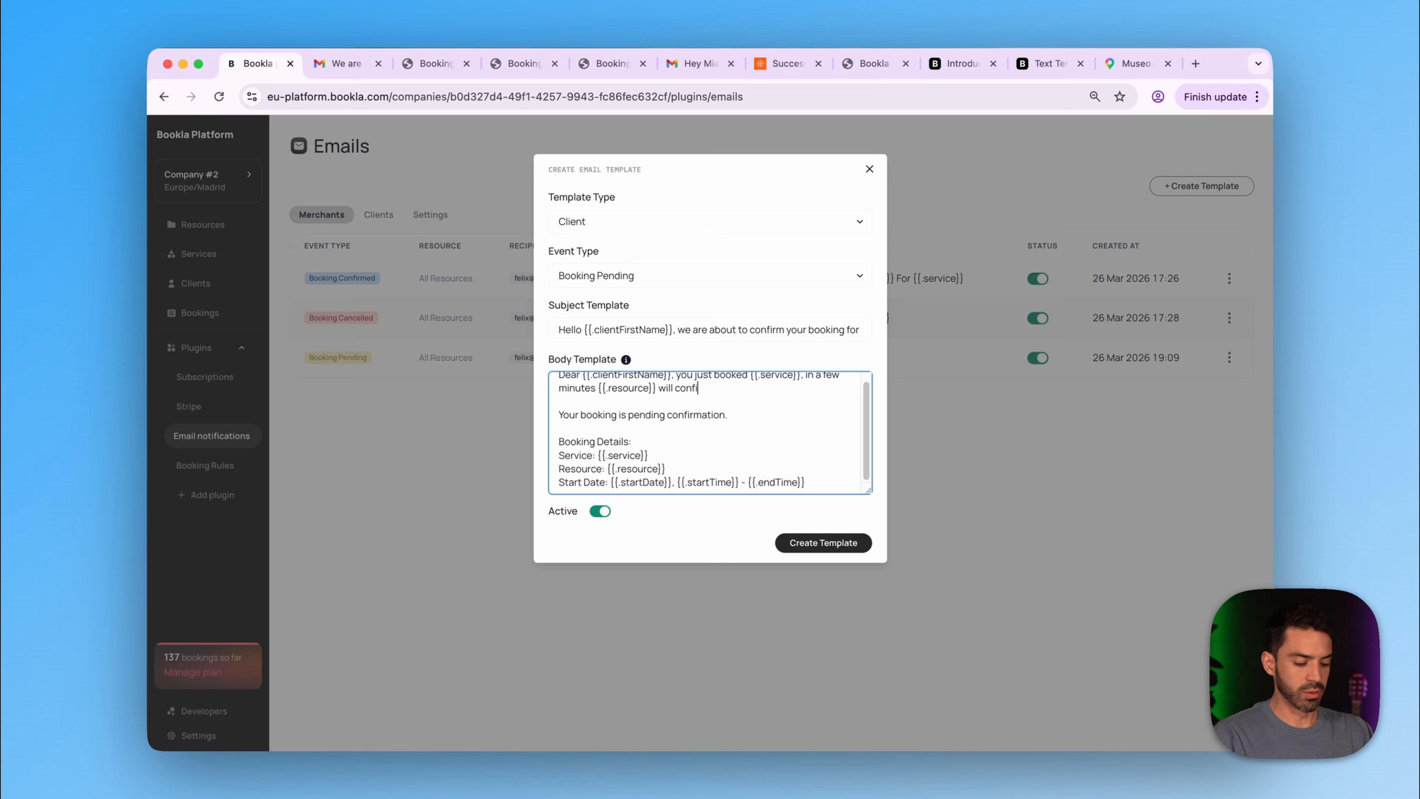
type("rm and you will r")
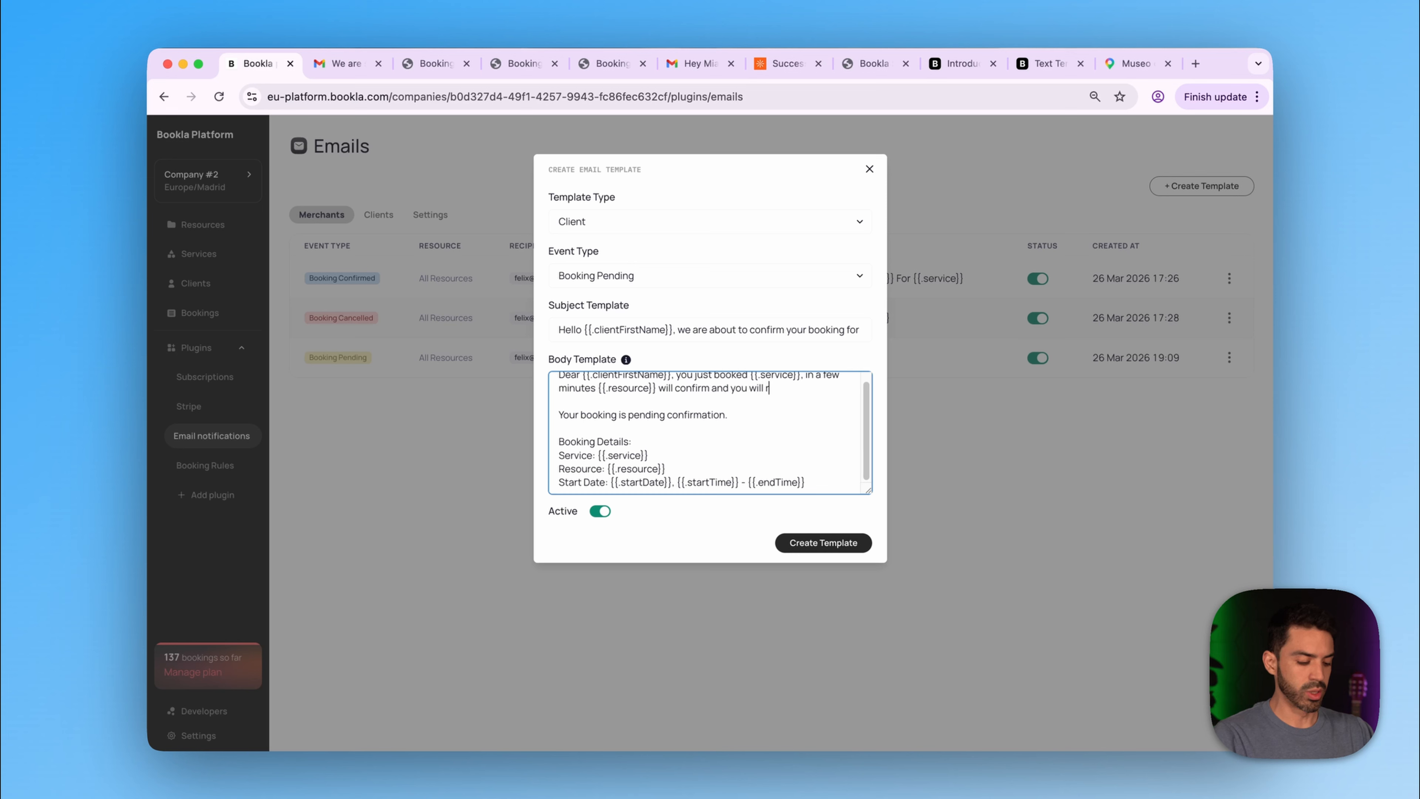
type("eceive a")
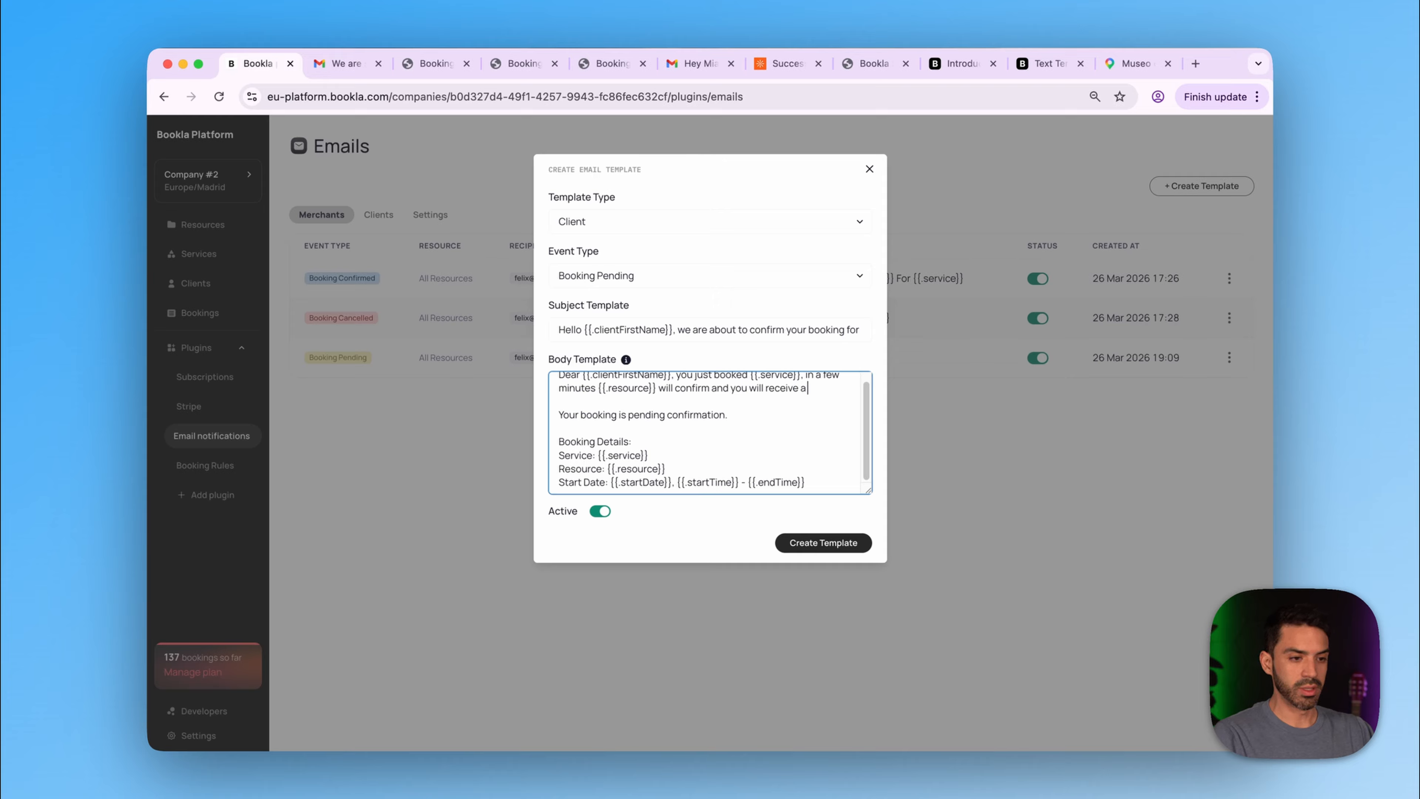
type(" confi")
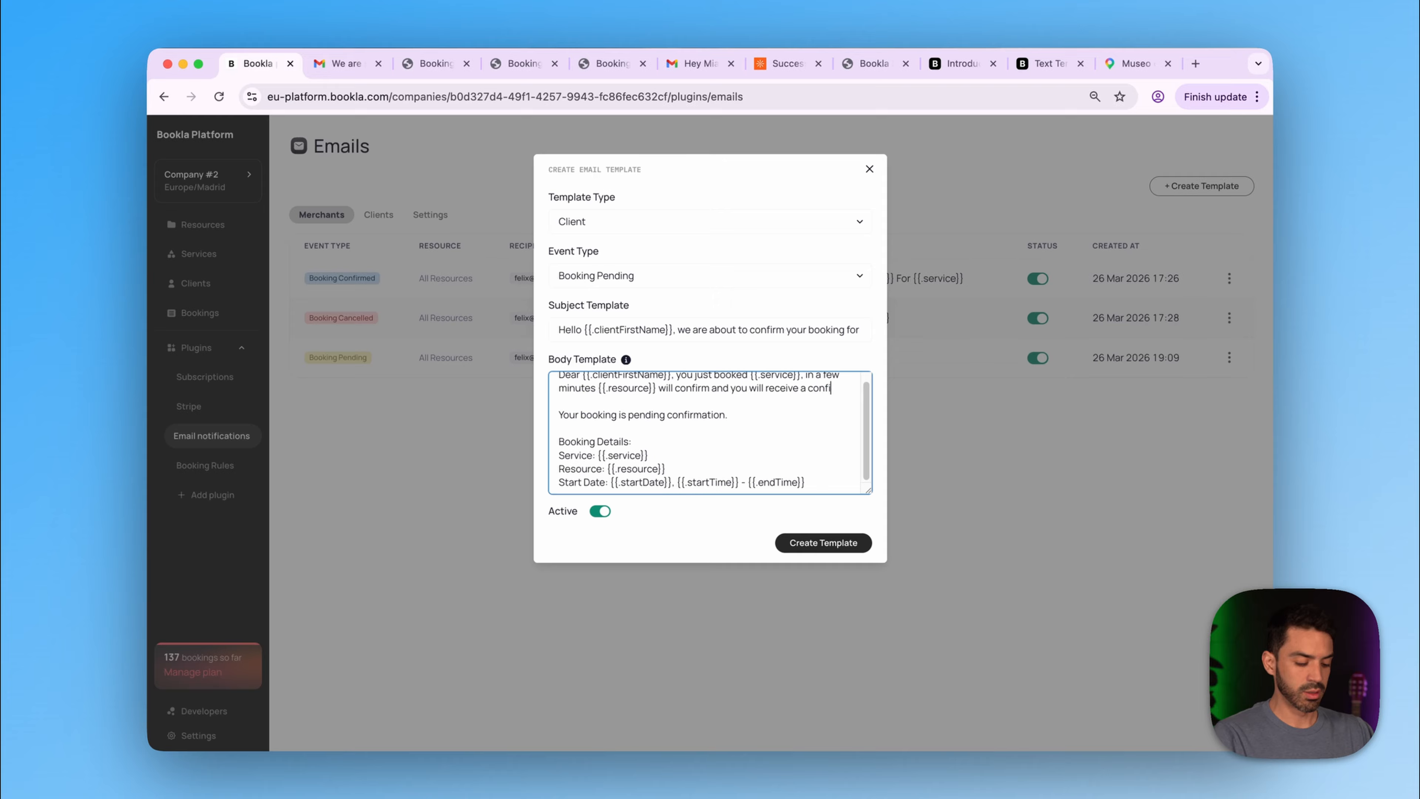
type("rmation emai")
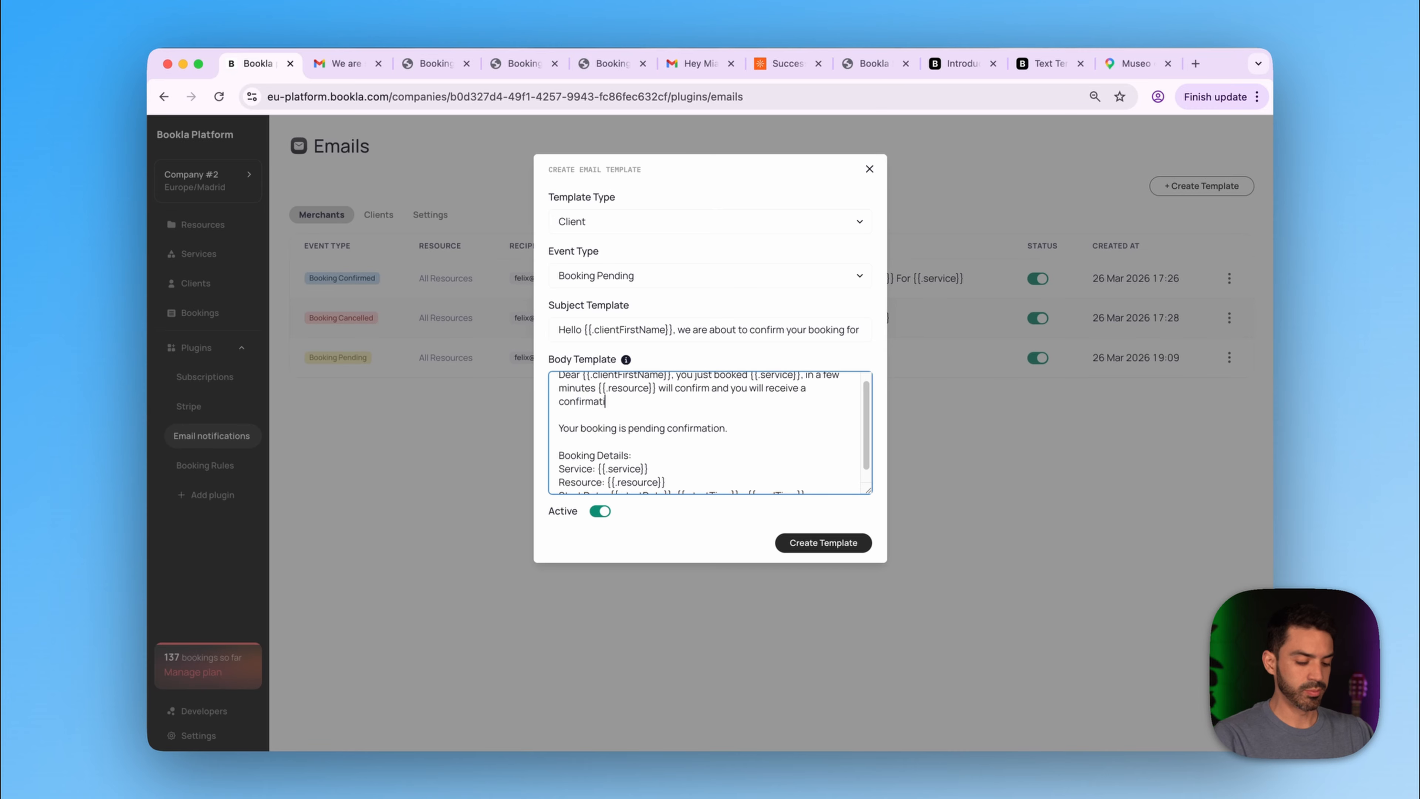
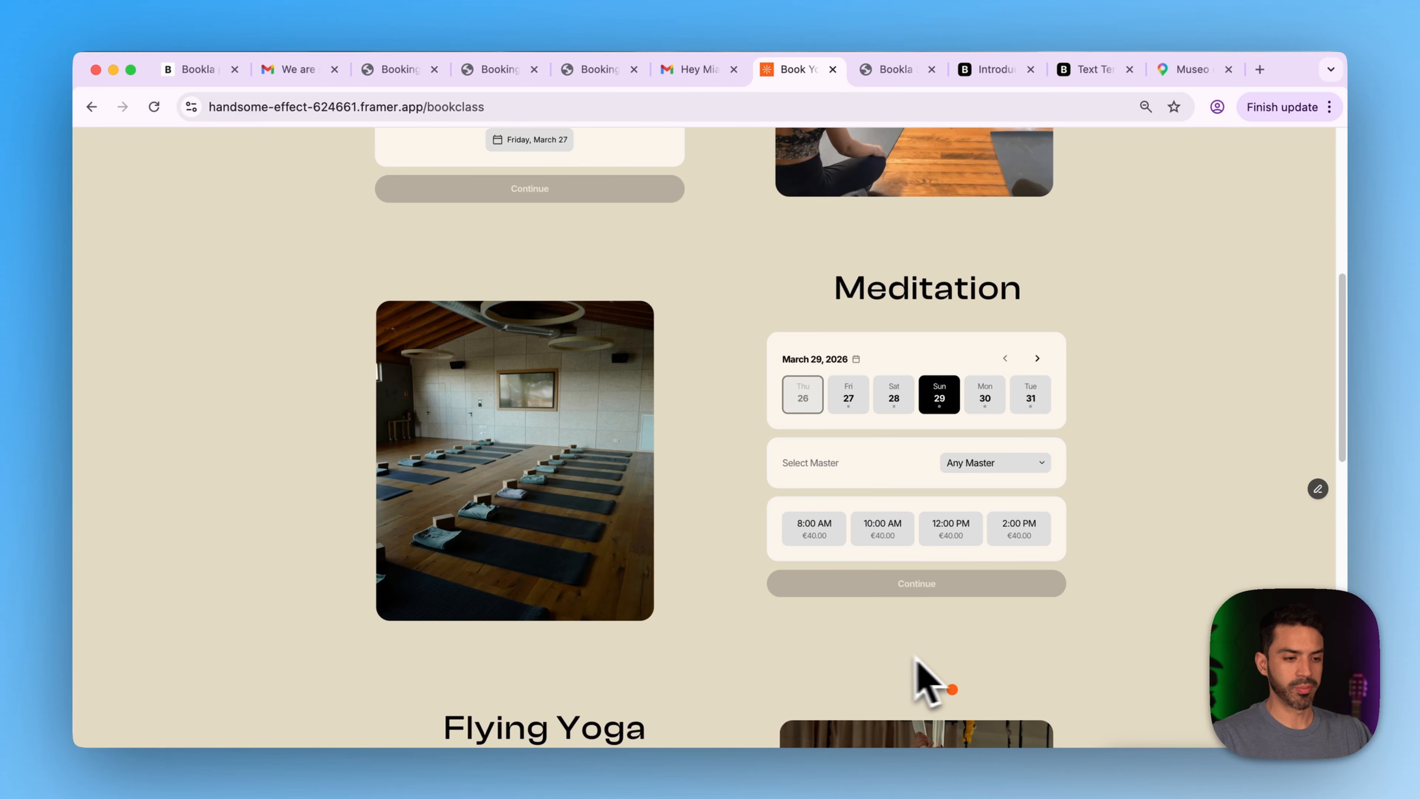
- Choose the Sunday 10:00 AM Meditation slot and continue to the client details form
left_click(893, 535)
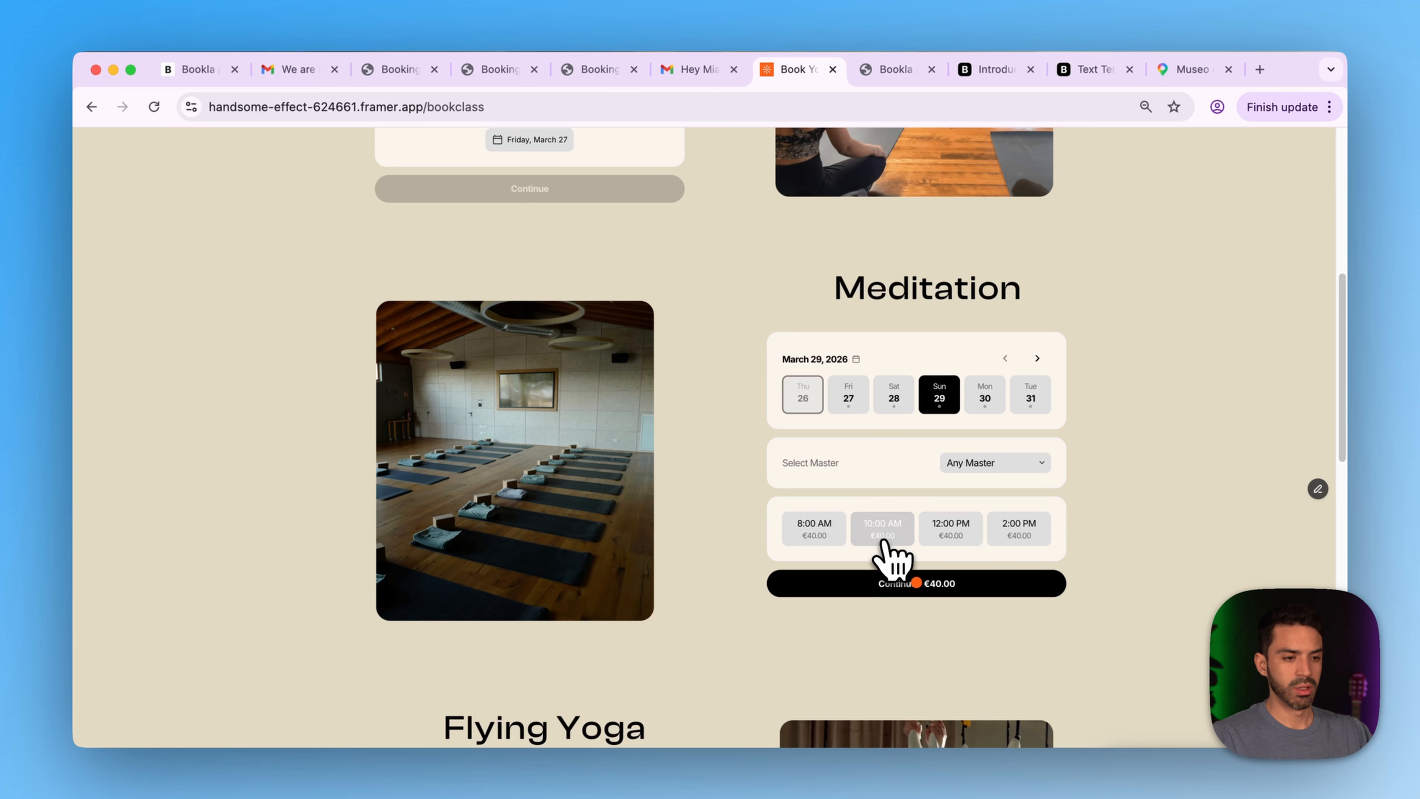
left_click(855, 586)
scroll(855, 602, "down", 4)
- Autofill the client's first name, last name and e-mail, then make the booking
left_click(792, 244)
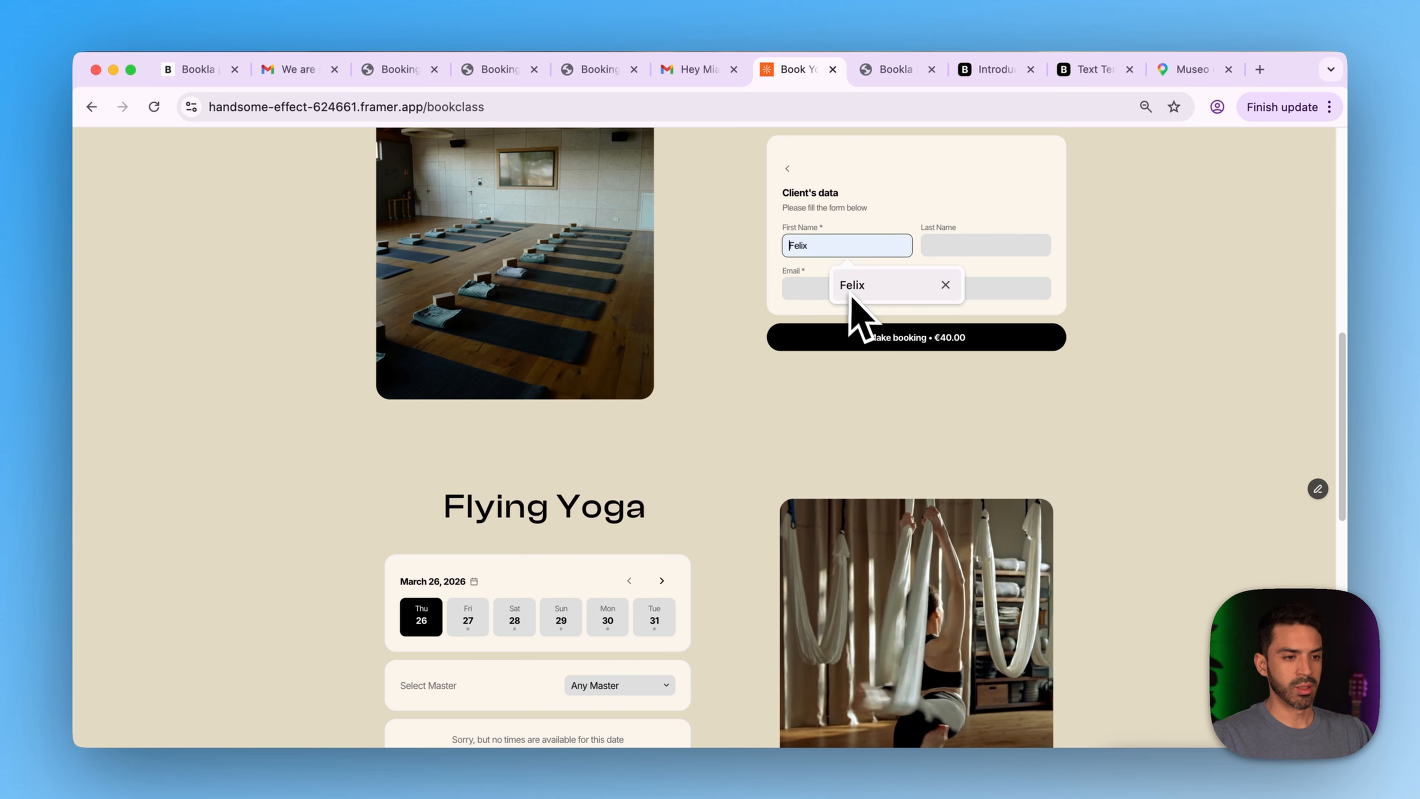
left_click(855, 288)
left_click(977, 244)
left_click(999, 304)
left_click(941, 288)
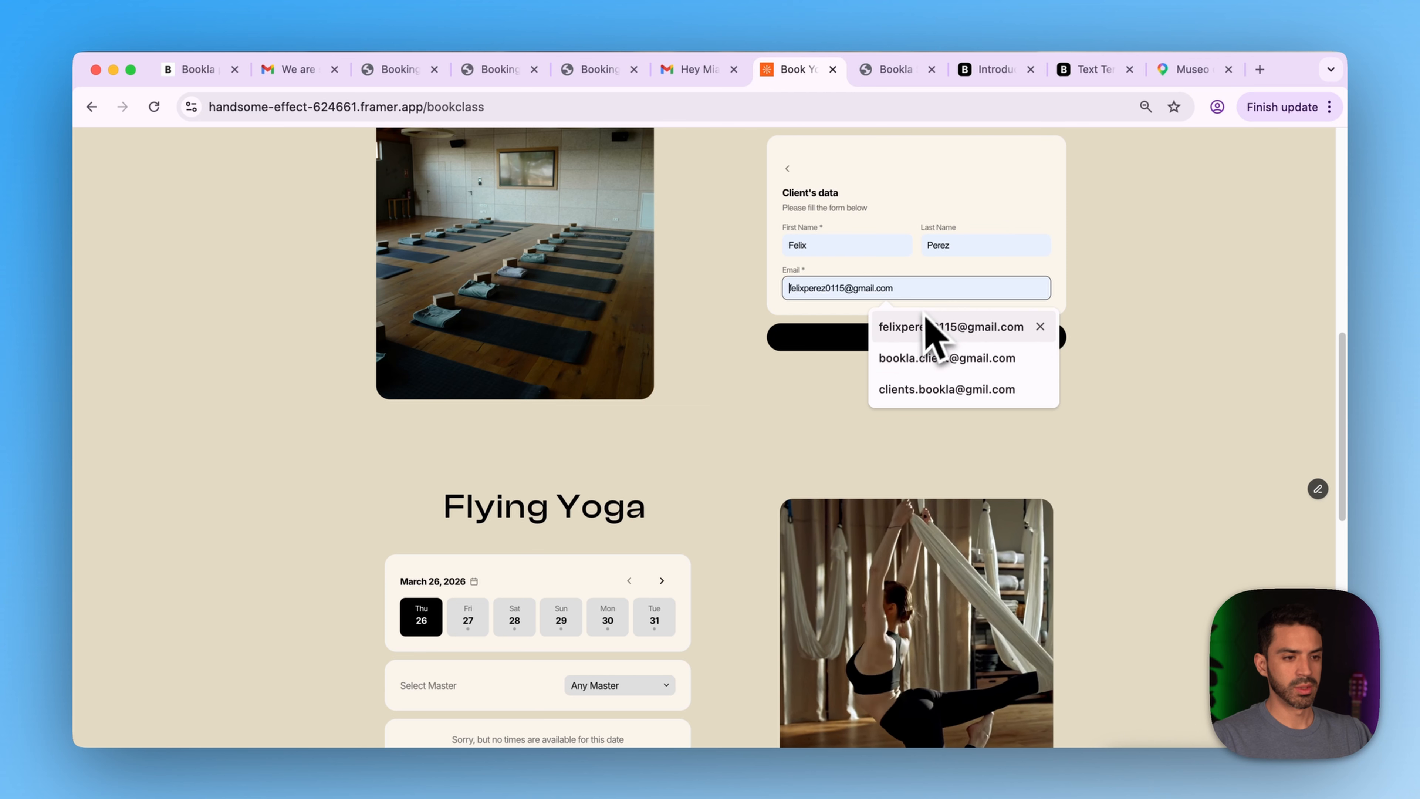
left_click(917, 366)
left_click(886, 338)
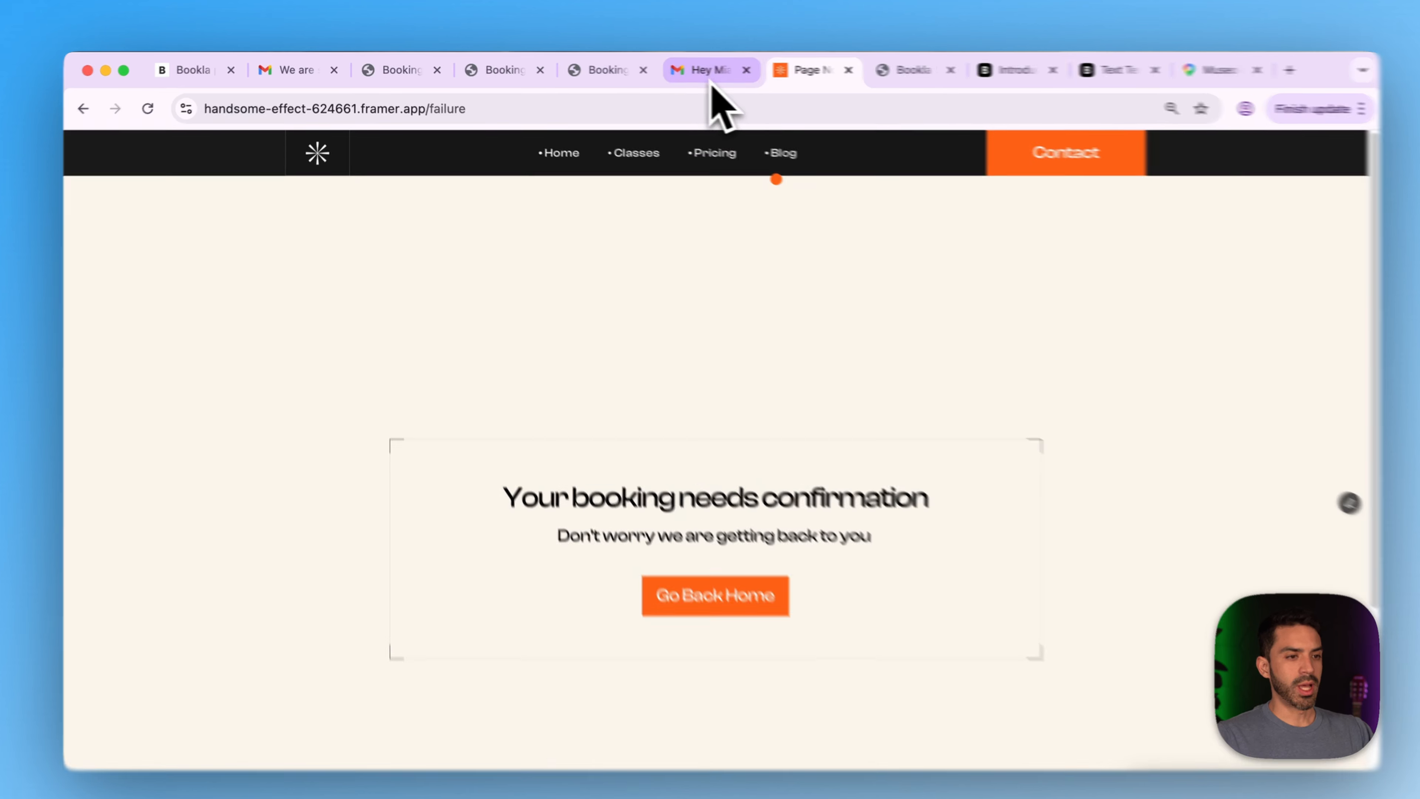
- Open the pending-booking notification email in the staff mailbox
left_click(713, 84)
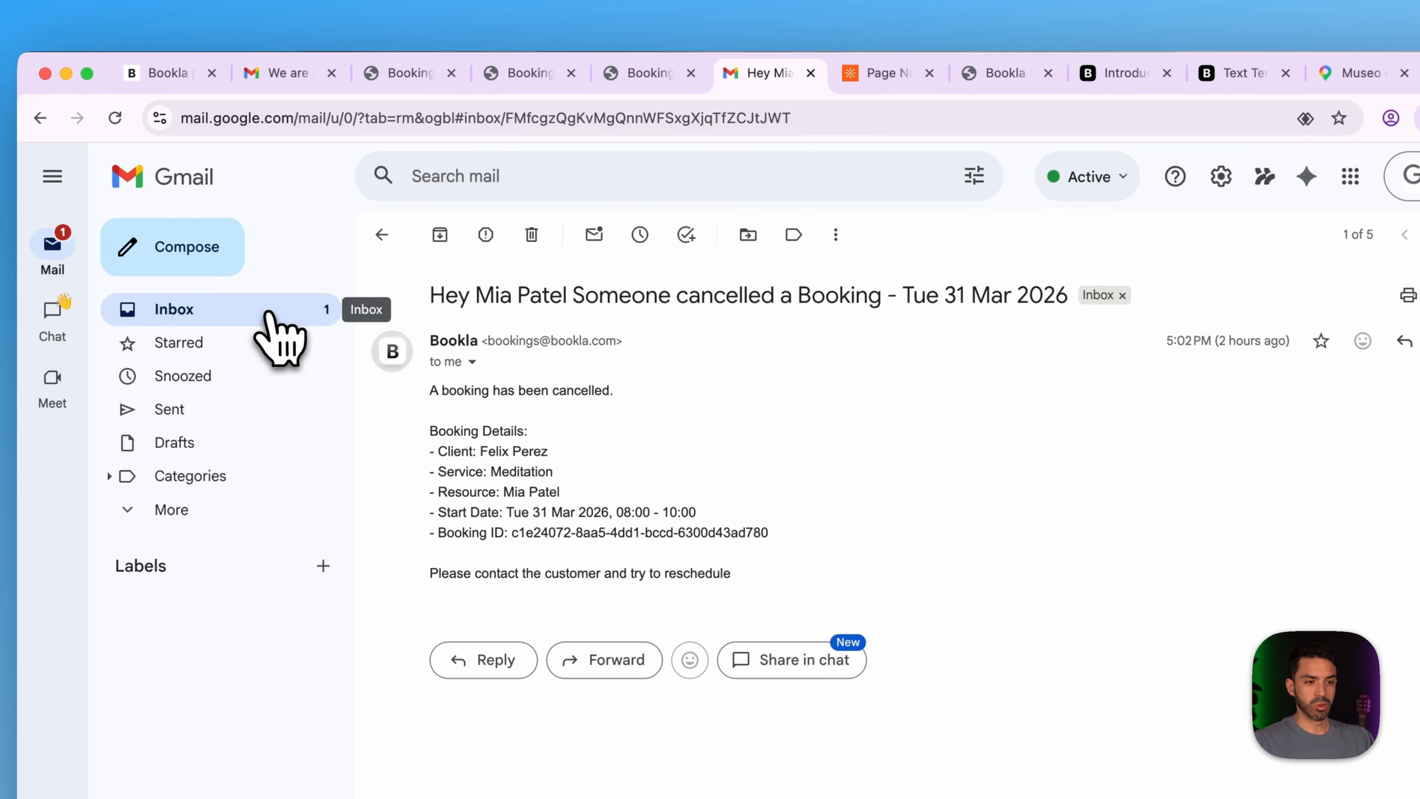
left_click(269, 314)
left_click(604, 279)
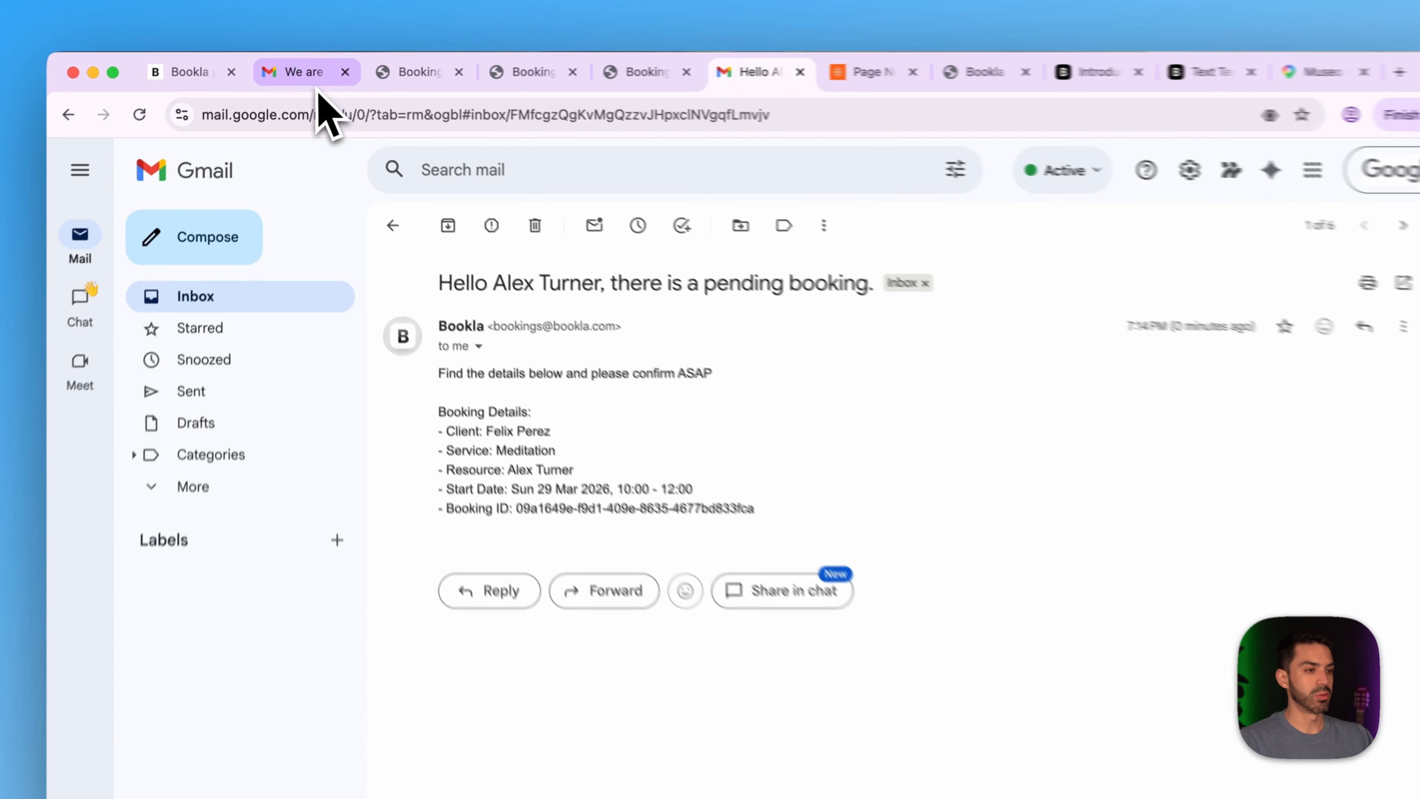
- In the client's mailbox, open the 'we are about to confirm your booking for Meditation' email
left_click(298, 68)
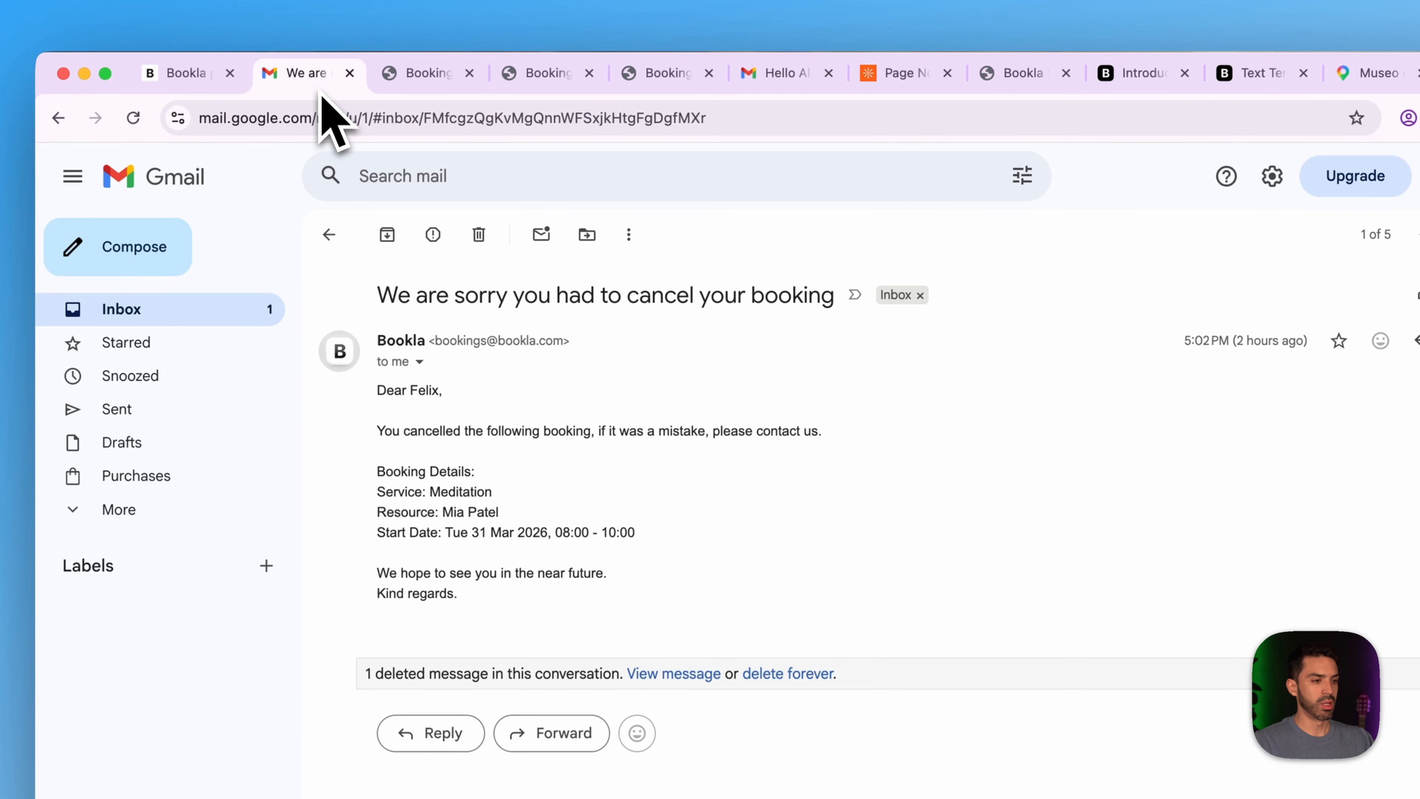
left_click(171, 319)
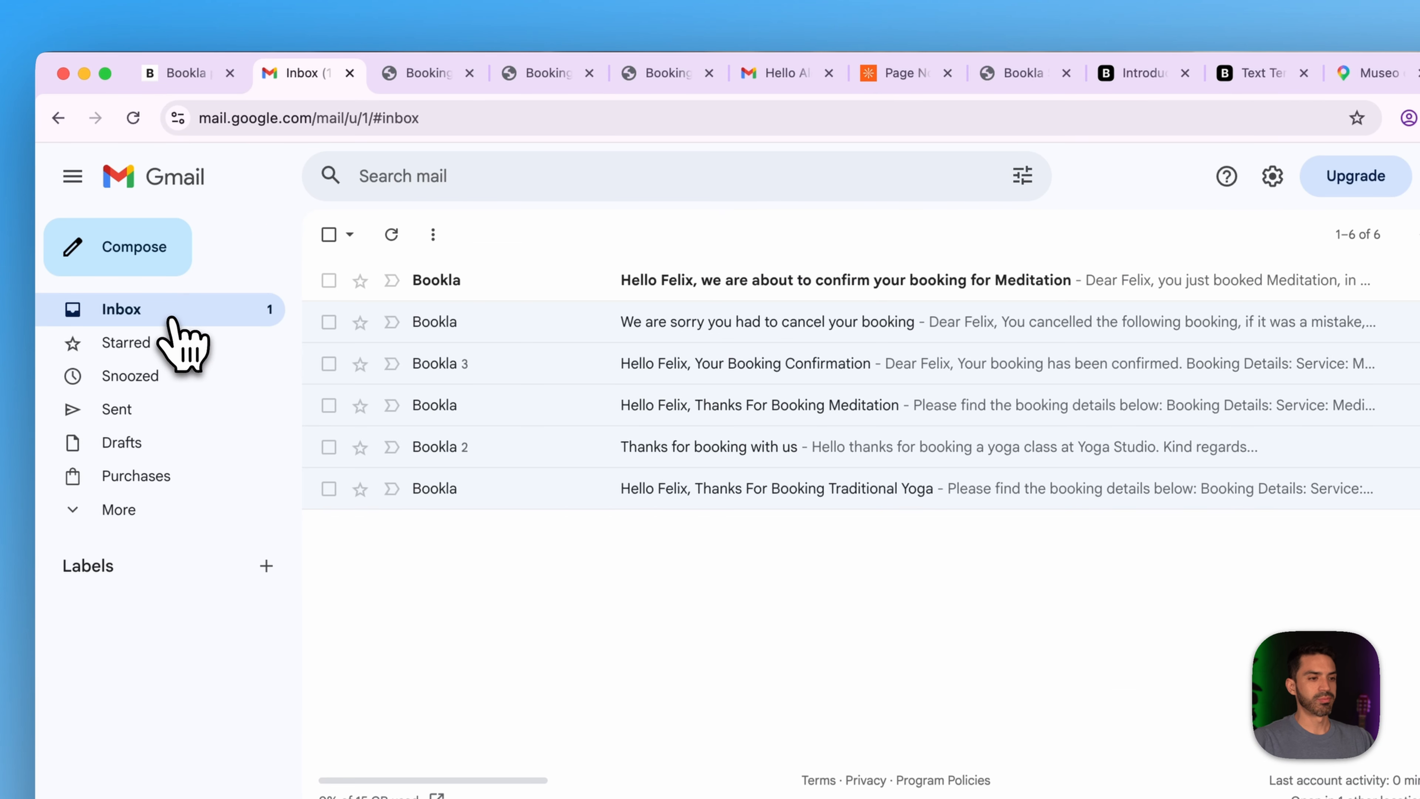
left_click(624, 280)
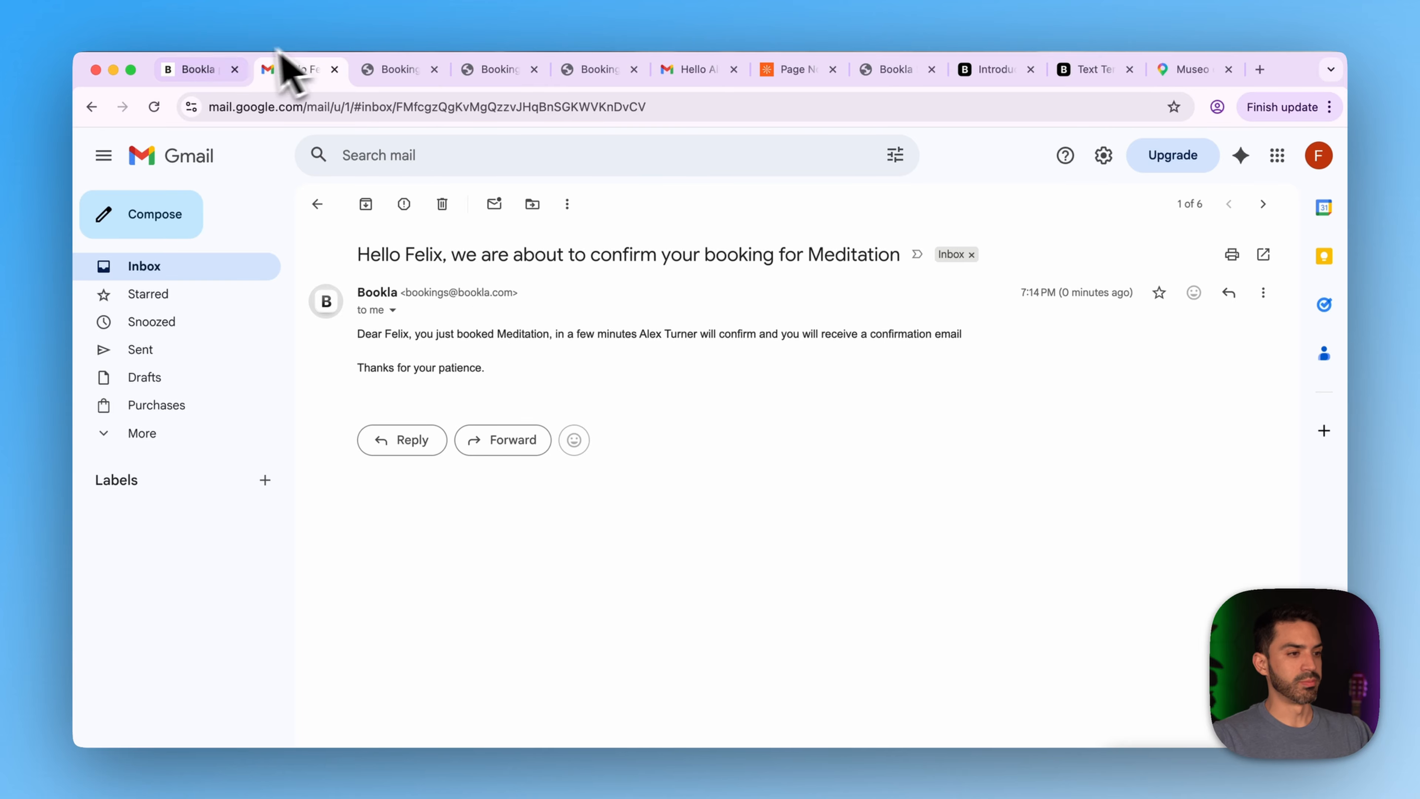
- Go to Sunday Mar 29 in the Bookla bookings calendar and open the pending Meditation booking
left_click(218, 70)
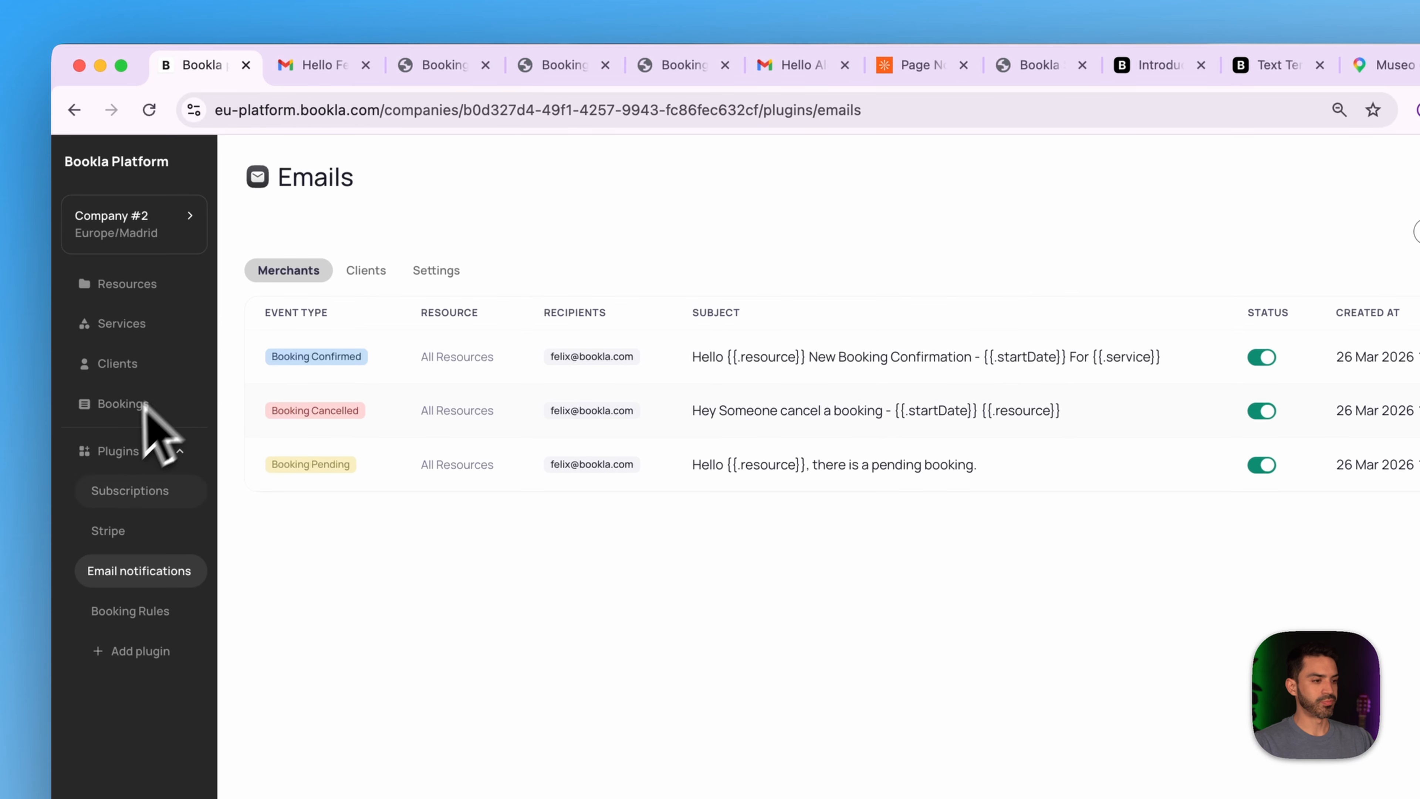
left_click(124, 406)
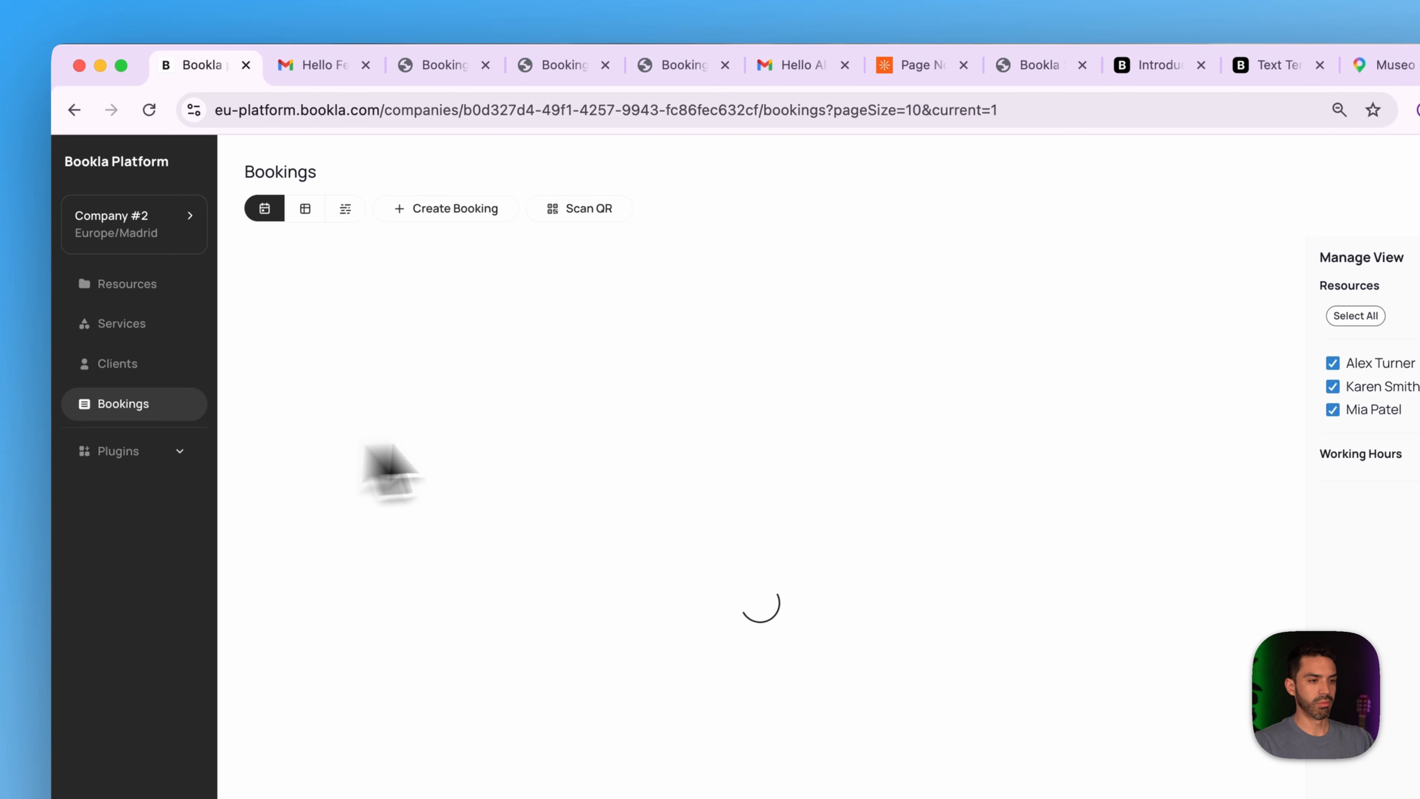
left_click(361, 257)
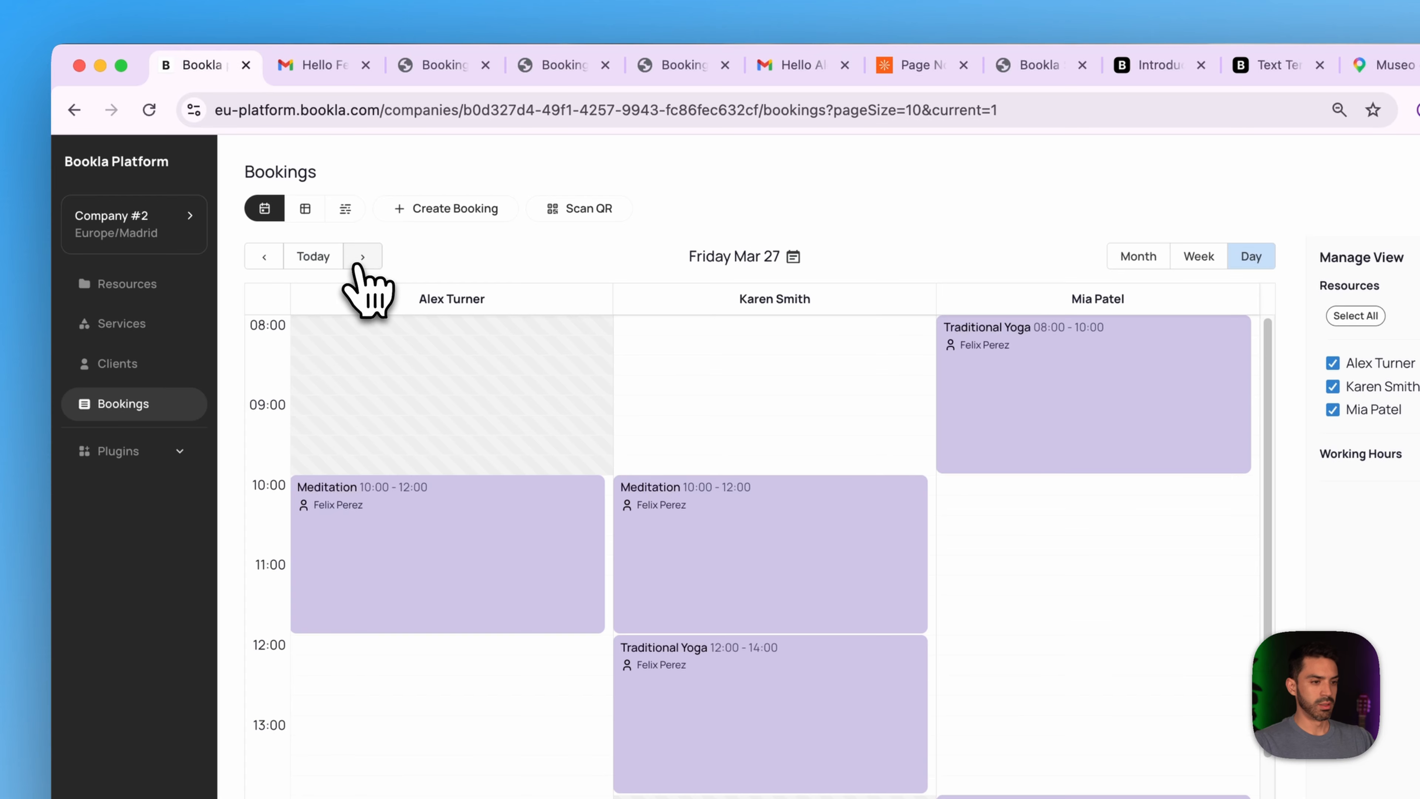
left_click(361, 258)
left_click(362, 259)
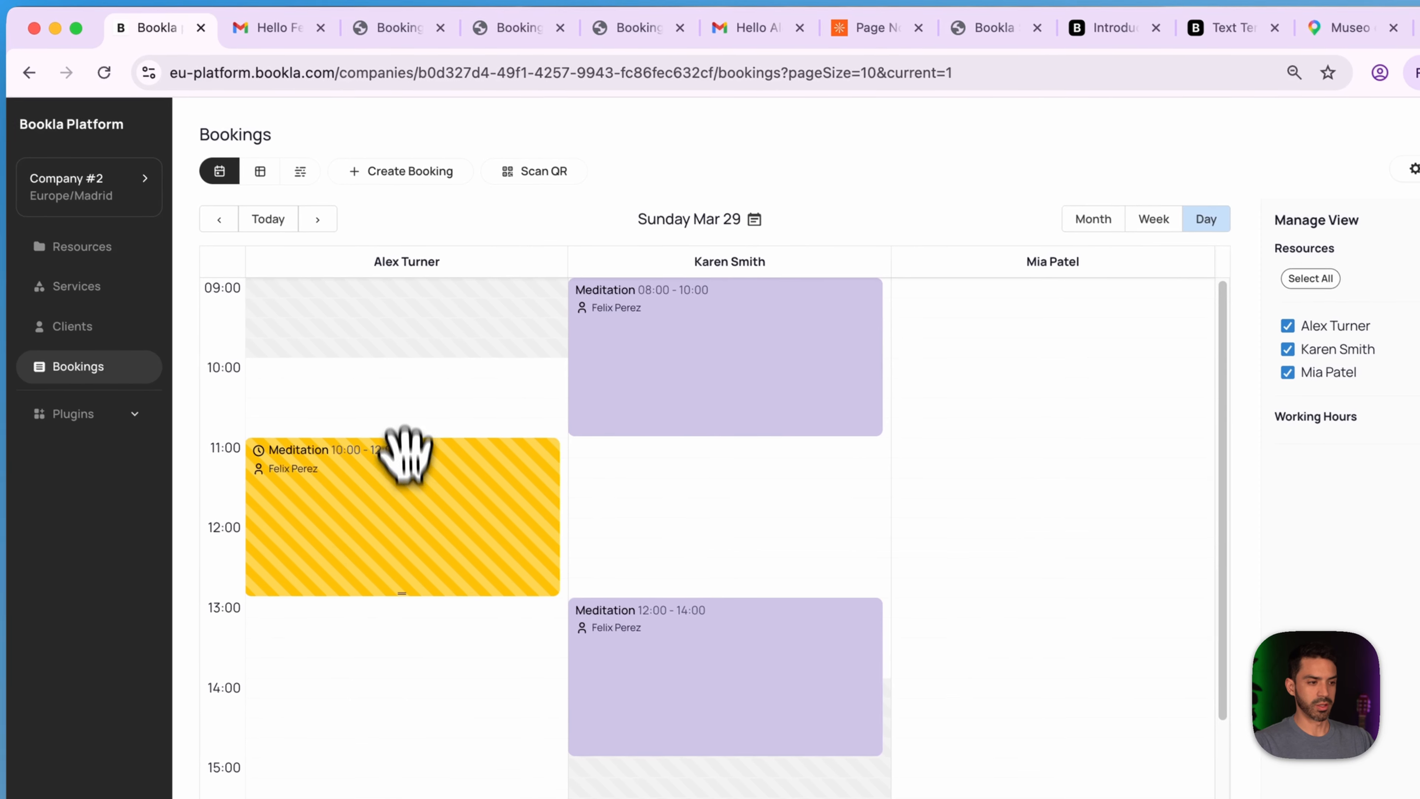
mouse_move(431, 501)
left_click(385, 467)
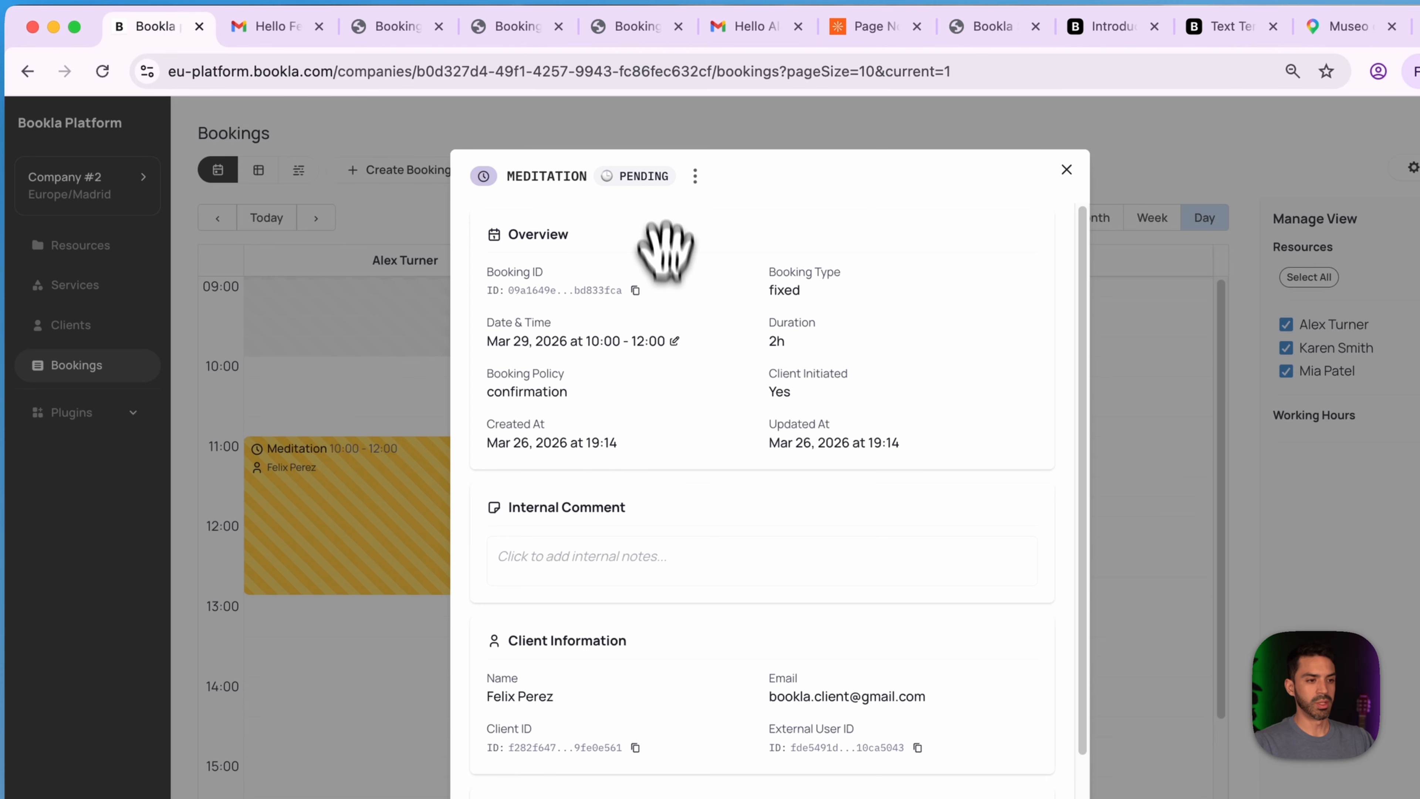
- Change the booking status to confirmed and save it
left_click(662, 181)
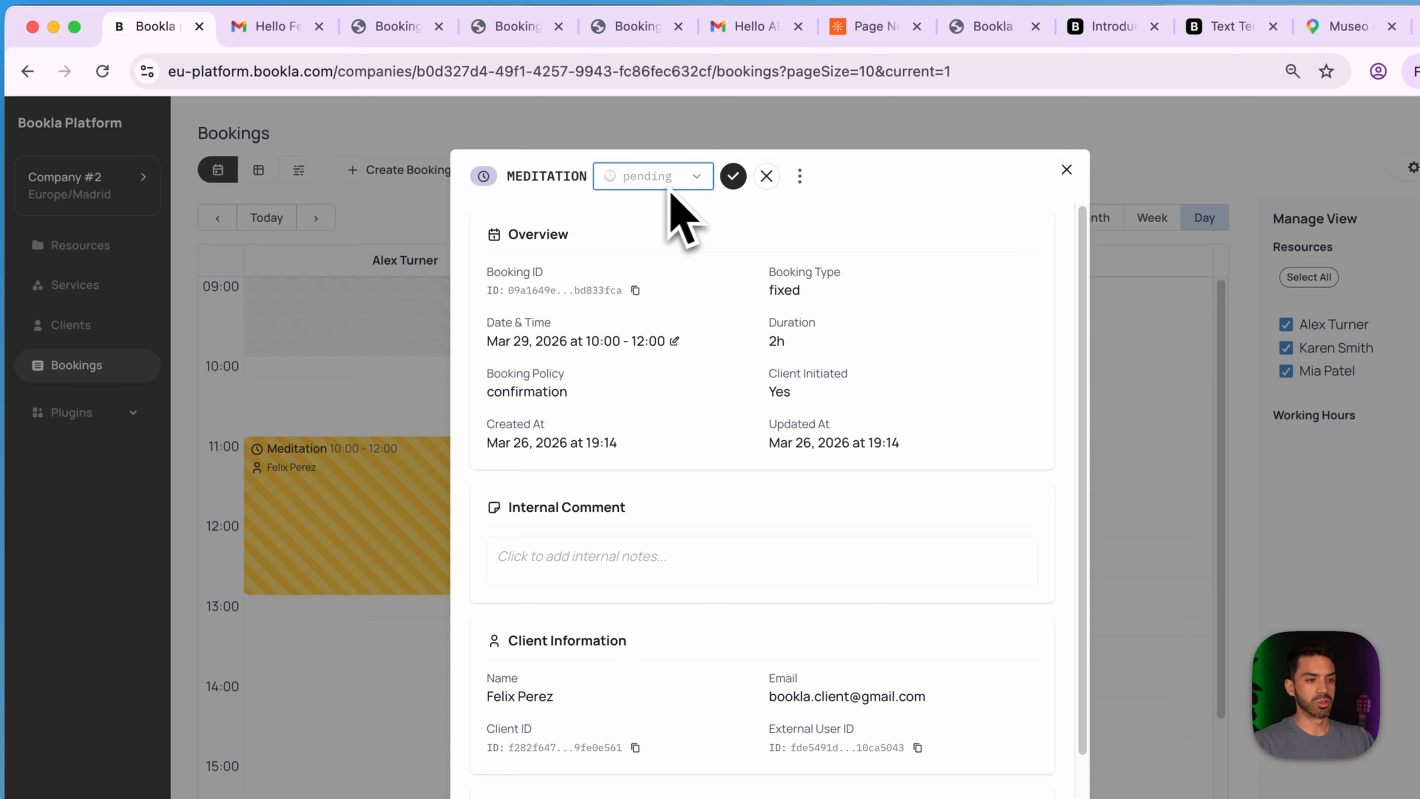
left_click(693, 182)
left_click(673, 161)
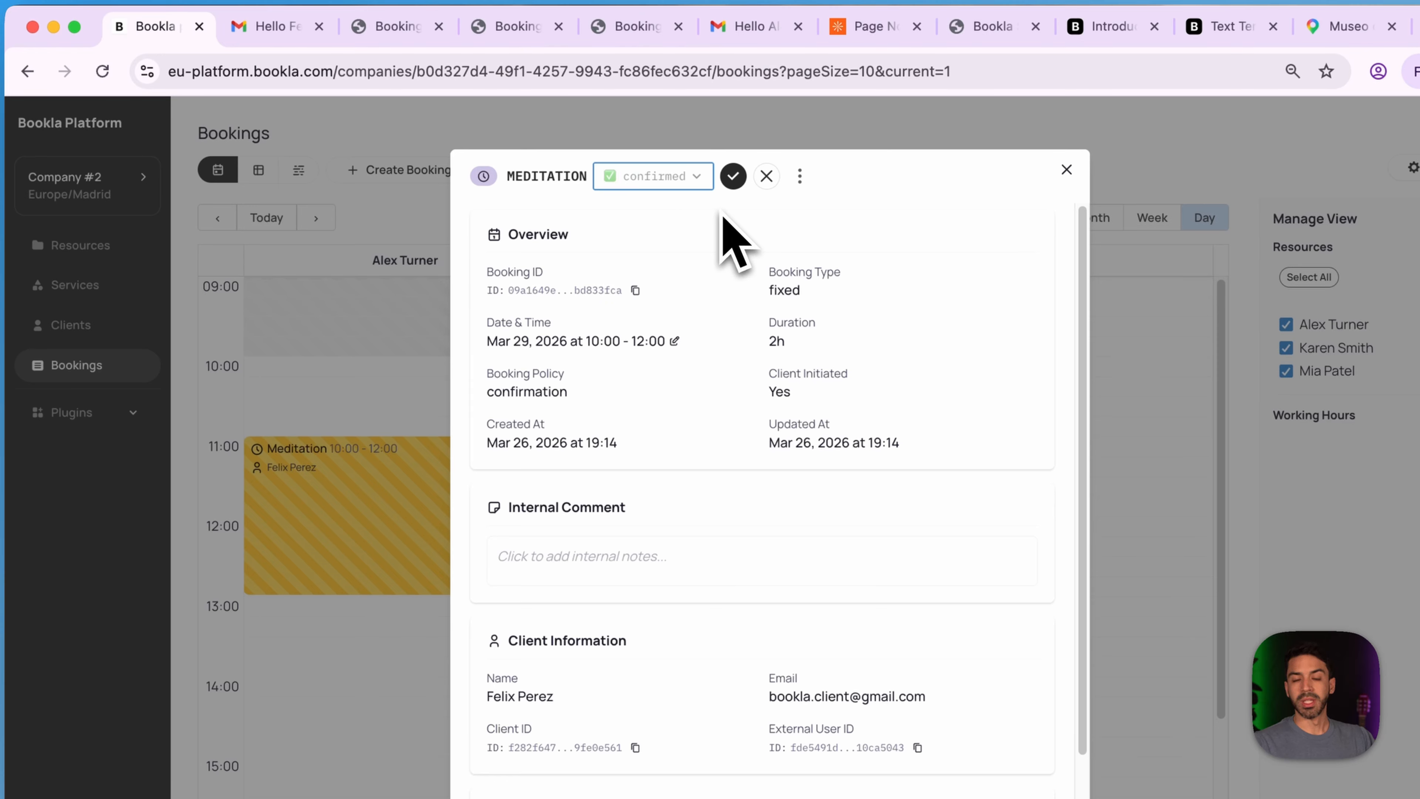
left_click(733, 176)
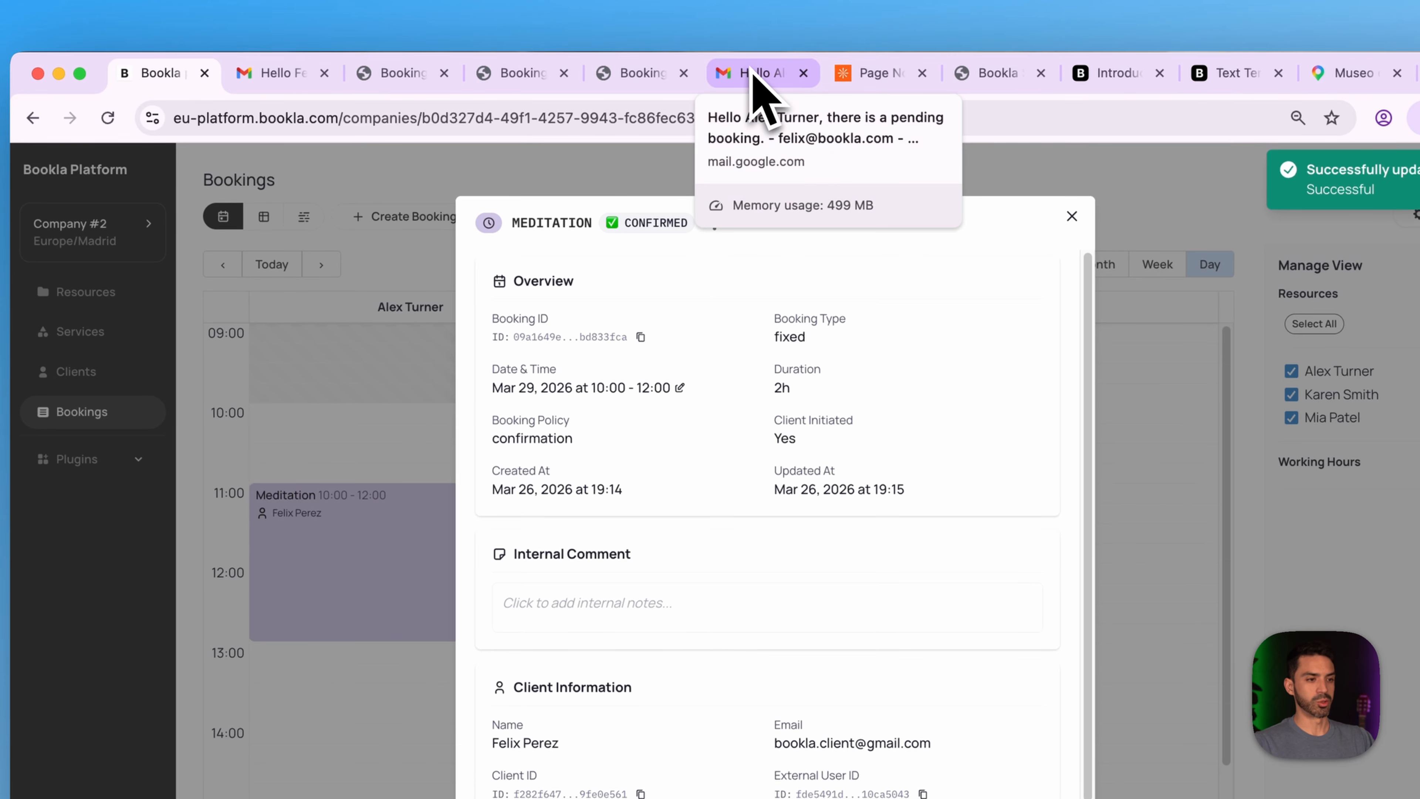
left_click(763, 92)
- Read the staff's New Booking Confirmation email, then follow the manage-booking link in the client's confirmation email
left_click(246, 311)
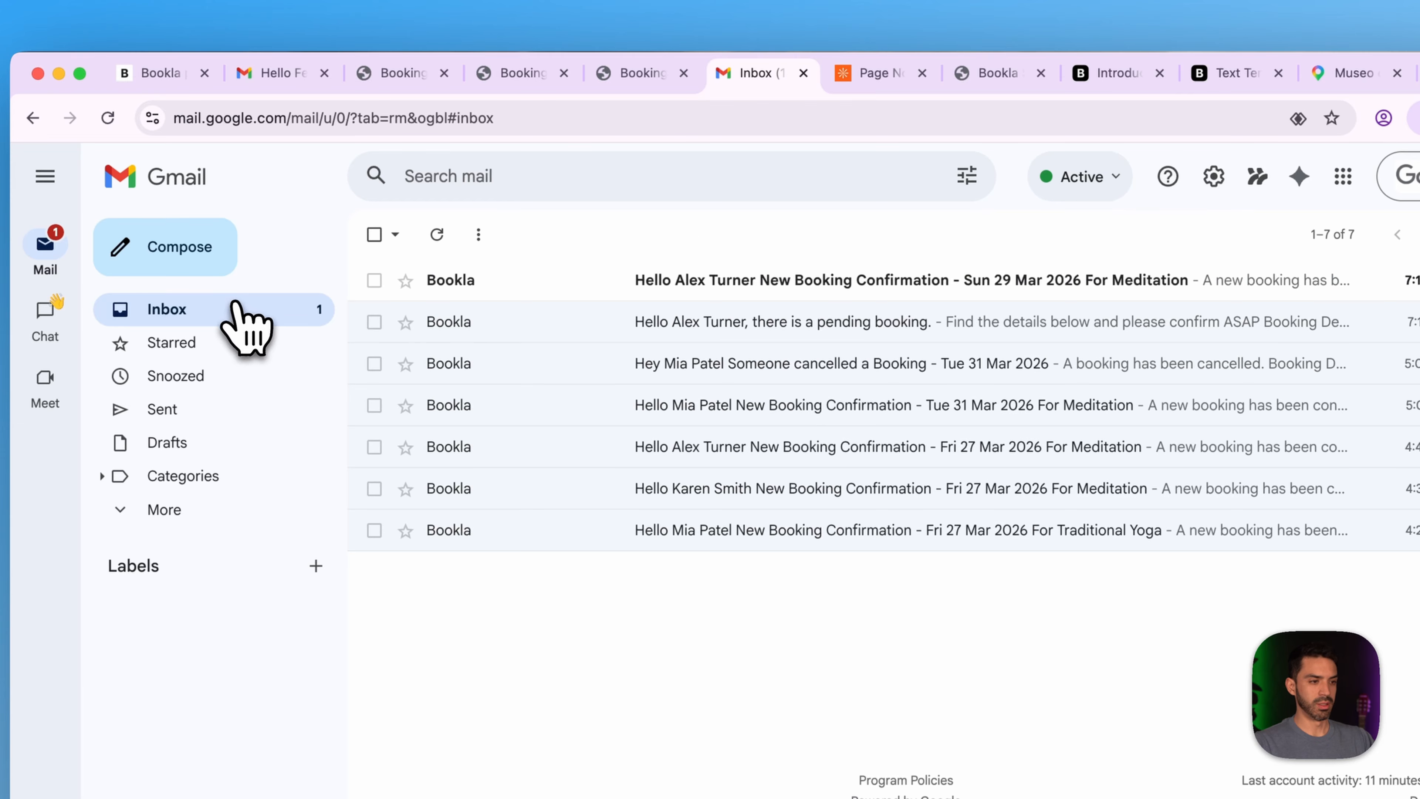
left_click(536, 287)
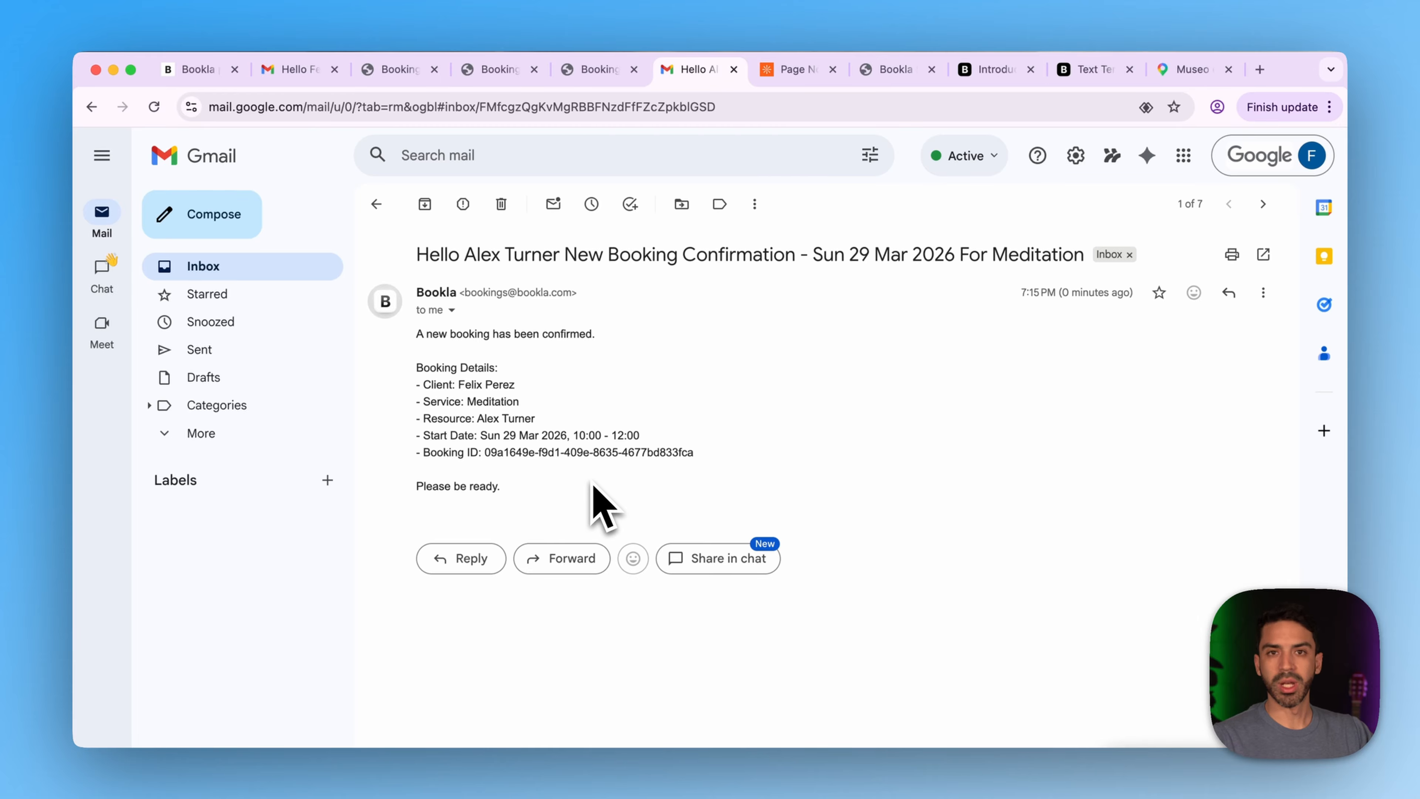
left_click(296, 69)
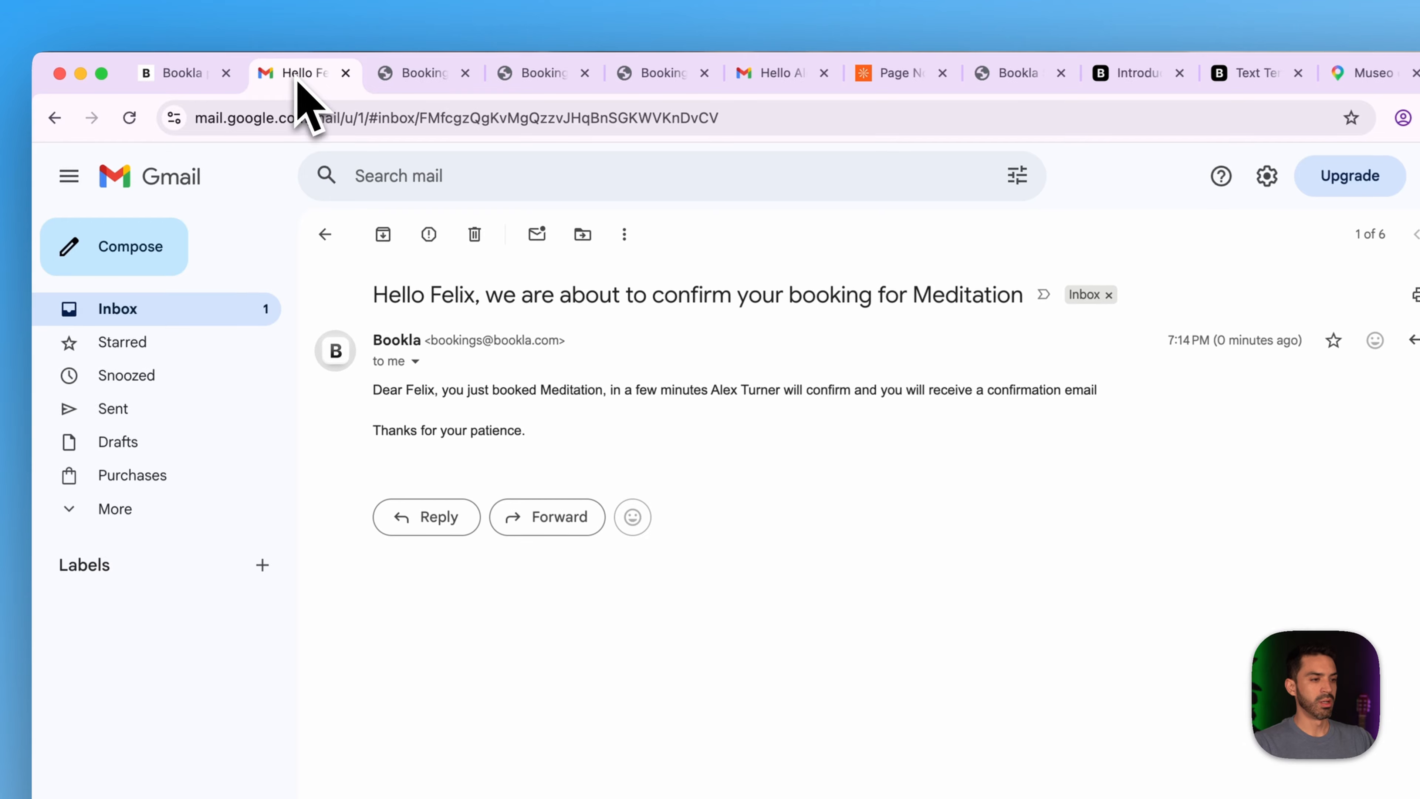
left_click(178, 316)
left_click(587, 296)
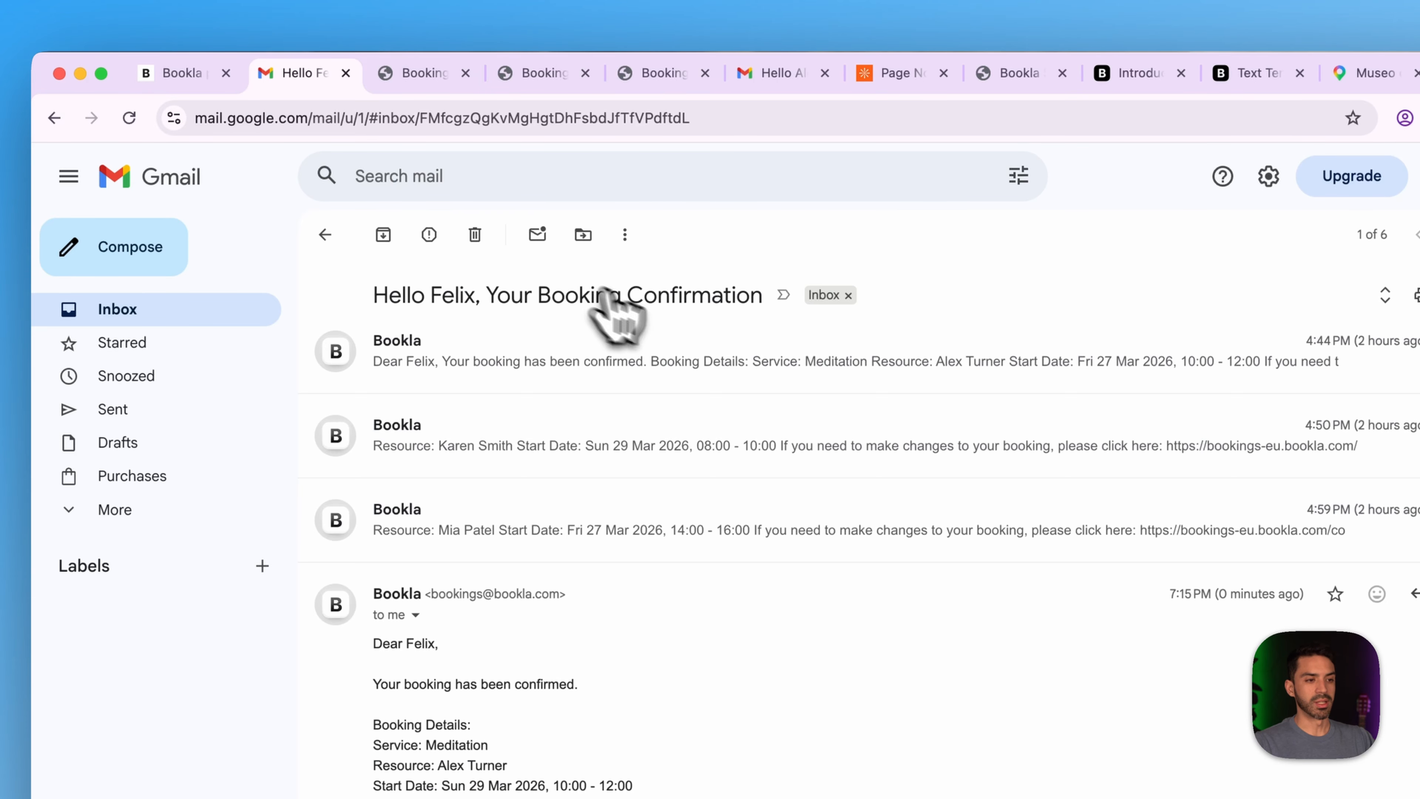
scroll(721, 660, "down", 3)
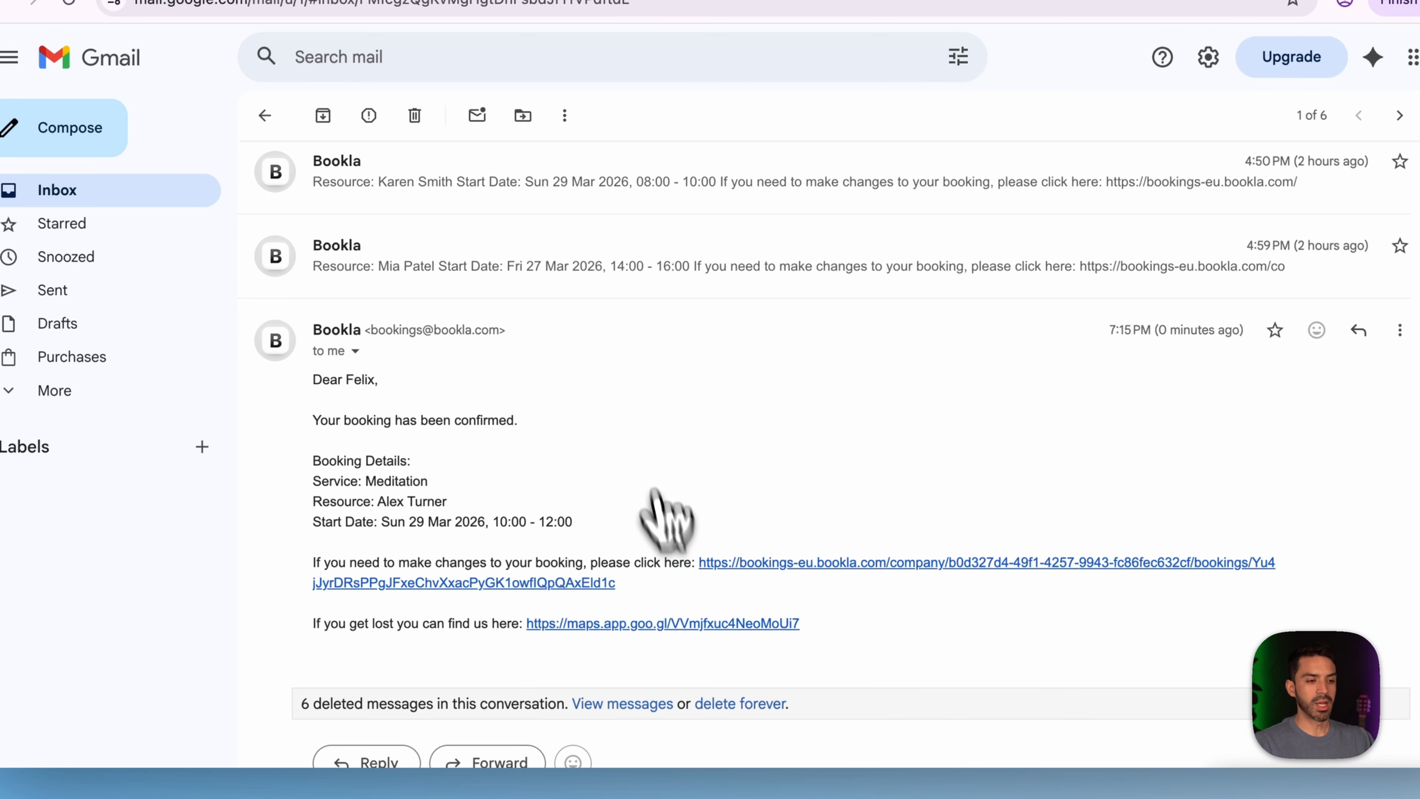
left_click(754, 563)
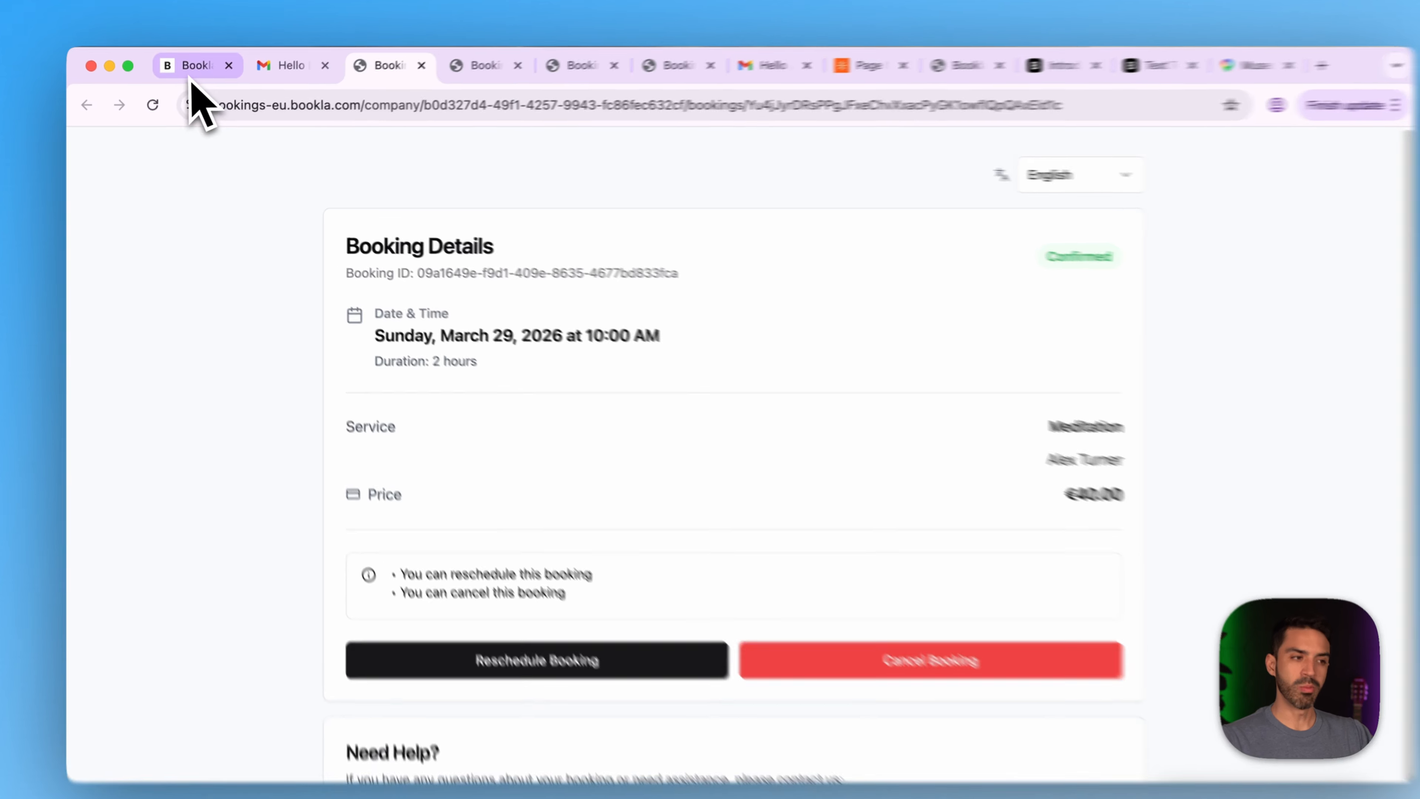
- After checking the booking shows Confirmed, go back to the Bookla admin booking details
left_click(191, 79)
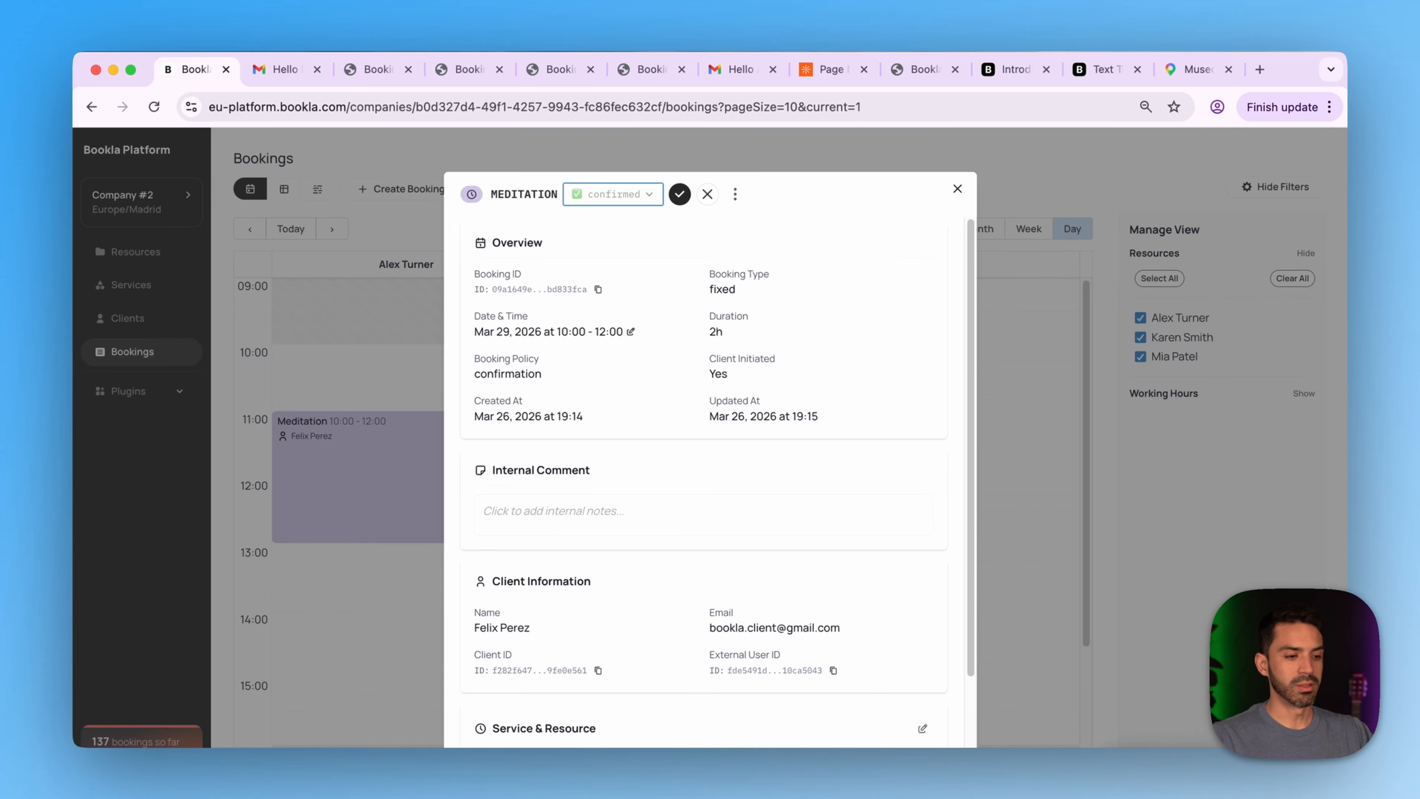
- Reschedule the Meditation booking to the 14:00 slot on Mar 29 and confirm the update
scroll(717, 483, "down", 3)
scroll(718, 483, "up", 1)
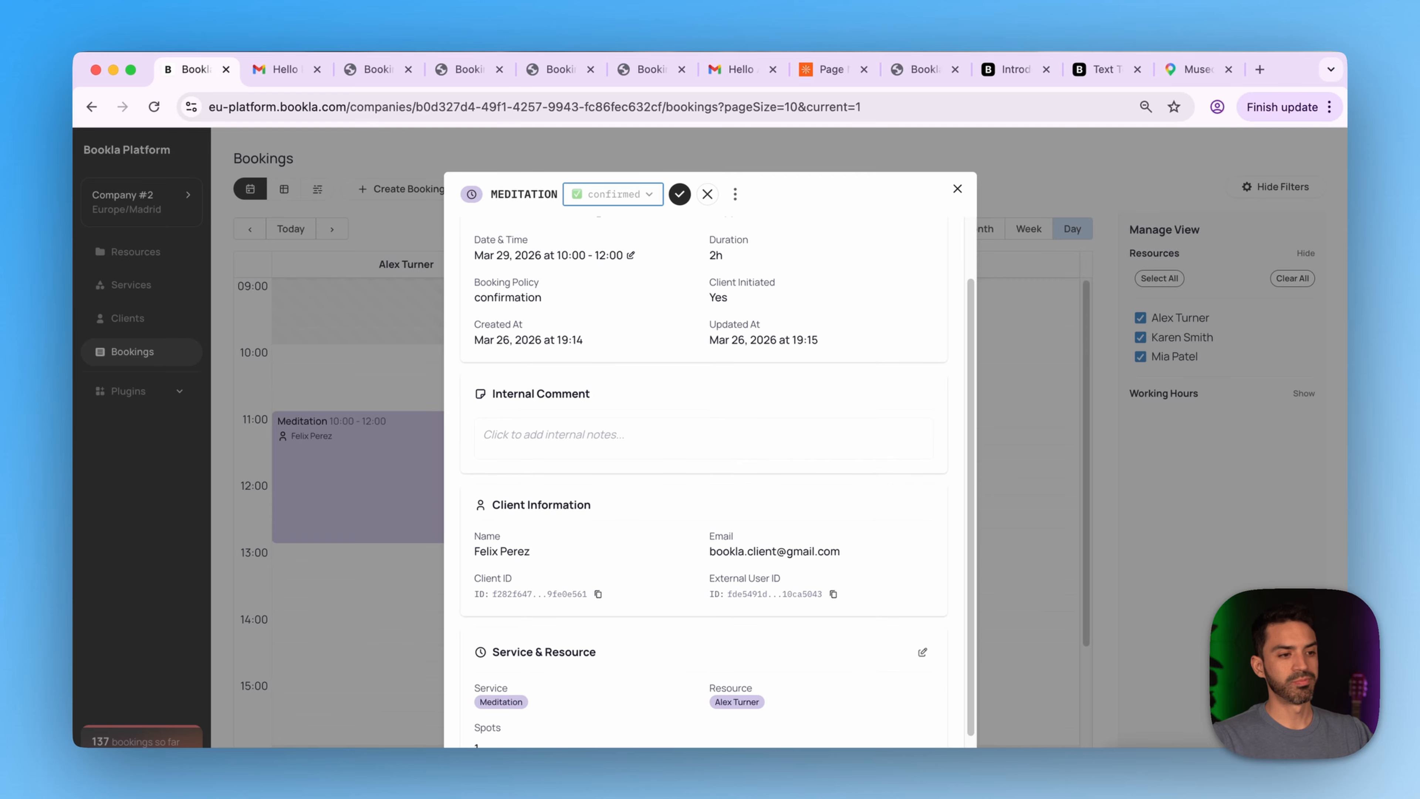
scroll(718, 476, "up", 2)
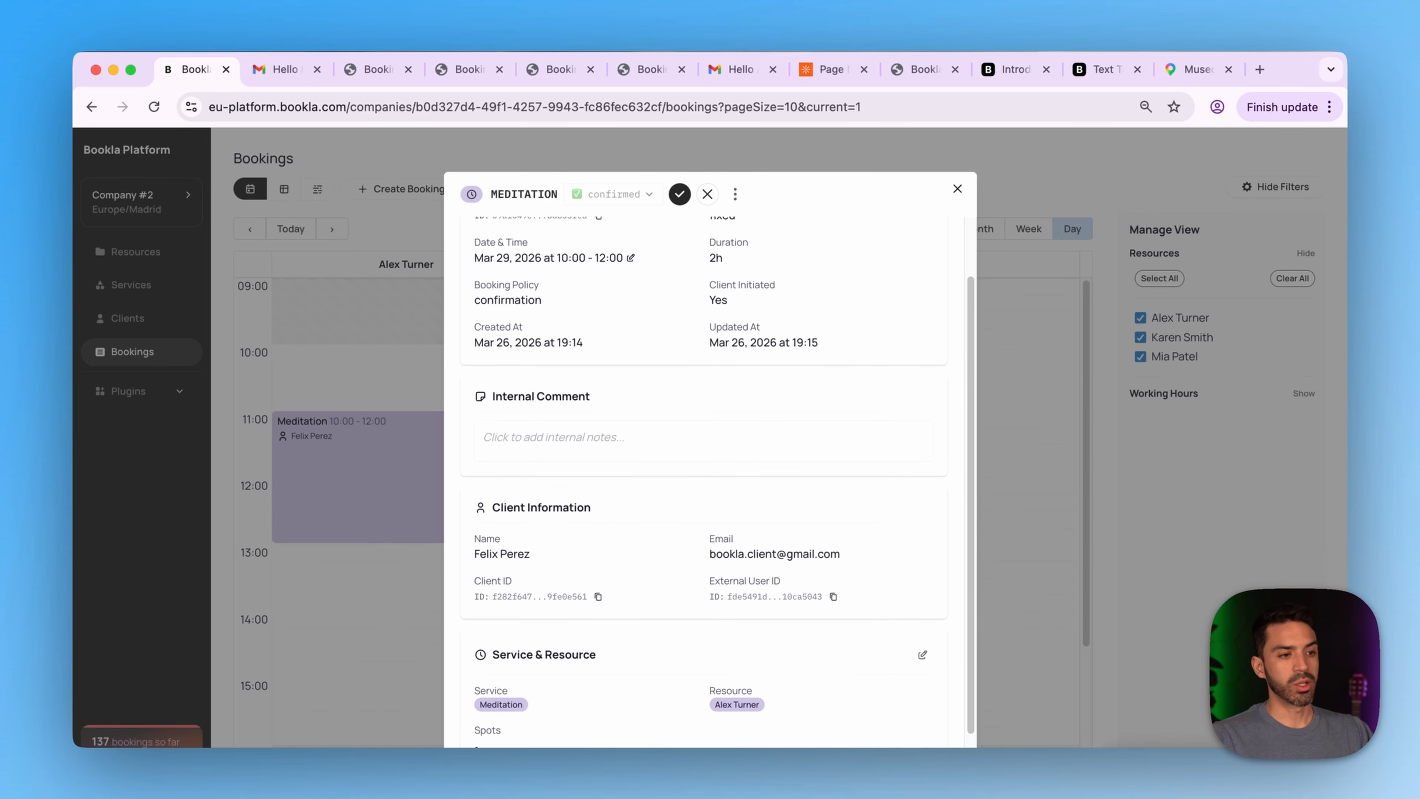
left_click(630, 276)
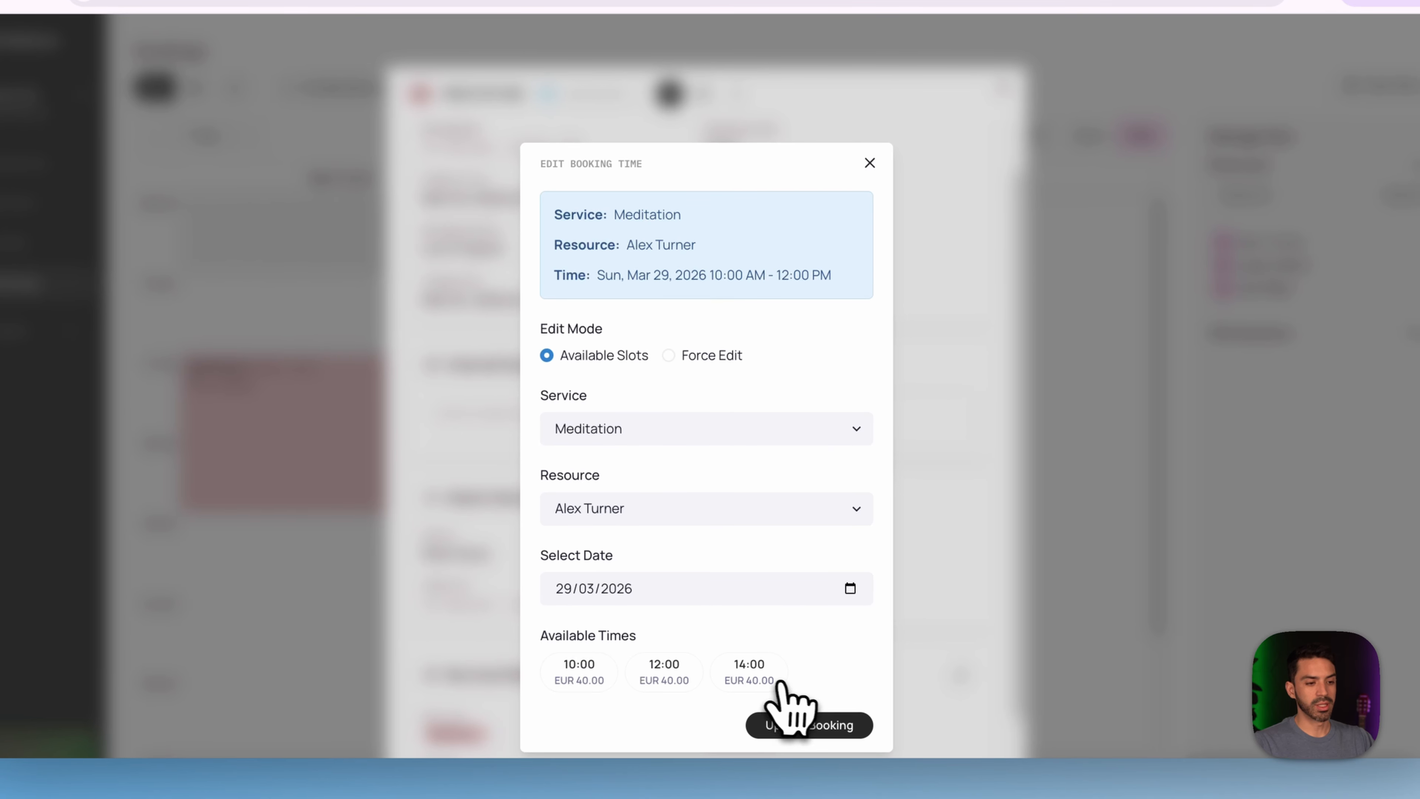
left_click(749, 671)
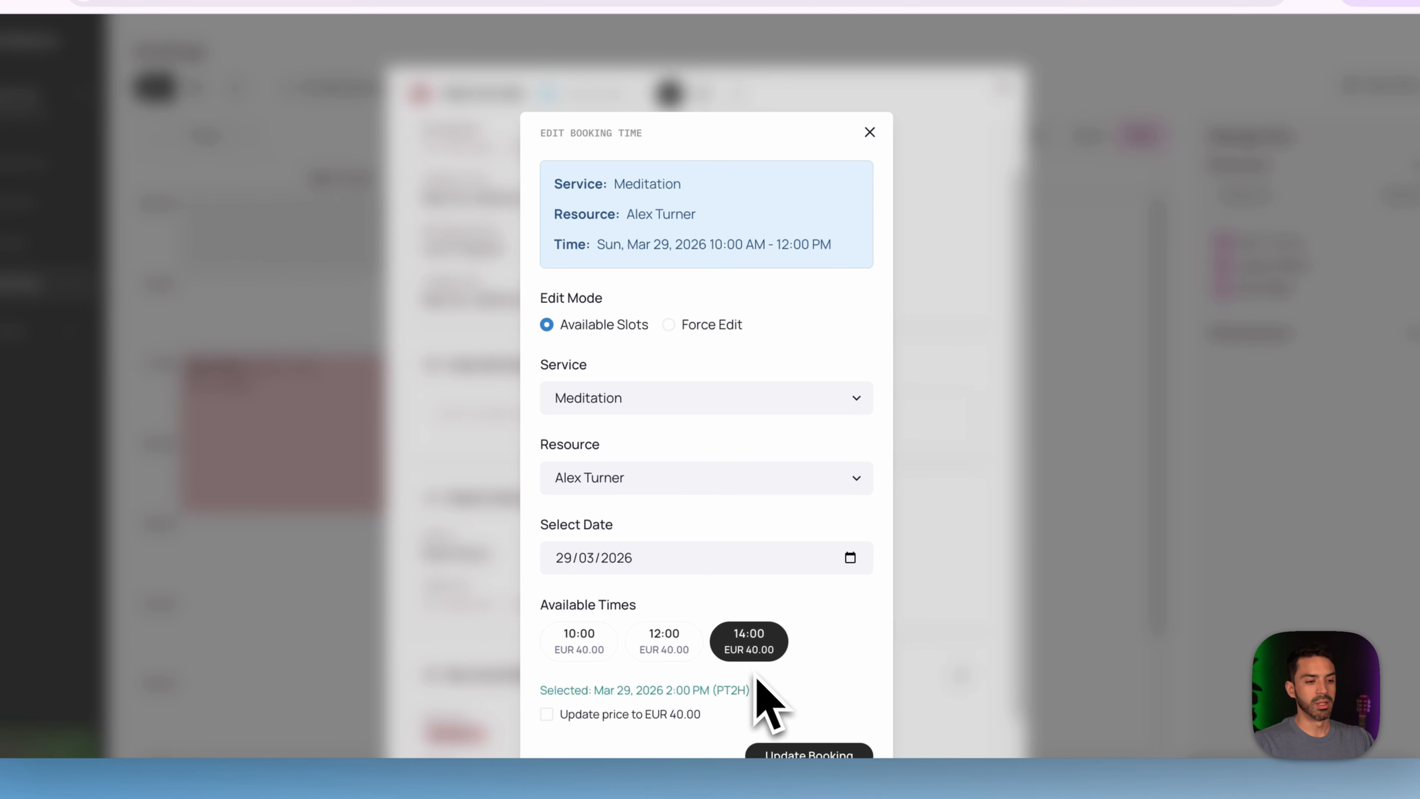
left_click(794, 755)
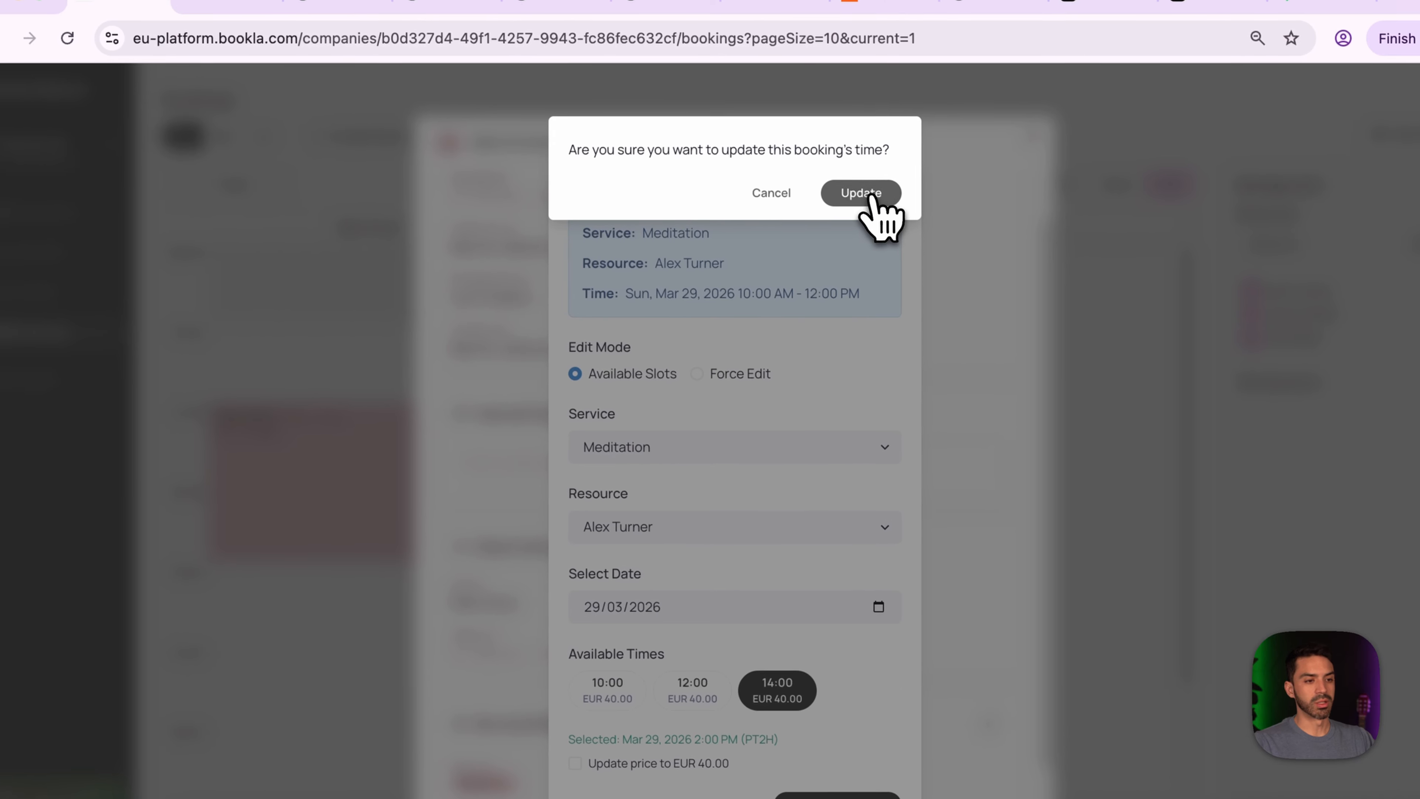
left_click(832, 143)
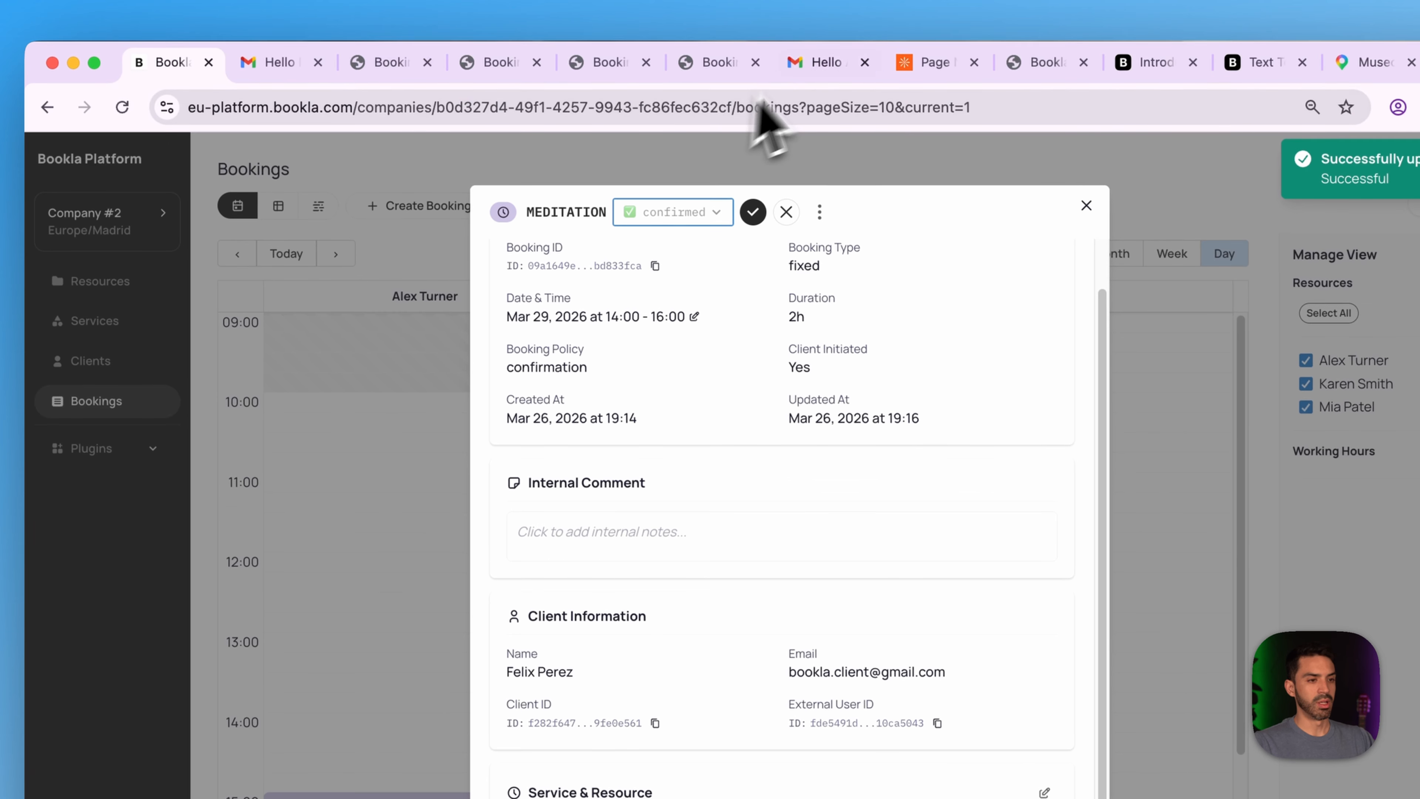
left_click(816, 62)
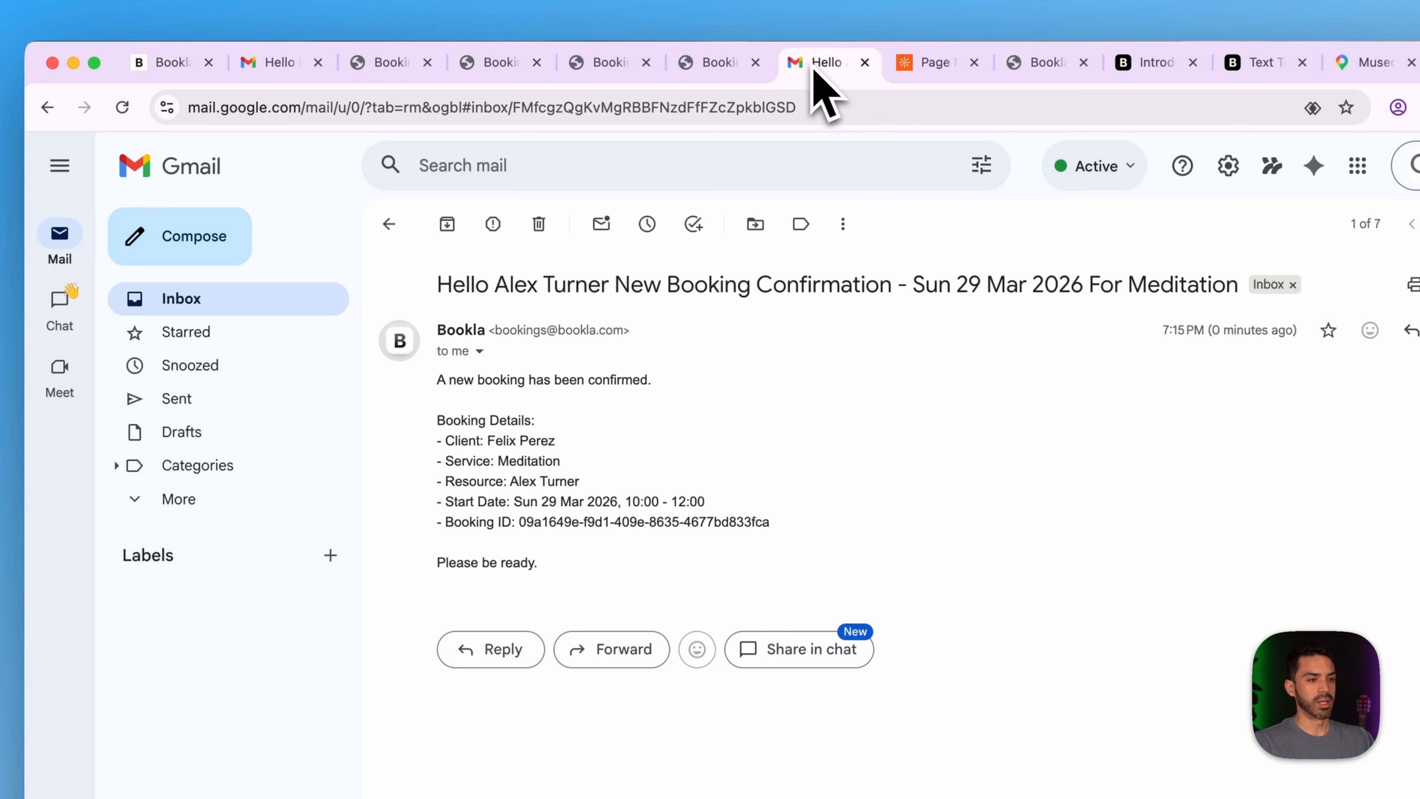
- Check the merchant and client inboxes for the rescheduled-booking emails, then return to Bookla
left_click(196, 301)
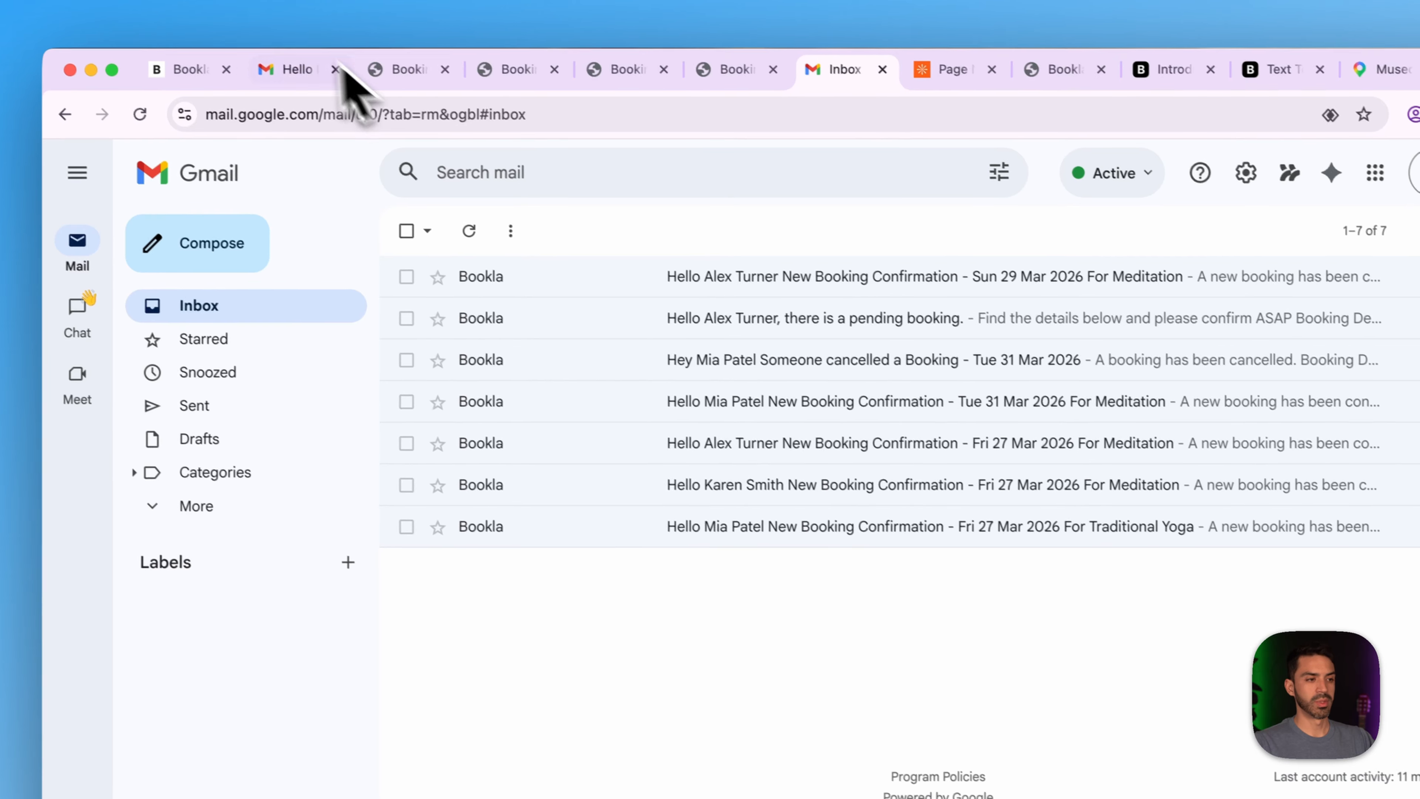
left_click(310, 78)
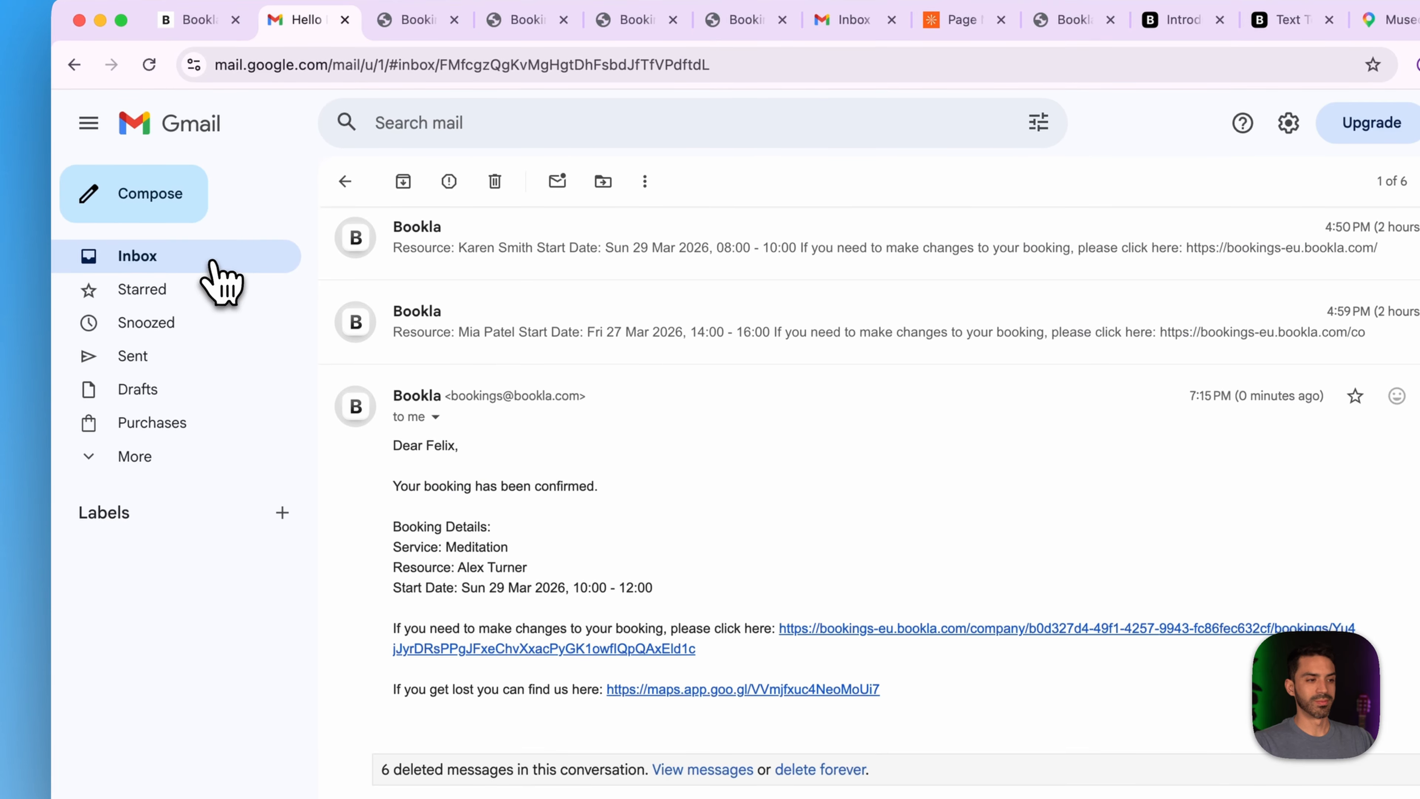
left_click(236, 310)
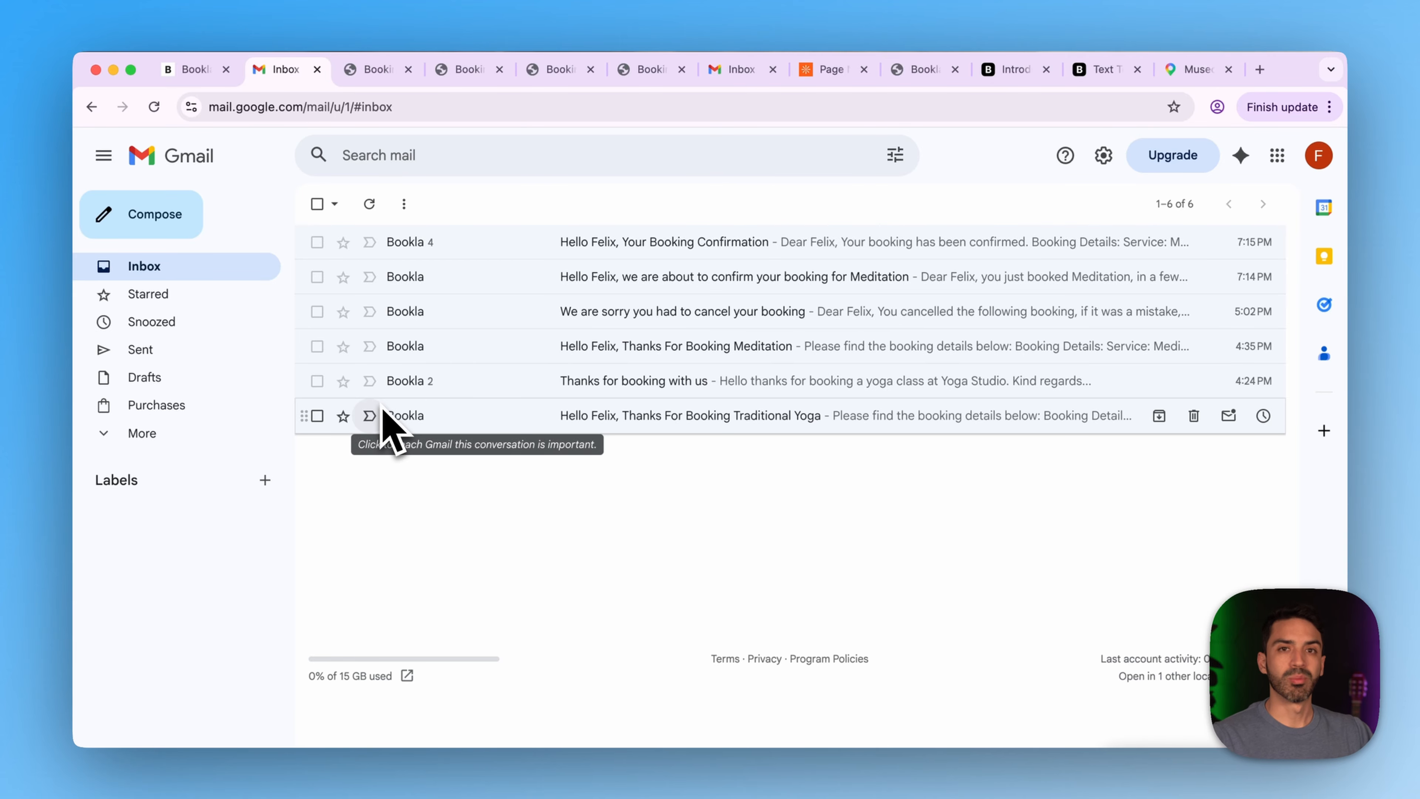
left_click(190, 69)
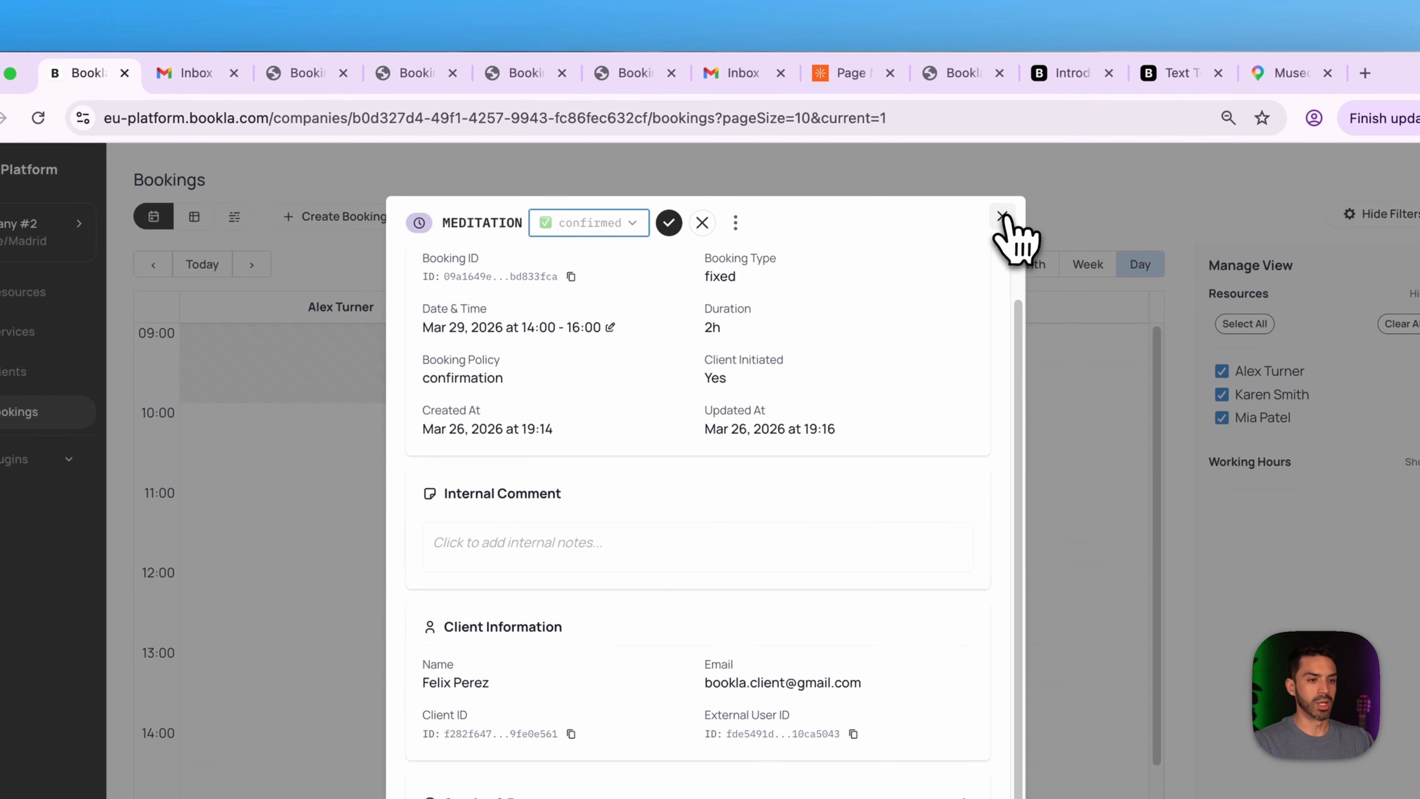
- Close the booking details and go to the Email notifications plugin settings
left_click(1096, 191)
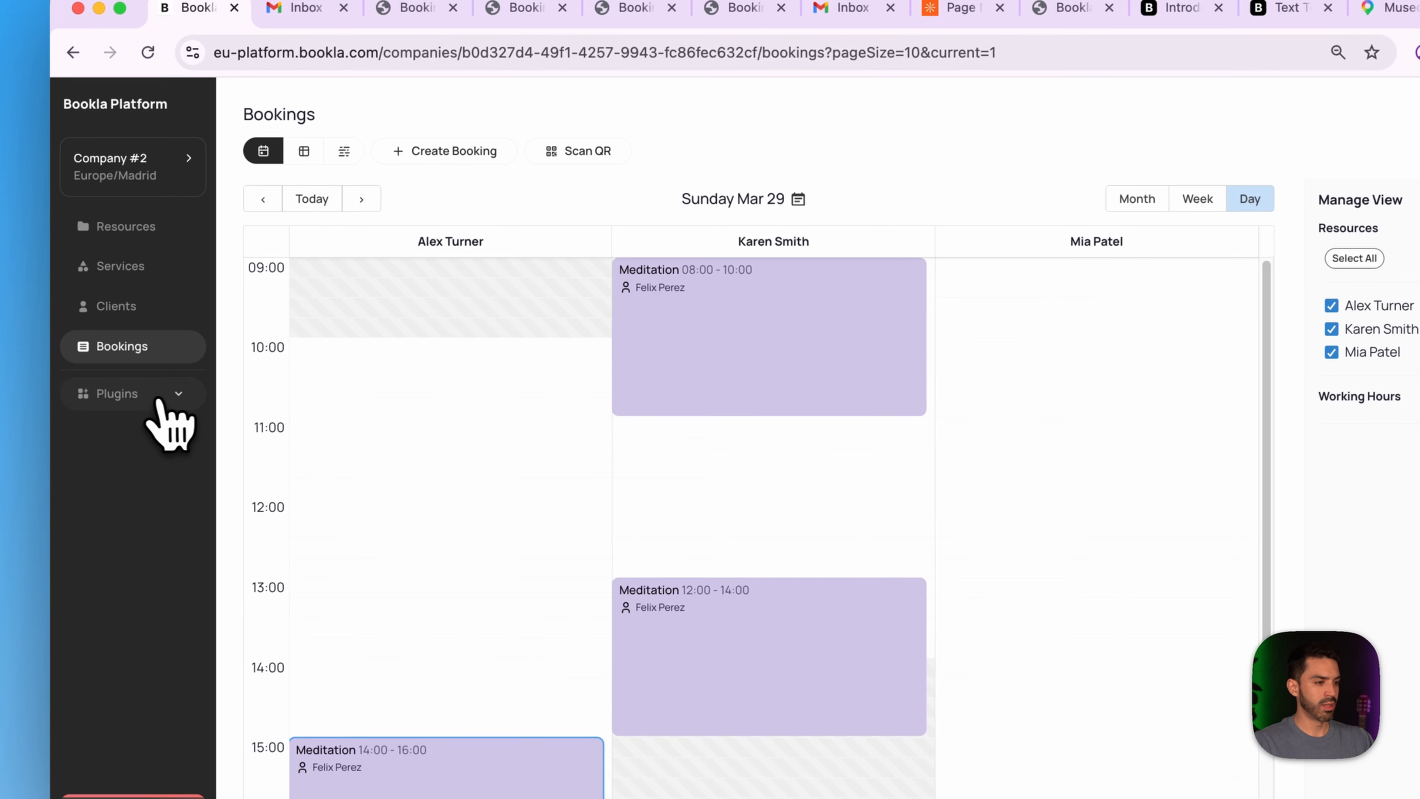
left_click(159, 400)
left_click(161, 517)
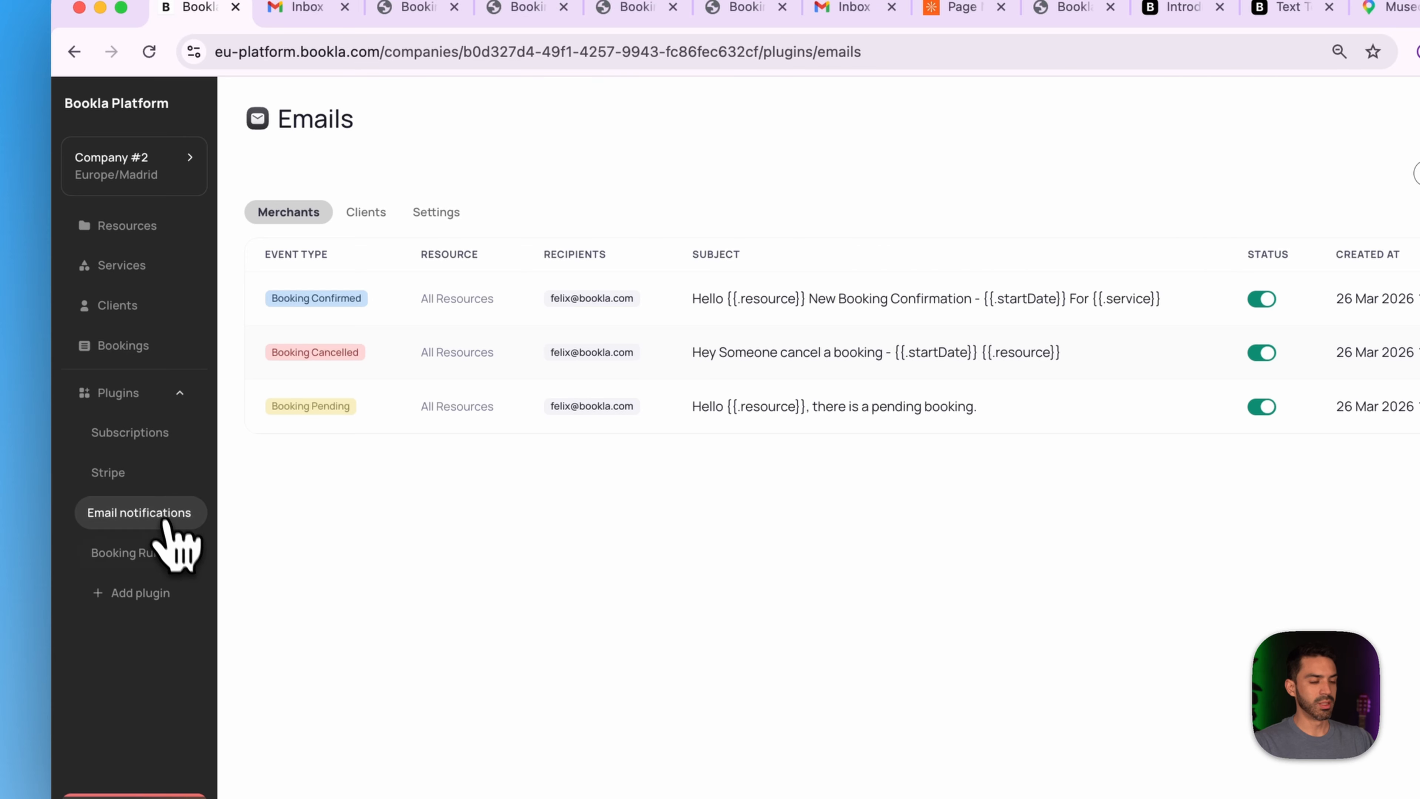
- Create a merchant Booking Edited template with the studio's e-mail address as recipient
left_click(1280, 240)
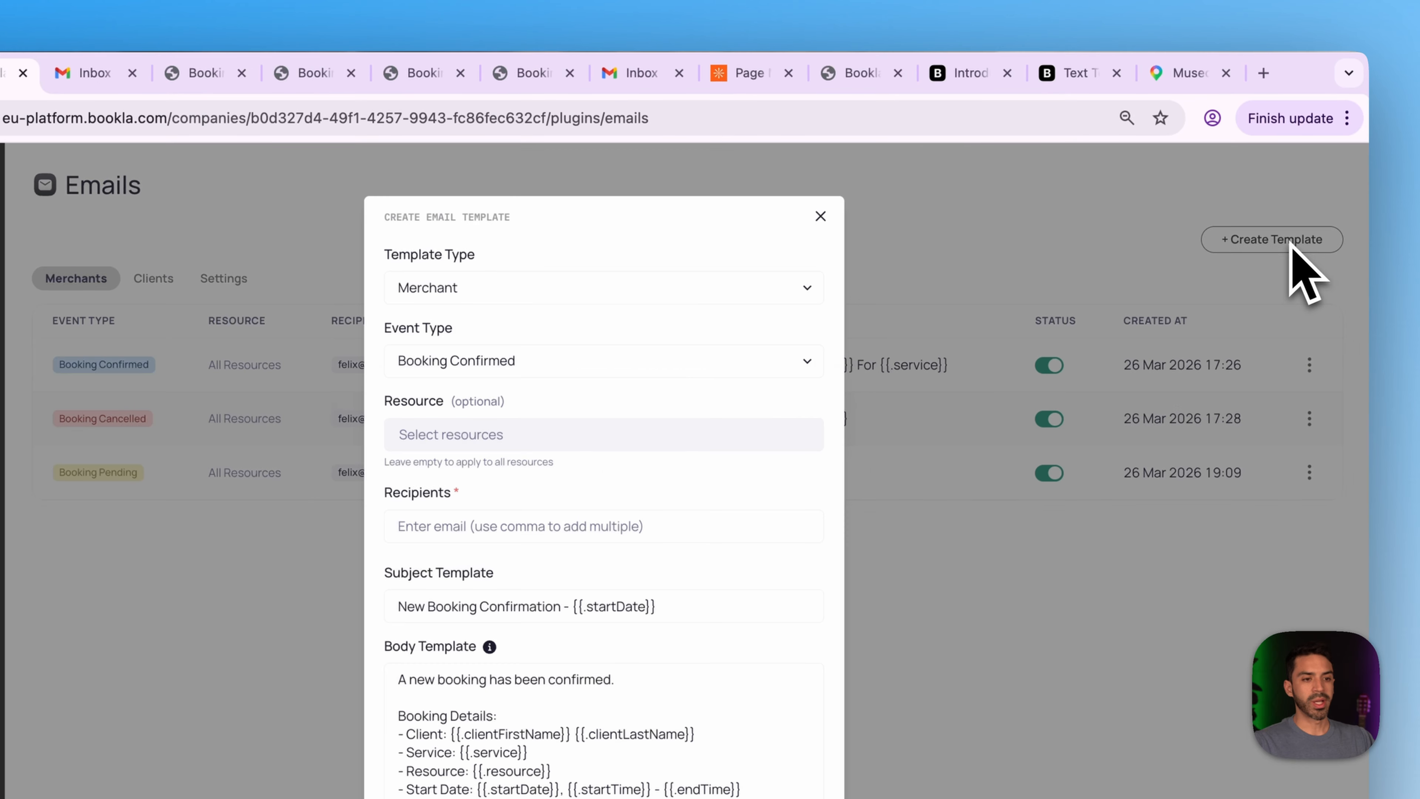
left_click(517, 364)
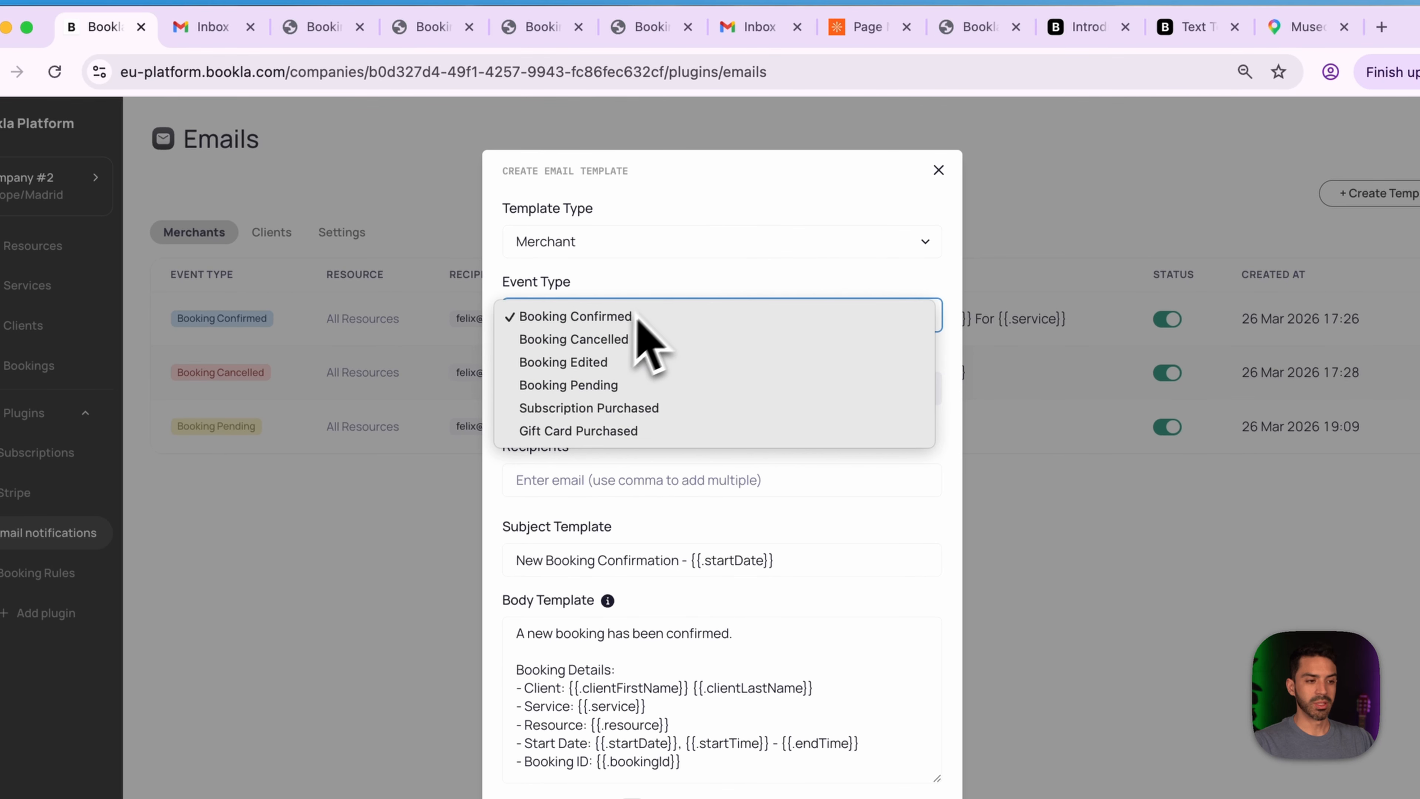
left_click(657, 369)
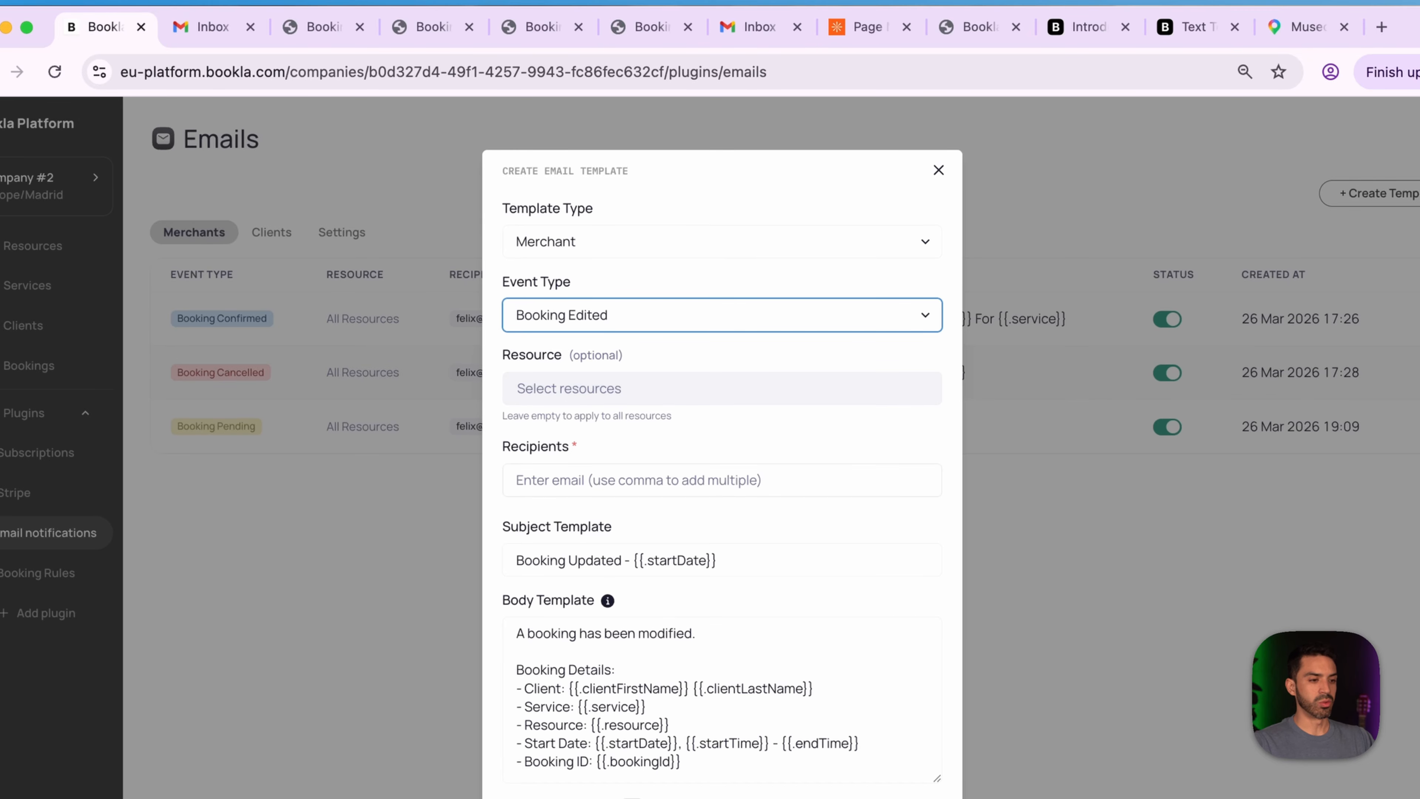
left_click(660, 480)
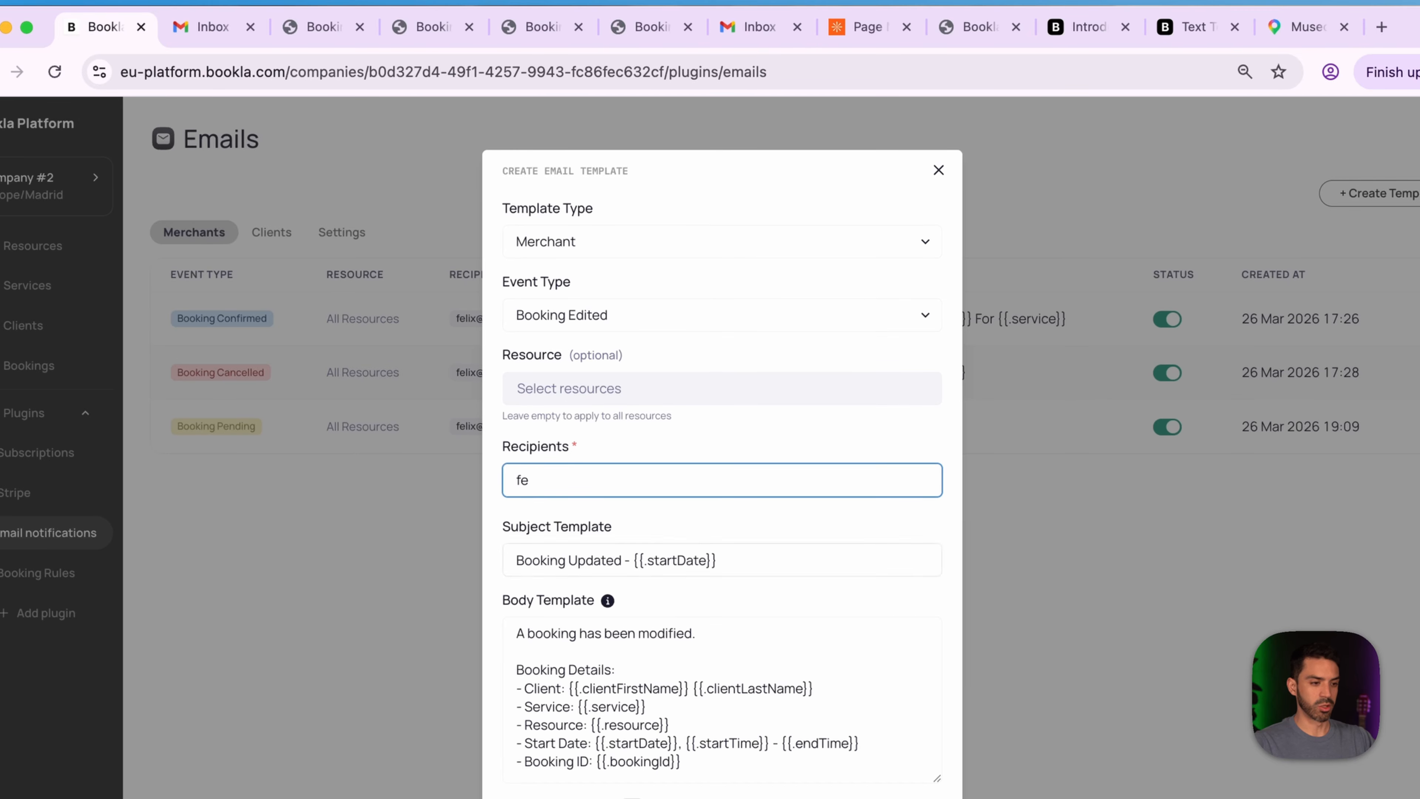
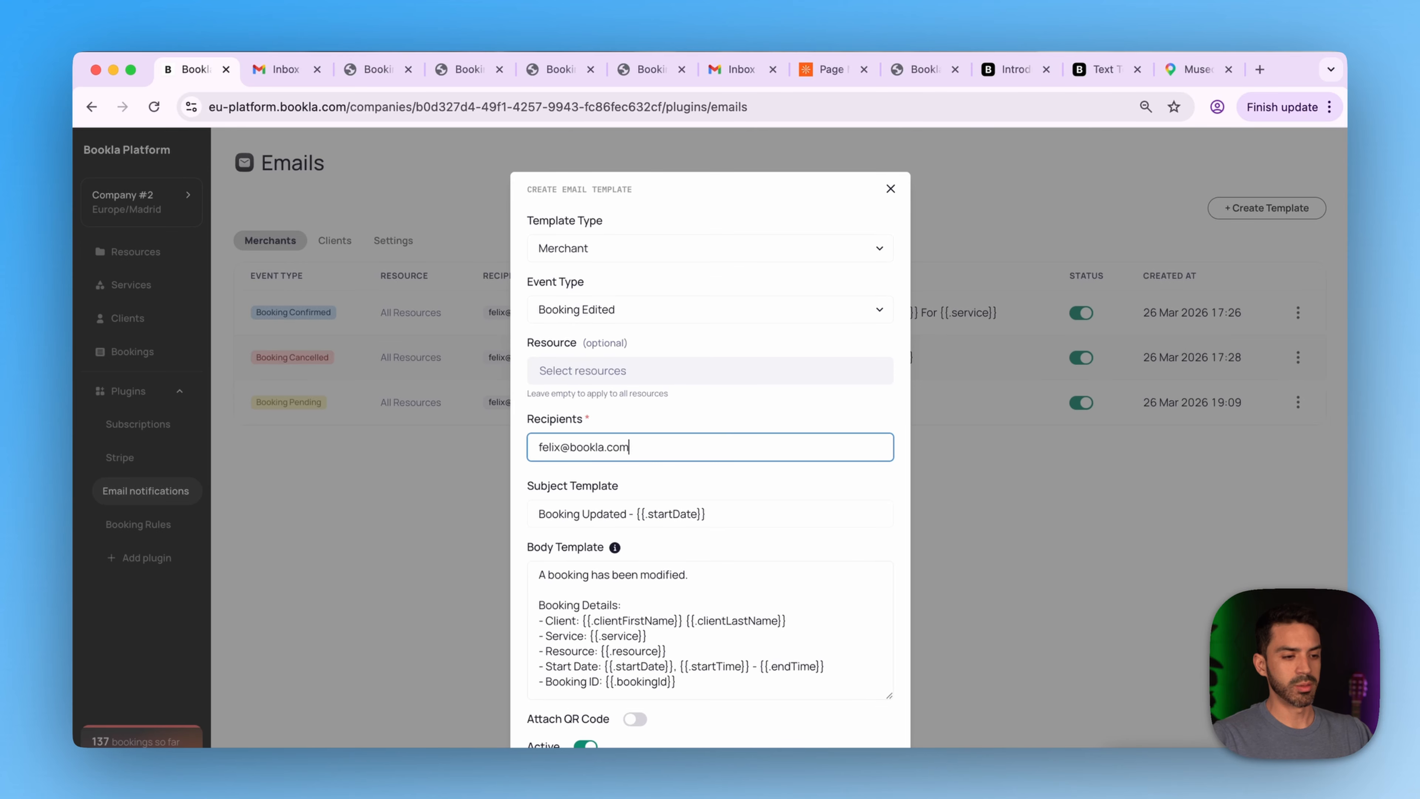
key("Return")
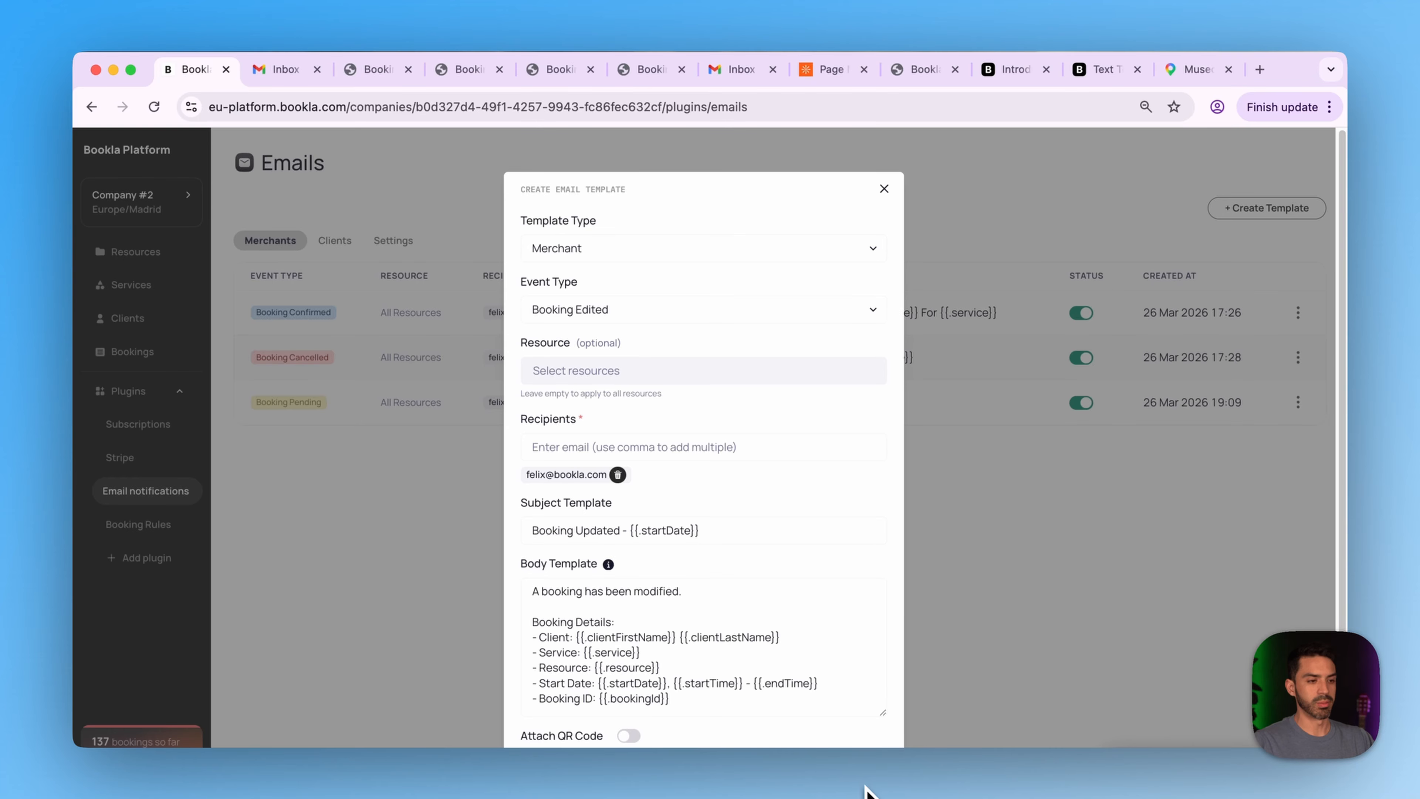
left_click(847, 795)
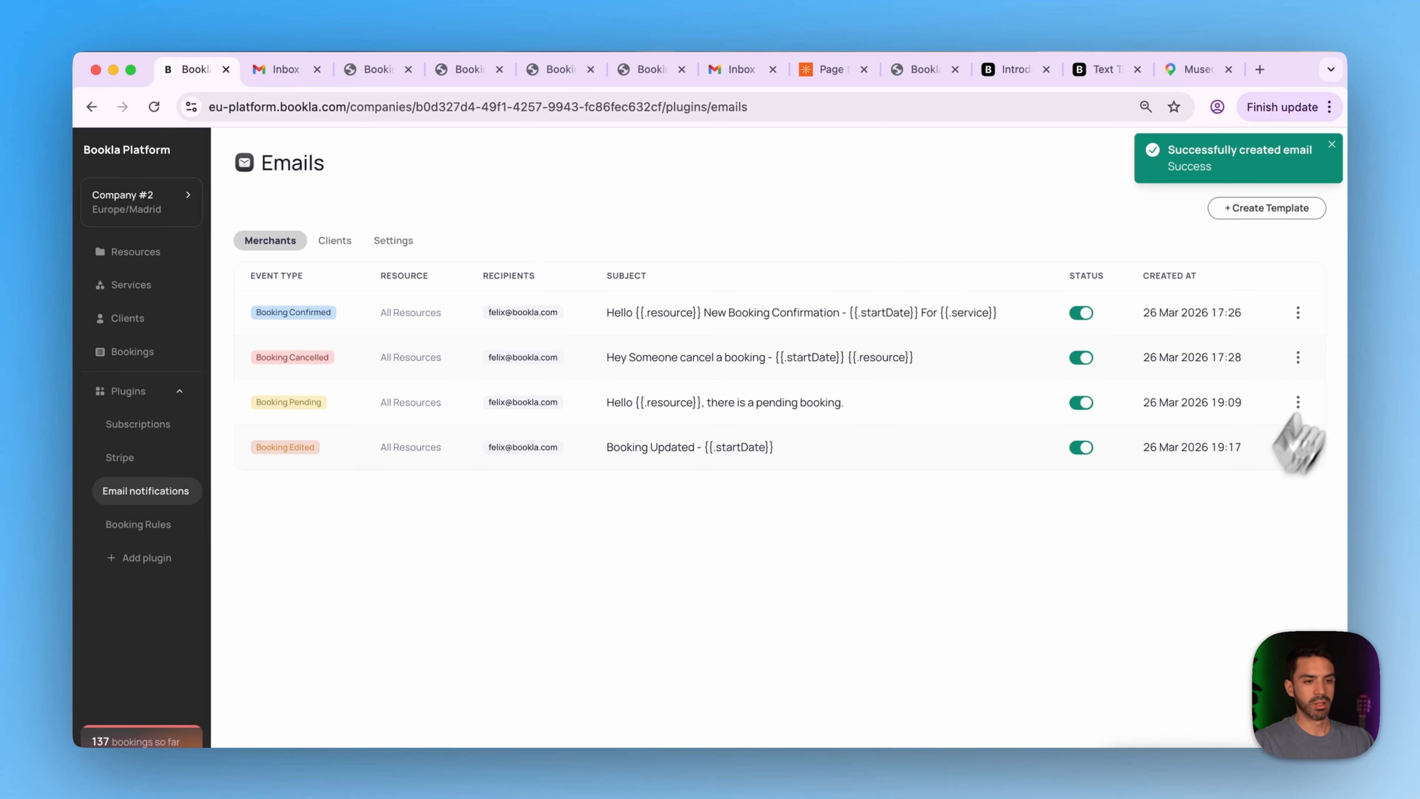
- Start a new Client template triggered by Booking Edited events
left_click(1265, 214)
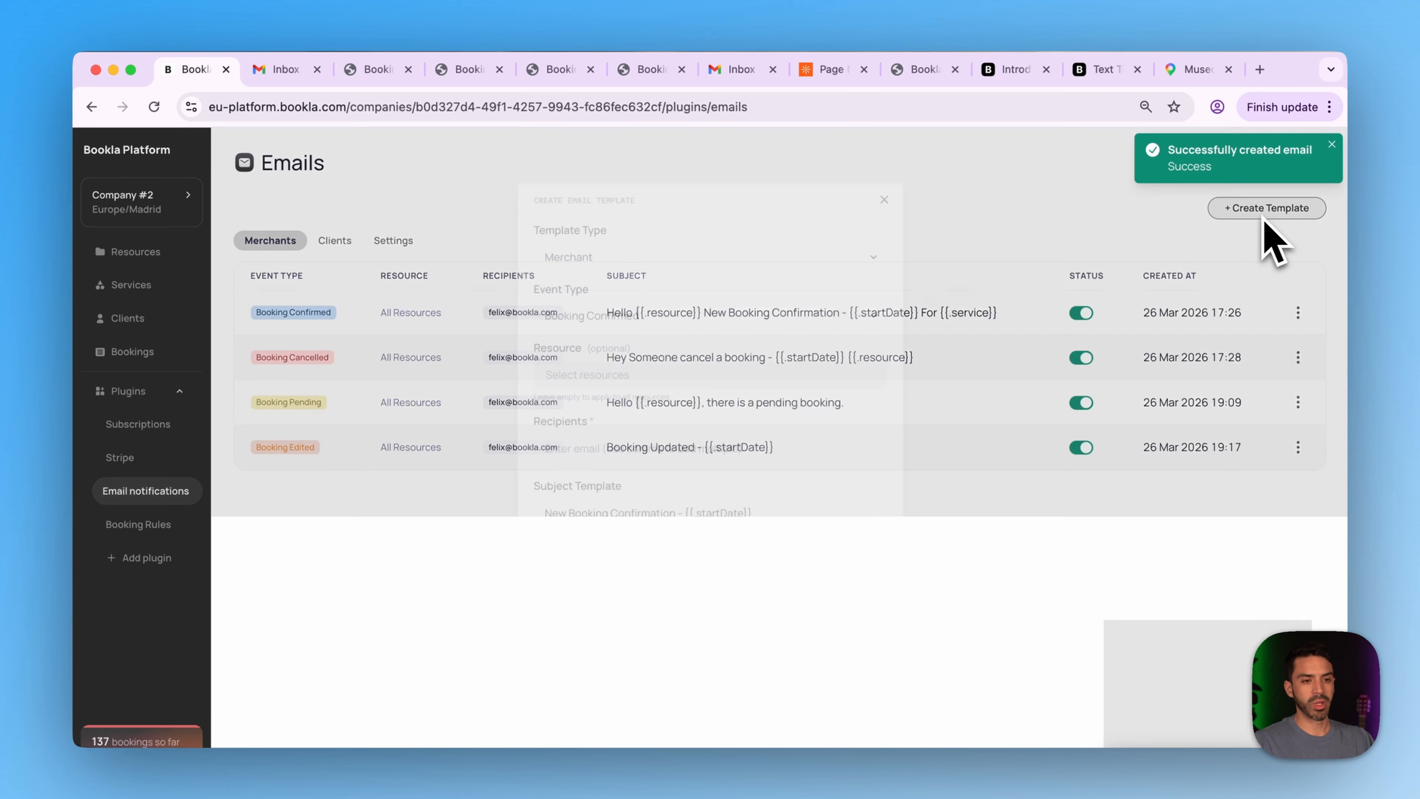
left_click(721, 249)
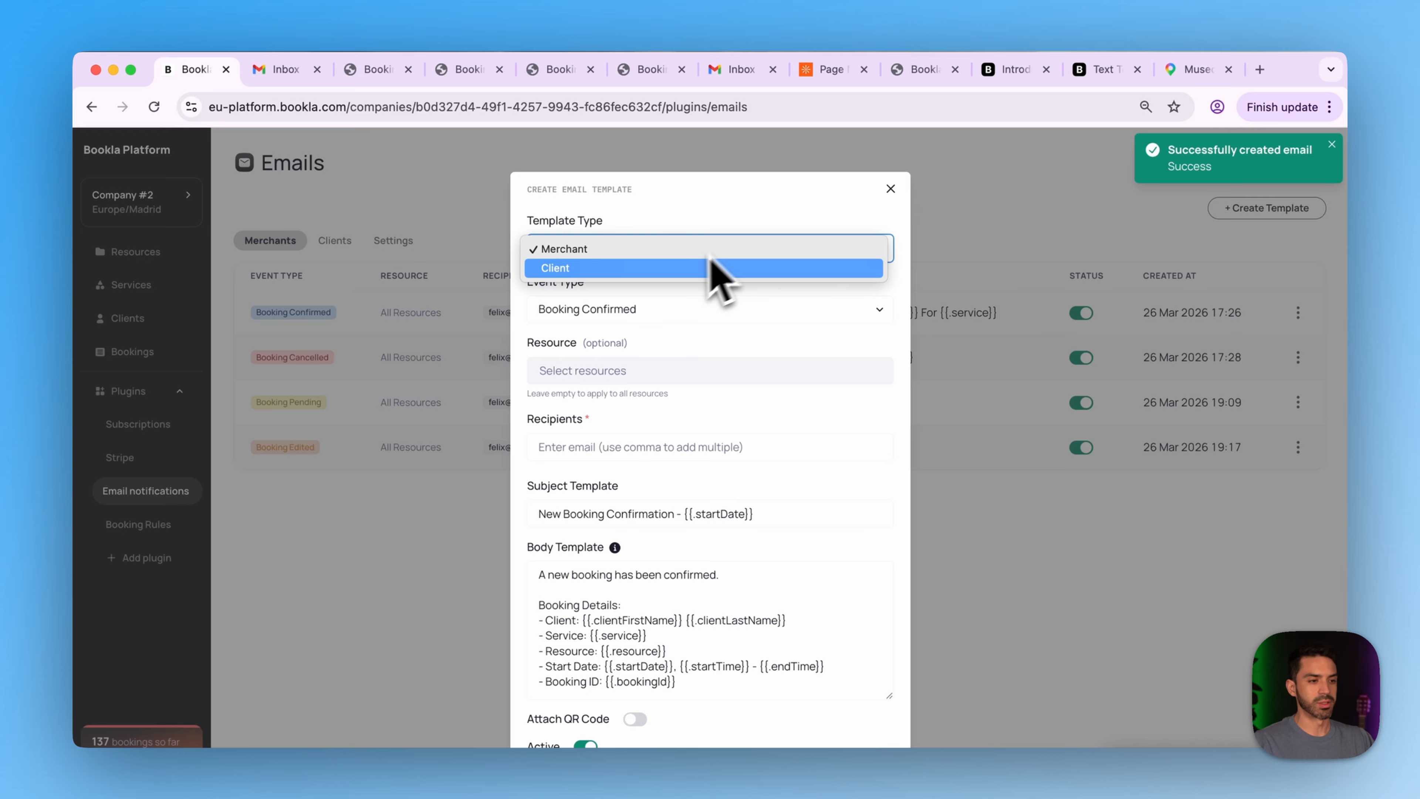
left_click(673, 268)
left_click(649, 311)
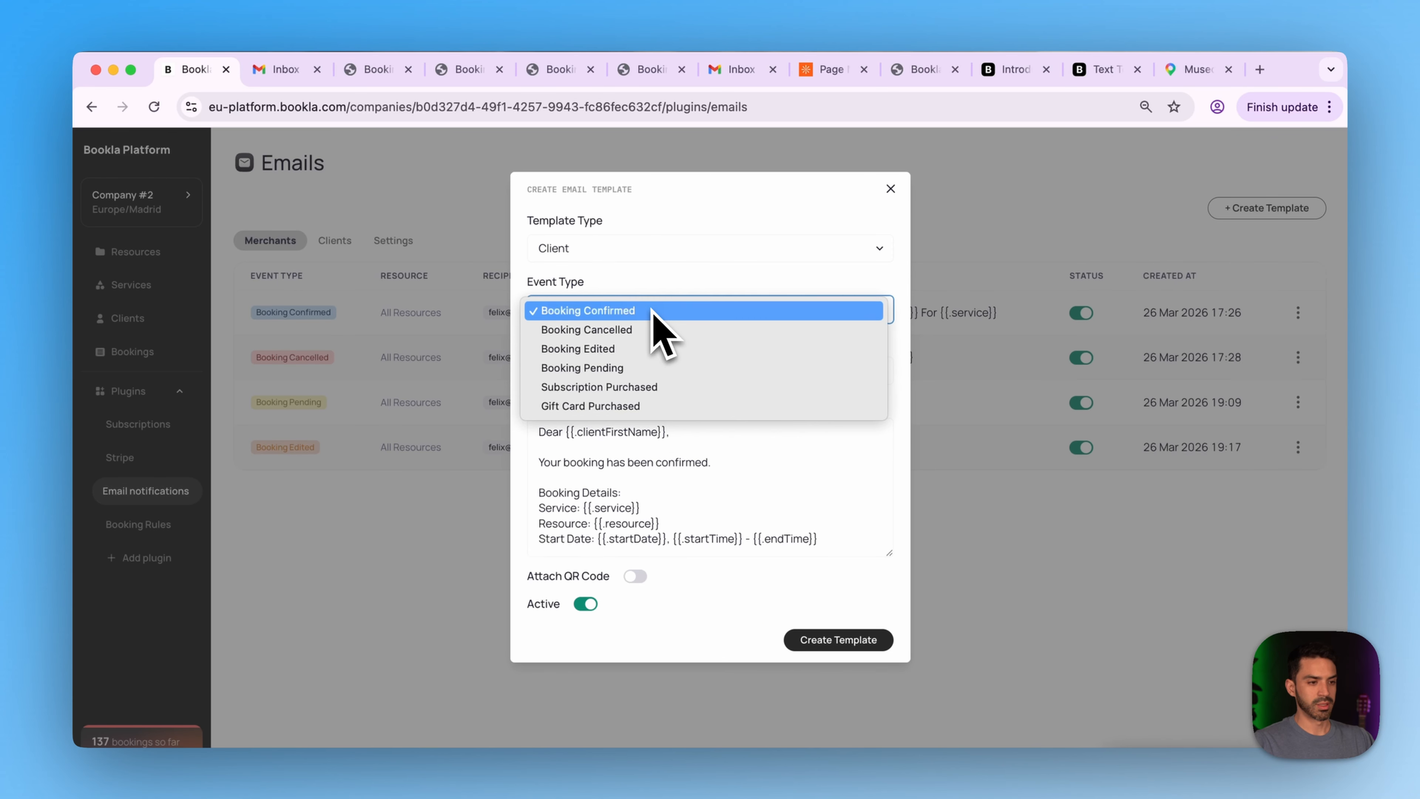
left_click(650, 351)
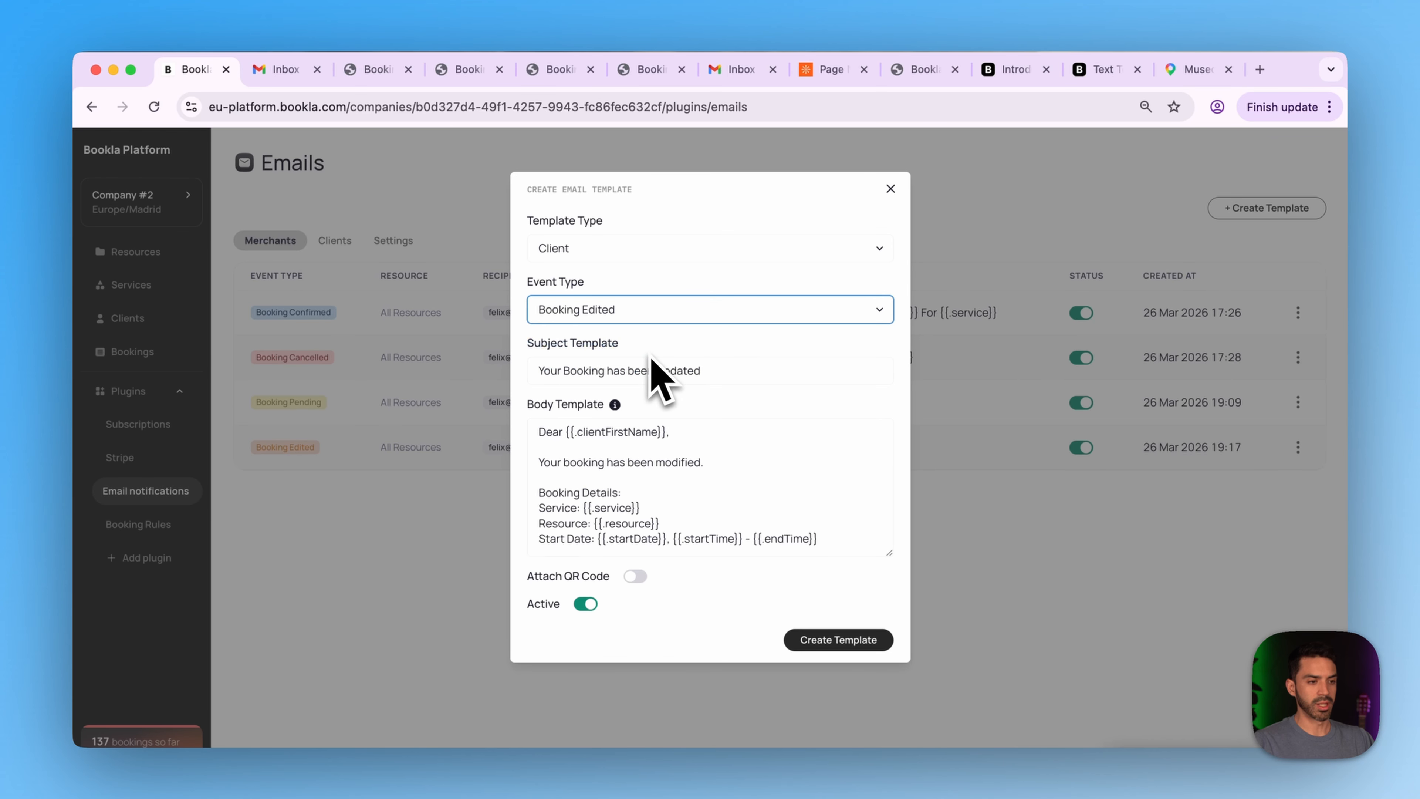
- Replace the subject with 'Hey {{.clientFirstName}}' and open the Text Templating Engine docs
left_click(727, 374)
left_click_drag(662, 375, 473, 369)
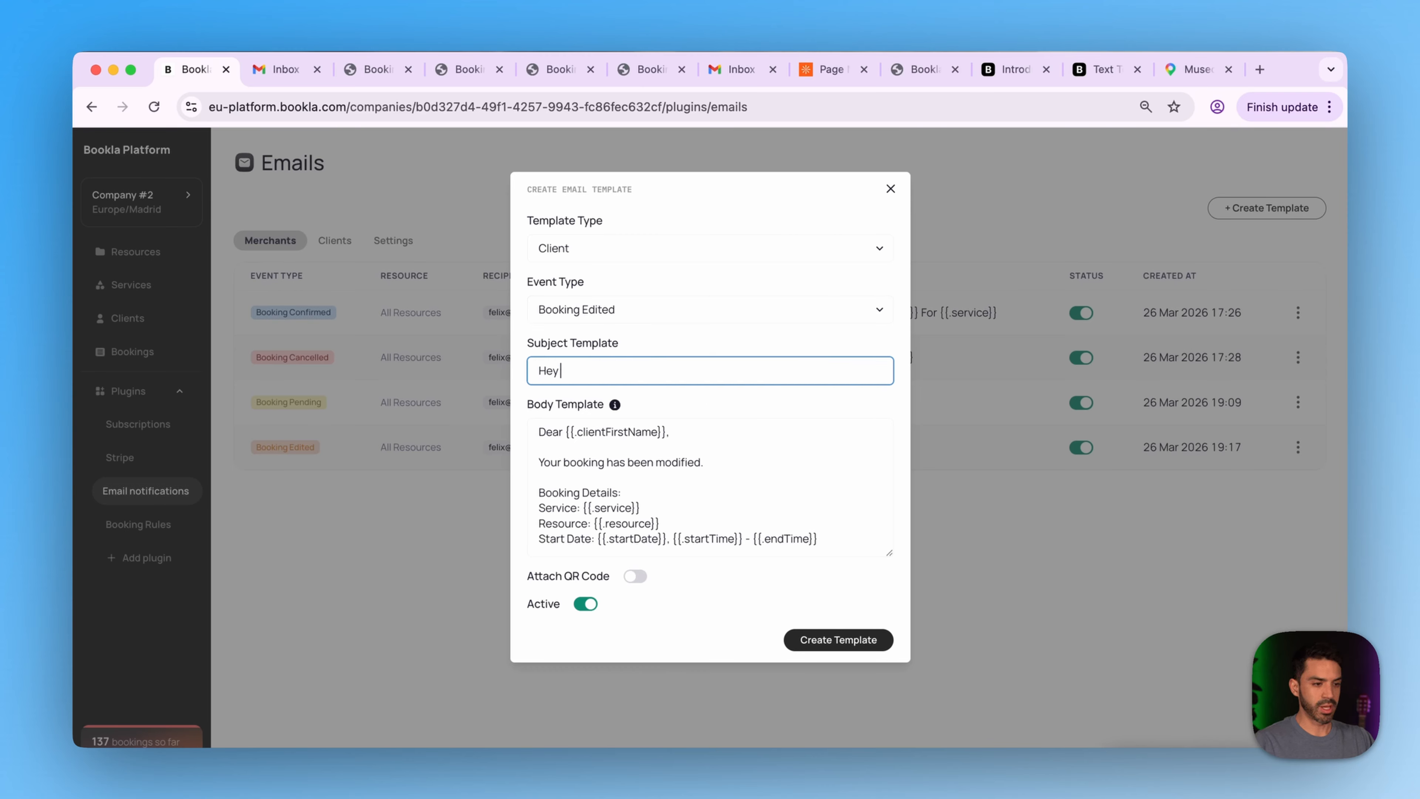
left_click_drag(666, 432, 662, 432)
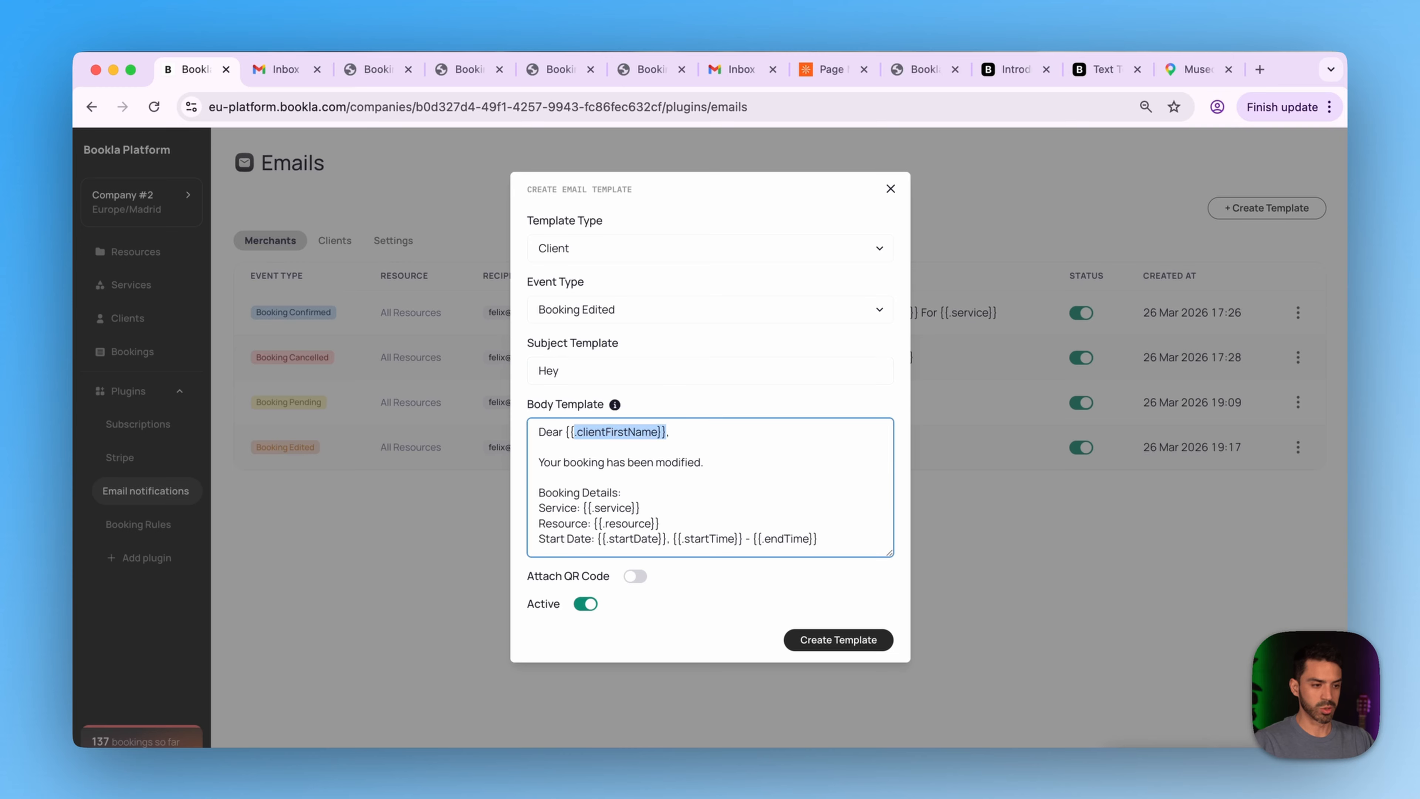
left_click(564, 371)
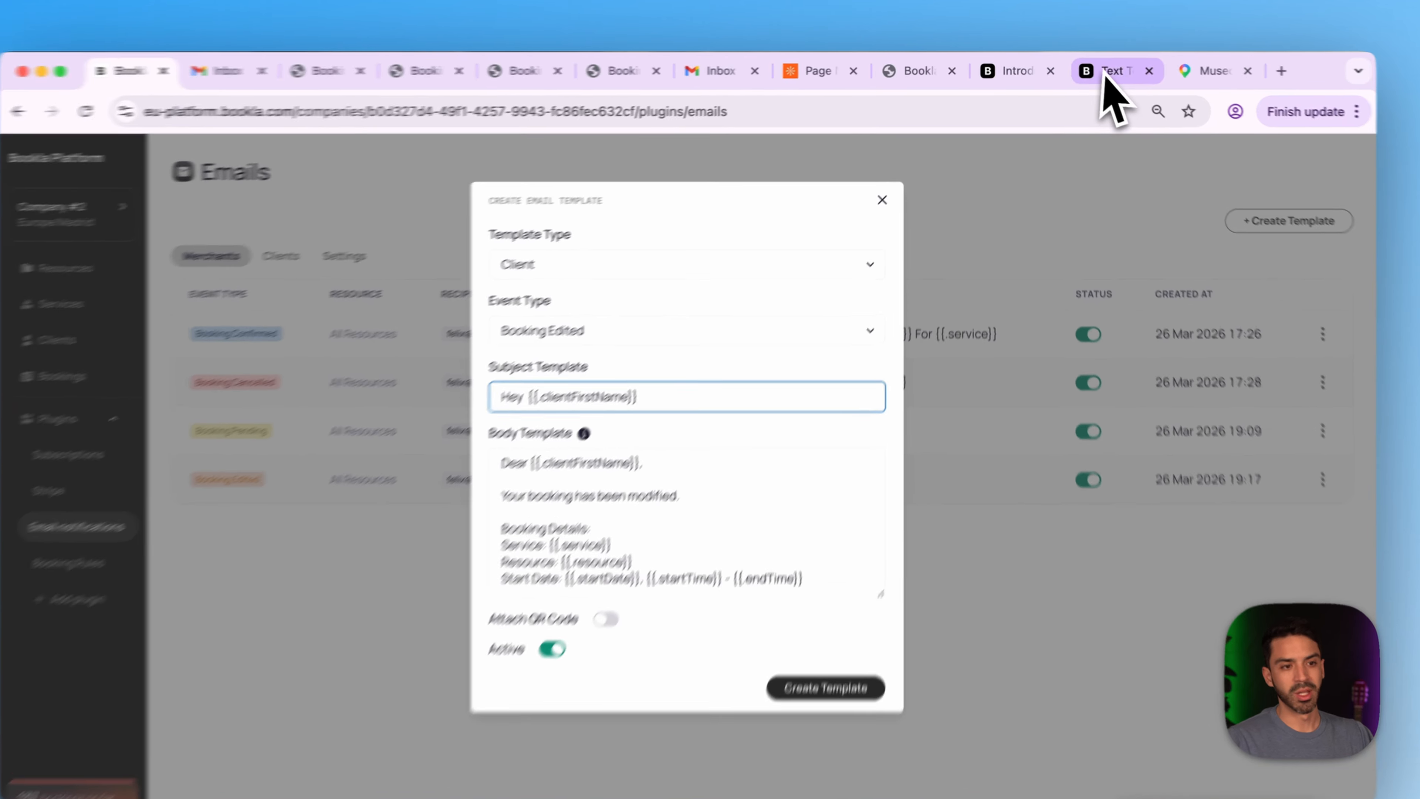
left_click(1101, 69)
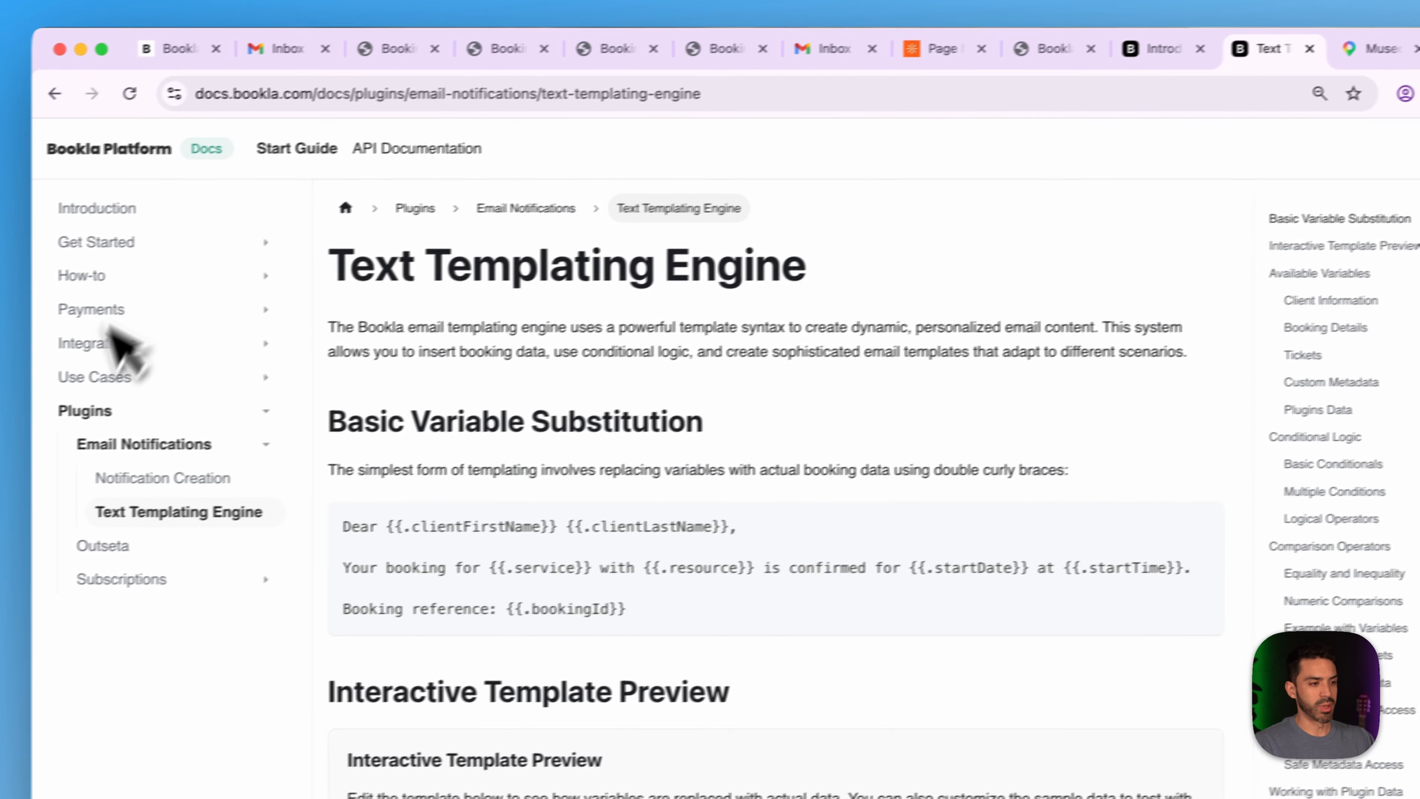
- Copy {{.clientLastName}} from Notification Creation's Template Variables list and return to the template
left_click(168, 479)
scroll(650, 523, "down", 10)
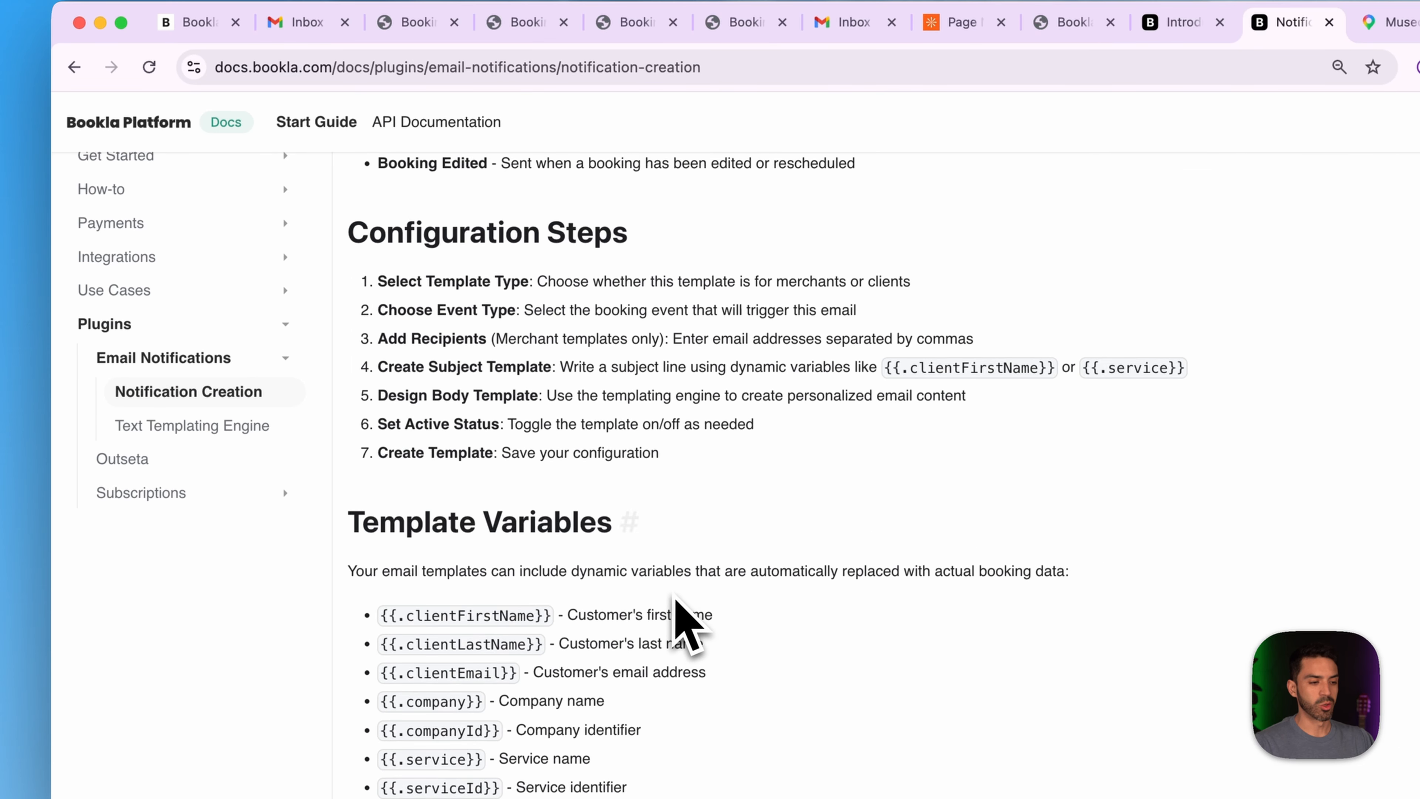
scroll(676, 605, "down", 3)
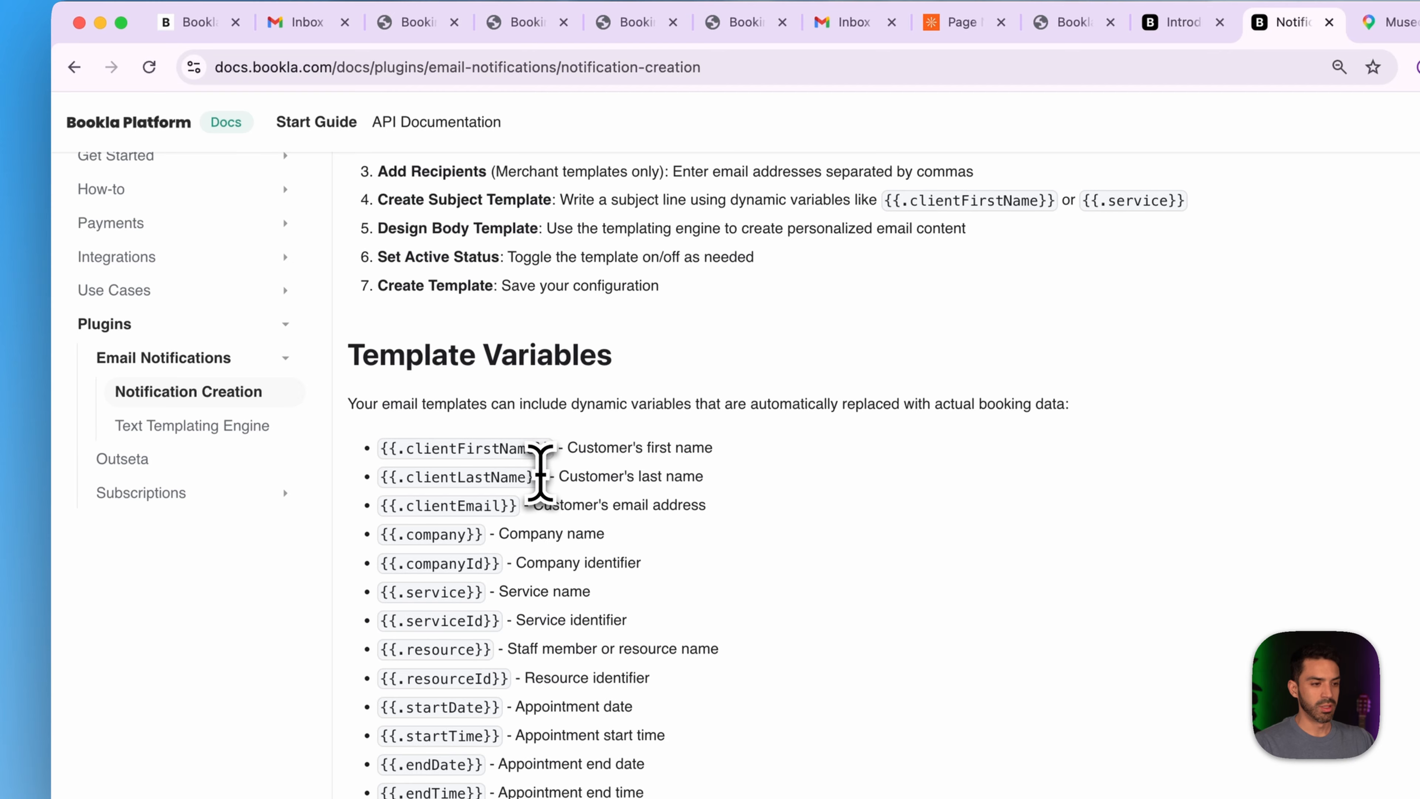
left_click_drag(539, 475, 380, 476)
key("super+c")
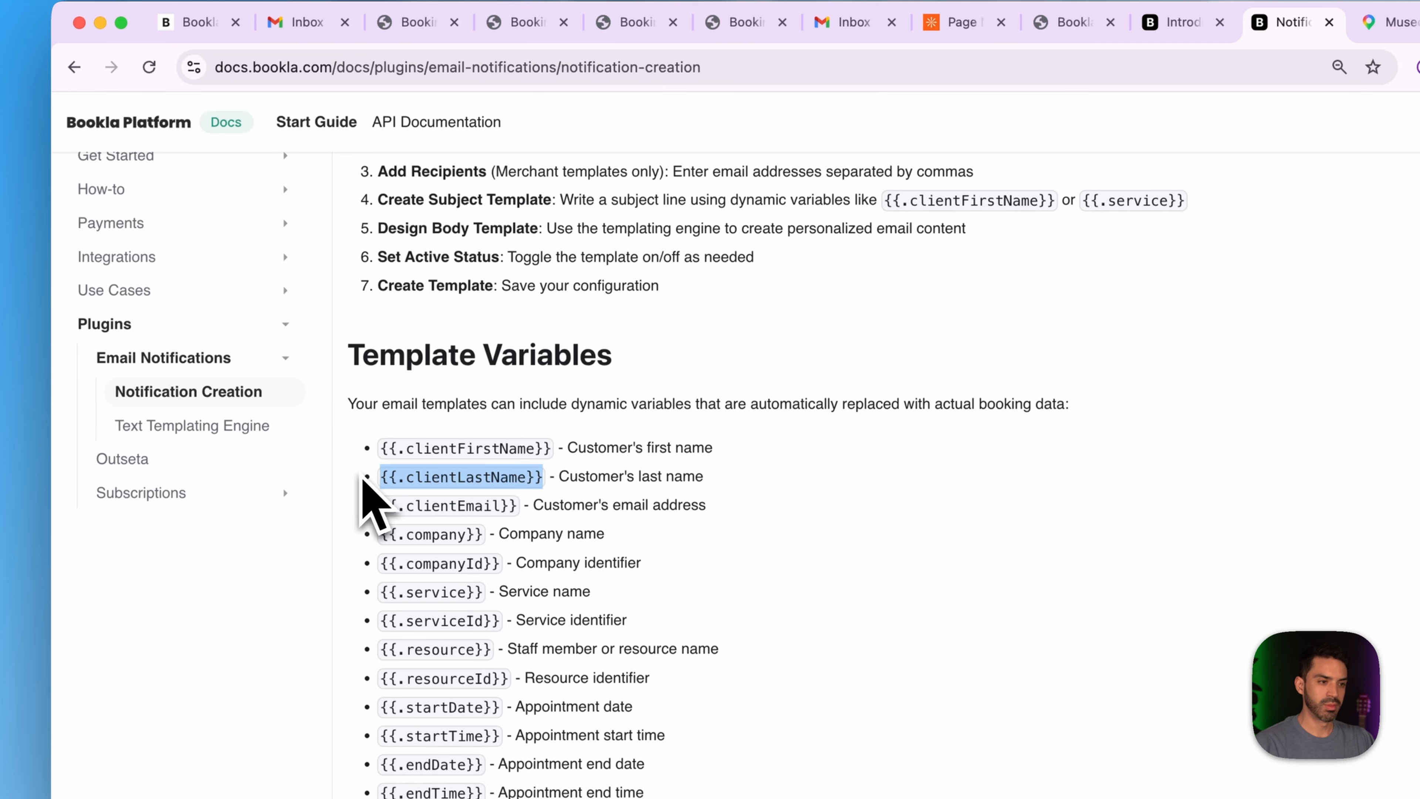
left_click(190, 23)
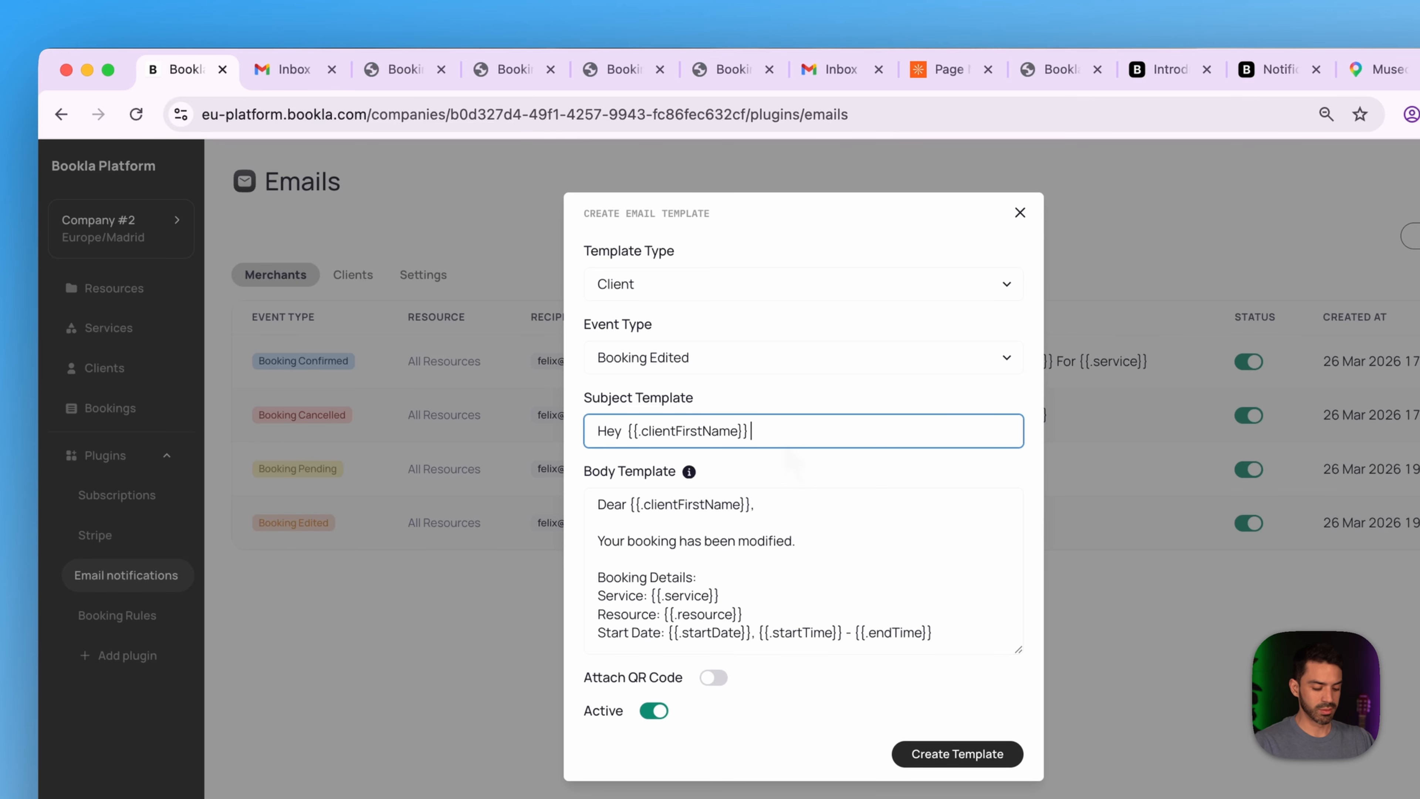
- Complete the subject with the last-name variable and replace the Dear greeting with a new opening sentence
key("super+v")
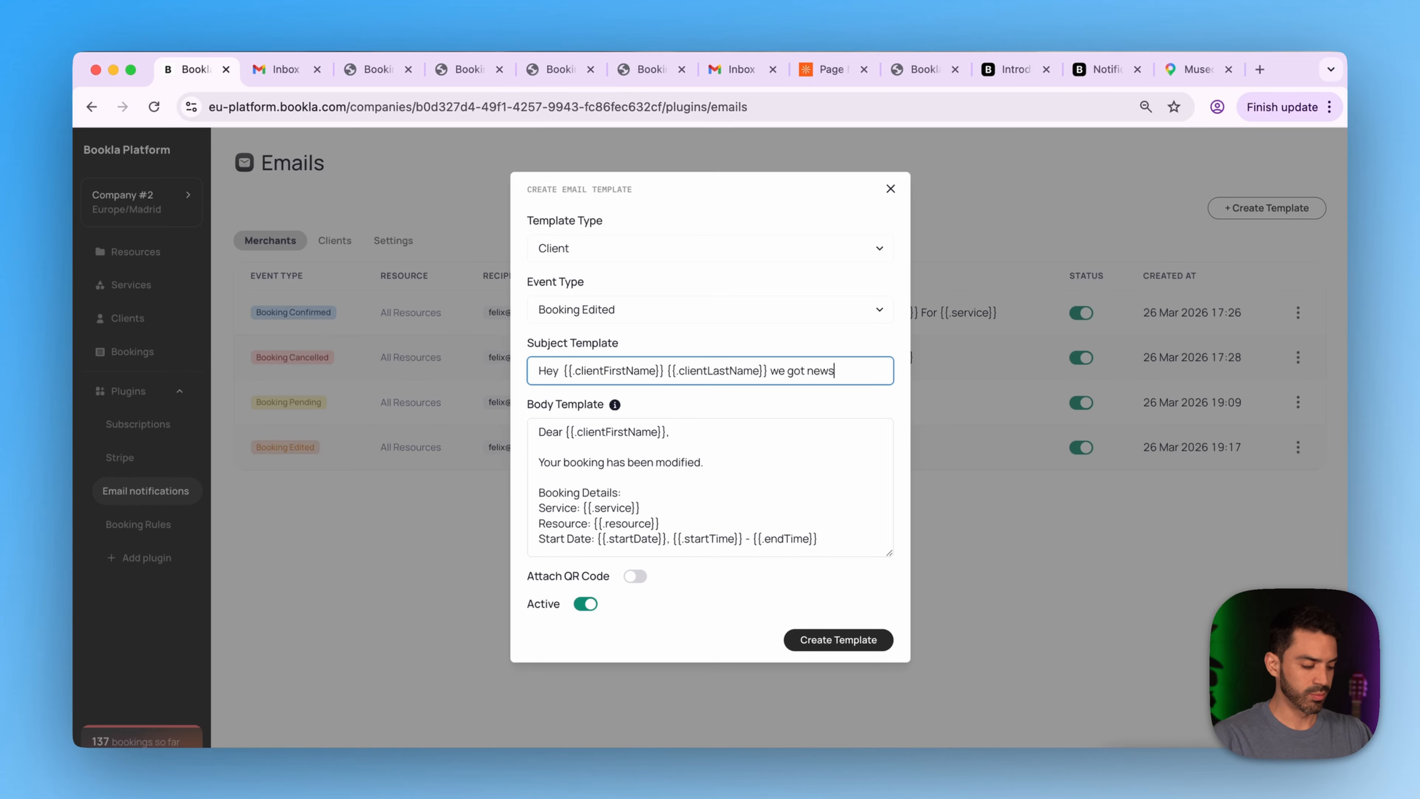
left_click(539, 448)
key("shift+Up")
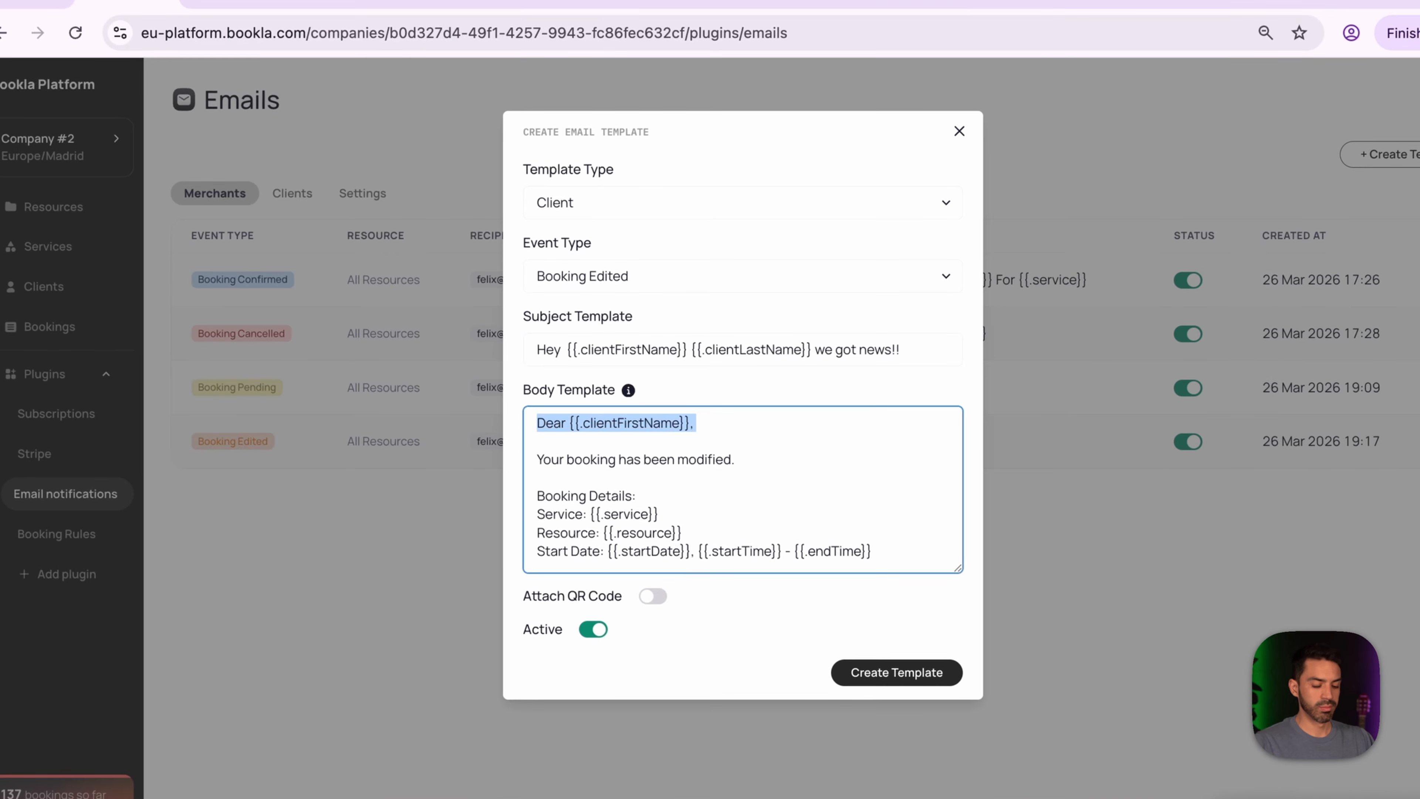
key("BackSpace")
type("The following booking has been updated, please take your pre")
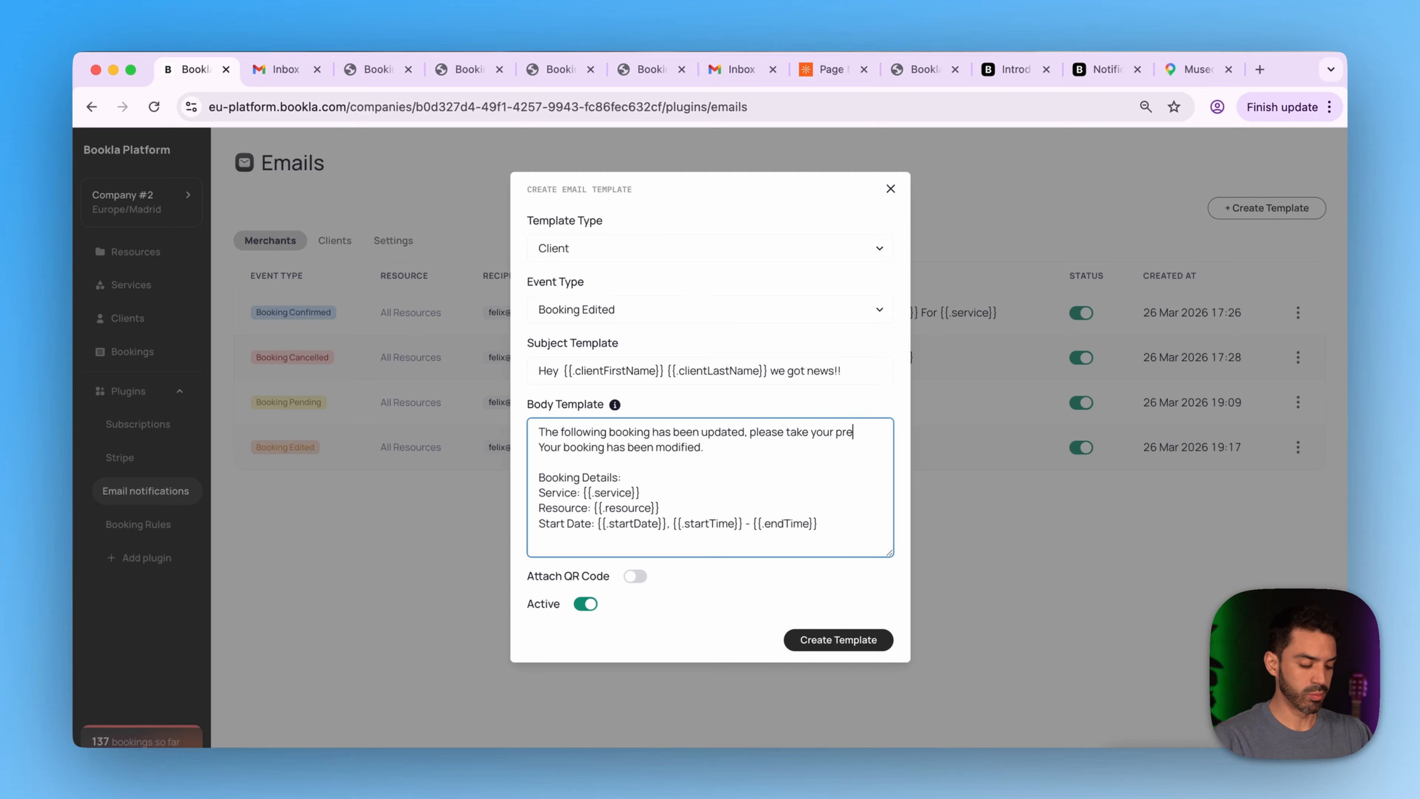
type("tions.")
- Delete the old booking-modified sentence and the extra blank line from the body
key("Return")
key("Return")
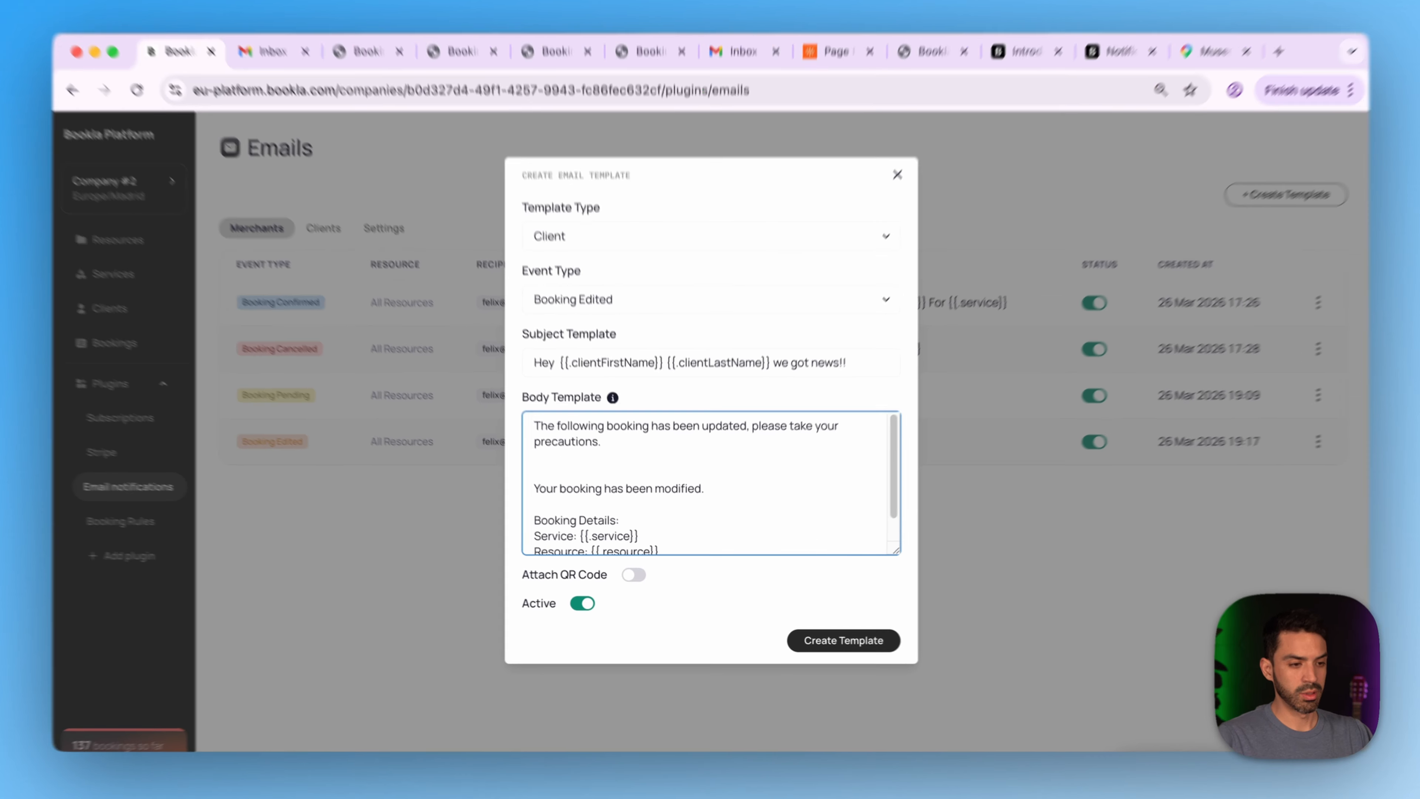
key("shift+Down")
key("shift+super+Right")
key("BackSpace")
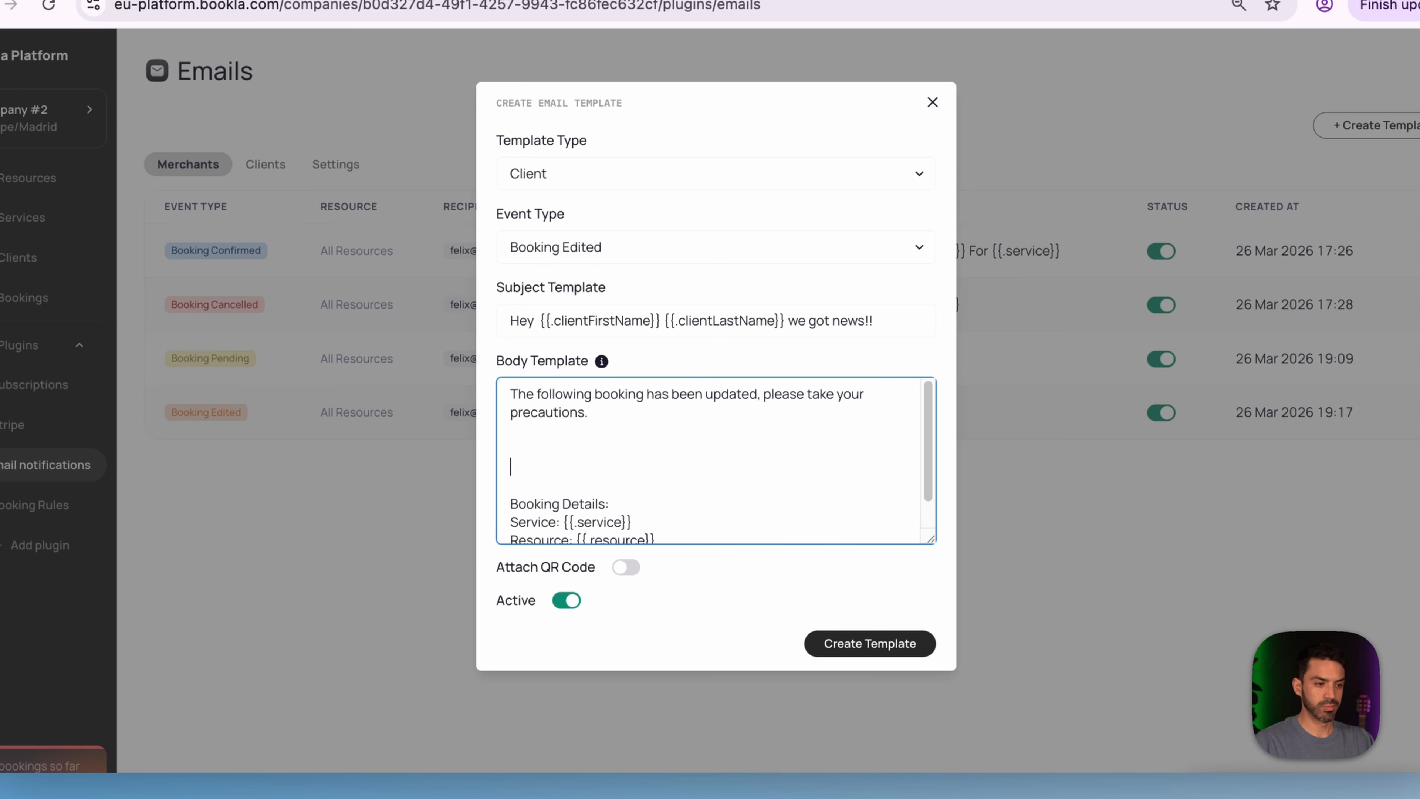
key("BackSpace")
key("BackSpace")
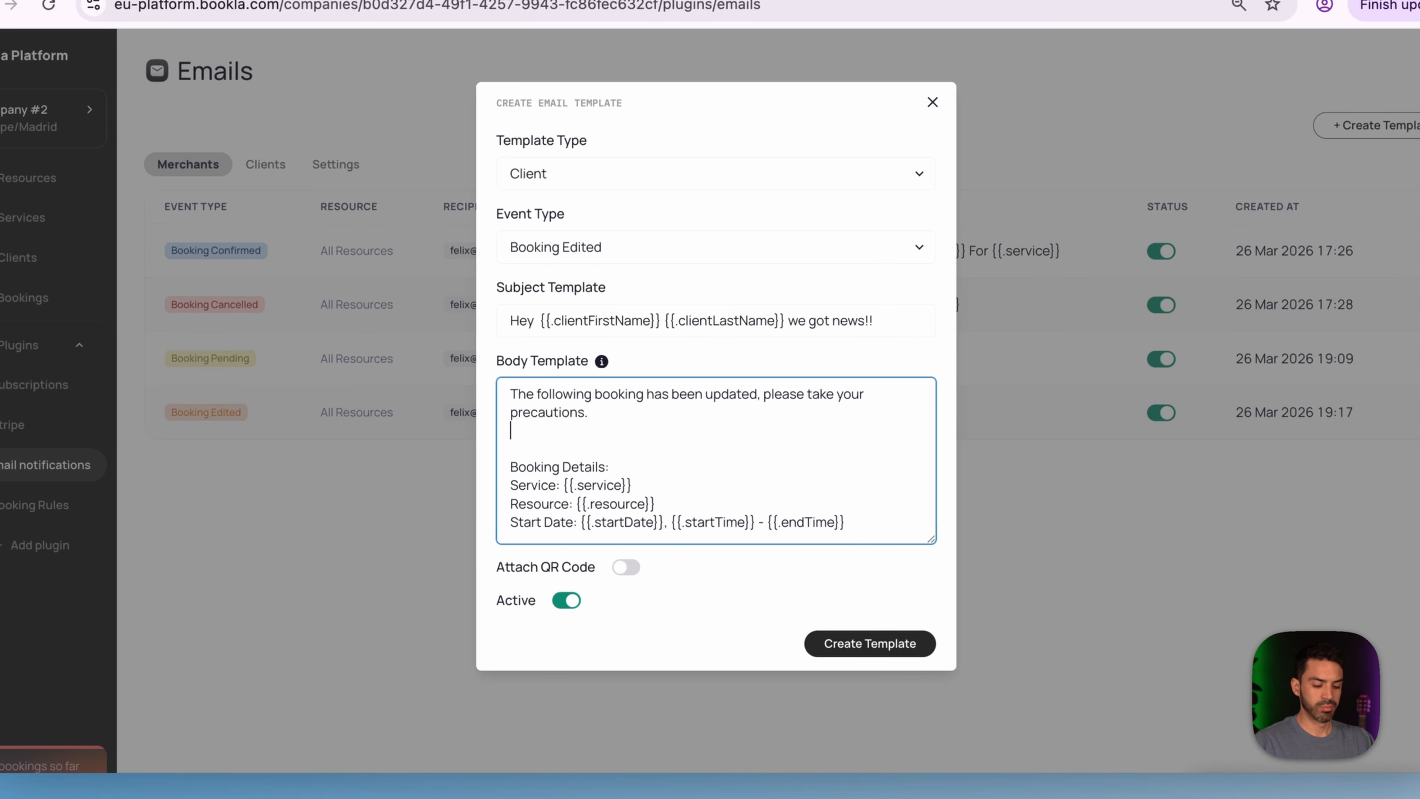
key("BackSpace")
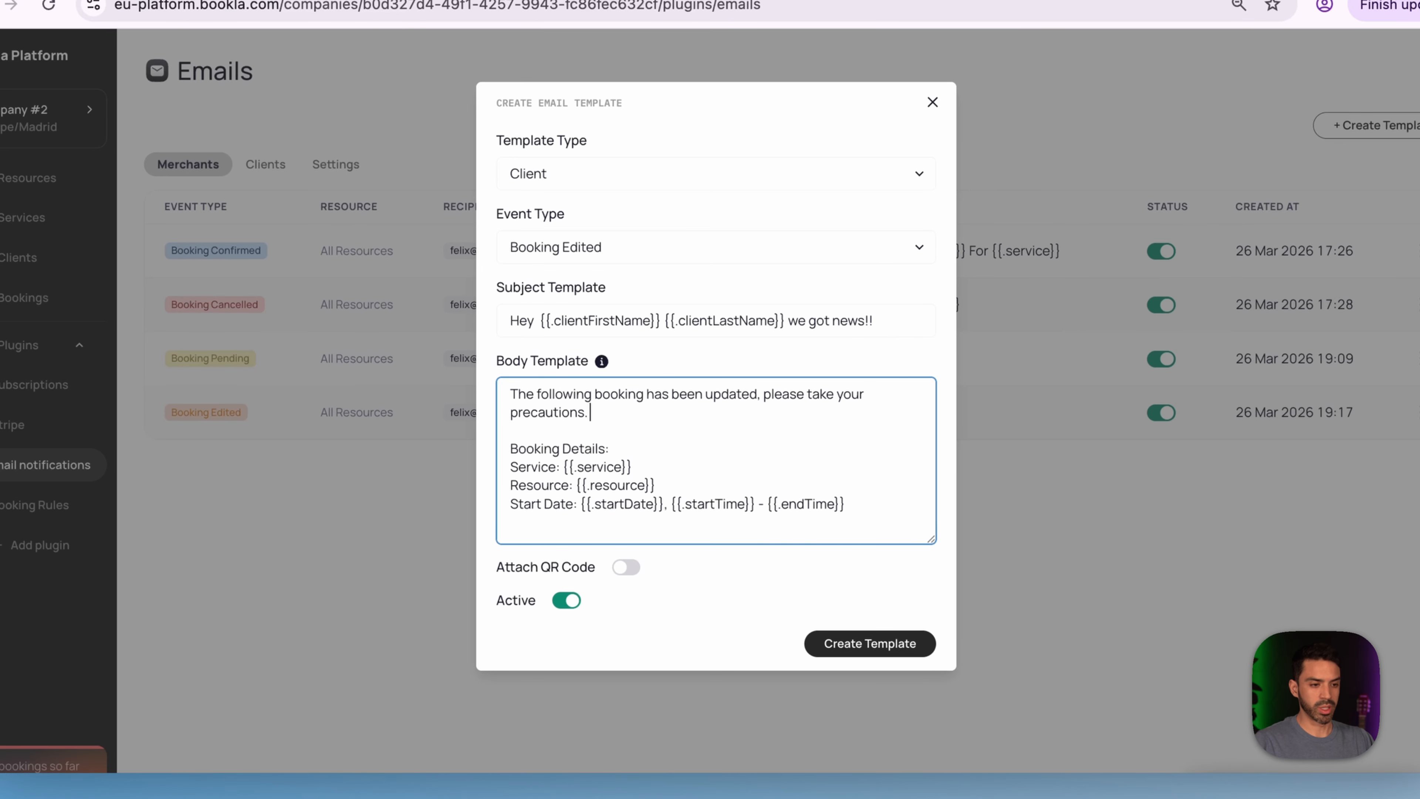
- Add 'We are sorry for the trouble.' after the start date line and save the template
key("Return")
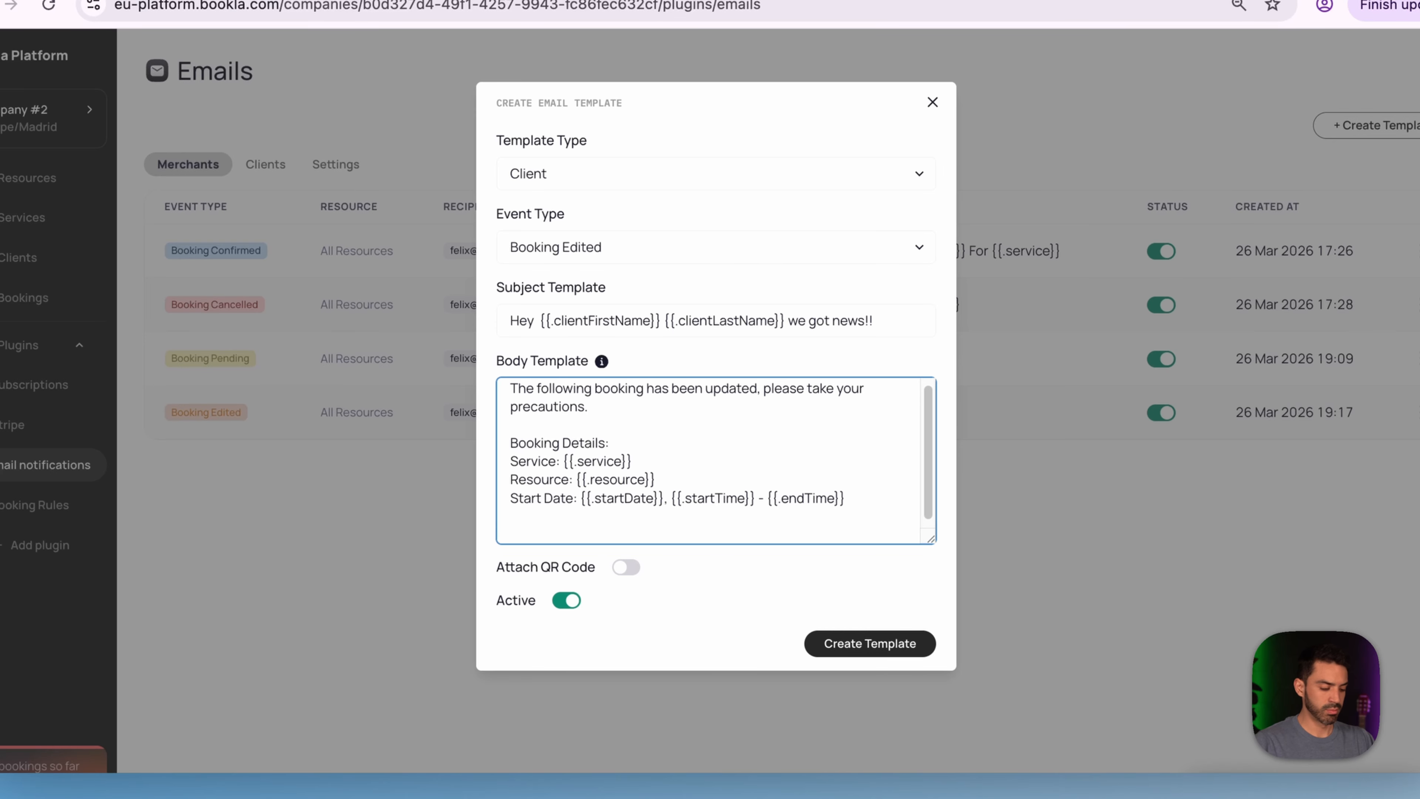
type("We are sorry for the trouble.")
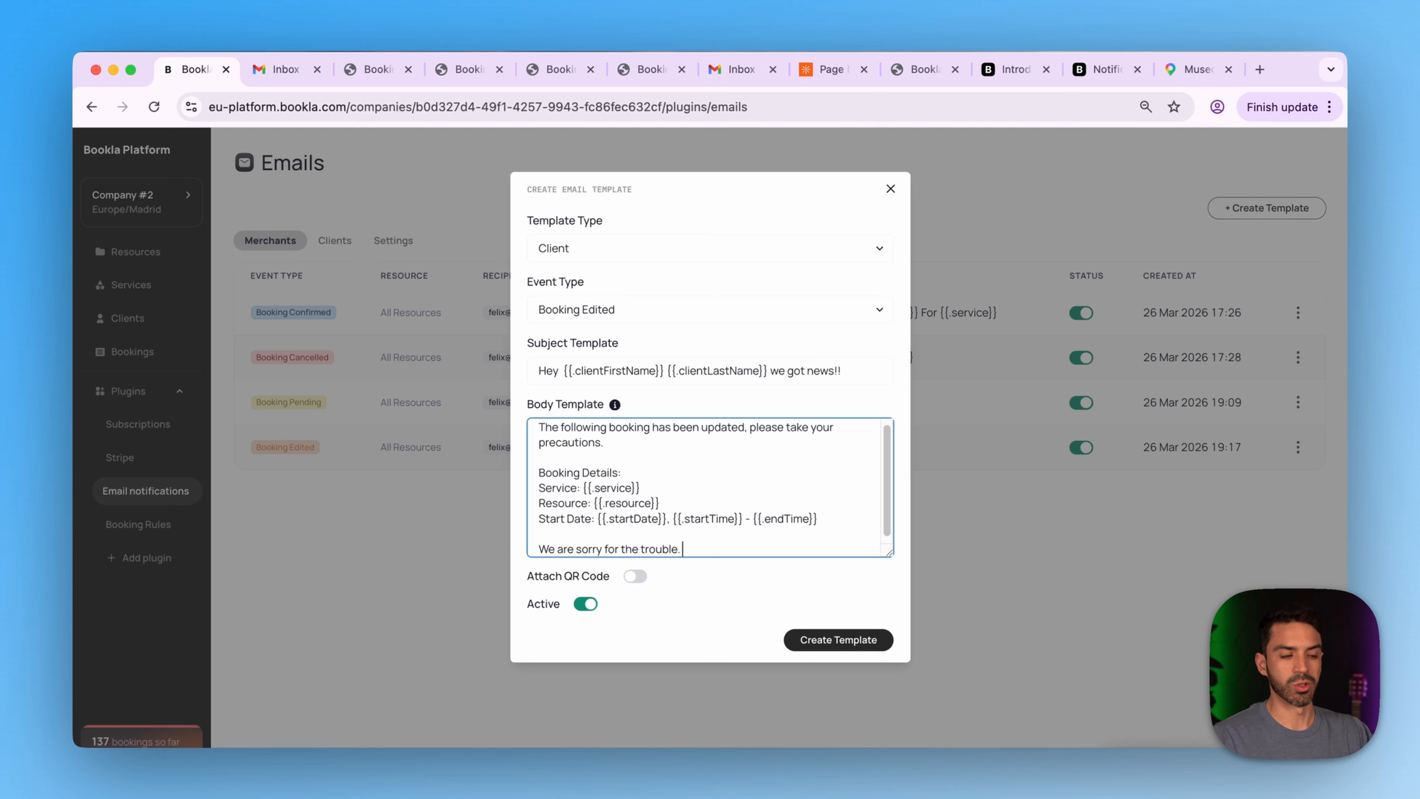
scroll(710, 487, "down", 1)
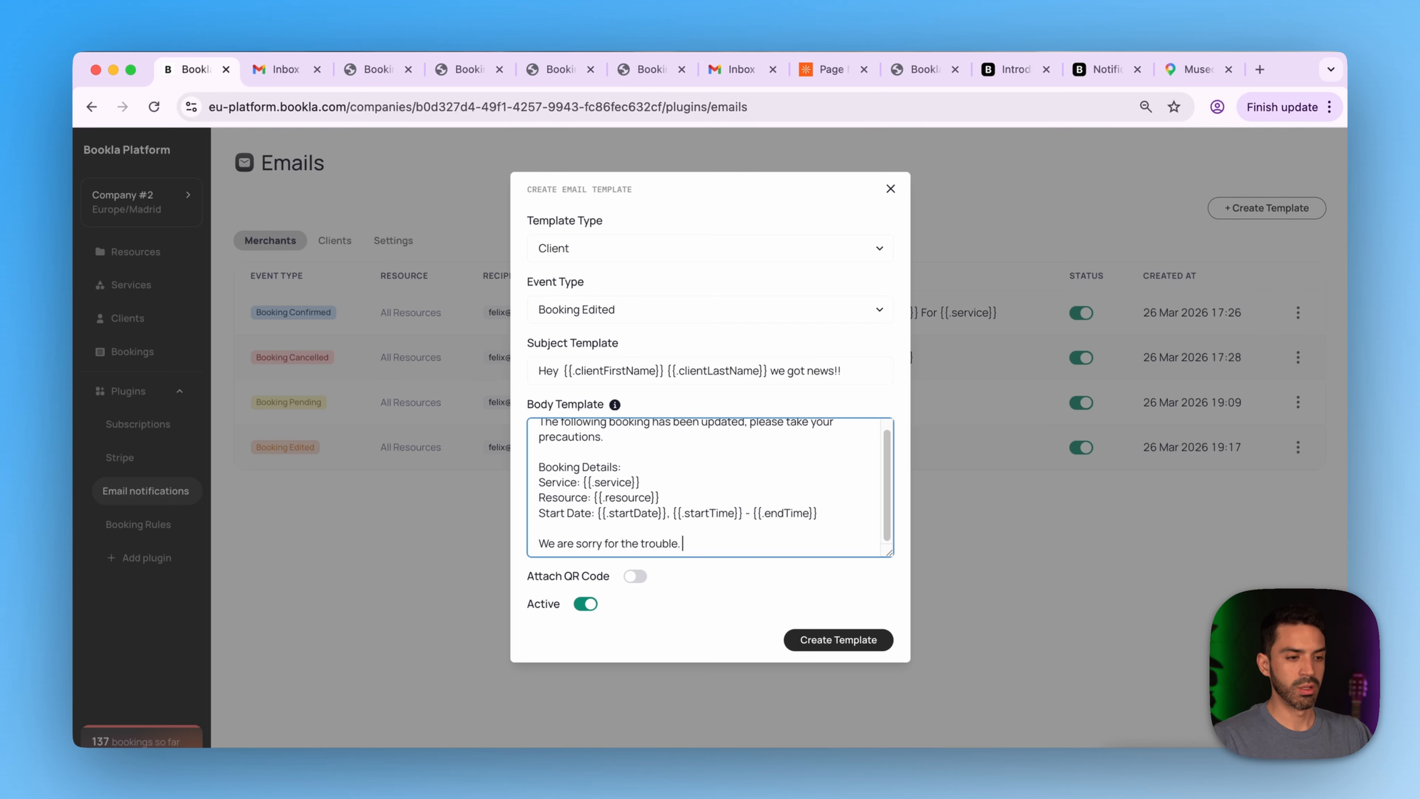
scroll(710, 487, "up", 1)
scroll(710, 487, "down", 1)
scroll(710, 487, "up", 1)
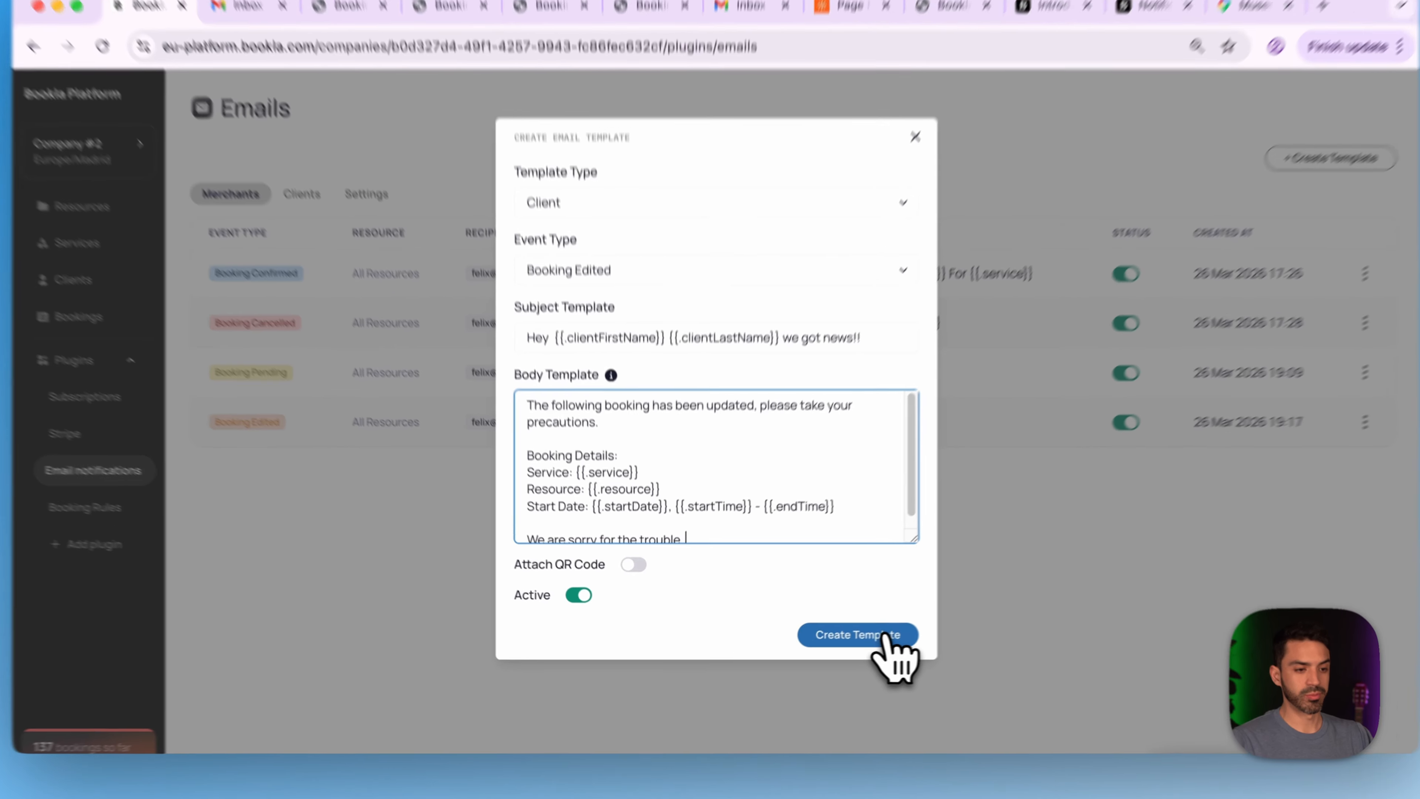
left_click(883, 638)
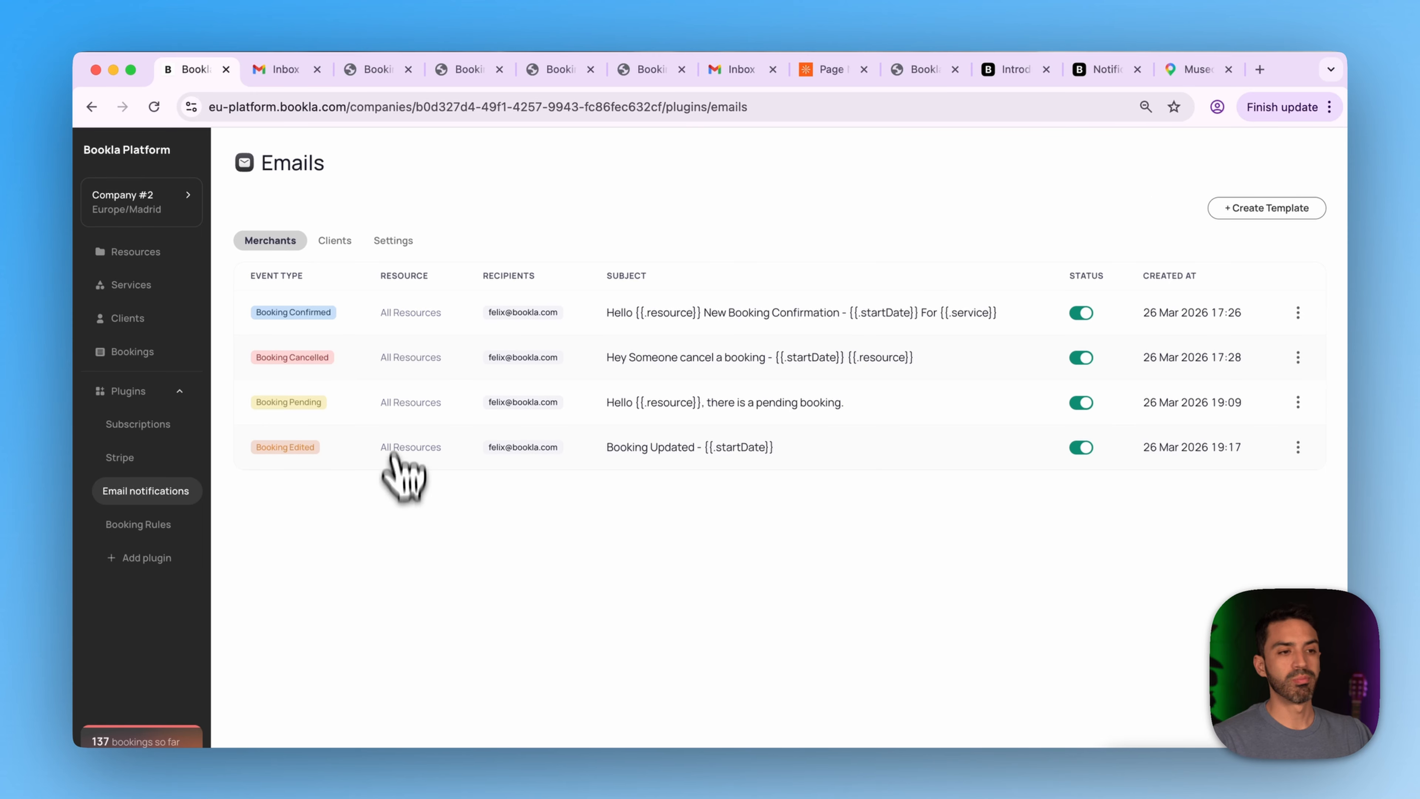
- Check the merchant and client Gmail inboxes for new mail, then return to Bookla
left_click(749, 71)
left_click(294, 71)
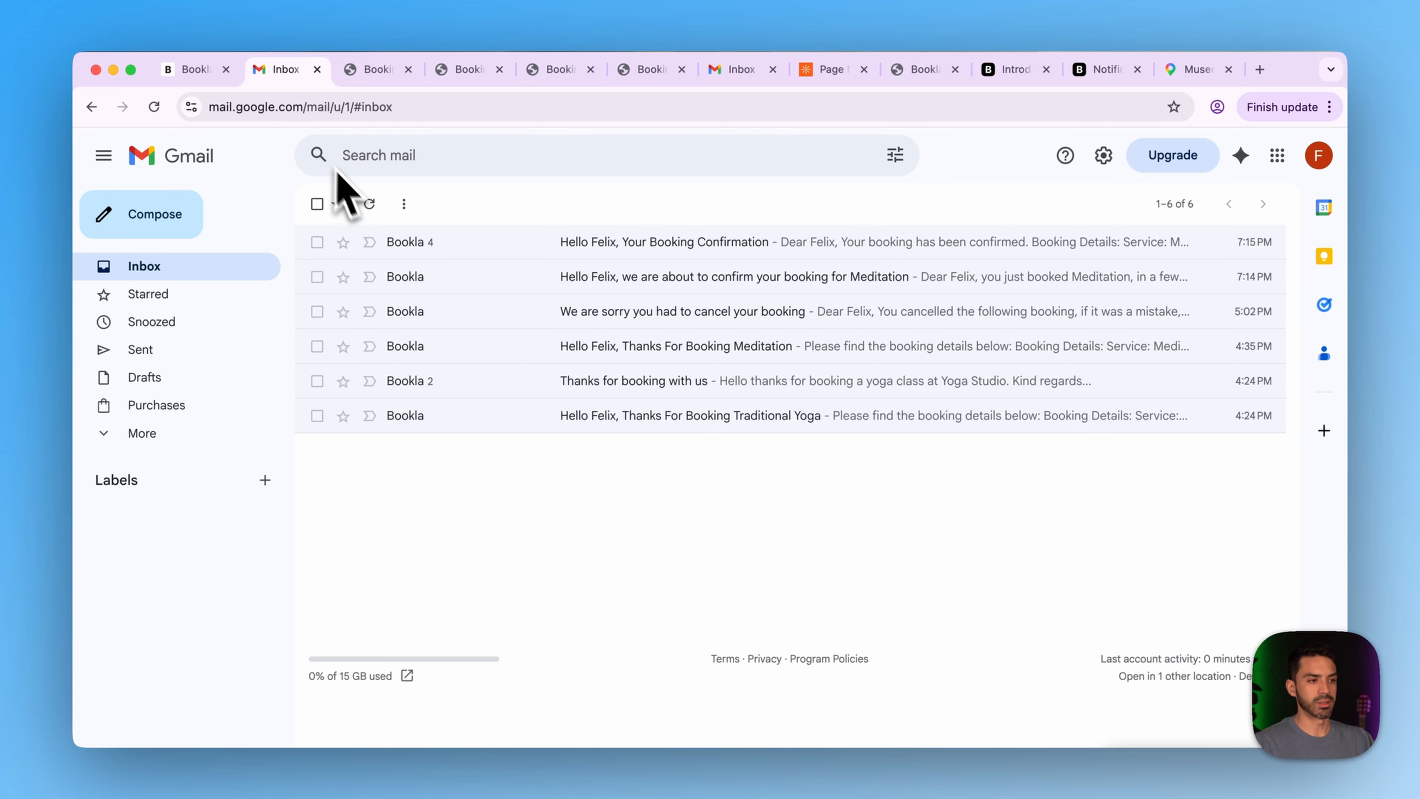
left_click(196, 78)
- Show the Bookings day view for Friday Mar 27 and open the 08:00 Traditional Yoga booking
left_click(137, 355)
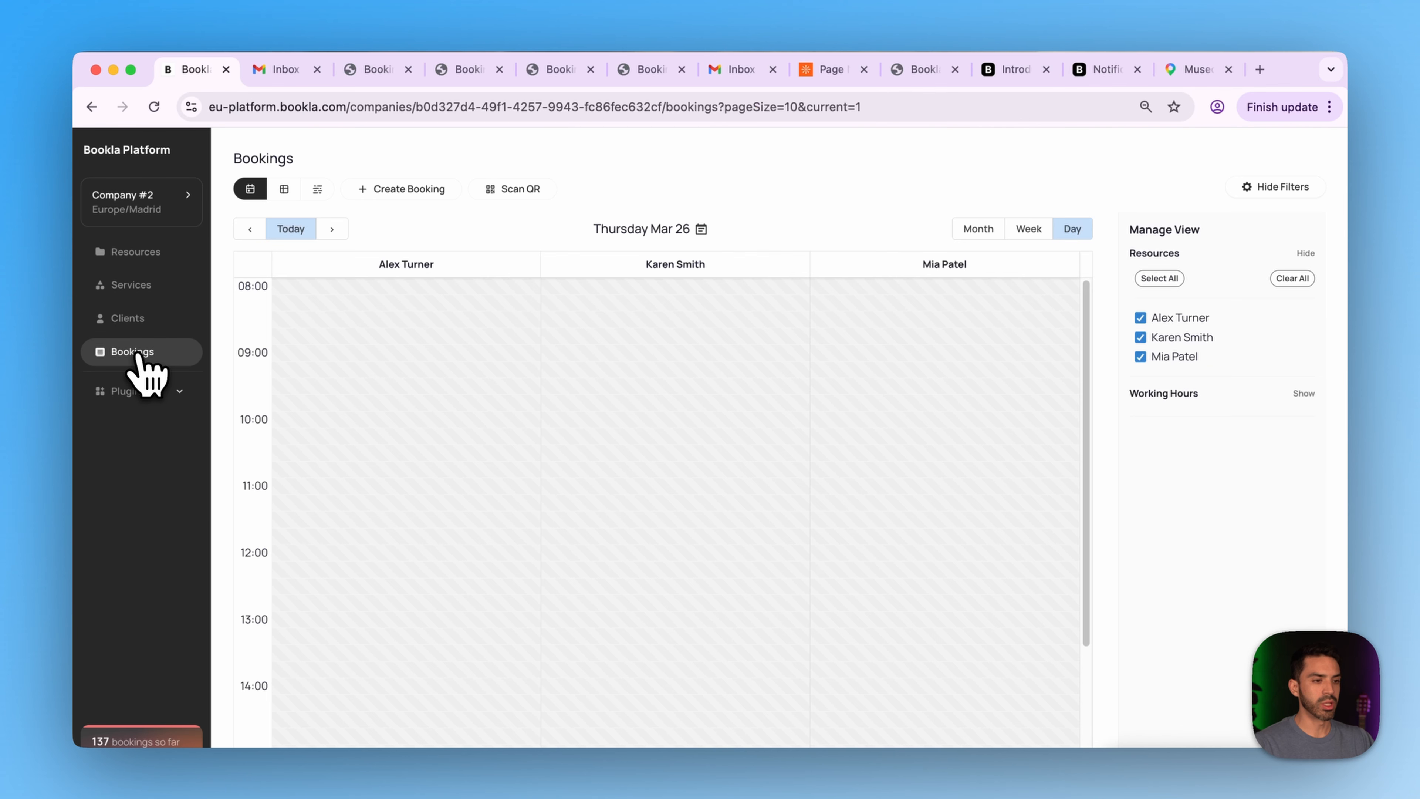
left_click(333, 231)
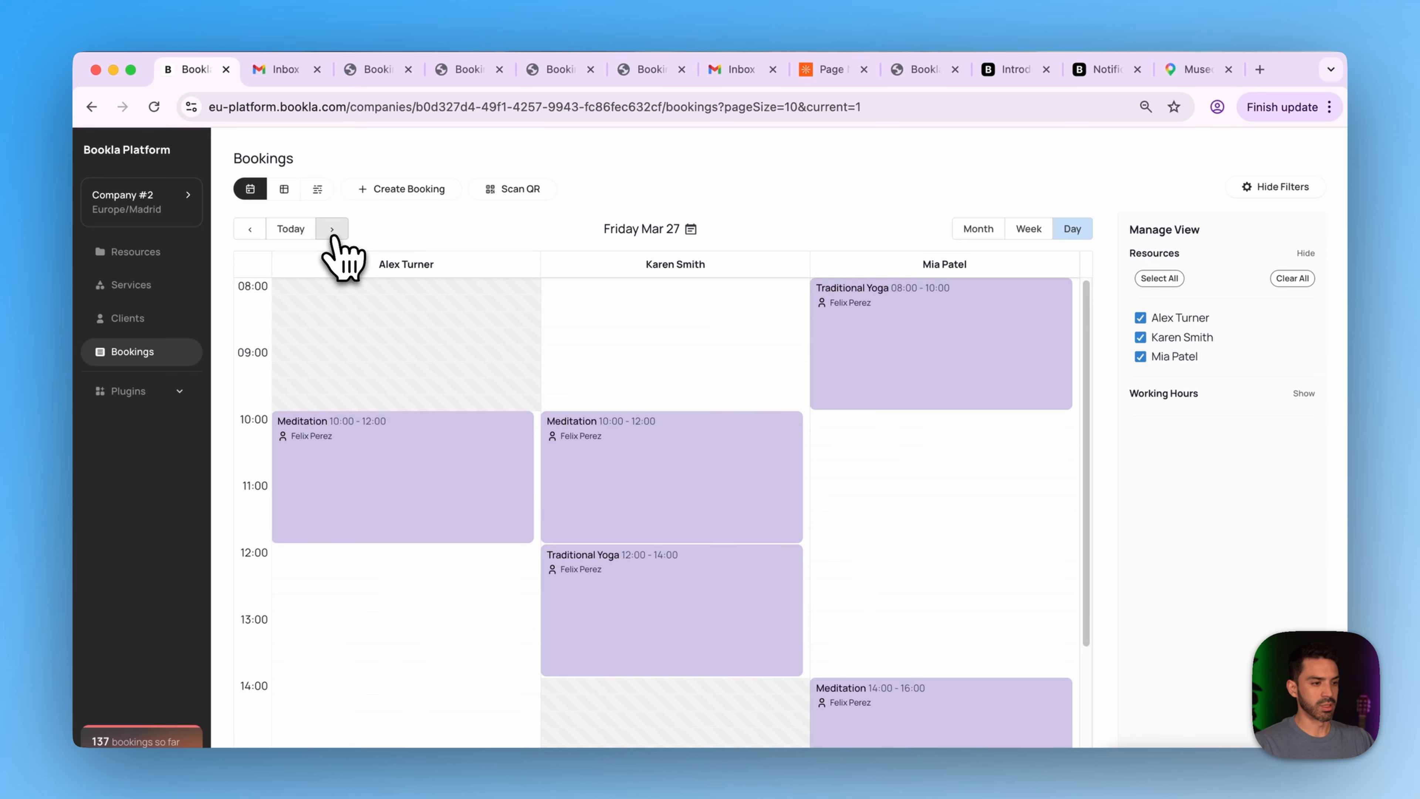
left_click_drag(659, 492, 840, 470)
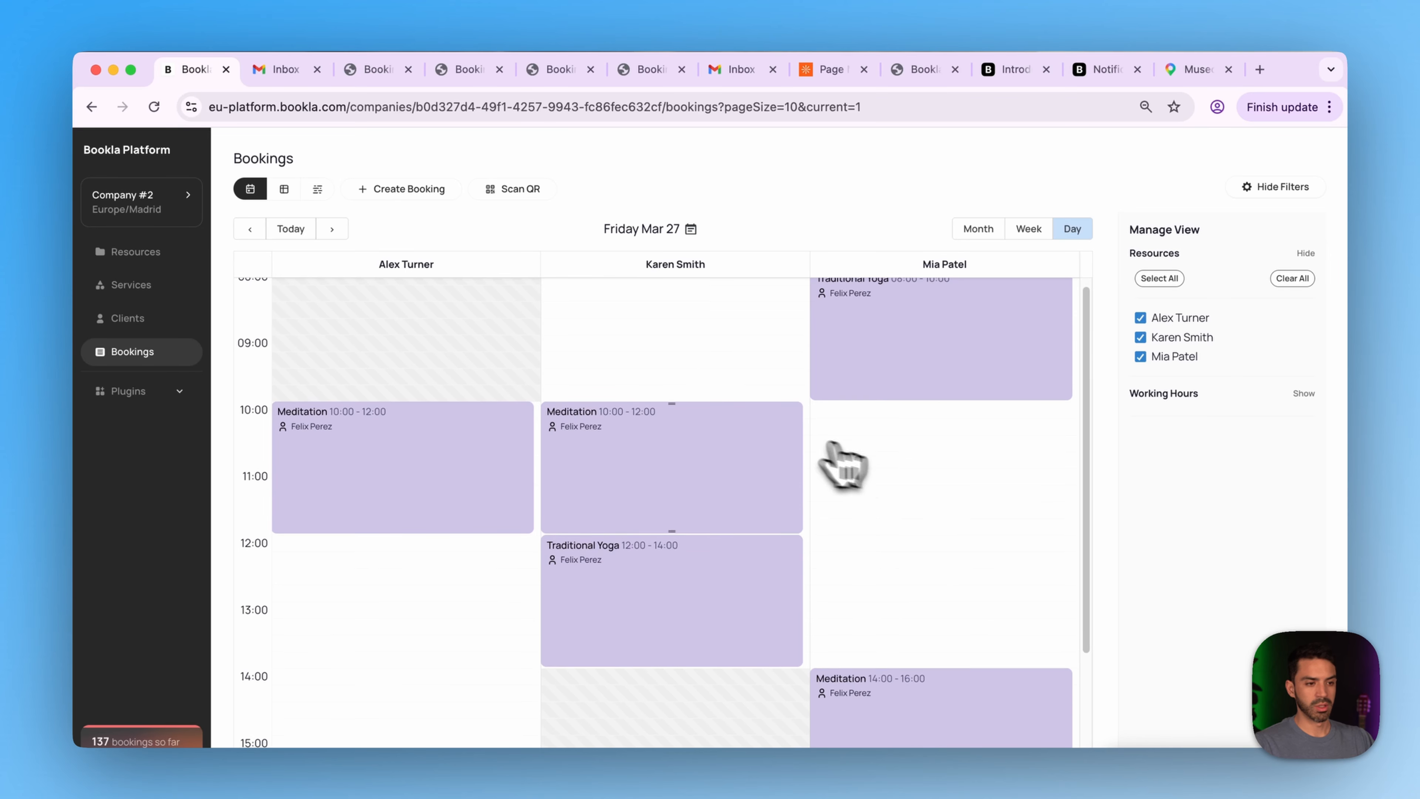
left_click(856, 364)
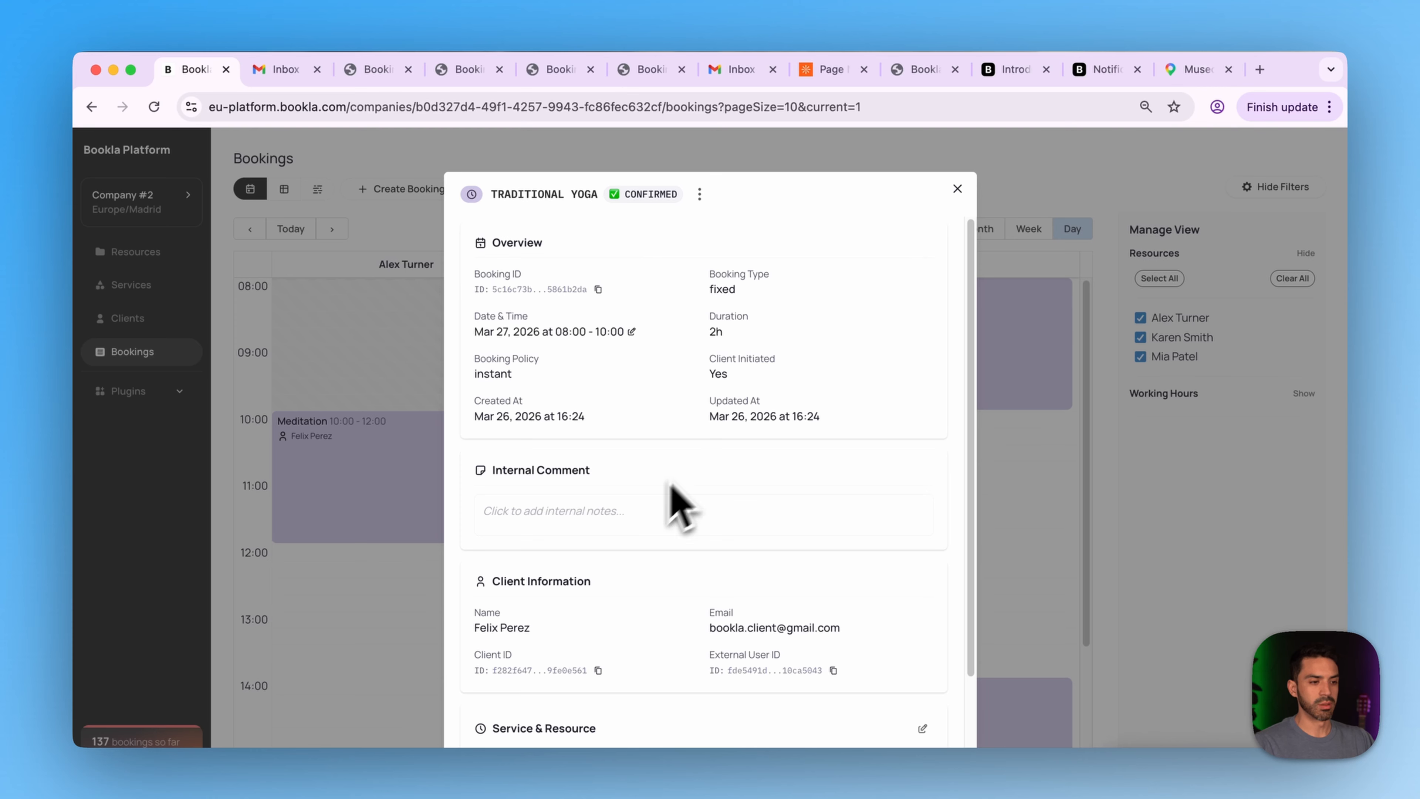
- Reschedule the Traditional Yoga booking to 28/03/2026 in the 08:00 slot and confirm the update
left_click(631, 331)
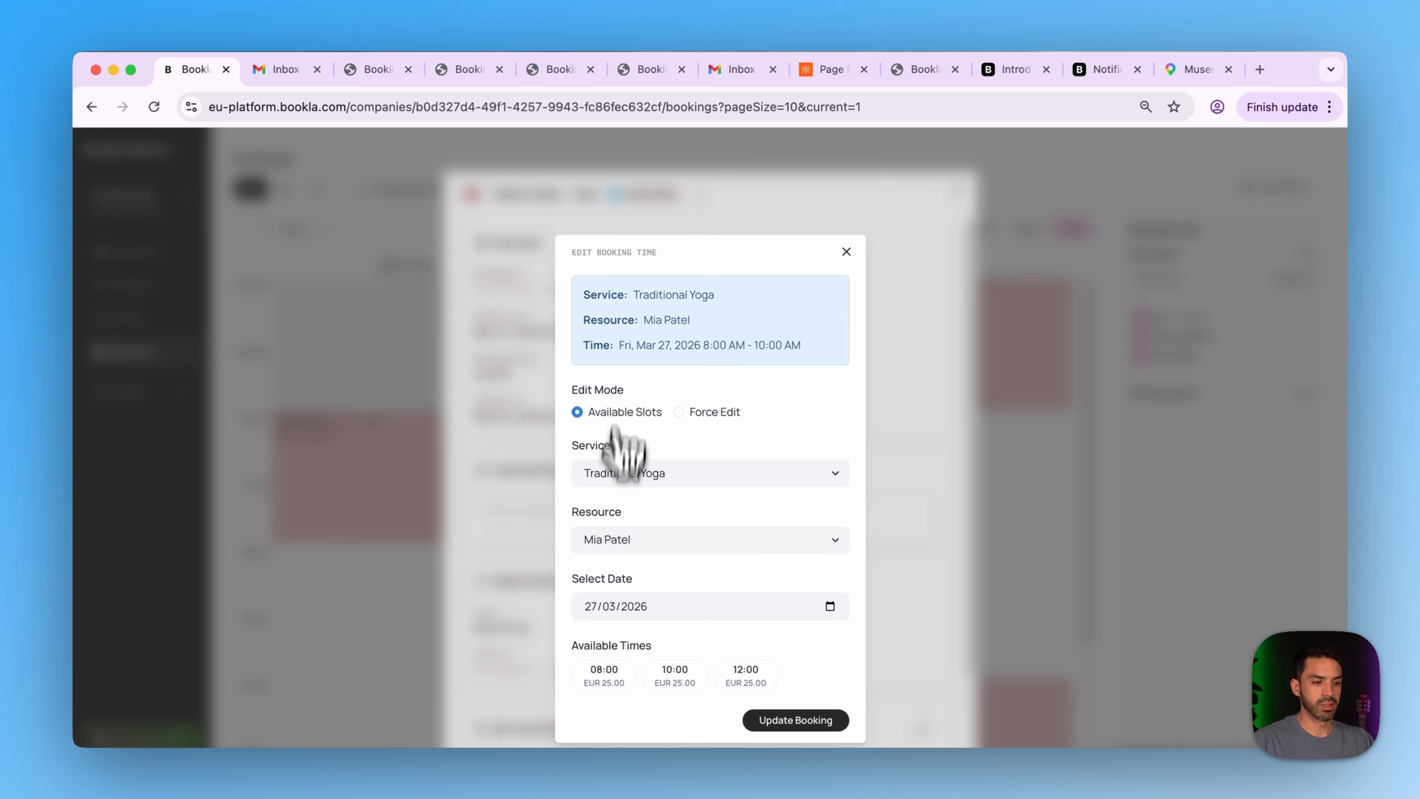
left_click(831, 615)
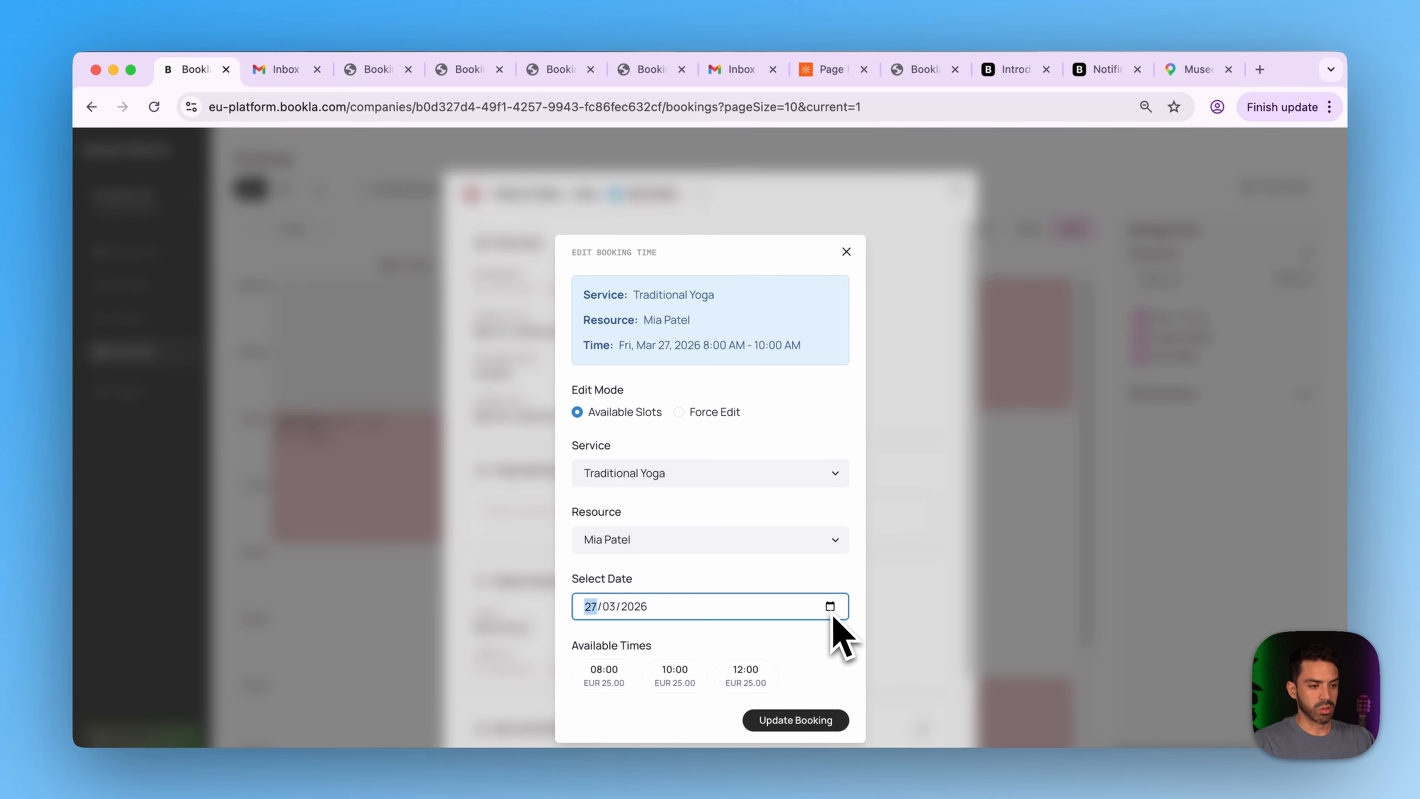
left_click(830, 606)
left_click(683, 758)
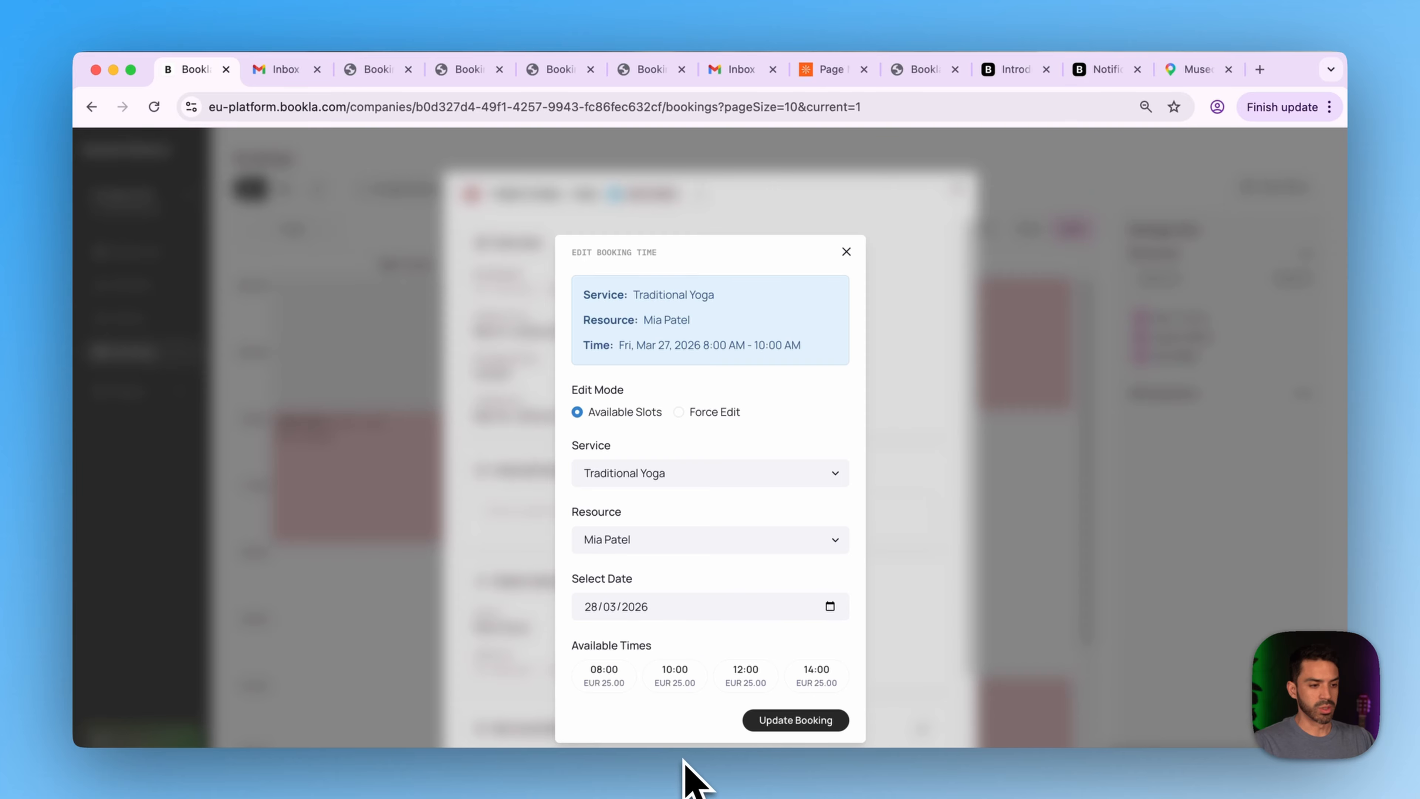
left_click(603, 676)
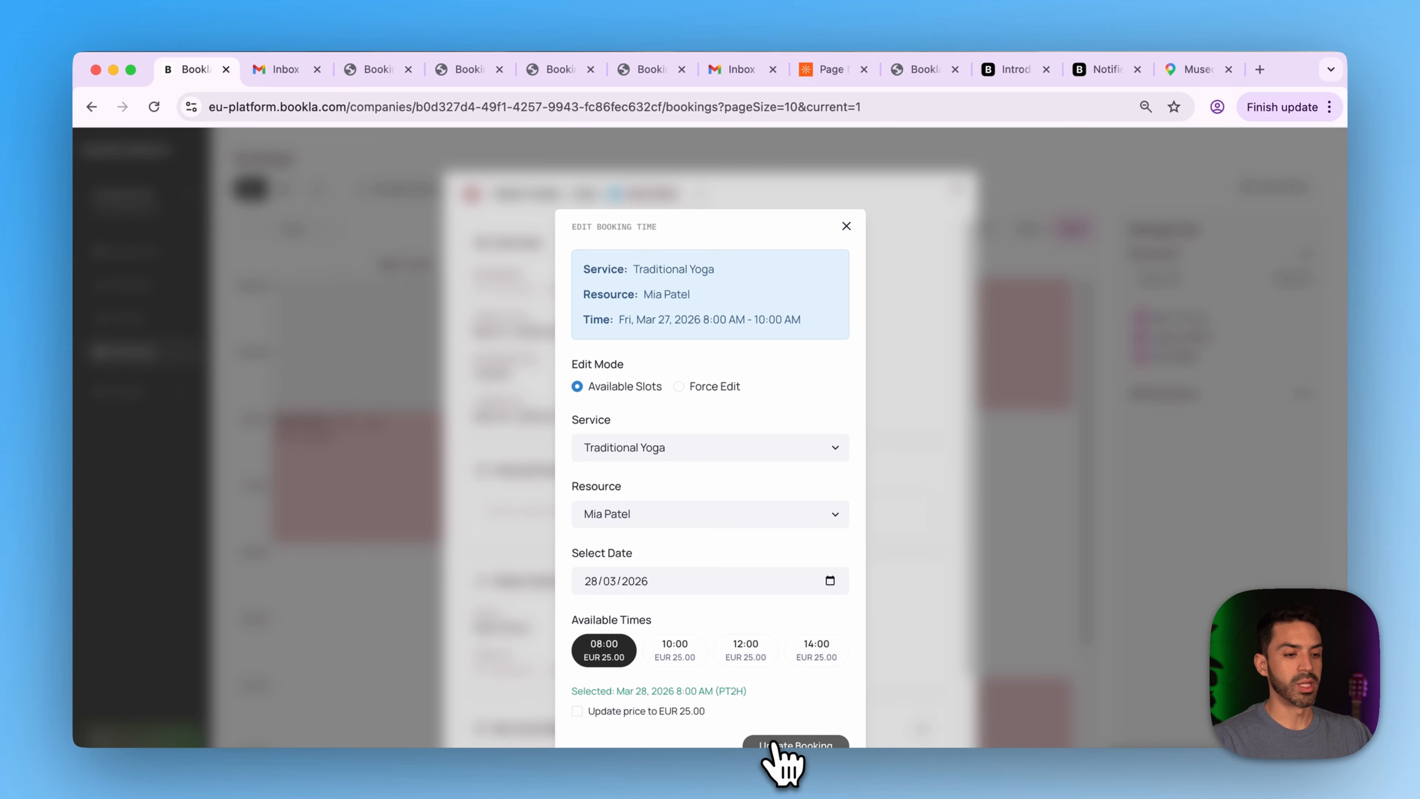
left_click(777, 745)
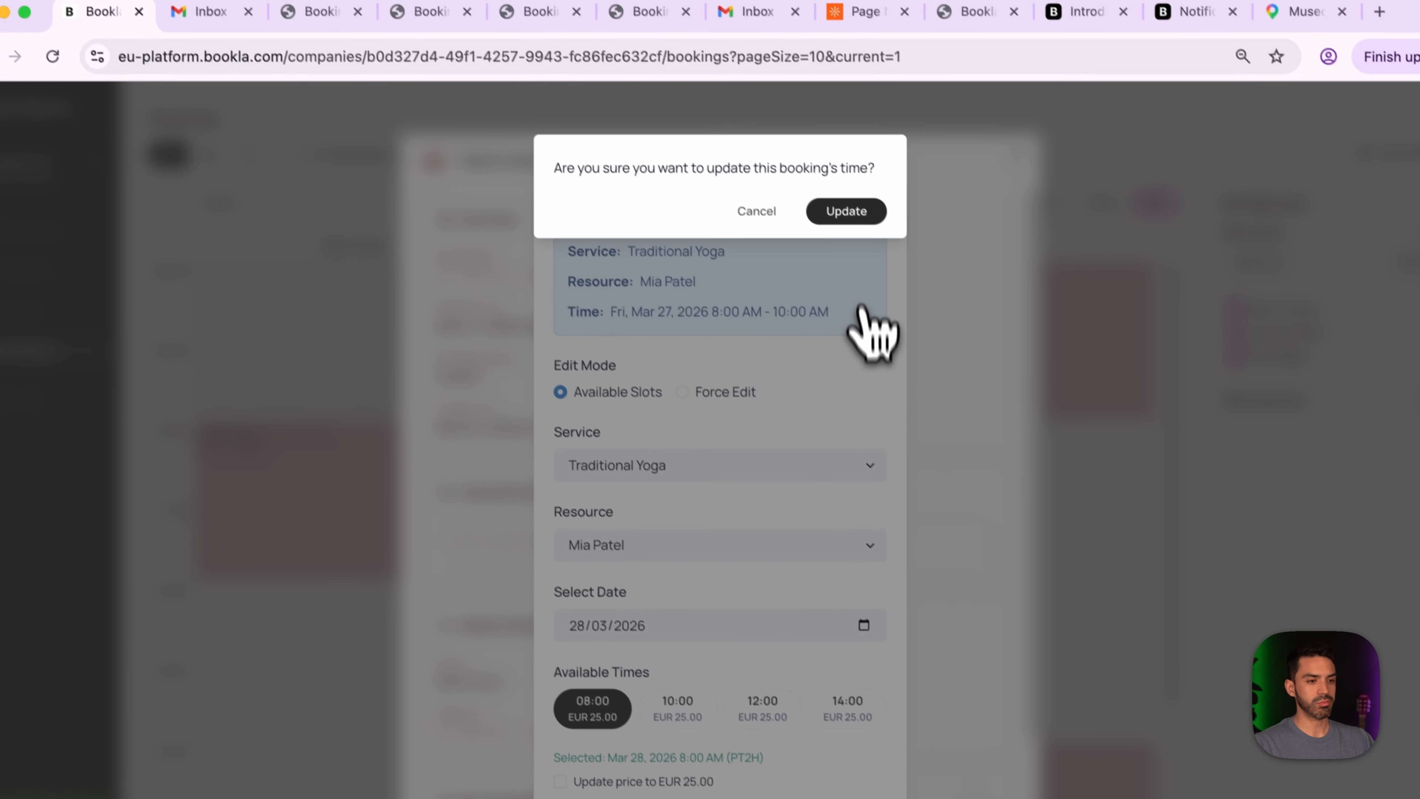
left_click(850, 214)
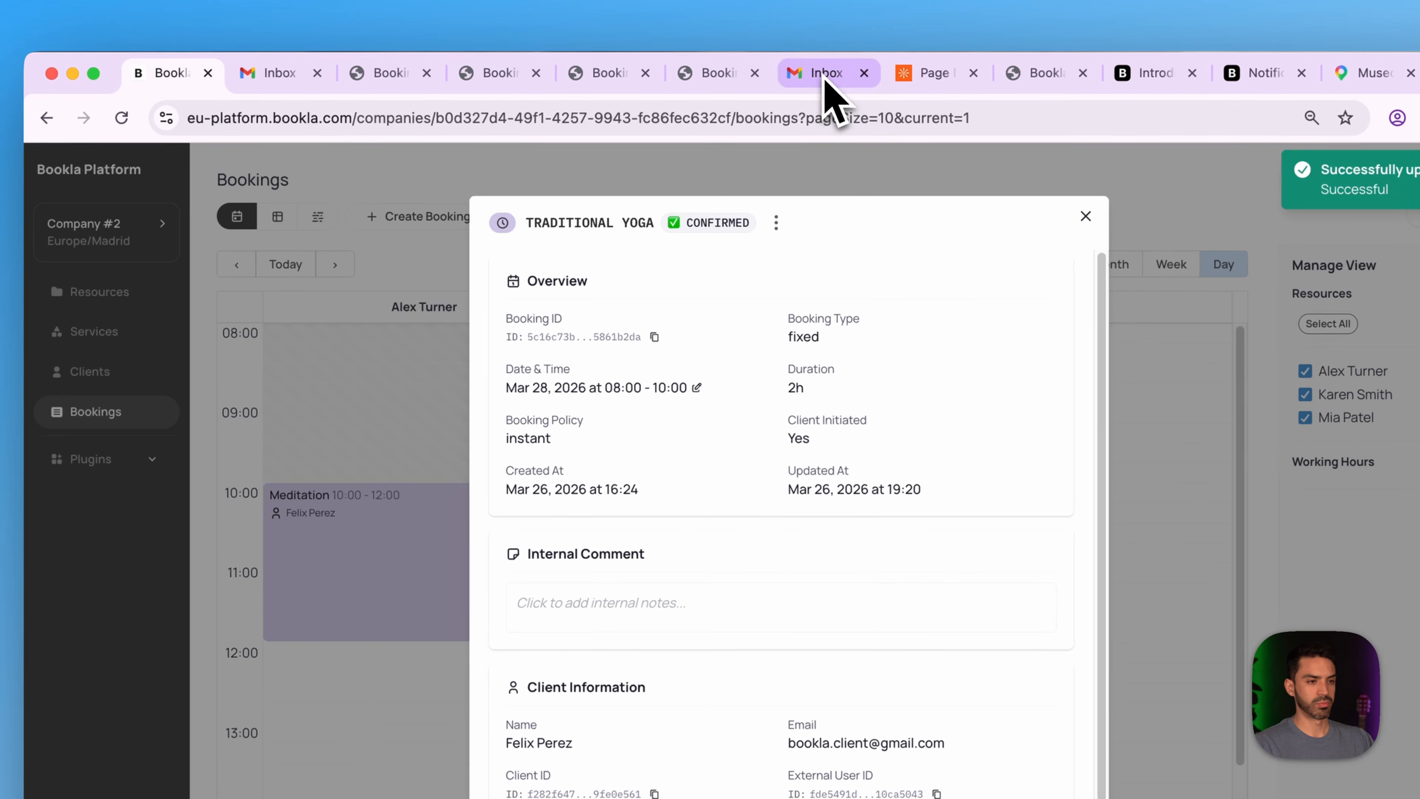
- Read the merchant's Booking Updated email for Sat 28 Mar and the client's 'we got news!!' email
left_click(764, 20)
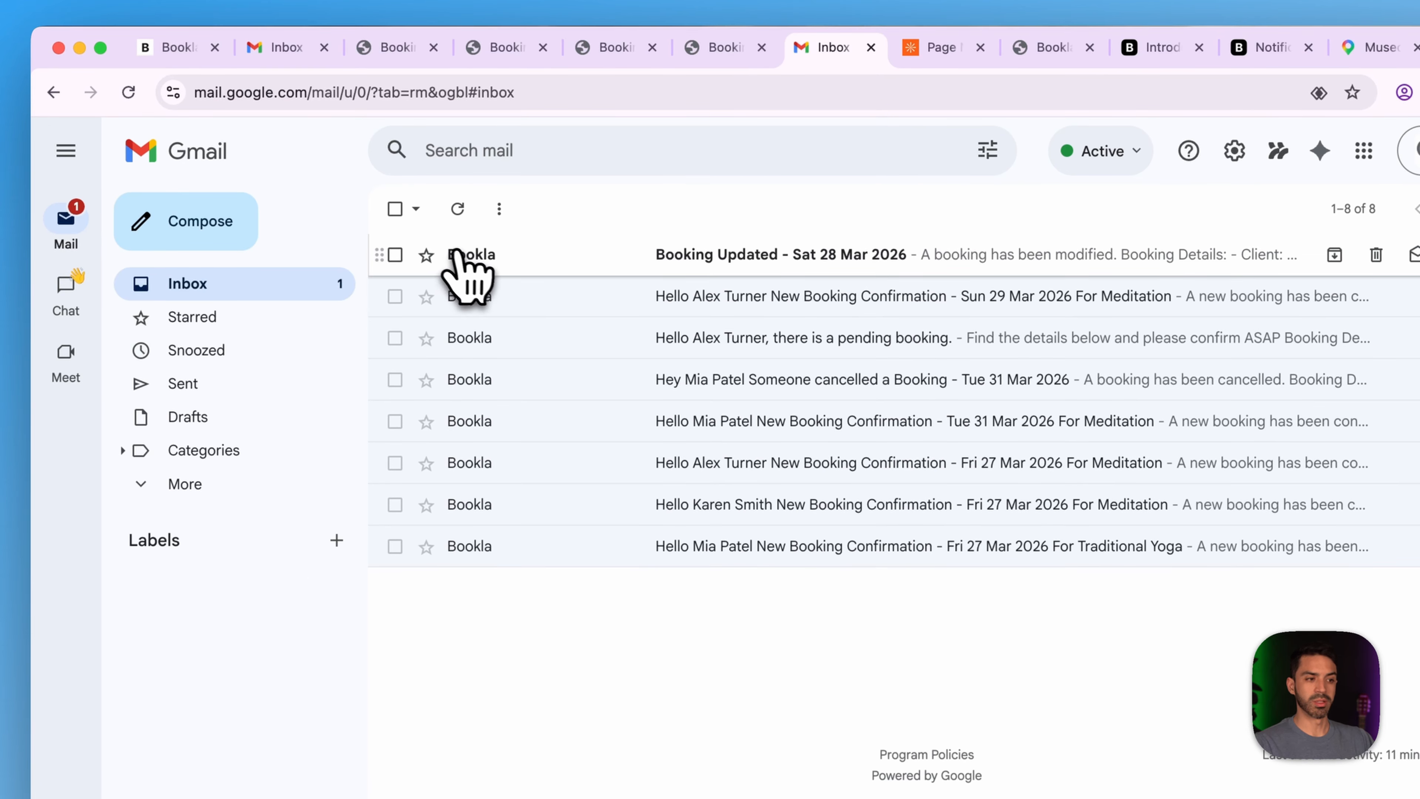
left_click(671, 260)
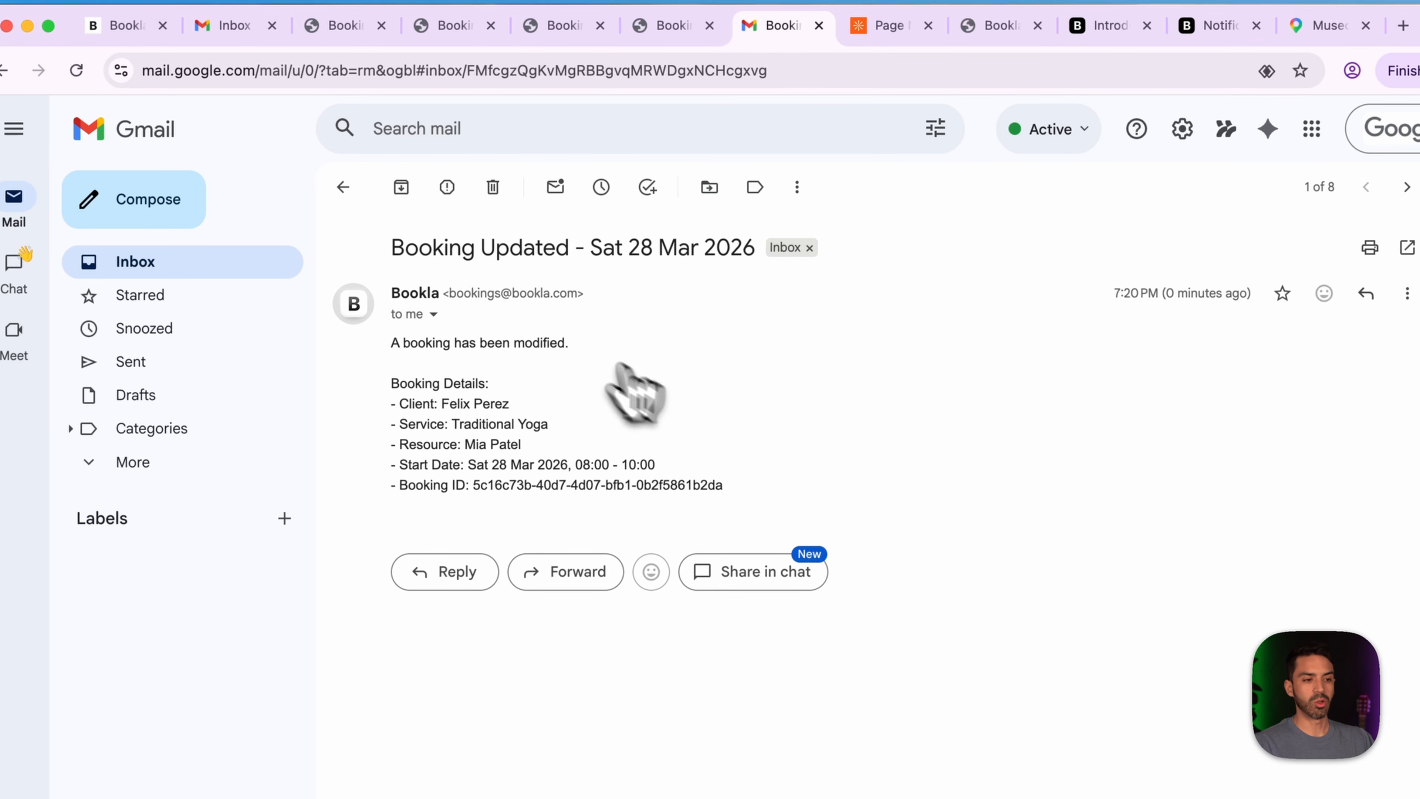
left_click(230, 31)
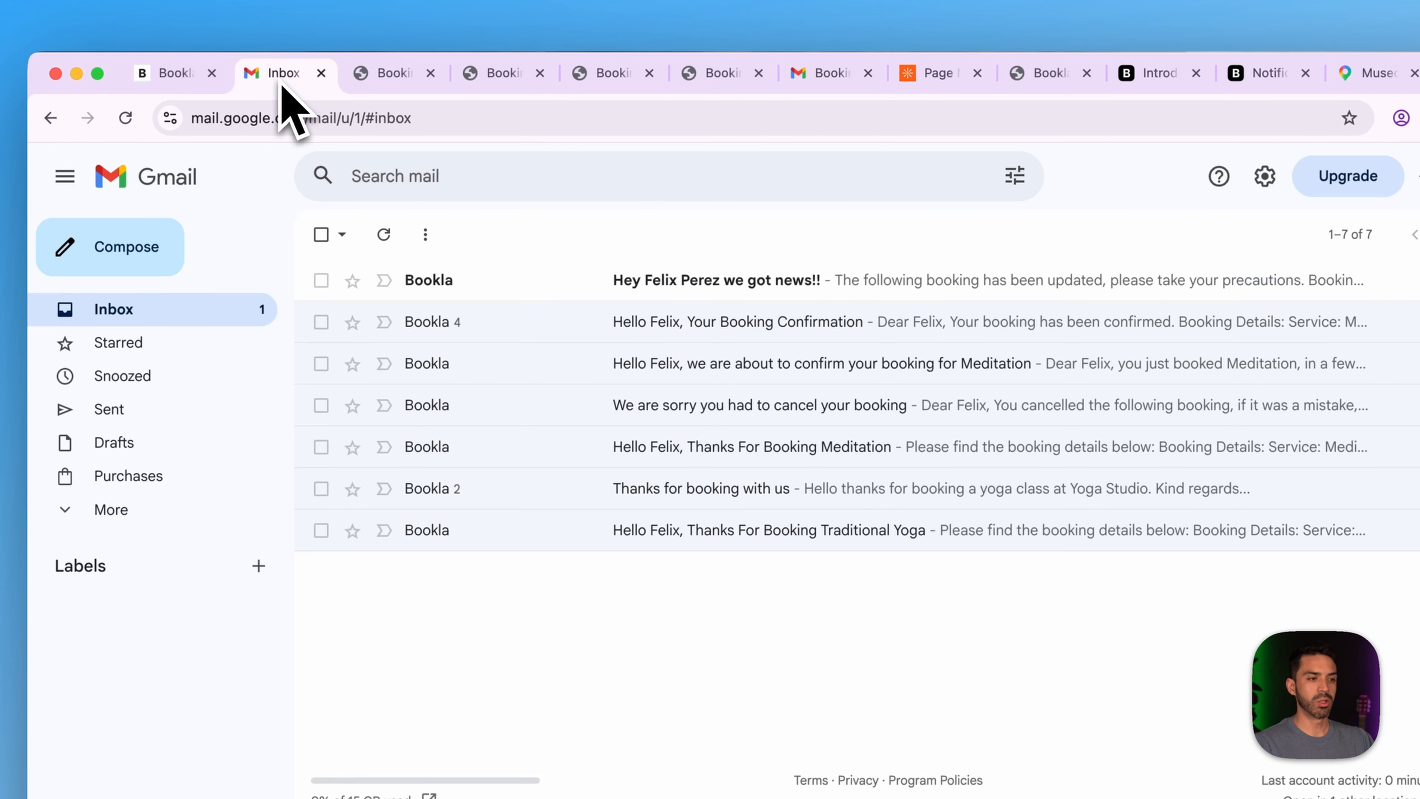
left_click(484, 280)
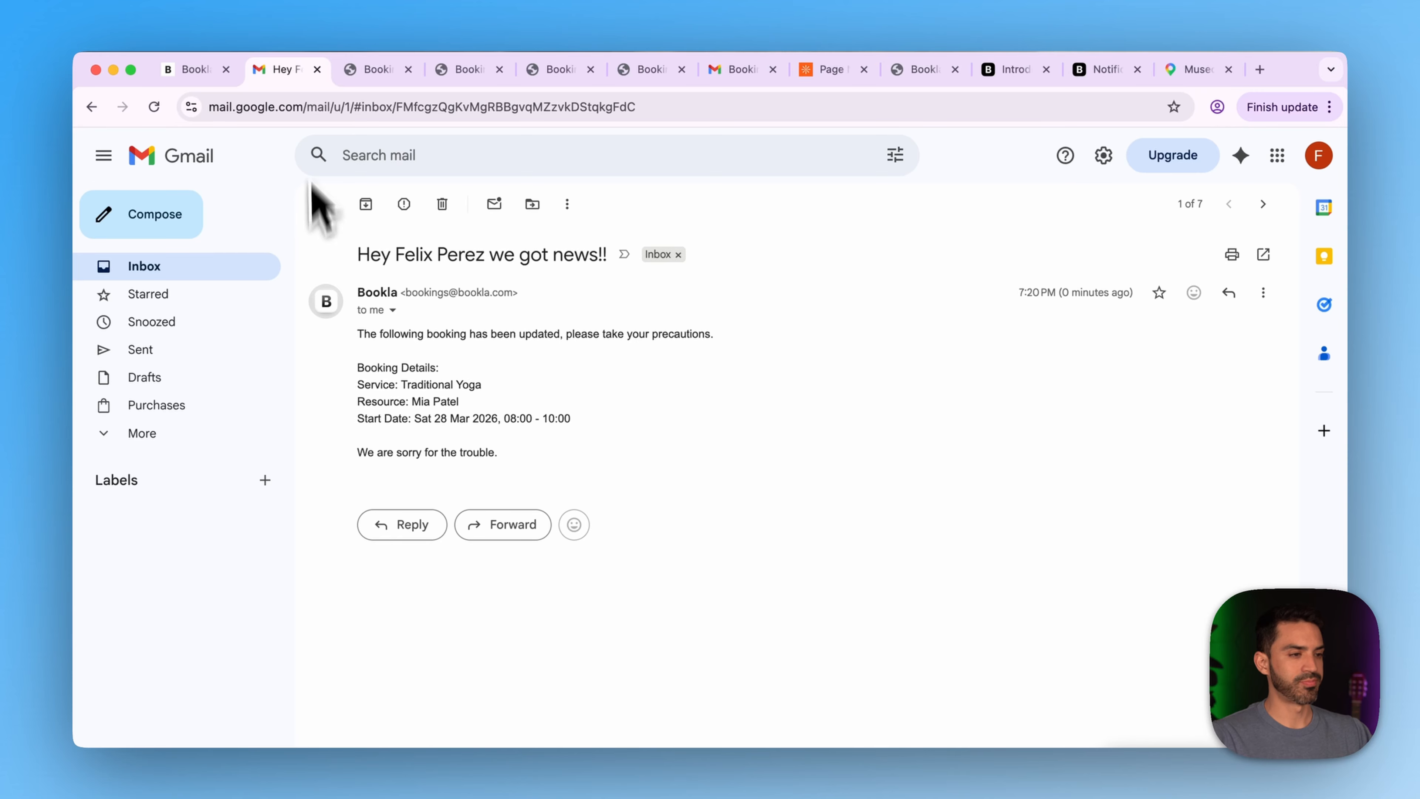
left_click(207, 77)
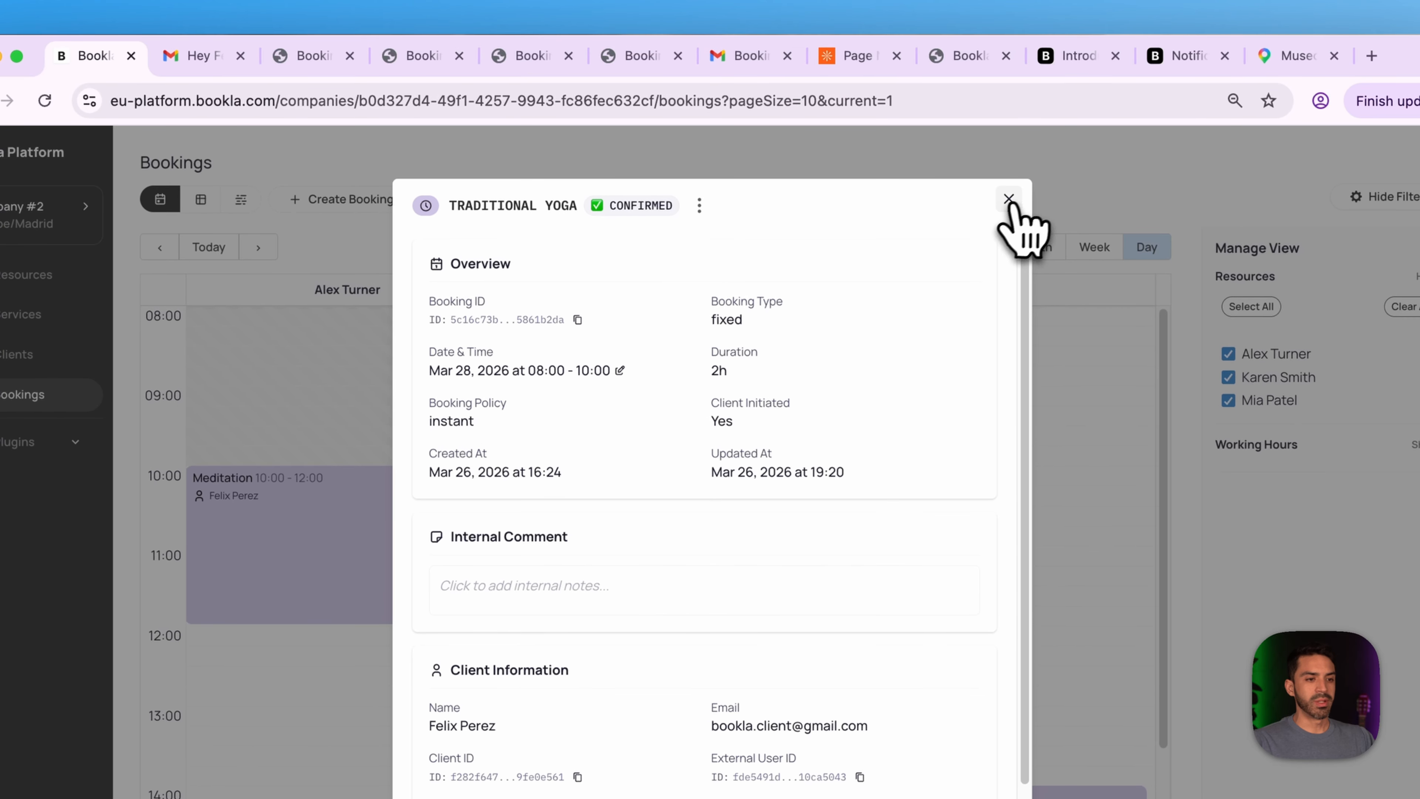
- Close the booking details and go to the Emails plugin's template list
left_click(1108, 186)
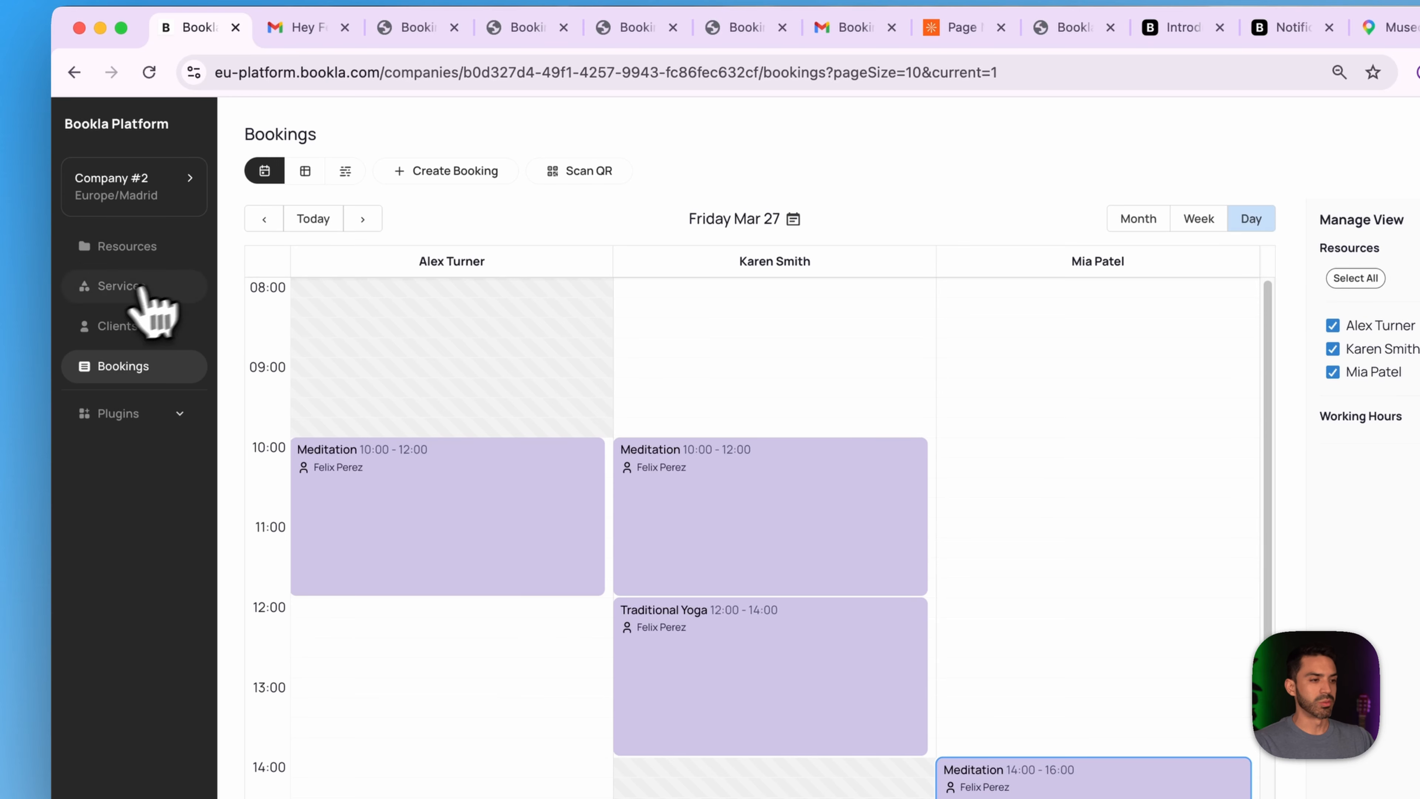
left_click(160, 417)
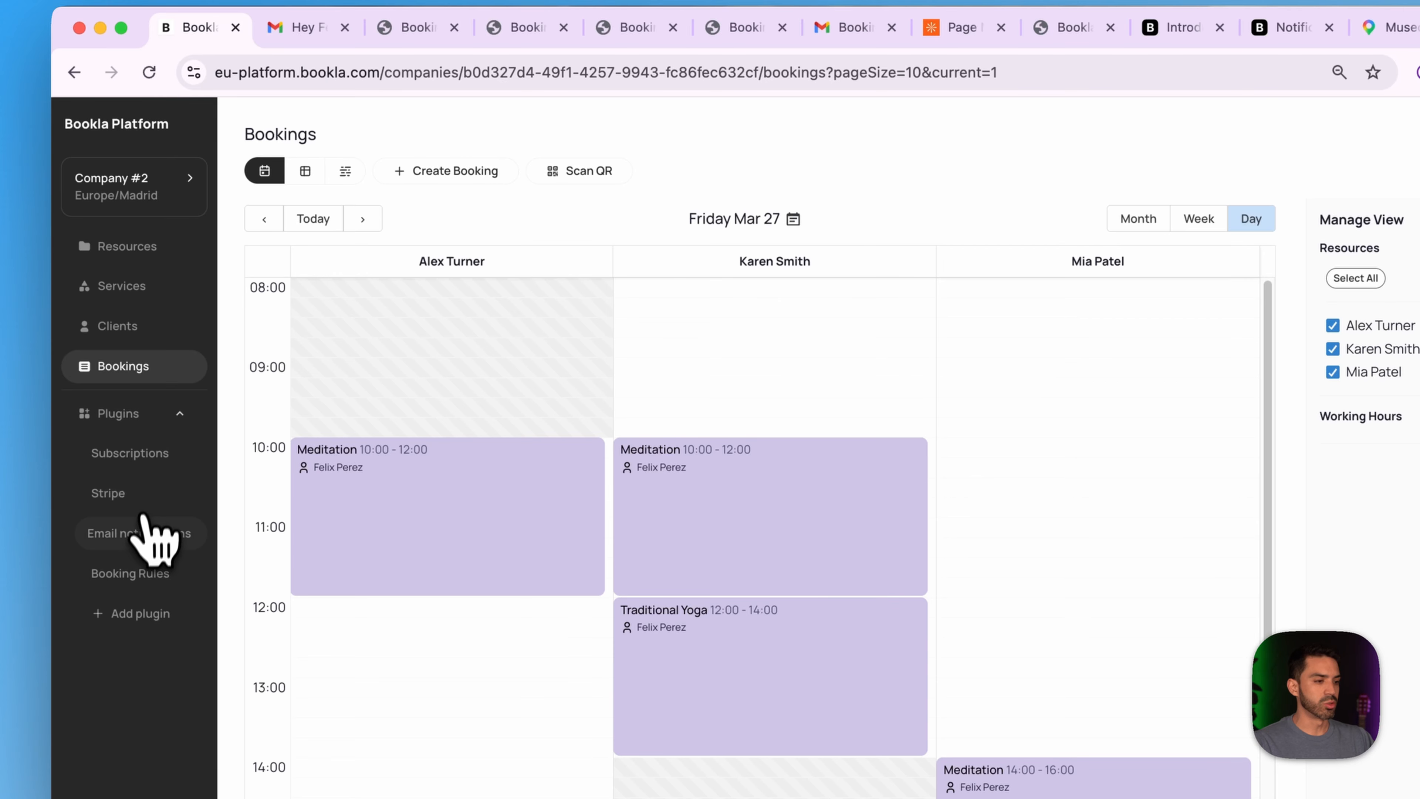
left_click(141, 533)
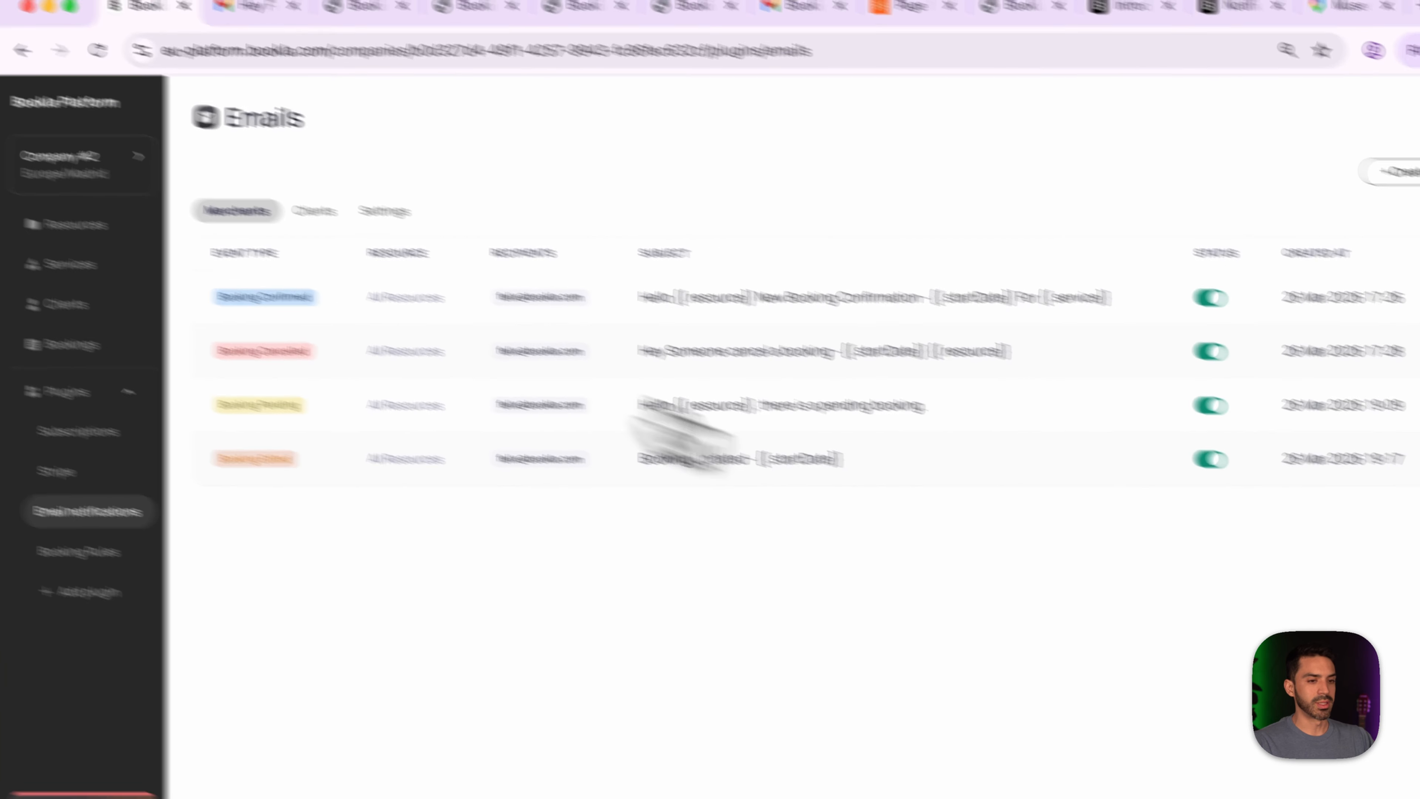
- Create a merchant Subscription Purchased template with the merchant's e-mail address as recipient
left_click(1270, 185)
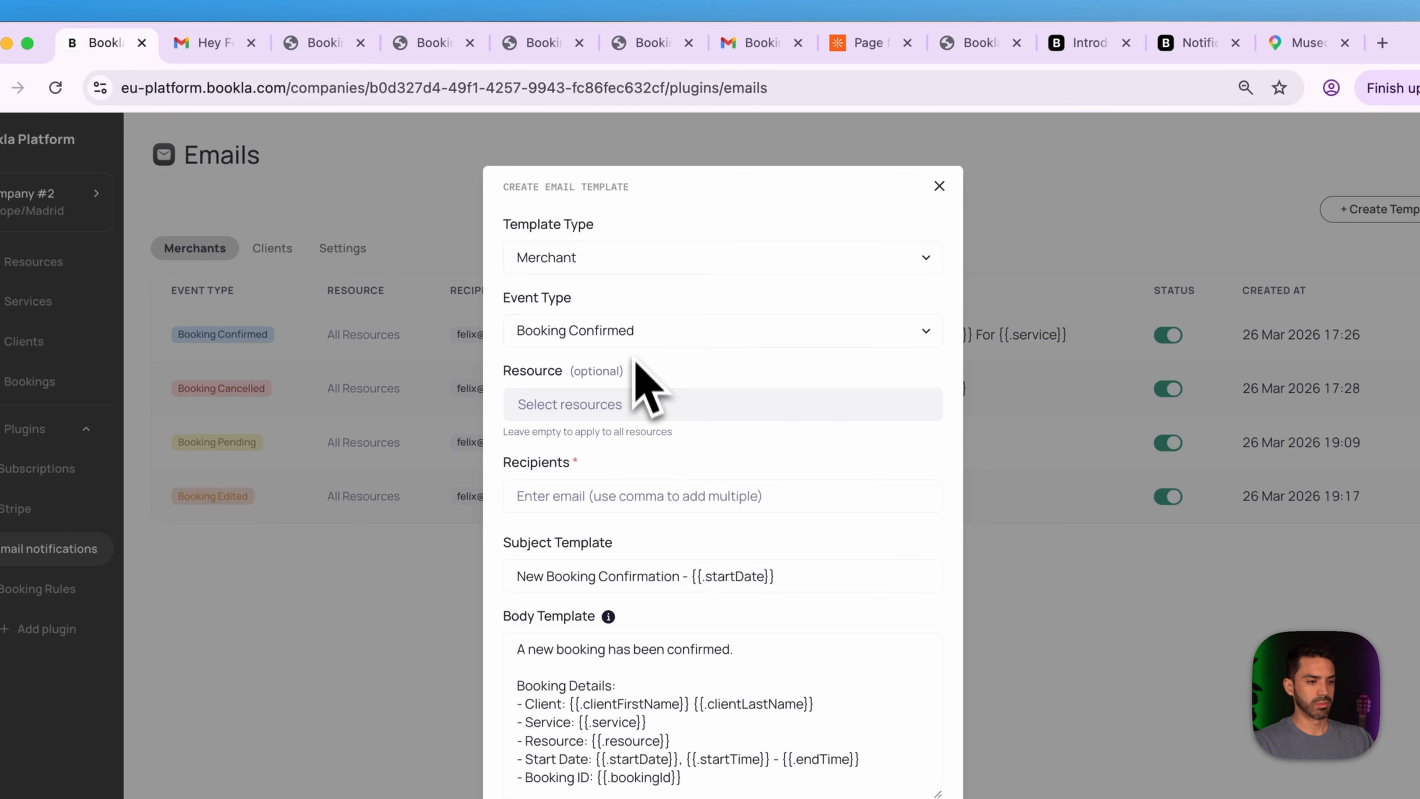
left_click(638, 335)
left_click(648, 426)
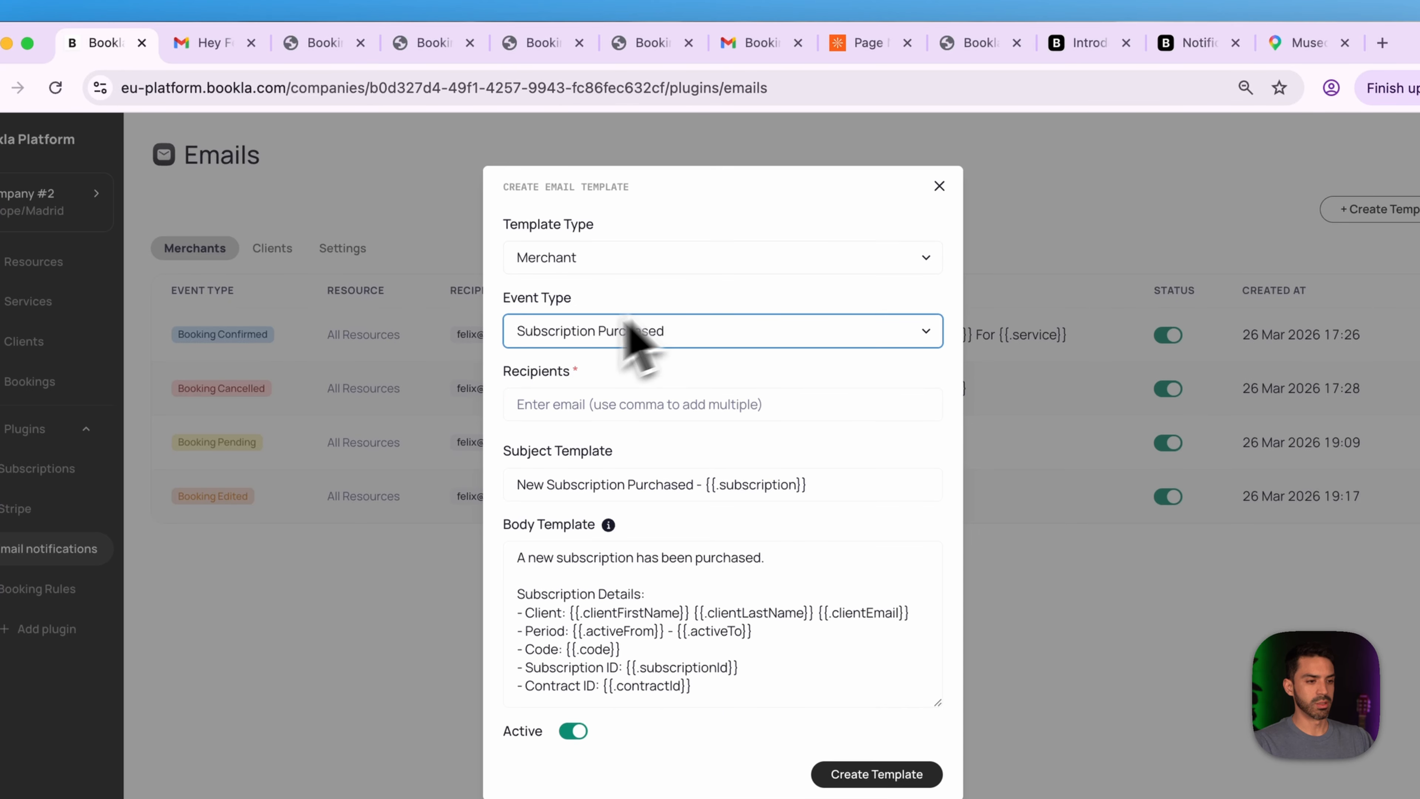
left_click(591, 404)
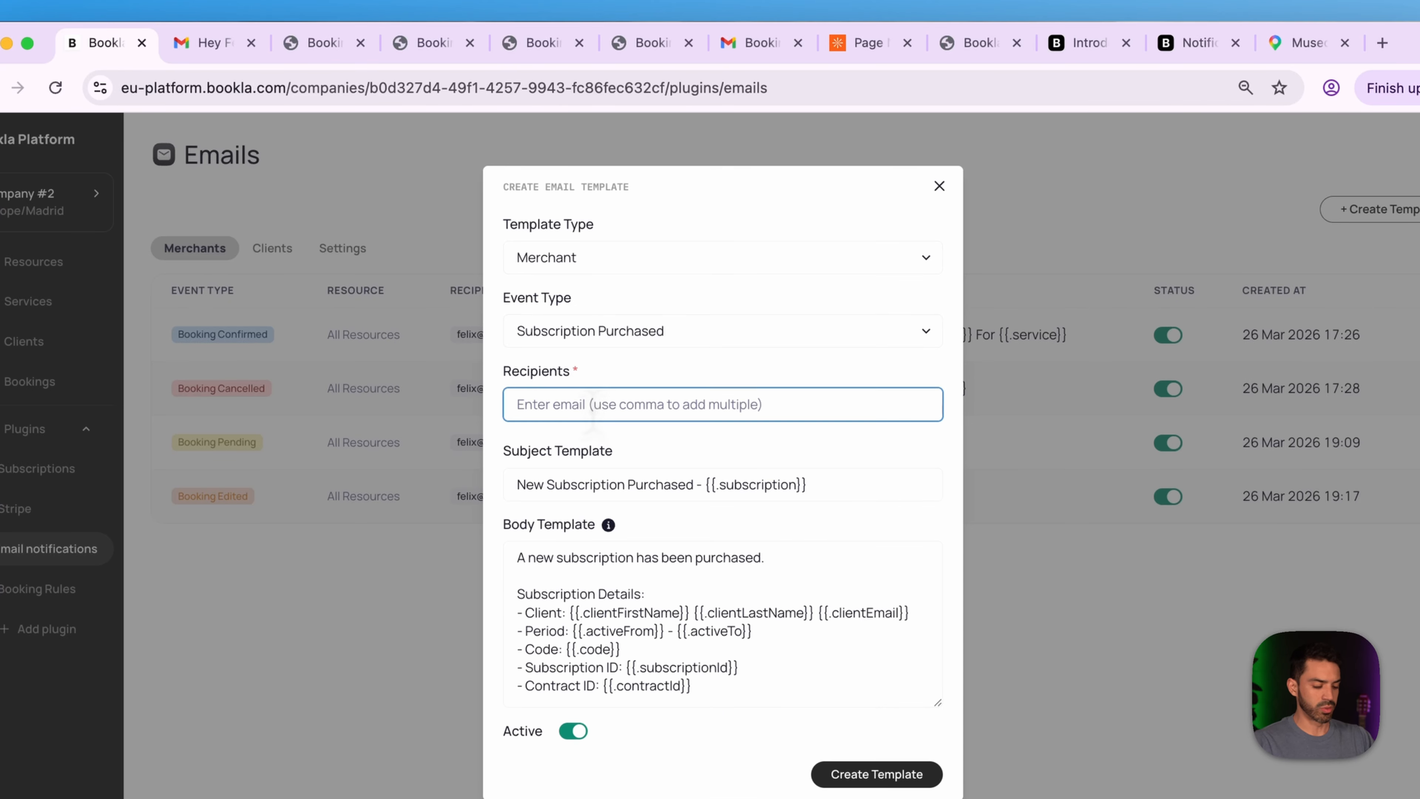
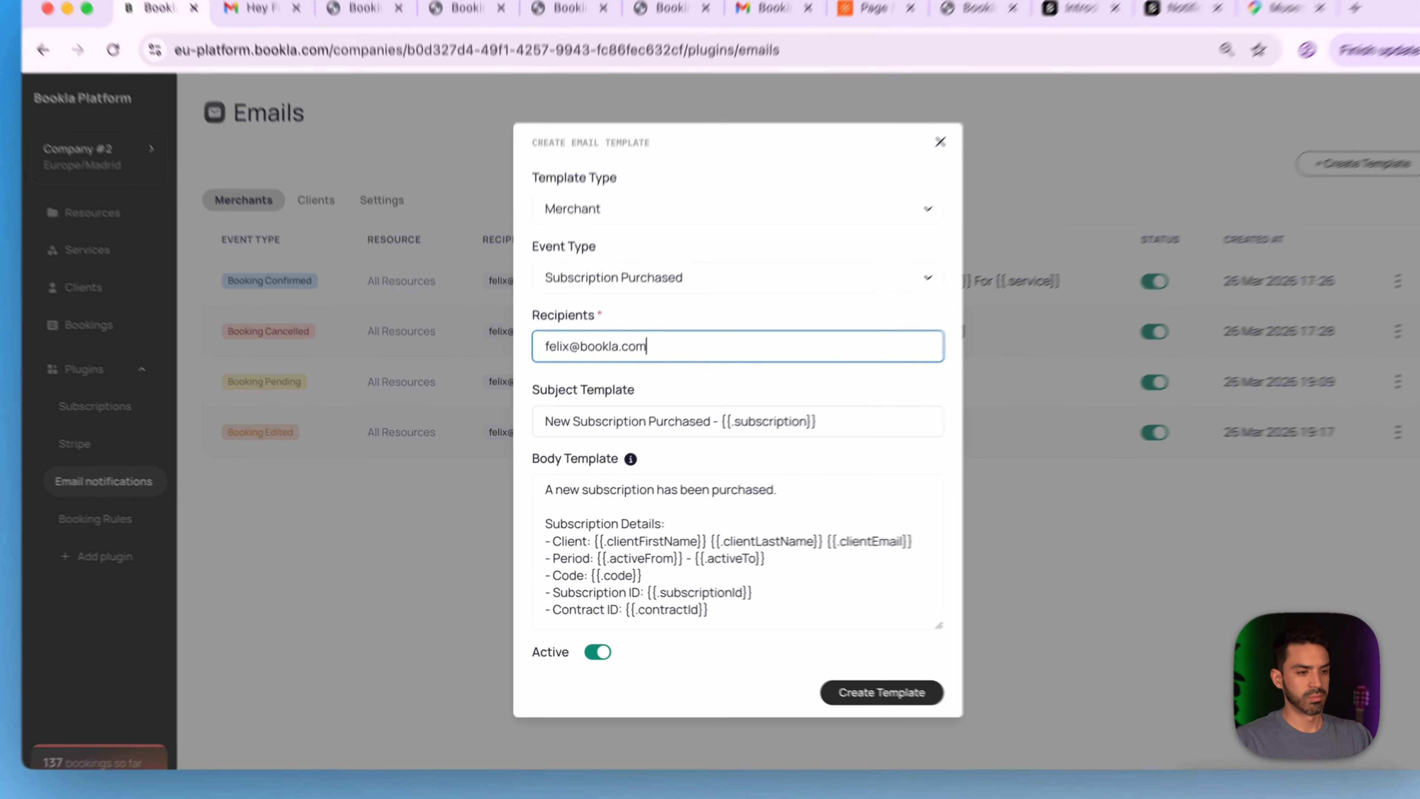
left_click(617, 438)
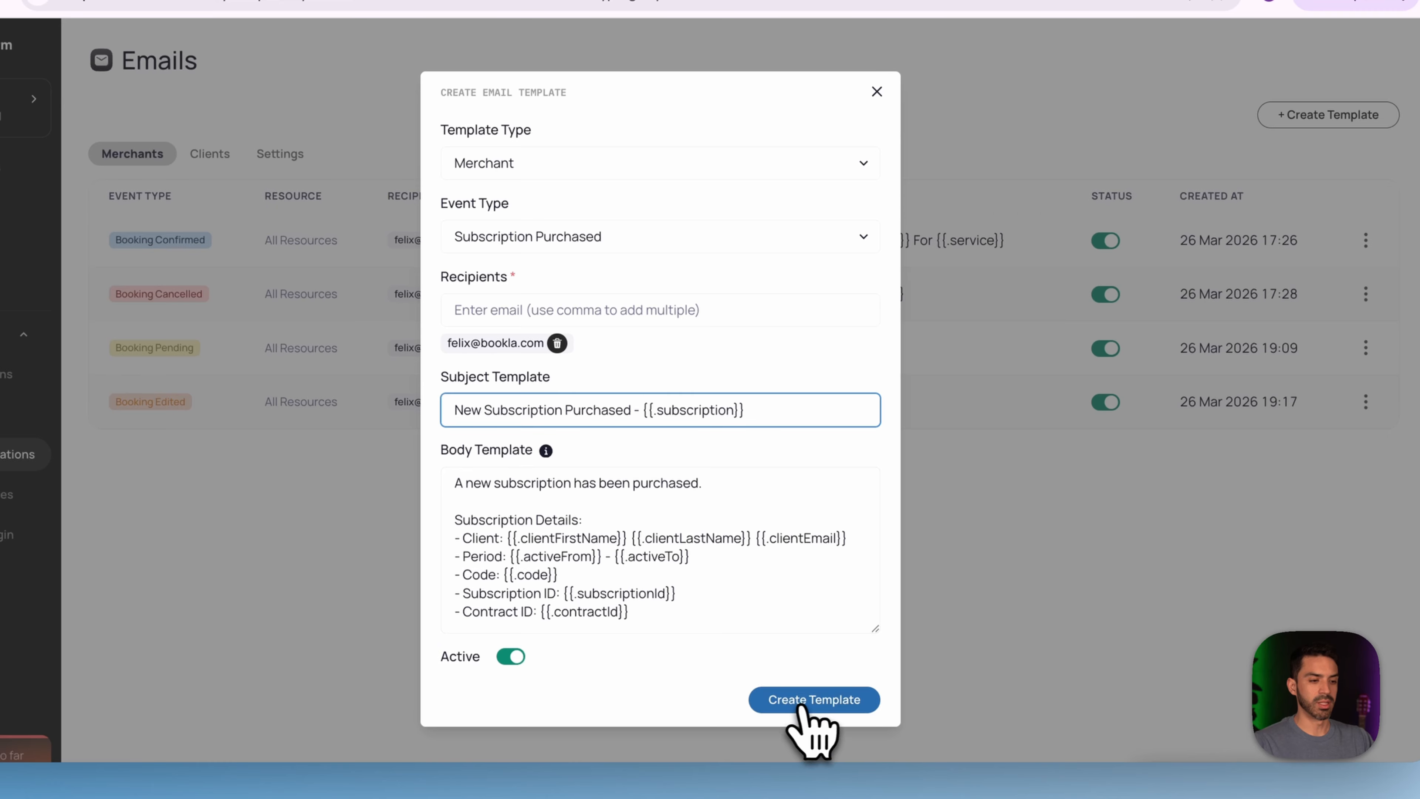
left_click(802, 706)
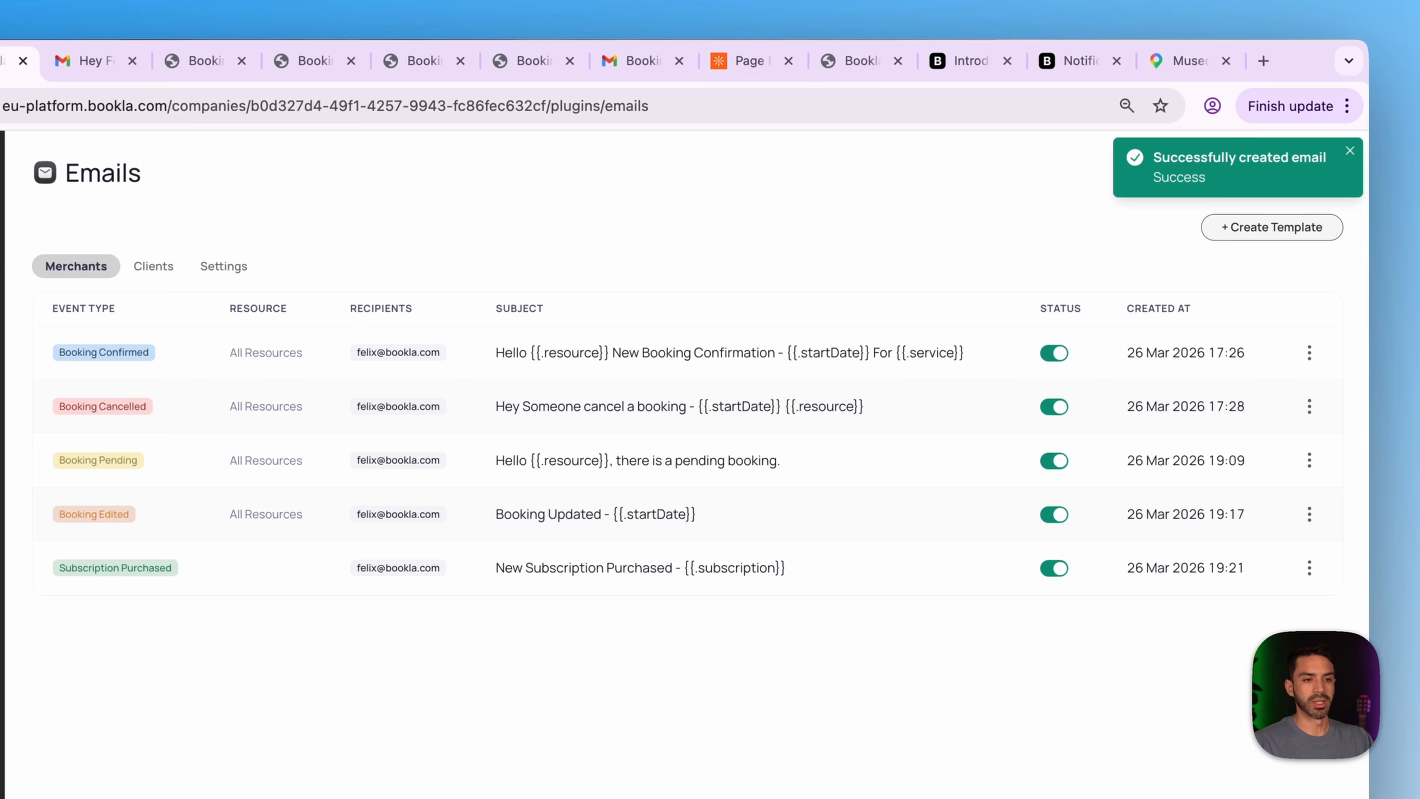
- Start a client Subscription Purchased template with the subject 'Welcome To The Family'
left_click(1272, 228)
left_click(604, 276)
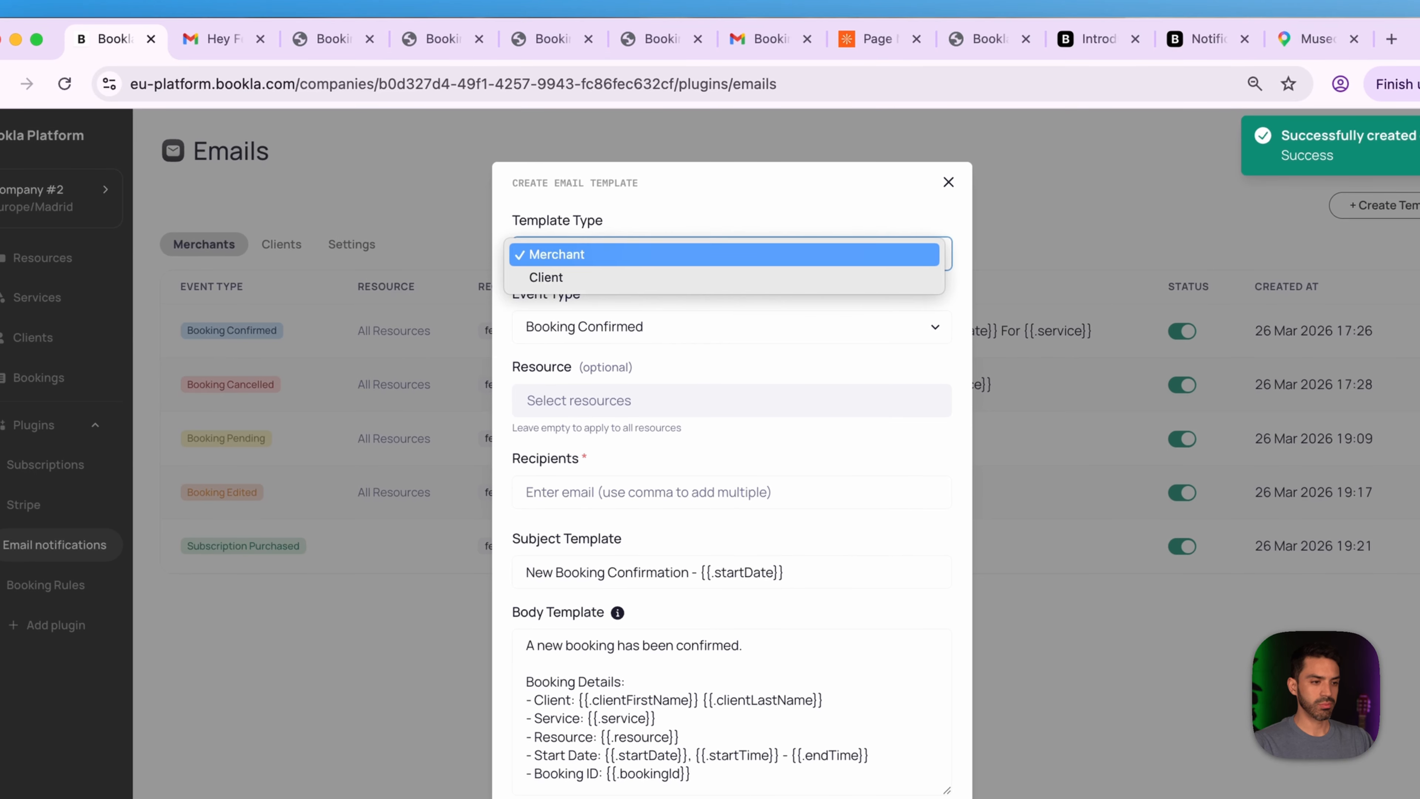
left_click(545, 277)
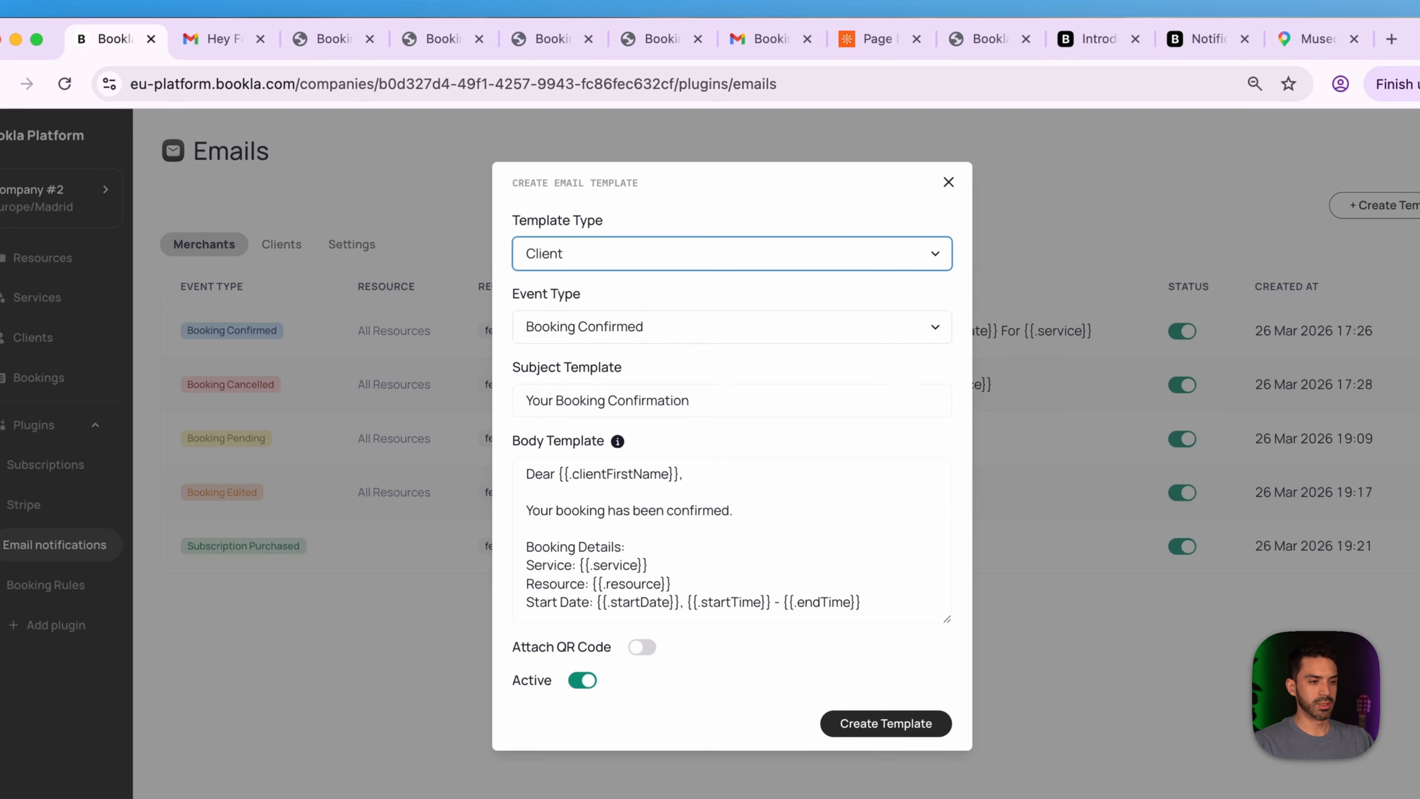
left_click(727, 326)
left_click(599, 420)
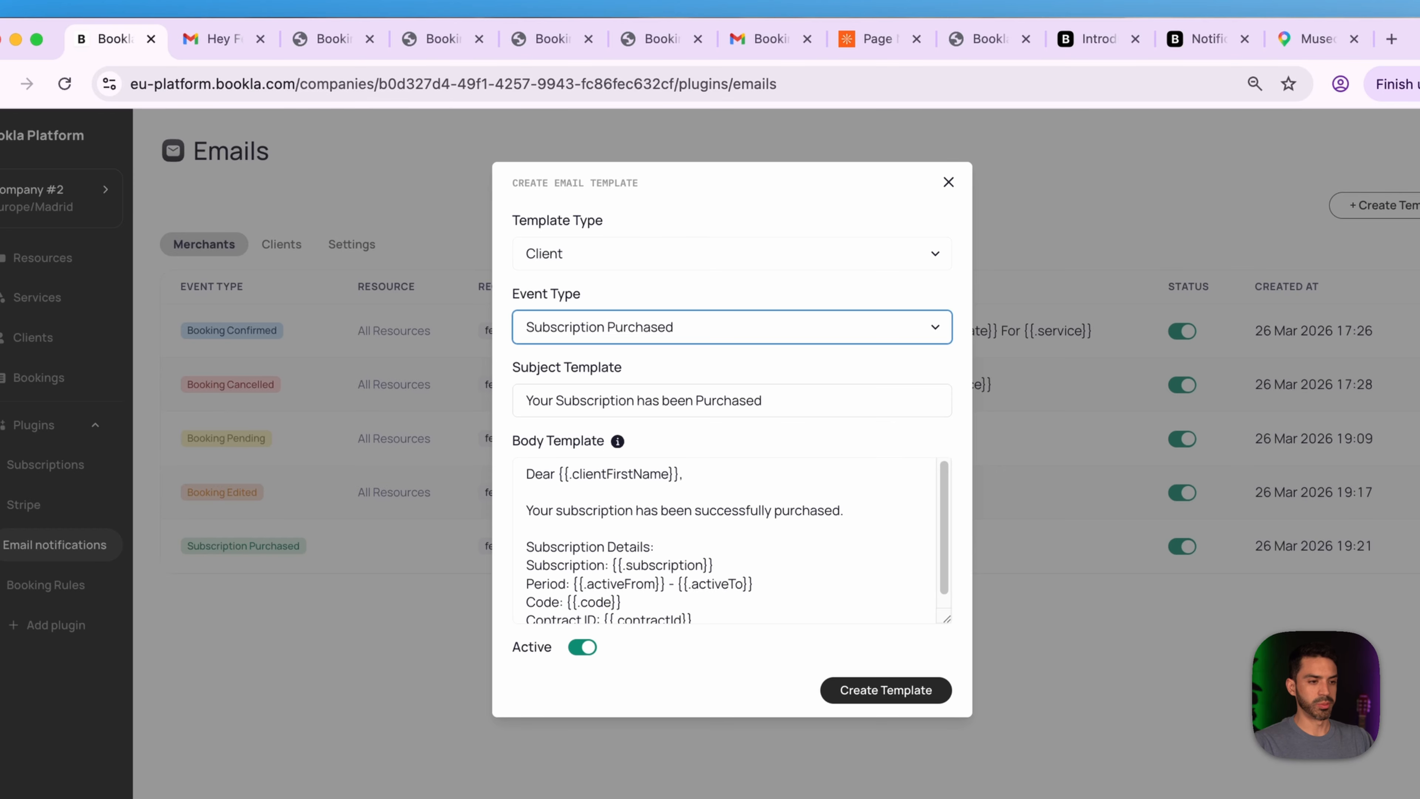
key("Tab")
key("BackSpace")
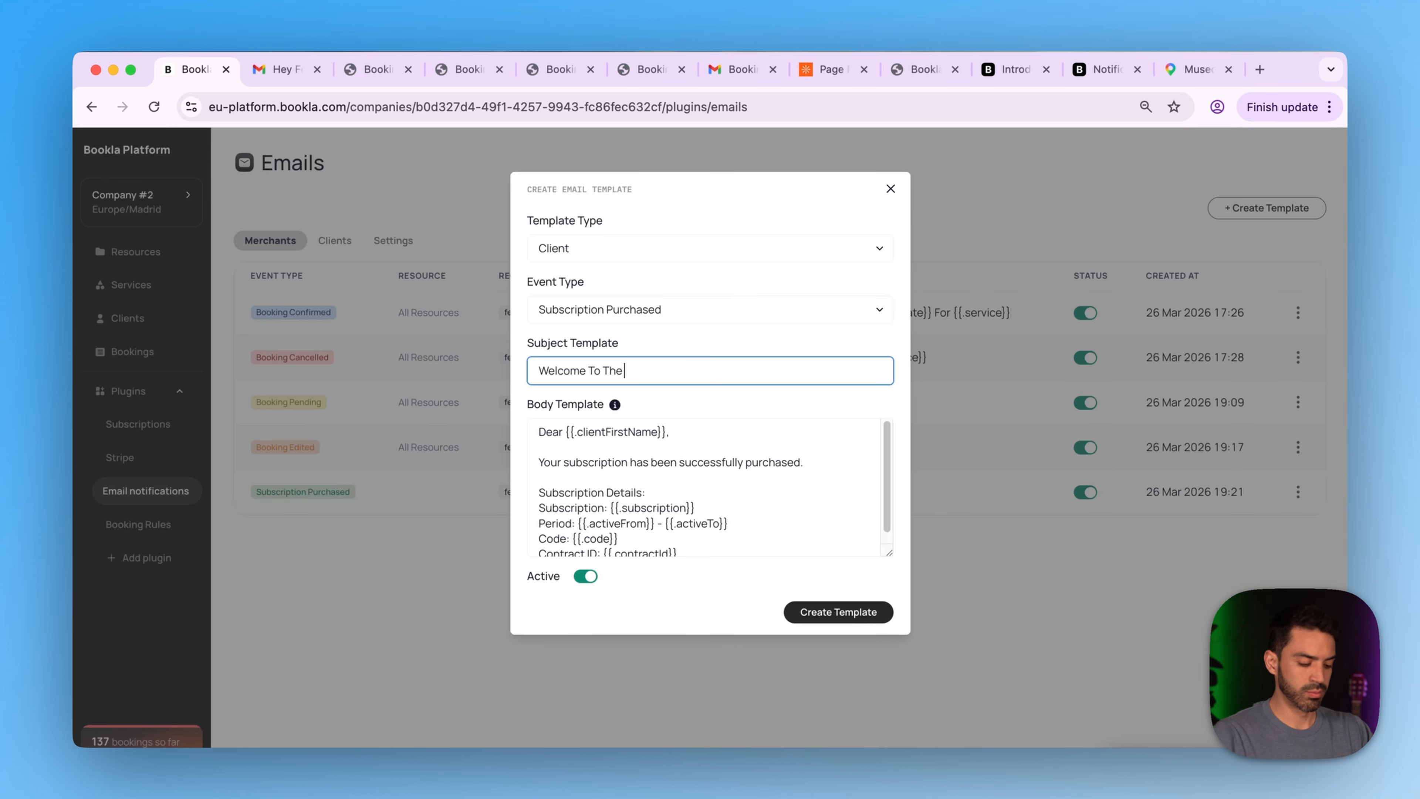
type("ly")
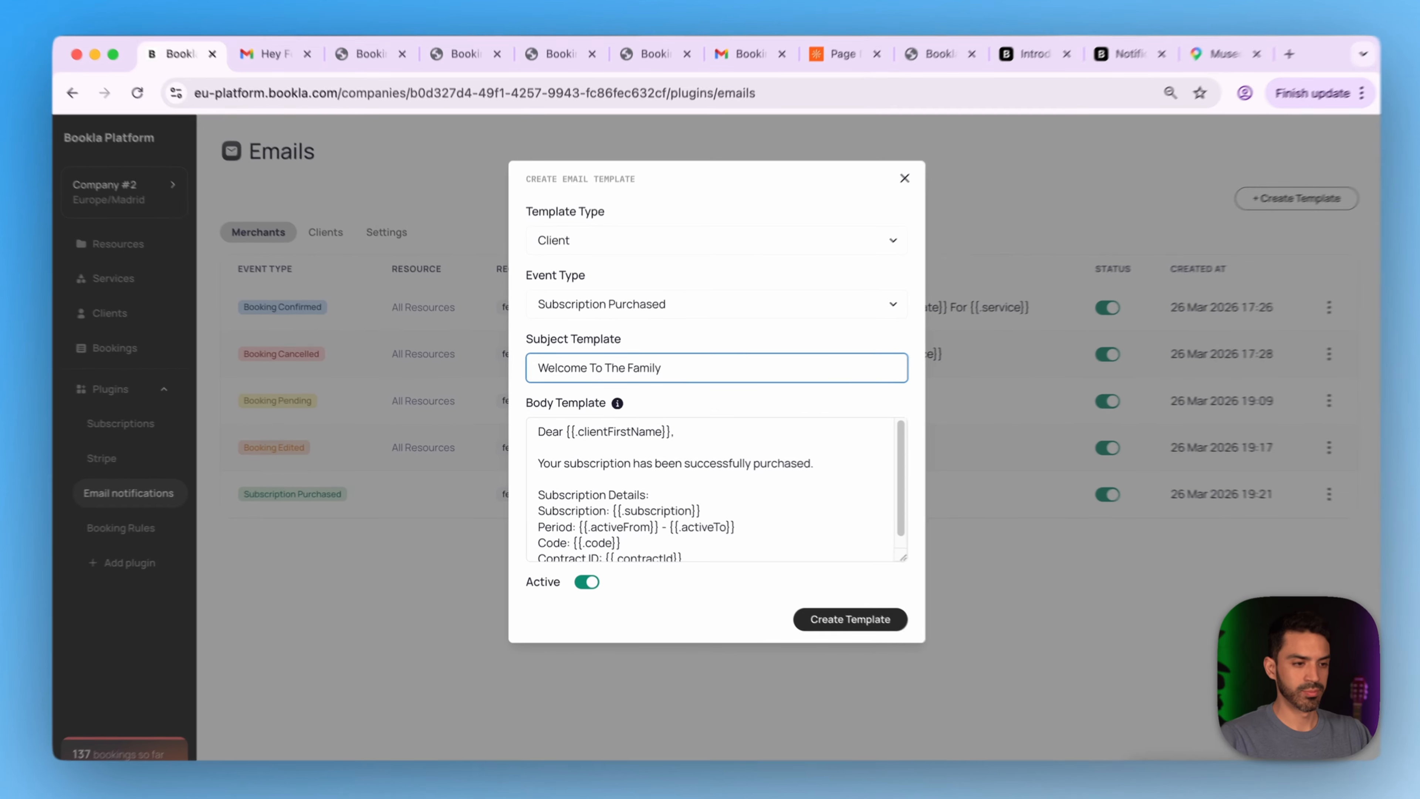
- Change the greeting to 'Dear Mr.' plus last name and rewrite the confirmation sentence ending 'such details below.'
left_click_drag(690, 430, 490, 456)
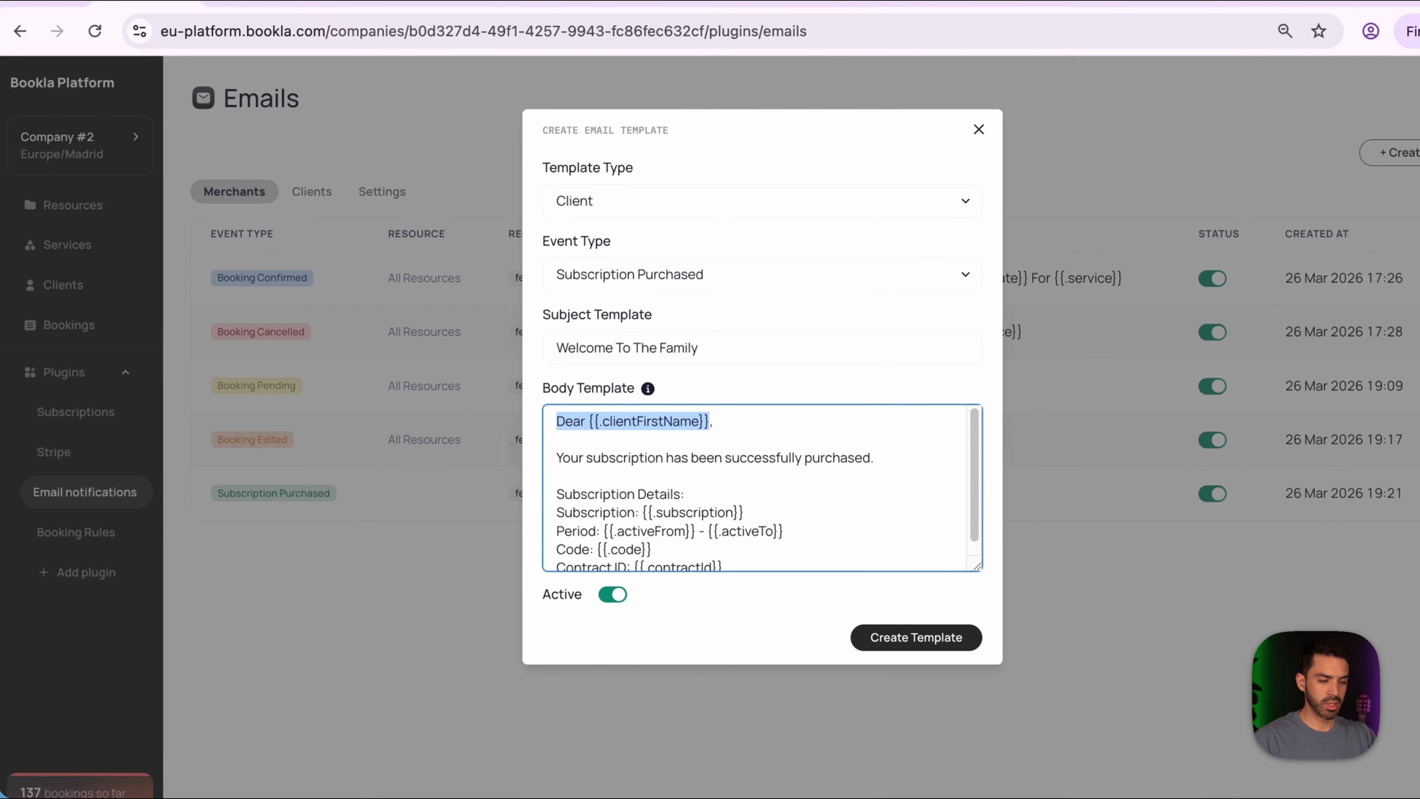
left_click(557, 440)
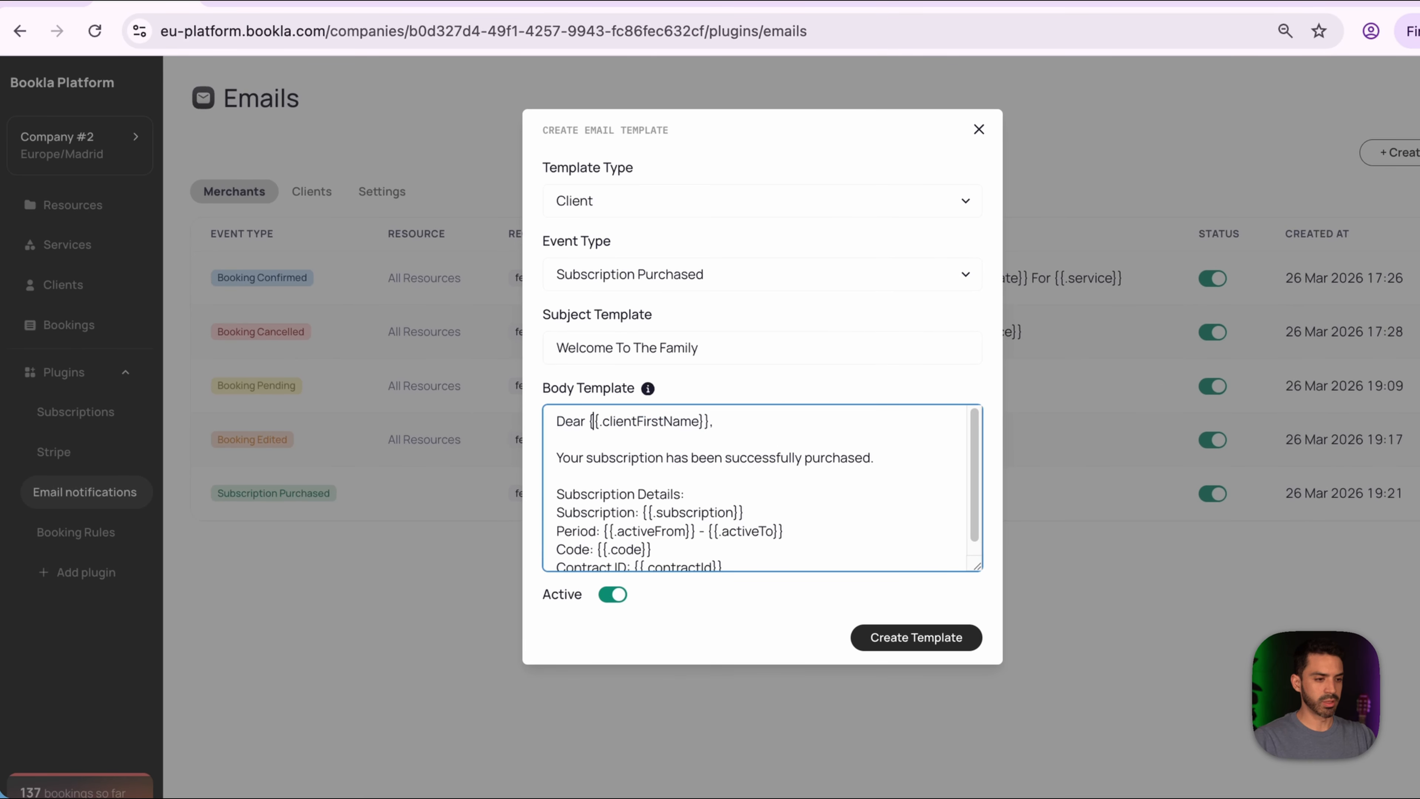
type("Mr.")
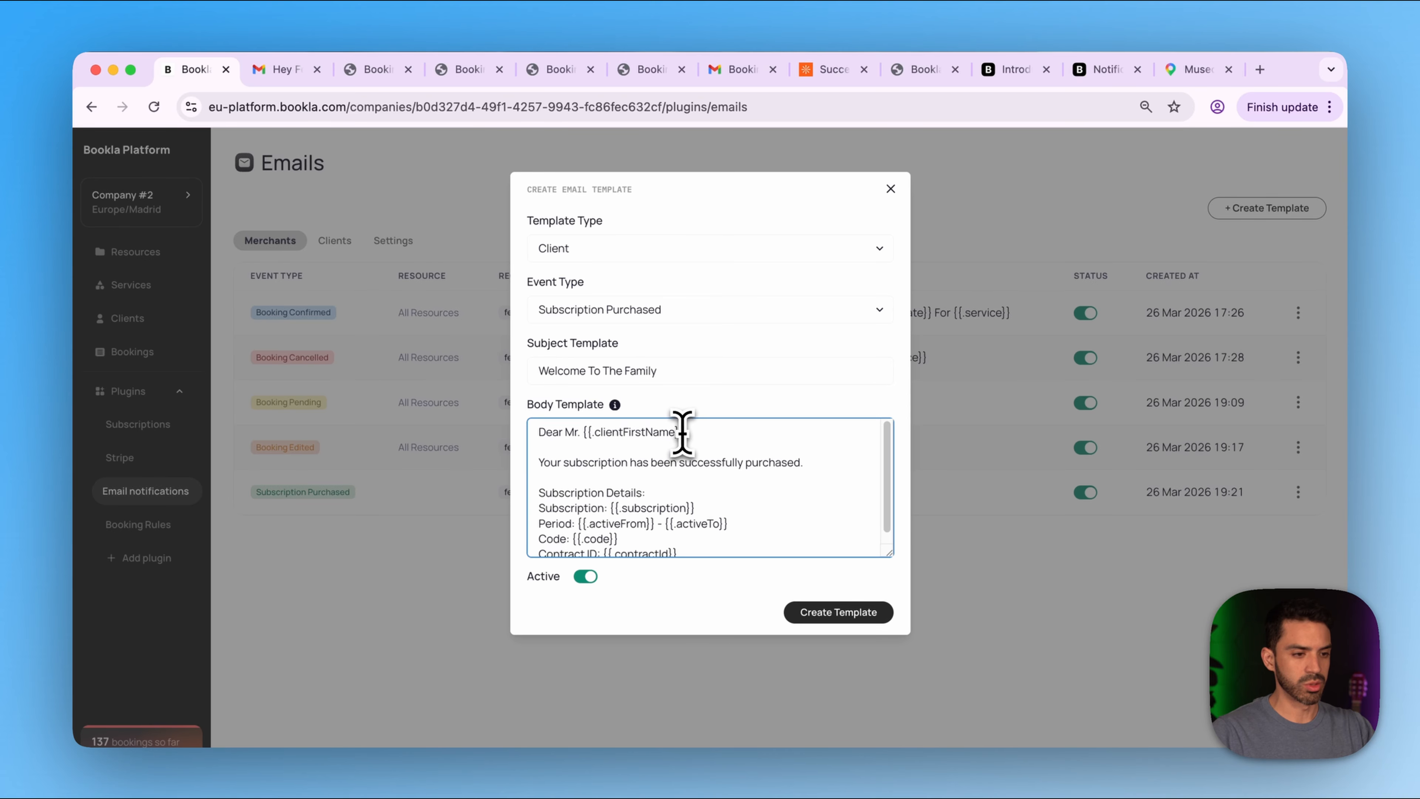
left_click_drag(681, 432, 581, 435)
key("BackSpace")
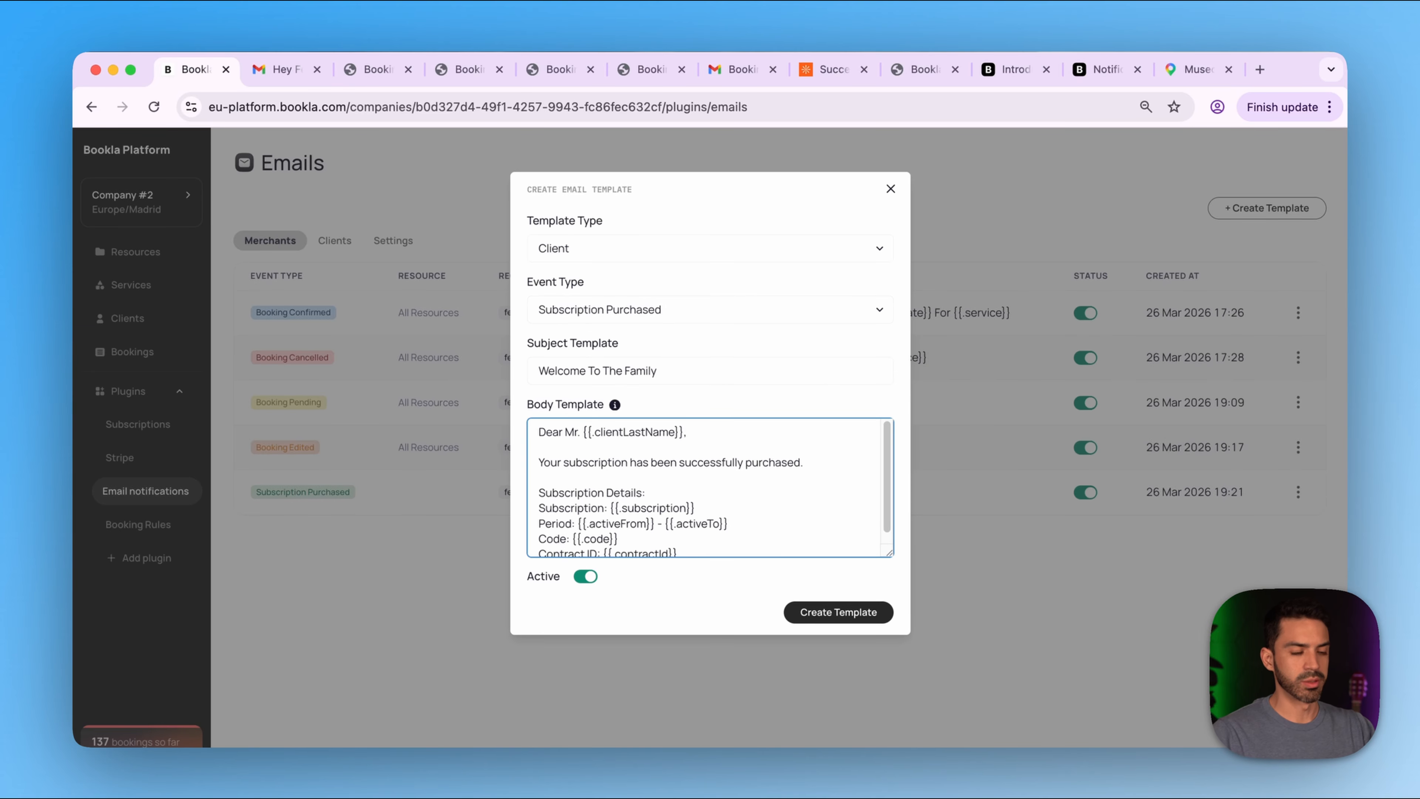
left_click_drag(804, 462, 538, 462)
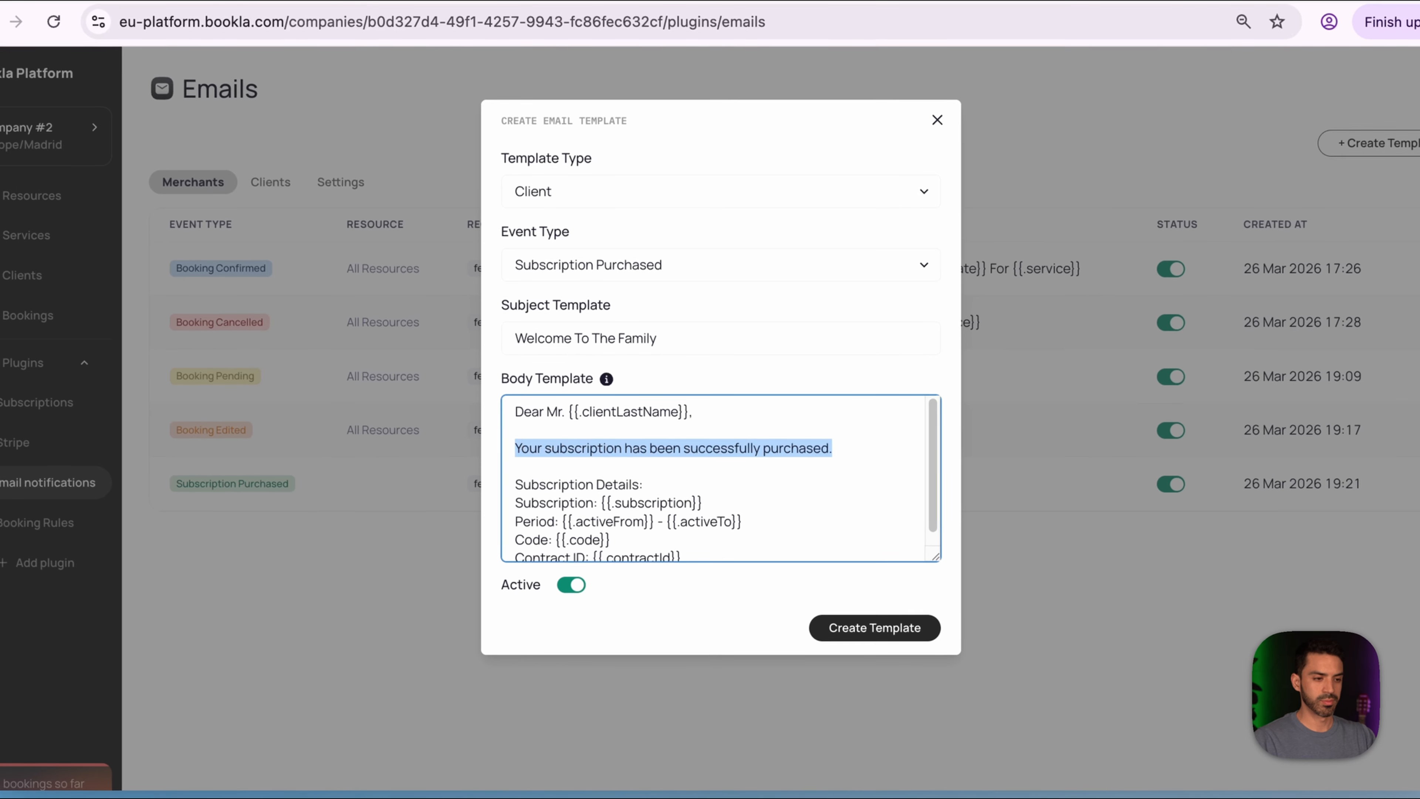
type("Y")
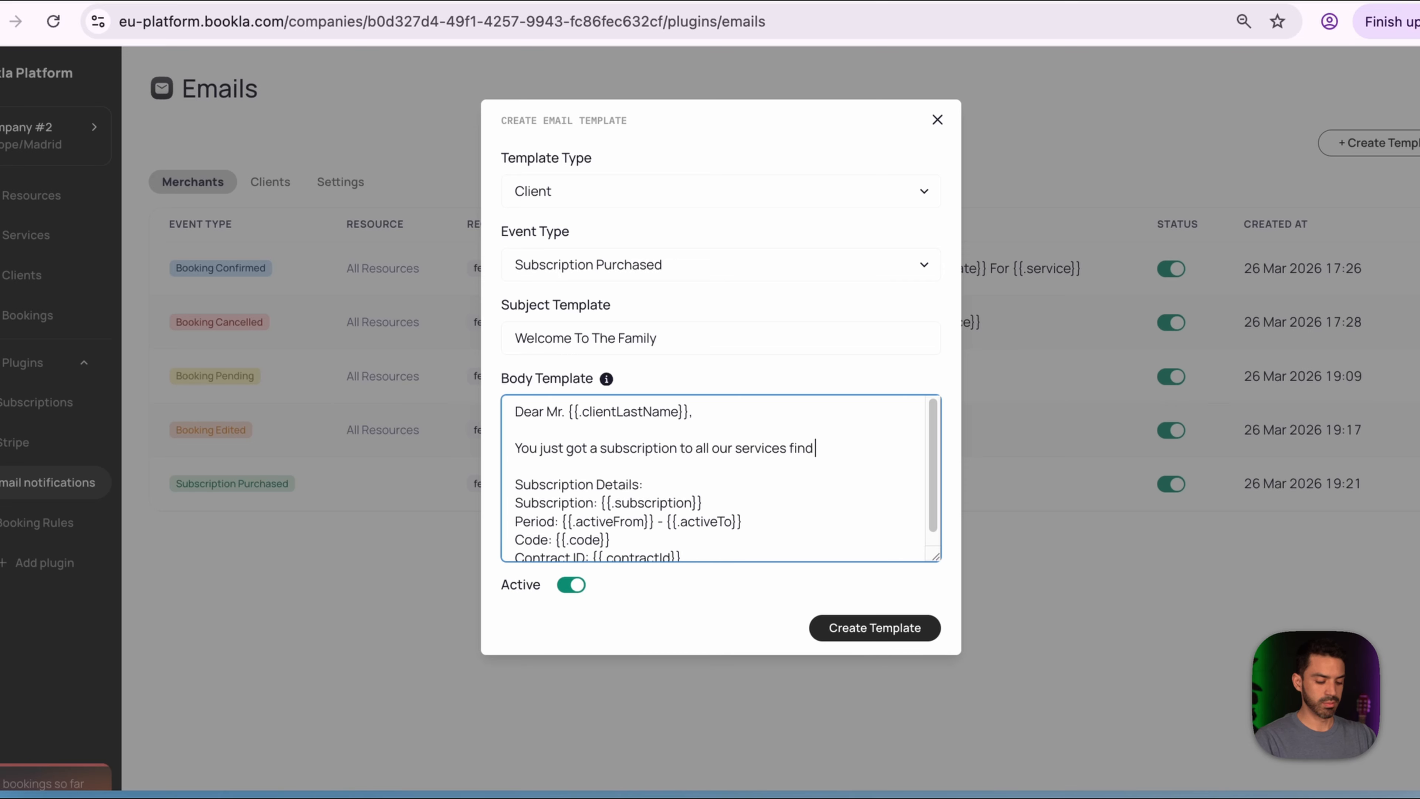
type("uch details")
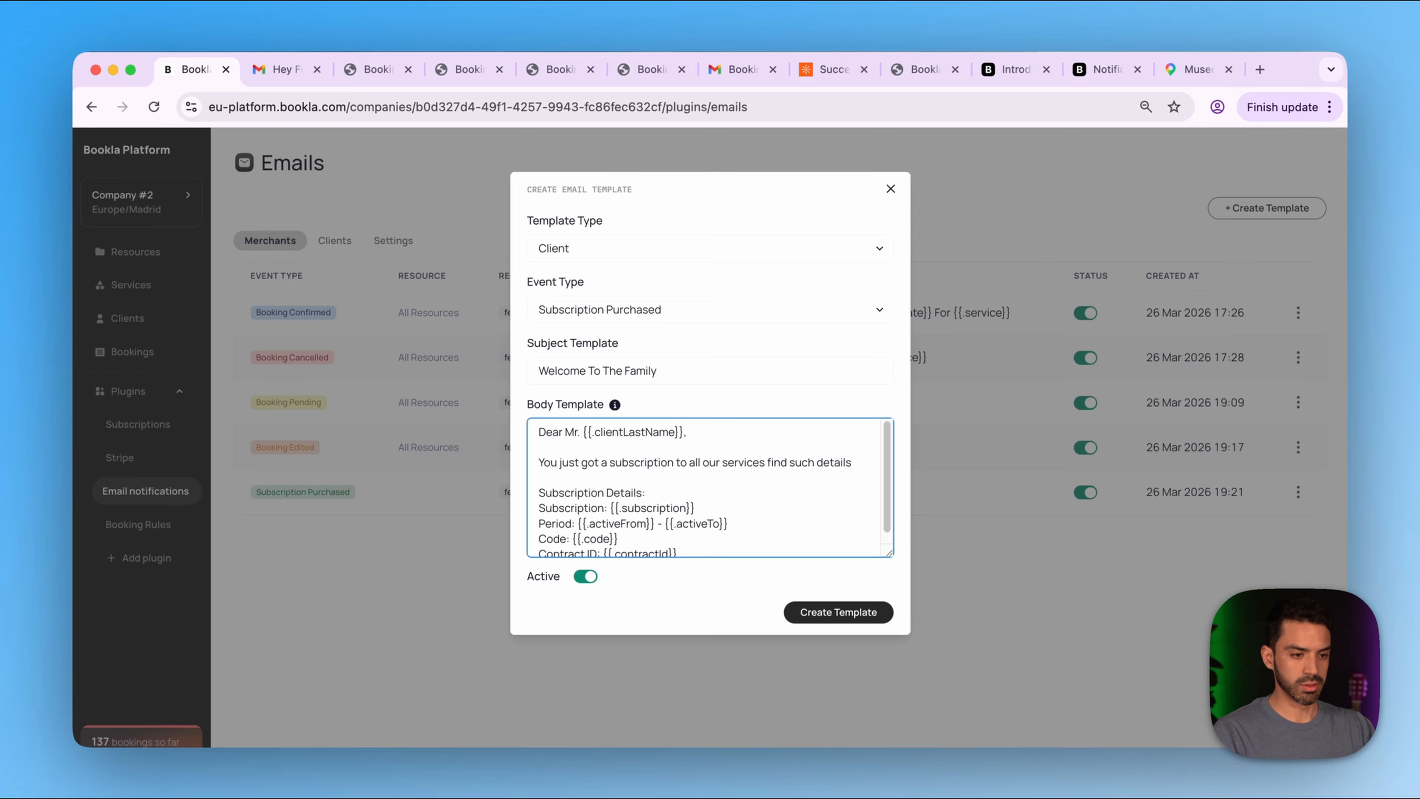
type(" below")
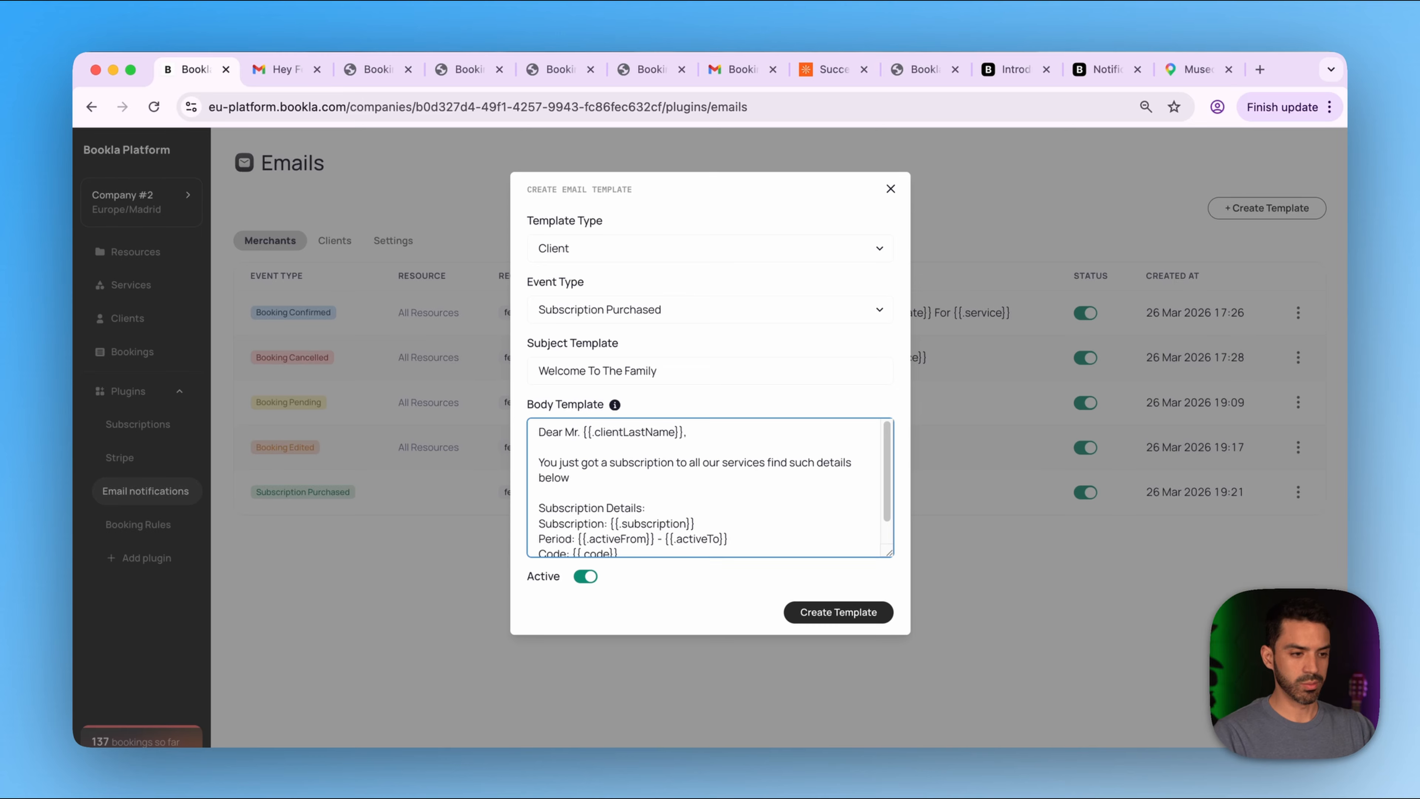
type(".")
- Add a closing 'See you soon' line below the Contract ID and save the template
scroll(704, 487, "down", 1)
left_click(688, 544)
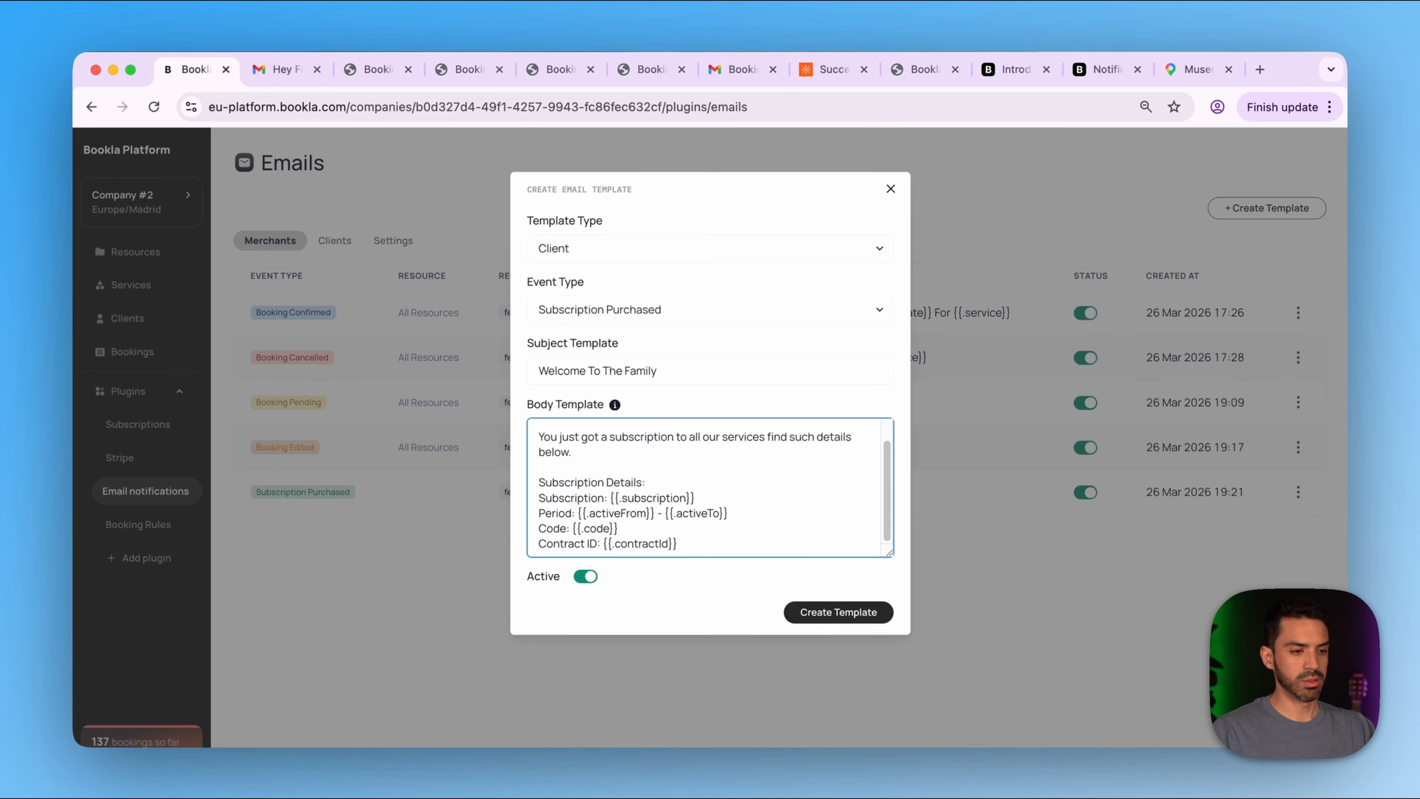
key("Return")
key("Return")
type("See you soon")
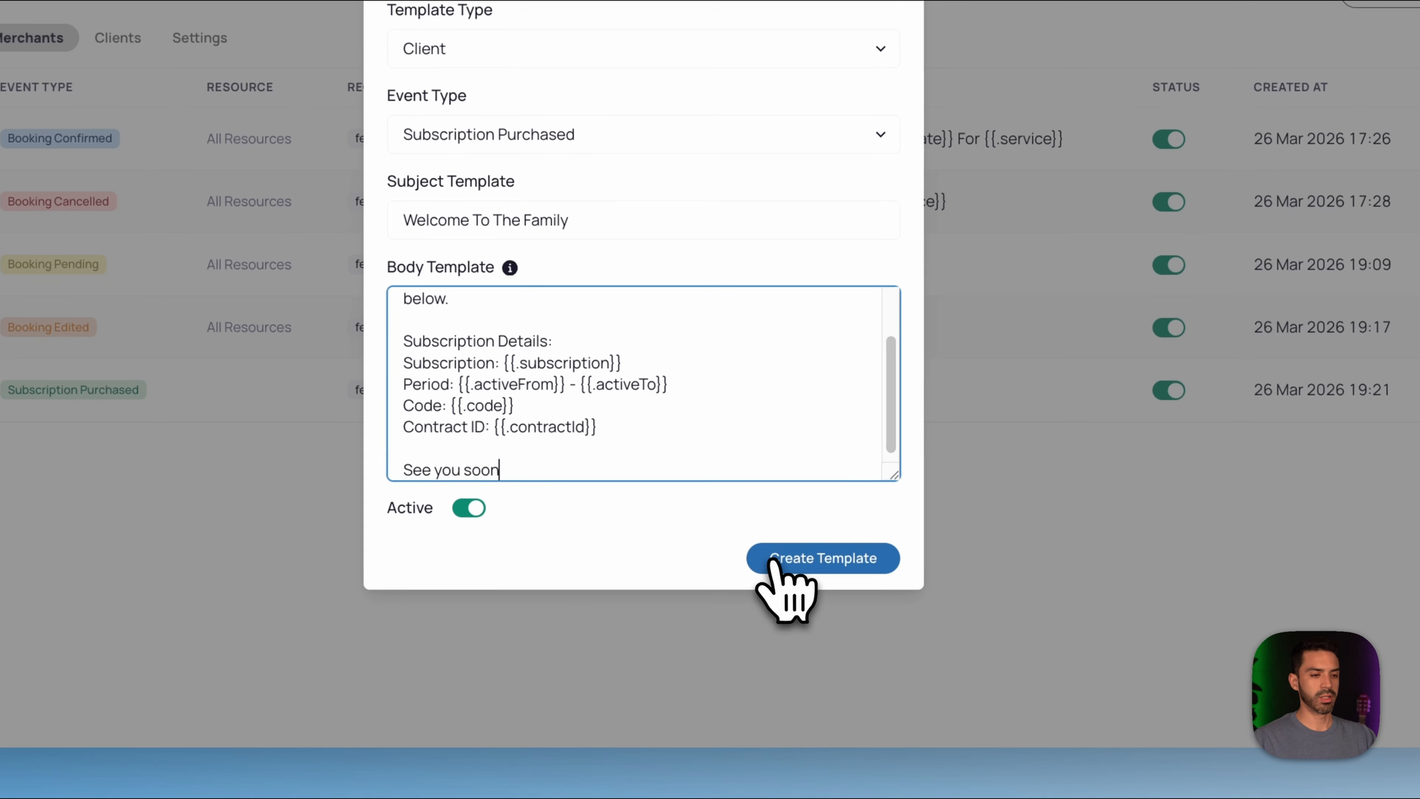
left_click(775, 562)
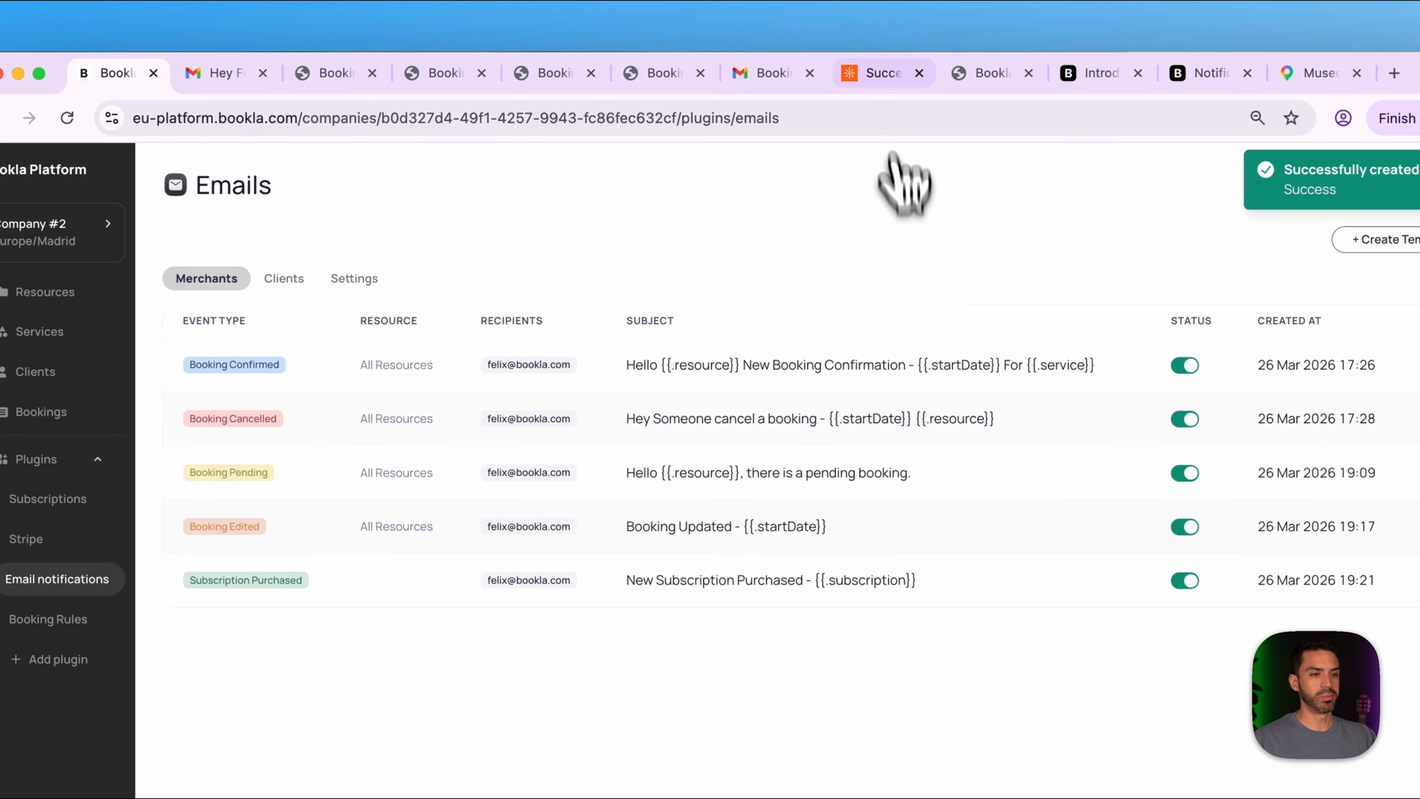
left_click(884, 69)
- Back on the Yogava class booking page, autofill the client's first name, last name and e-mail, then purchase the subscription
left_click(69, 98)
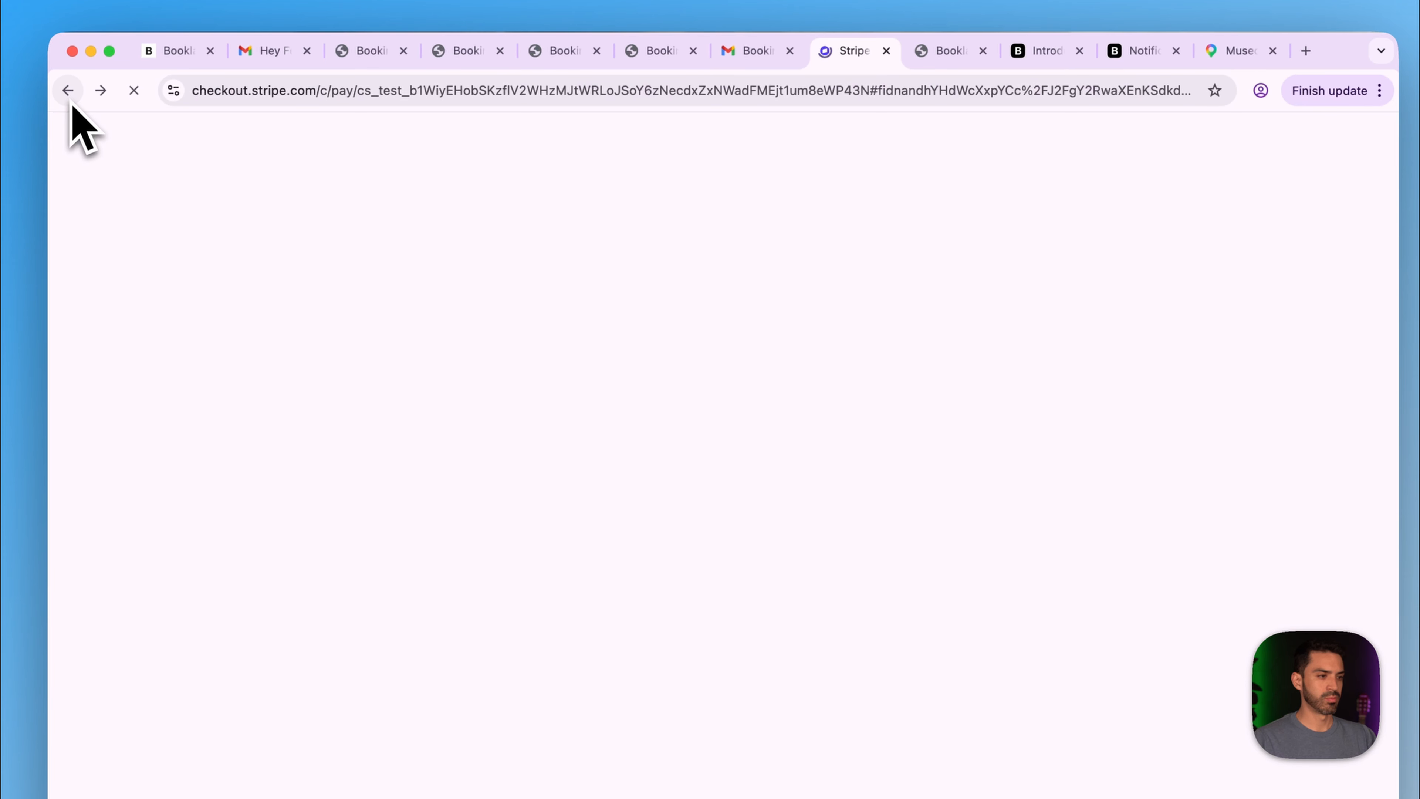
left_click(71, 100)
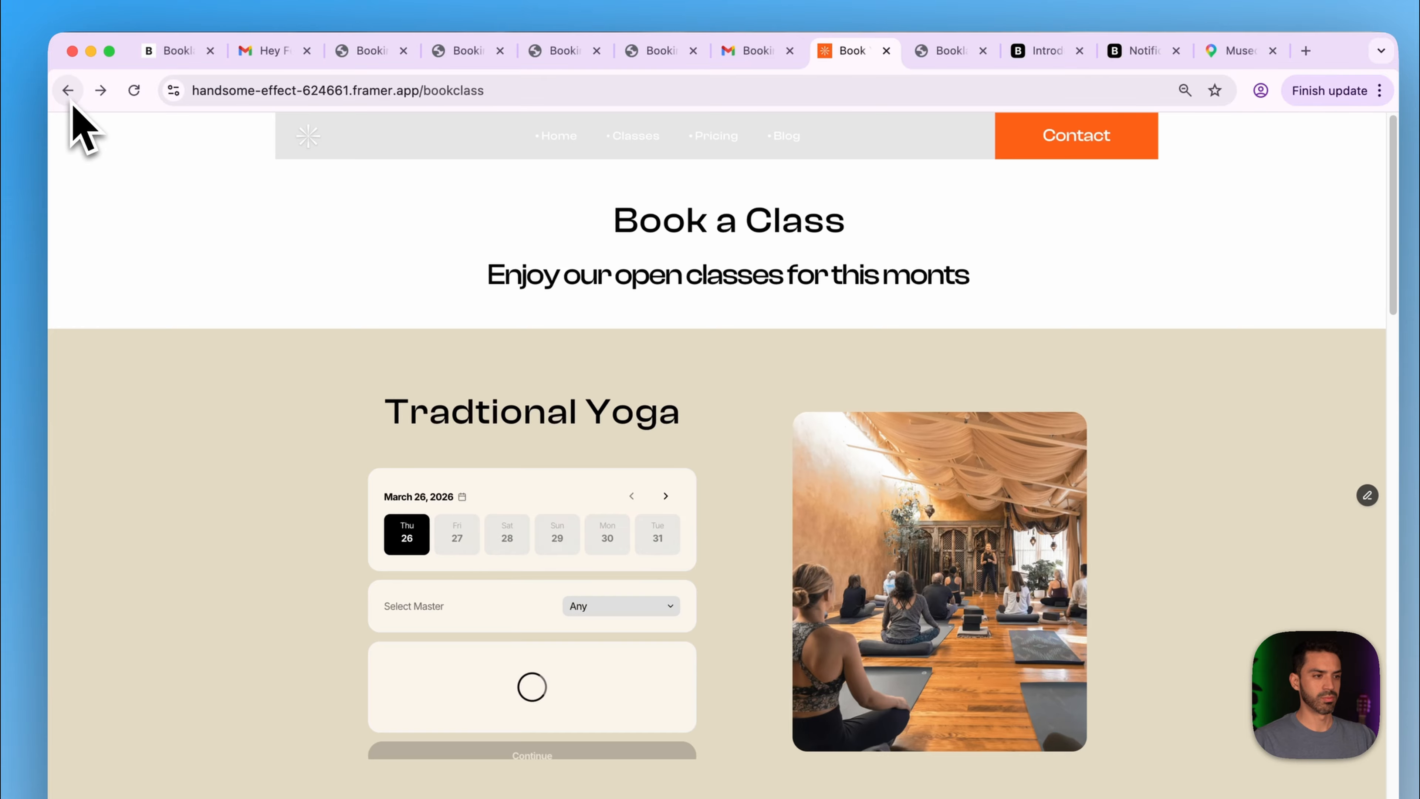
scroll(744, 576, "down", 15)
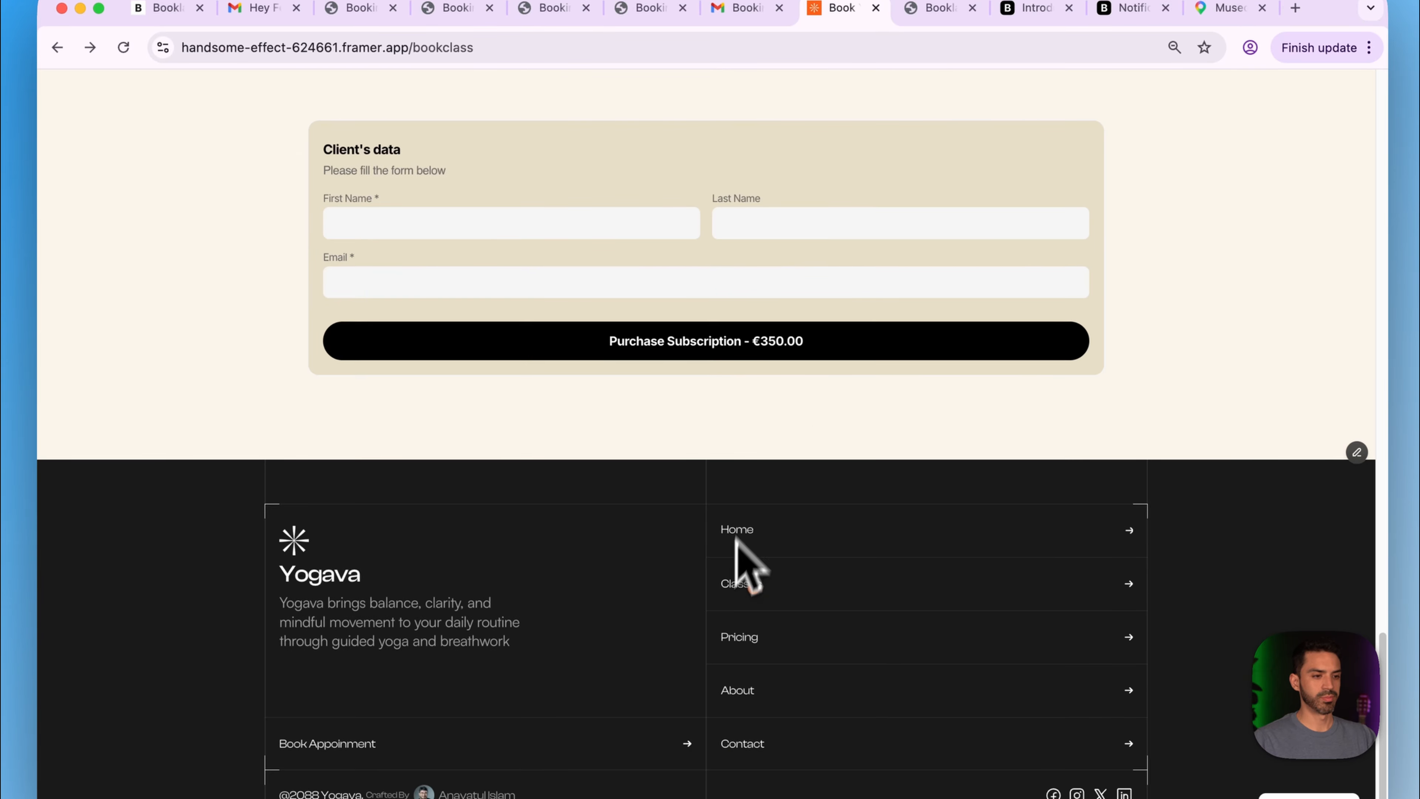
left_click(492, 225)
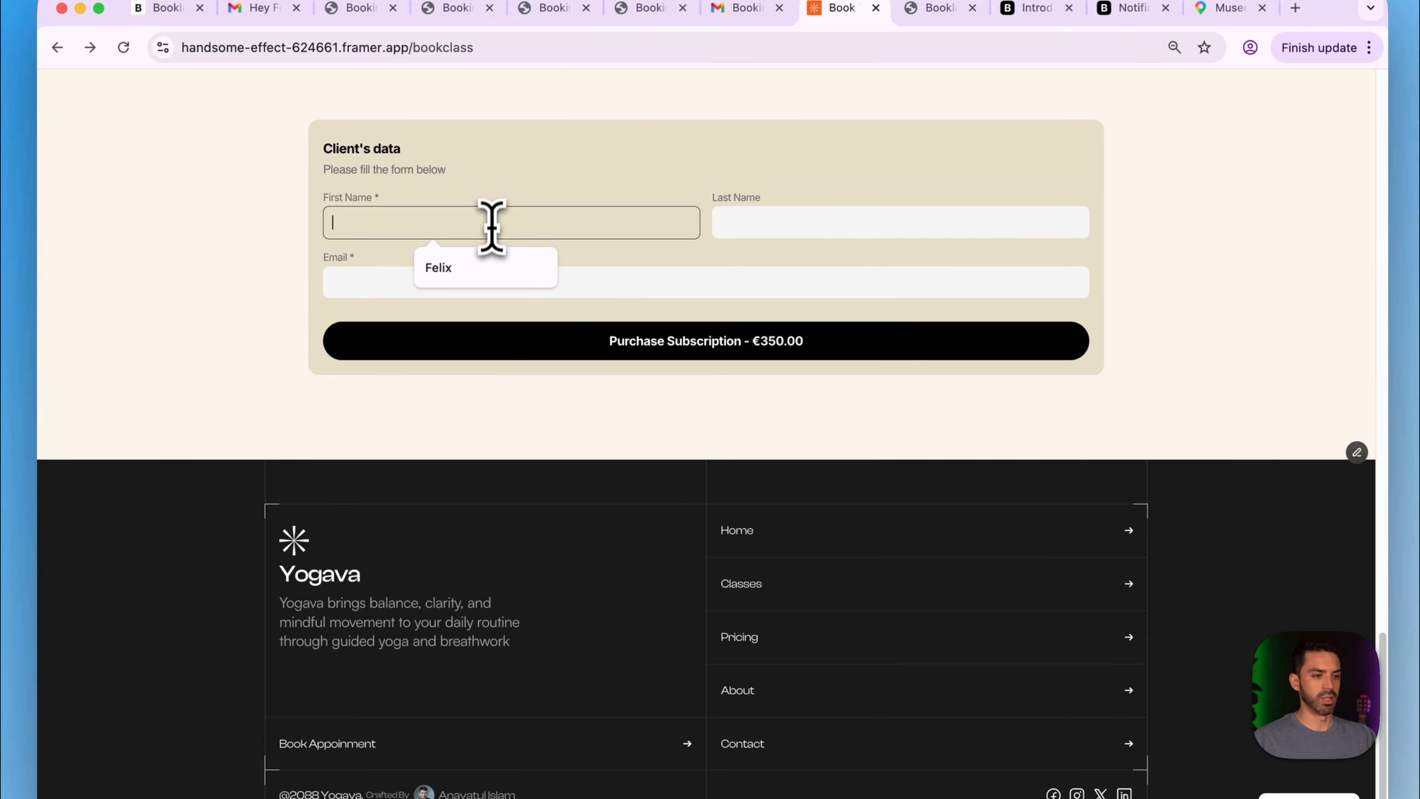
left_click(485, 268)
left_click(773, 226)
left_click(811, 267)
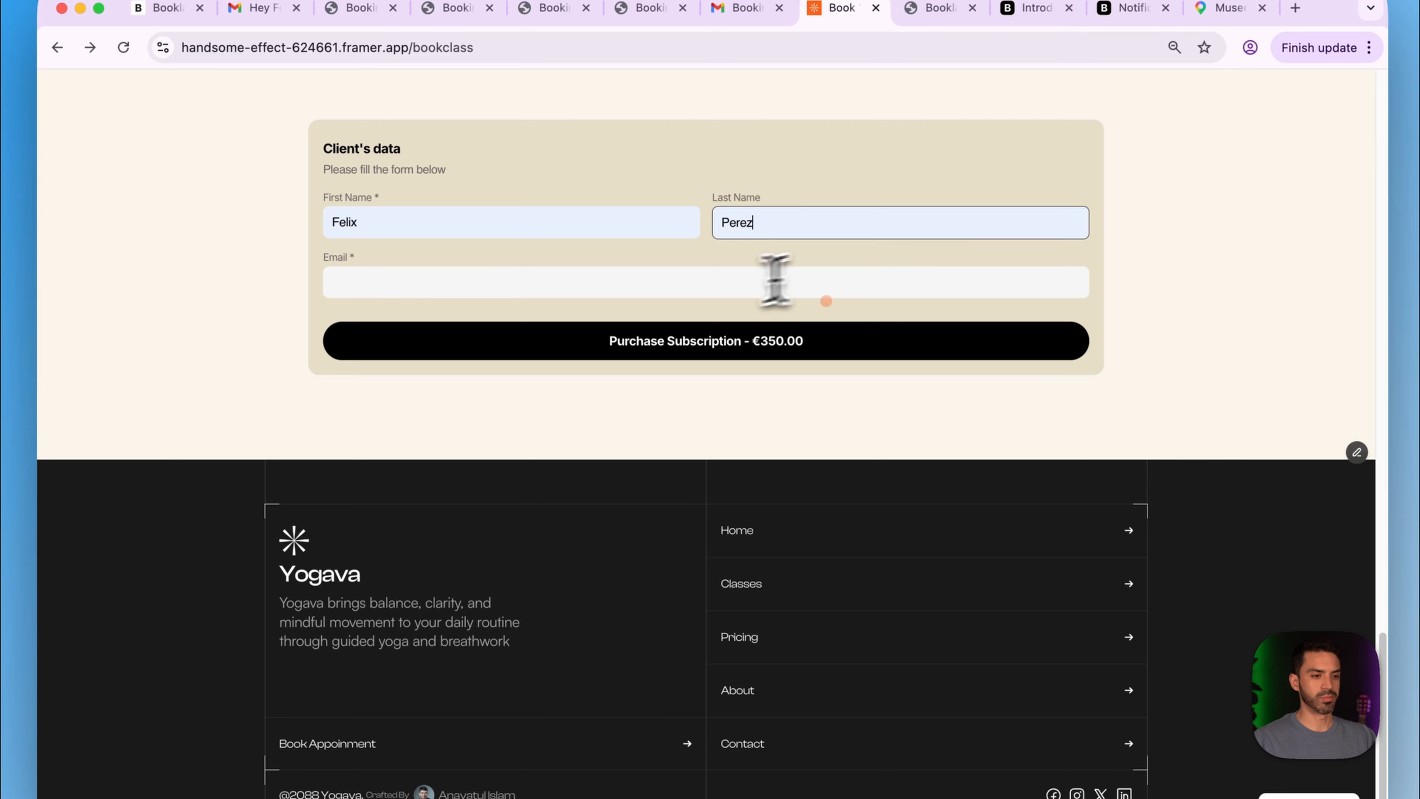
left_click(690, 283)
left_click(495, 359)
left_click(530, 344)
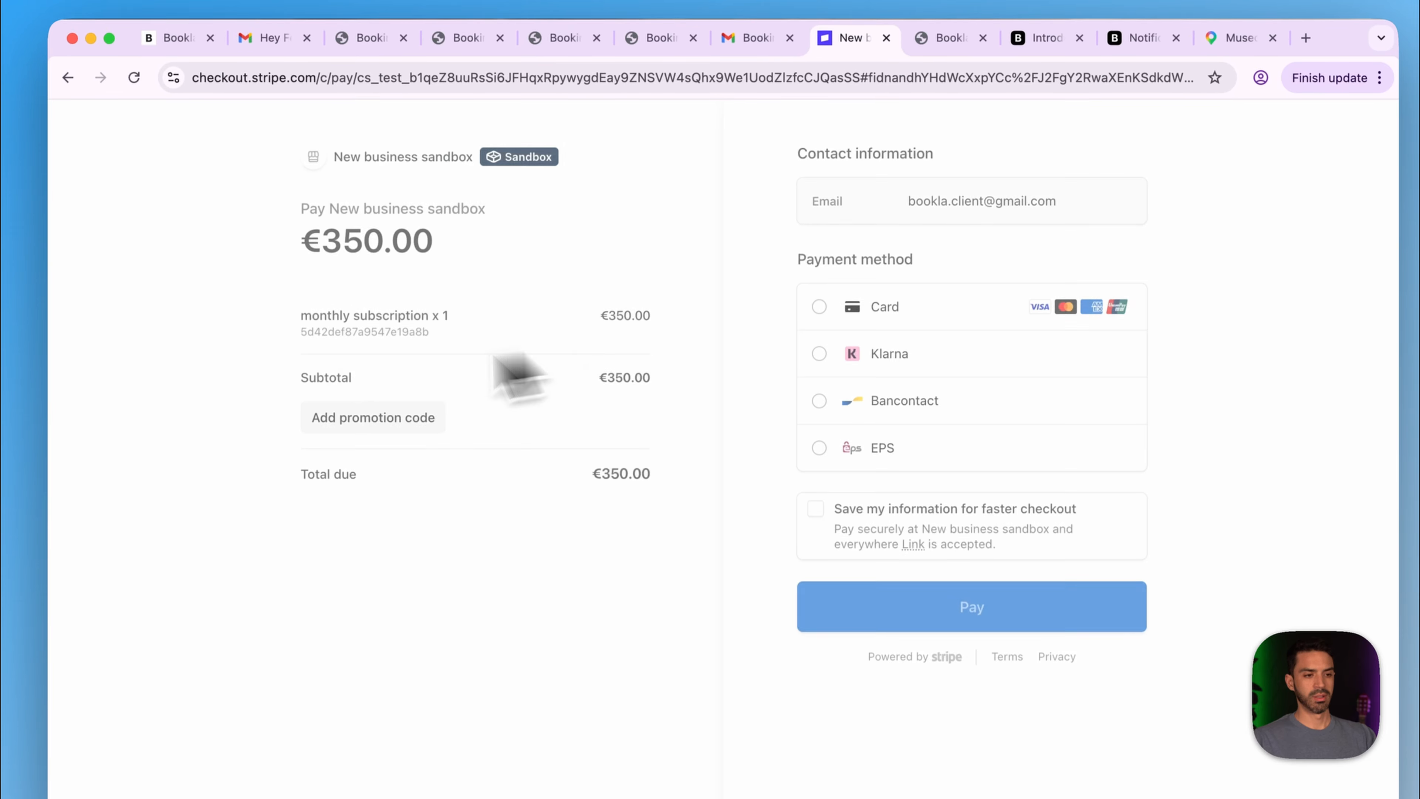
- Pay the €350.00 subscription by card with the test card number and saved cardholder name, then go home
left_click(819, 358)
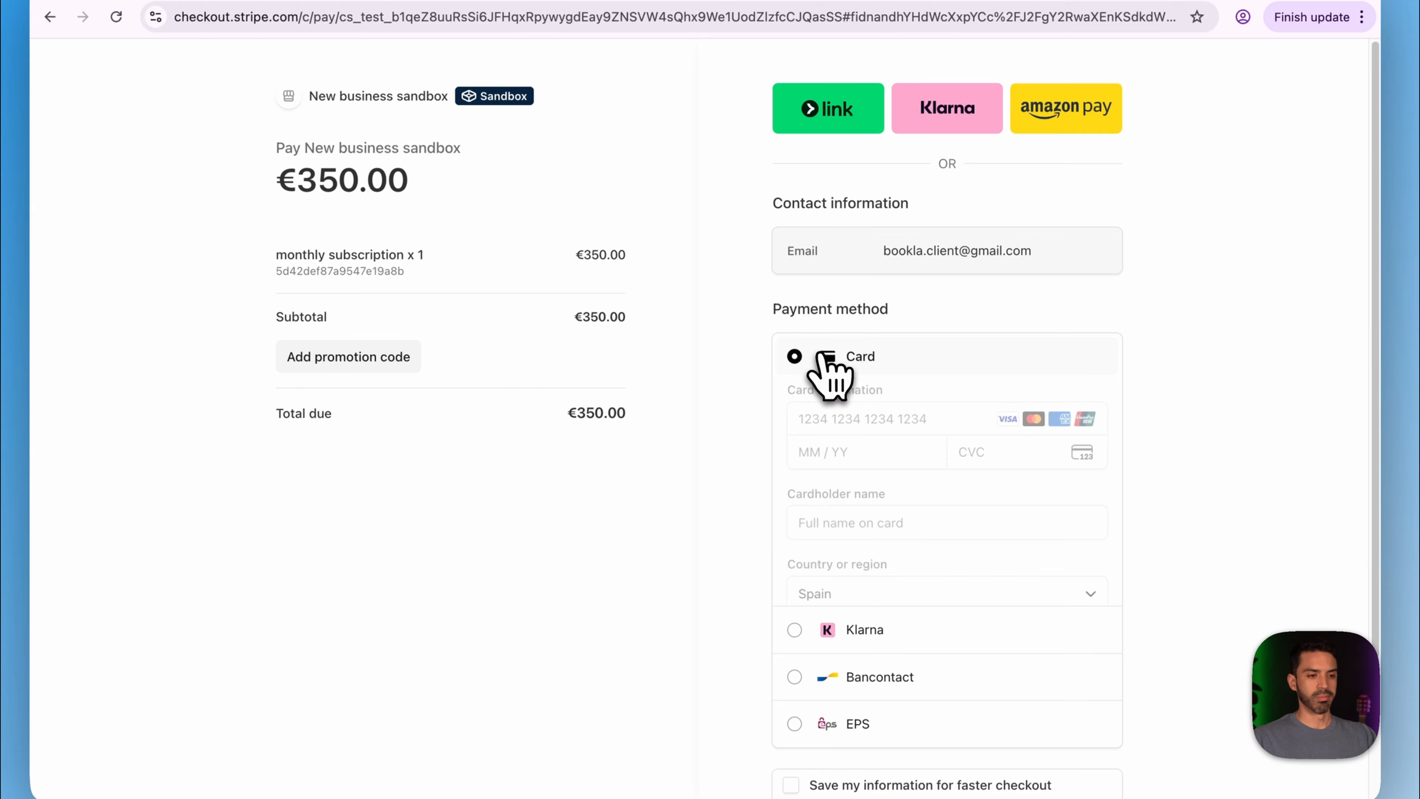
left_click(831, 420)
type("4242424242 4242 4242")
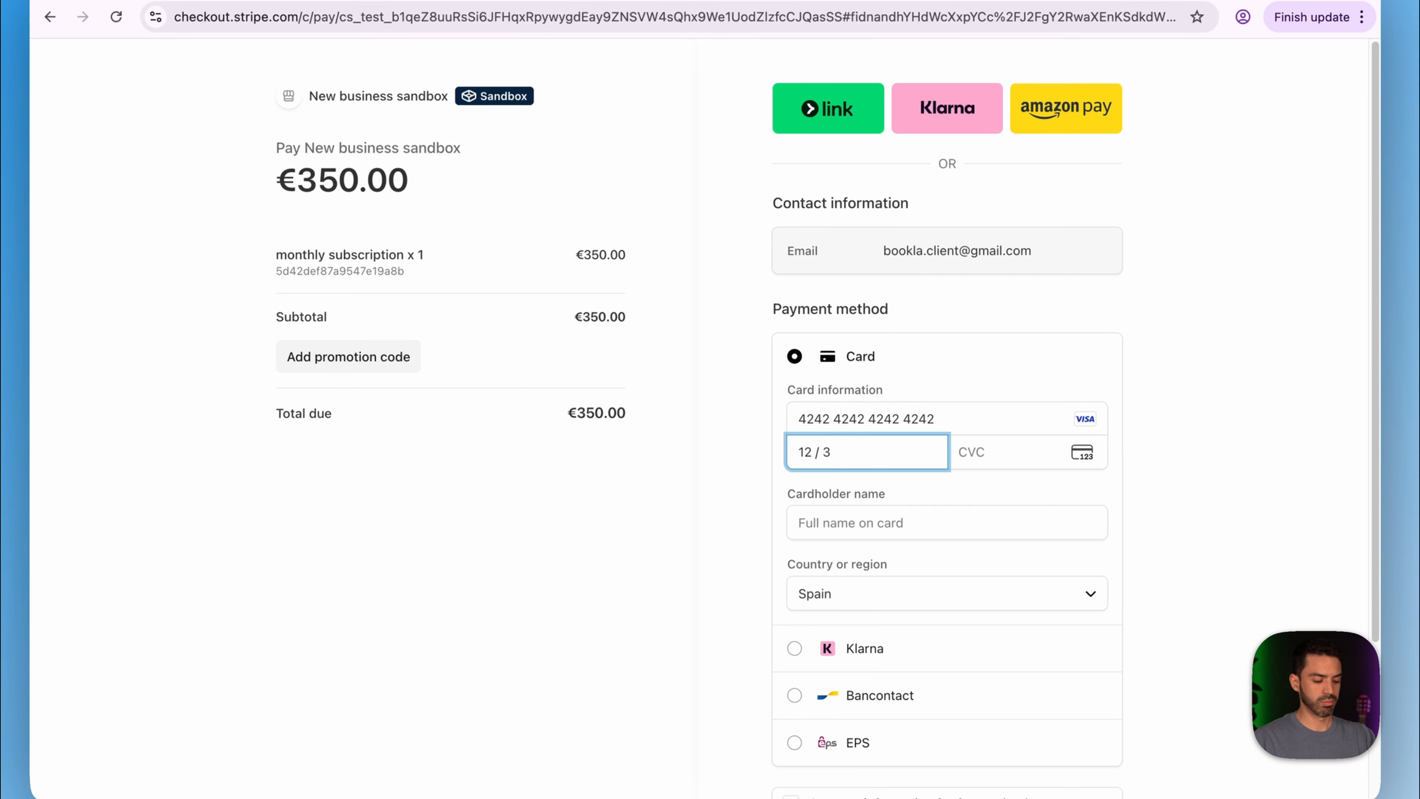
type("41")
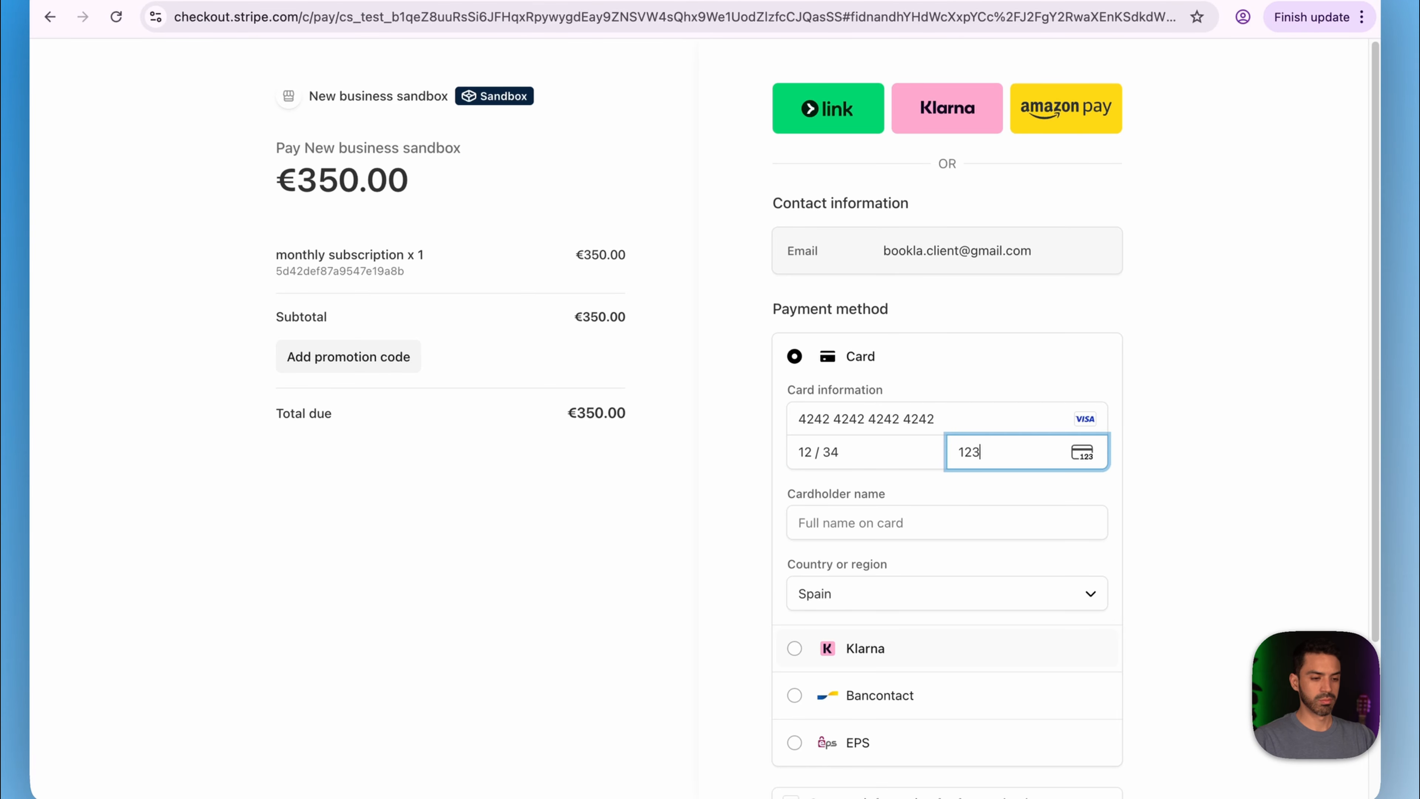
key("Tab")
key("Down")
key("Return")
scroll(947, 447, "down", 3)
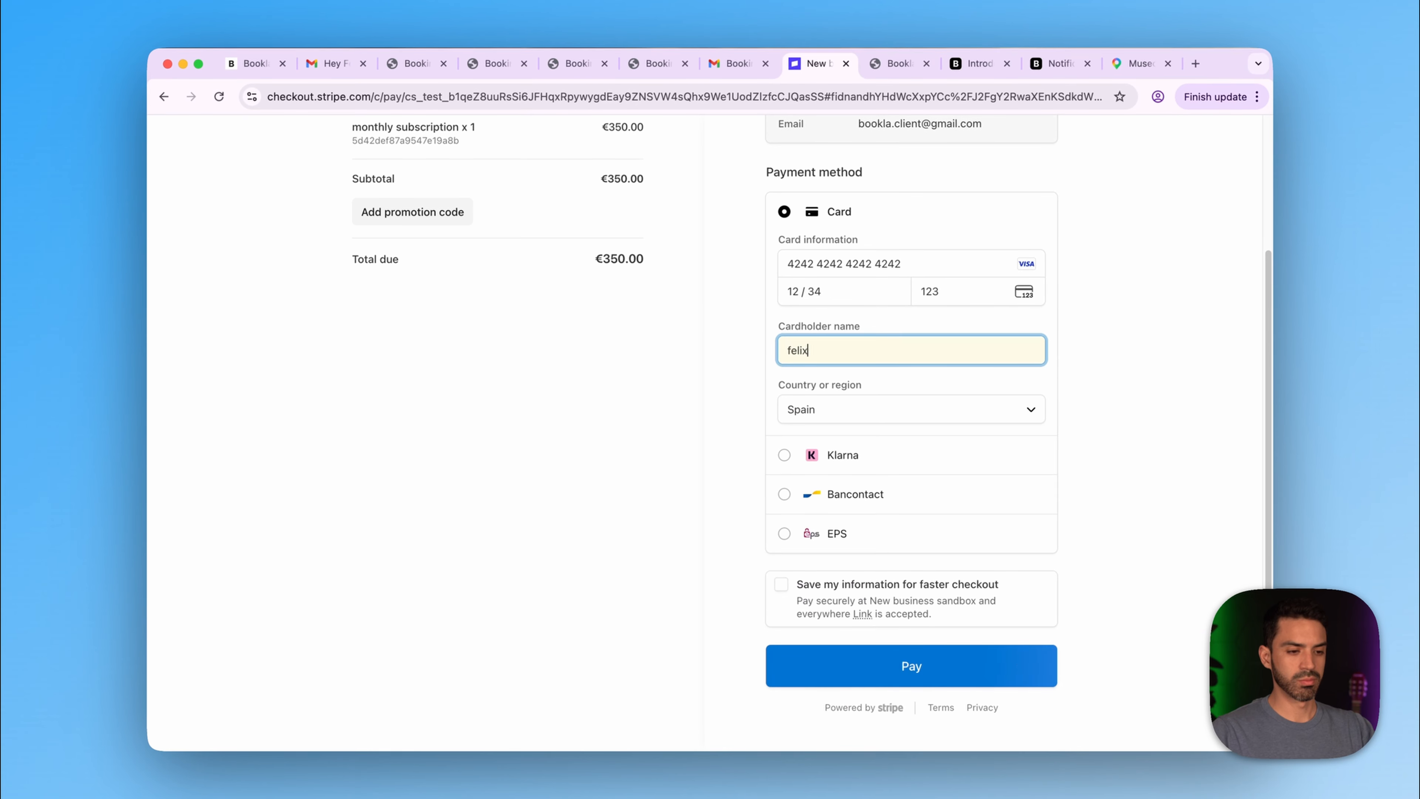
key("Return")
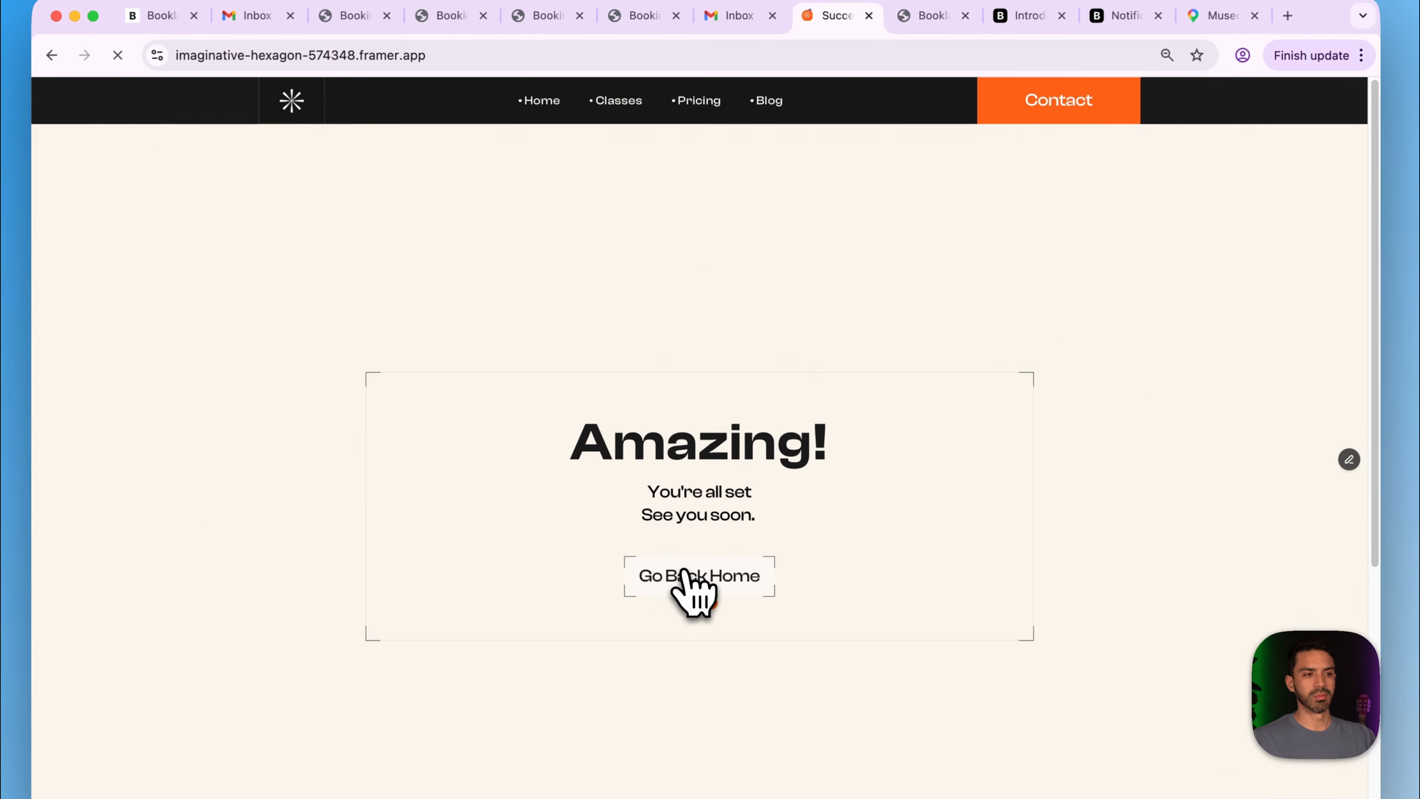
left_click(695, 531)
- Read the merchant's 'New Subscription Purchased' email and the client's 'Welcome To The Family' email
left_click(744, 60)
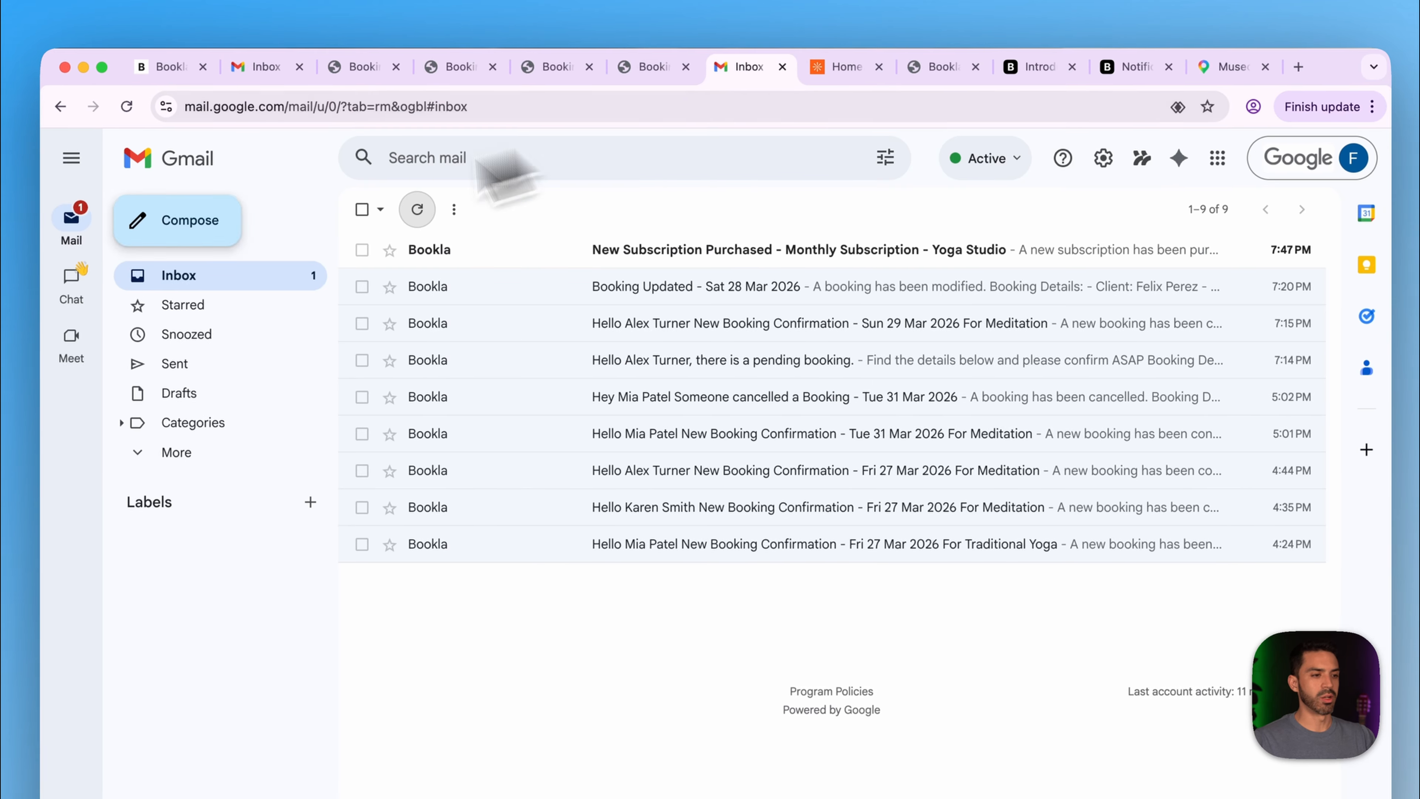
left_click(610, 255)
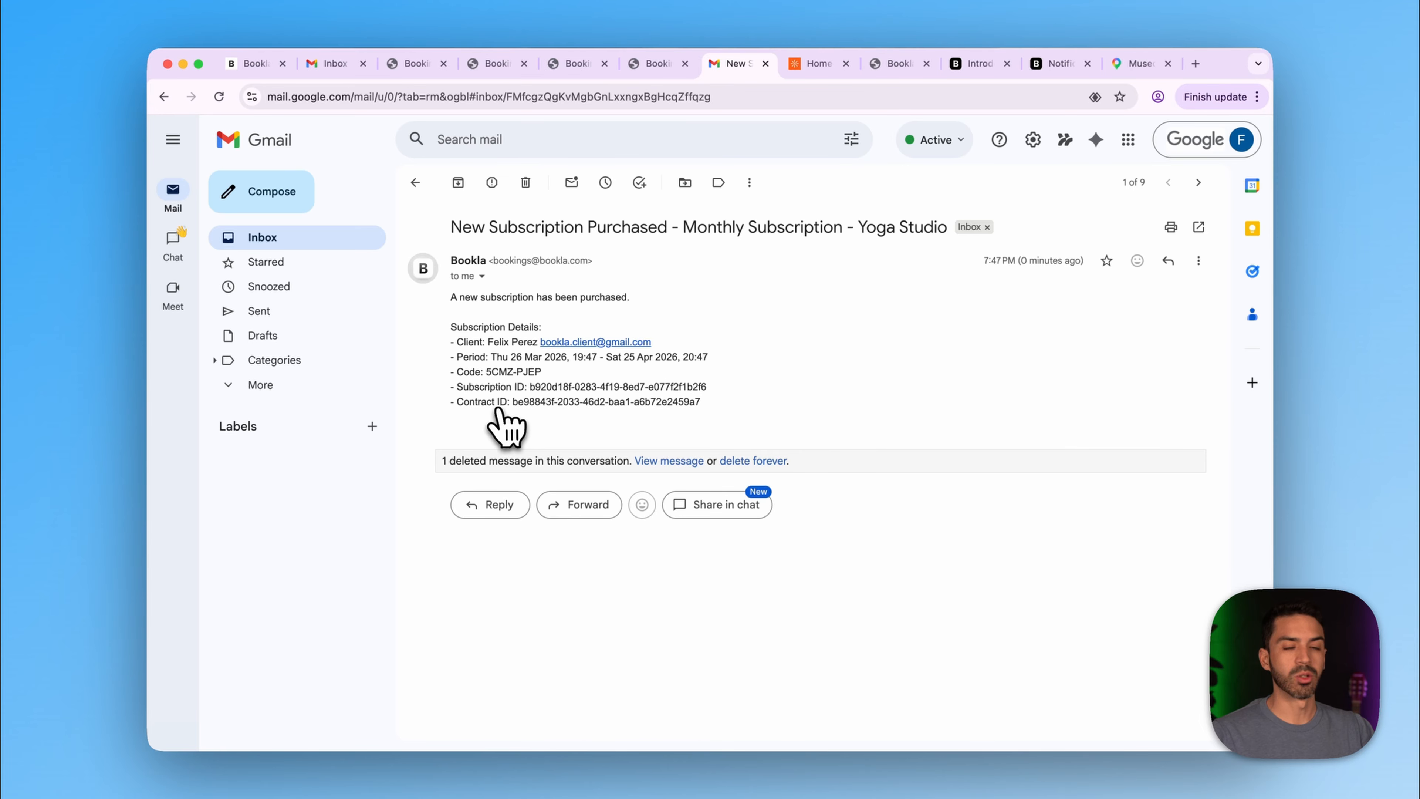
left_click(334, 64)
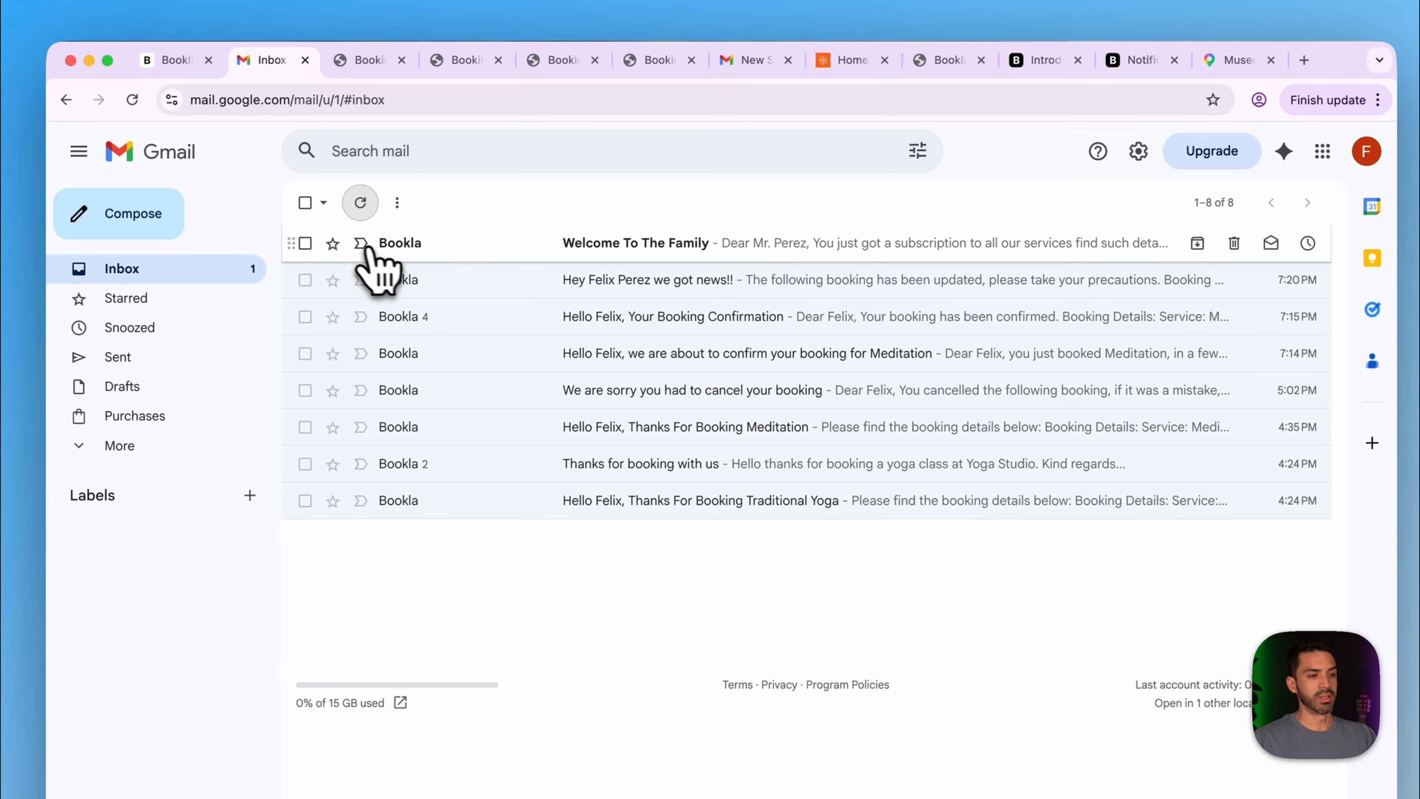
left_click(436, 251)
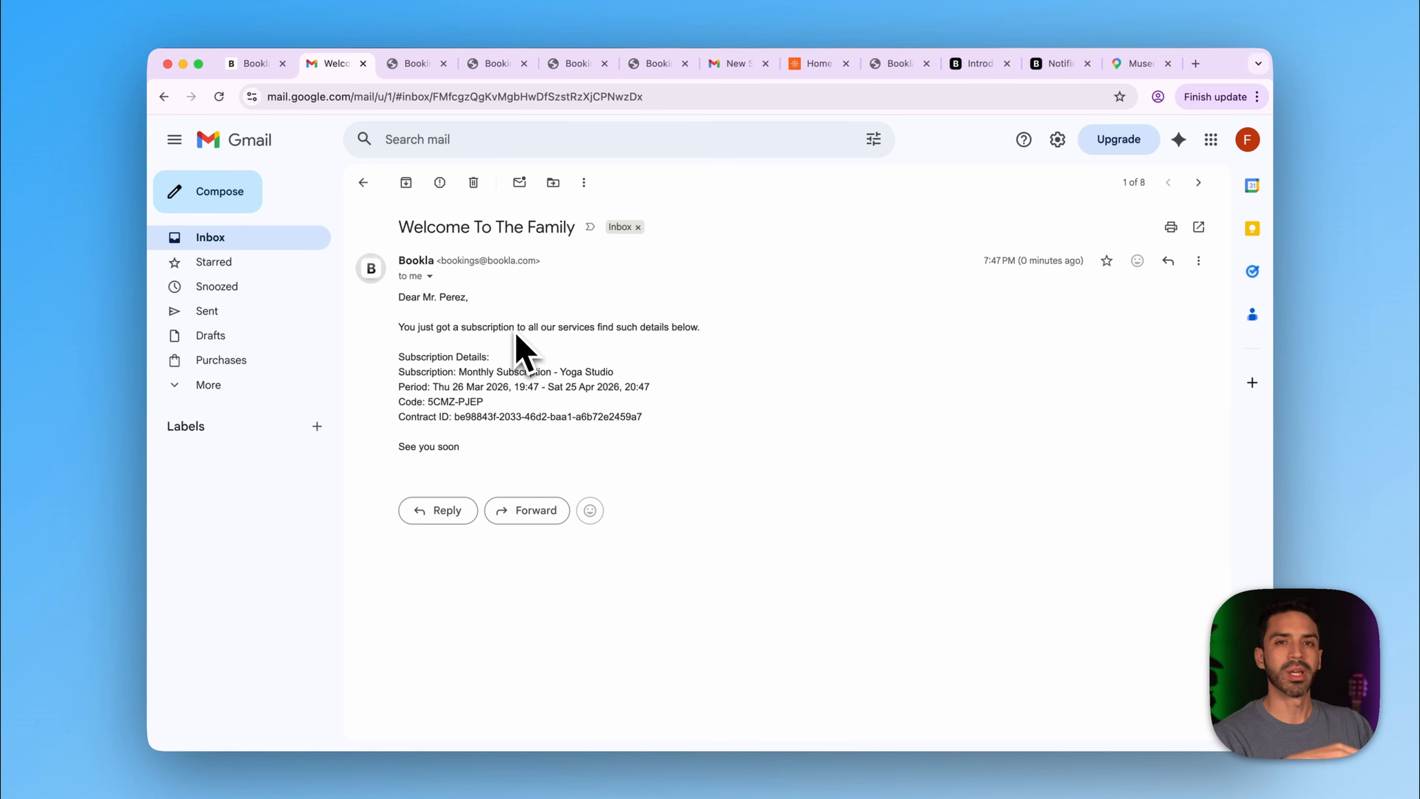
left_click(248, 63)
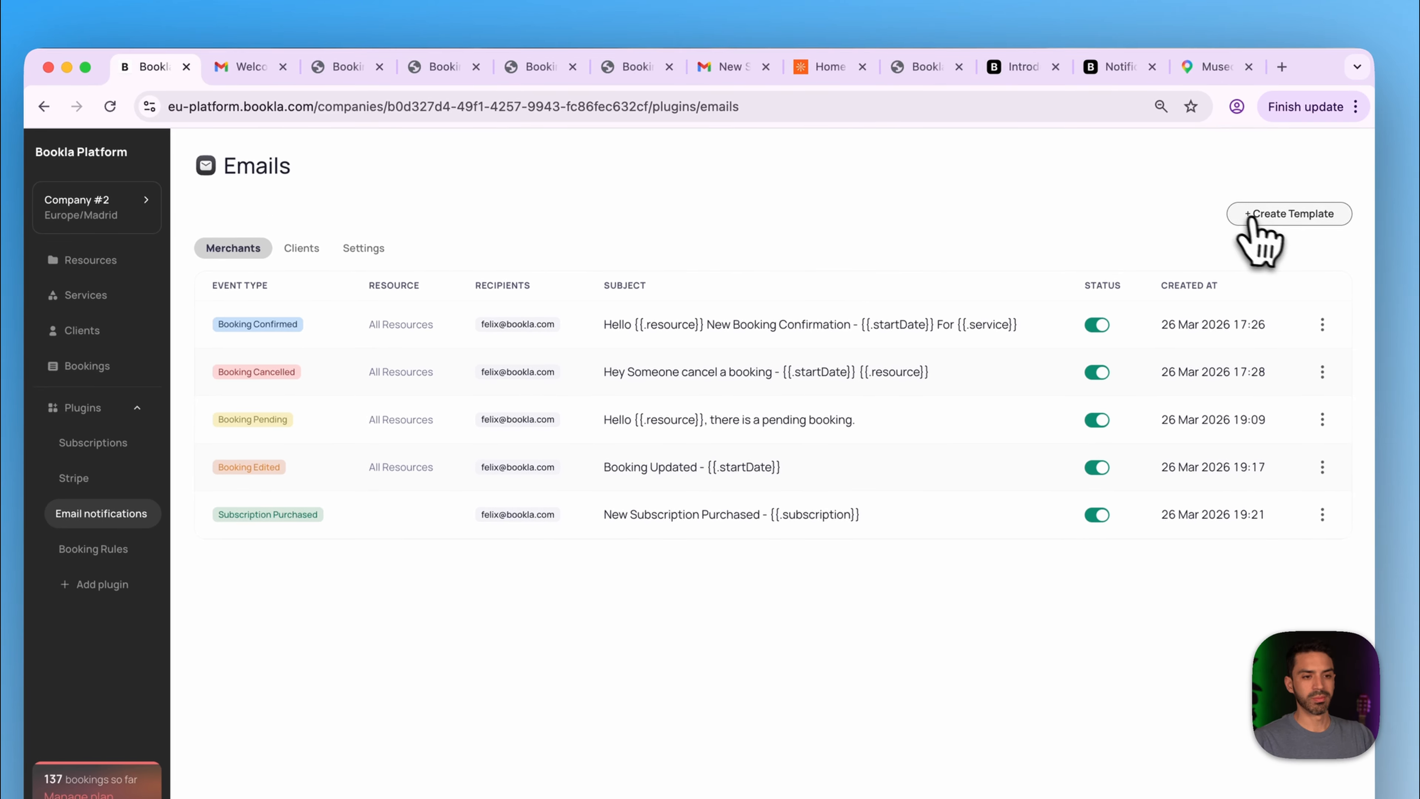
- Start a new client template for the Booking Confirmed event
left_click(1264, 221)
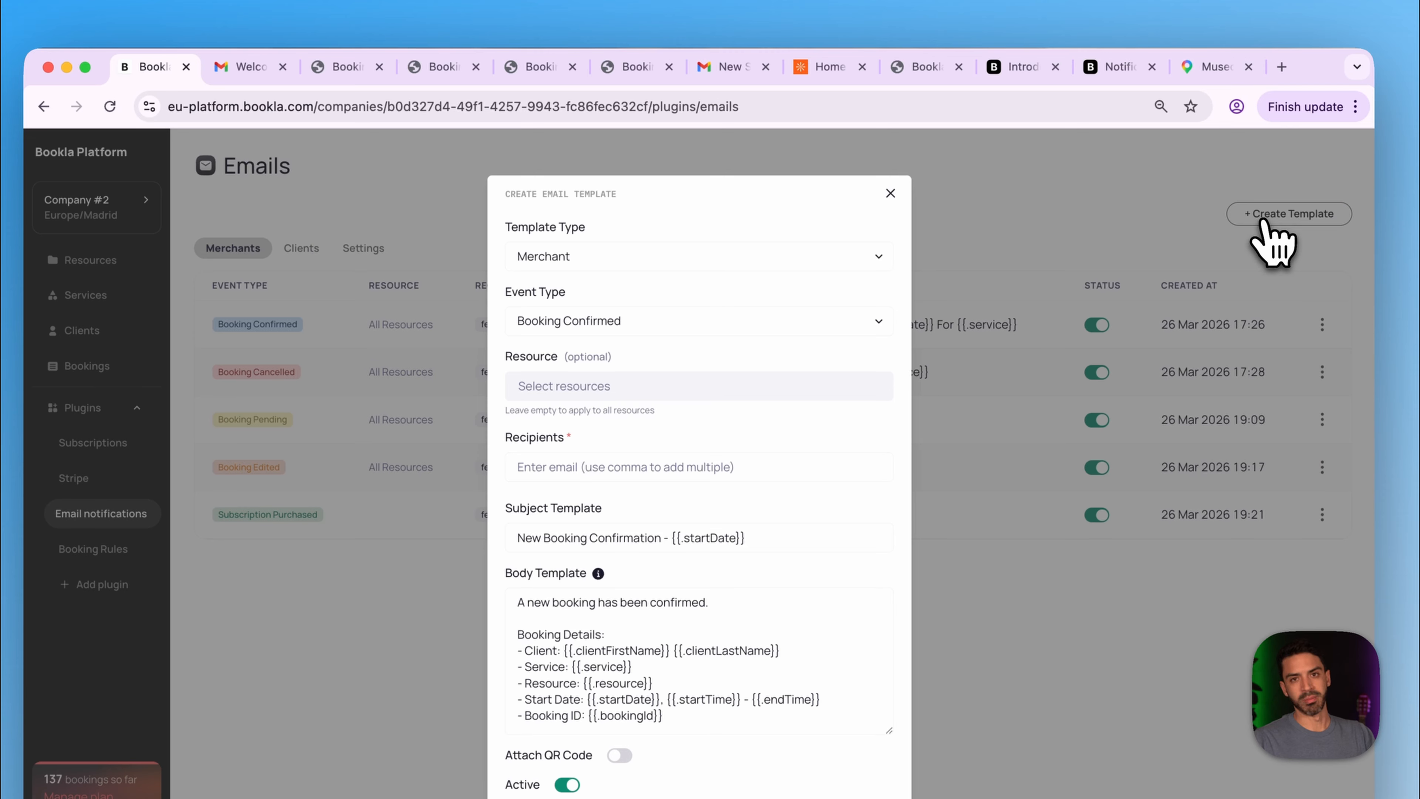
left_click(608, 262)
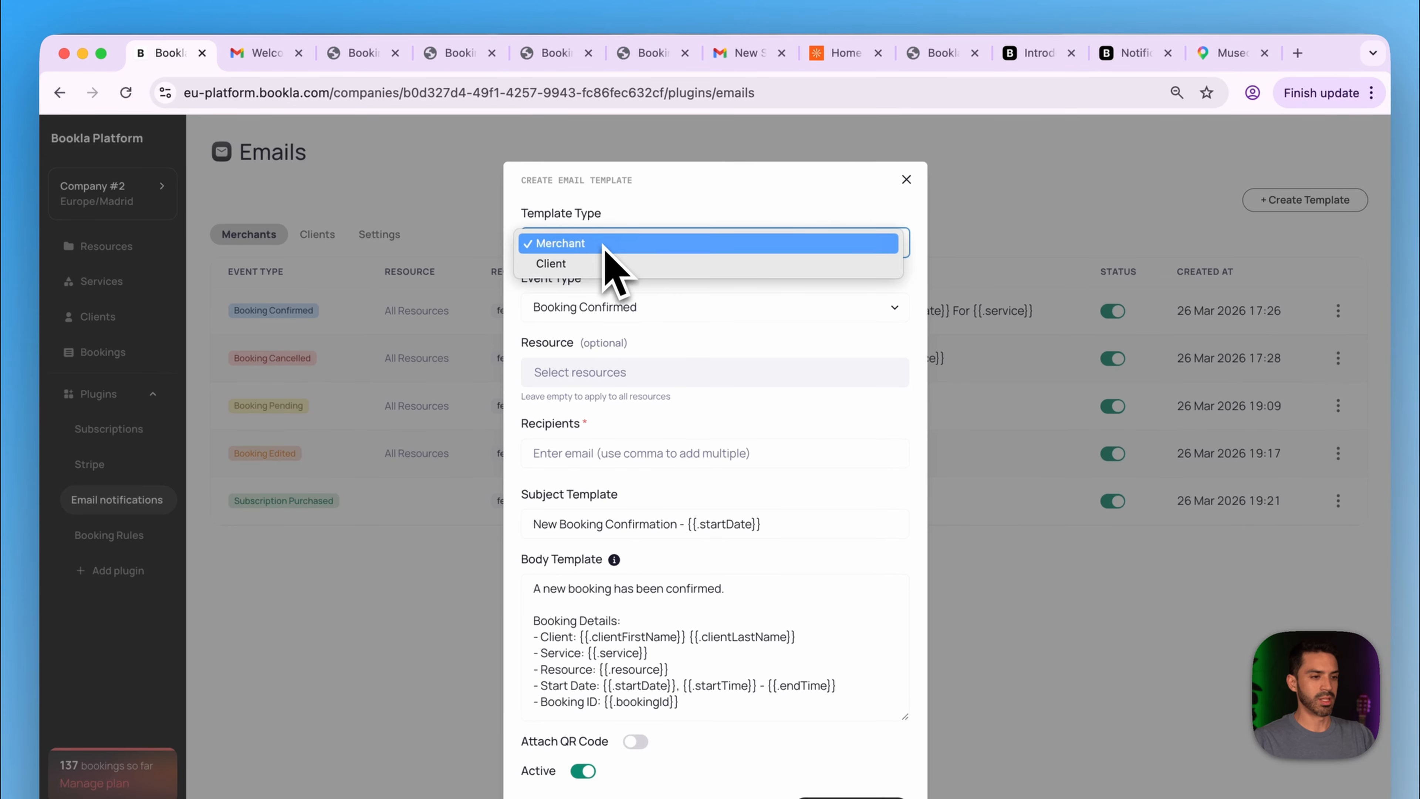
left_click(611, 263)
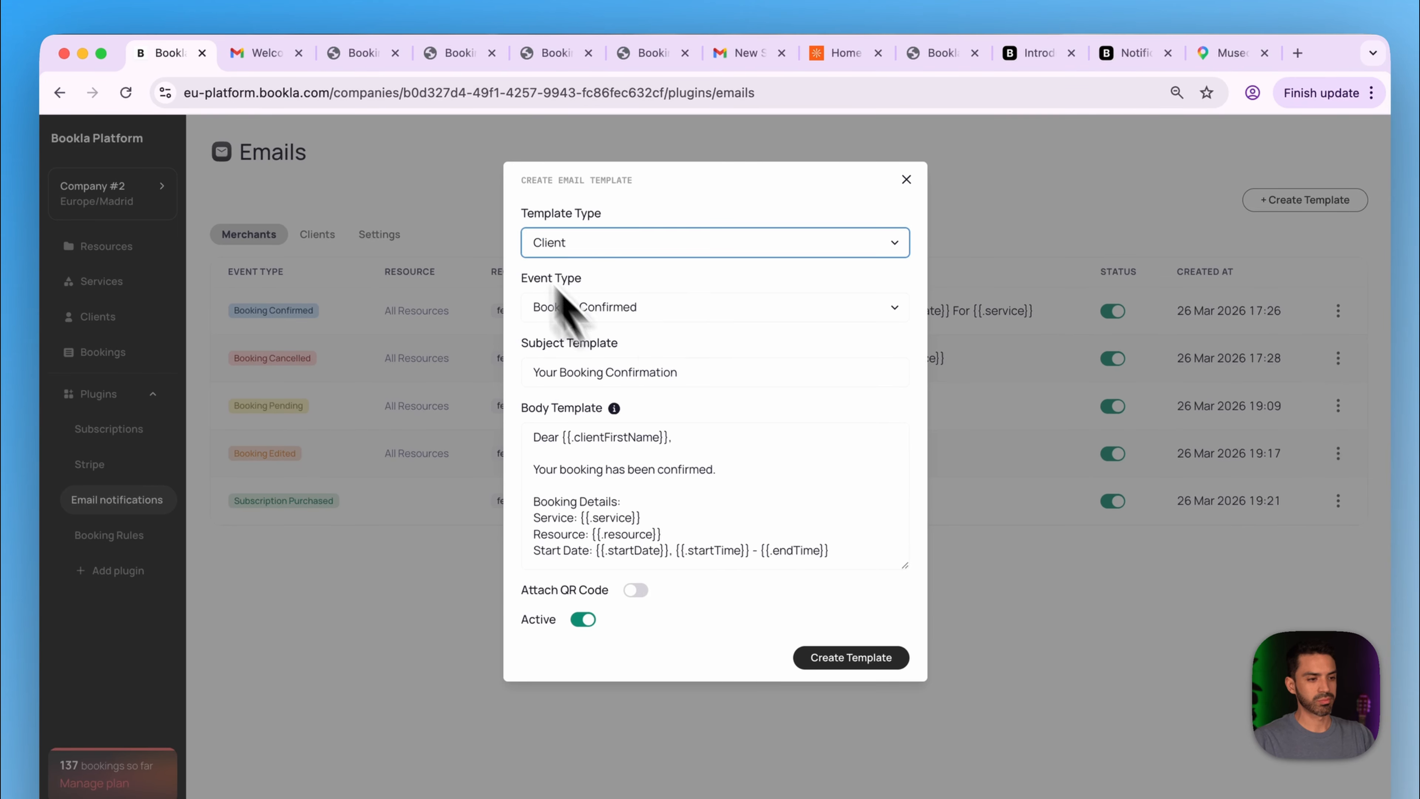
left_click(639, 315)
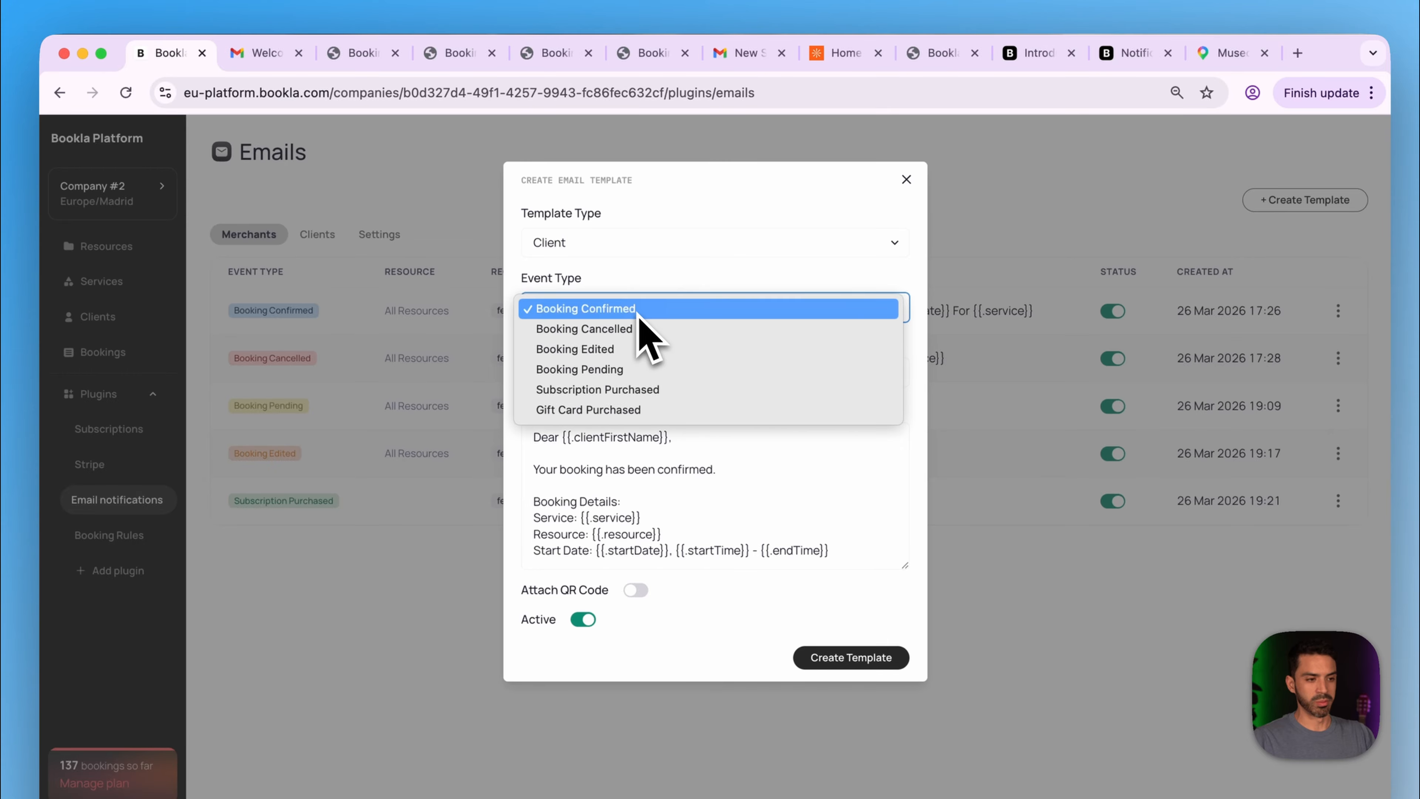
left_click(637, 311)
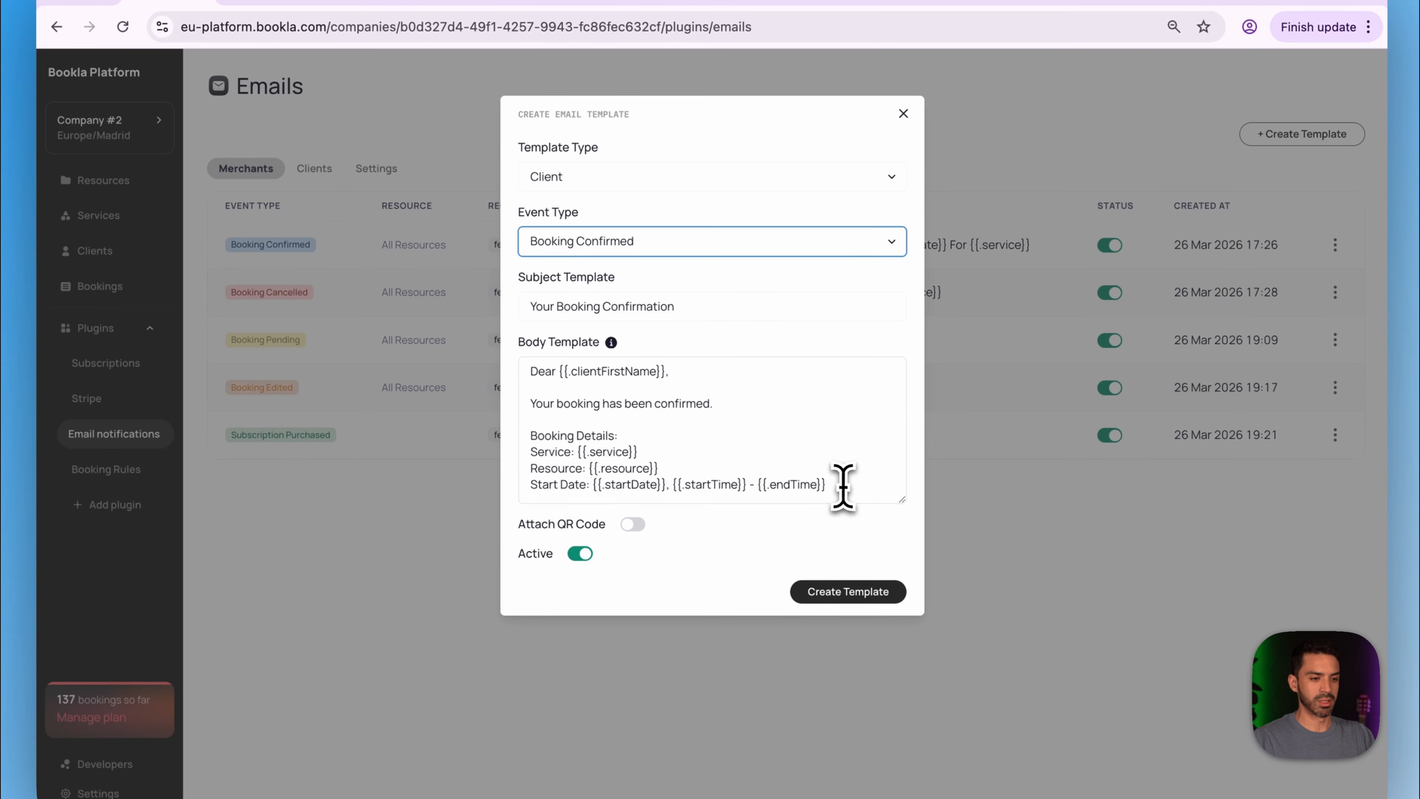
- Replace the body with a QR code test message, attach a QR code, save, and disable the older confirmation template
left_click(843, 485)
key("ctrl+a")
key("BackSpace")
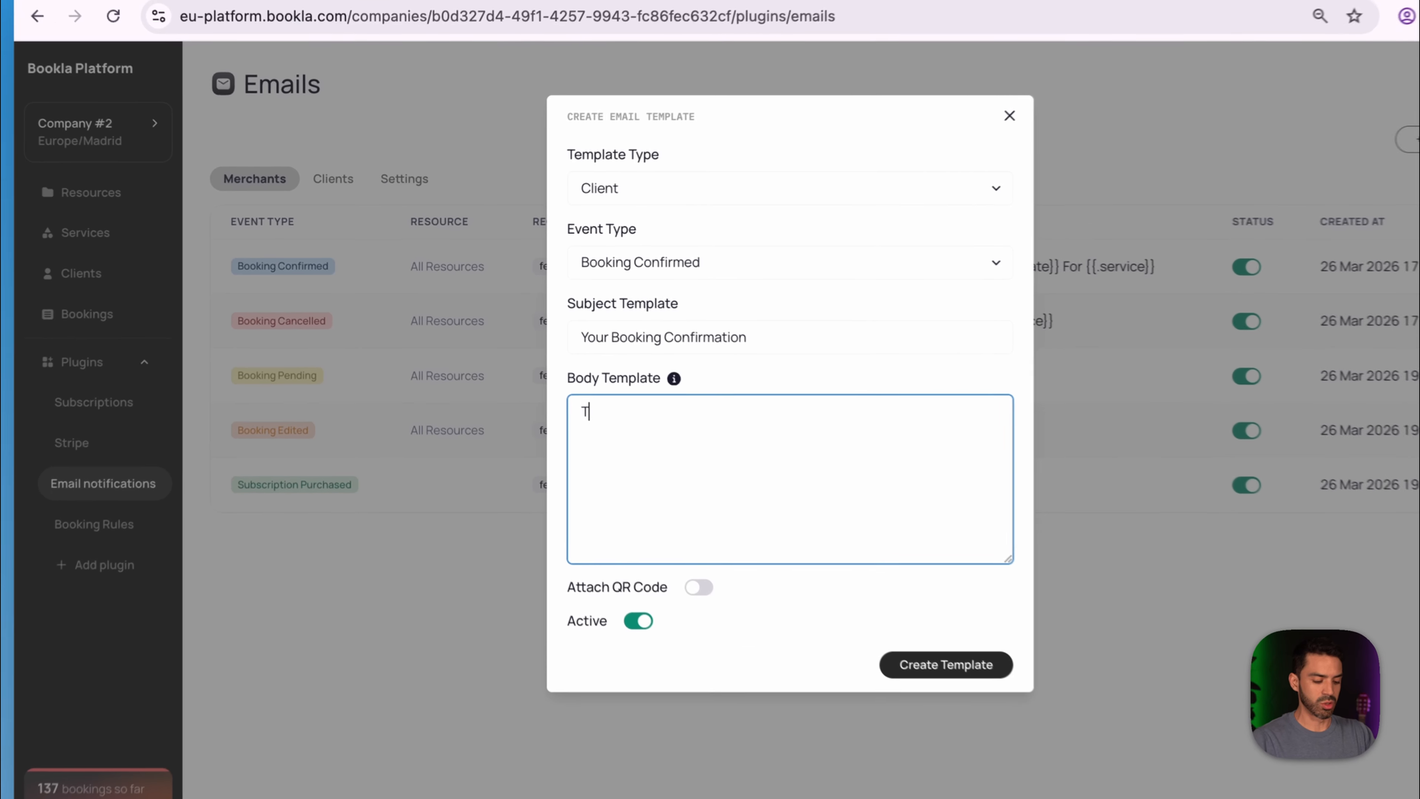
type("Testing the")
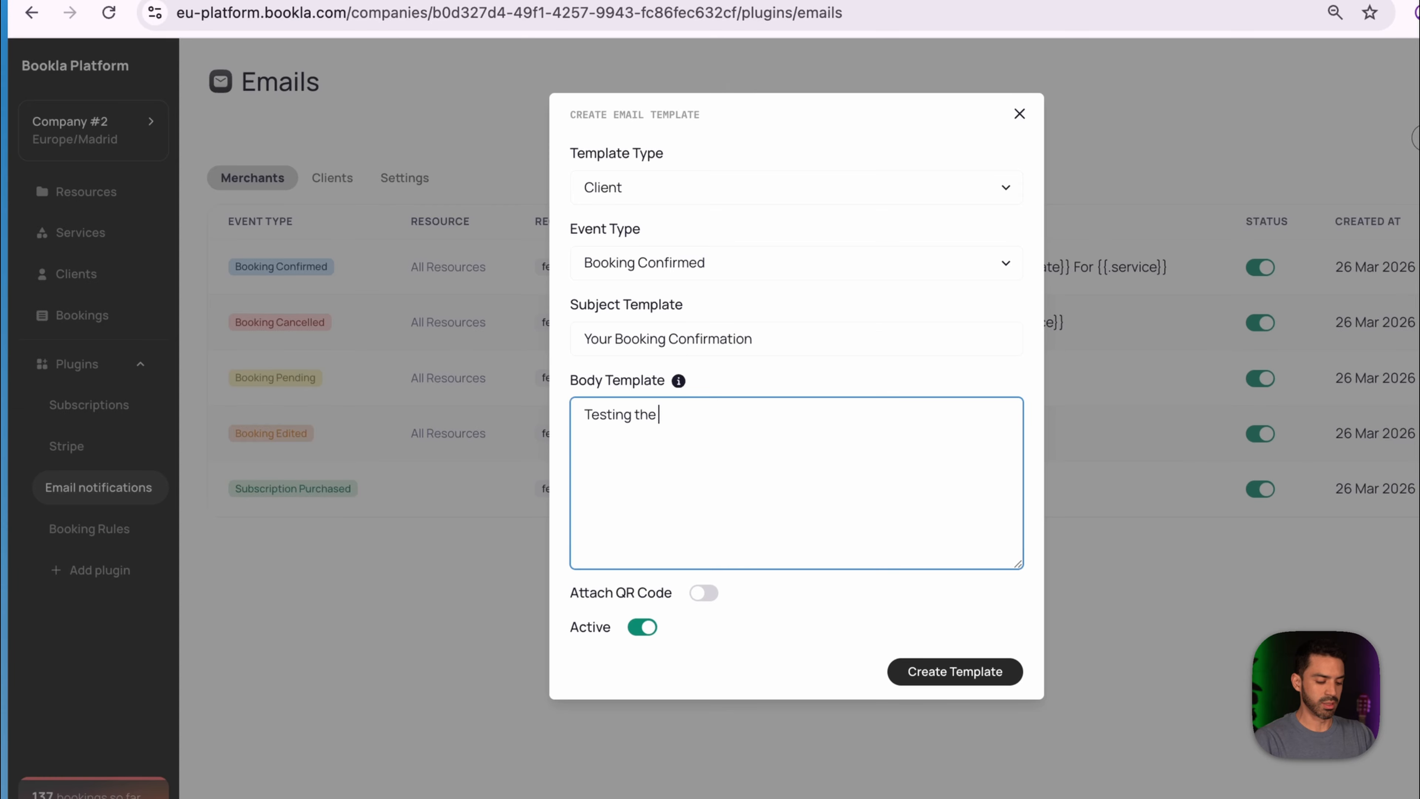
type(" QR code capabilities")
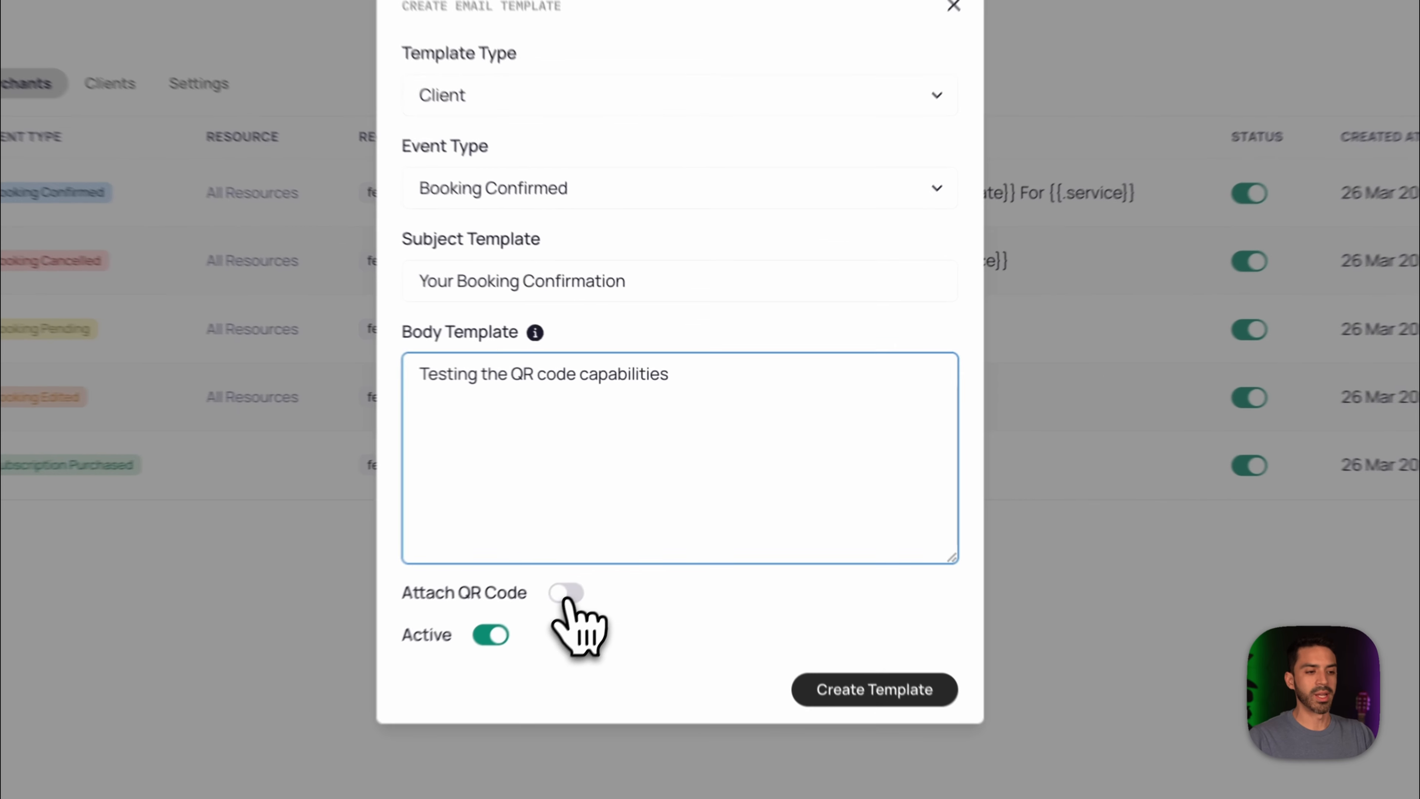
left_click(566, 594)
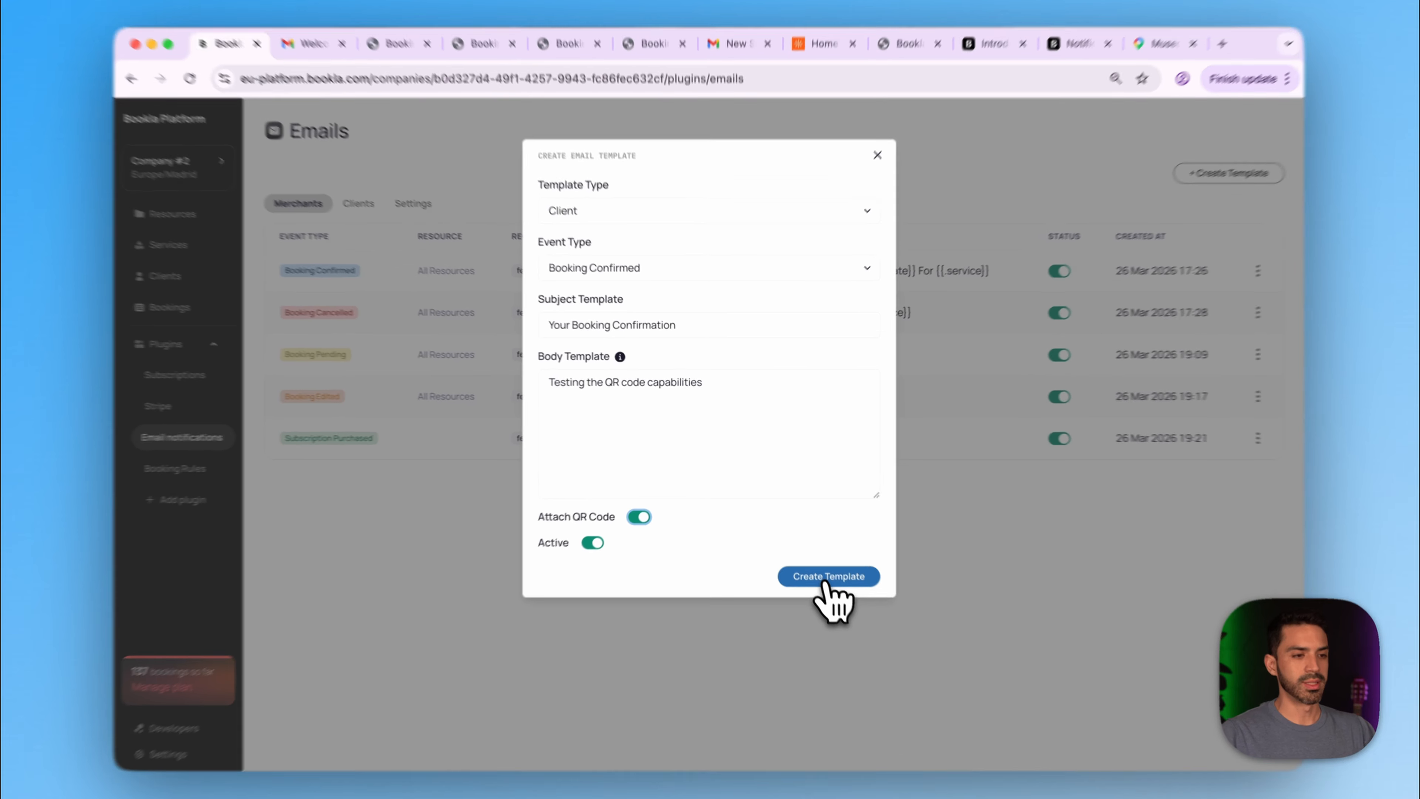
left_click(829, 576)
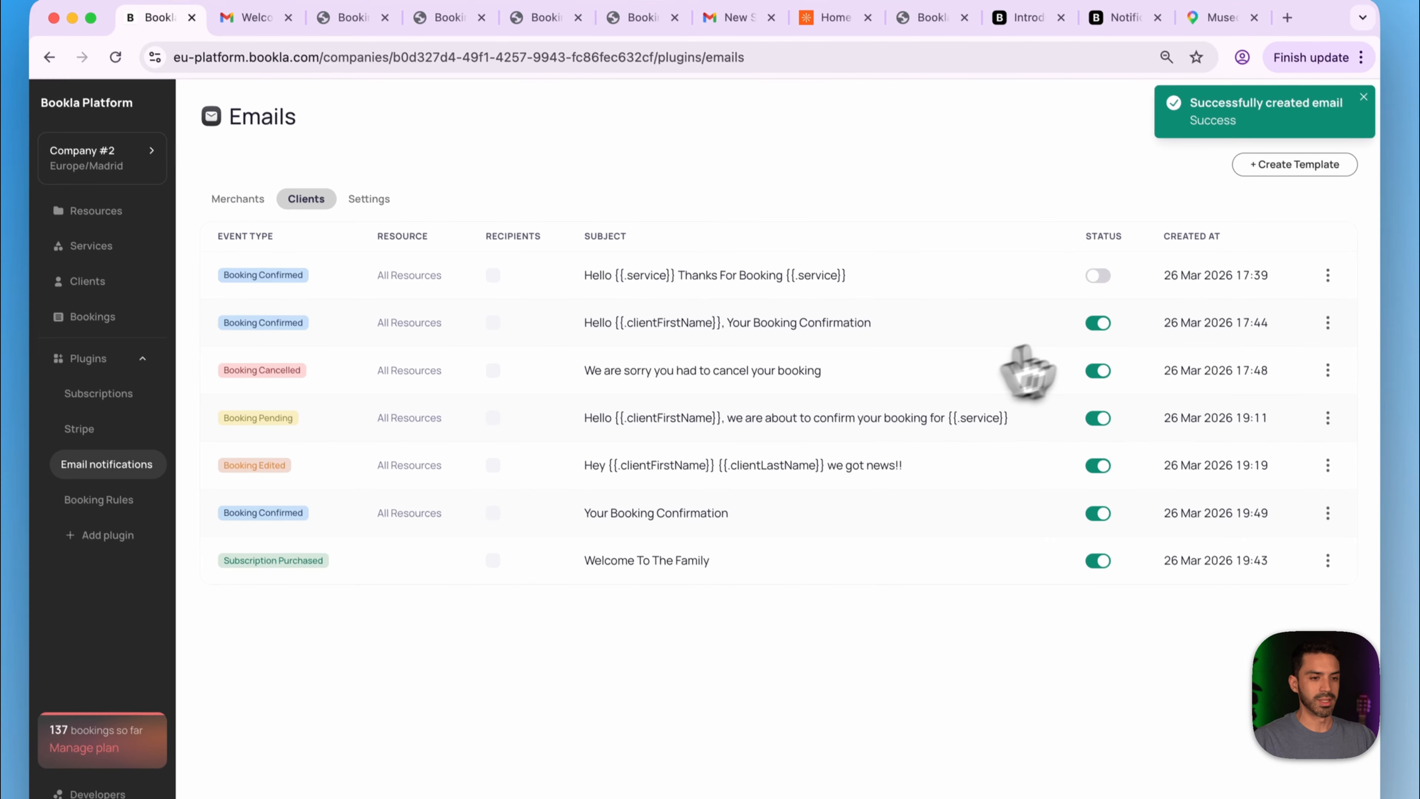
left_click(1095, 319)
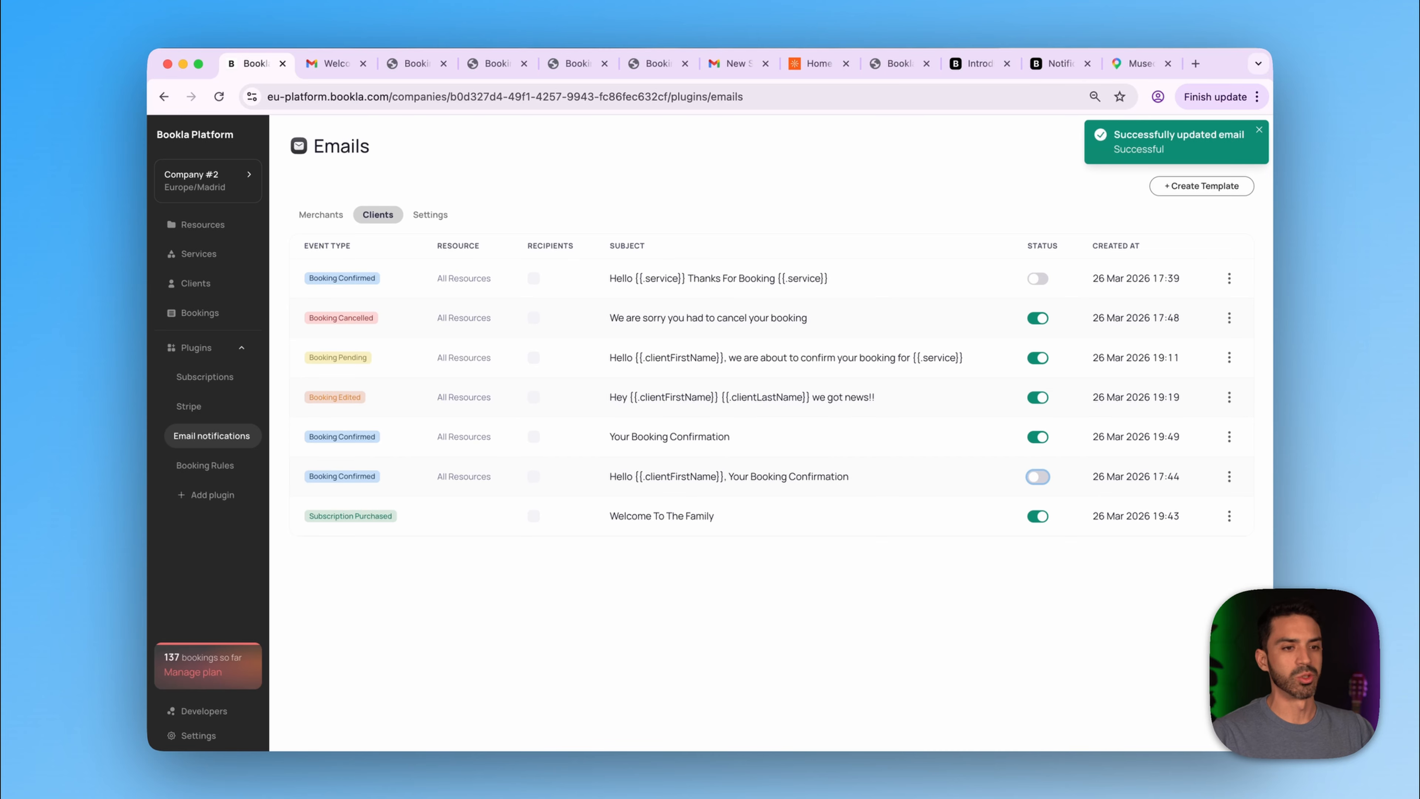
left_click(819, 64)
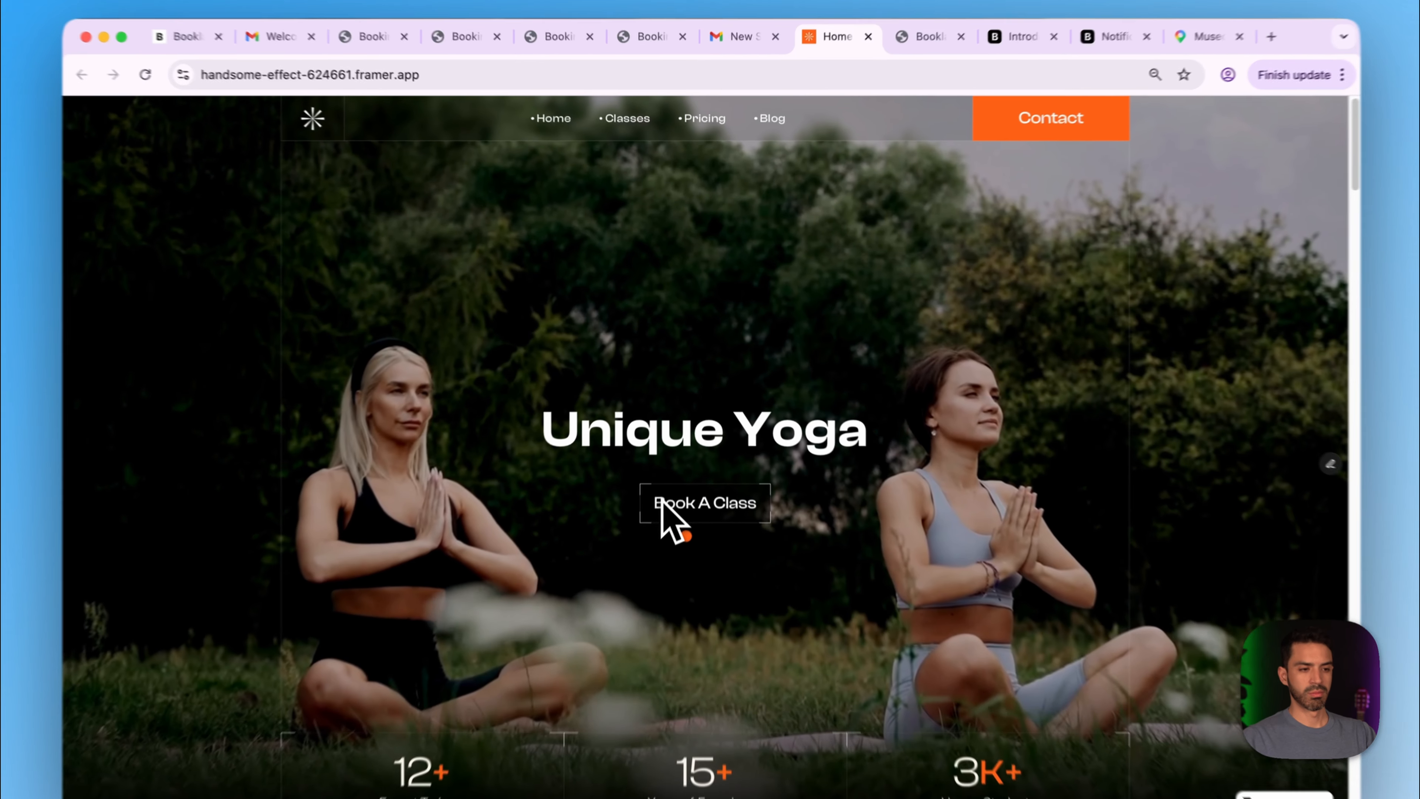
- Choose Traditional Yoga on Friday 27 at 8:00 AM and continue to the details form
left_click(662, 502)
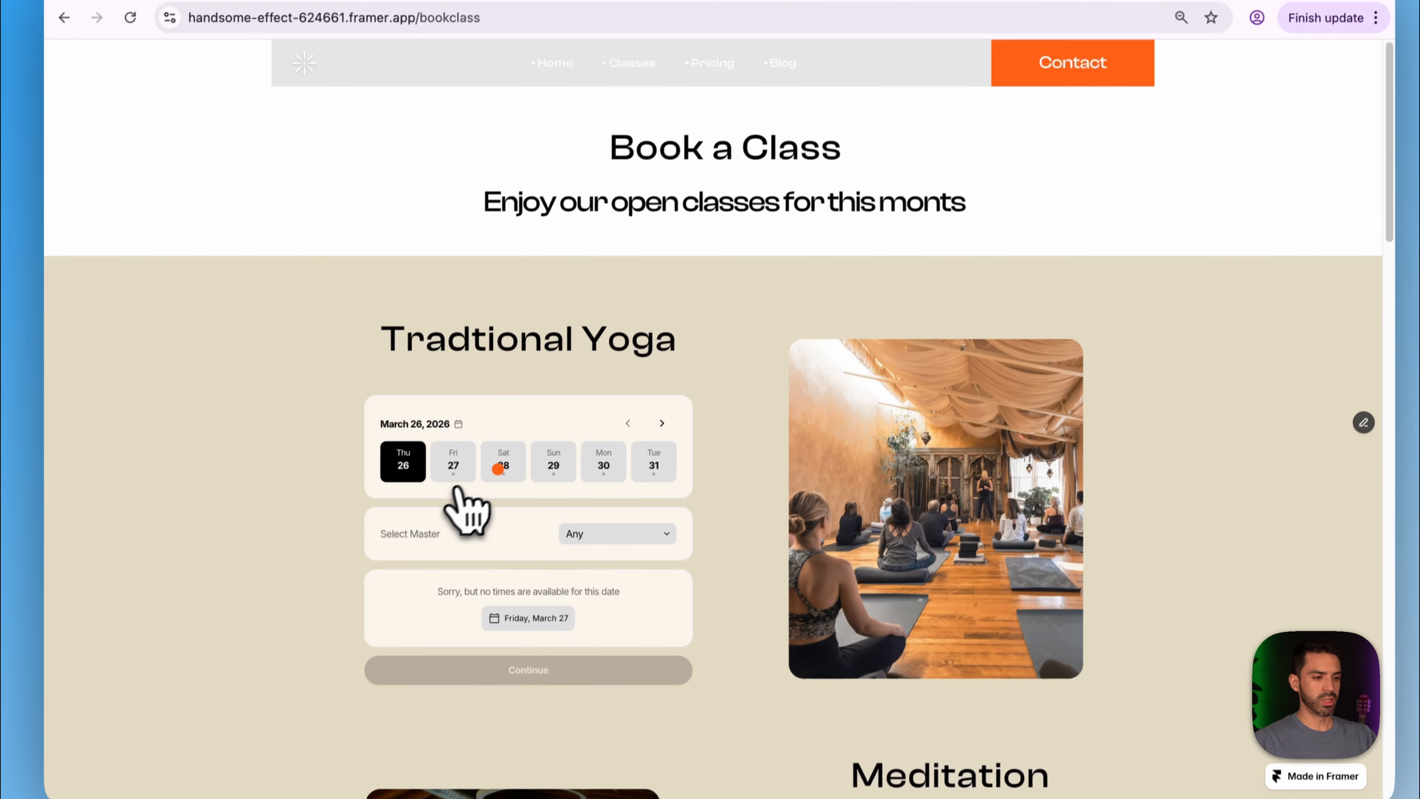
left_click(458, 460)
left_click(416, 598)
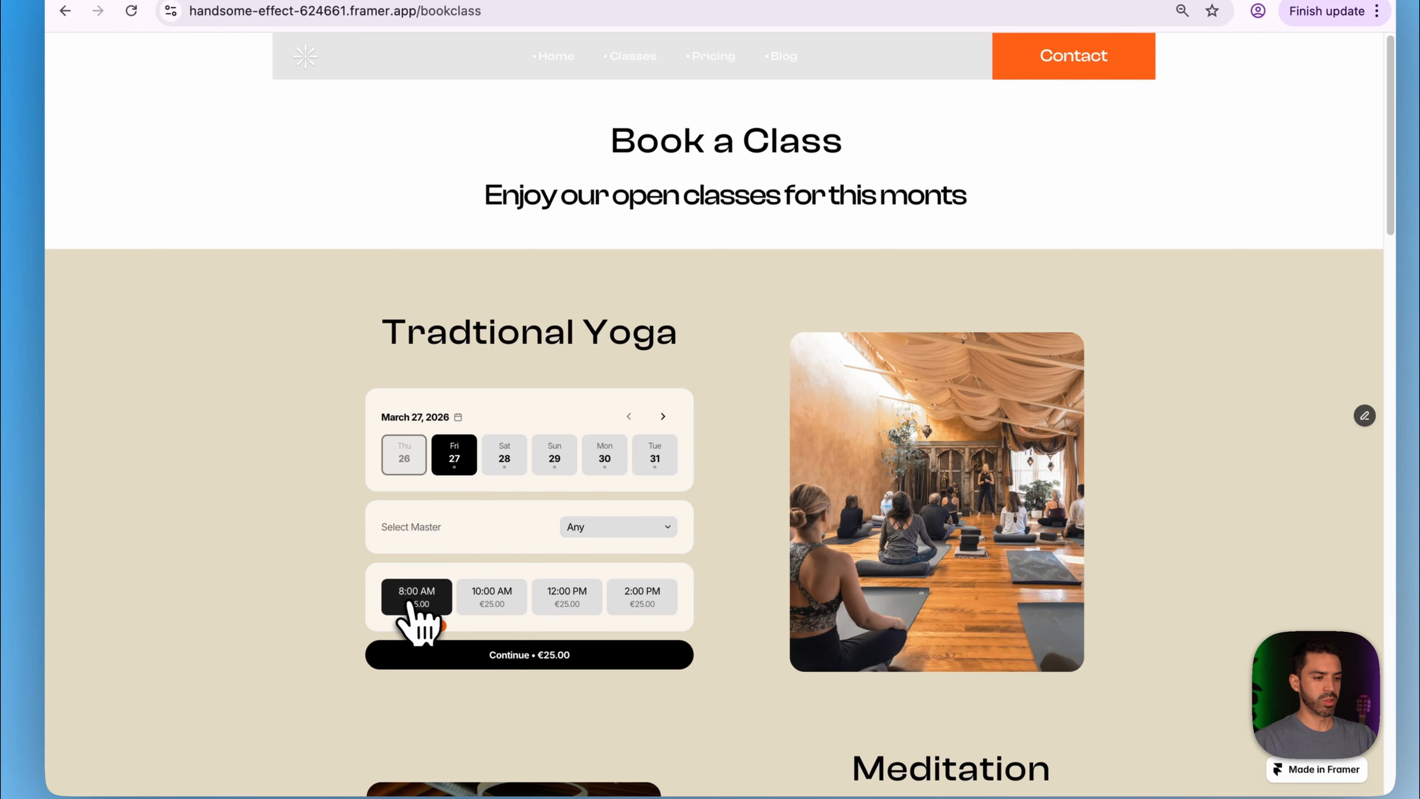
left_click(474, 655)
- Autofill the client's first name, last name and email, then make the booking
scroll(469, 674, "down", 6)
left_click(497, 190)
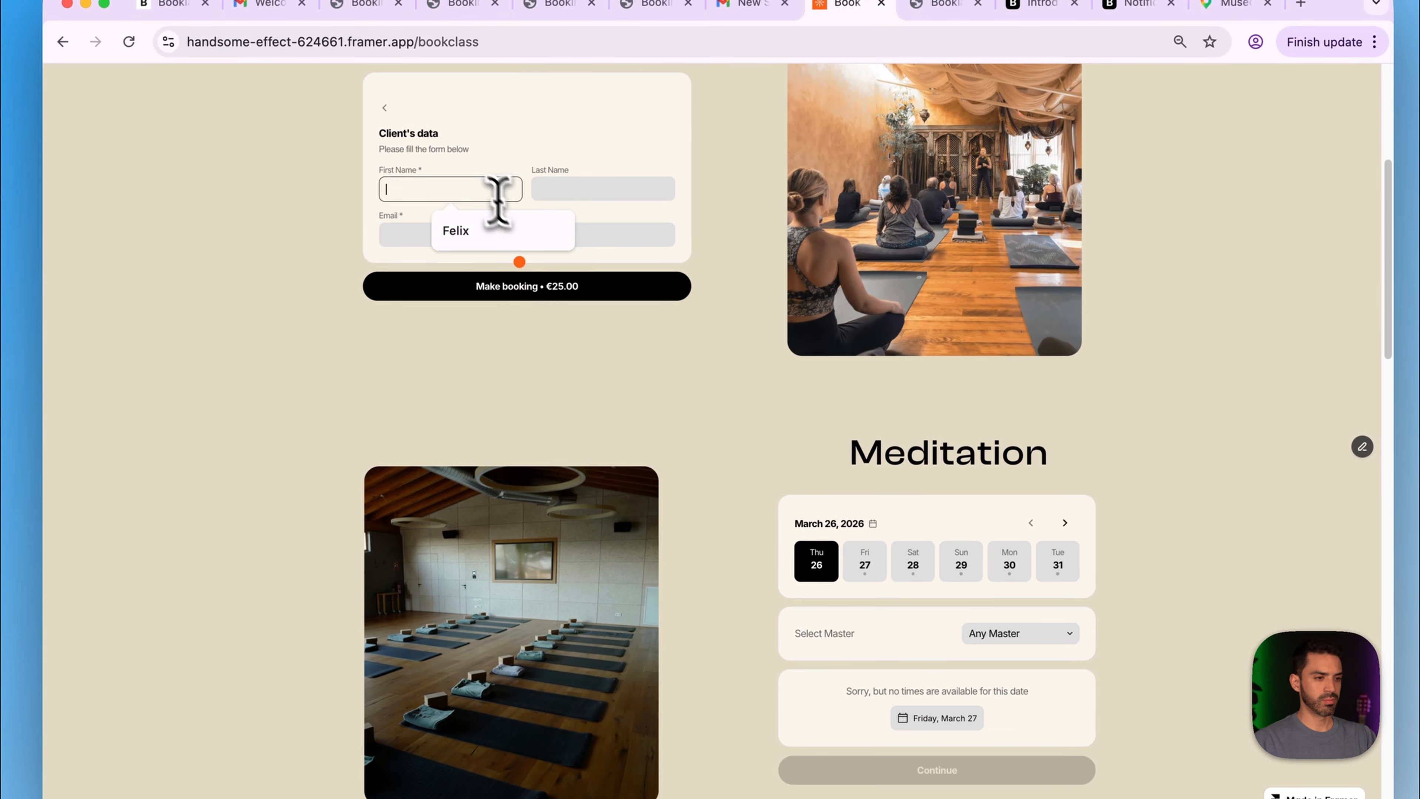
left_click(535, 239)
left_click(570, 188)
left_click(619, 236)
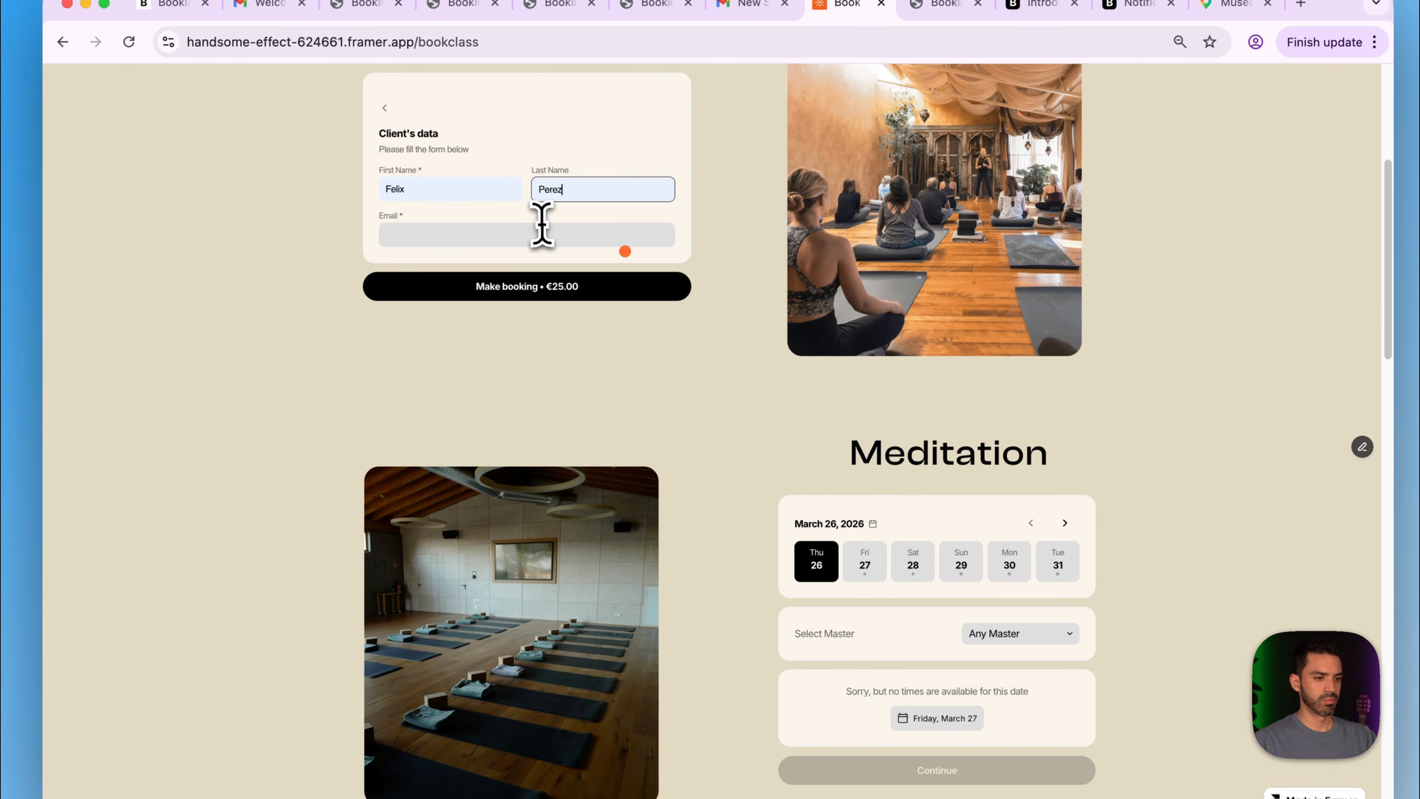
left_click(546, 234)
left_click(525, 305)
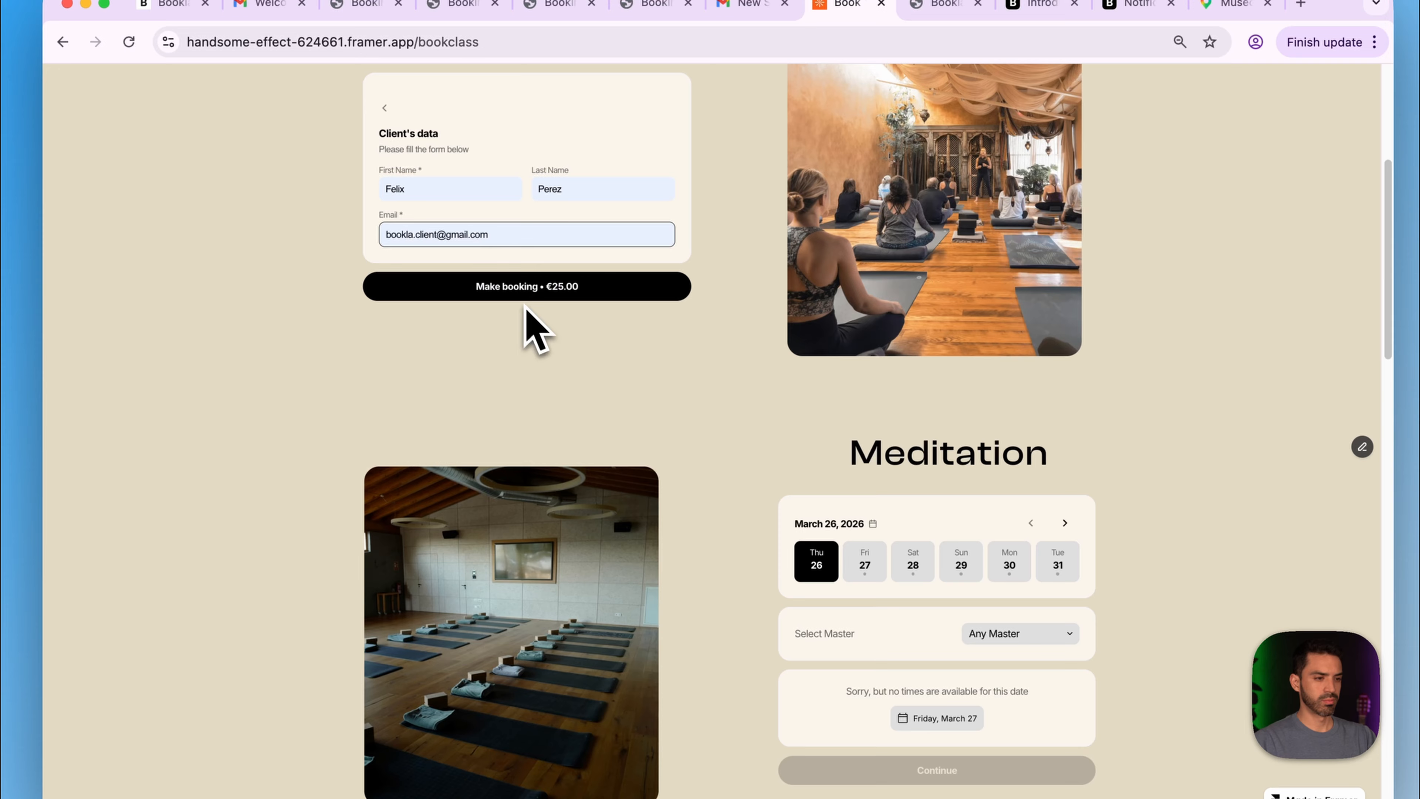
left_click(503, 286)
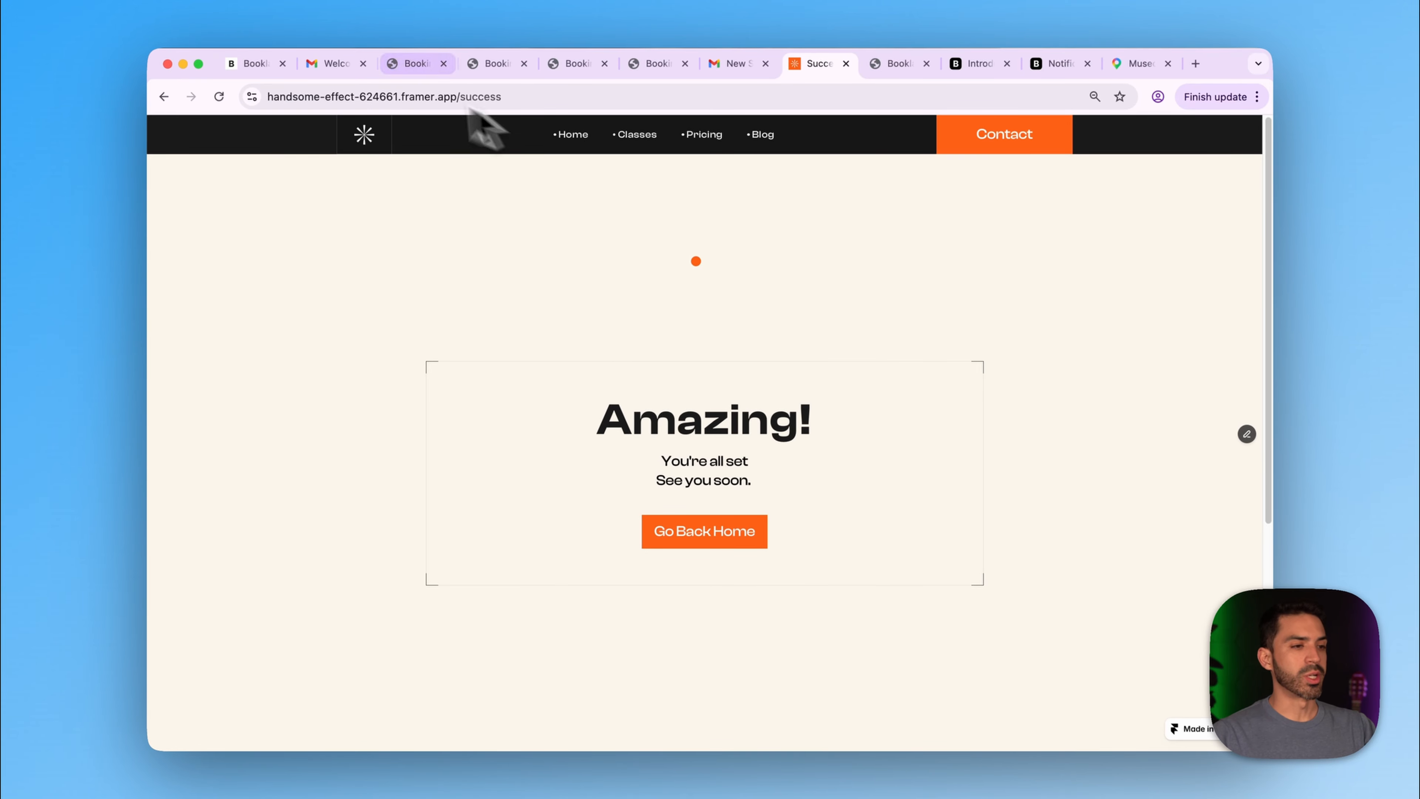
- Open the new Your Booking Confirmation email in the client's inbox and preview booking_qr.png
left_click(331, 64)
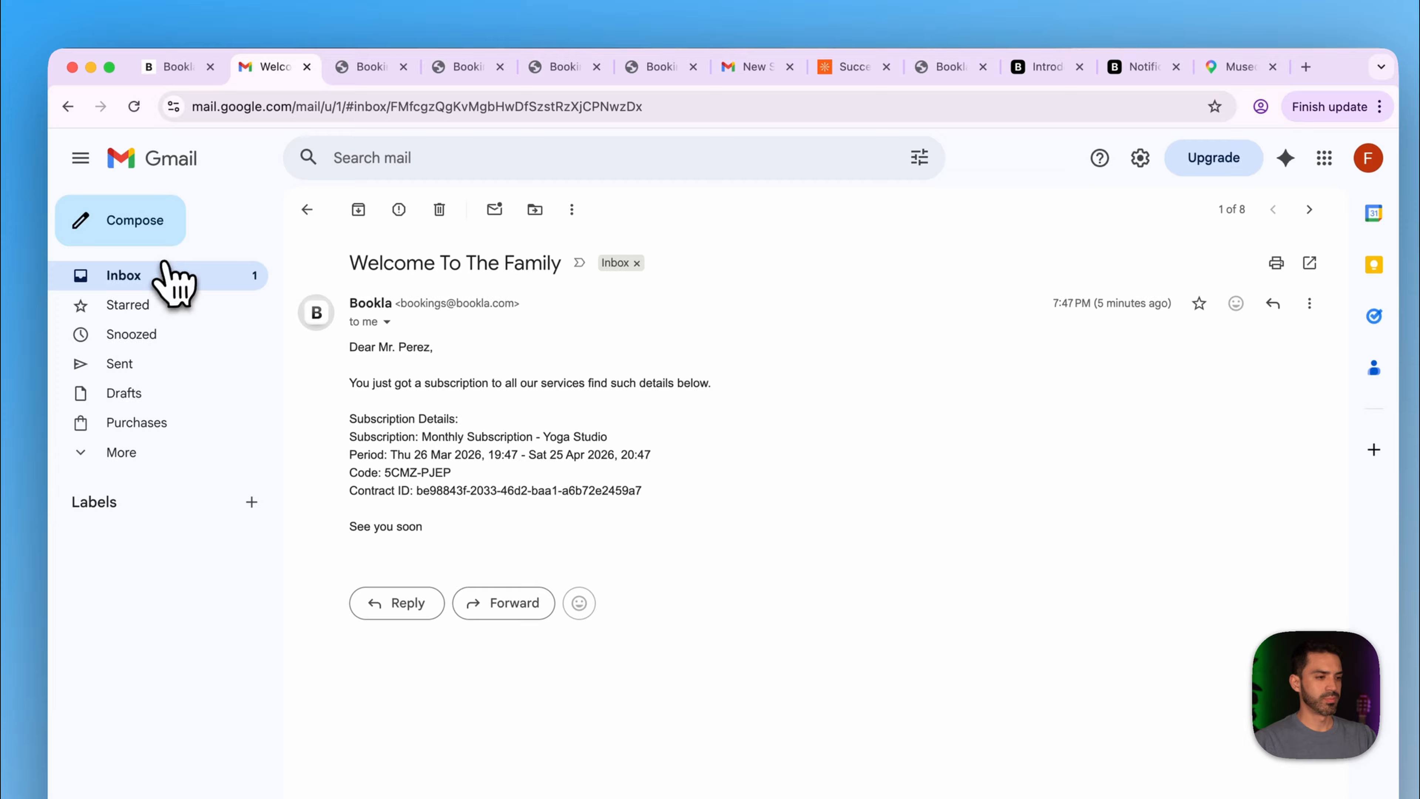
left_click(166, 265)
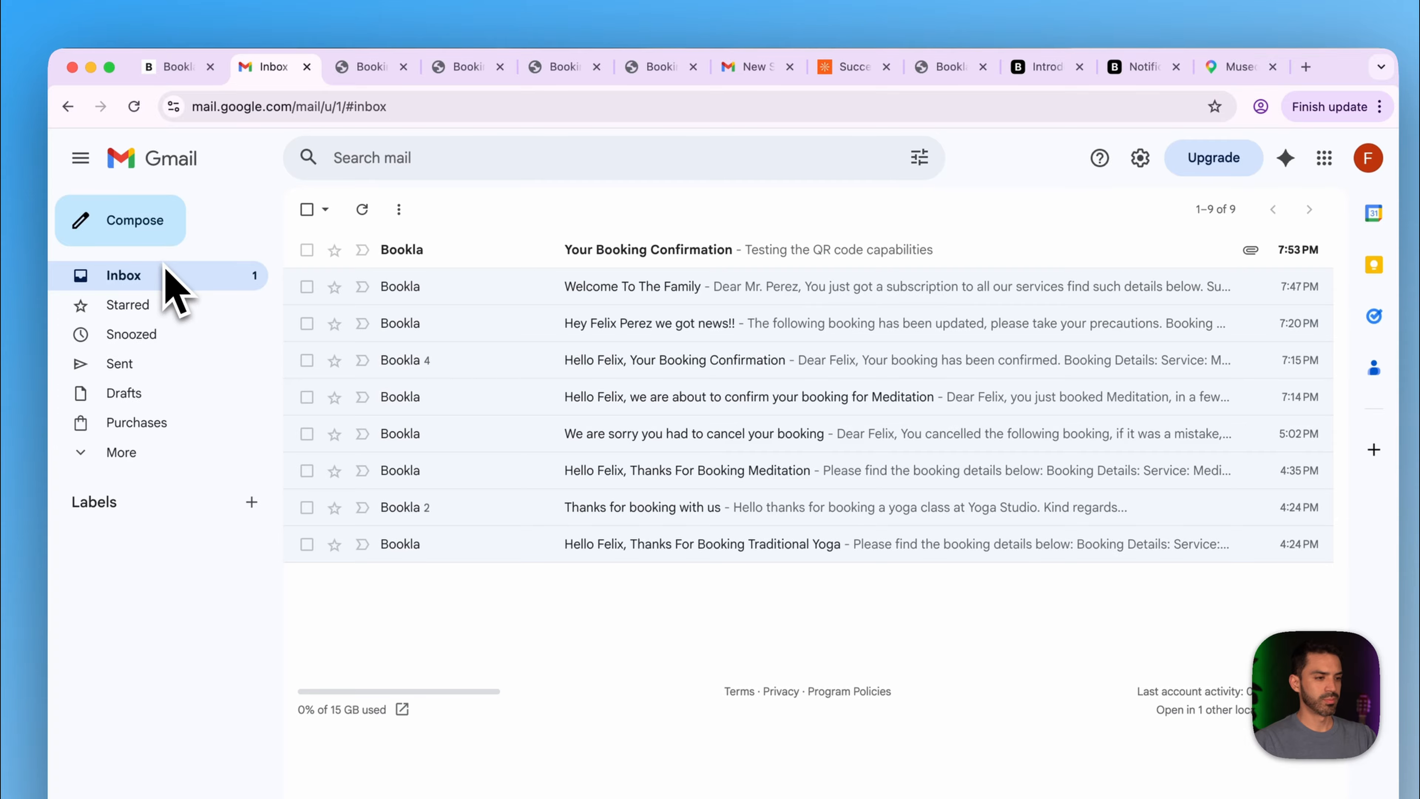
left_click(423, 250)
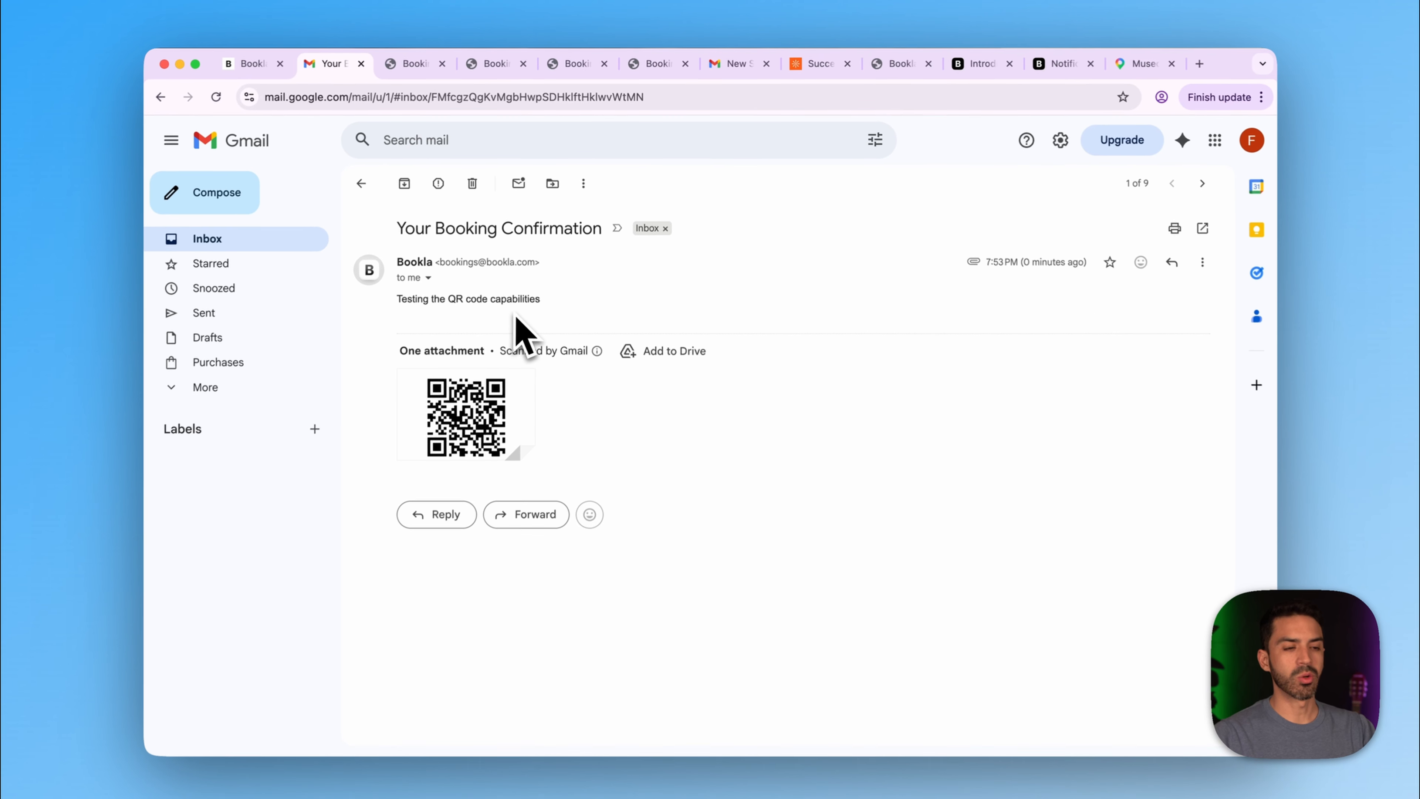
mouse_move(478, 409)
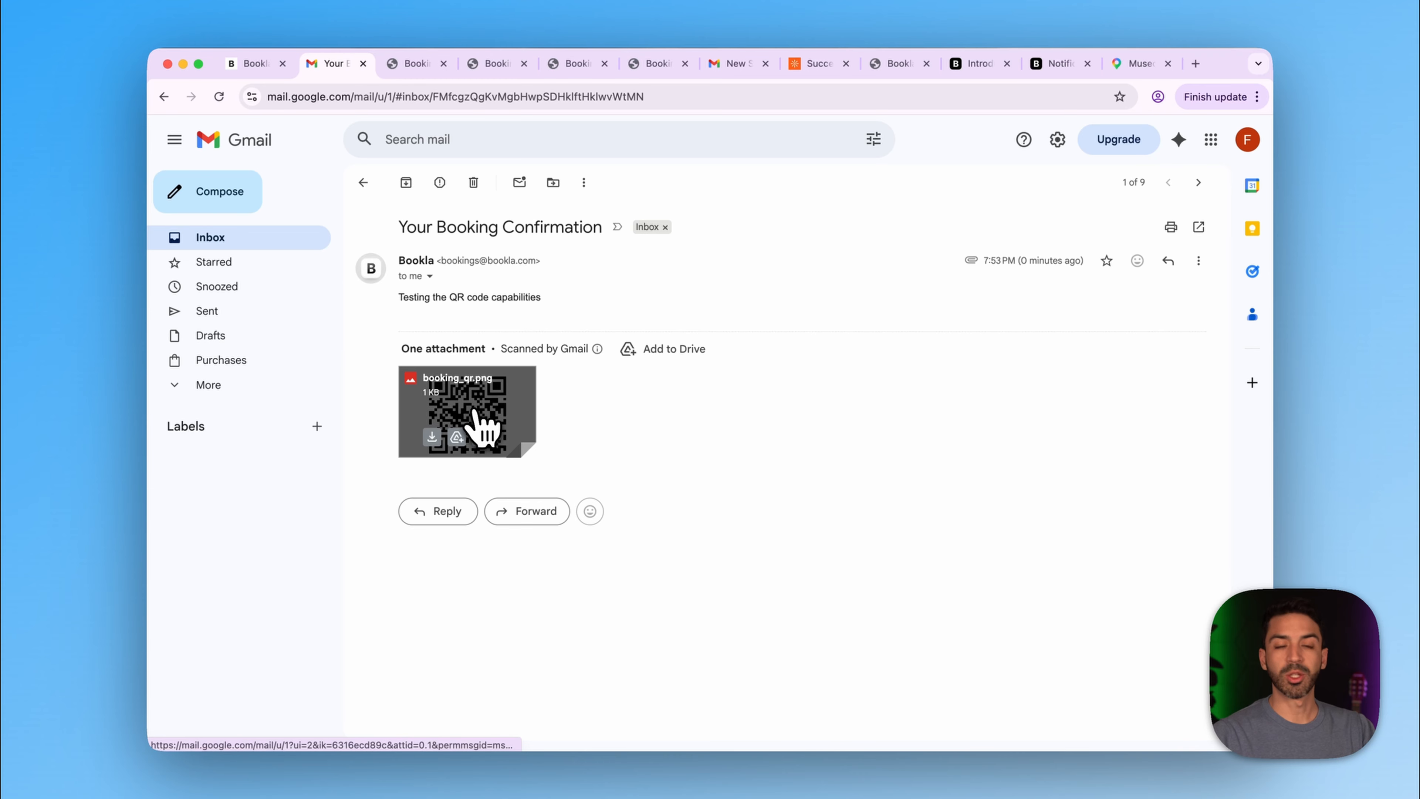
left_click(478, 417)
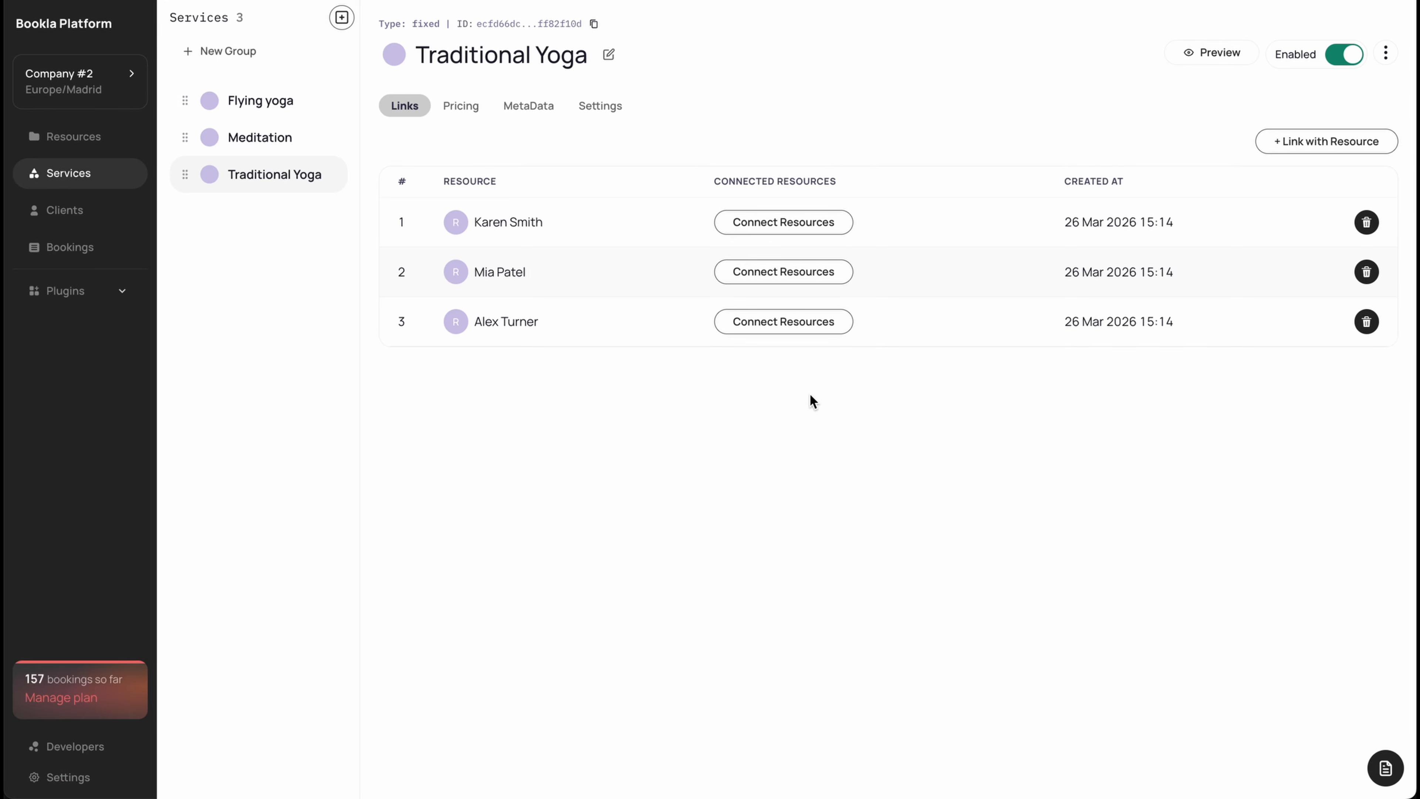
- From the Bookings list, scan a booking QR, close its details, and restart the scanner
left_click(78, 250)
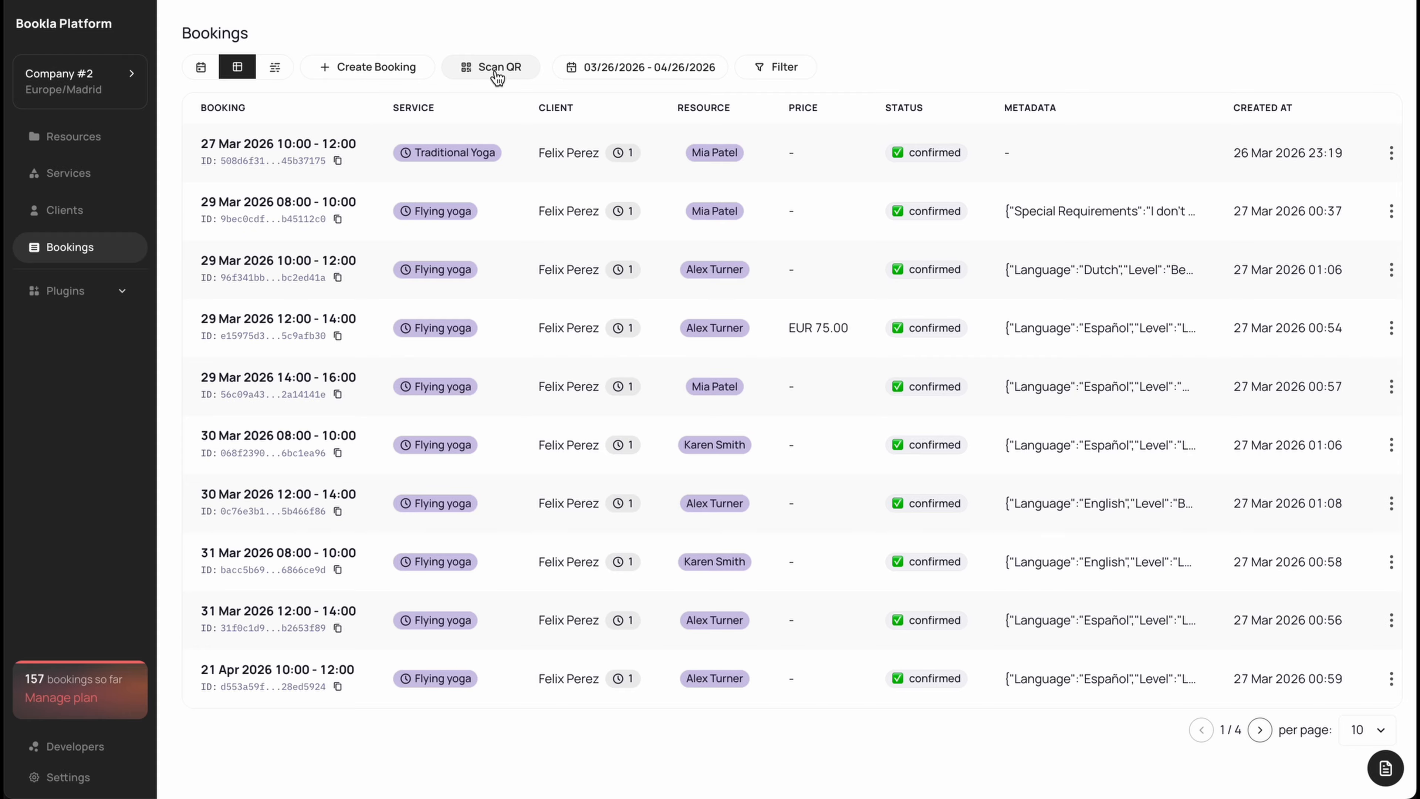
left_click(497, 72)
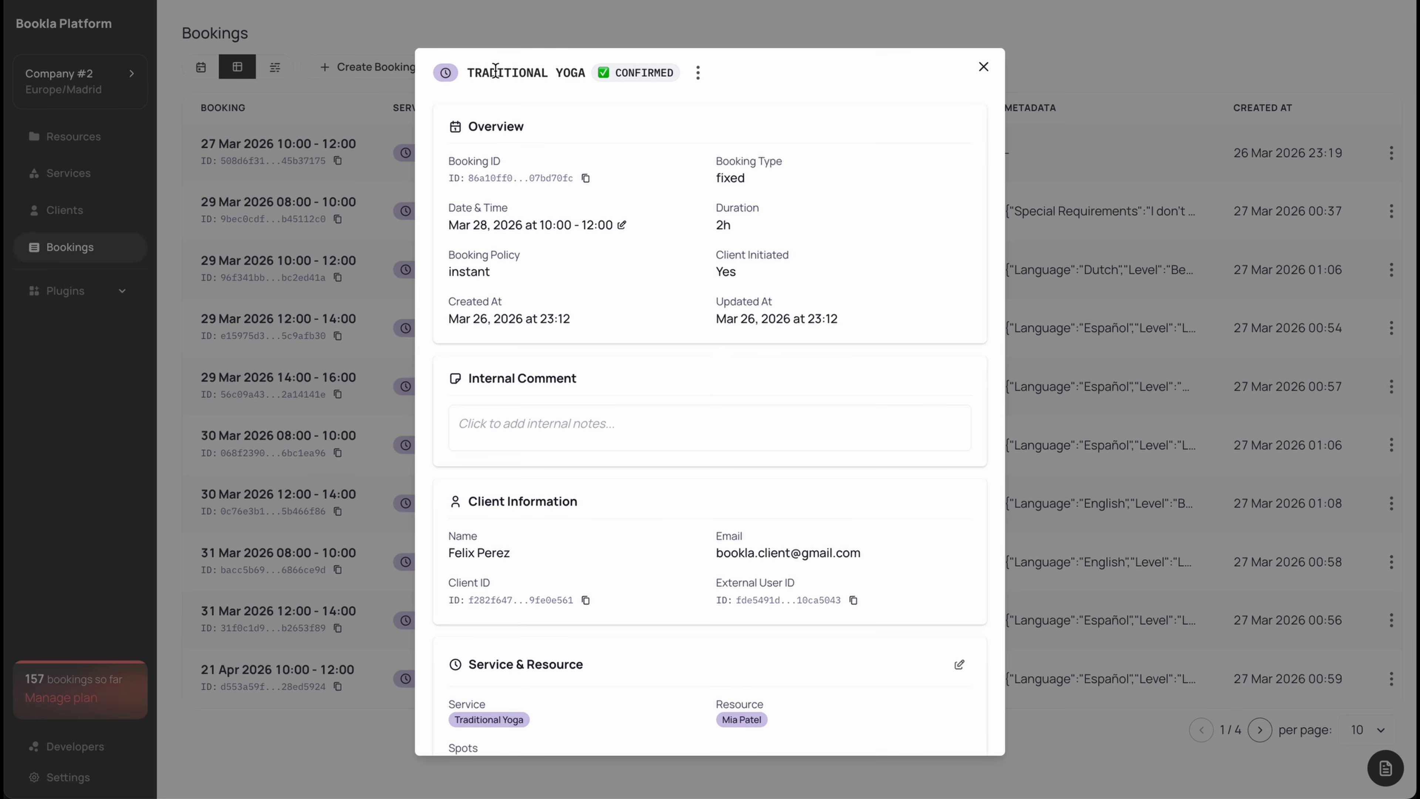
left_click(984, 69)
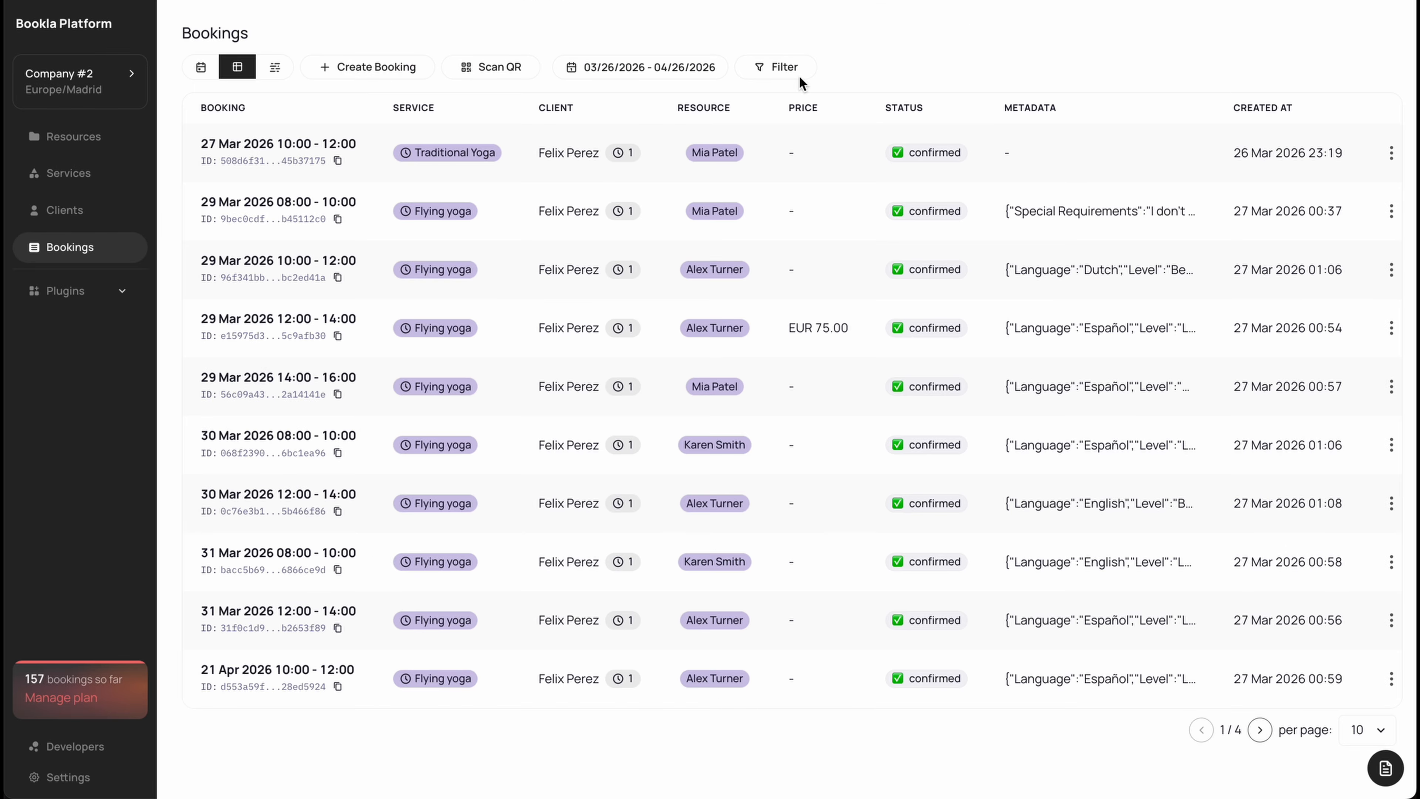
left_click(484, 69)
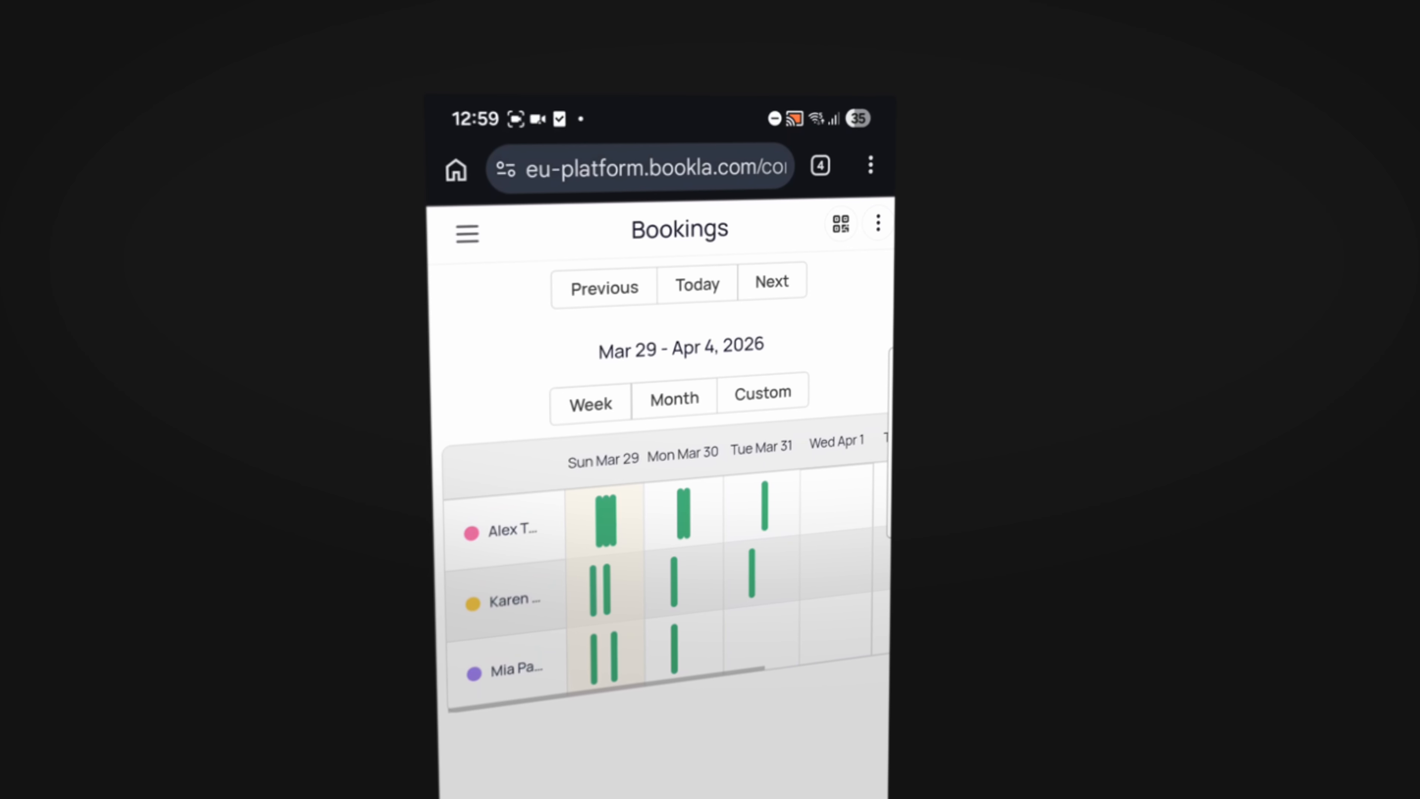
- On the phone, toggle the navigation menu and launch the Bookings QR scanner
left_click(466, 230)
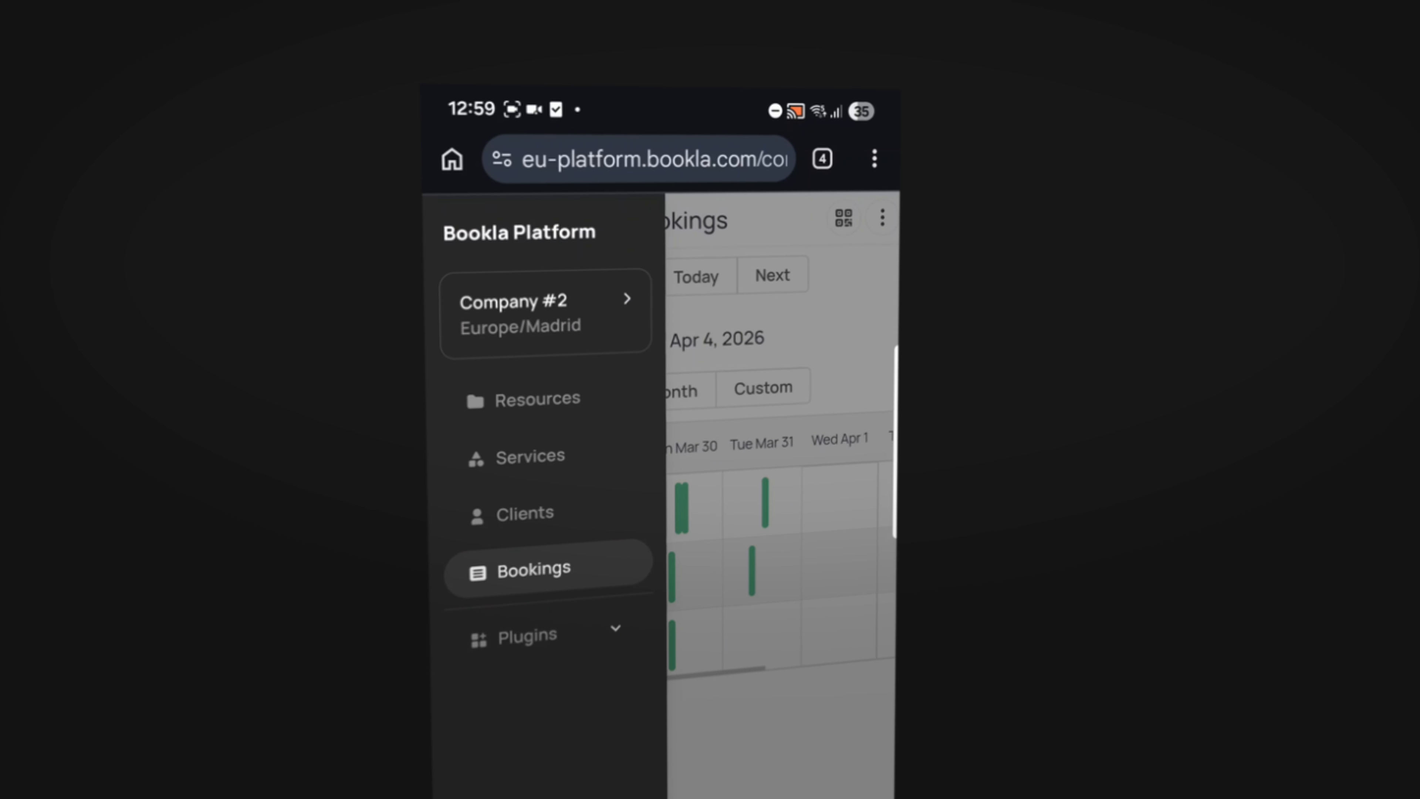
left_click(783, 559)
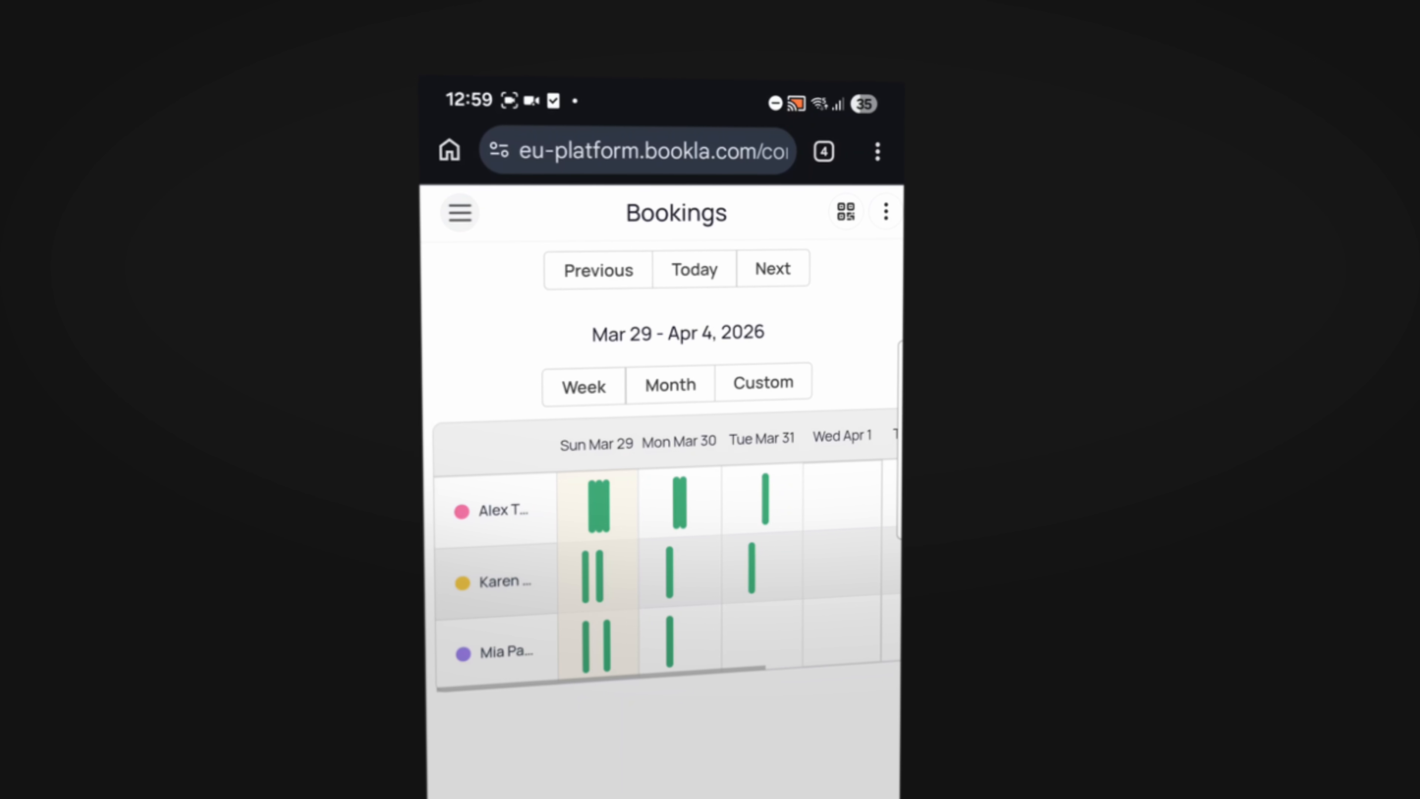
left_click(459, 208)
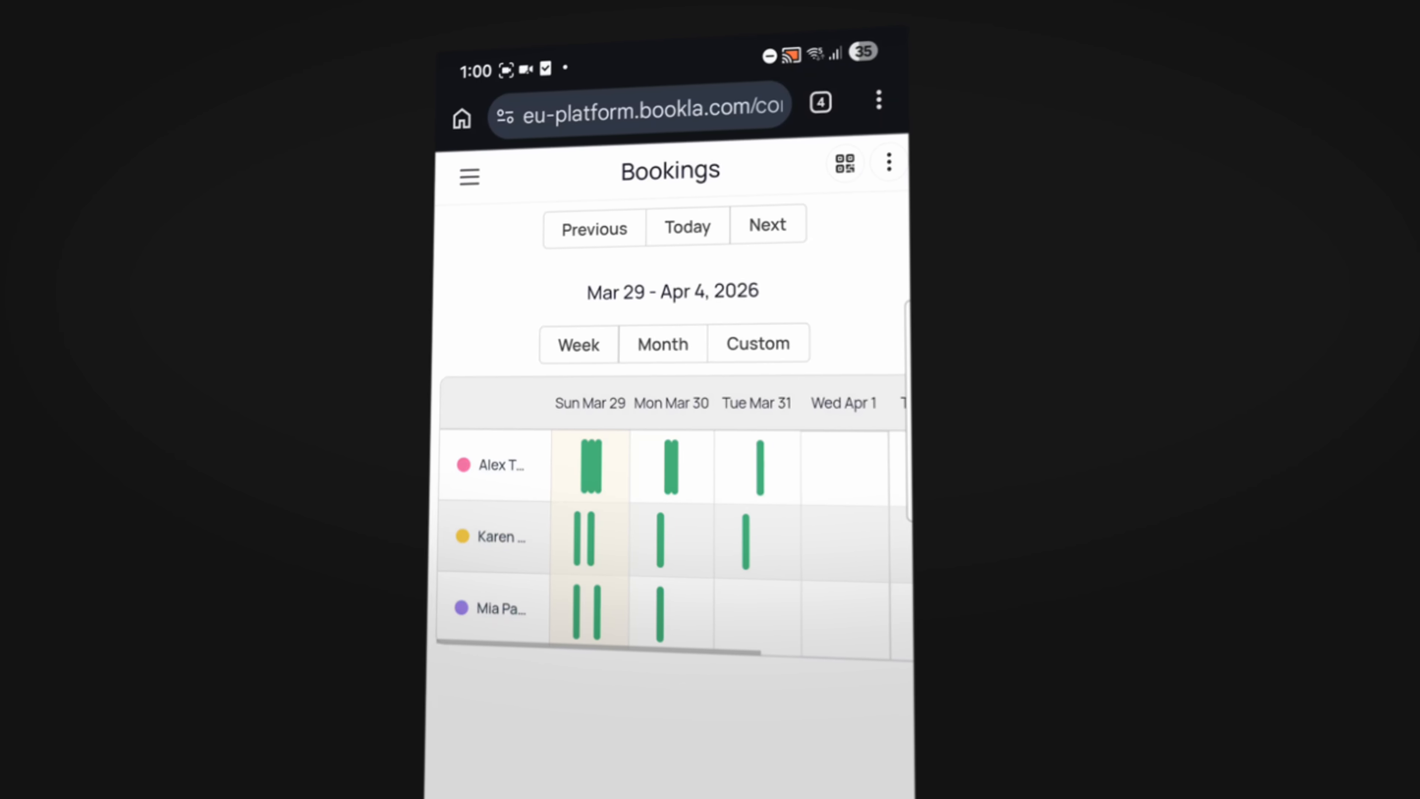
left_click(845, 163)
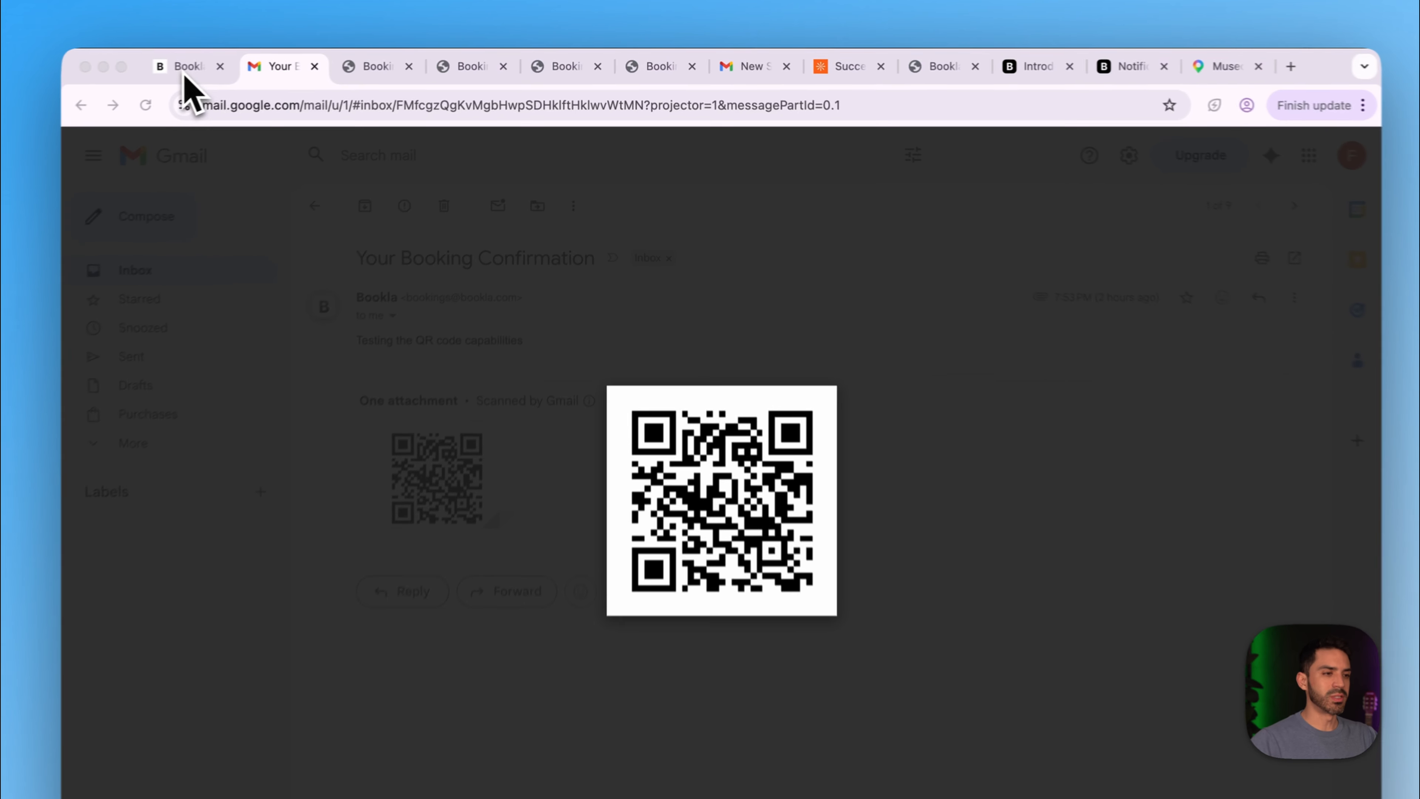
- Go to the Subscriptions plugin page under Plugins in Bookla
left_click(246, 63)
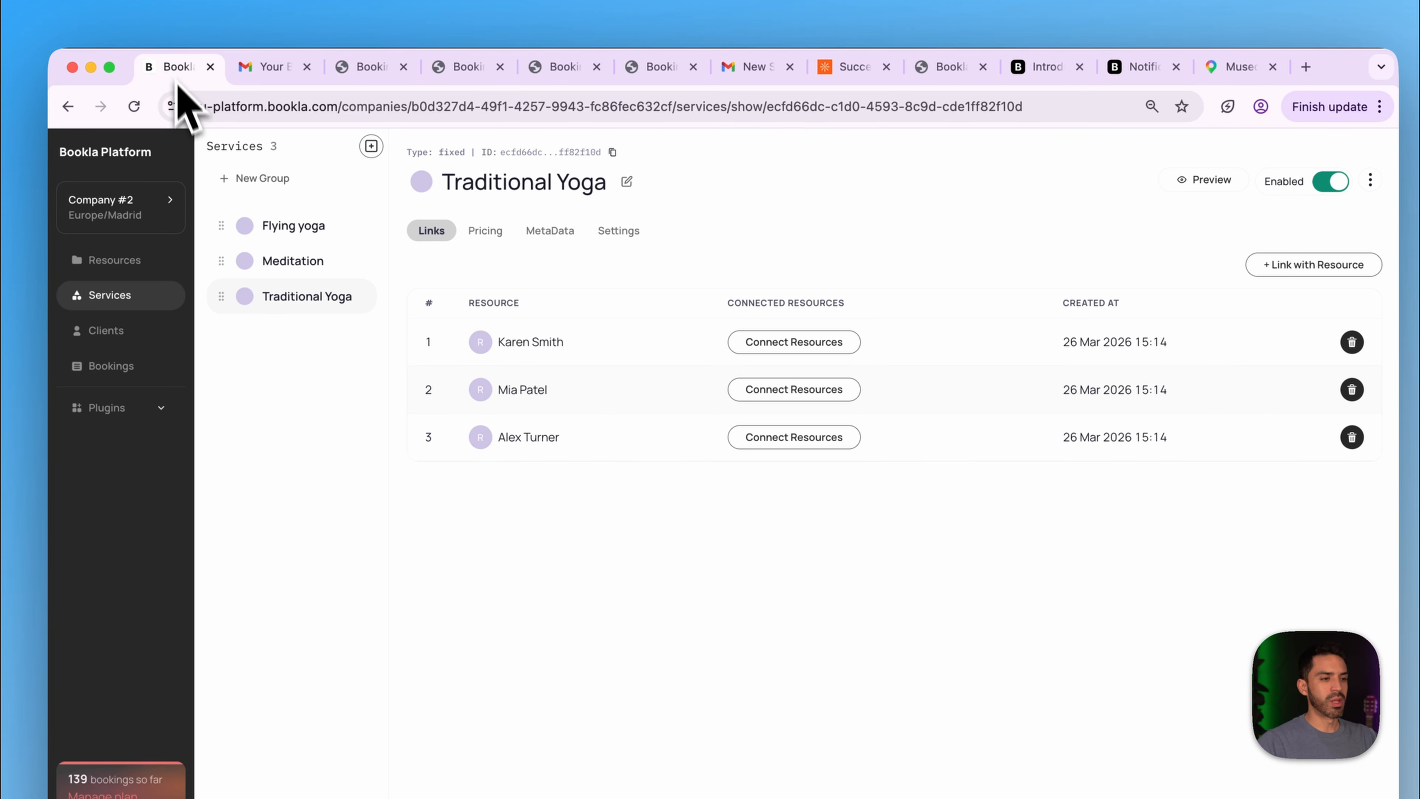
left_click(112, 411)
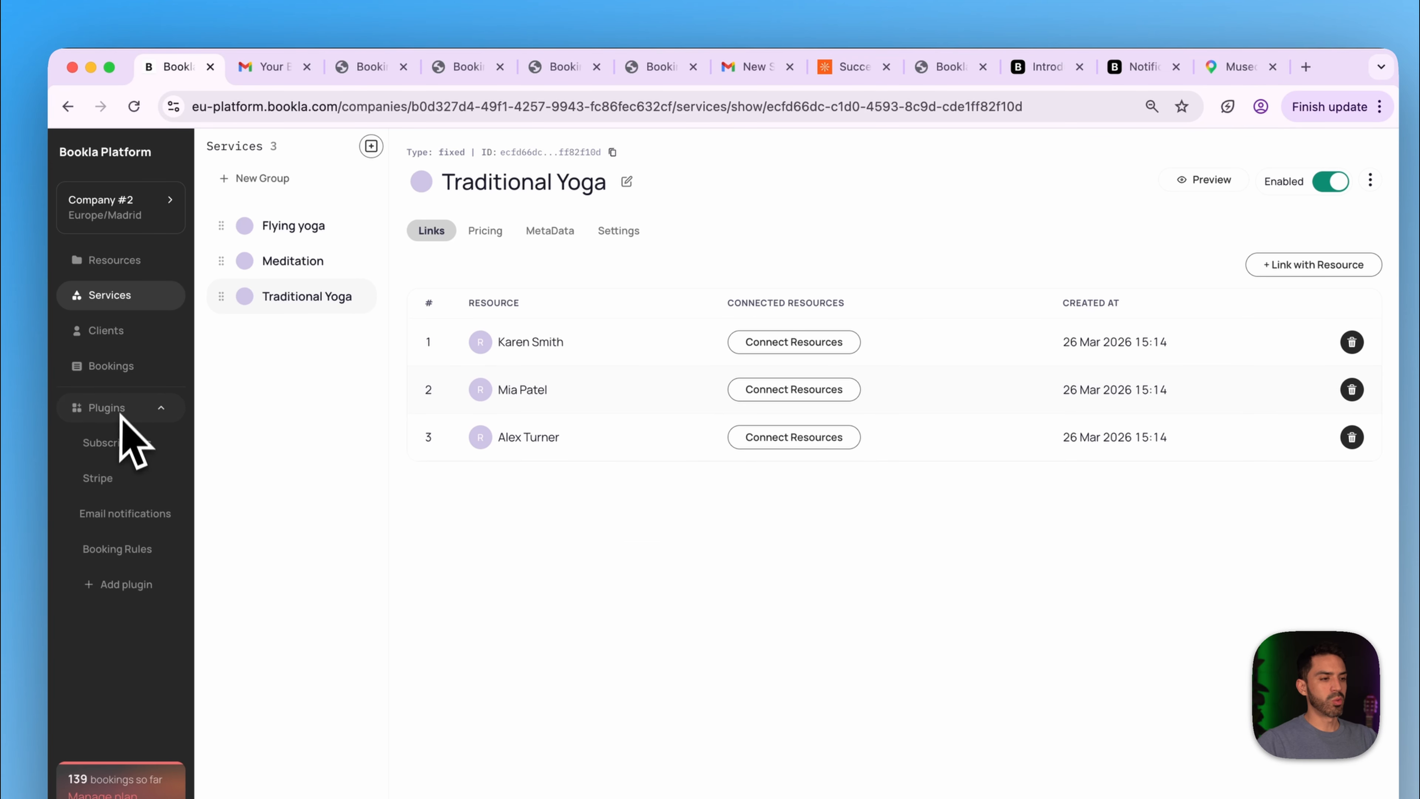
left_click(117, 442)
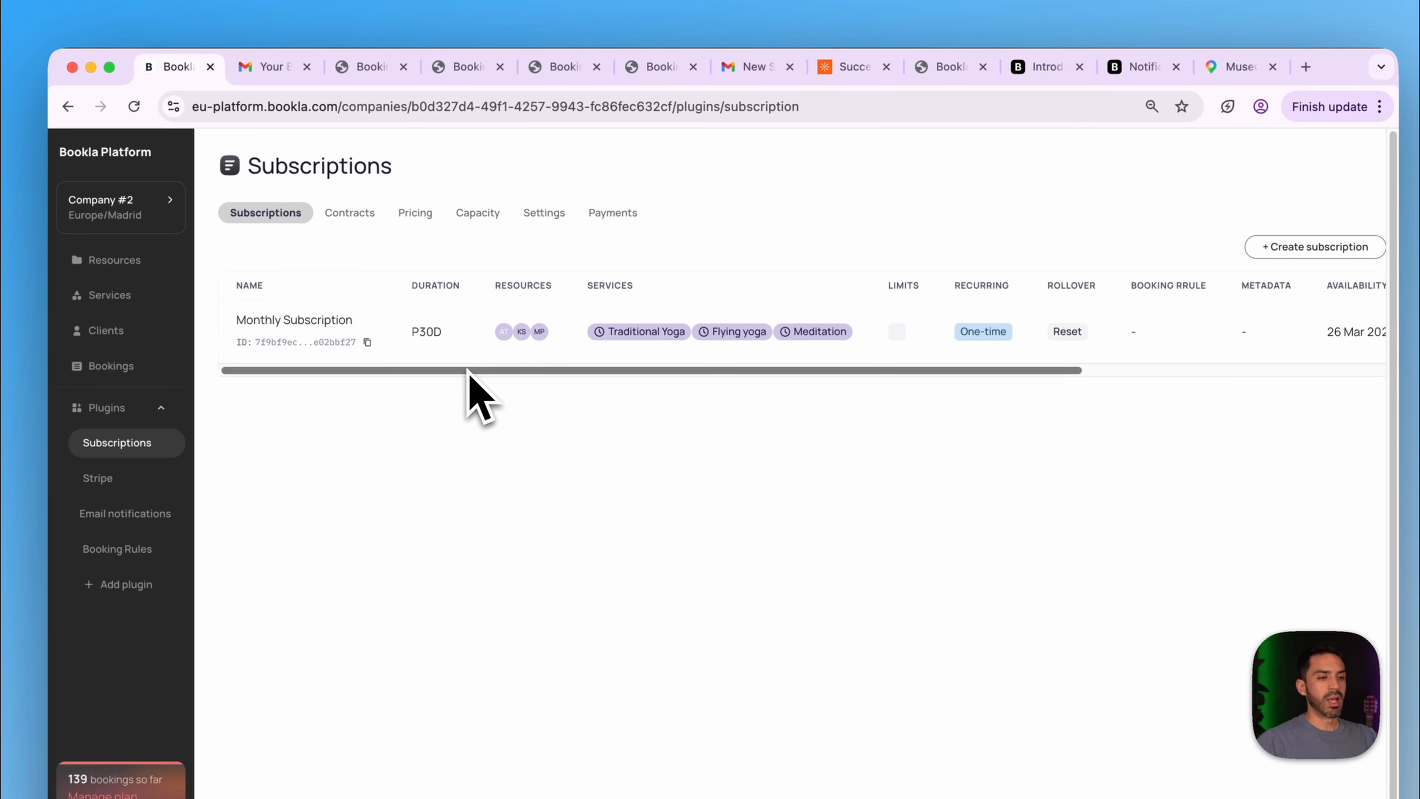
scroll(507, 396, "right", 10)
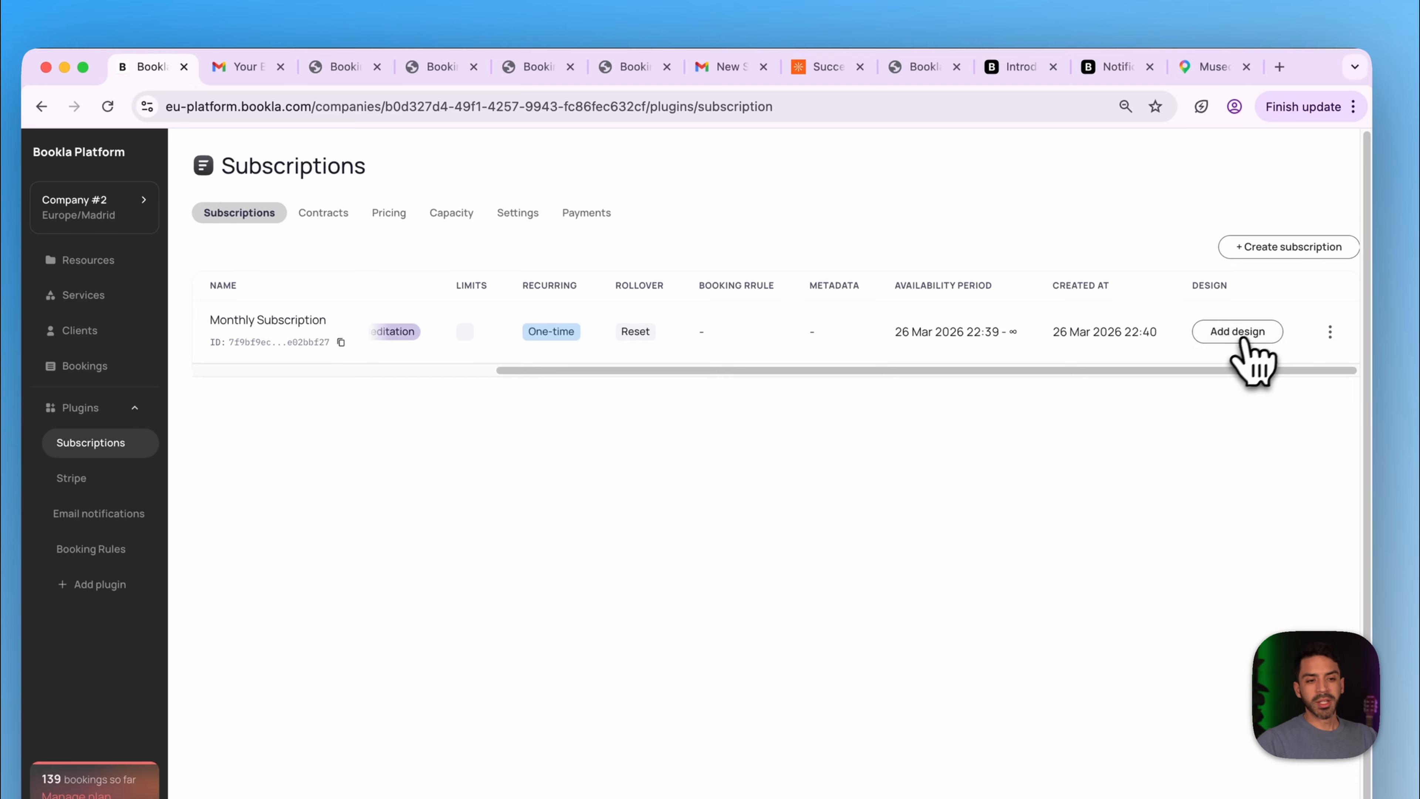
- Start a Monthly Subscription design from Yoga Studio Image.pdf in Downloads
left_click(1244, 335)
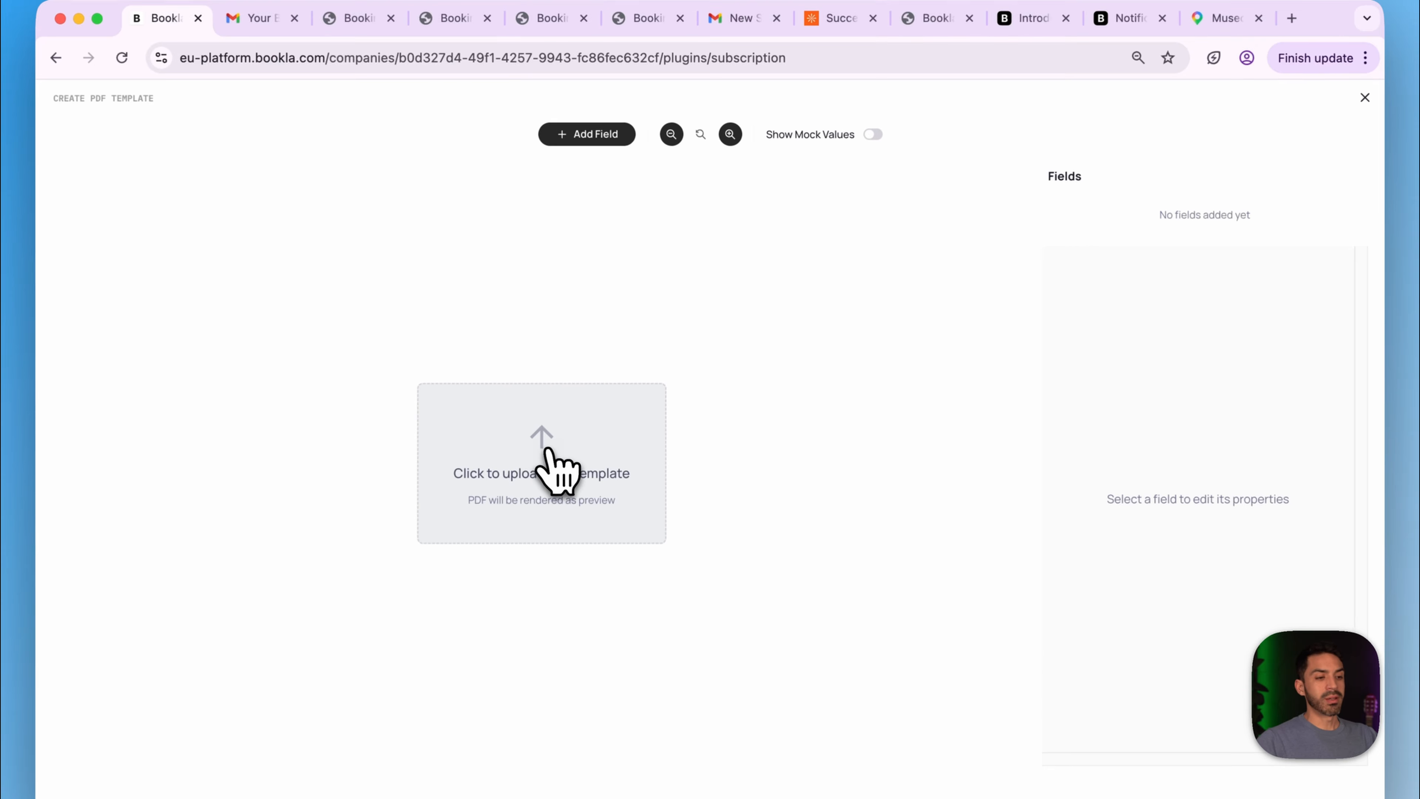
left_click(574, 425)
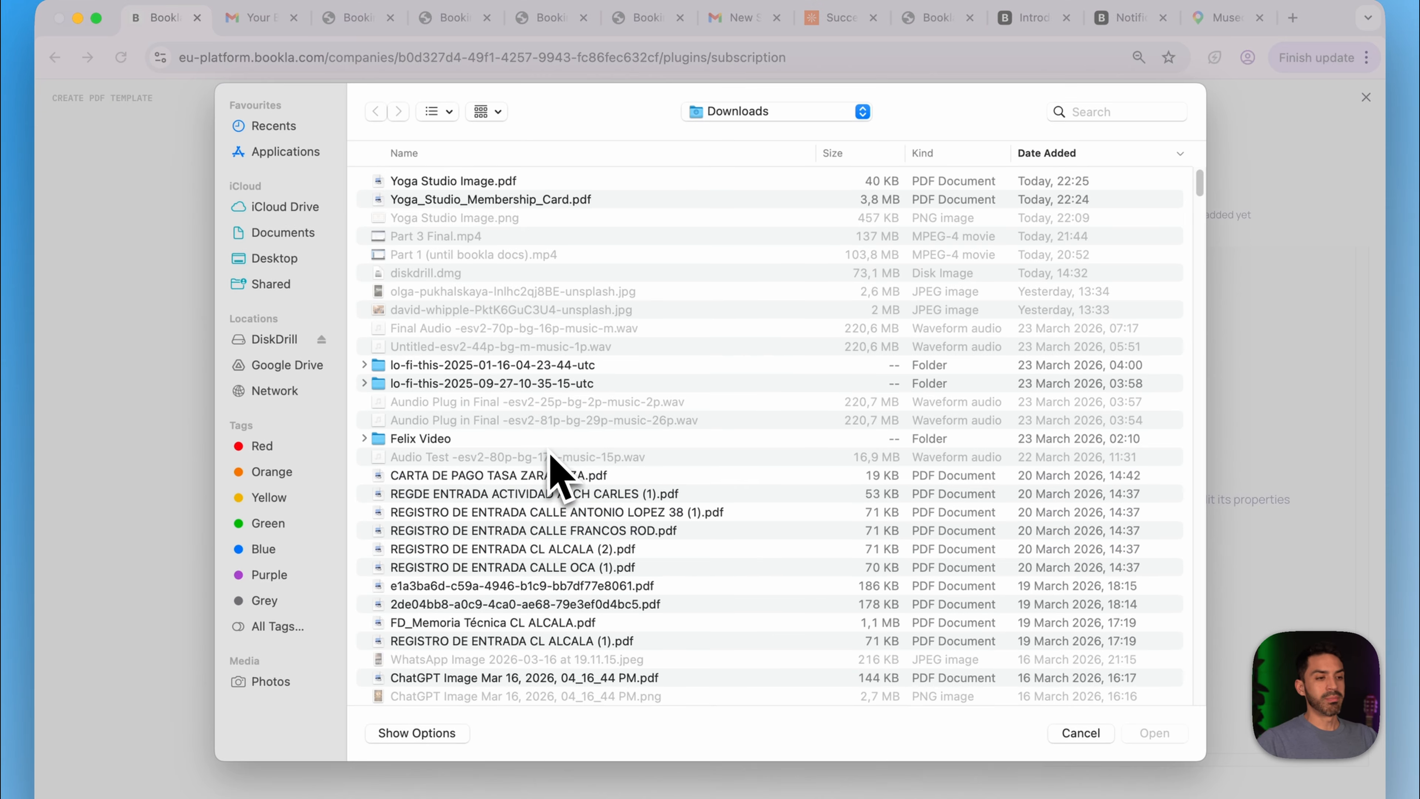
left_click(491, 183)
left_click(1141, 674)
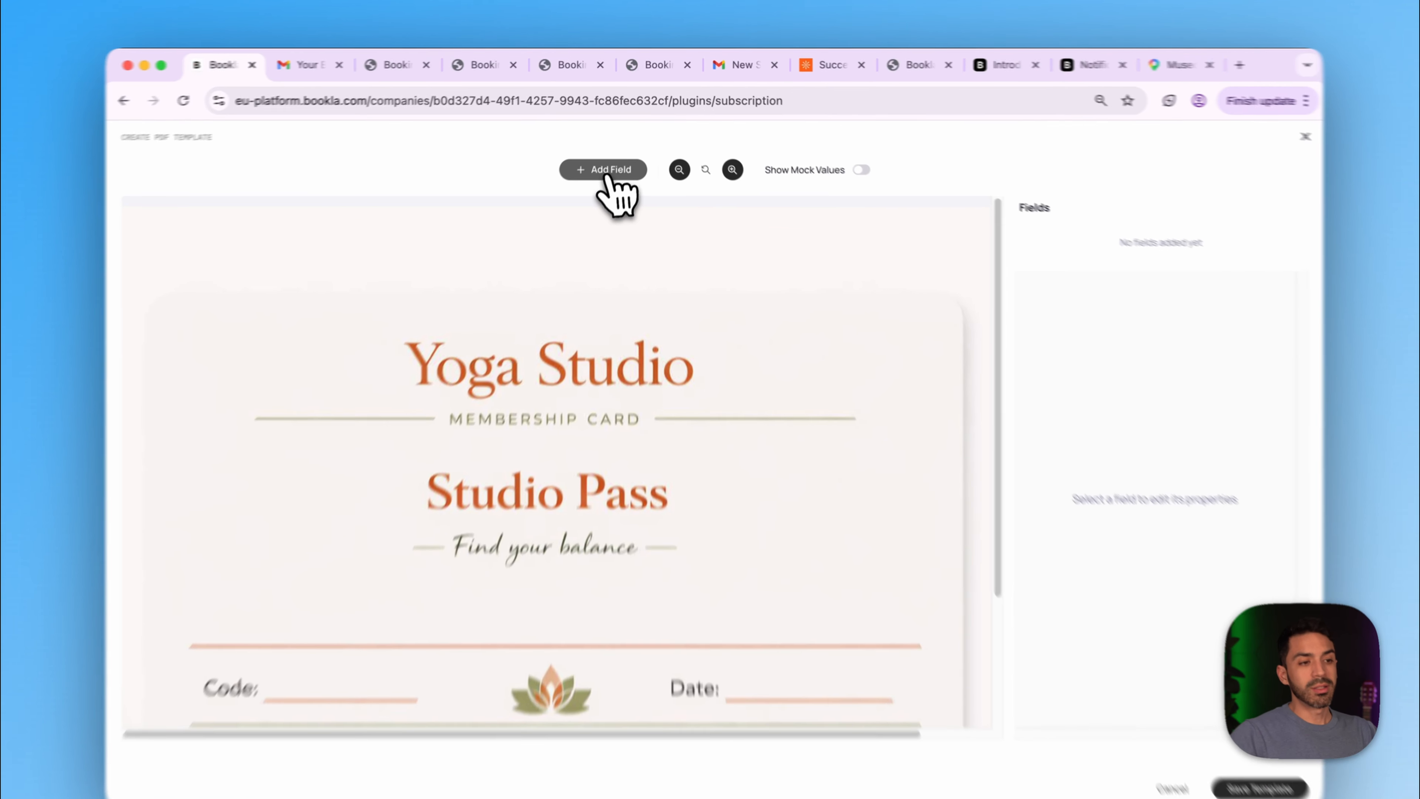
- Add the {code} field and place it on the card's Code: line
left_click(611, 161)
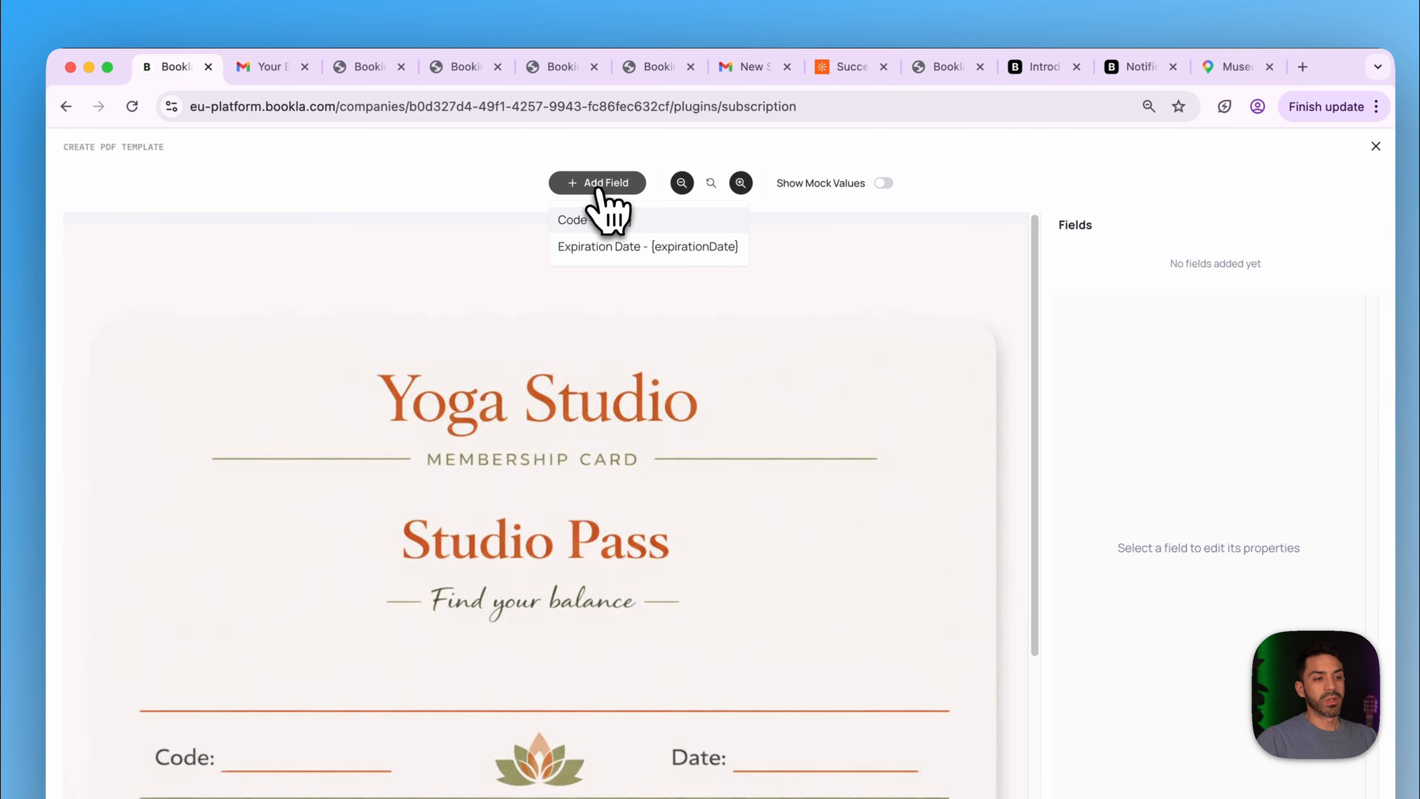
left_click(618, 220)
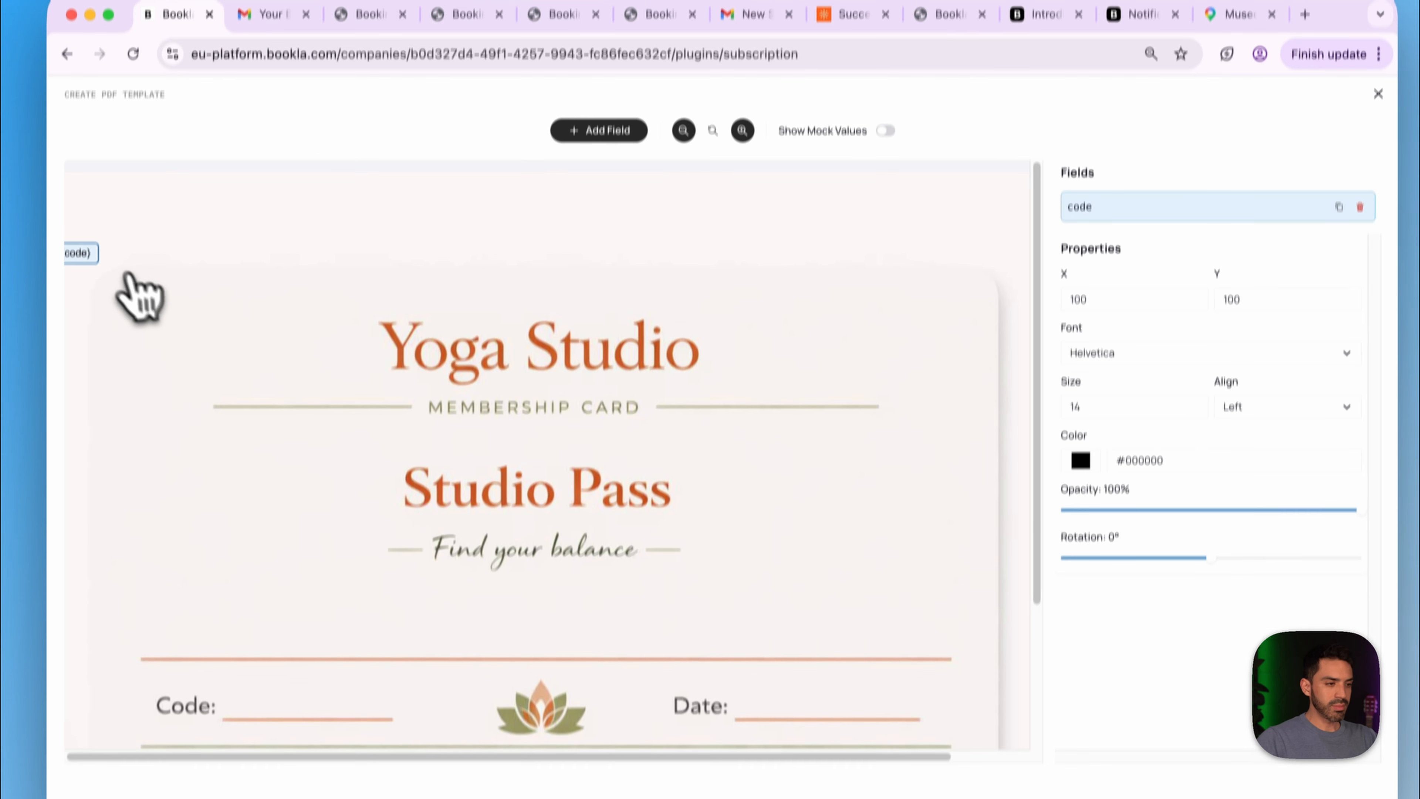
left_click_drag(92, 241, 292, 672)
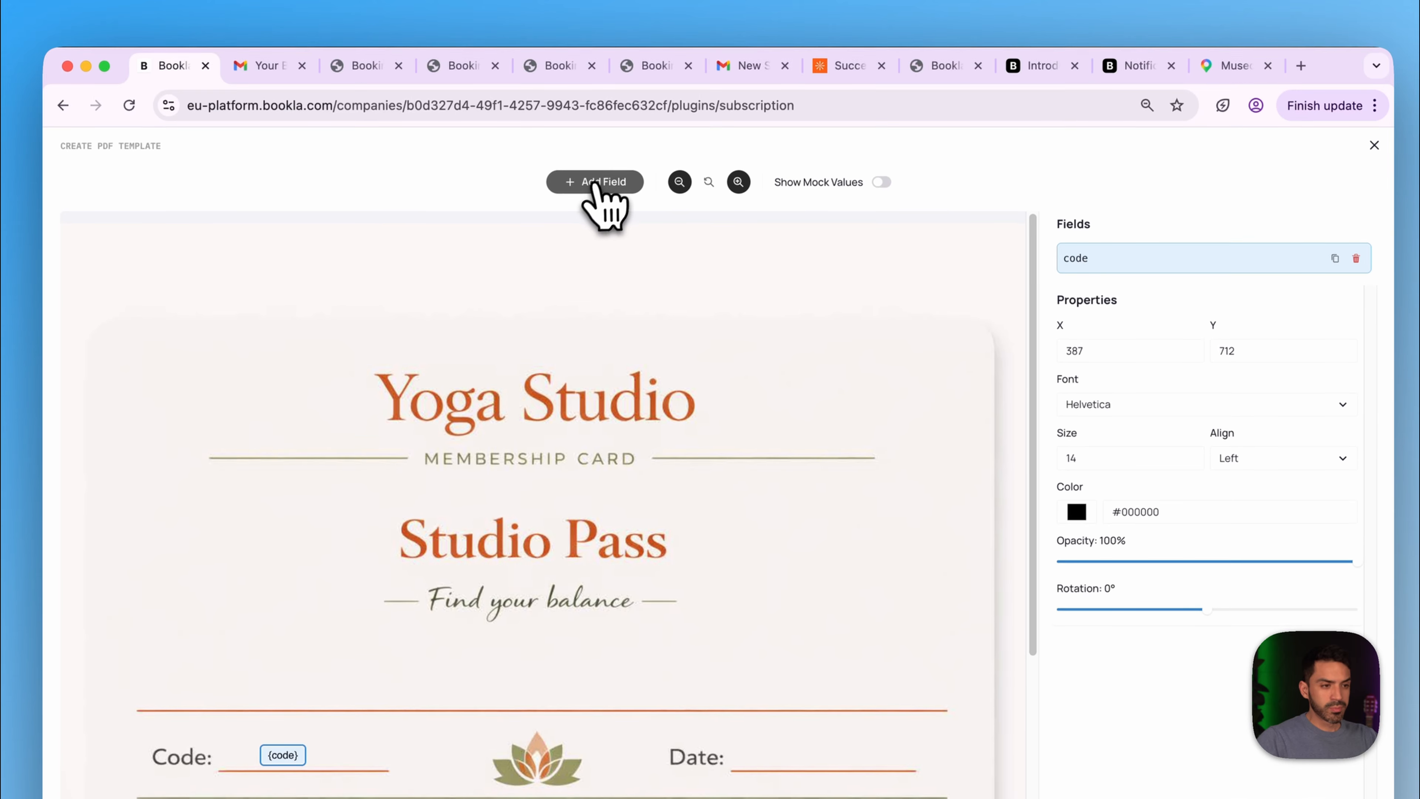
- Add {expirationDate} on the Date: line and set the field size to 30
left_click(601, 84)
left_click(643, 246)
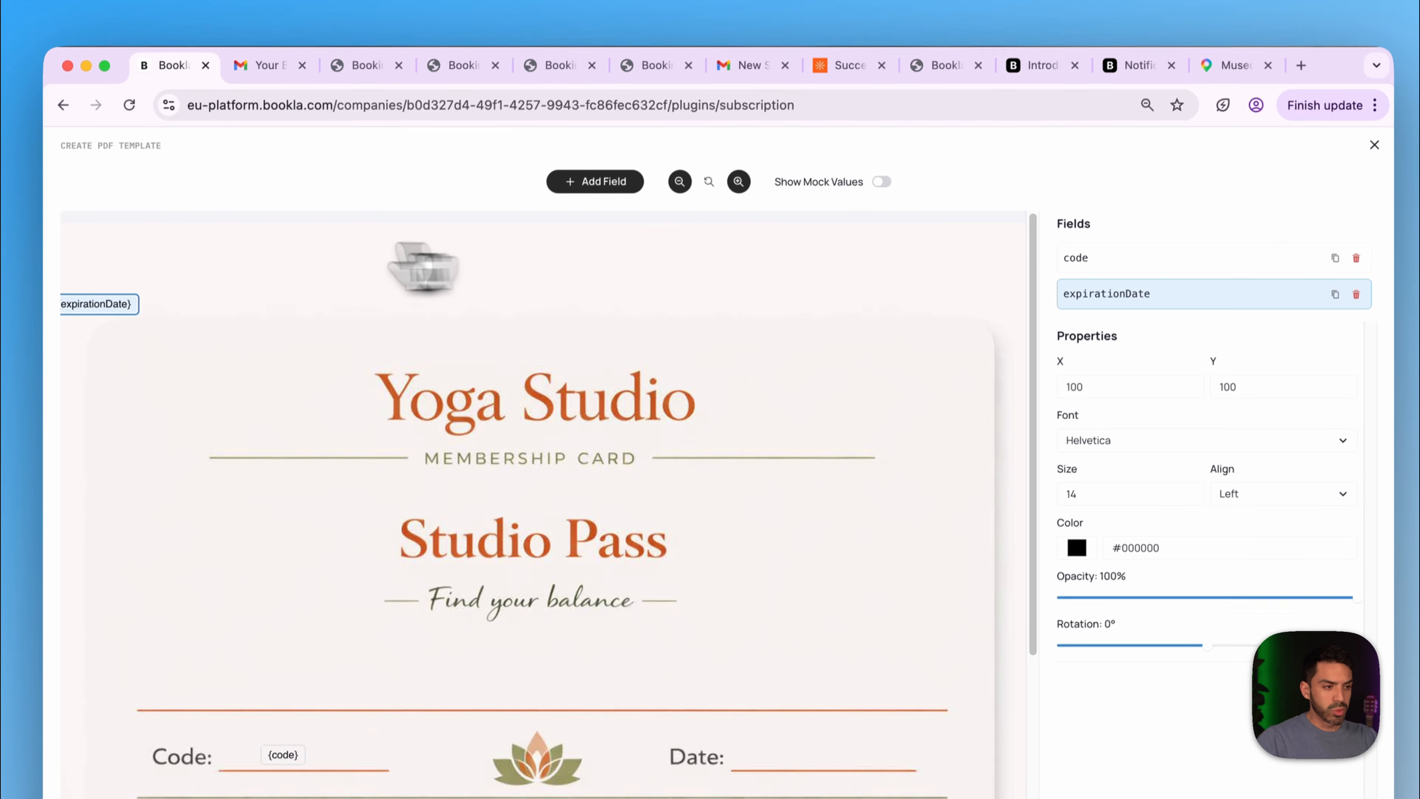
left_click_drag(111, 313, 827, 708)
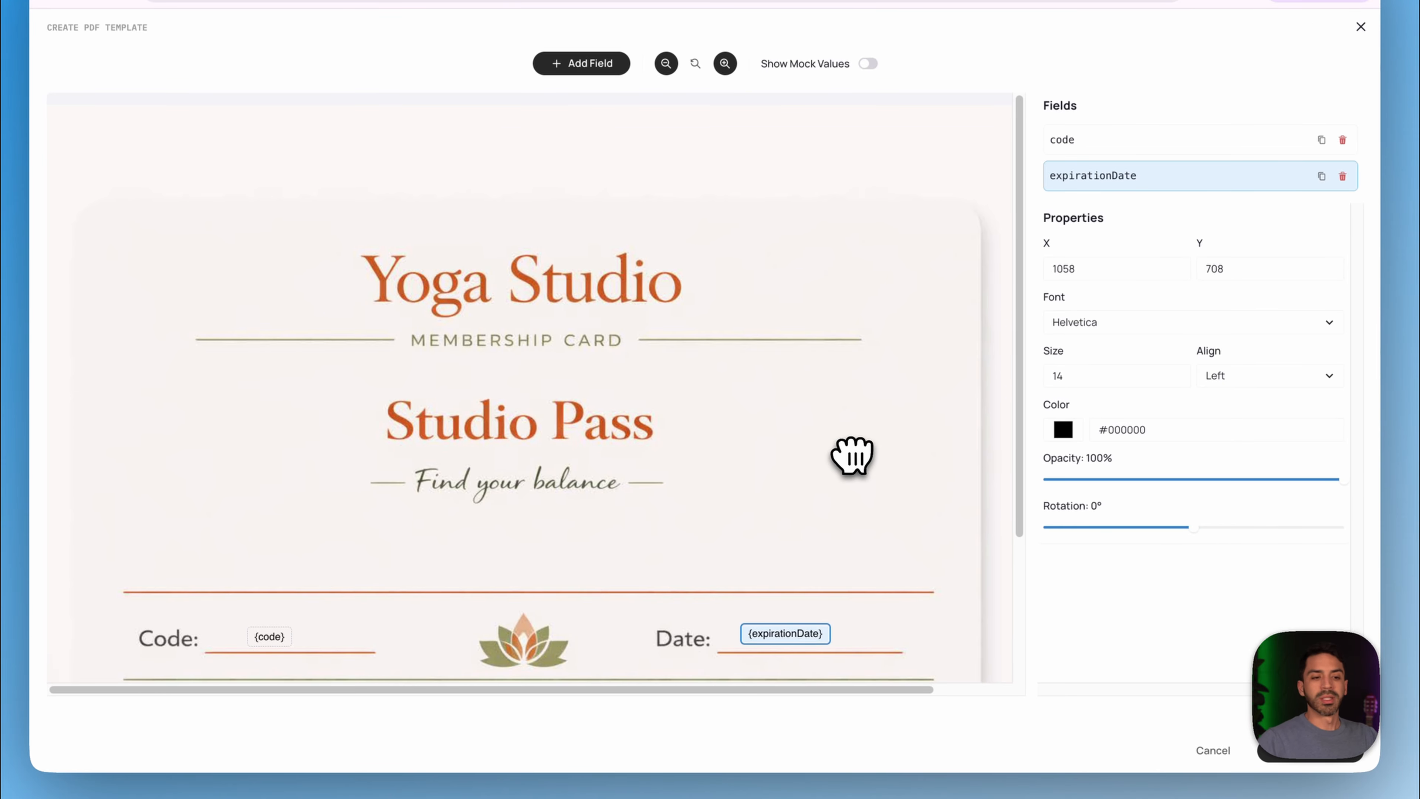
double_click(1084, 376)
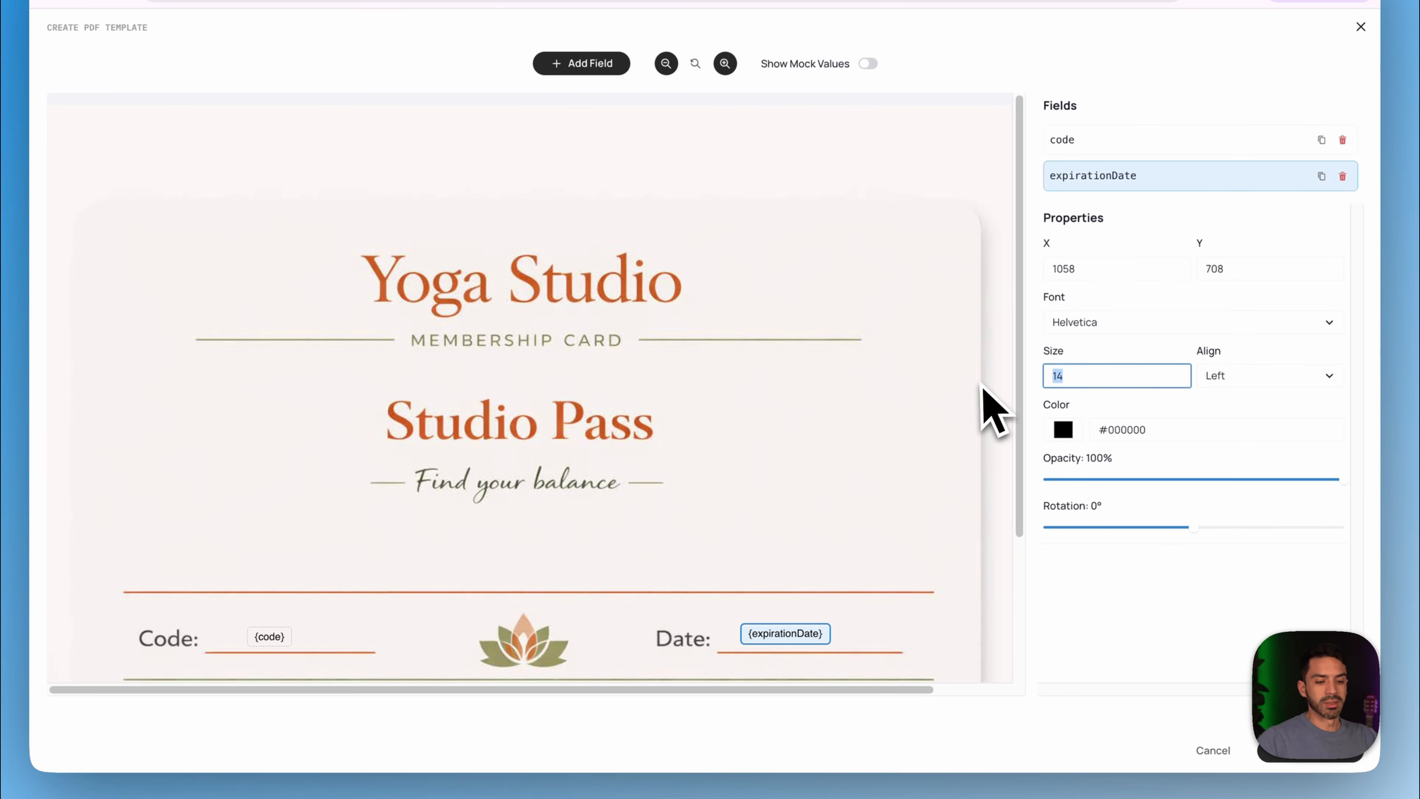
type("30")
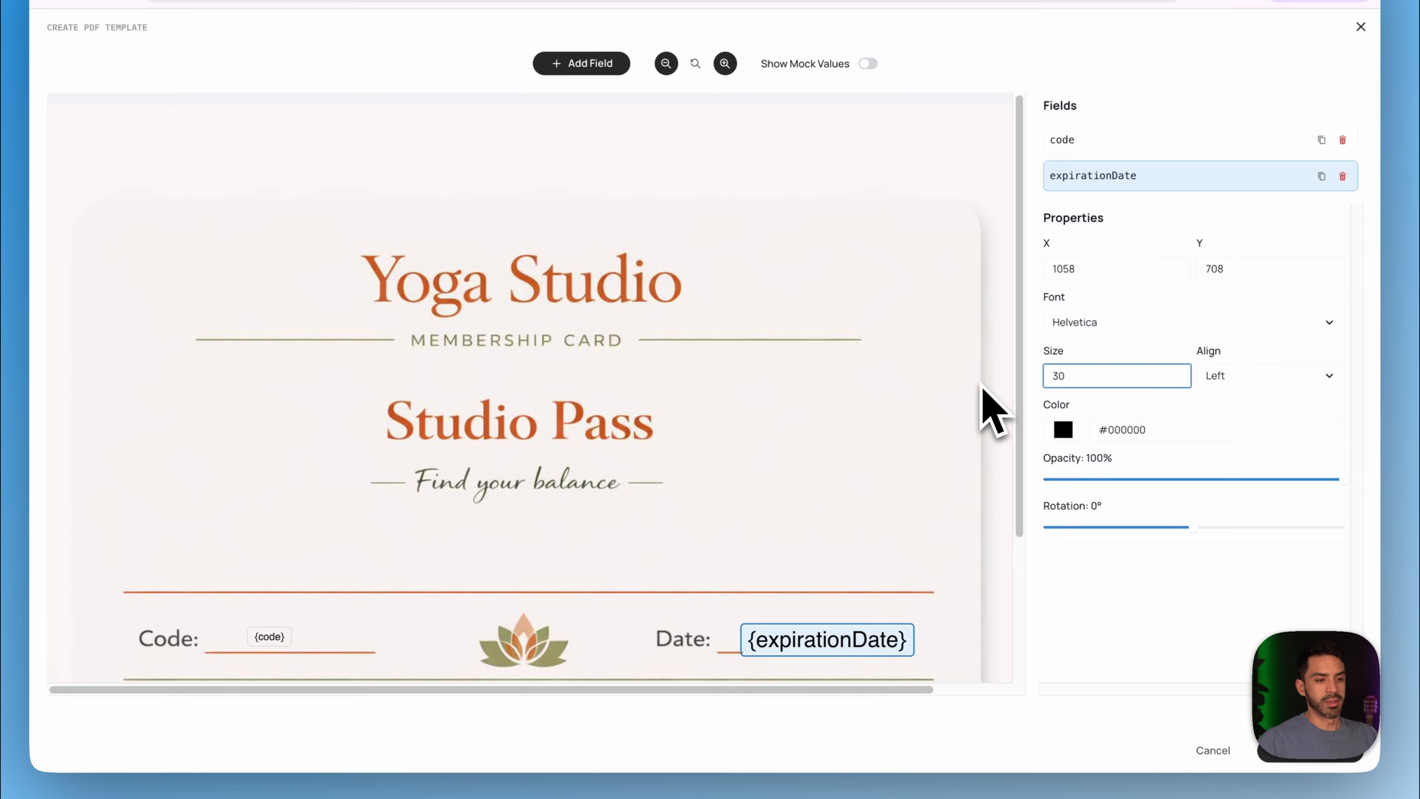
left_click(271, 635)
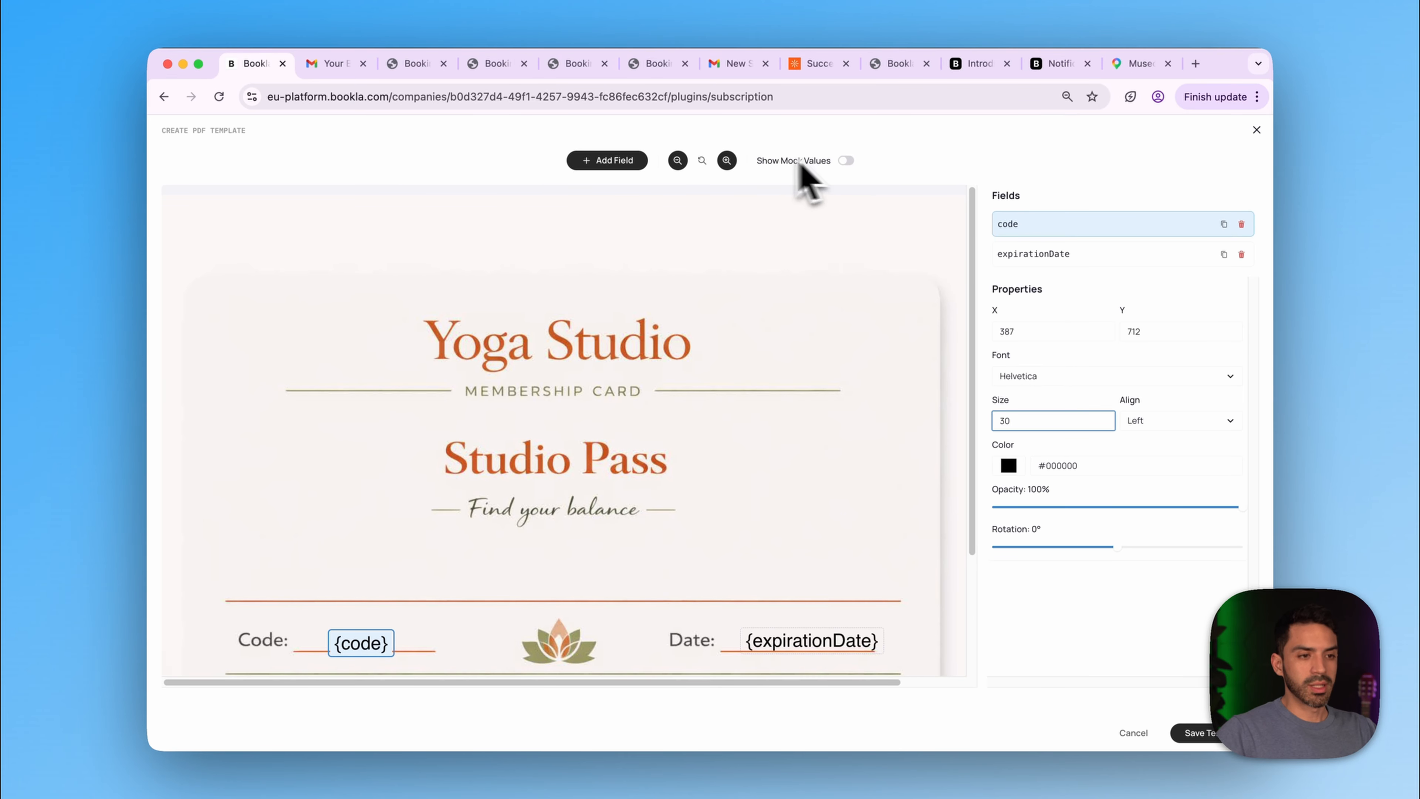
- Preview sample values, align code and date on their lines, and colour the date orange
left_click(844, 163)
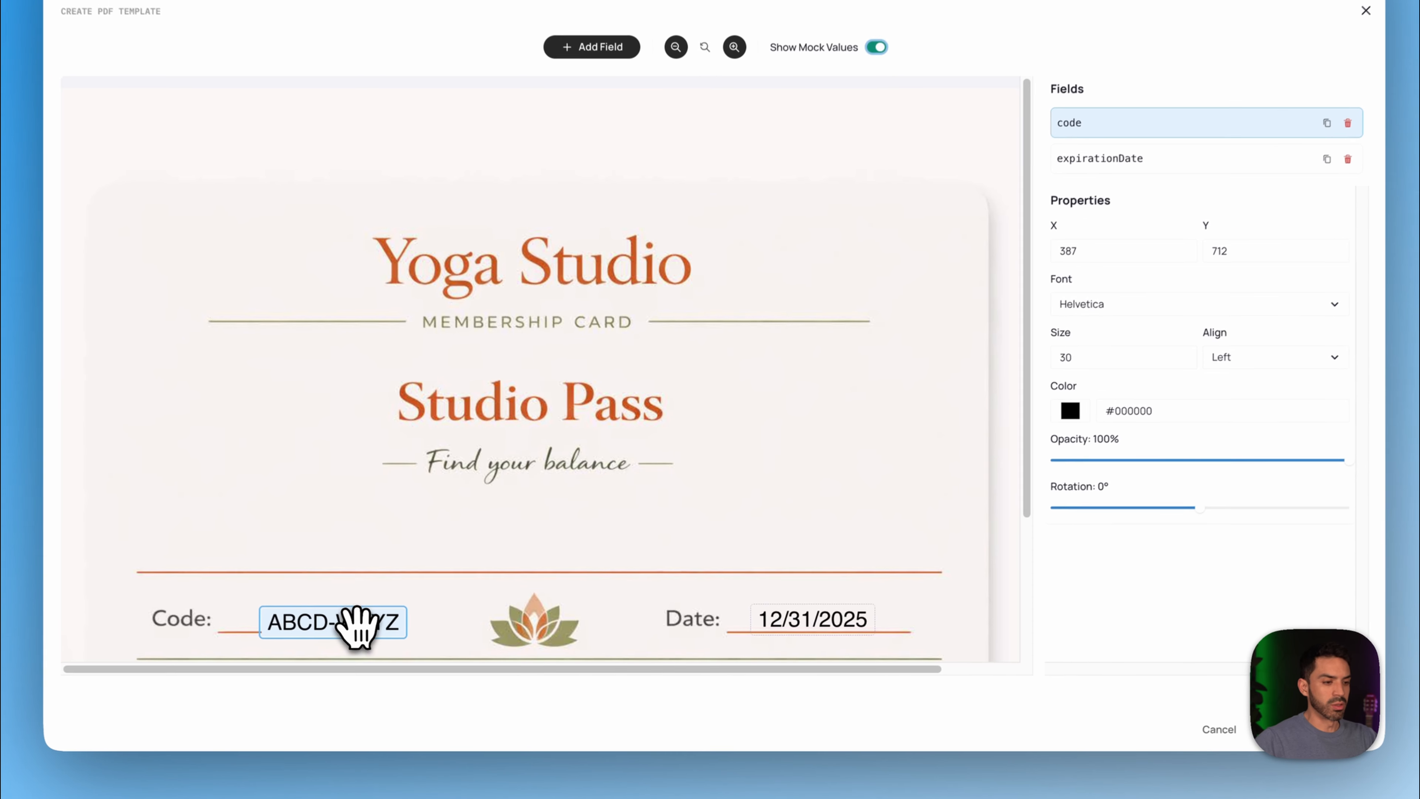
mouse_move(410, 643)
left_mouse_down()
mouse_move(413, 627)
mouse_move(387, 635)
left_mouse_up()
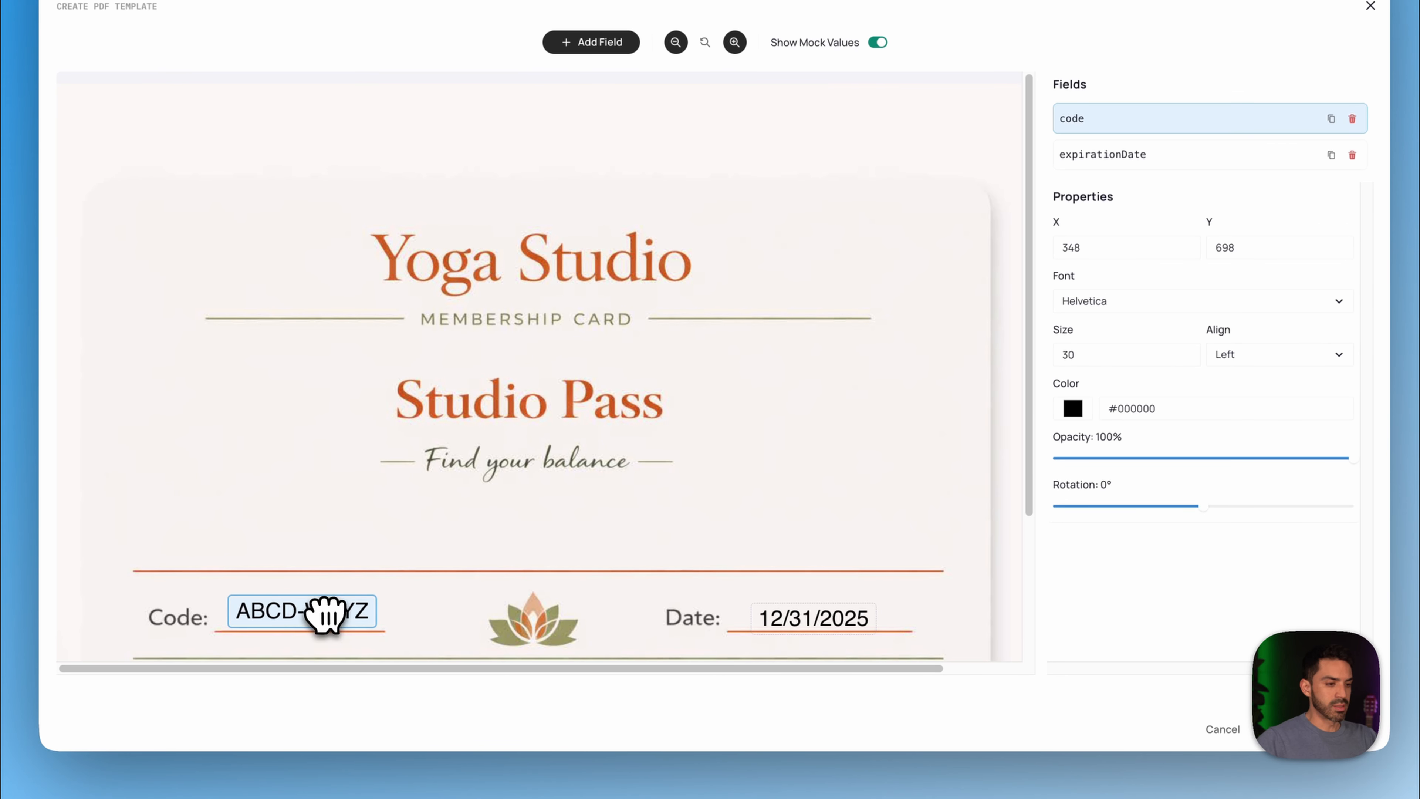
left_click_drag(789, 622, 794, 615)
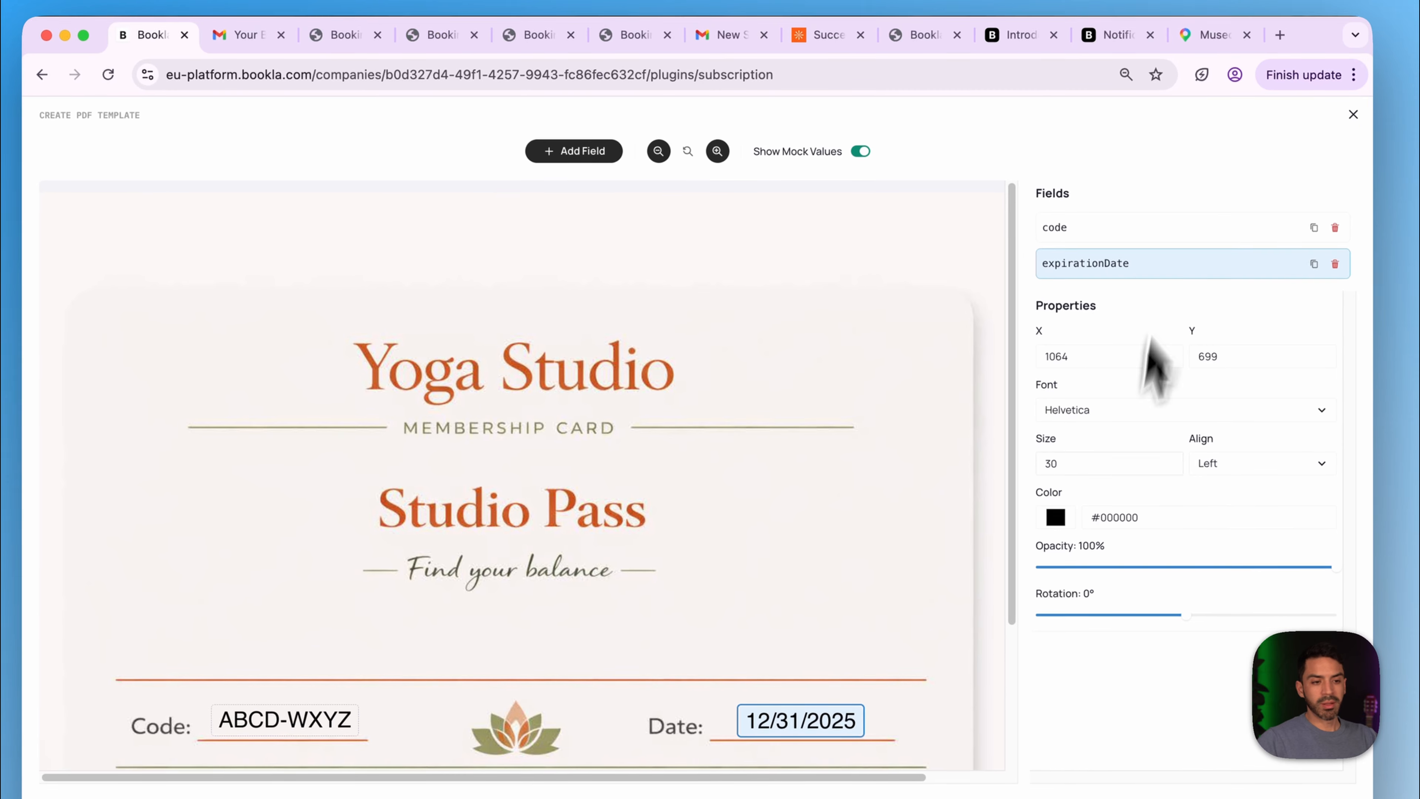
left_click(1057, 517)
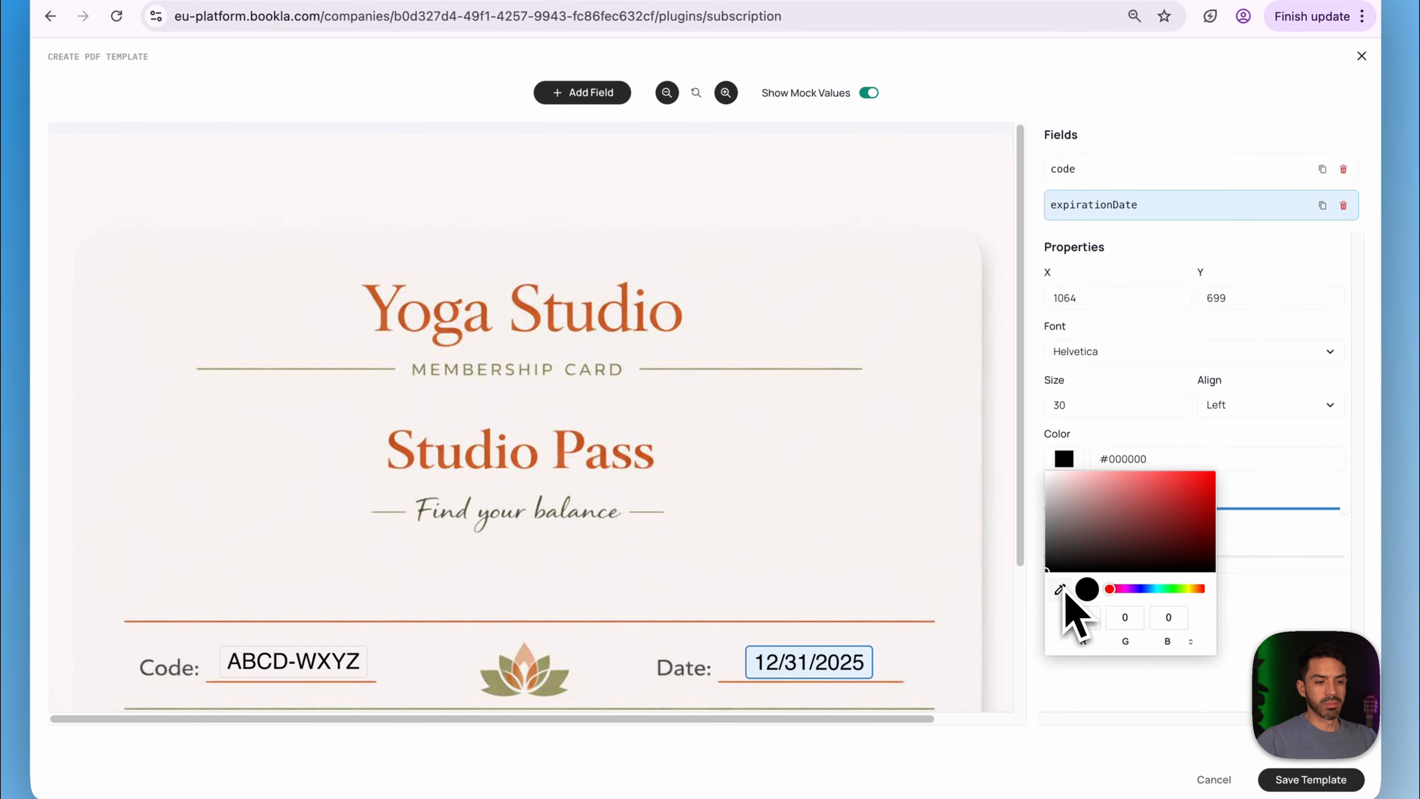
left_click(1061, 590)
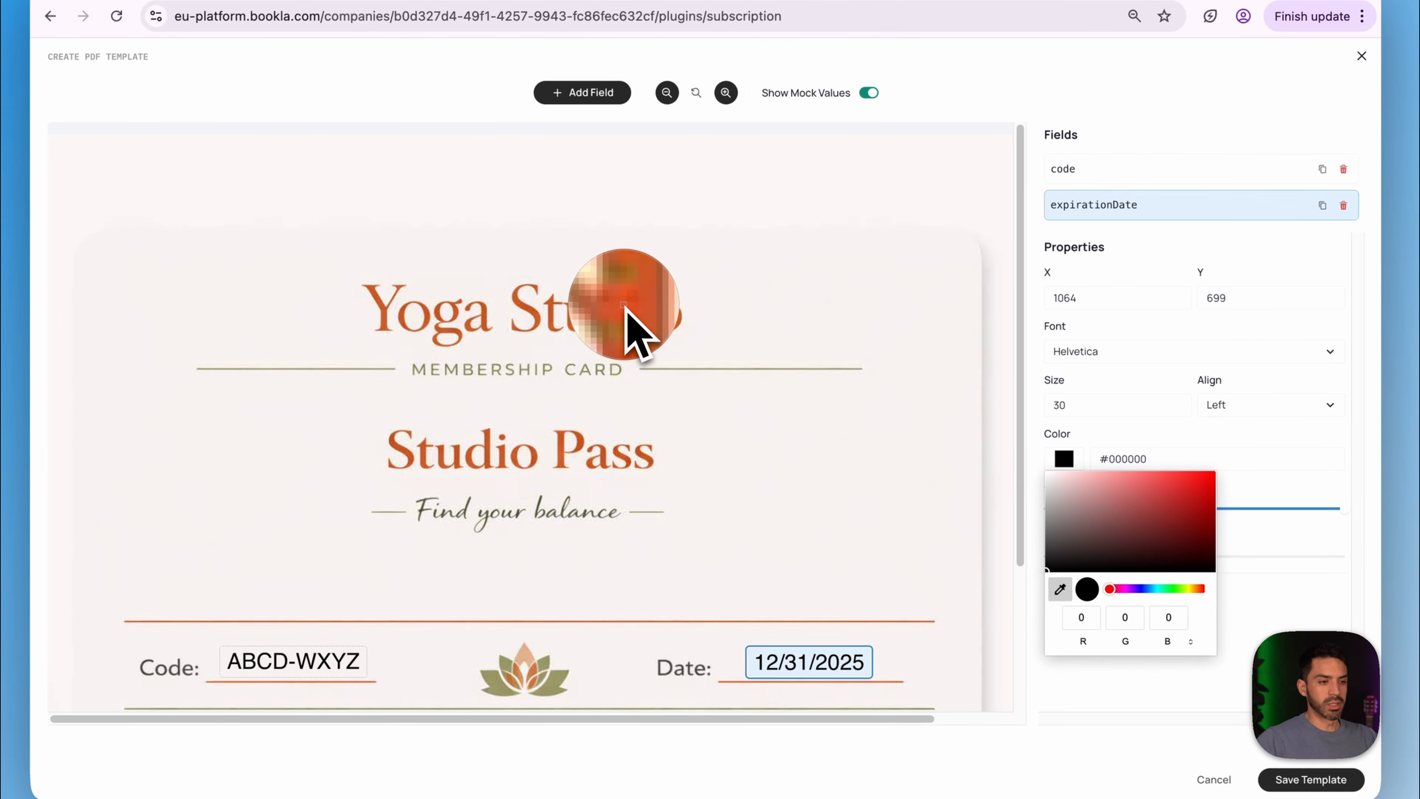
left_click(627, 316)
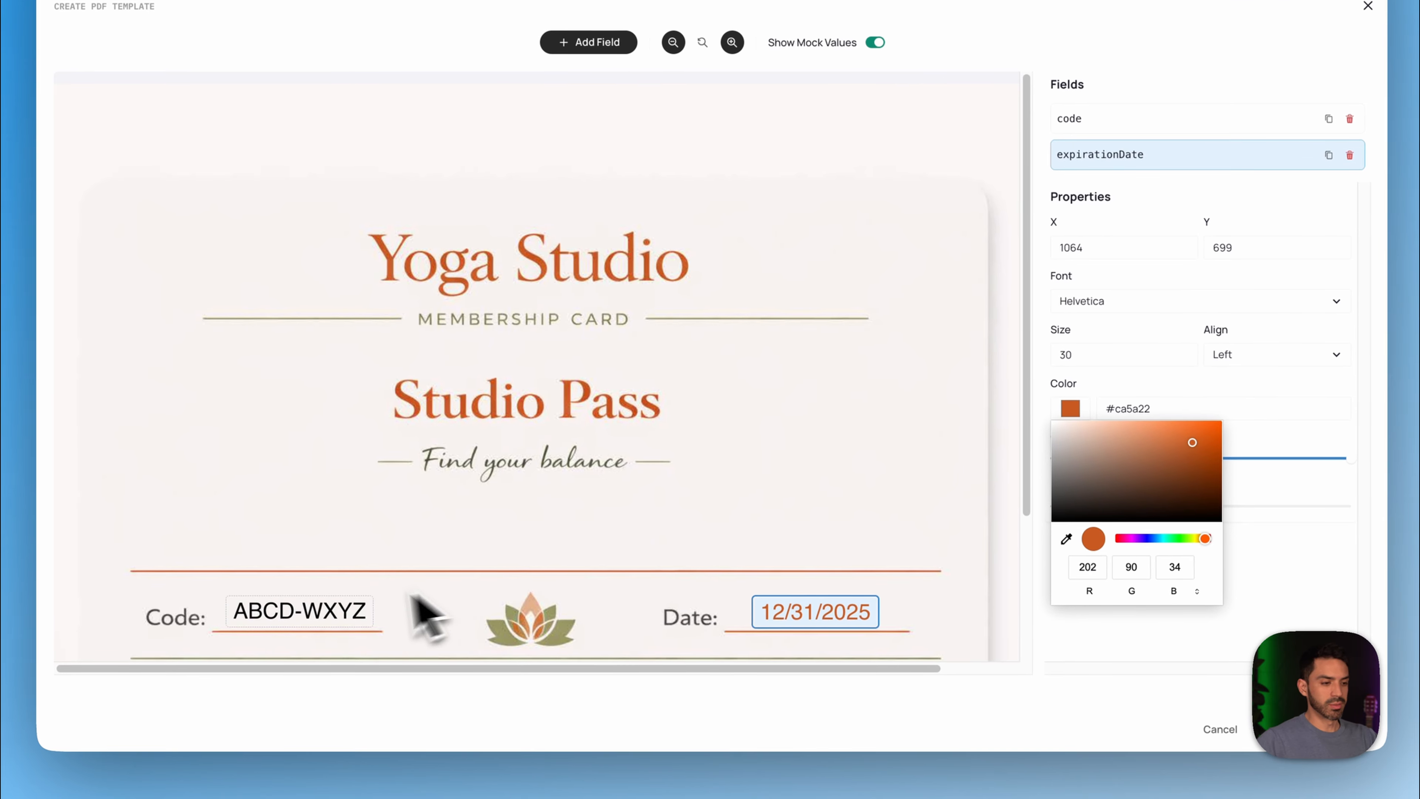
- Colour the code text #c65821 from the card and save the PDF template
left_click(336, 614)
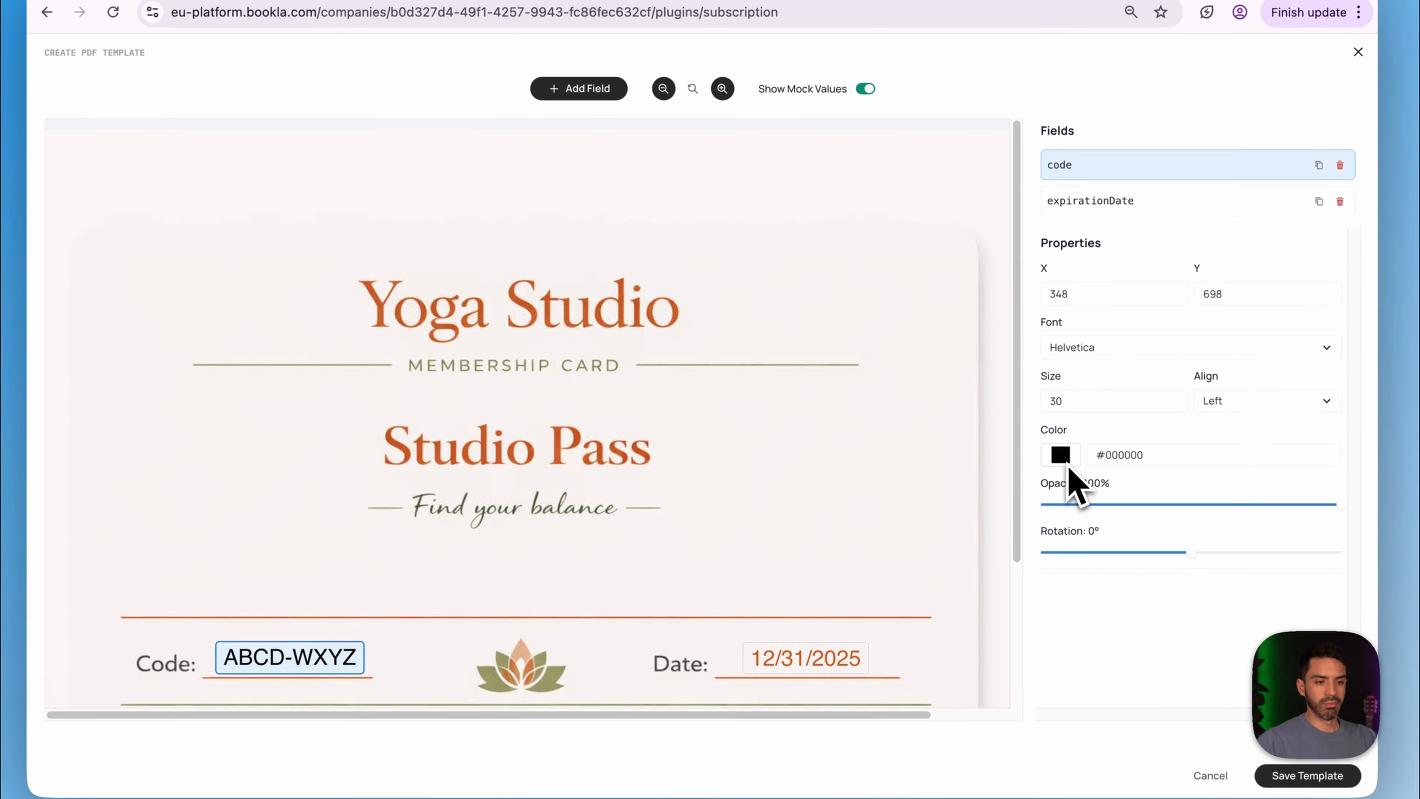
left_click(1061, 455)
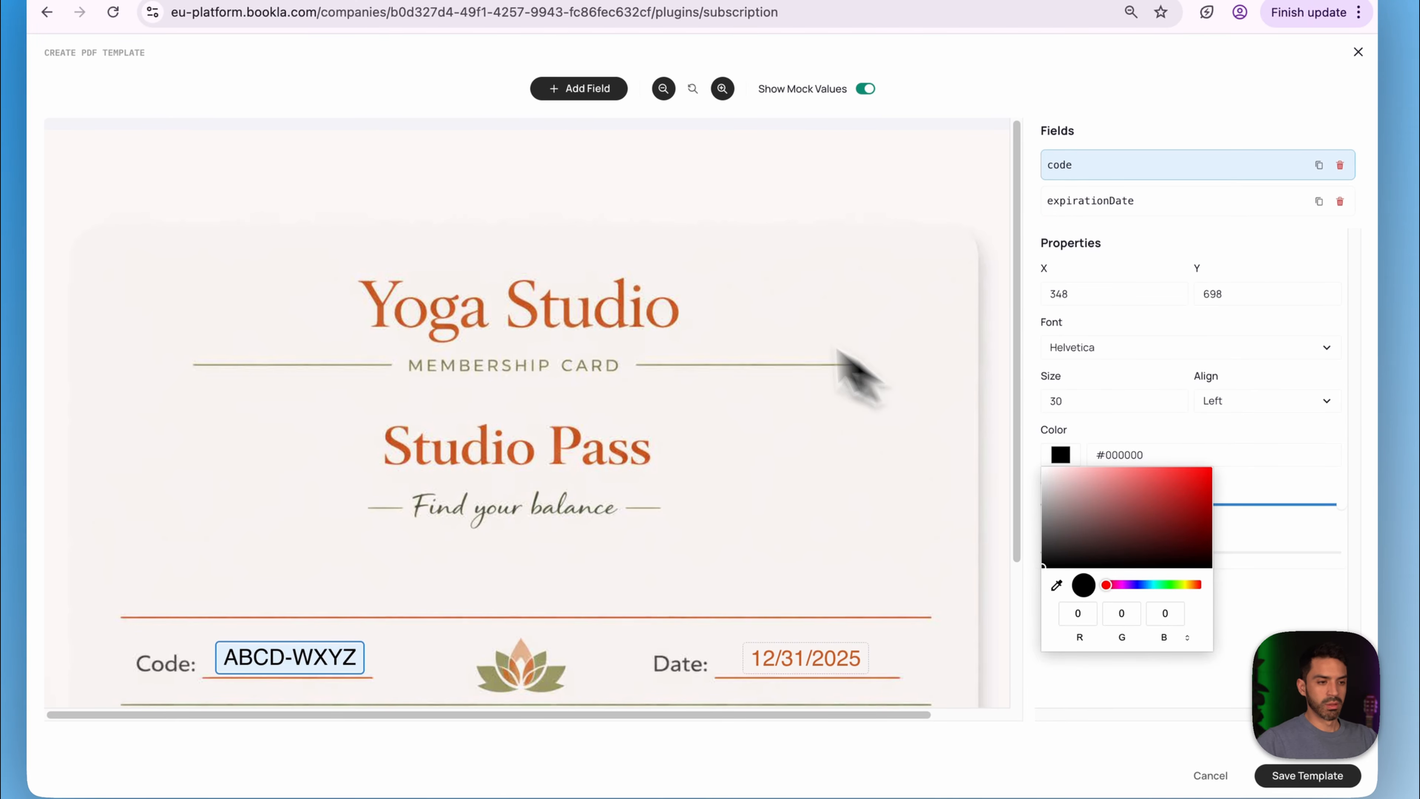
left_click(1057, 586)
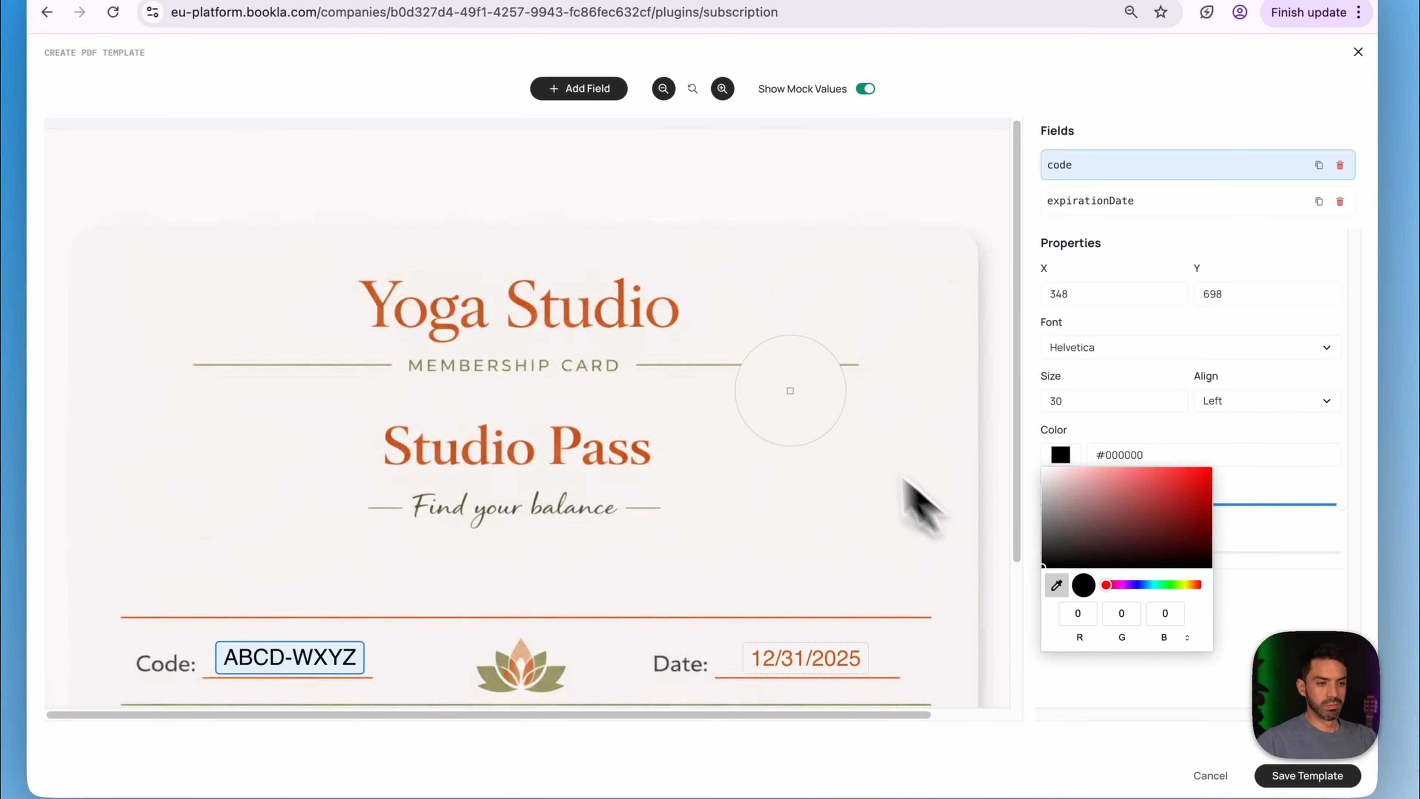
left_click(674, 312)
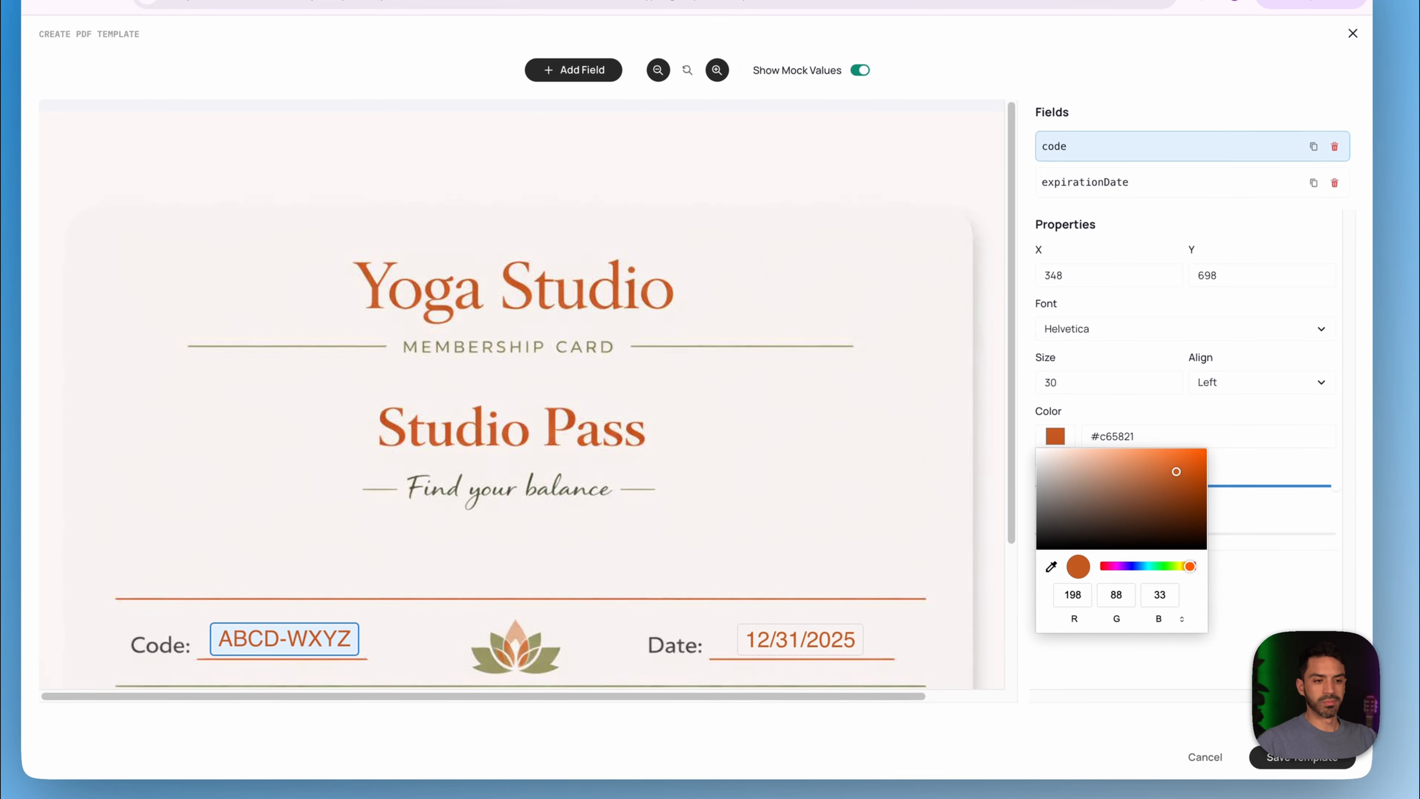
left_click(1113, 85)
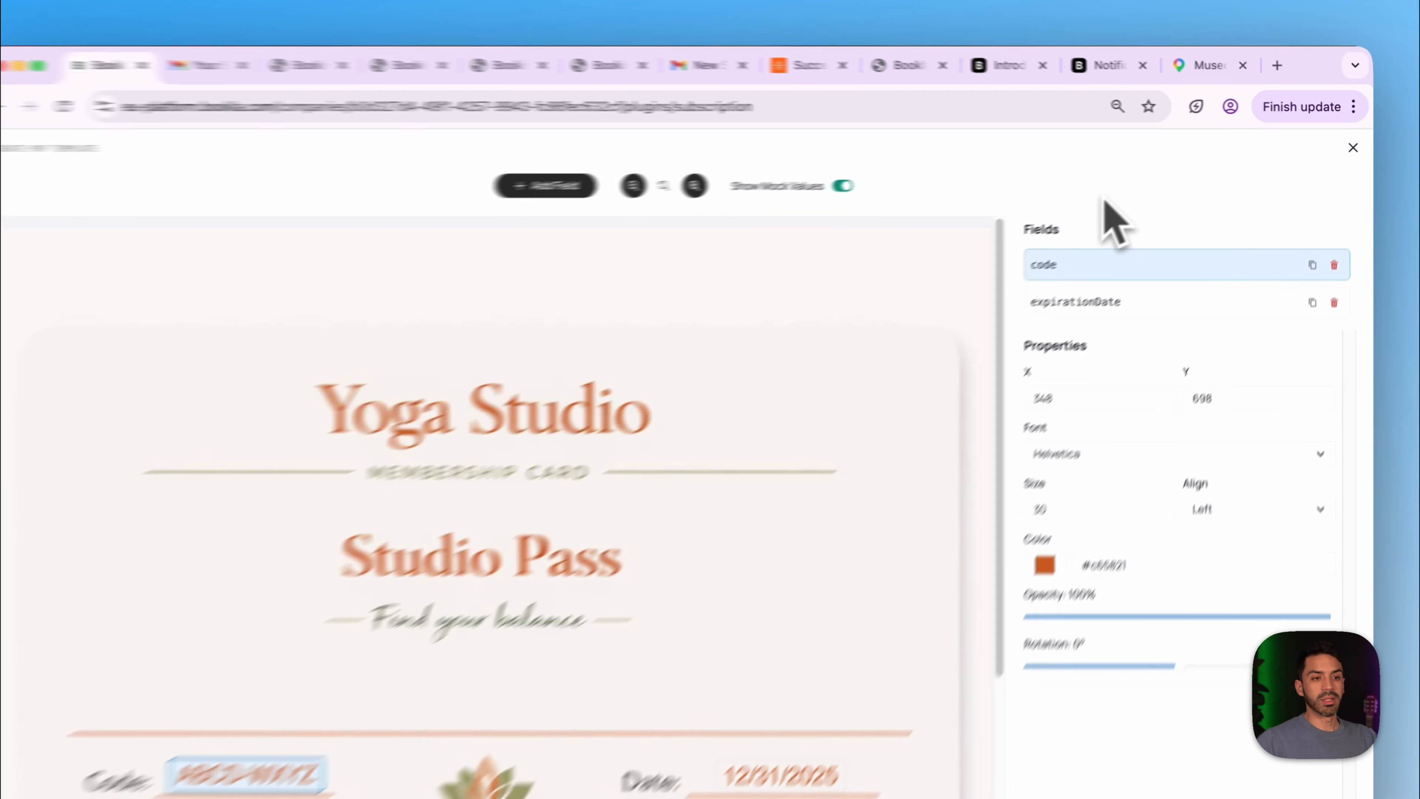
left_click(1235, 725)
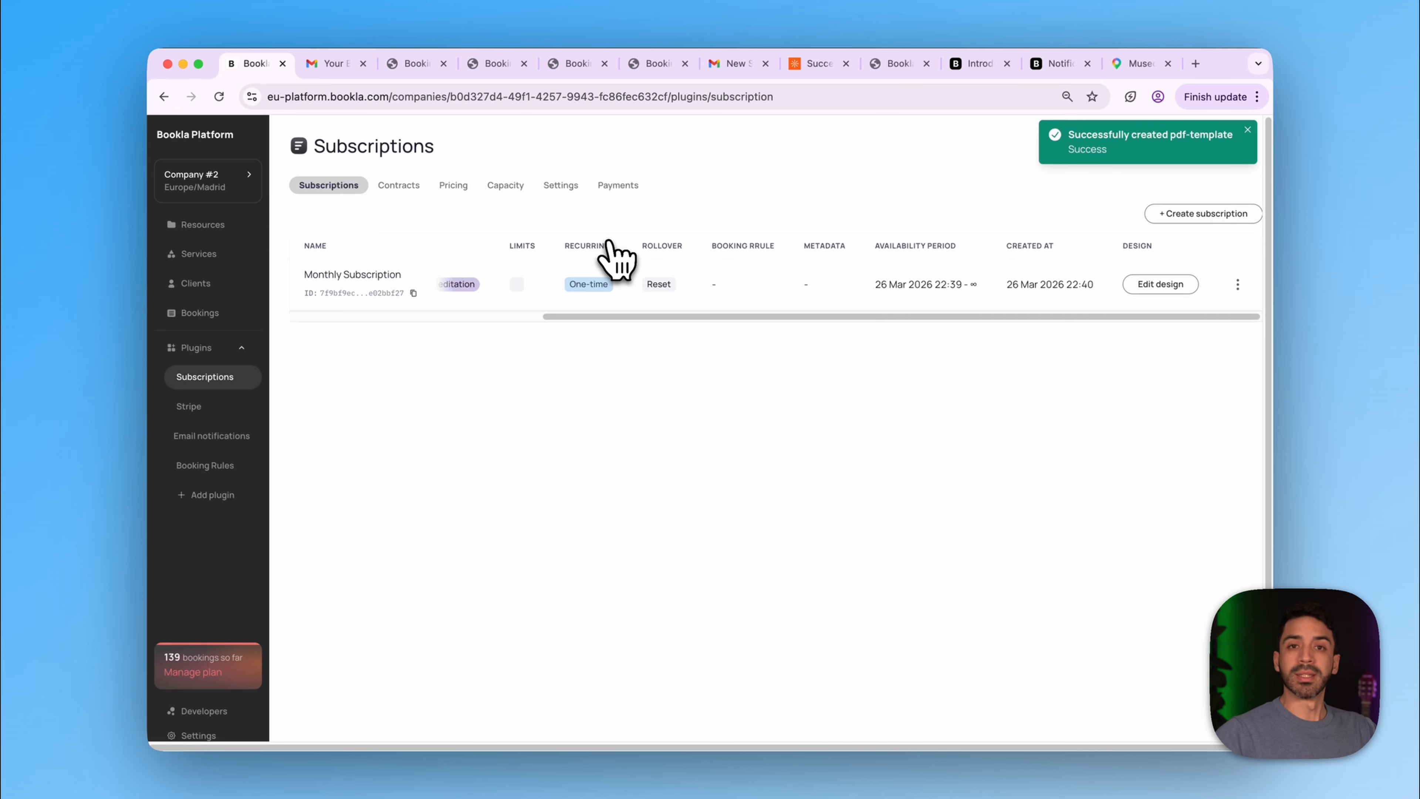
- Return to the yoga site's home page and go to the Book A Class page
left_click(815, 64)
left_click(703, 535)
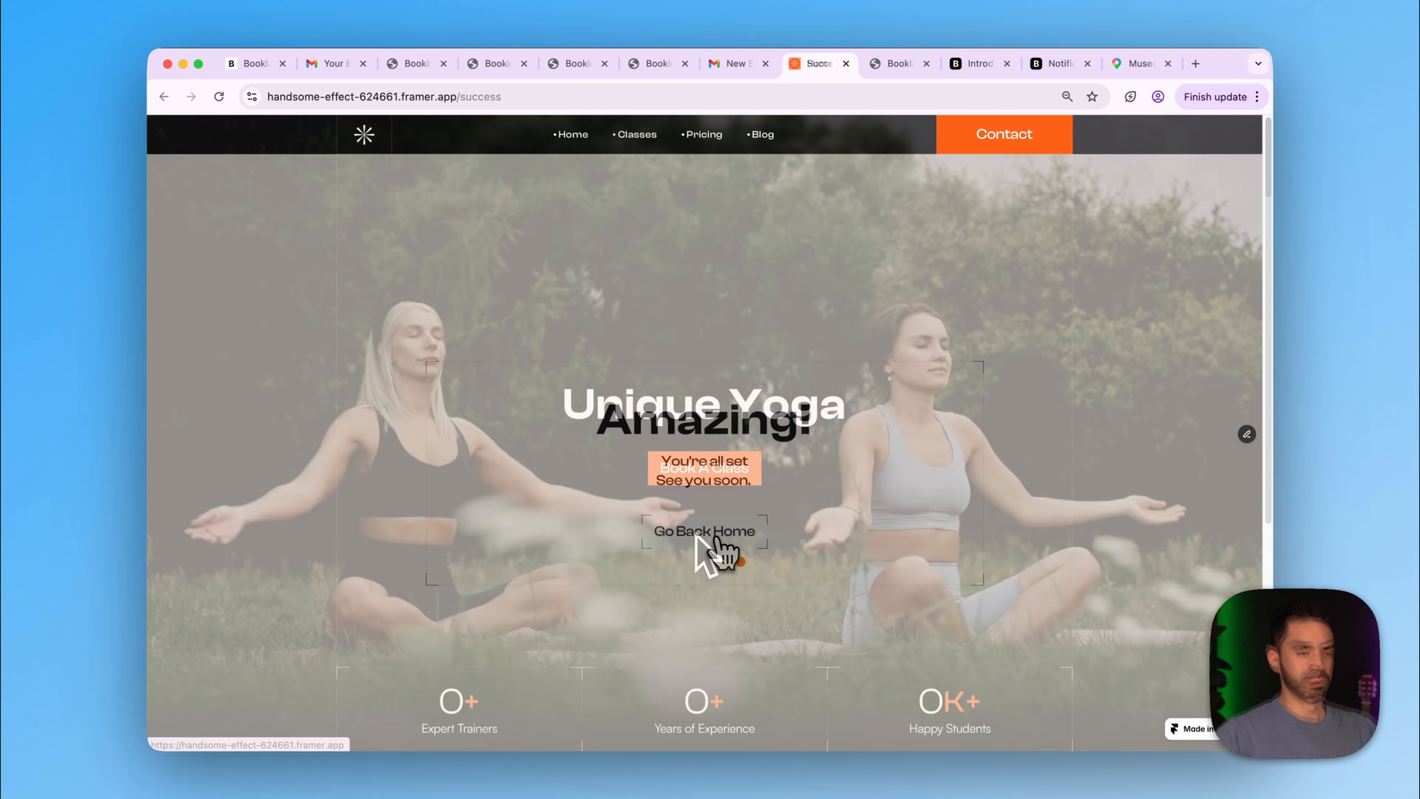
left_click(709, 474)
scroll(721, 472, "down", 15)
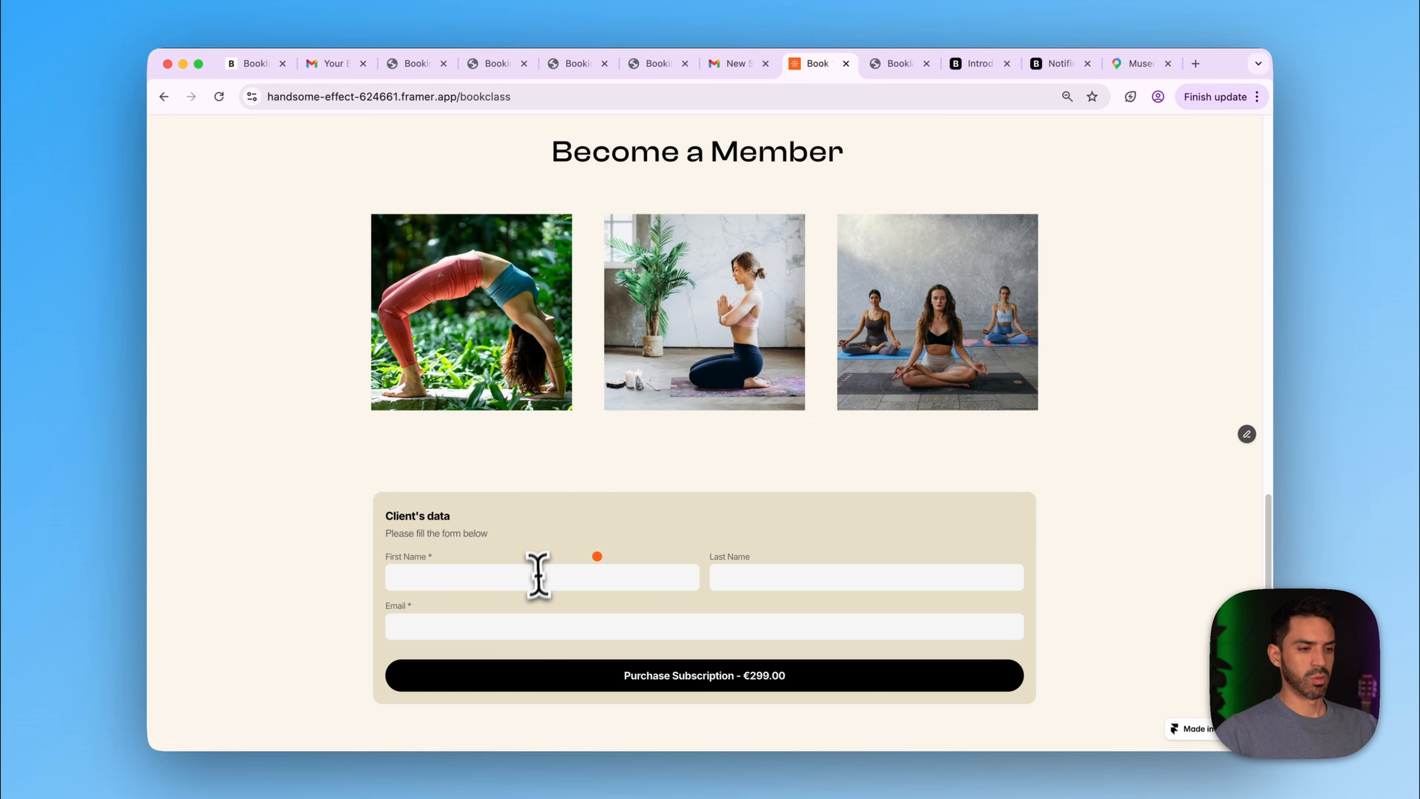
- Autofill the client's first name, last name and e-mail, then purchase the €299.00 subscription
left_click(539, 577)
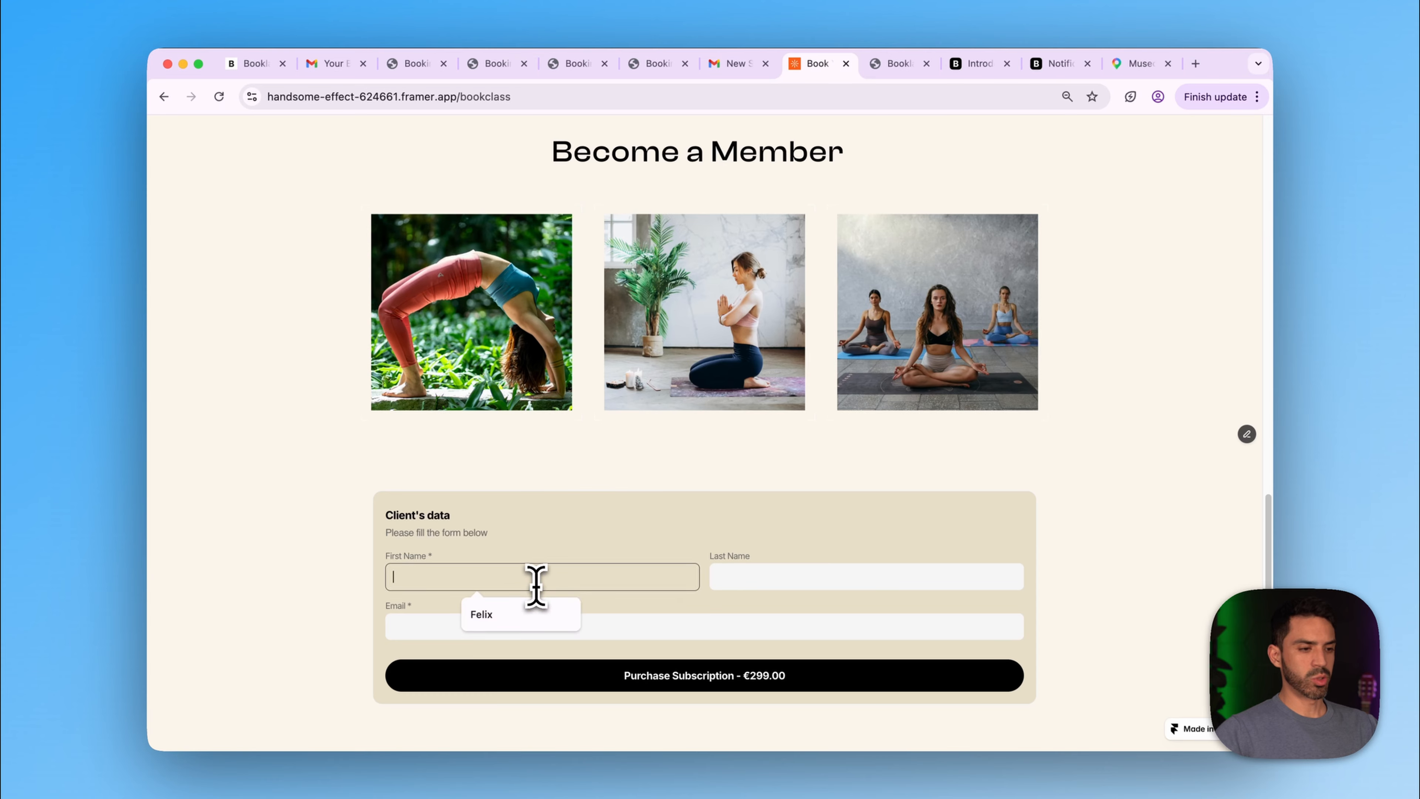
left_click(529, 615)
left_click(759, 582)
left_click(805, 614)
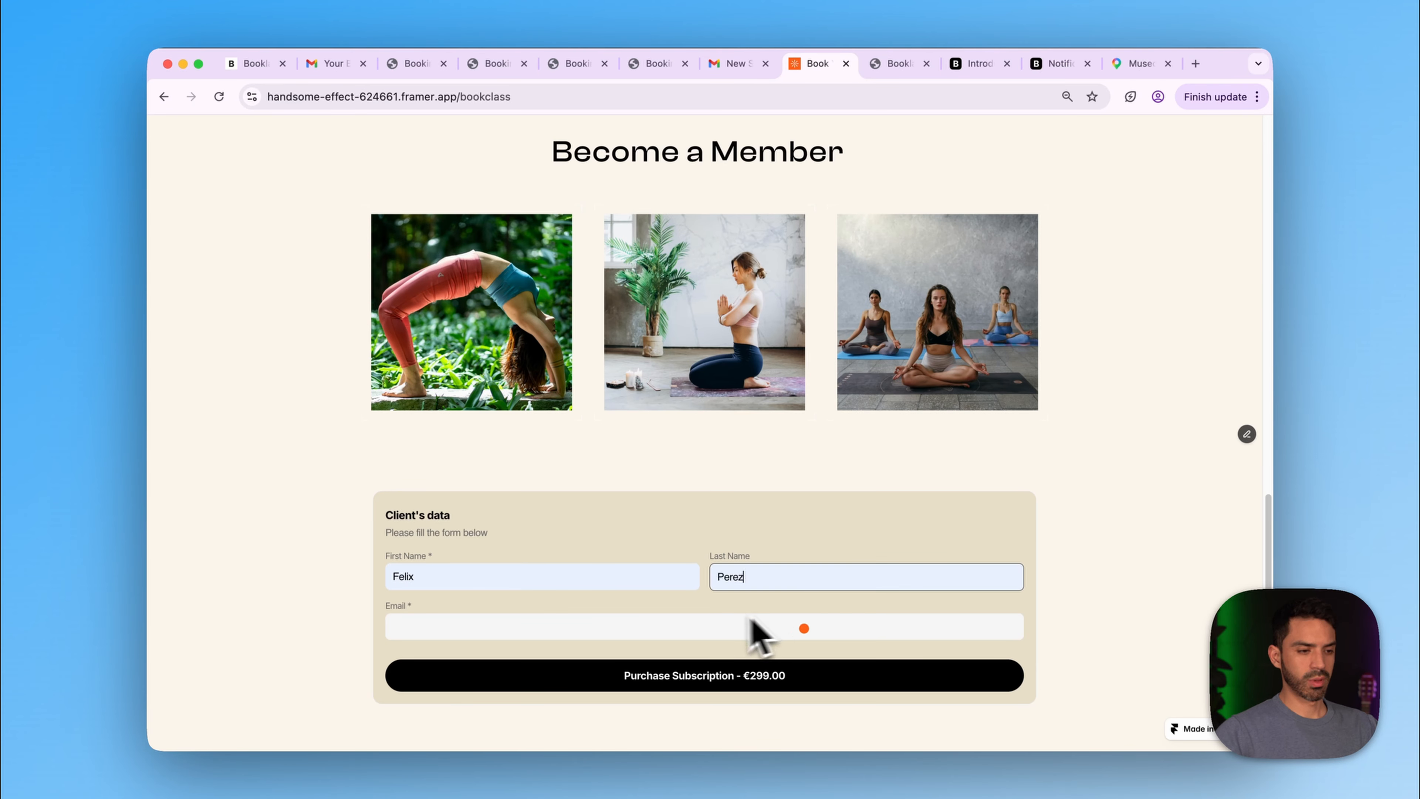
left_click(720, 620)
left_click(559, 690)
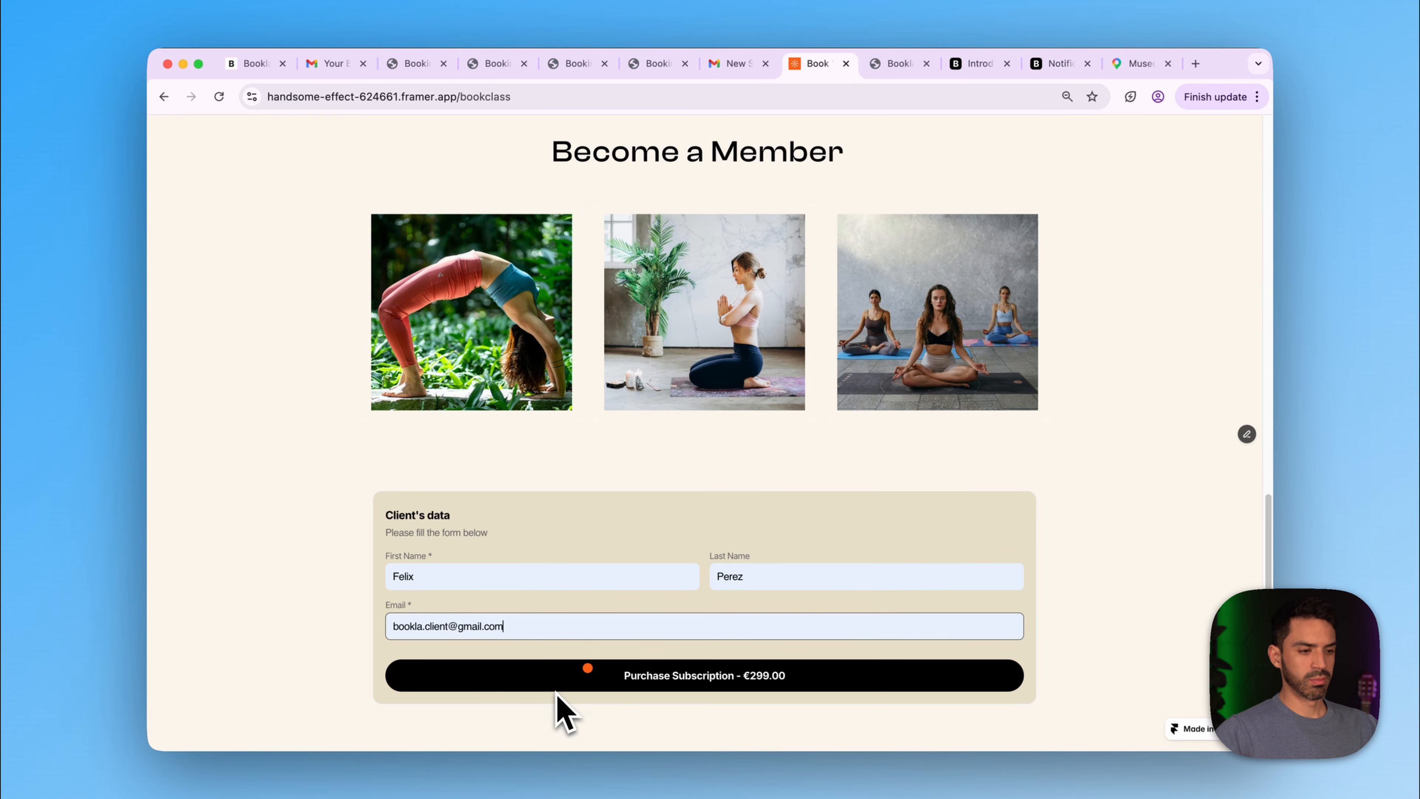
left_click(588, 677)
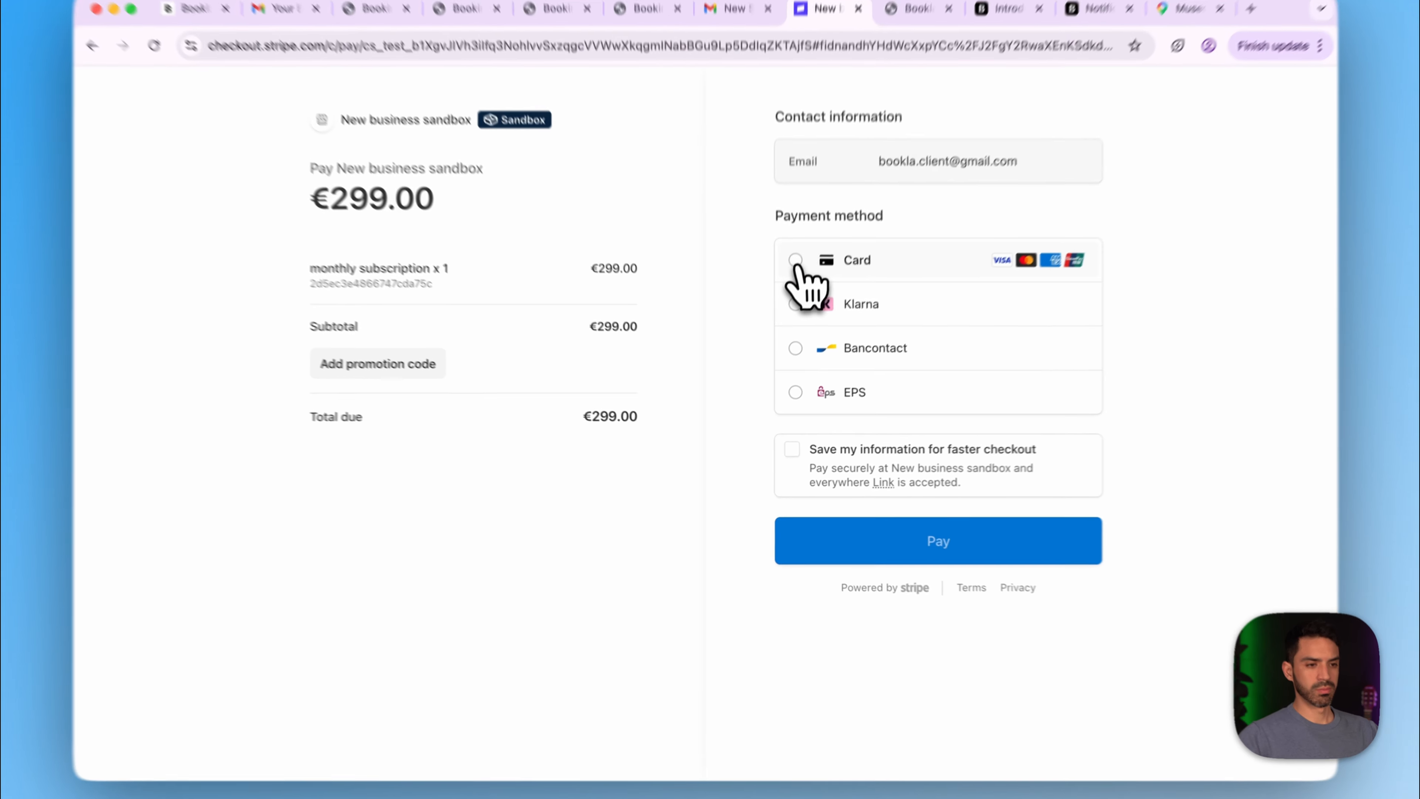
- Pay €299.00 by card with the test card details and the autofilled cardholder name
left_click(795, 260)
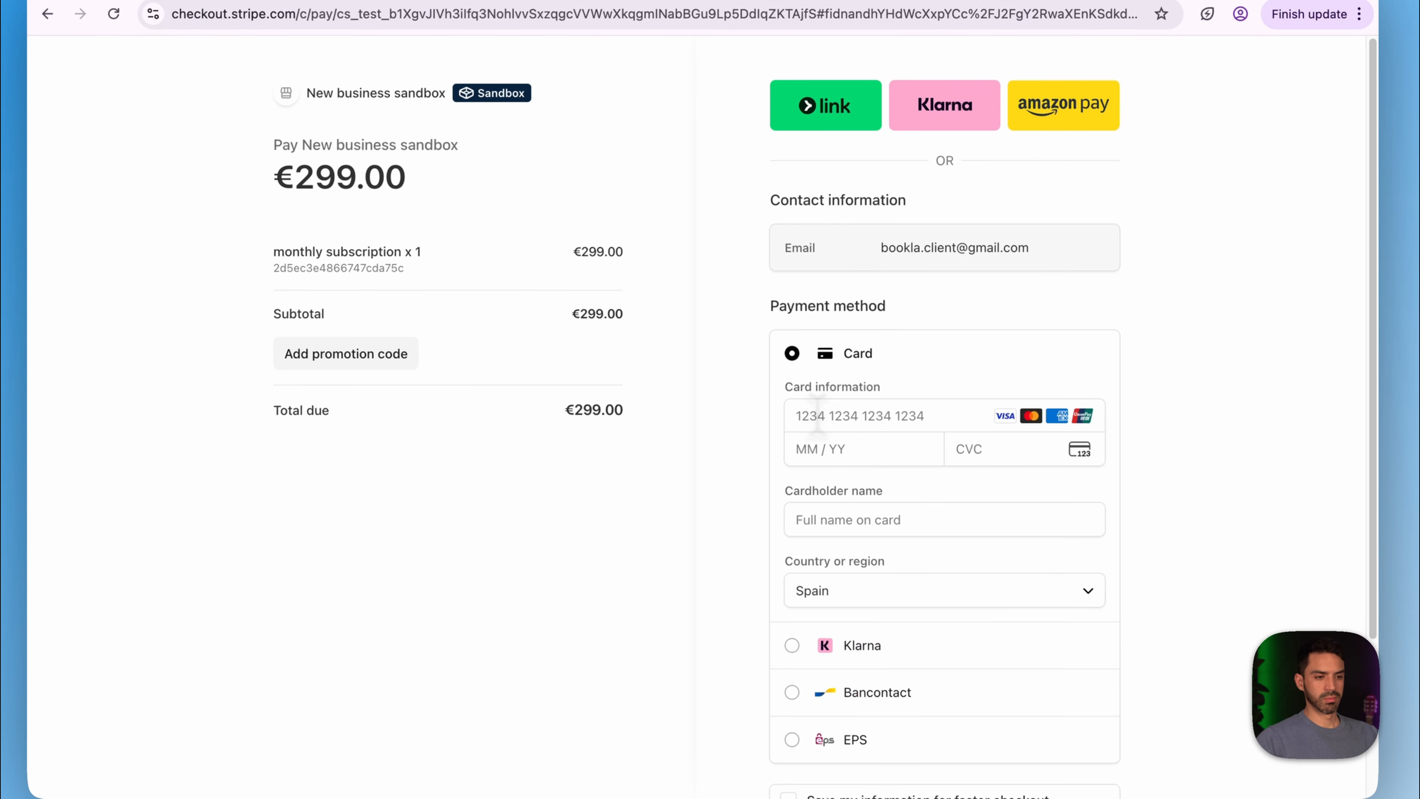
left_click(817, 414)
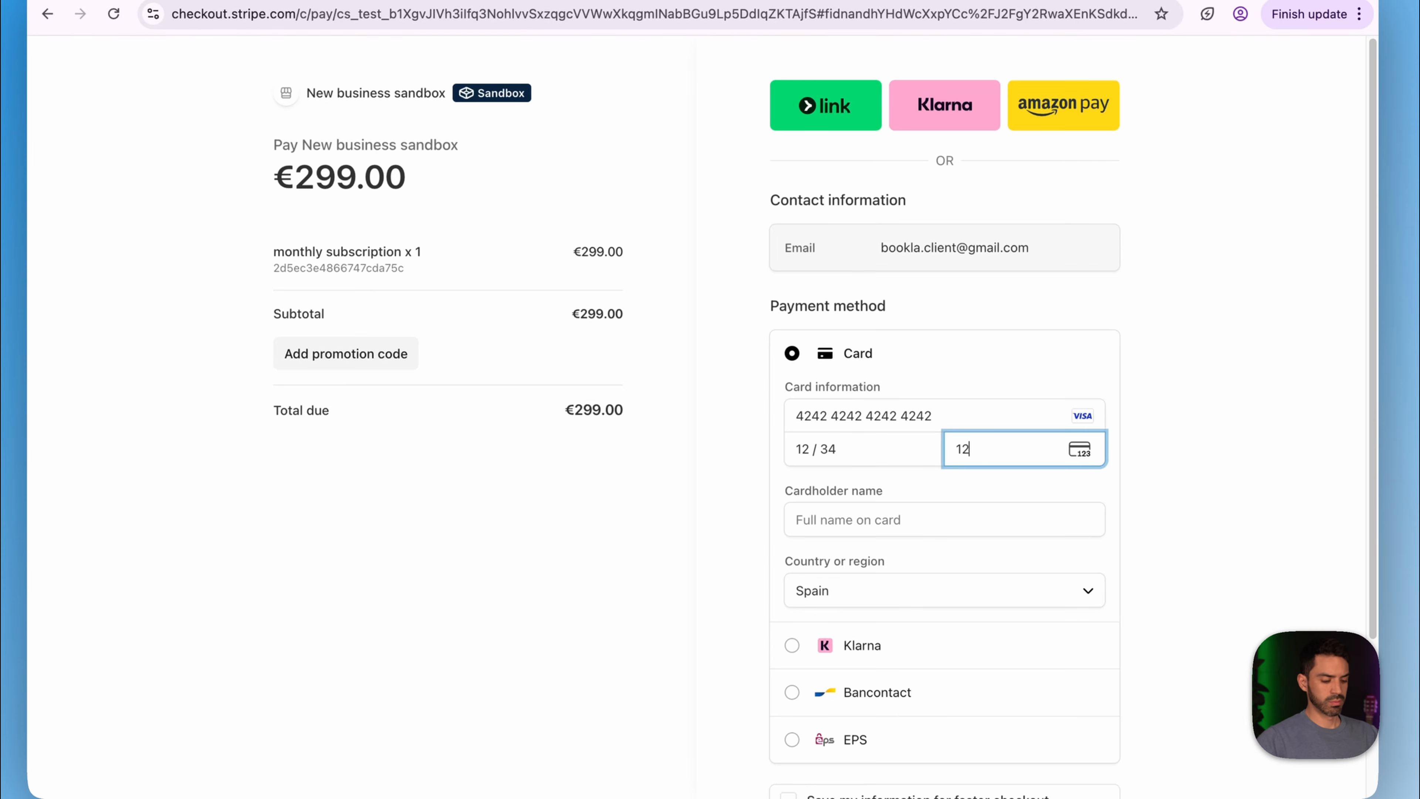
key("Down")
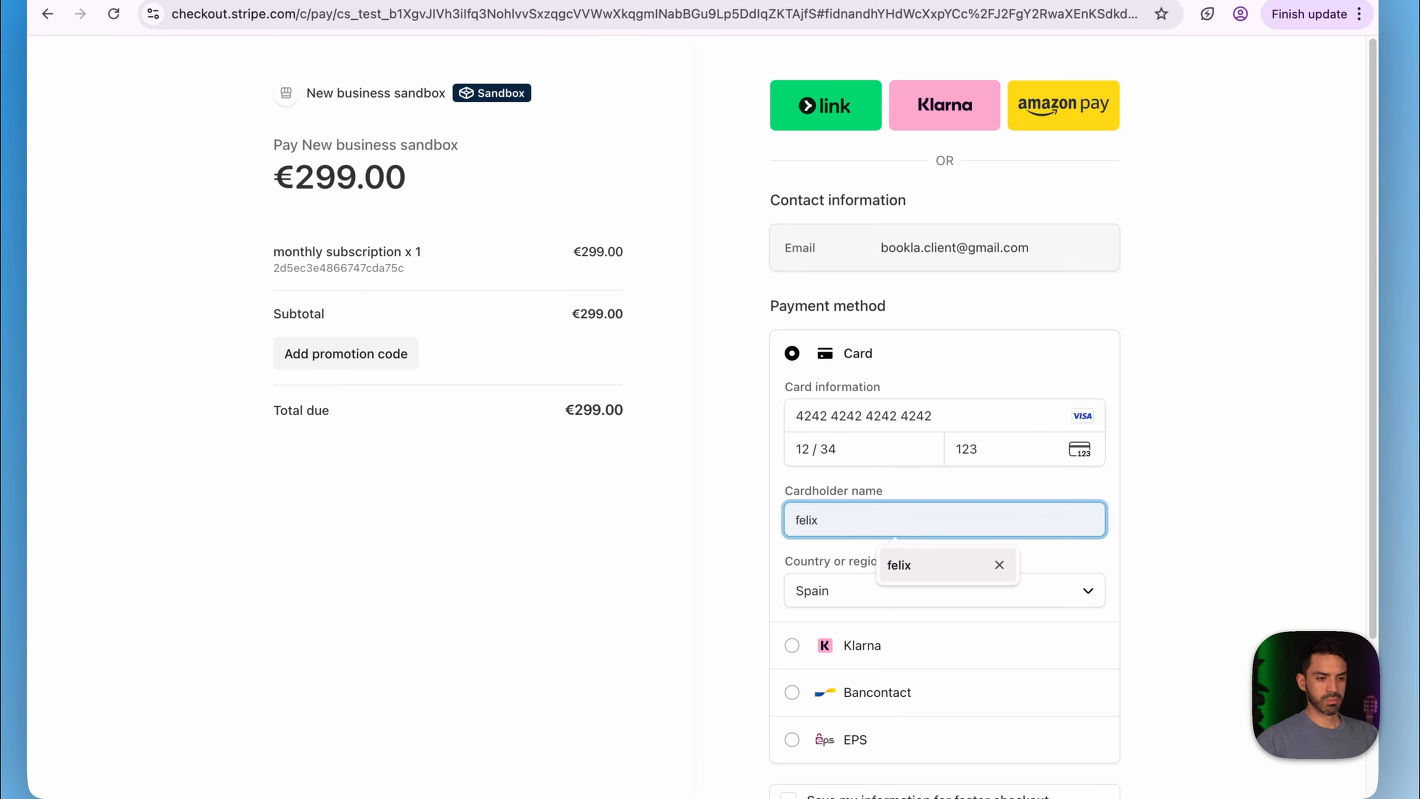
key("Return")
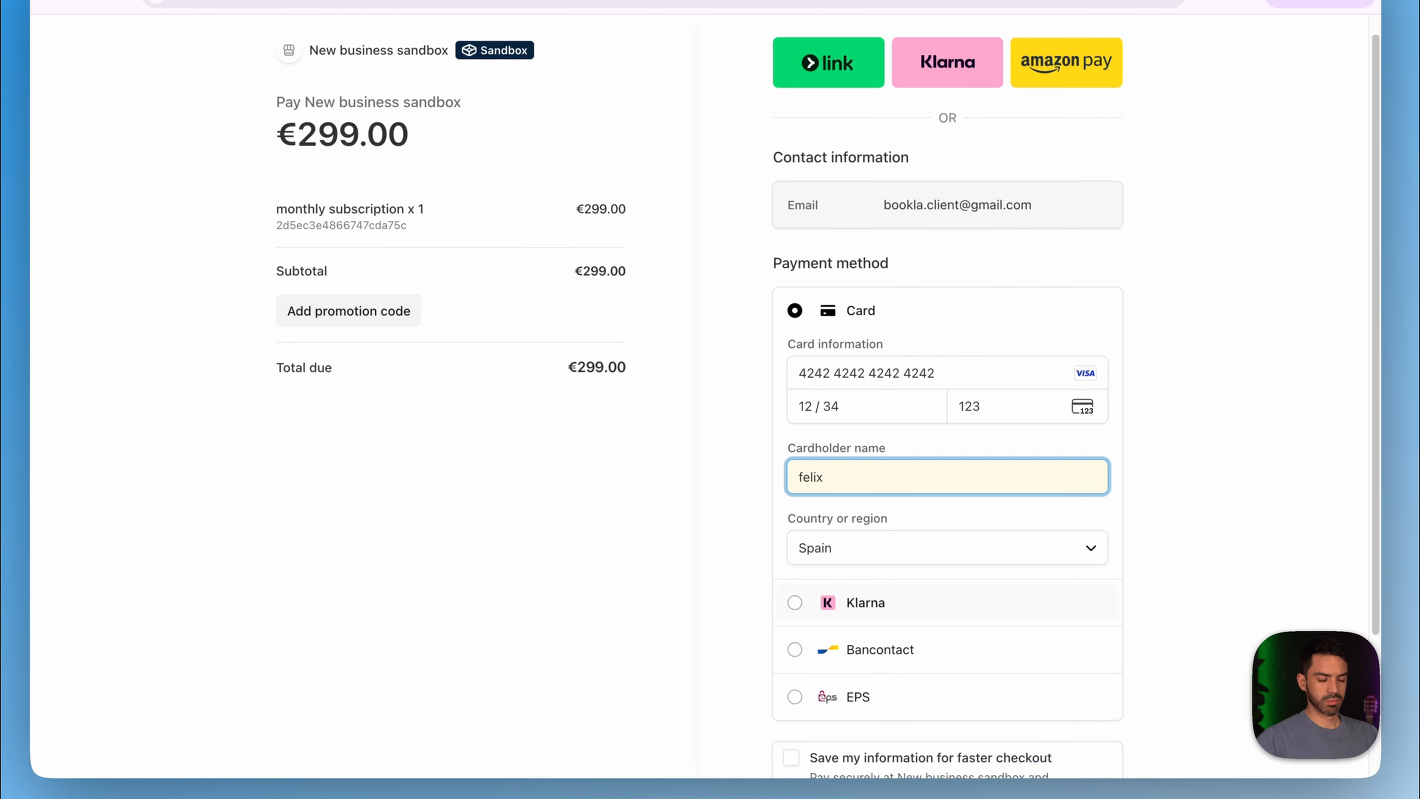
scroll(887, 657, "down", 3)
left_click(836, 677)
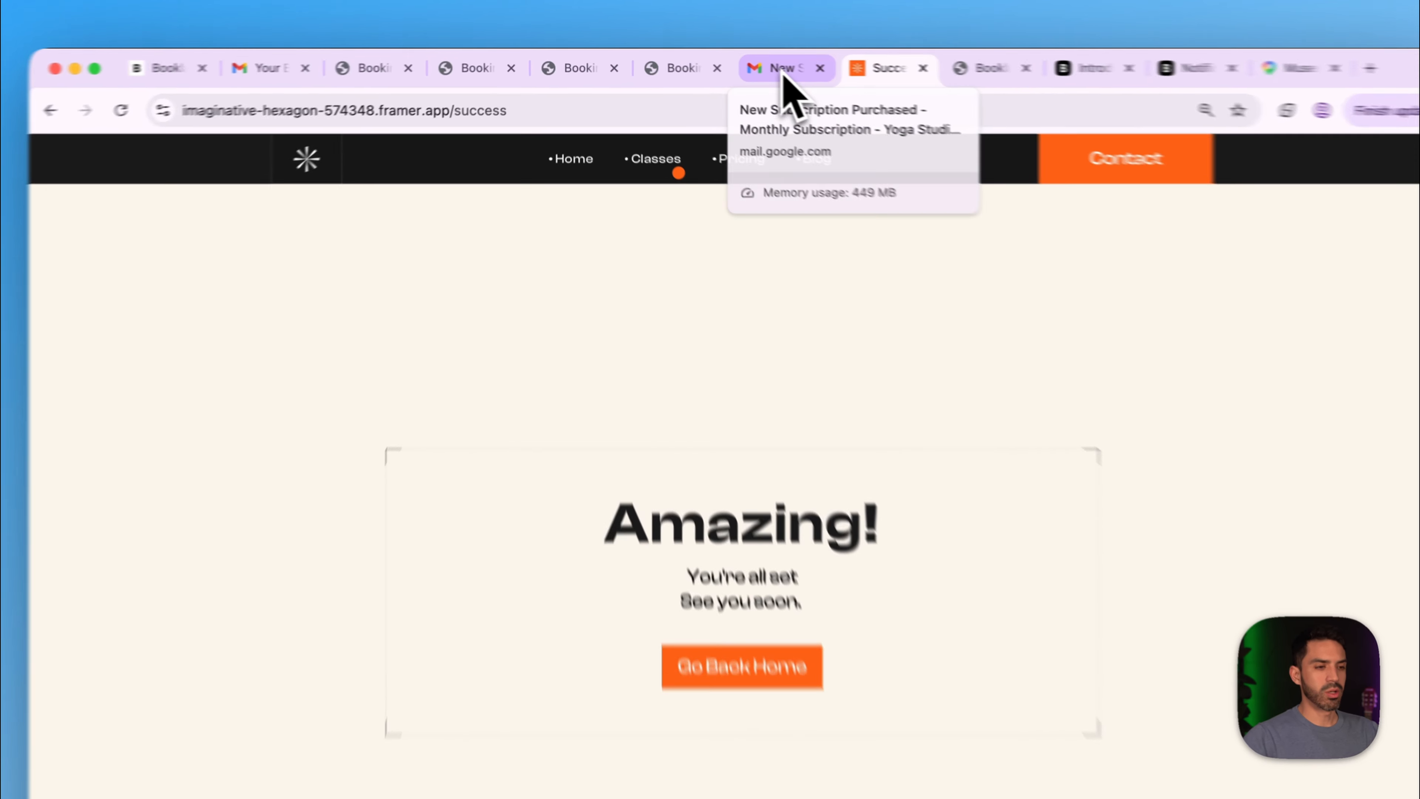
- Reload Gmail and open the newest subscription purchase email
left_click(739, 64)
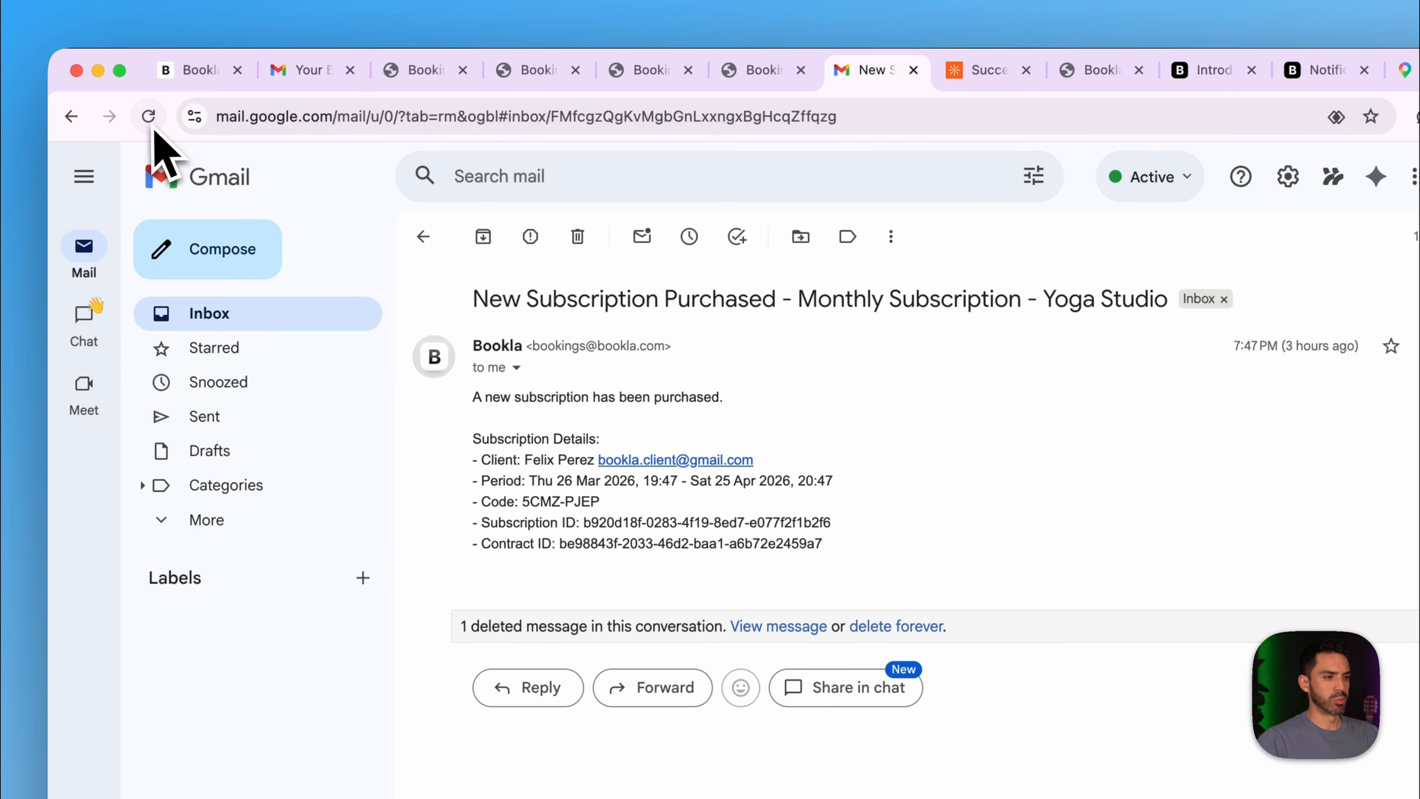
left_click(149, 117)
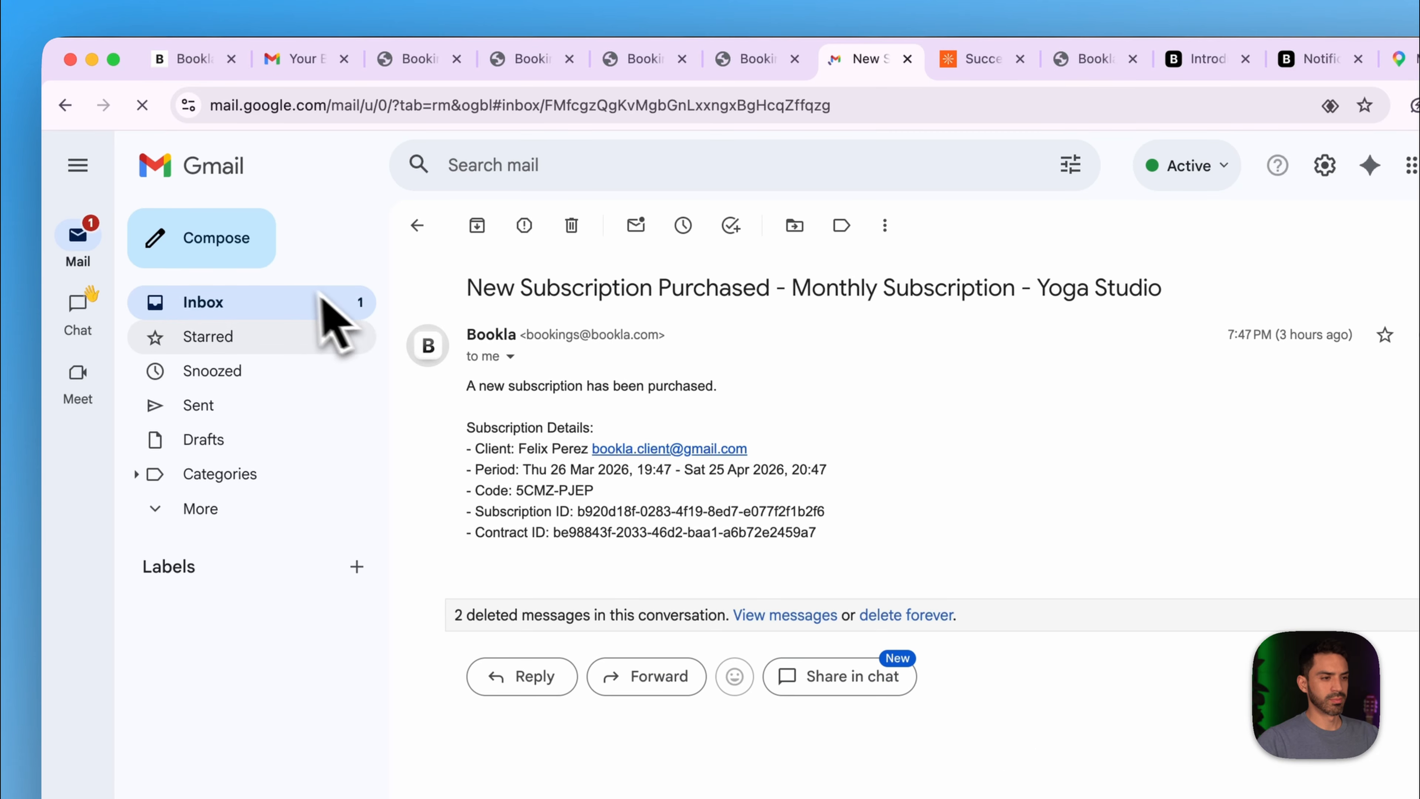
left_click(299, 303)
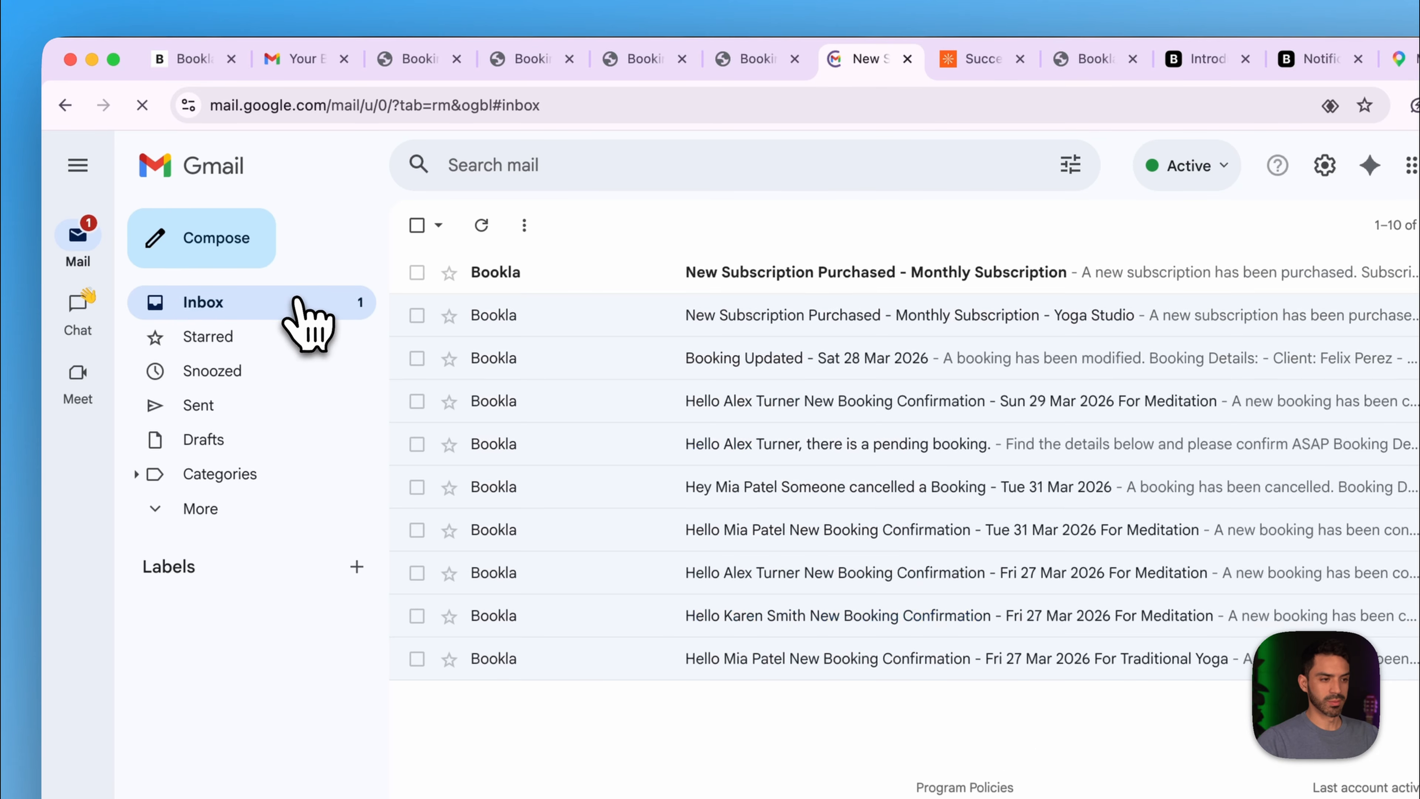
left_click(534, 274)
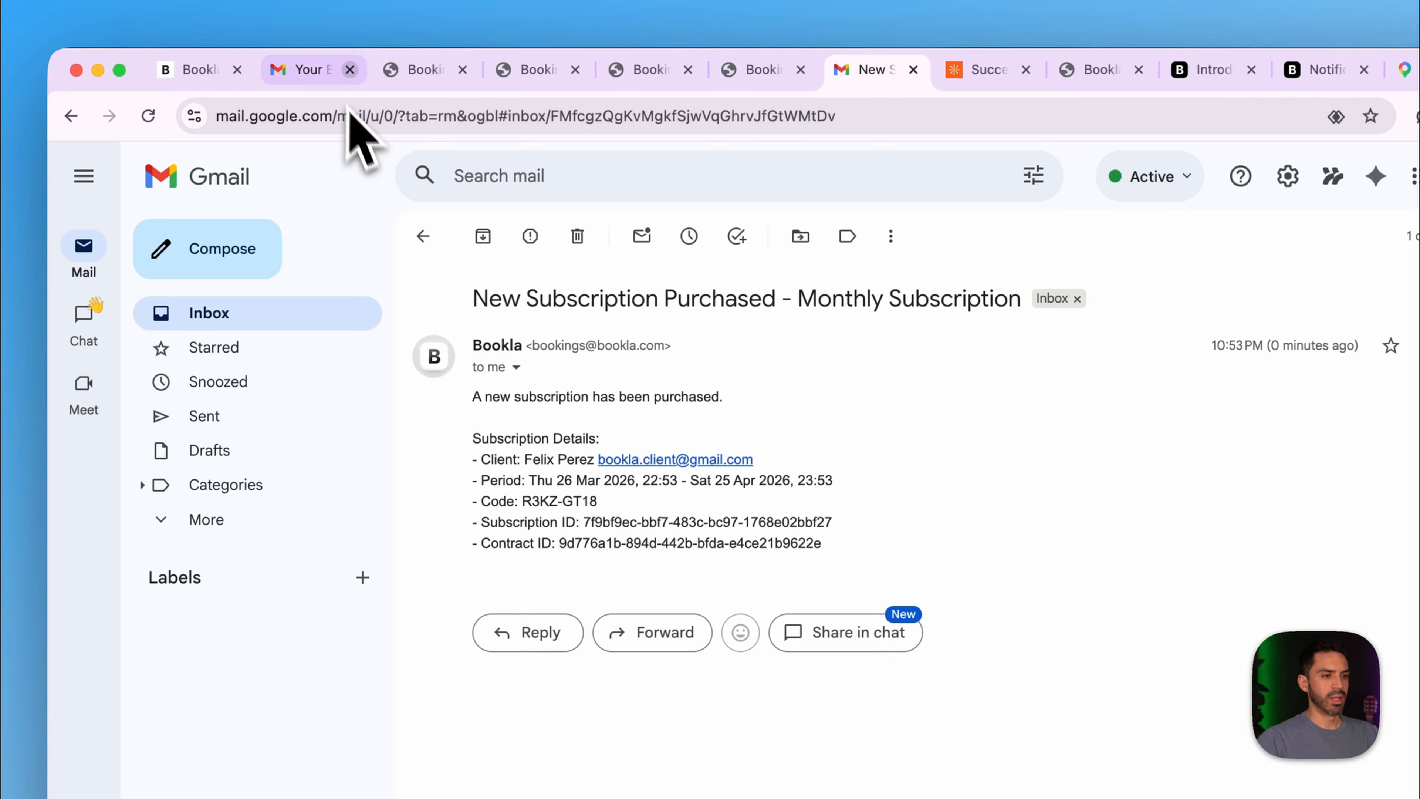
- In the client's account, open Welcome To The Family and check Membership.pdf's 2026-04-25 date
left_click(328, 79)
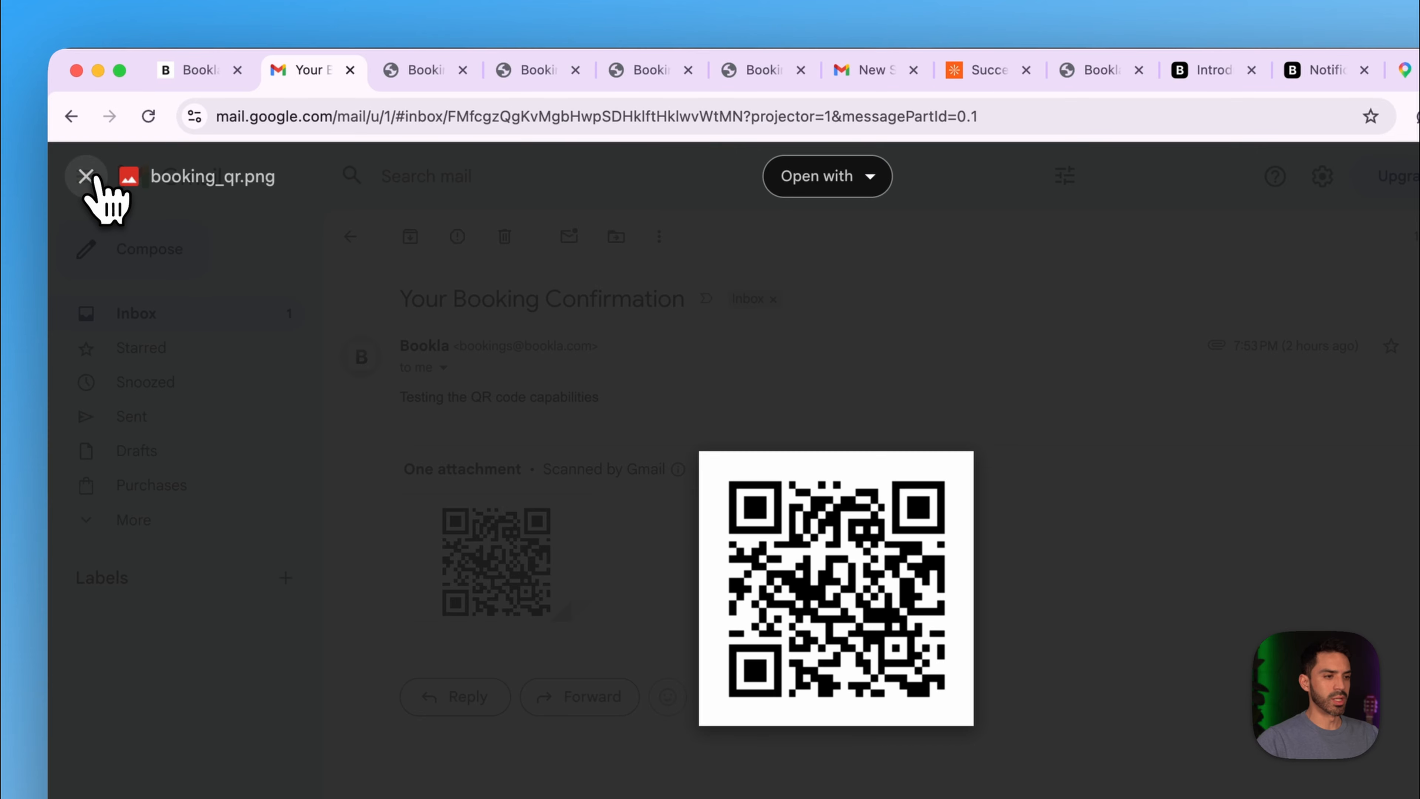
left_click(86, 175)
left_click(232, 313)
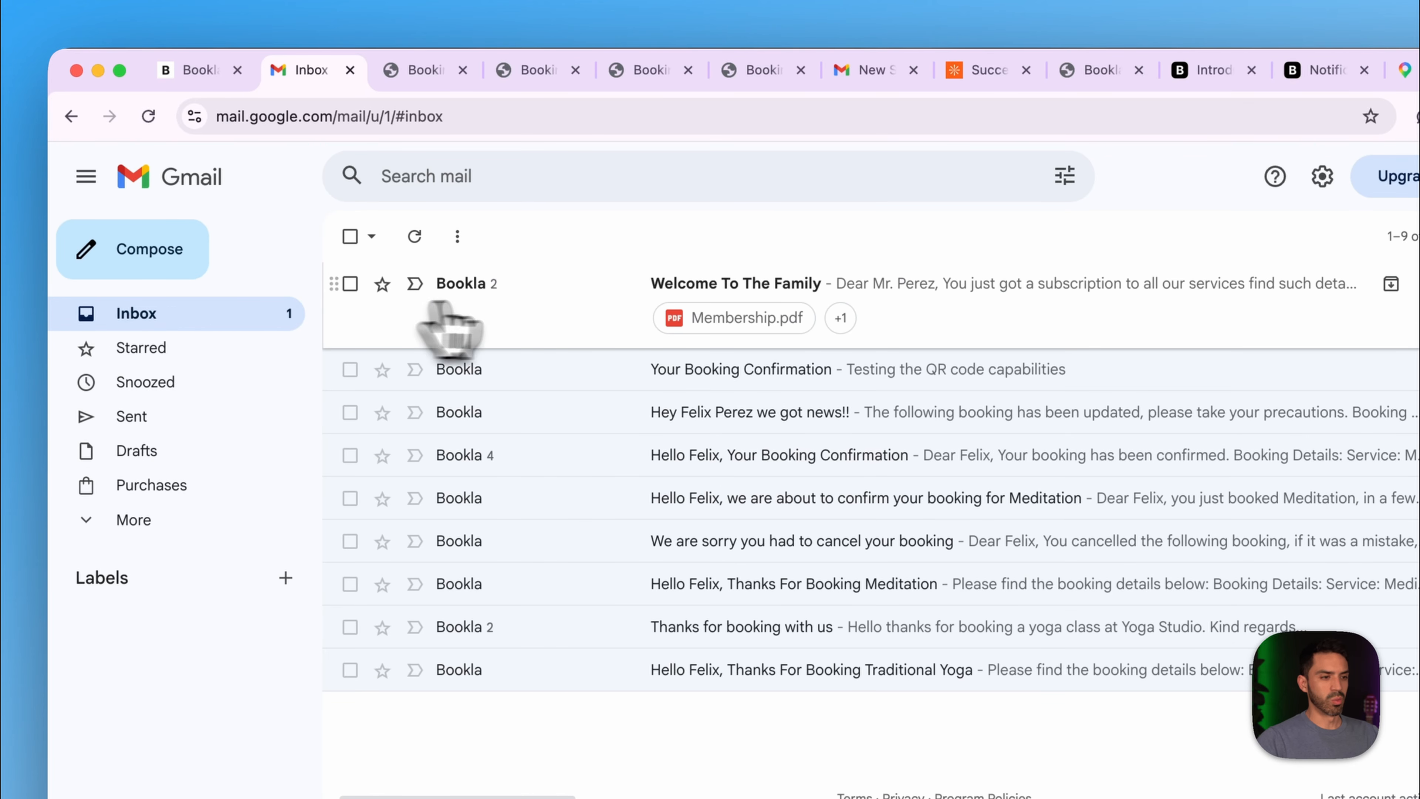
left_click(492, 314)
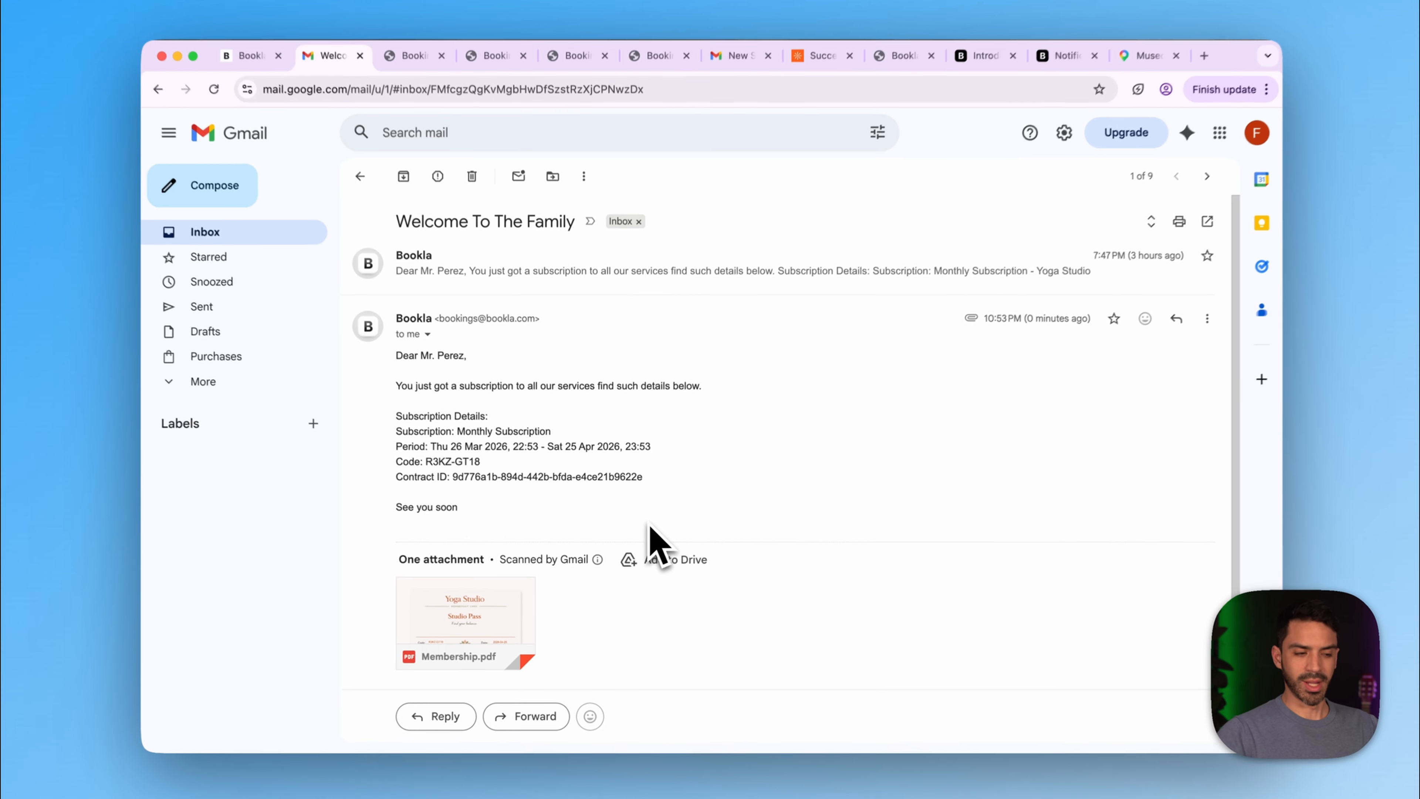
scroll(755, 716, "down", 2)
left_click(474, 554)
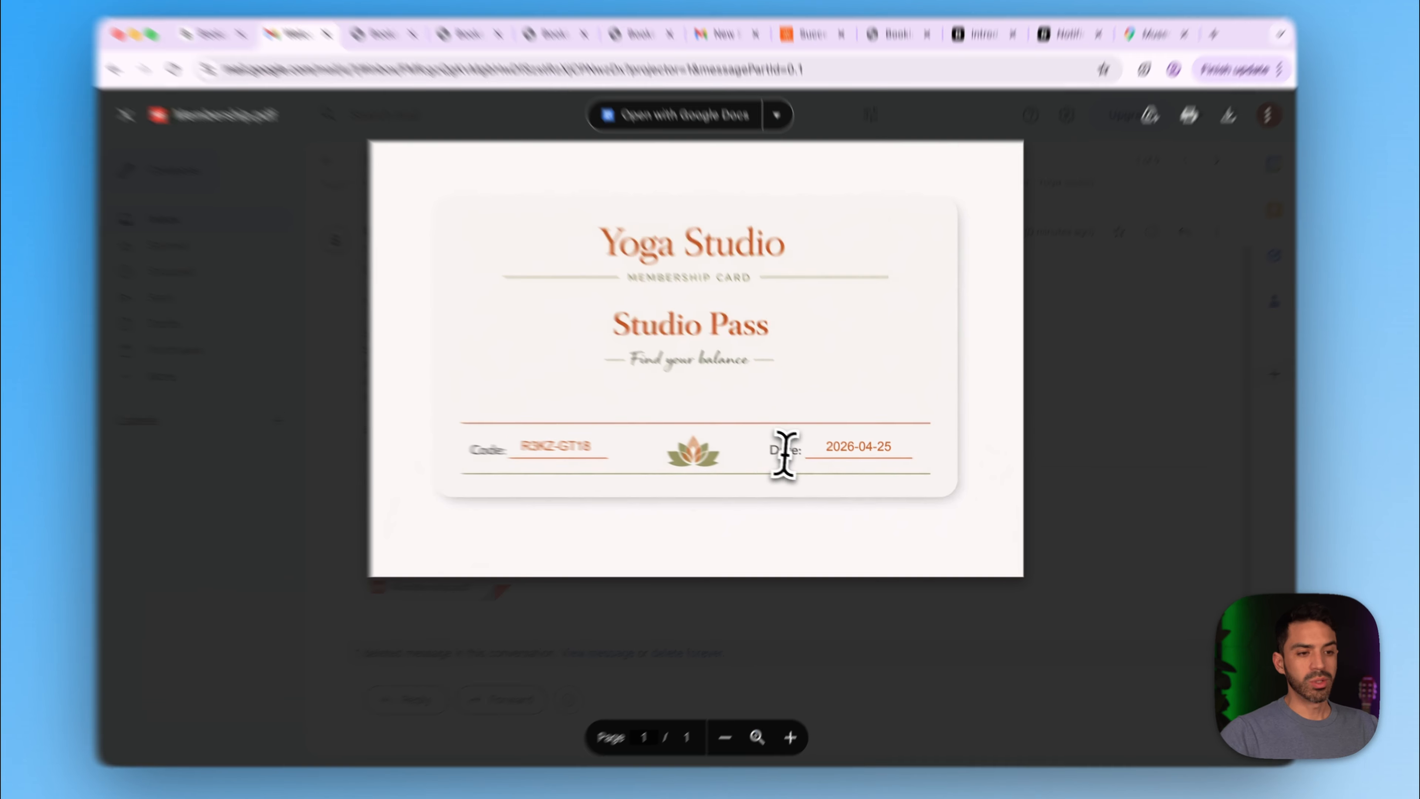
left_click_drag(796, 456, 946, 454)
left_click(968, 445)
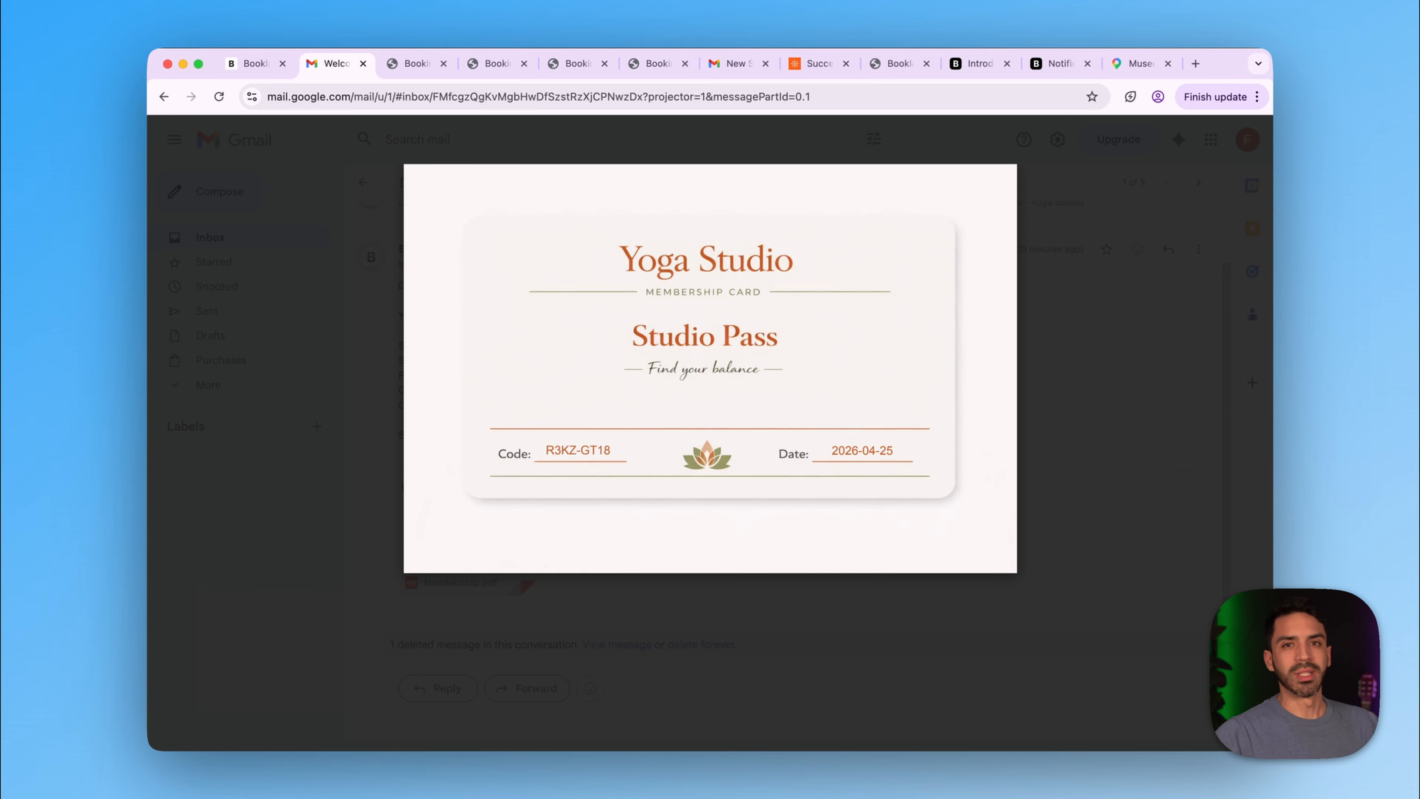
- Copy the Traditional Yoga service ID from the Bookla dashboard
left_click(255, 64)
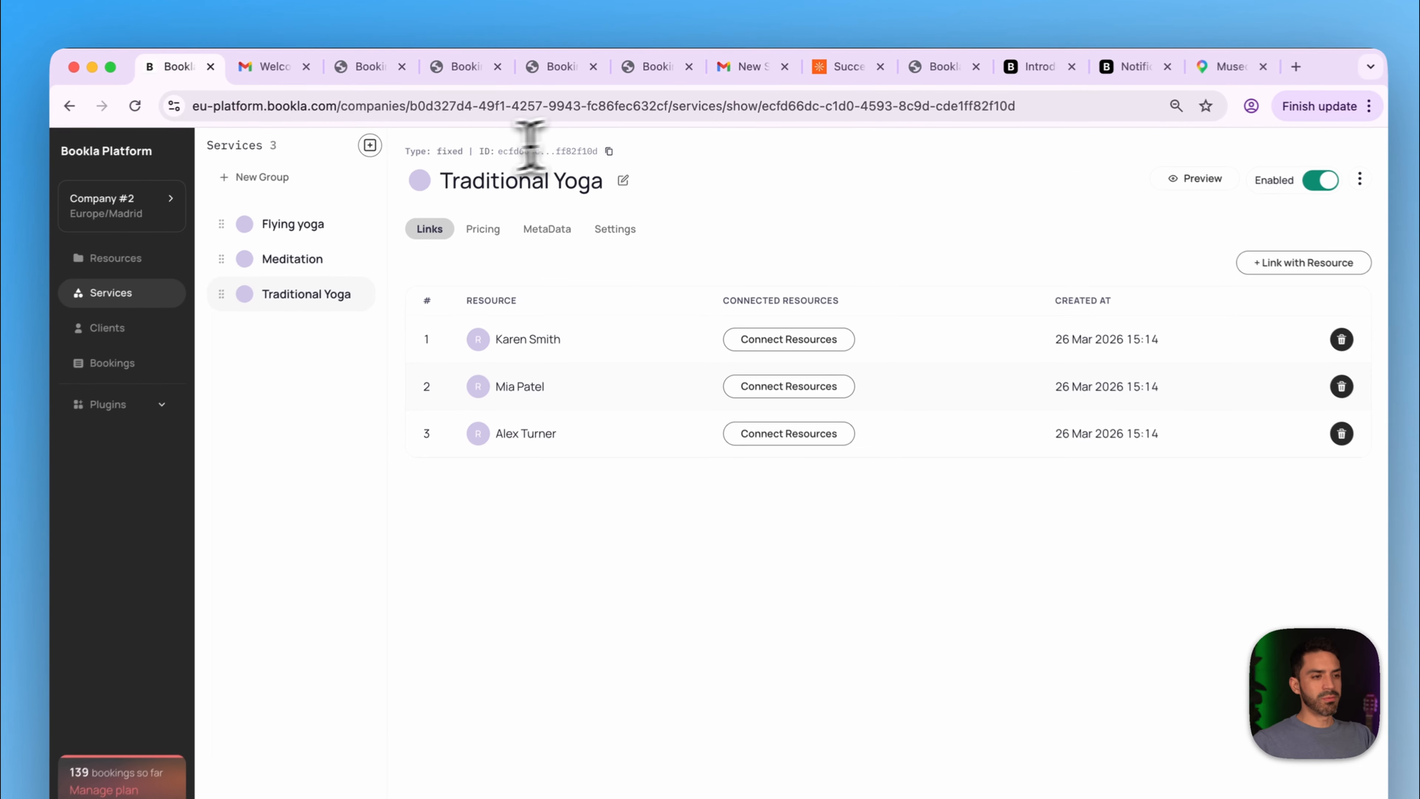
left_click_drag(420, 151, 593, 151)
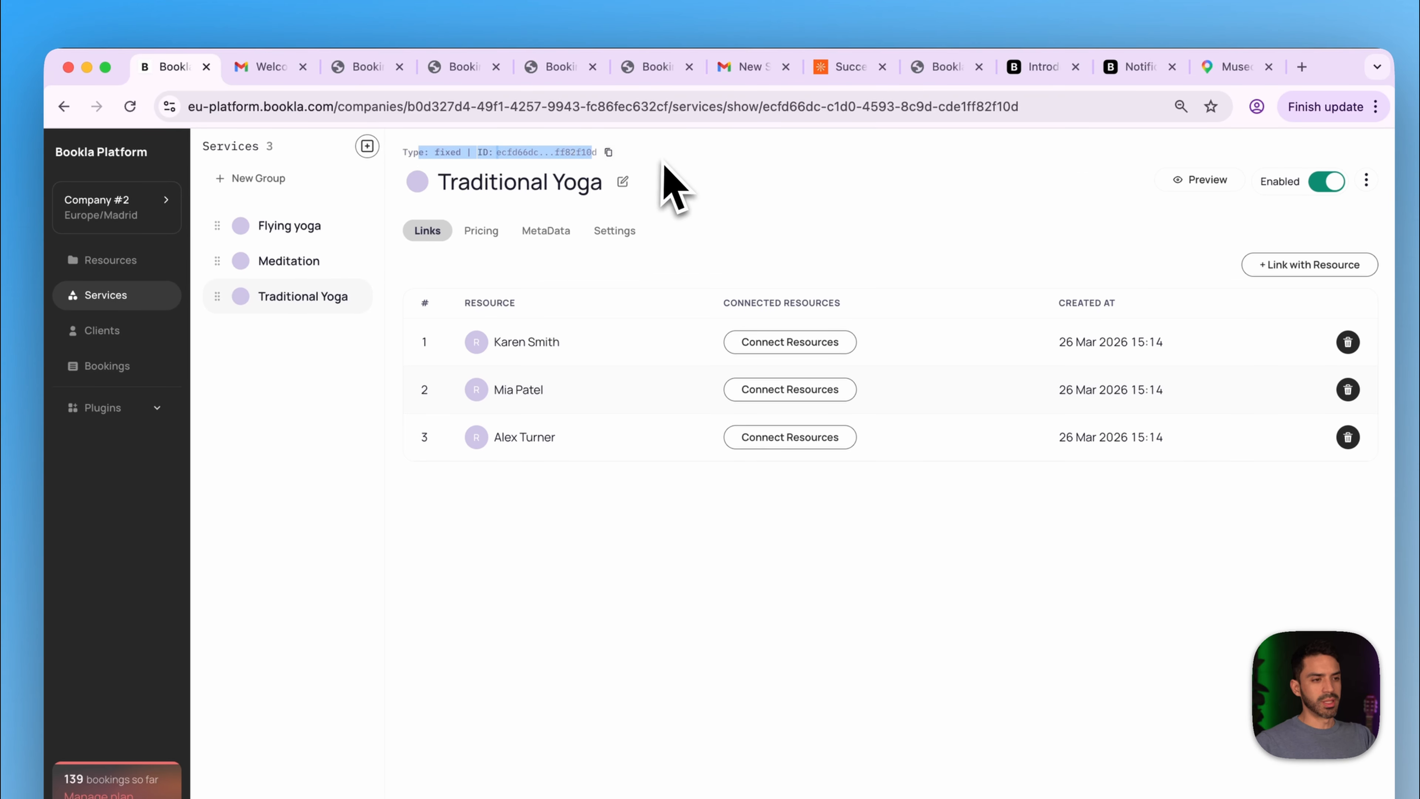
left_click(666, 167)
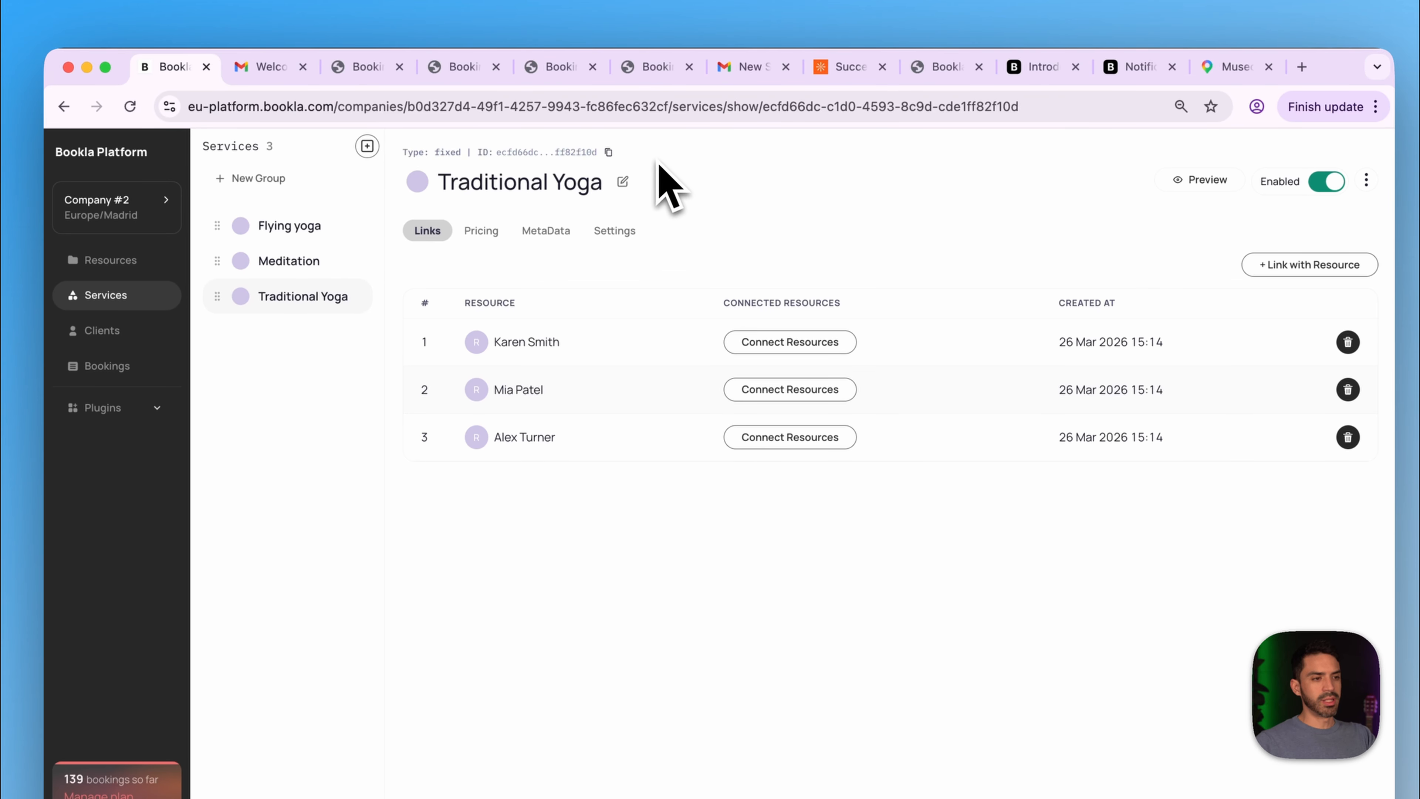
left_click(609, 152)
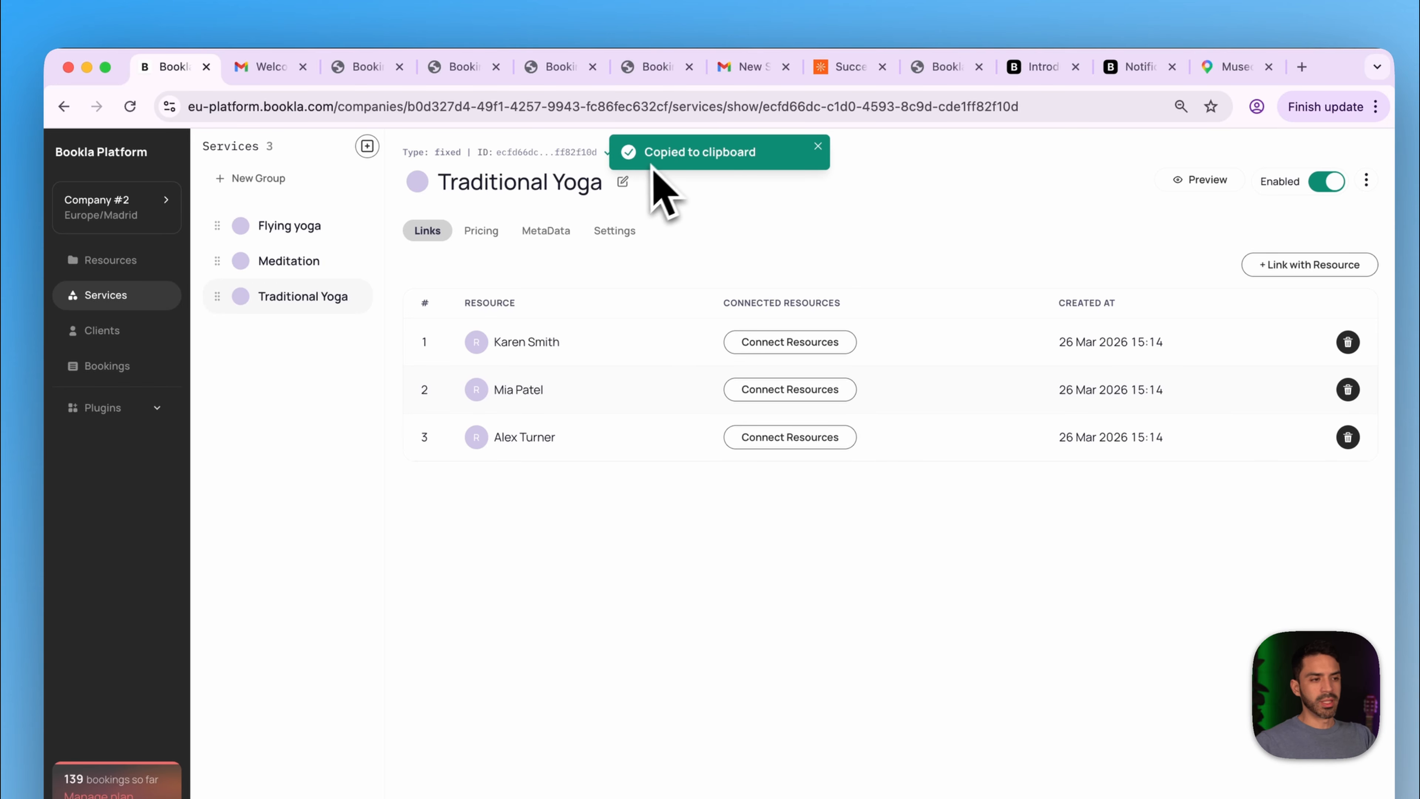
- Look through the Meditation and Flying yoga services, then copy the first resource's ID
left_click(323, 264)
left_click(324, 230)
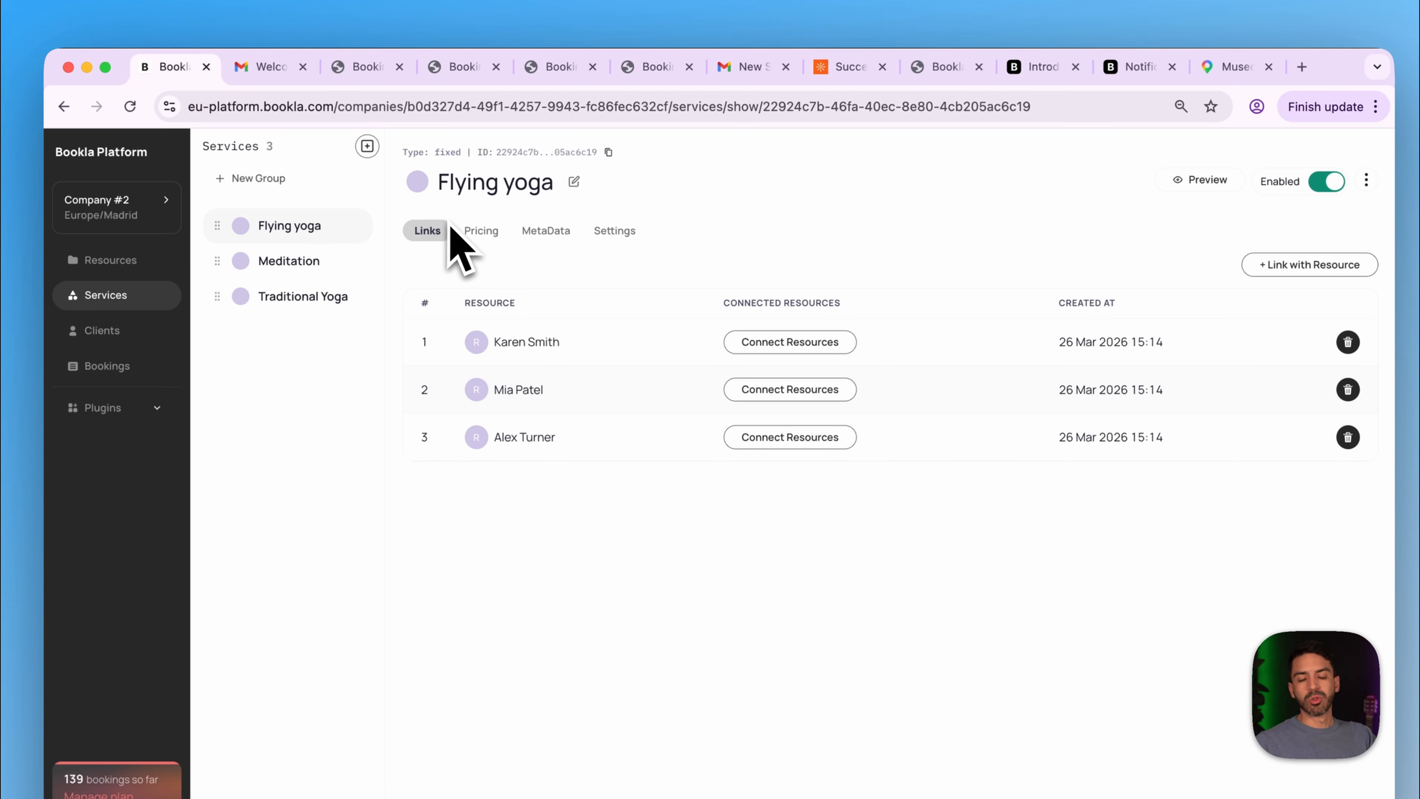
left_click(151, 263)
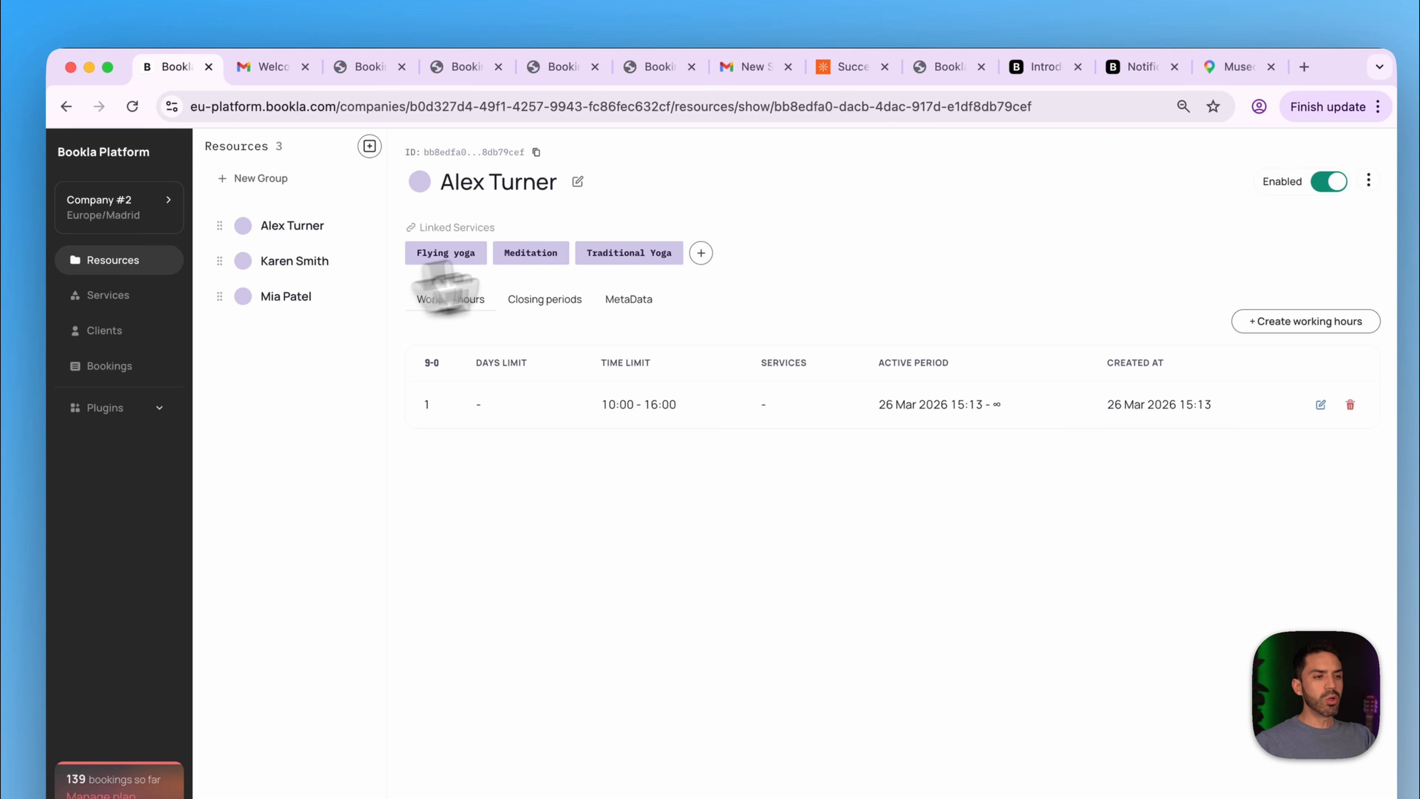
left_click(537, 154)
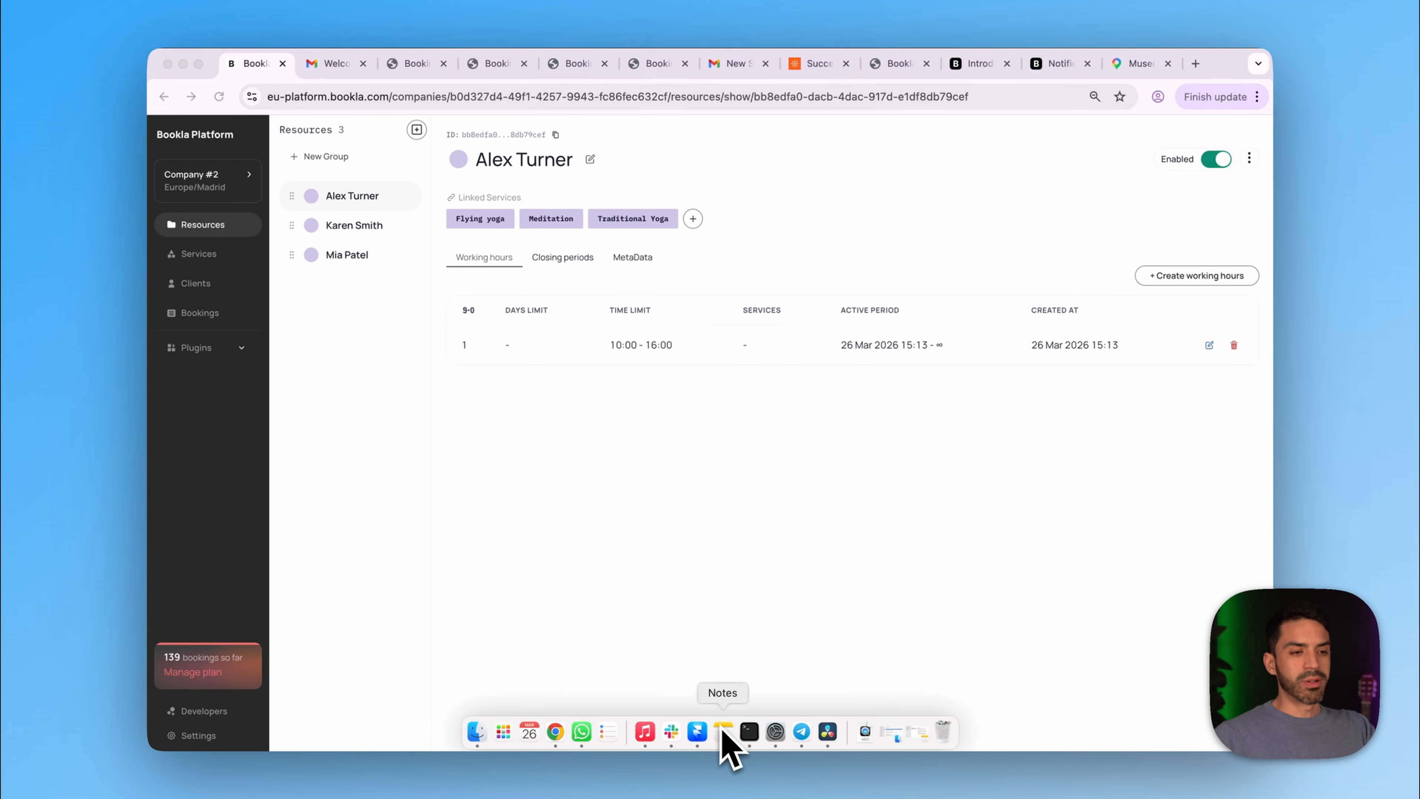
- Select the Multiple Conditions code example on the Text Templating Engine docs page, then return to the Yoga Studio note
left_click(723, 730)
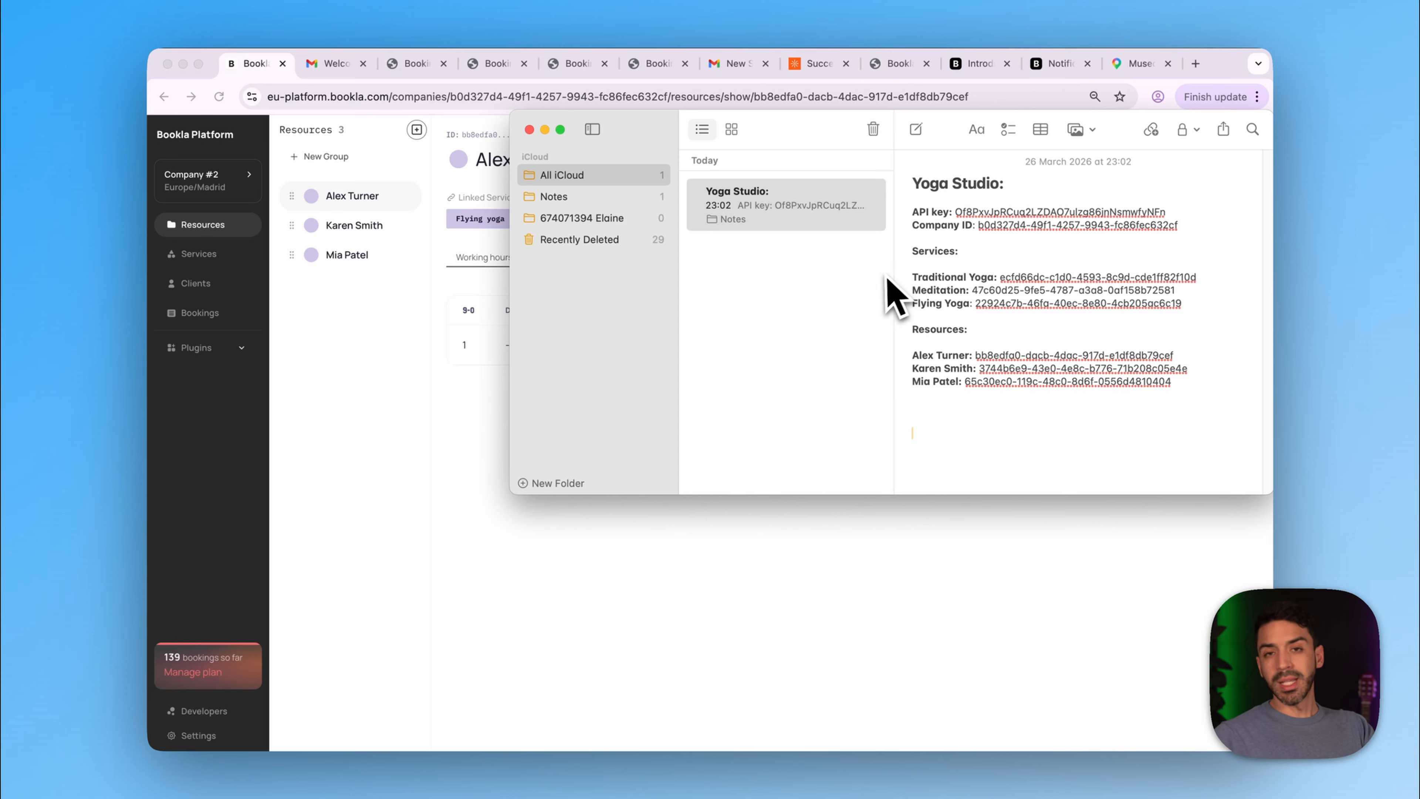
left_click(1071, 68)
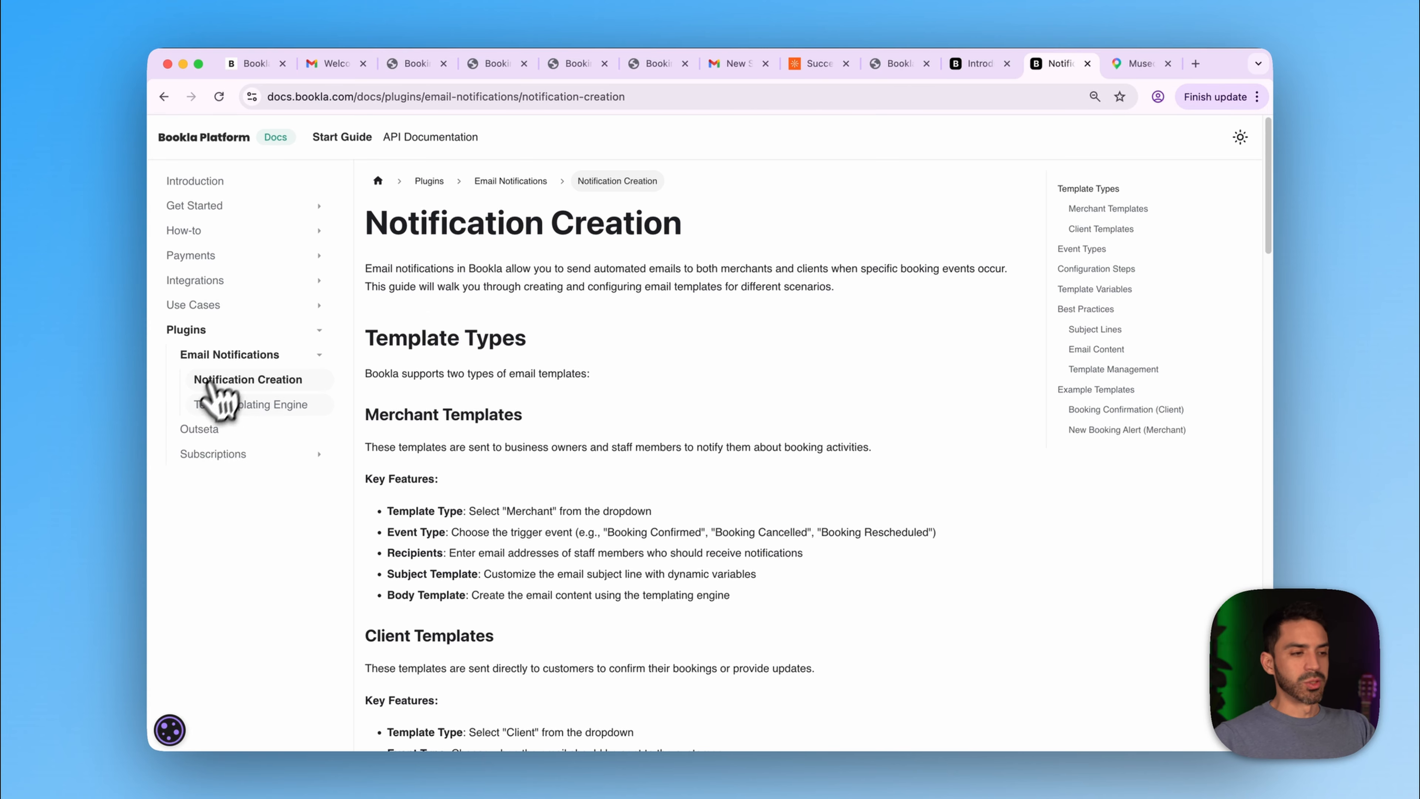
left_click(223, 406)
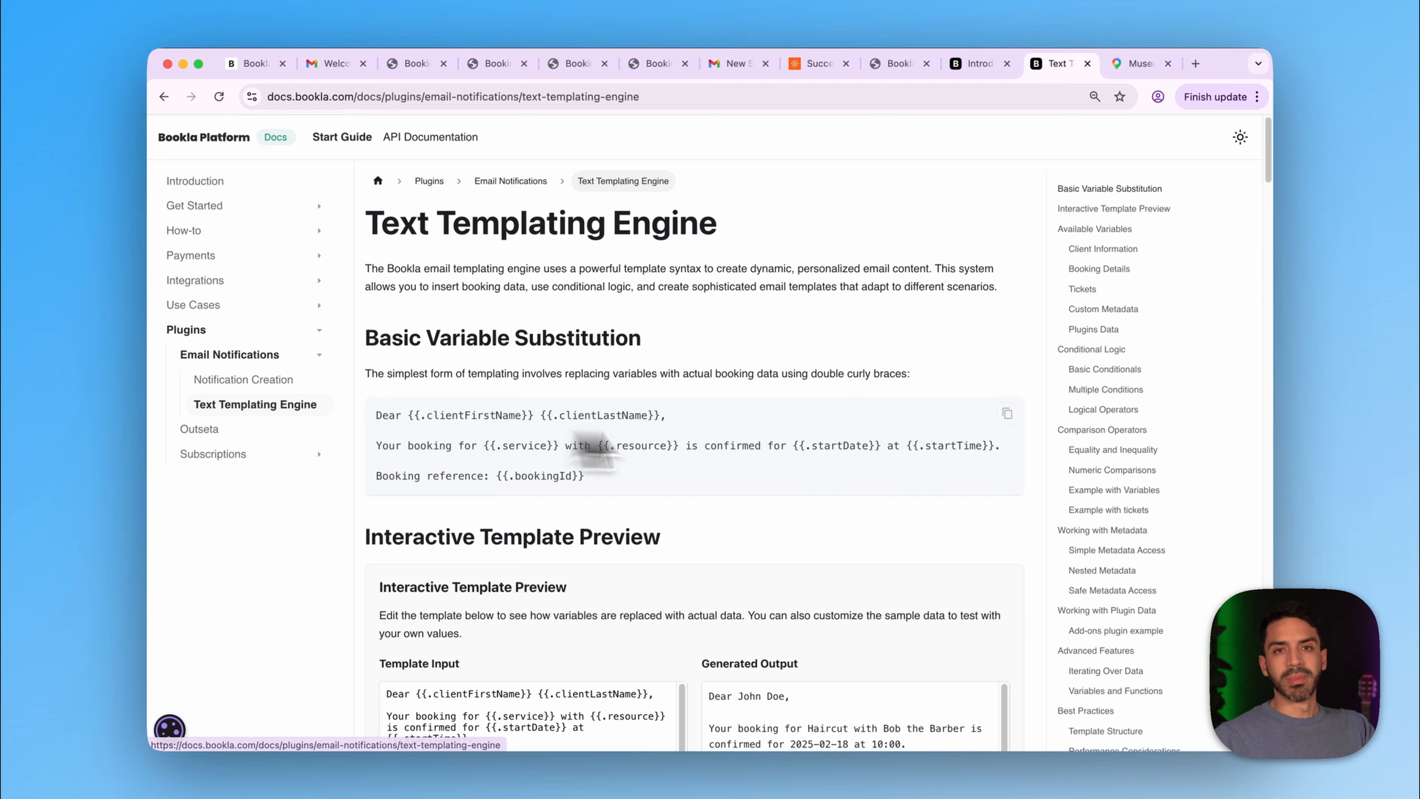
scroll(668, 442, "down", 20)
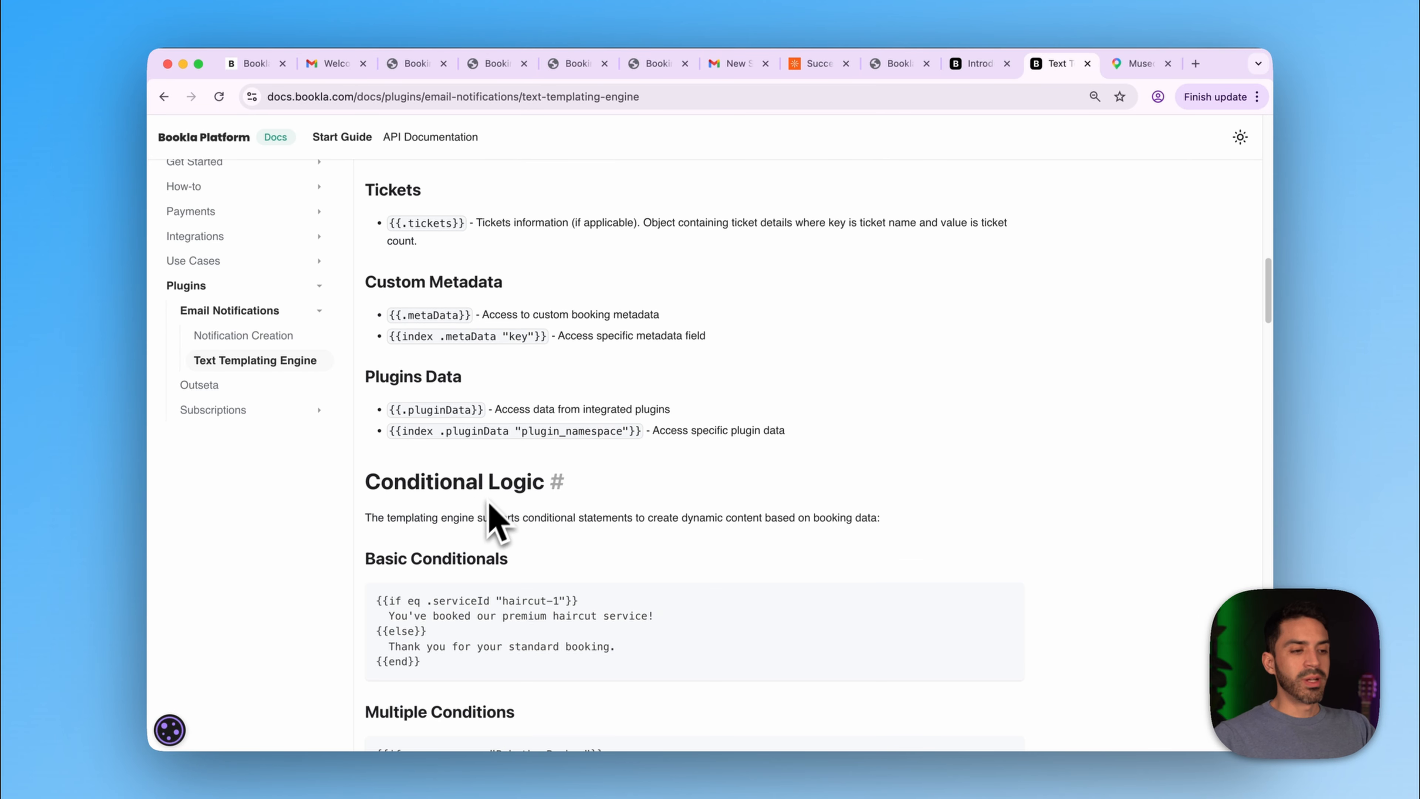
scroll(496, 518, "down", 5)
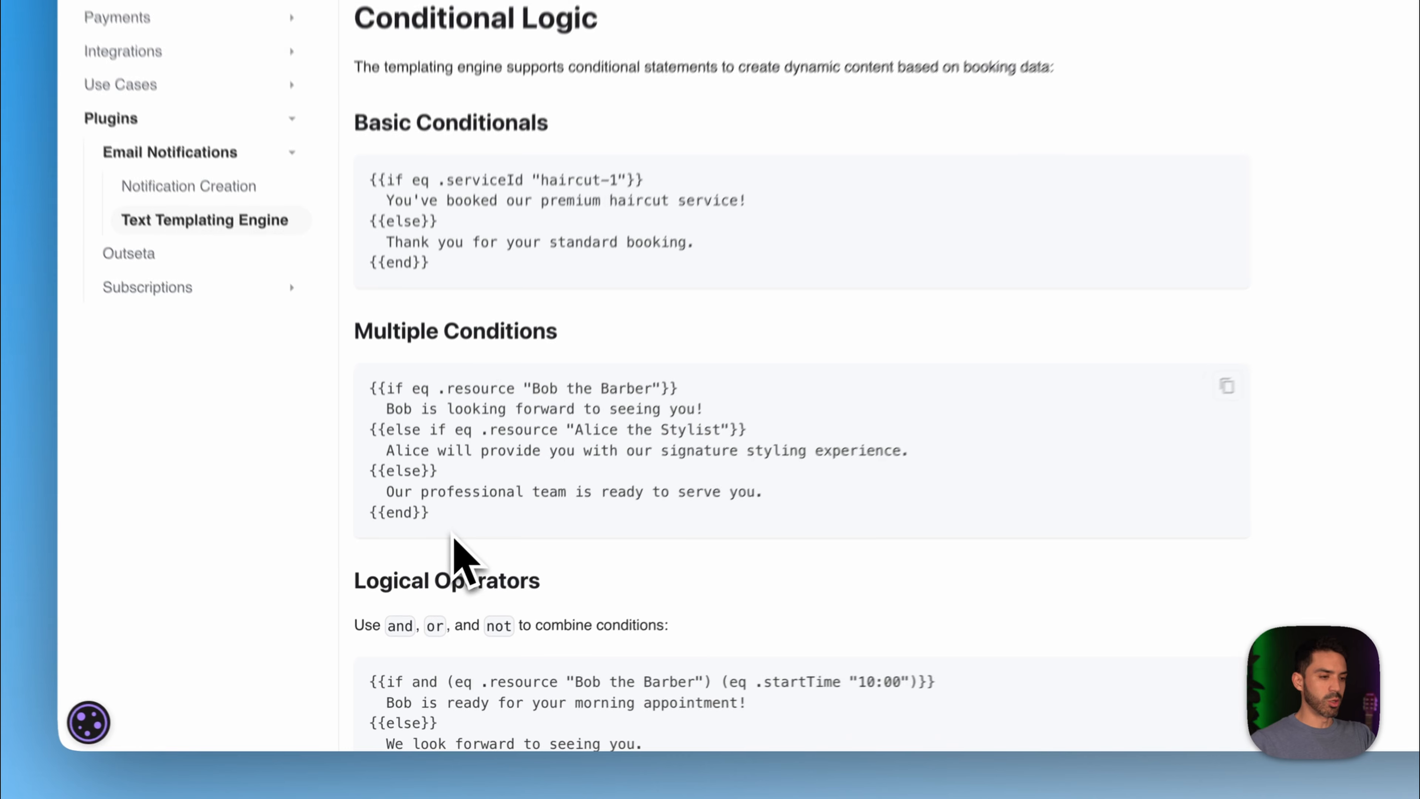
left_click_drag(437, 599, 363, 491)
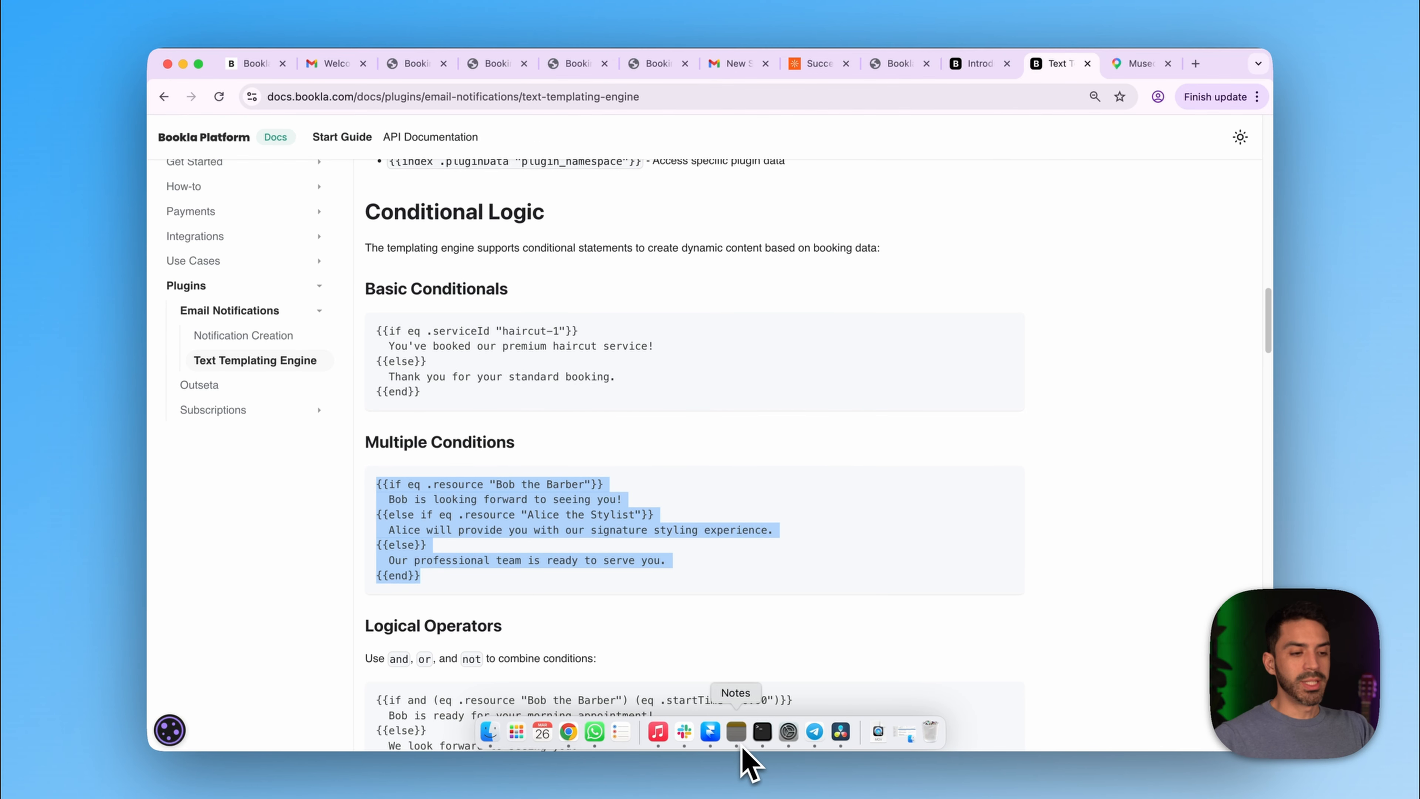
left_click(739, 744)
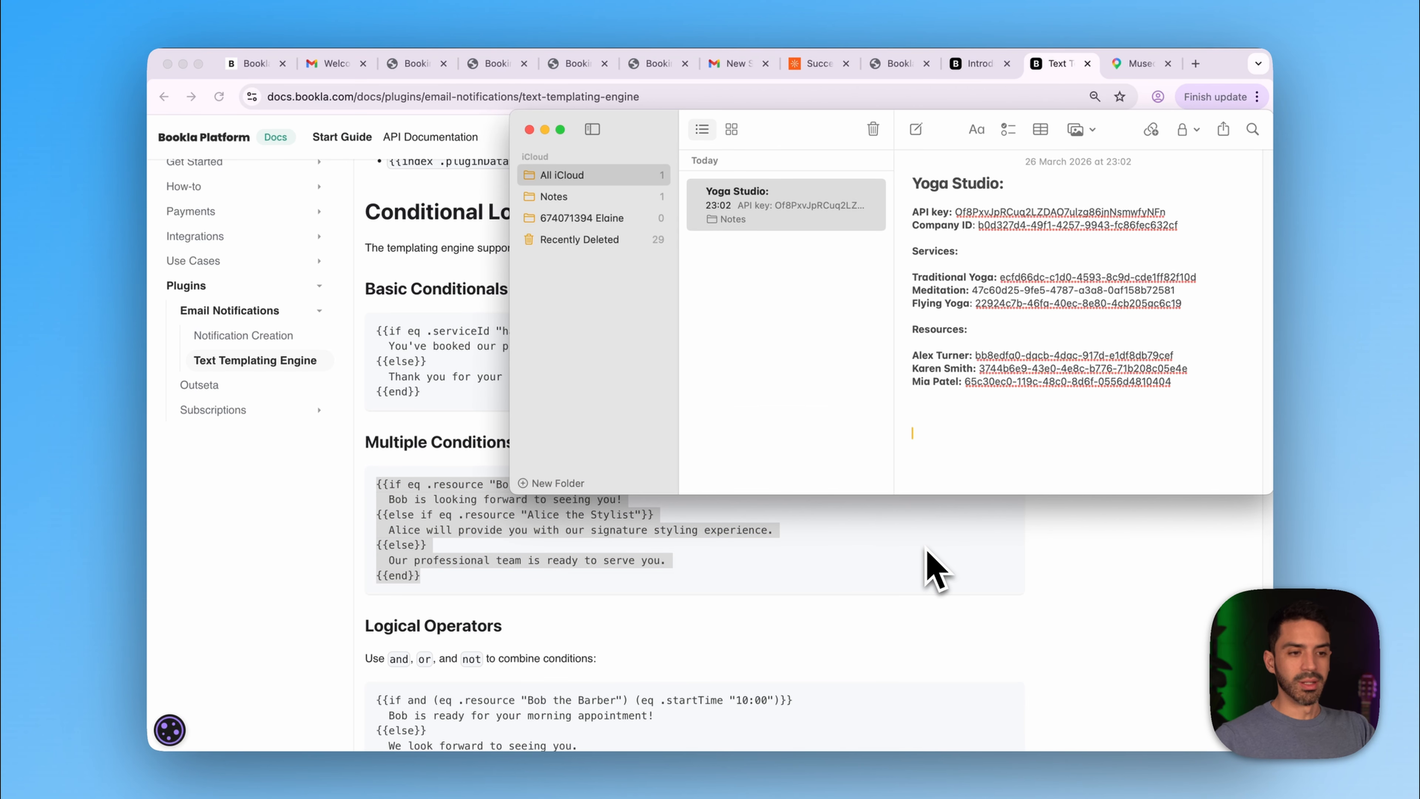
- Paste the Multiple Conditions example into the Yoga Studio note and shift the window up-left
key("super+v")
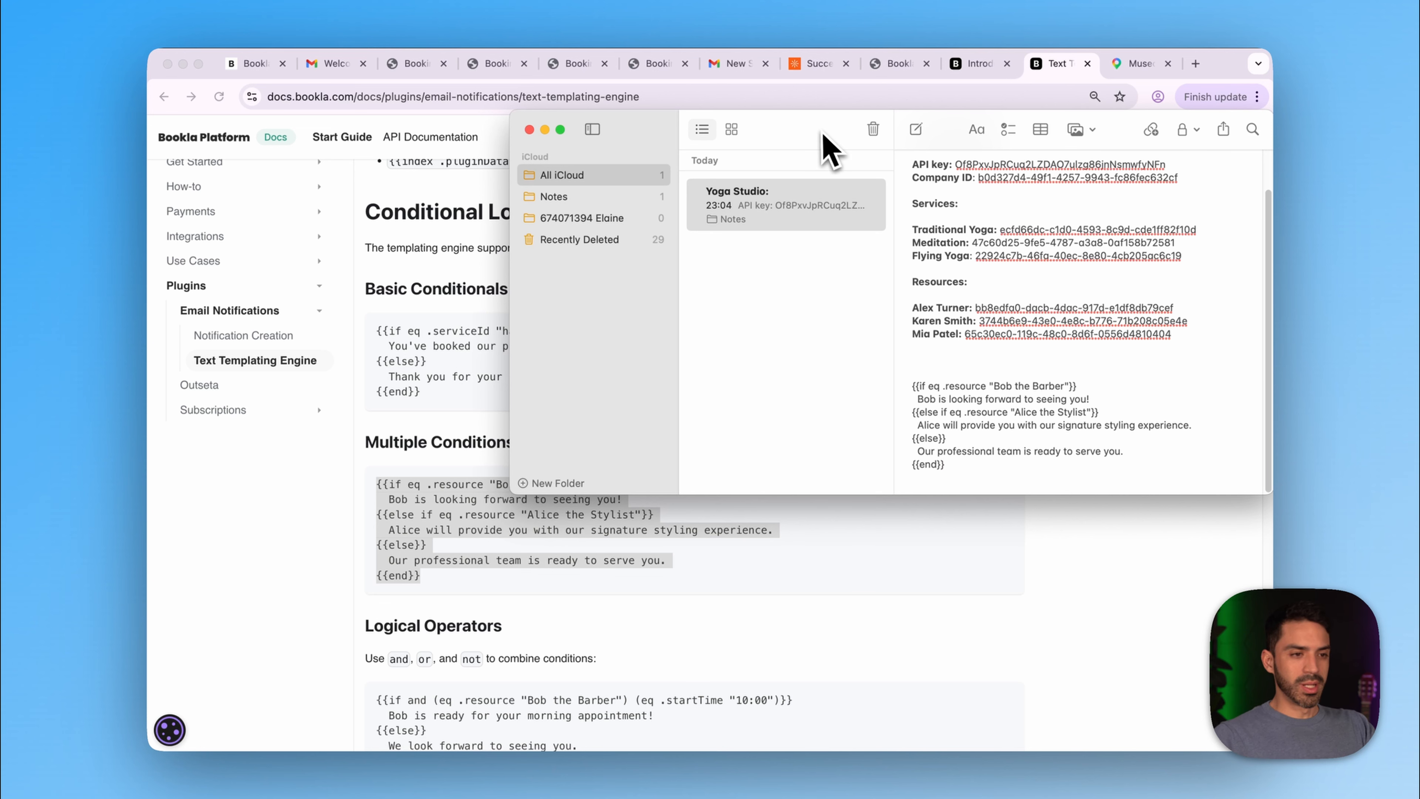
left_click_drag(822, 133, 810, 98)
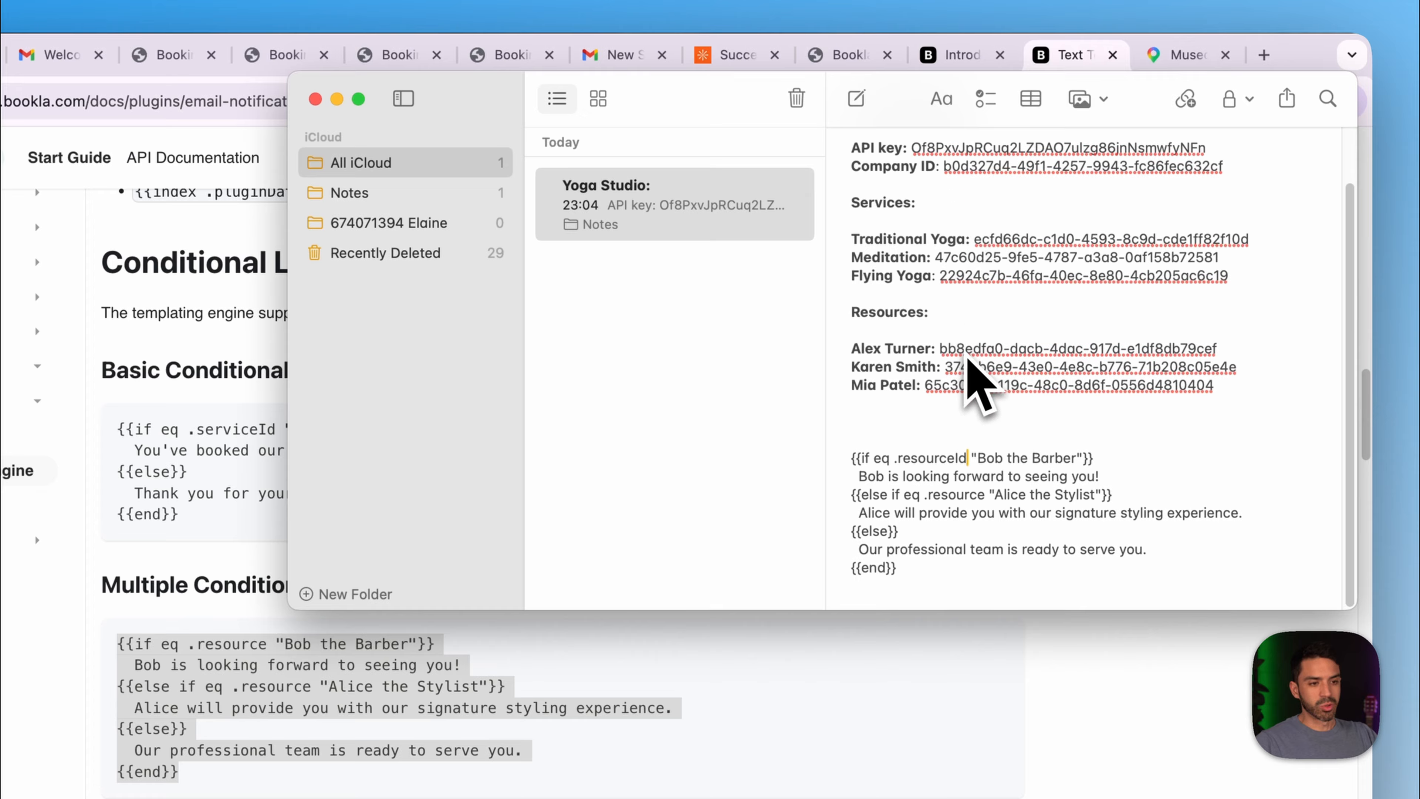
- Replace the first condition's placeholder name with the first instructor's resource ID
left_click_drag(940, 348, 1235, 361)
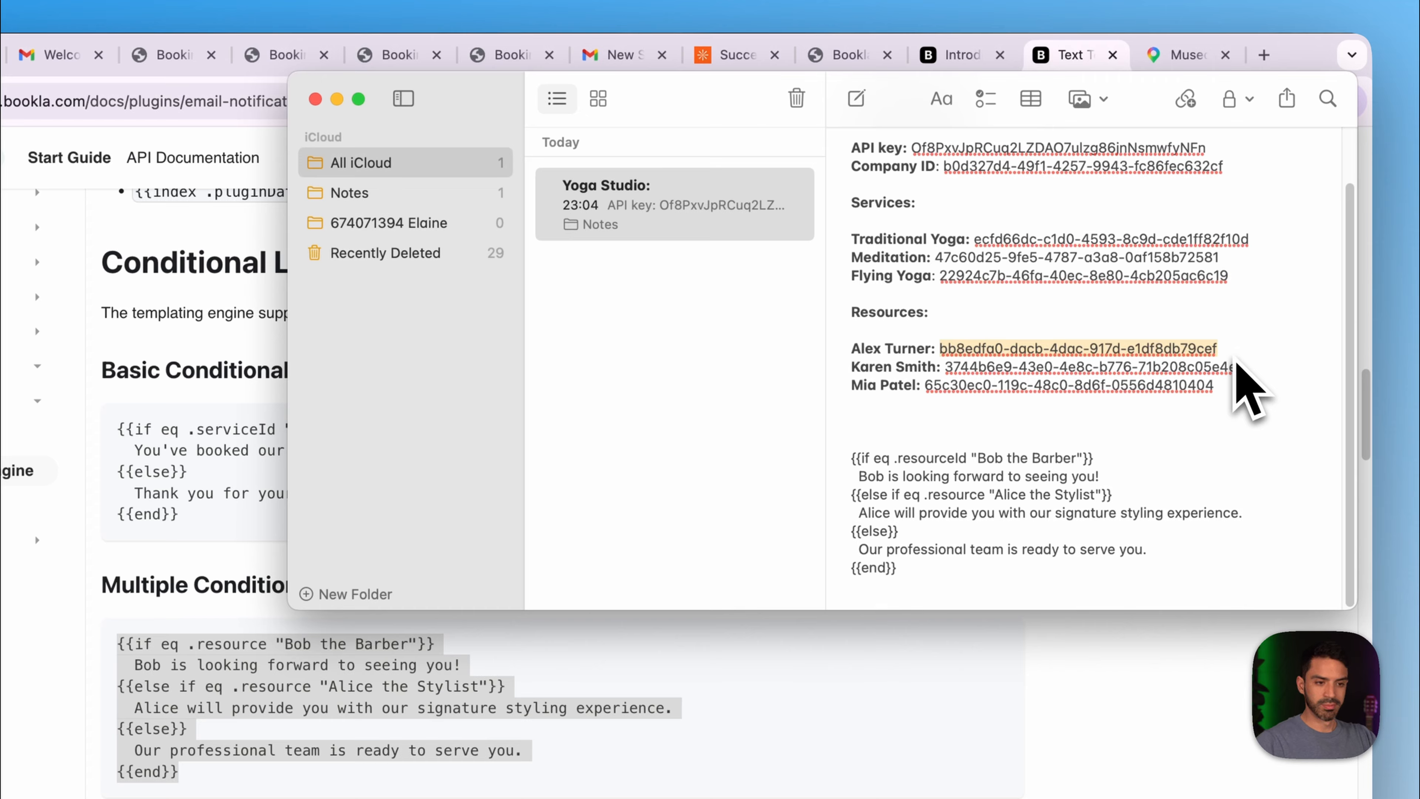
left_click_drag(977, 457, 1072, 473)
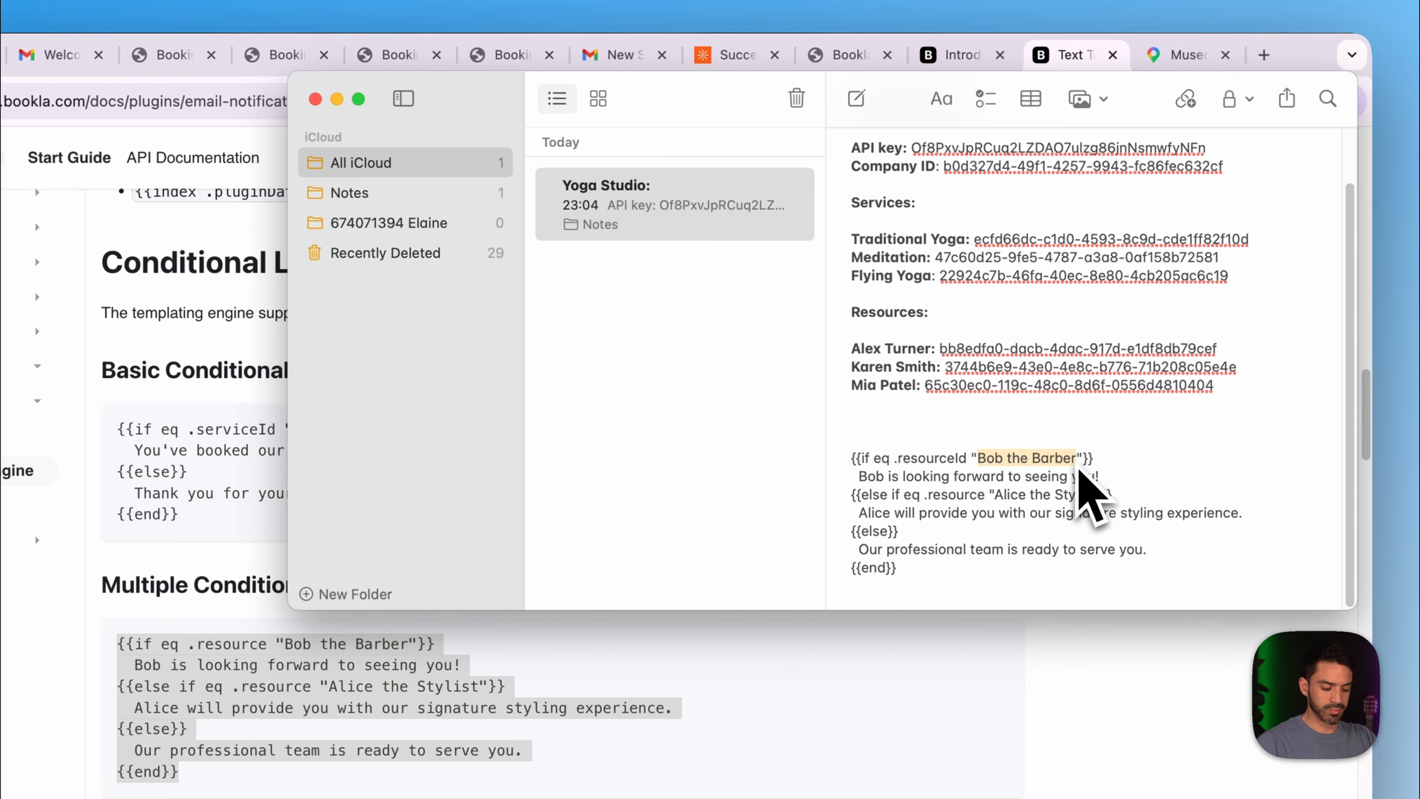
key("super+v")
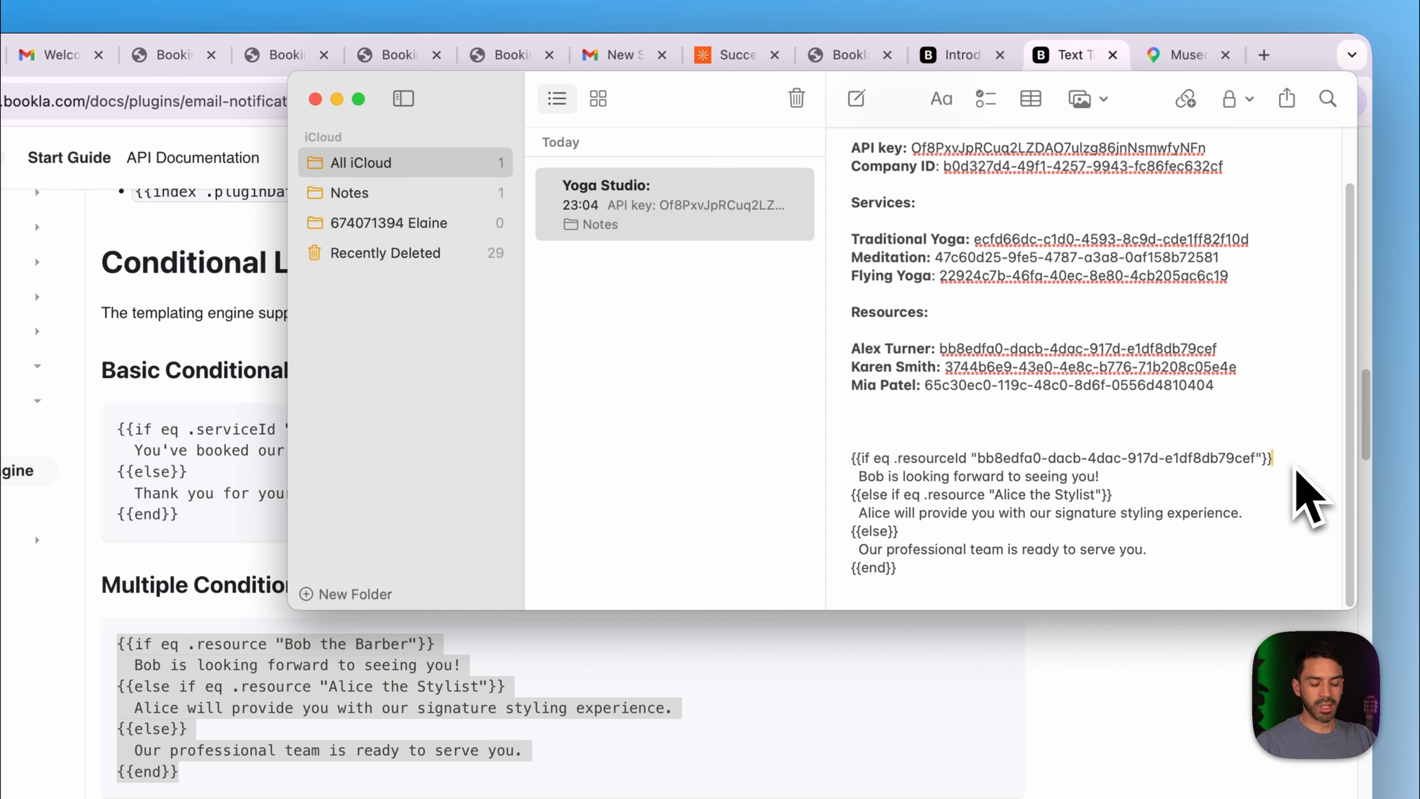
- Replace the greeting line with a message about the instructor's longest-ever yoga meditation world record
left_click_drag(1121, 481, 849, 480)
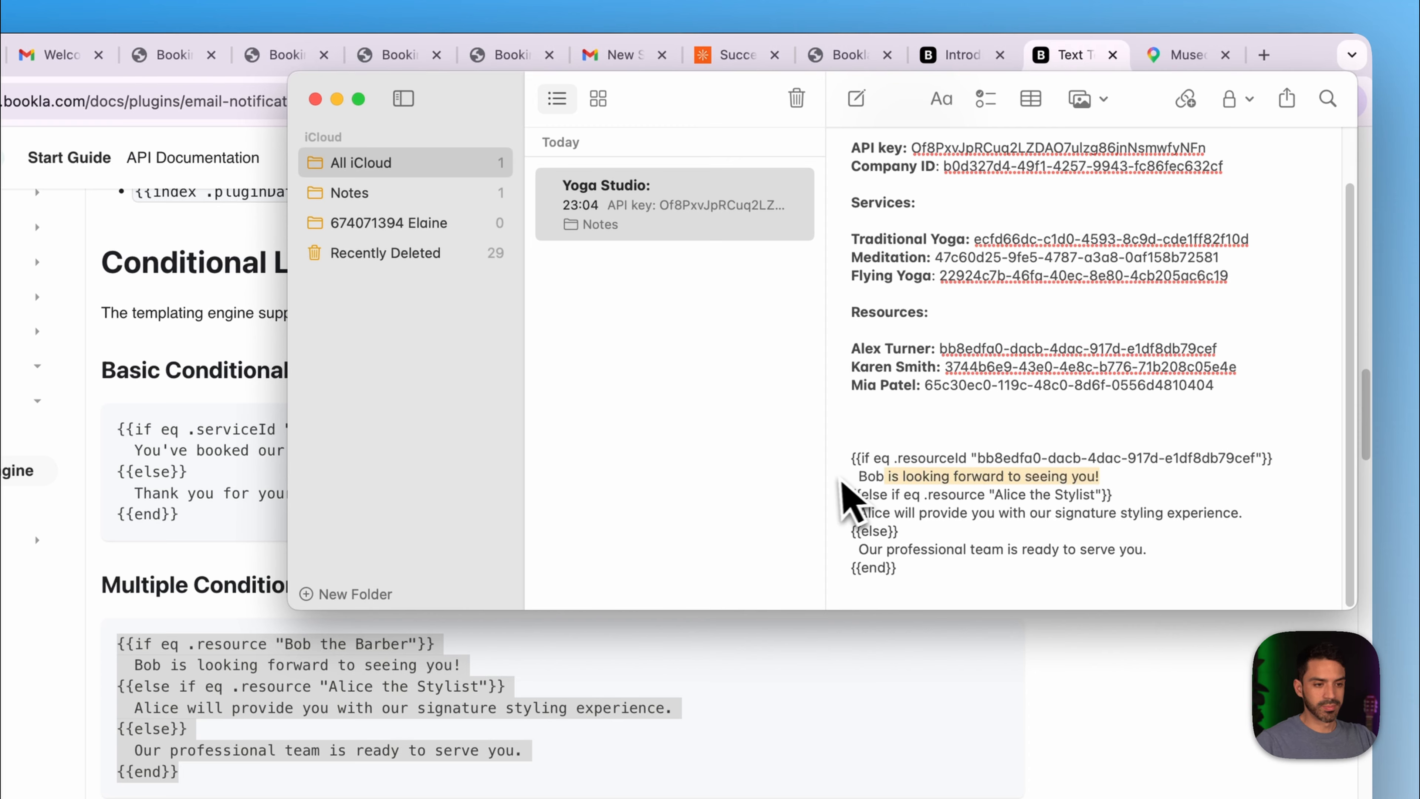
key("BackSpace")
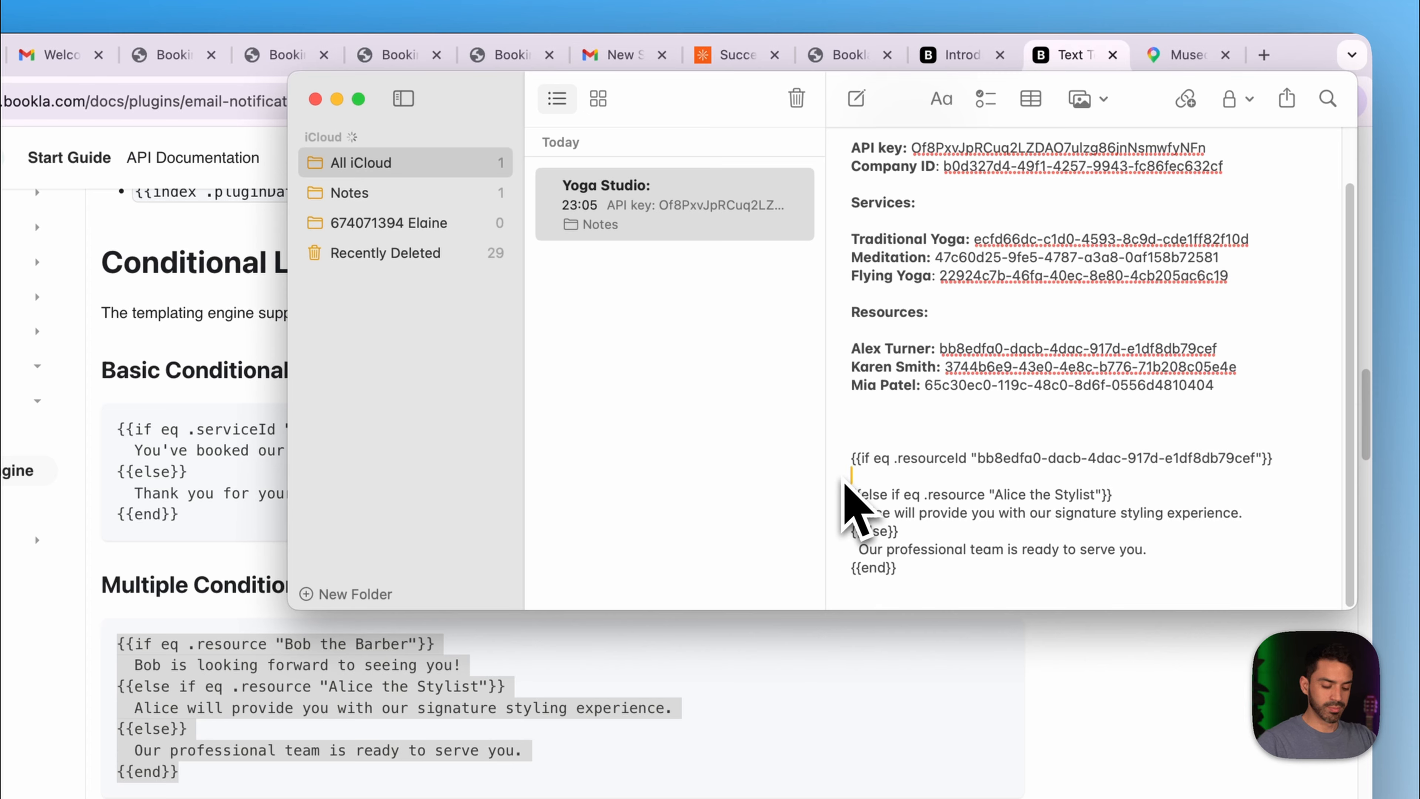
type("By the ")
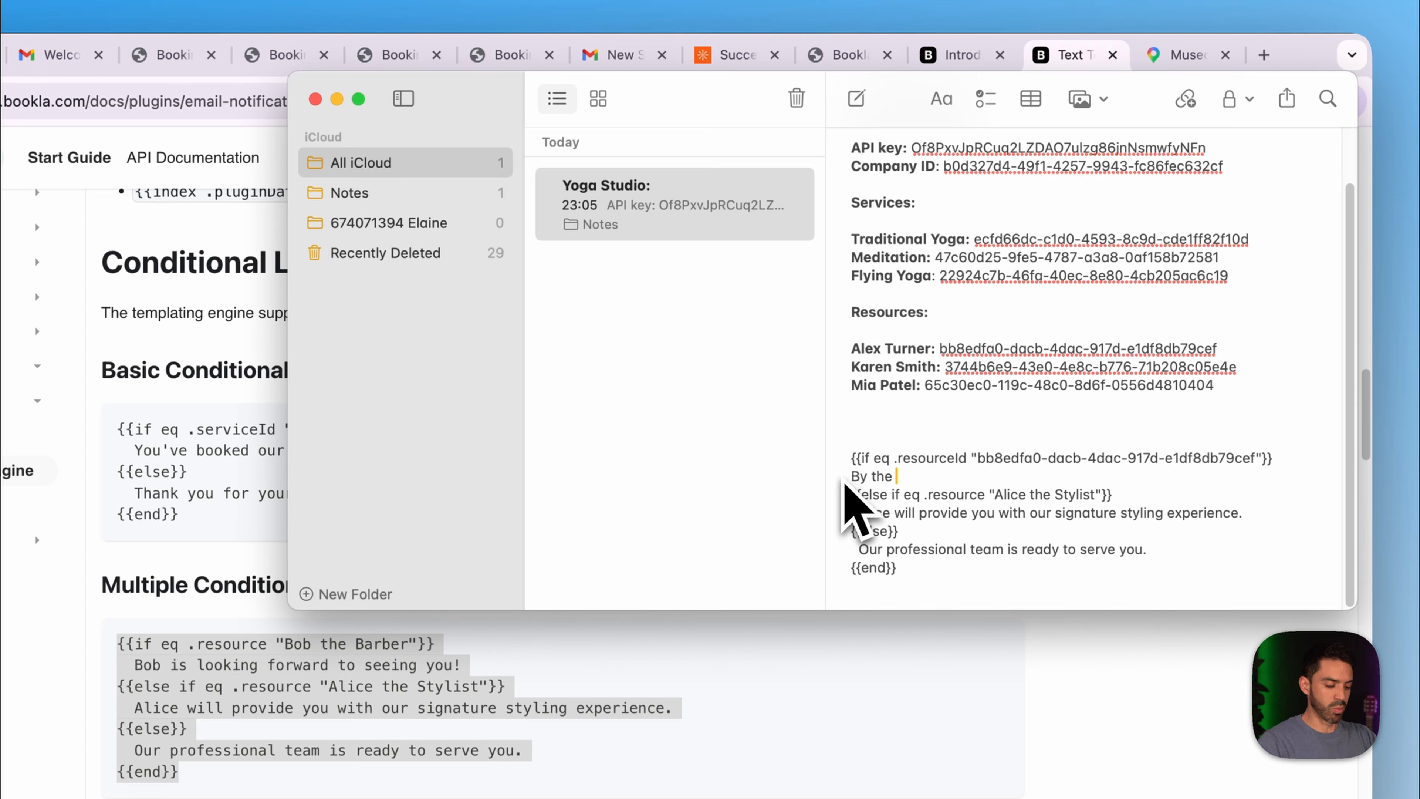
type("way,")
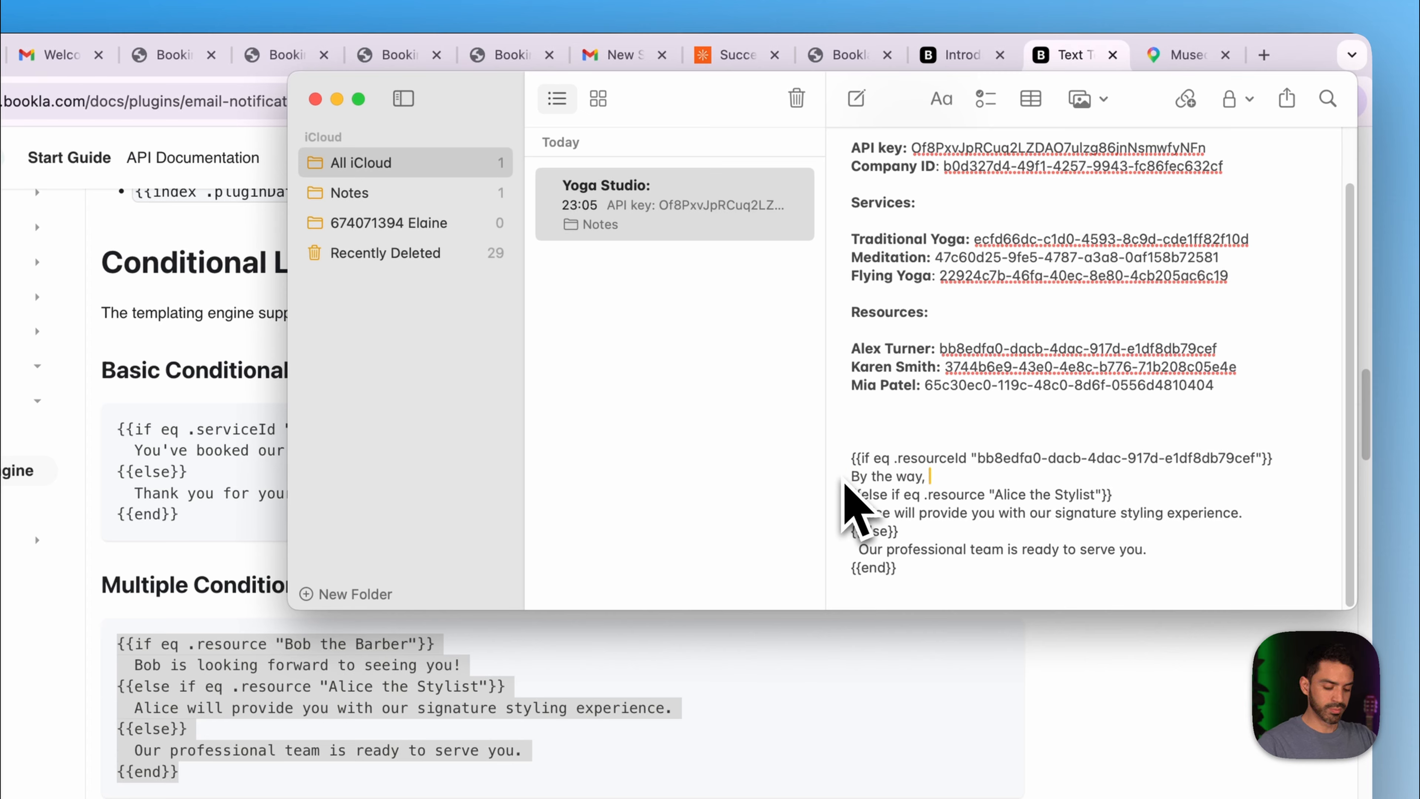
type(" Alex ha")
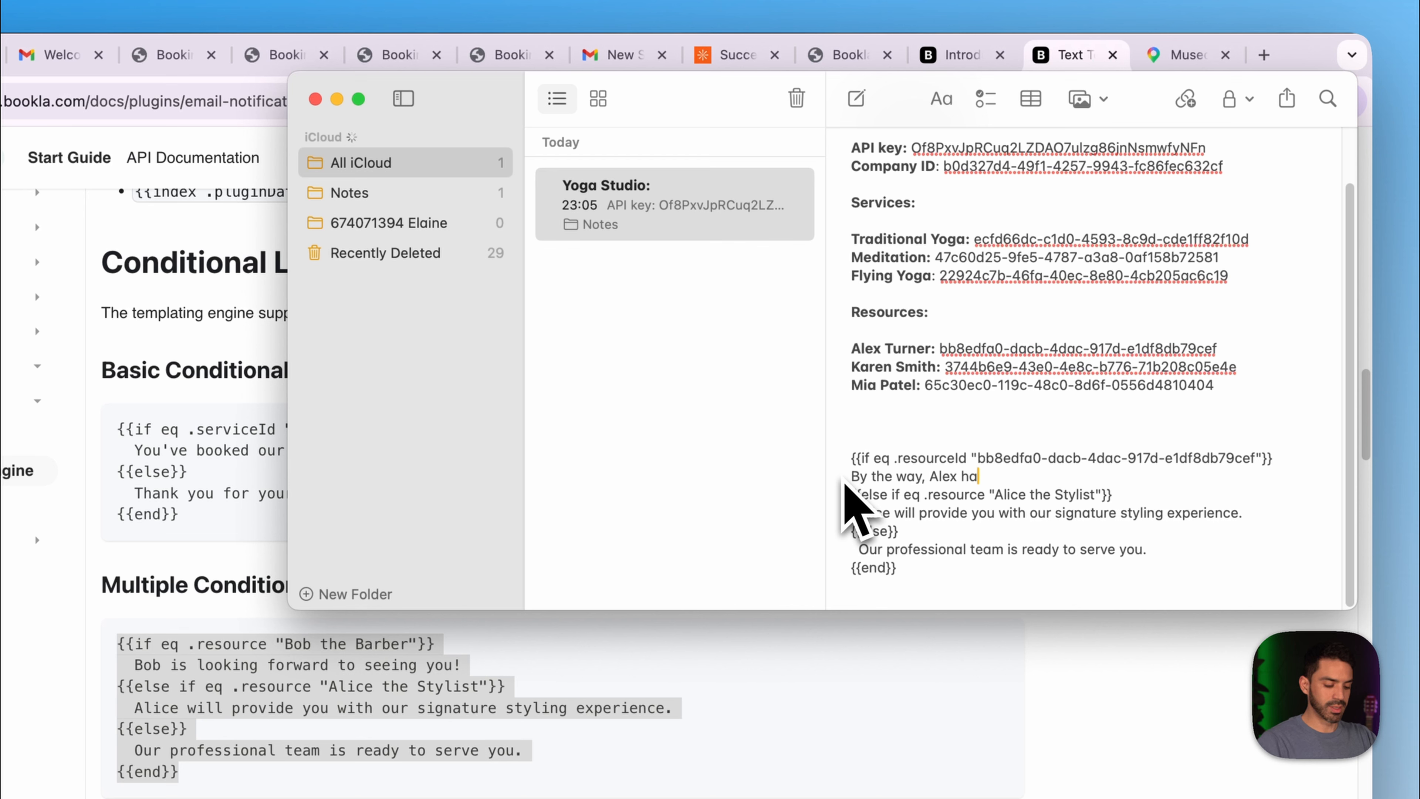
type("s a world ")
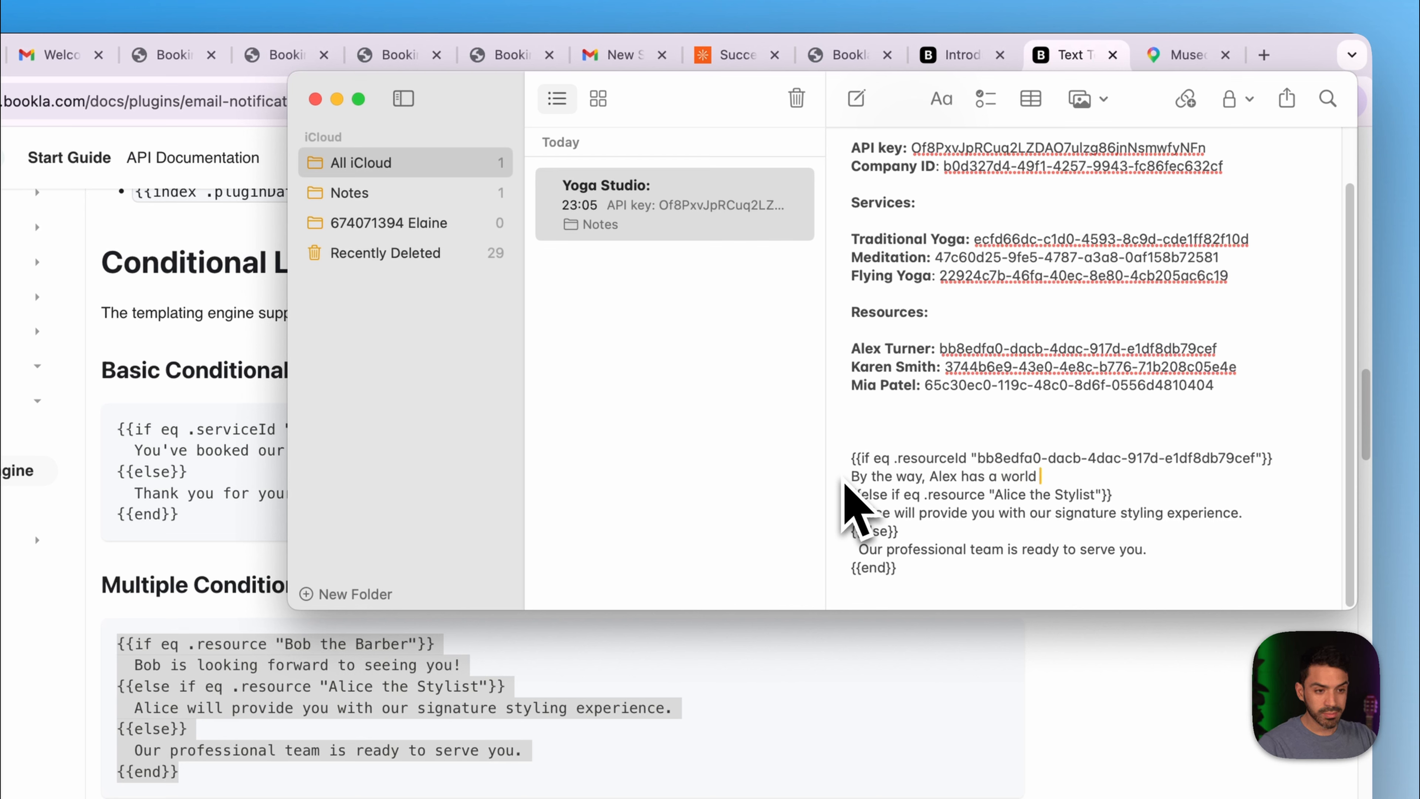
type("record ")
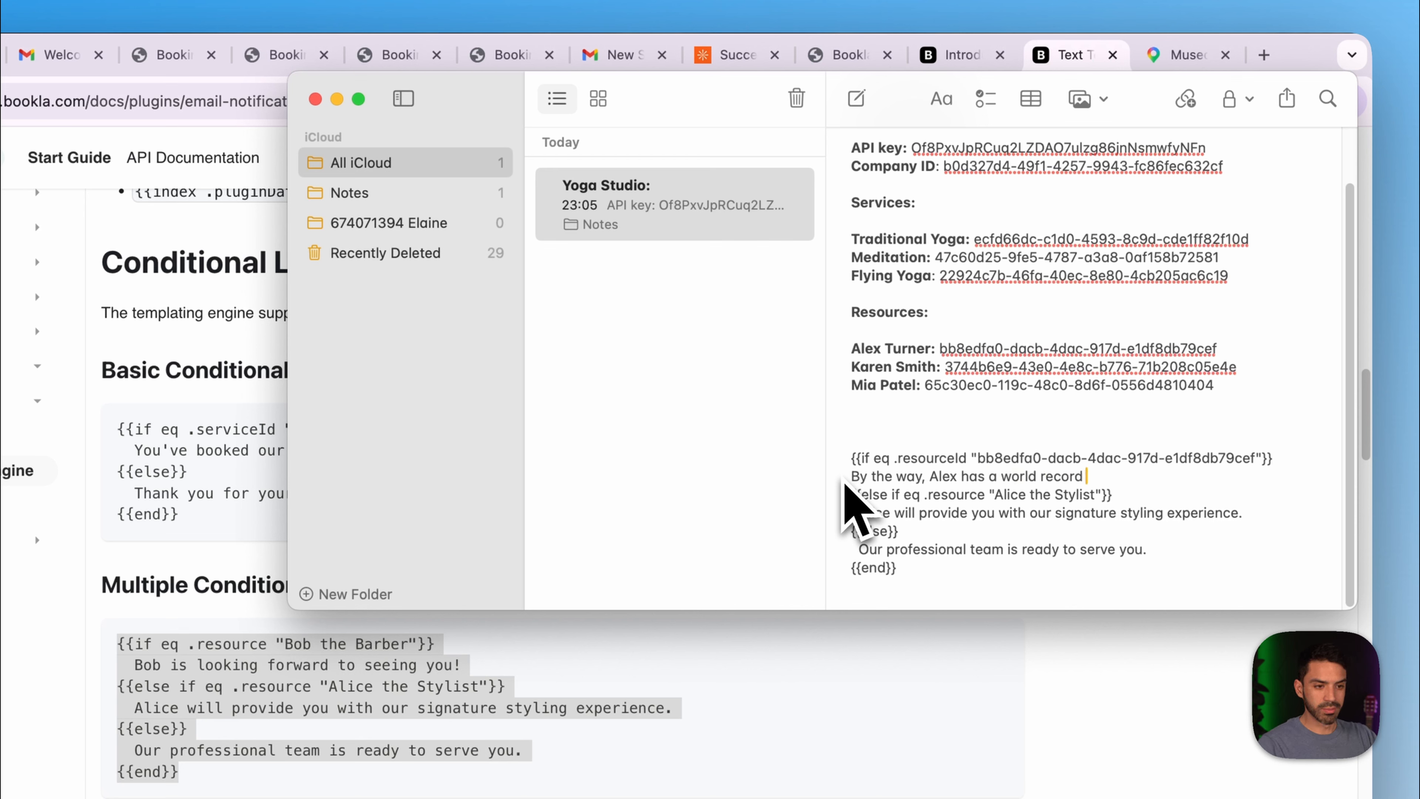
type("on ")
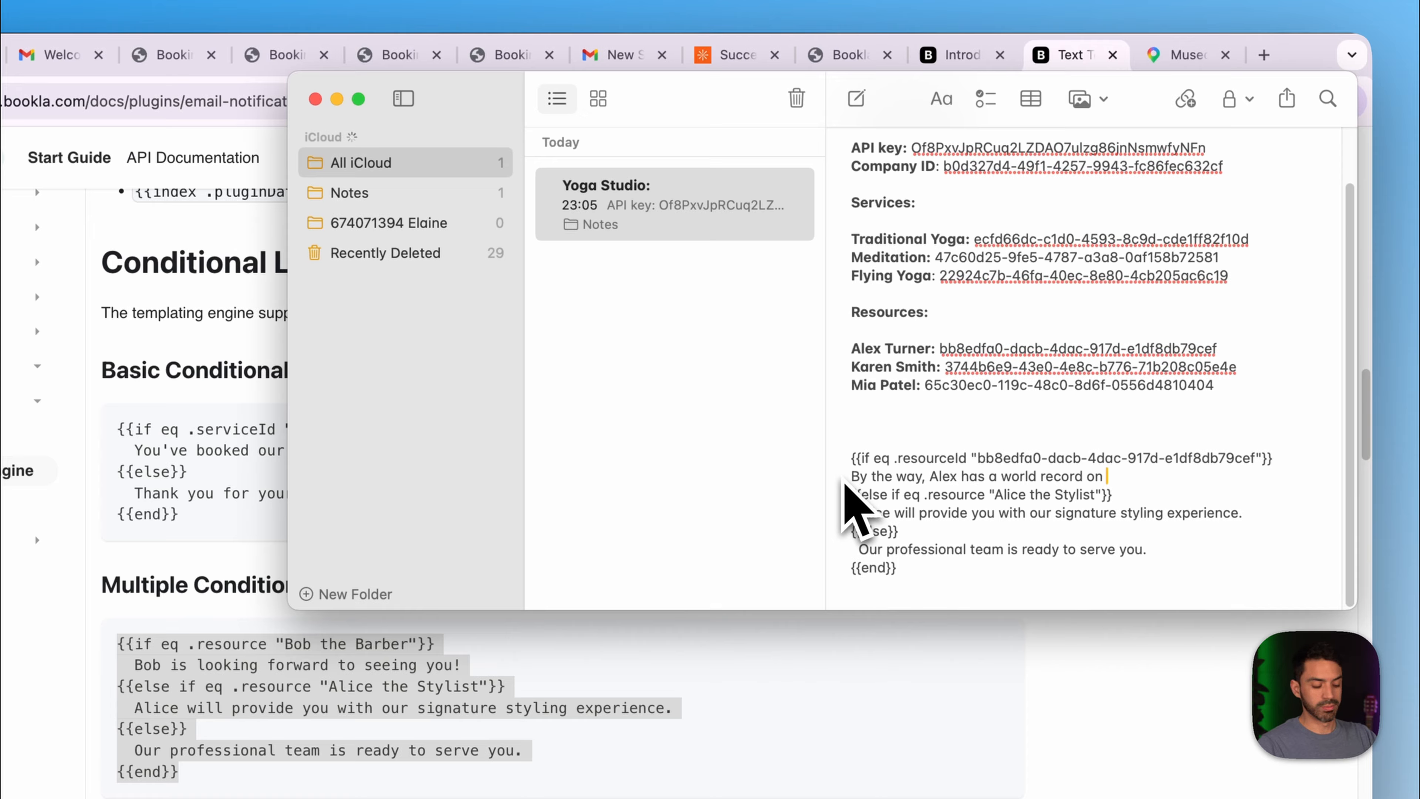
type("yy")
key("BackSpace")
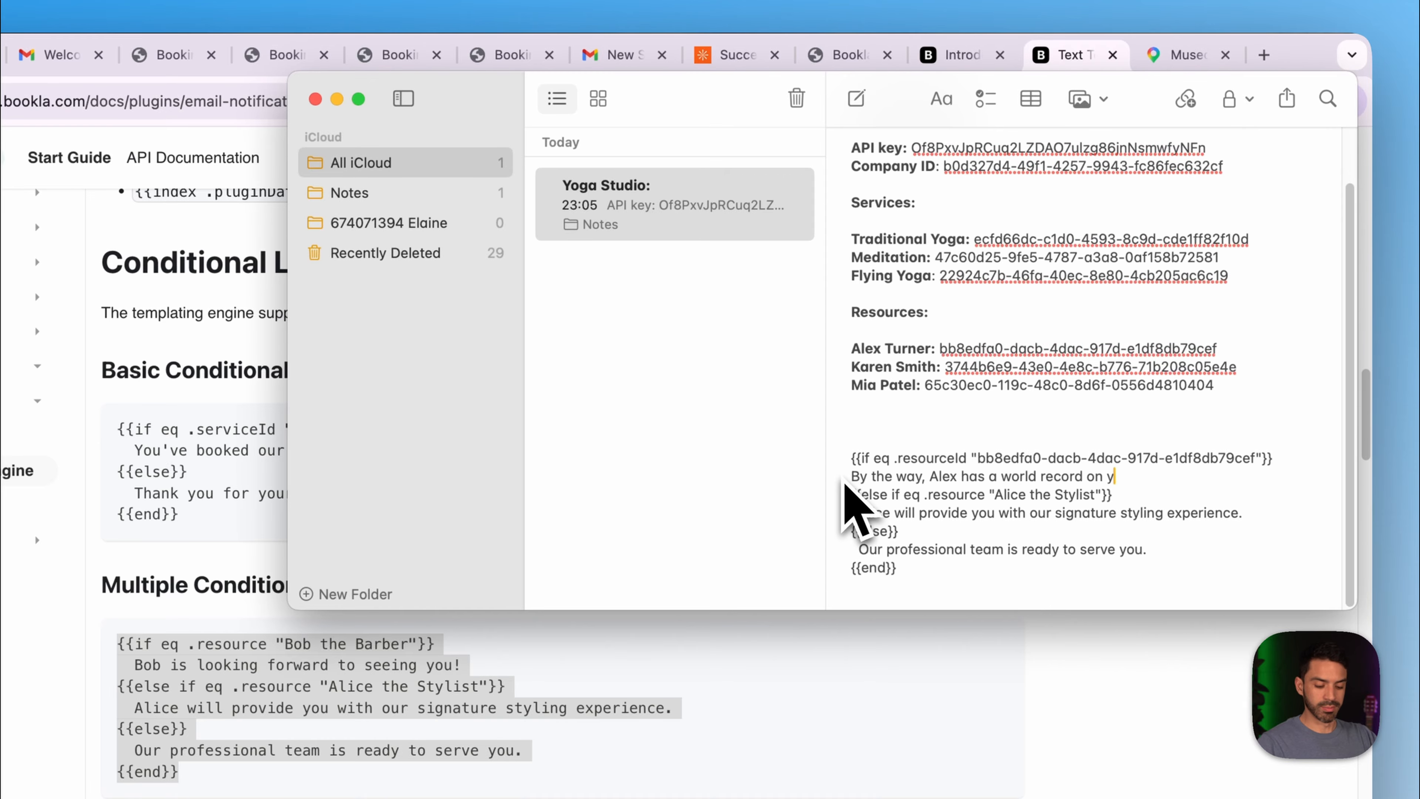
type("oga m")
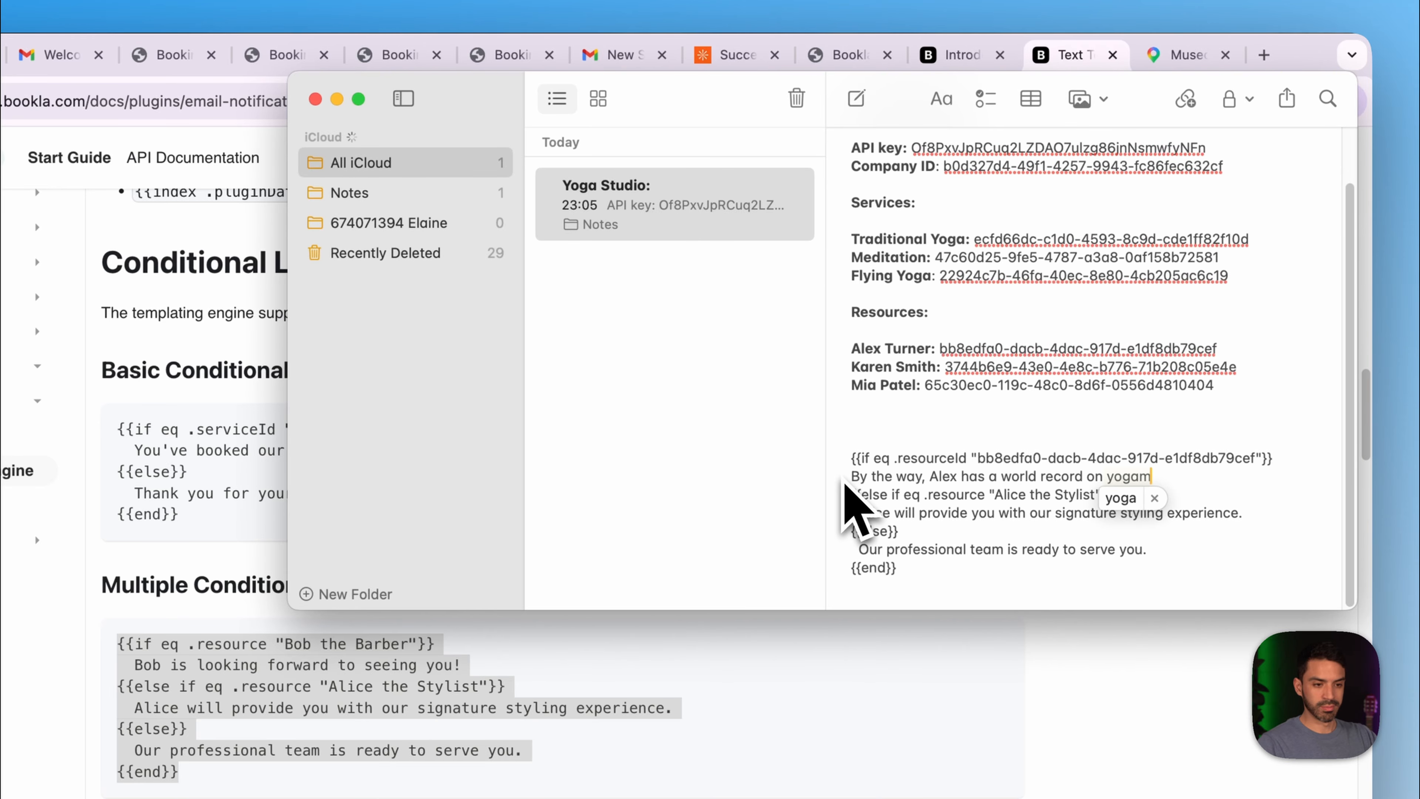
type("editition")
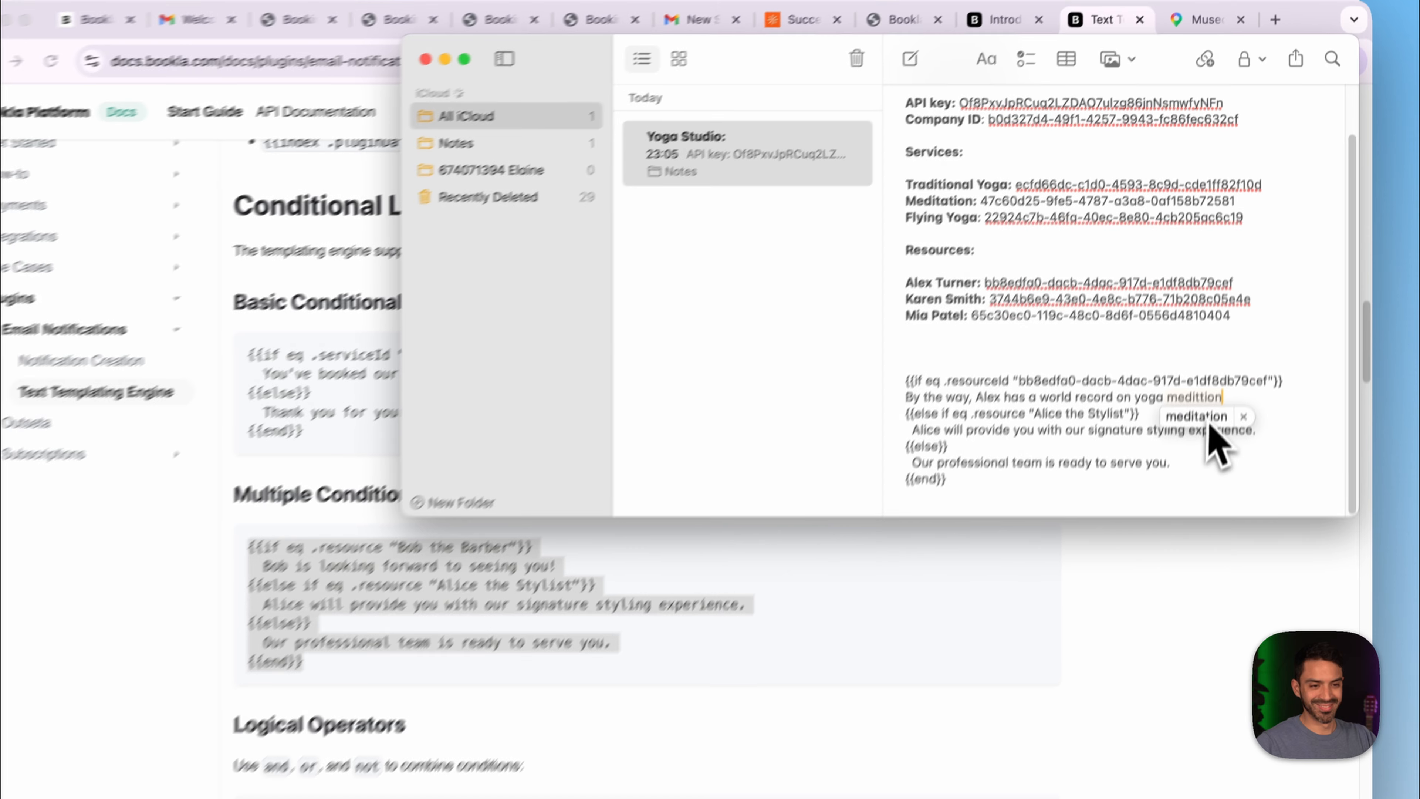
left_click(1183, 499)
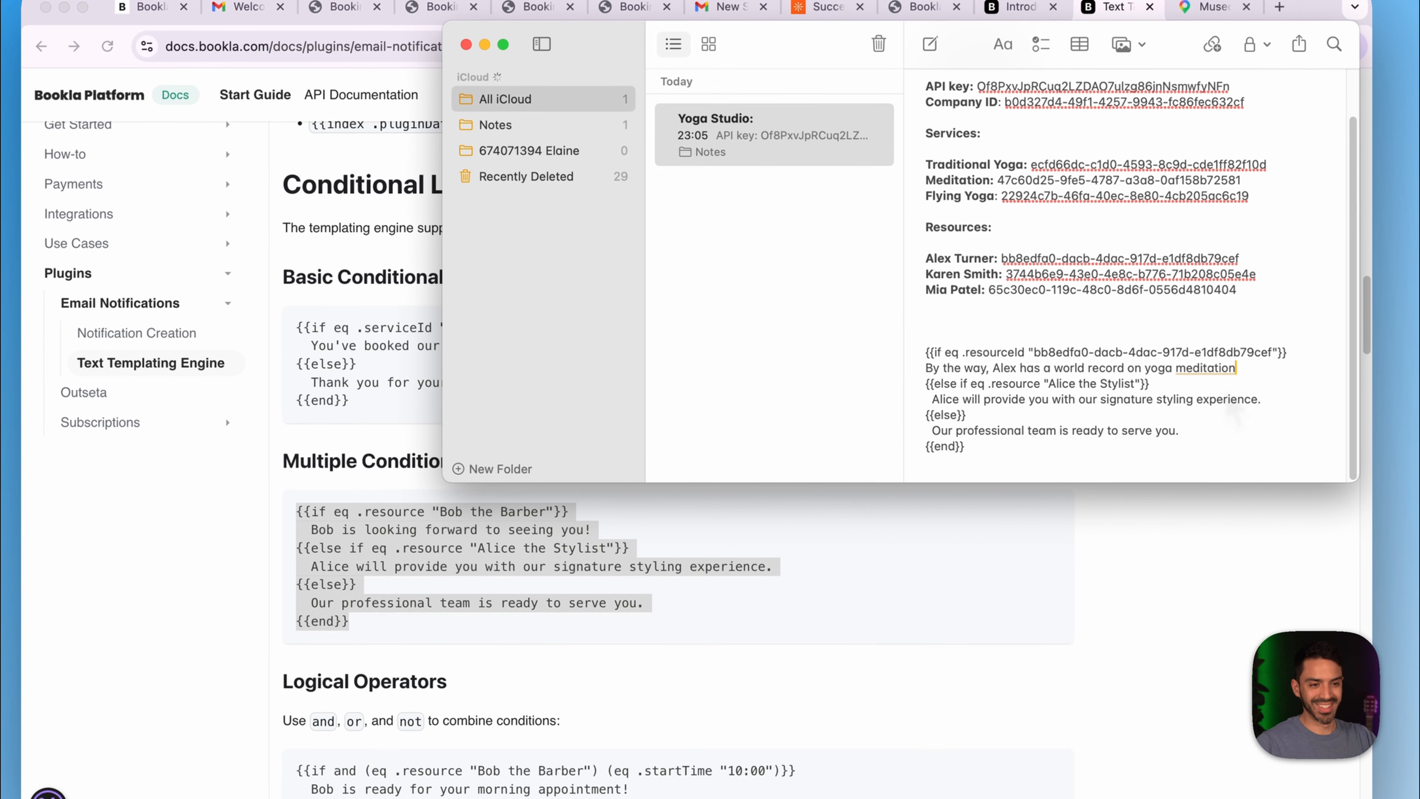
type(", he")
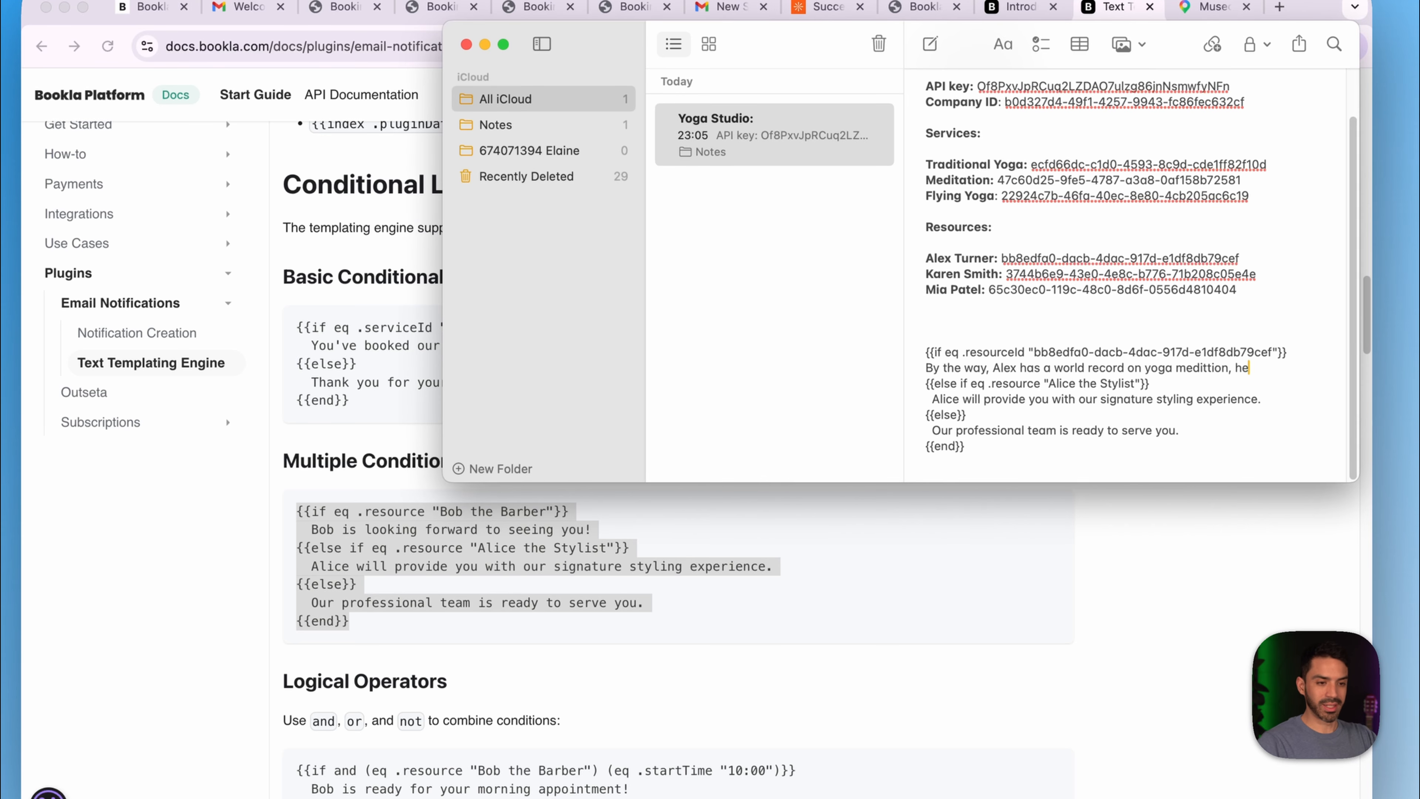
type(" meditat")
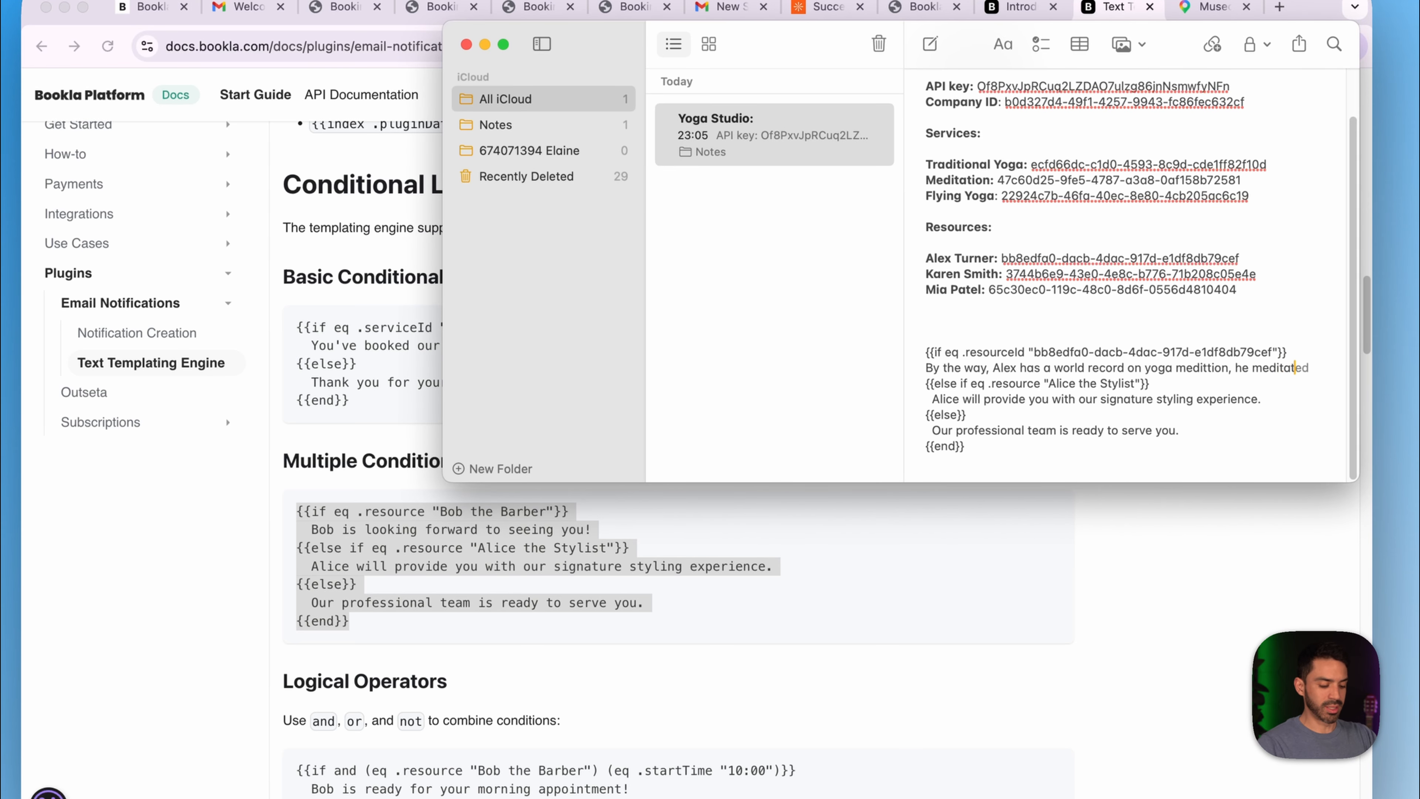
type("ed the lon")
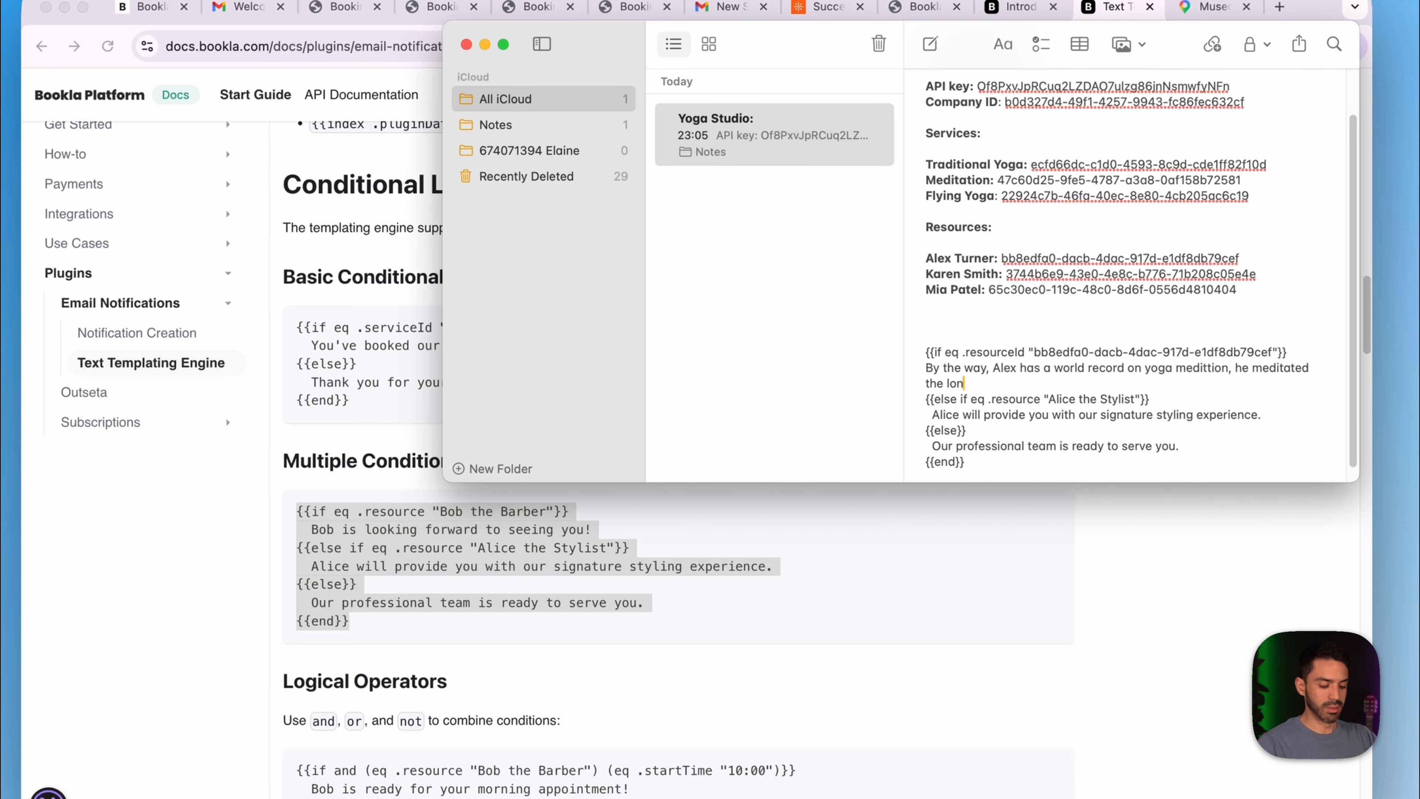
type("gest ever")
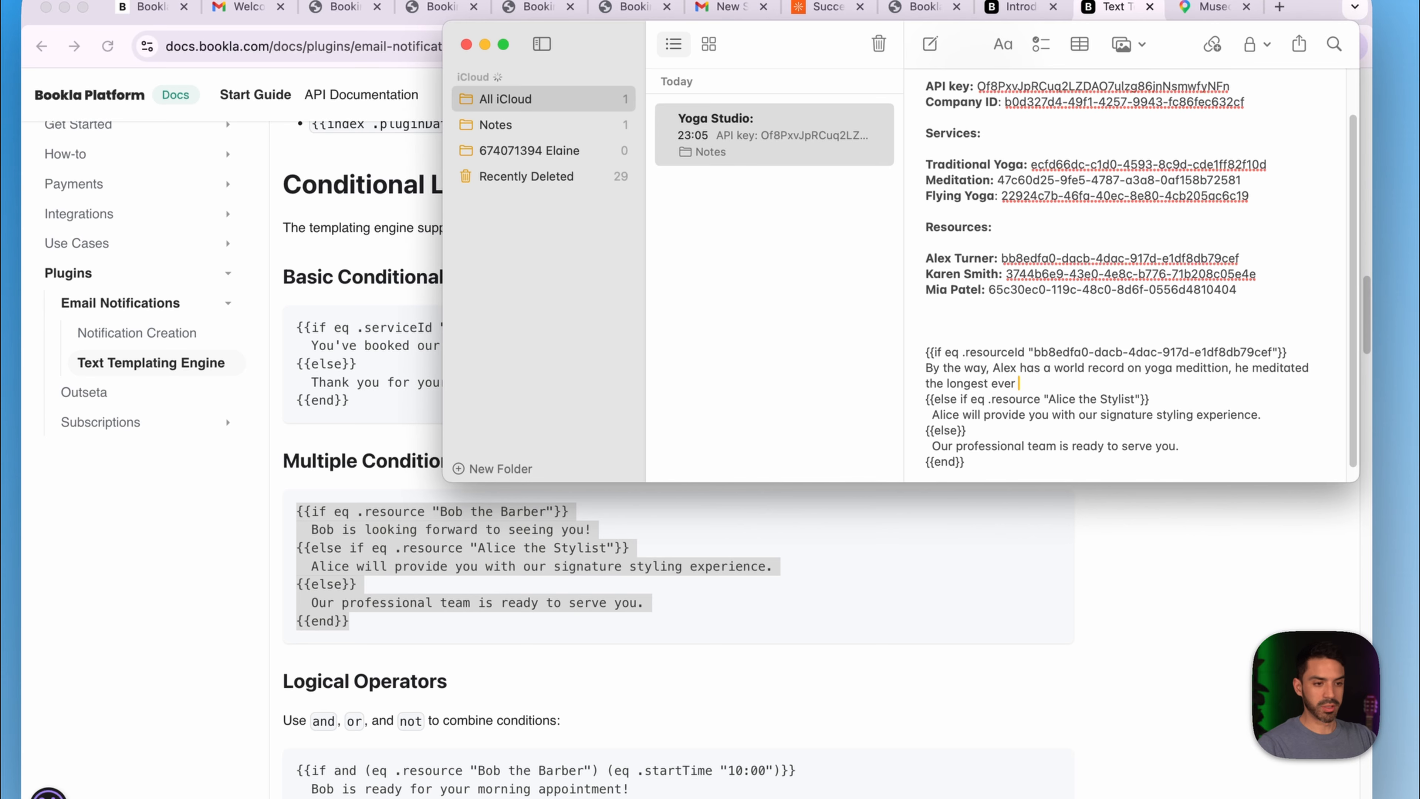
type(".")
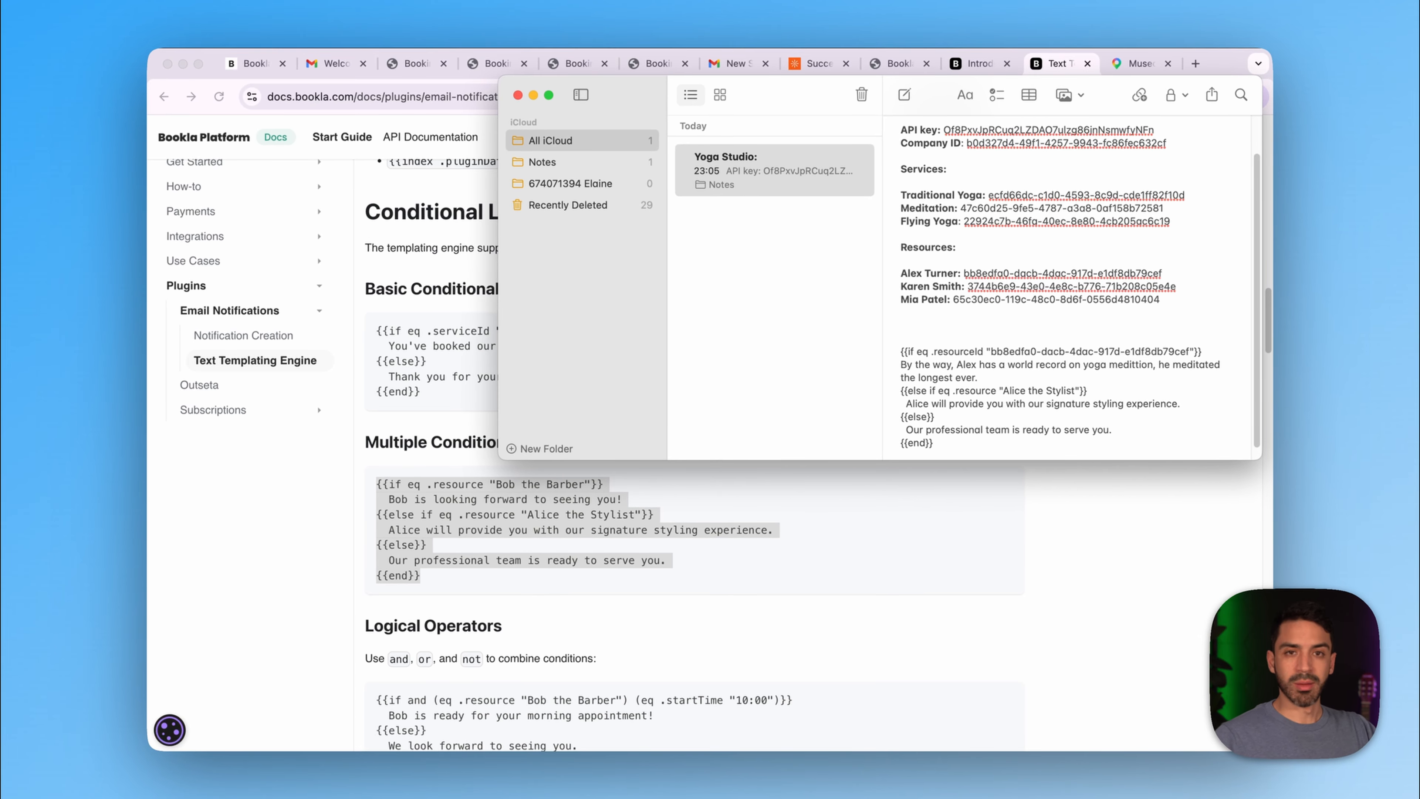
scroll(1067, 288, "up", 1)
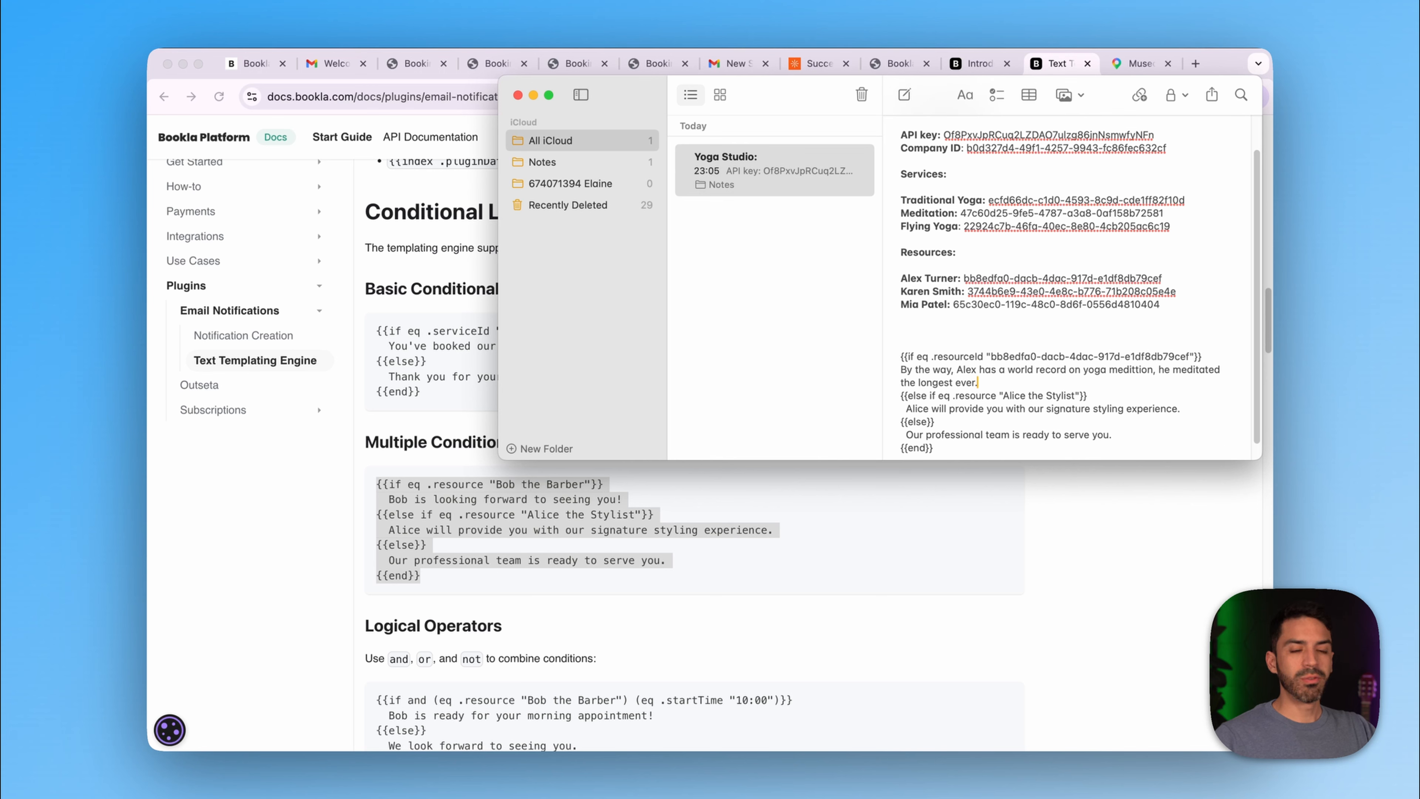
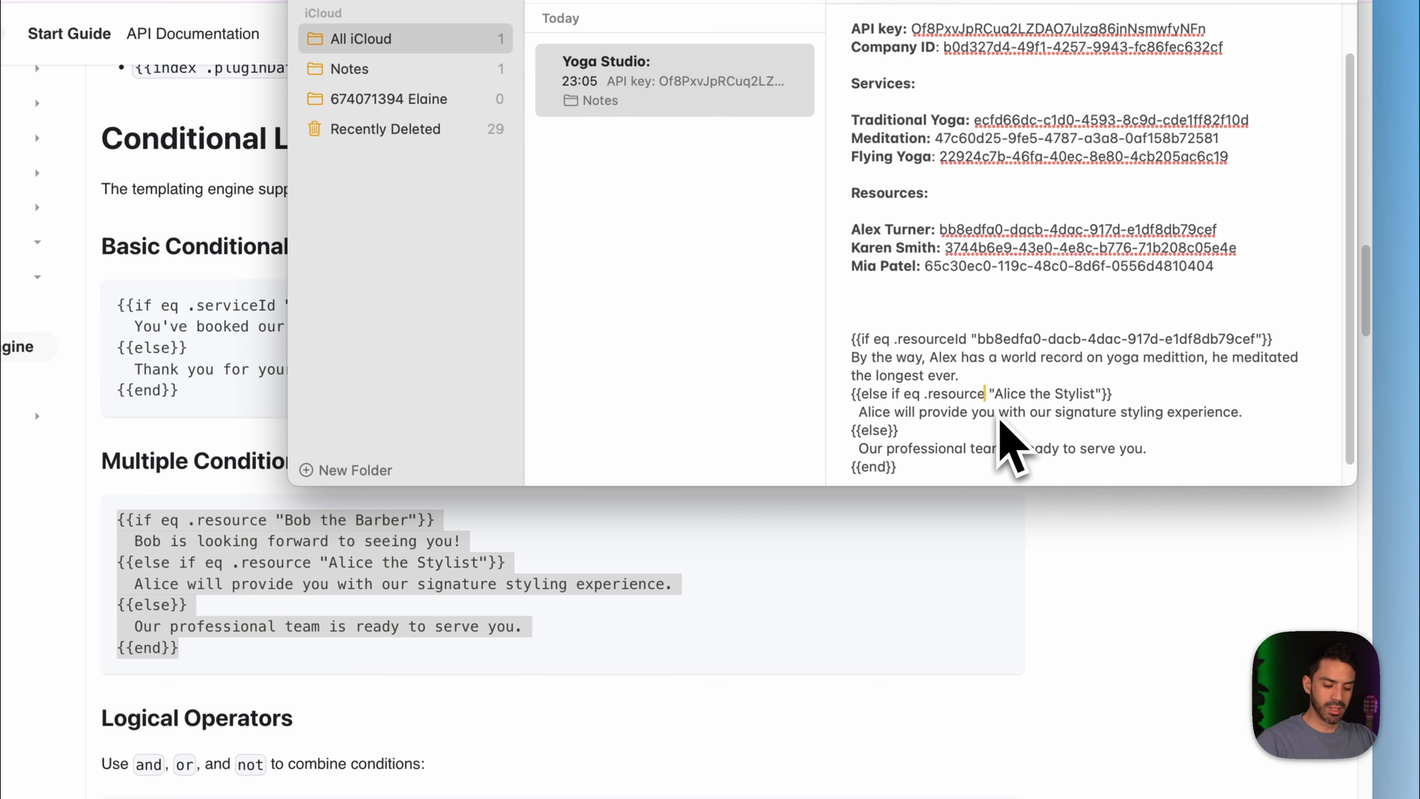
- Change the else-if condition to .resourceId and paste the second resource's ID into its quotes
type("Id")
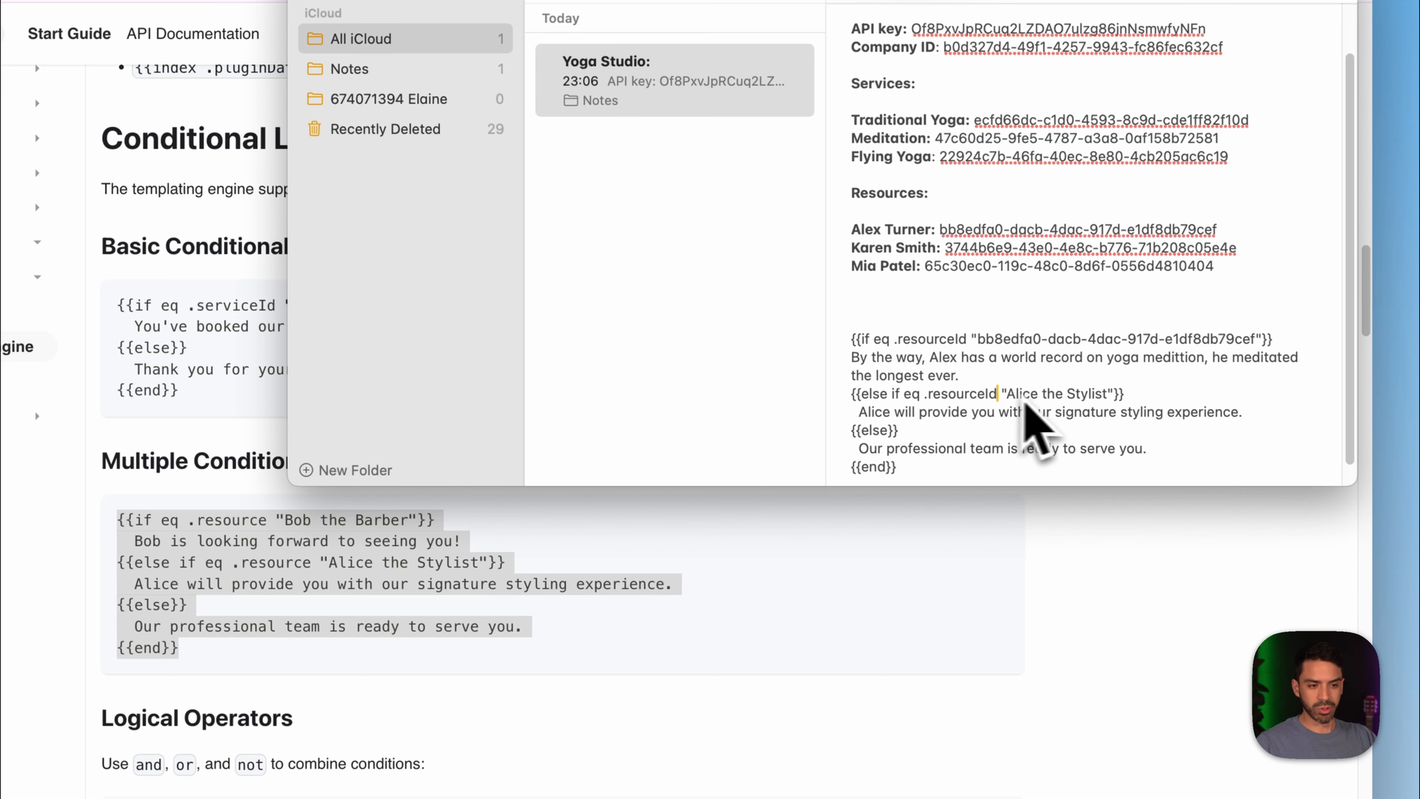
left_click(1010, 394)
left_click_drag(1012, 419, 1104, 422)
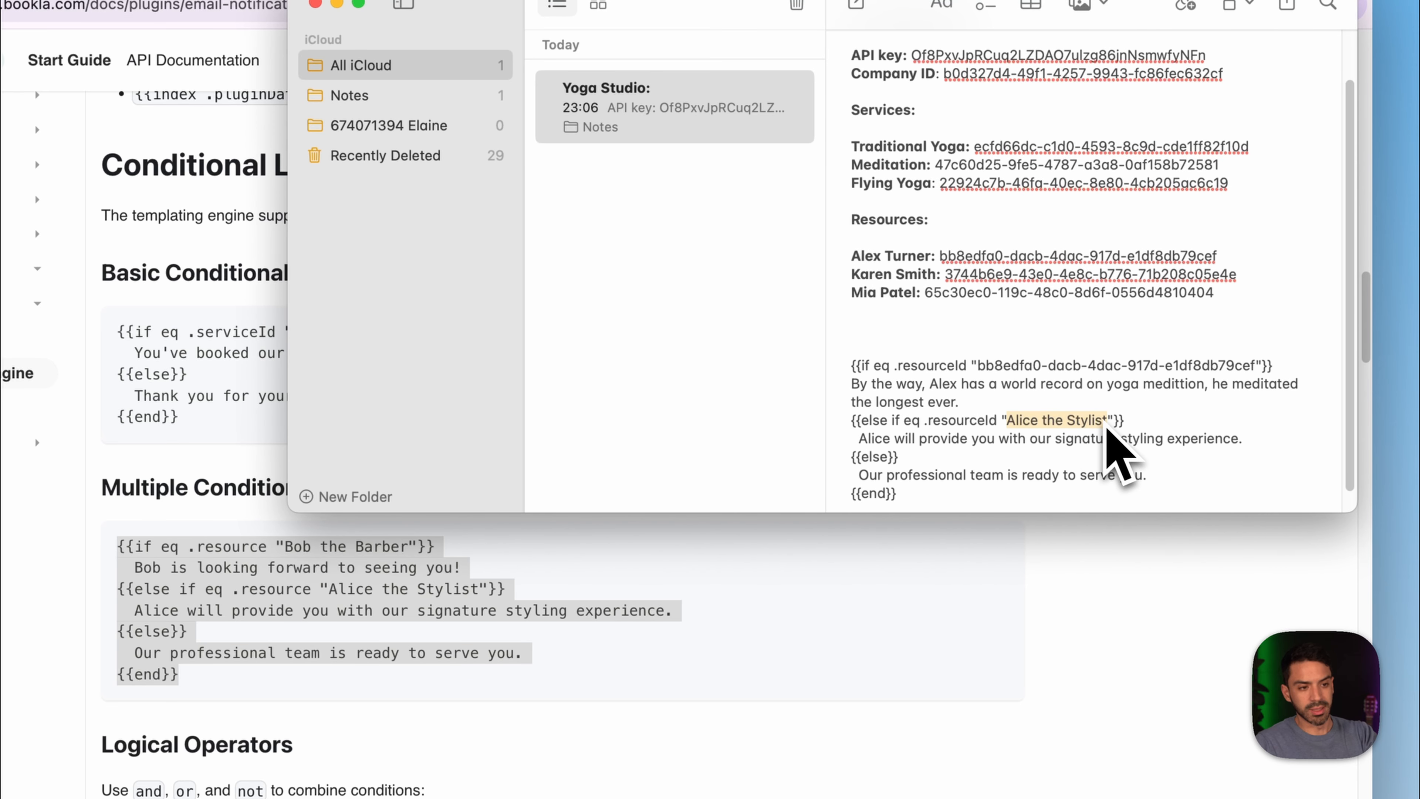
key("BackSpace")
left_click_drag(944, 274, 1252, 280)
key("super+c")
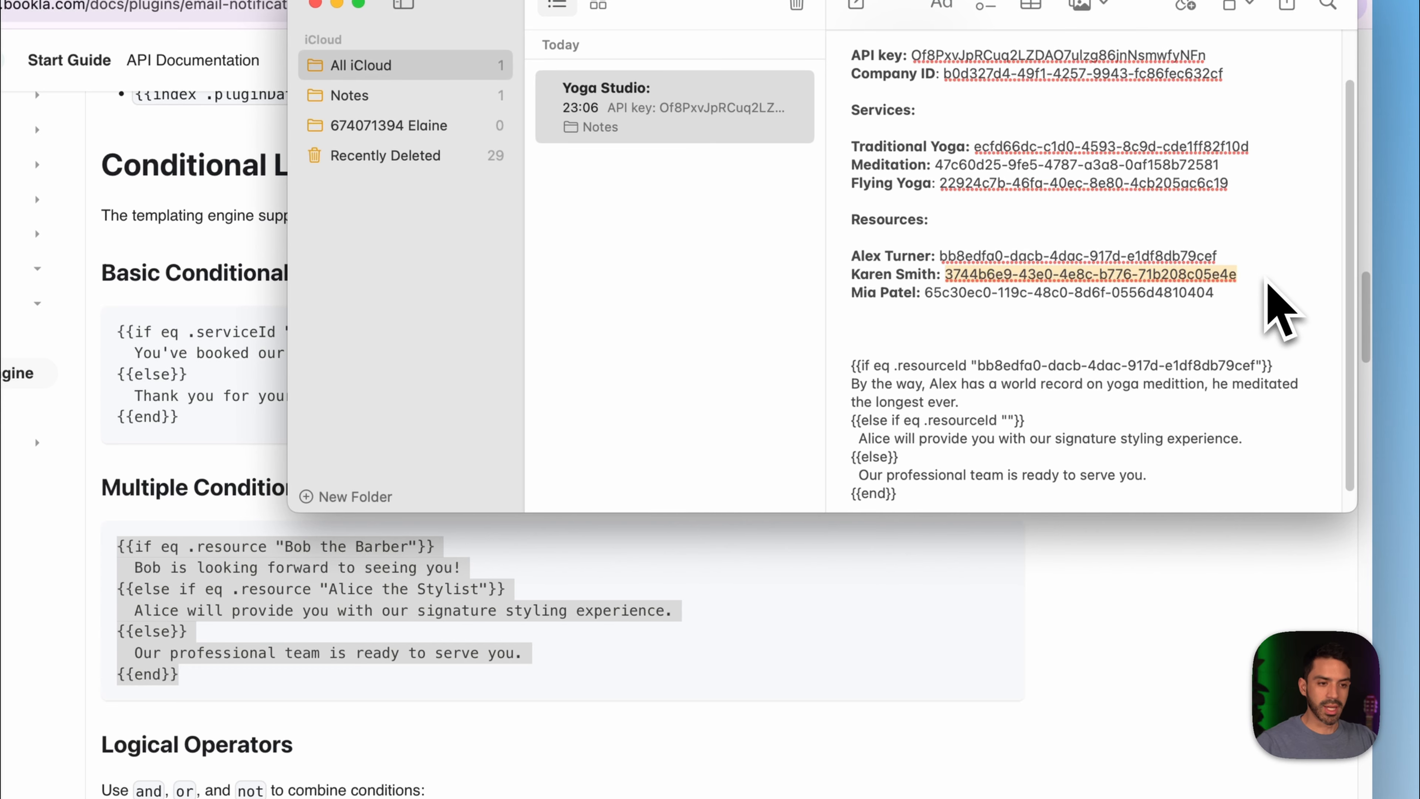
left_click(1008, 423)
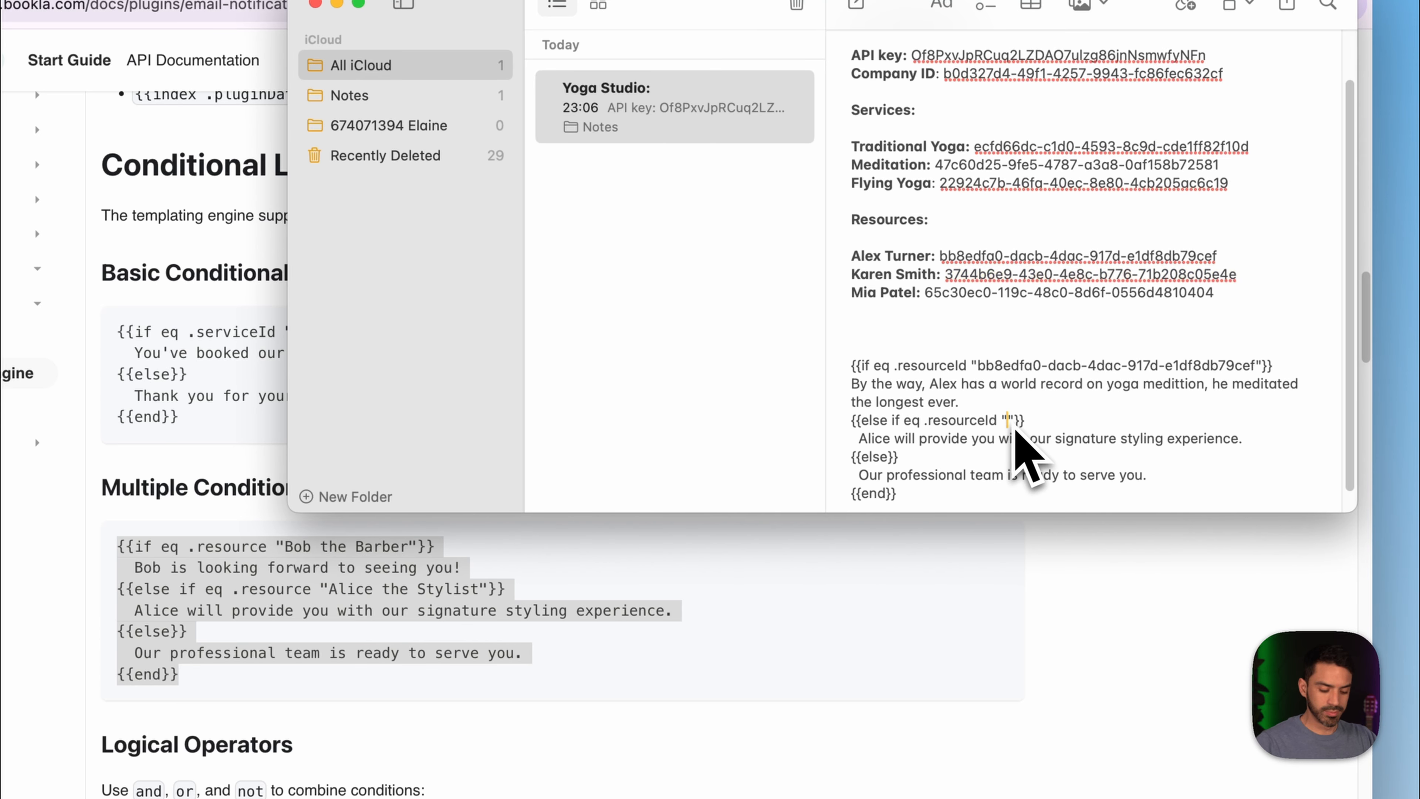
key("super+v")
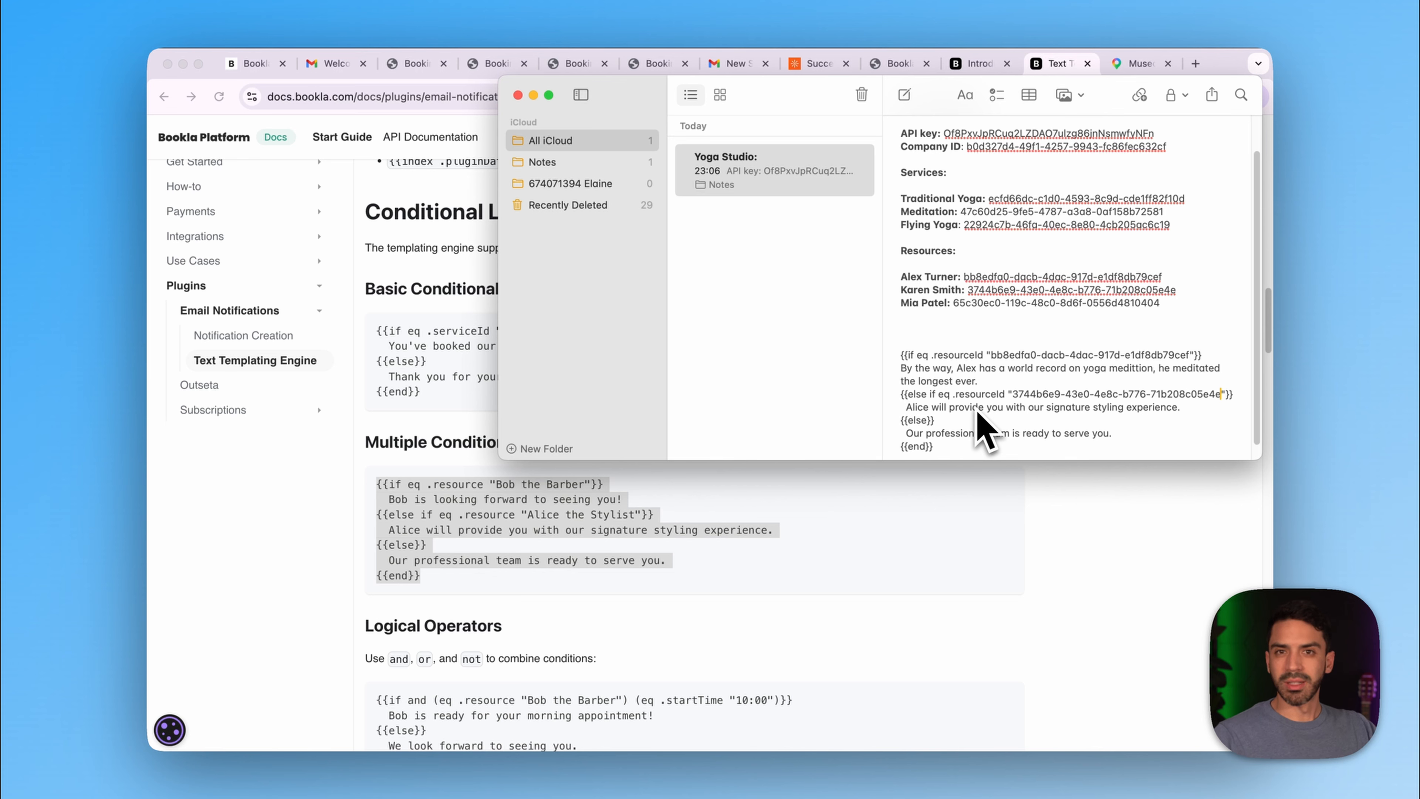
- Replace the sample sentence with a 'By the way … is the best' compliment ending in {{.service}}
left_click_drag(1205, 420, 839, 401)
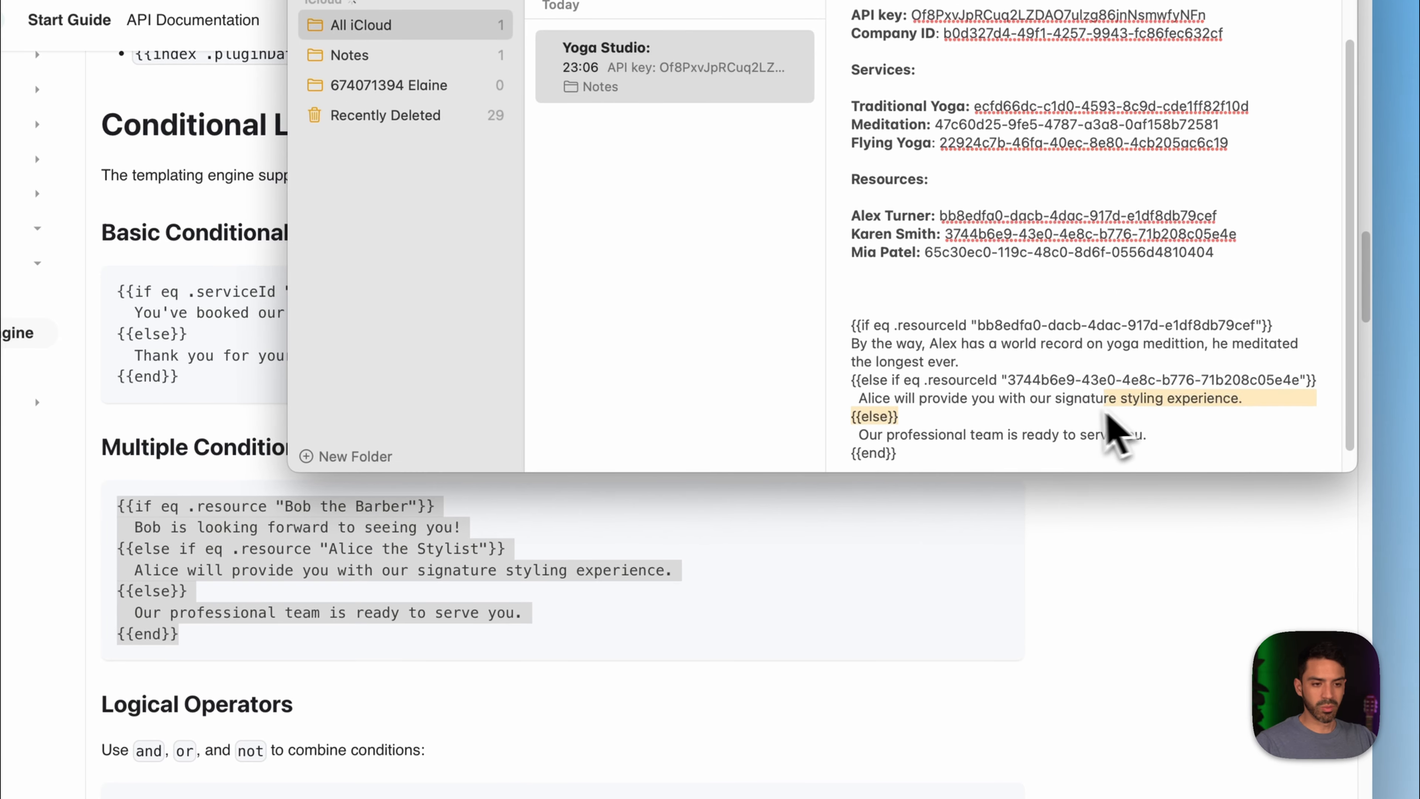
left_click(839, 401)
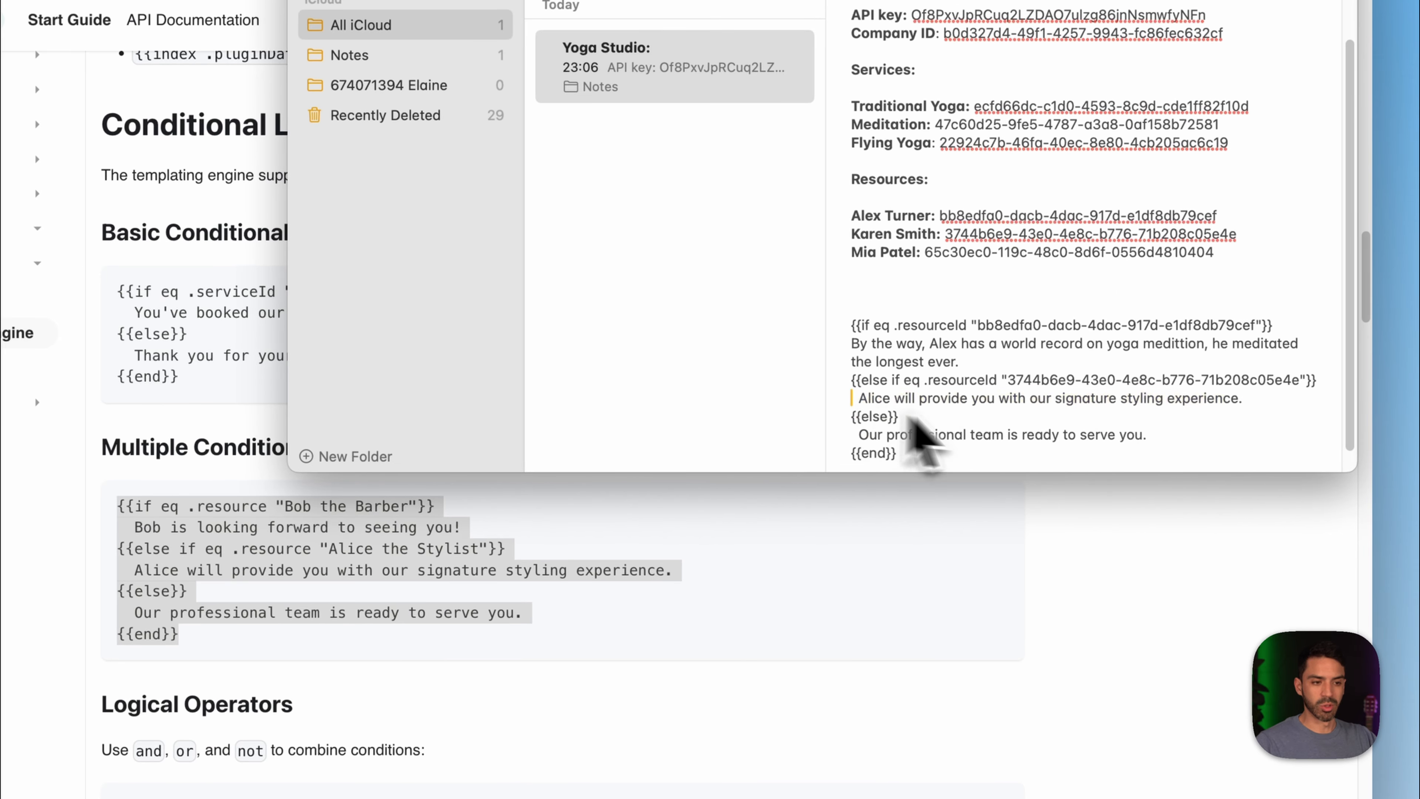
left_click_drag(1244, 398, 856, 414)
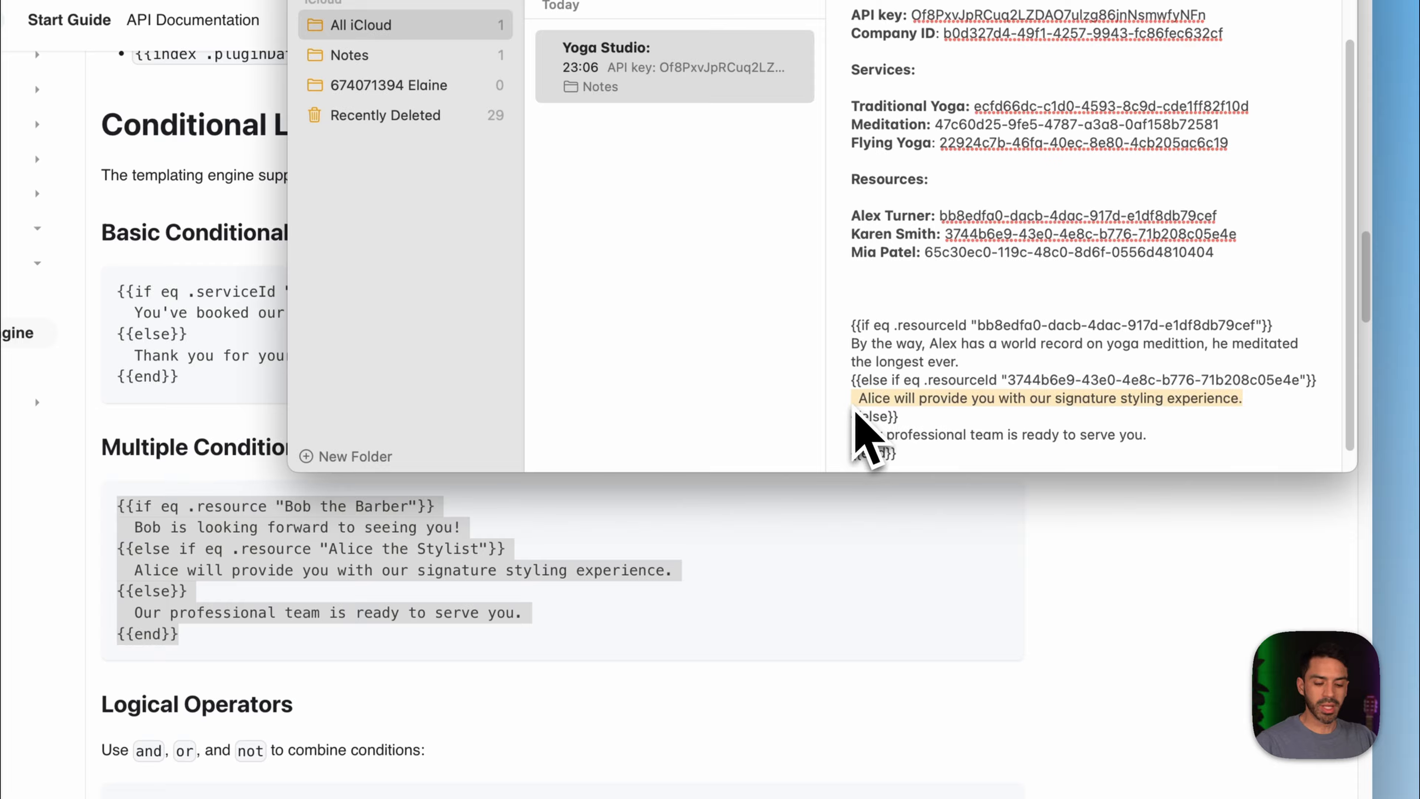
key("BackSpace")
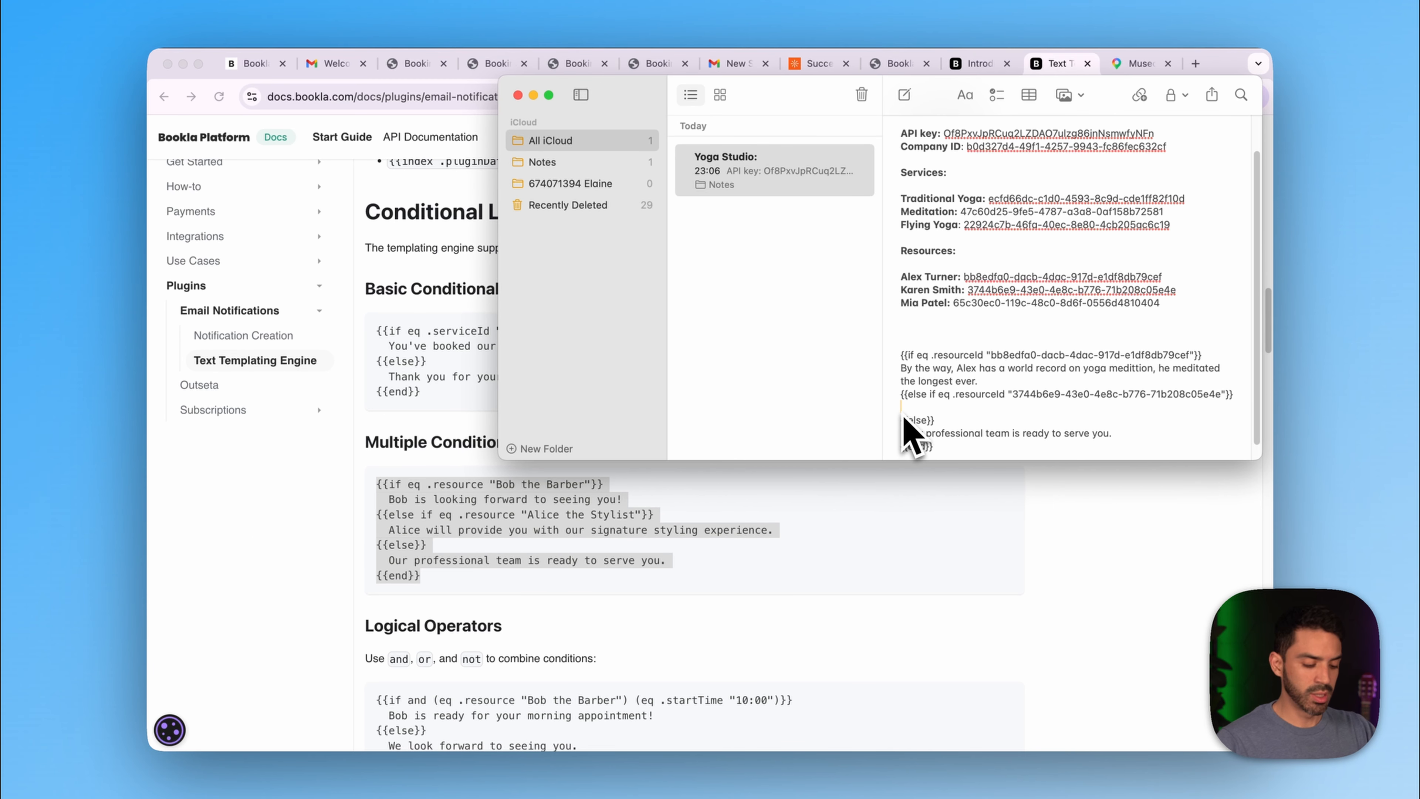
type("By the Way")
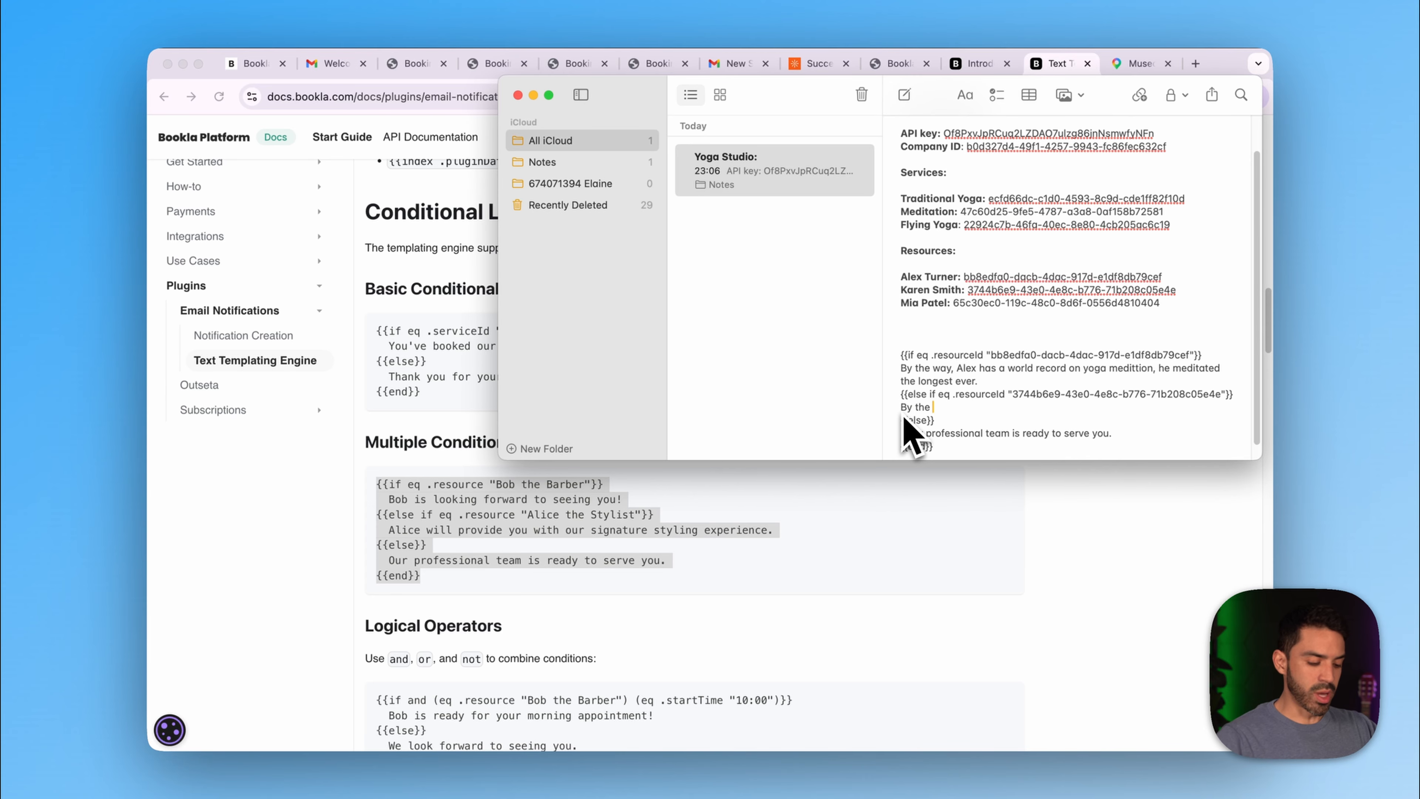
key("BackSpace")
key("BackSpace")
key("BackSpace")
key("BackSpace")
type("w")
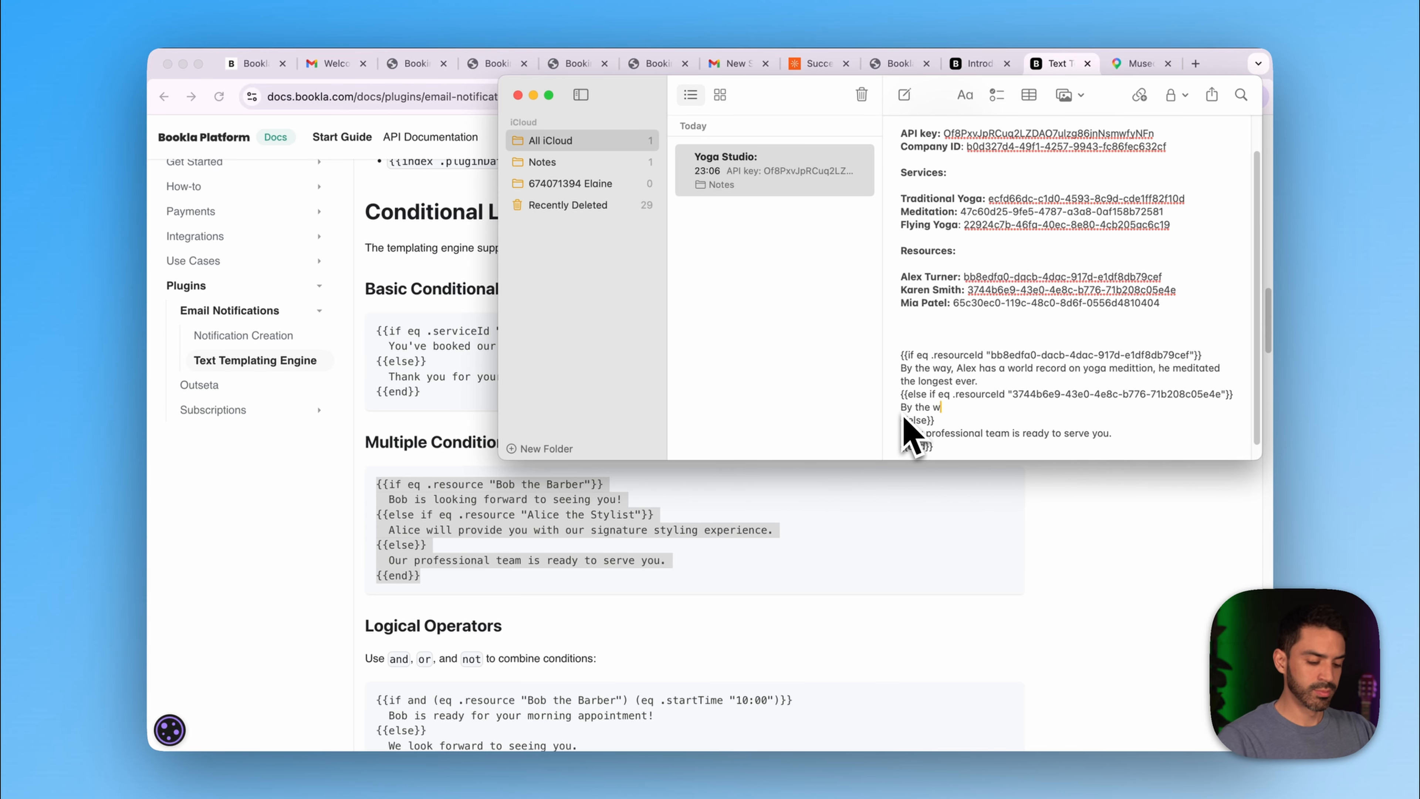
type("ay Karen")
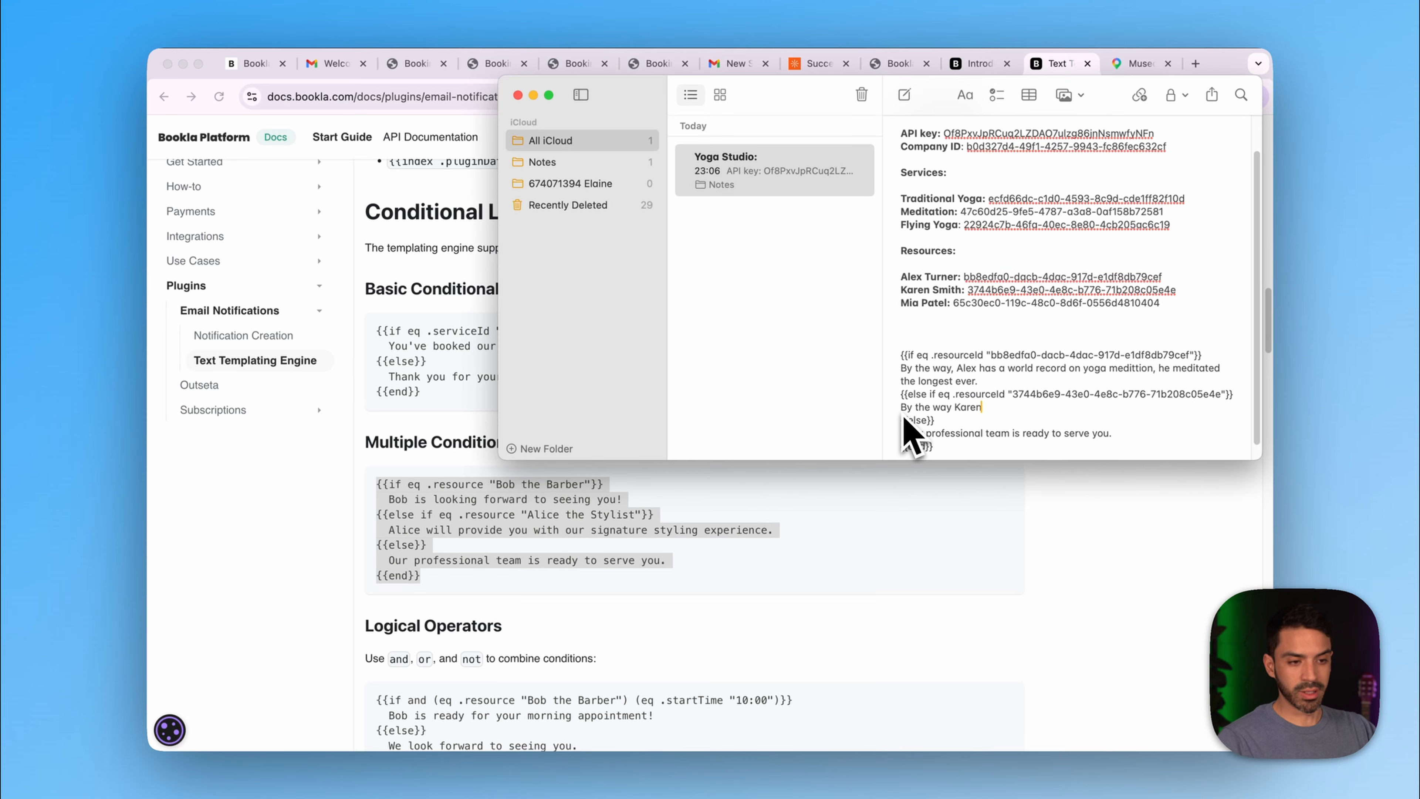
type(" is")
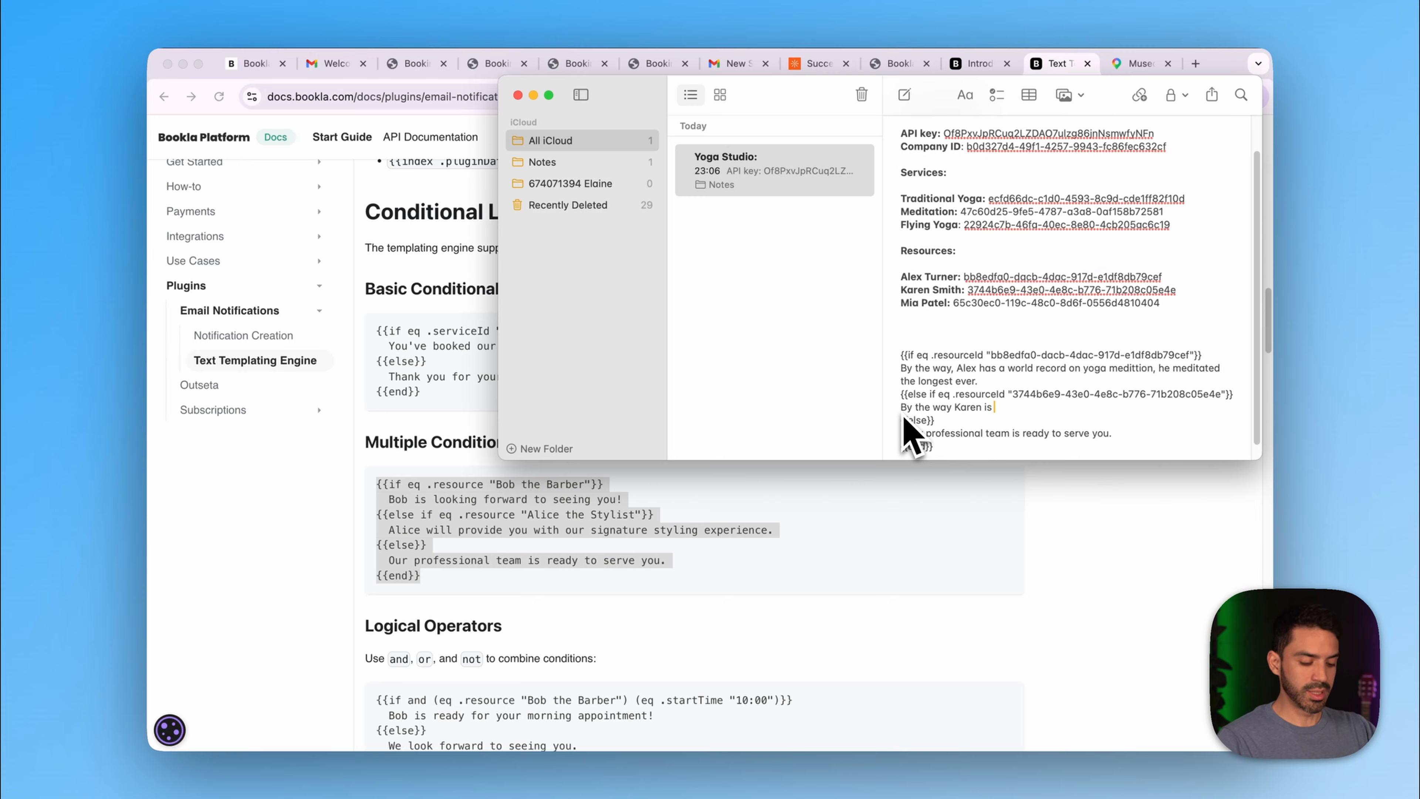
type(" the best at")
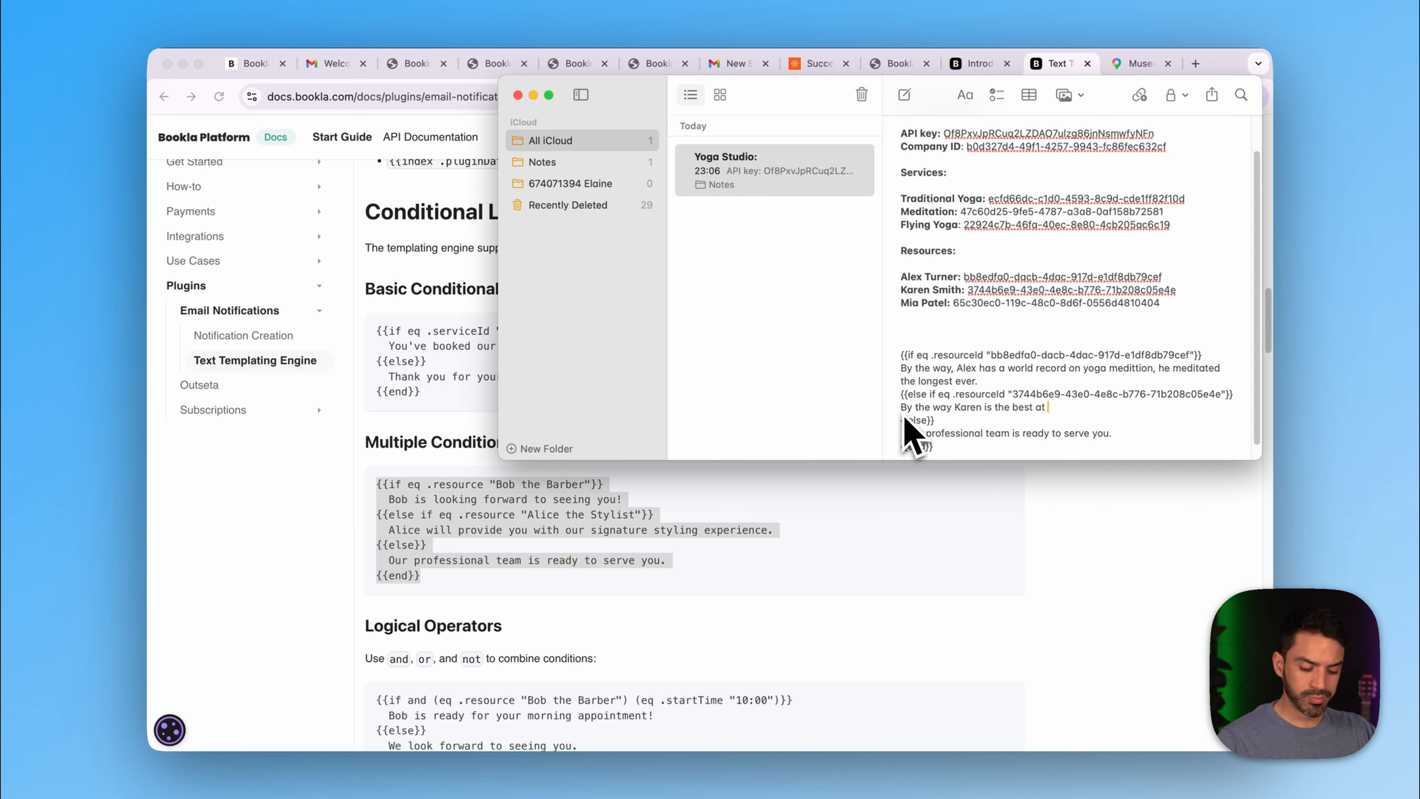
type("{{")
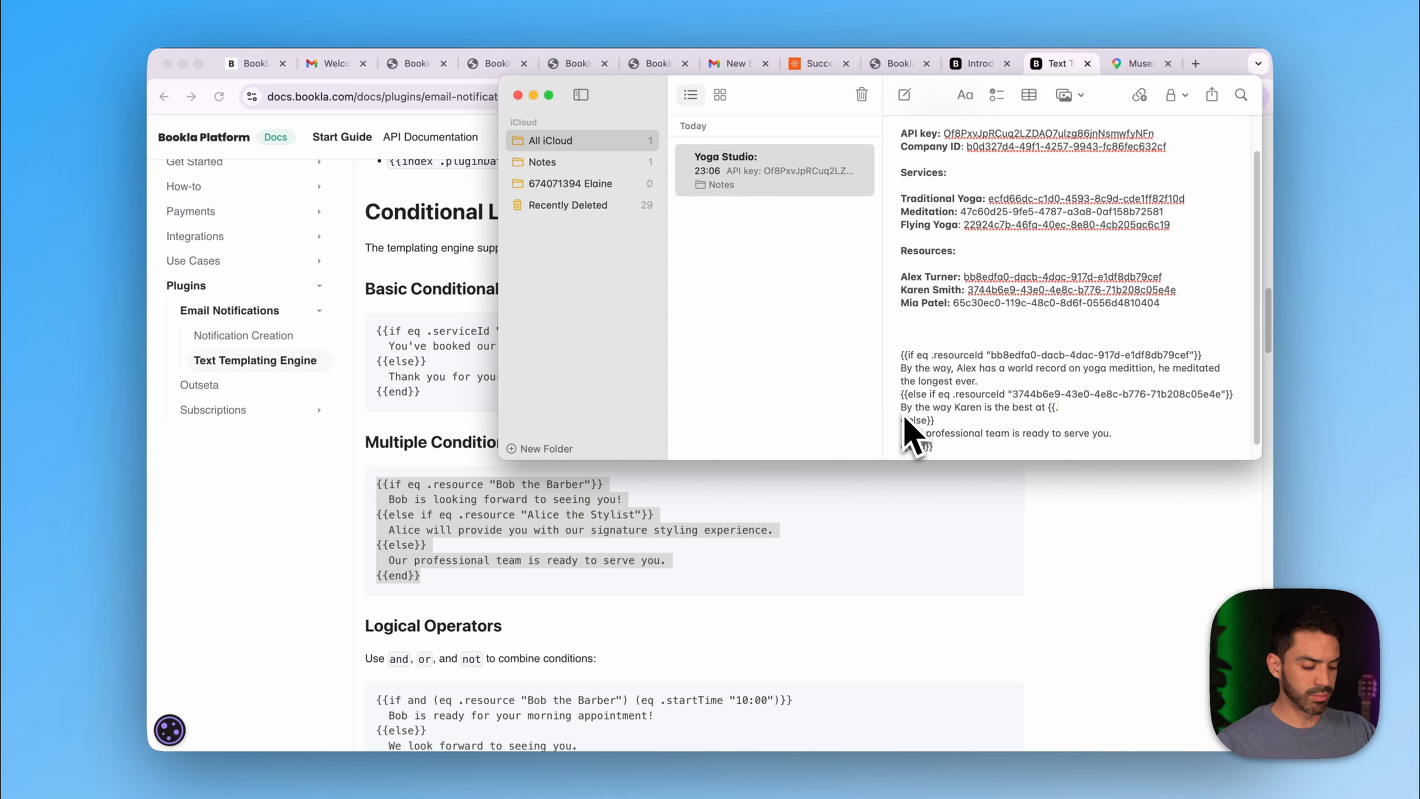
type(".service")
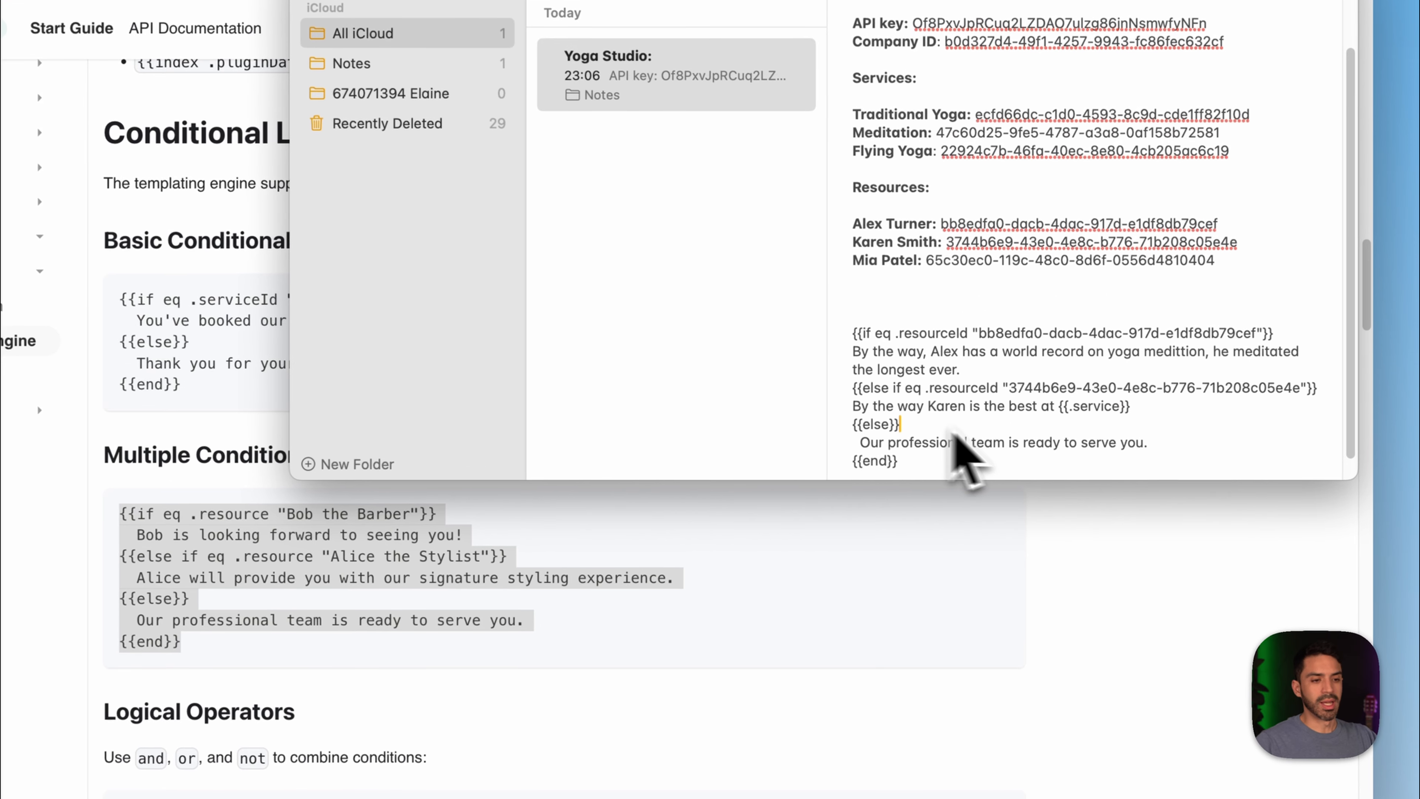
left_click(1174, 414)
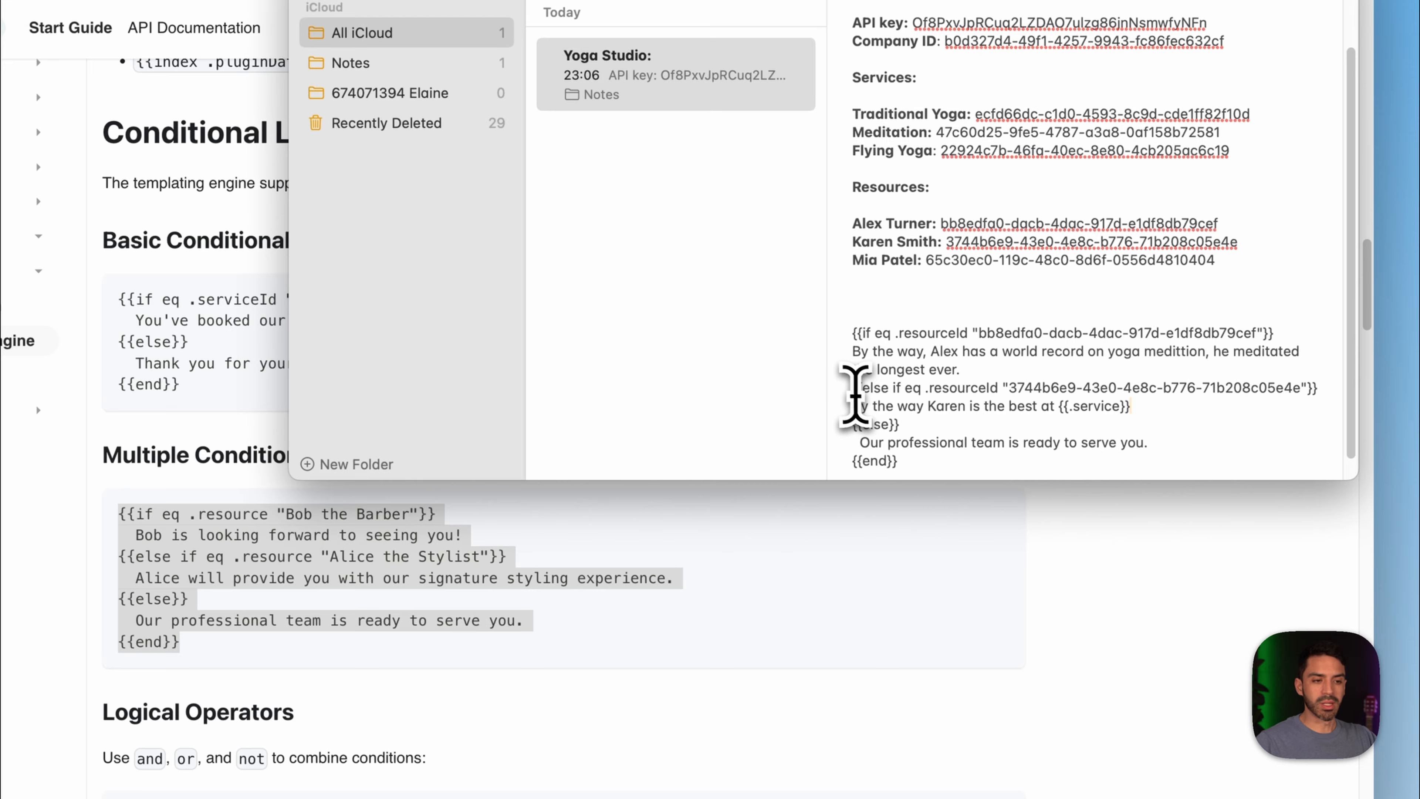
left_click_drag(851, 387, 1167, 409)
key("super+c")
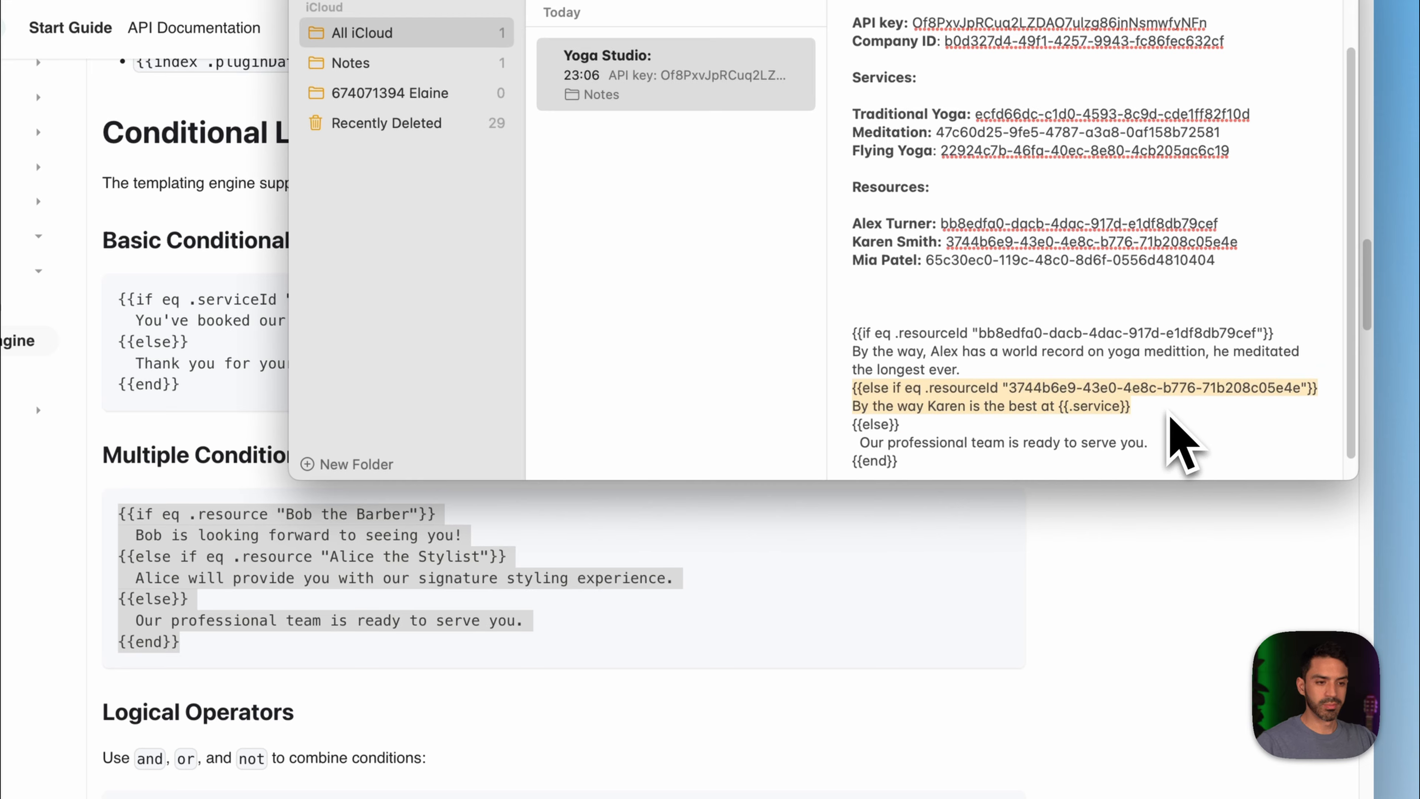
- Duplicate the else-if branch below and set its condition to the third resource's ID
left_click(1170, 414)
key("Return")
key("super+v")
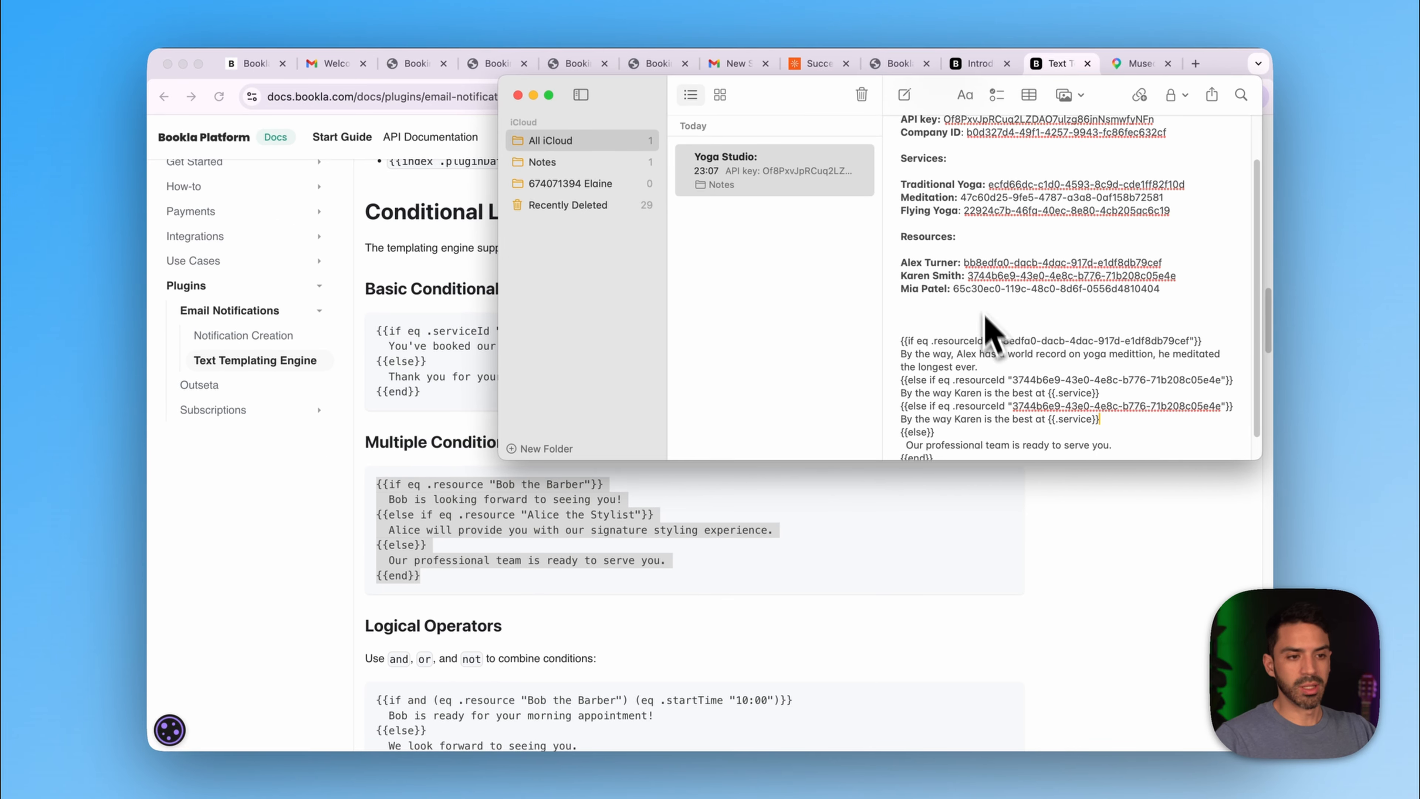
left_click_drag(953, 289, 1160, 290)
key("super+c")
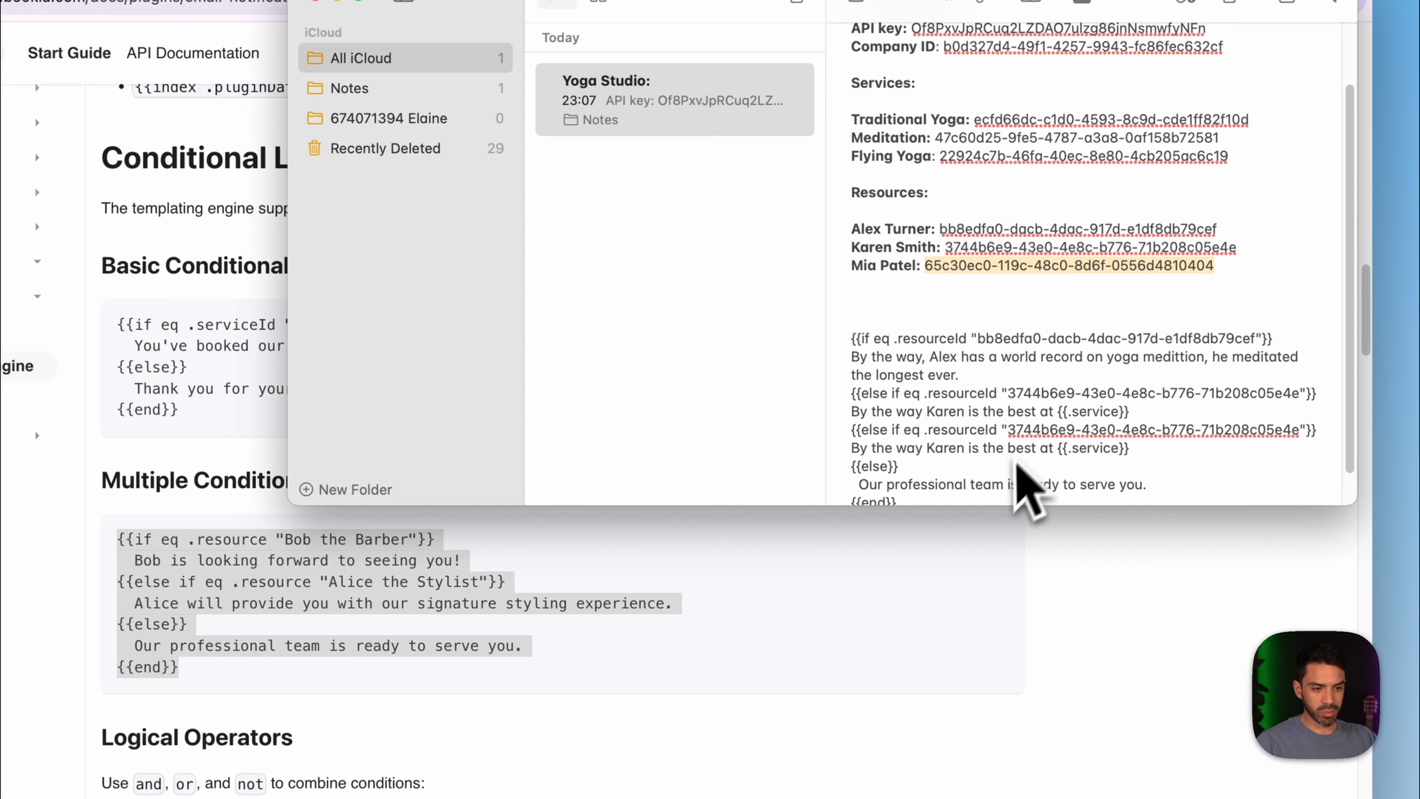
left_click(1022, 432)
left_click_drag(1009, 432, 1299, 438)
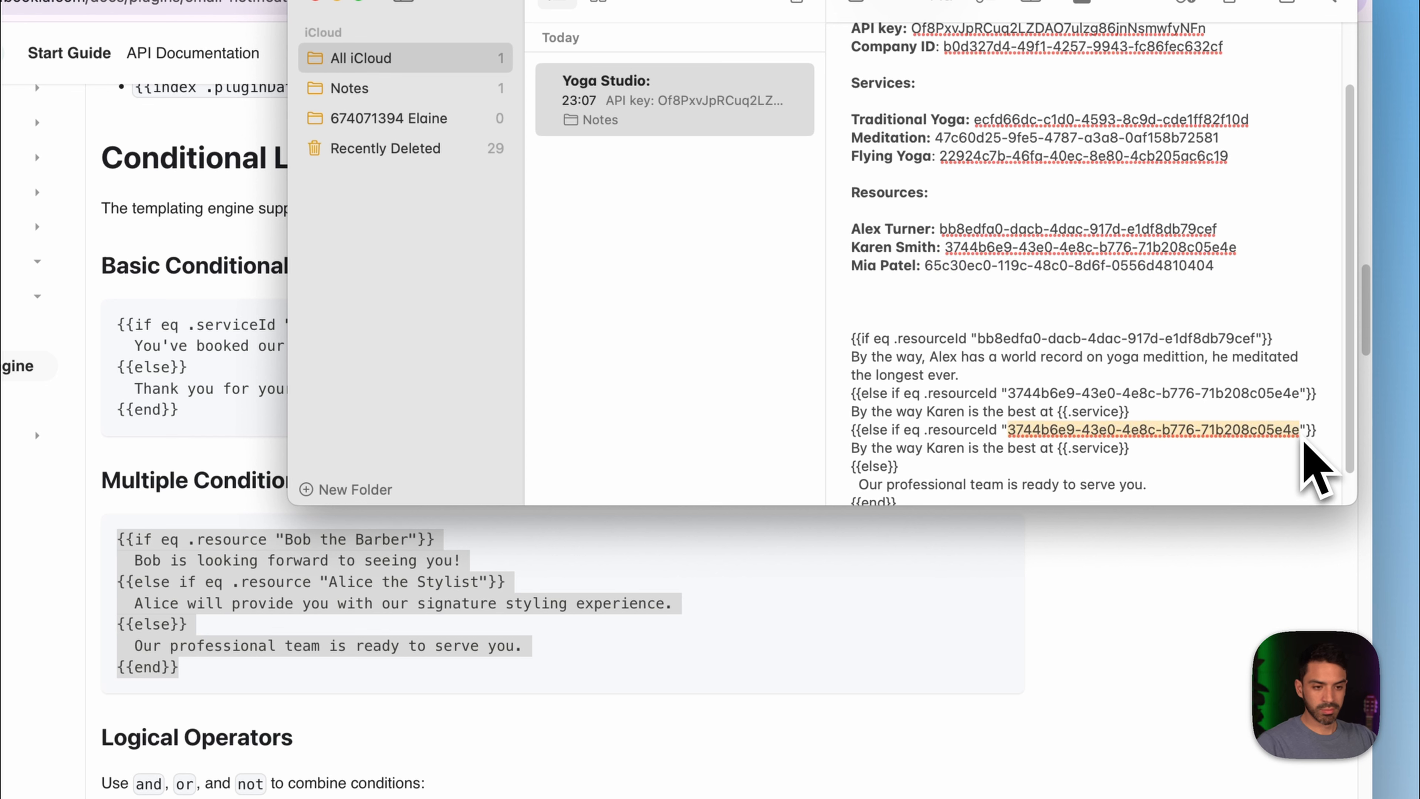
key("super+v")
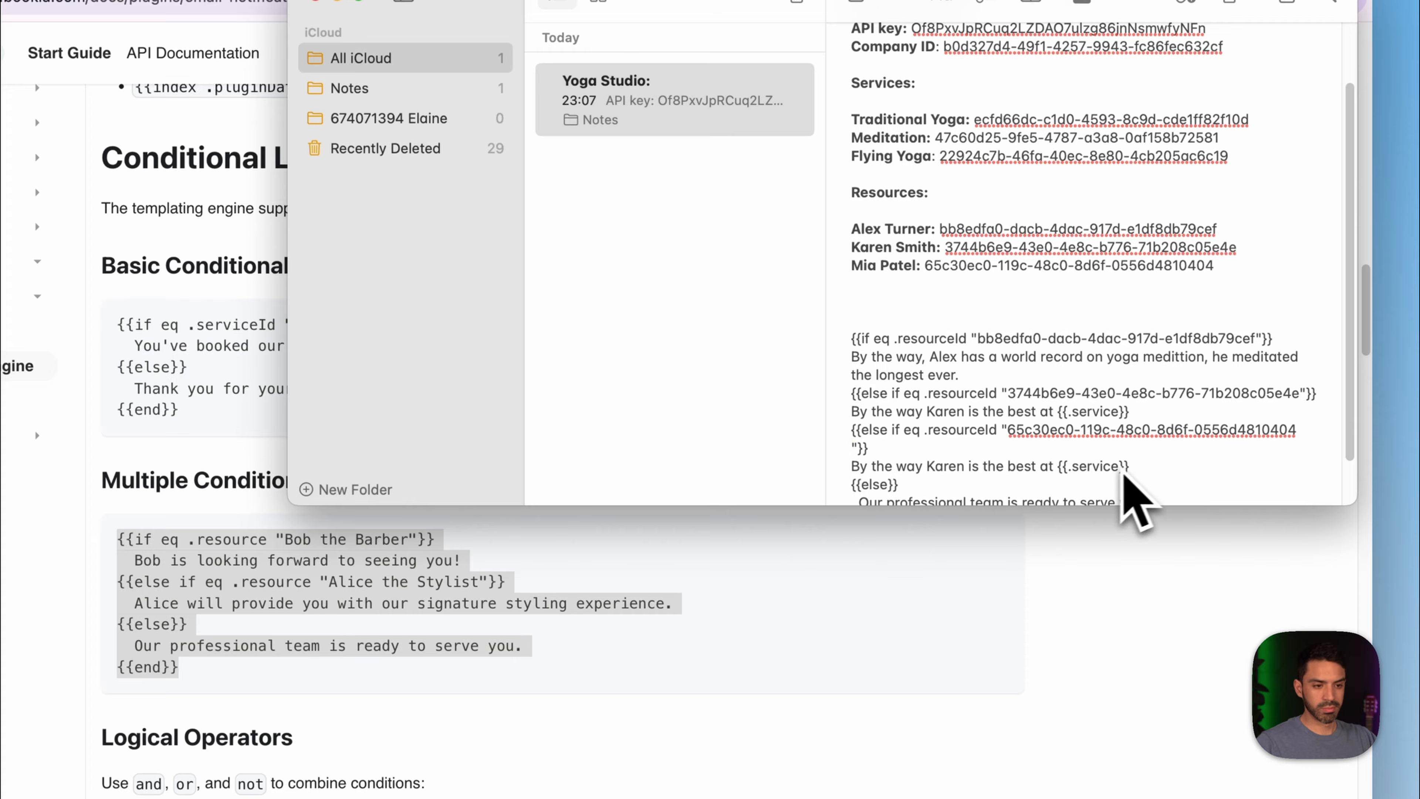
- Replace the copied compliment with a line saying the instructor is super experienced in all deep meditation techniques
scroll(973, 459, "down", 1)
scroll(975, 415, "down", 1)
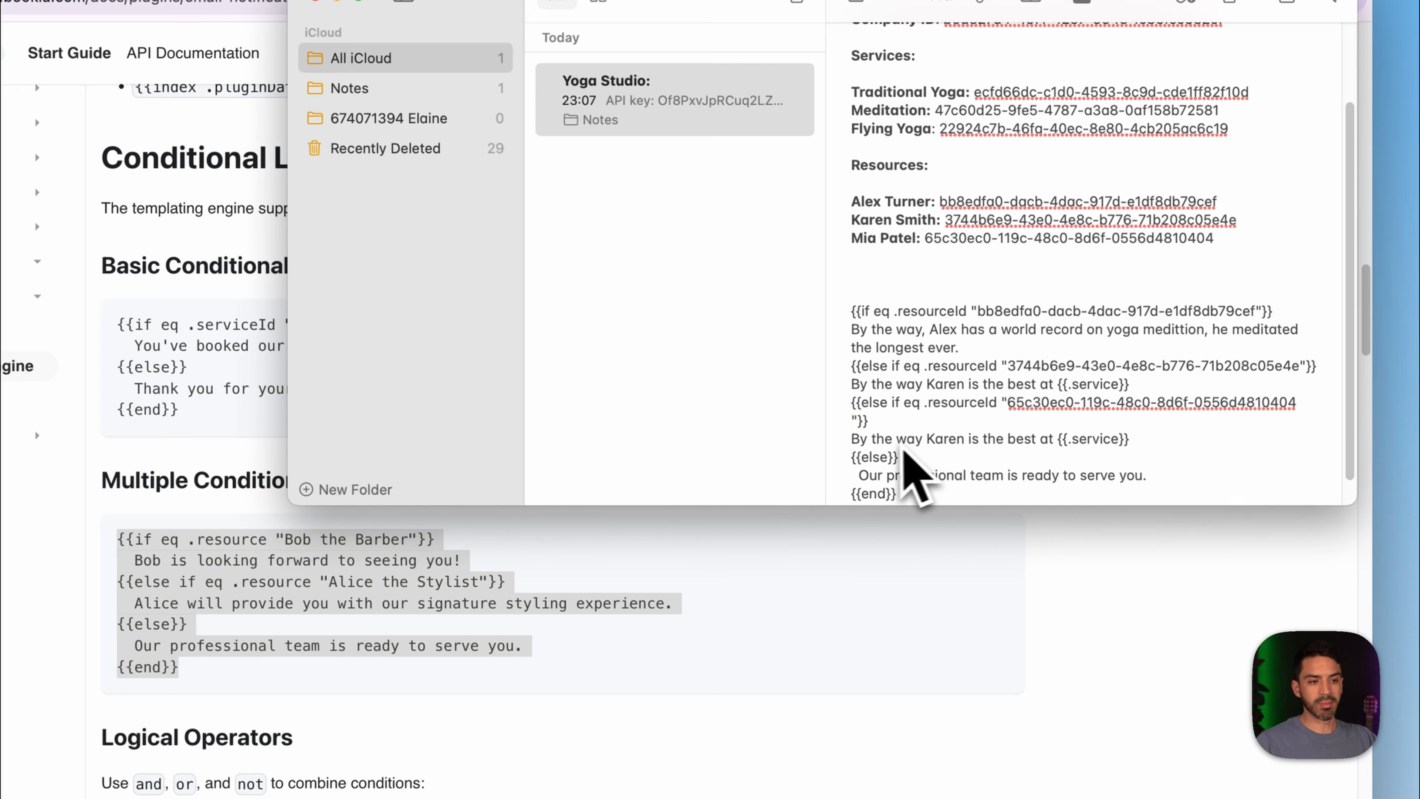
left_click_drag(851, 439, 1056, 445)
key("BackSpace")
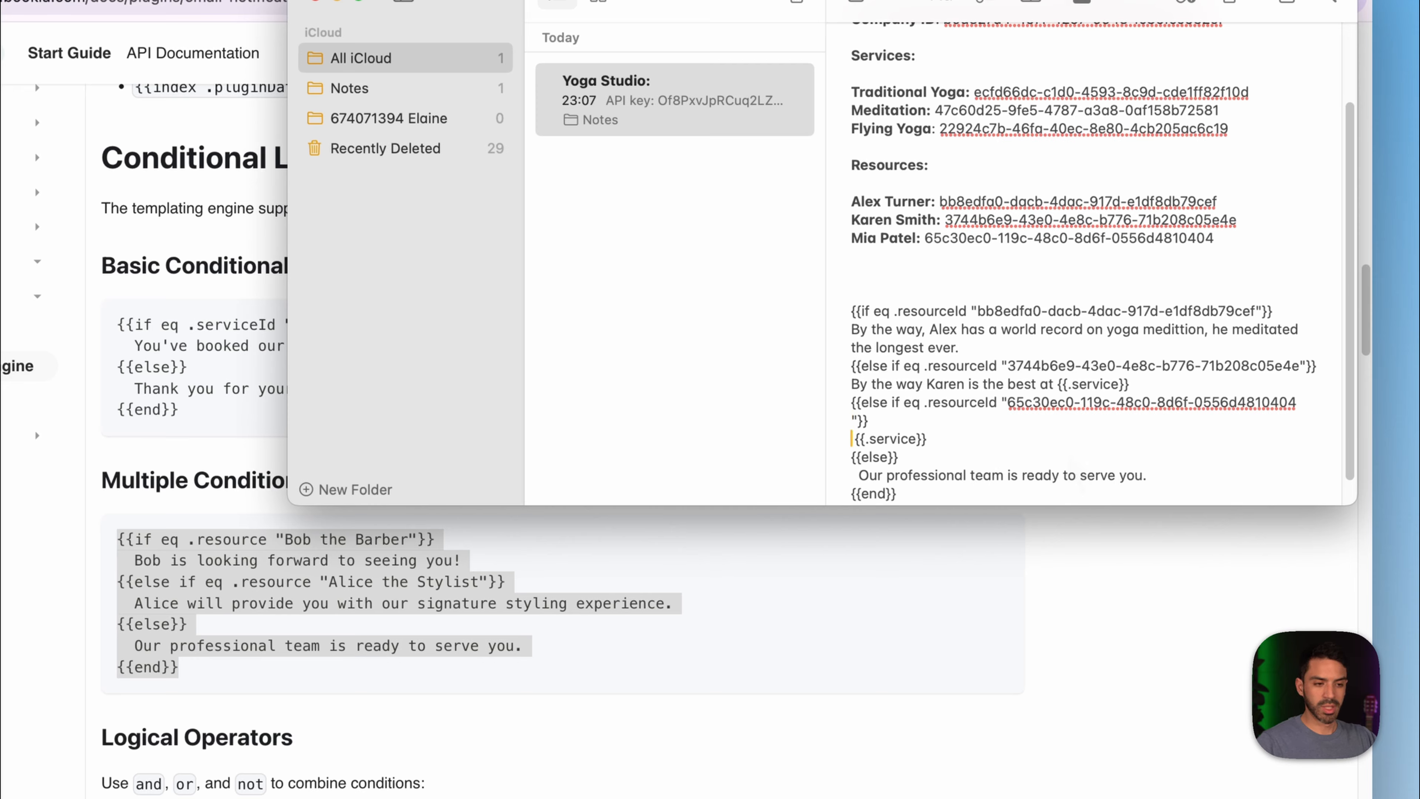
left_click(929, 439)
key("BackSpace")
key("BackSpace")
key("BackSpace")
key("BackSpace")
key("BackSpace")
key("BackSpace")
key("BackSpace")
key("BackSpace")
key("BackSpace")
key("BackSpace")
key("BackSpace")
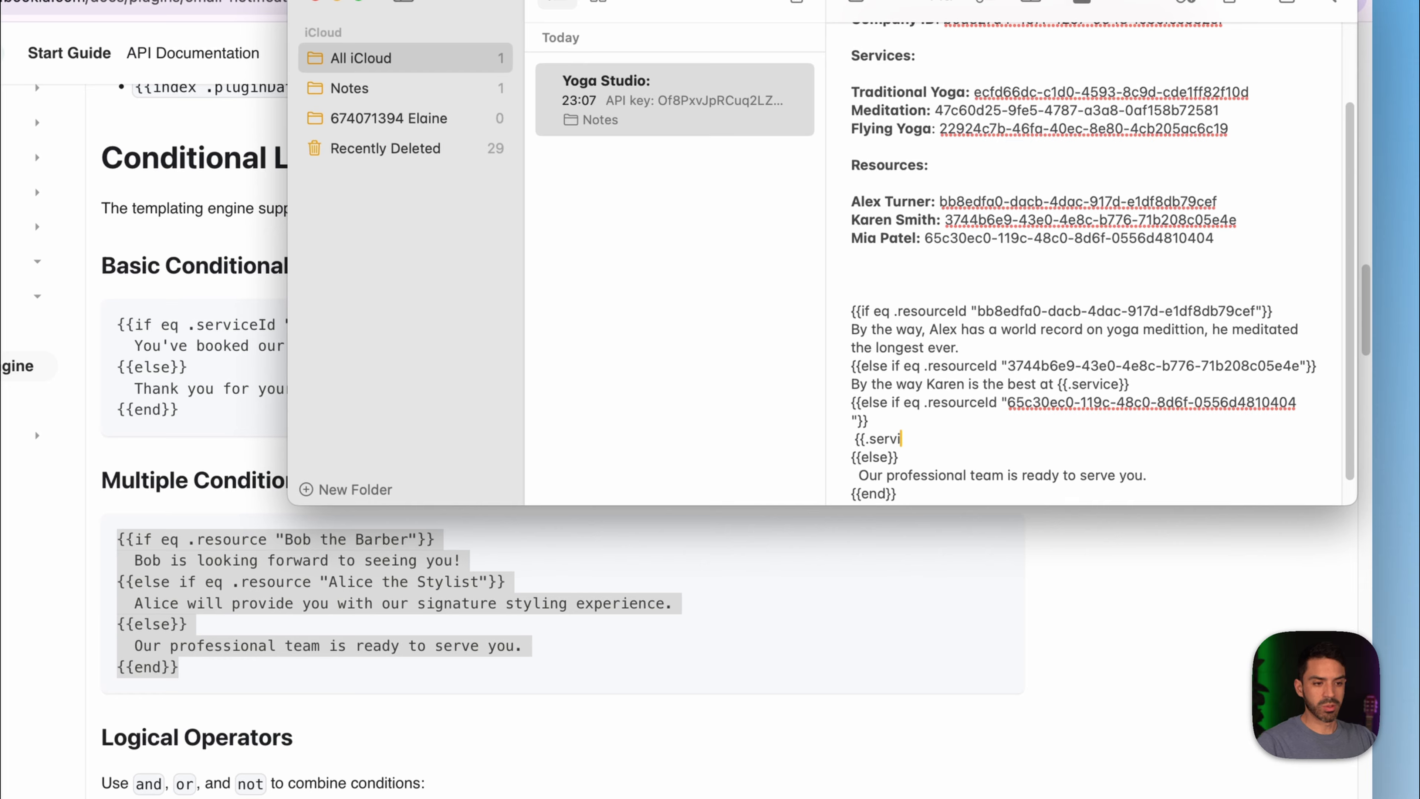
key("BackSpace")
type("By the way")
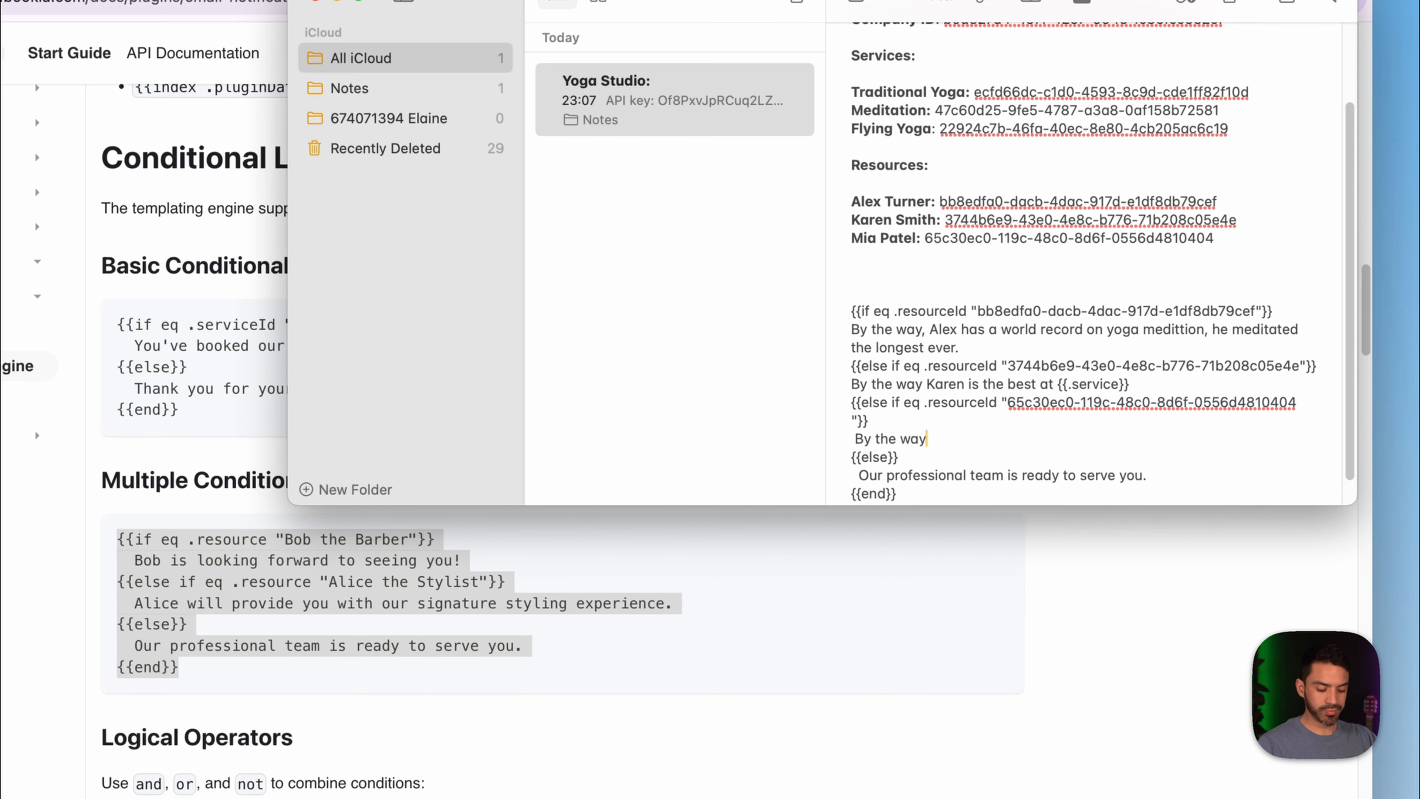
type(", Mia ")
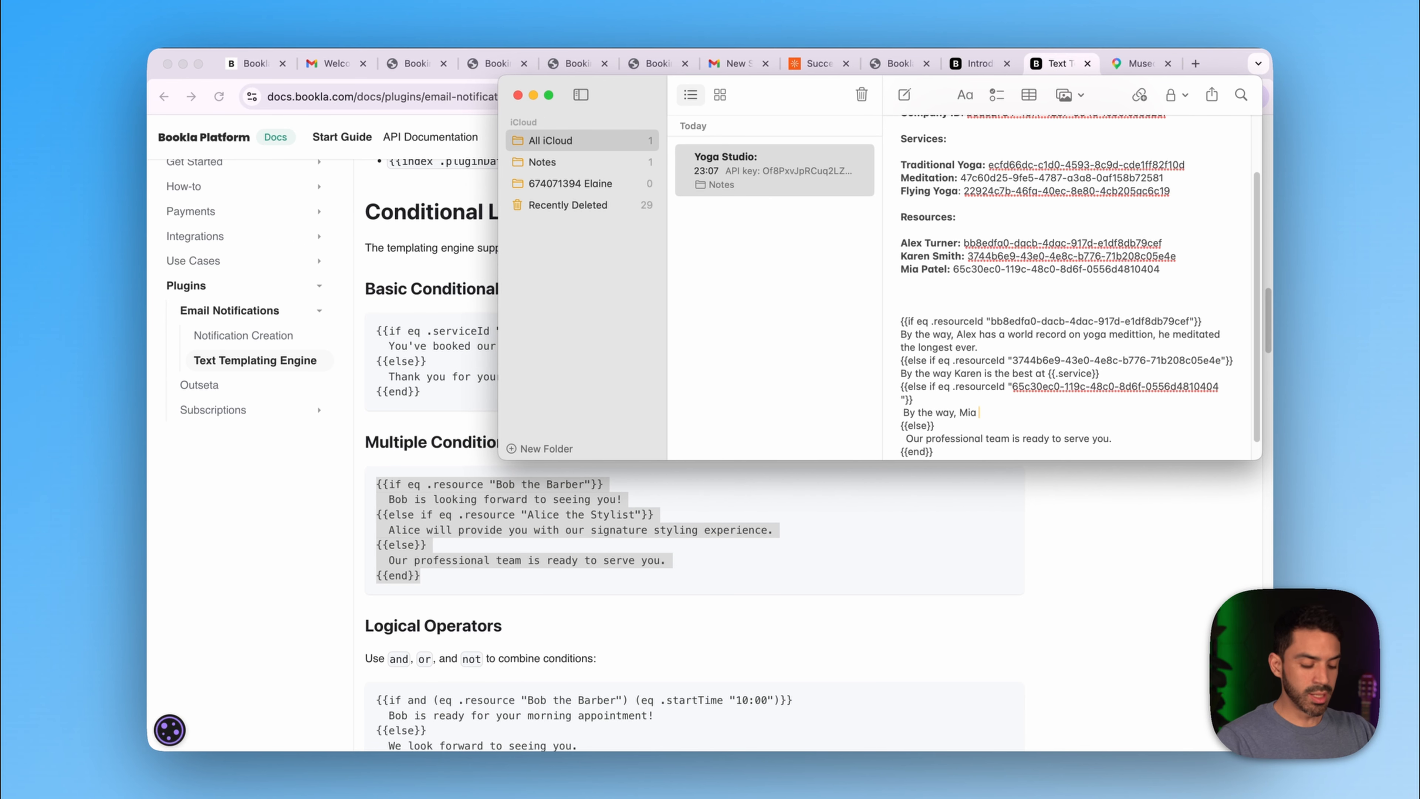
type("is super ")
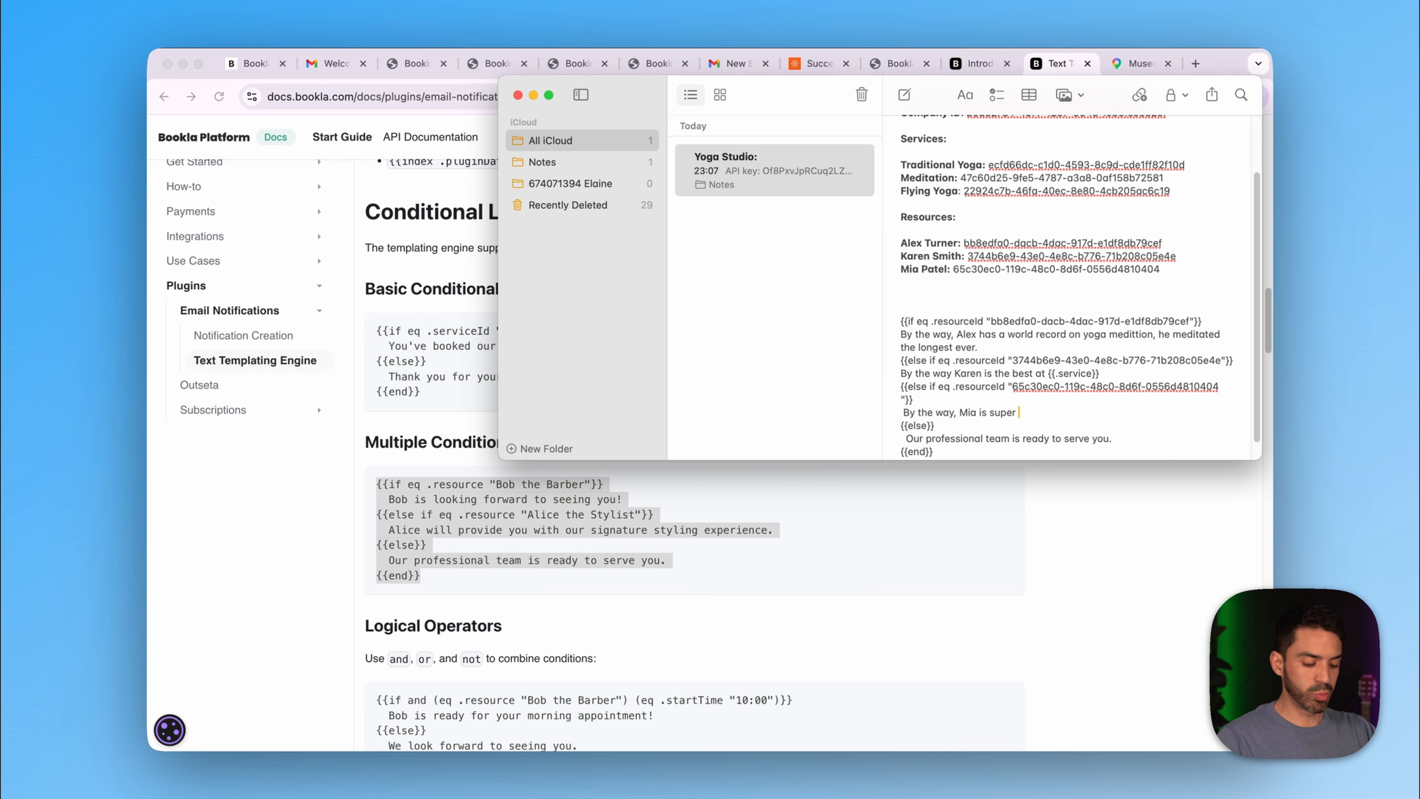
type("experiience")
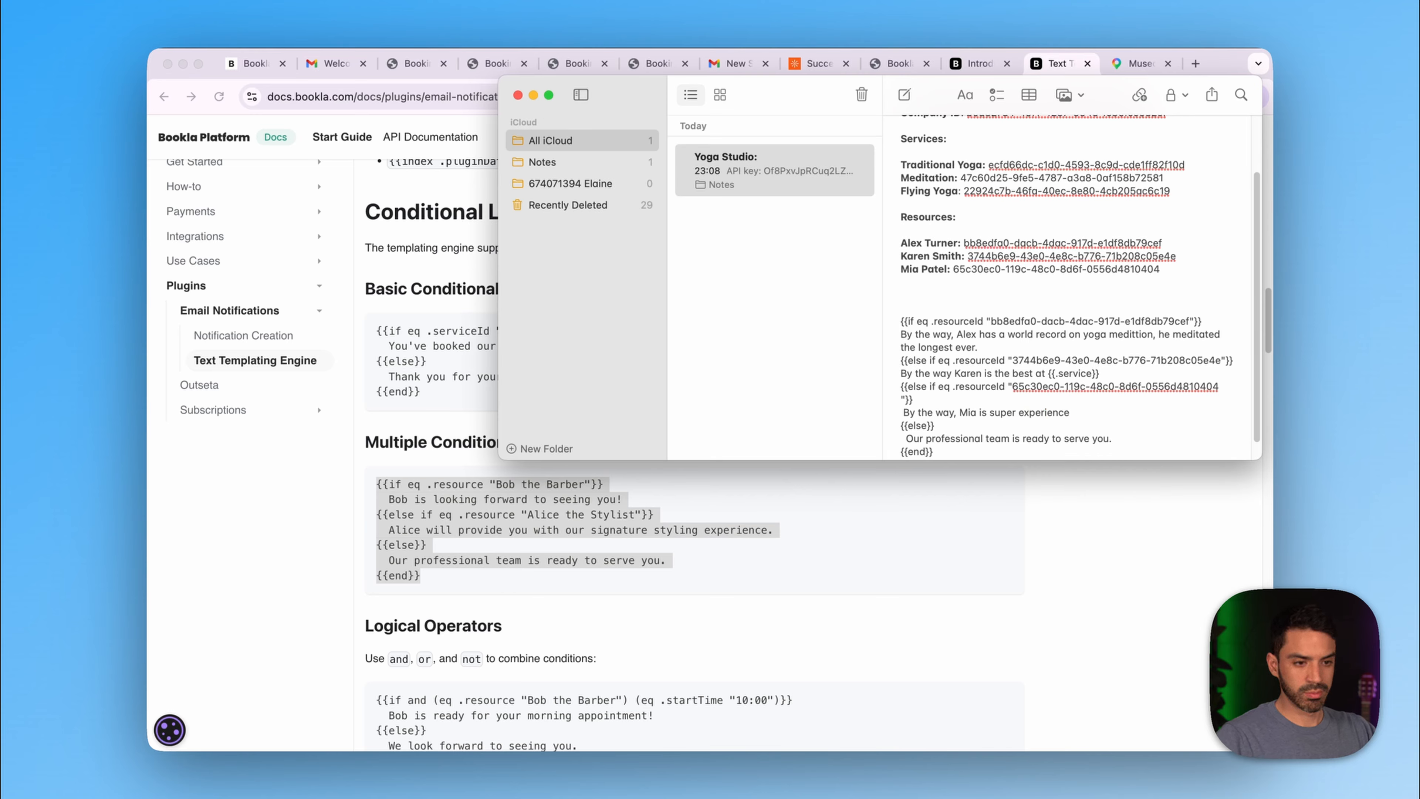
key("BackSpace")
type("d on")
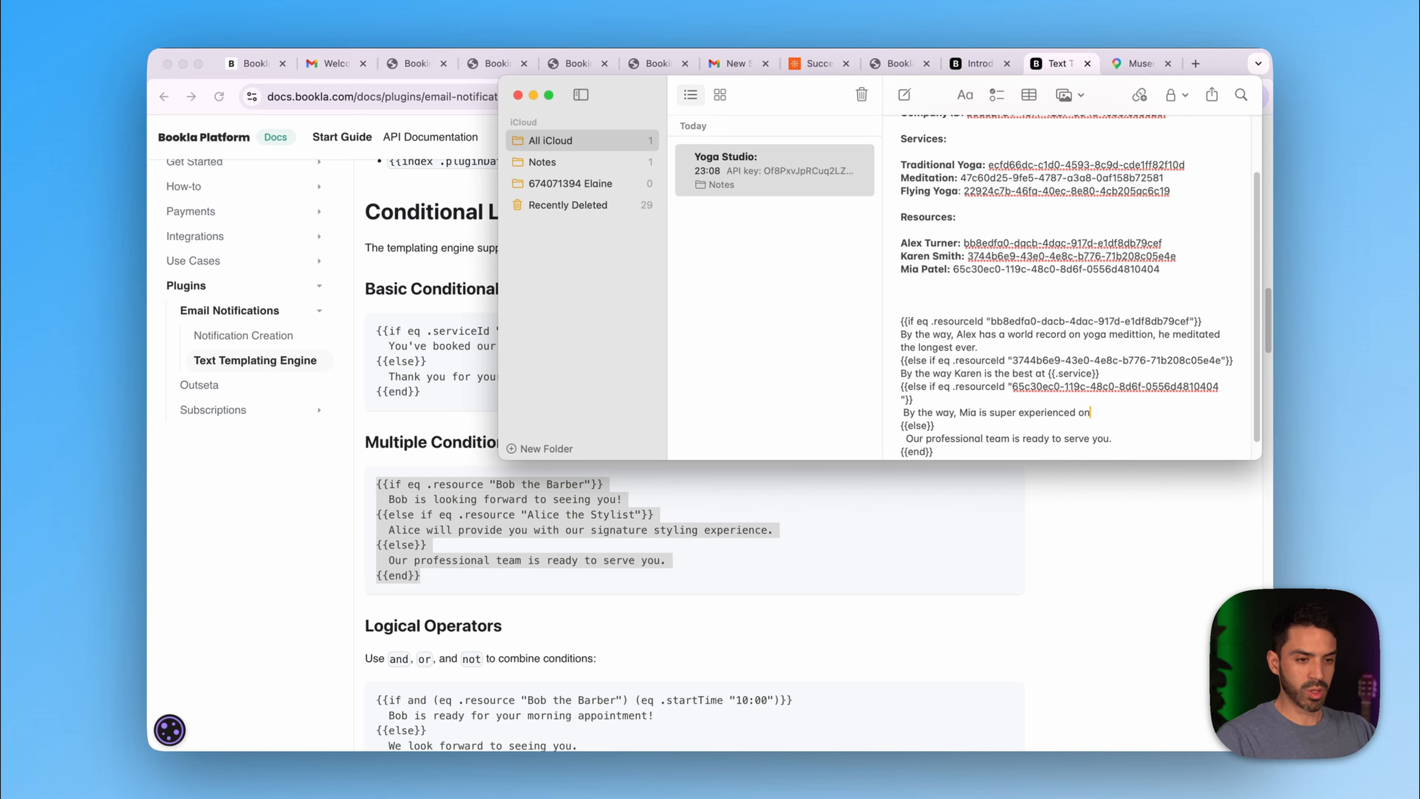
type(" all")
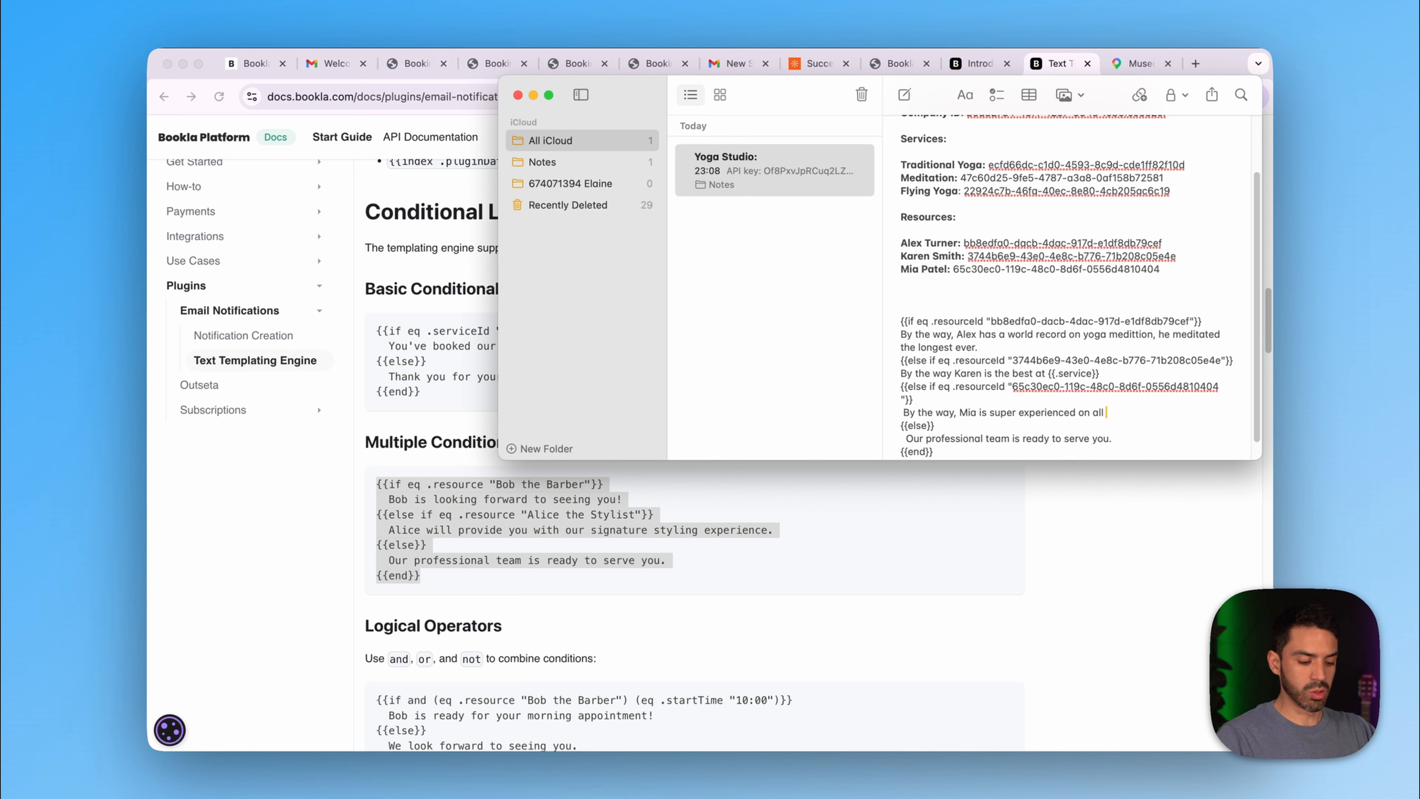
type(" deep medi")
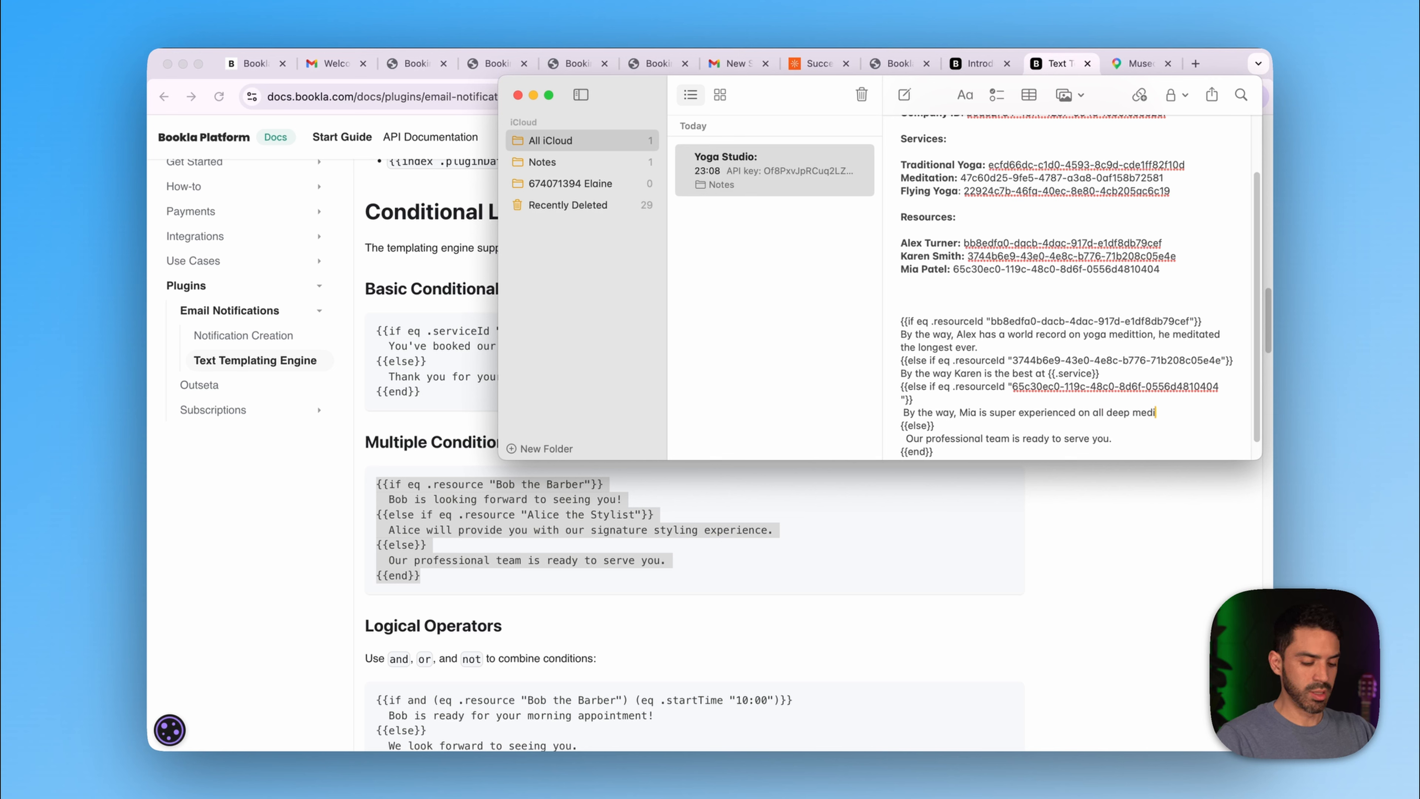
type("tation t")
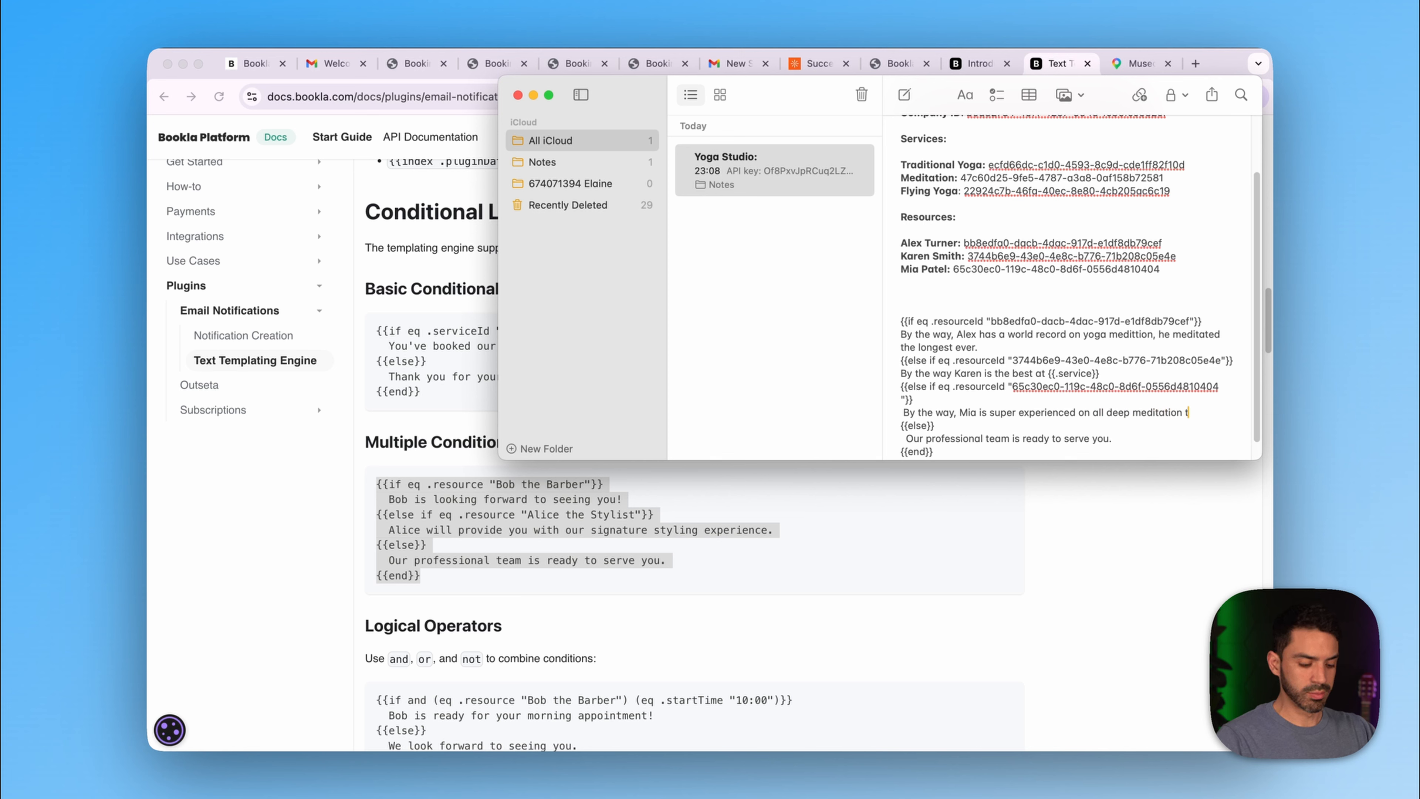
type("echniques")
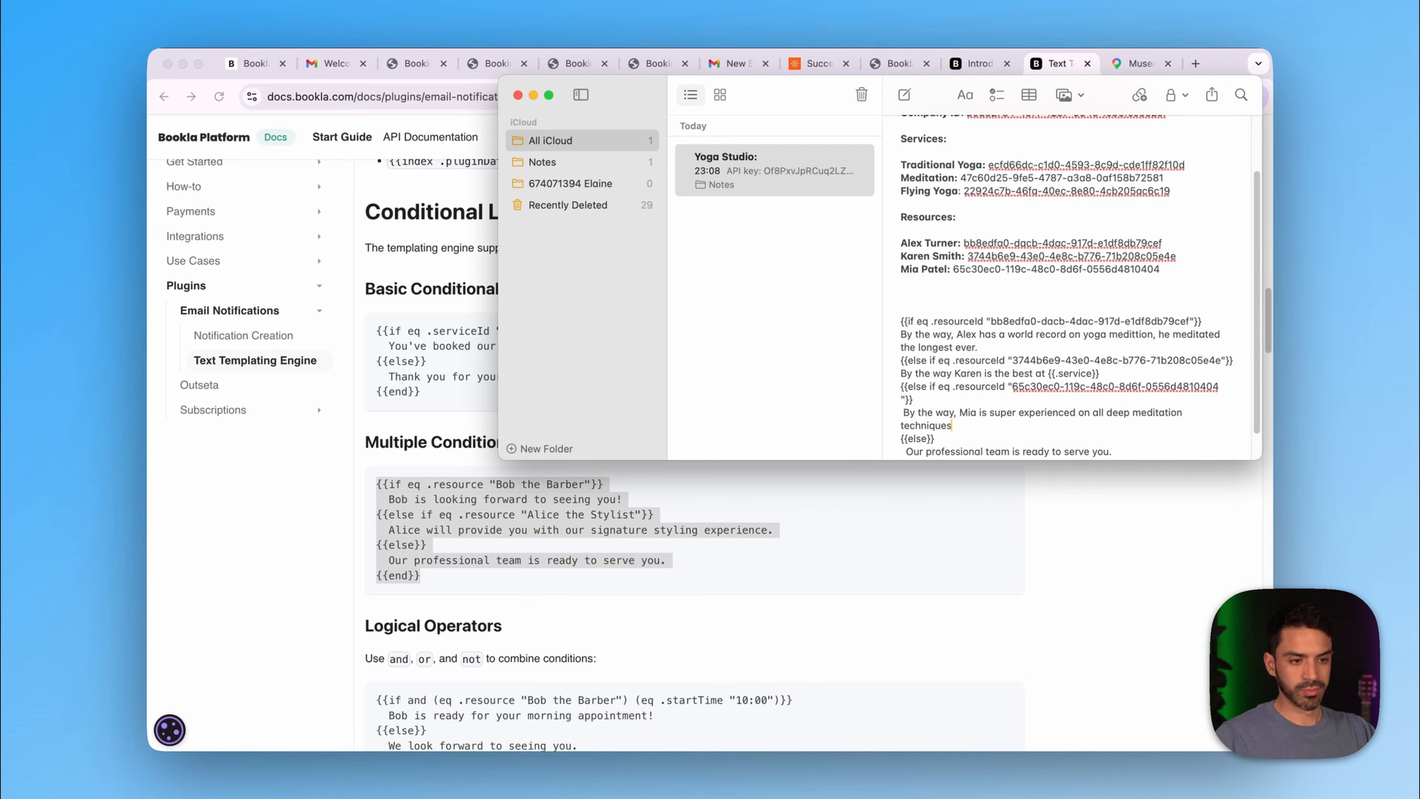
scroll(1073, 285, "down", 2)
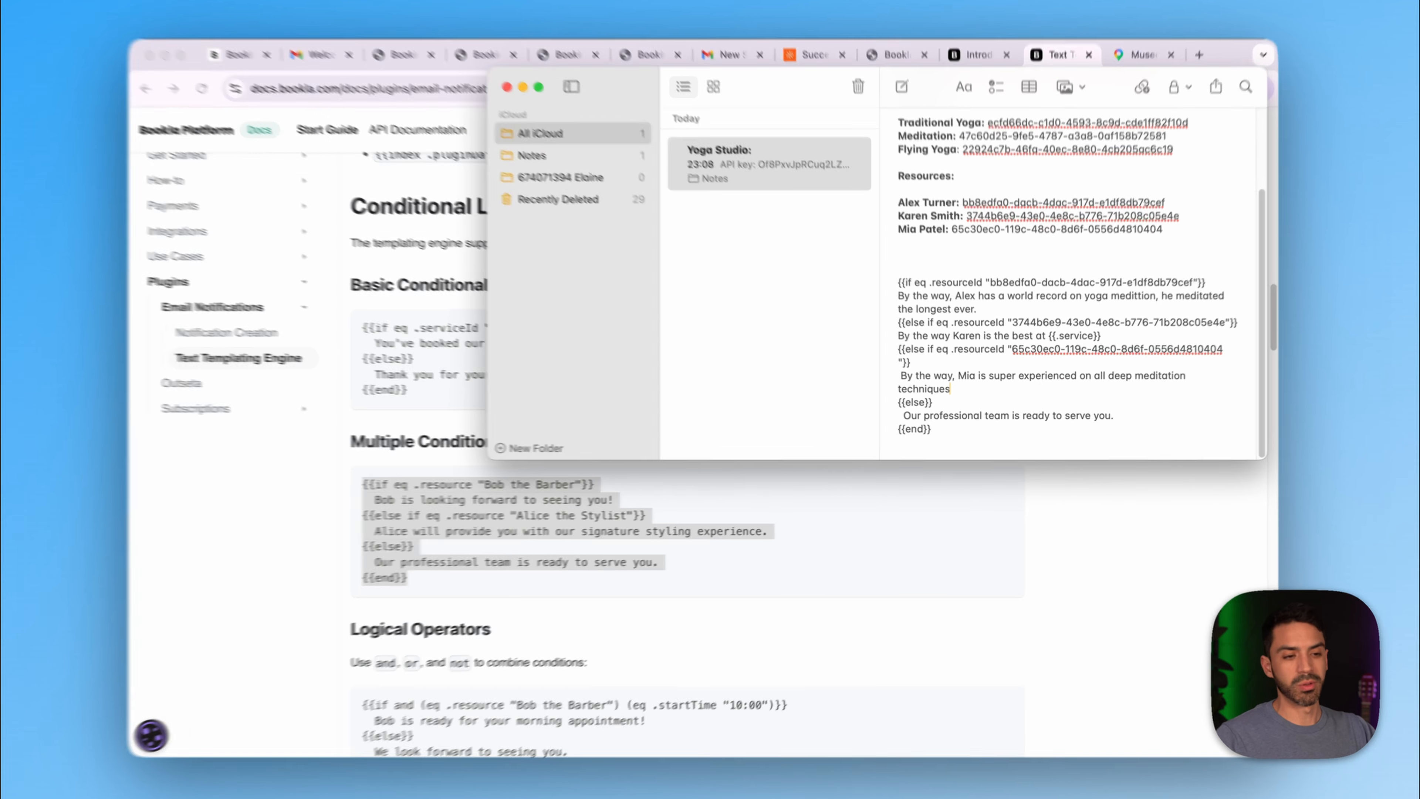
- Add the closing line 'Great choice of master, see you soon.' below {{end}}
left_click(935, 430)
key("Return")
key("Return")
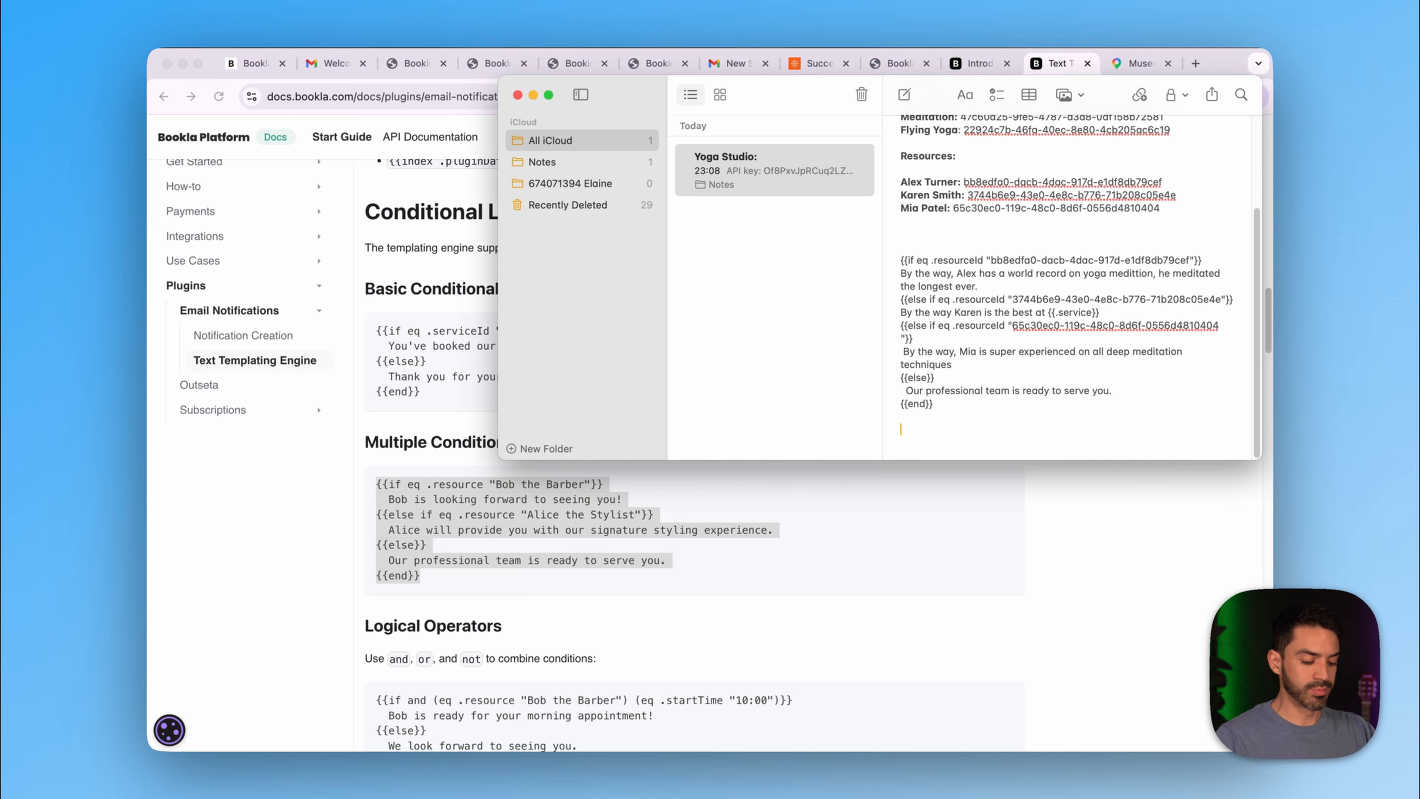
type("Gr")
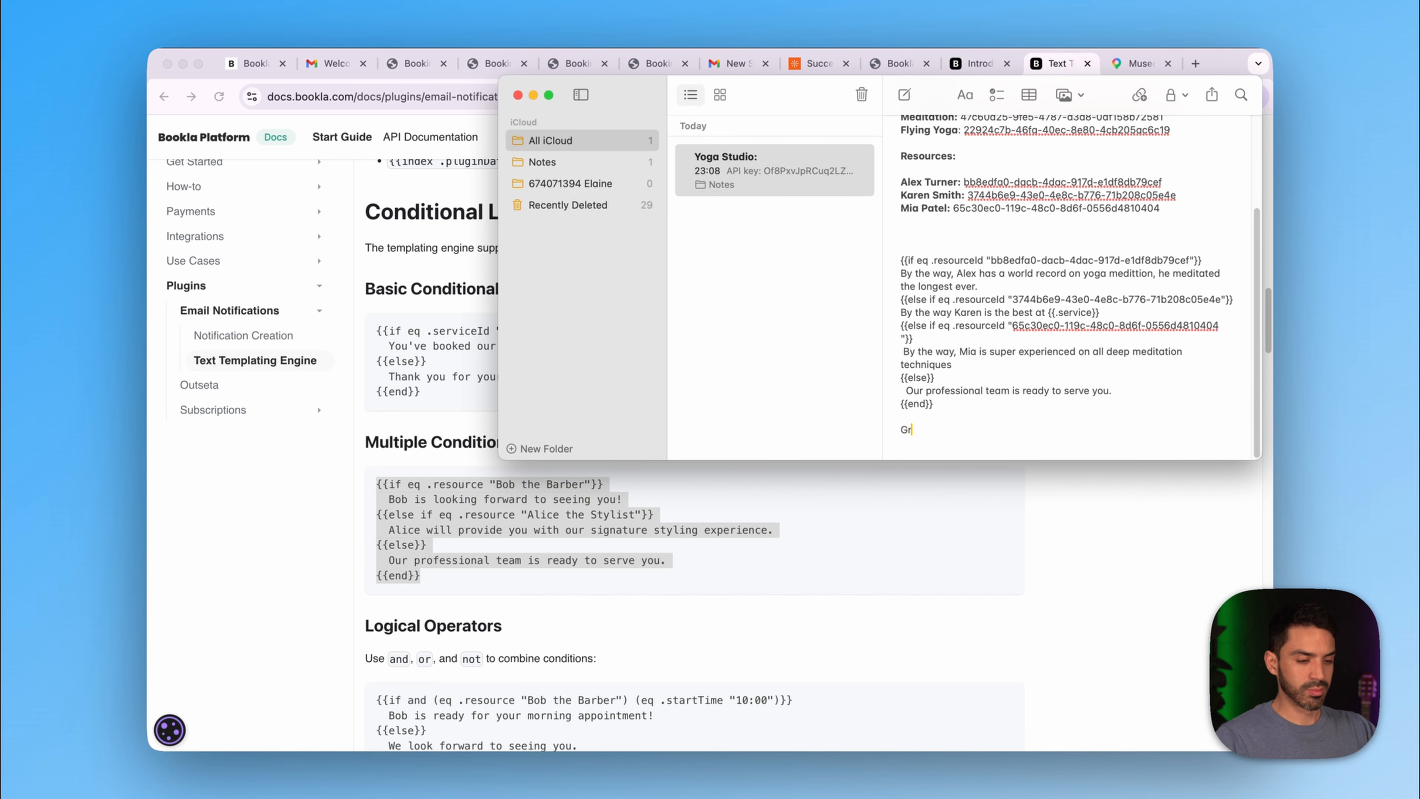
type("eat ch")
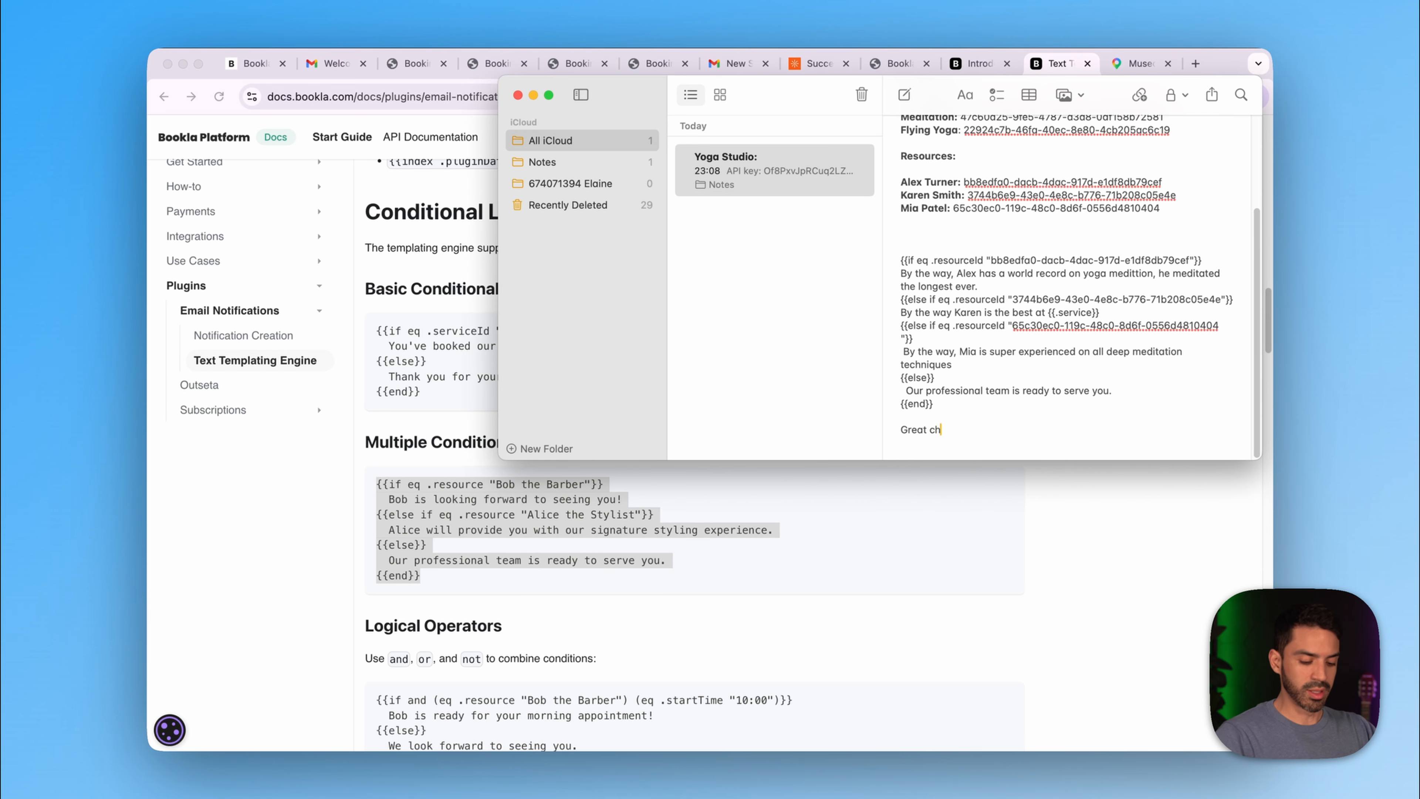
type("oice of ")
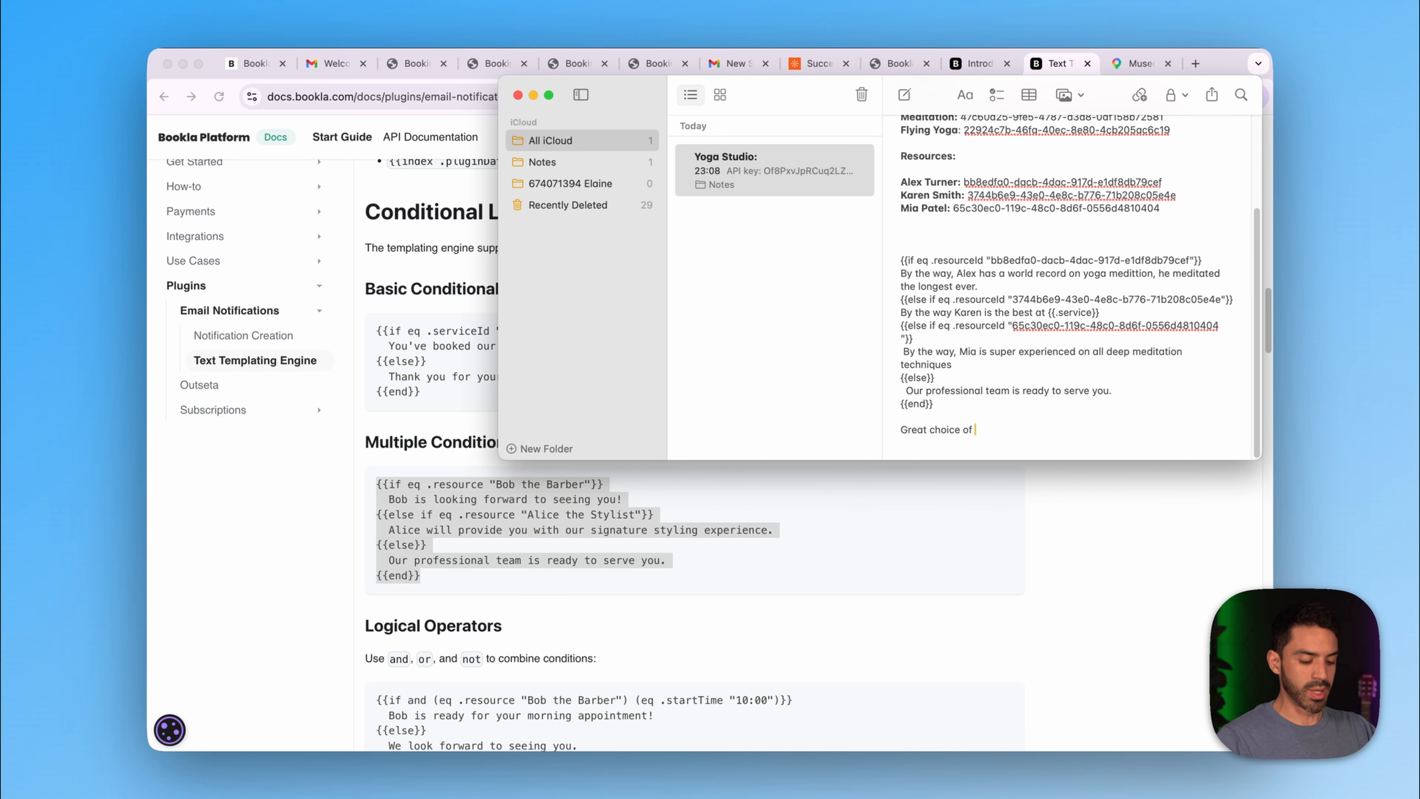
type("master, se")
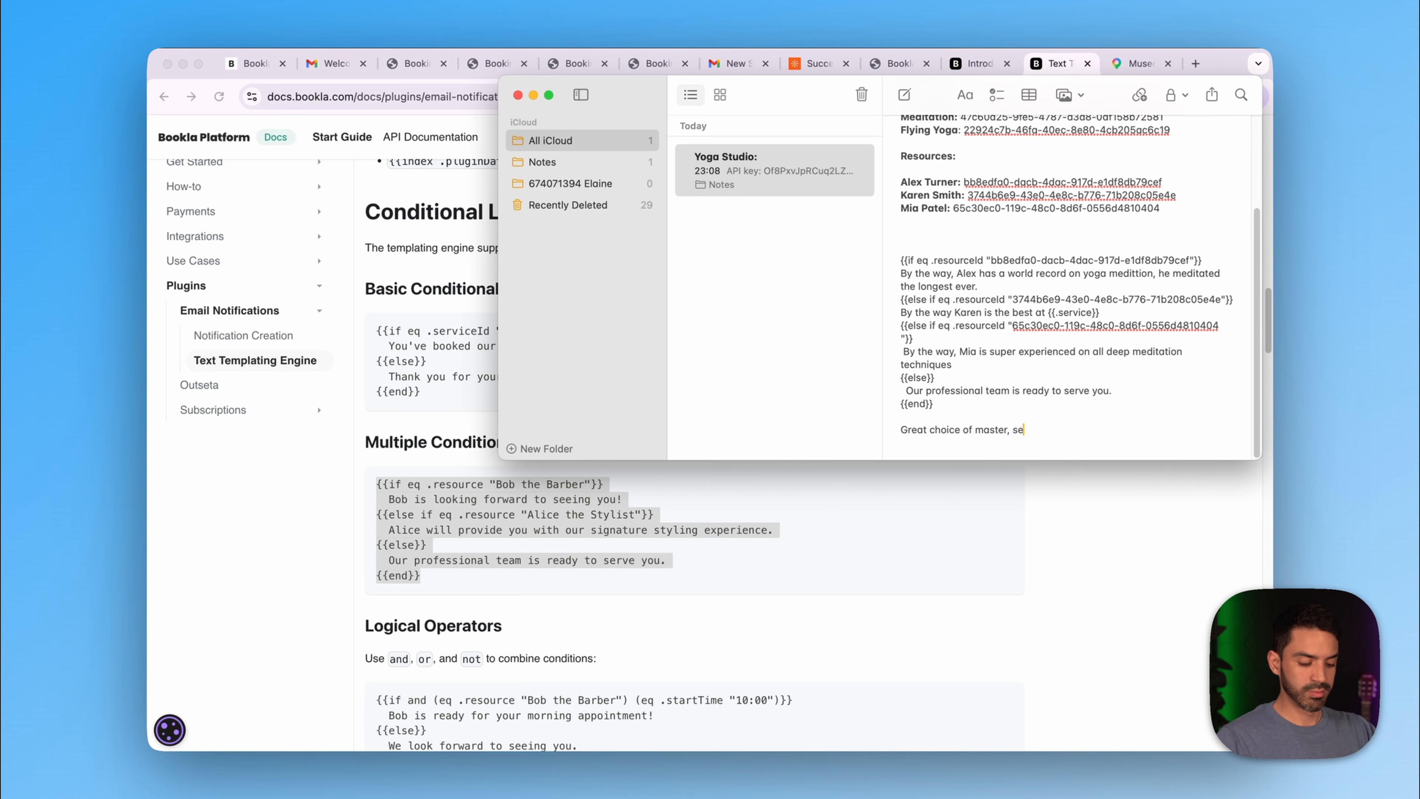
type("e you soon")
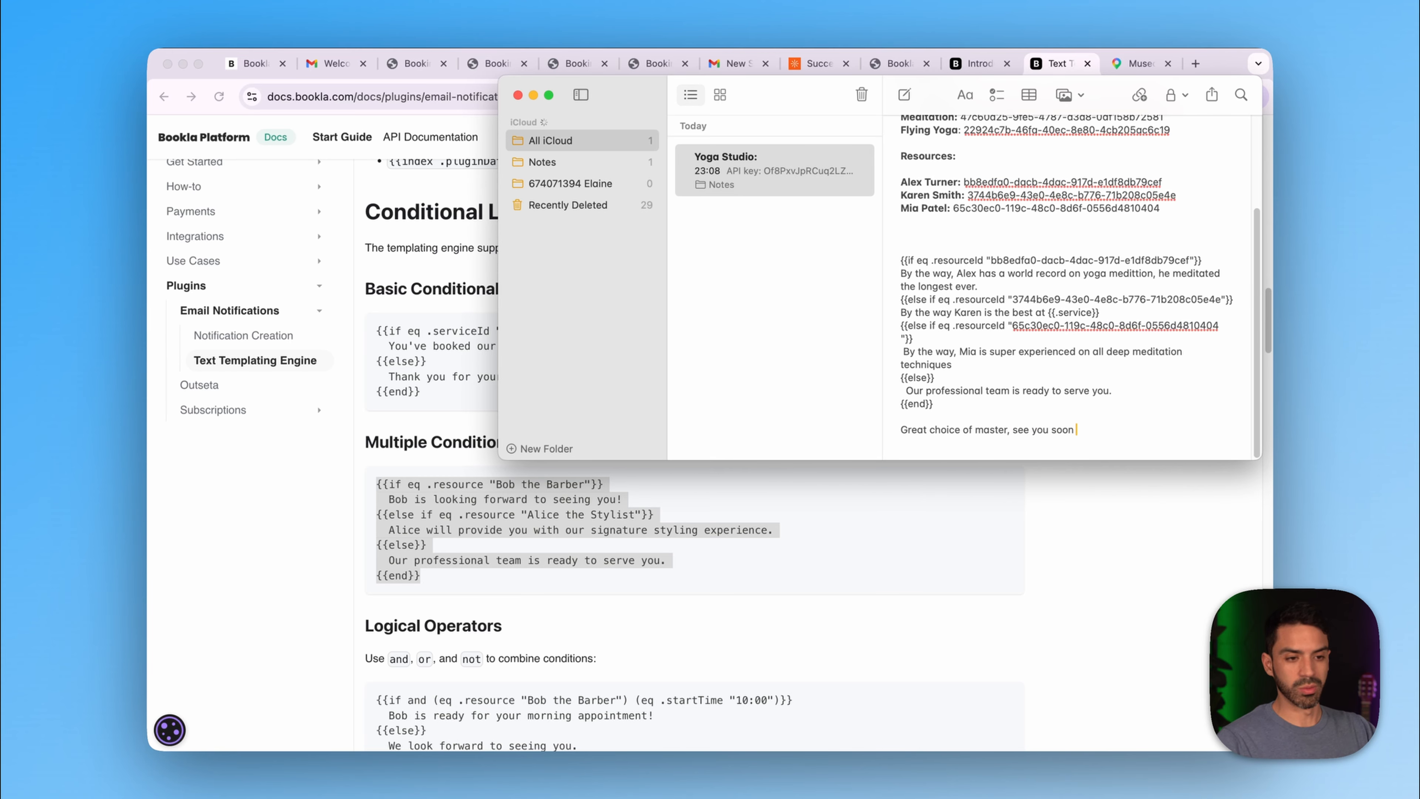
type(".")
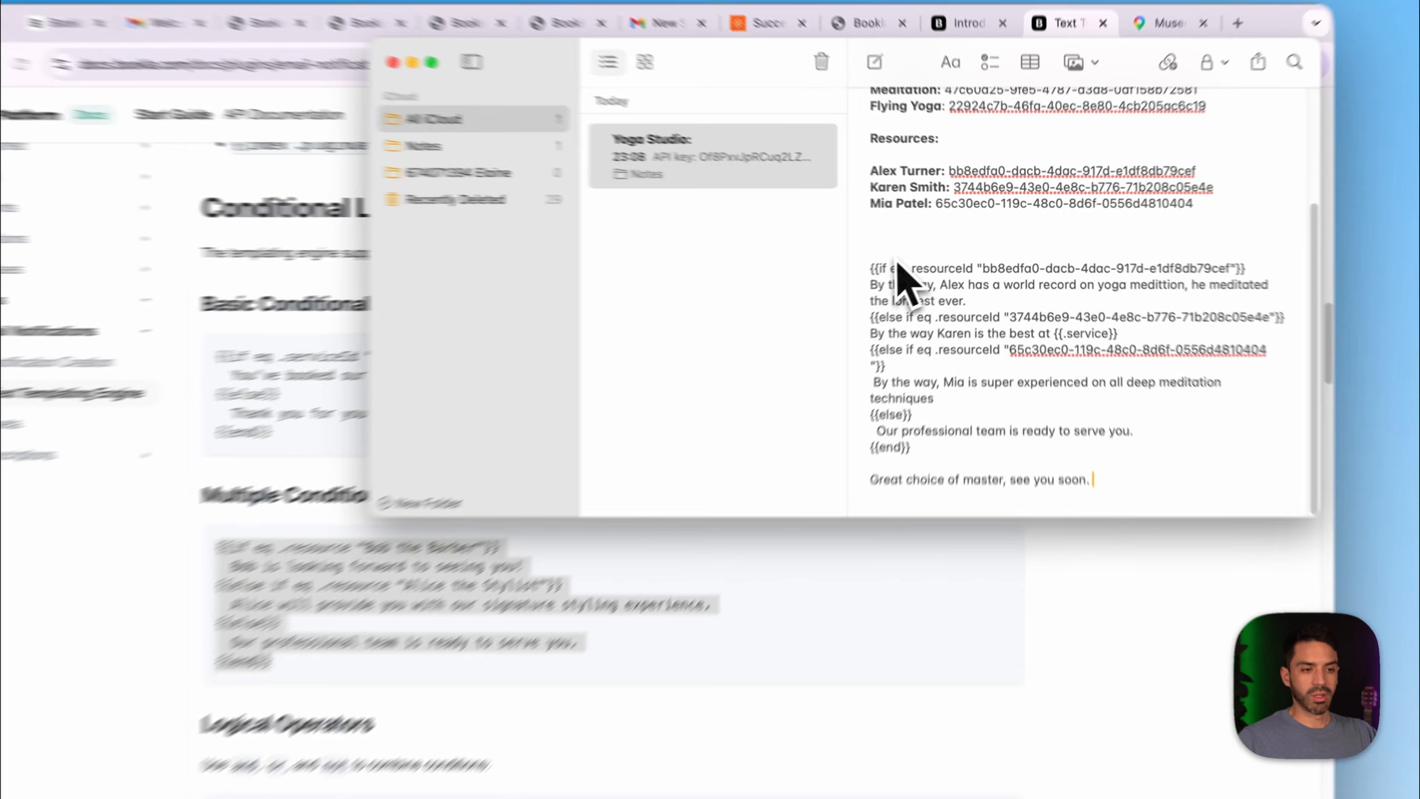
left_click(929, 246)
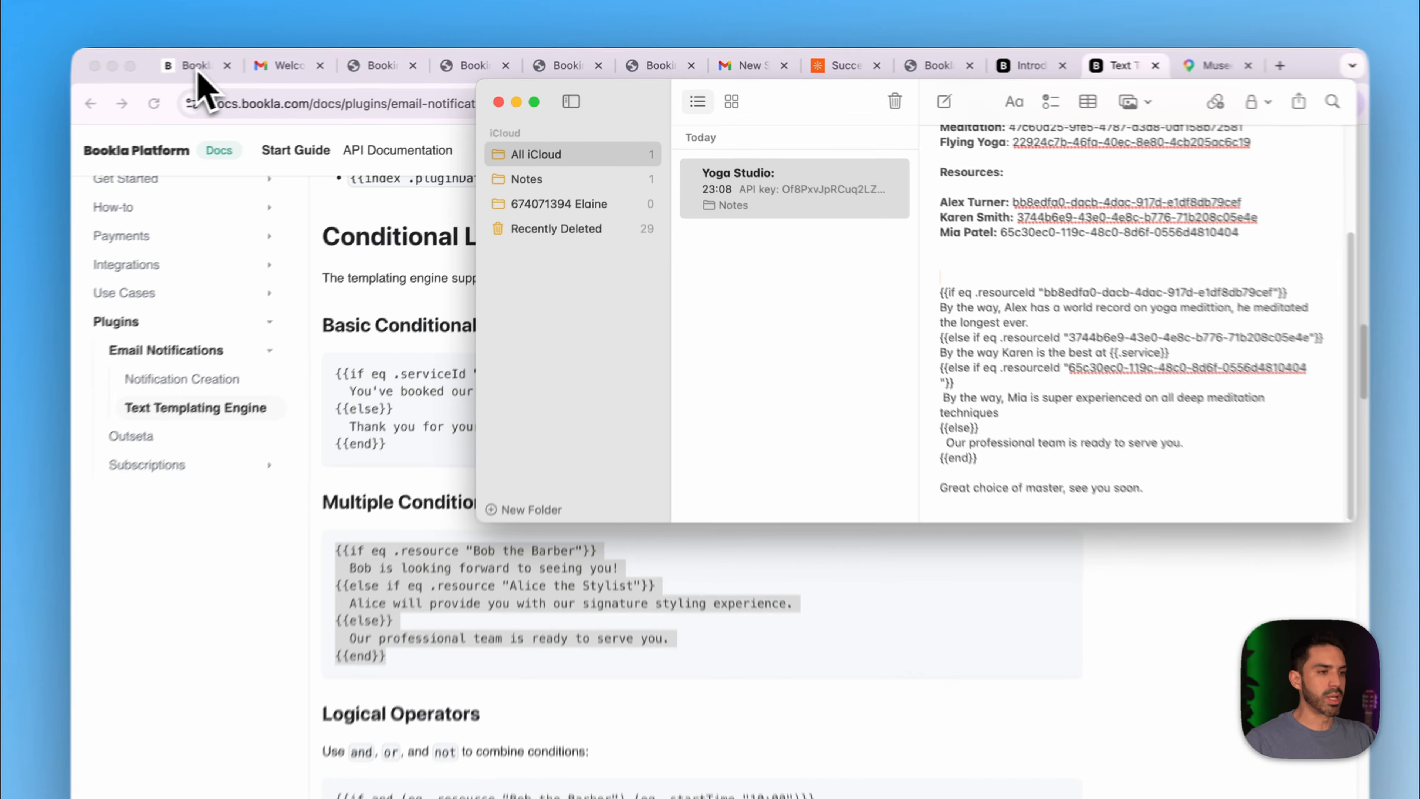
- Go to Bookla's Plugins > Email notifications page in the browser
left_click(249, 63)
left_click(106, 361)
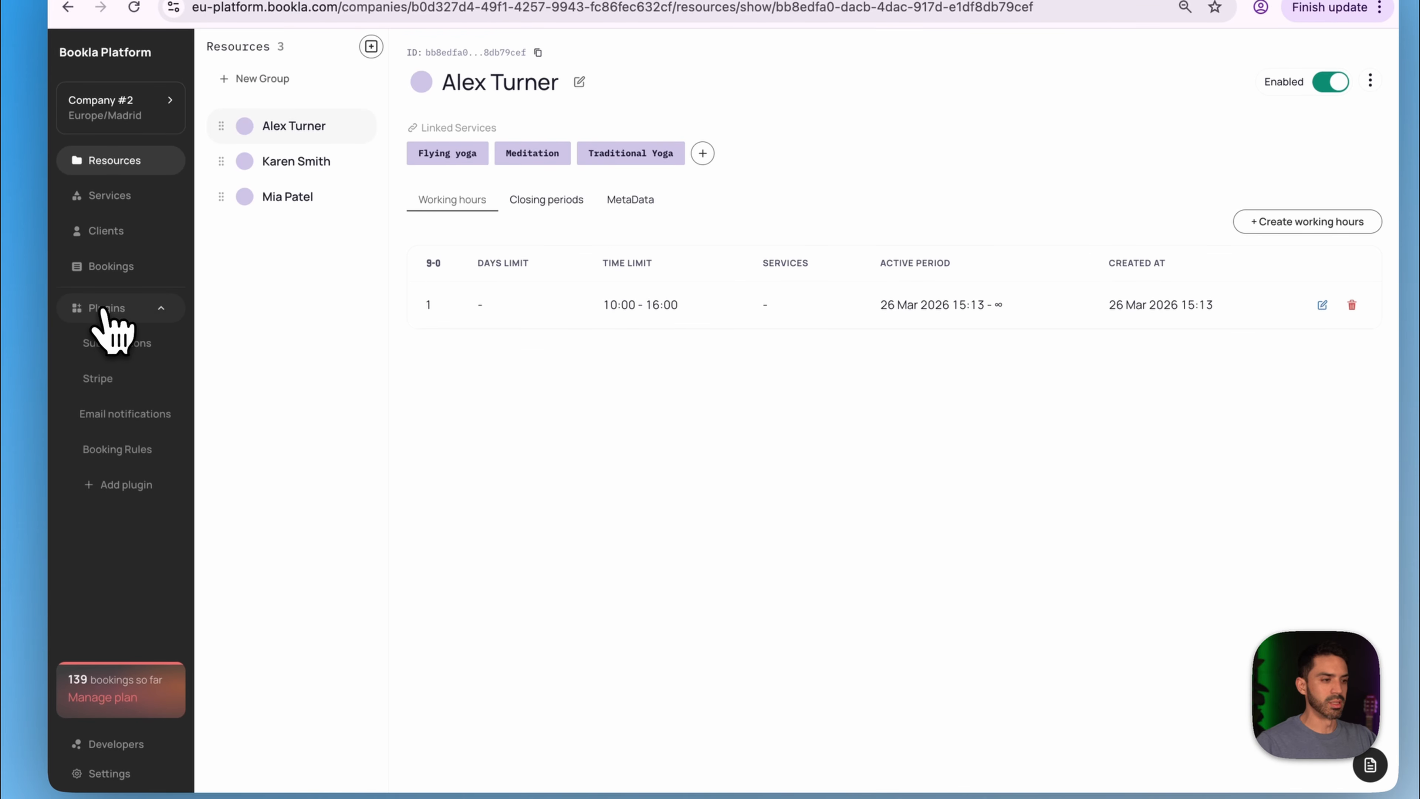
left_click(117, 468)
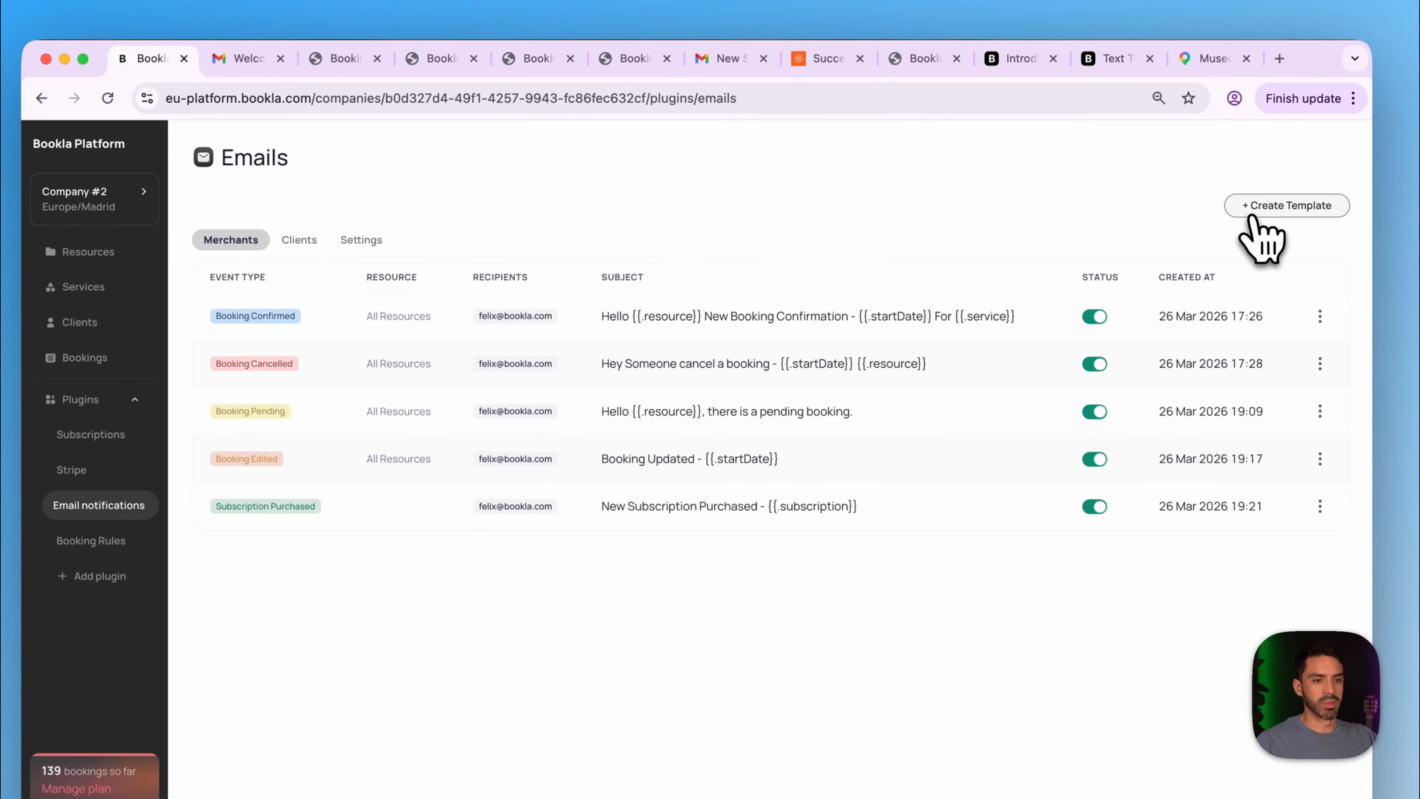
- Start a new Client email template and select all of its default body text
left_click(1260, 208)
left_click(707, 219)
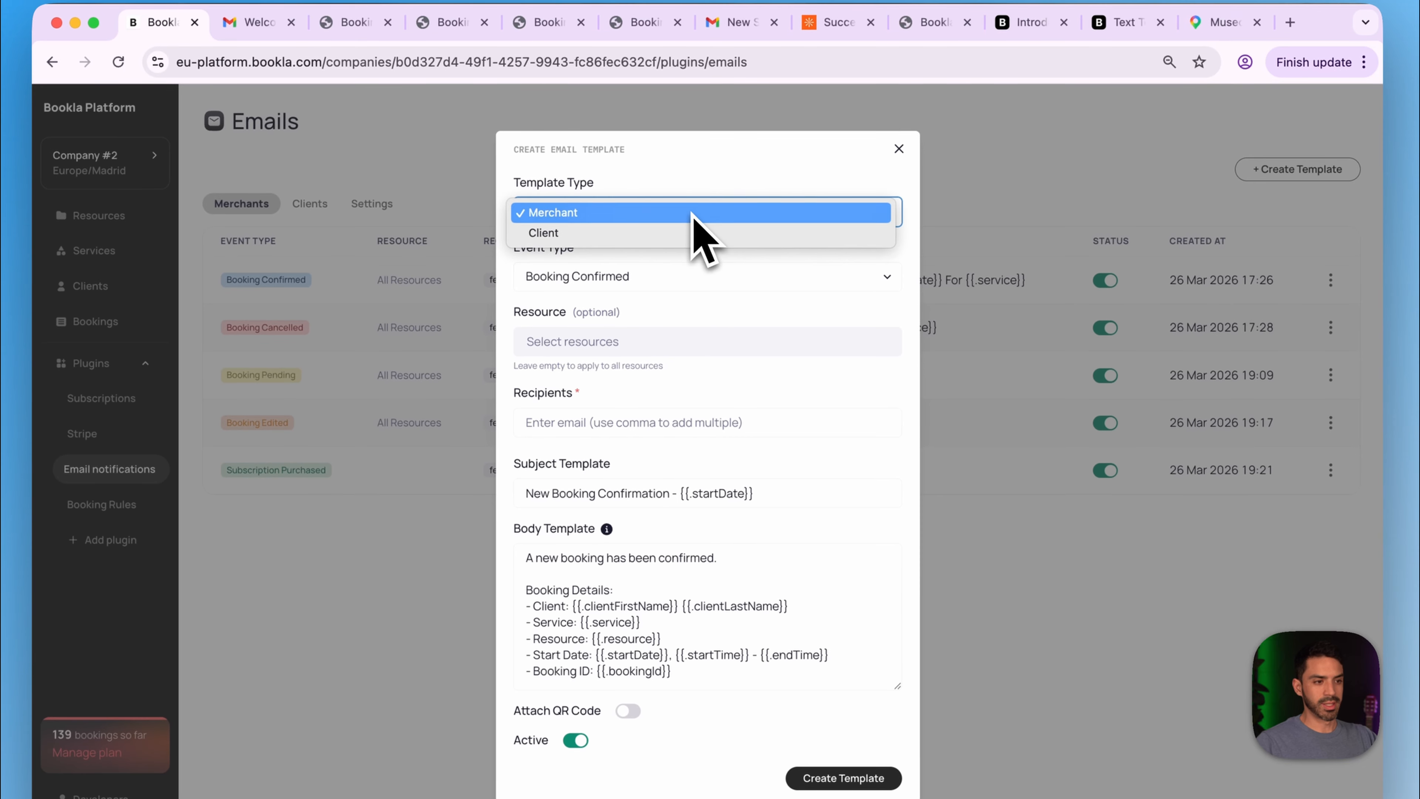
left_click(686, 234)
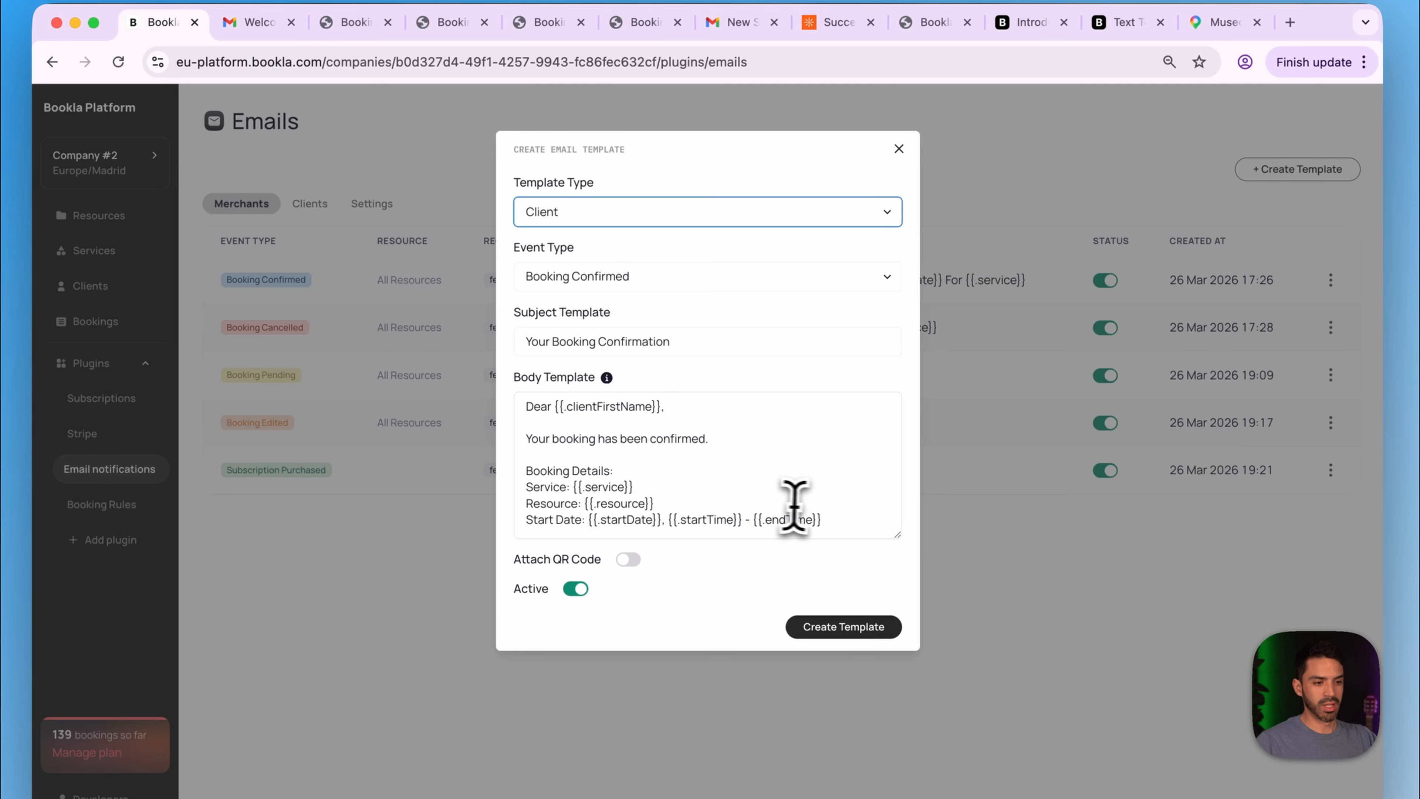
left_click_drag(839, 528, 503, 394)
key("super+c")
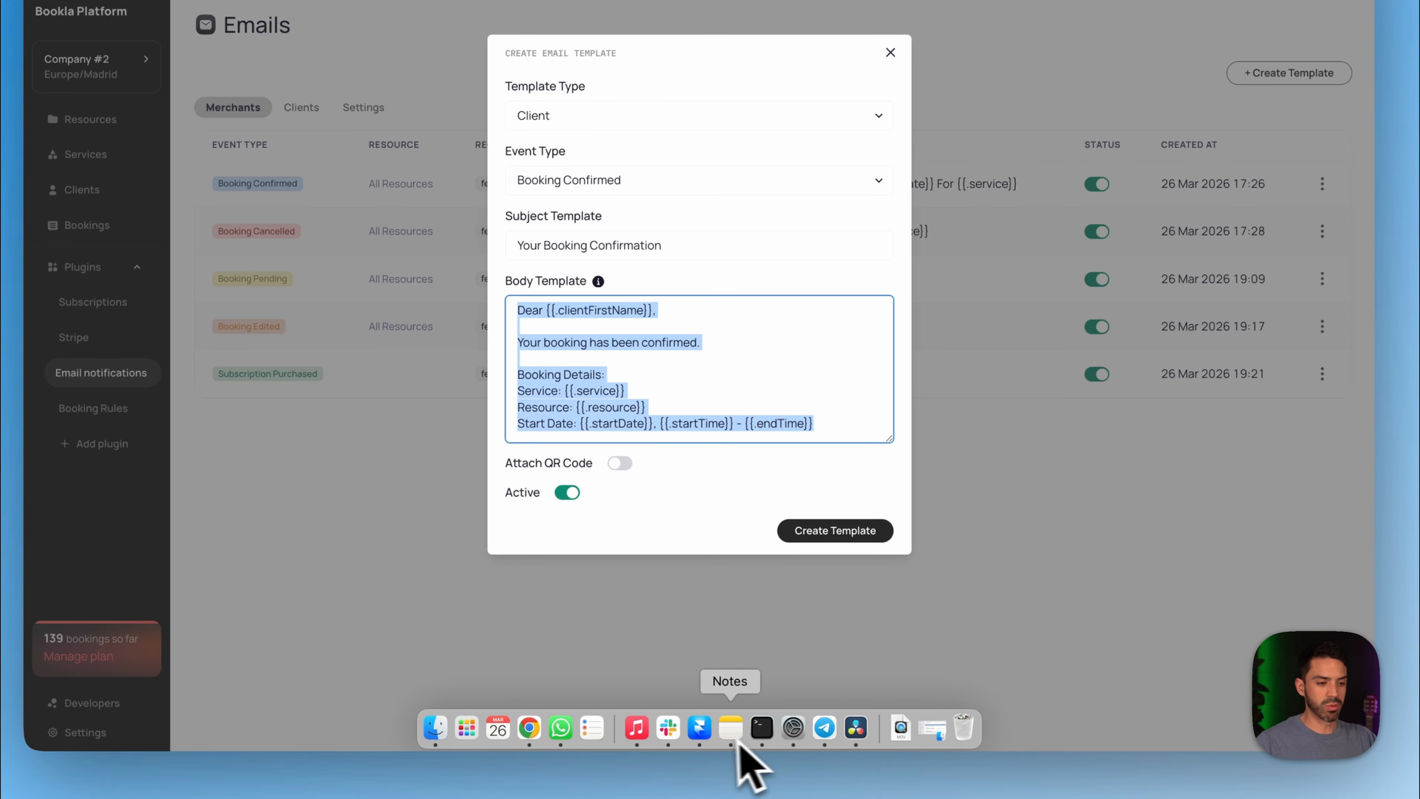
- Paste Bookla's default confirmation body above the {{if eq}} block in Notes and copy the combined template
left_click(727, 734)
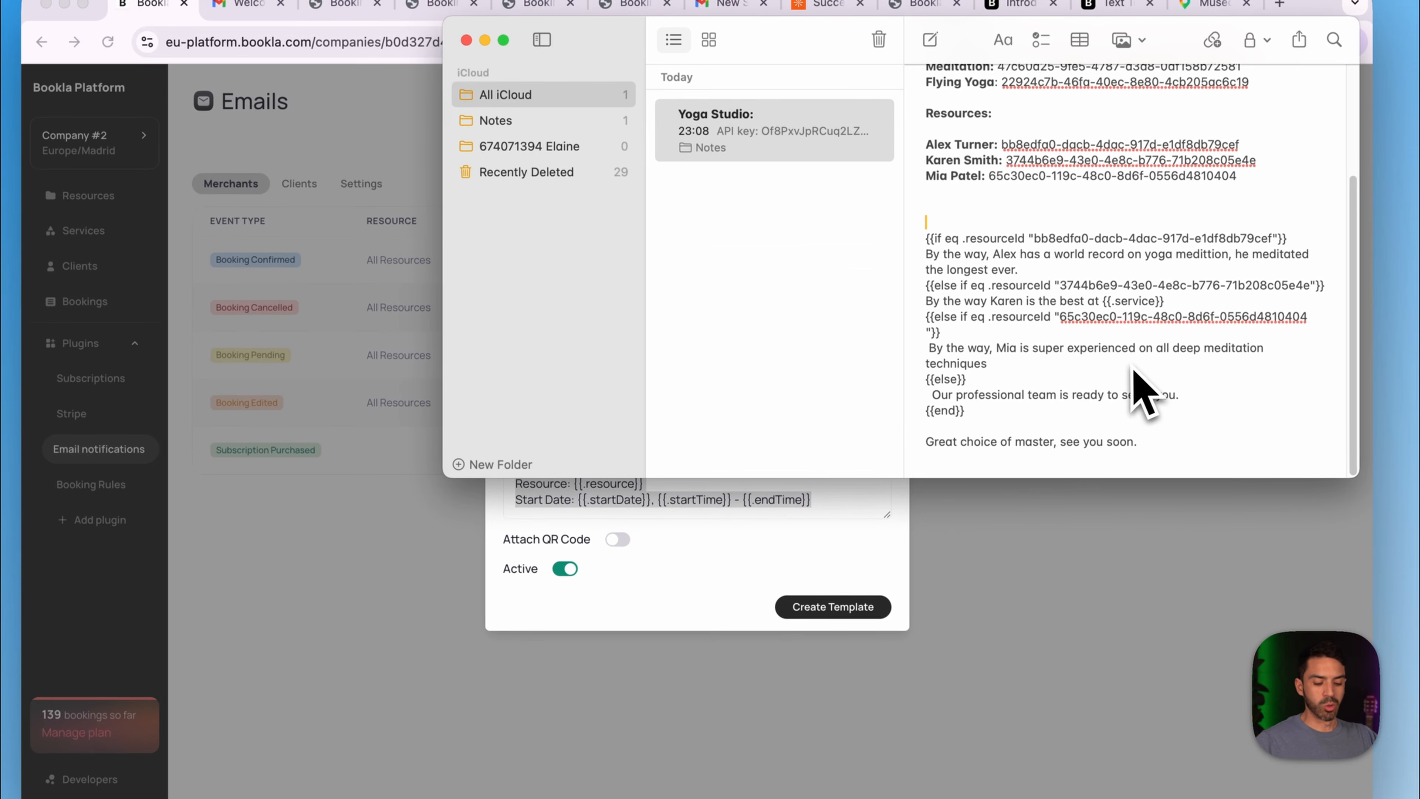
key("super+v")
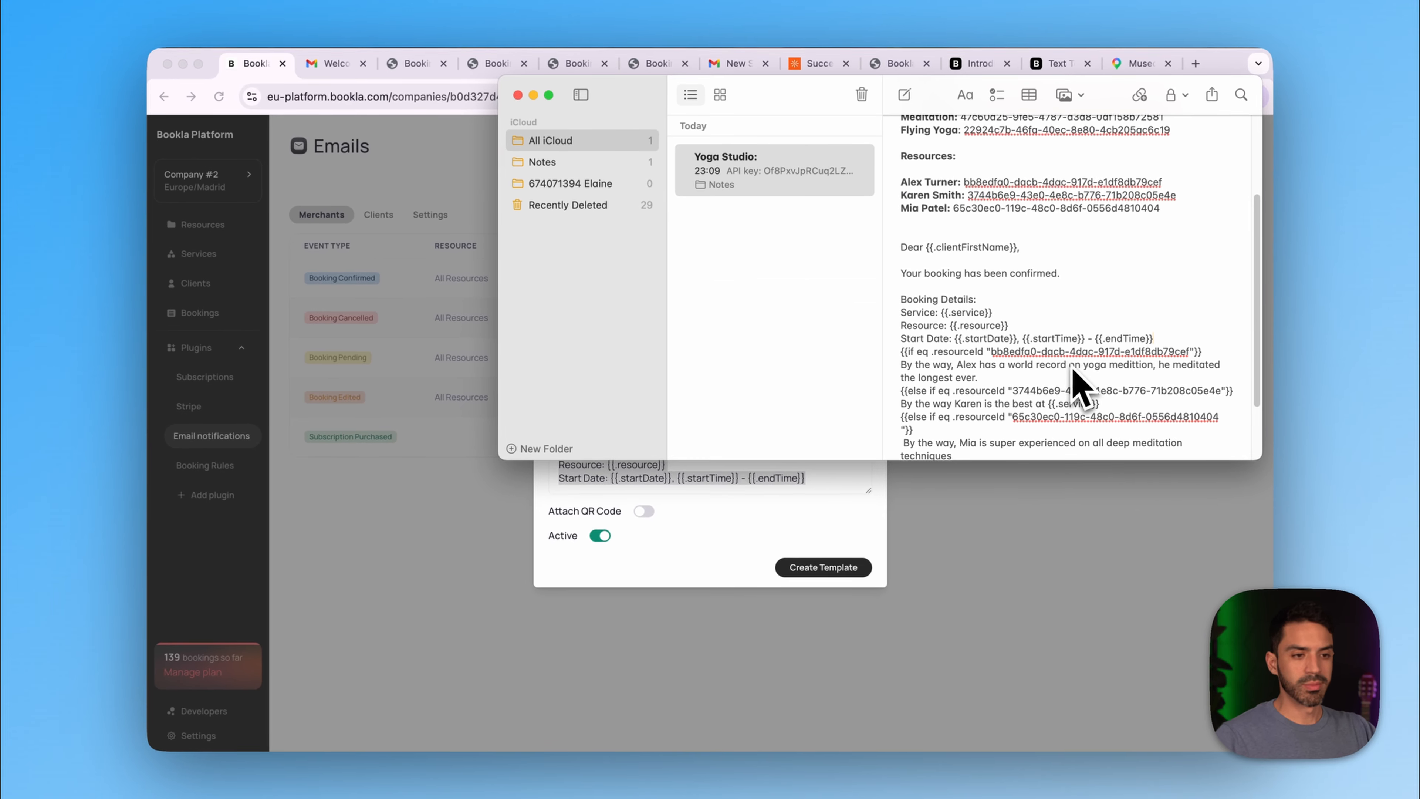
key("Return")
key("Return")
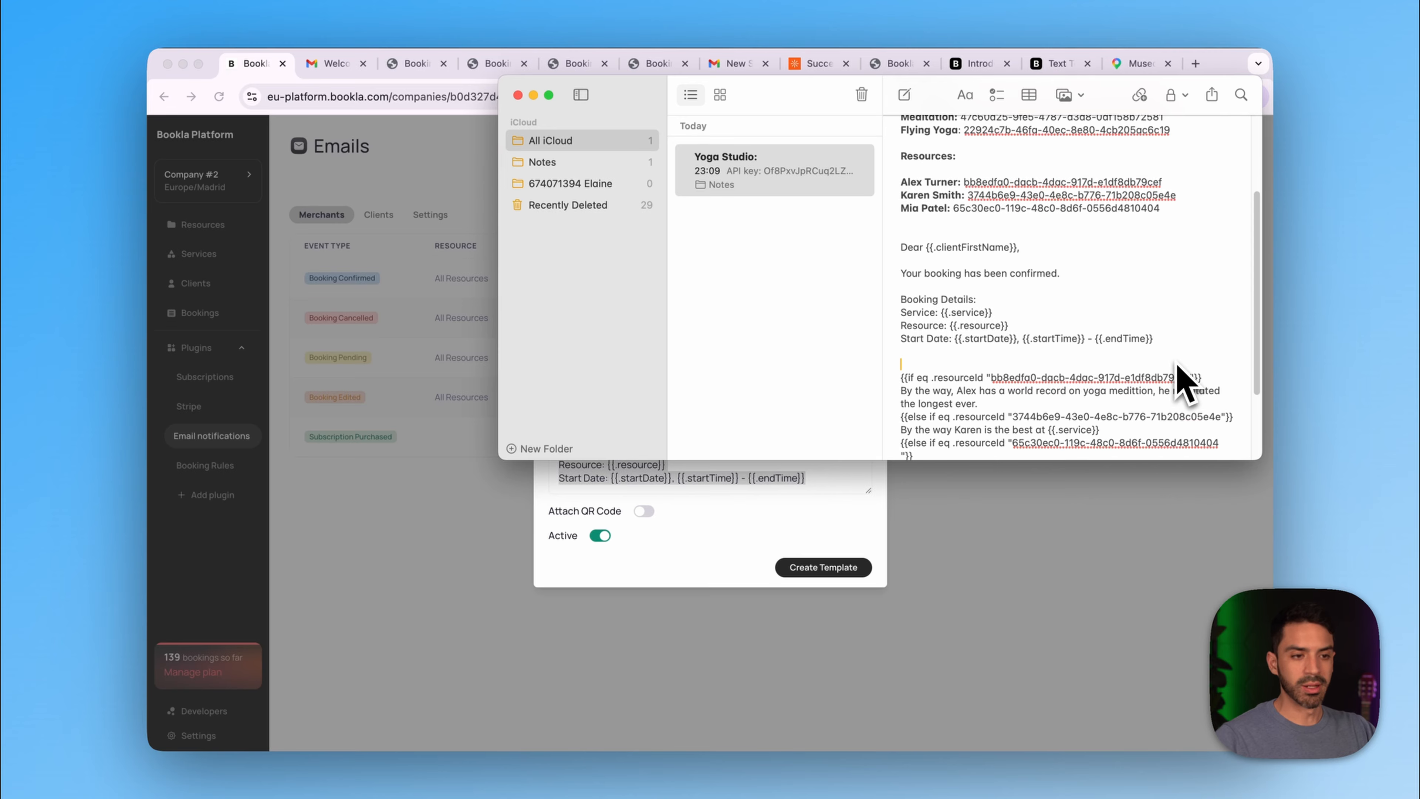
scroll(1153, 352, "down", 4)
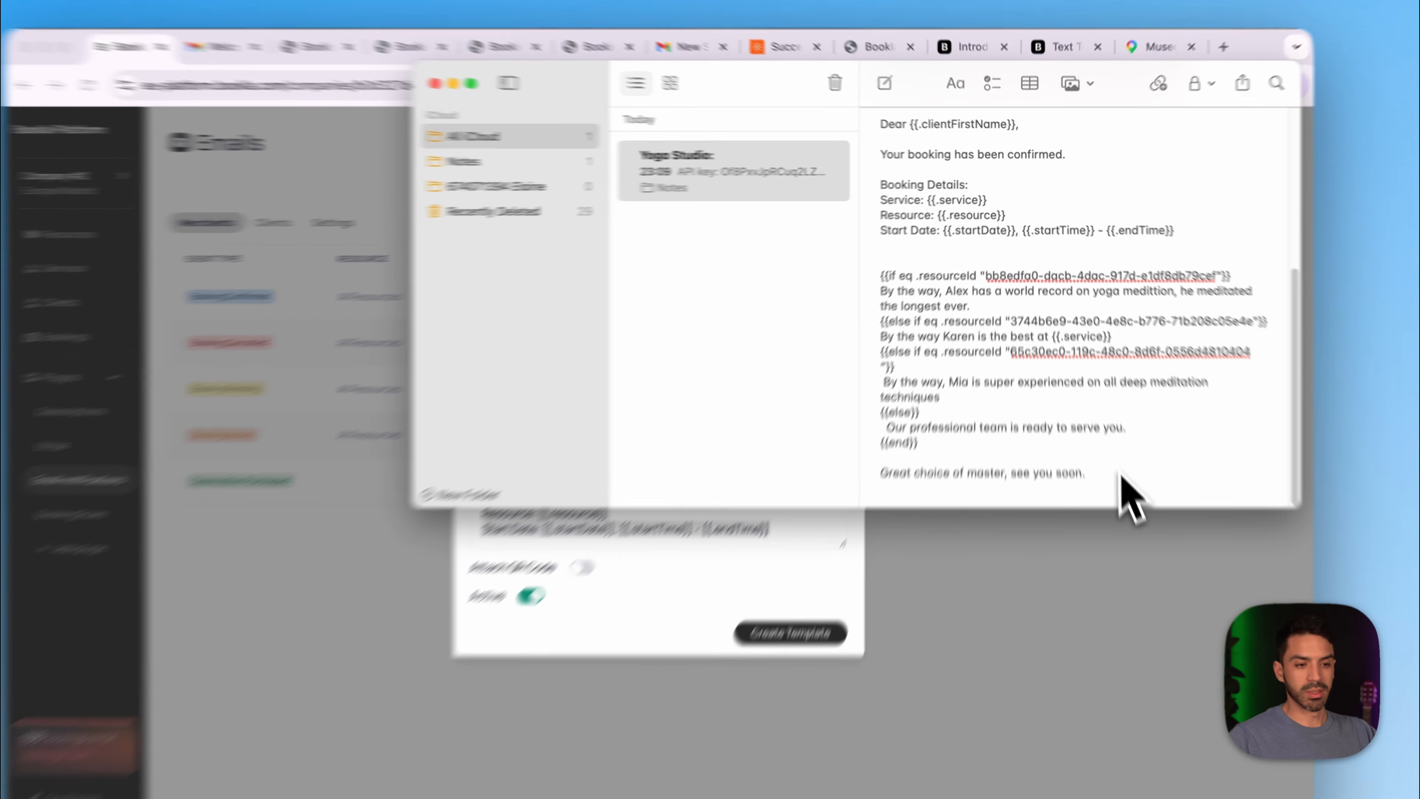
left_click_drag(1105, 433, 857, 124)
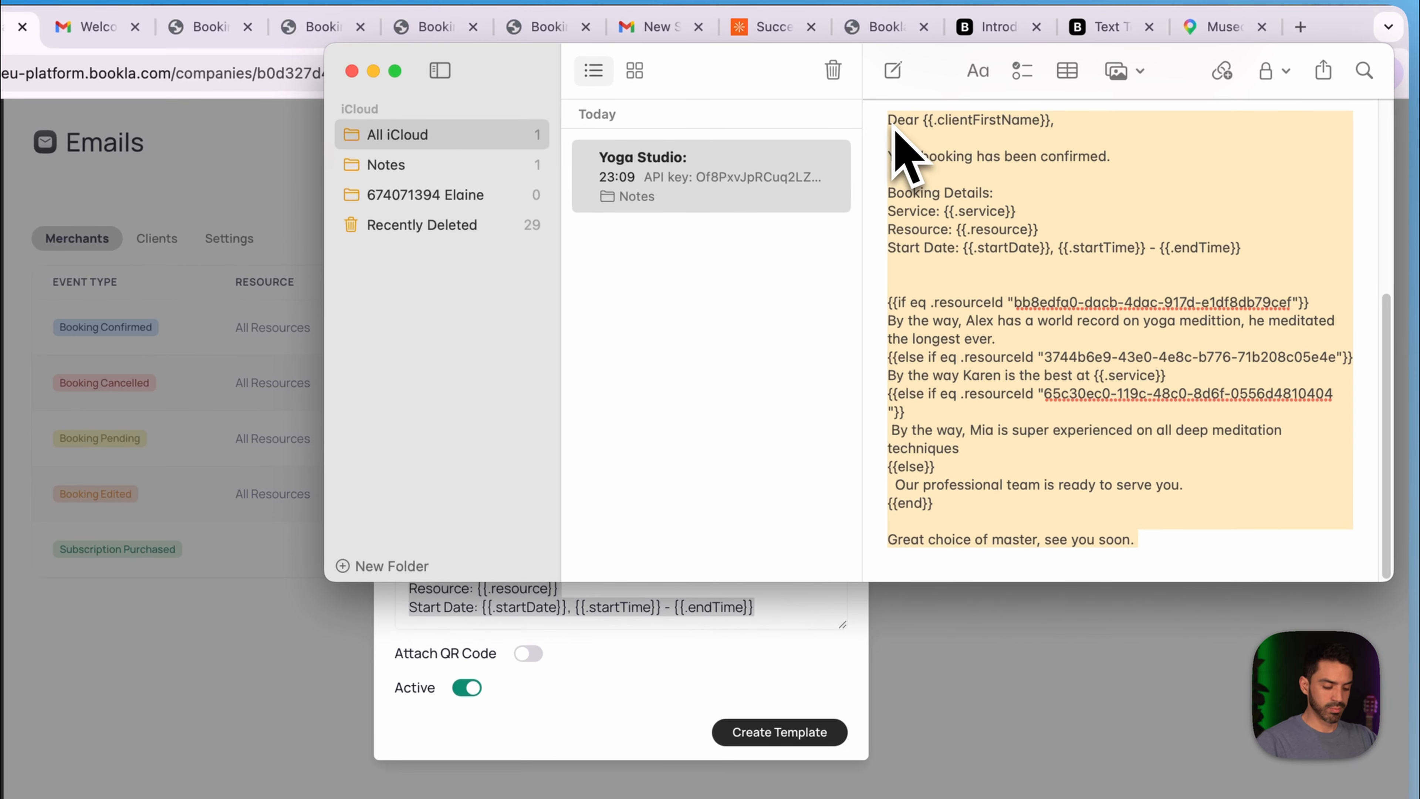
key("super+Tab")
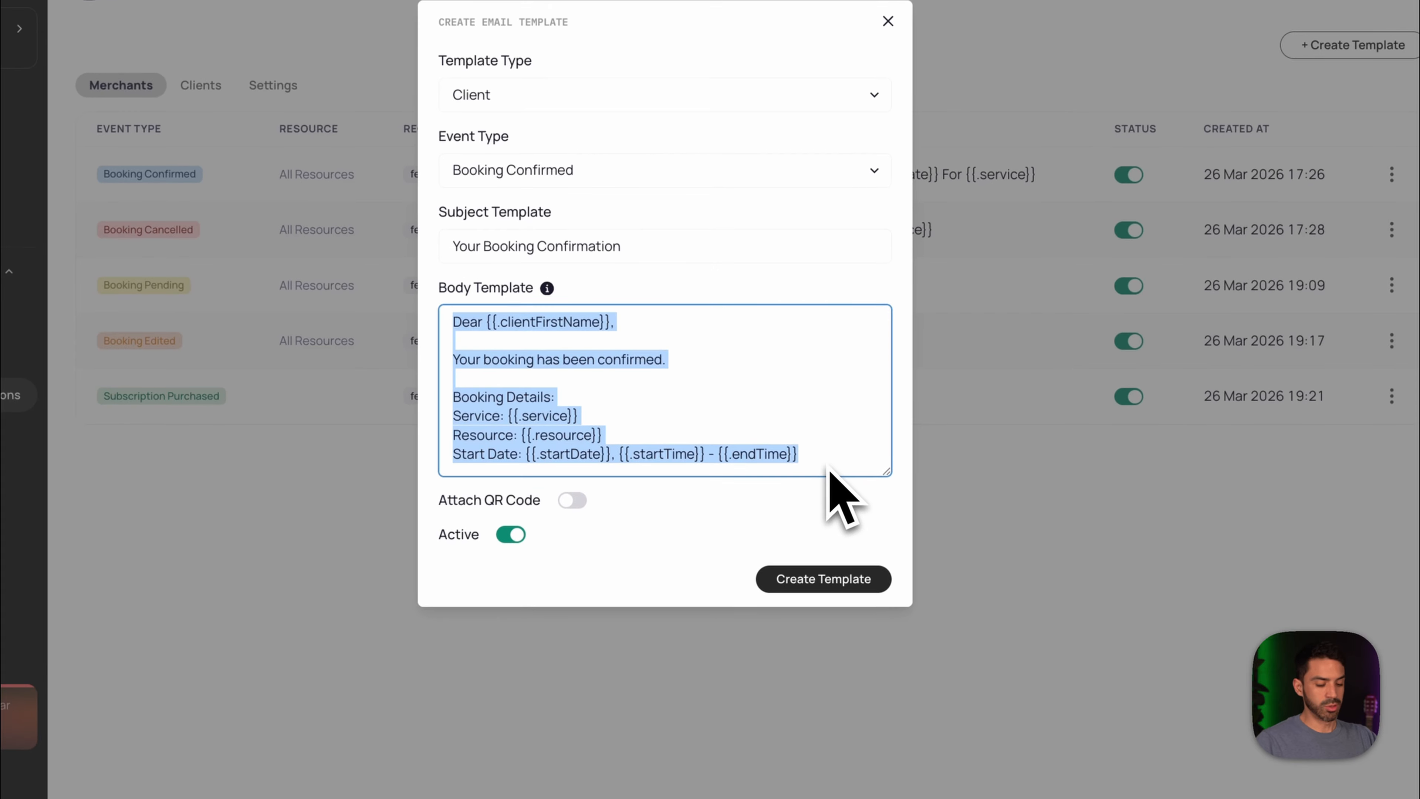
- Paste the combined body, set the subject to 'Hi {{.clientFirstName}}, You are all set', and save the template
key("super+v")
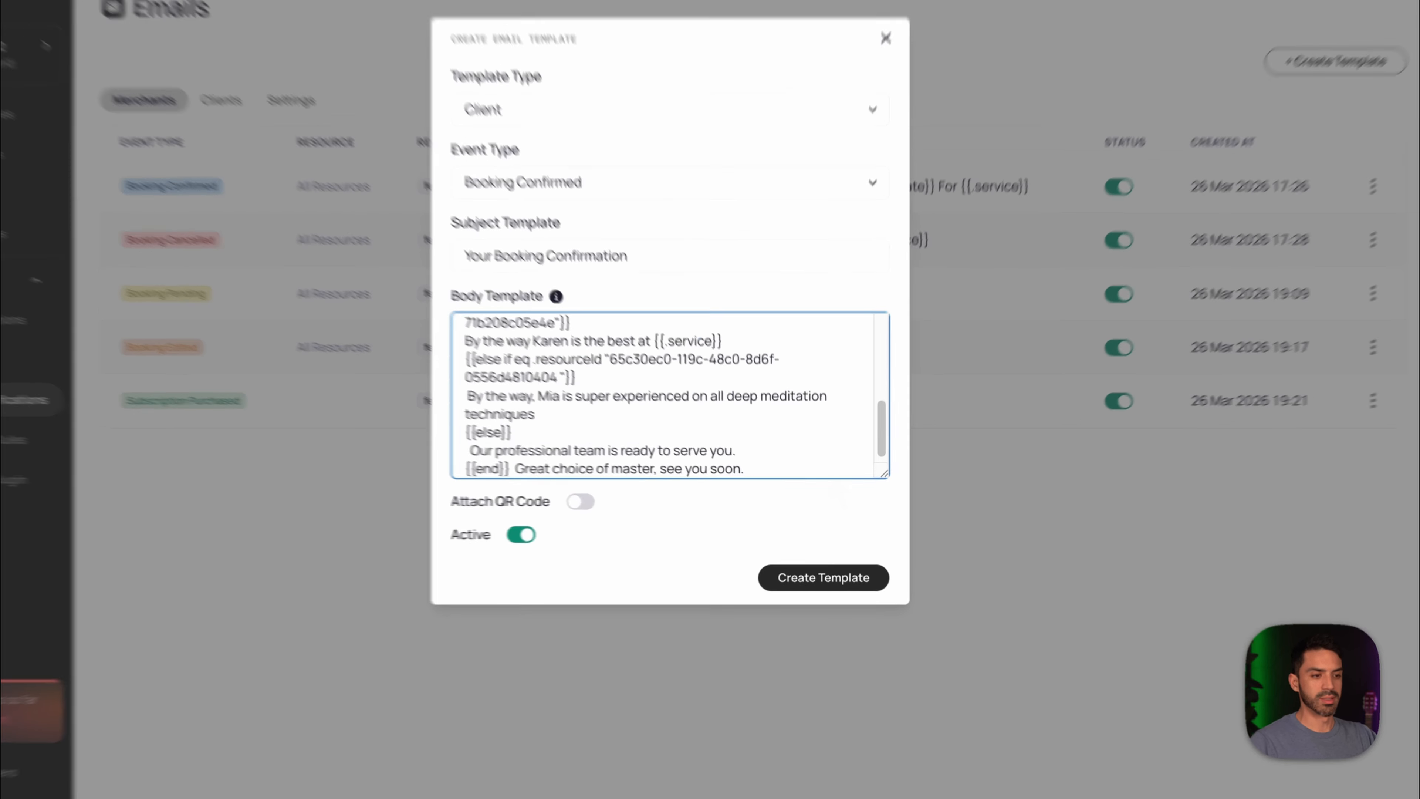
scroll(710, 432, "up", 4)
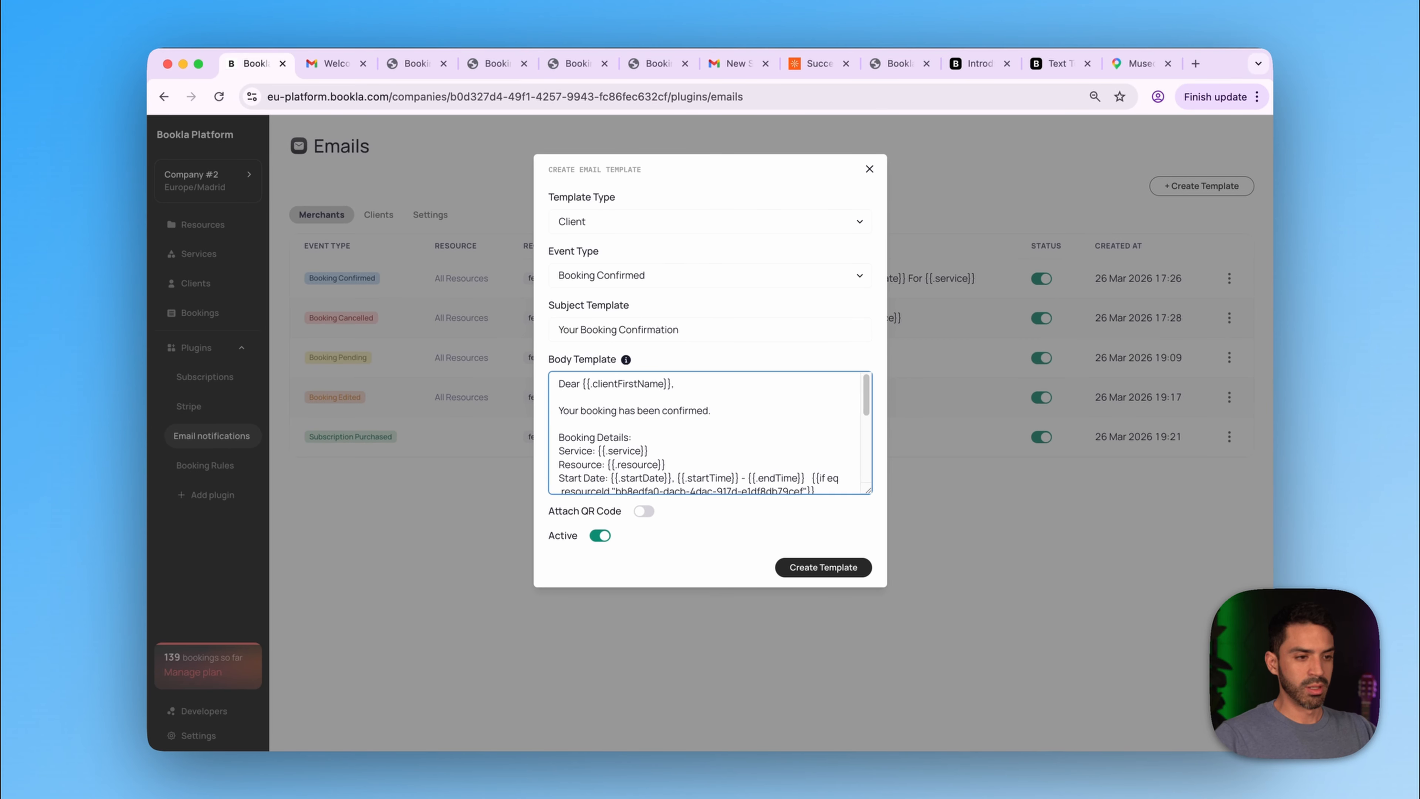
left_click_drag(683, 330, 556, 330)
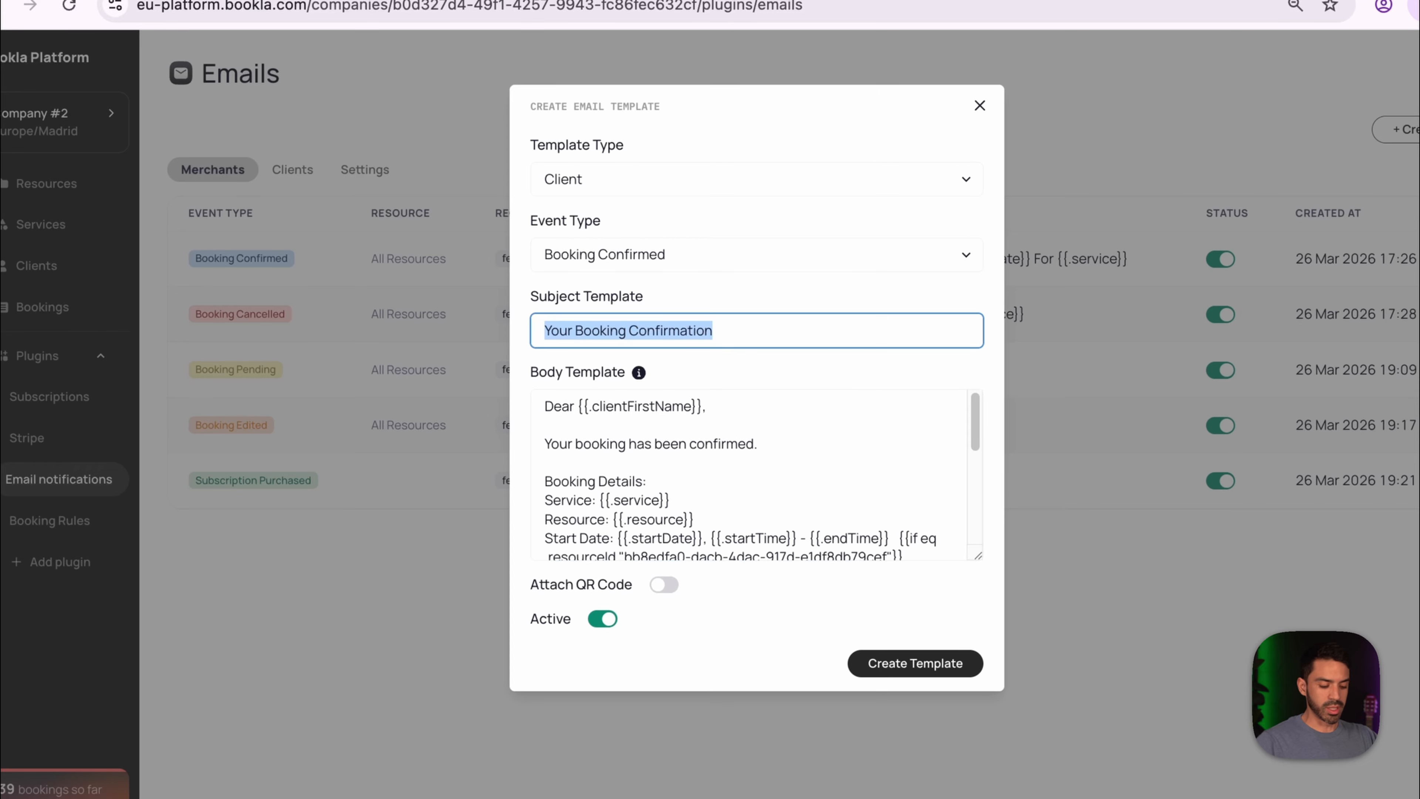
type("Hi")
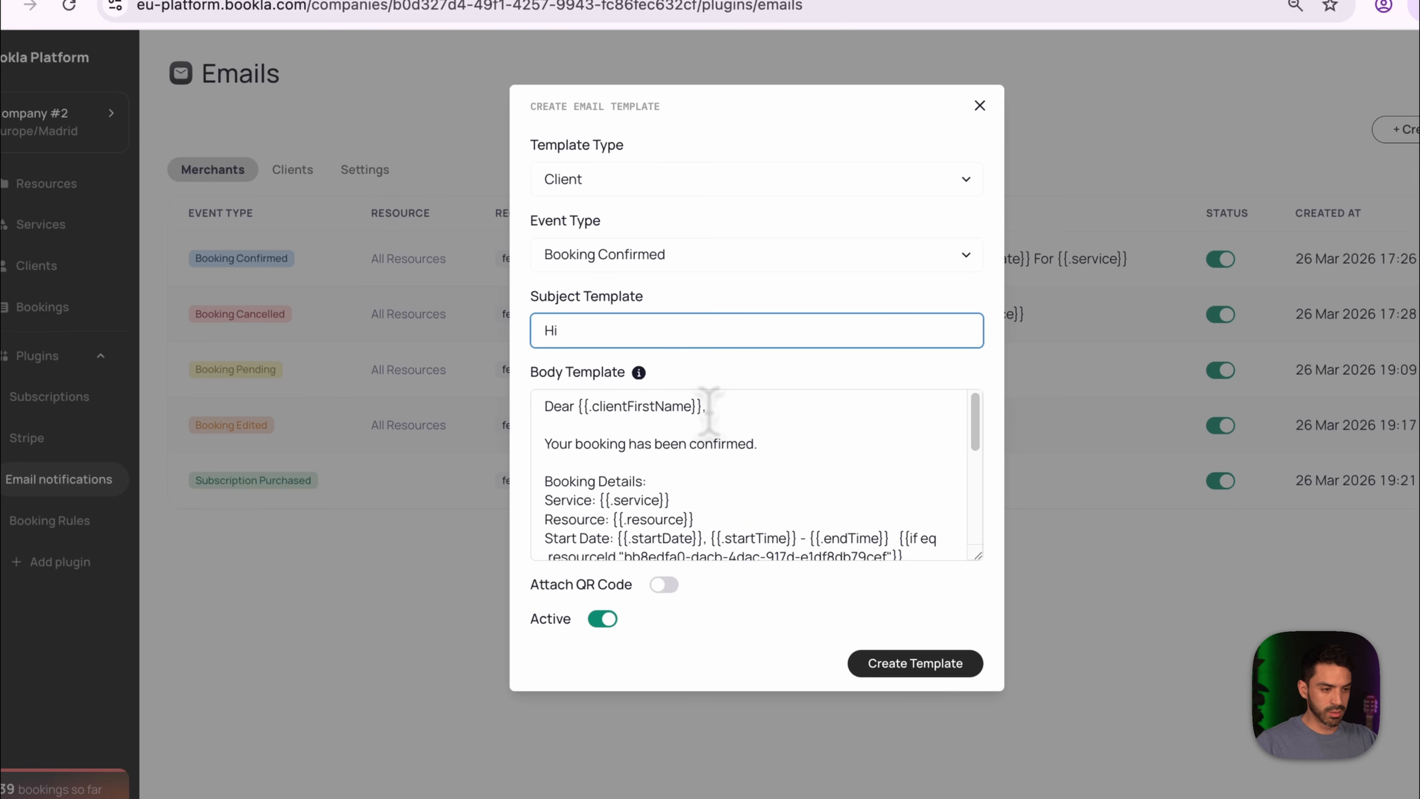
left_click_drag(703, 406, 595, 407)
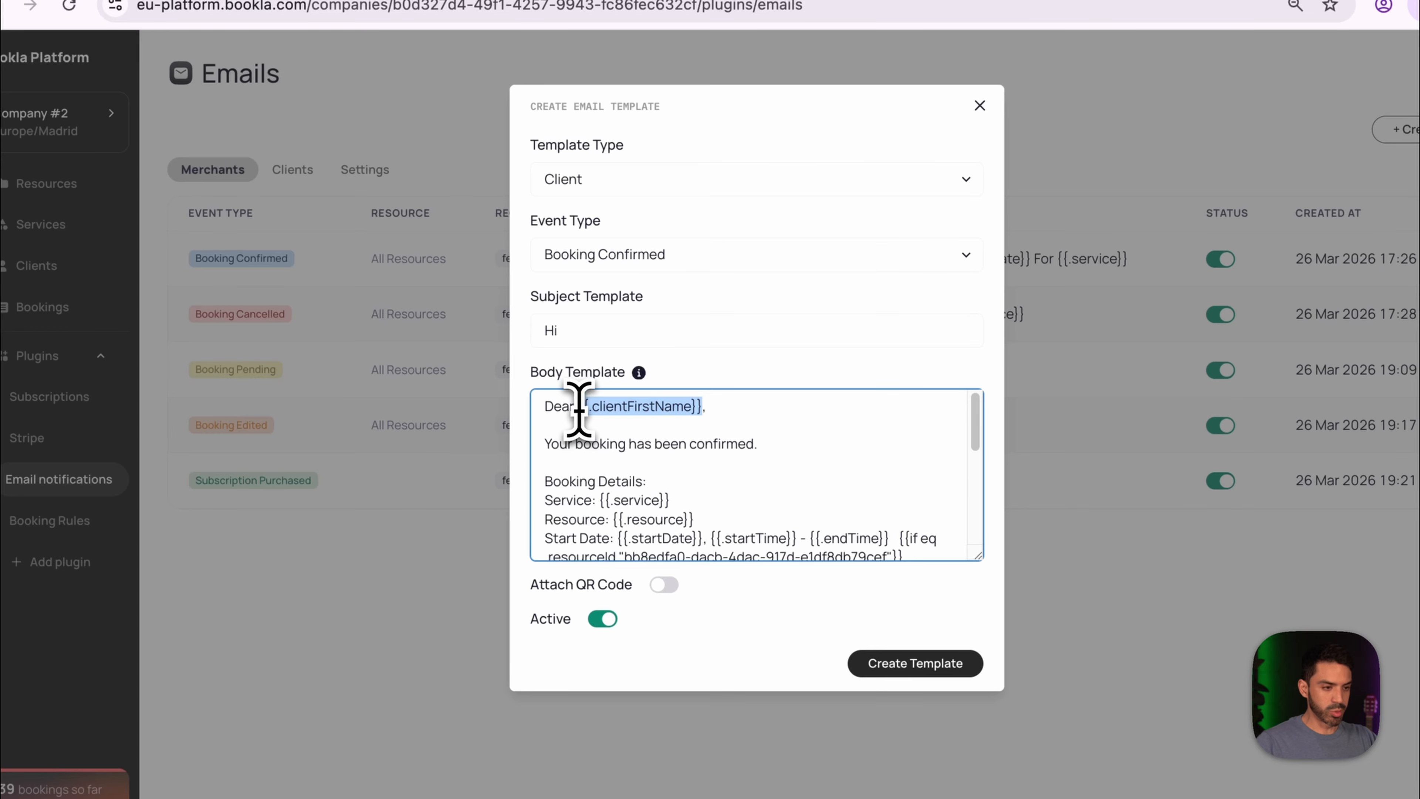
left_click(693, 342)
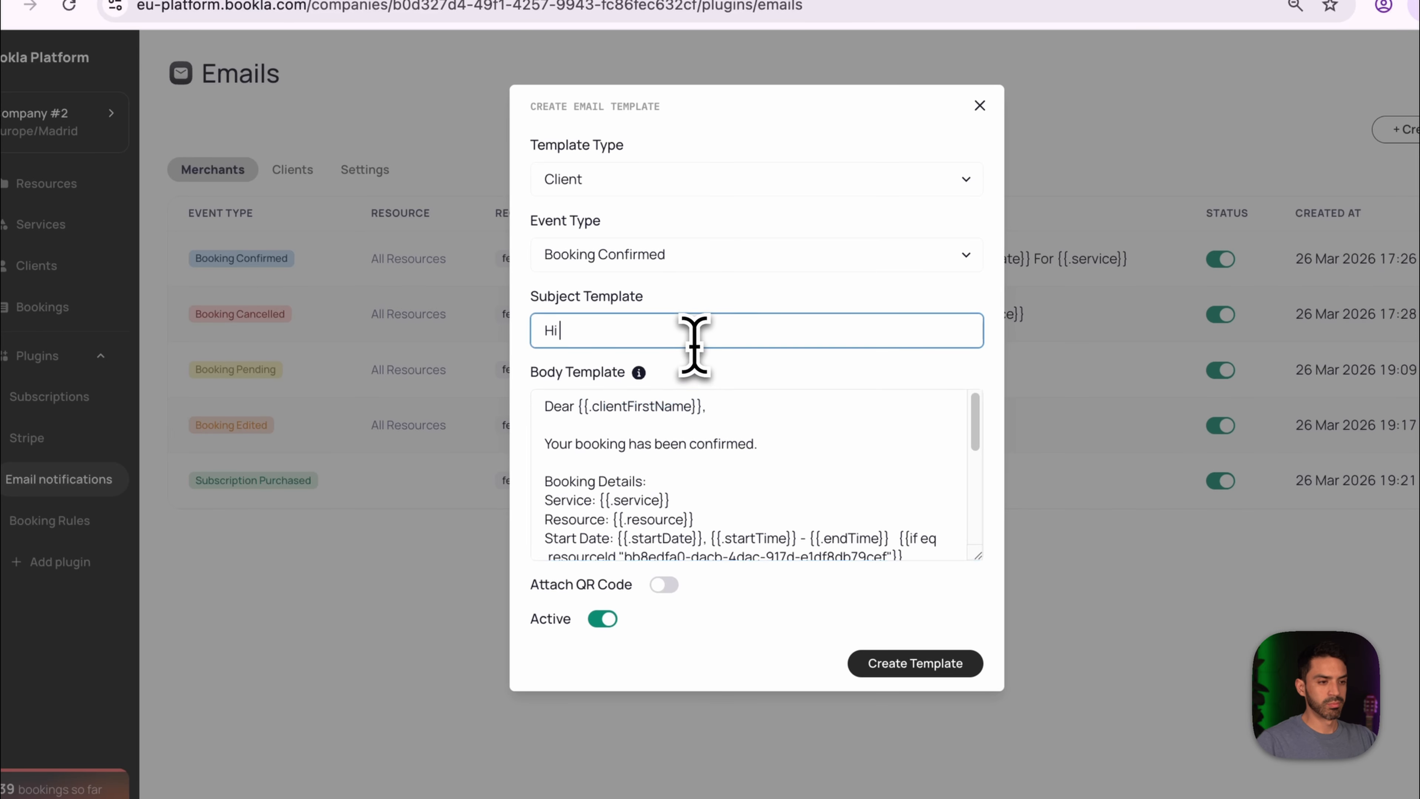
type("{{.clientFirstName}}")
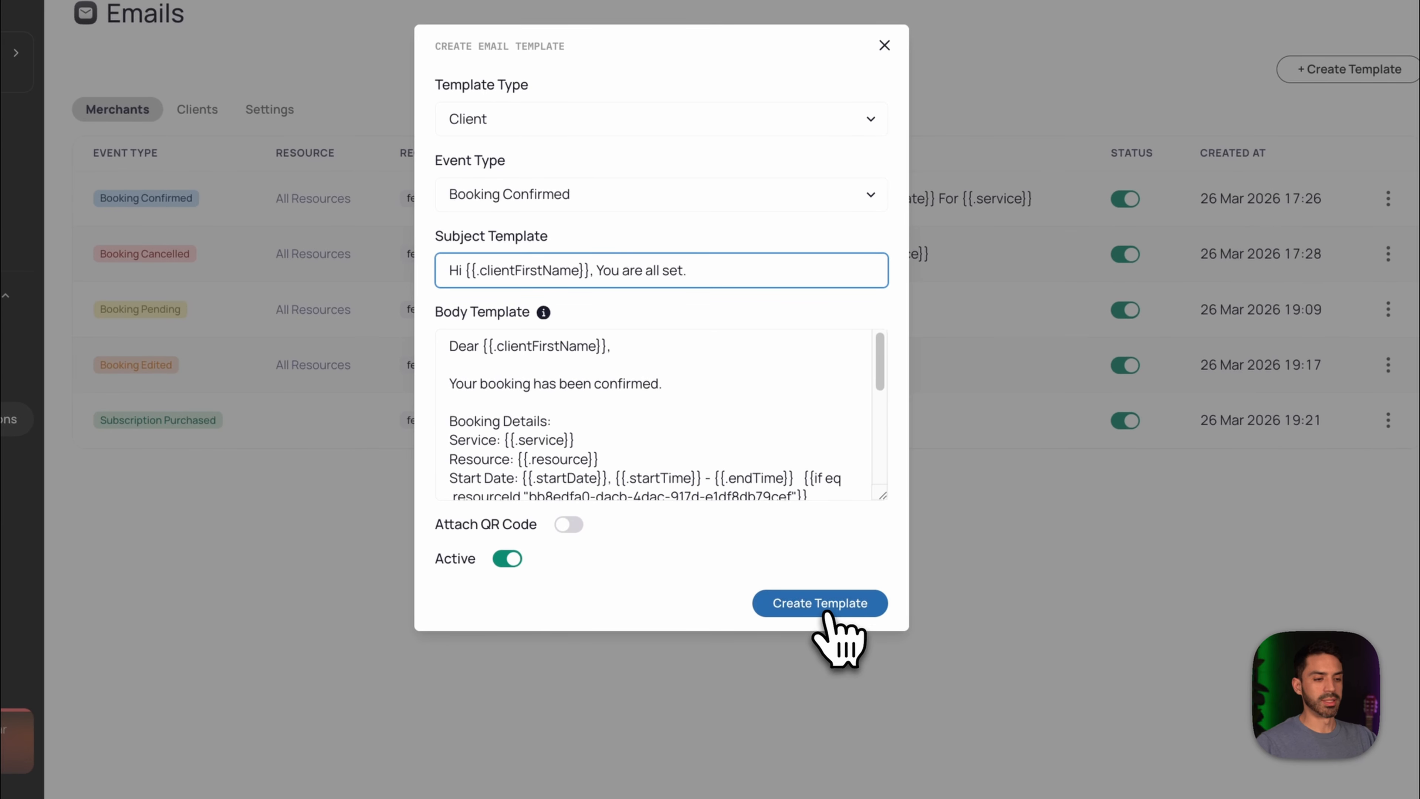
left_click(826, 571)
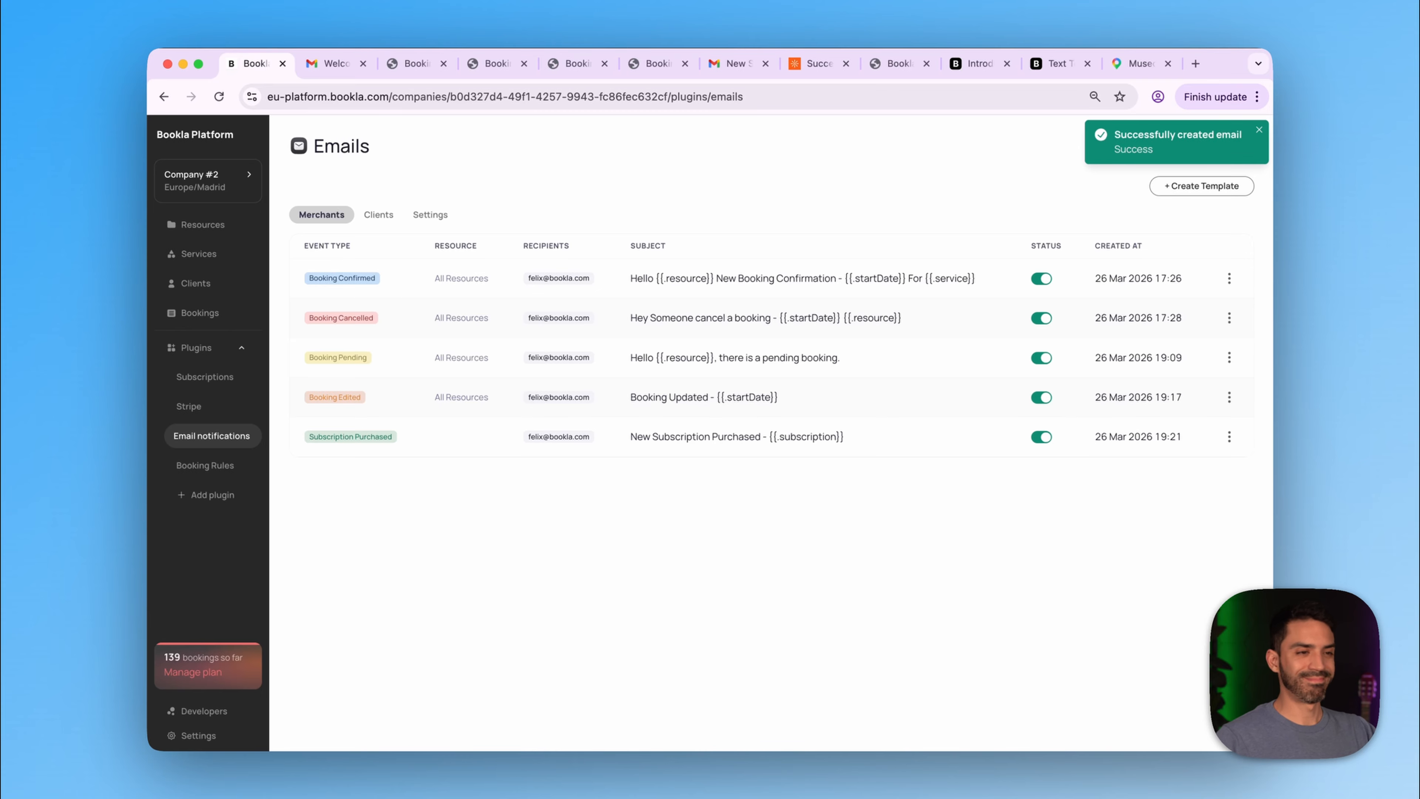
- Choose Traditional Yoga on Friday, March 27 at 2:00 PM with a specific master
left_click(825, 68)
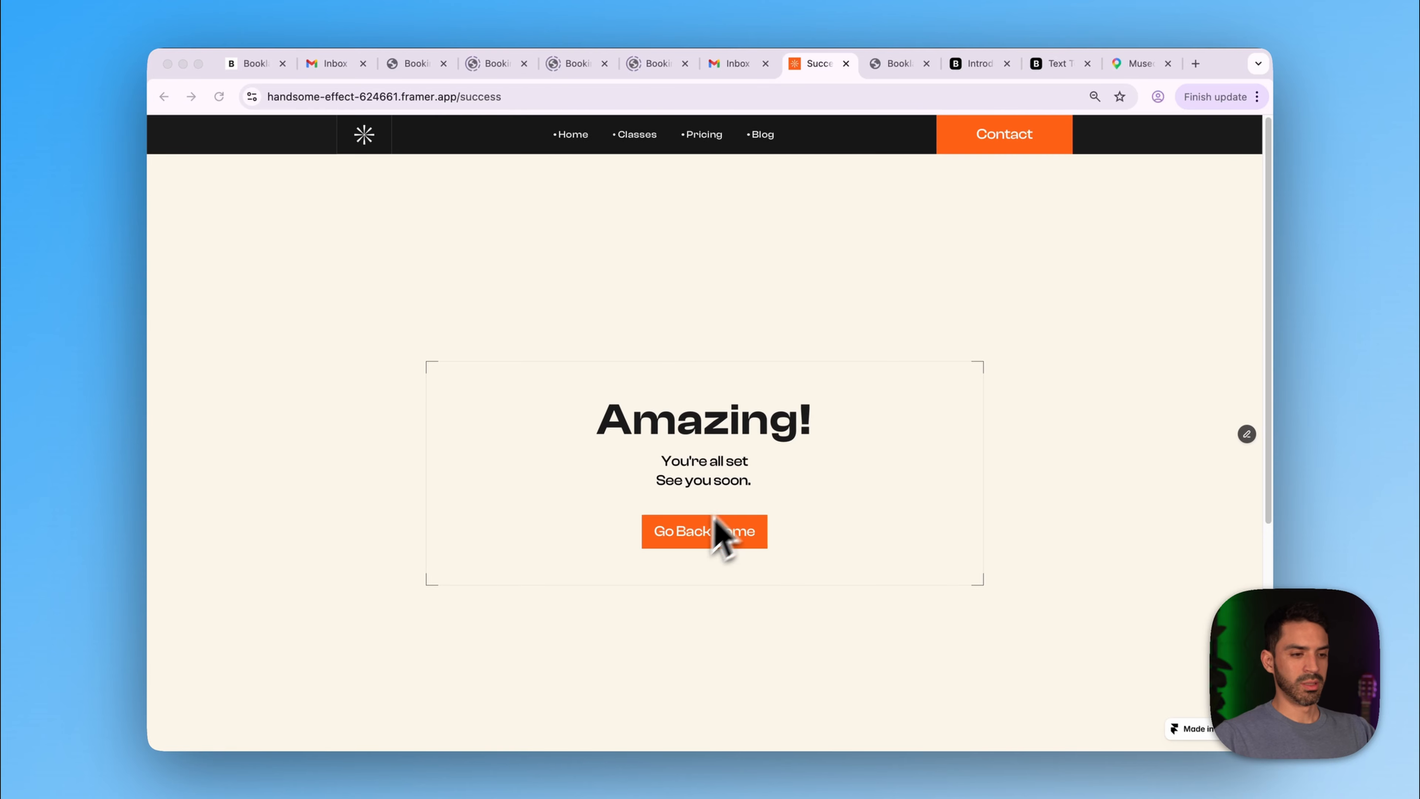
left_click(696, 536)
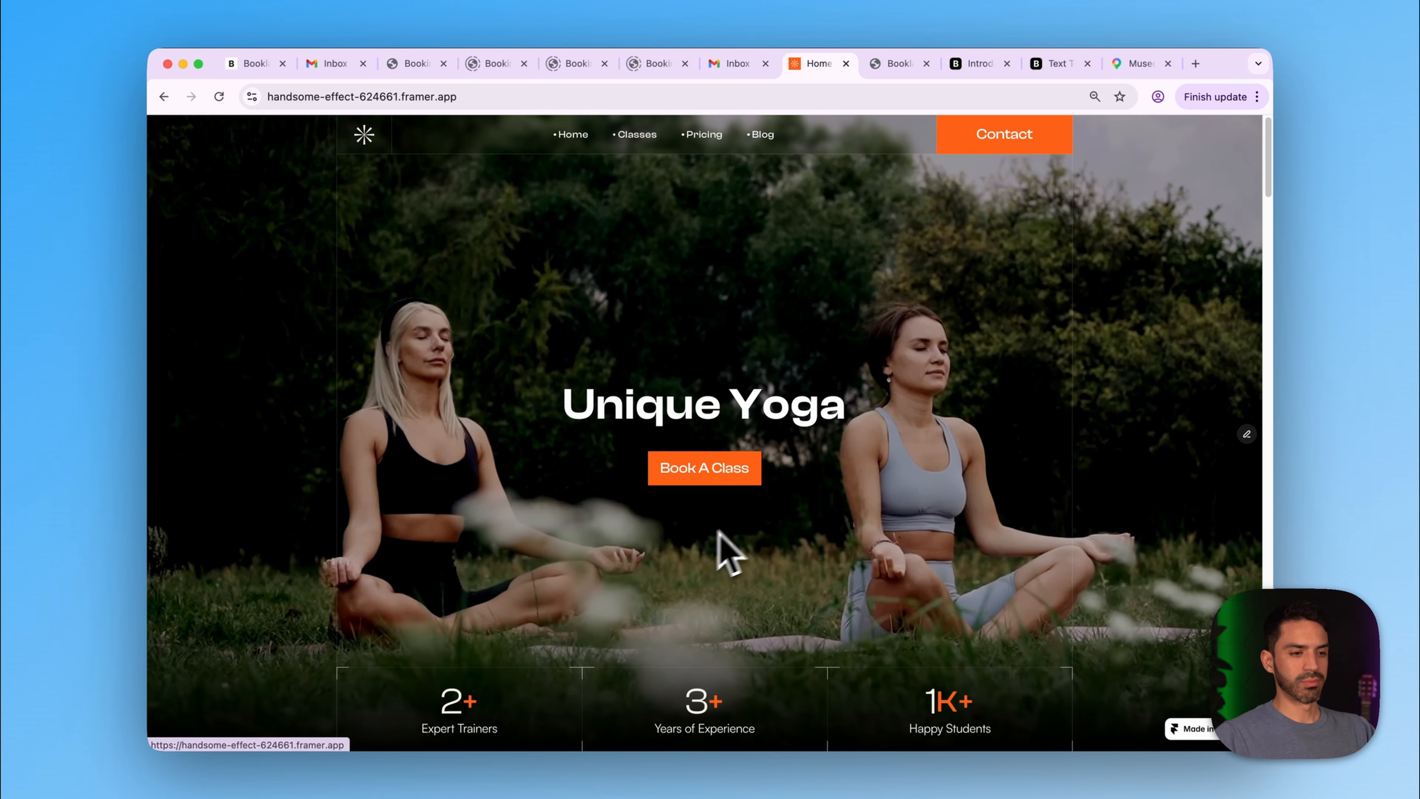
left_click(709, 470)
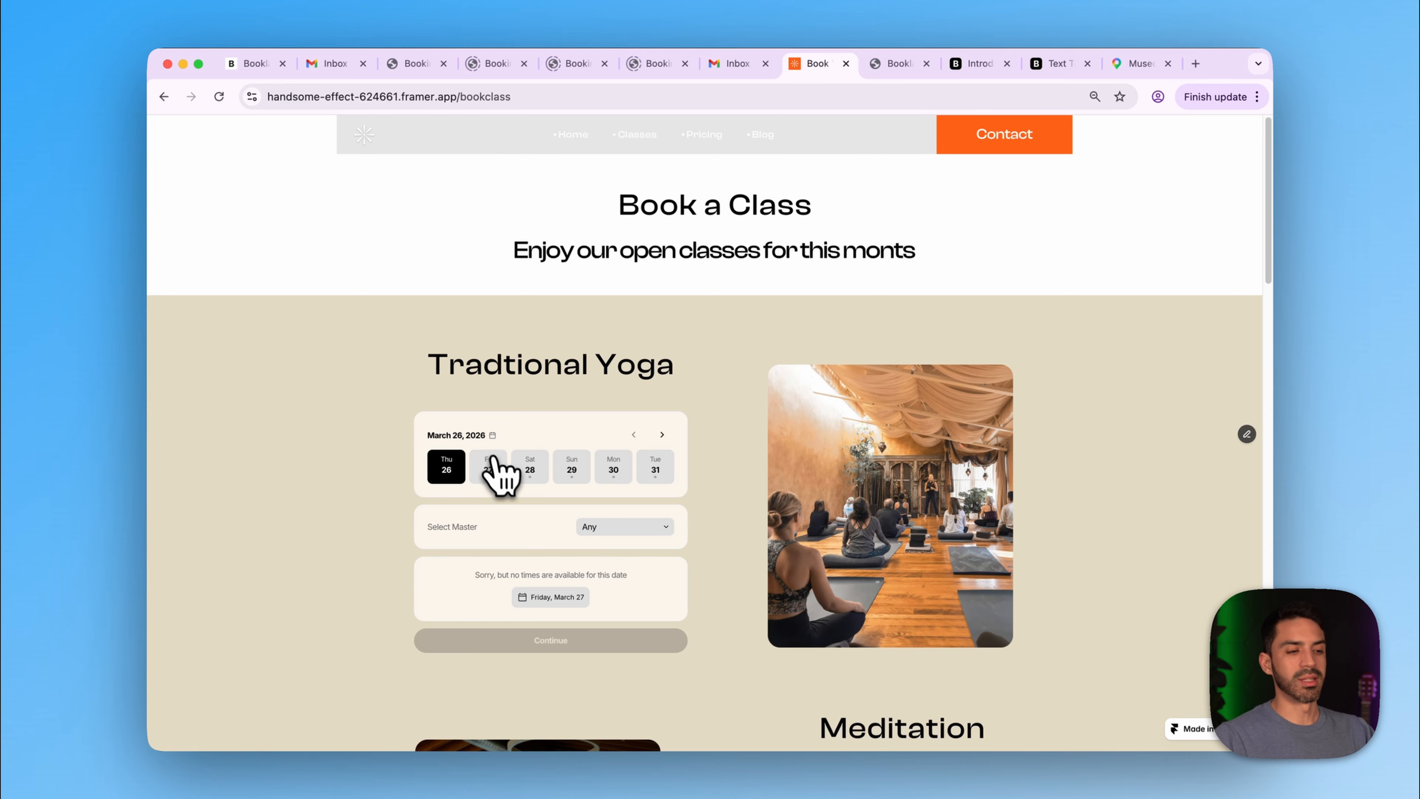
left_click(496, 469)
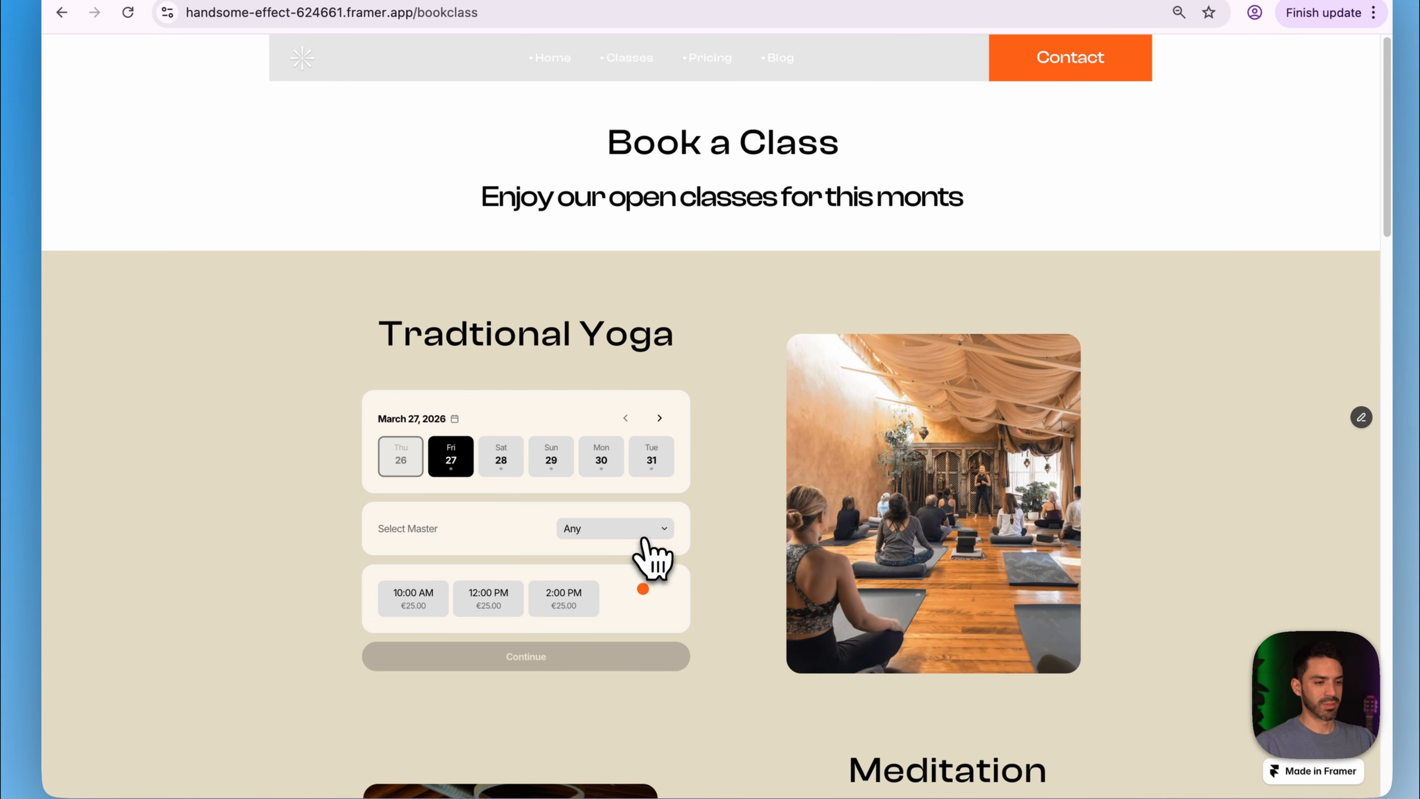
left_click(646, 538)
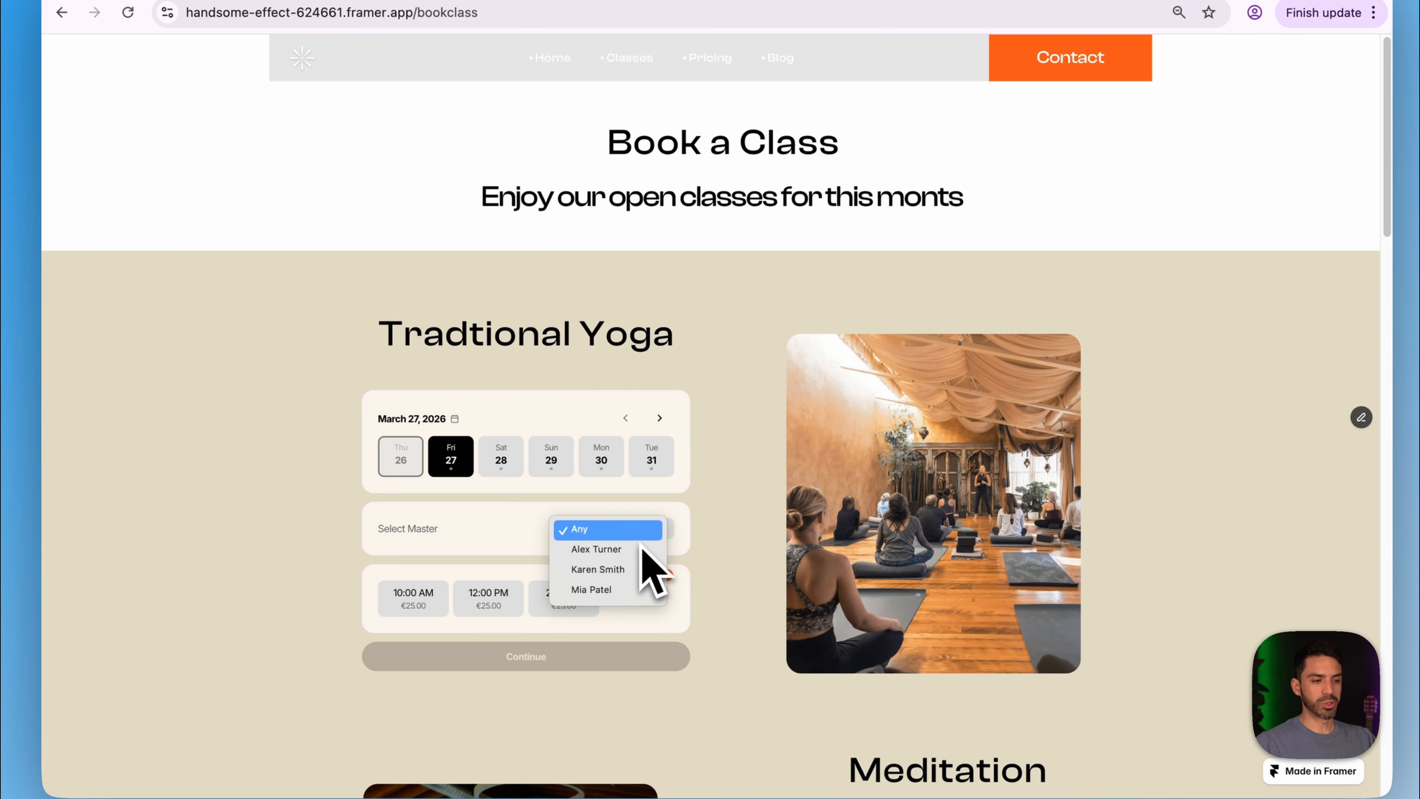
left_click(643, 548)
left_click(430, 598)
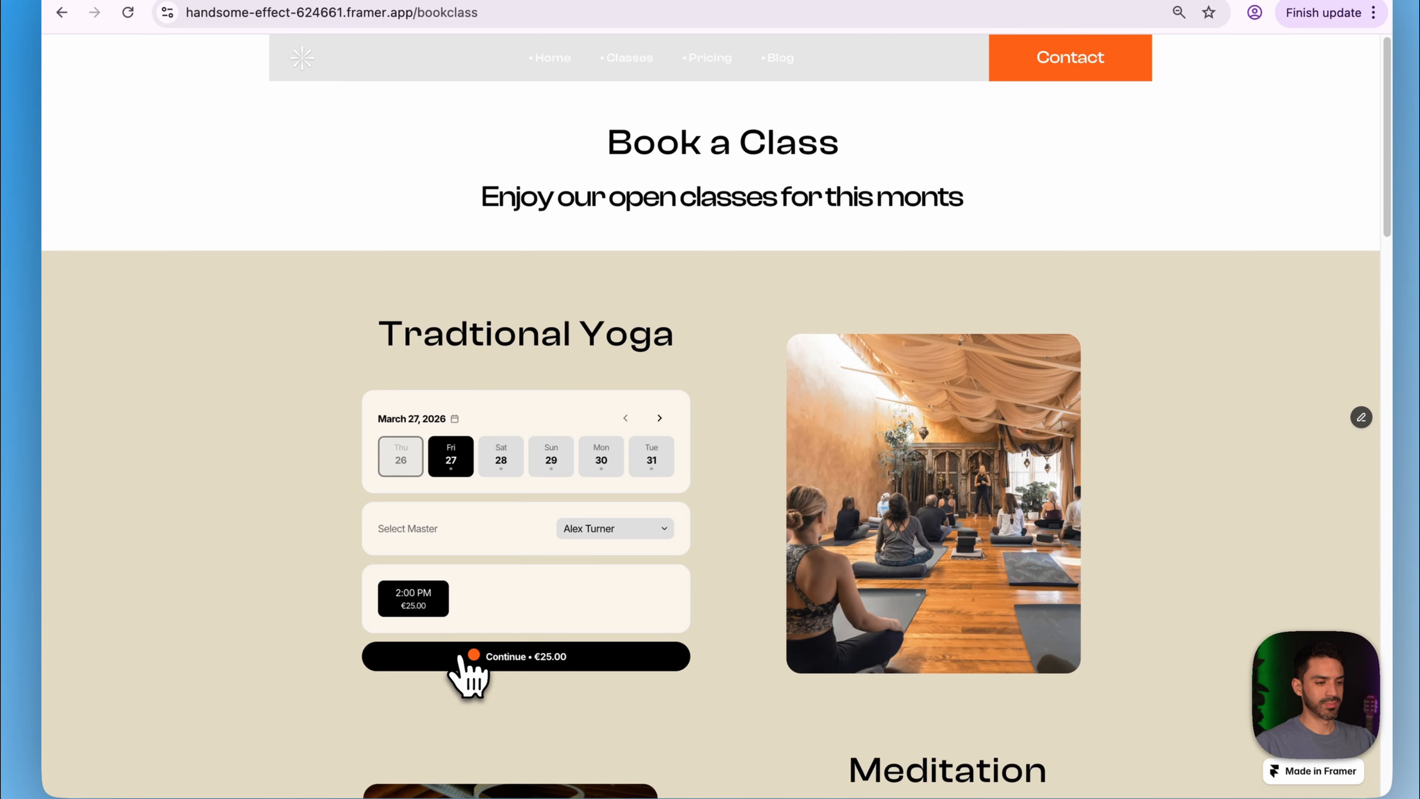
left_click(470, 657)
- Autofill the test client's name and e-mail and submit the booking
scroll(481, 669, "down", 5)
left_click(459, 224)
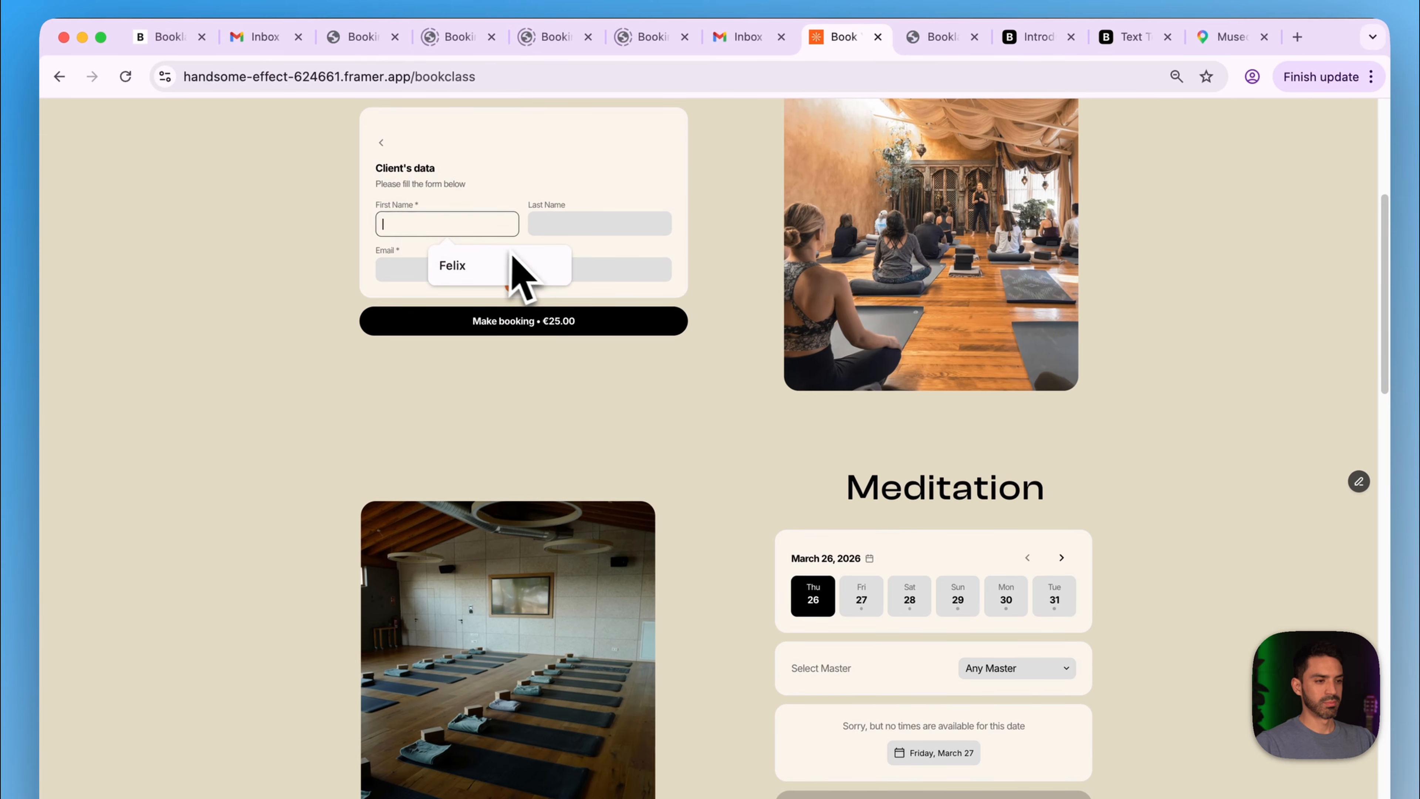
left_click(520, 265)
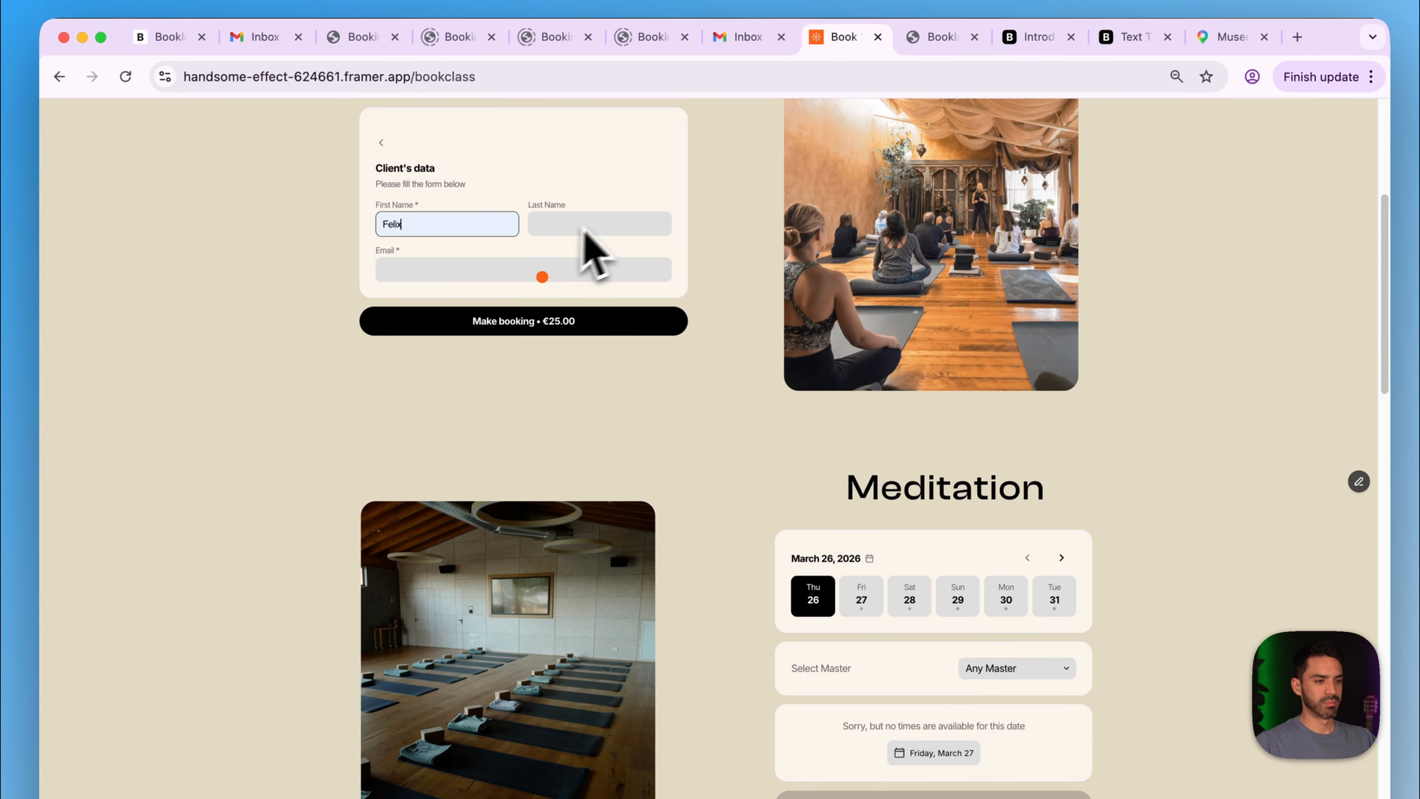
left_click(584, 225)
left_click(590, 263)
left_click(555, 268)
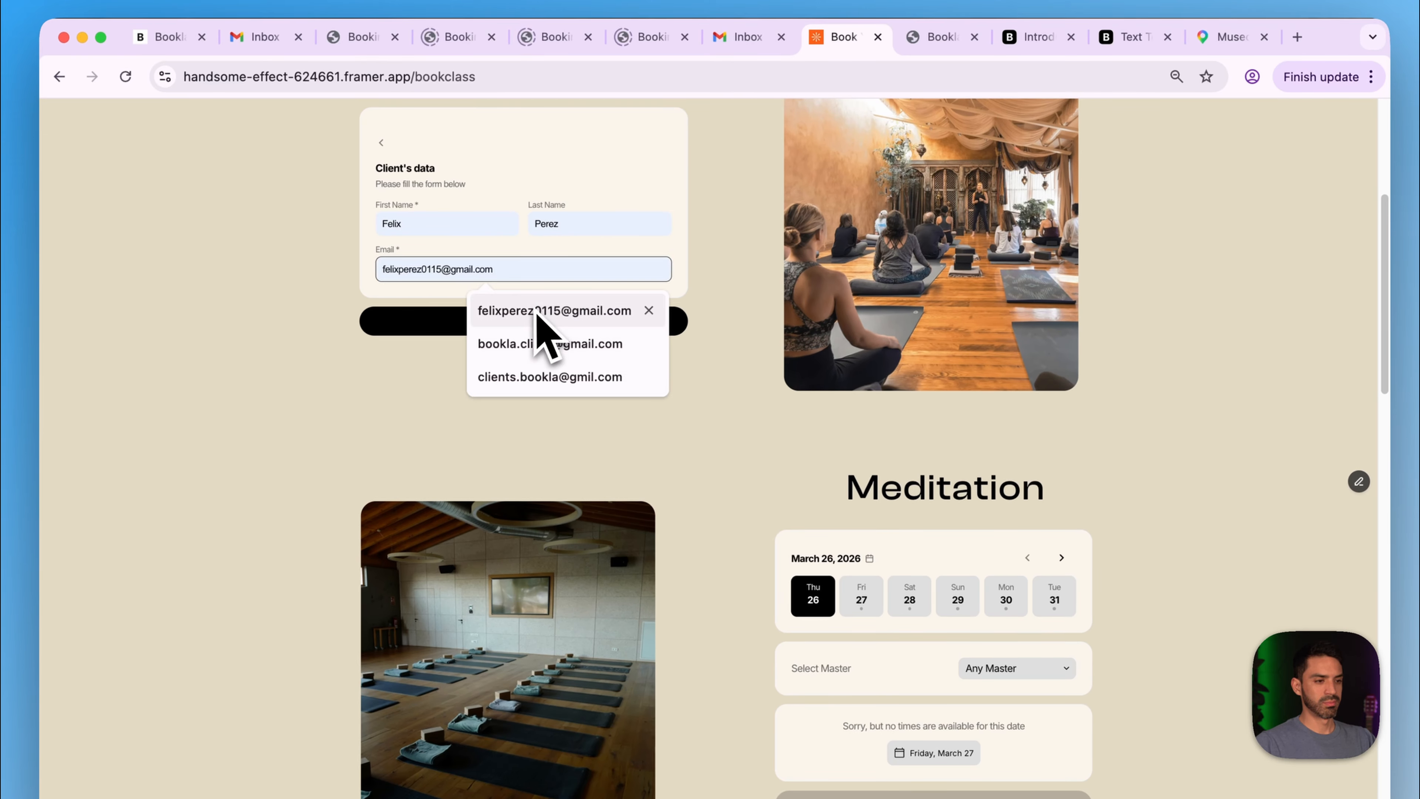
left_click(492, 343)
left_click(528, 323)
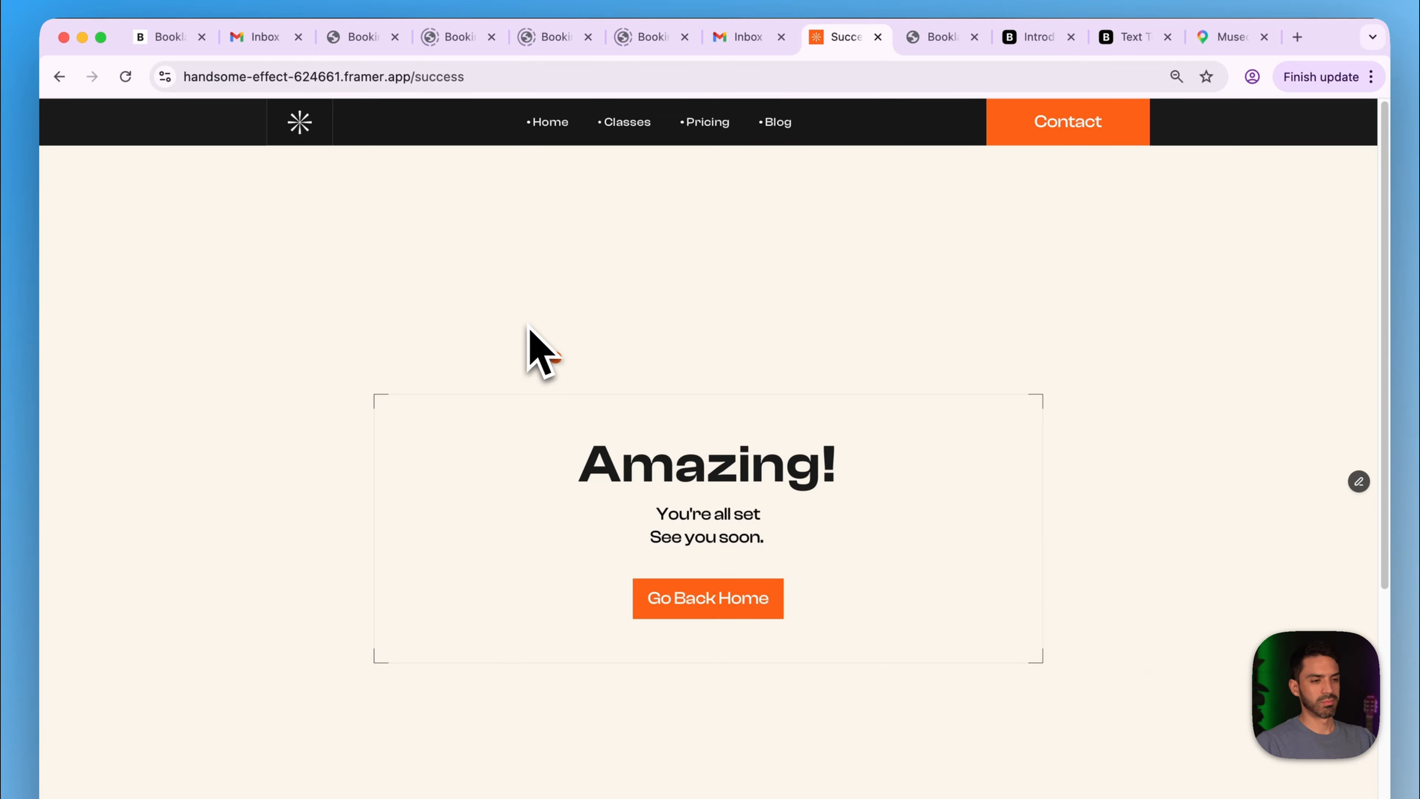
- Choose a different master for Traditional Yoga on March 28 at 10:00 AM
left_click(693, 536)
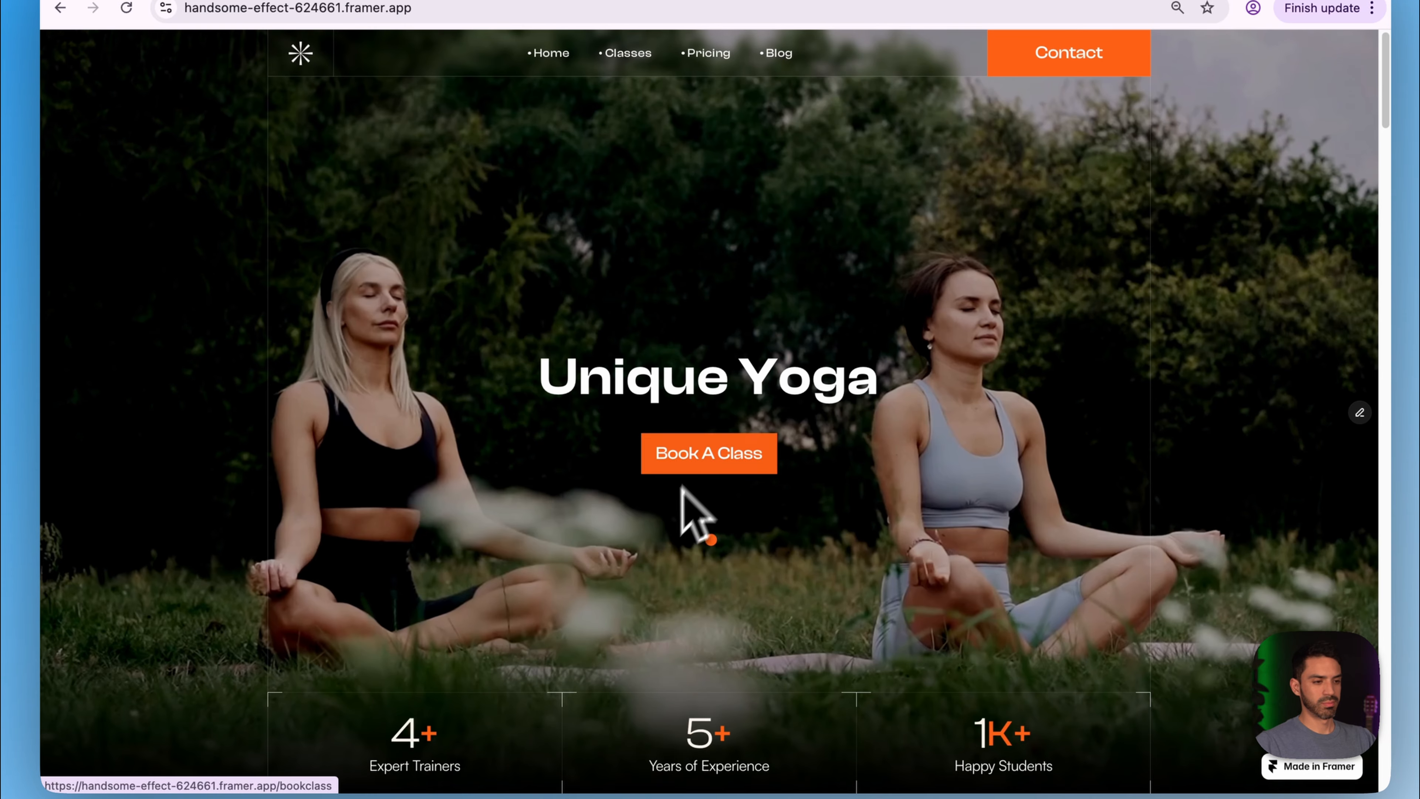
left_click(724, 454)
left_click(615, 523)
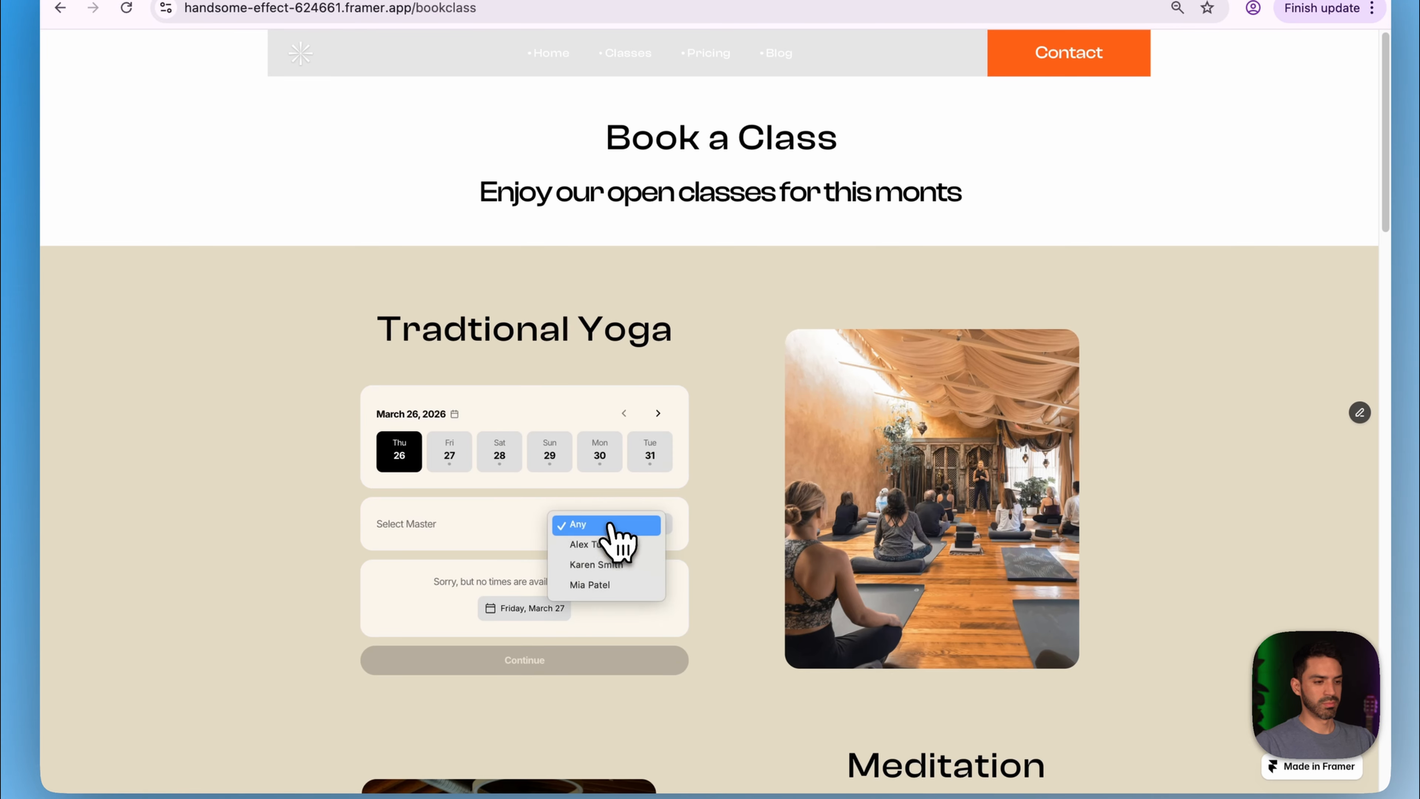
left_click(625, 565)
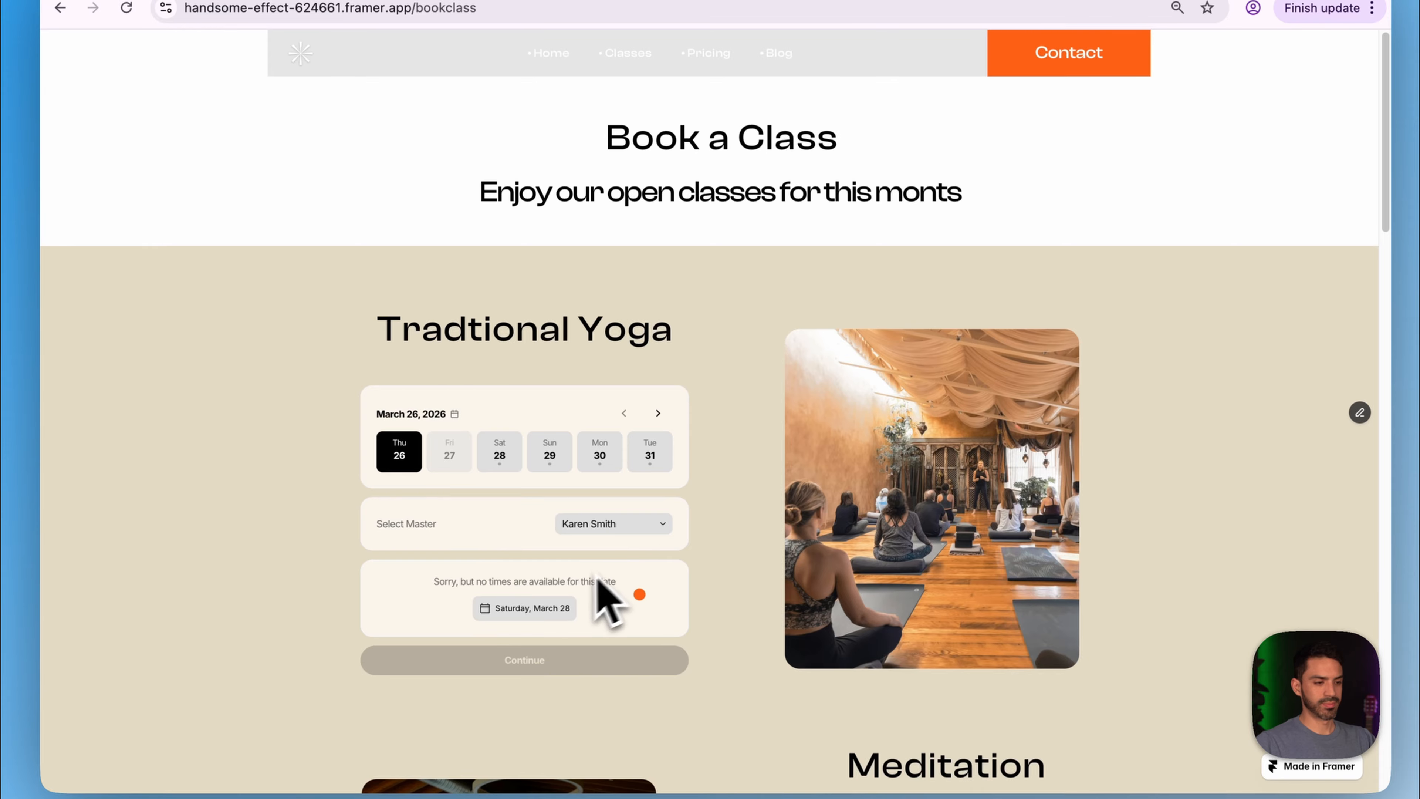
left_click(542, 611)
left_click(412, 592)
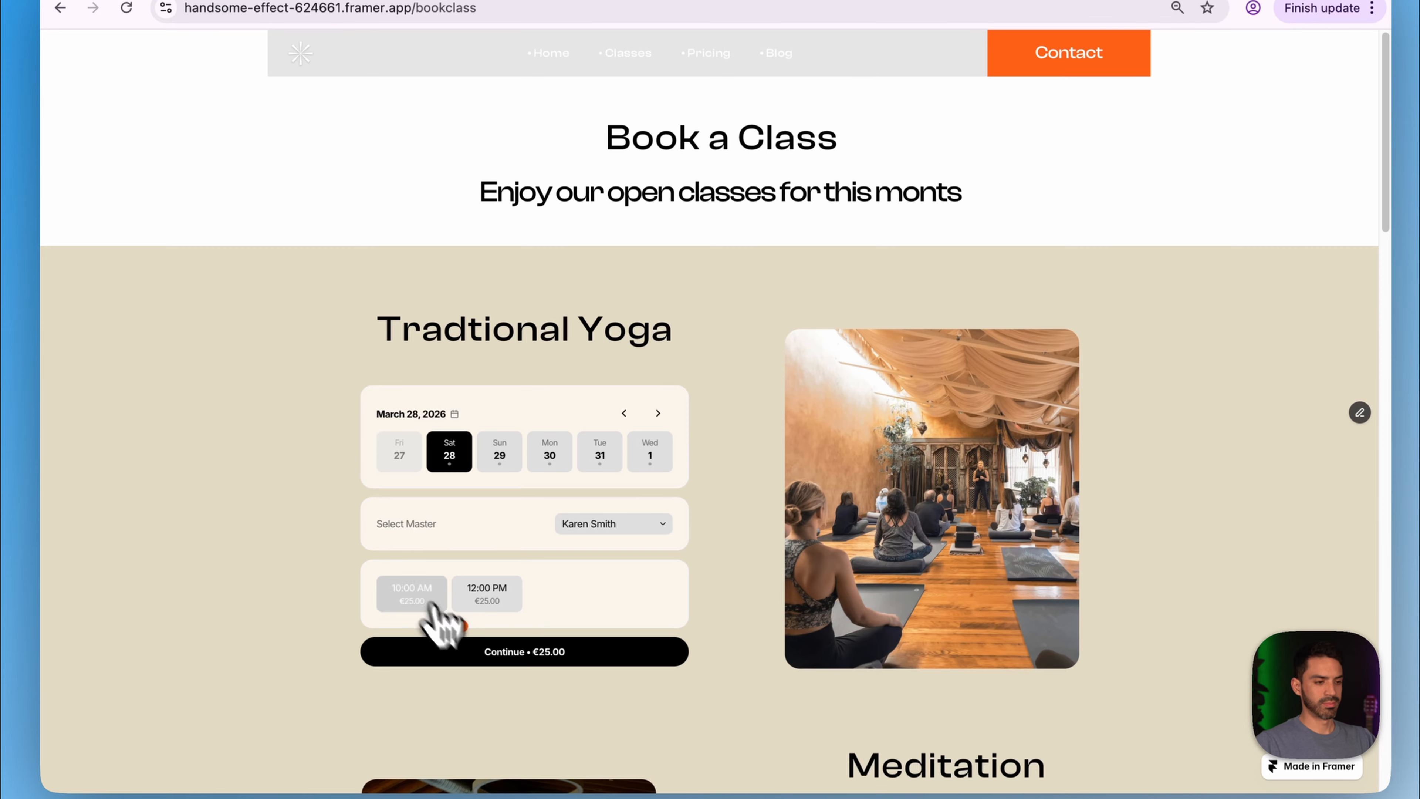
left_click(487, 654)
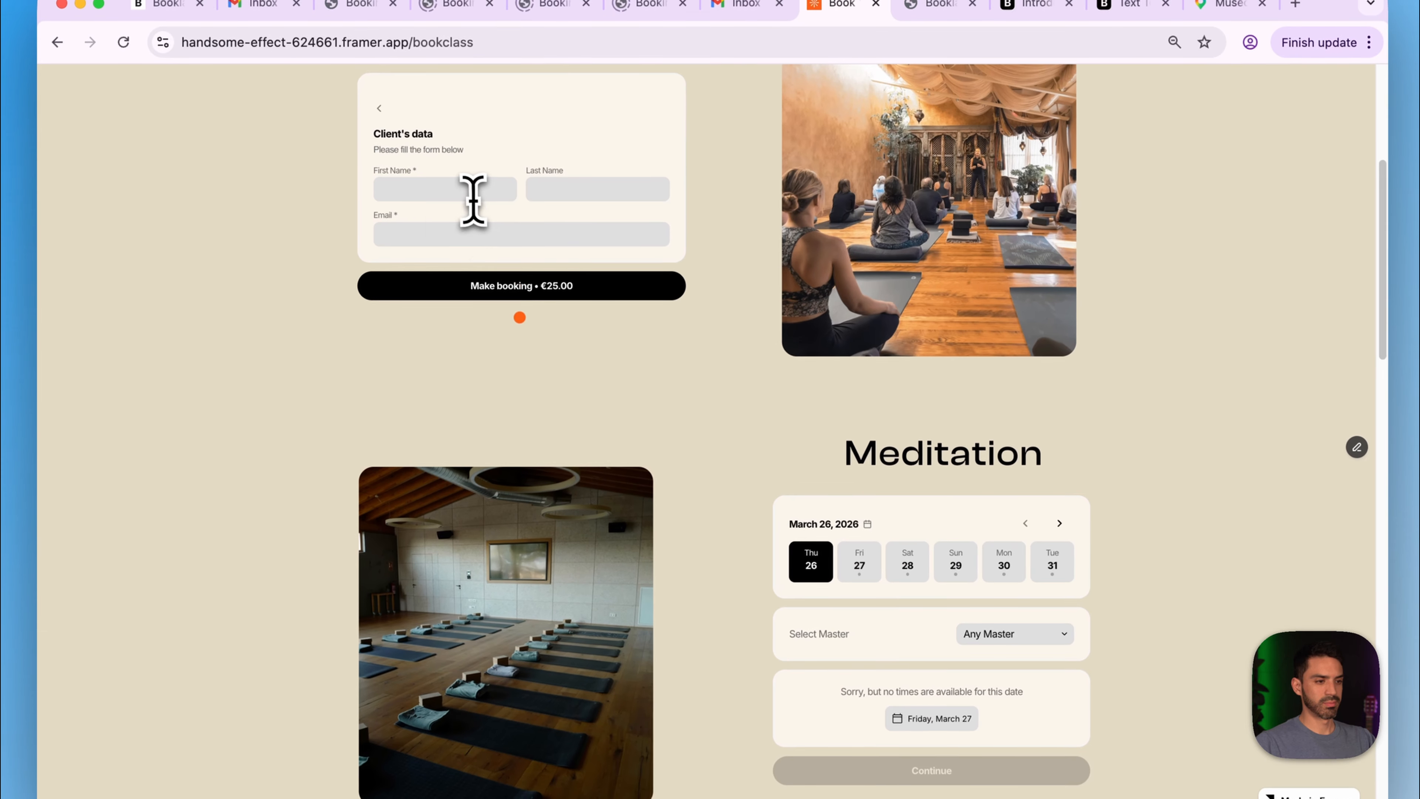
- Autofill the client's name and e-mail and submit the second test booking
left_click(473, 195)
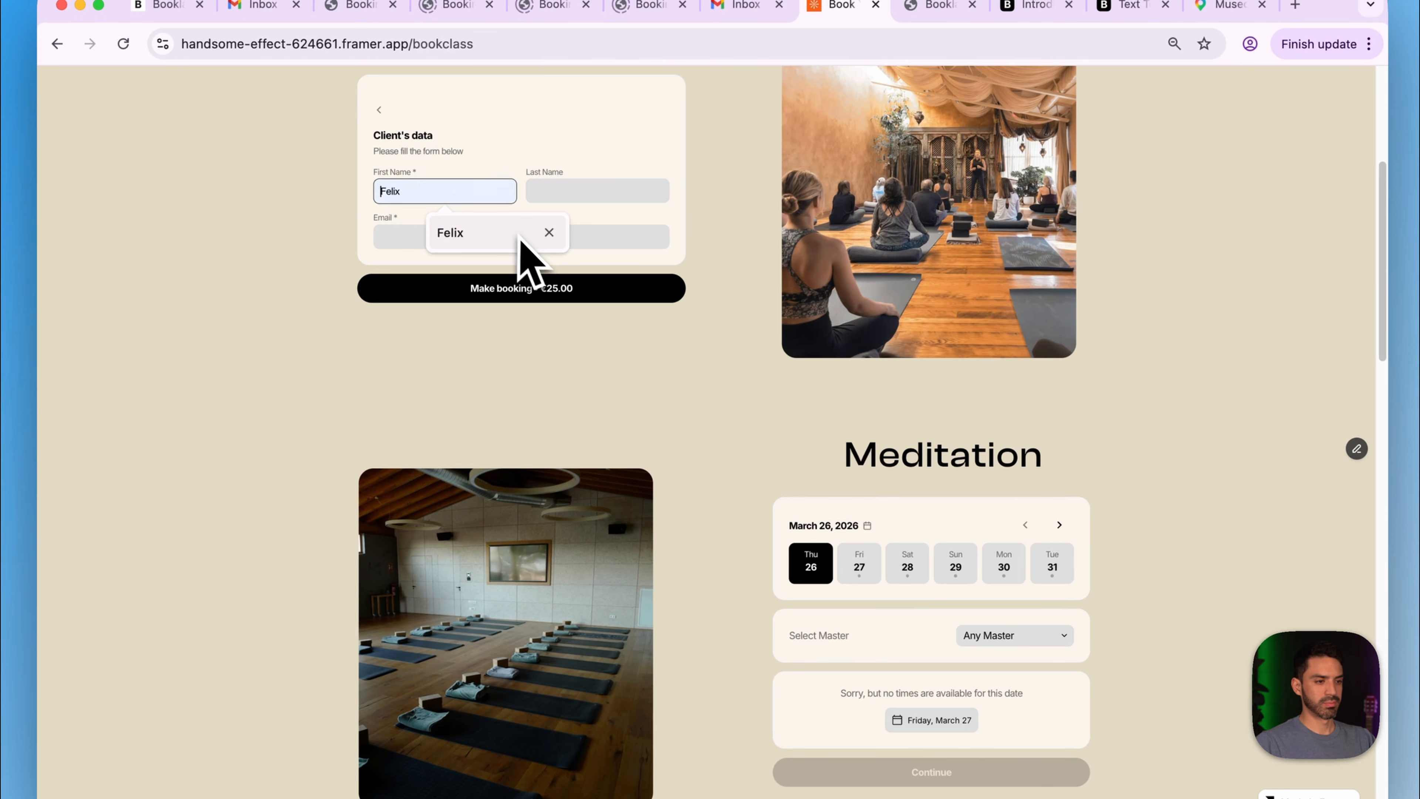
left_click(520, 243)
left_click(615, 191)
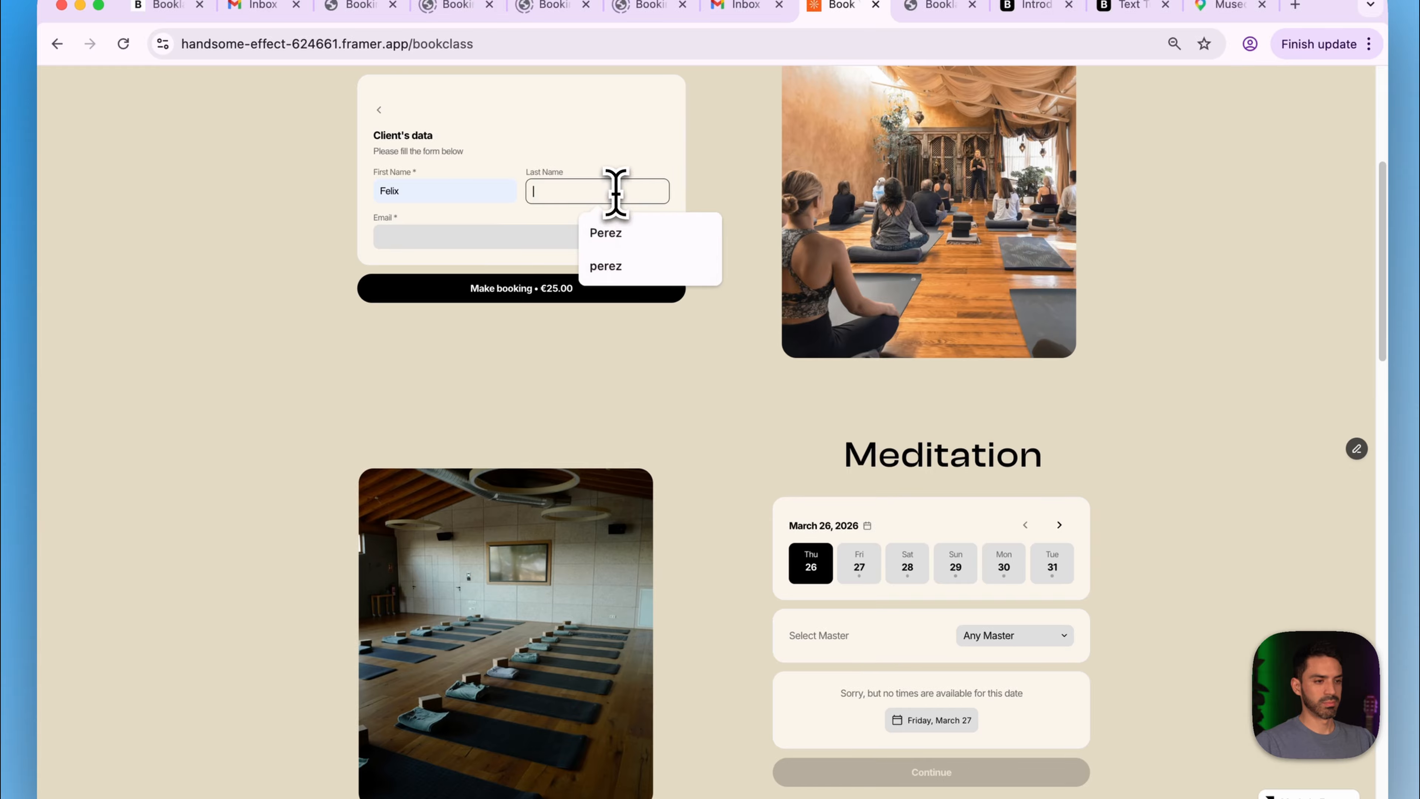
left_click(631, 232)
left_click(526, 236)
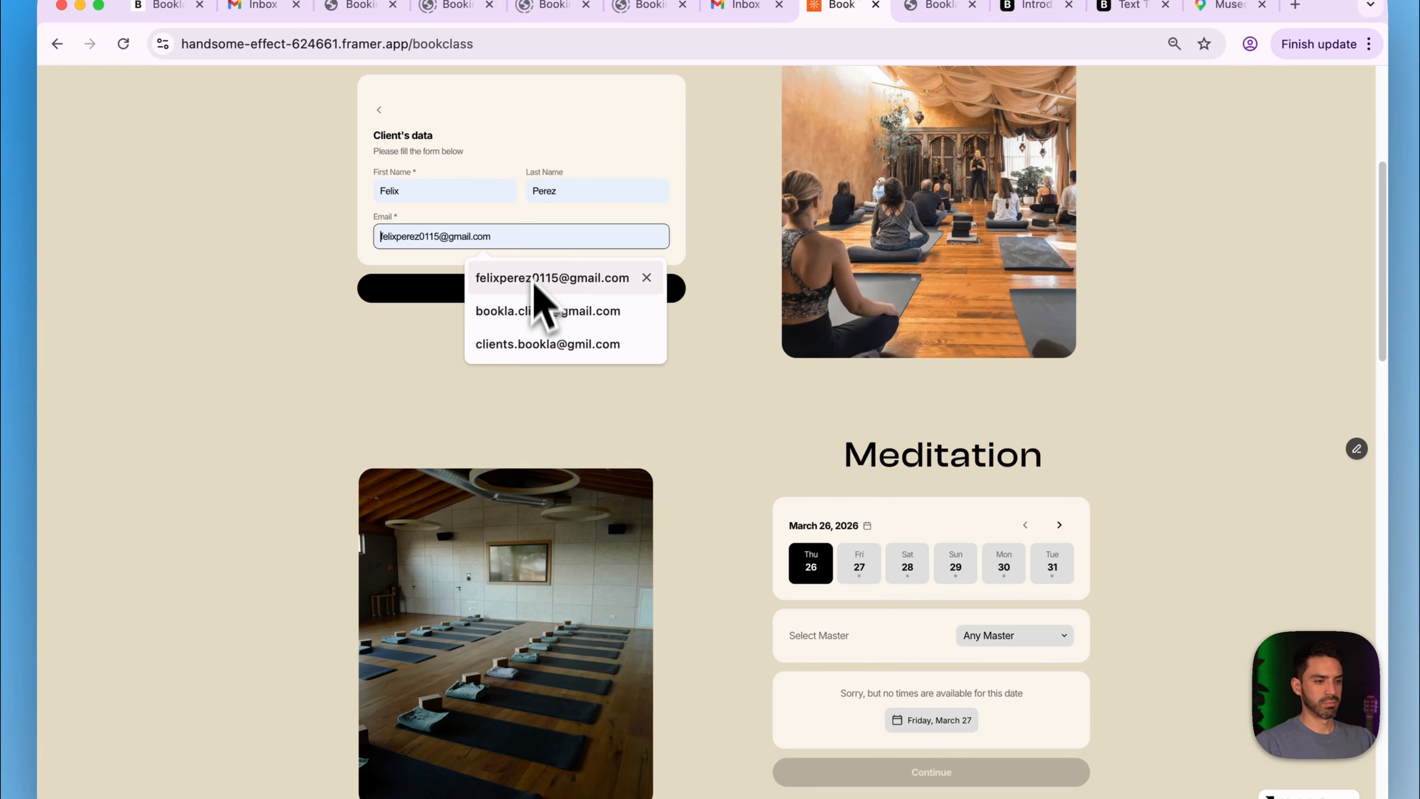
left_click(550, 311)
left_click(506, 302)
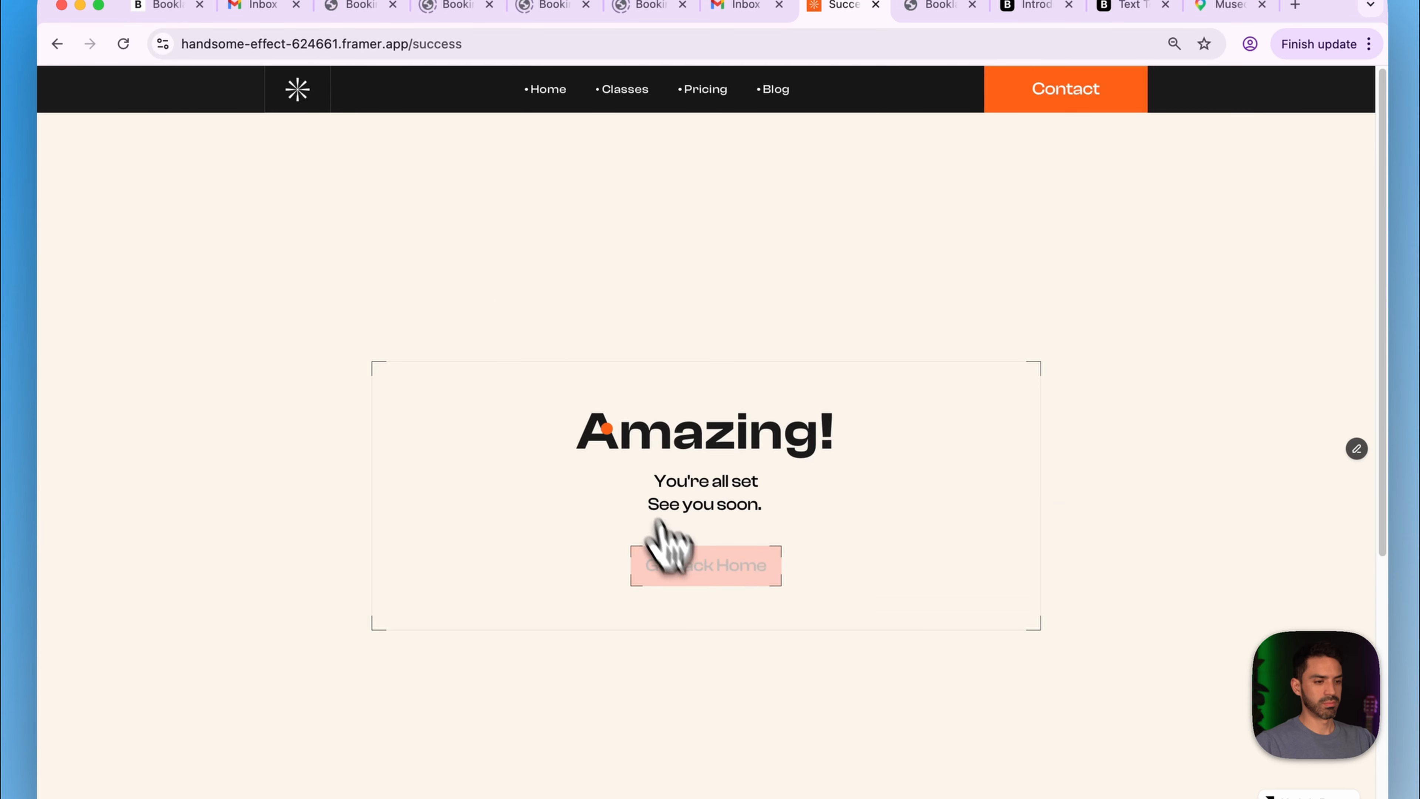
- Choose another master for Traditional Yoga on Fri 27 at 10:00 AM
left_click(678, 564)
left_click(703, 506)
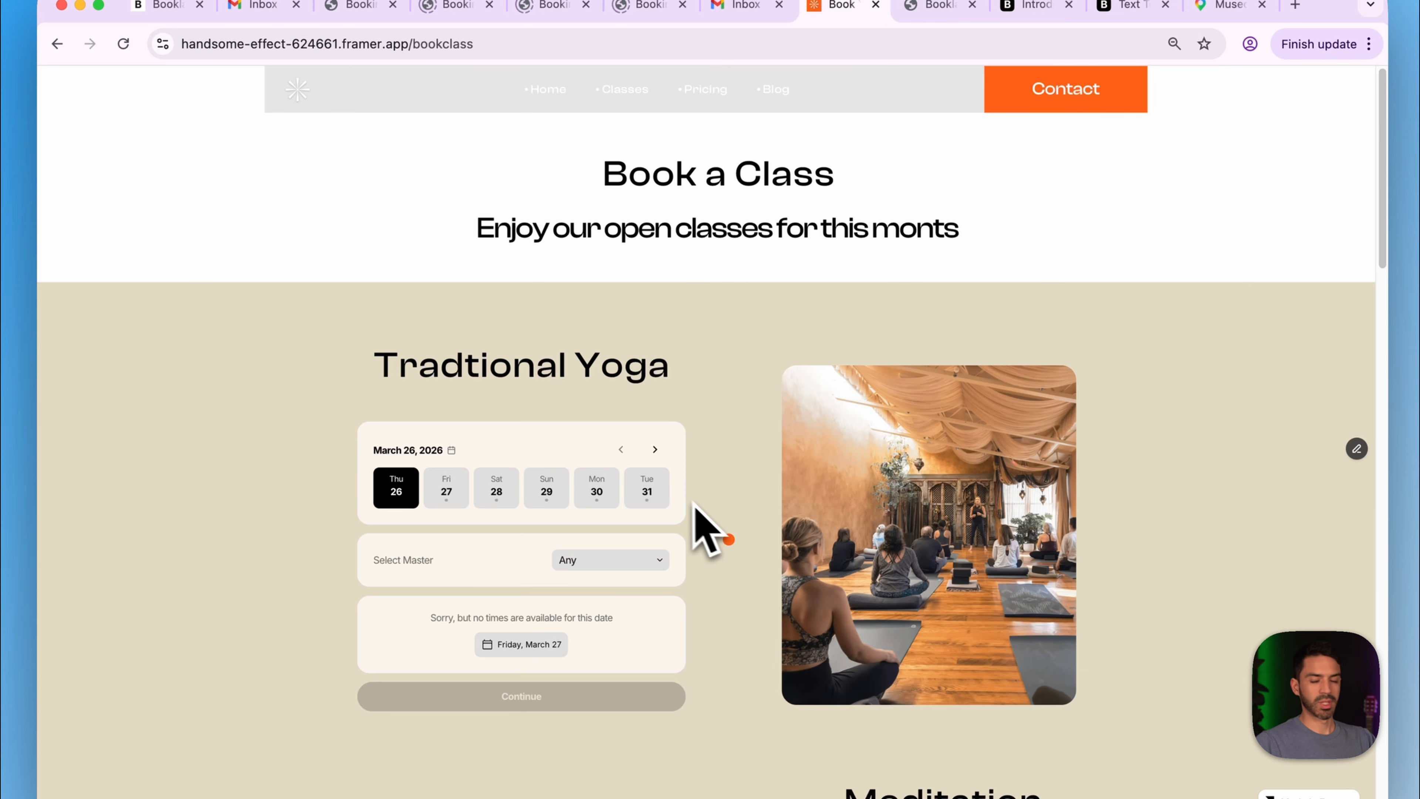
left_click(651, 560)
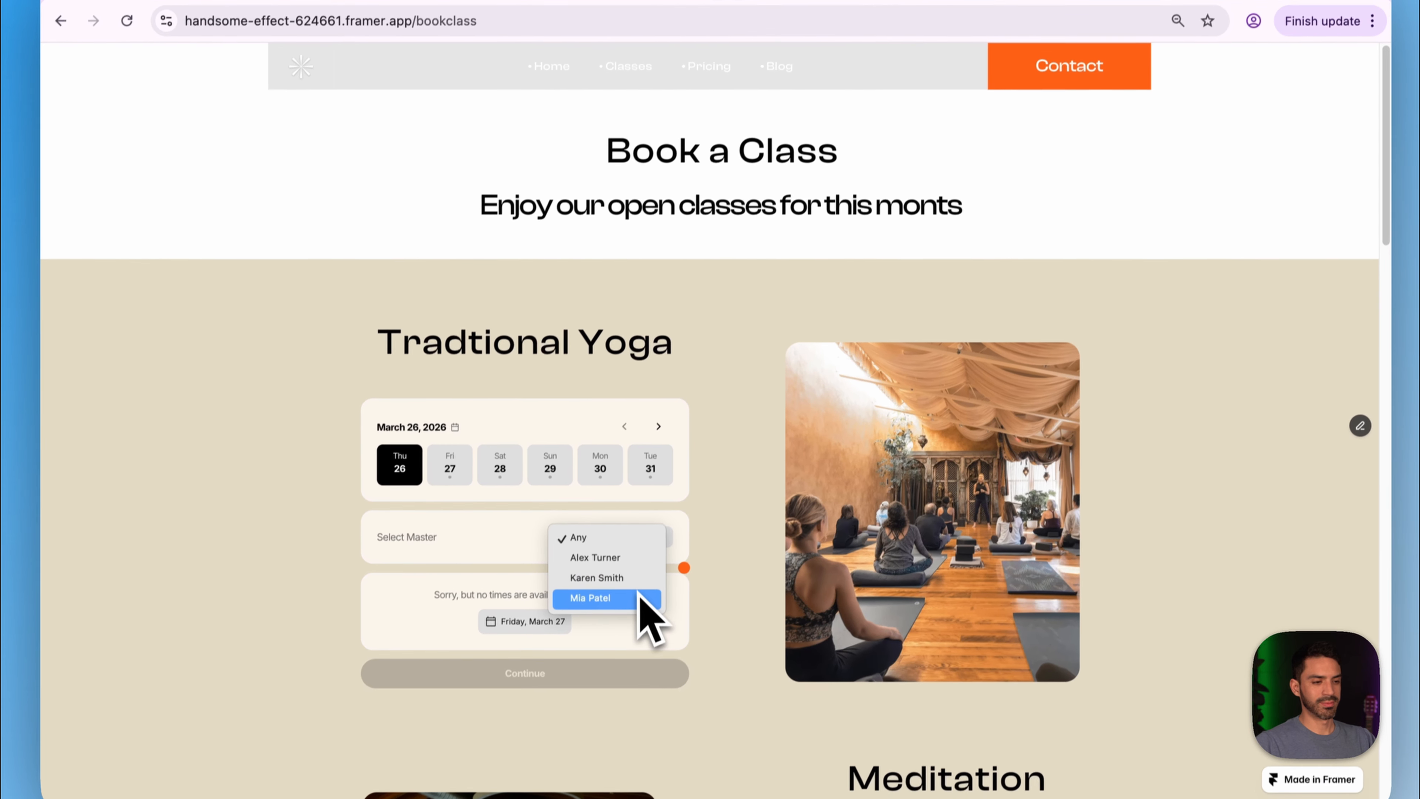
left_click(642, 622)
left_click(567, 615)
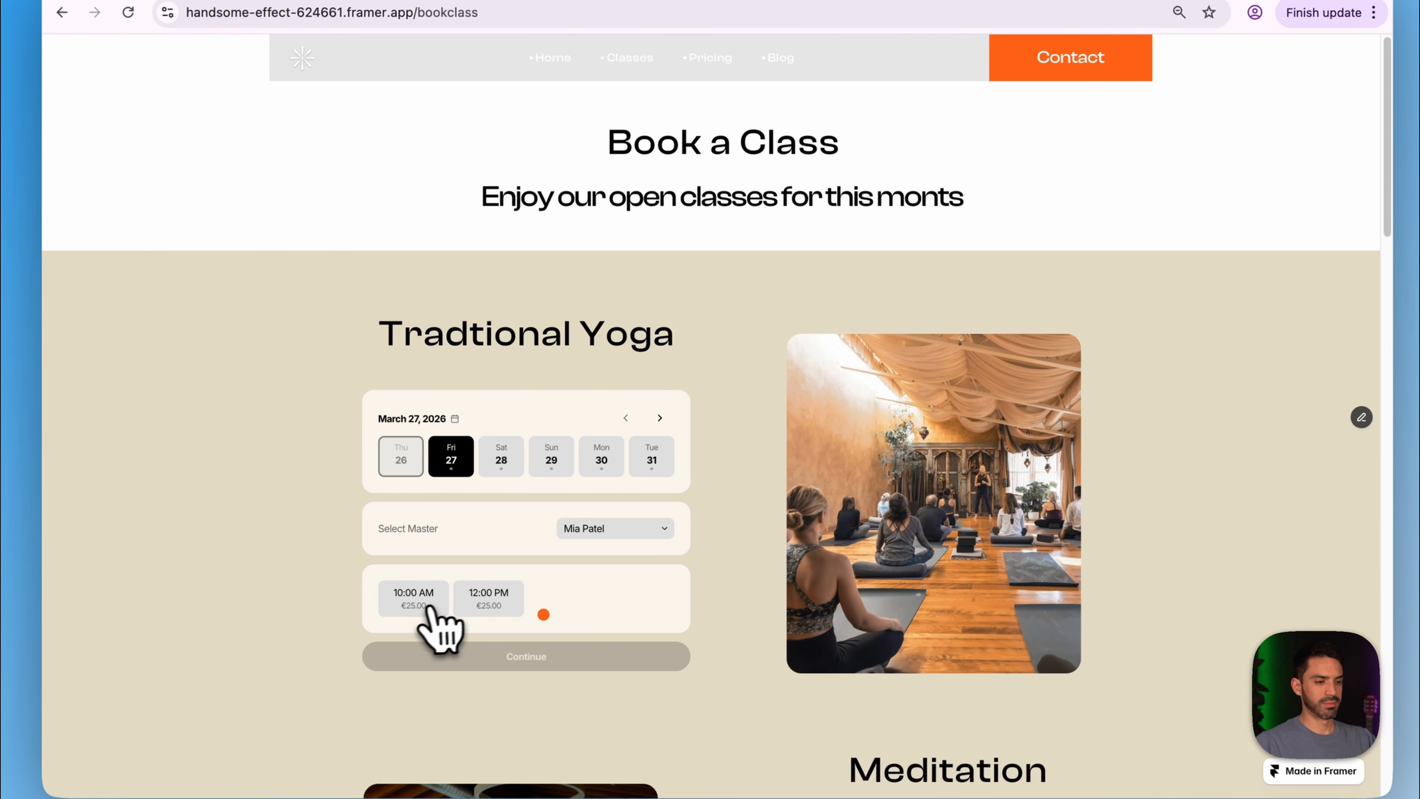
left_click(400, 609)
left_click(471, 659)
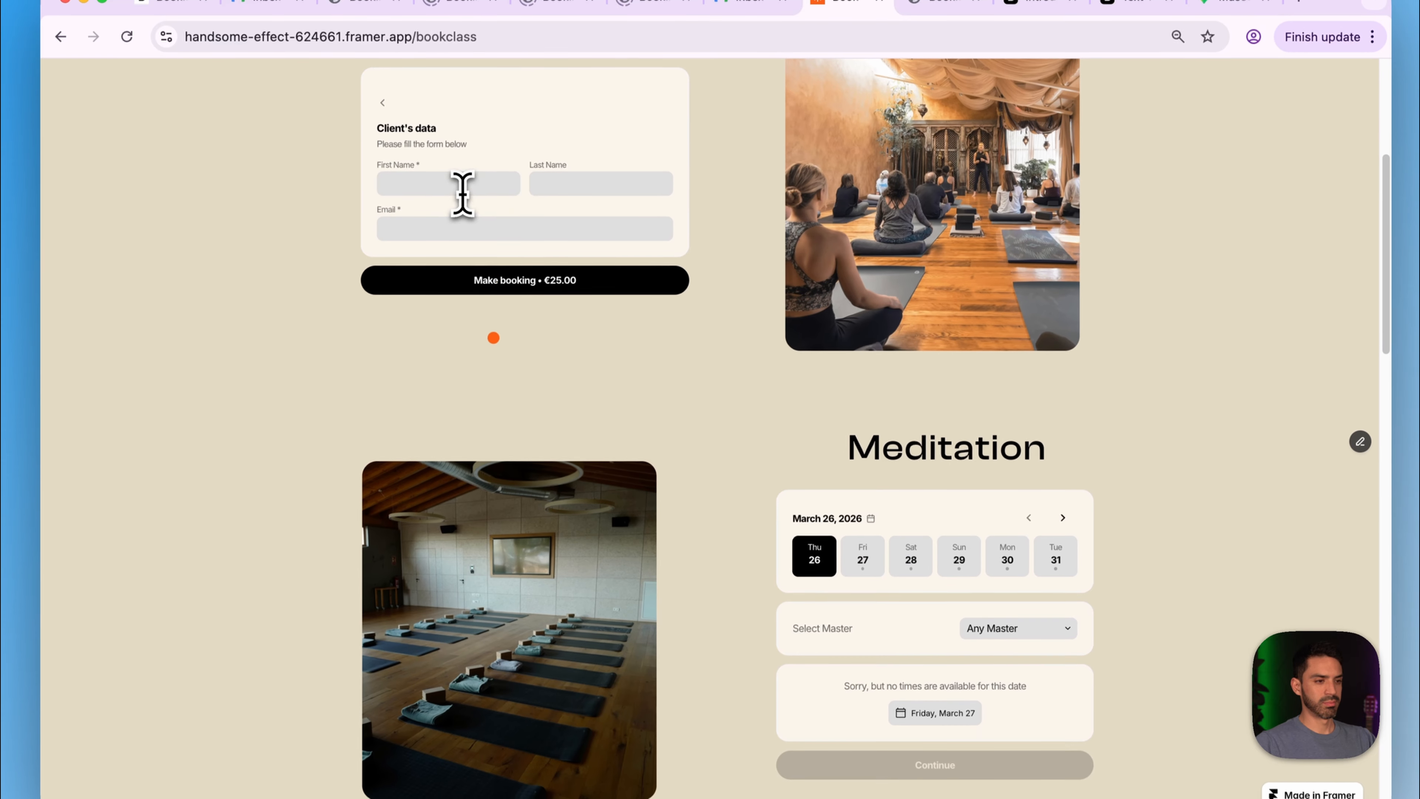
- Autofill the client's details and make the €25.00 booking
left_click(463, 192)
left_click(493, 228)
left_click(561, 192)
left_click(604, 228)
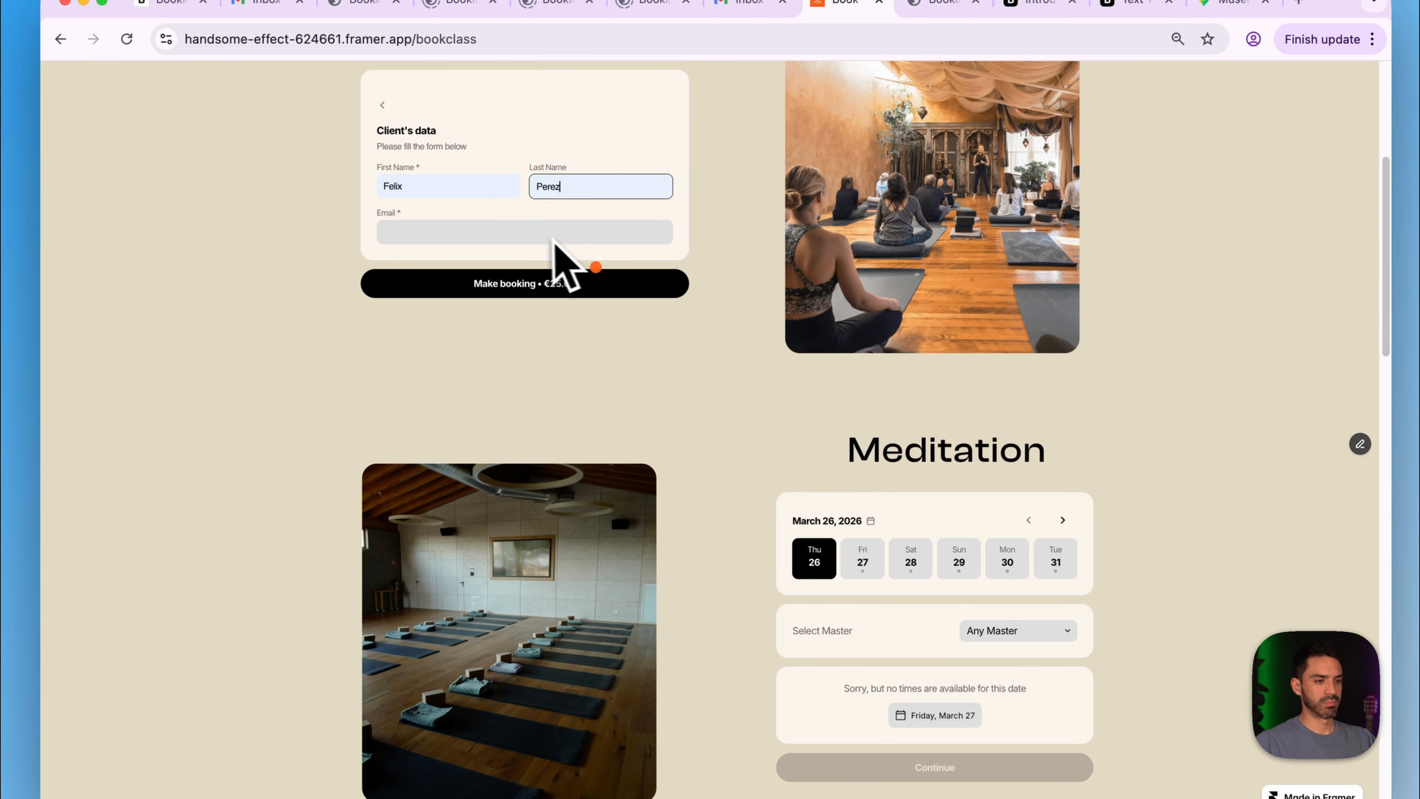
left_click(538, 234)
left_click(563, 313)
left_click(534, 283)
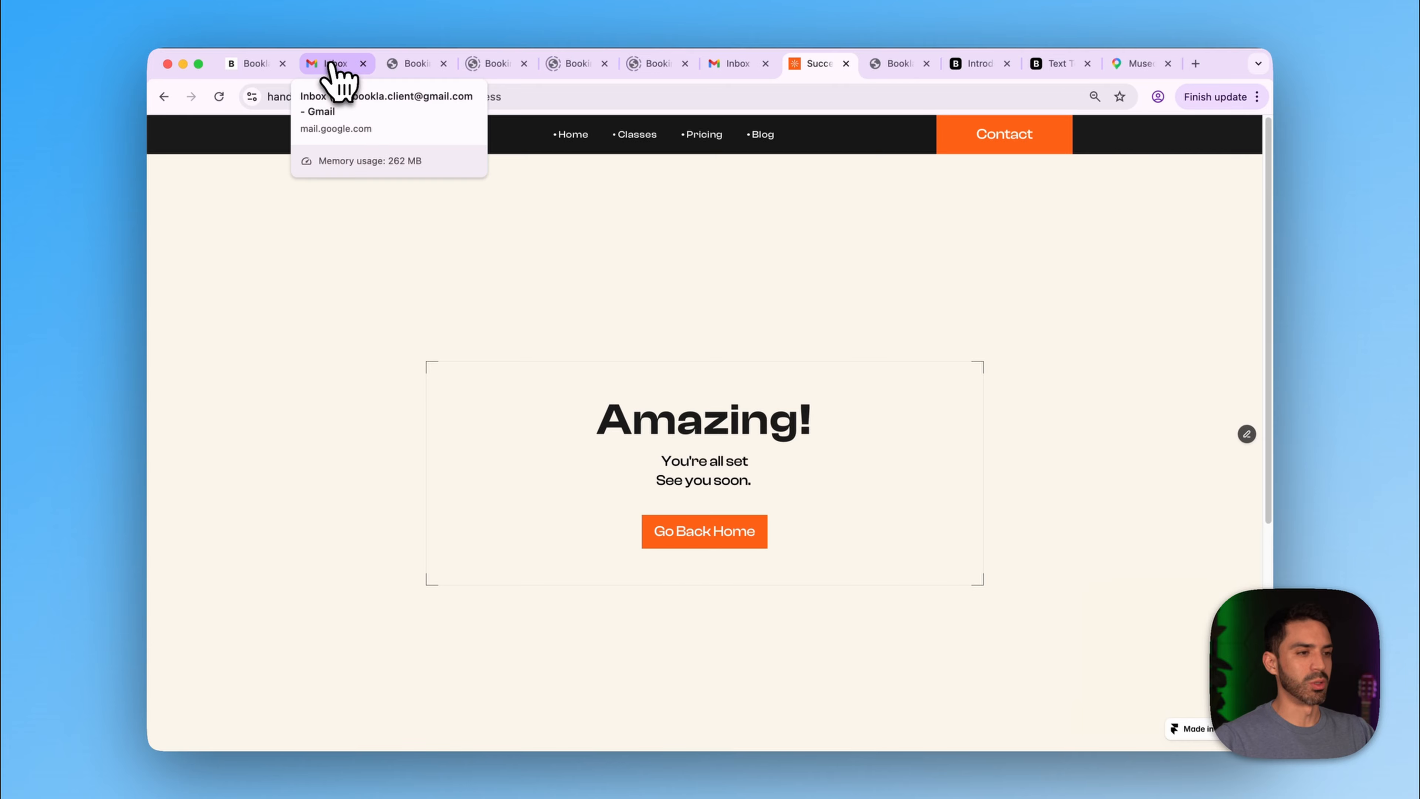
- Close the duplicate inbox and open the client's e-mail inbox in a fresh tab
left_click(737, 64)
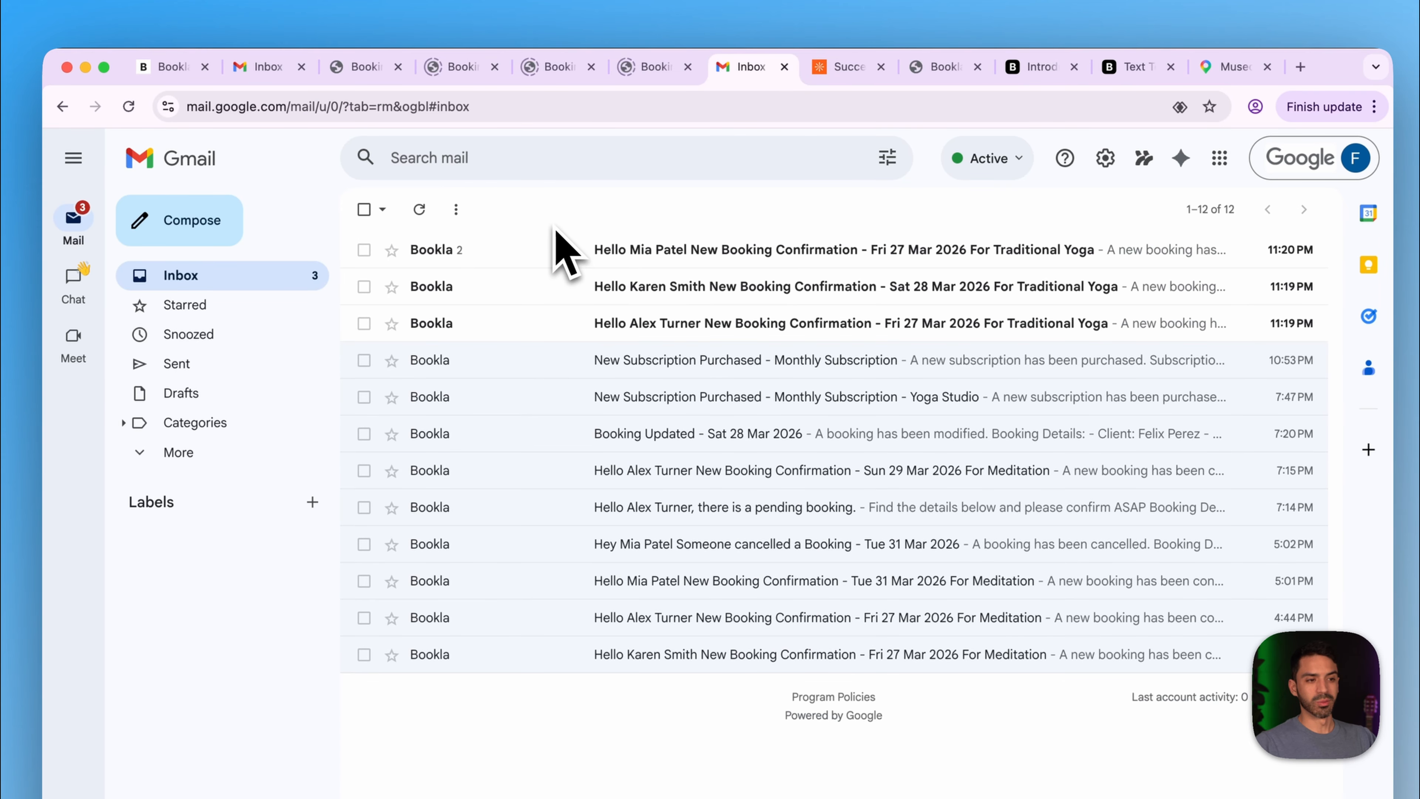
left_click(301, 67)
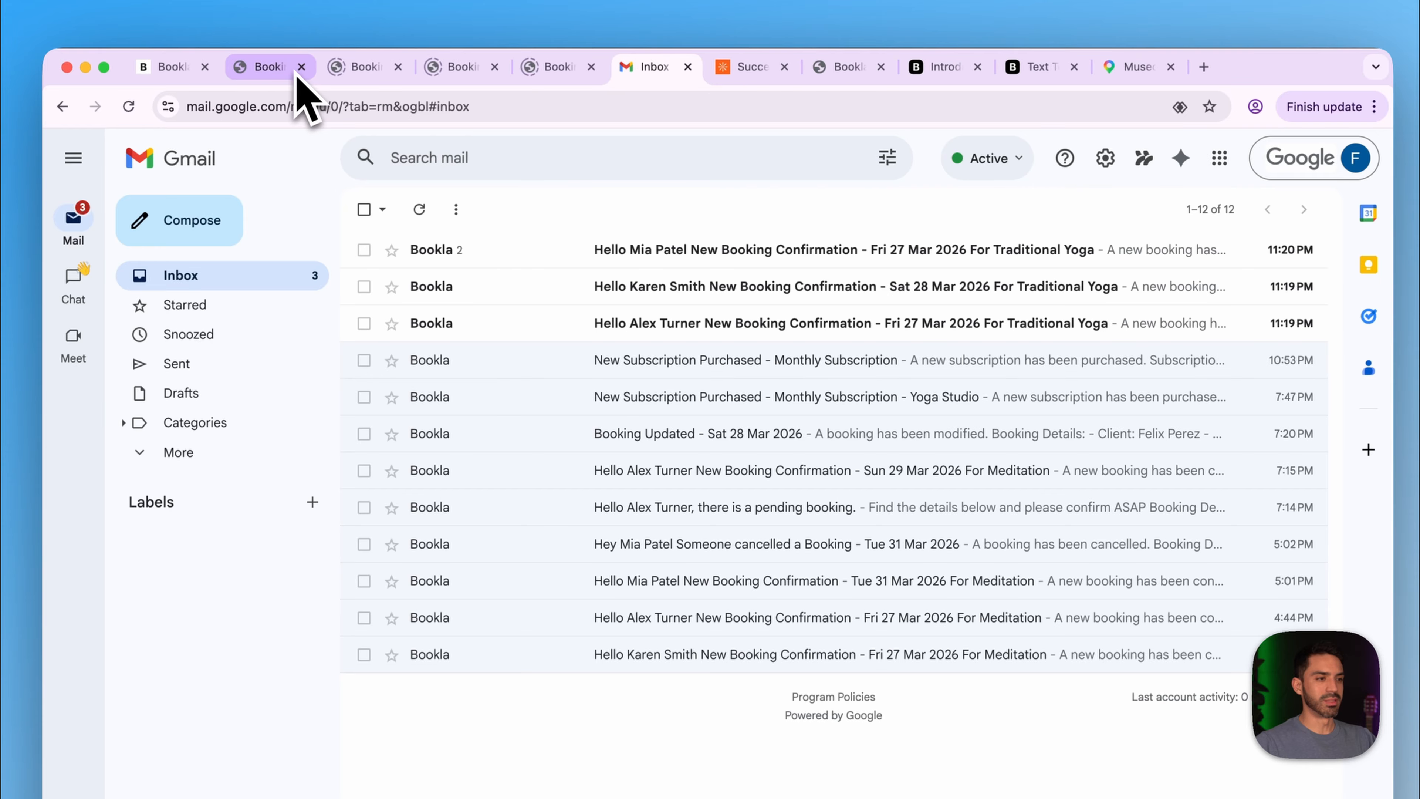
left_click(1194, 67)
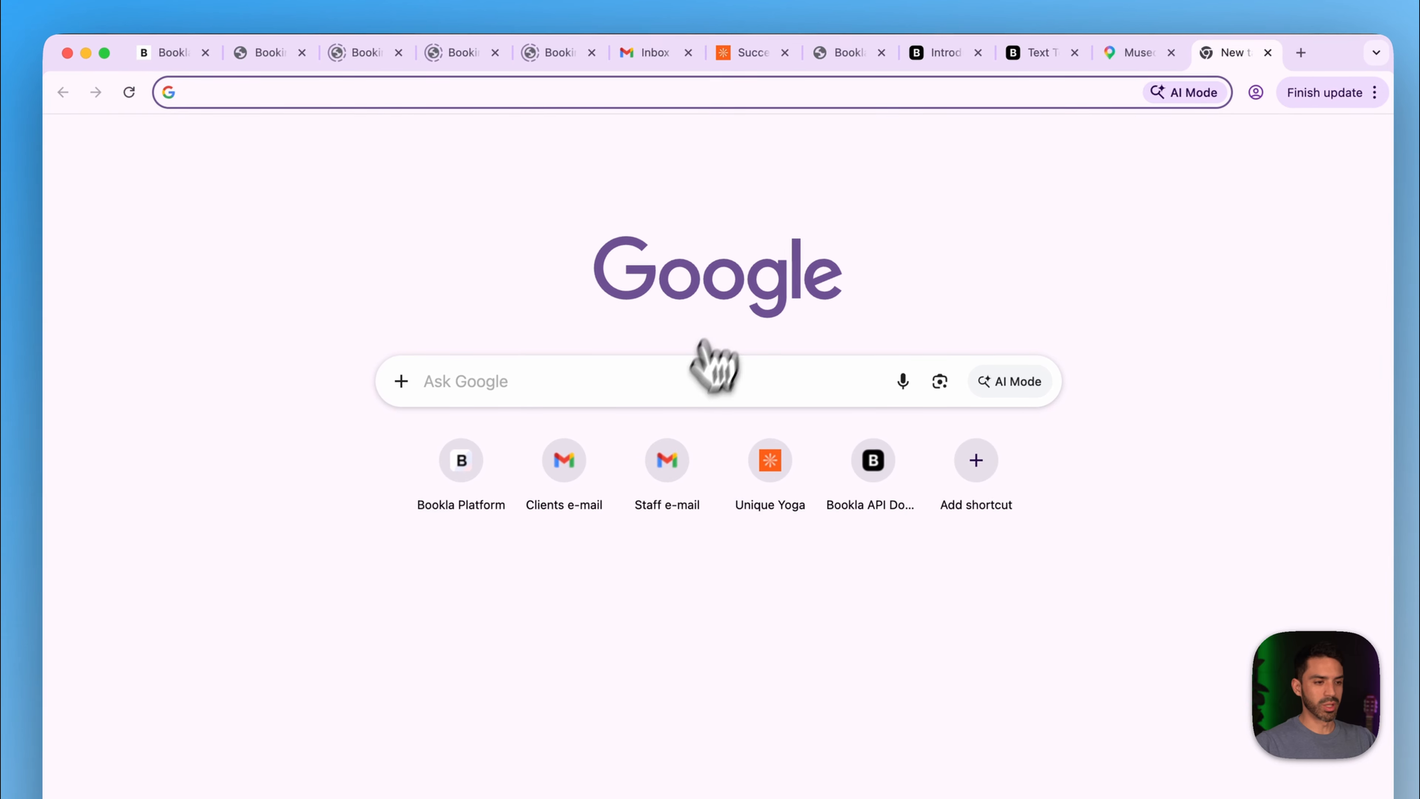
left_click(558, 492)
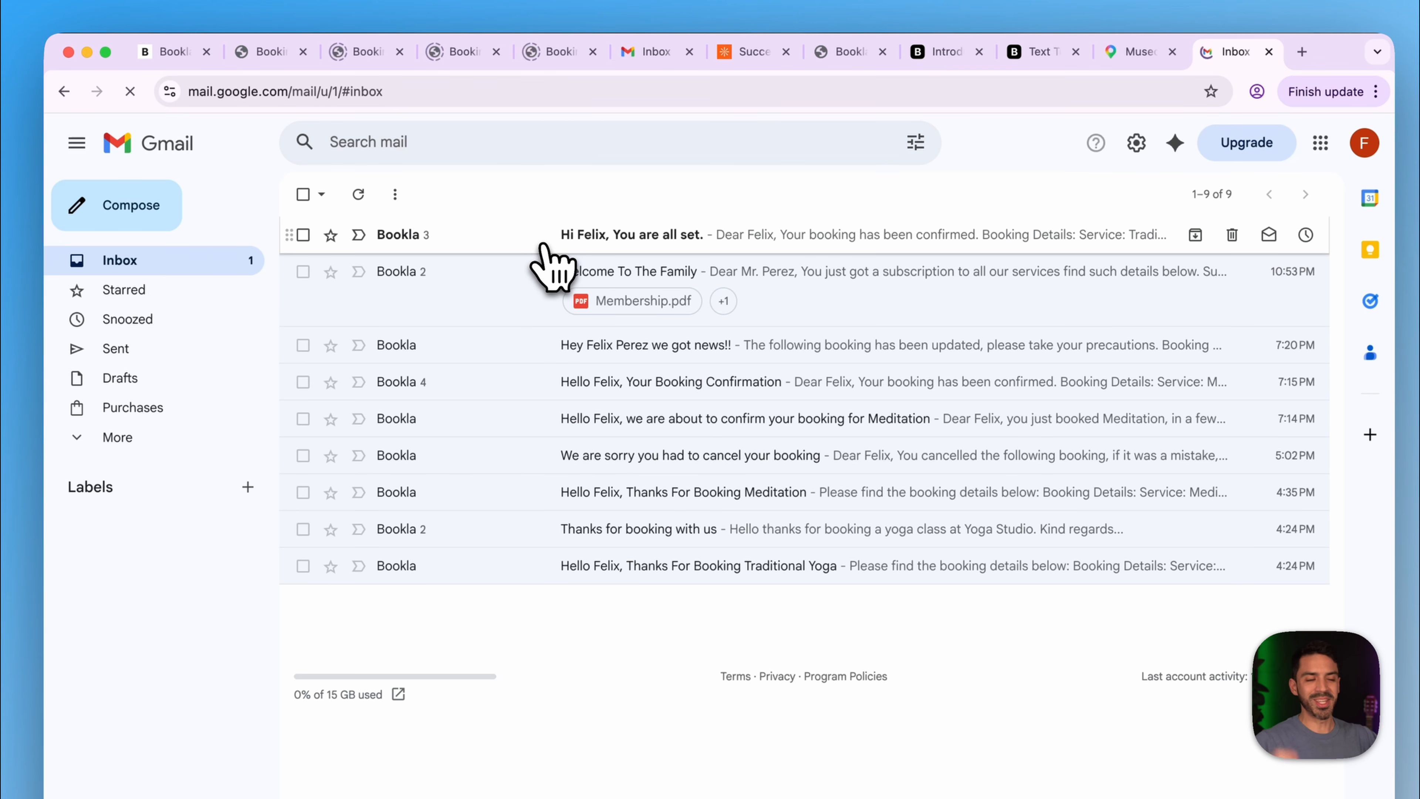
- Open the 'You are all set' email and expand each message's trimmed master-specific compliment lines
left_click(617, 237)
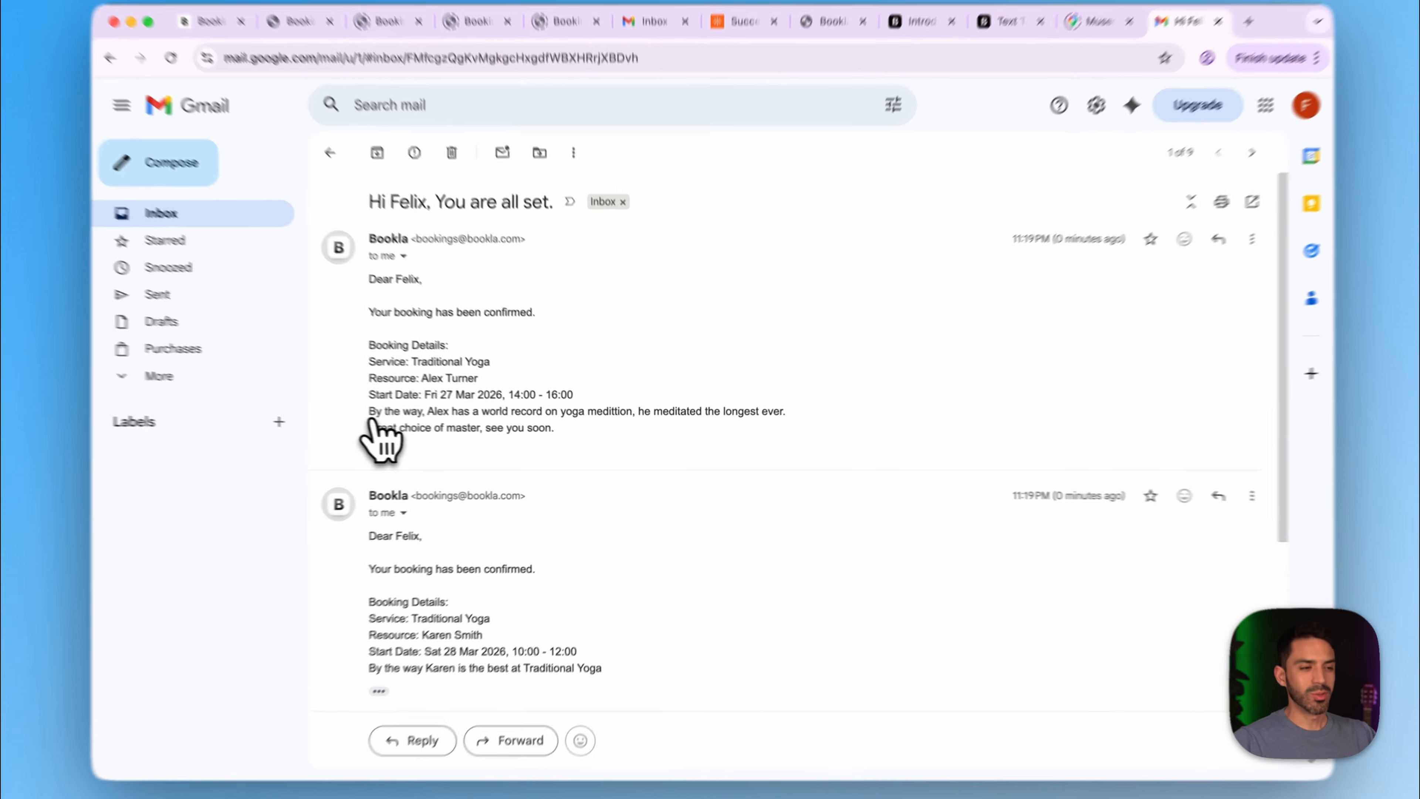
triple_click(441, 432)
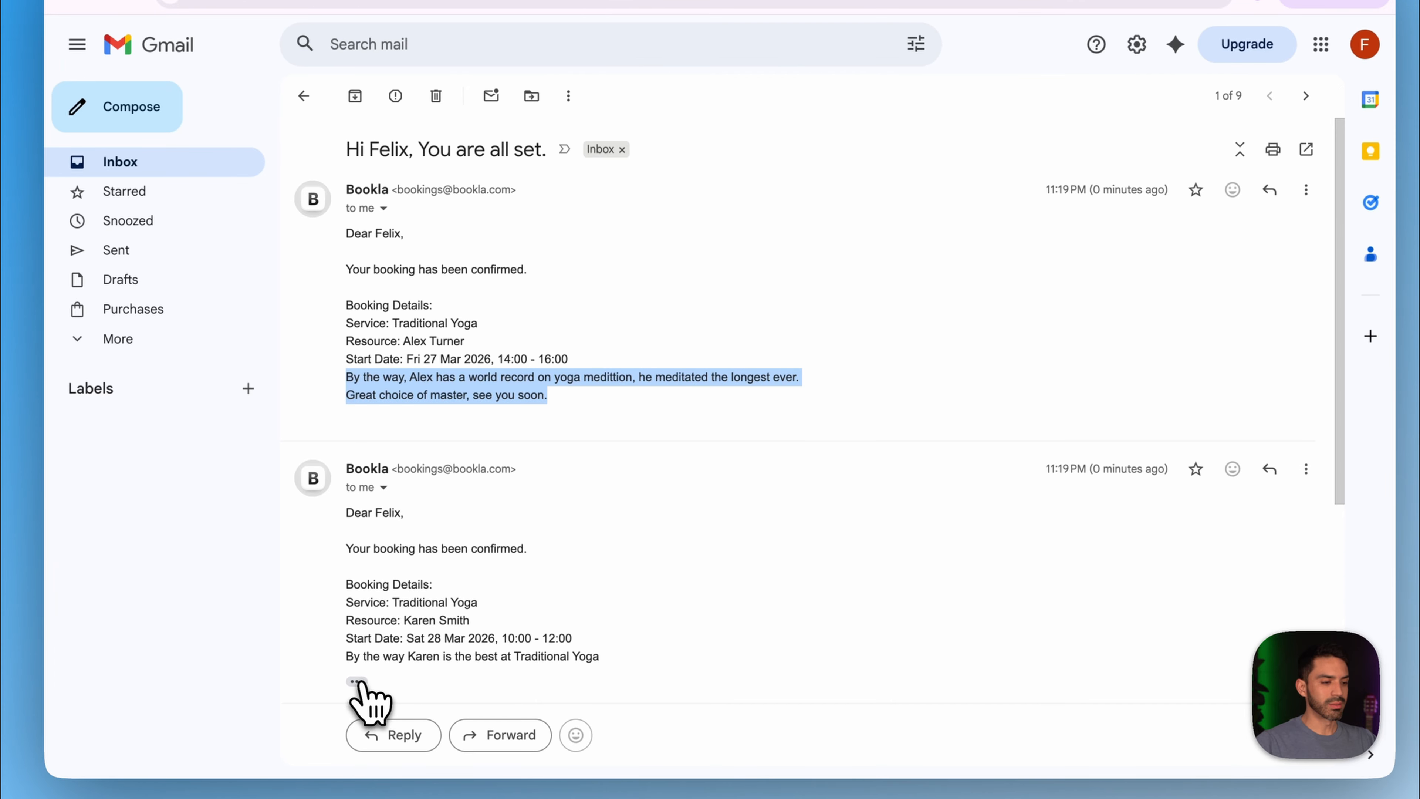
scroll(459, 680, "down", 6)
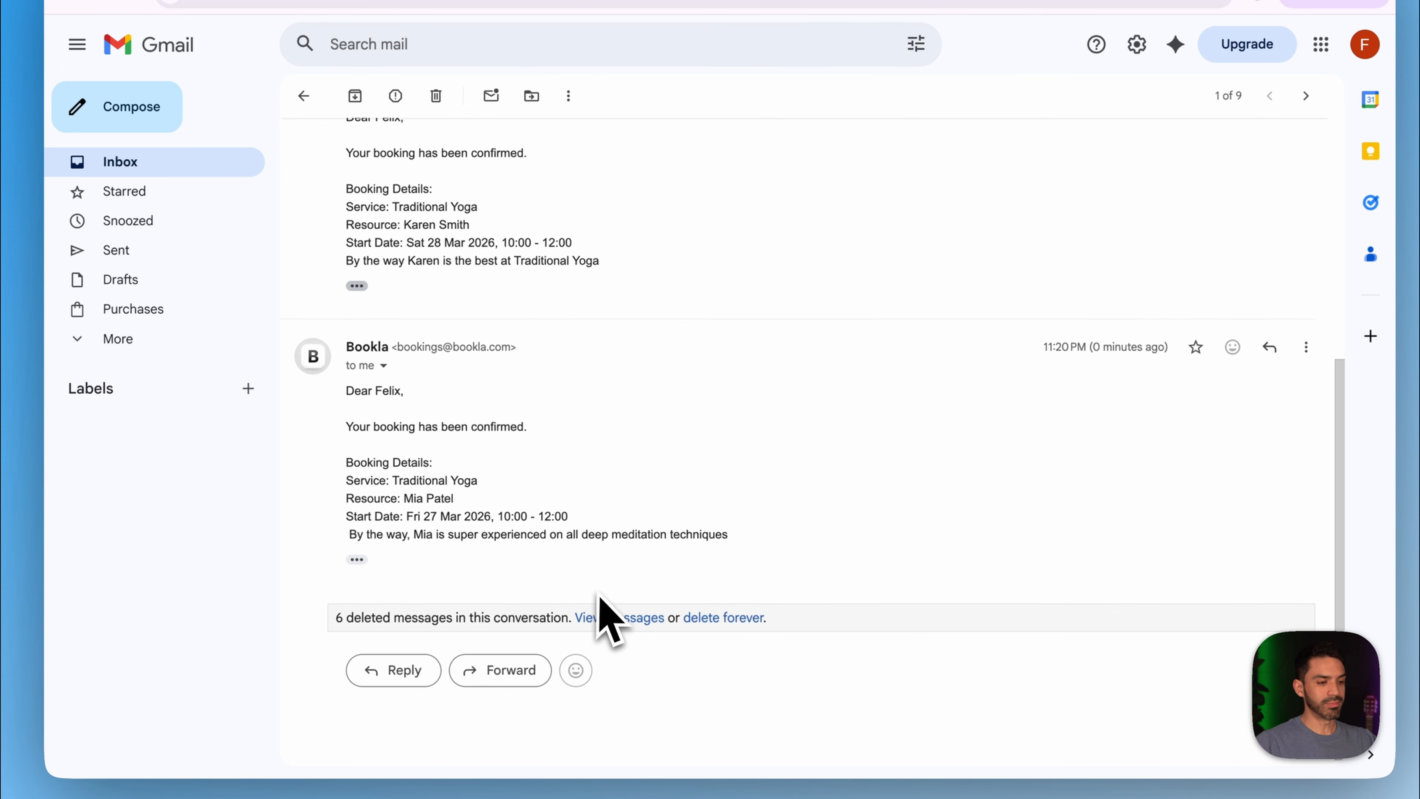
left_click(357, 283)
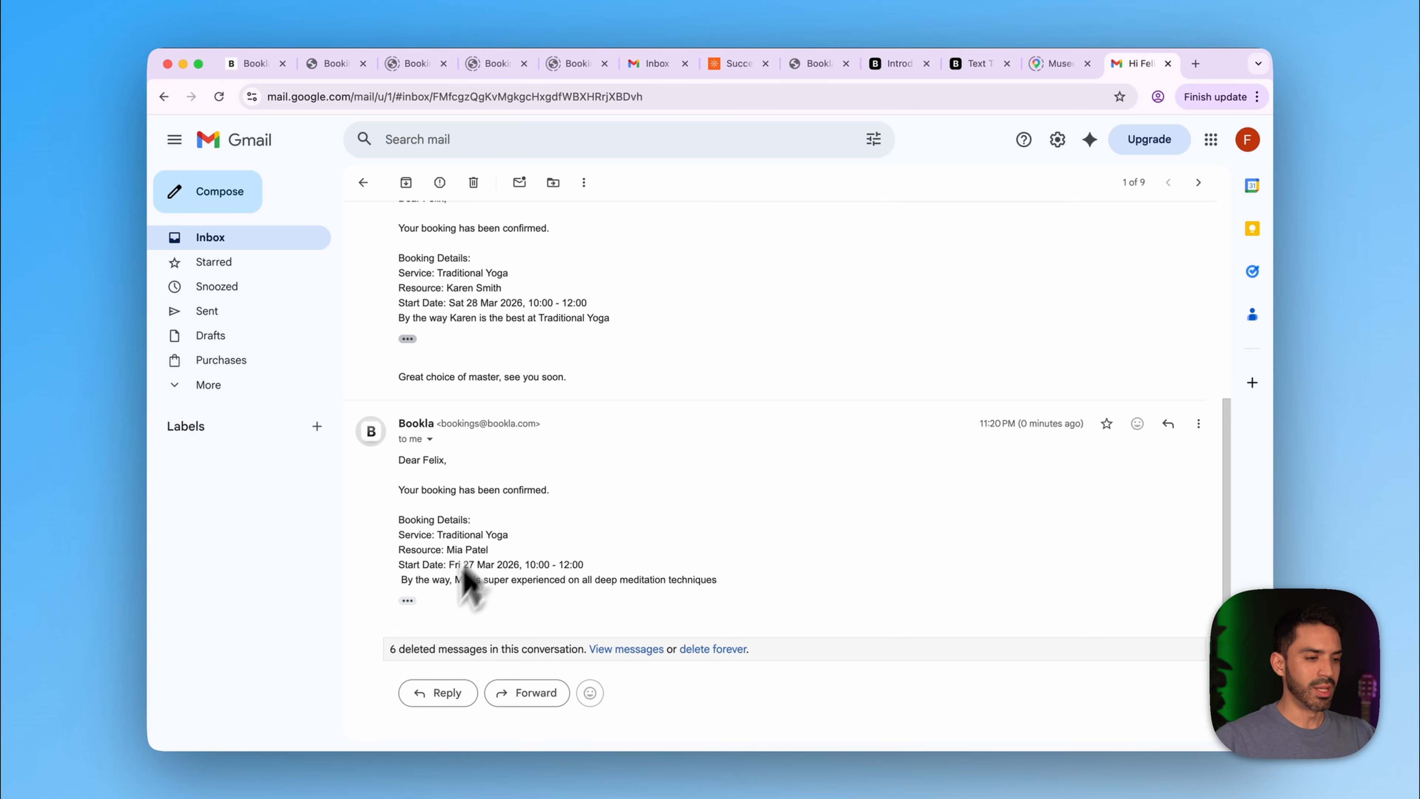
left_click(407, 600)
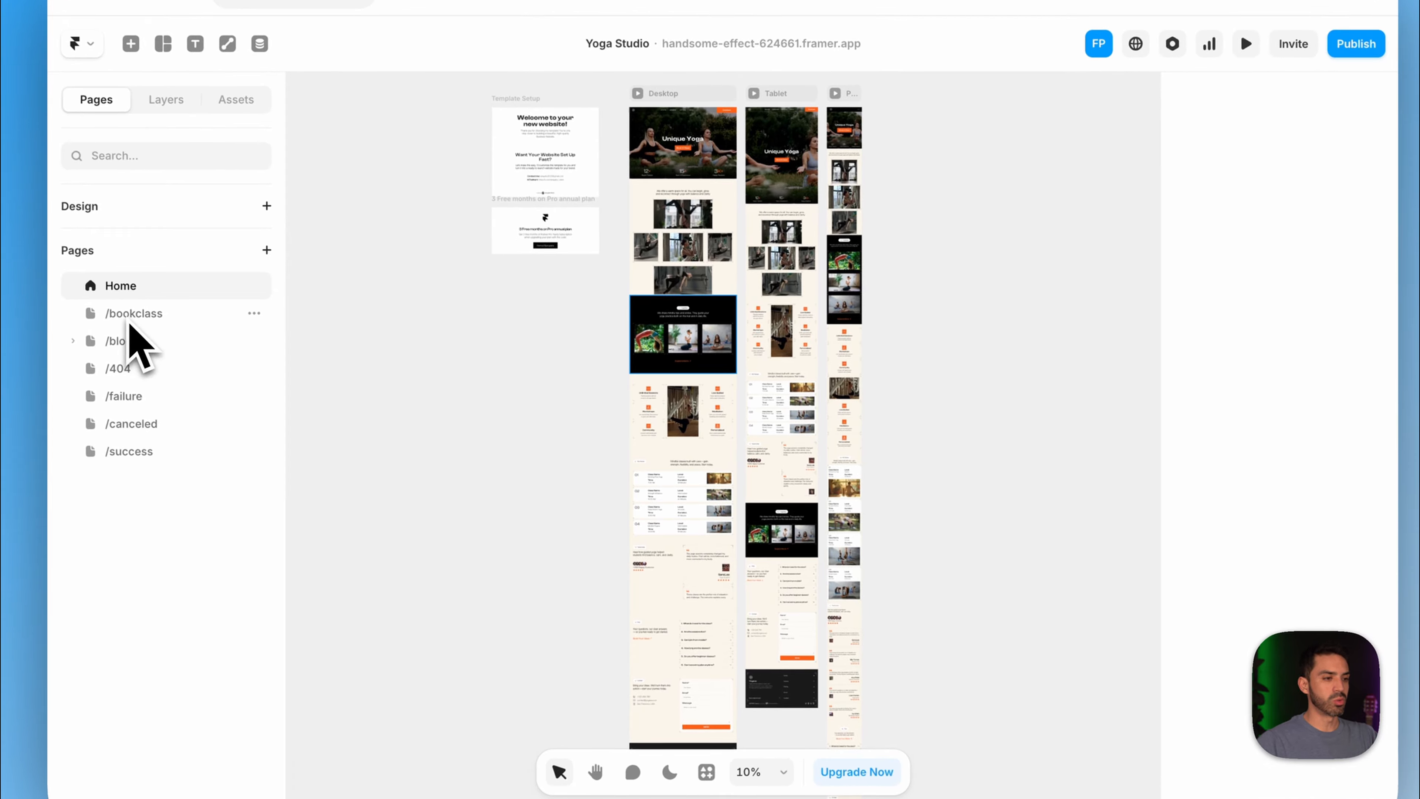
- Select the Flying Yoga Bookla component on the /bookclass page
left_click(130, 319)
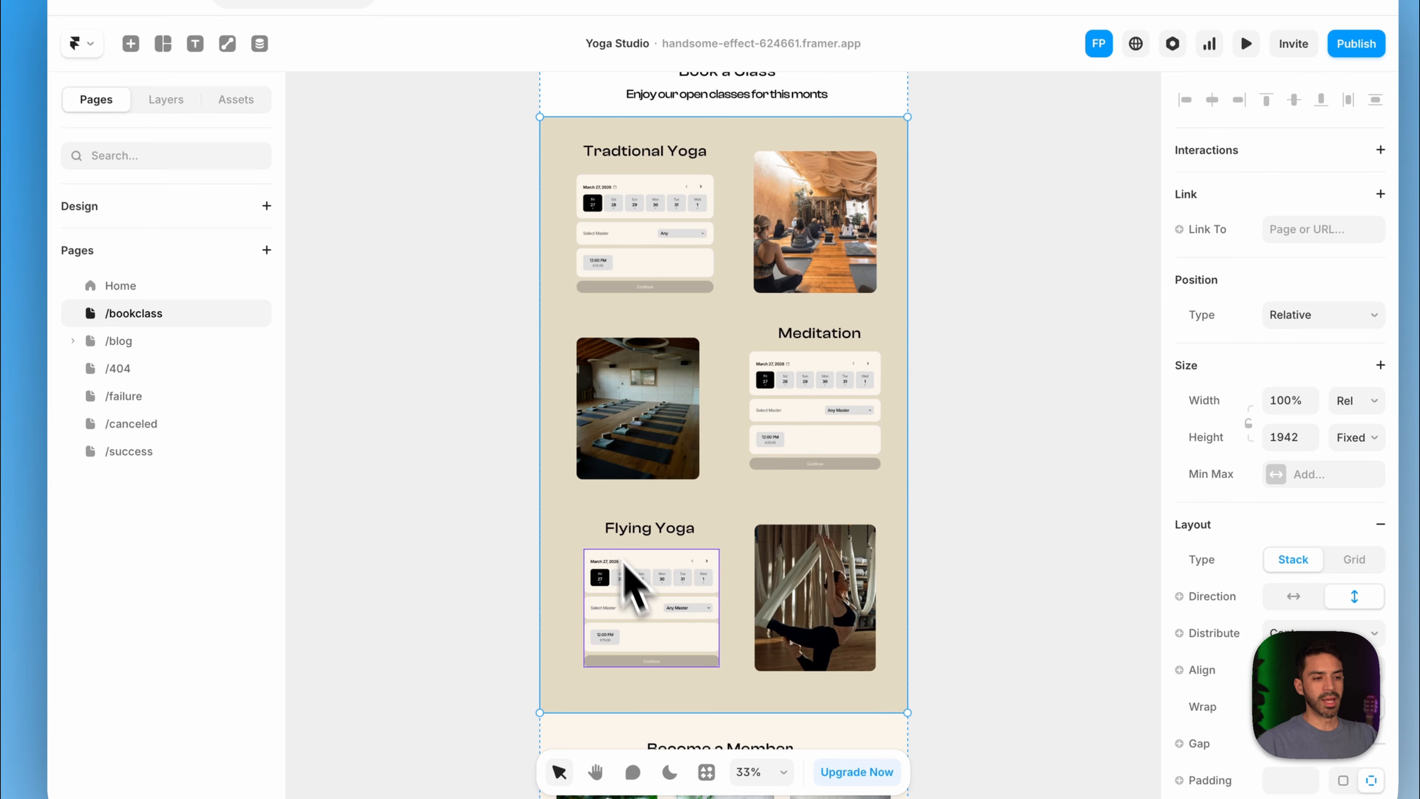
left_click(660, 610)
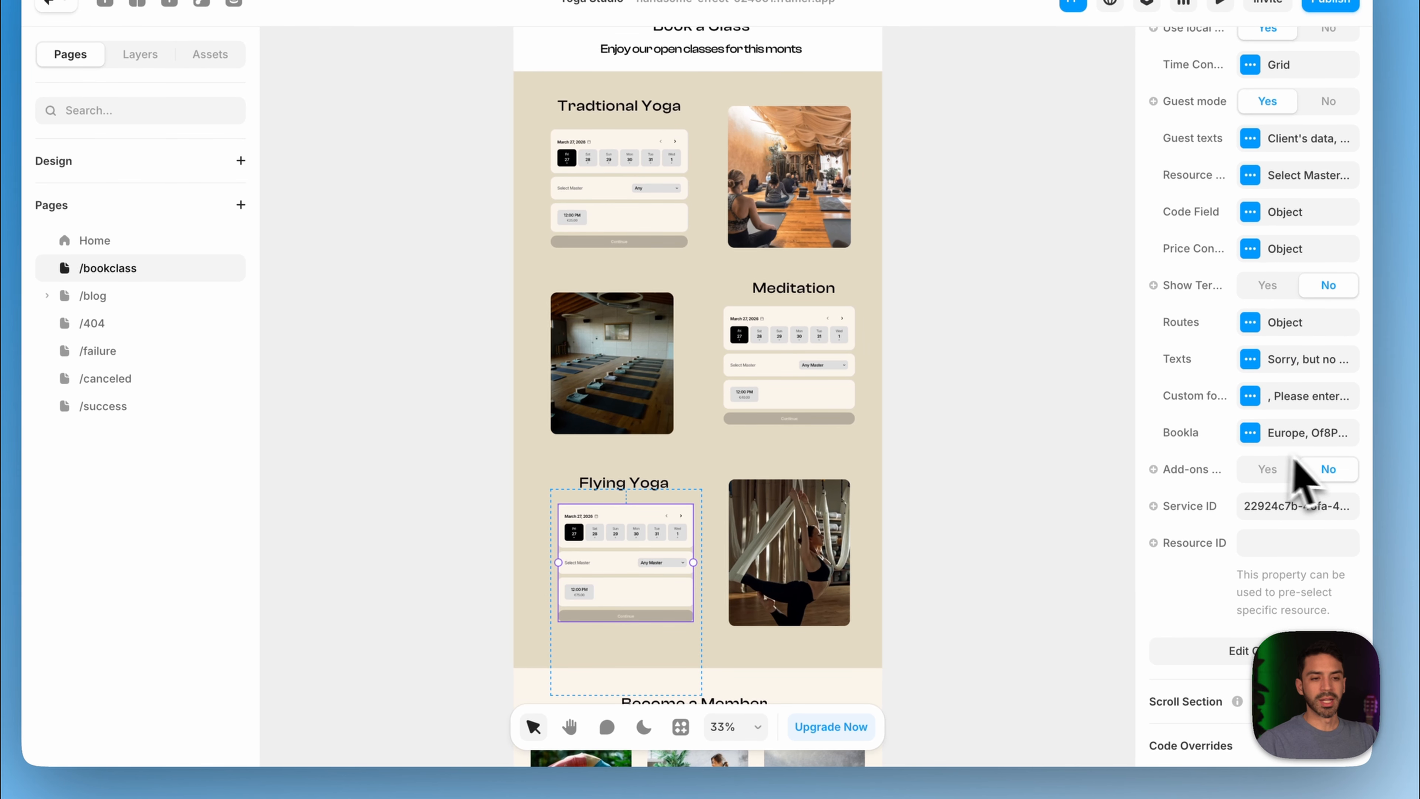
scroll(1280, 473, "down", 2)
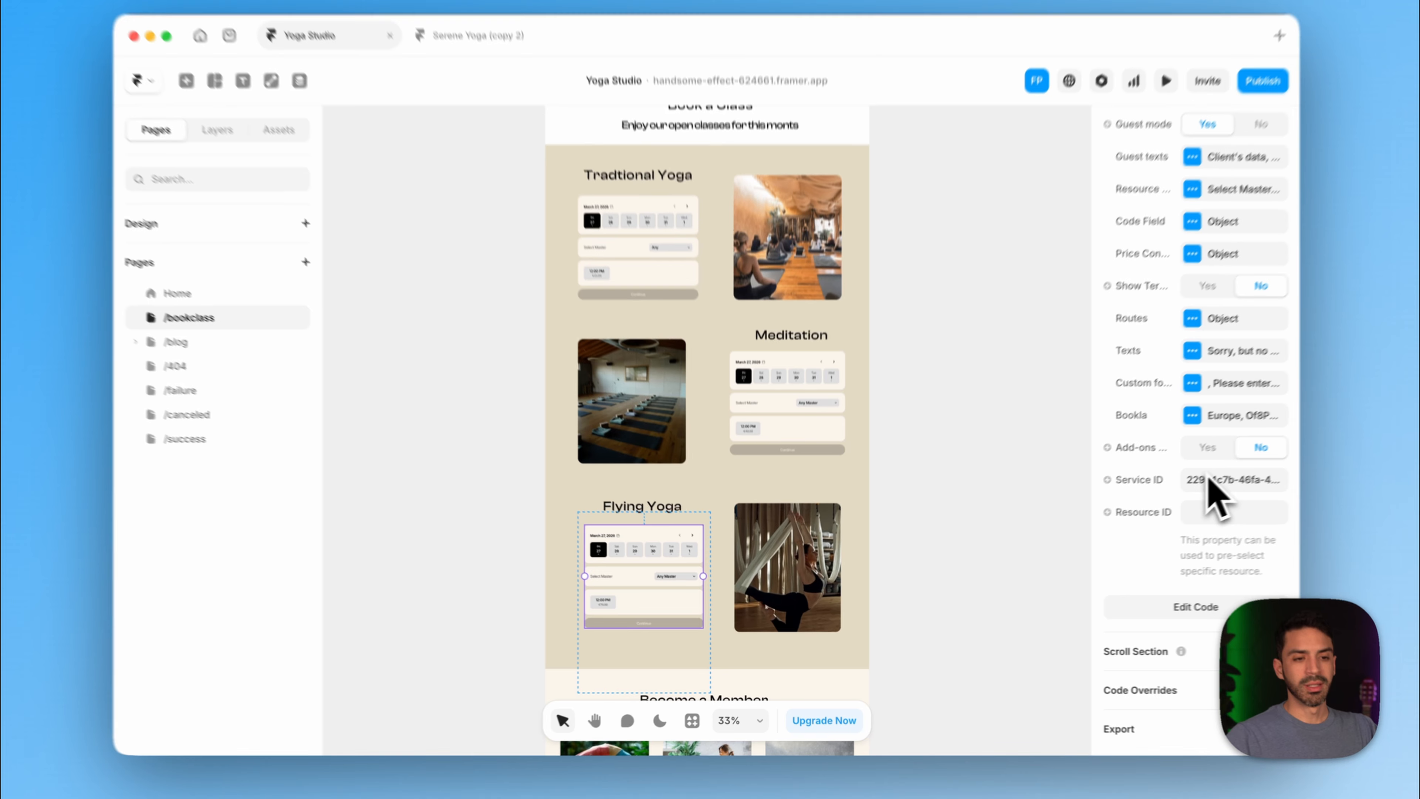
scroll(1196, 476, "up", 10)
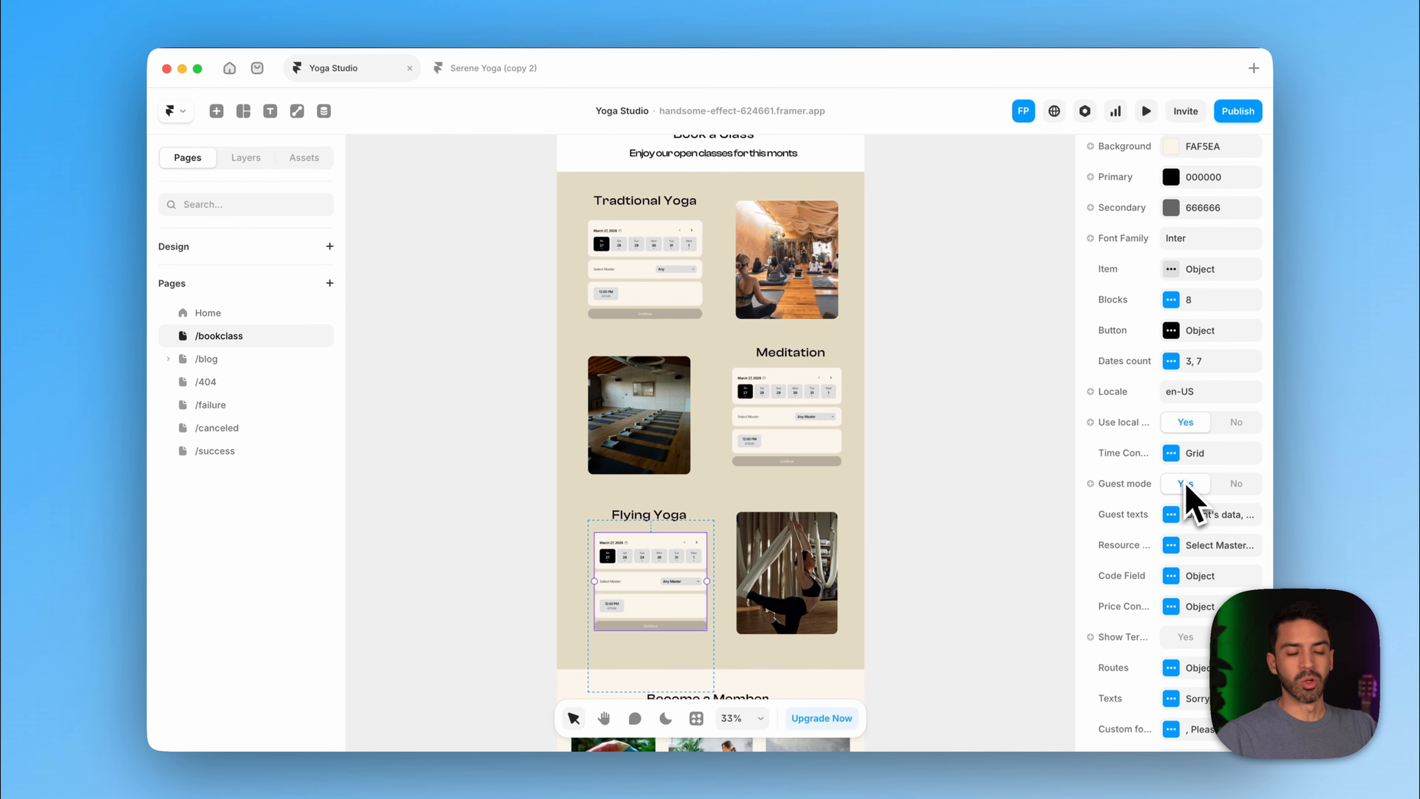
scroll(1190, 473, "down", 10)
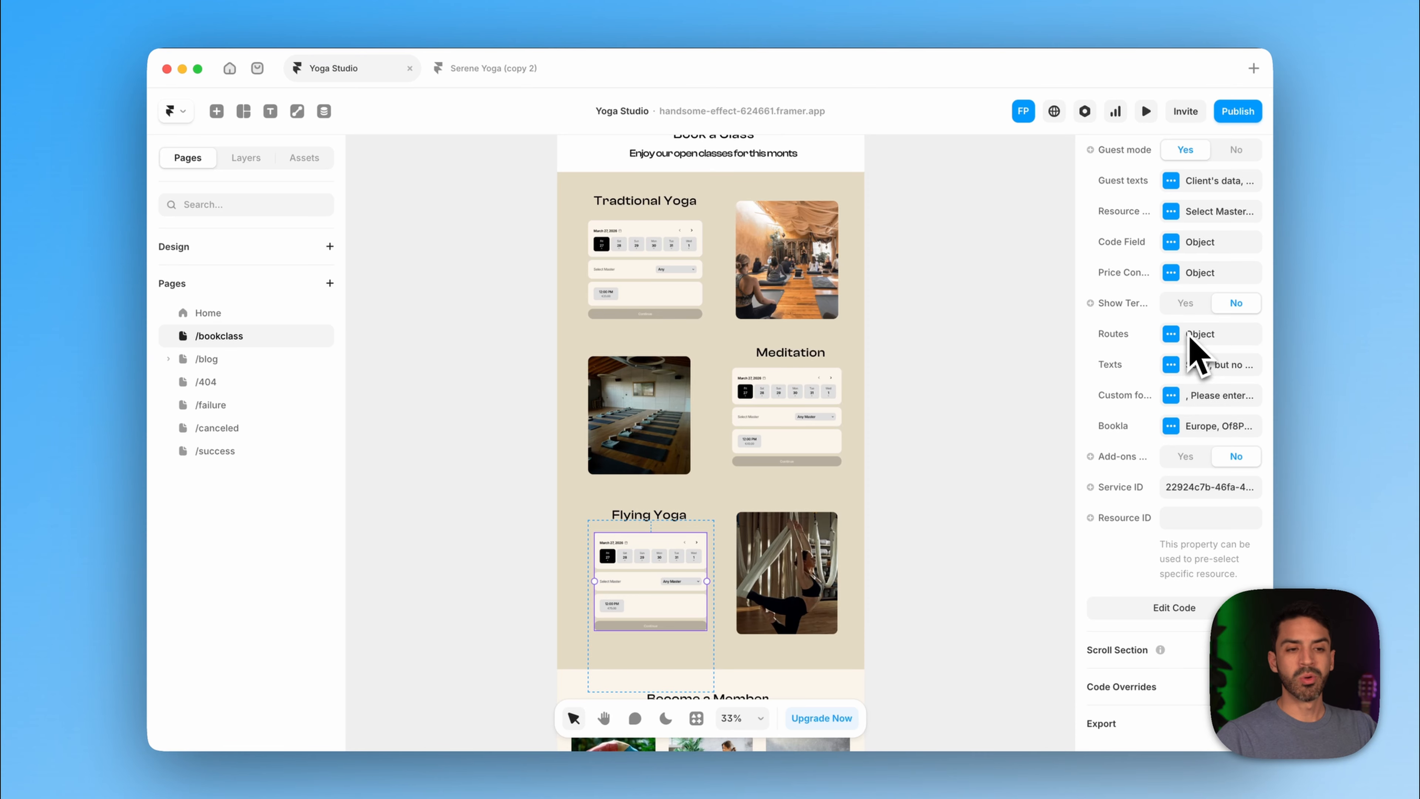
scroll(1193, 347, "up", 1)
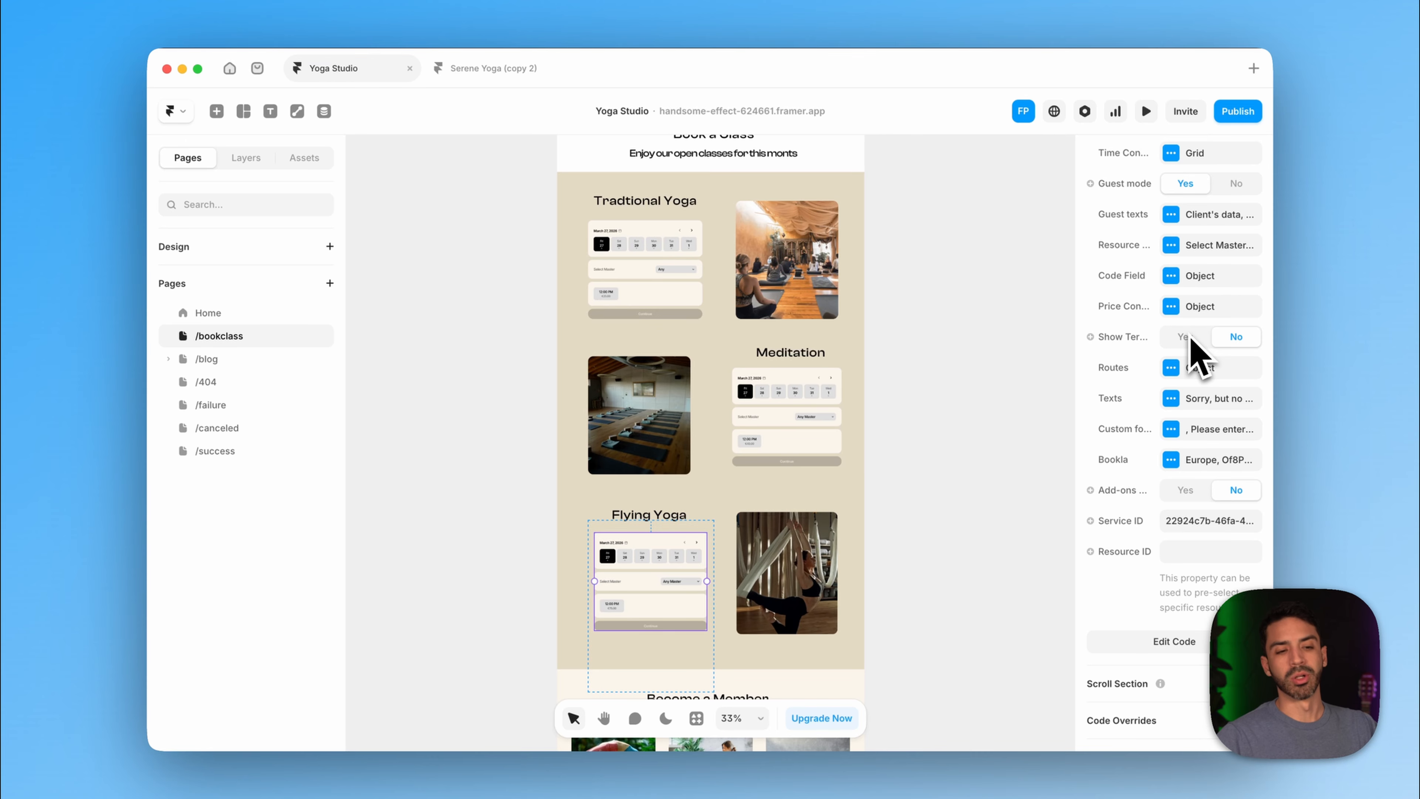
- Add a text field labelled 'Special Requirements' to the component's custom form
left_click(1172, 429)
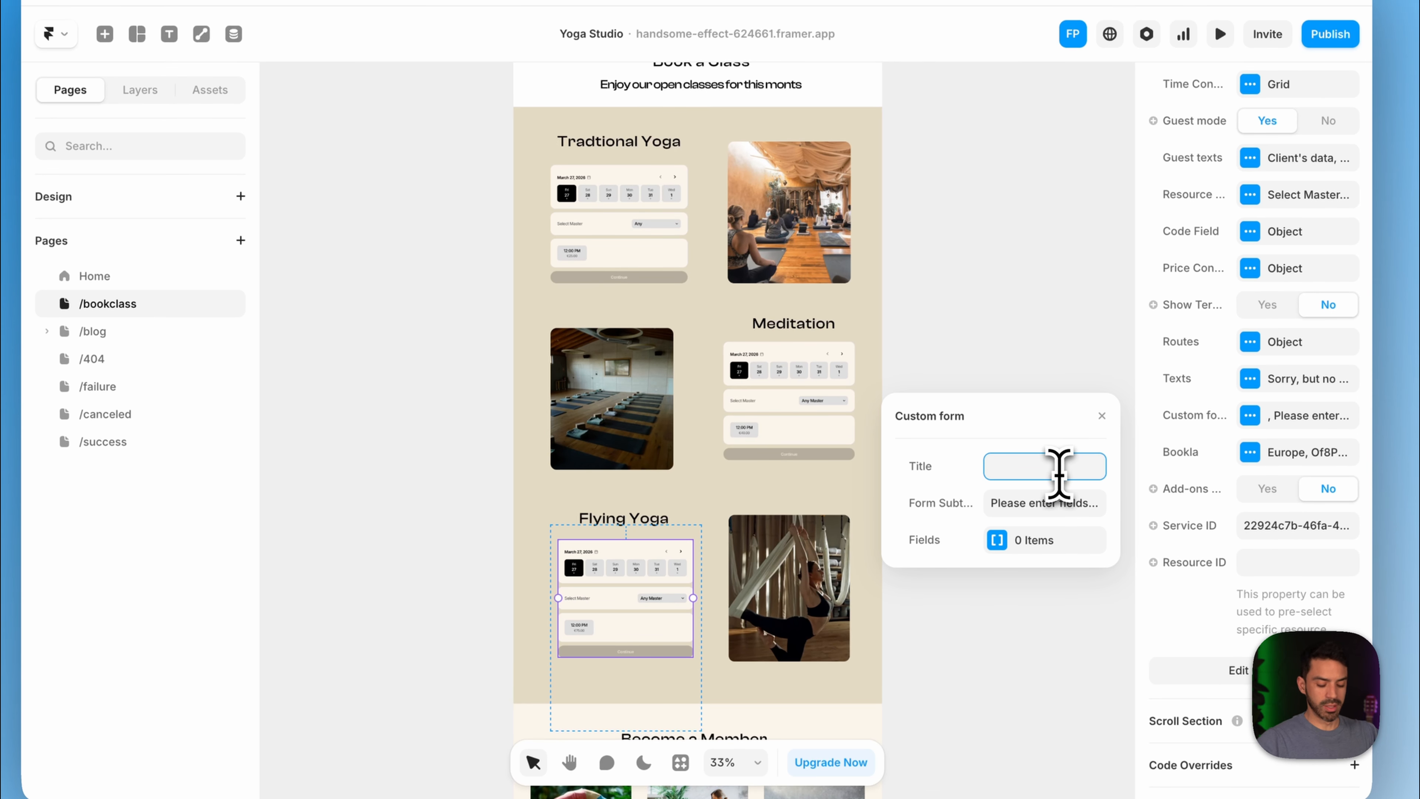
type("Sp")
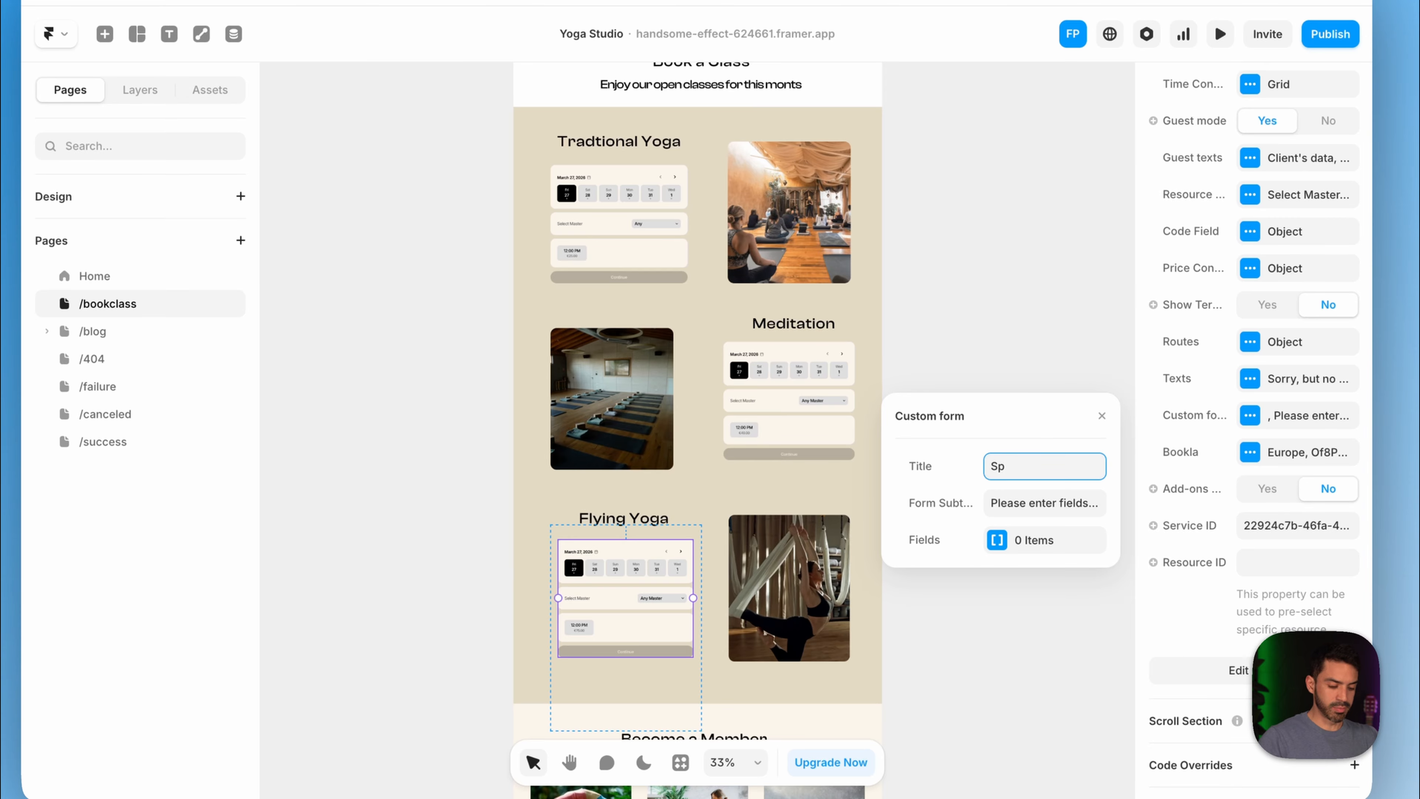
type("ecial Requirements")
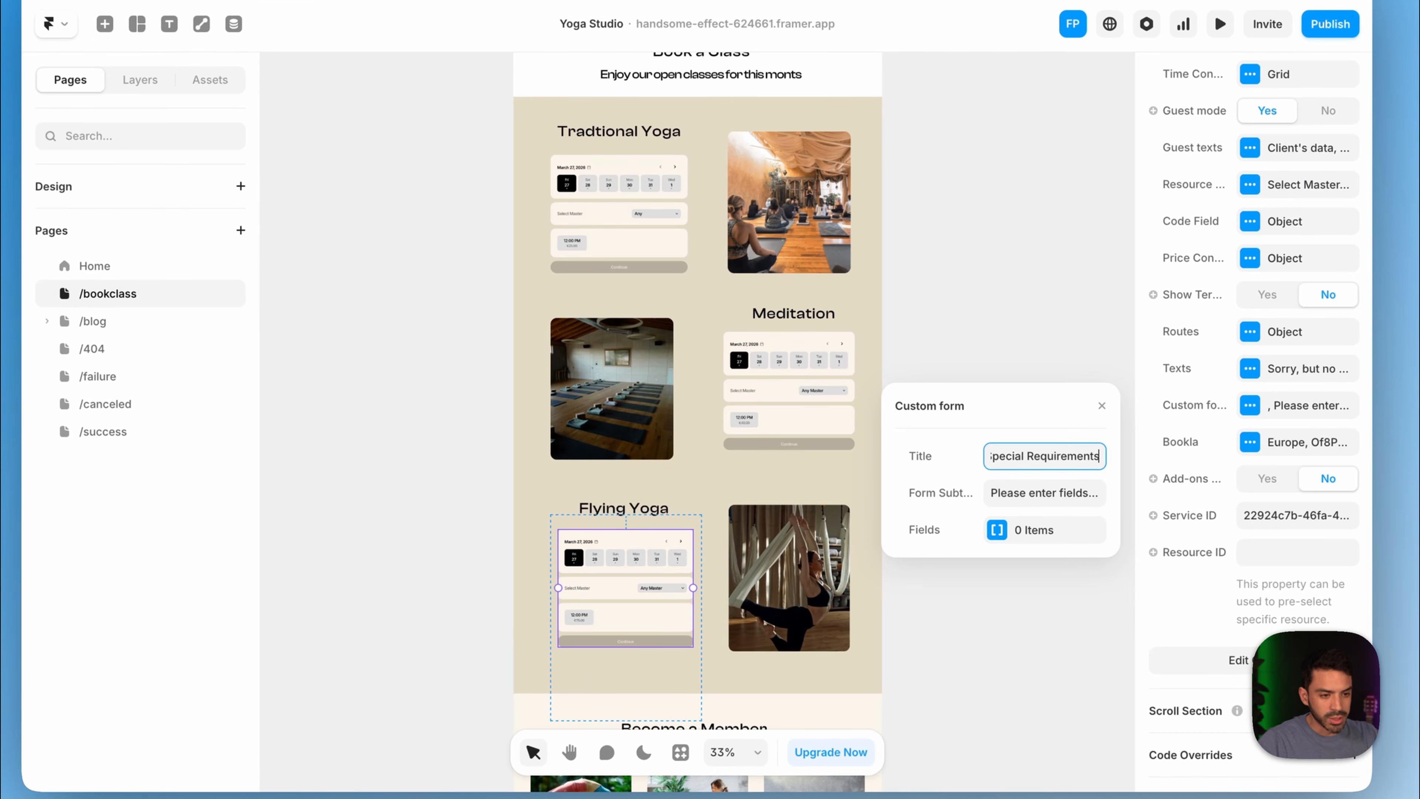
left_click_drag(975, 471, 1102, 456)
key("super+c")
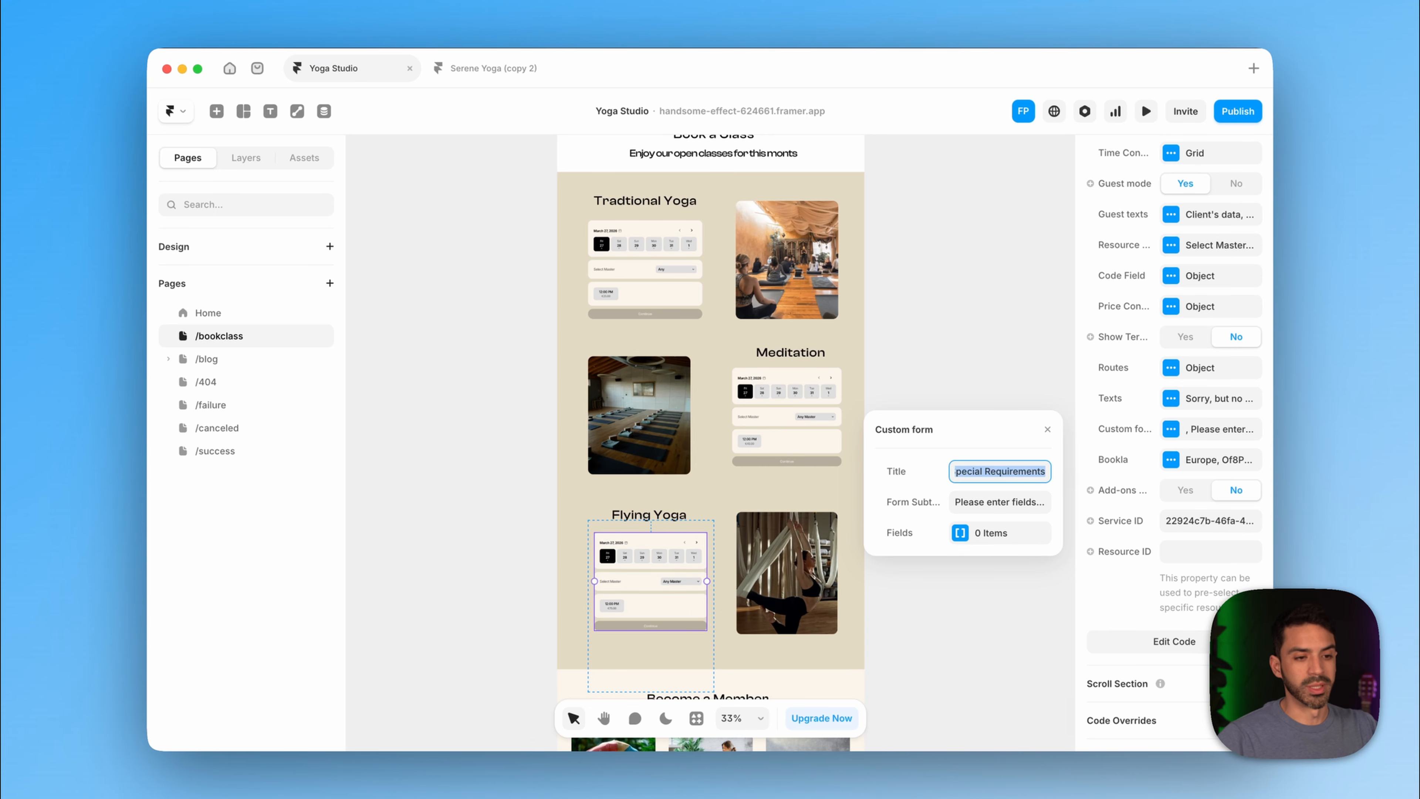
left_click(961, 534)
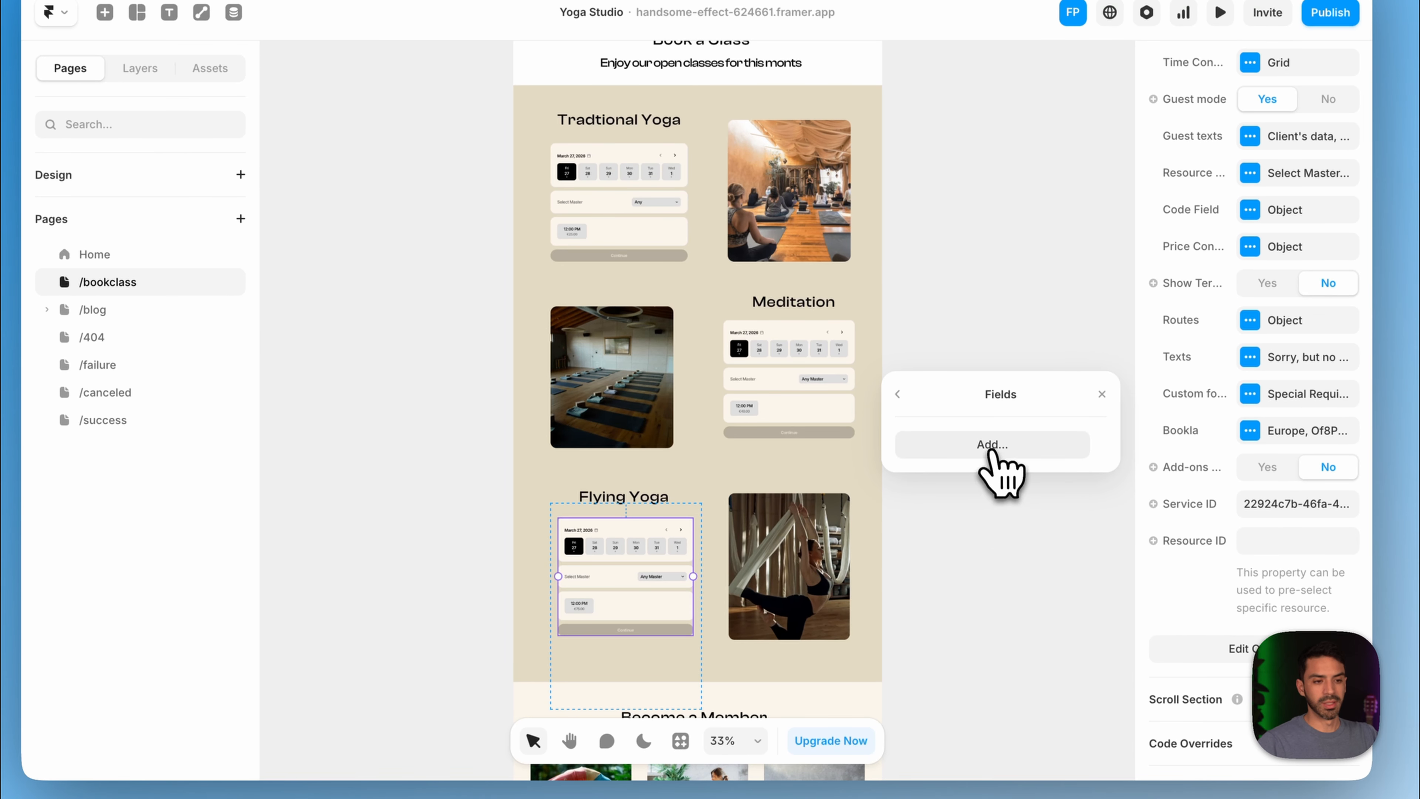
left_click(957, 477)
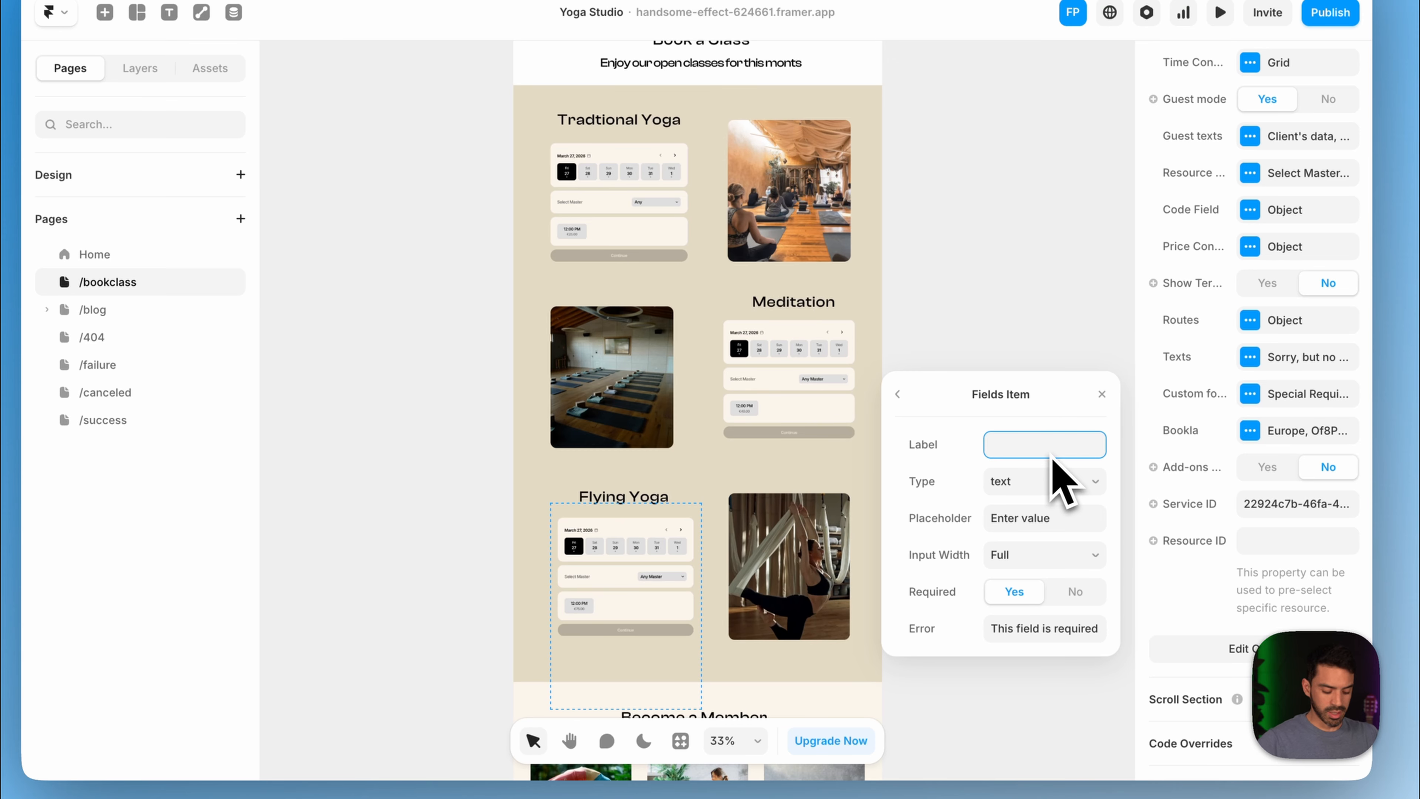
key("super+v")
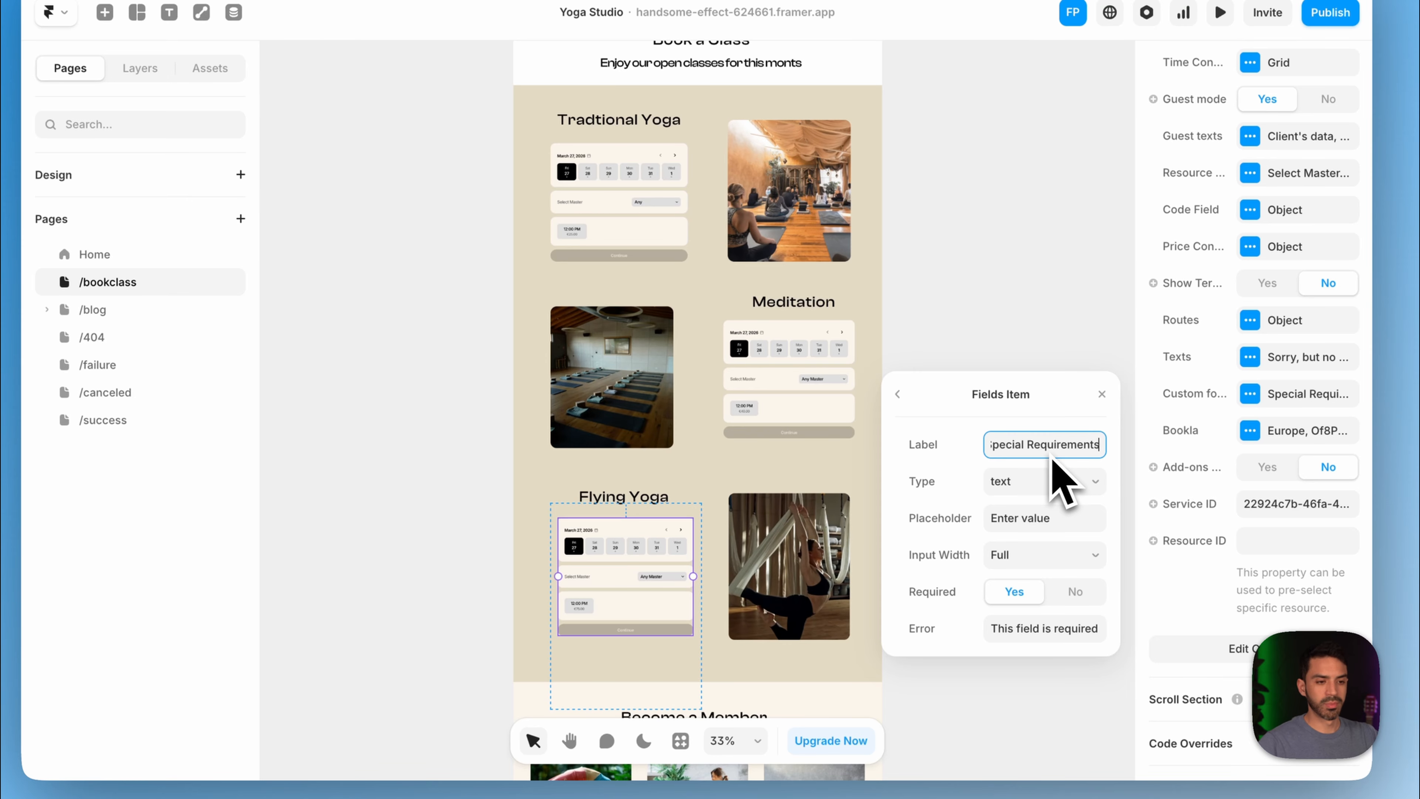
left_click(1046, 500)
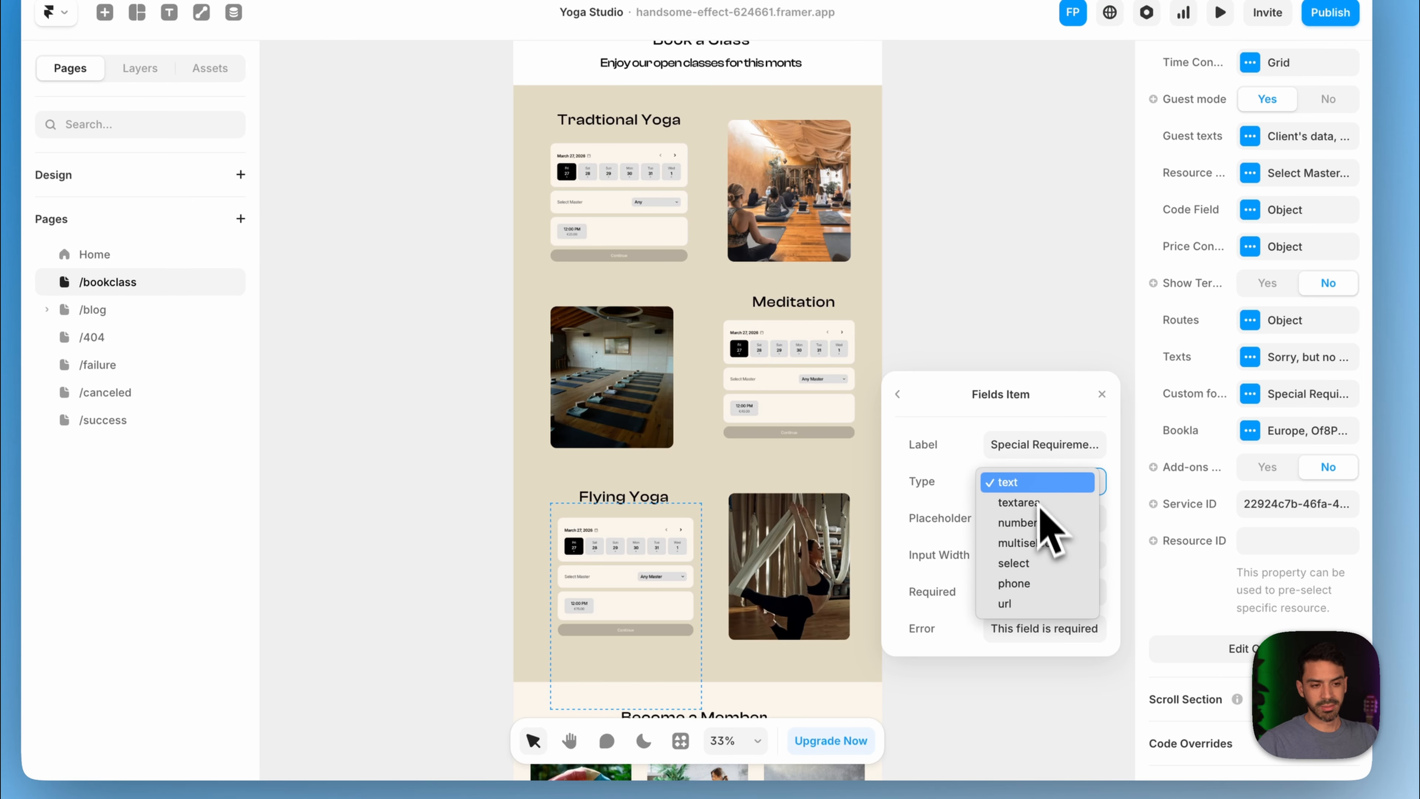
left_click(1035, 491)
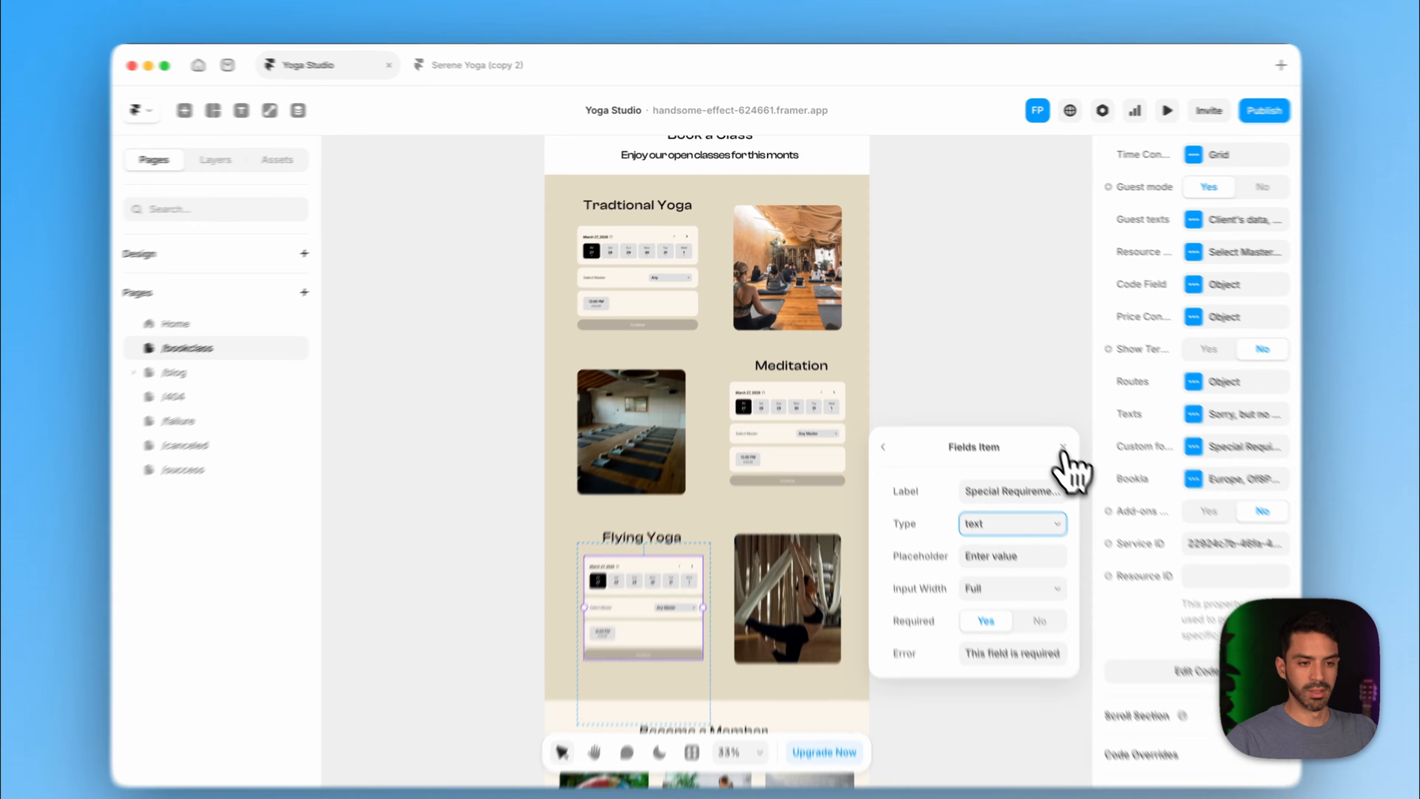
left_click(1046, 431)
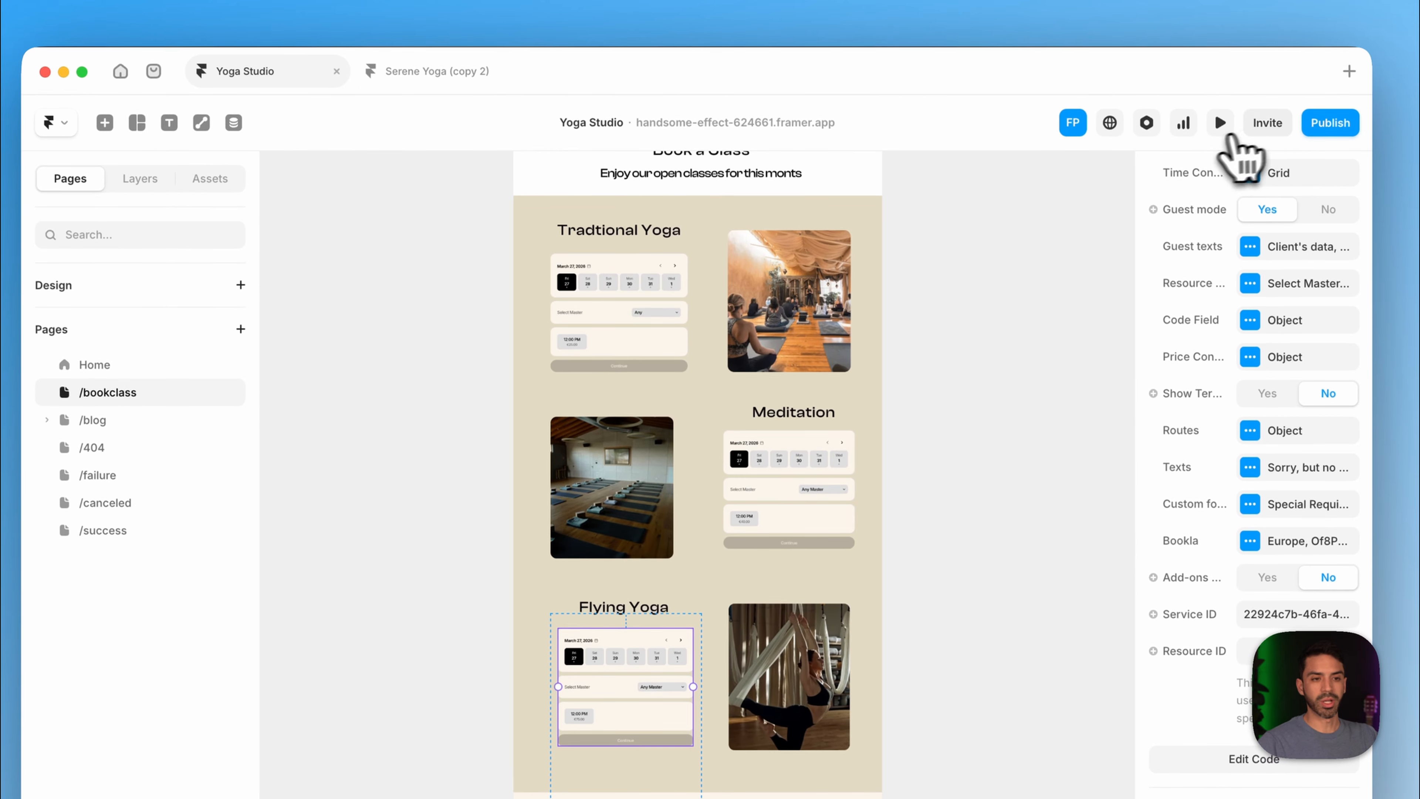
- Publish the latest site changes to the live Framer site with Update
left_click(1330, 122)
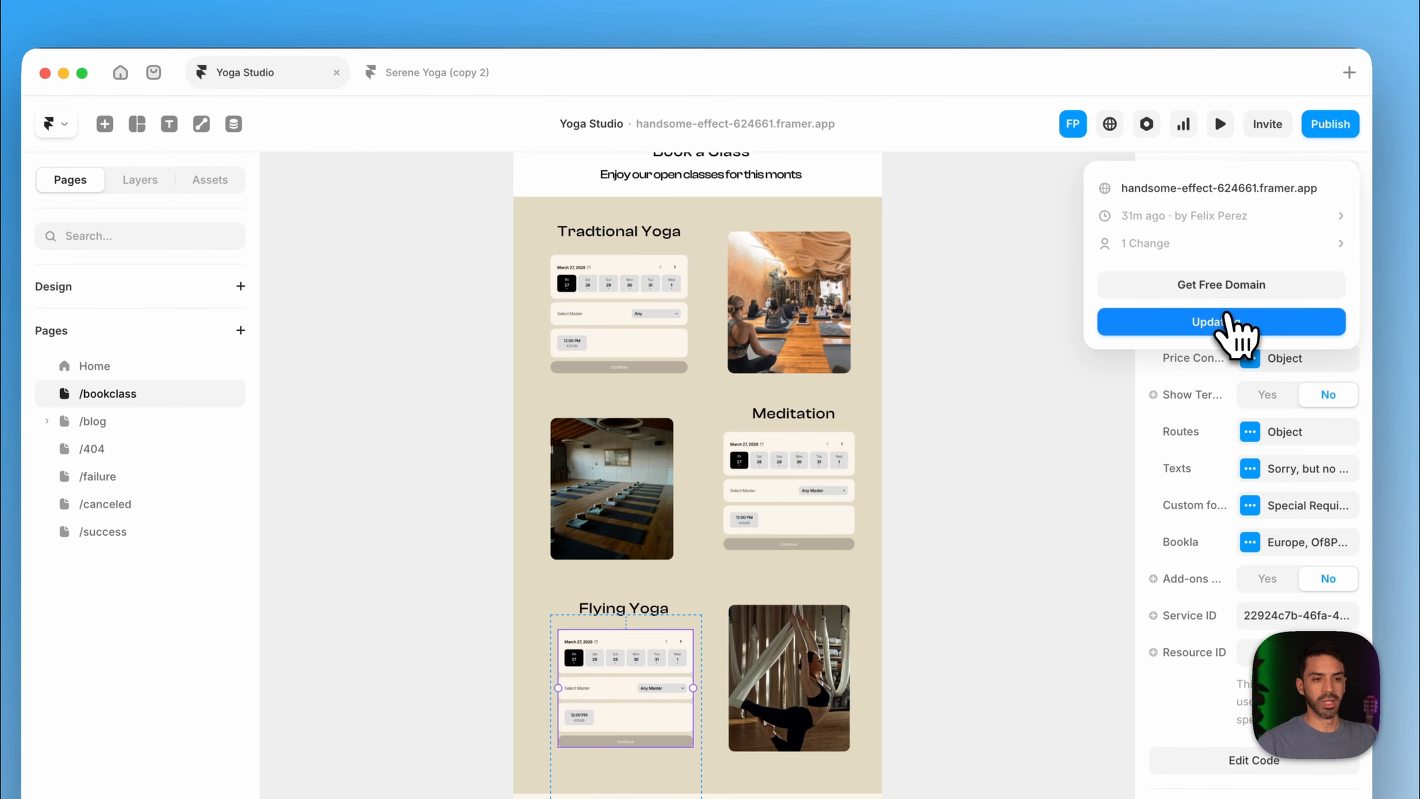
left_click(1224, 322)
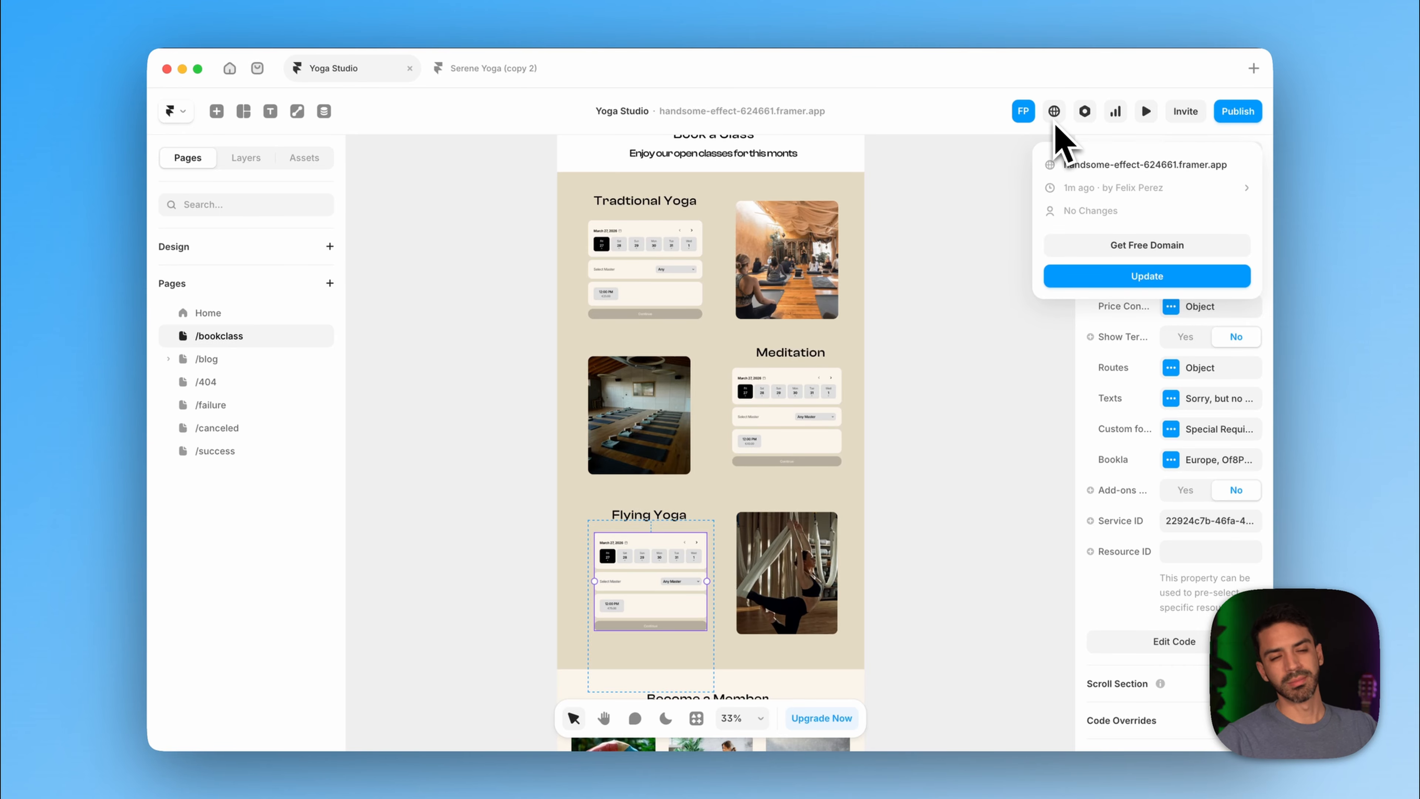
left_click(1150, 117)
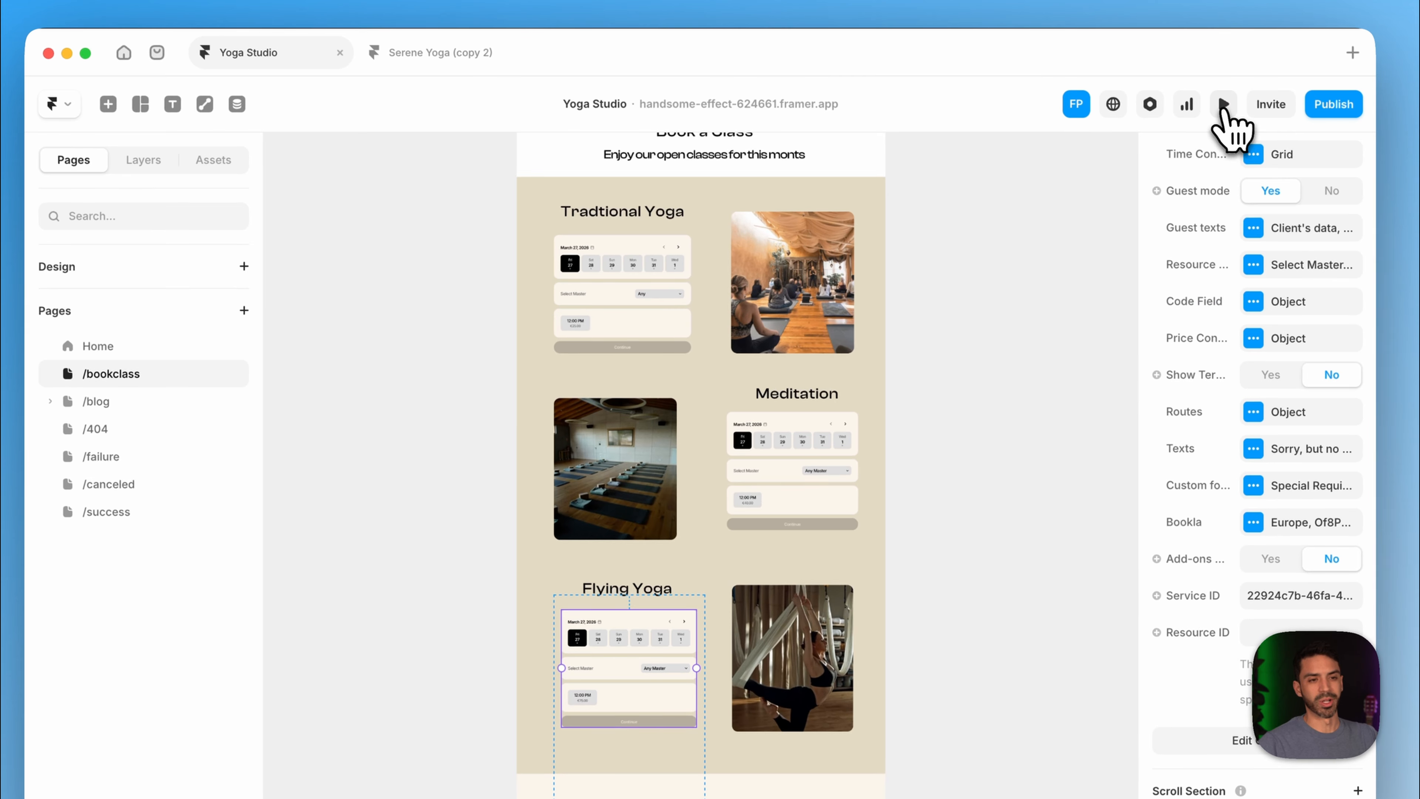
- Preview a Flying Yoga booking for Sunday 29 March at 10:00 AM and verify the Special Requirements field
left_click(1219, 106)
scroll(727, 490, "down", 20)
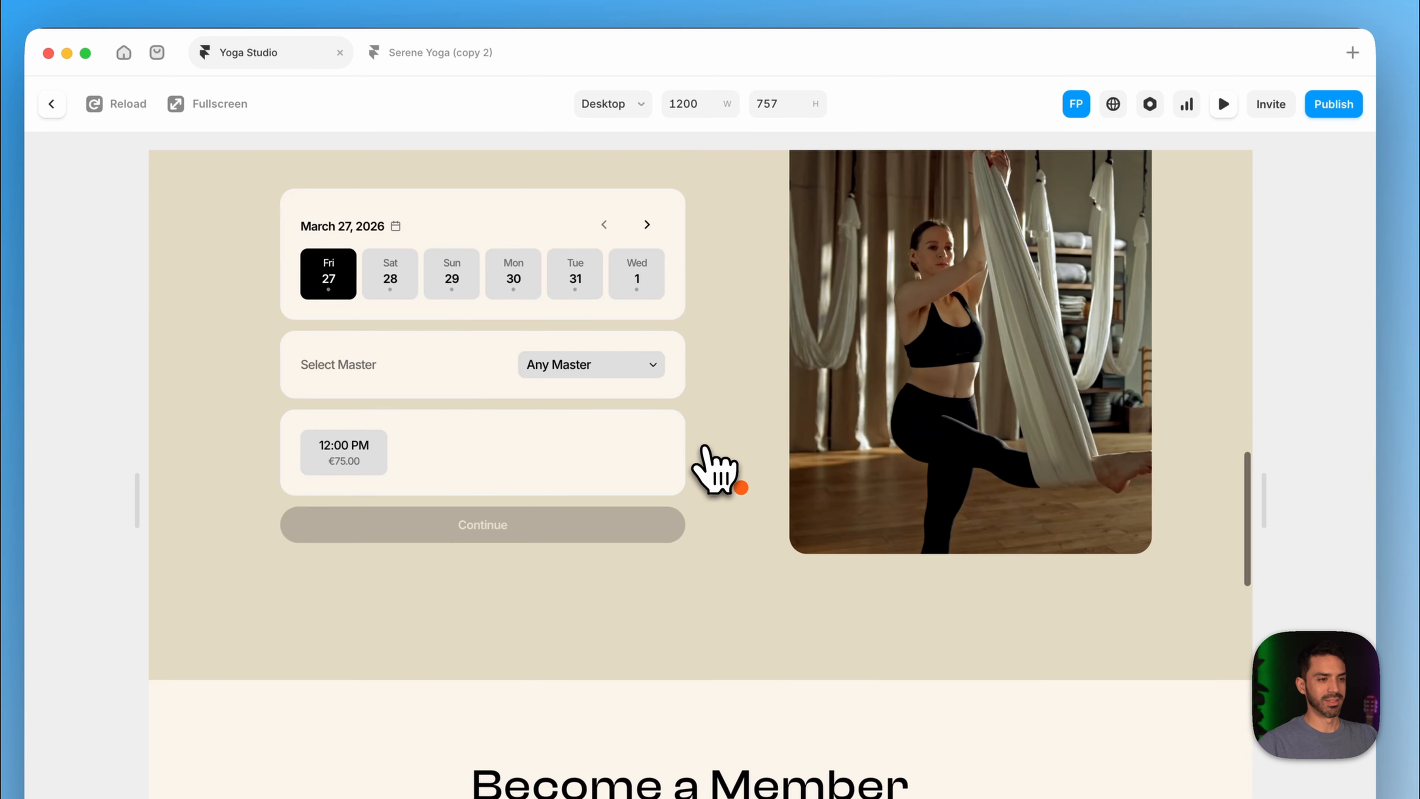
scroll(716, 470, "up", 3)
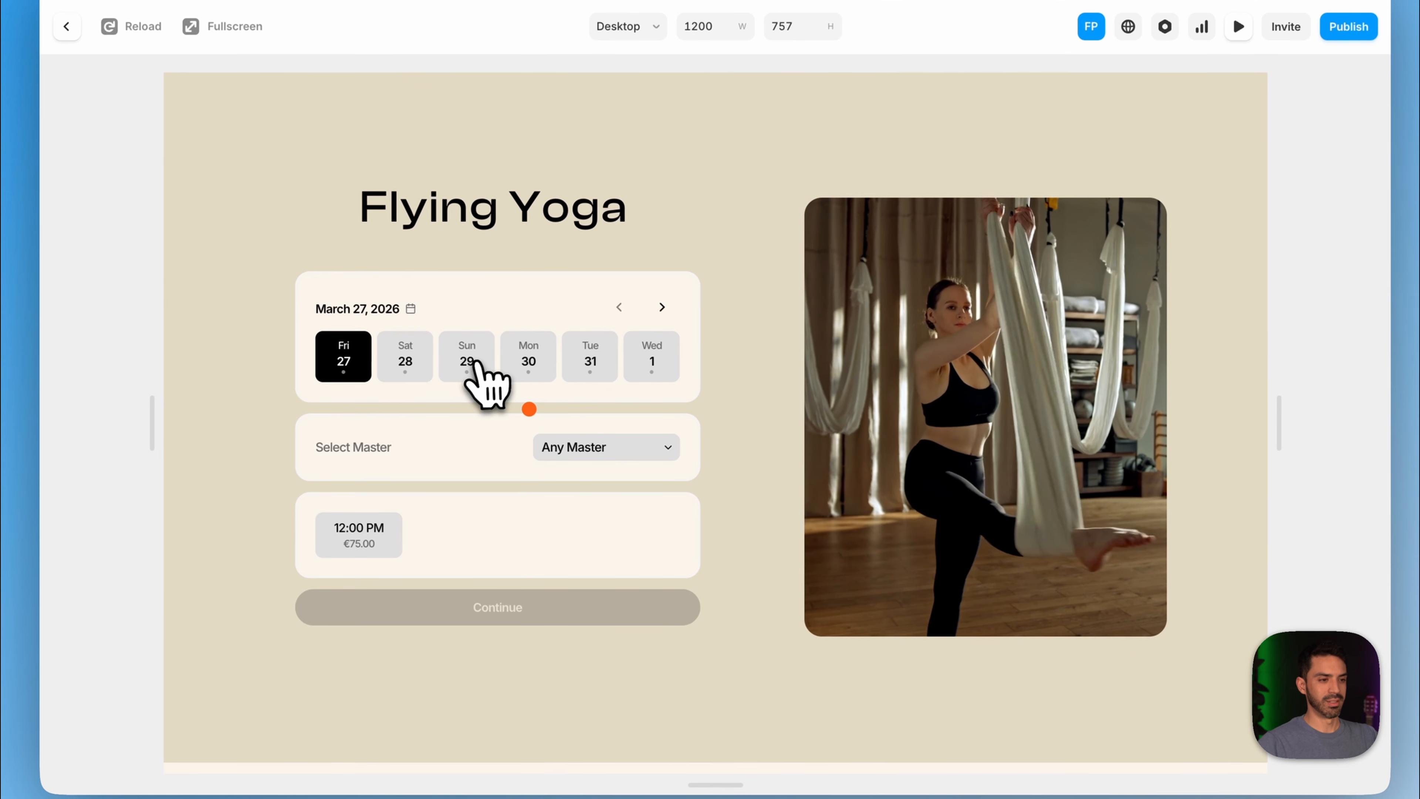
left_click(460, 411)
left_click(418, 585)
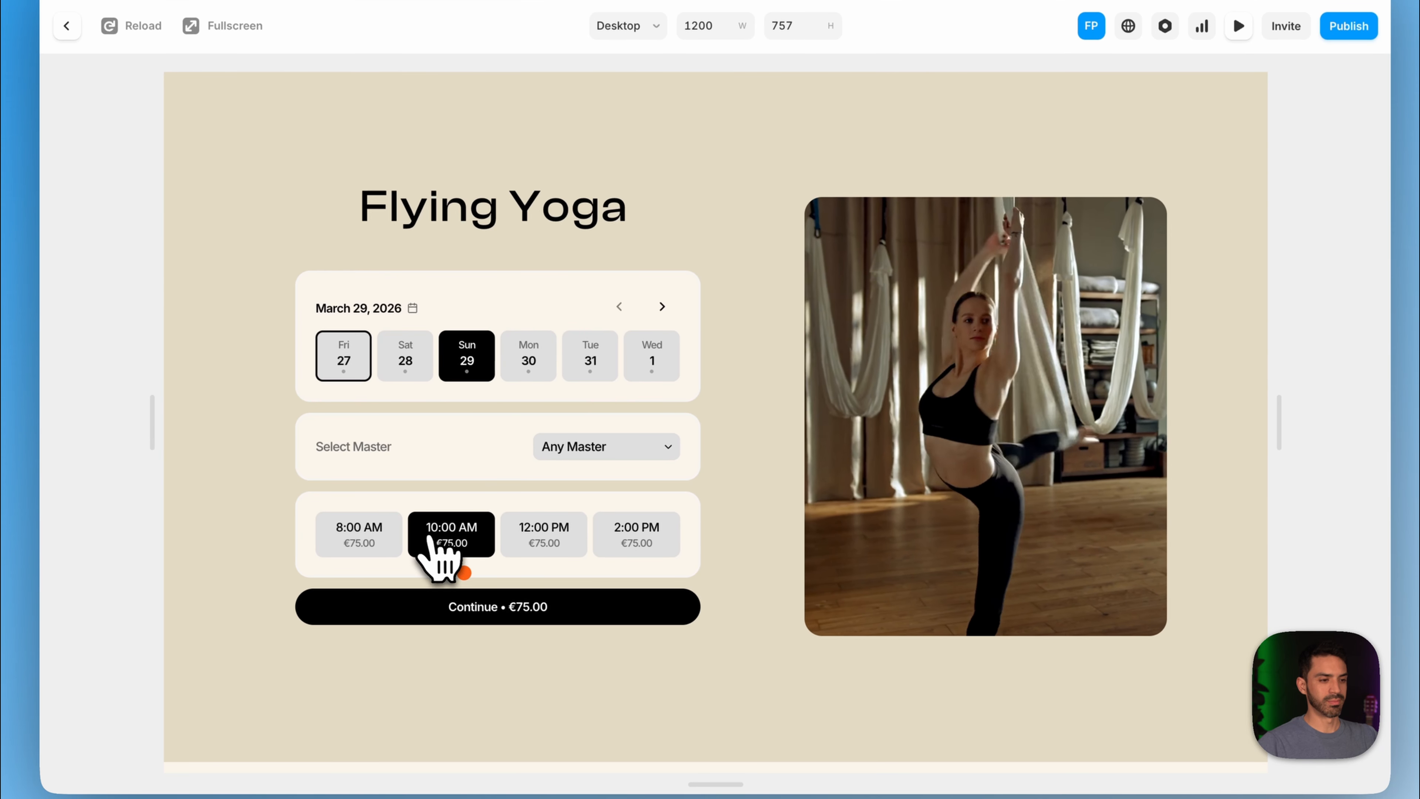
left_click(466, 612)
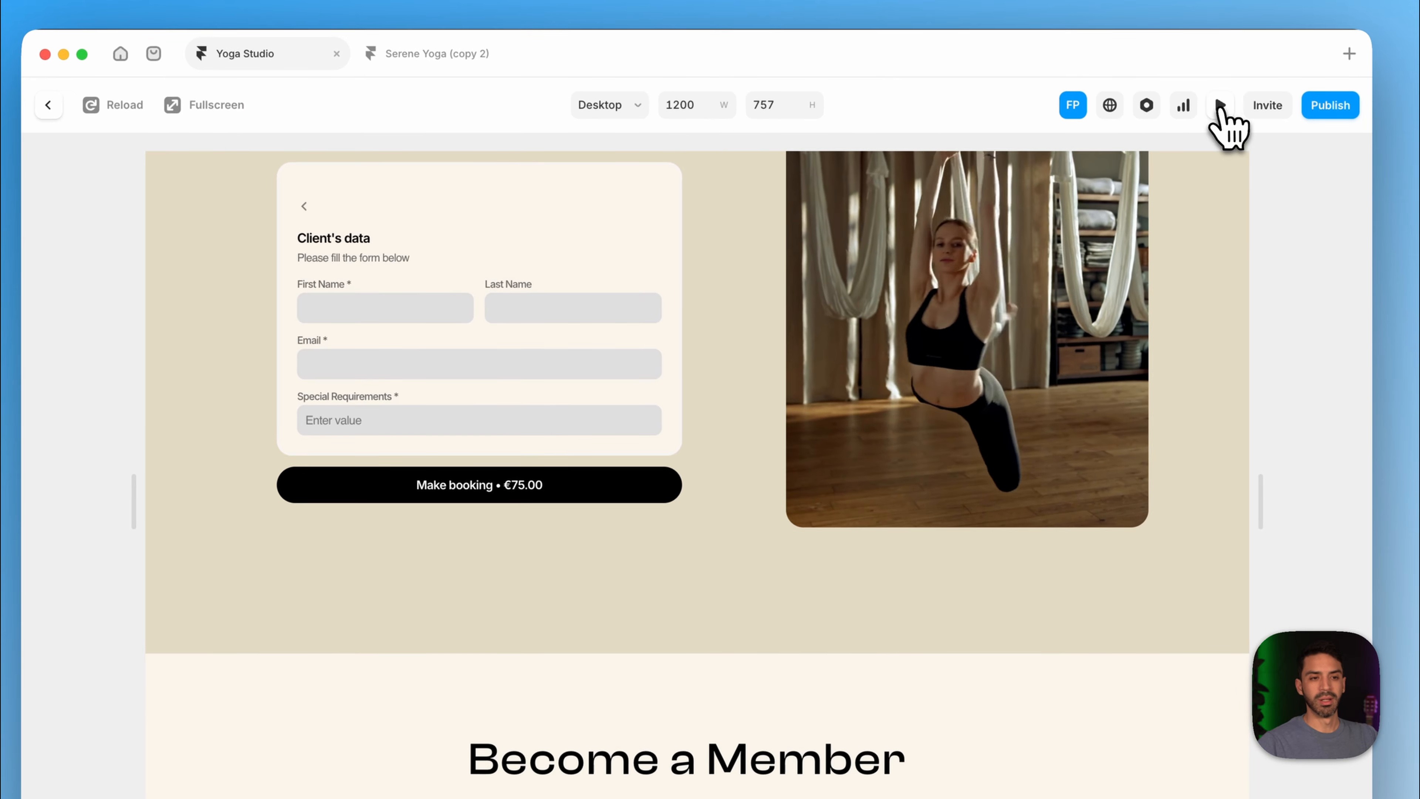
left_click(1220, 106)
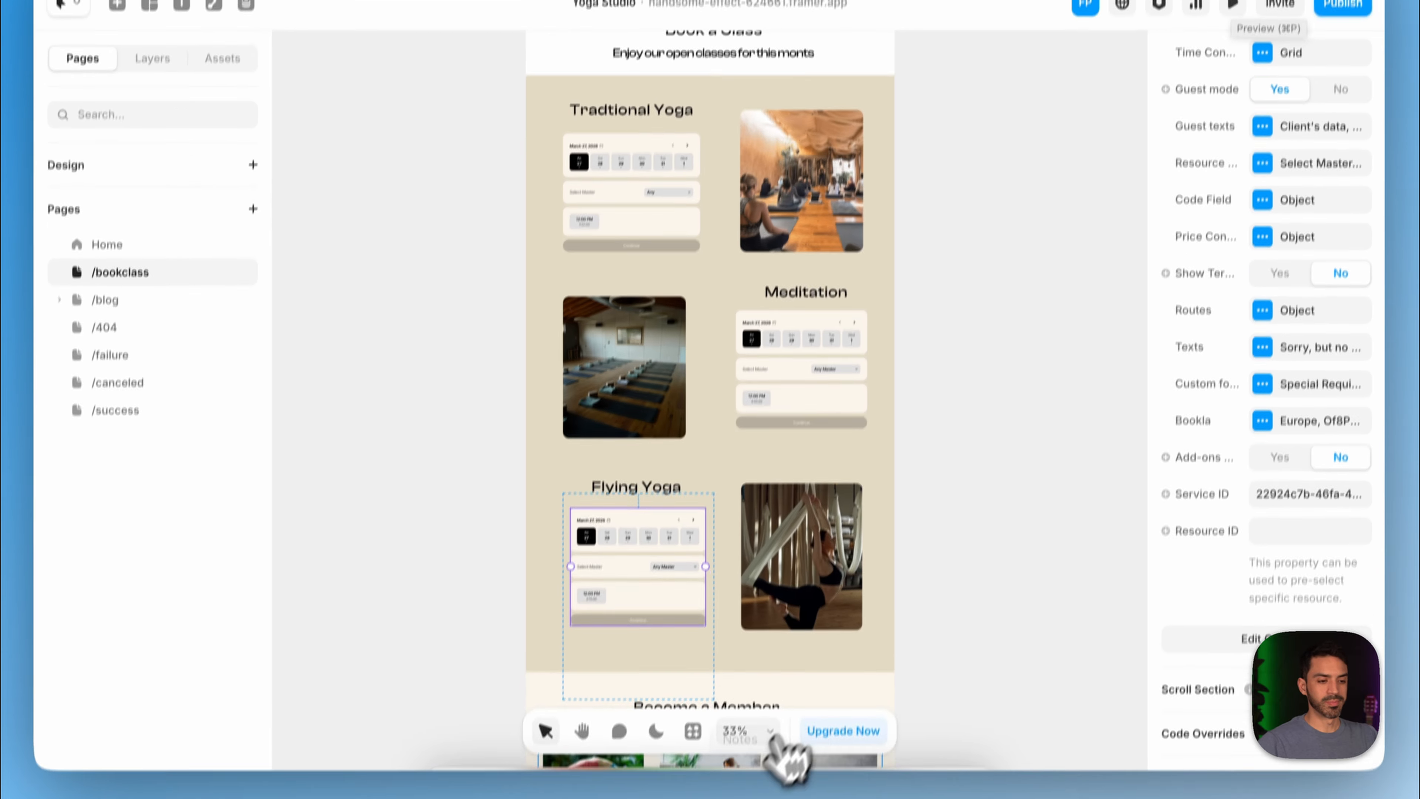
mouse_move(757, 751)
left_click(534, 732)
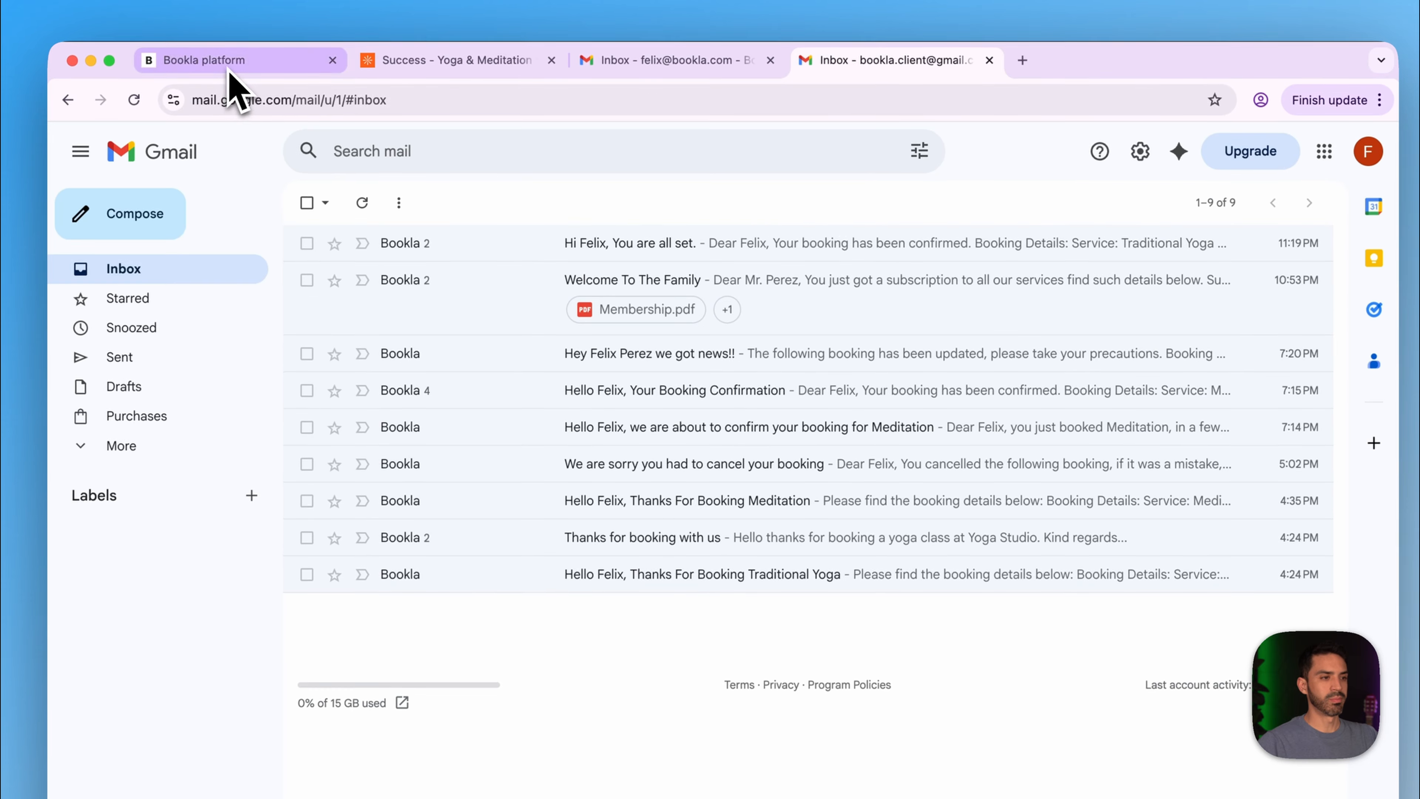
- Create a new email template with audience Client and event Booking Confirmed
left_click(229, 65)
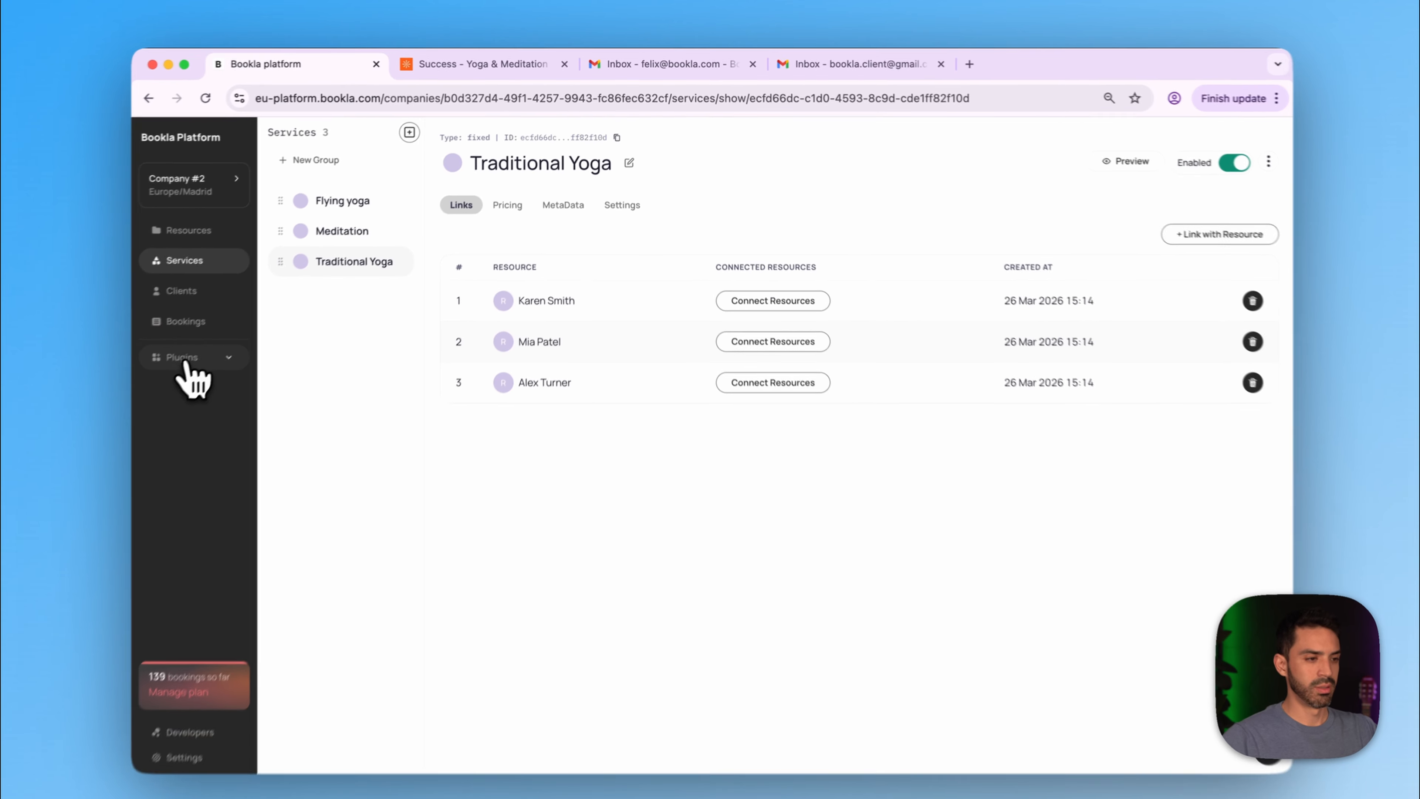
left_click(128, 399)
left_click(235, 450)
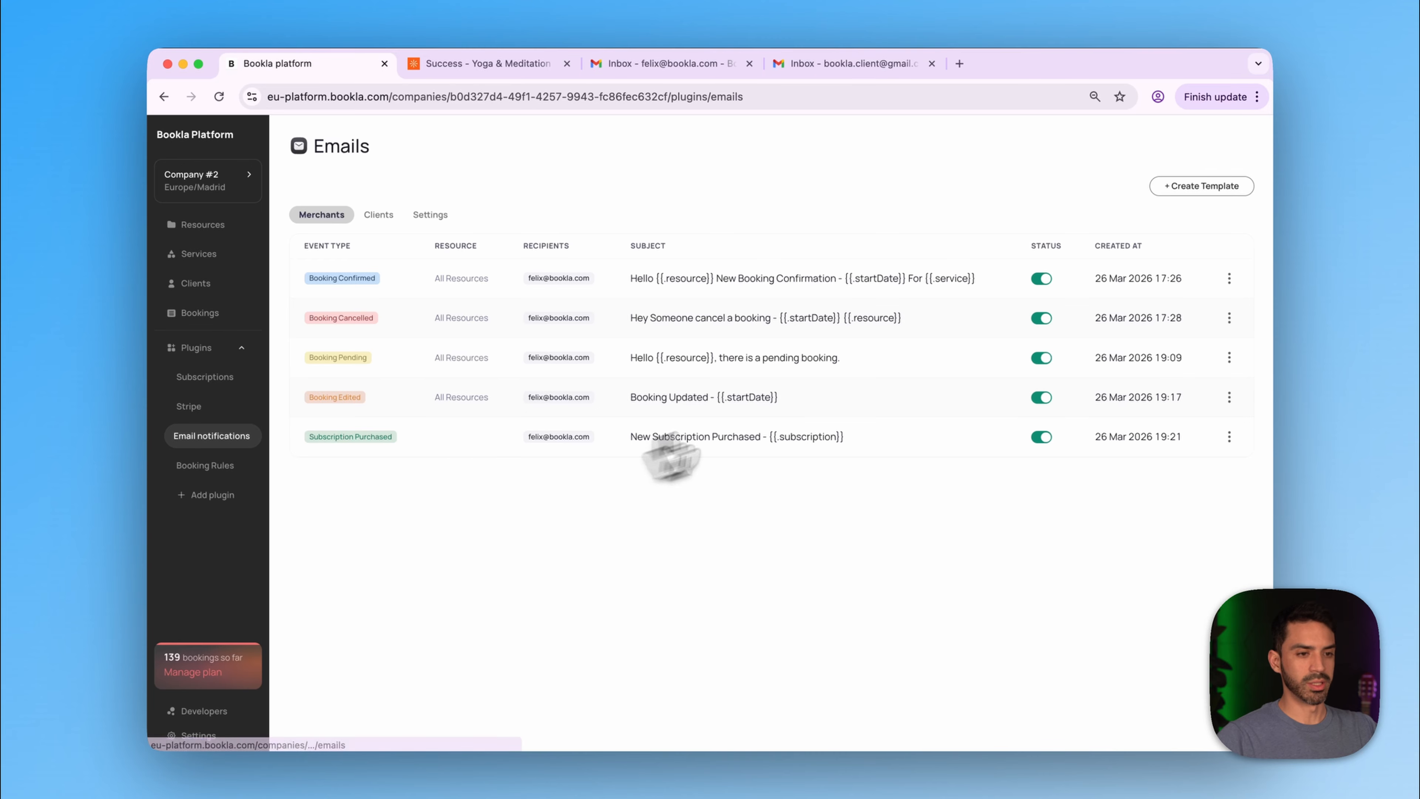
left_click(1219, 187)
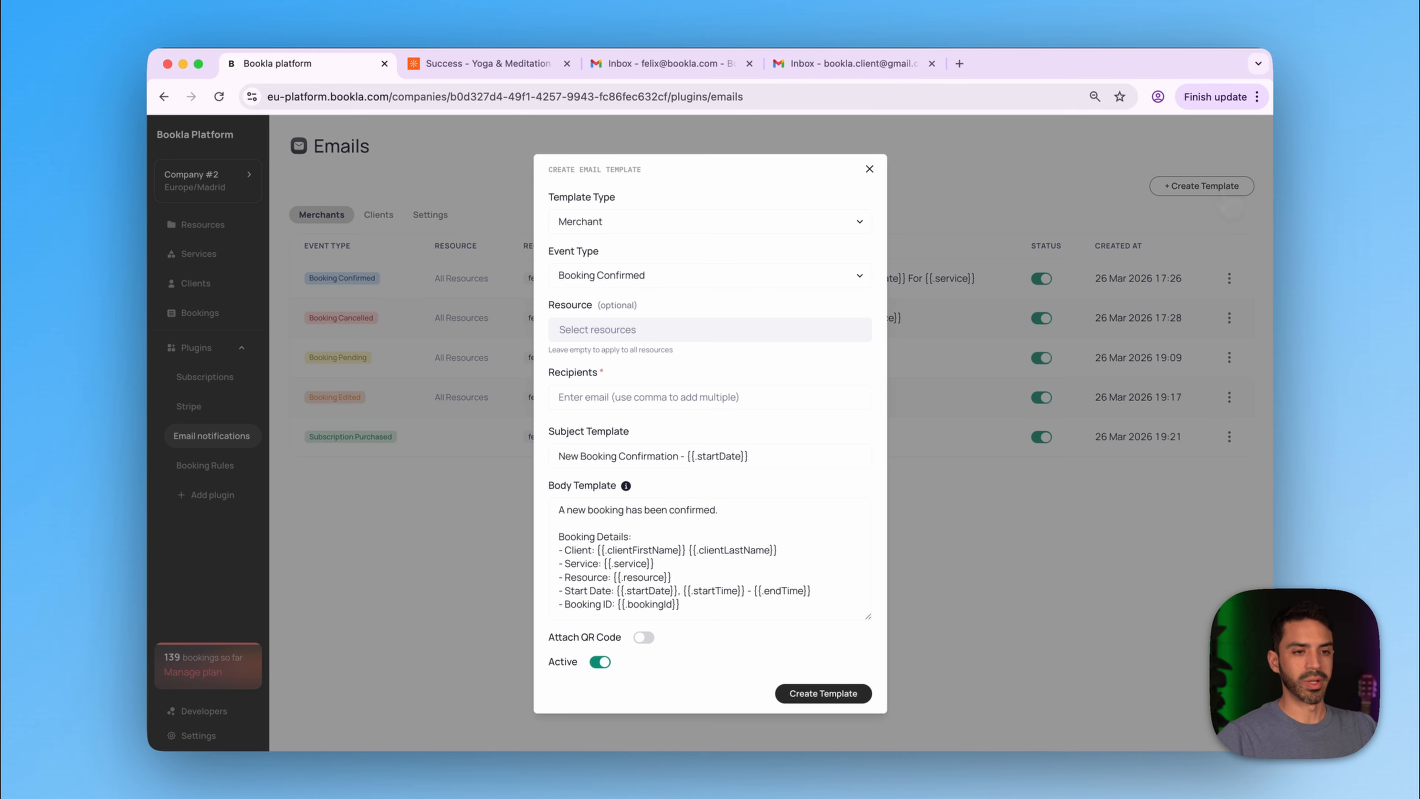
left_click(706, 221)
left_click(689, 242)
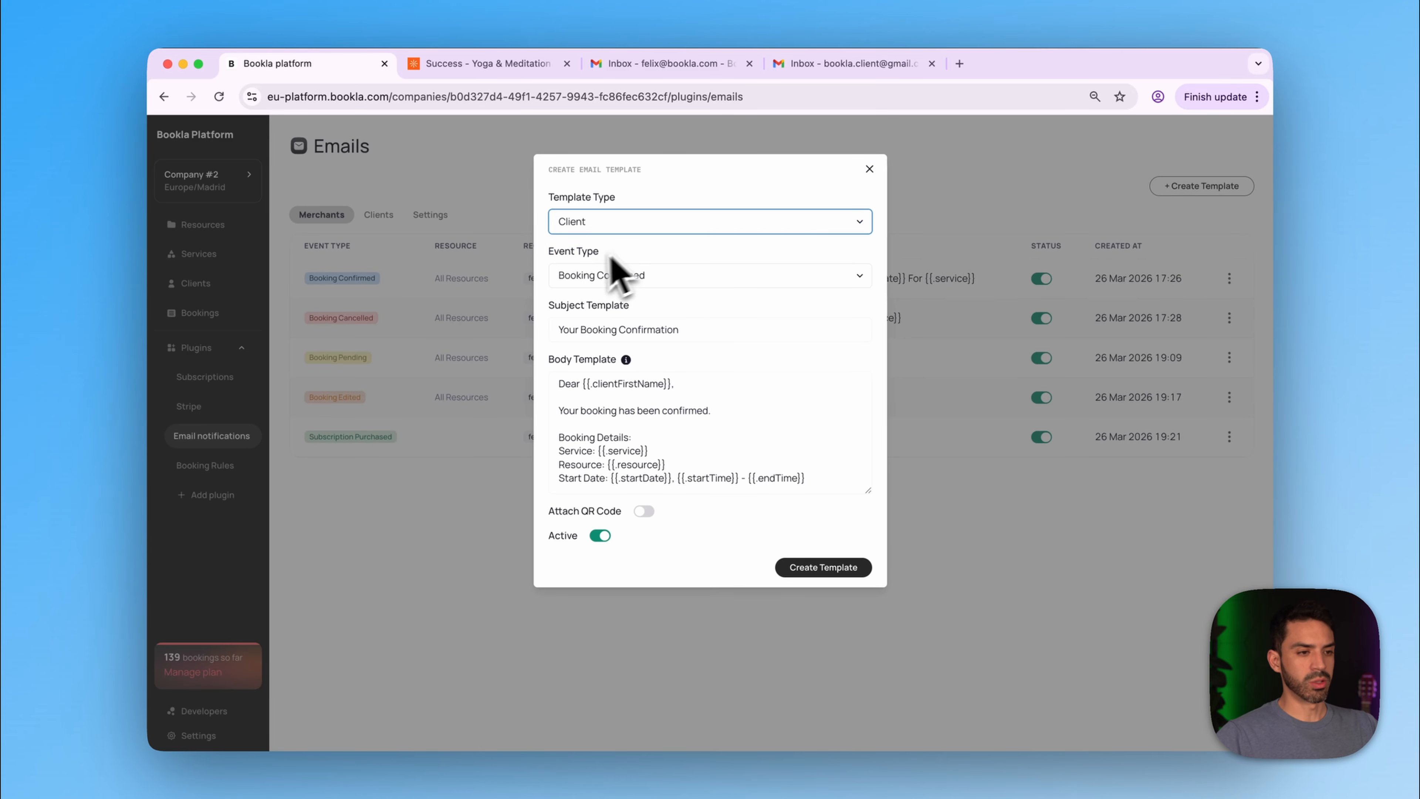
left_click(629, 279)
left_click(640, 279)
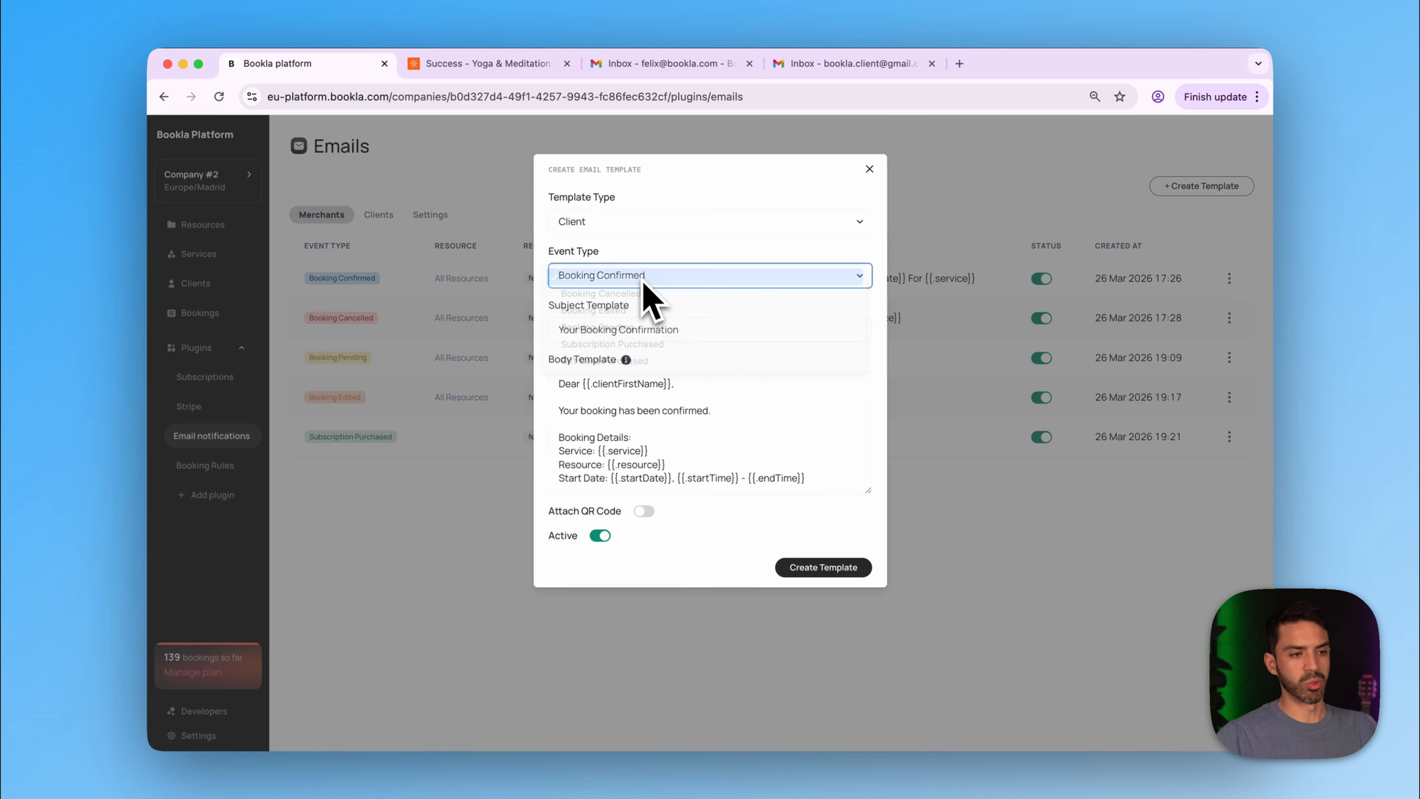
- Change the subject to 'Hello {{.clientFirstName}}, Thanks For Booking'
left_click_drag(679, 330, 460, 330)
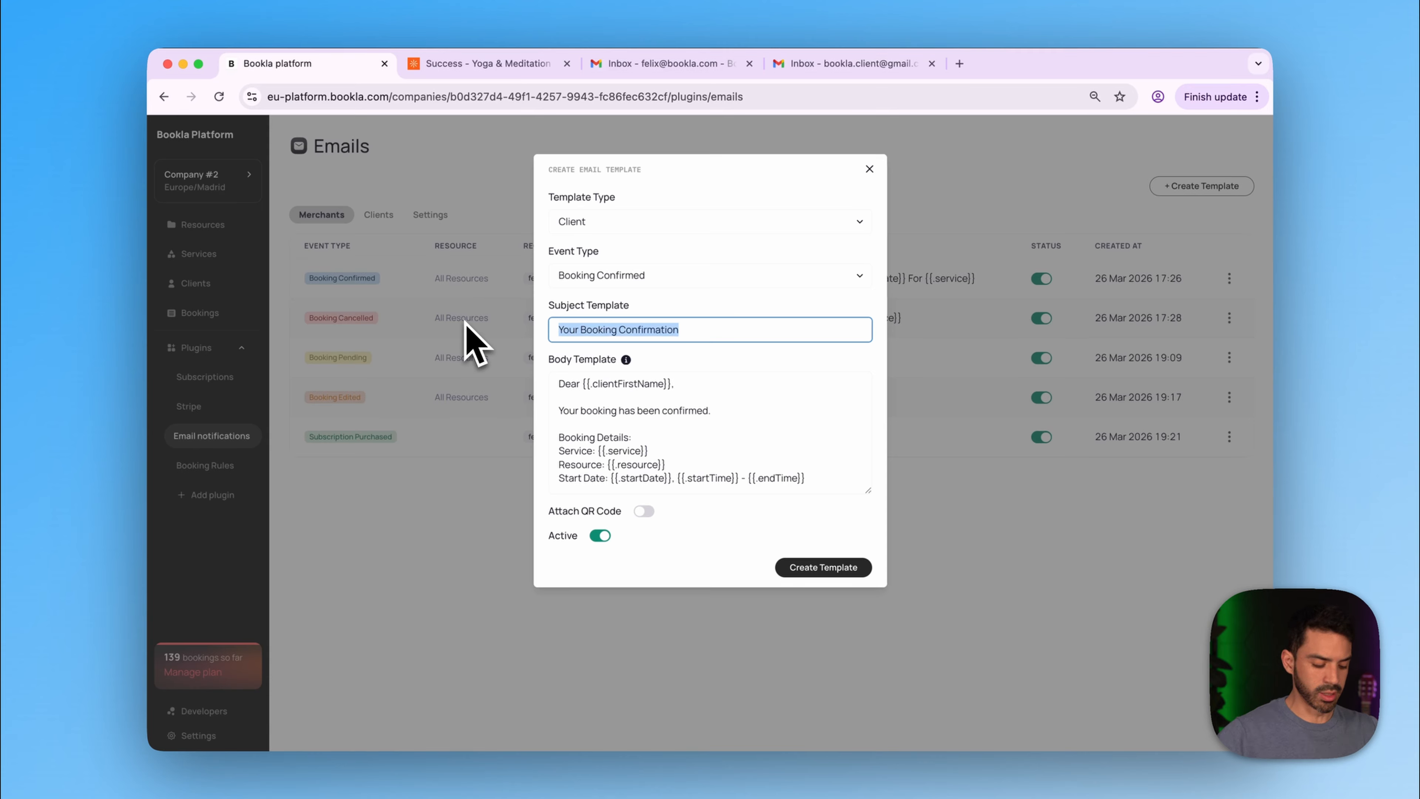
type("Hello")
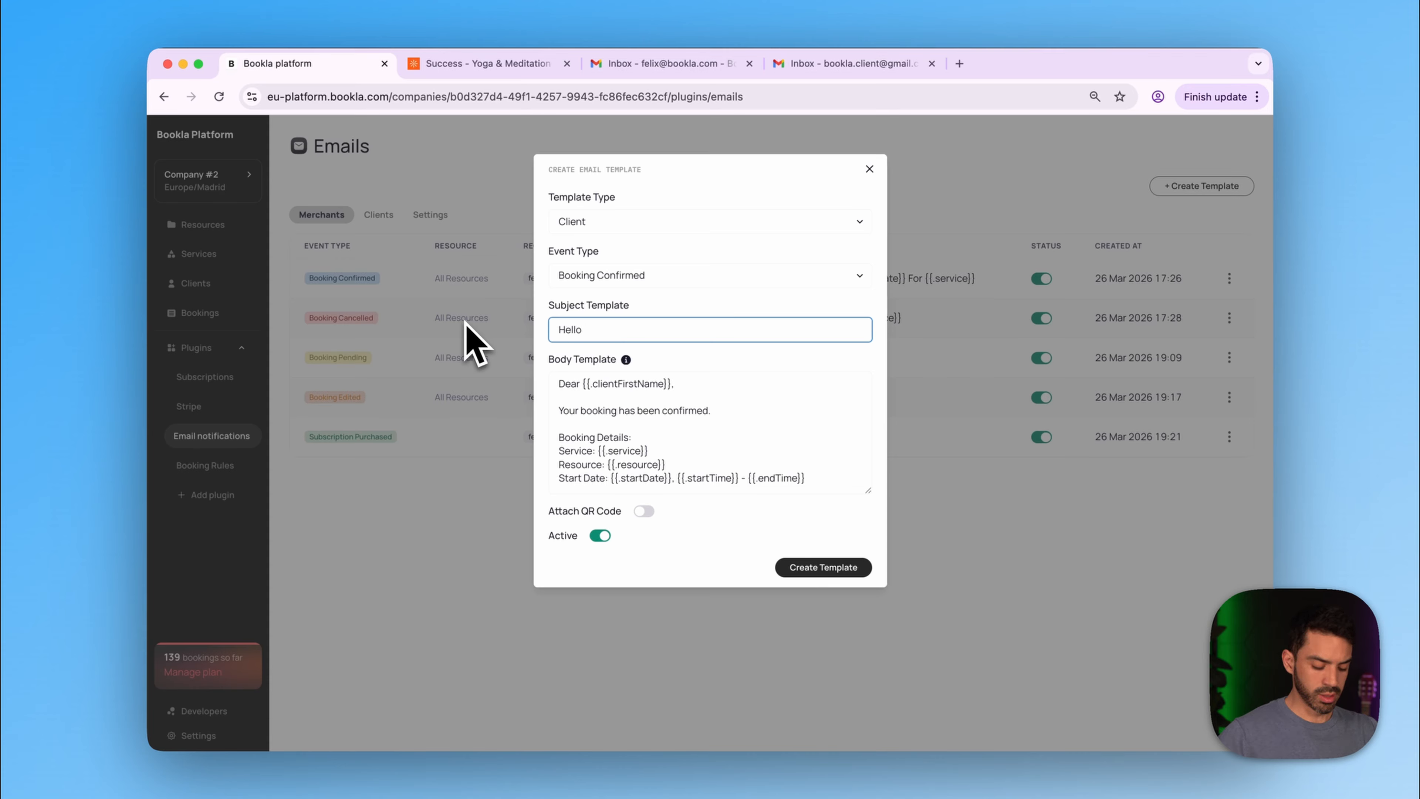
left_click(670, 385)
left_click_drag(669, 385, 582, 386)
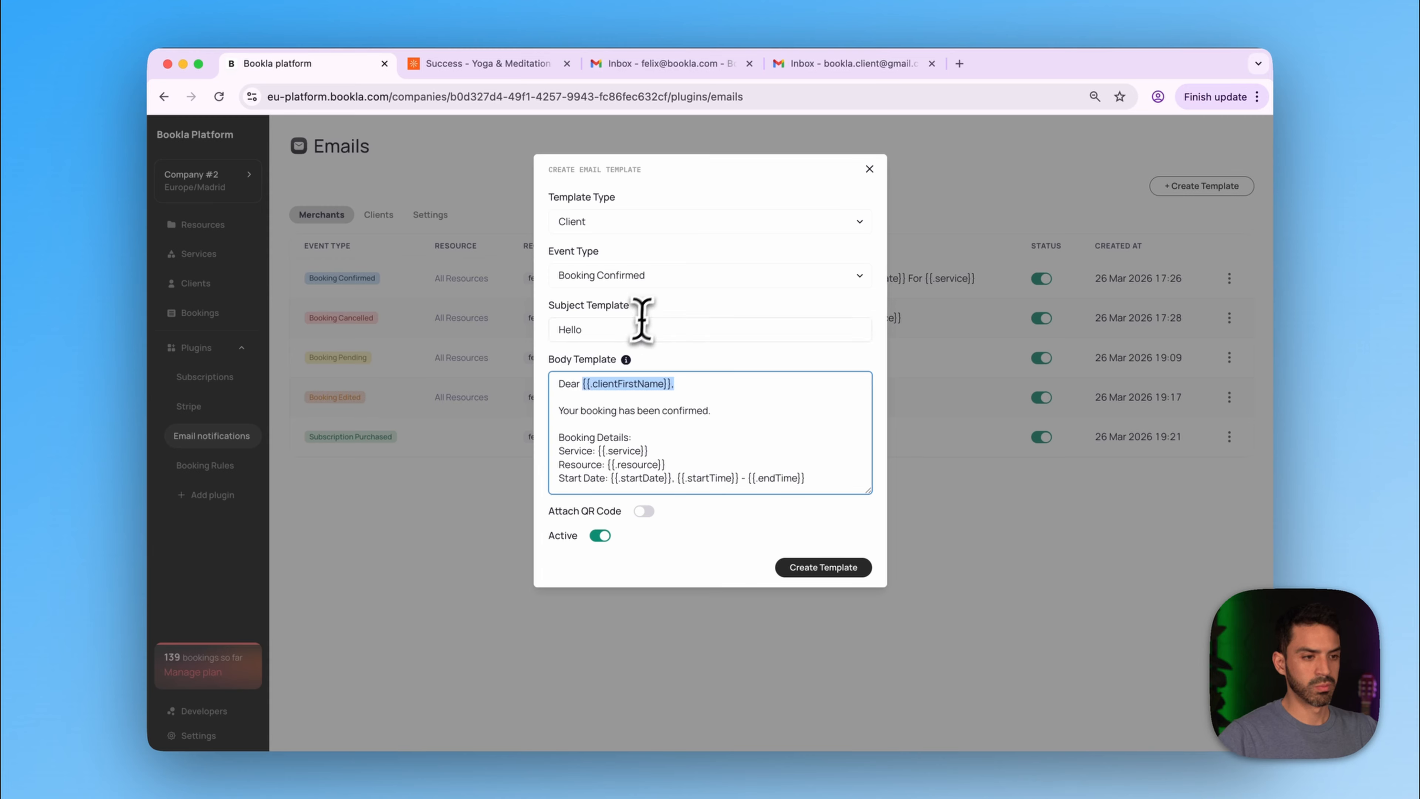
left_click(631, 333)
type("{{.clientFirstName}},")
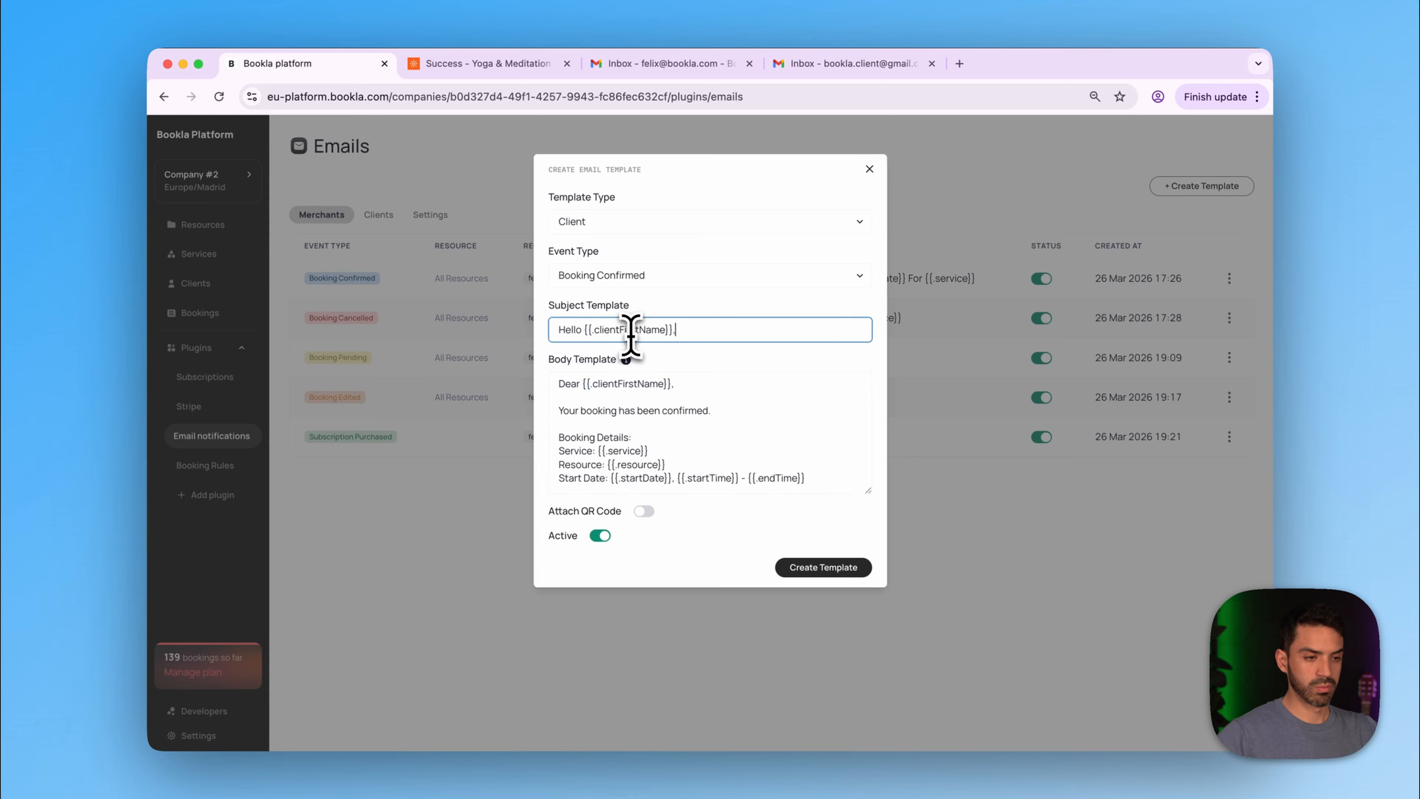
type("Thanks For Booking")
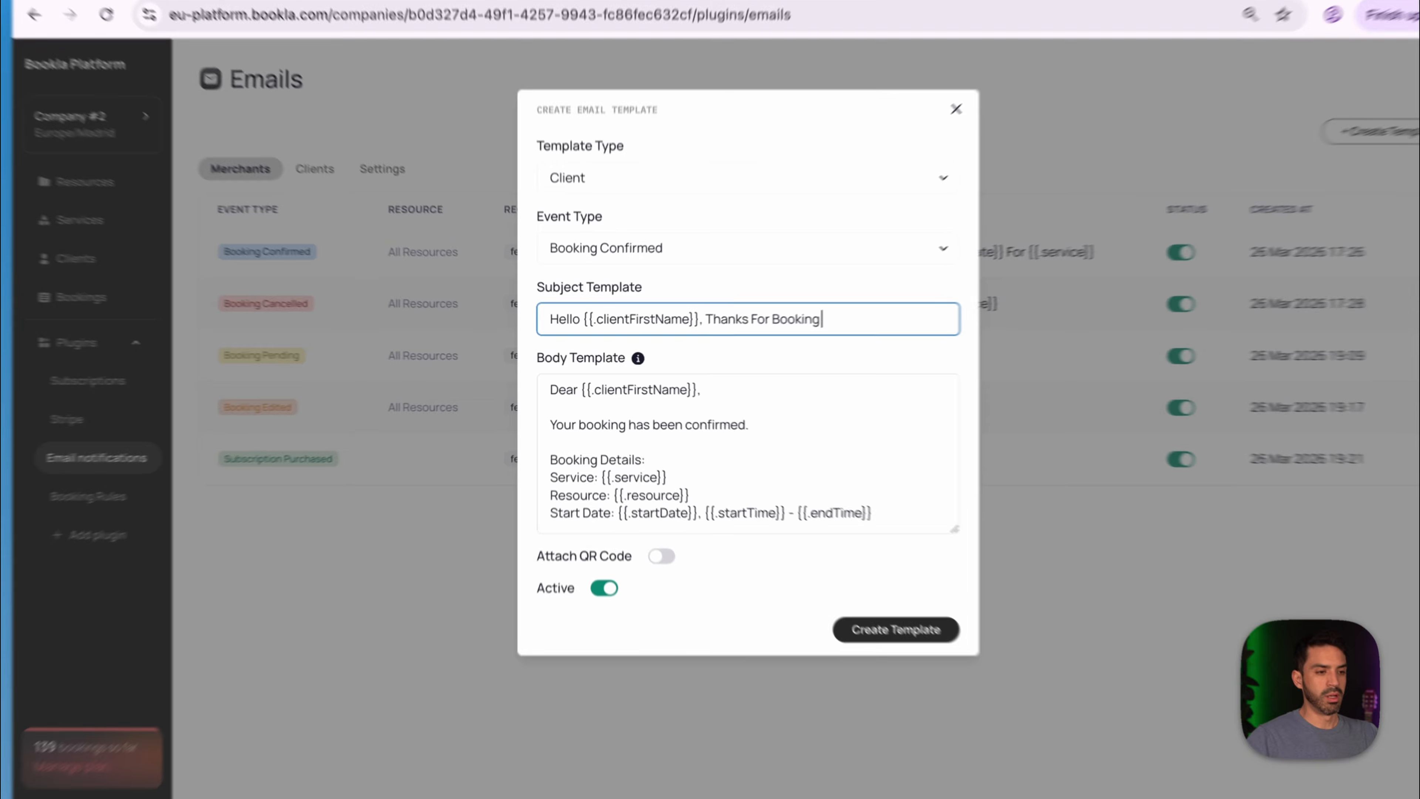
- Add a line above the 'Dear' greeting in the body for the special-requirements text
left_click(559, 384)
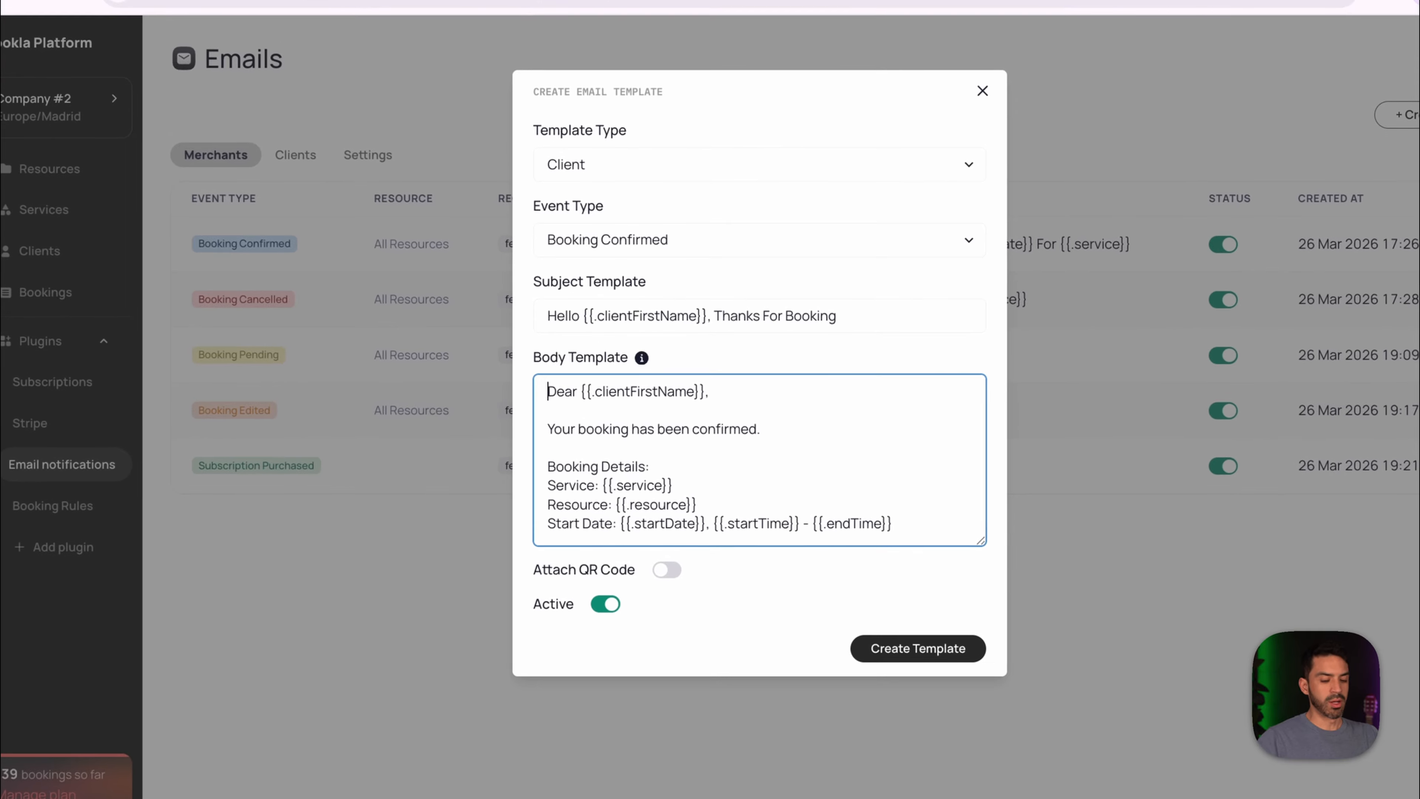
key("Return")
key("Return")
key("Return")
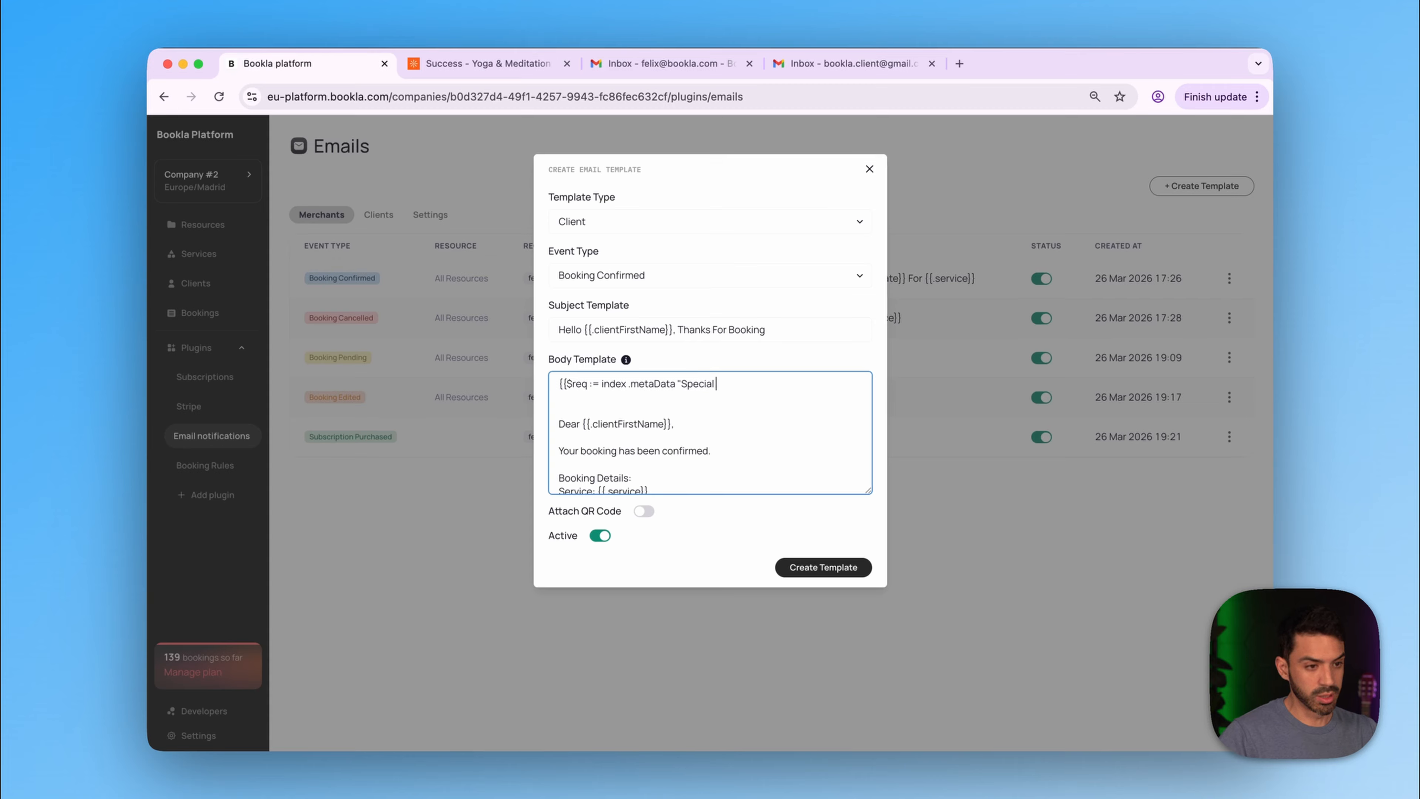
key("Return")
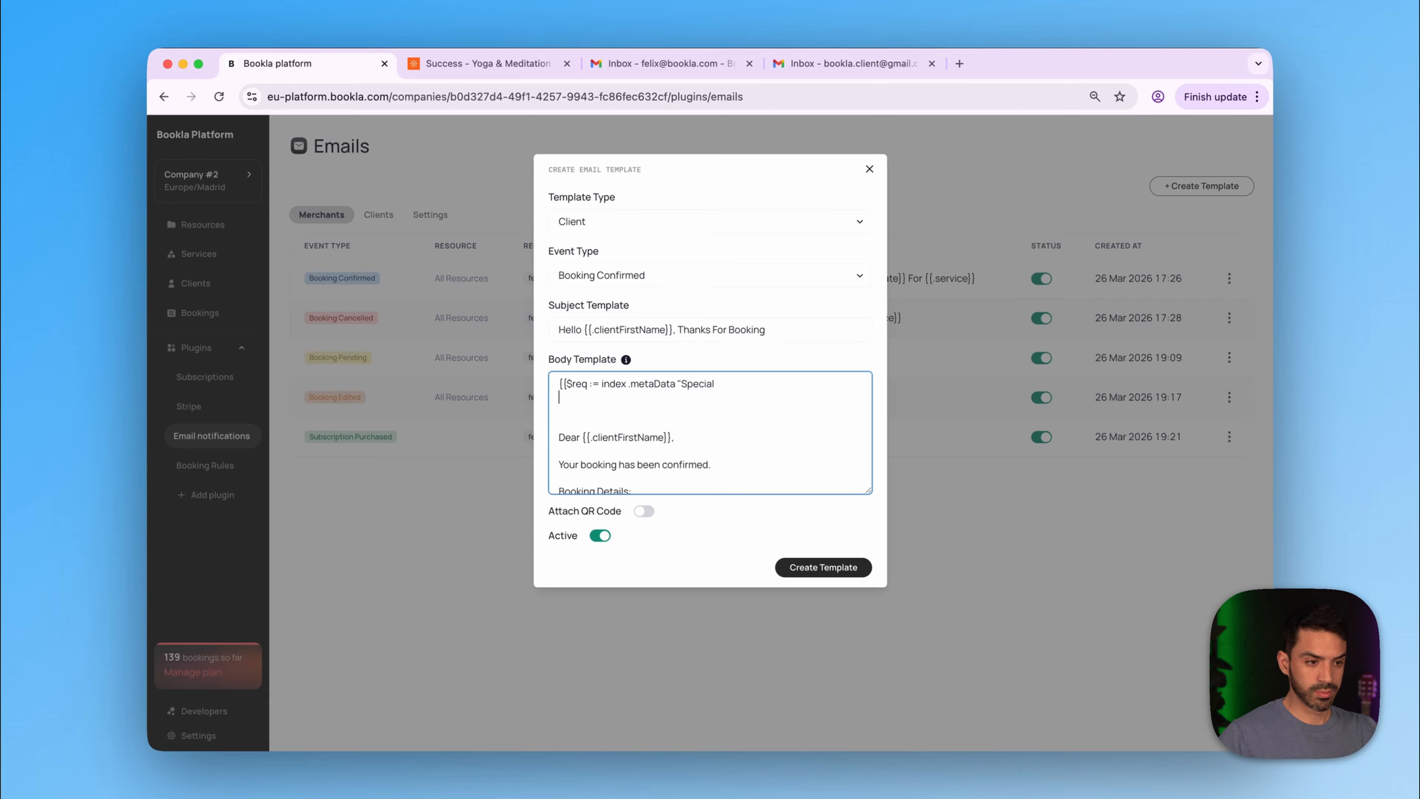
key("BackSpace")
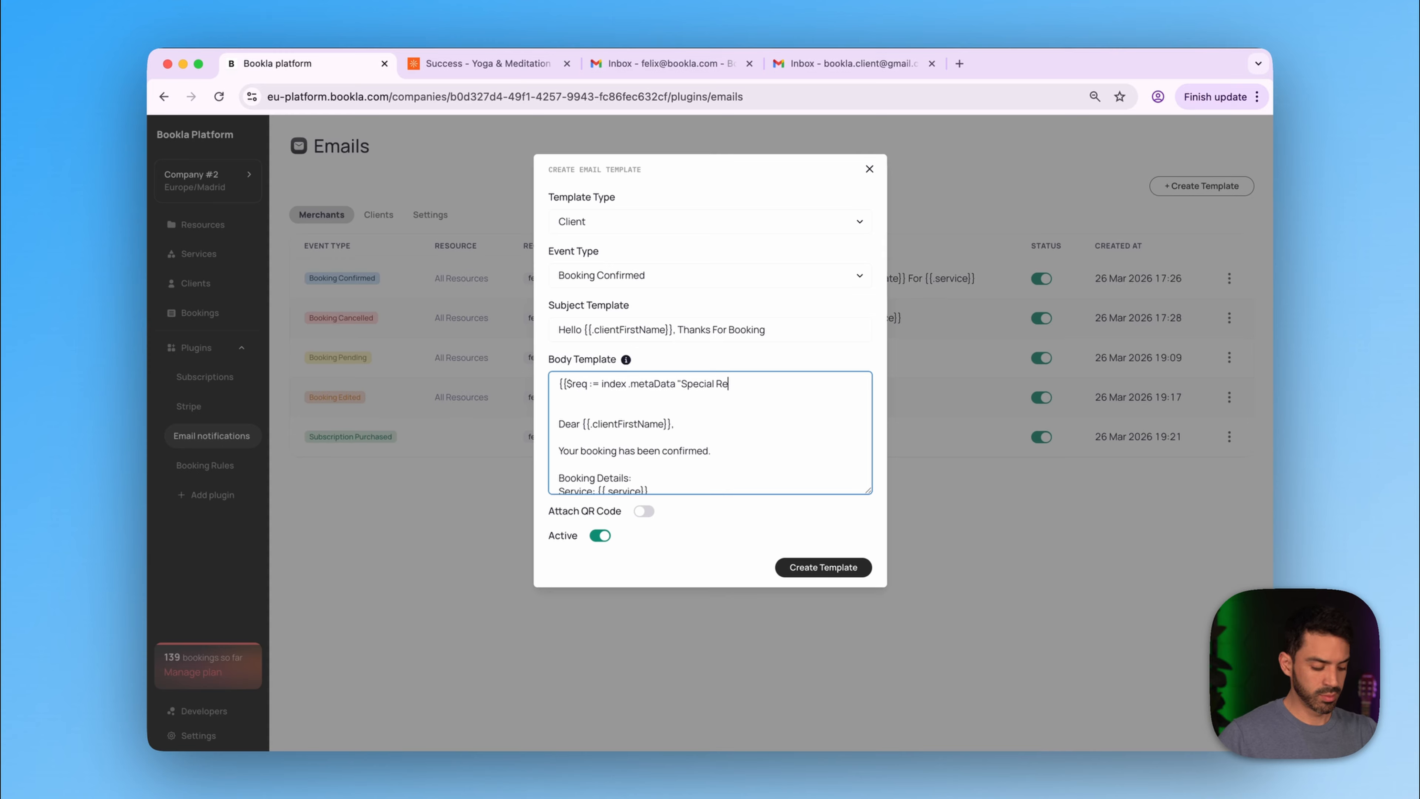
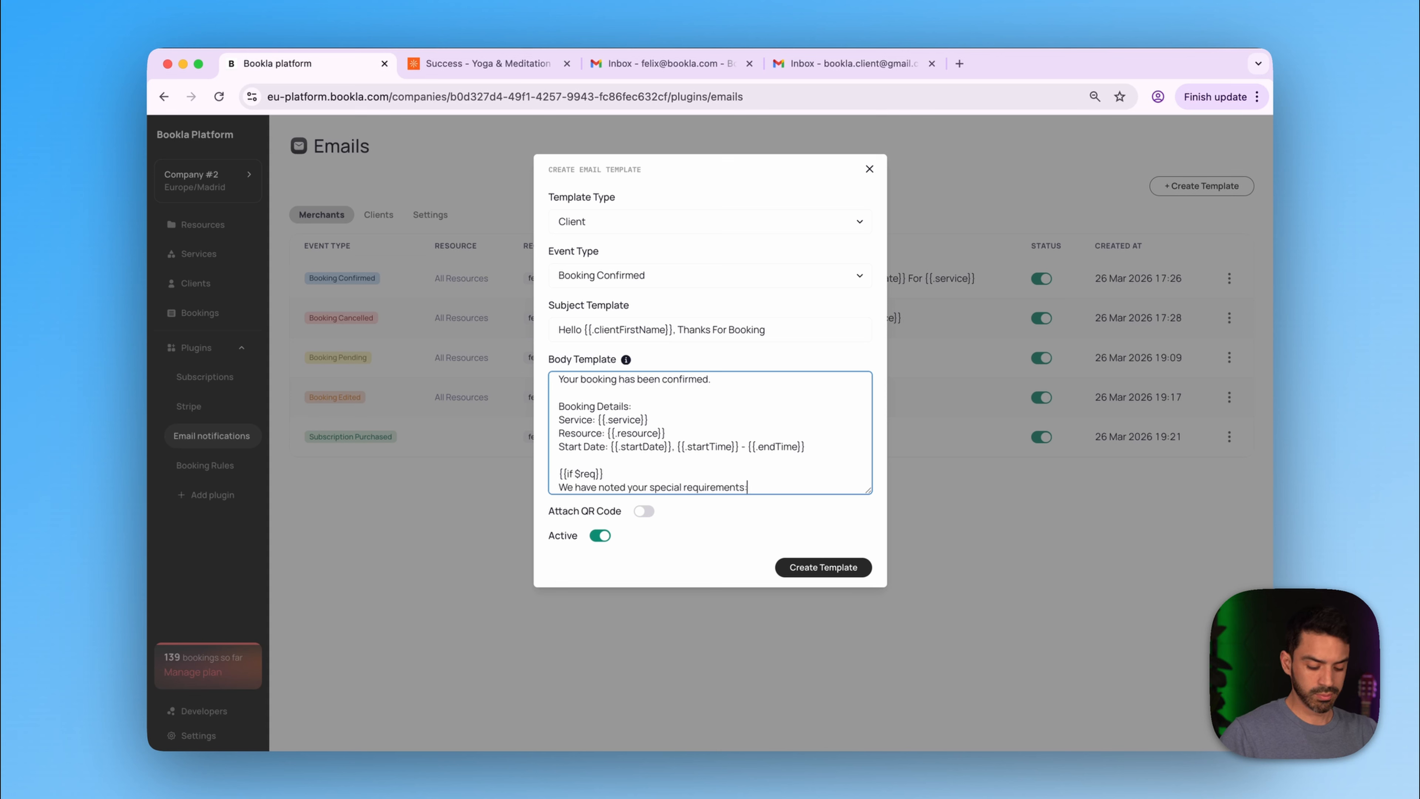
- Finish the body with {{$req}} and {{end}} lines and create the client template
key("Return")
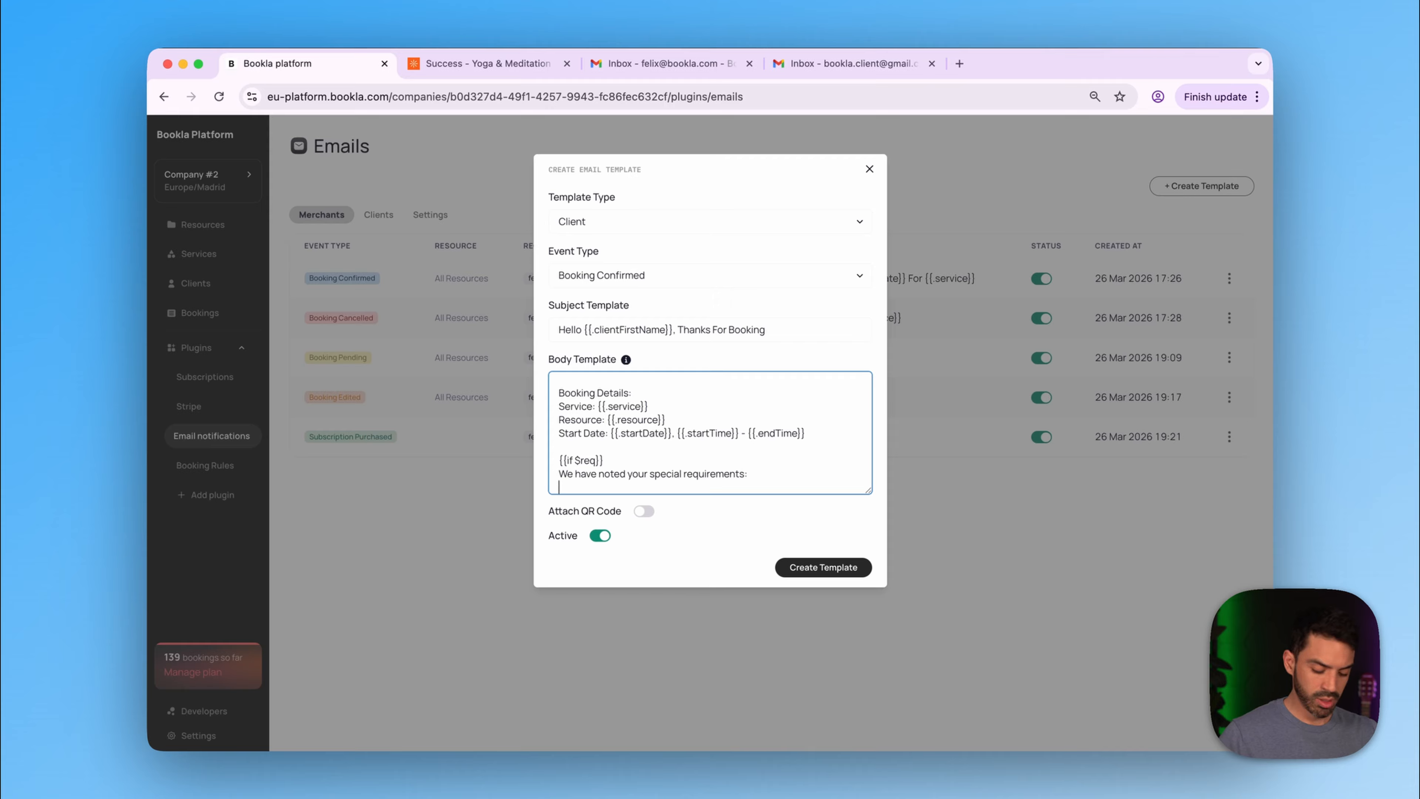
type("{{")
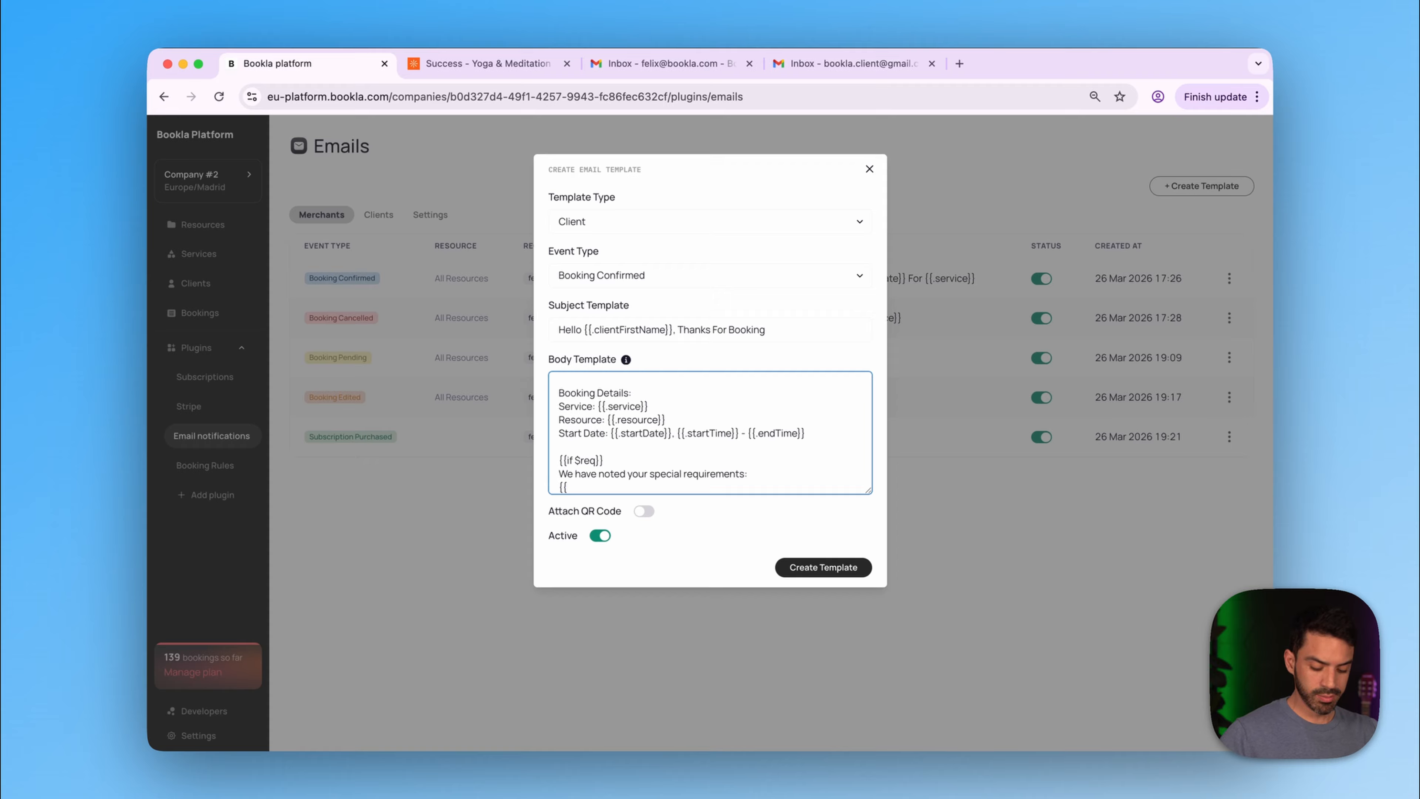
type("$")
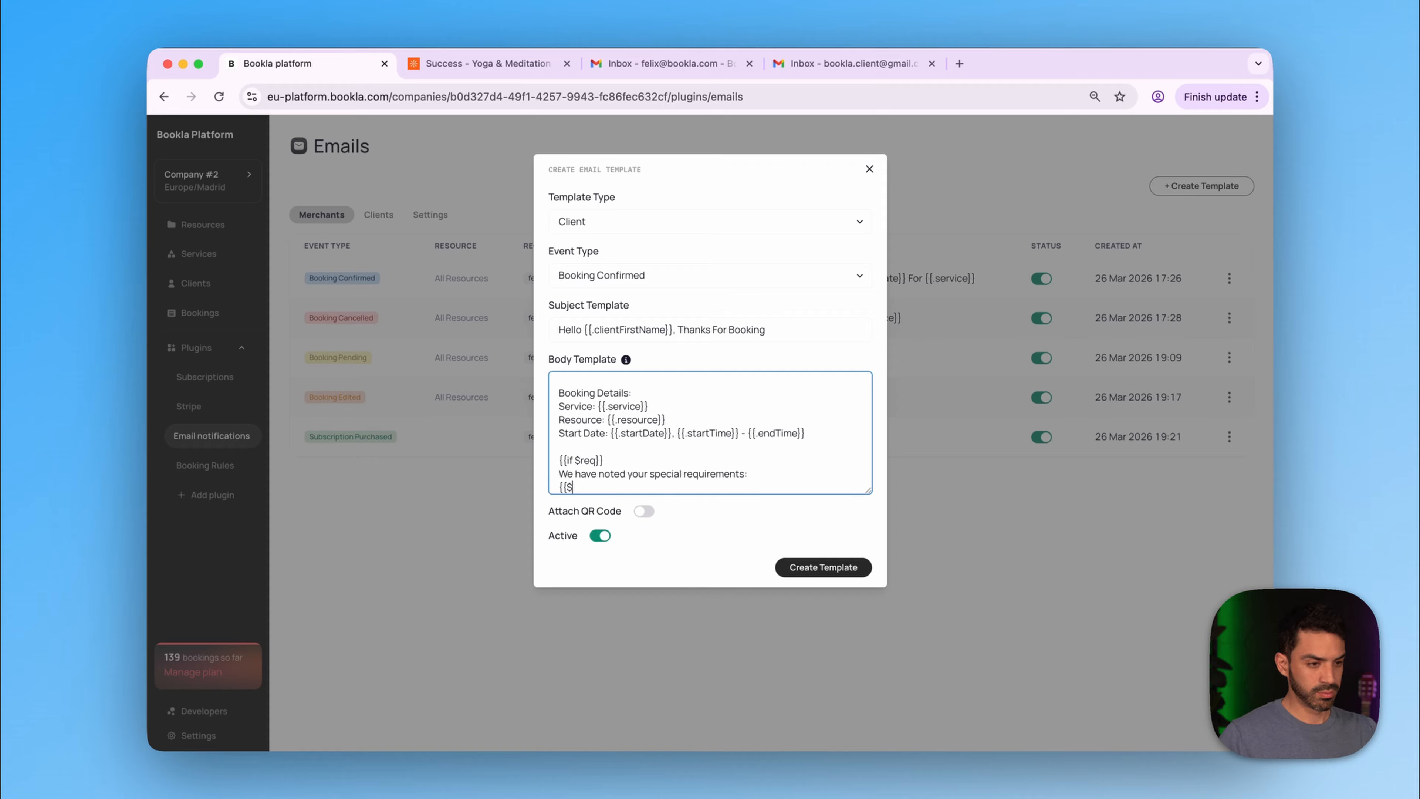
type("req")
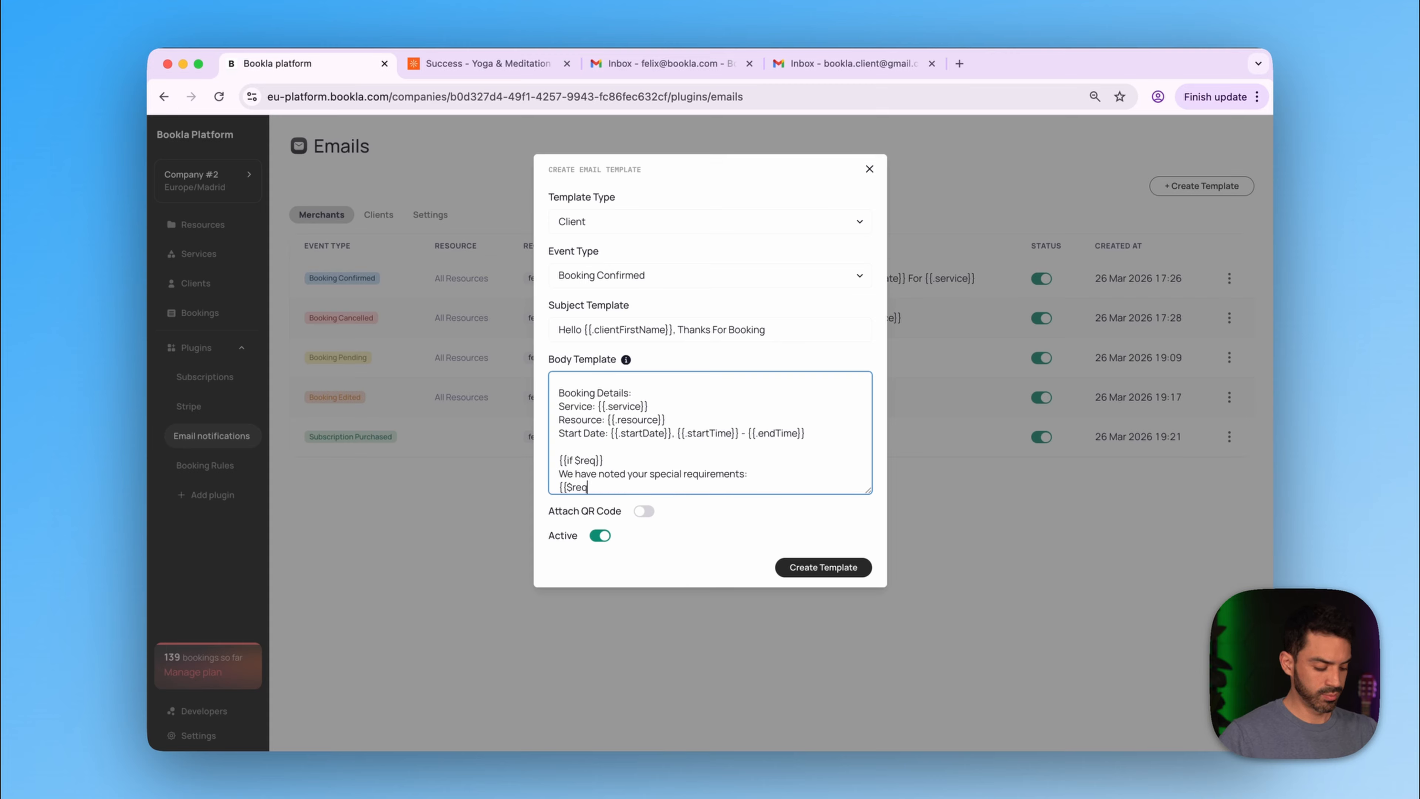
type("}}")
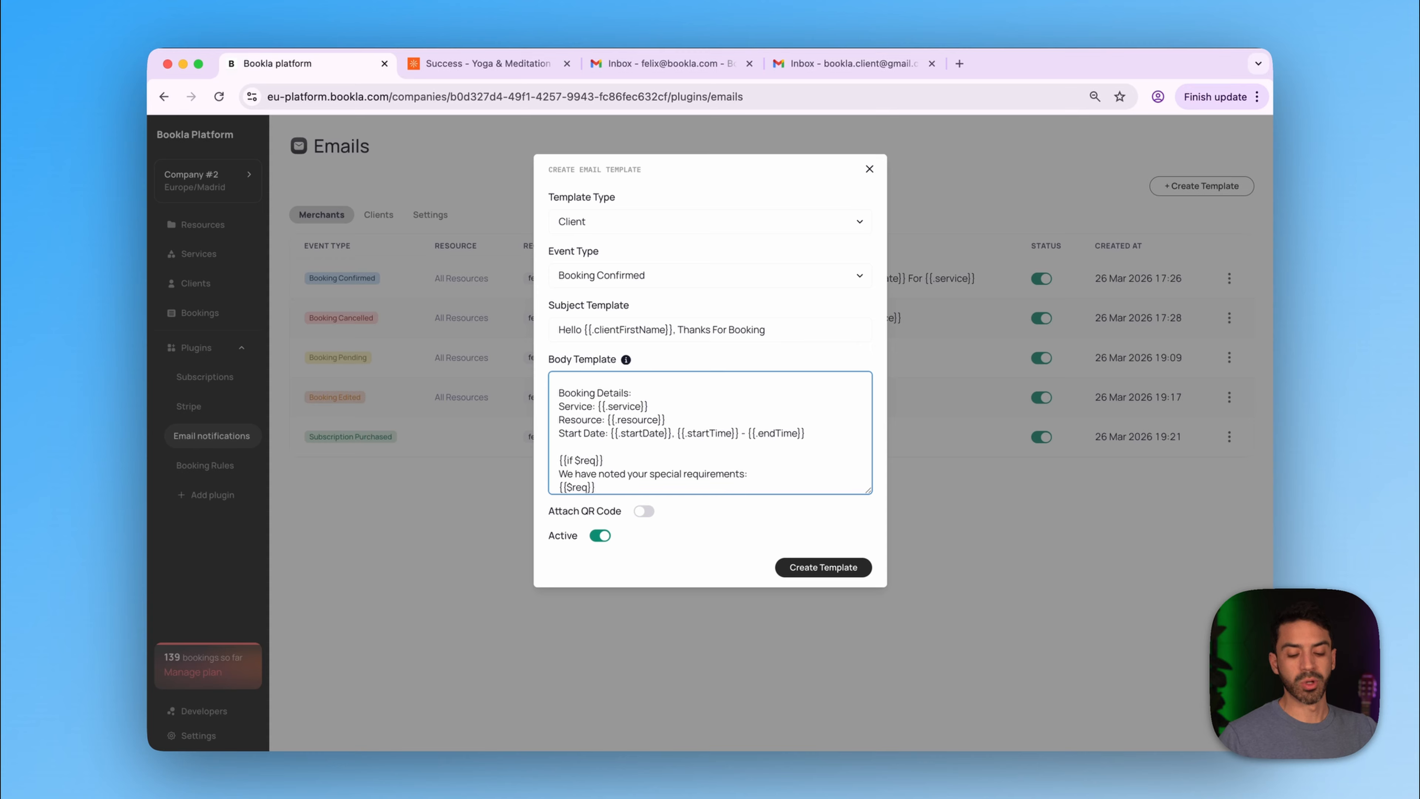
key("Return")
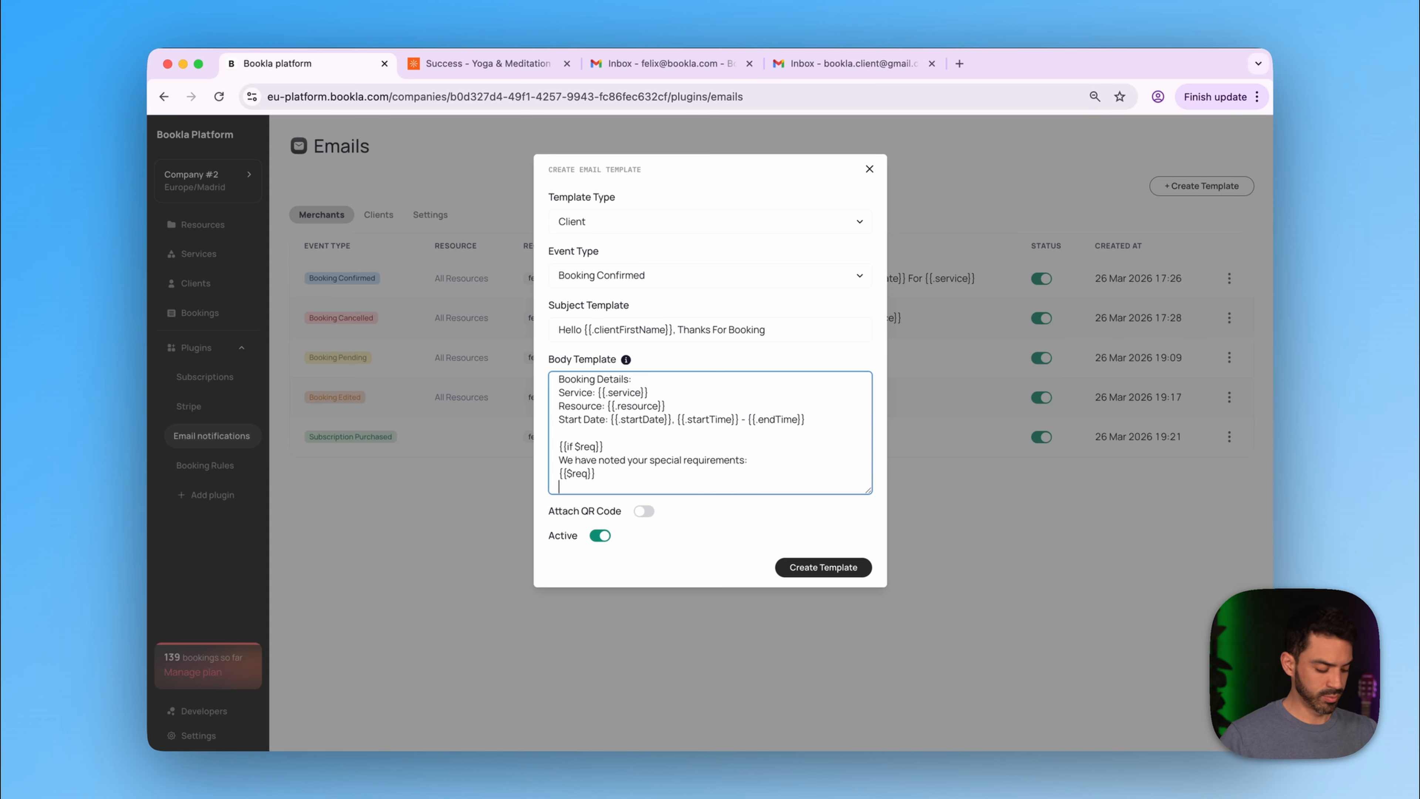
type("{{en")
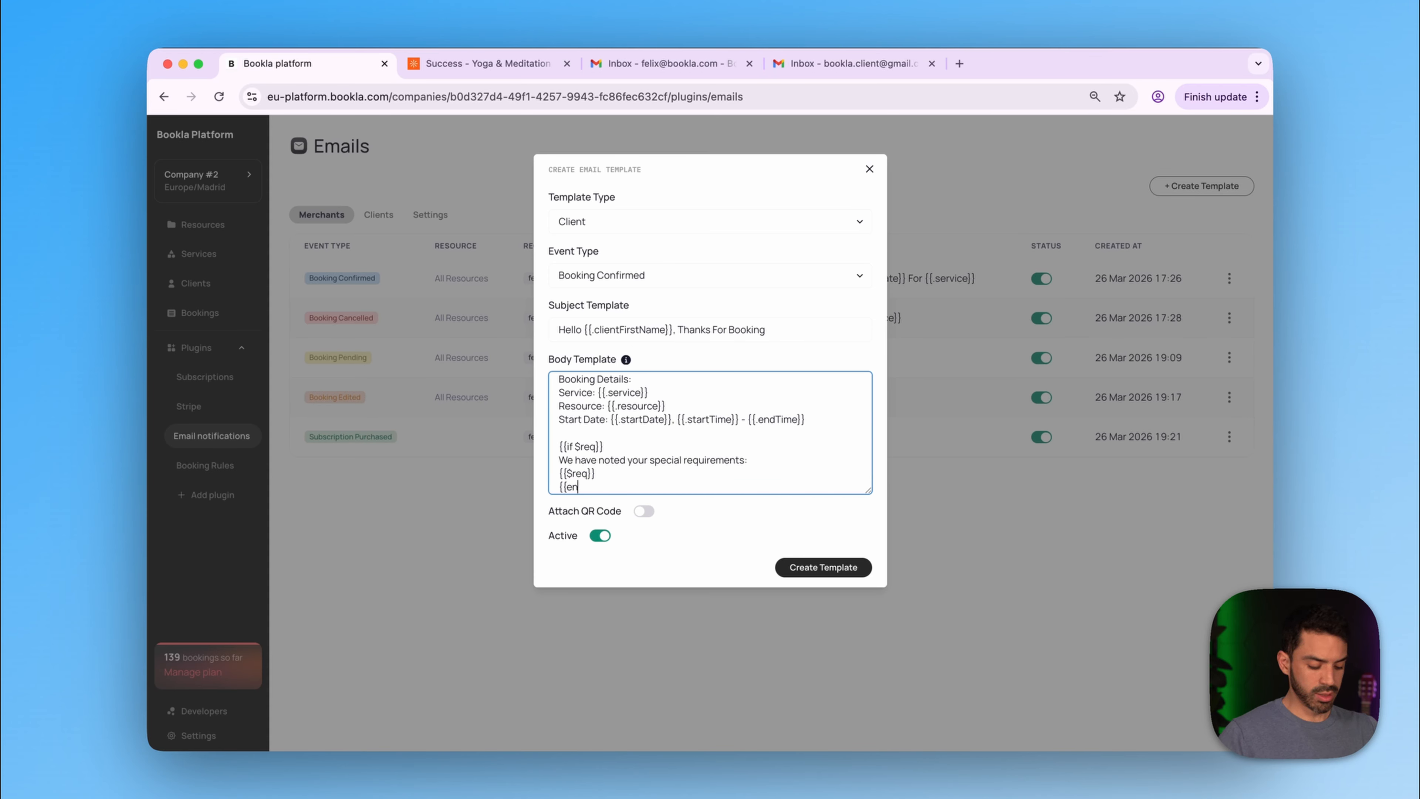
type("d}}")
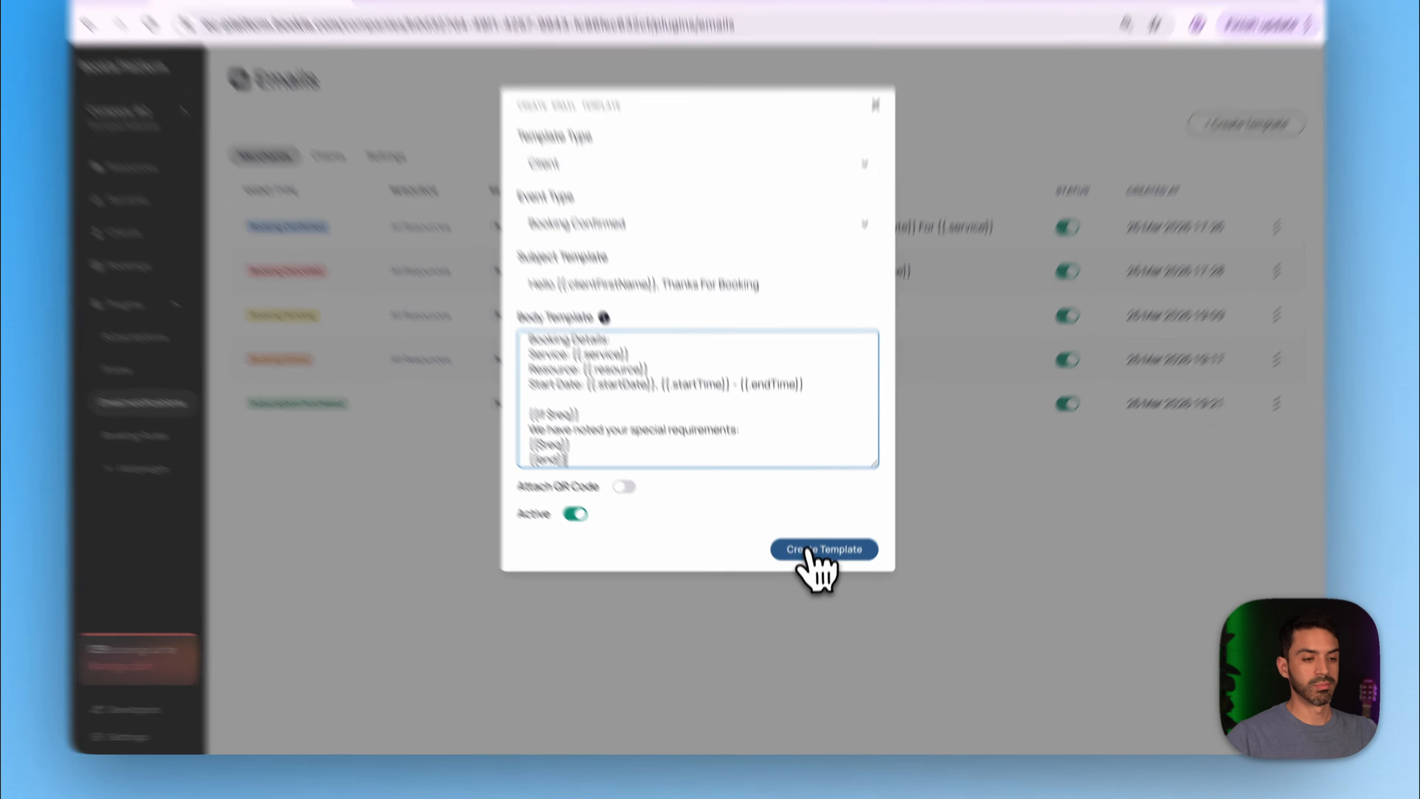
left_click(823, 566)
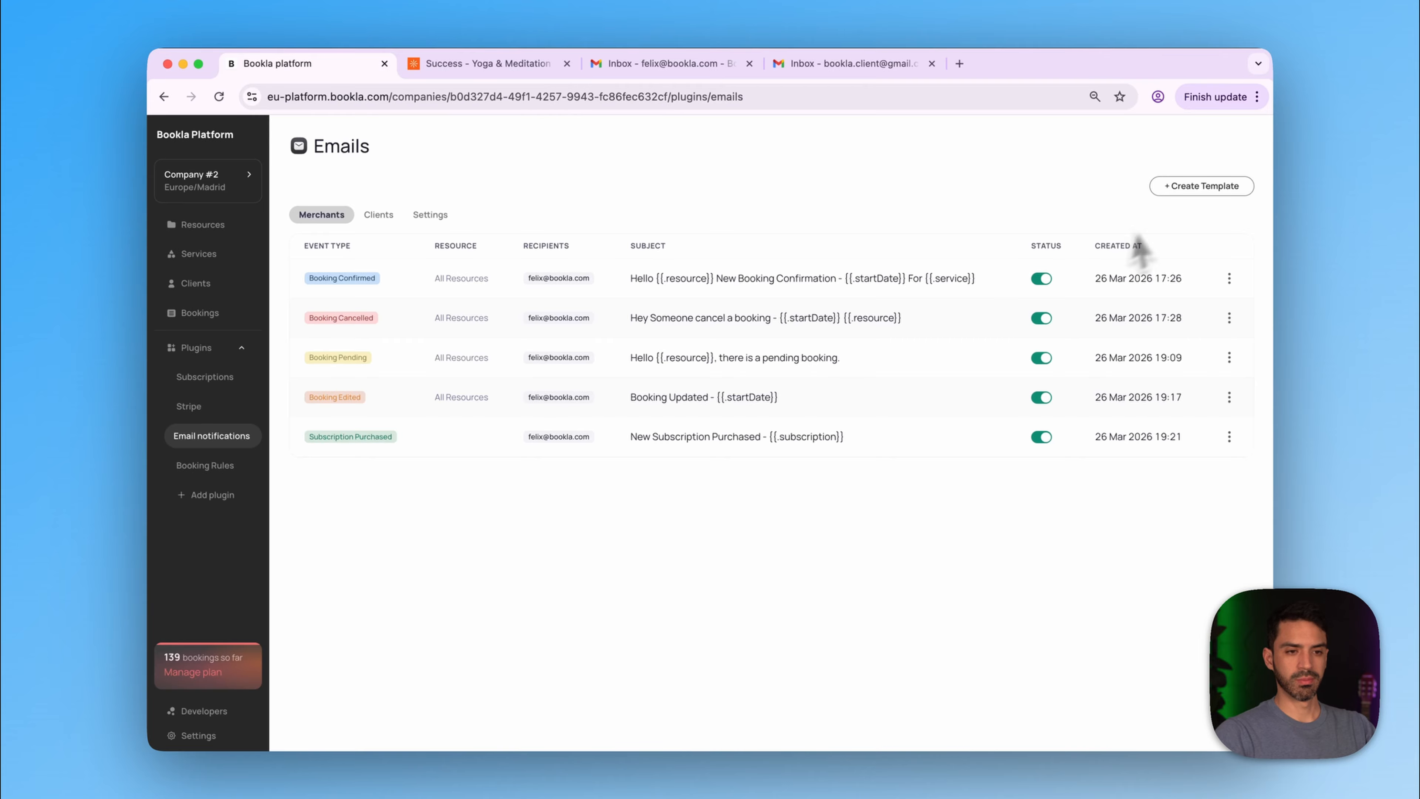
- Start a Merchant Booking Confirmed template for all resources with the merchant's e-mail as recipient
left_click(1190, 188)
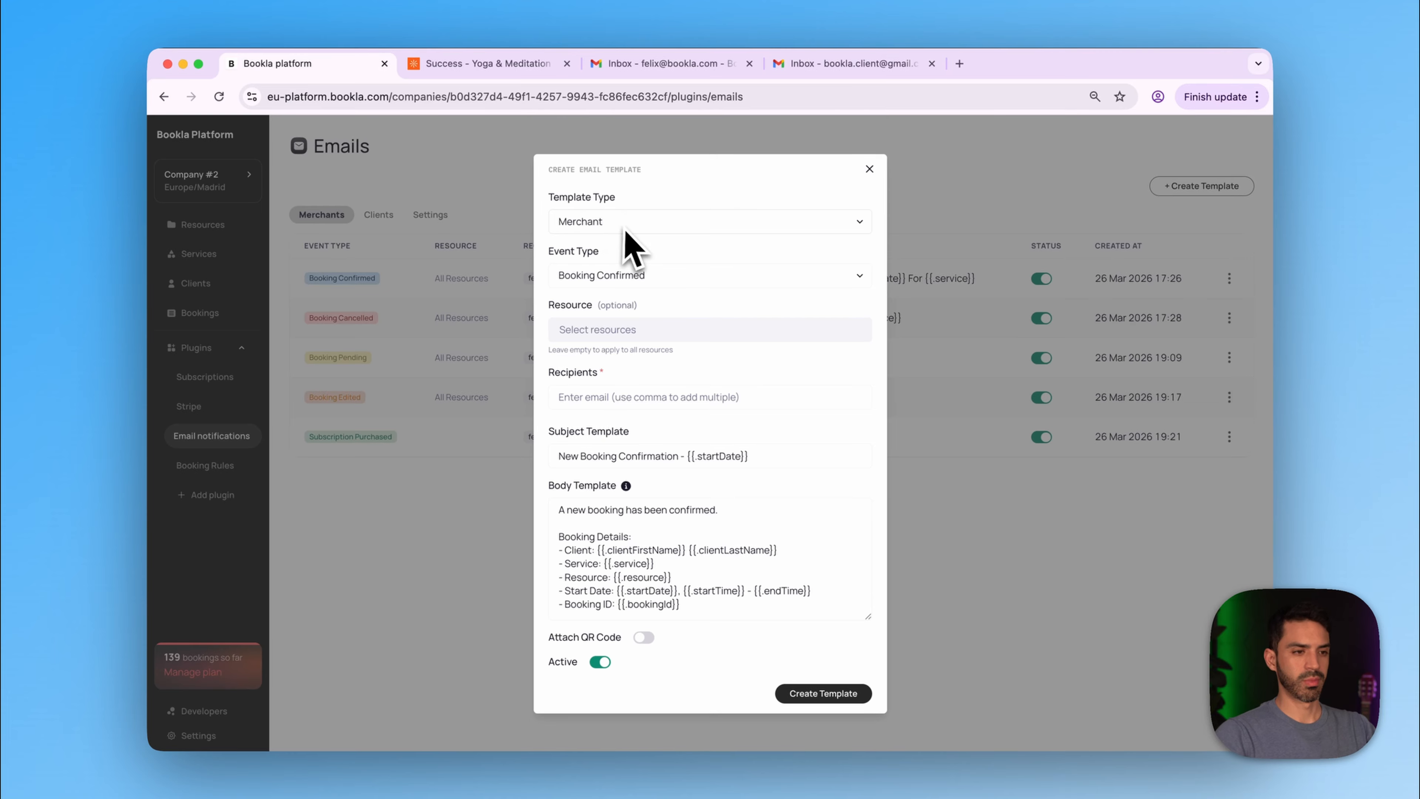
left_click(621, 224)
left_click(629, 224)
left_click(624, 294)
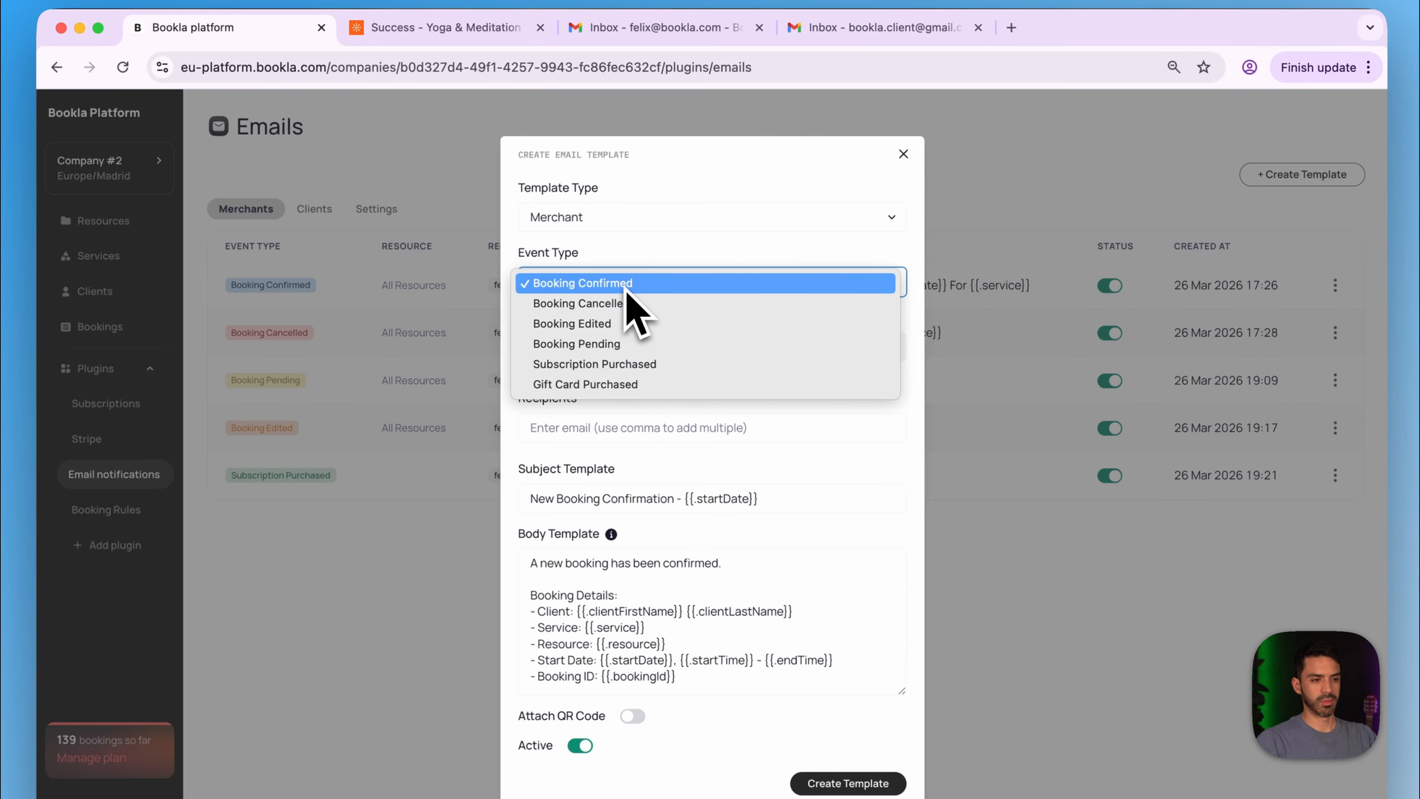
left_click(624, 293)
left_click(615, 348)
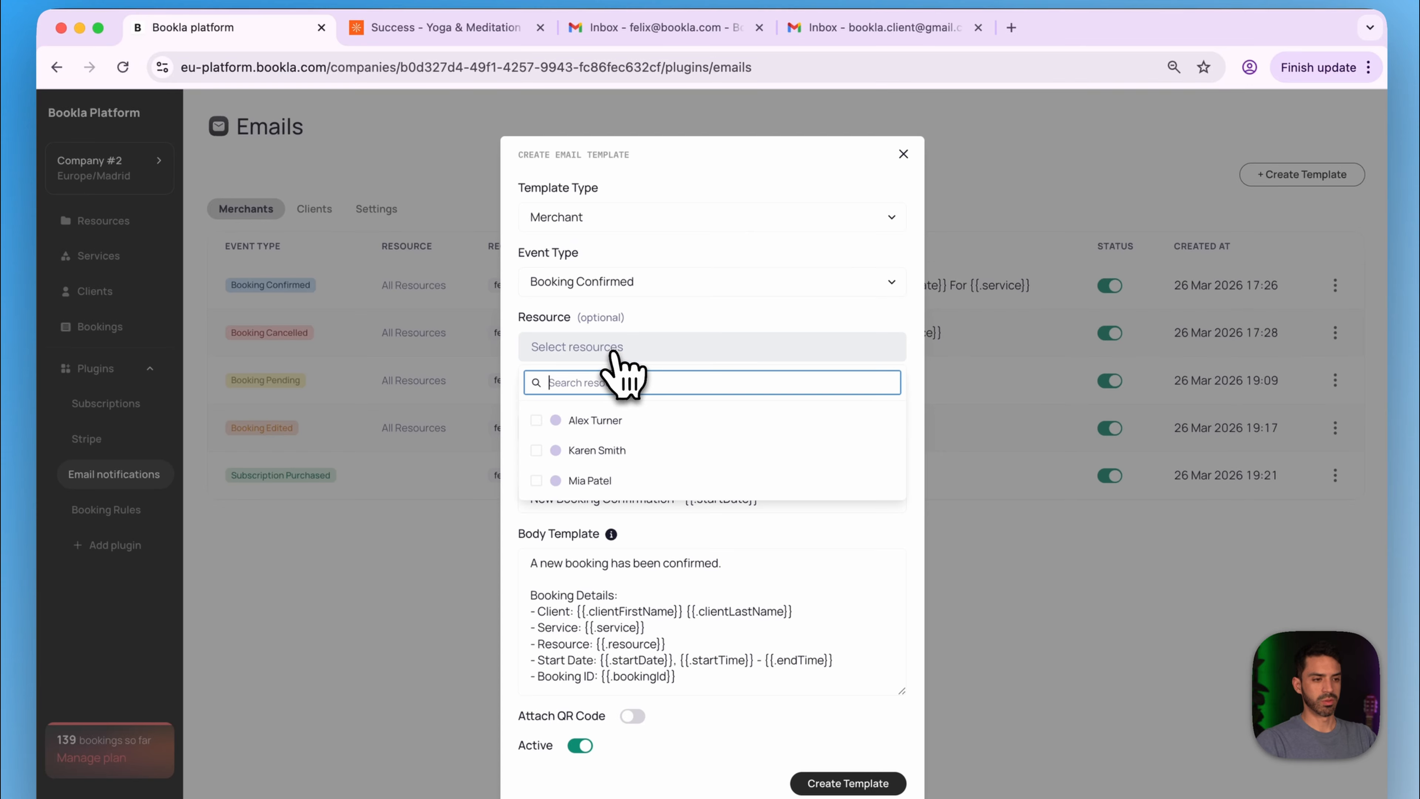
left_click(614, 348)
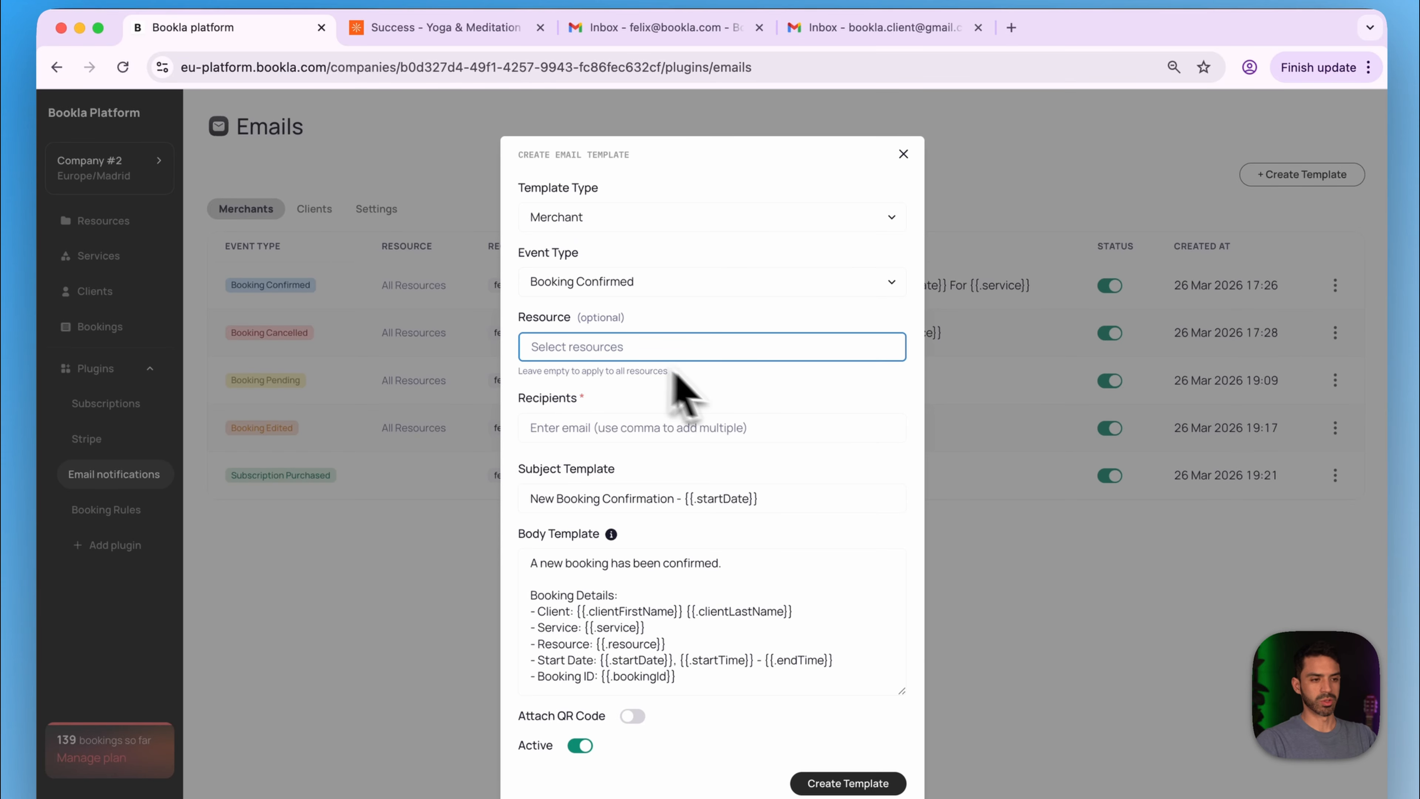
left_click(599, 425)
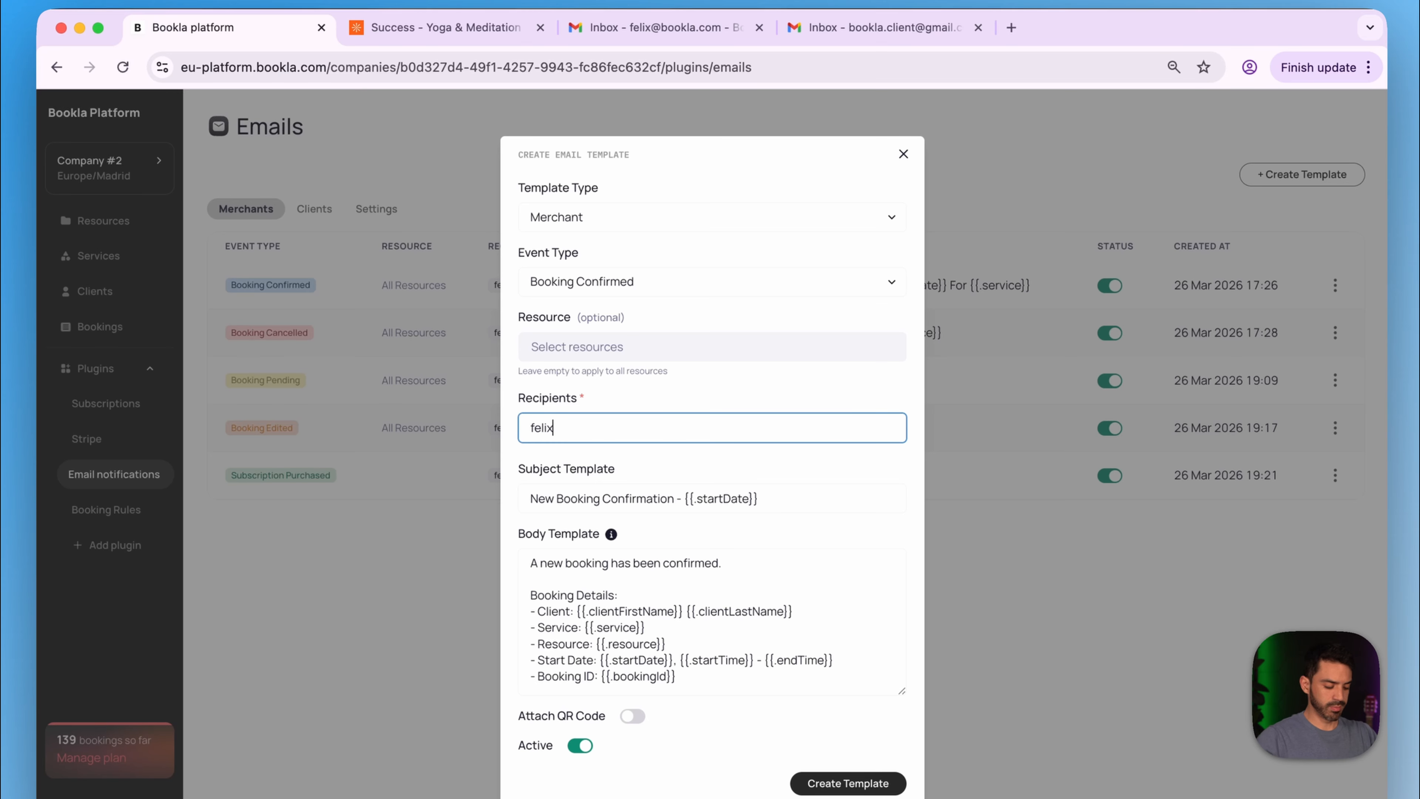
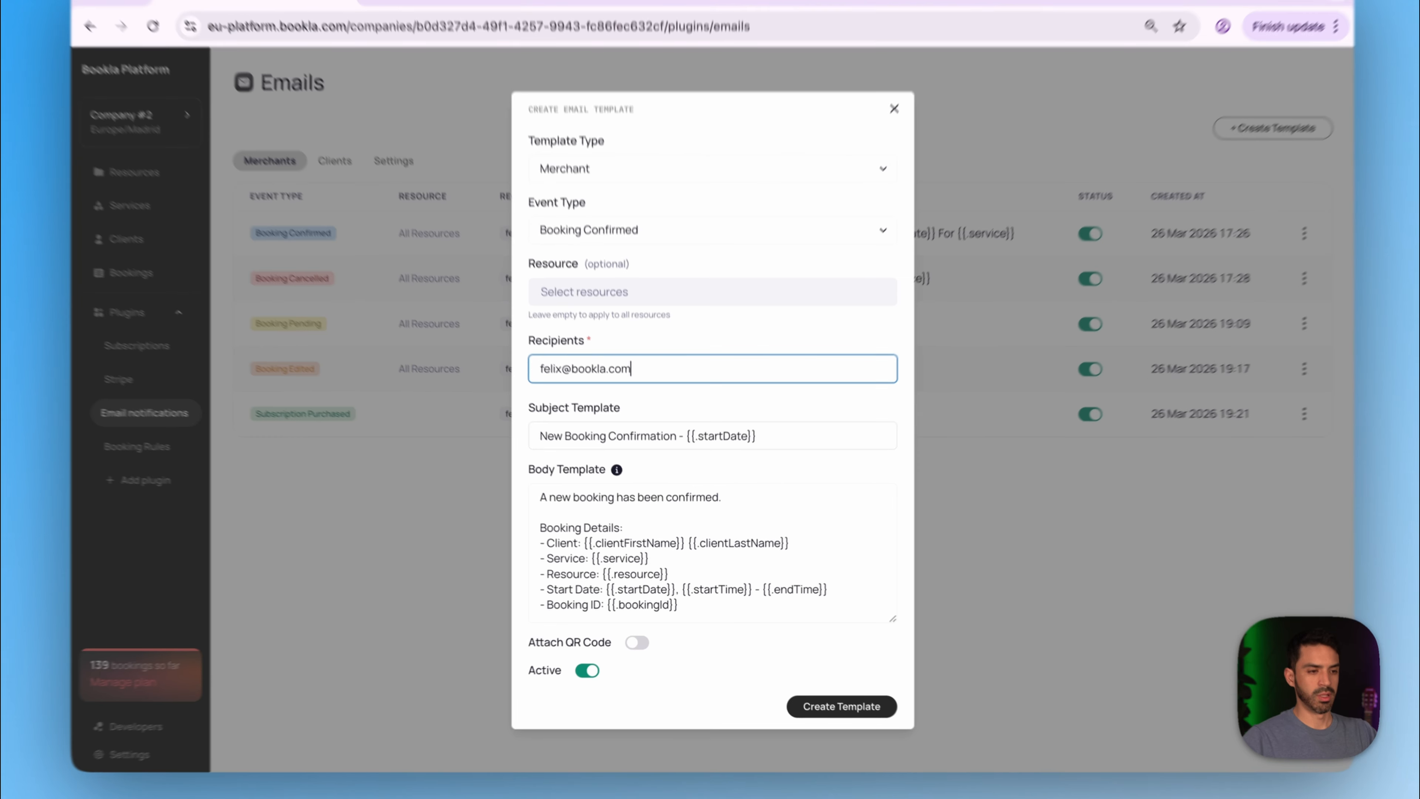
- Add a top body line {{$req := index .metaData "Special Requirements" to store the metadata
key("Tab")
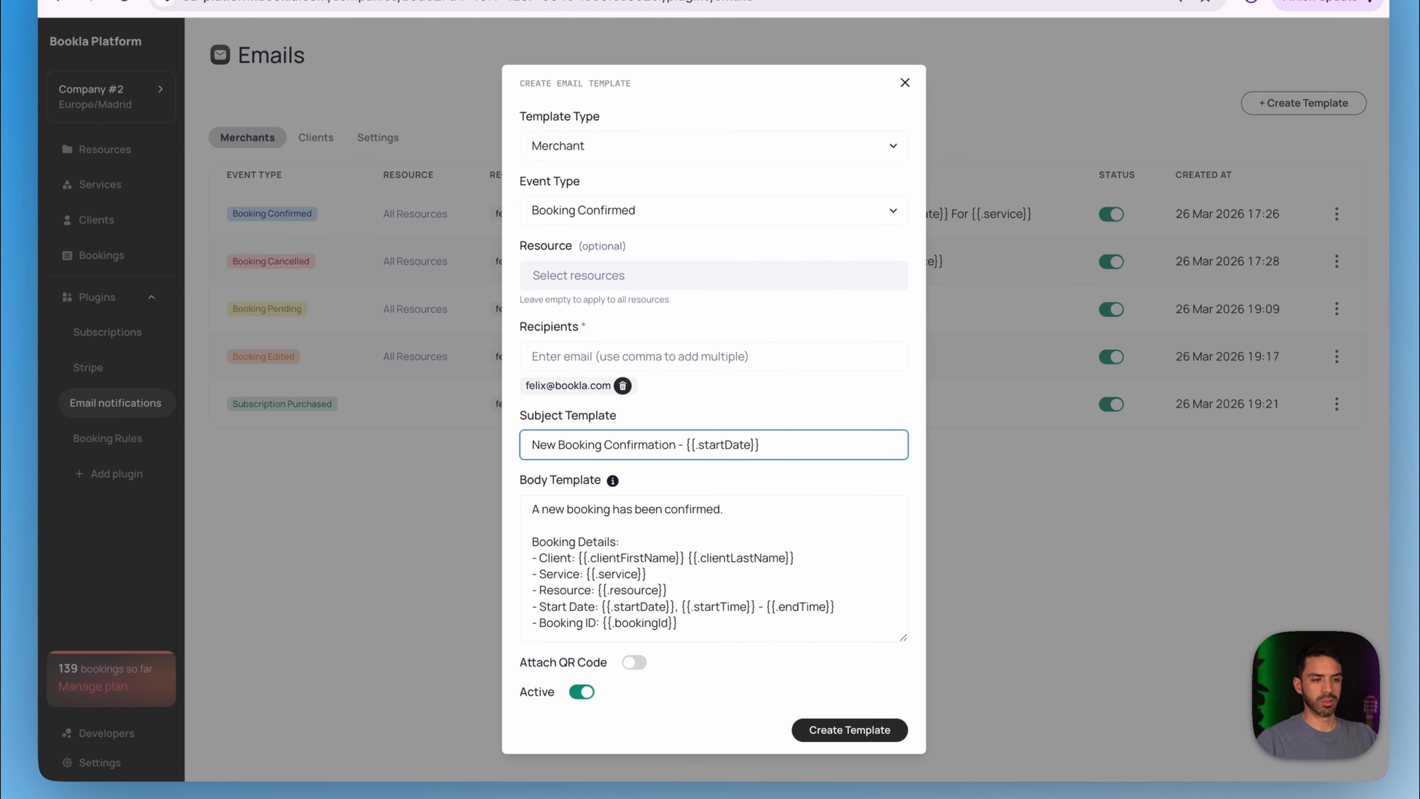
key("Tab")
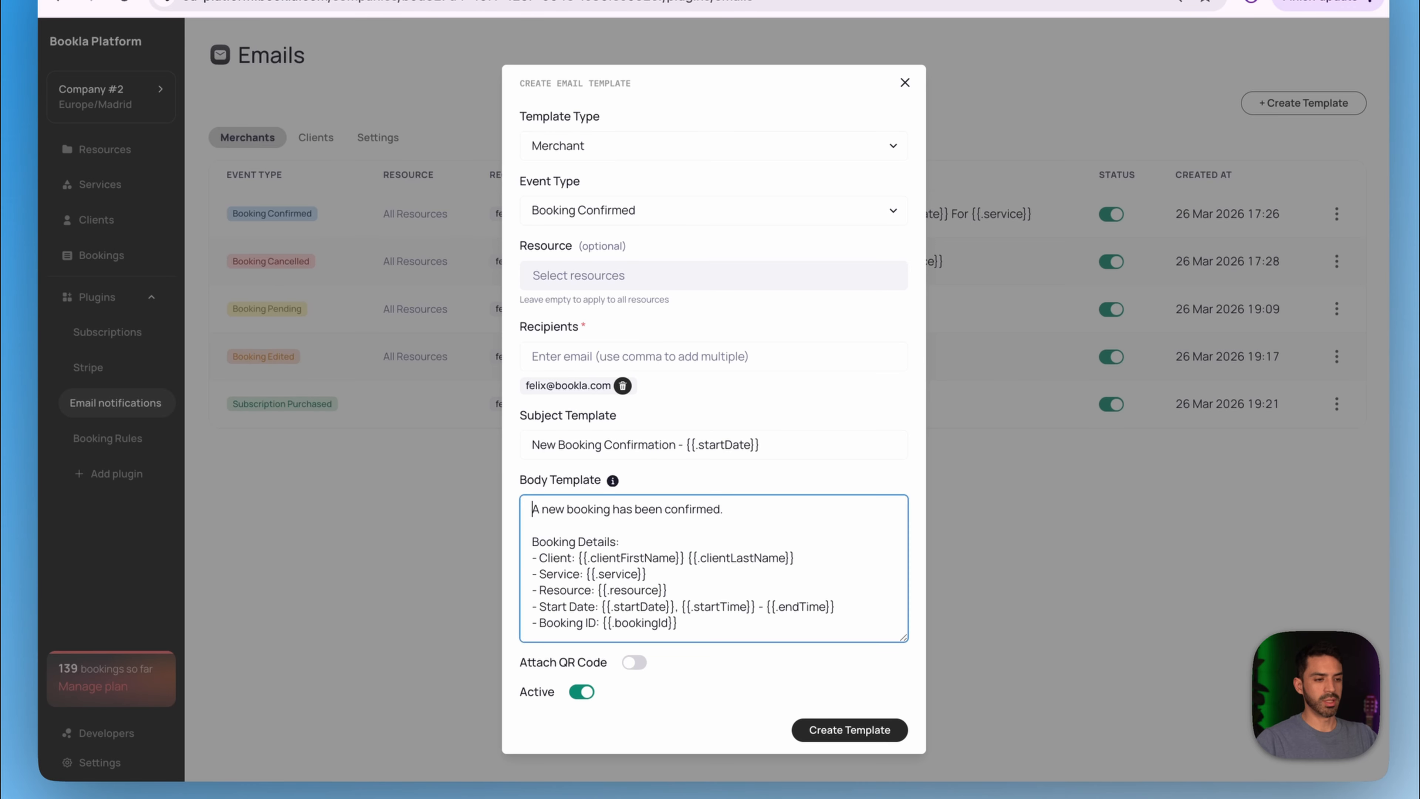
key("Return")
key("Return")
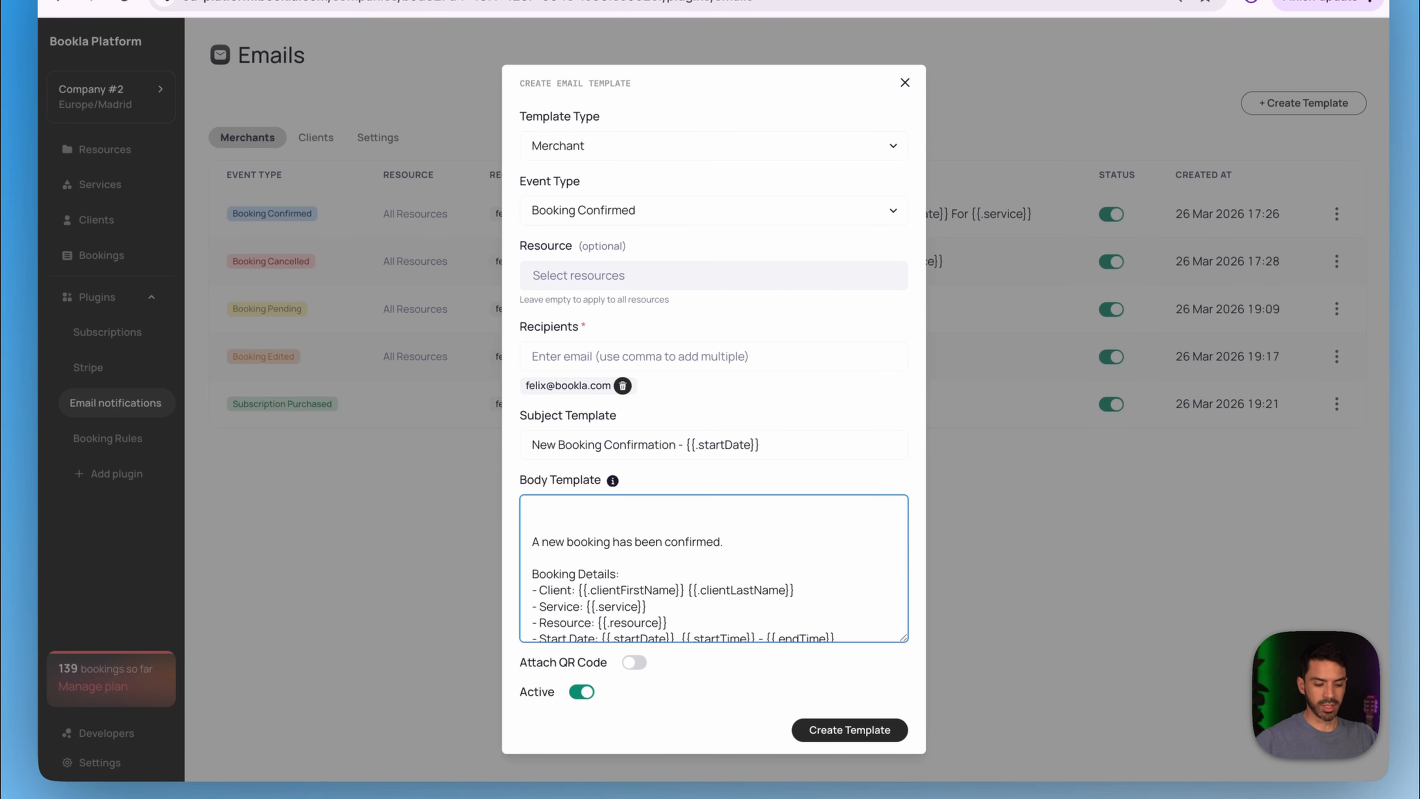
key("Up")
key("Up")
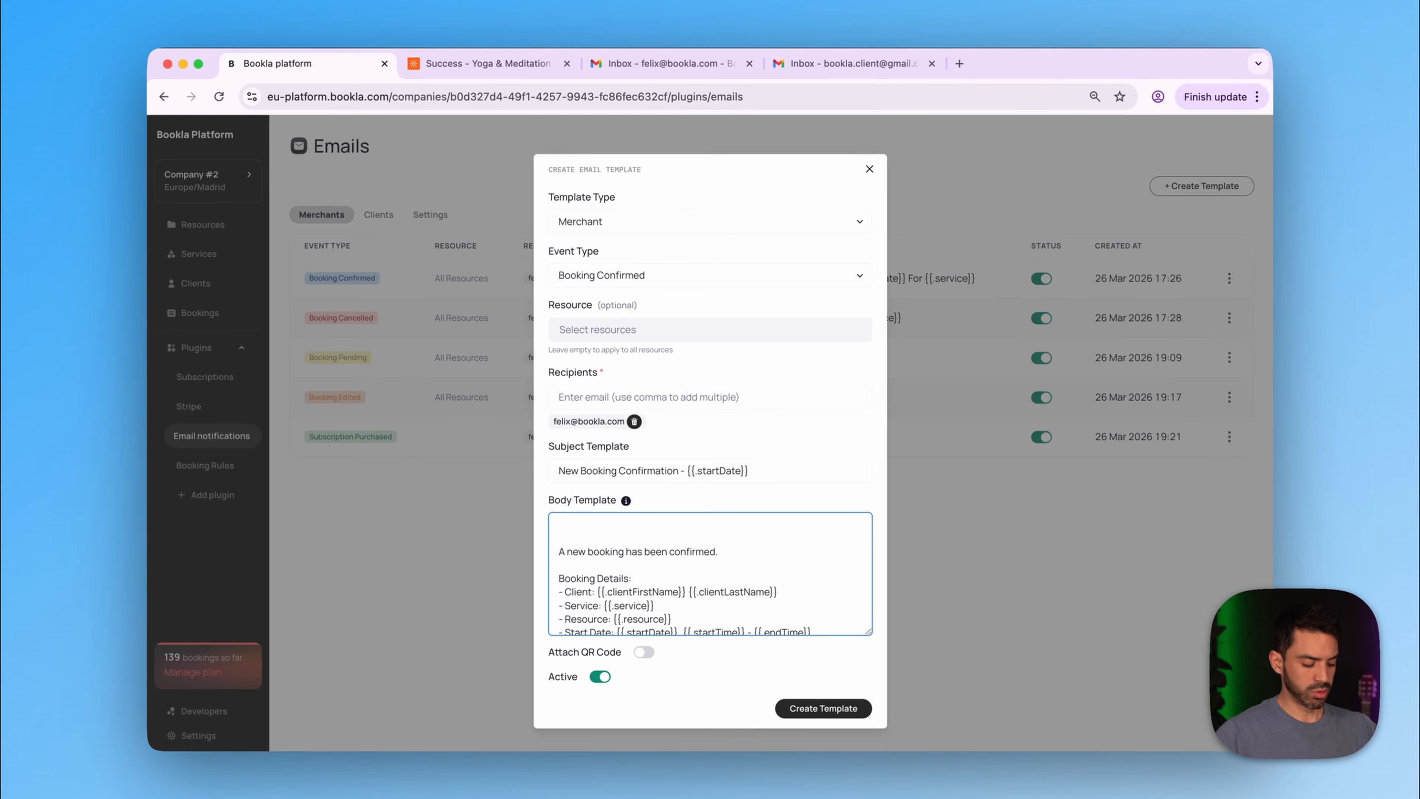
type("{{")
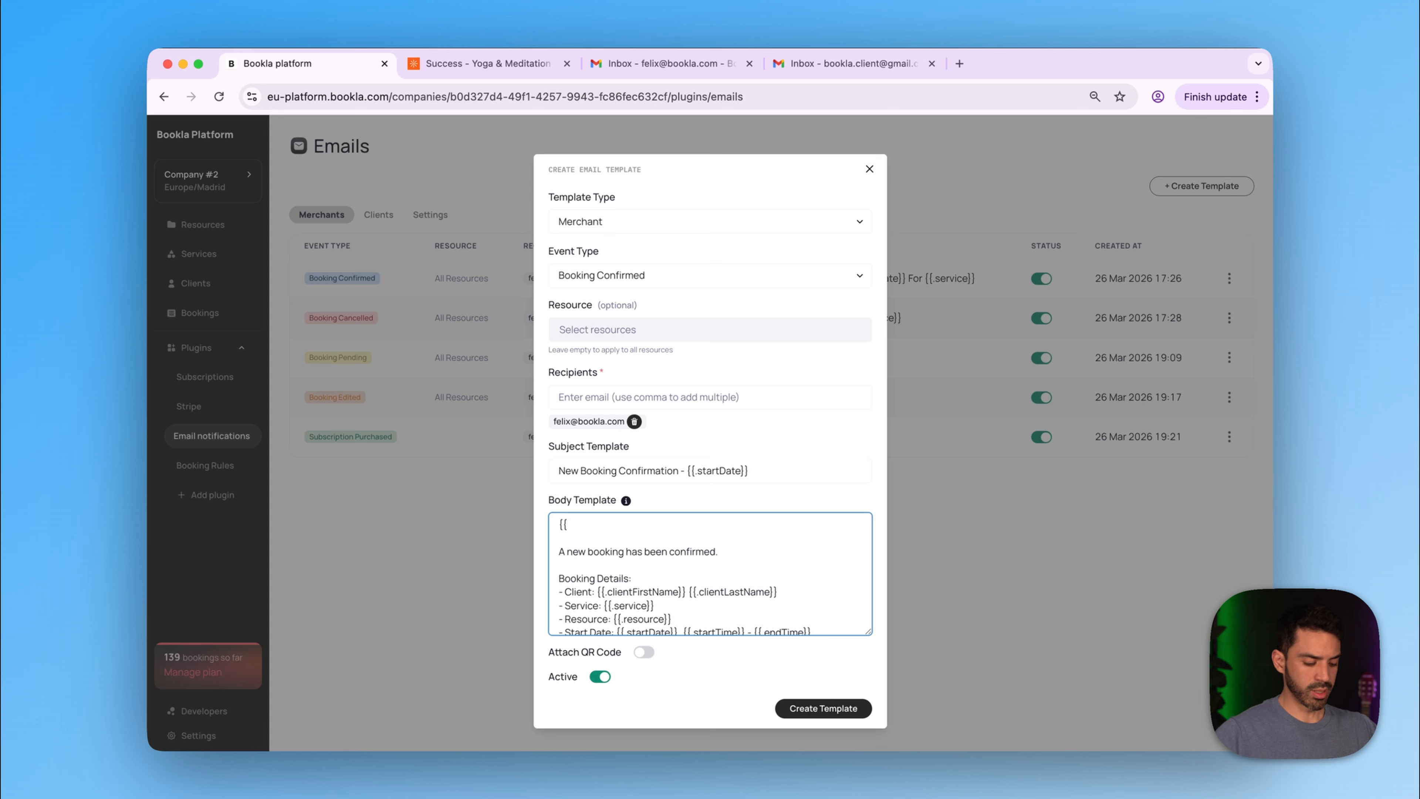
type("$req")
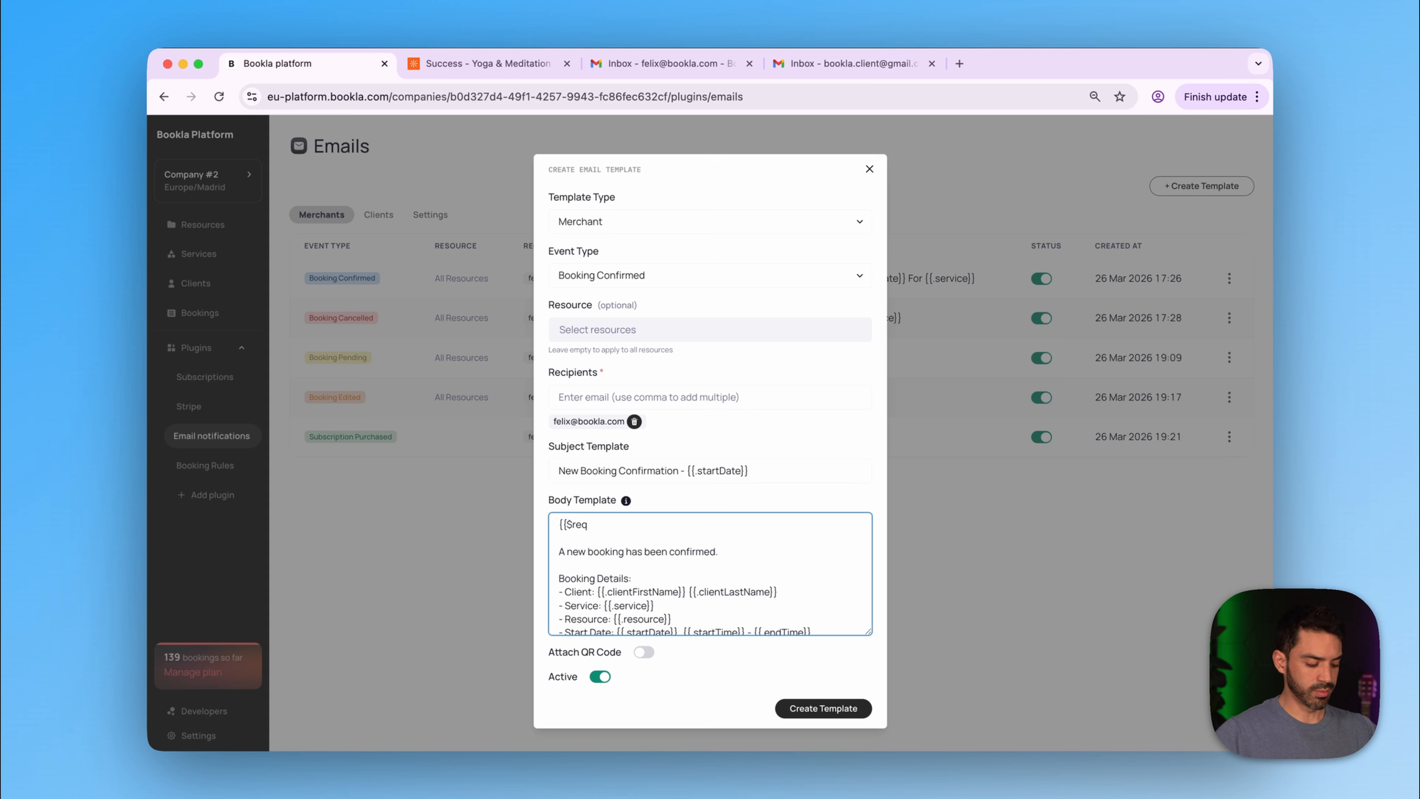
type(" :=")
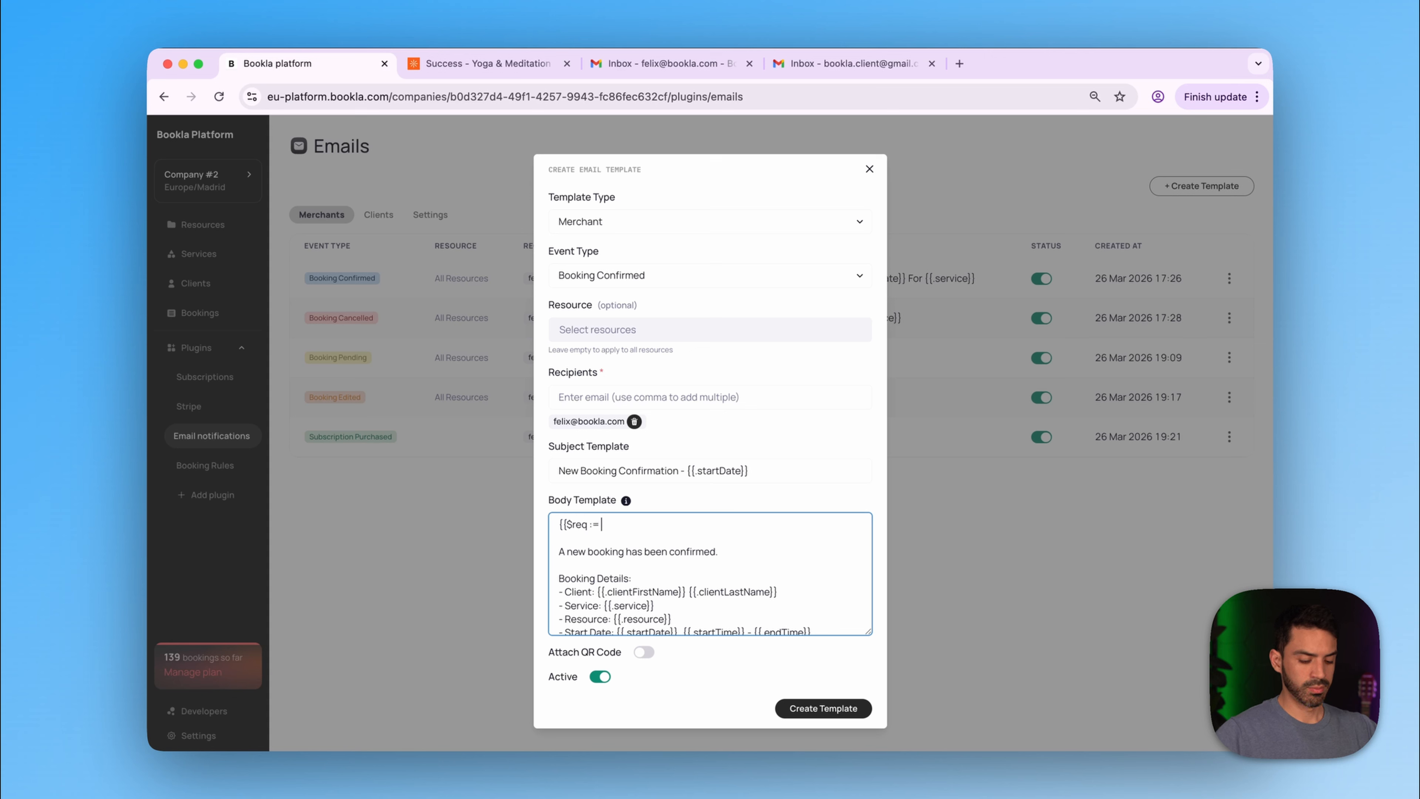
type(" index")
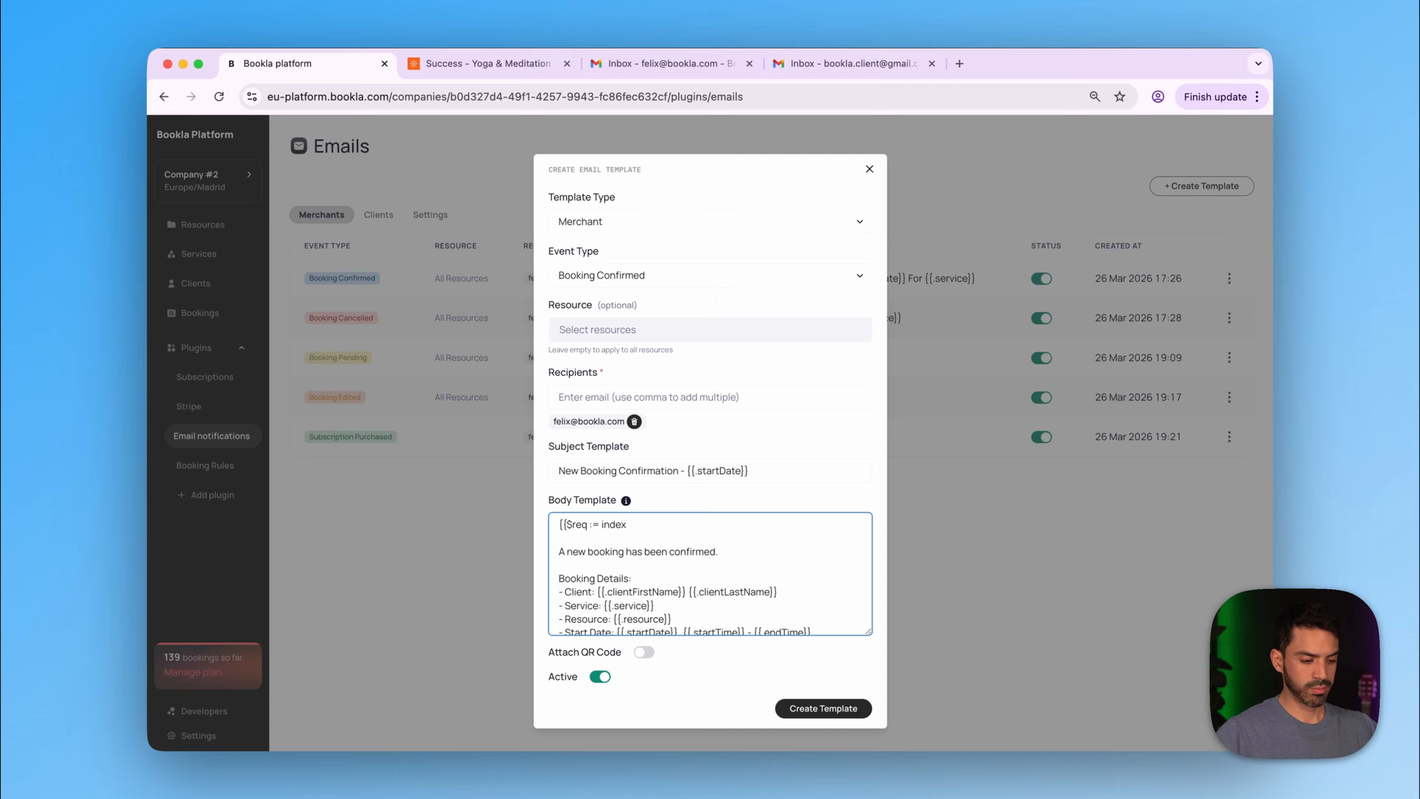
type(" .me")
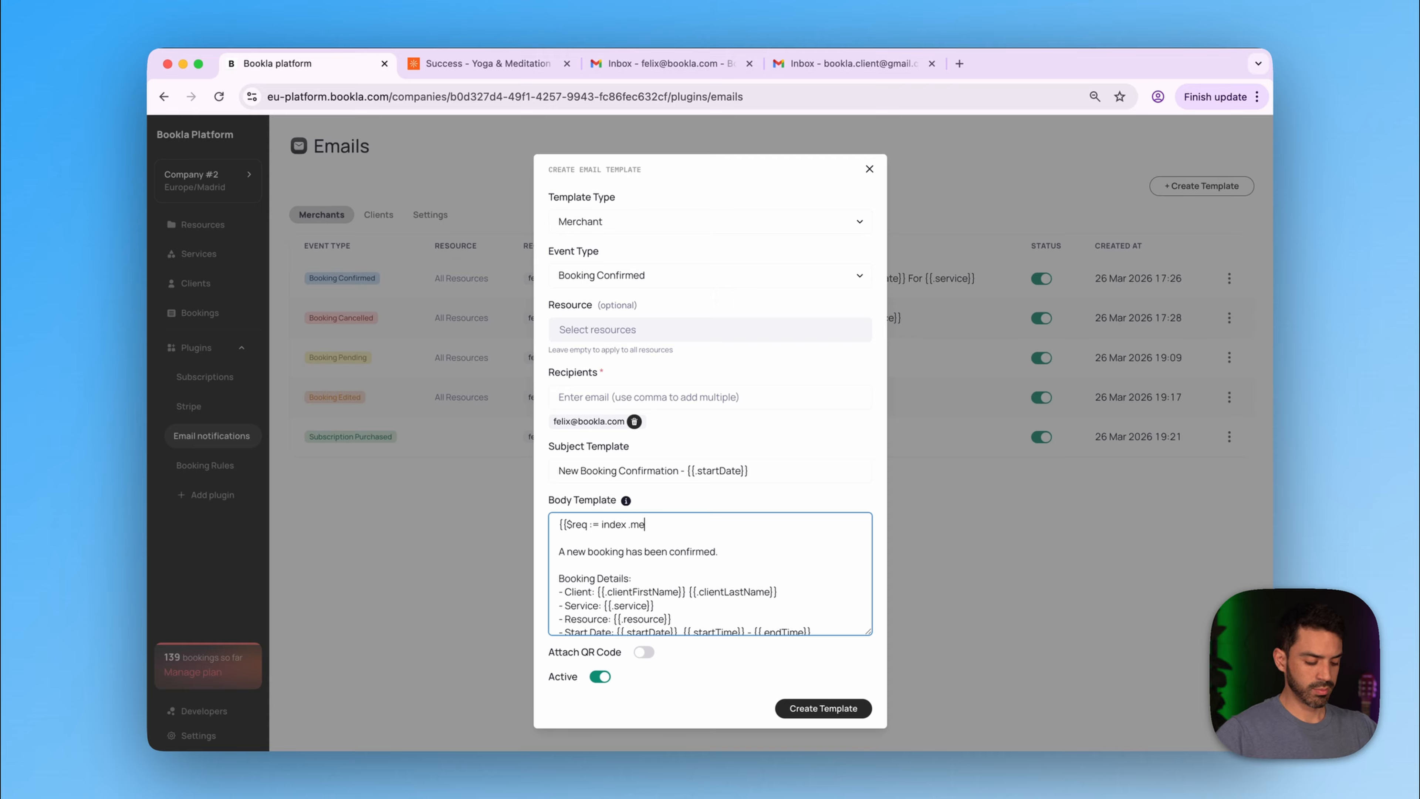
type("taData")
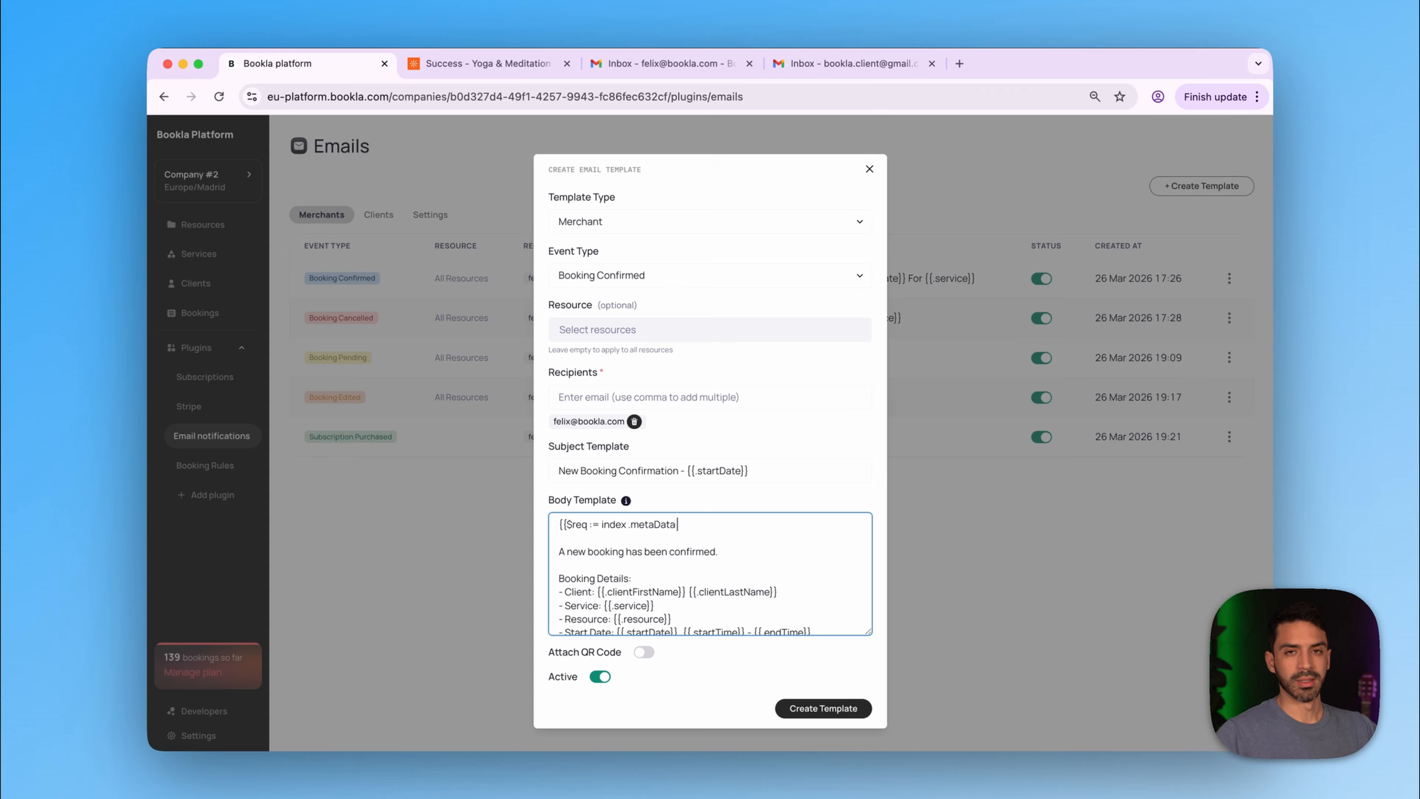
type(" \"")
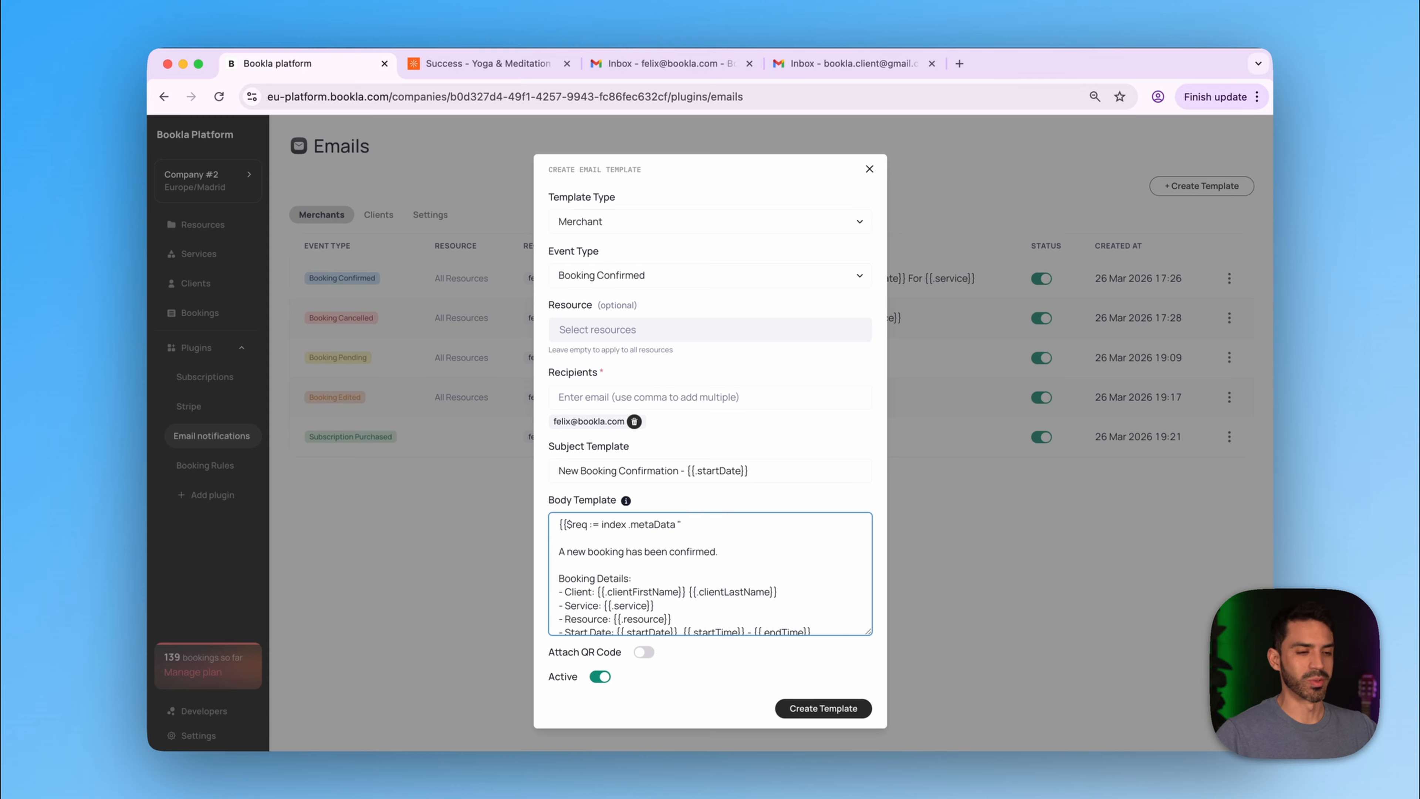
type("Spe")
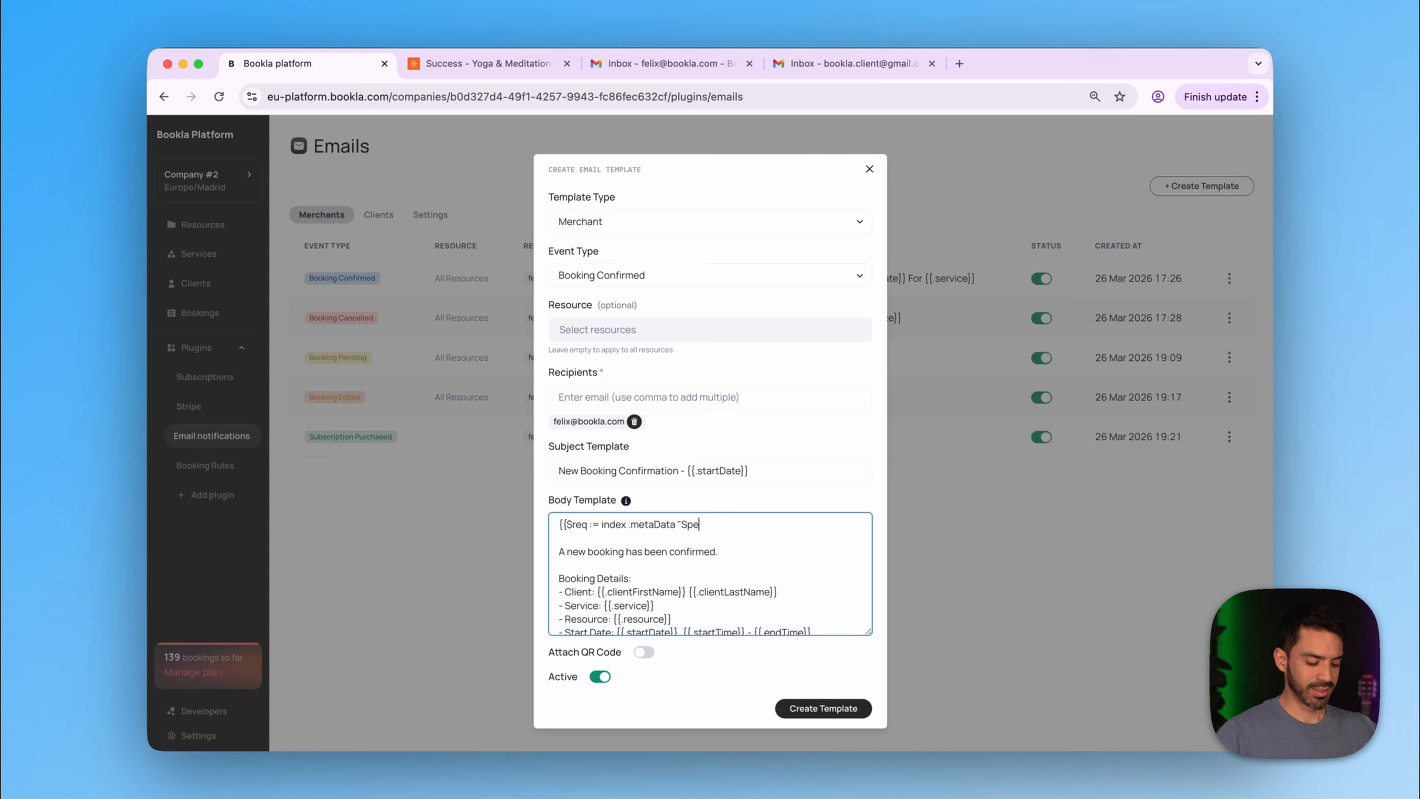
type("cial Requirements")
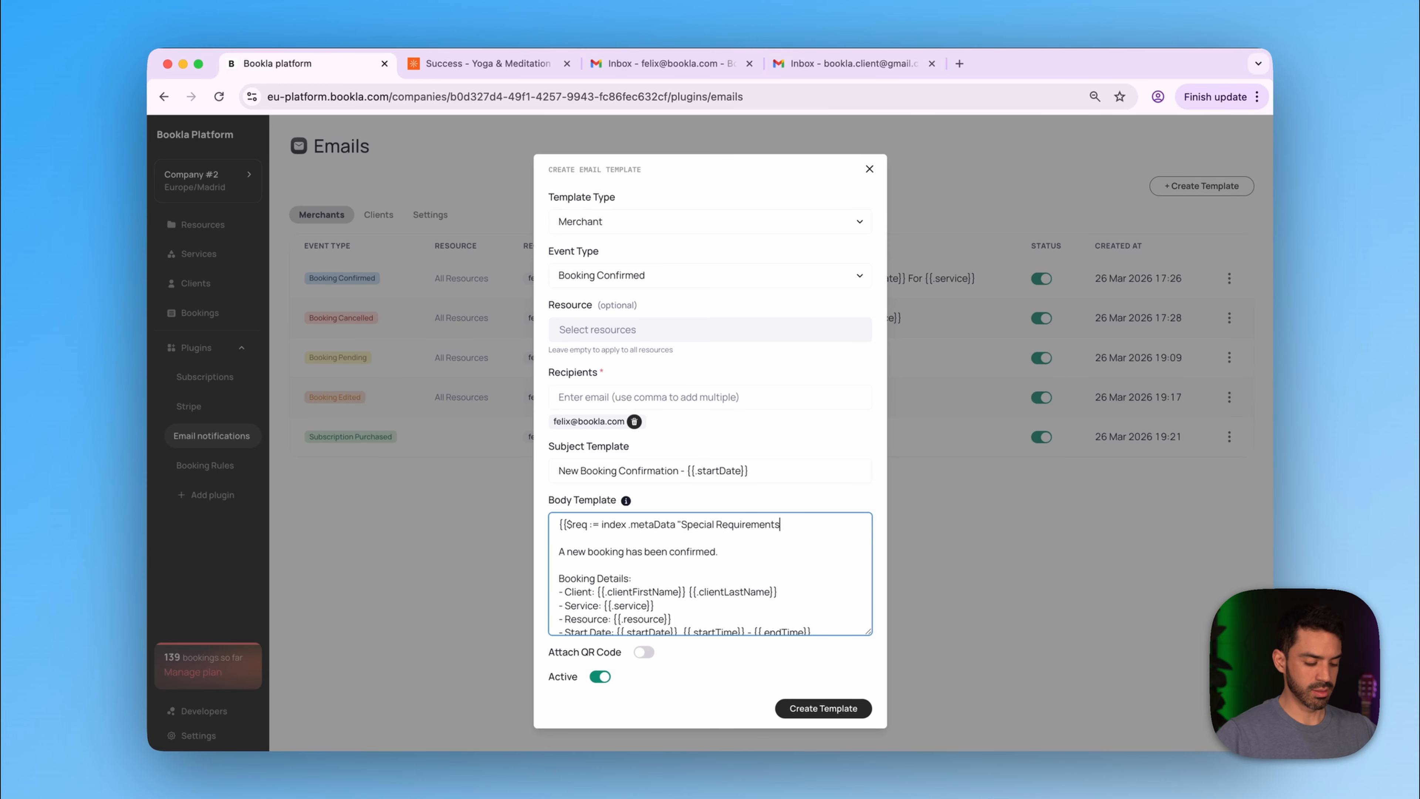
type("\"")
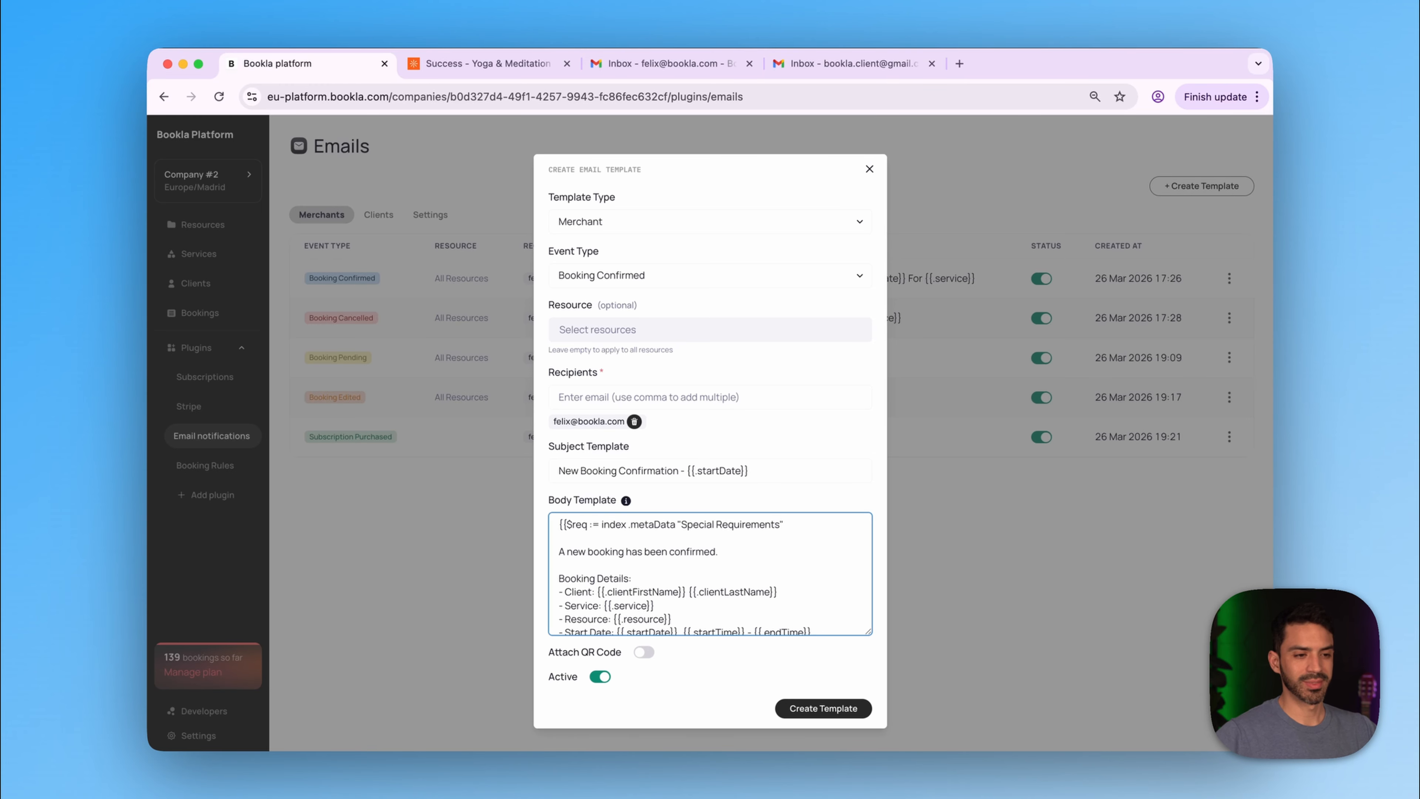
scroll(710, 571, "down", 1)
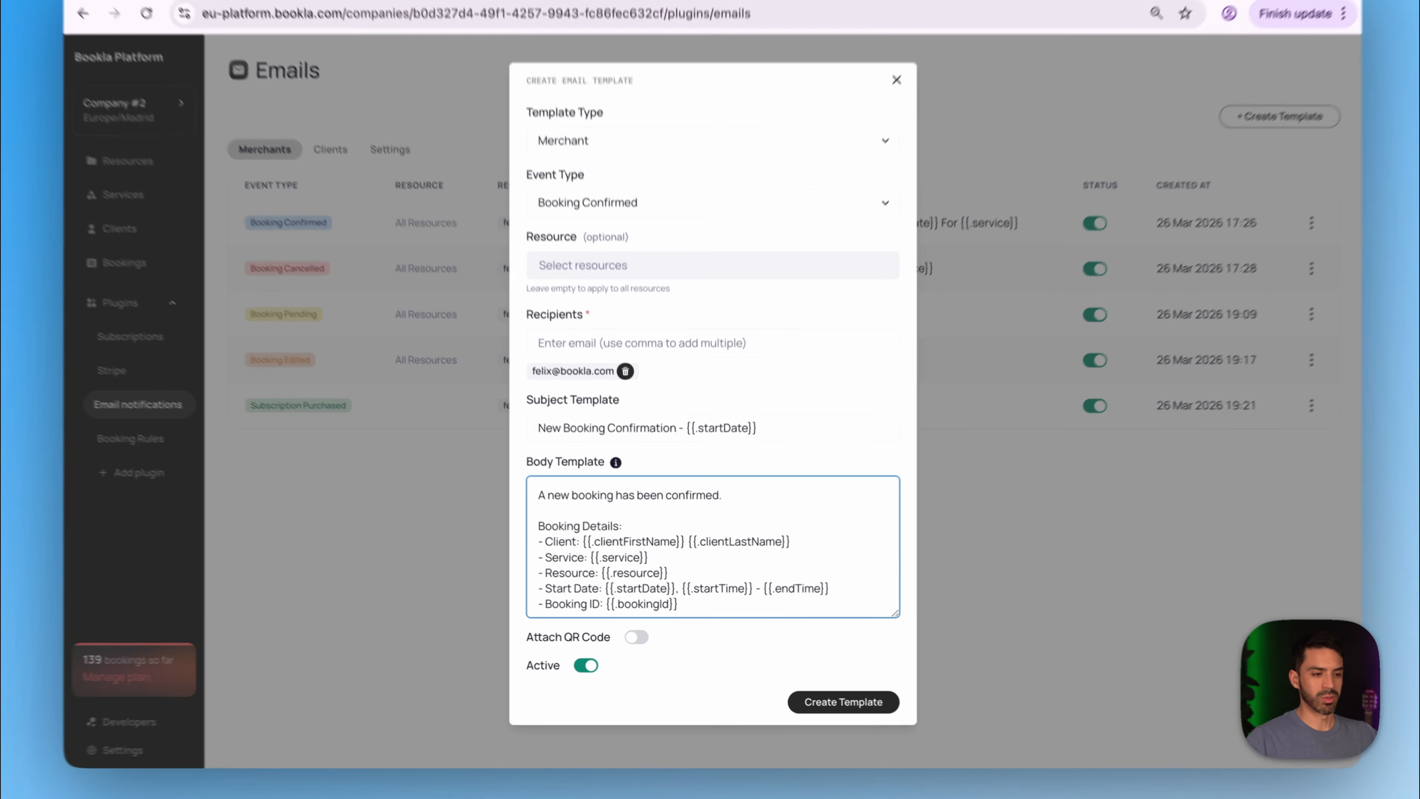
- Replace the body's opening sentence with 'New Booking'
left_click_drag(719, 515, 530, 488)
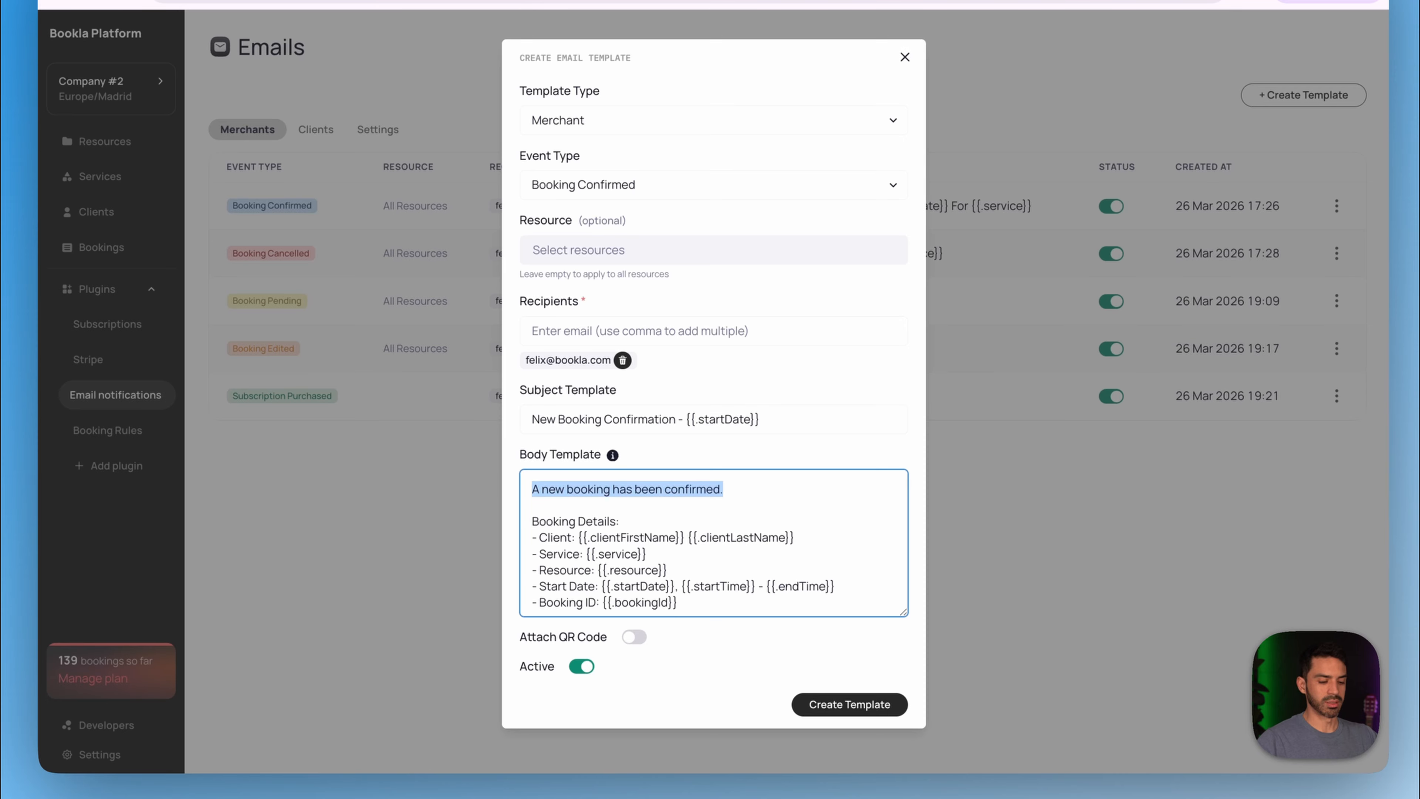
key("BackSpace")
type("New B")
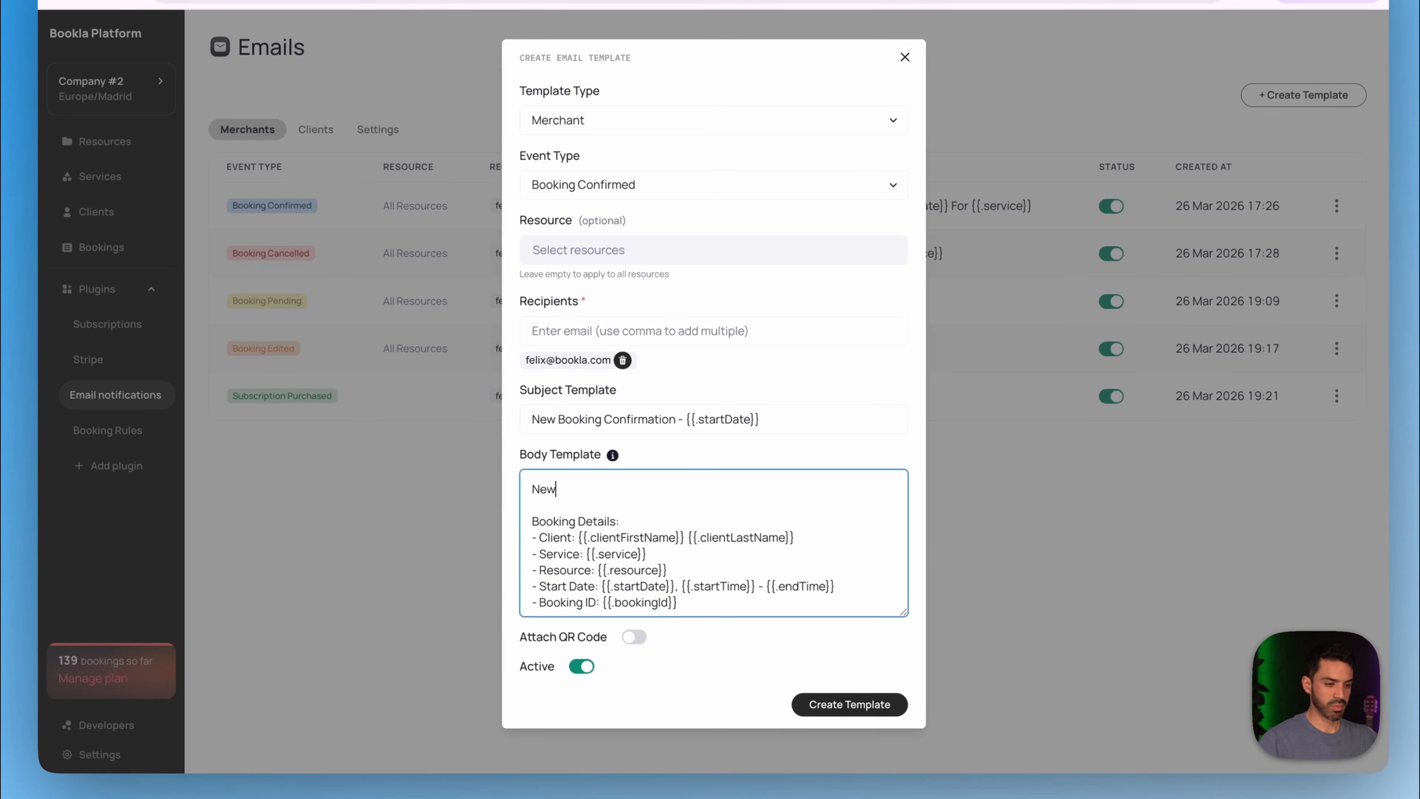
type("ooking")
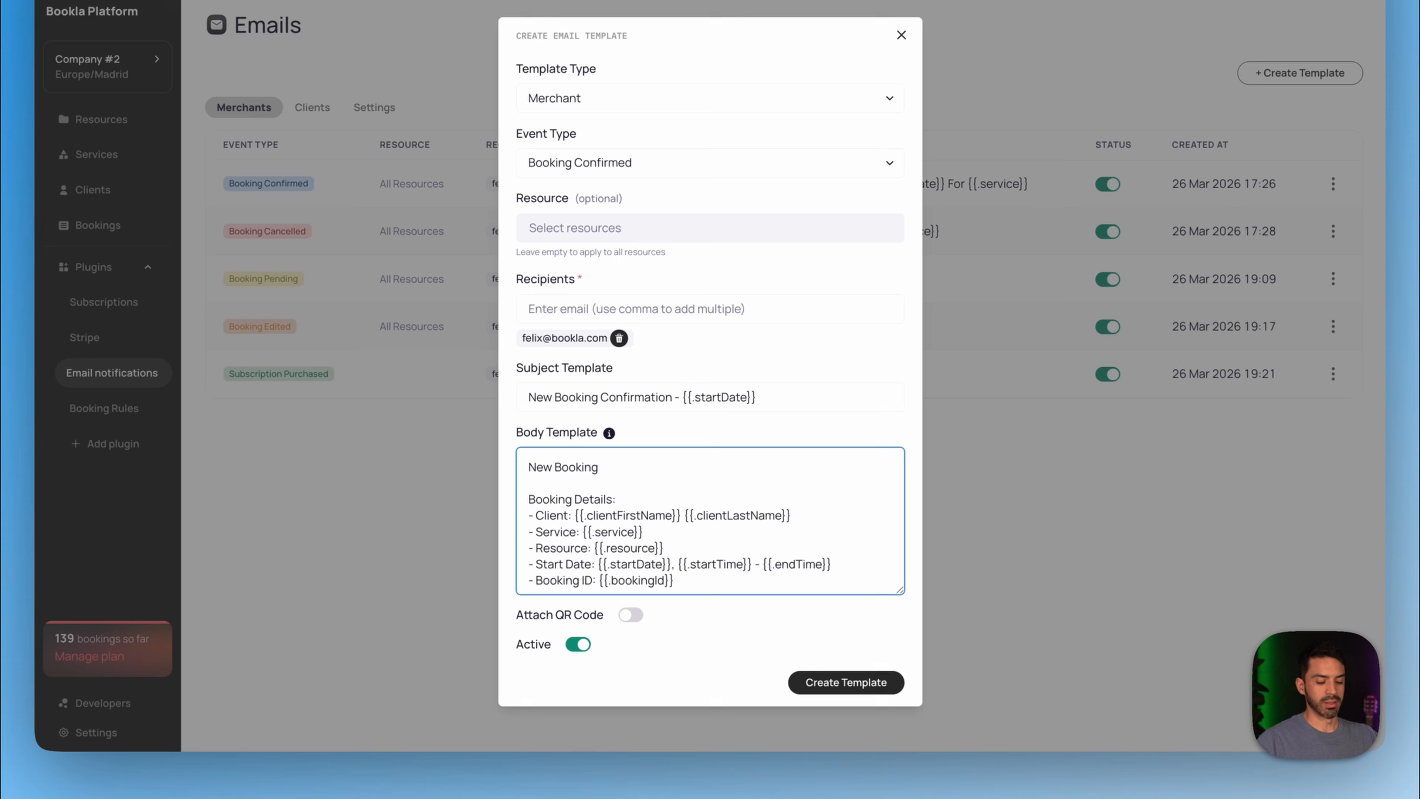
- Append an {{if $req}} block with 'SPECIAL REQUIREMENTS!!!!!!', {{$req}} and {{end}} after the booking details
left_click(680, 609)
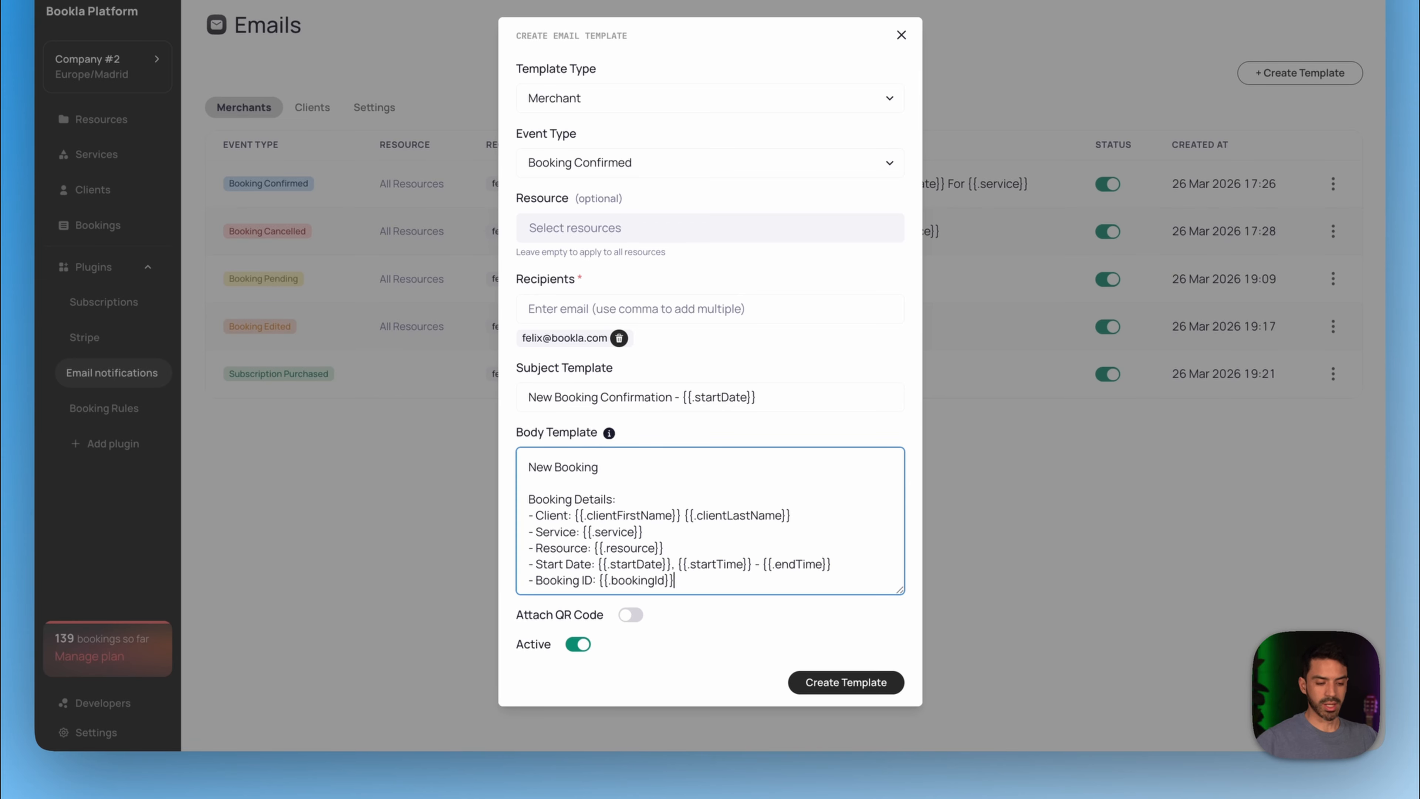
key("Return")
key("Return")
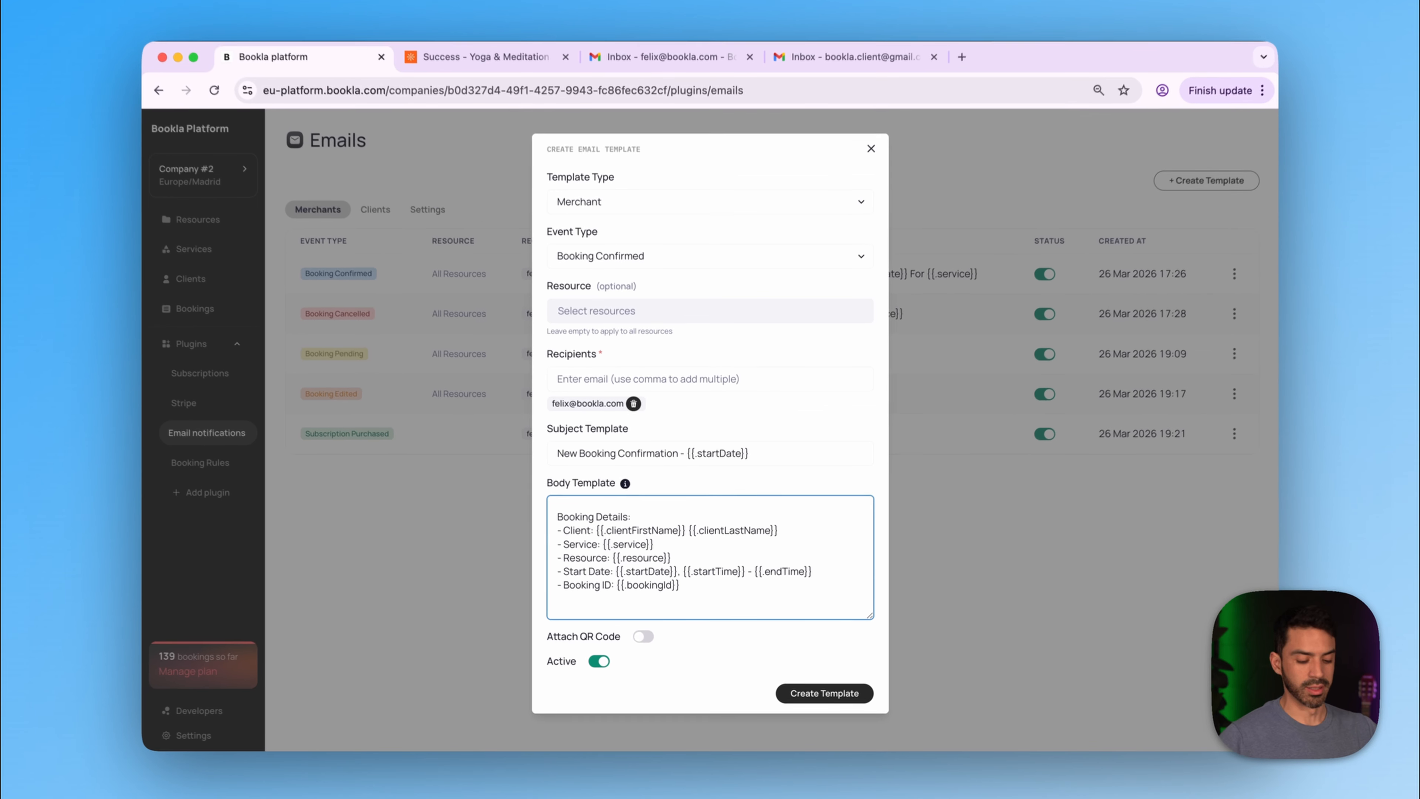
type("{{")
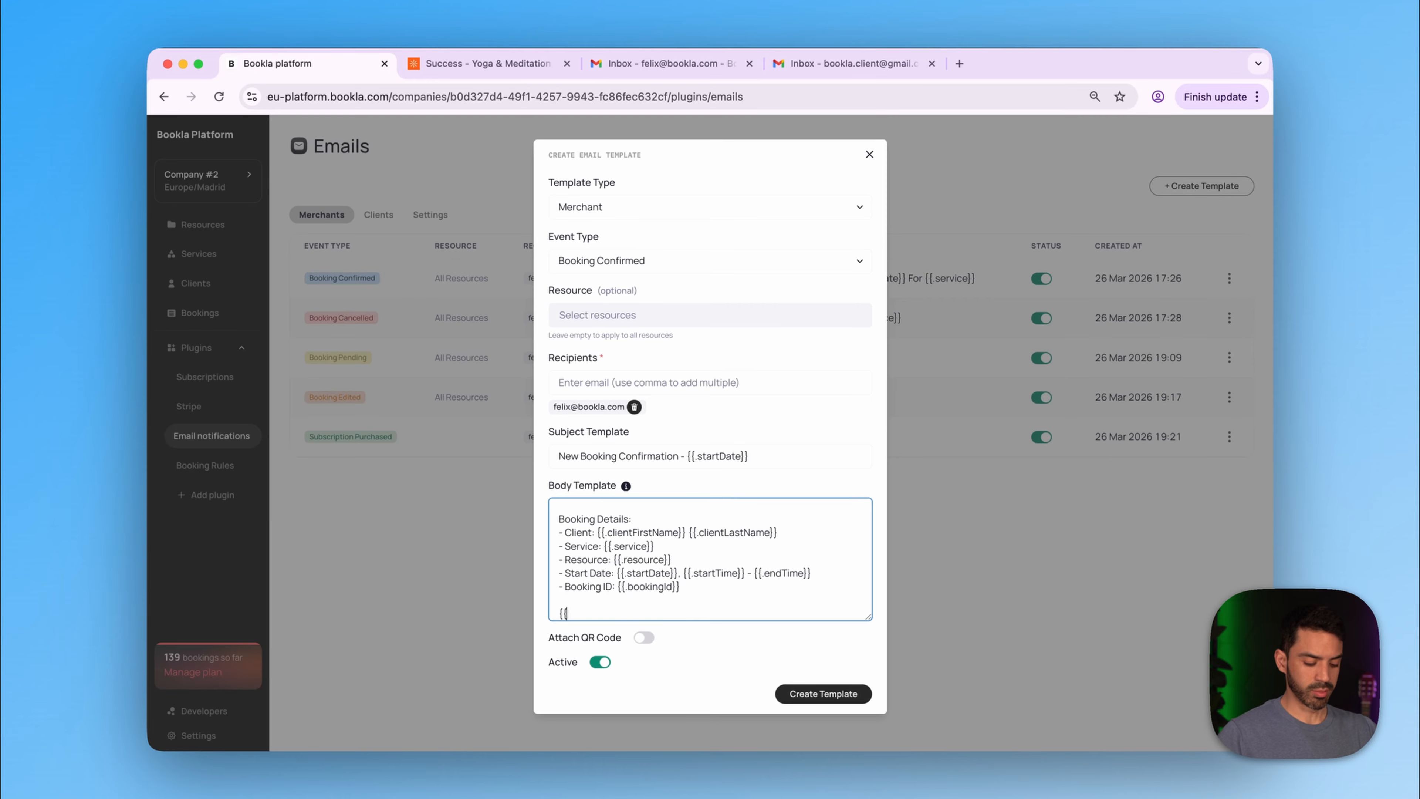
type("if")
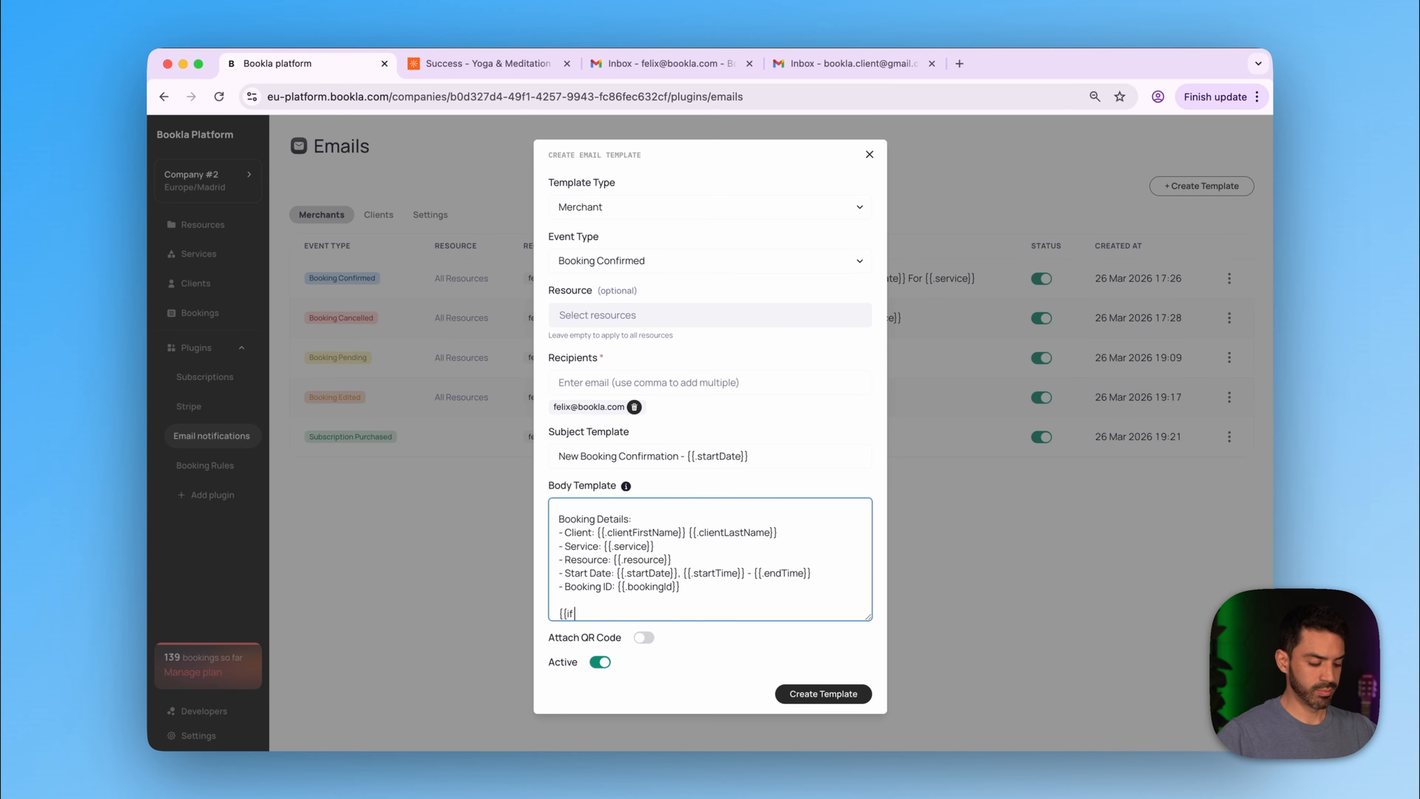
type(" $req")
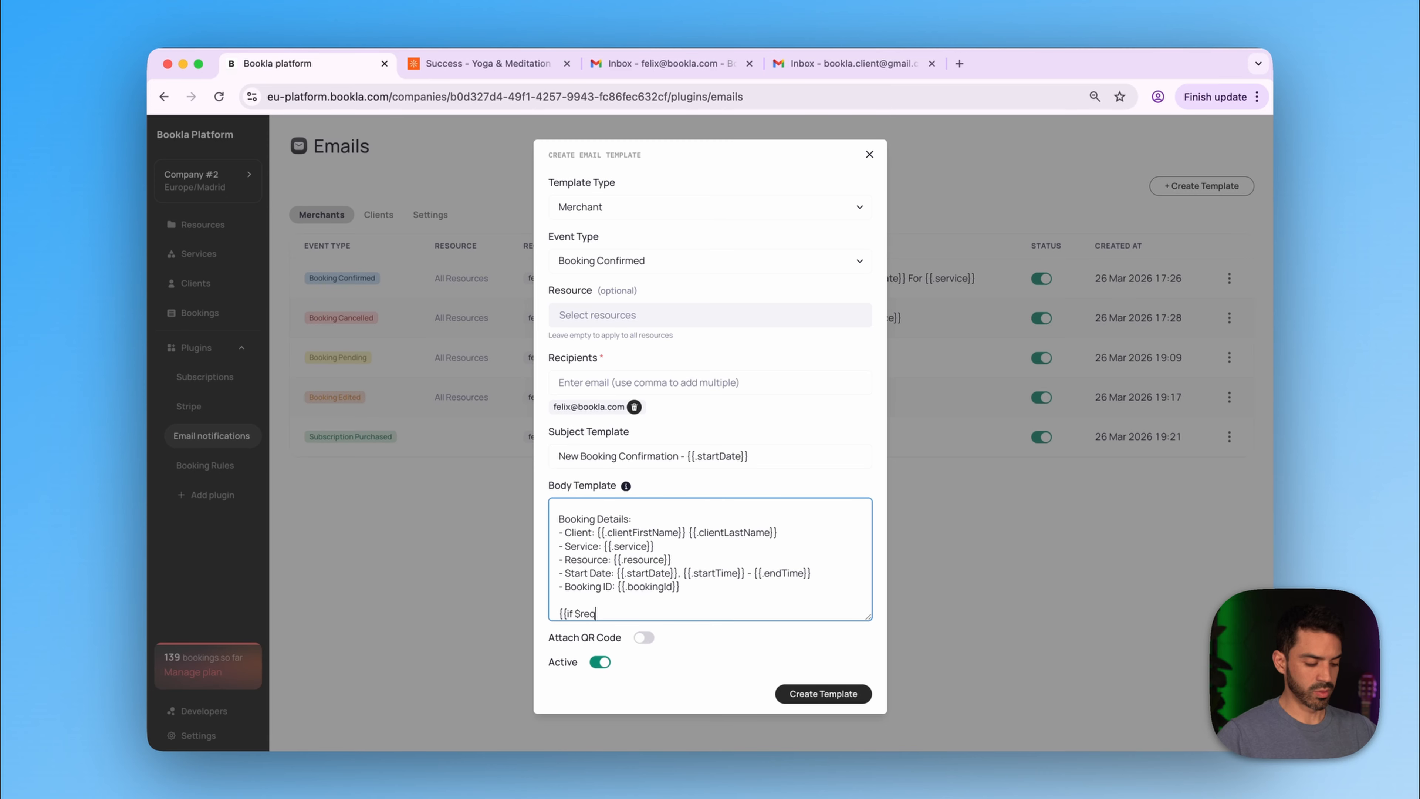
type("}}")
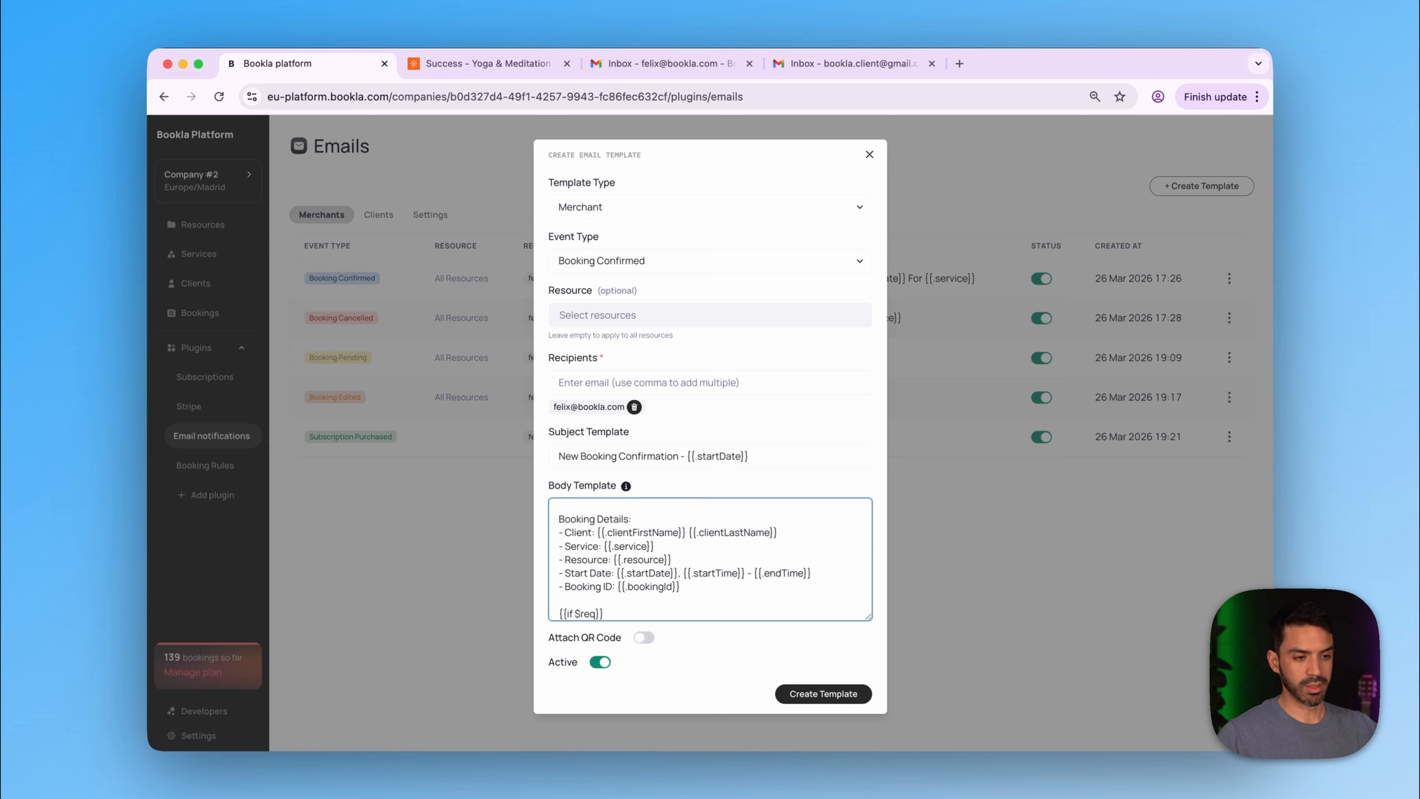
key("Return")
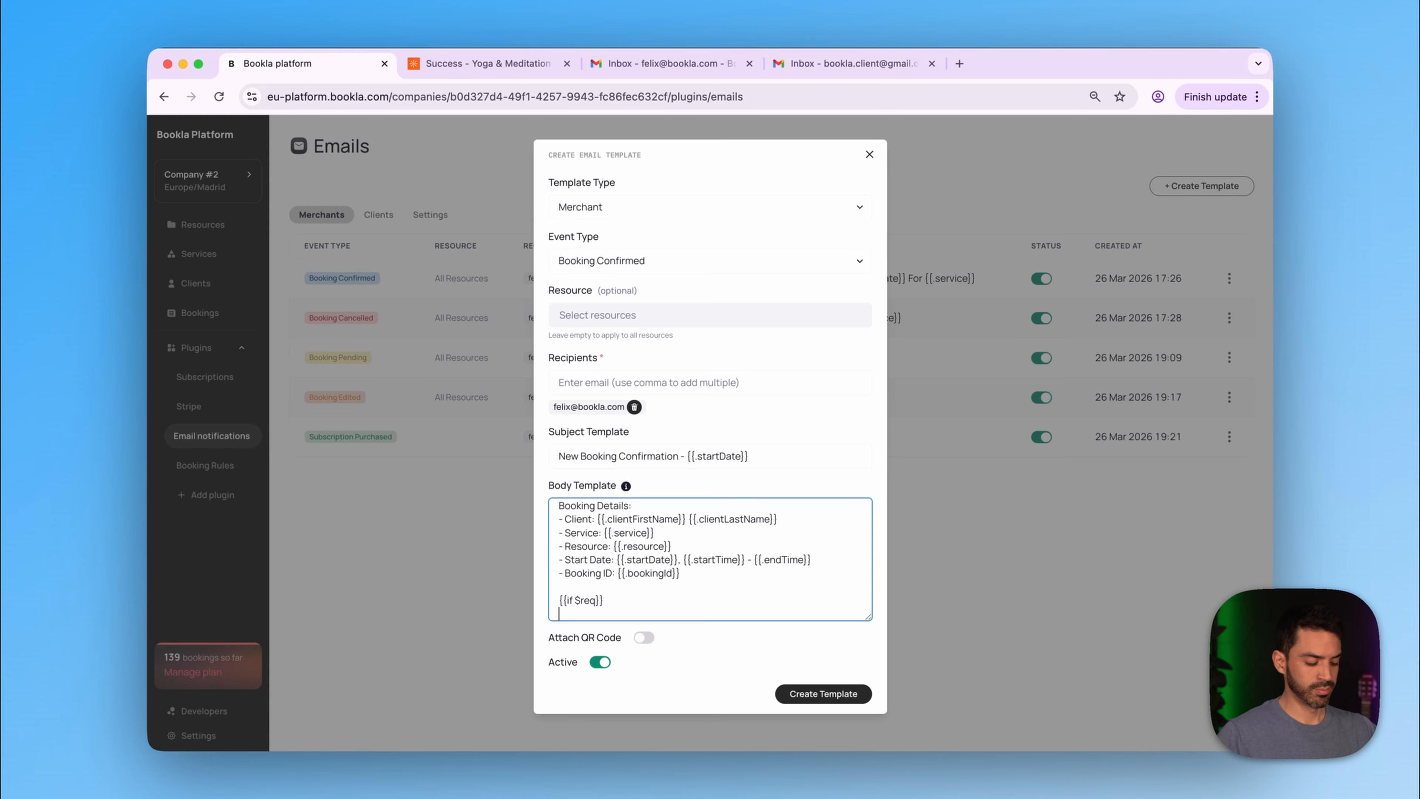
type("SPECIAL")
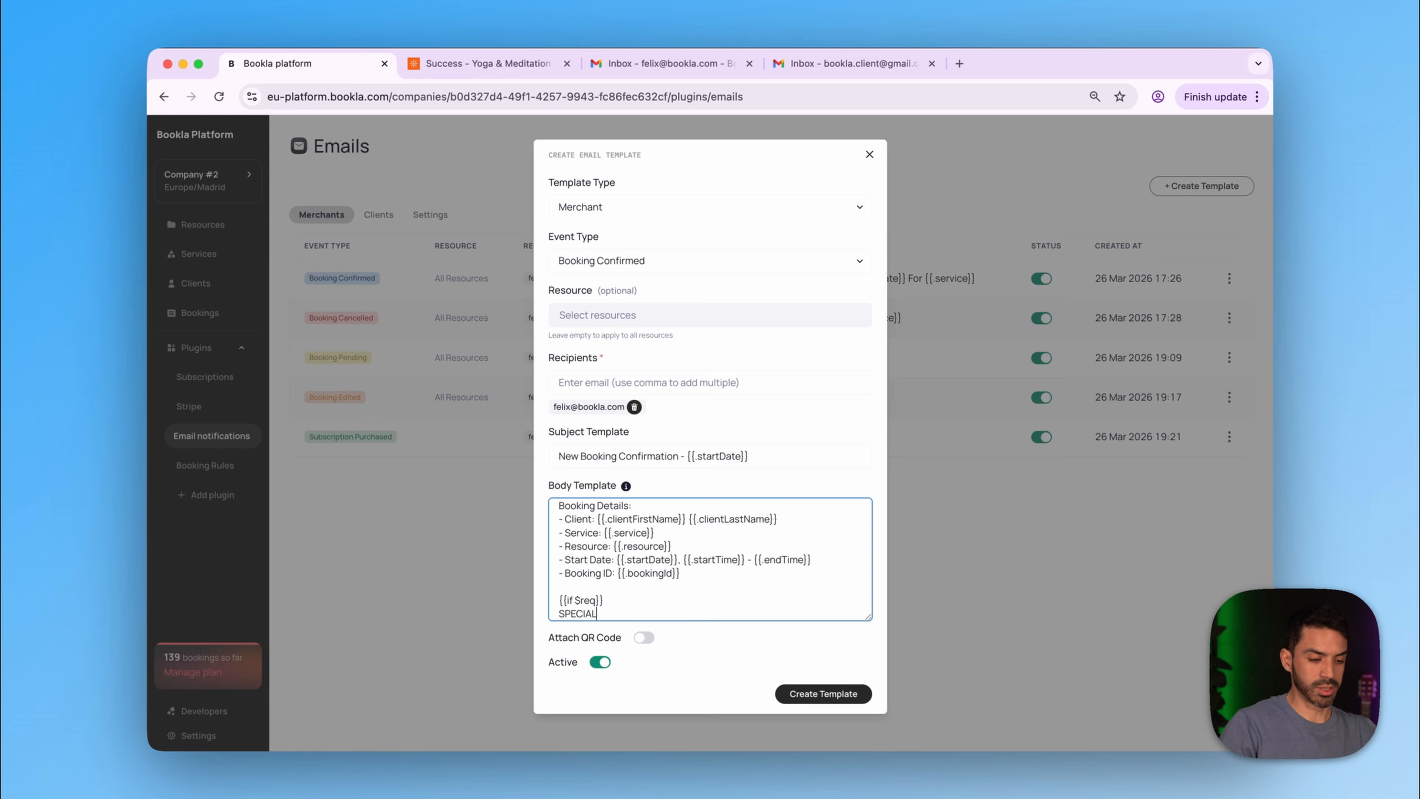
type(" REQUIRE")
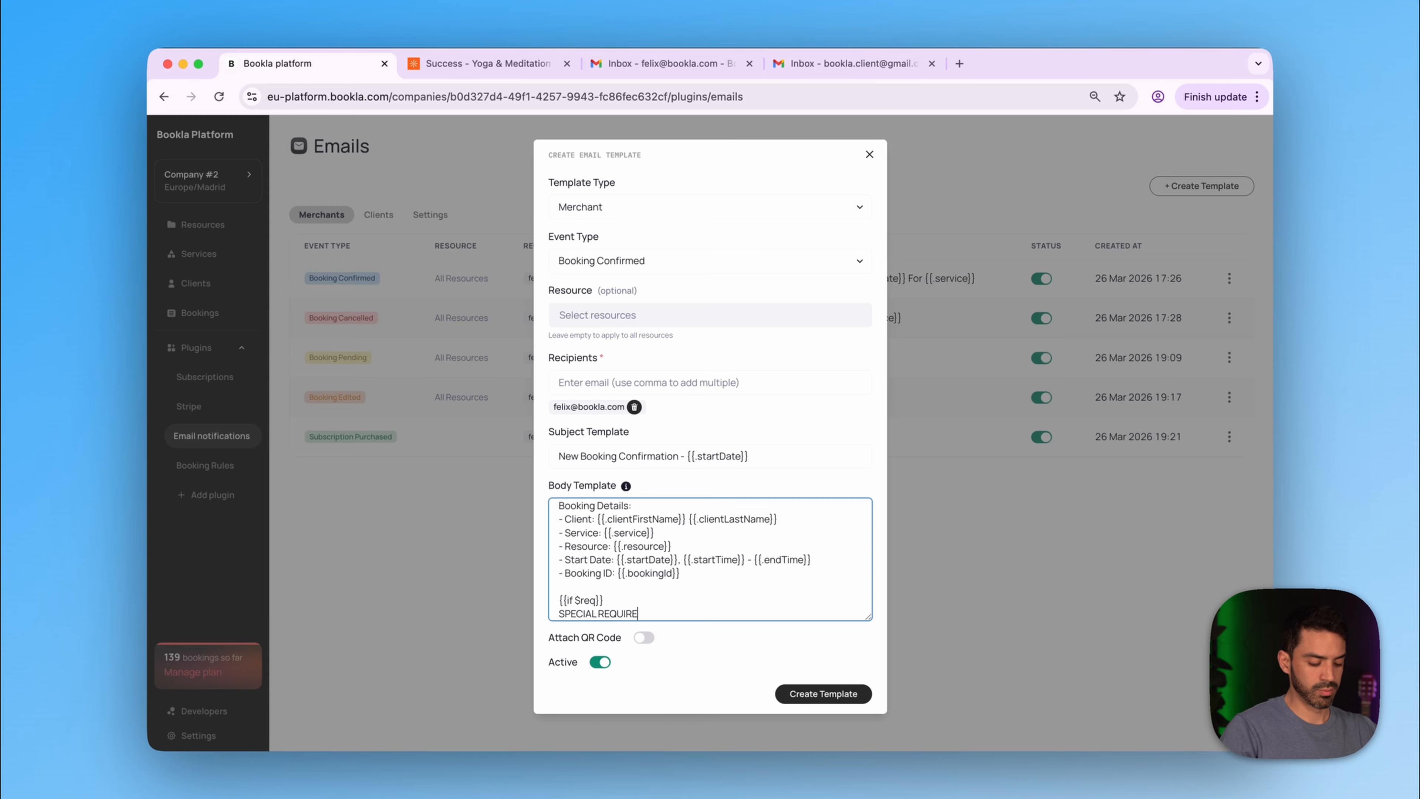
type("MENTS!!!!!!")
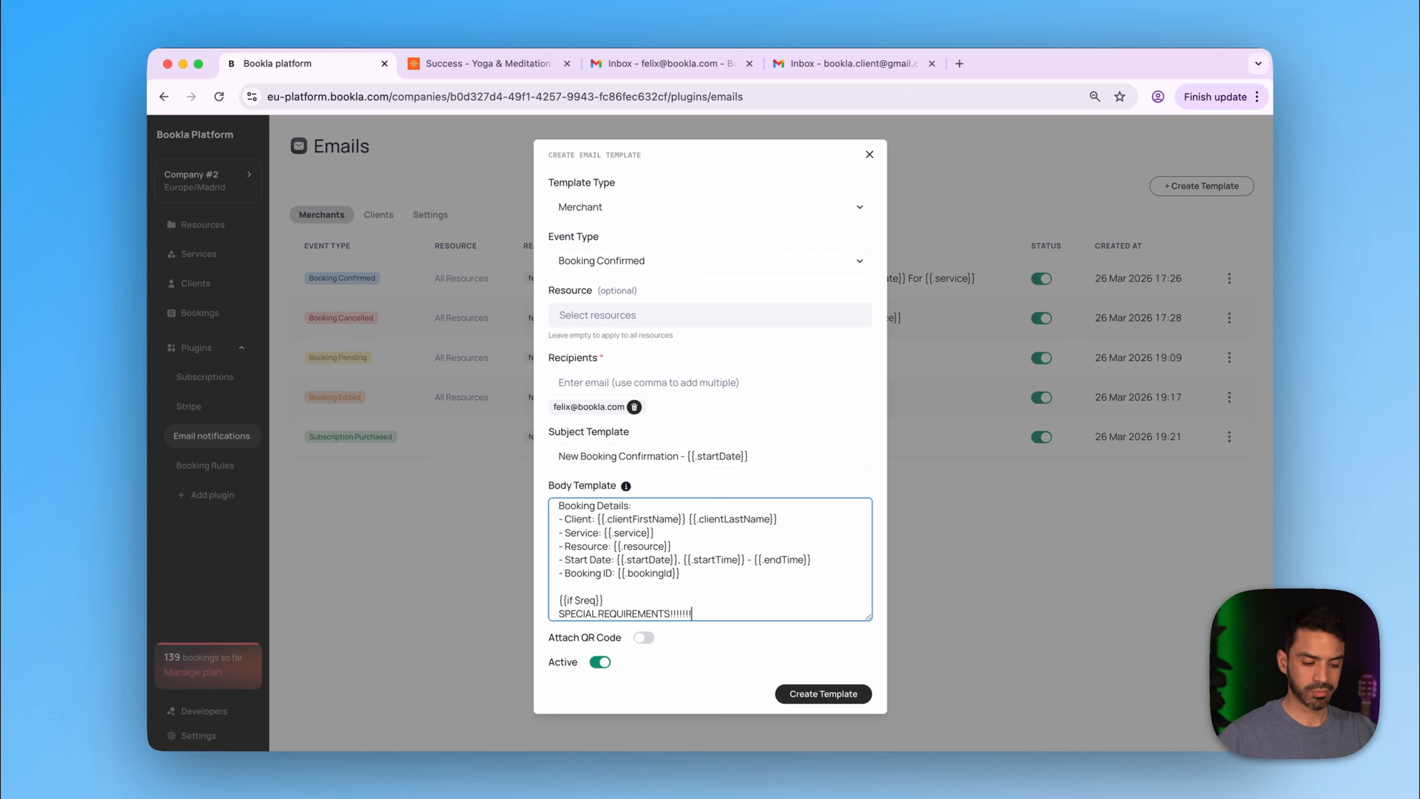
key("Return")
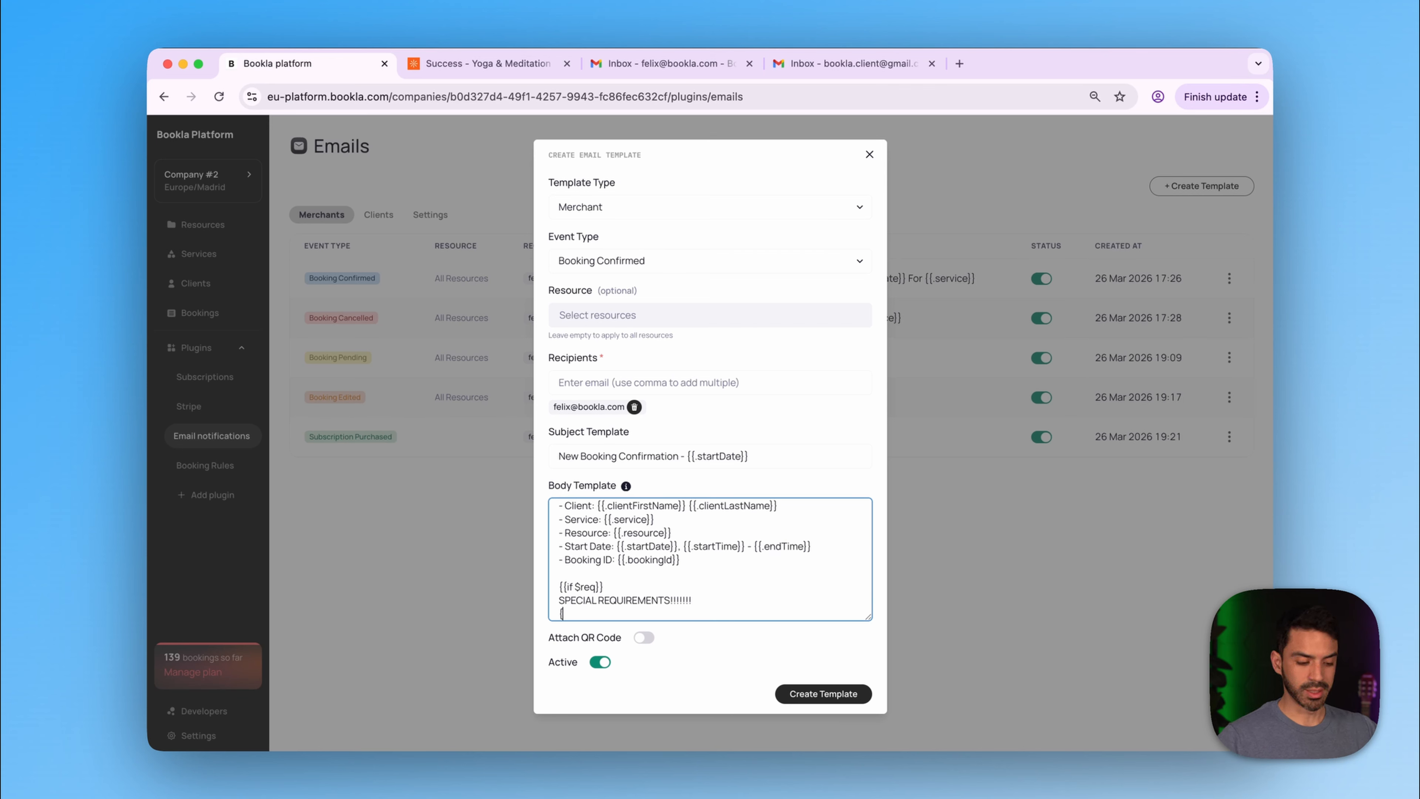
type("{{")
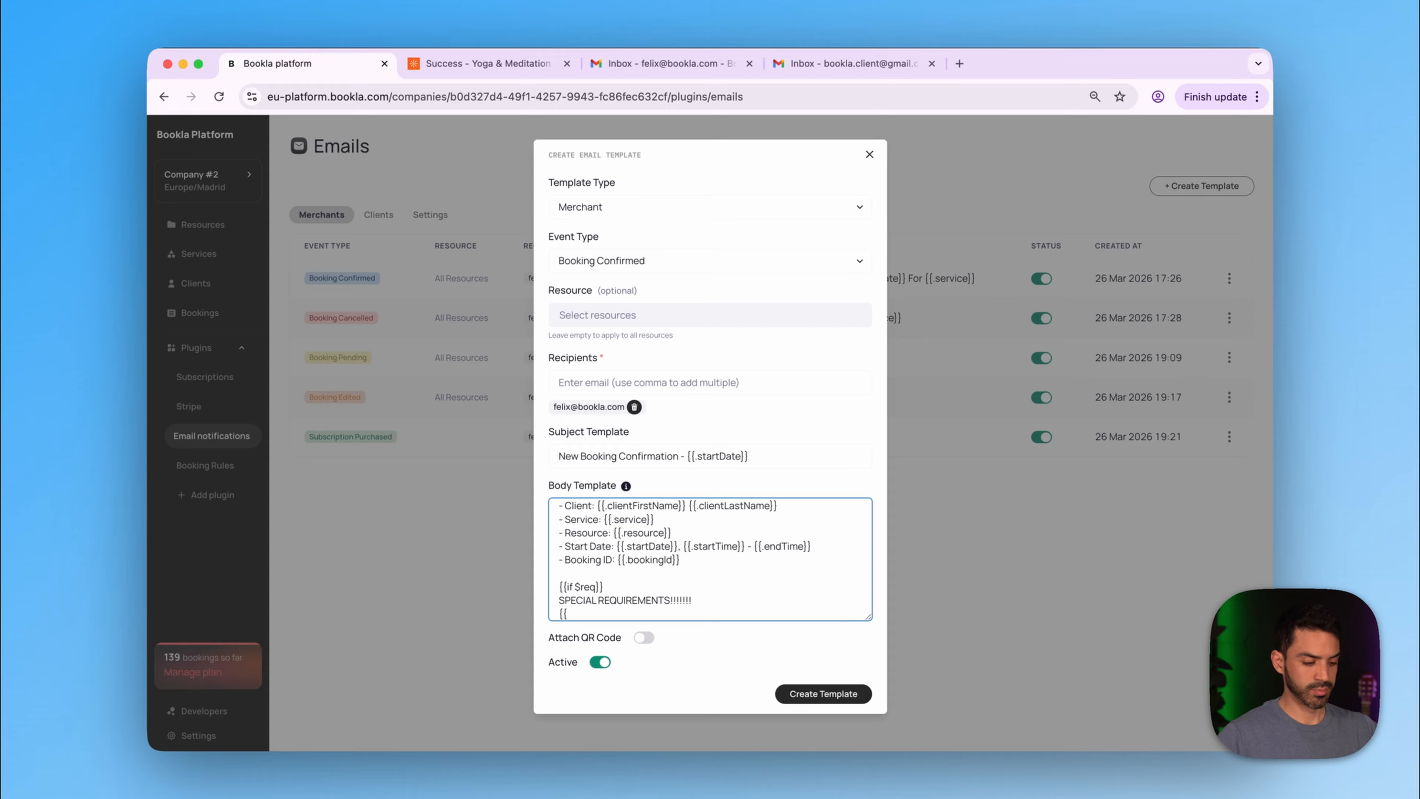
type("$req")
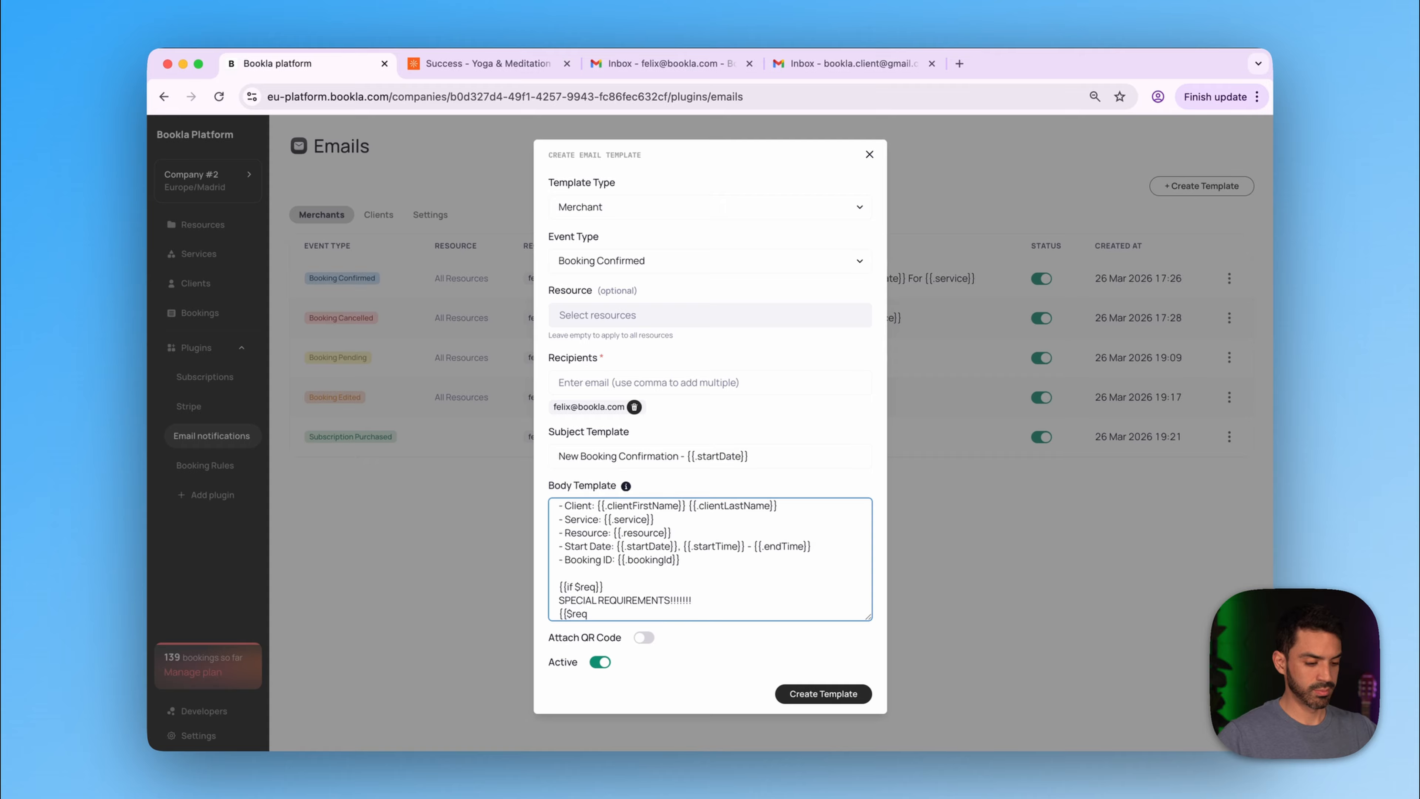
type("}}")
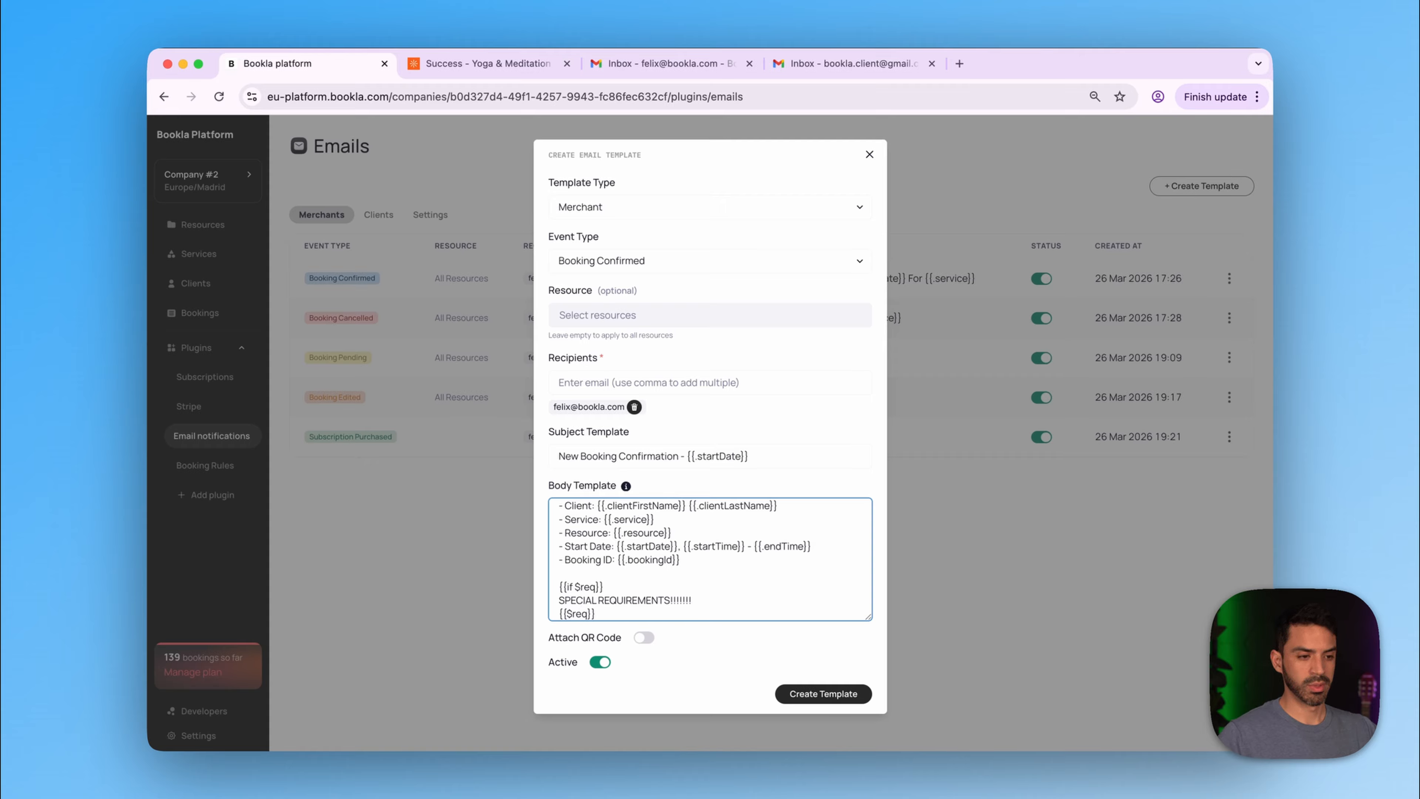
key("Return")
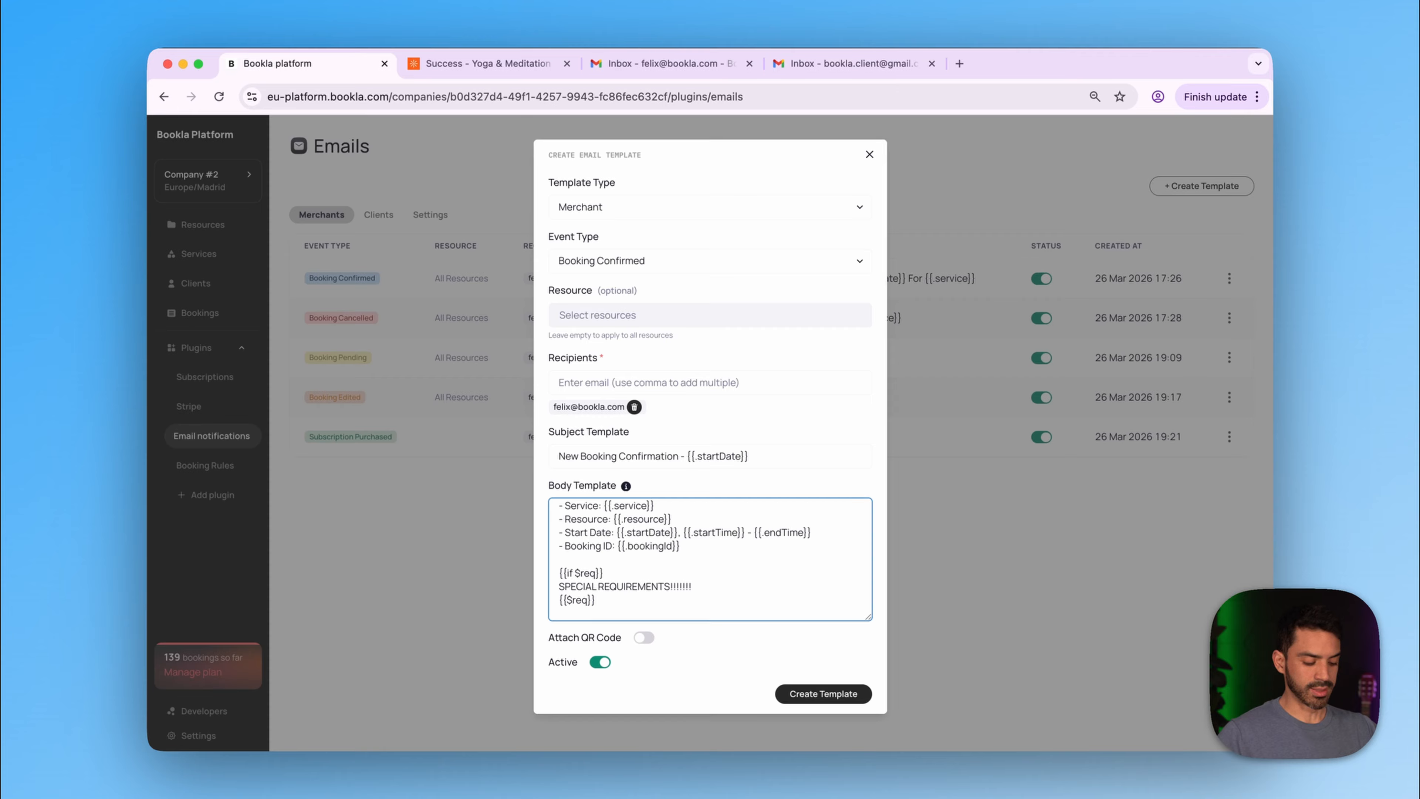
type("{{end}}")
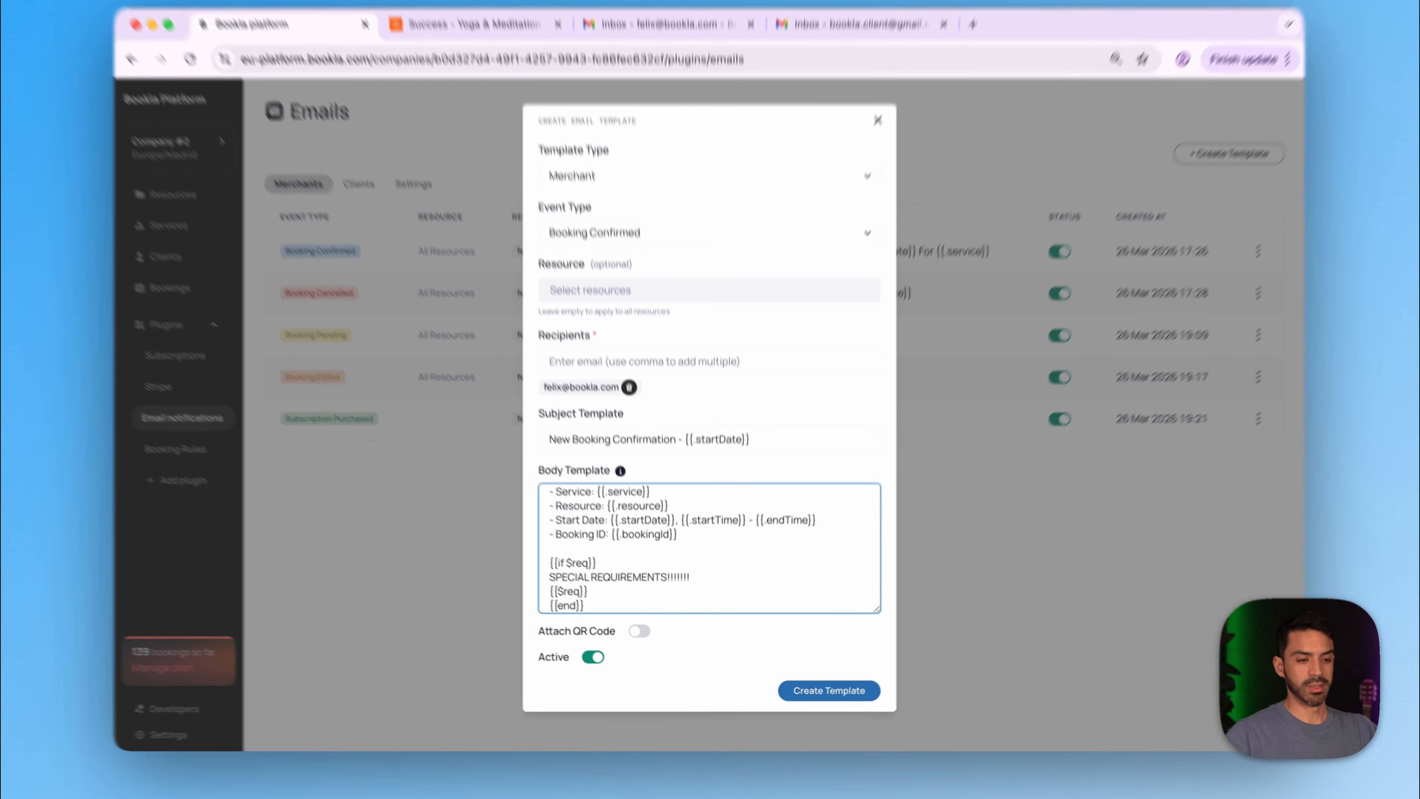
- Close the first body line with }} after the invalid-body error, then save the template
left_click(823, 694)
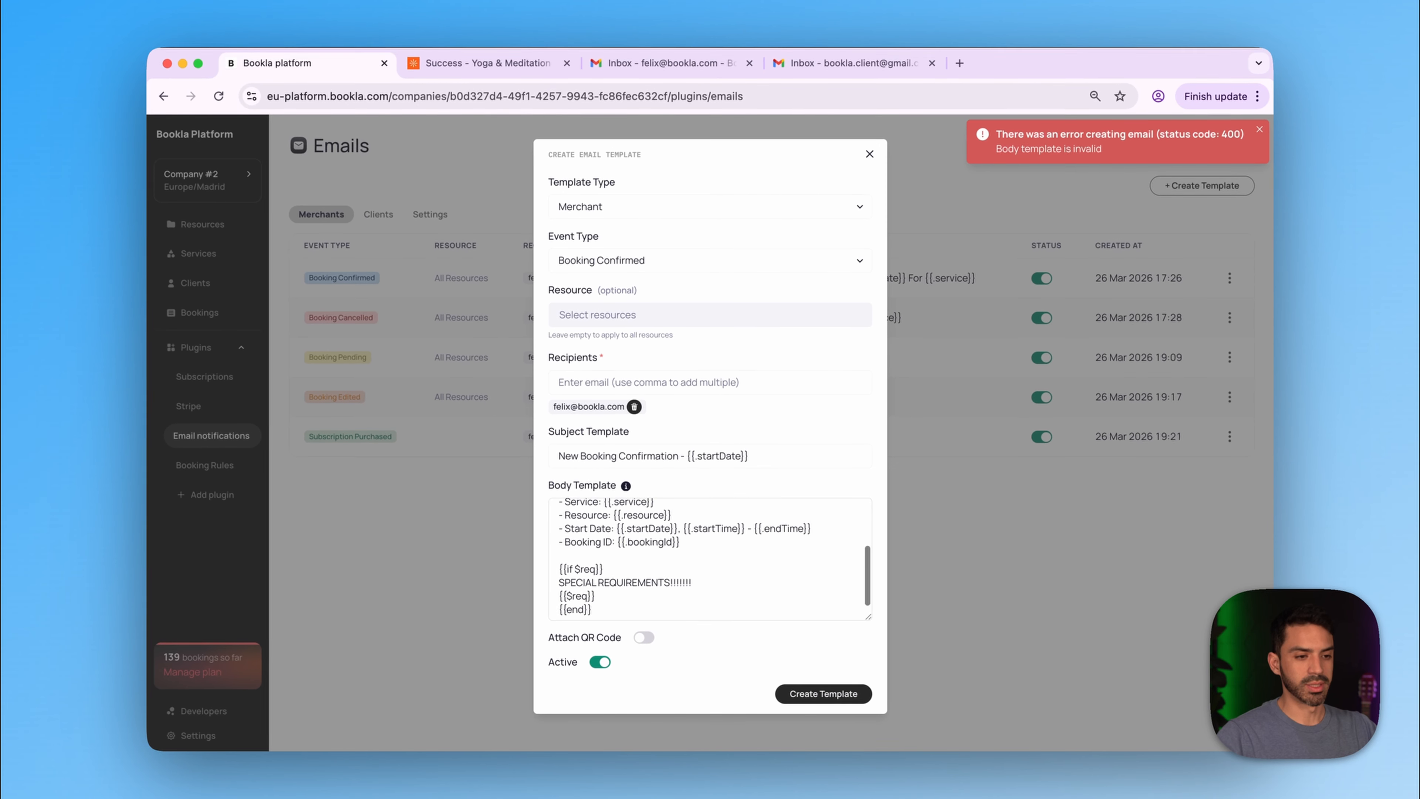
scroll(750, 511, "up", 5)
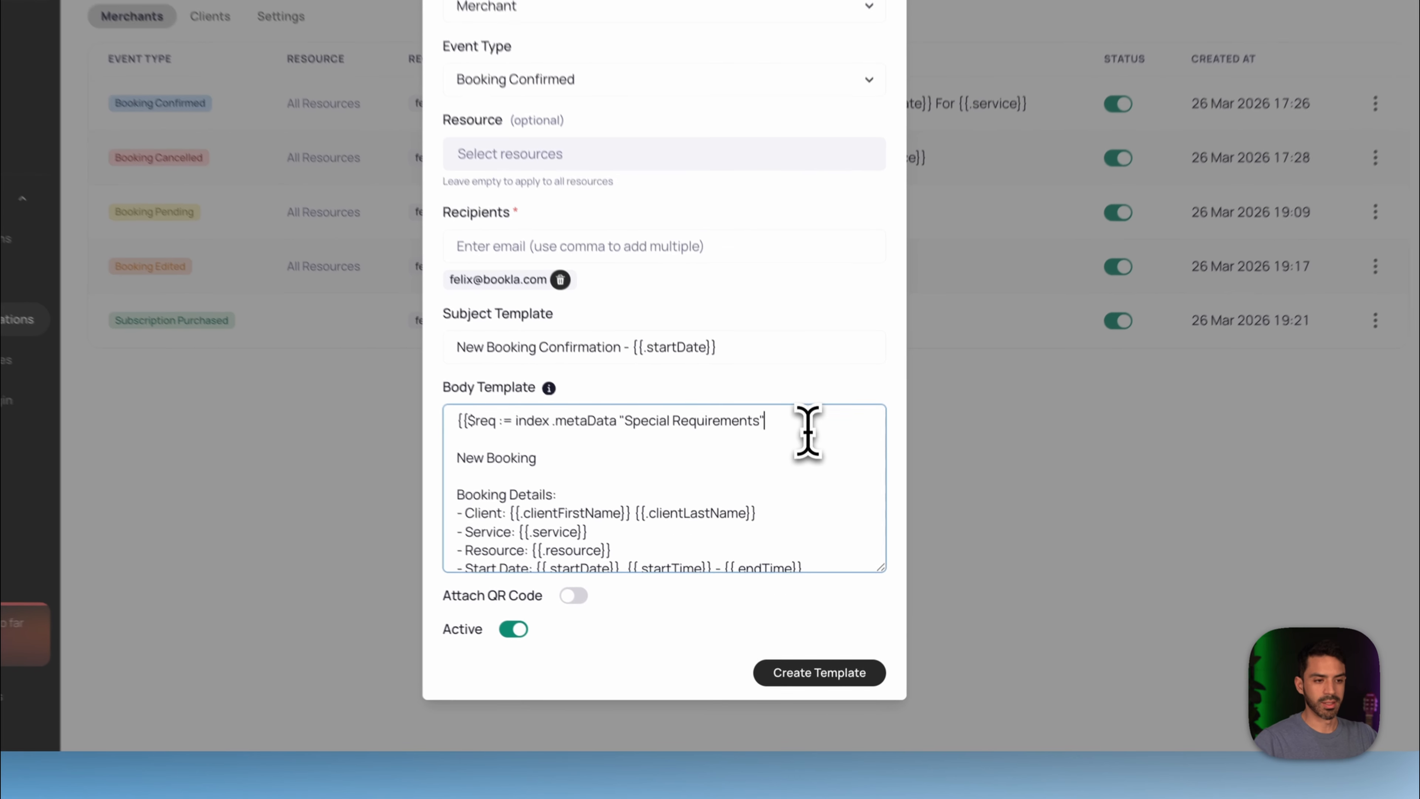
left_click(816, 516)
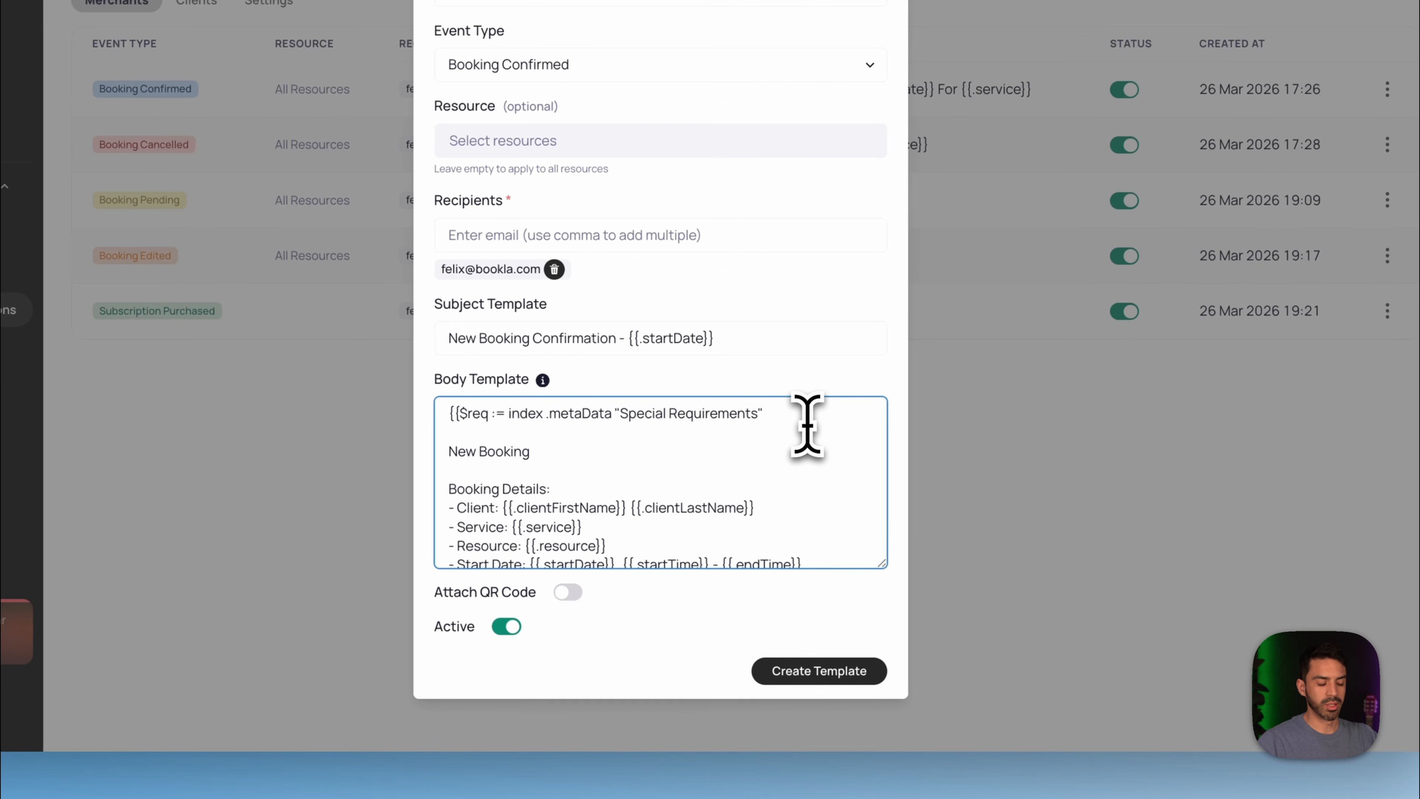
type("}}")
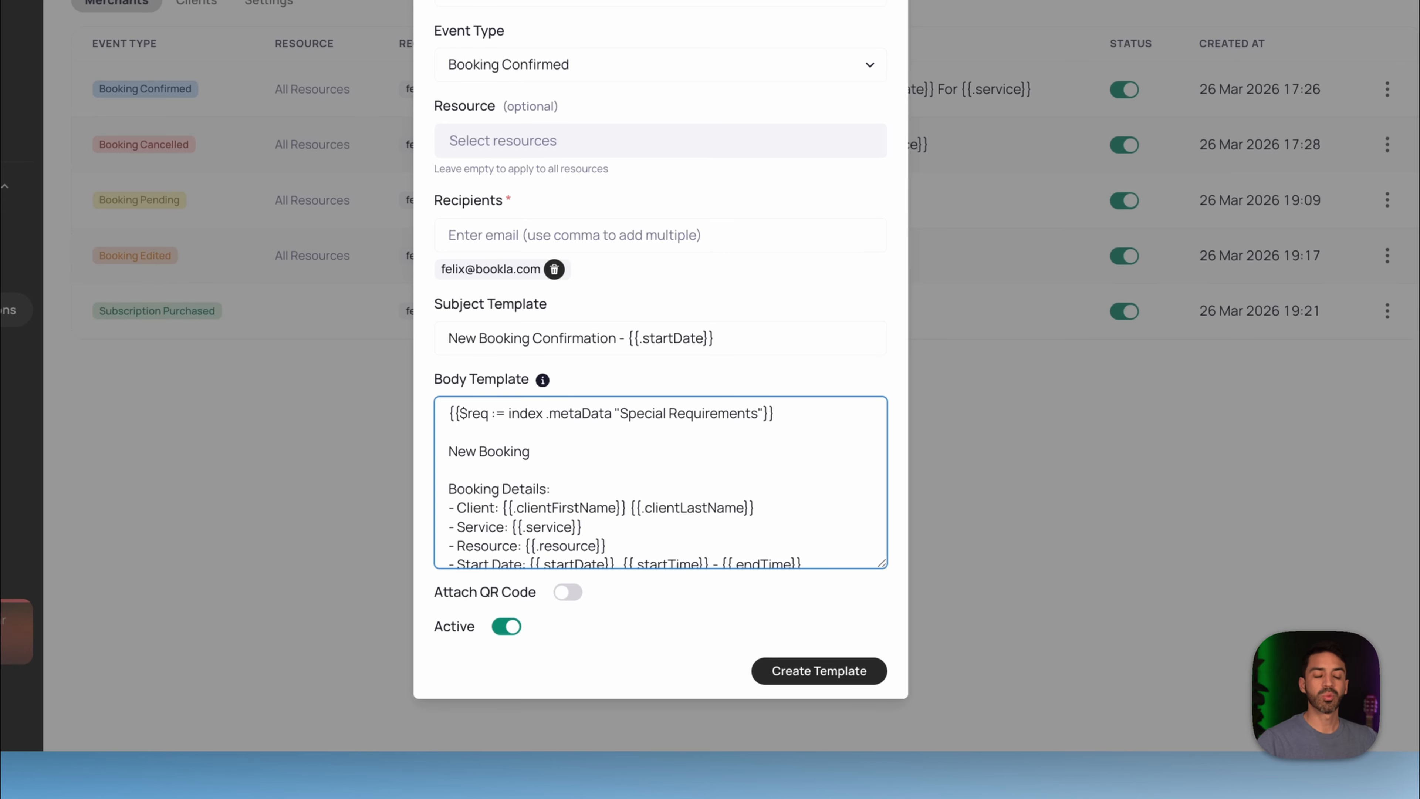
left_click(852, 688)
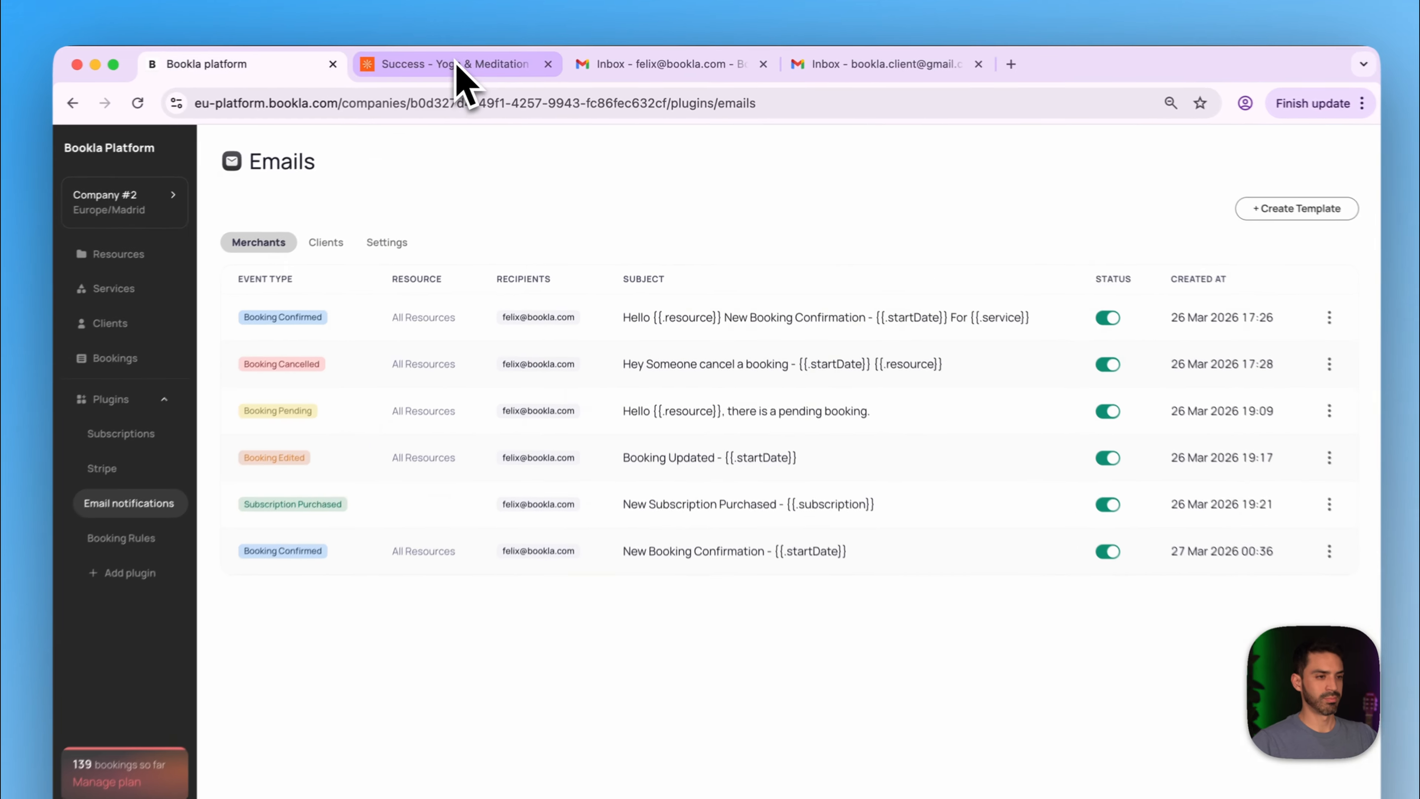
- On the yoga site, choose Flying Yoga on Sun 29 March at 8:00 AM
left_click(456, 68)
left_click(718, 561)
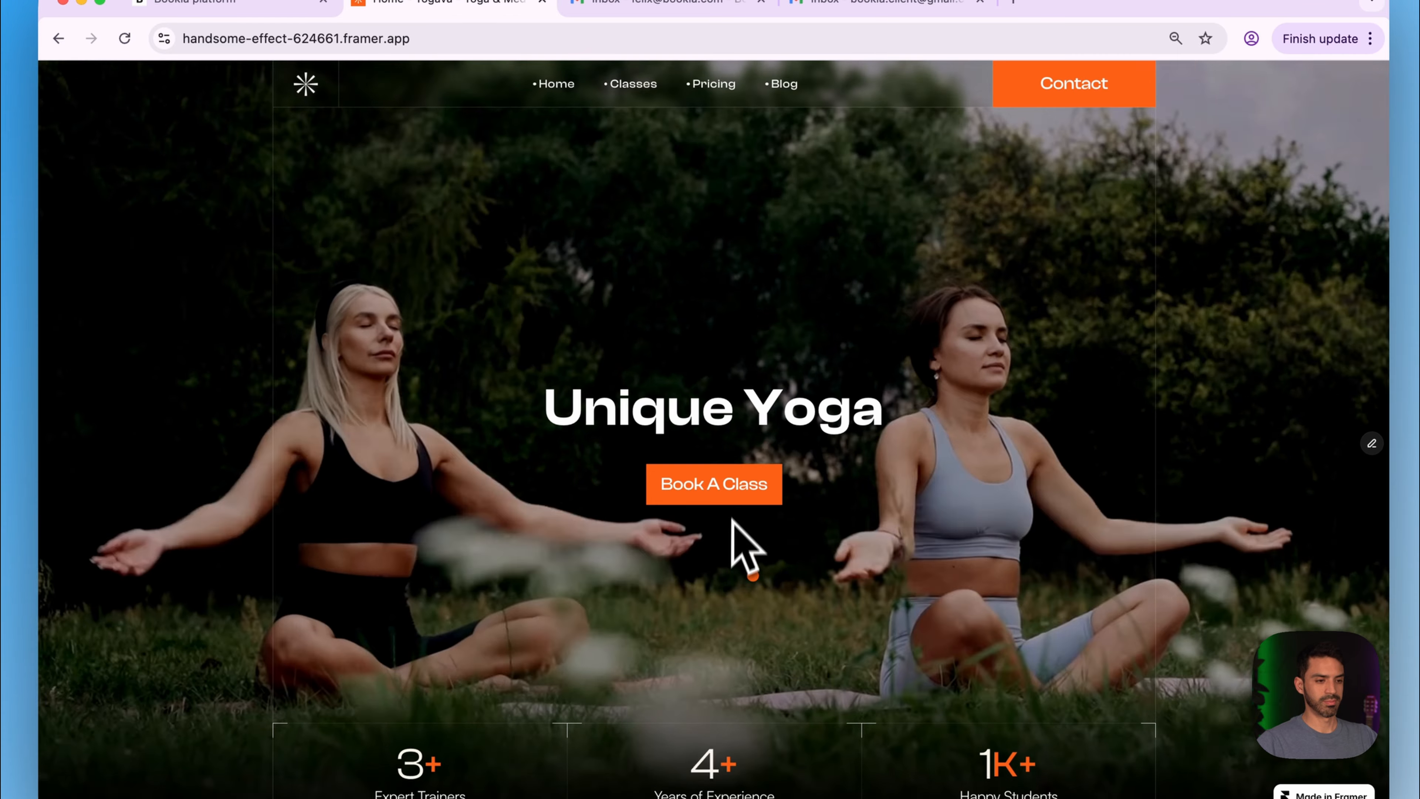
left_click(730, 498)
scroll(694, 531, "down", 15)
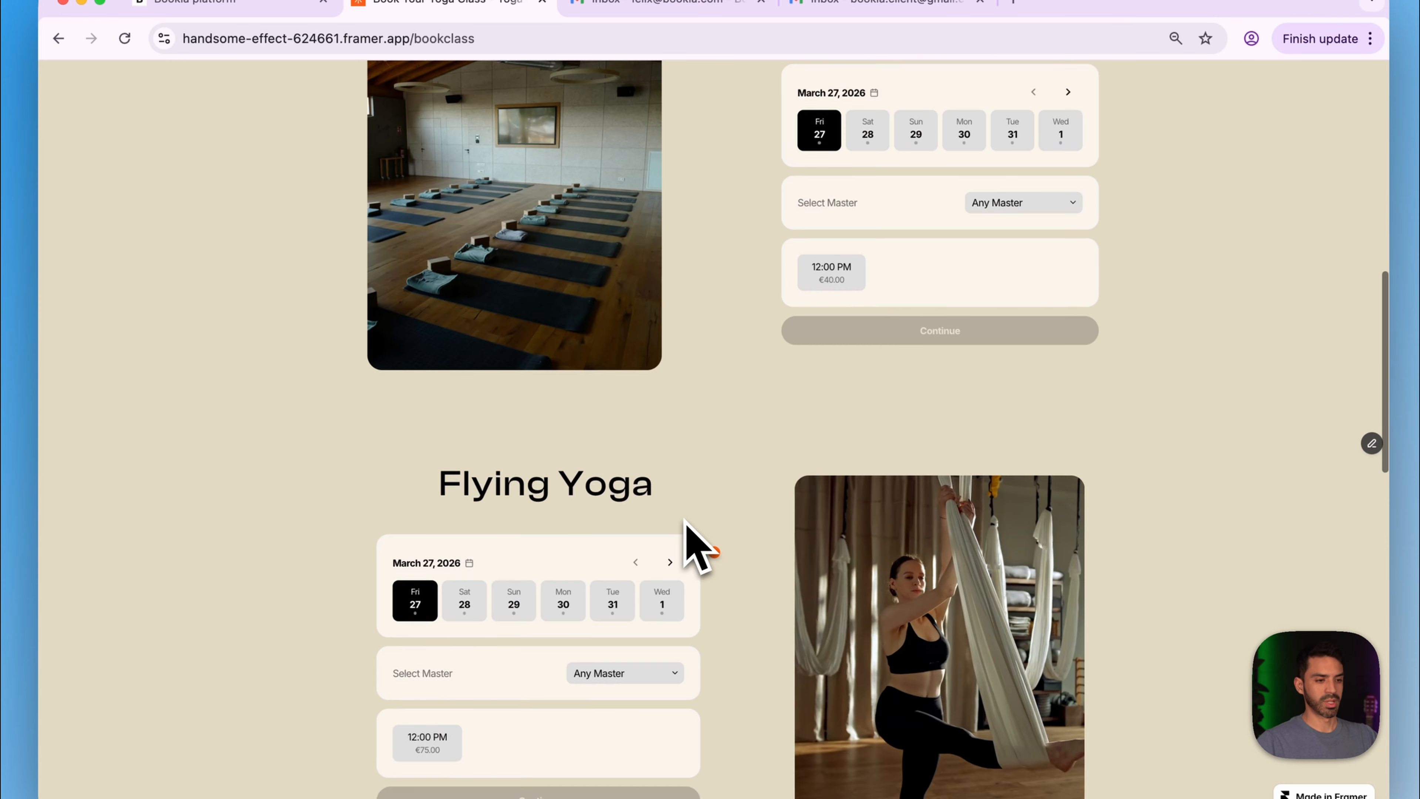
scroll(687, 521, "down", 5)
left_click(517, 339)
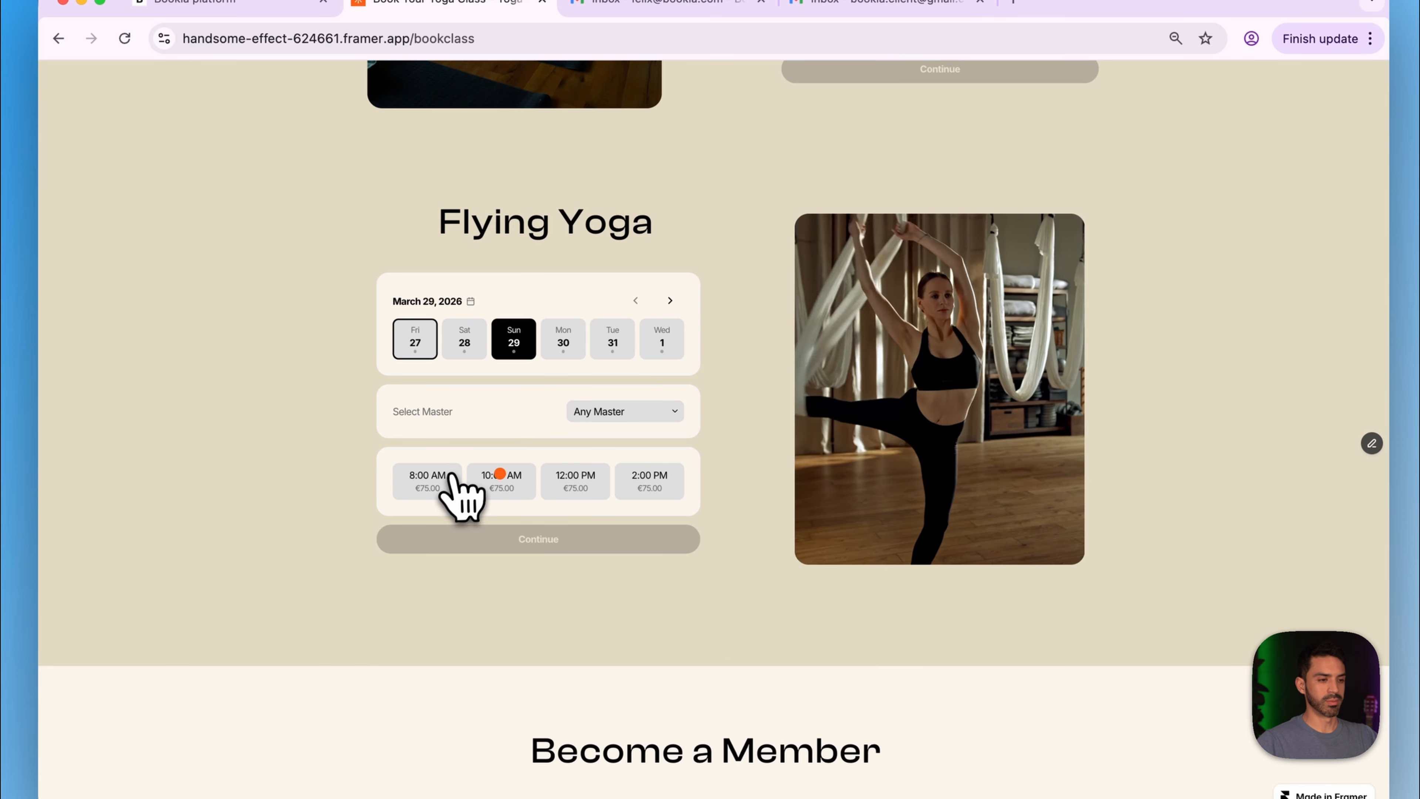
left_click(453, 478)
left_click(500, 542)
scroll(503, 551, "down", 3)
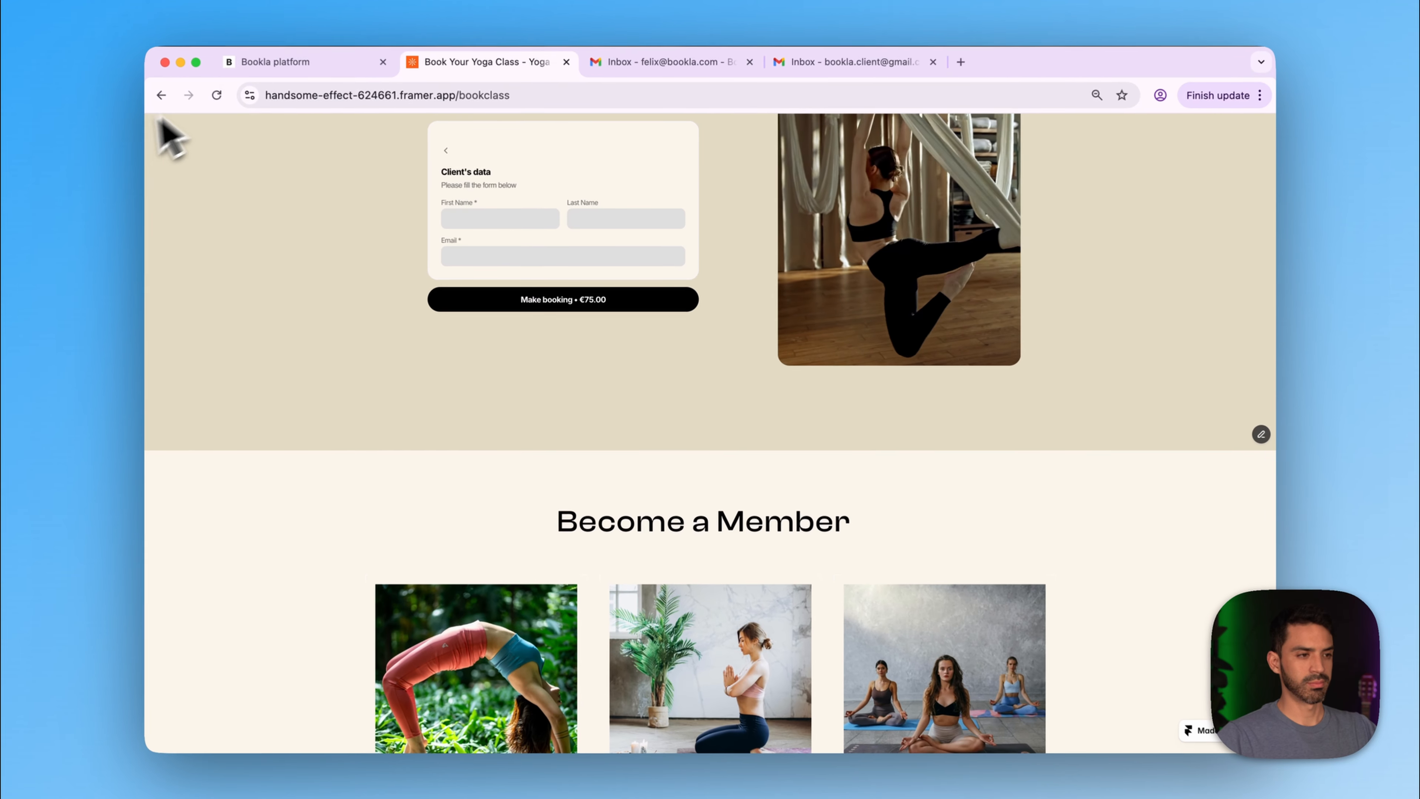
left_click(445, 150)
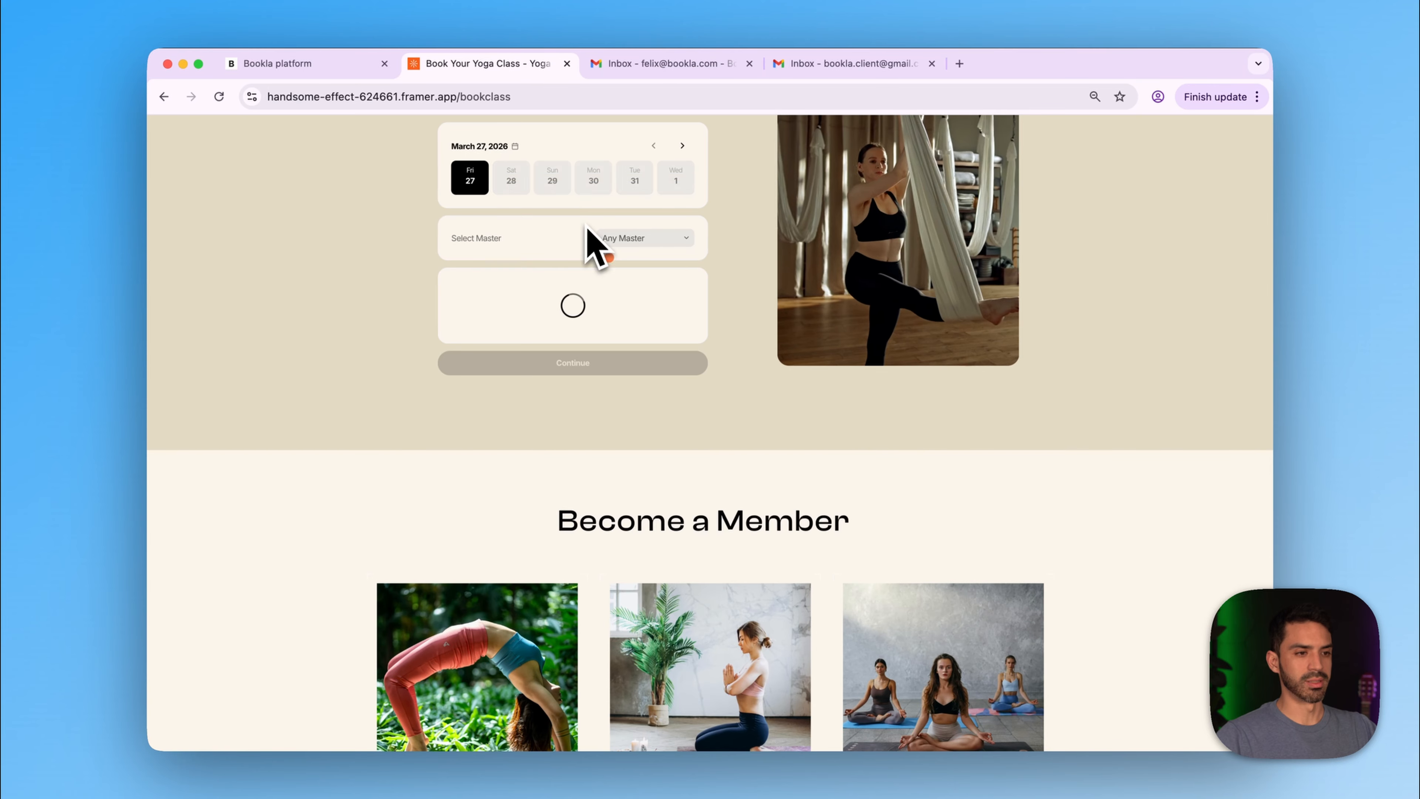
left_click(556, 188)
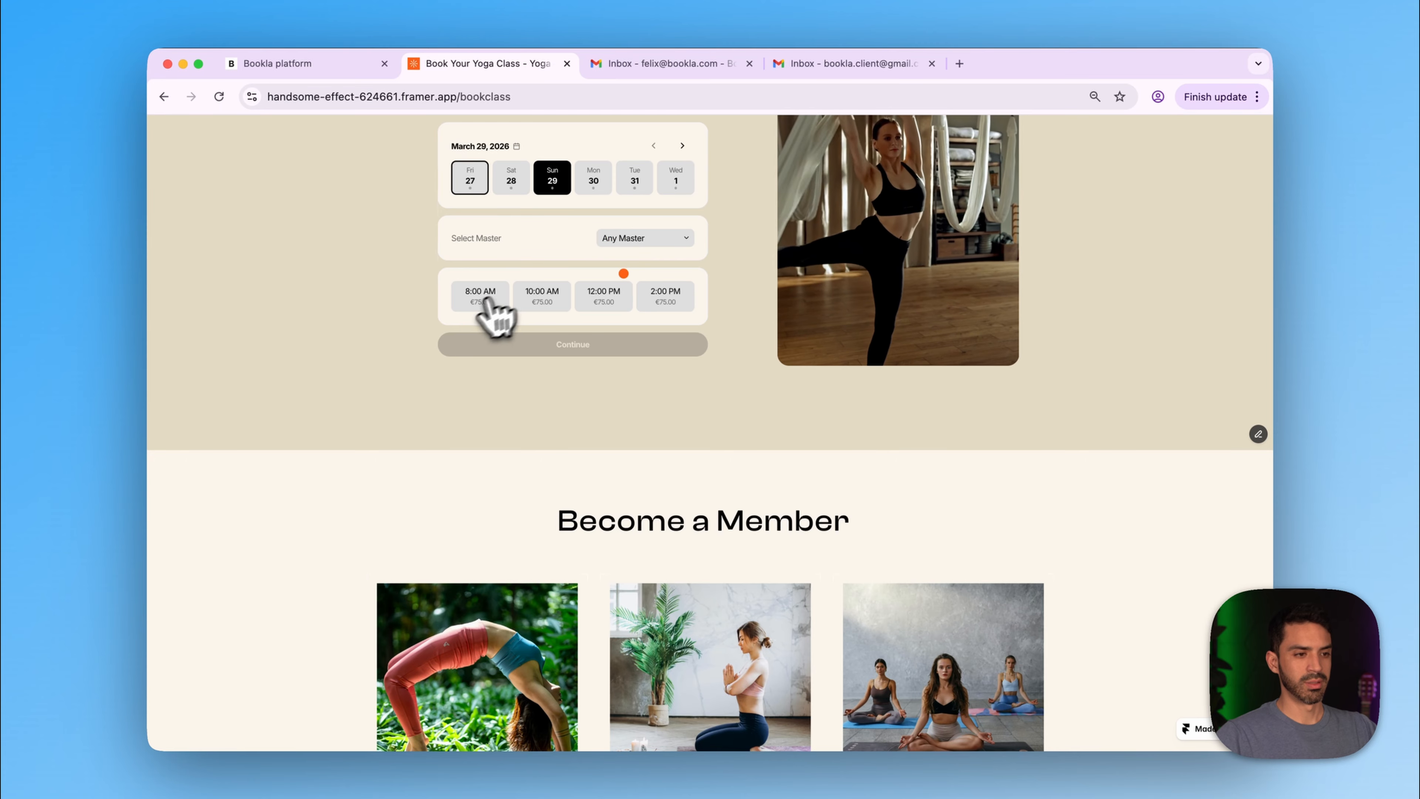
left_click(482, 296)
left_click(517, 344)
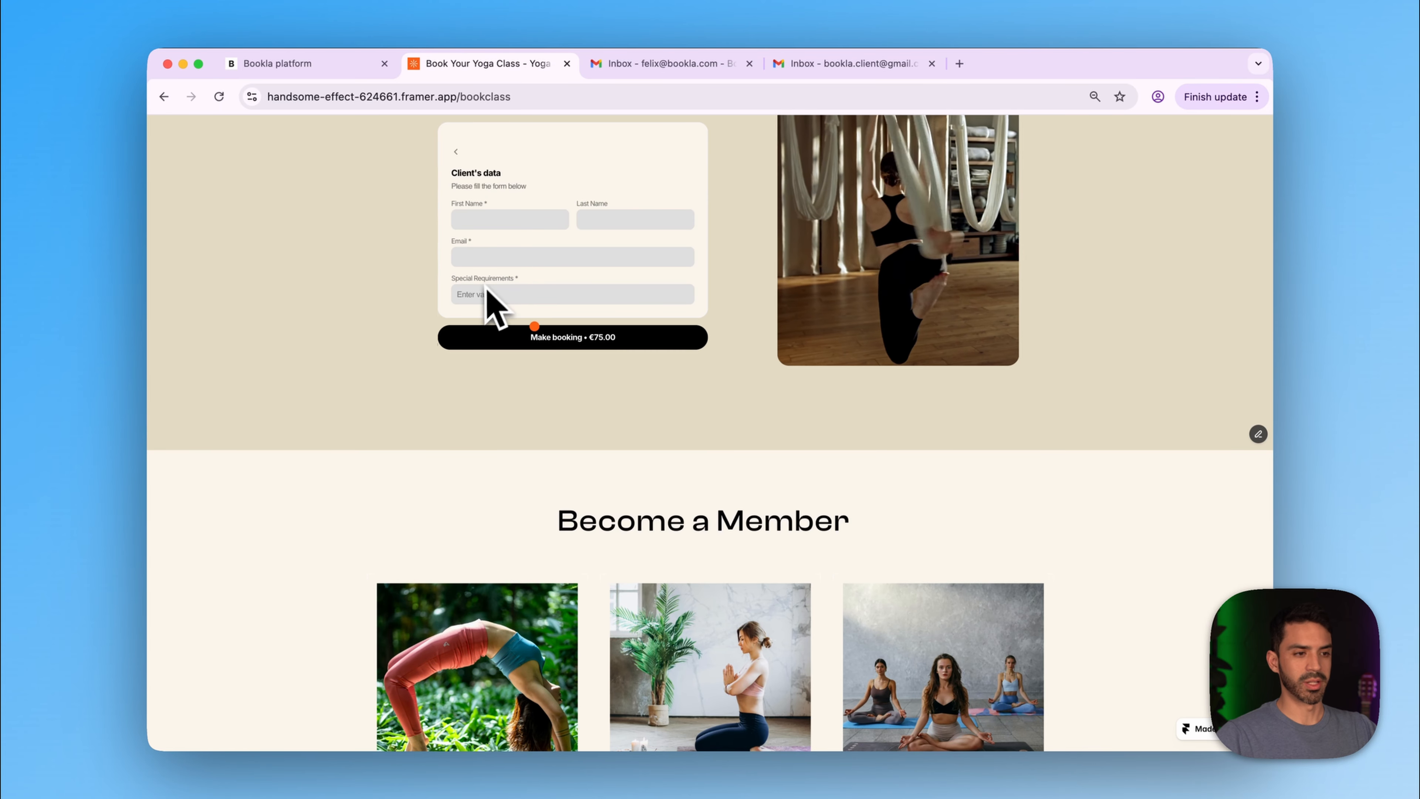
- Autofill the client's saved first name, last name and e-mail
left_click(498, 220)
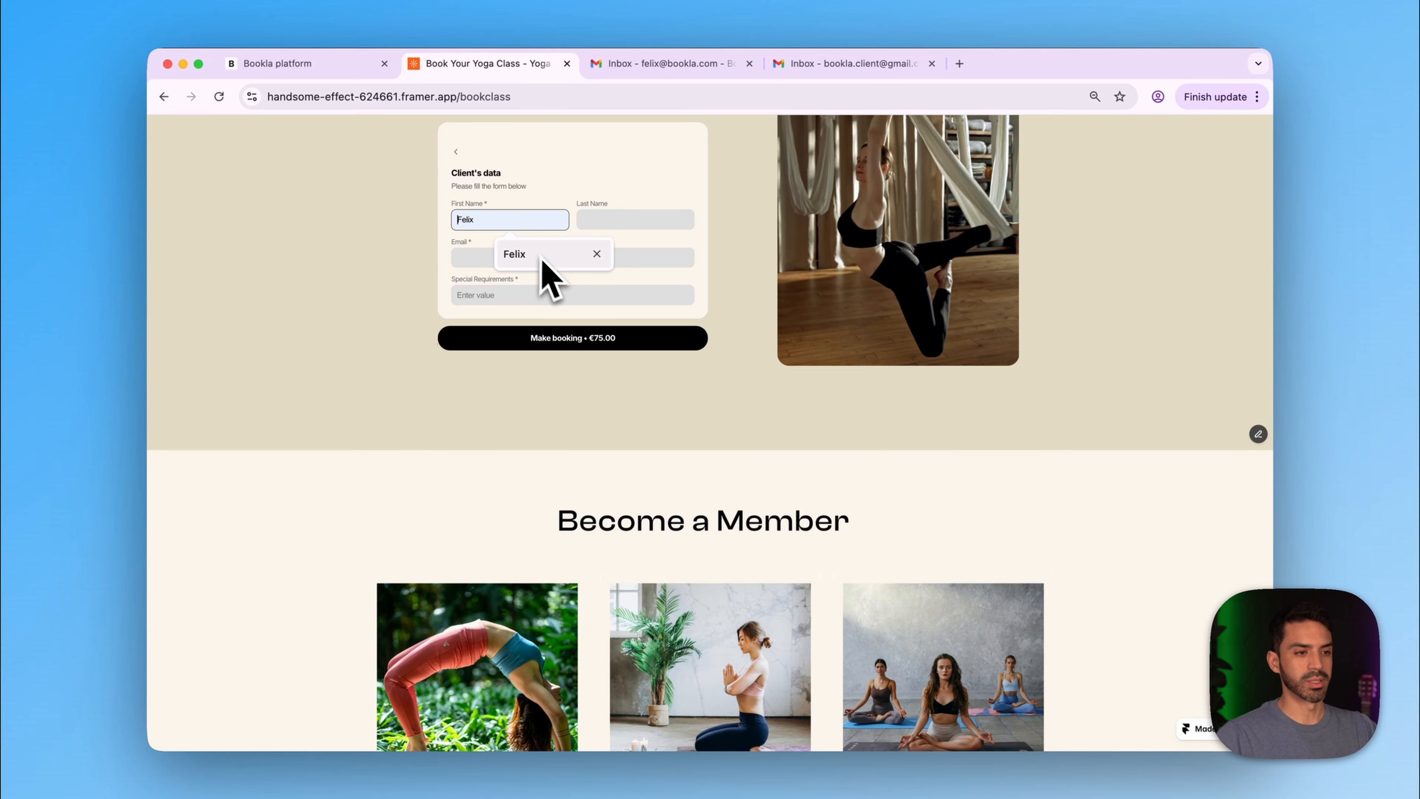
left_click(541, 257)
left_click(624, 221)
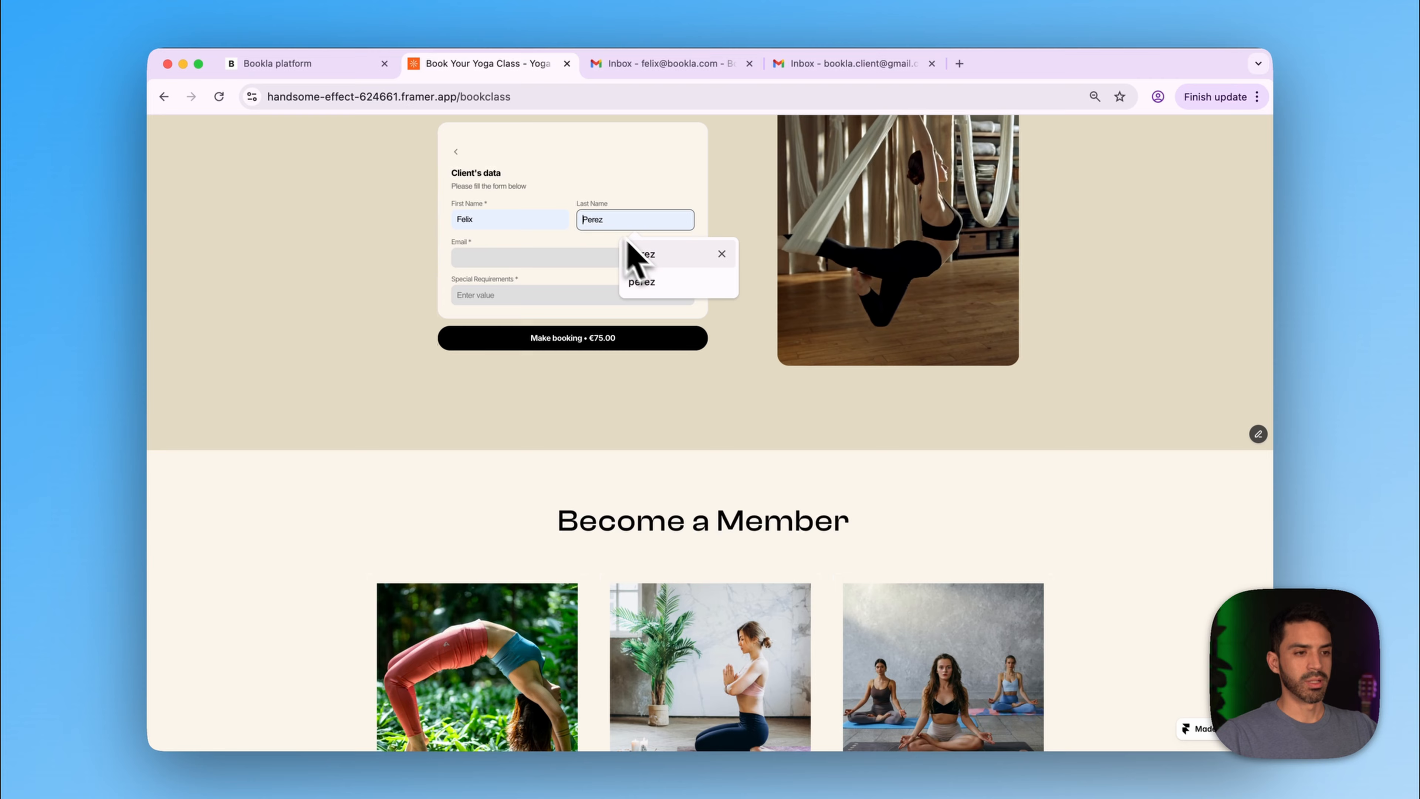
left_click(666, 262)
left_click(548, 256)
left_click(581, 317)
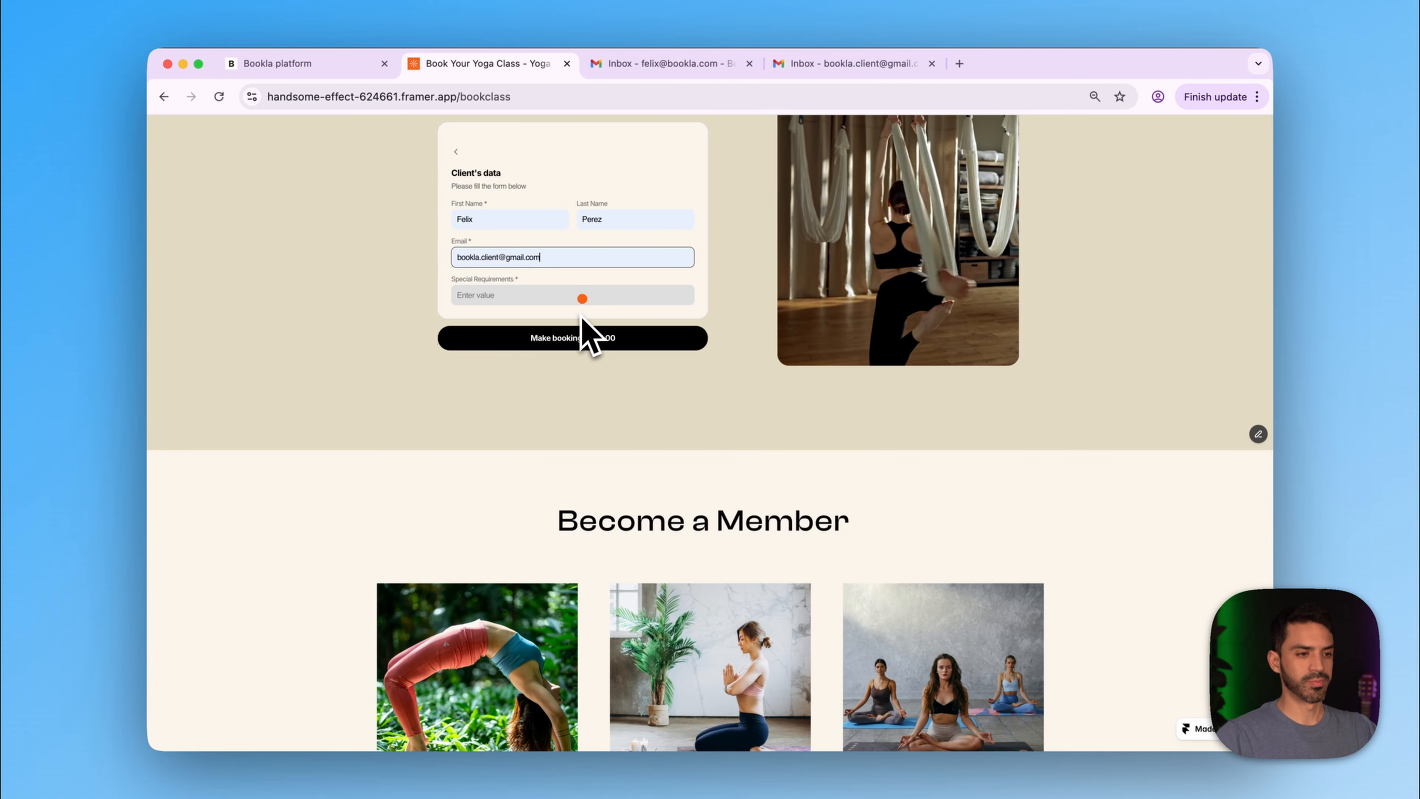
- Enter the special requirement 'I don't see very well, I am almos' and make the booking
left_click(541, 297)
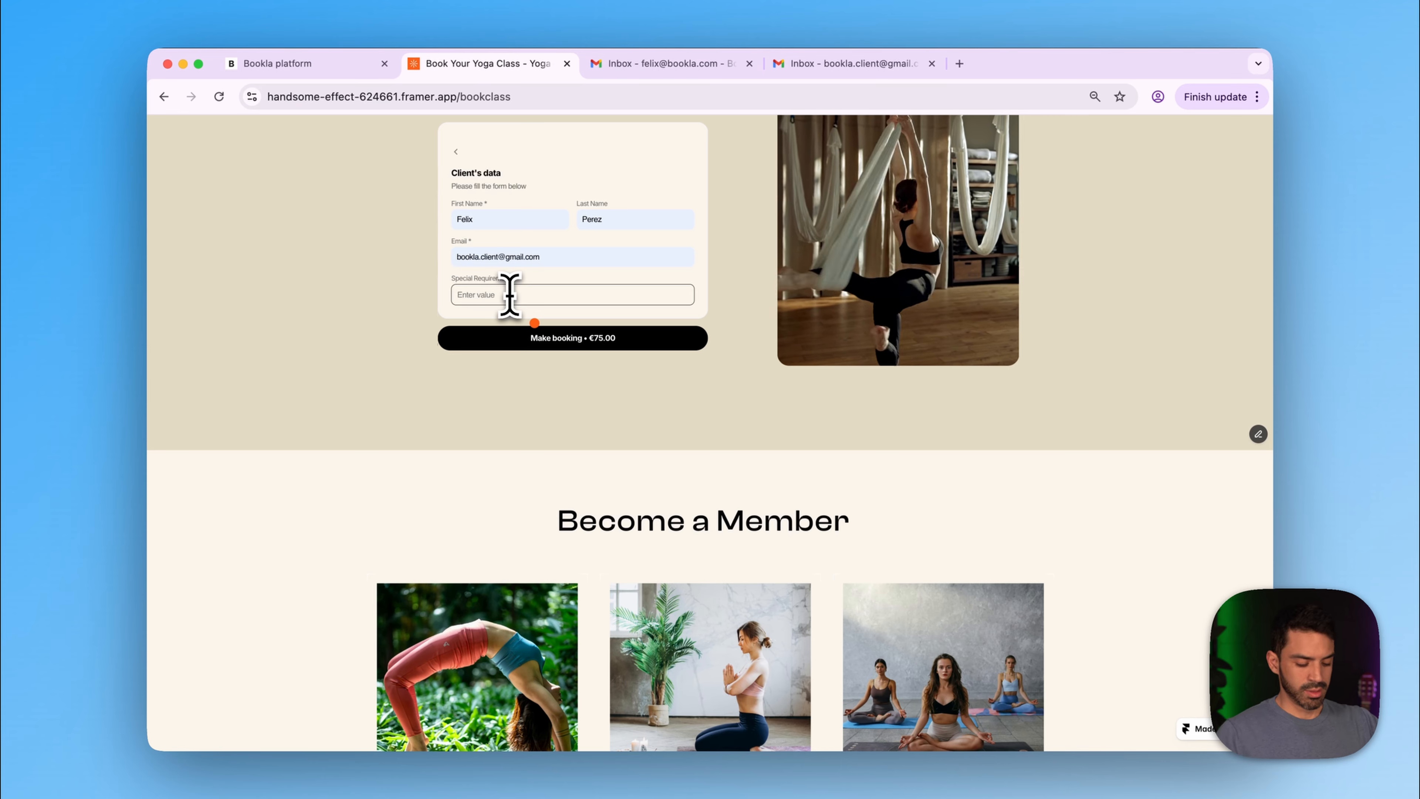
type("I don")
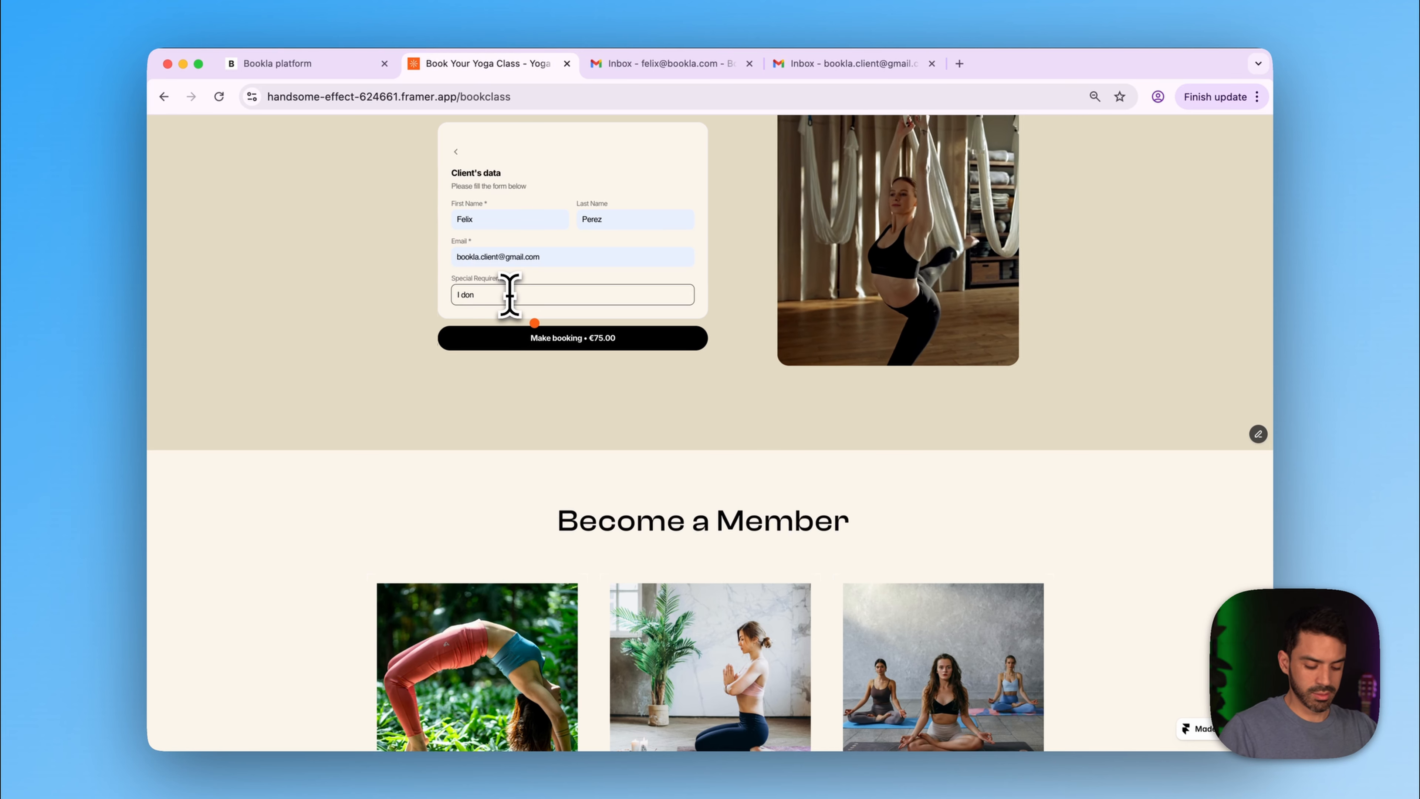
type("'t see ver")
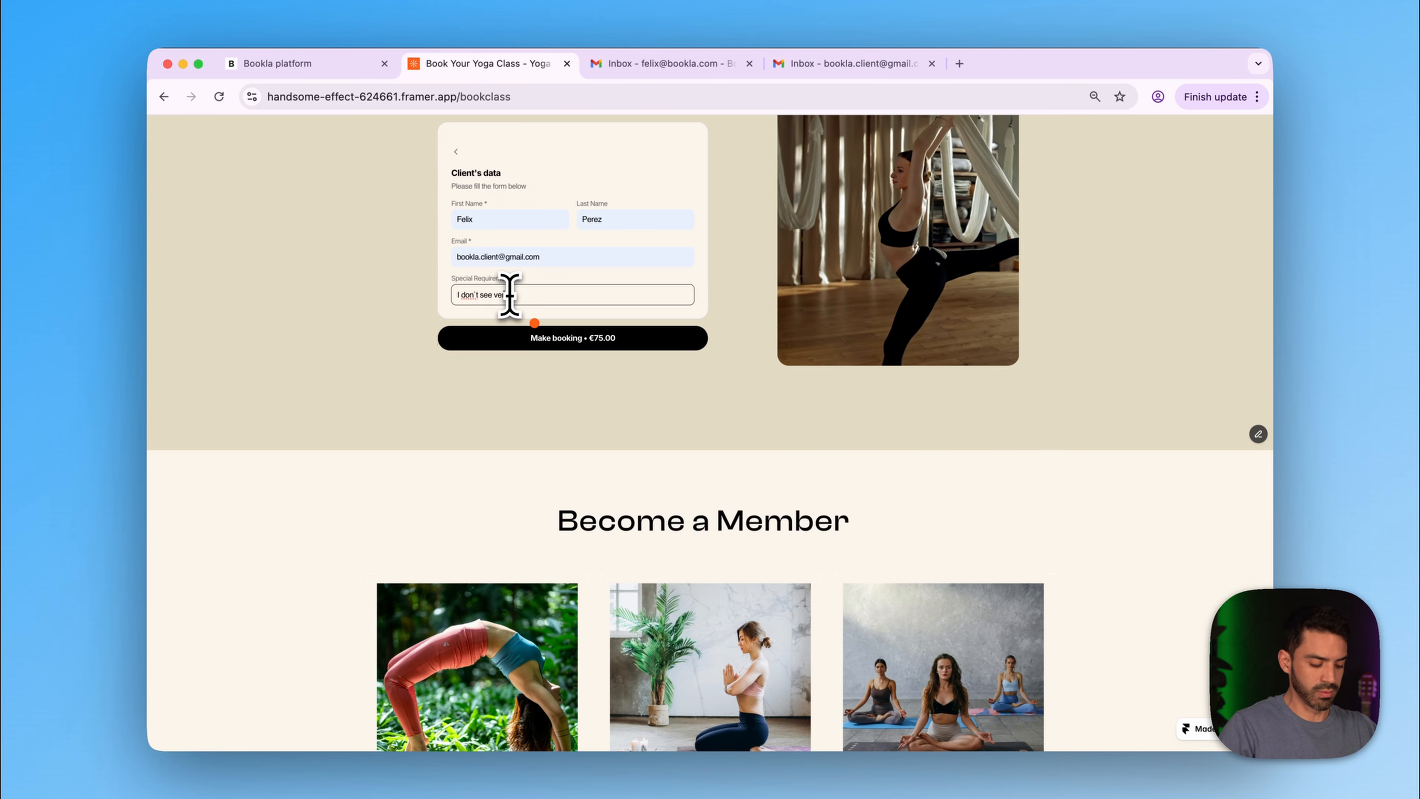
type("y well, ")
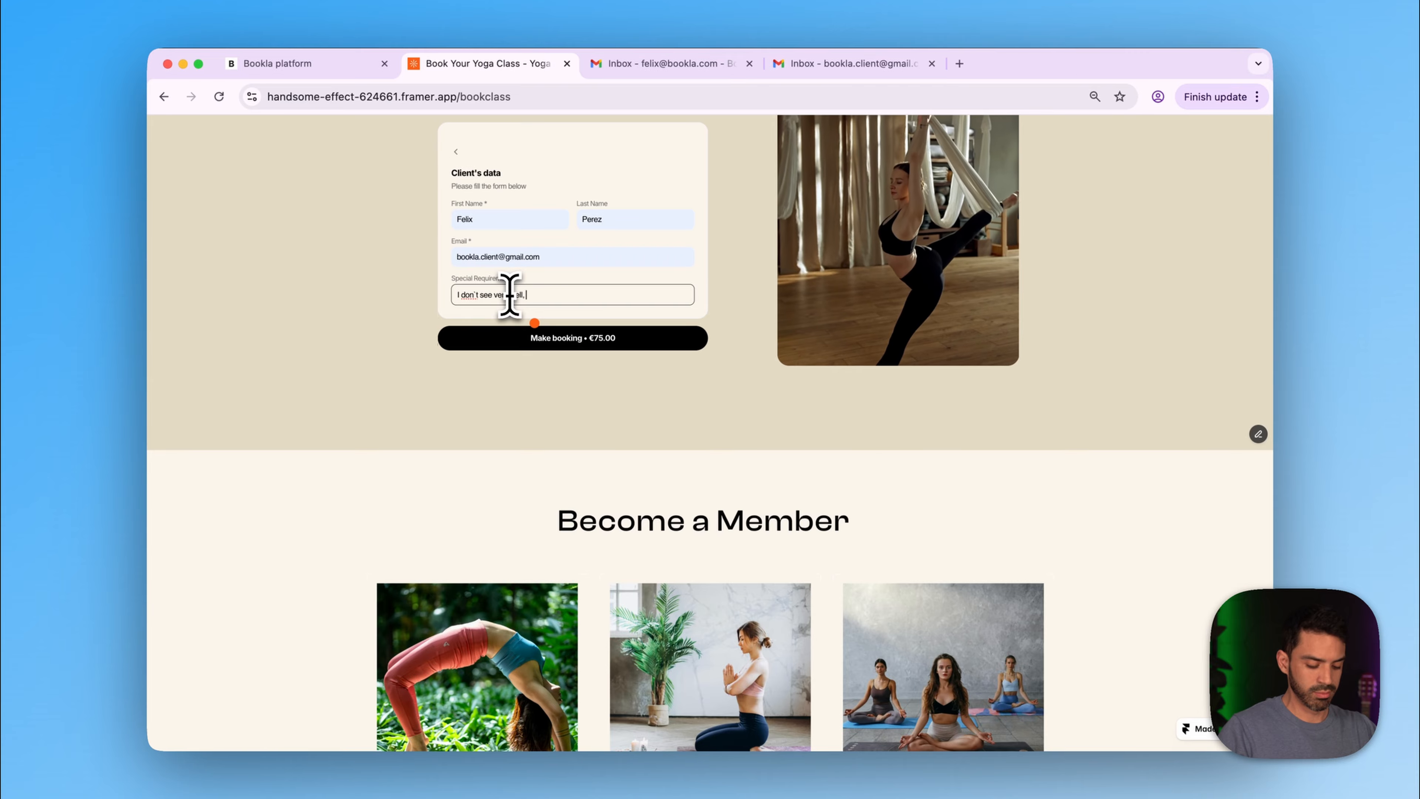
type("I am al")
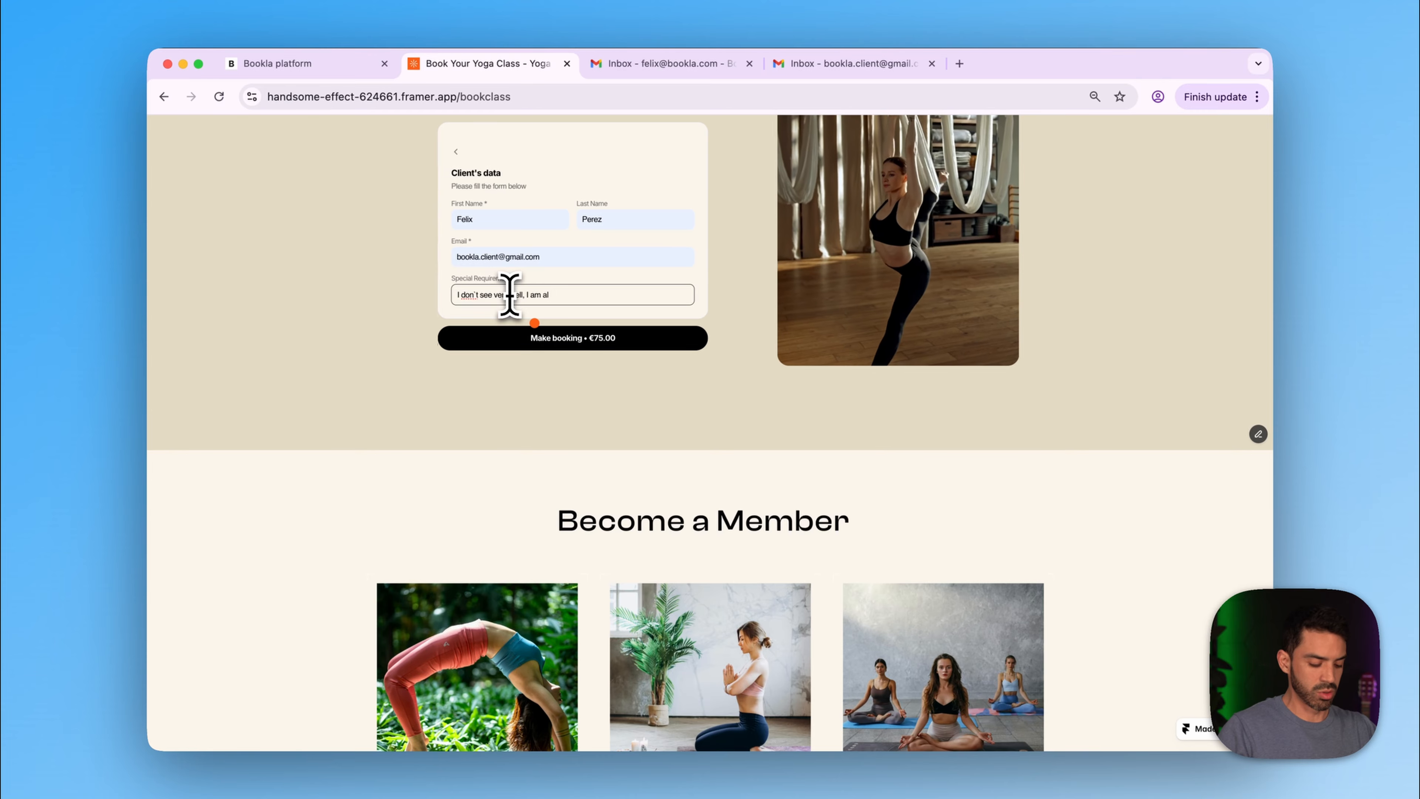
type("most blind")
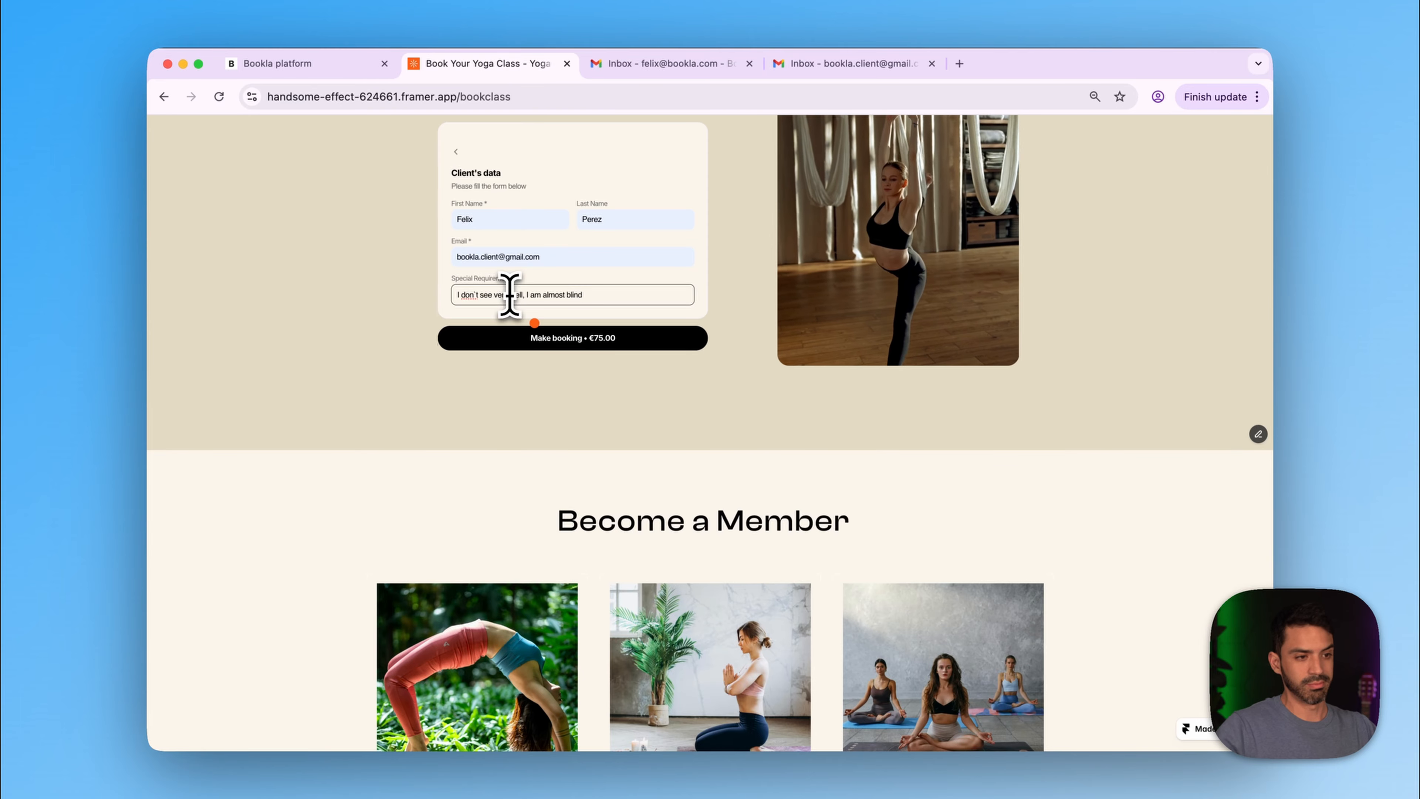
left_click(474, 297)
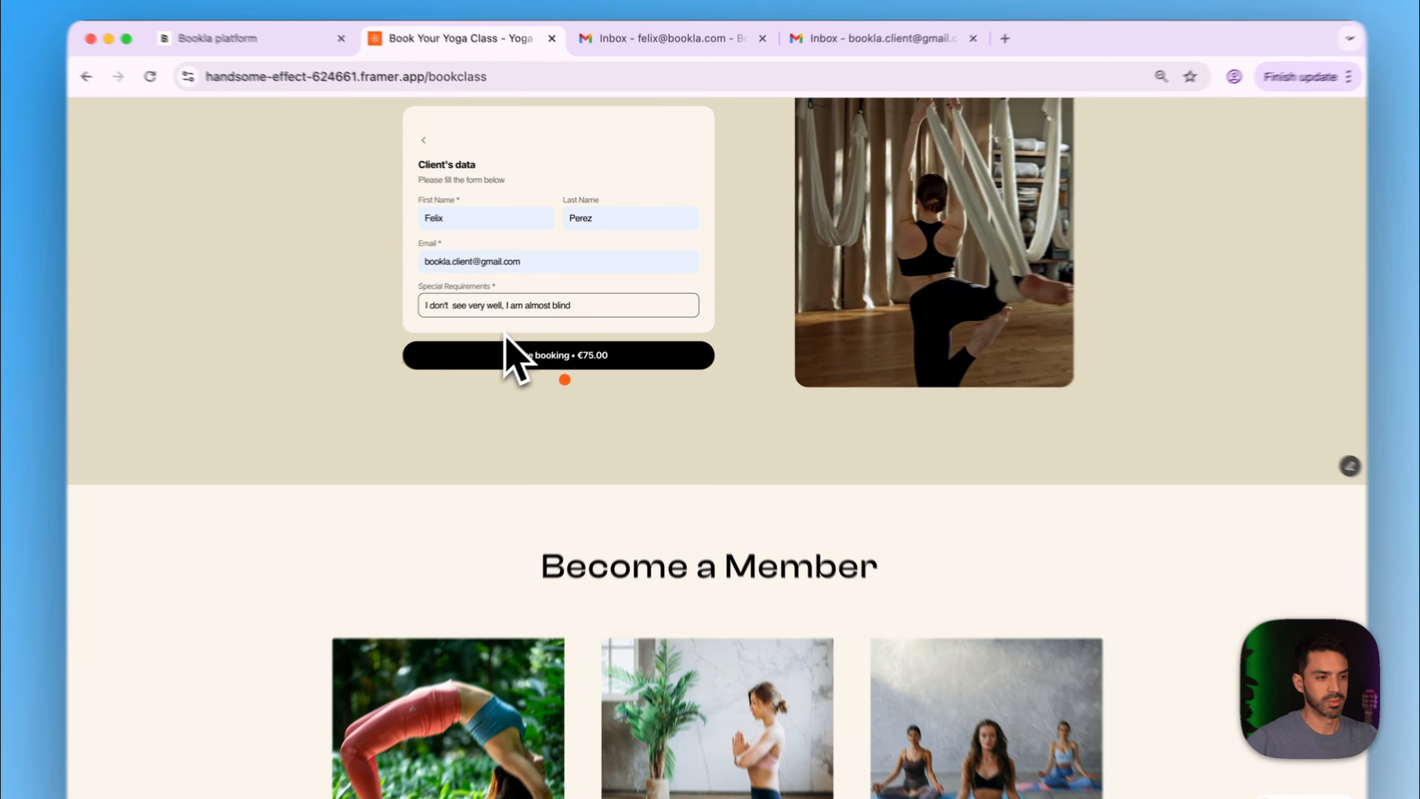
key("BackSpace")
key("BackSpace")
type("'t")
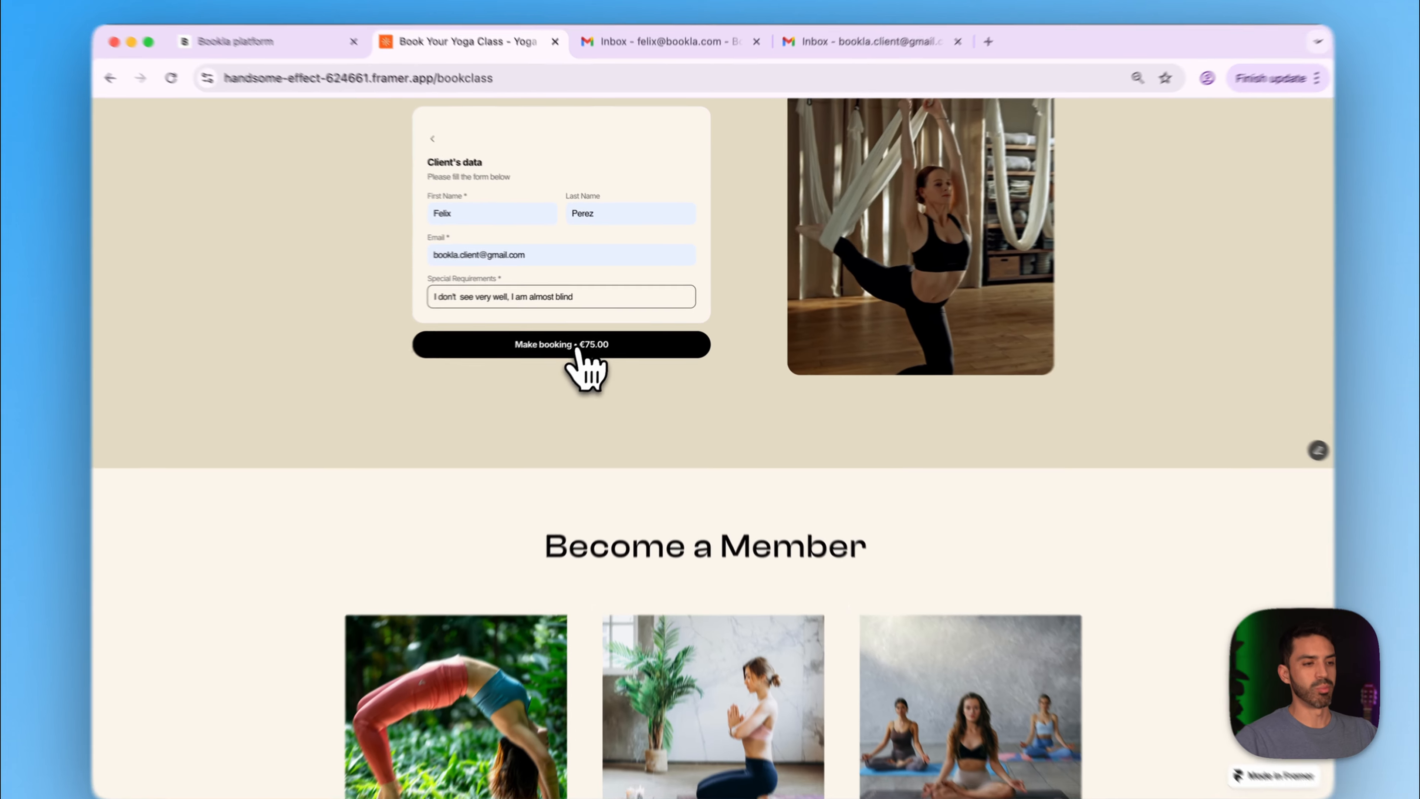
left_click(559, 341)
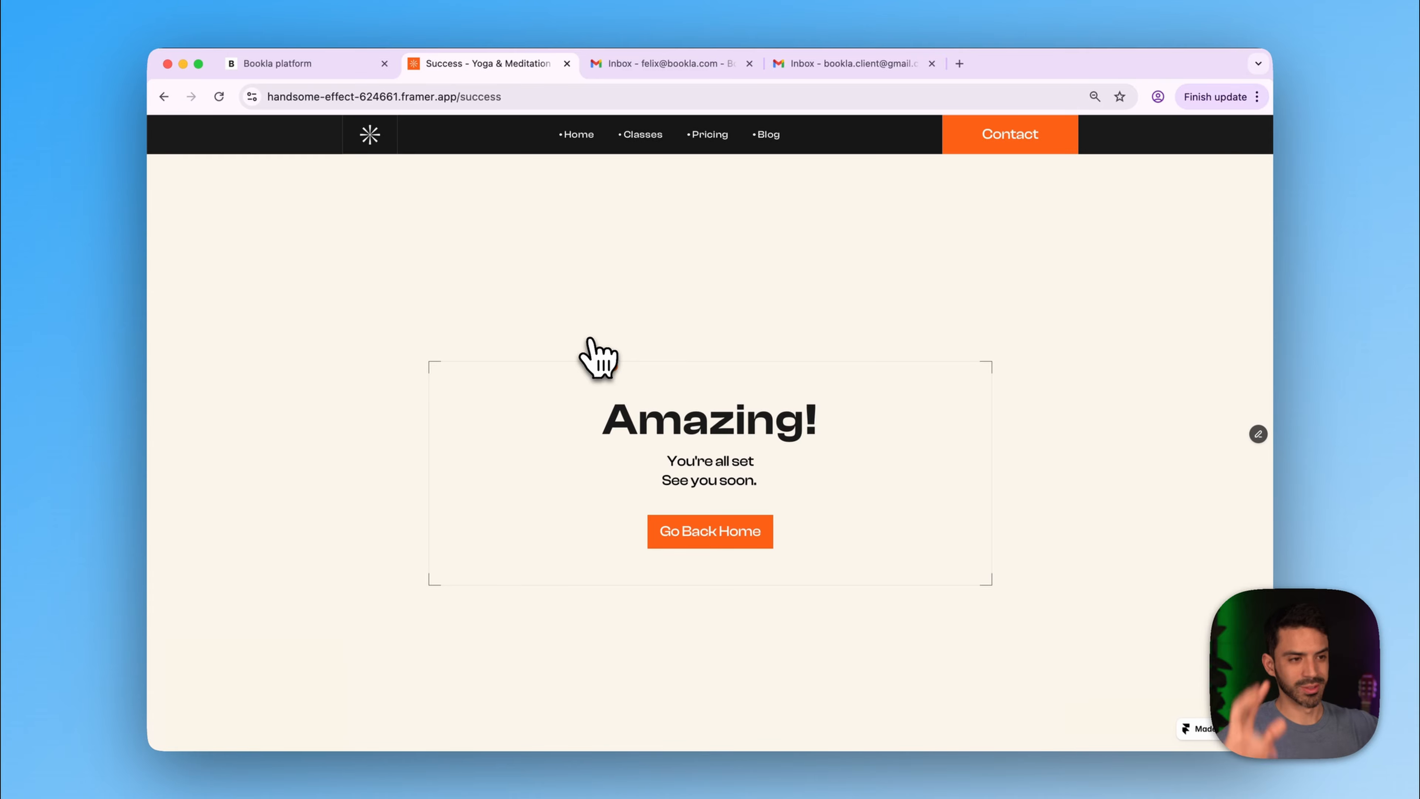
- Refresh the client's Gmail inbox and open the 'Your Booking Confirmation' email
left_click(816, 63)
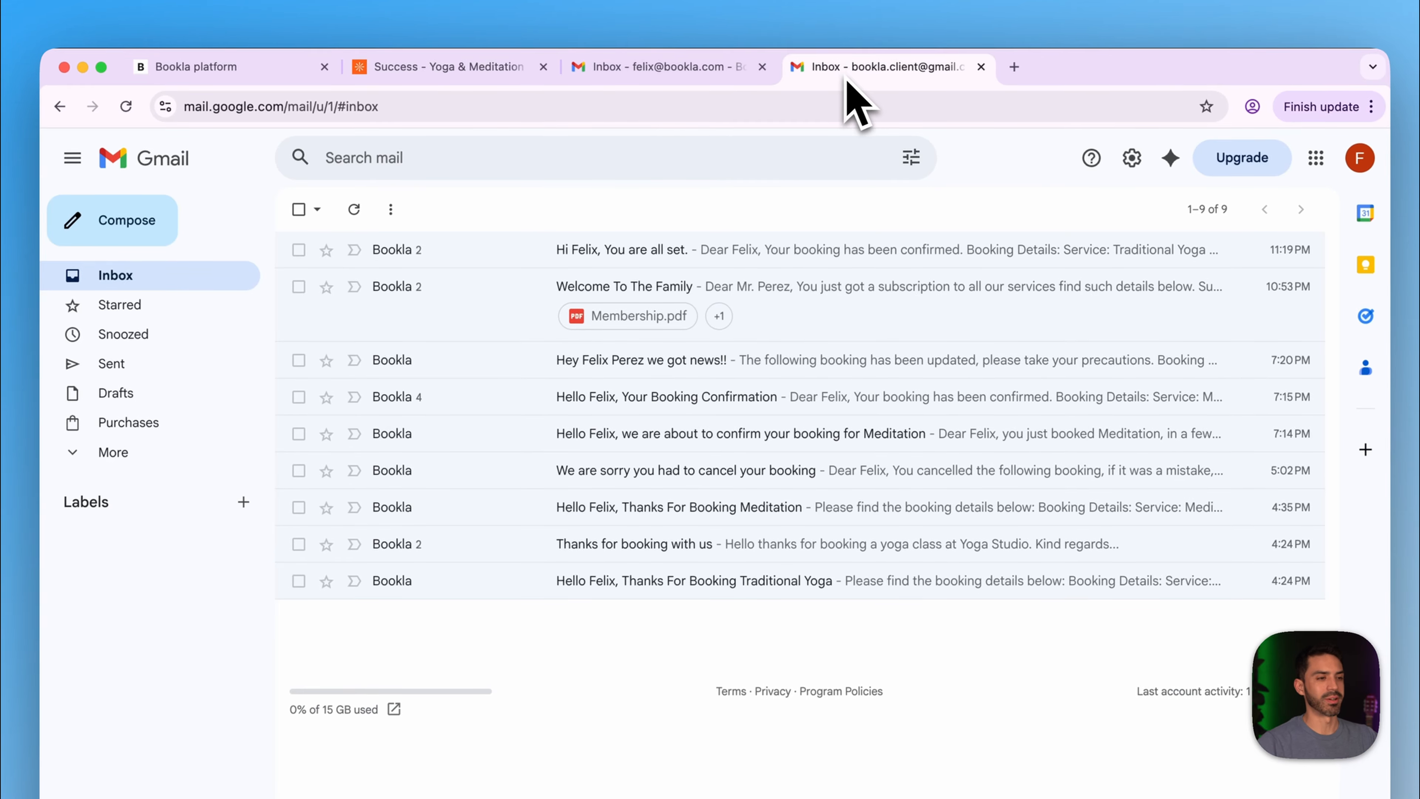
left_click(361, 210)
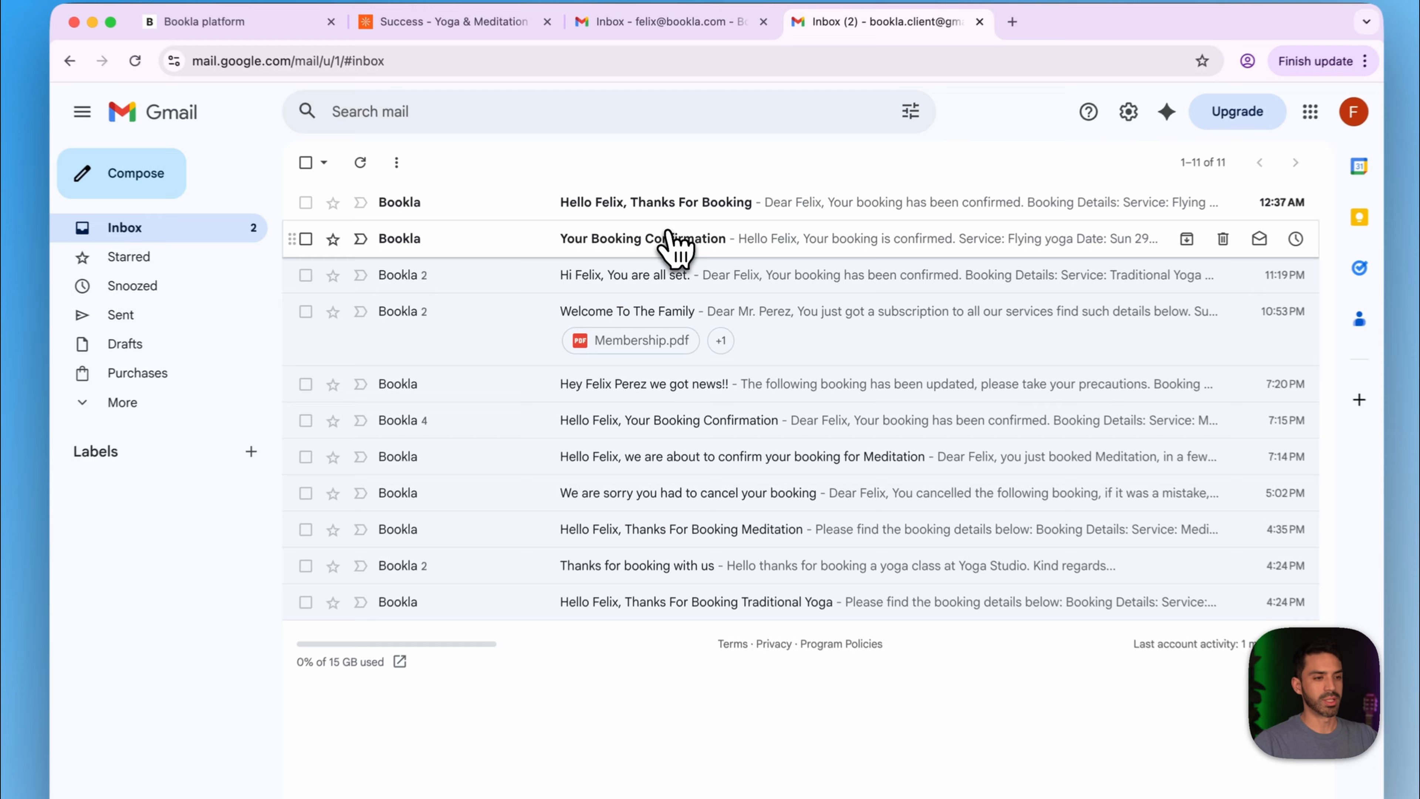
left_click(674, 247)
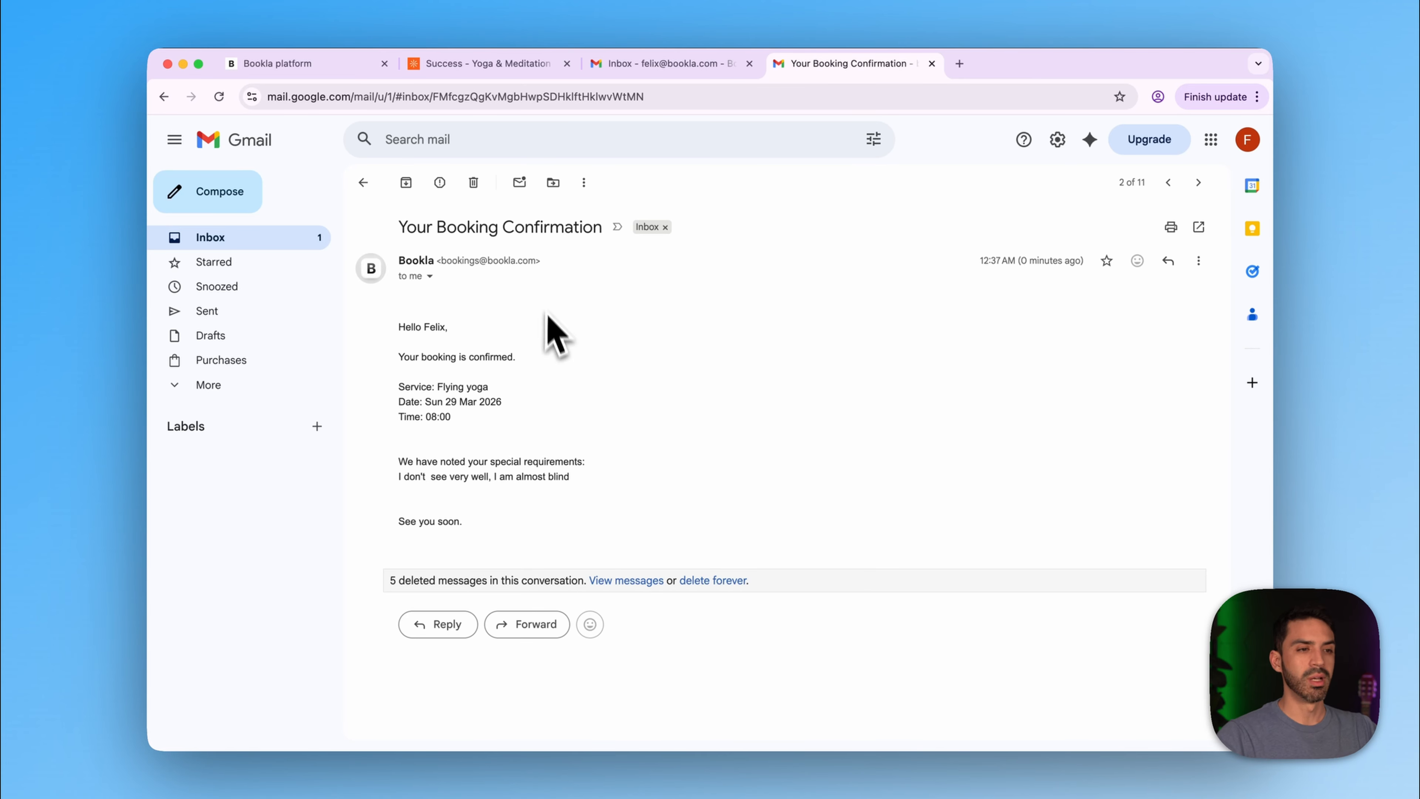
- Reload the studio inbox and read both new Flying yoga booking emails, then return to Framer
left_click(643, 64)
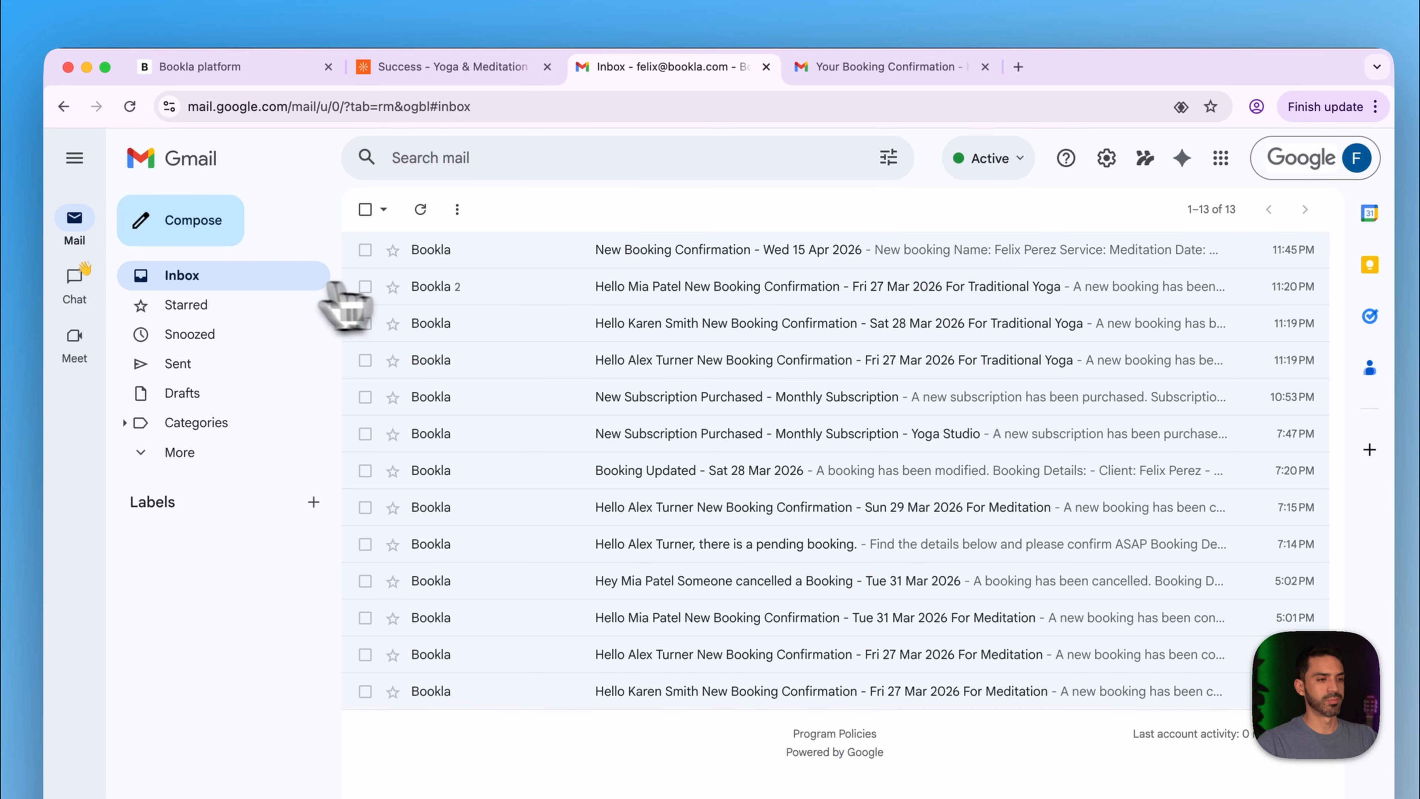
left_click(263, 282)
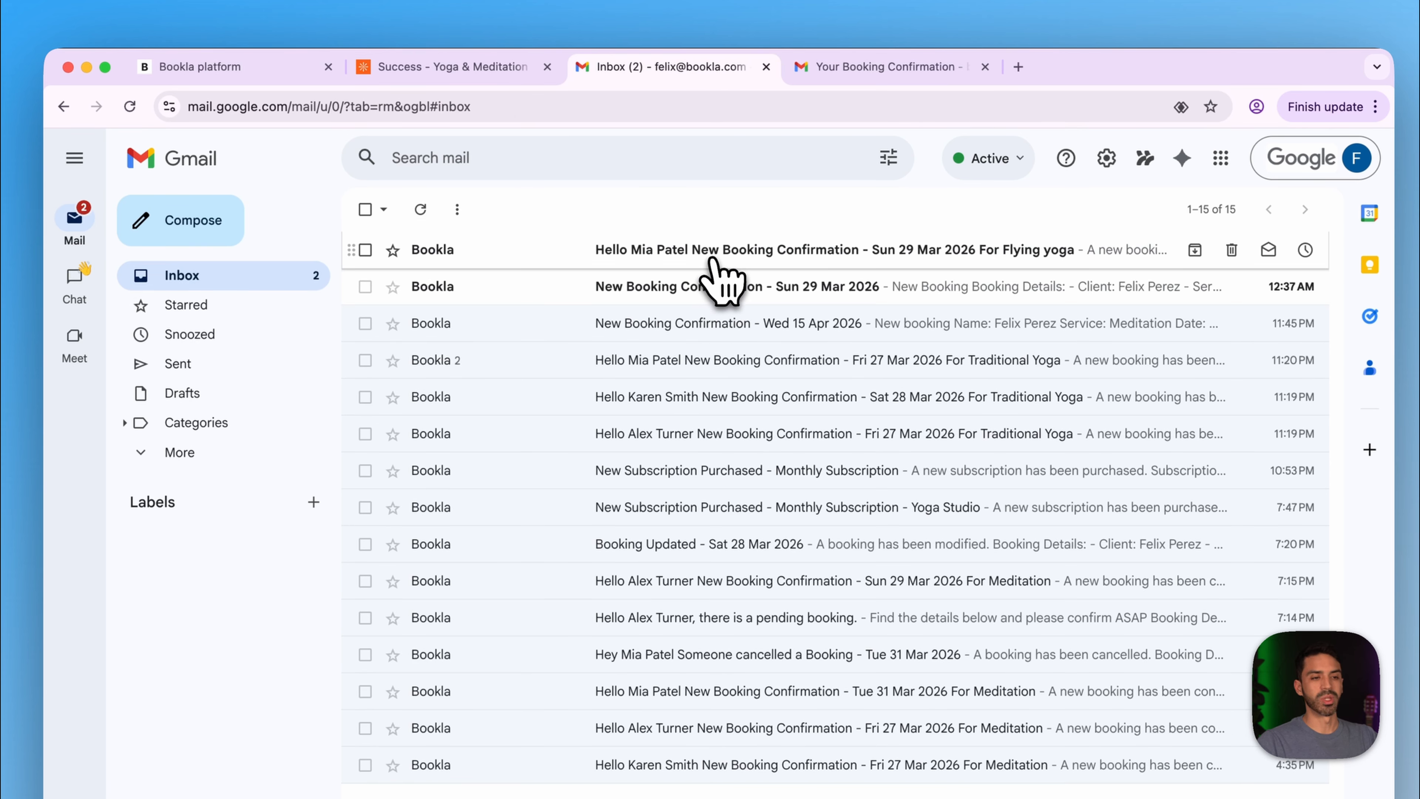
left_click(715, 258)
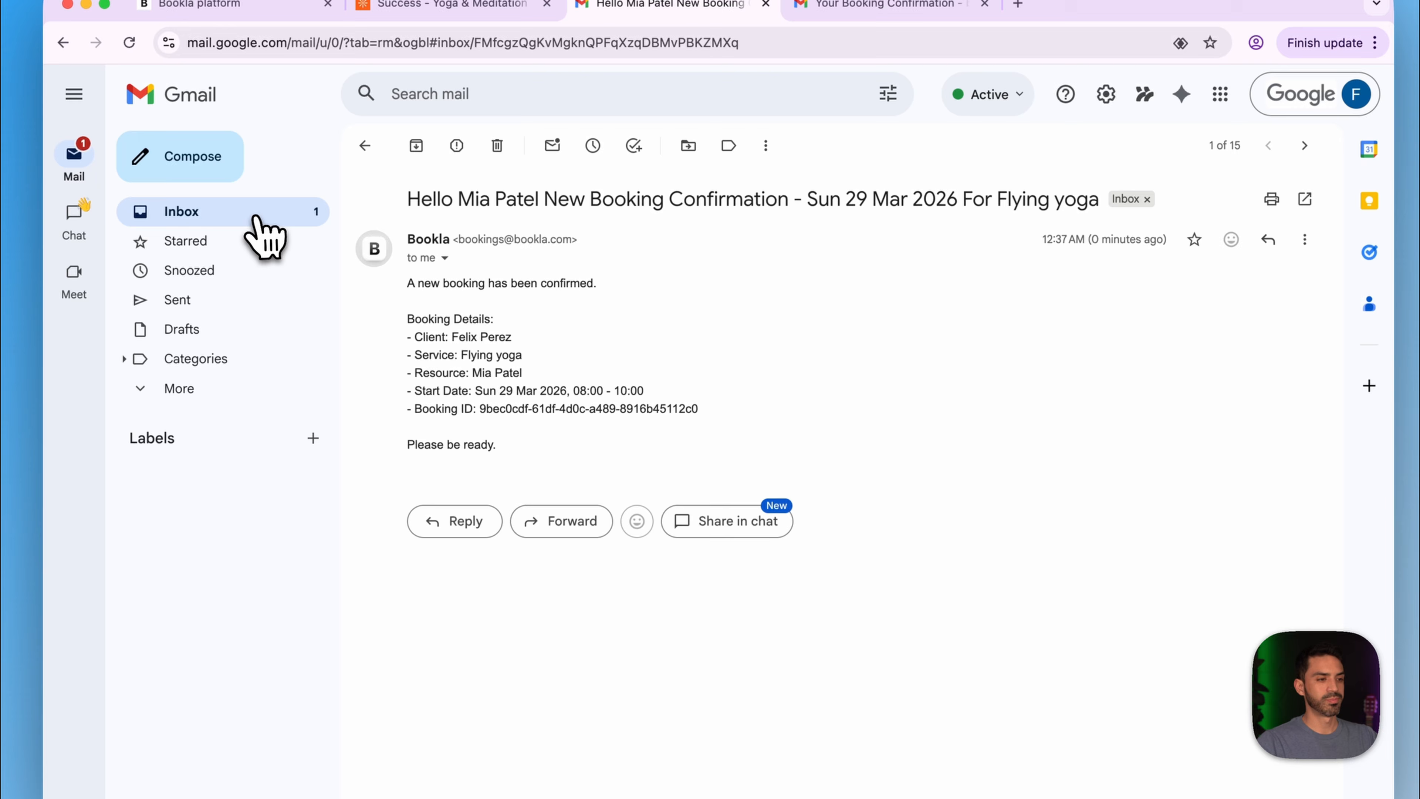
left_click(257, 221)
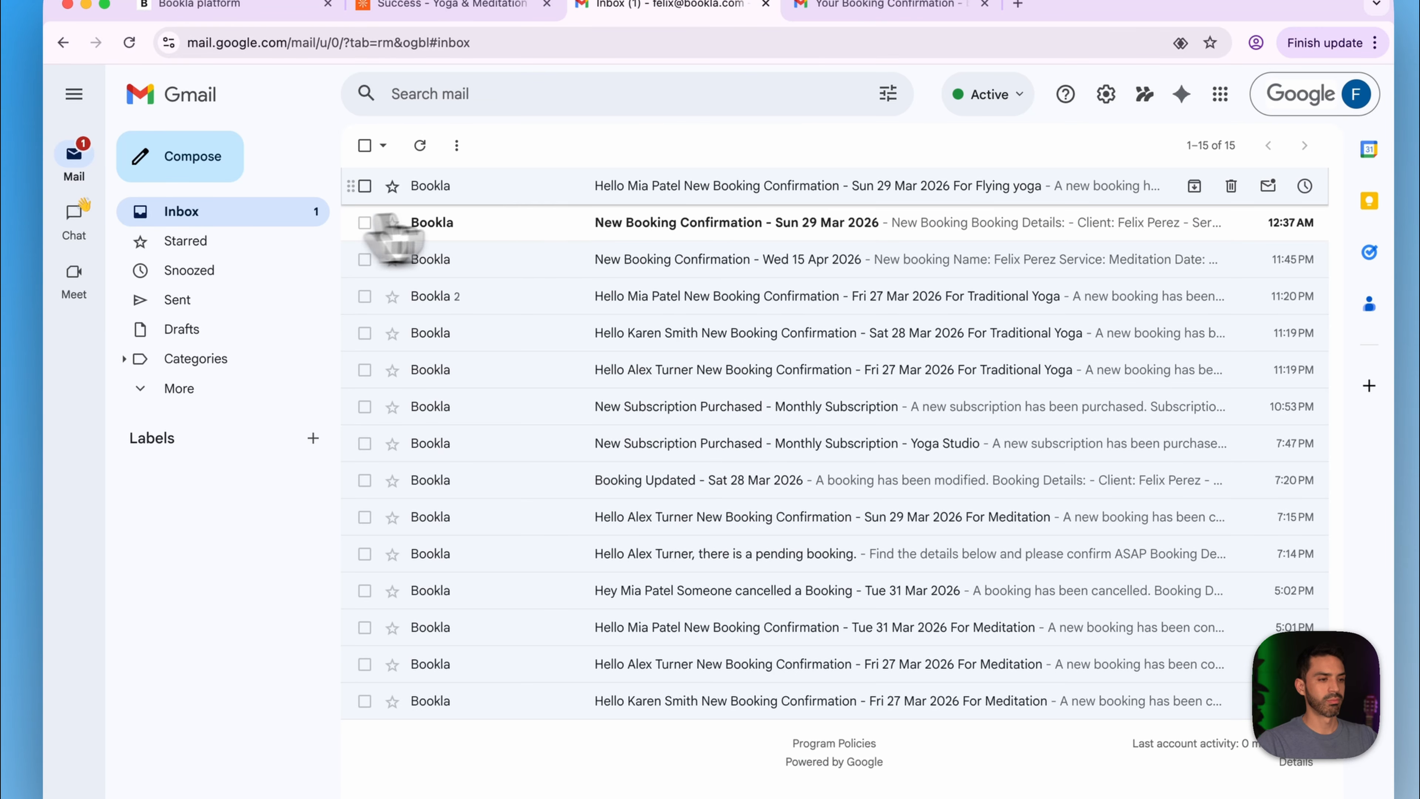
left_click(581, 219)
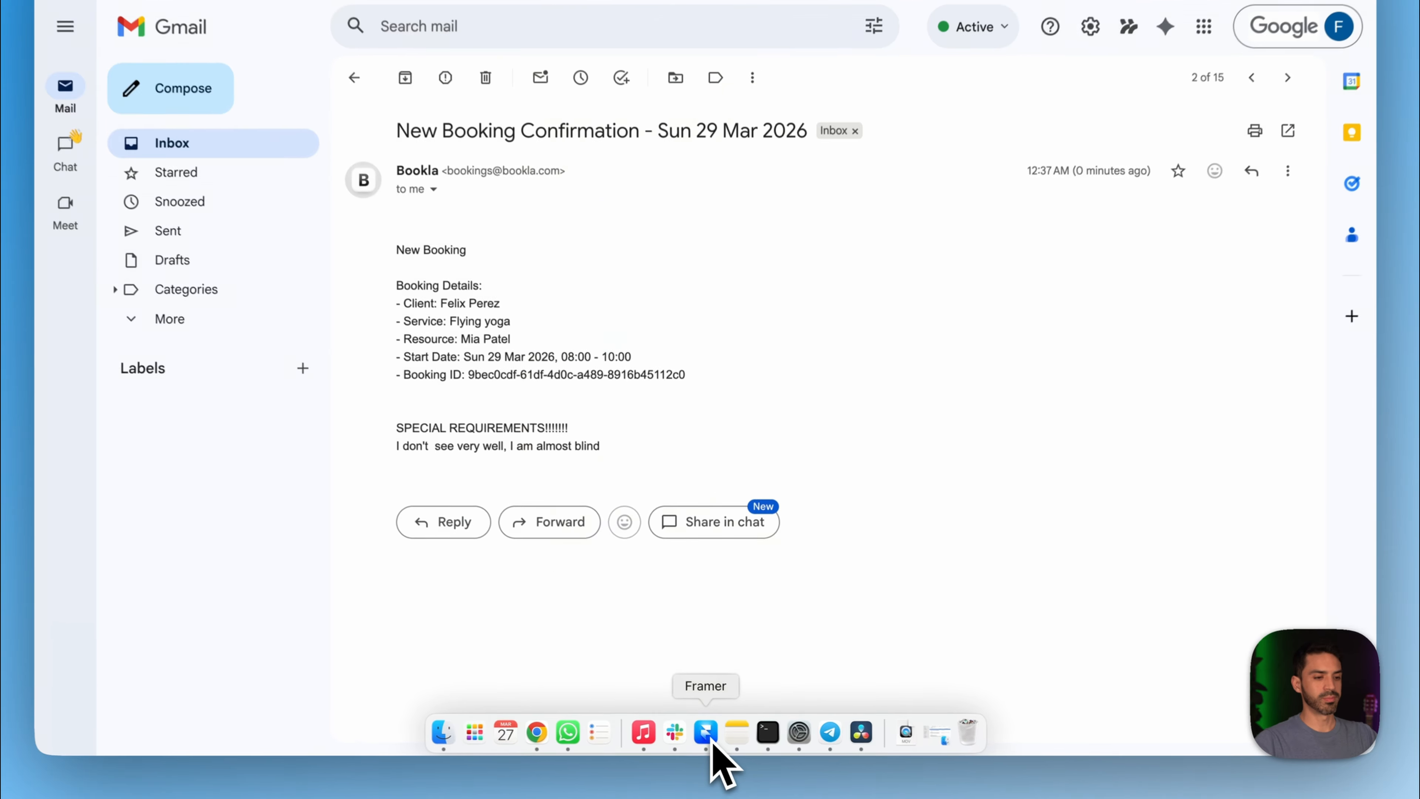
left_click(709, 739)
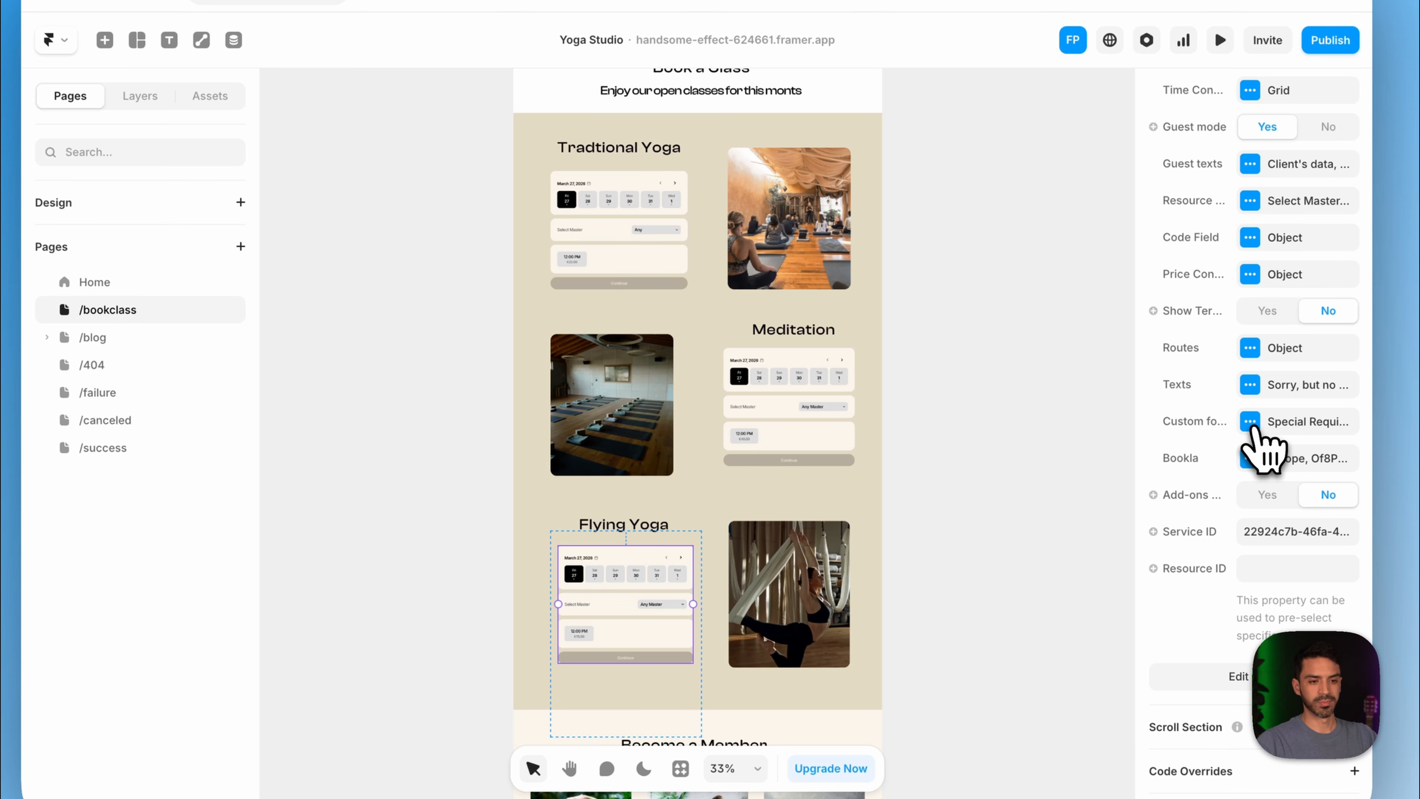
- Retitle the custom form 'Data' and remove the Special Requirements field
left_click(1251, 423)
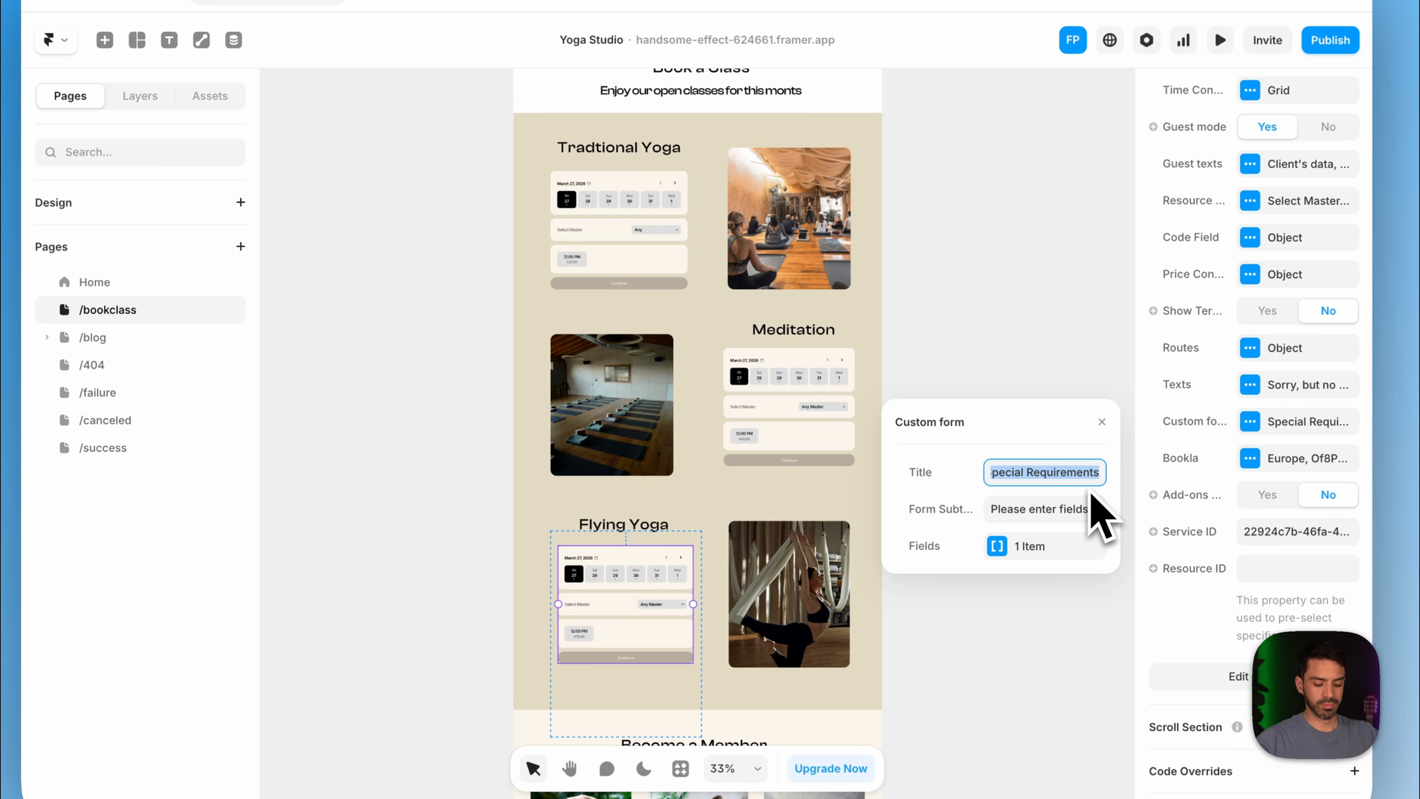
key("BackSpace")
type("Data")
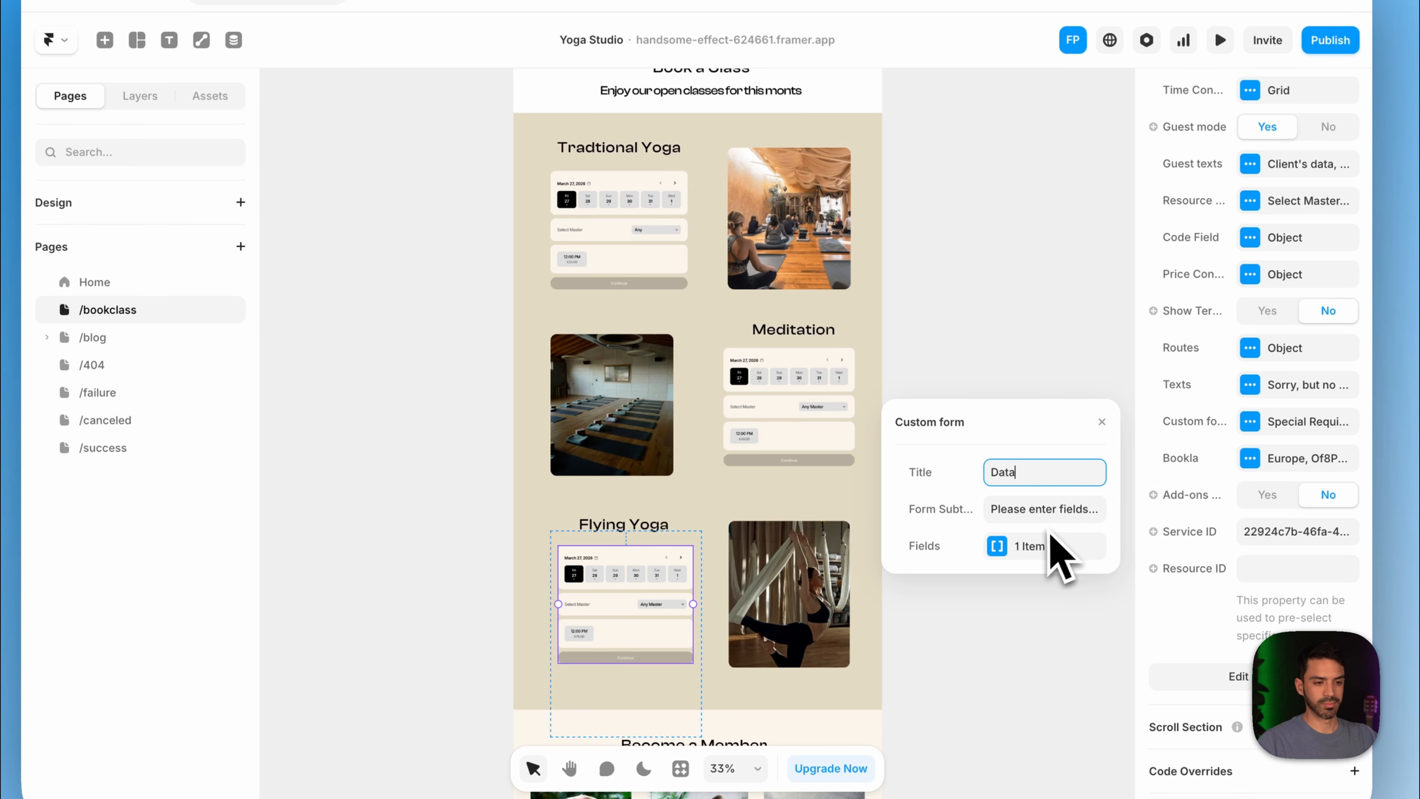
left_click(1004, 547)
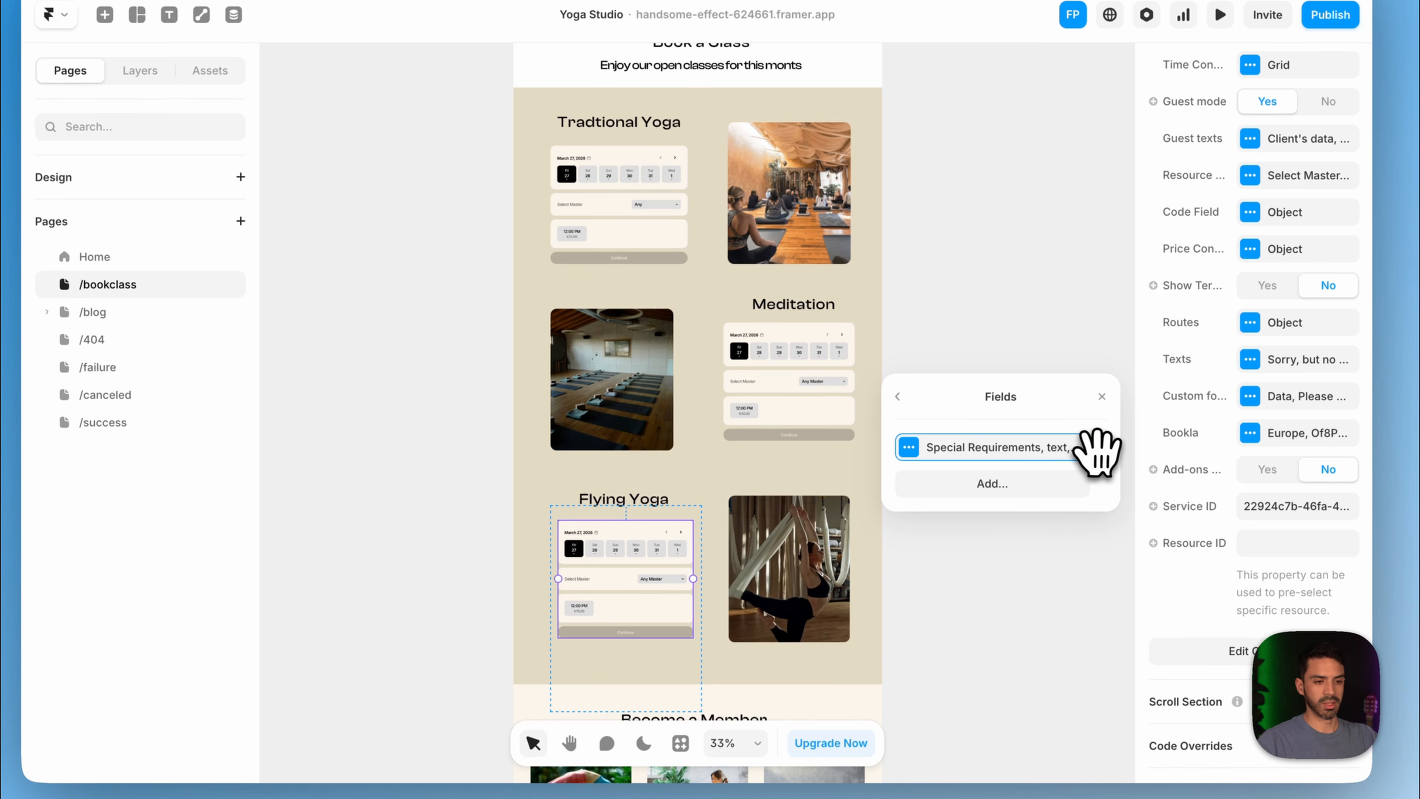
left_click(1099, 447)
left_click(1127, 501)
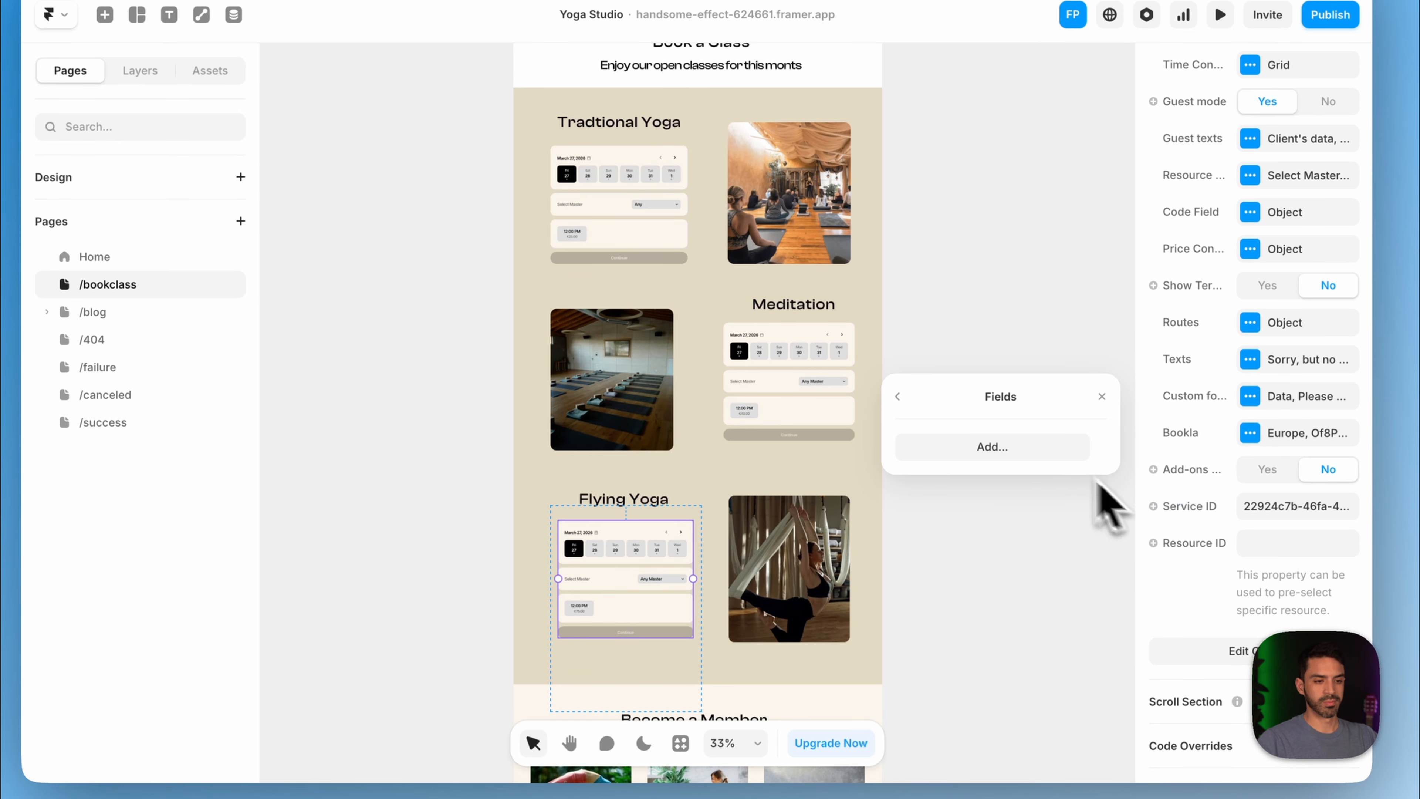
- Add a select field labelled 'Level' with options 'Lgend,Expert,Beginer'
left_click(1040, 447)
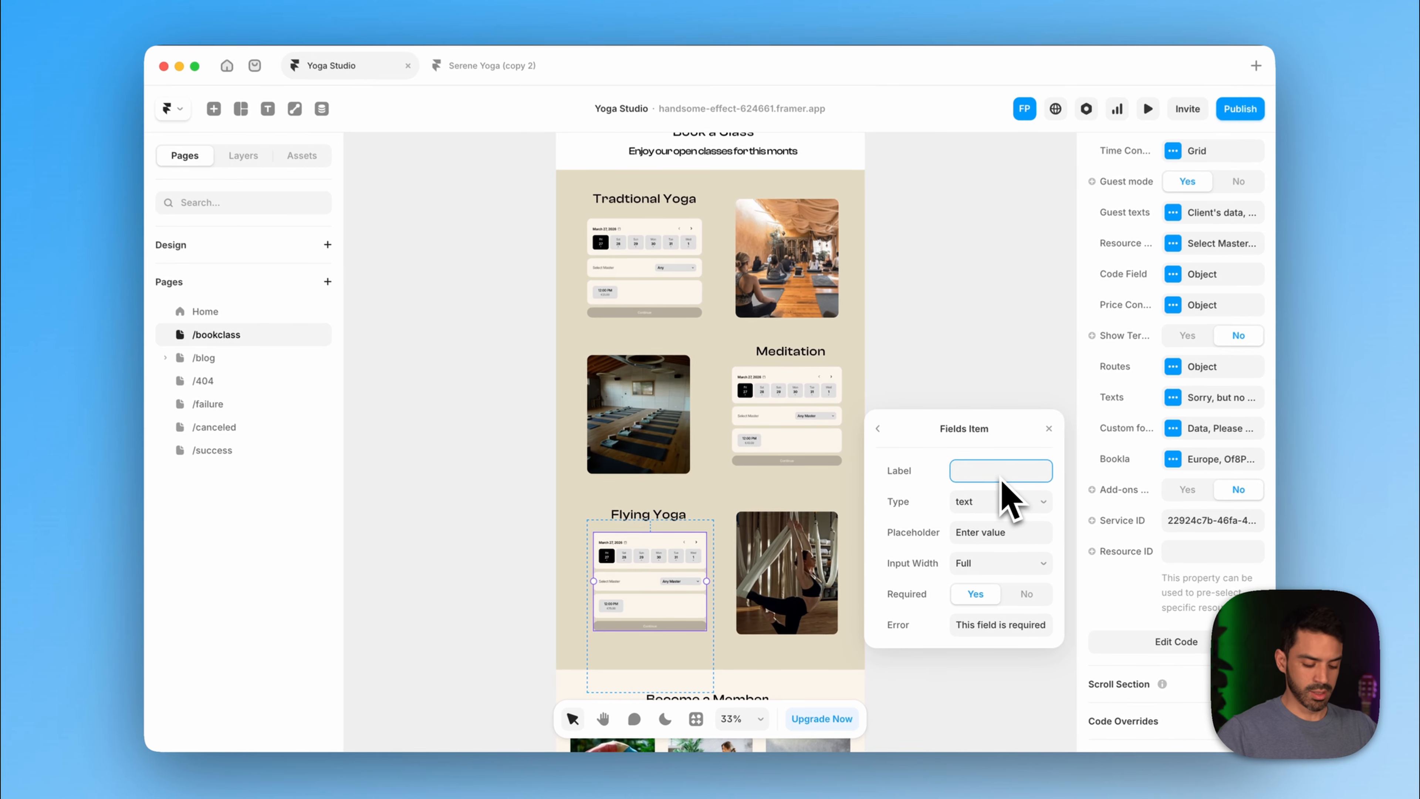
type("Leva")
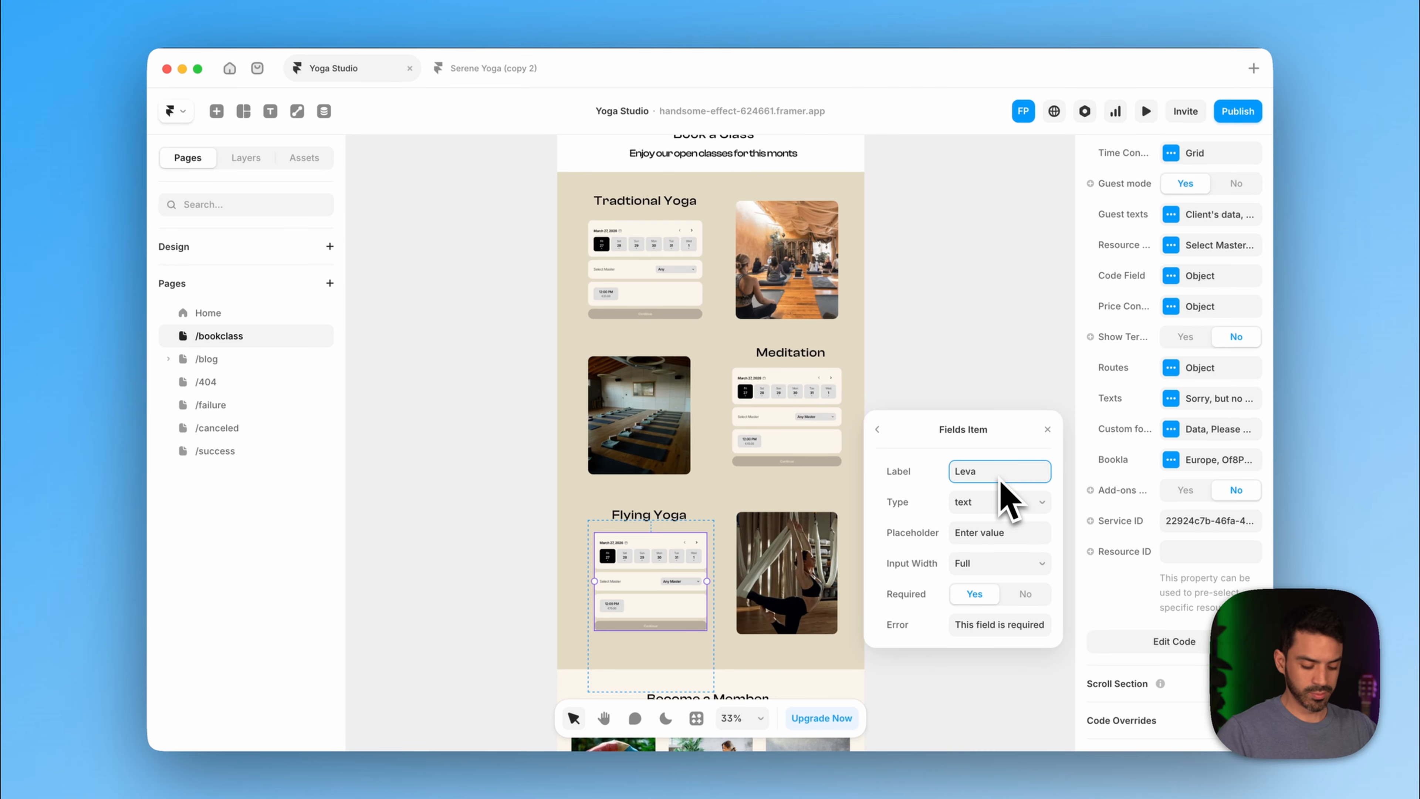
key("BackSpace")
type("el")
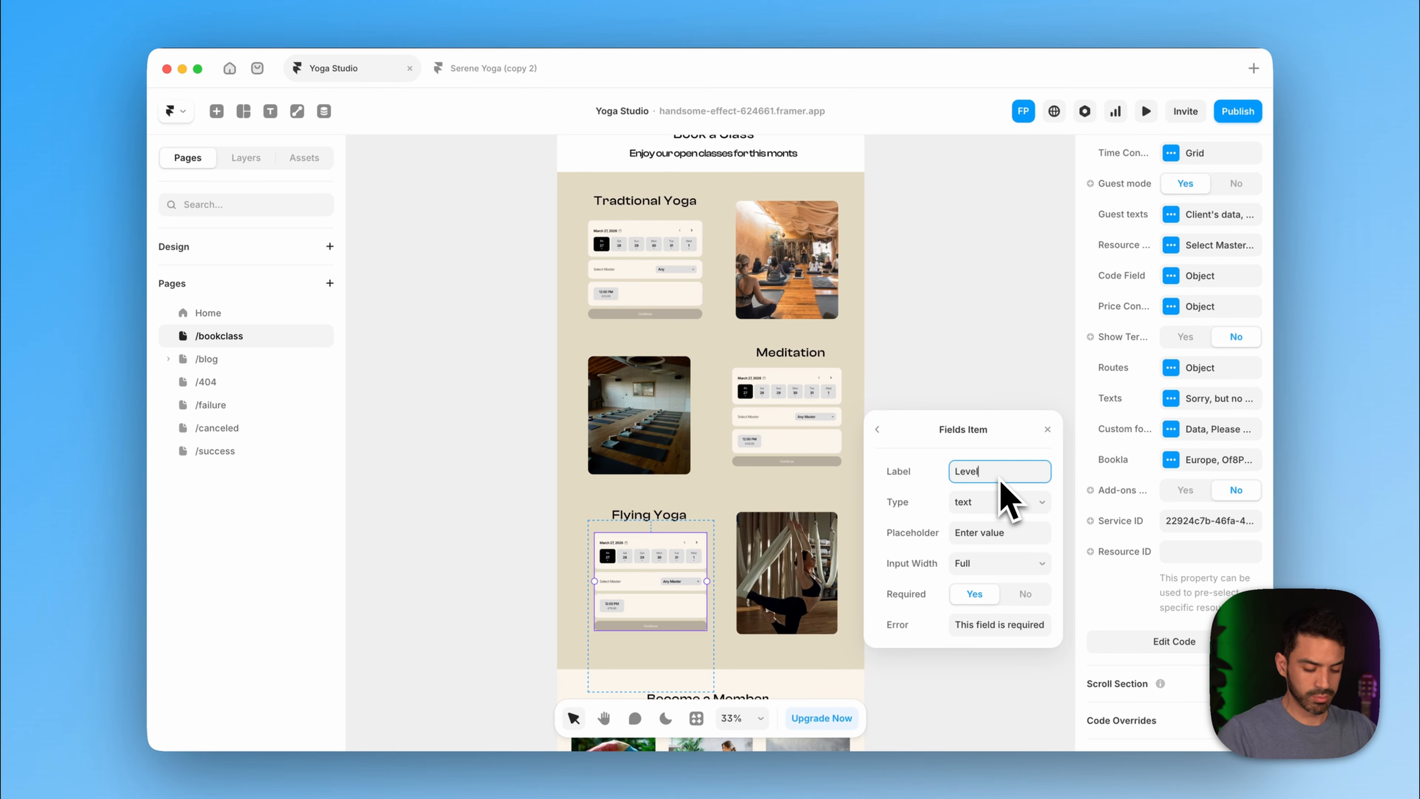
key("Tab")
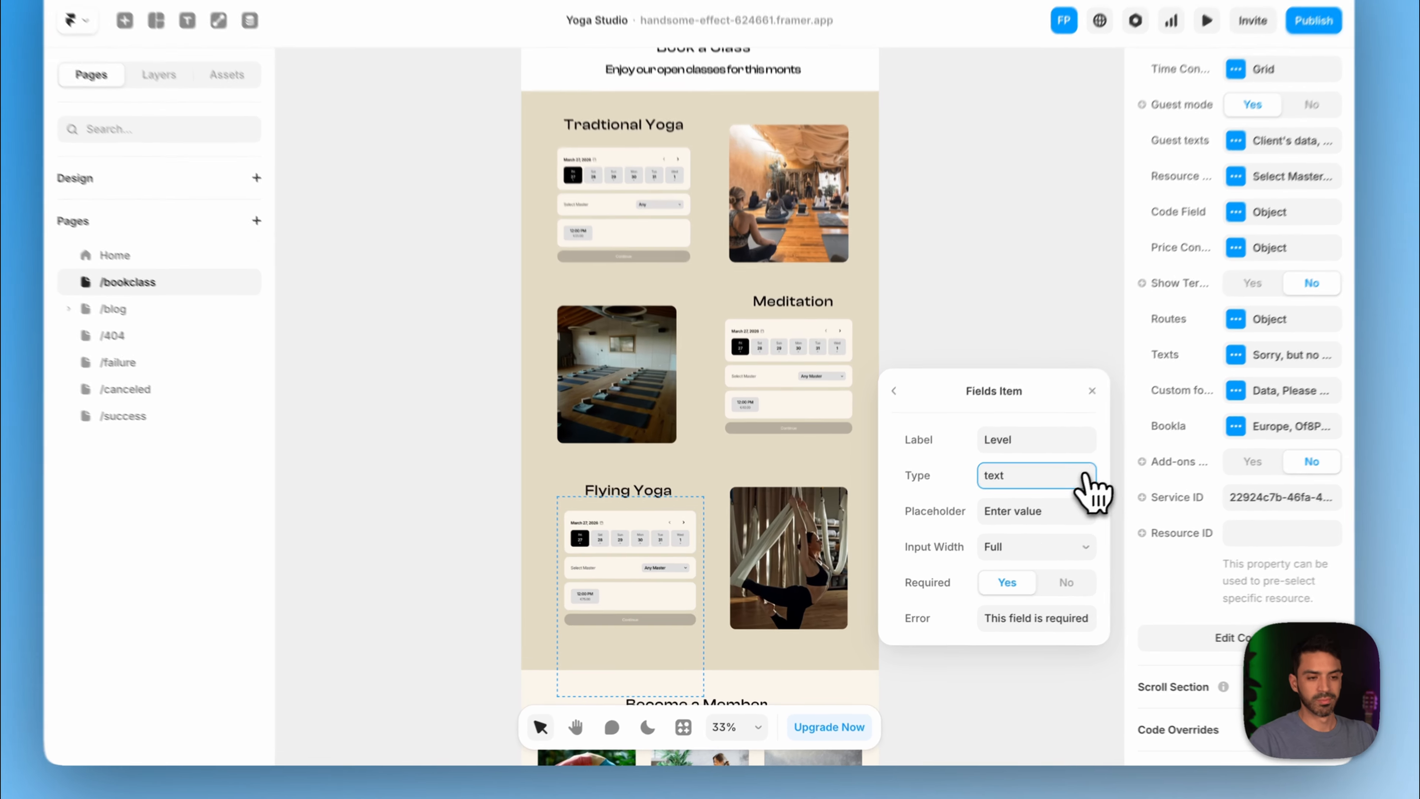
left_click(1086, 476)
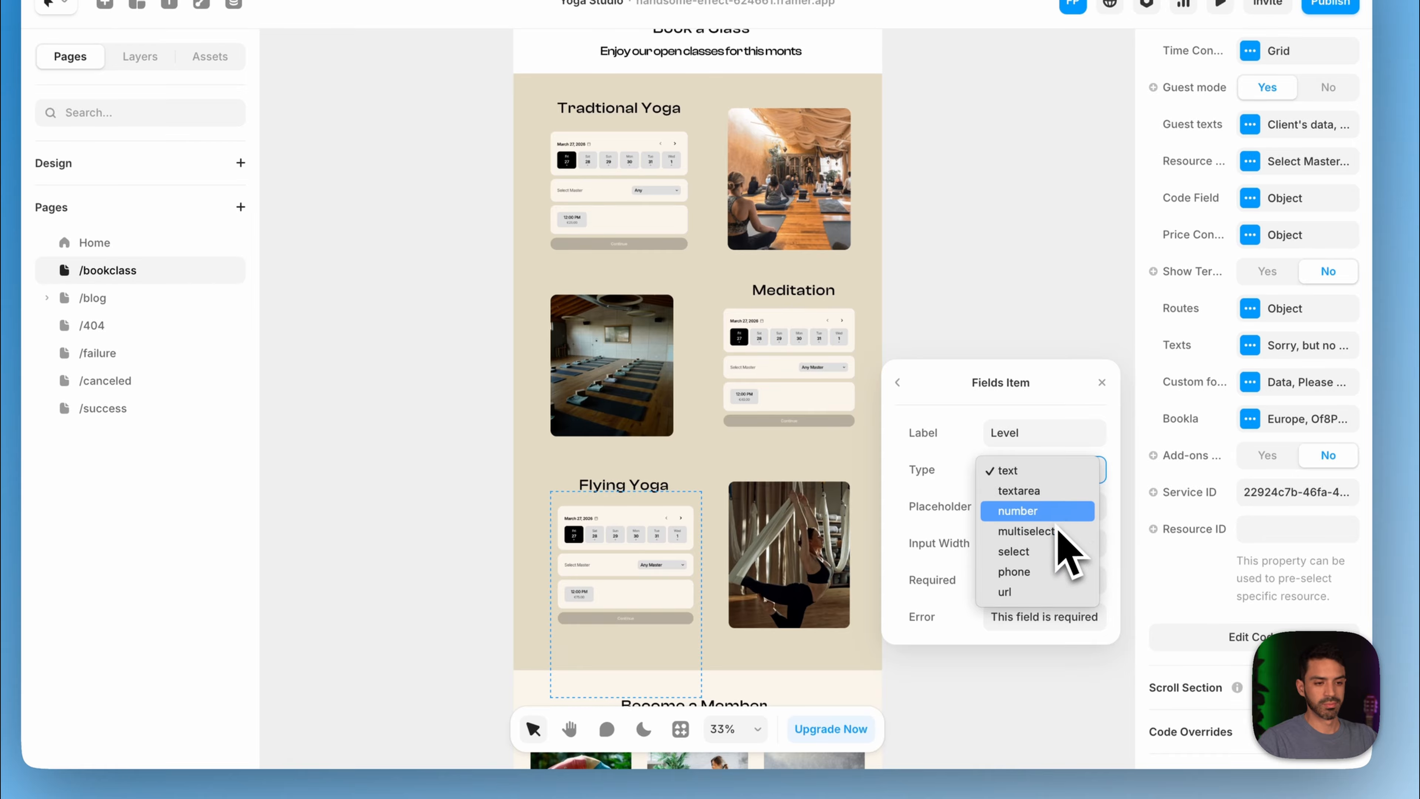
left_click(1062, 554)
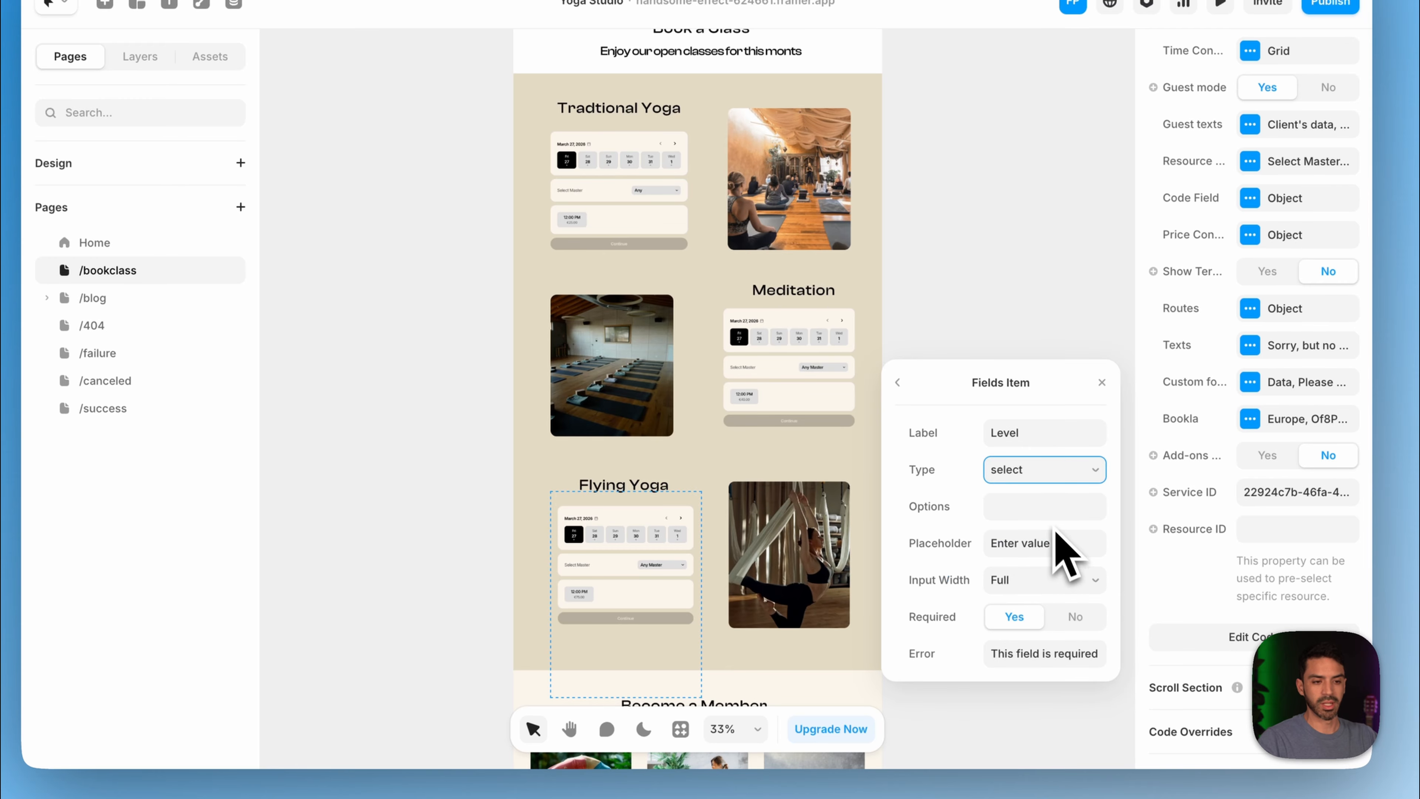
left_click(1060, 506)
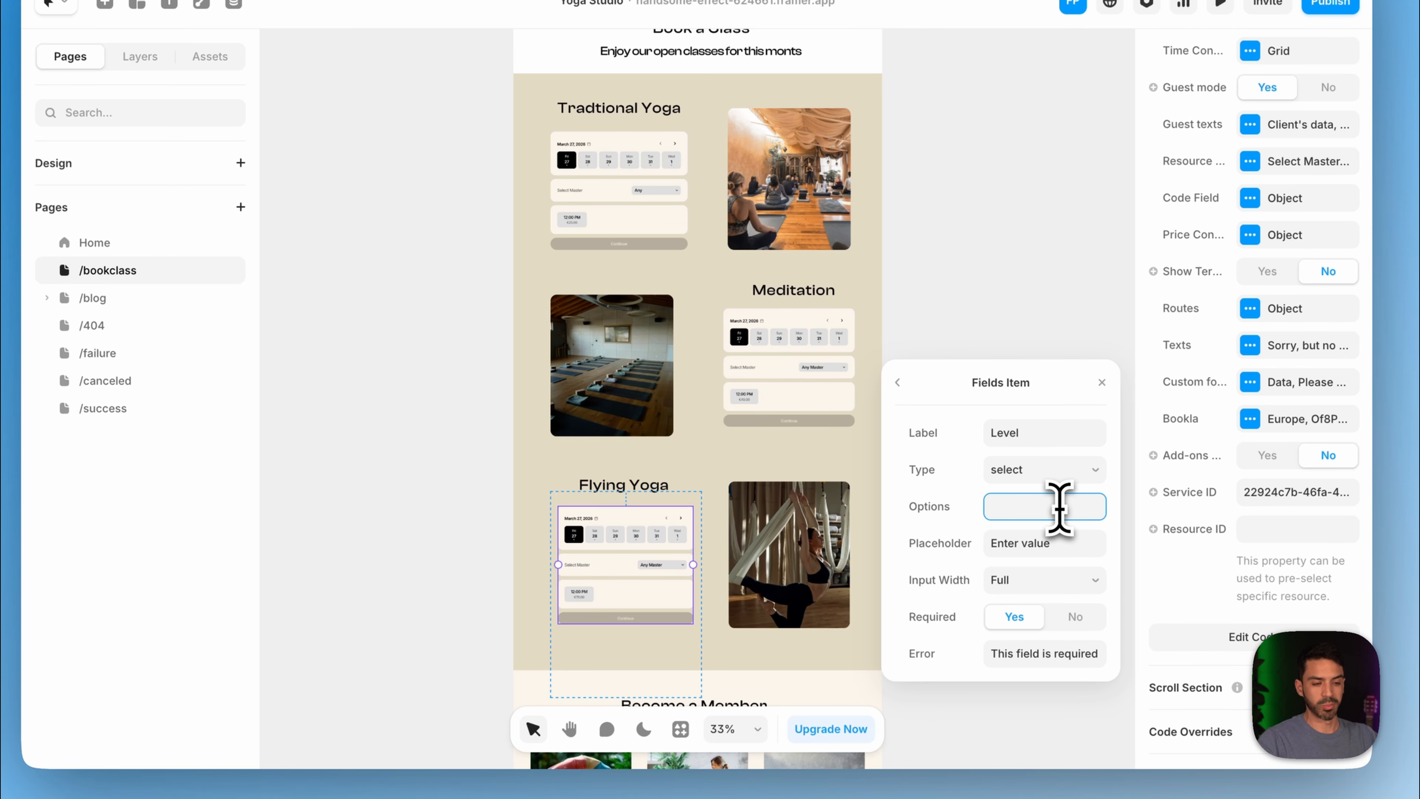
type("Lgend")
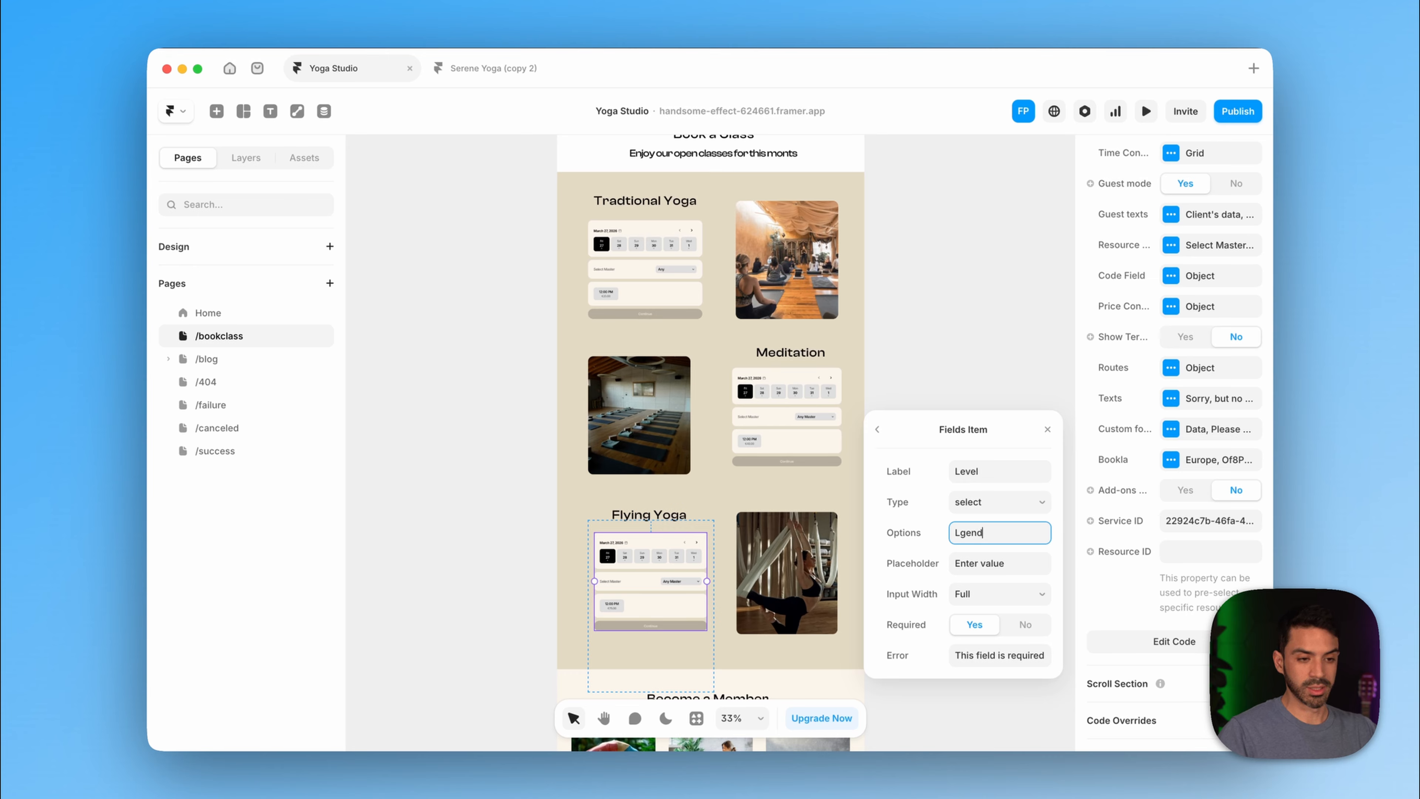
type(",Expert,")
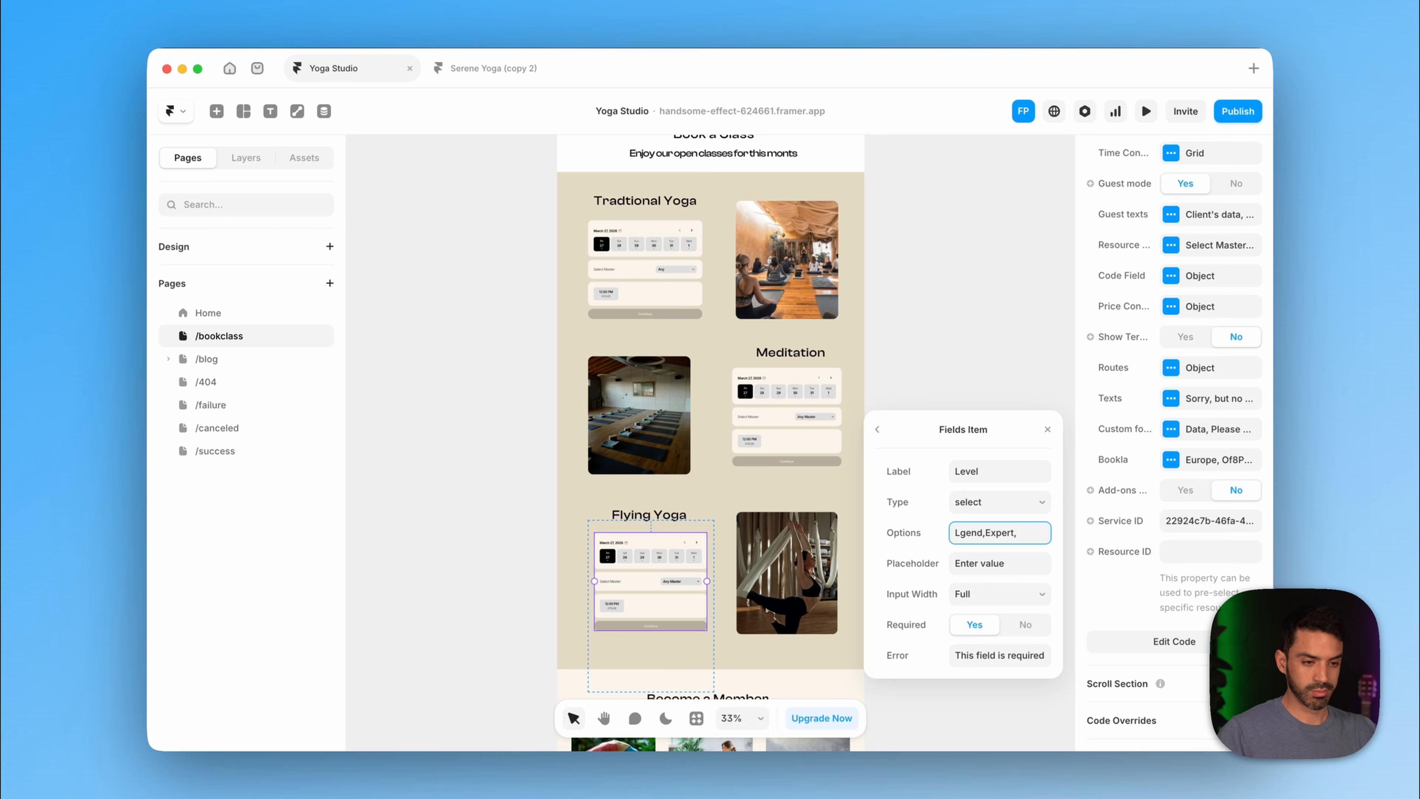
type("Begin")
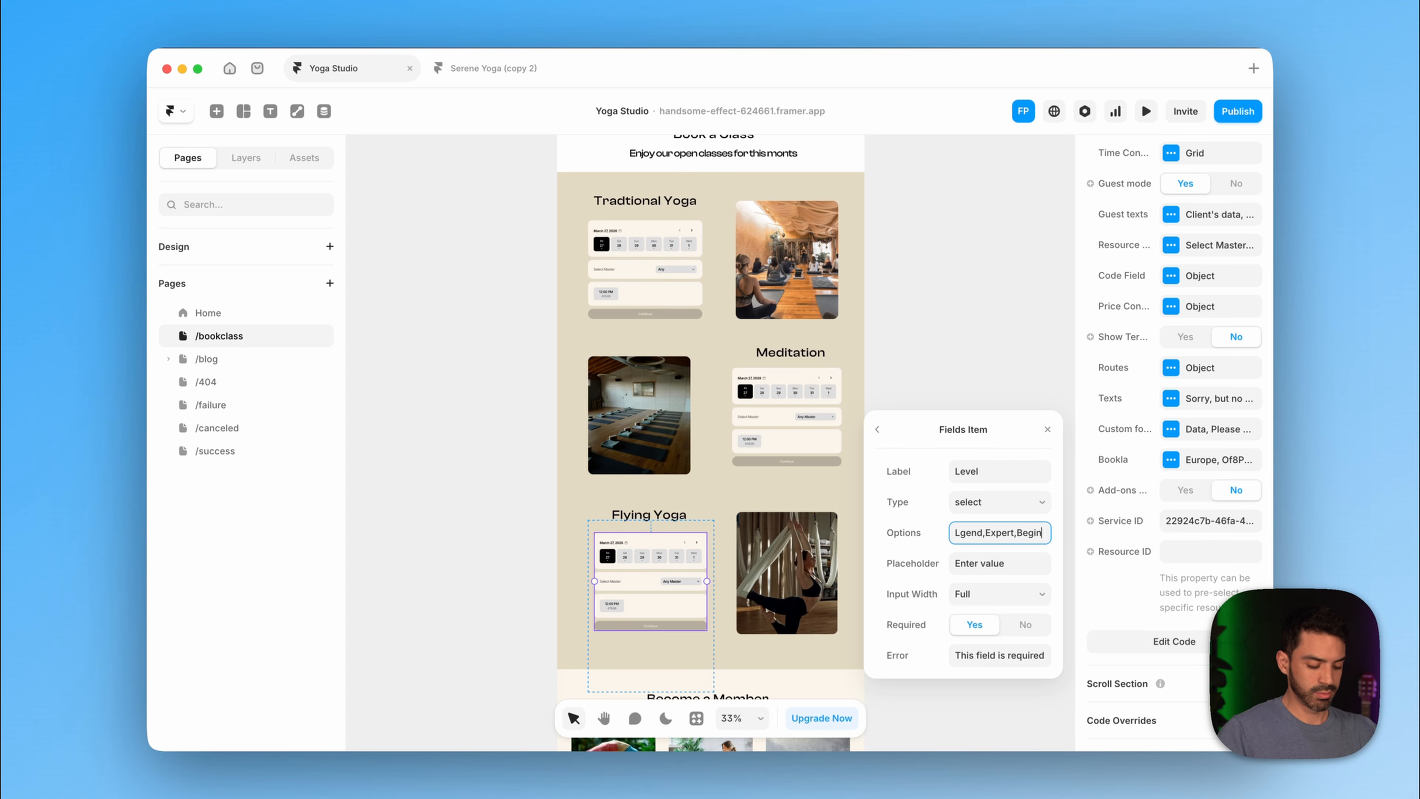
type("er")
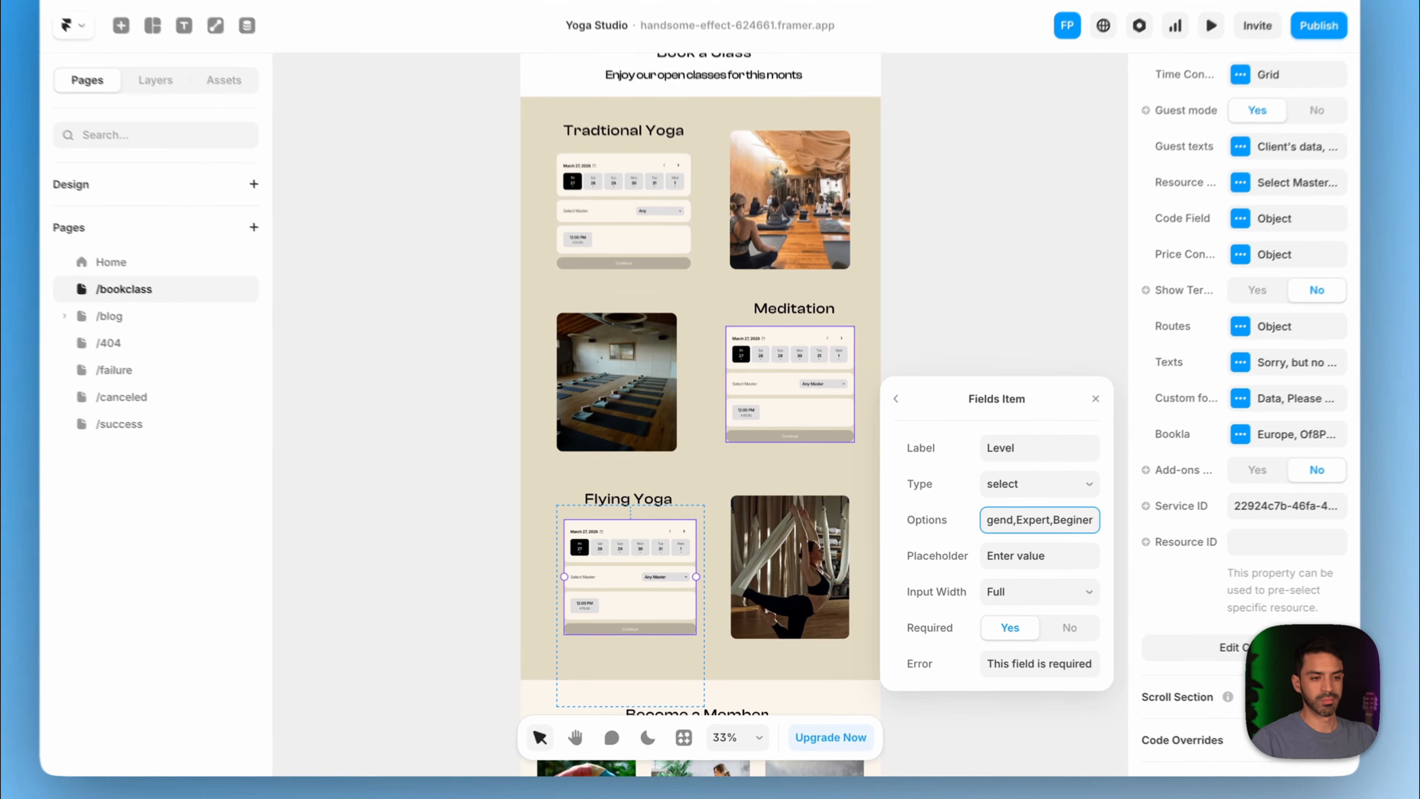
- Add a select field labelled 'Language' with options English, Español and Dutch
left_click(1047, 429)
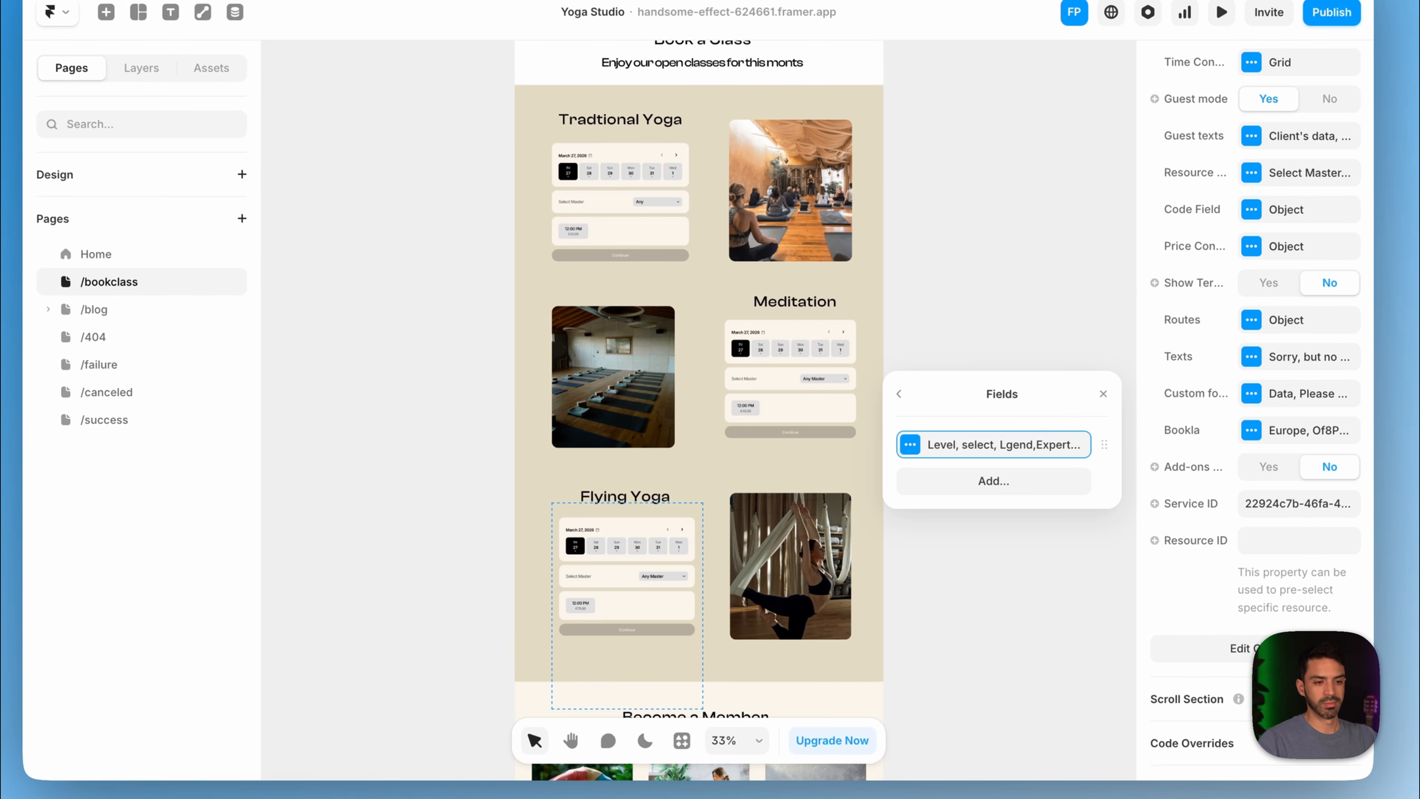
left_click(993, 480)
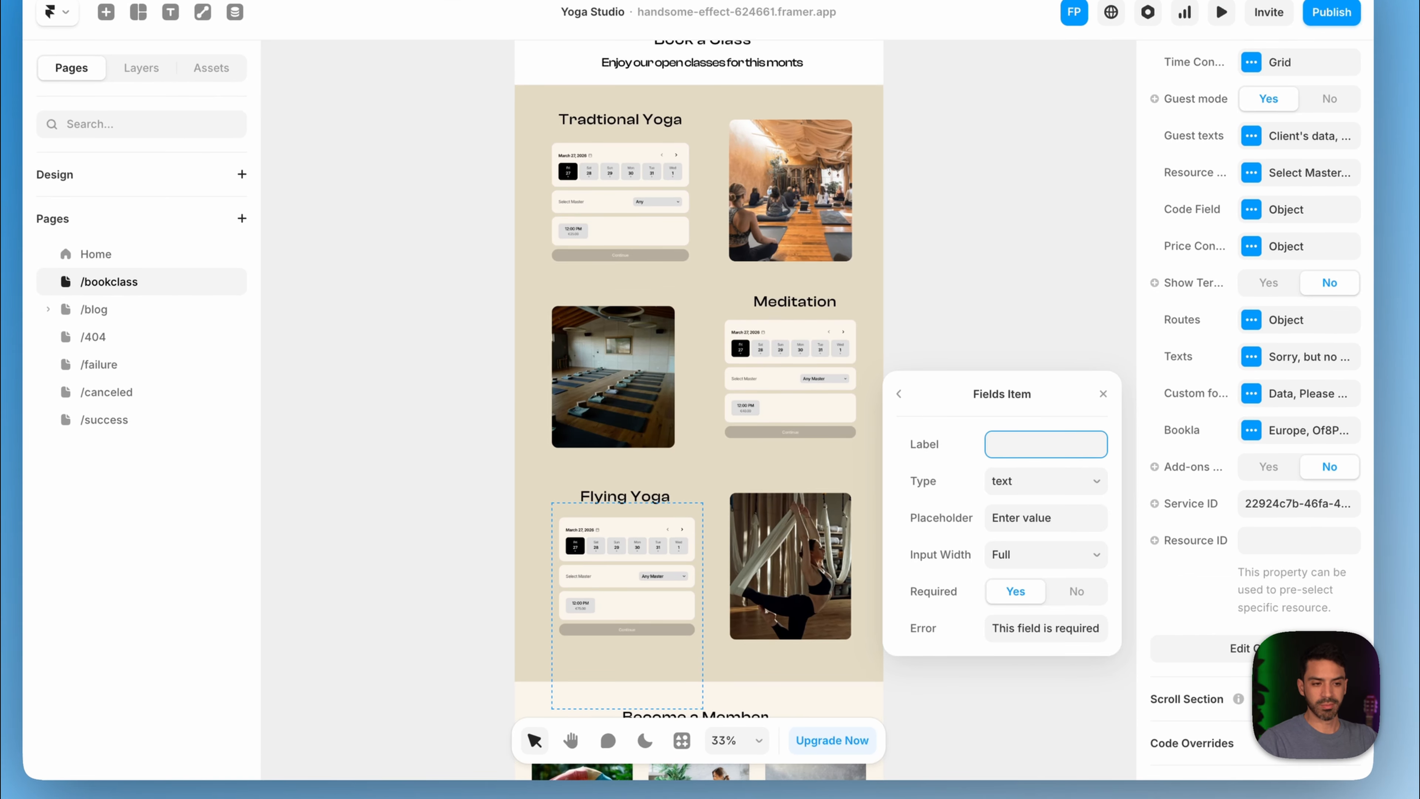
type("Lan")
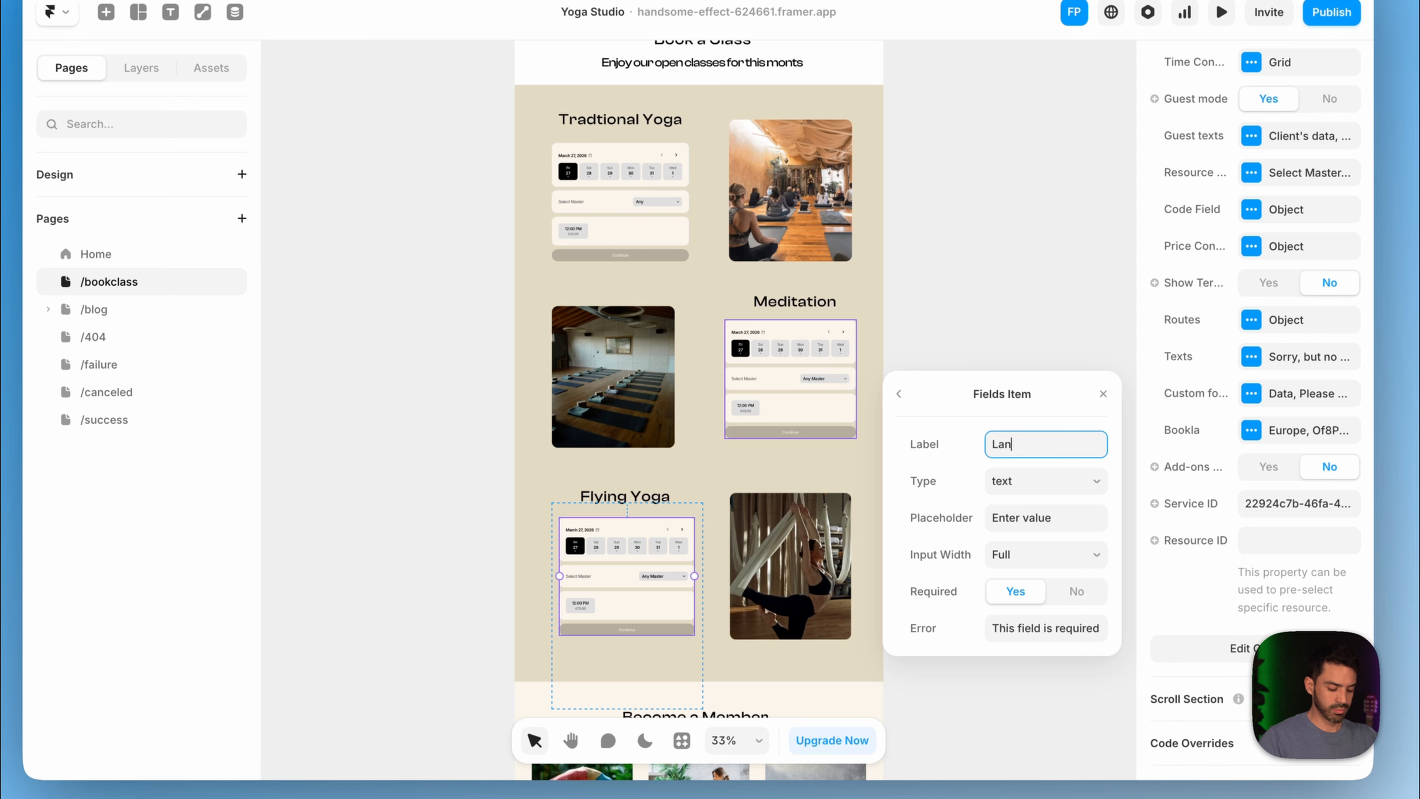
type("guage")
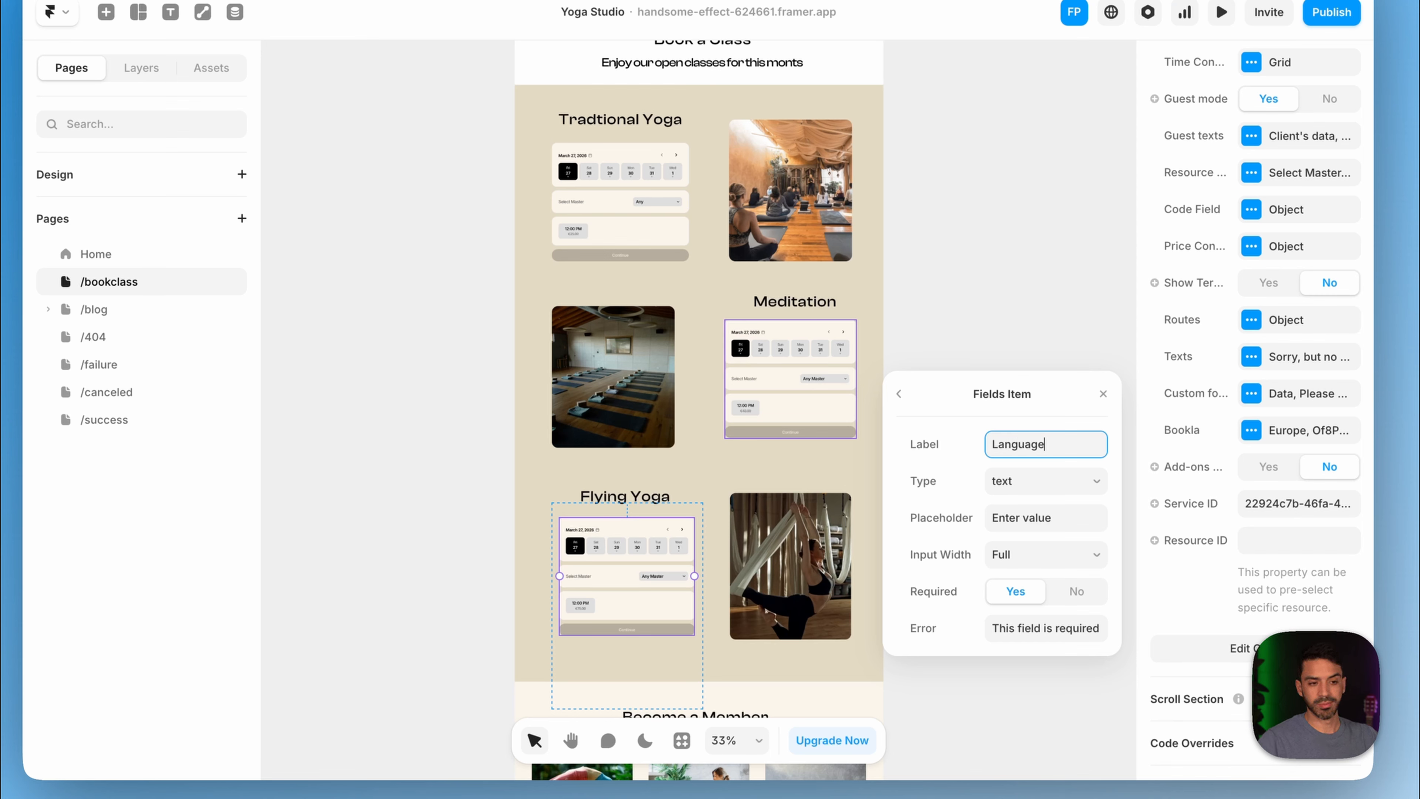
left_click(1045, 480)
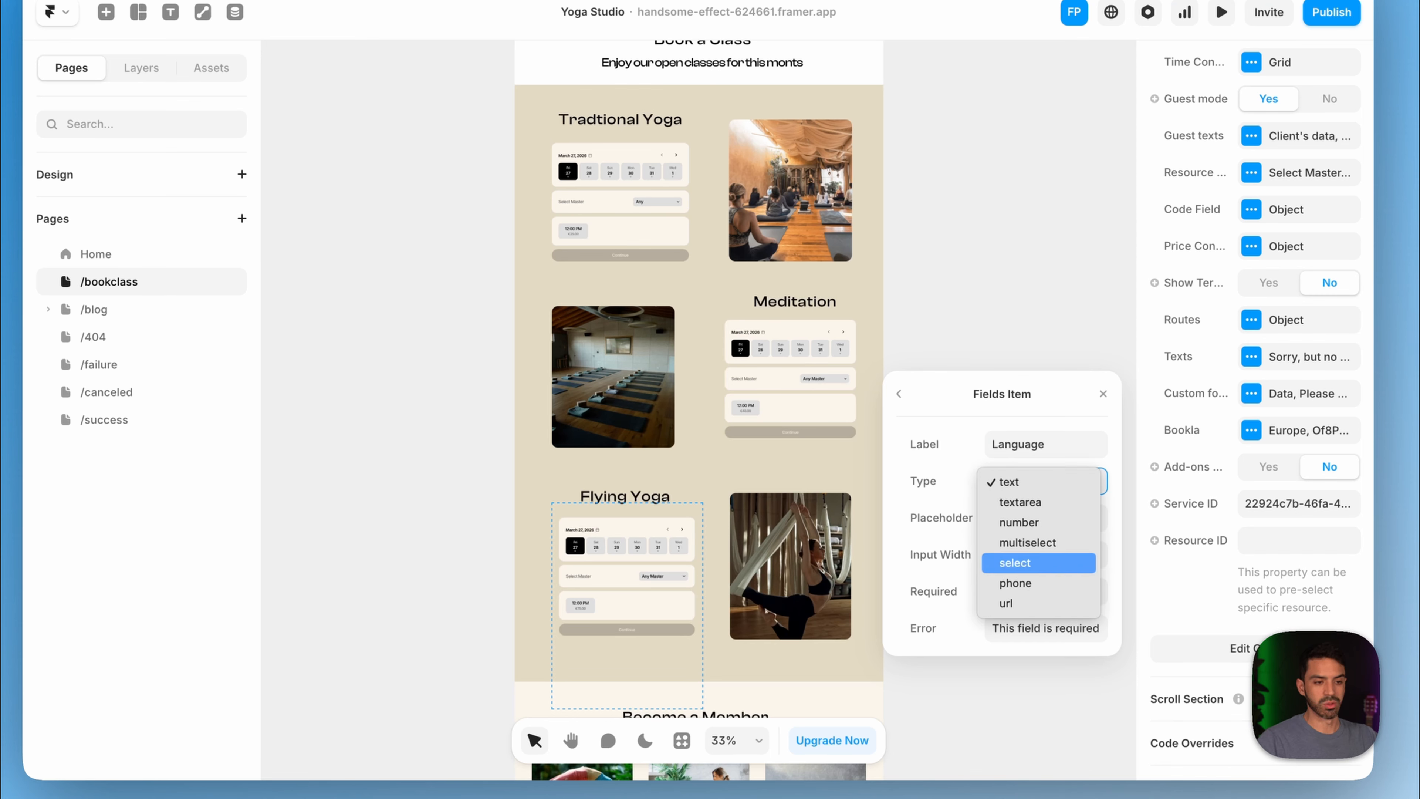
left_click(1038, 563)
left_click(1046, 518)
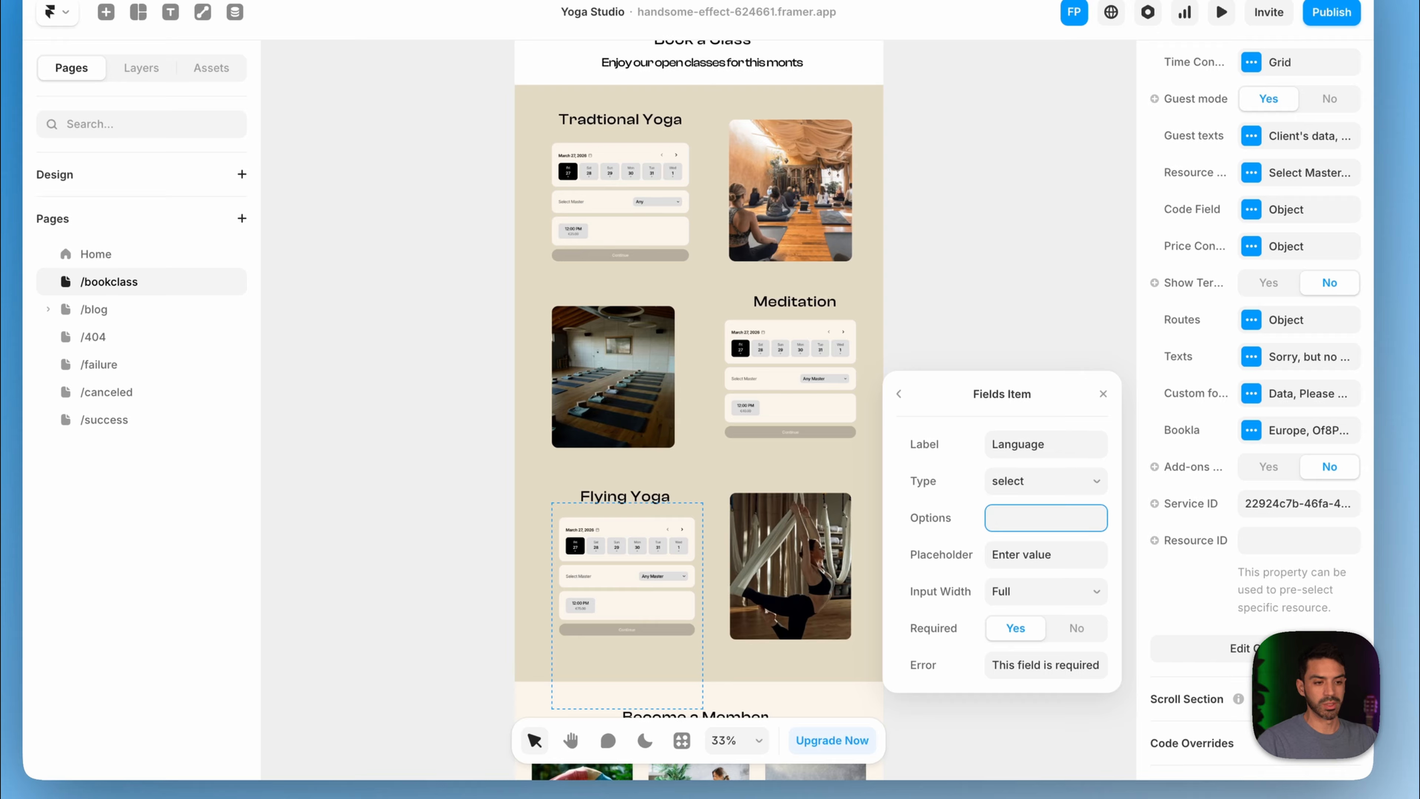
type("Engli")
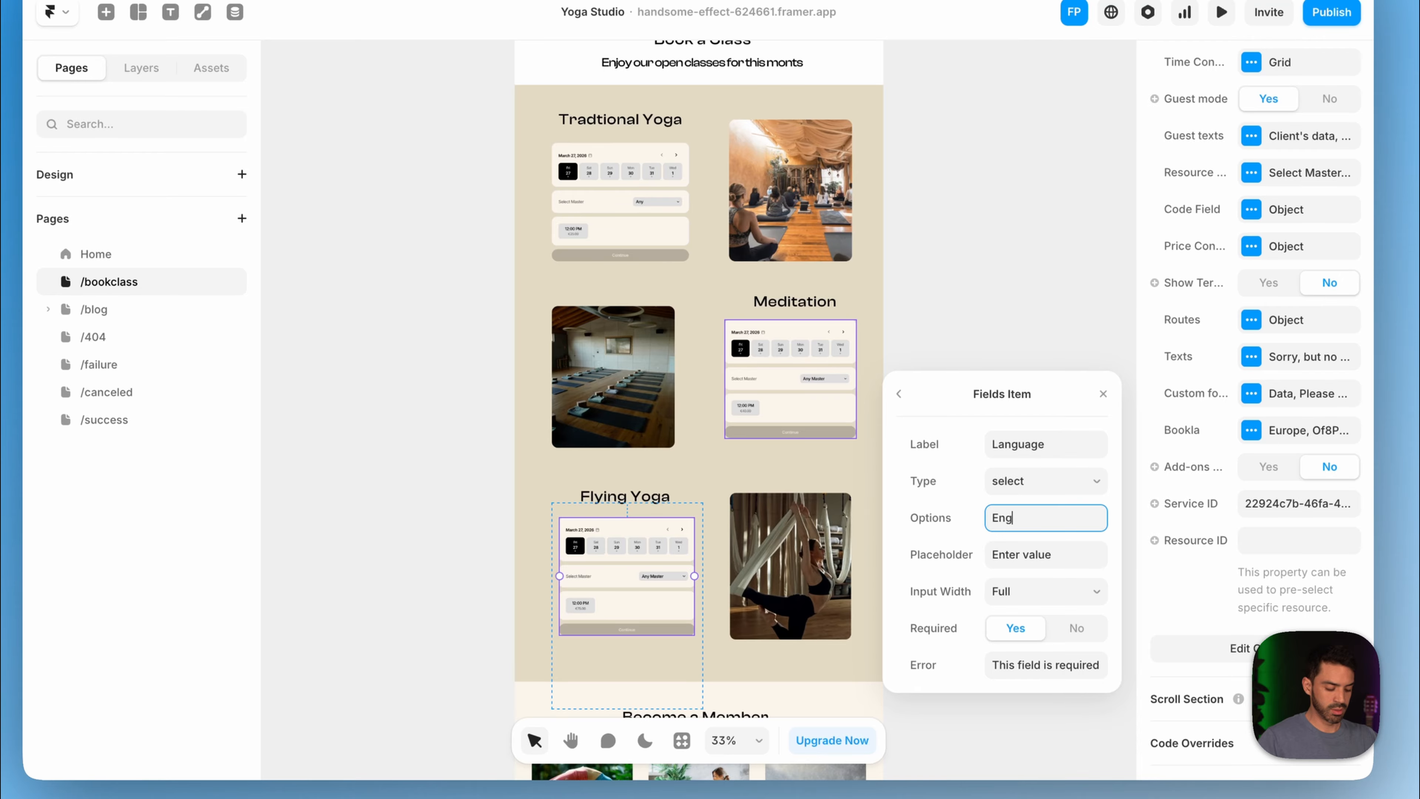
type("sh,")
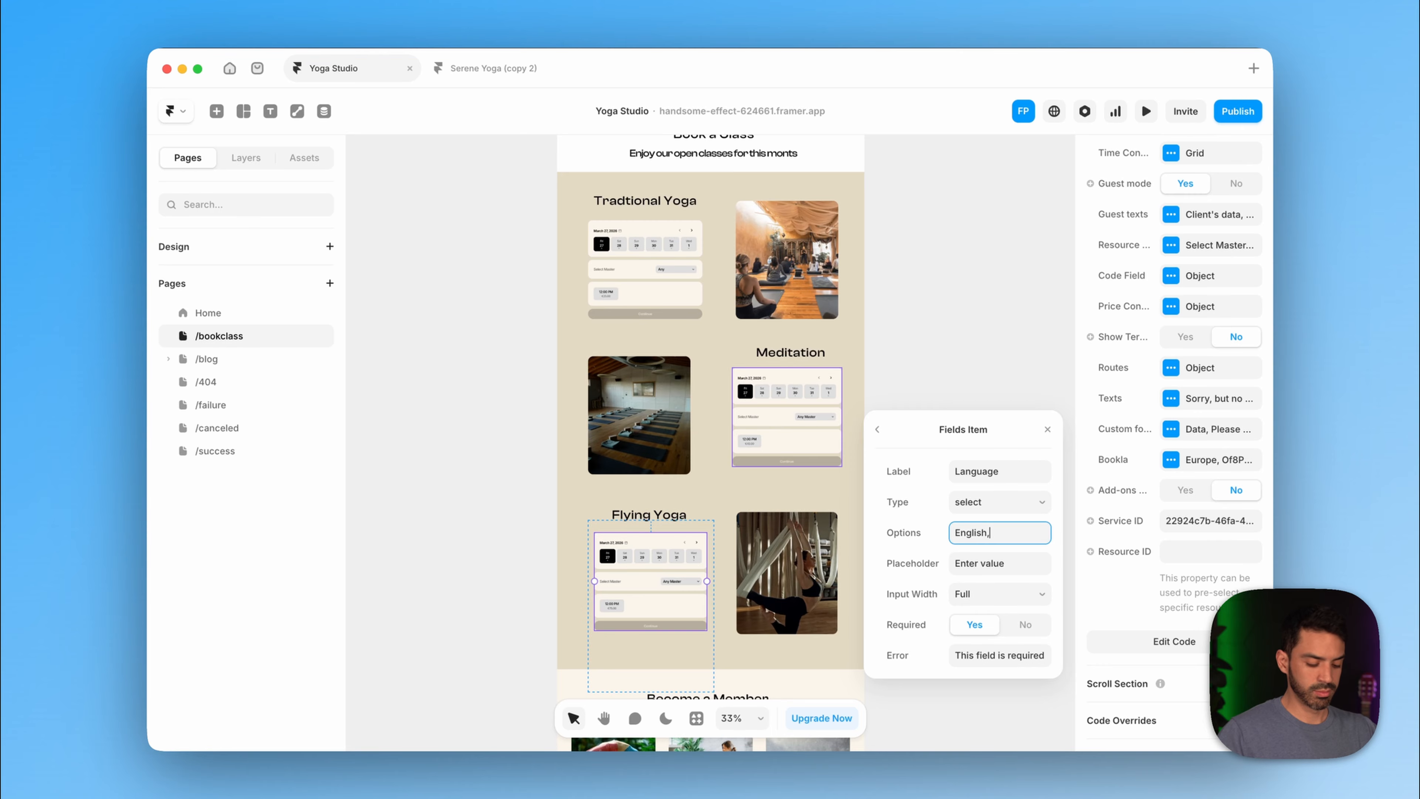
type("Español,D")
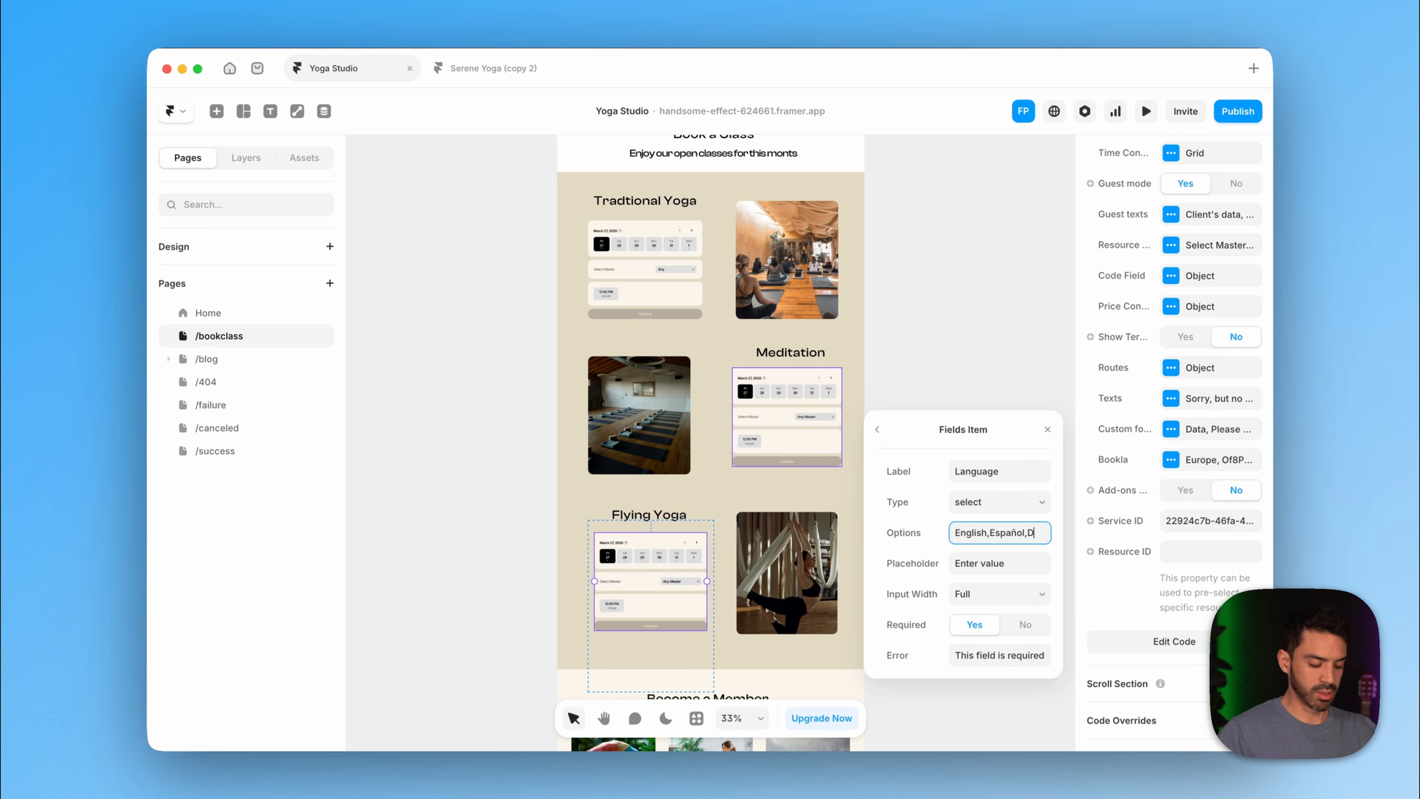
type("utch")
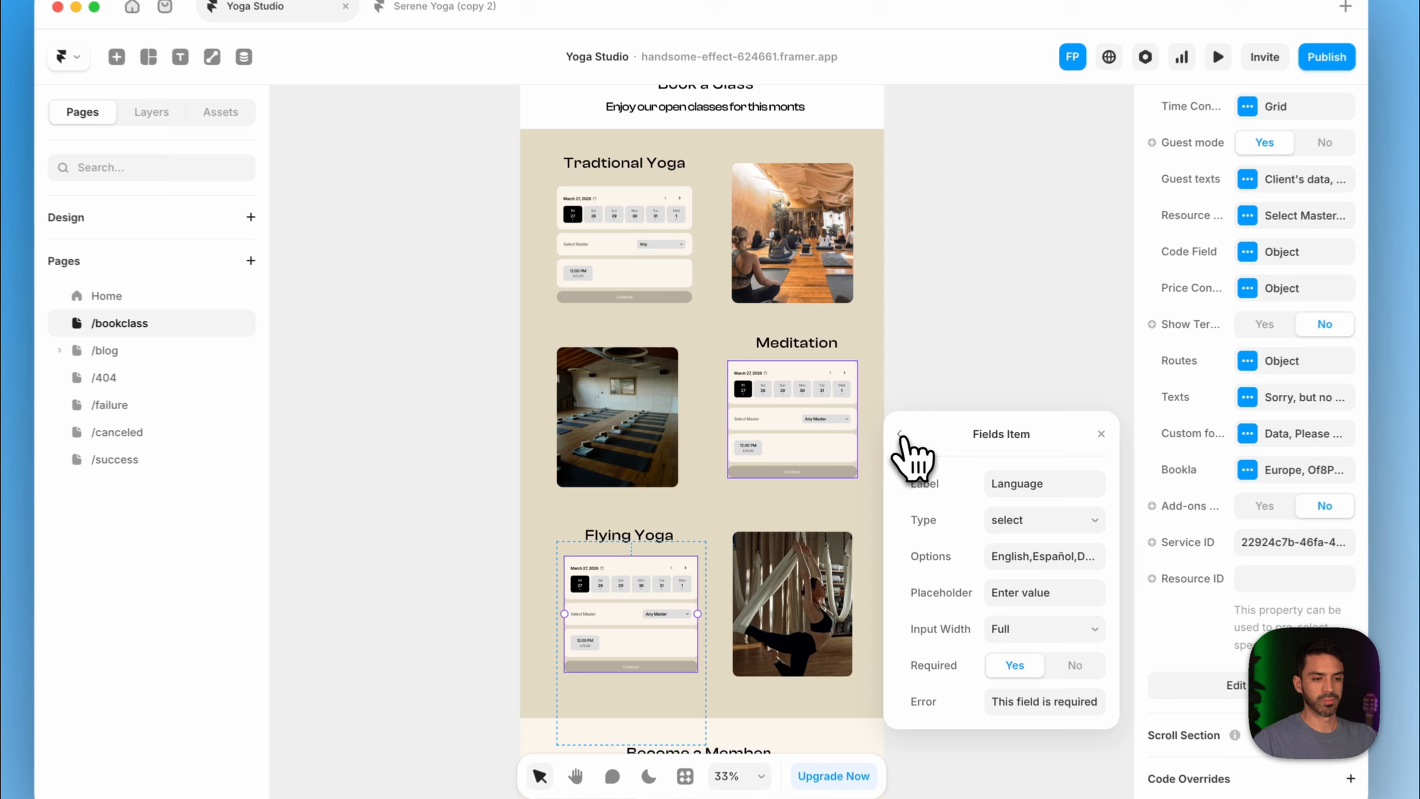
- Go to the Emails page's Clients templates and open the newest template's action menu
left_click(877, 429)
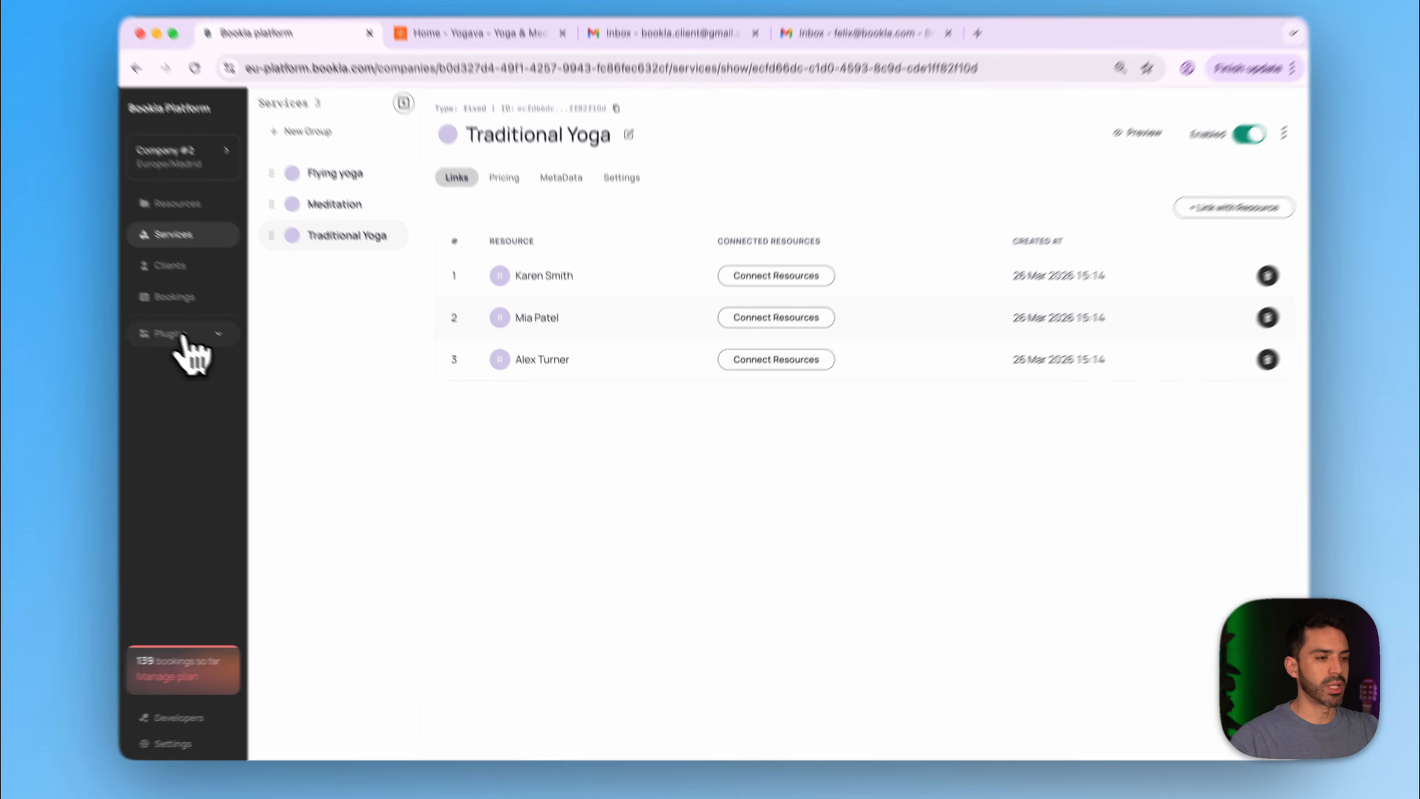
left_click(207, 349)
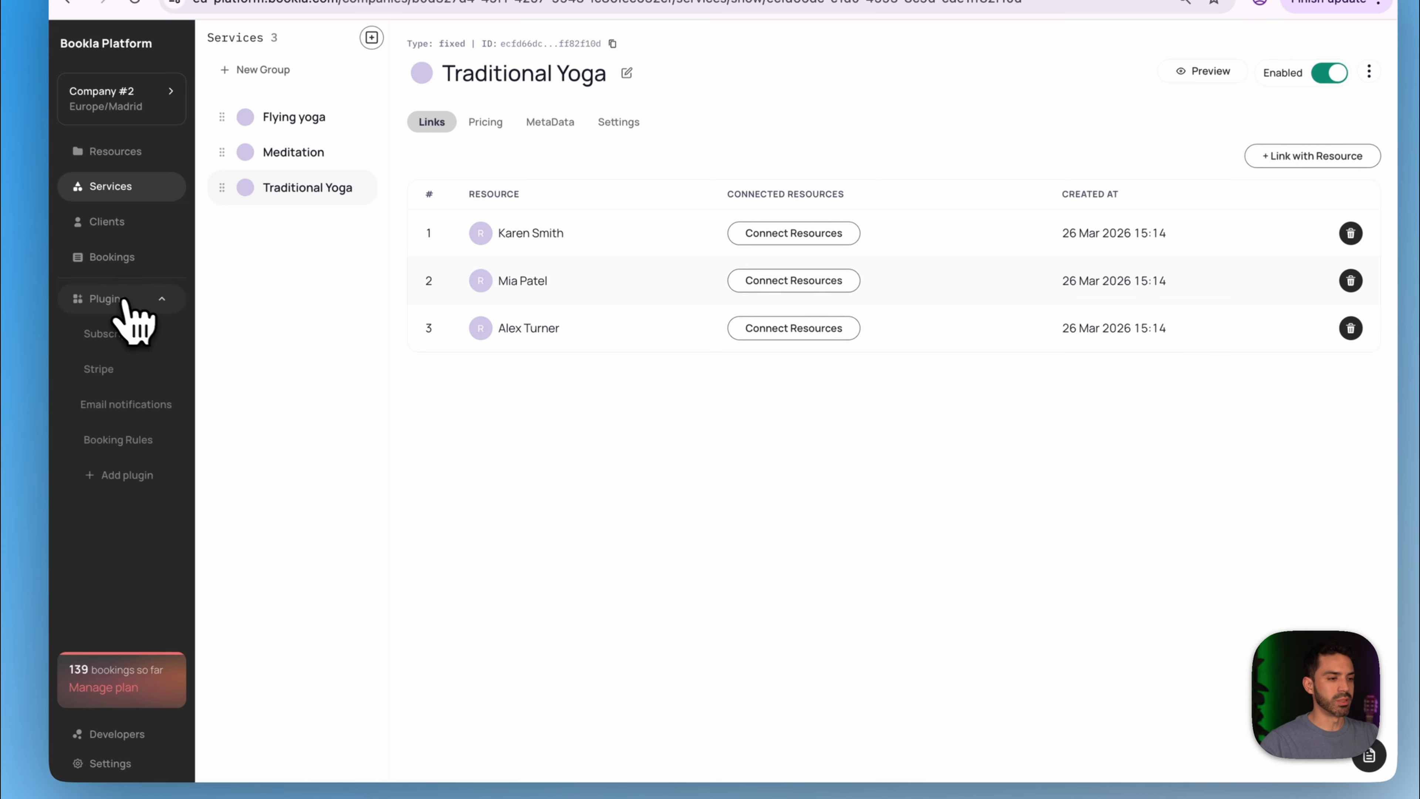
left_click(115, 405)
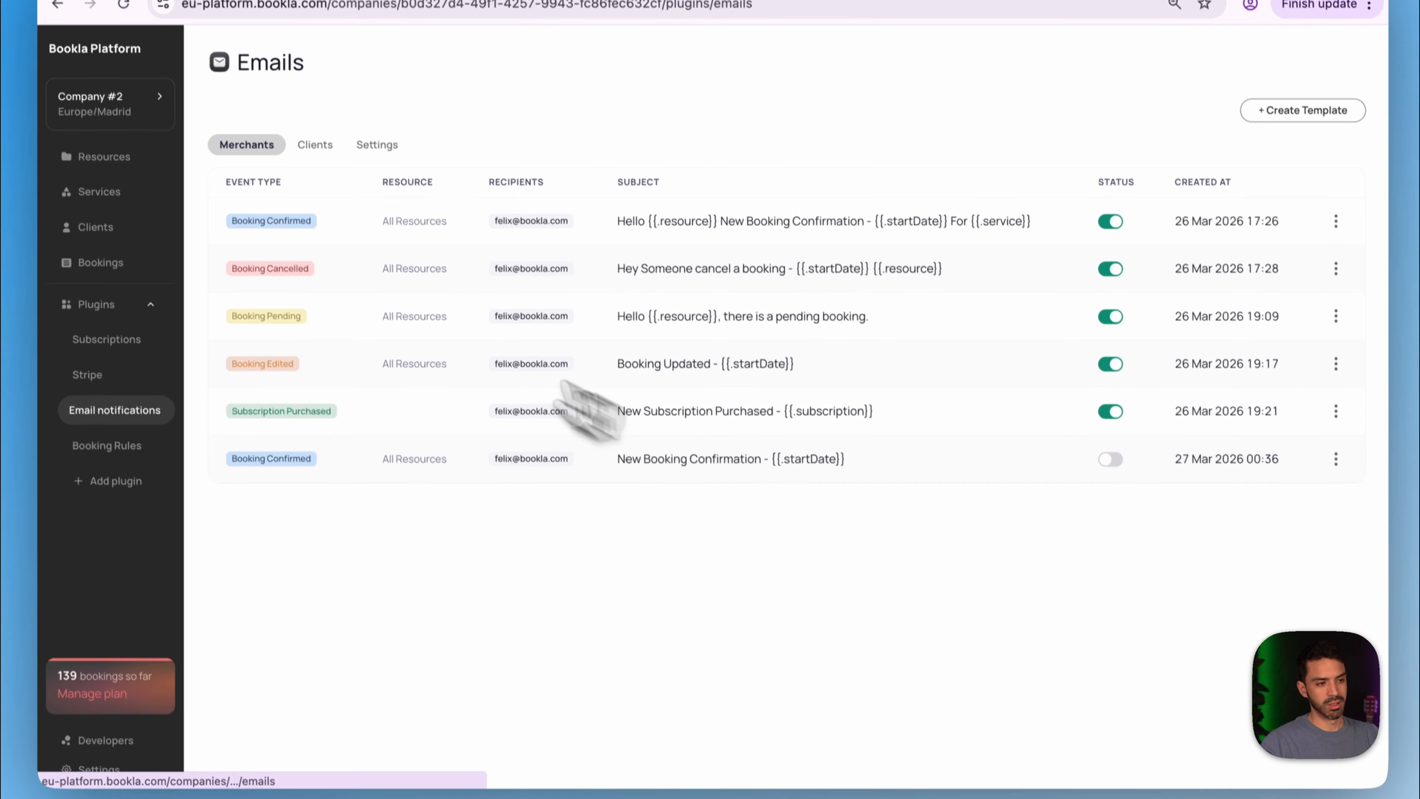
left_click(315, 144)
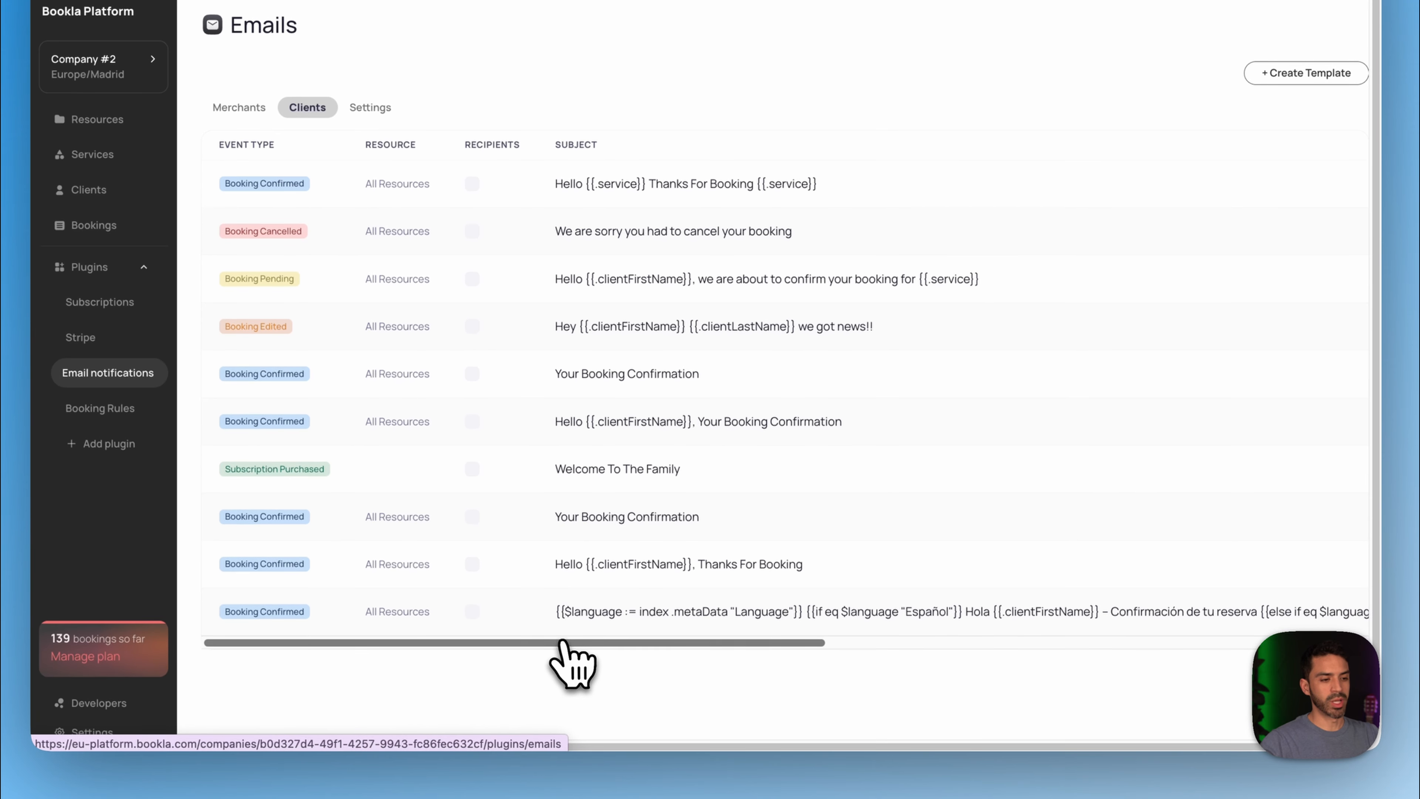
left_click_drag(562, 643, 1276, 626)
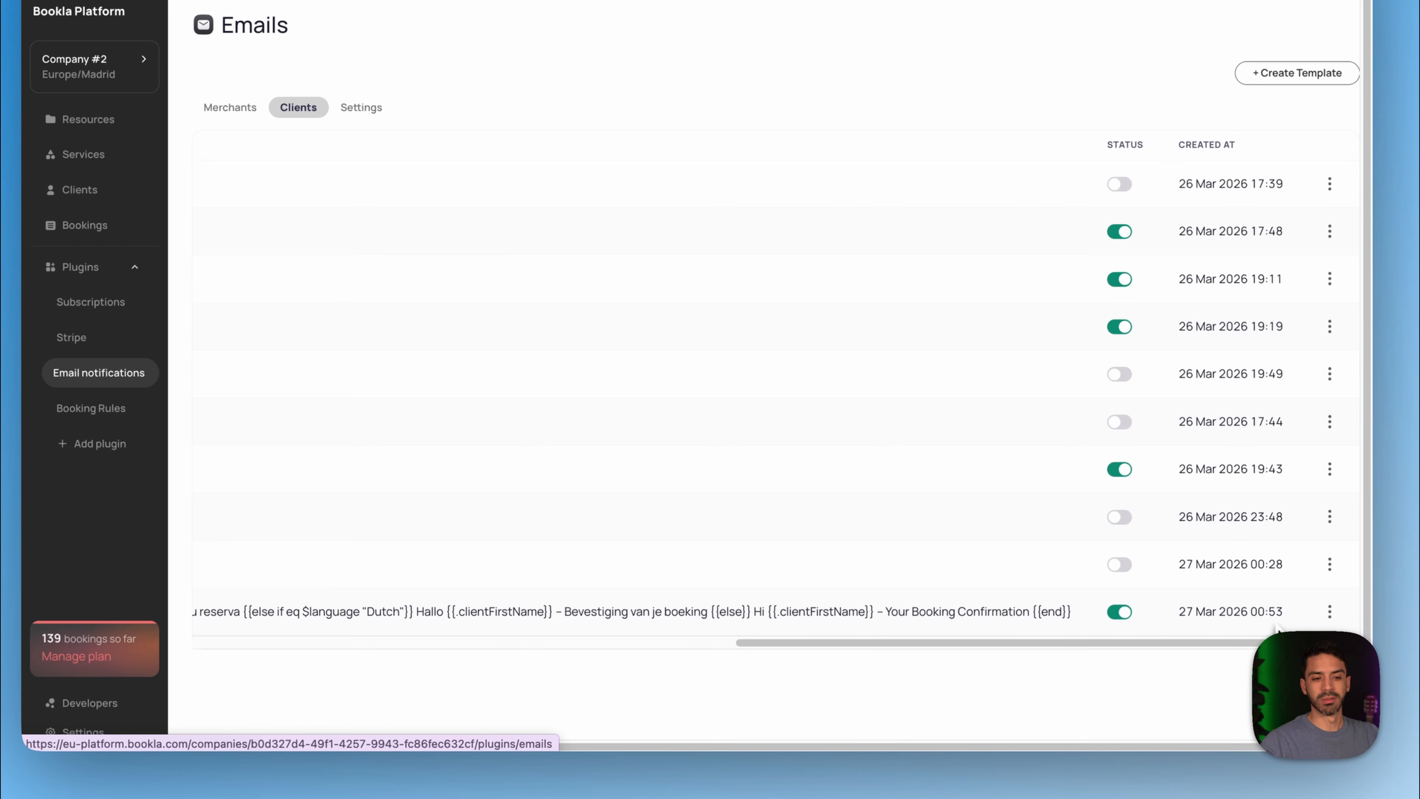
left_click(1330, 611)
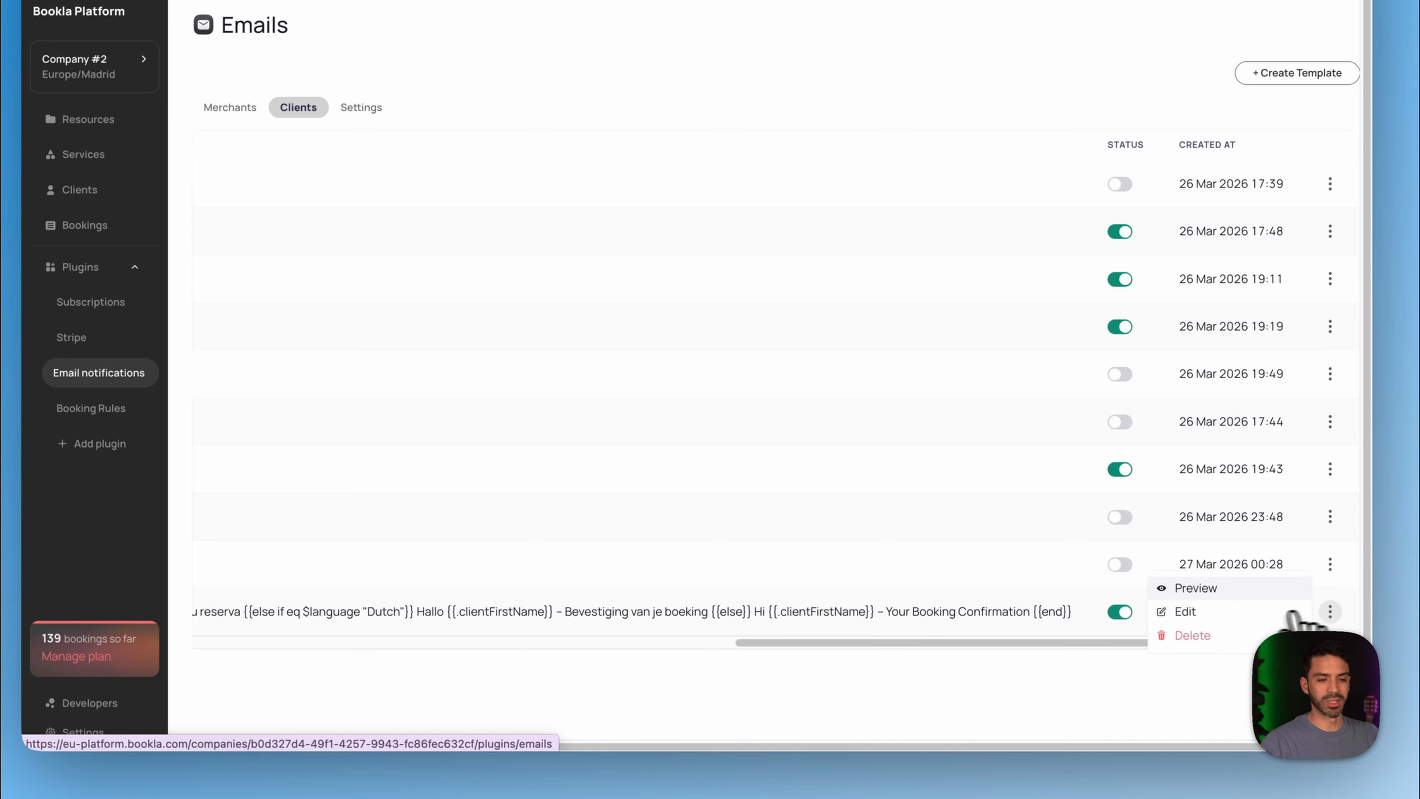
- Edit the Booking Confirmed template, review its Level/Language-dependent subject and body, and save it
left_click(1219, 613)
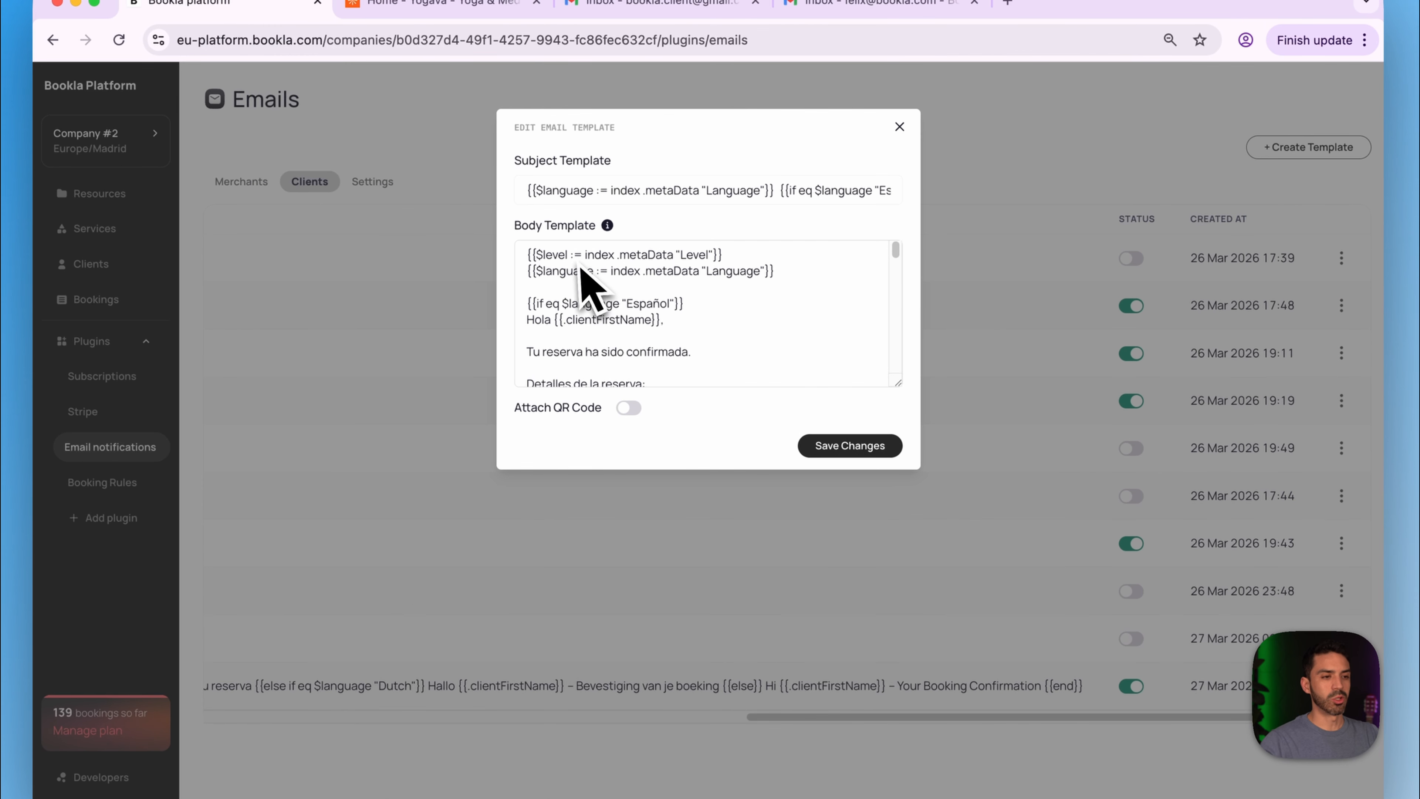
left_click_drag(529, 191, 442, 204)
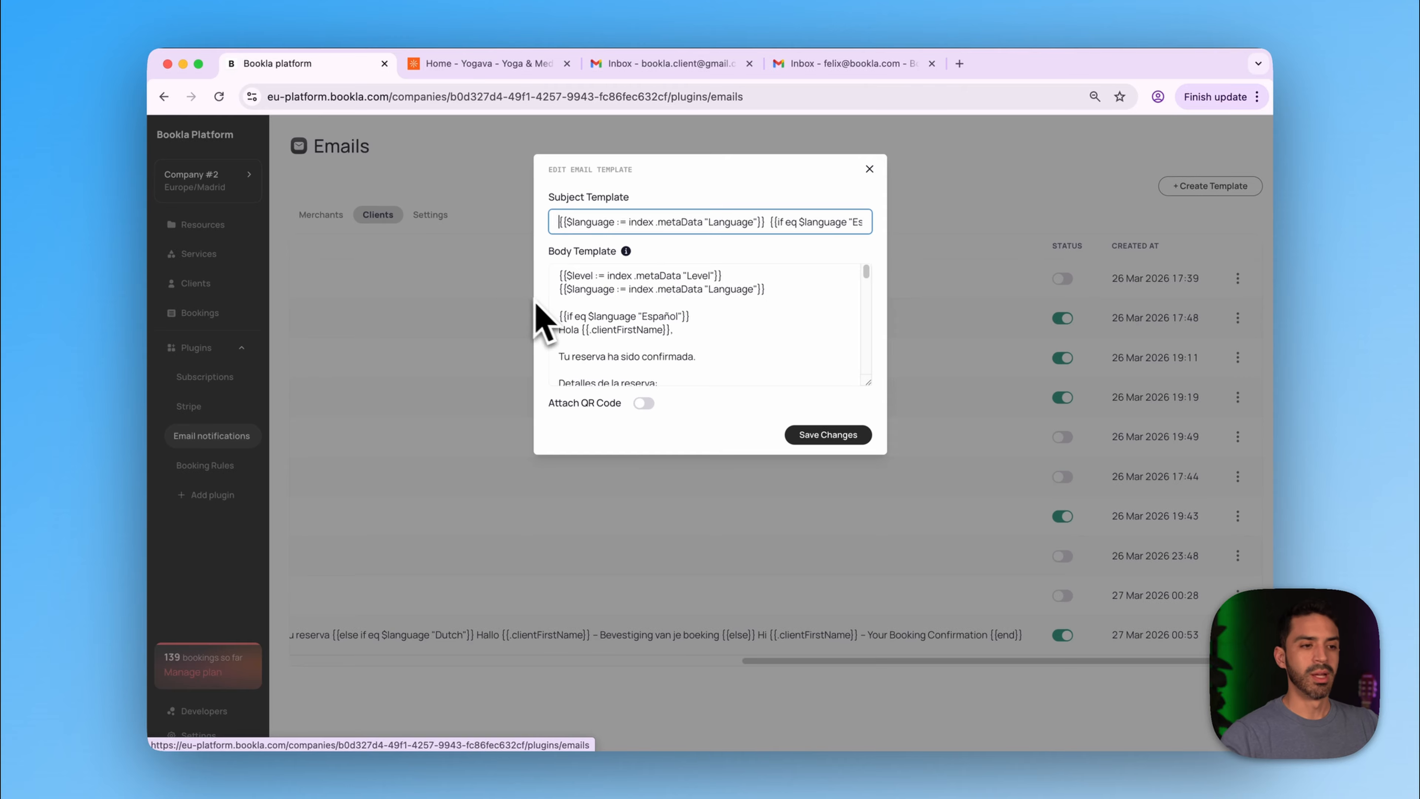
scroll(618, 325, "down", 1)
scroll(620, 323, "up", 1)
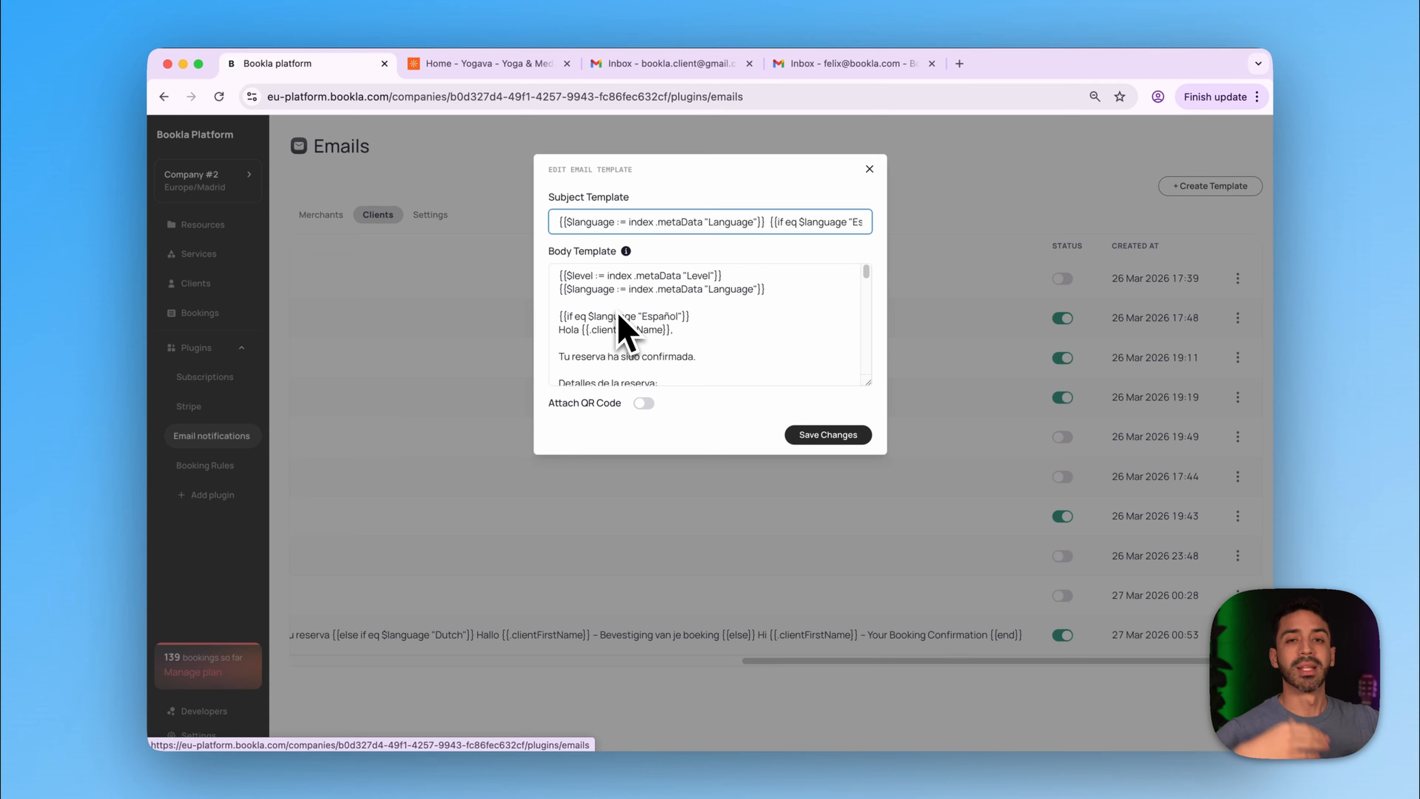
scroll(665, 350, "down", 15)
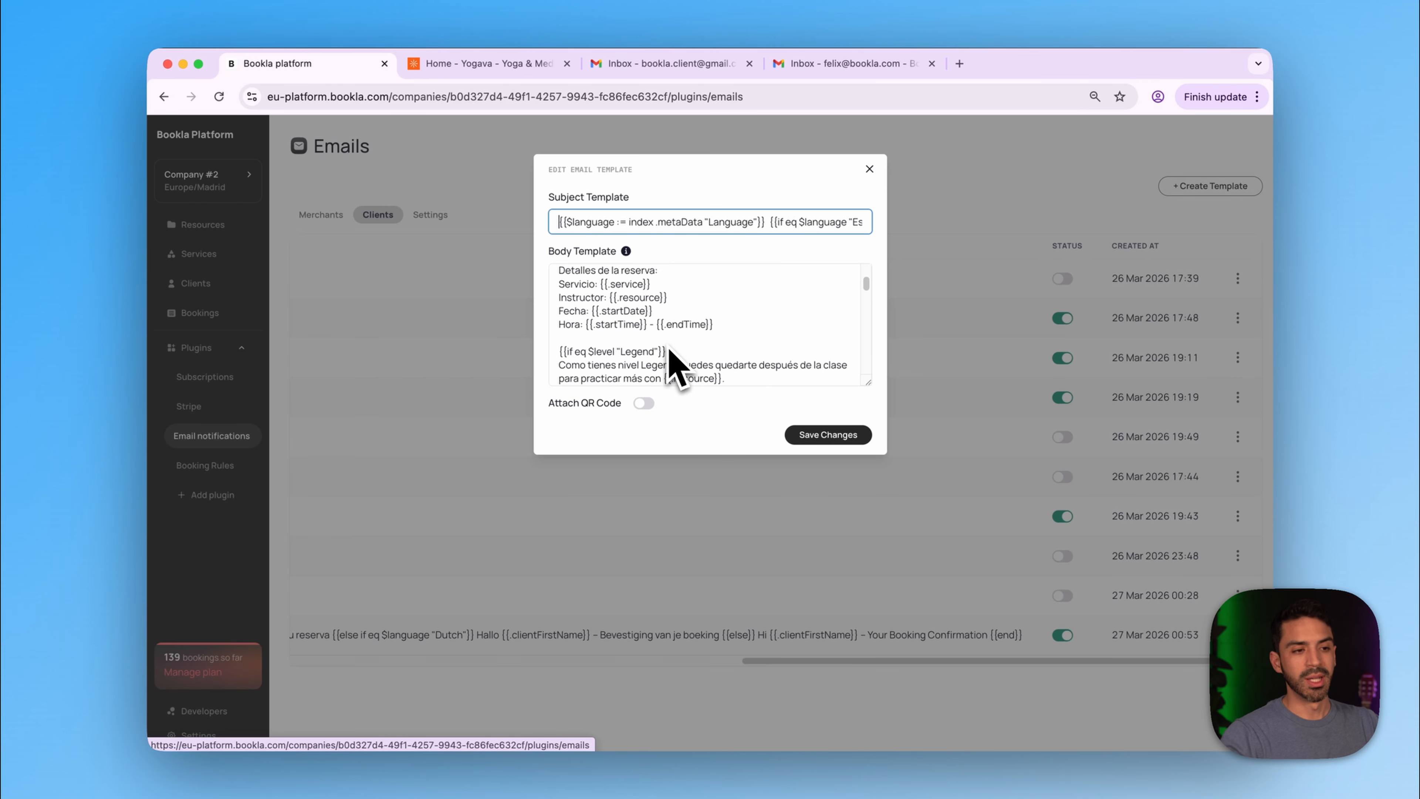
scroll(667, 348, "up", 15)
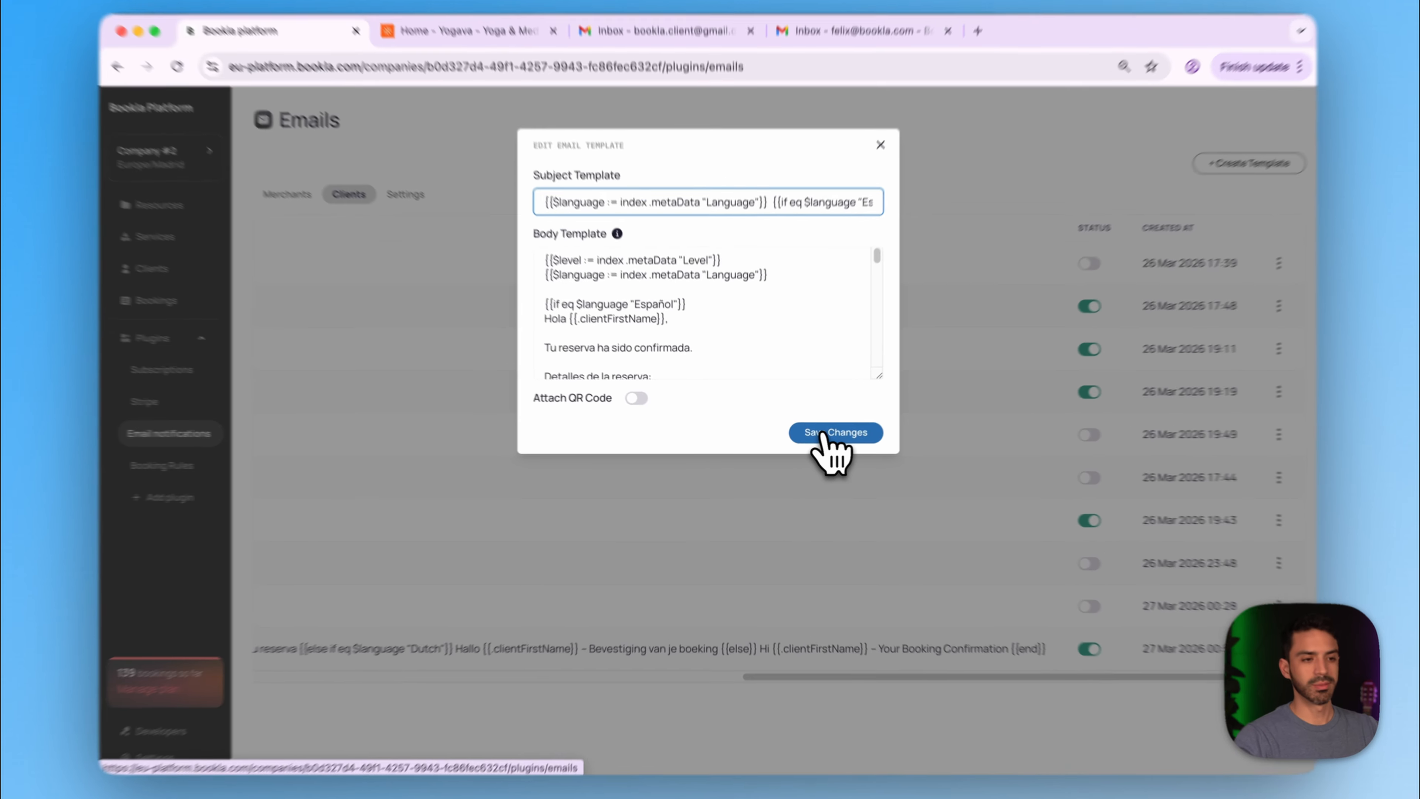
left_click(817, 437)
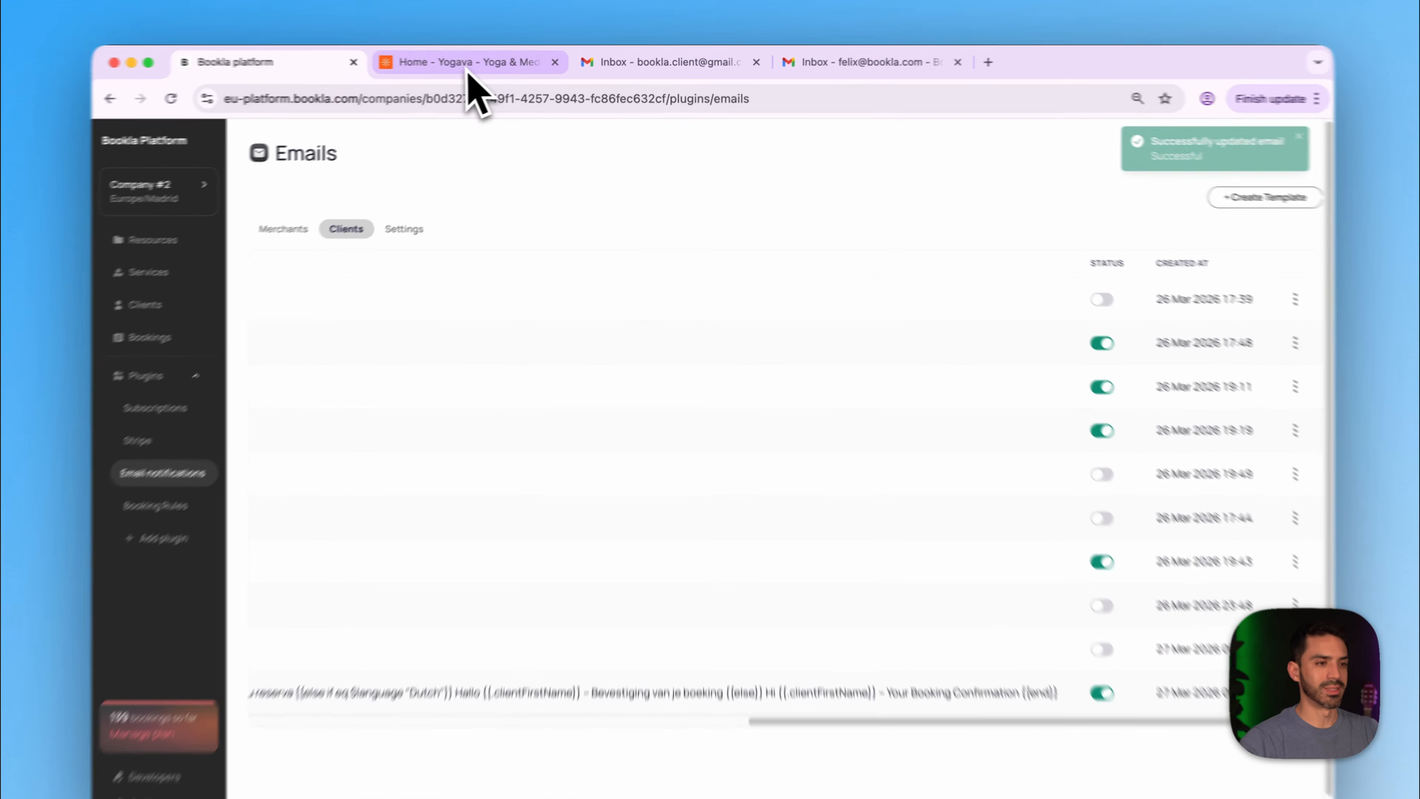
left_click(492, 63)
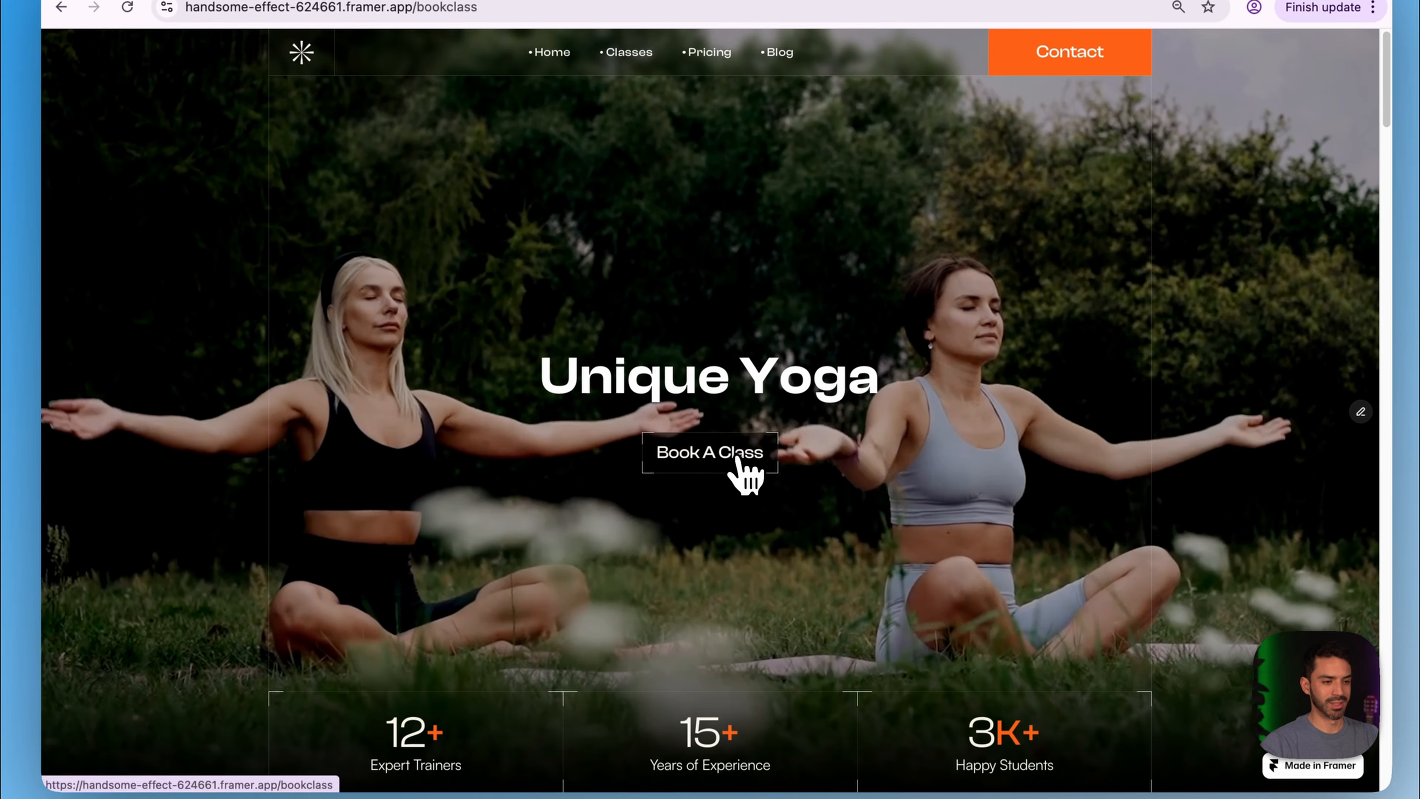
- Pick the Flying Yoga class on Monday 30 at 8:00 AM and continue to the client form
left_click(733, 504)
scroll(693, 537, "down", 10)
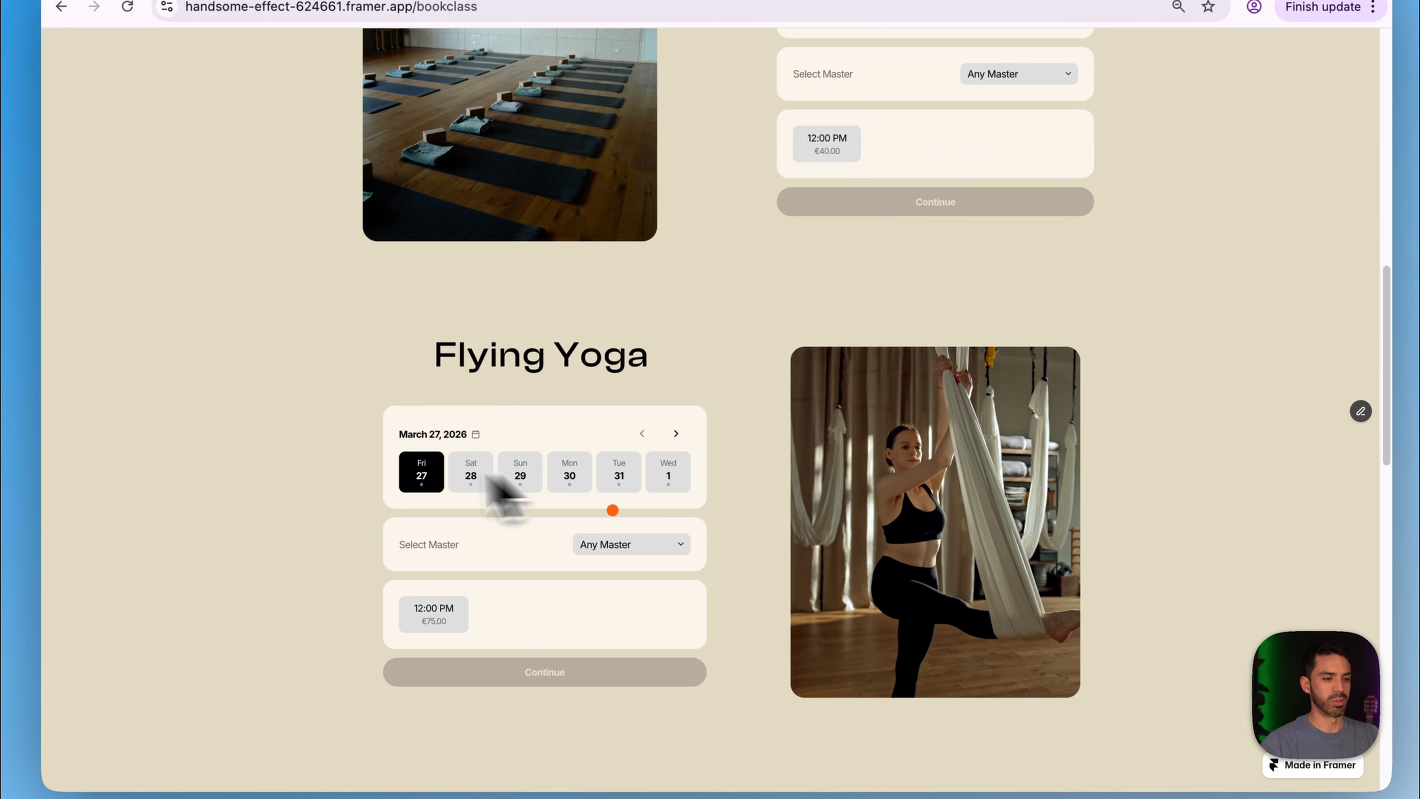
left_click(573, 481)
left_click(435, 626)
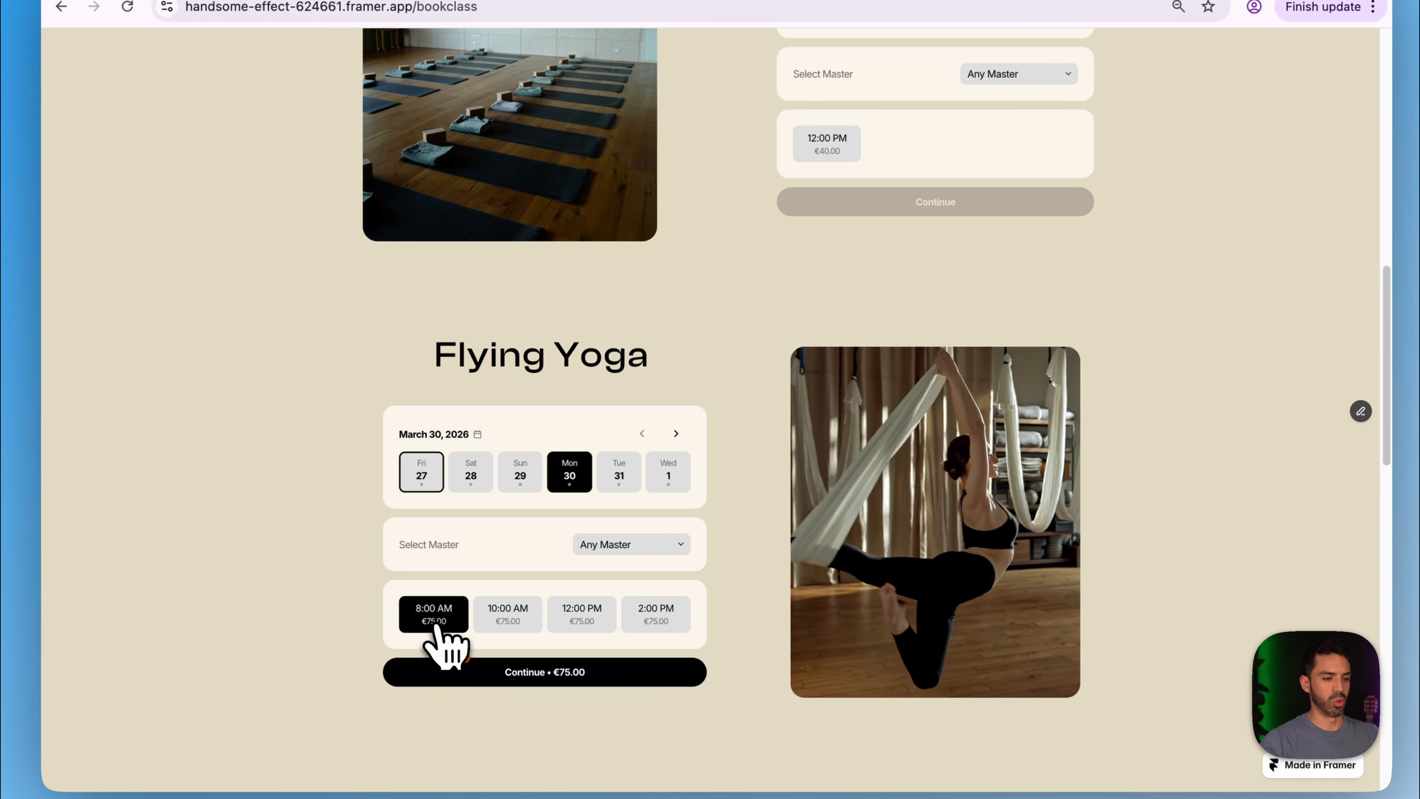
left_click(529, 678)
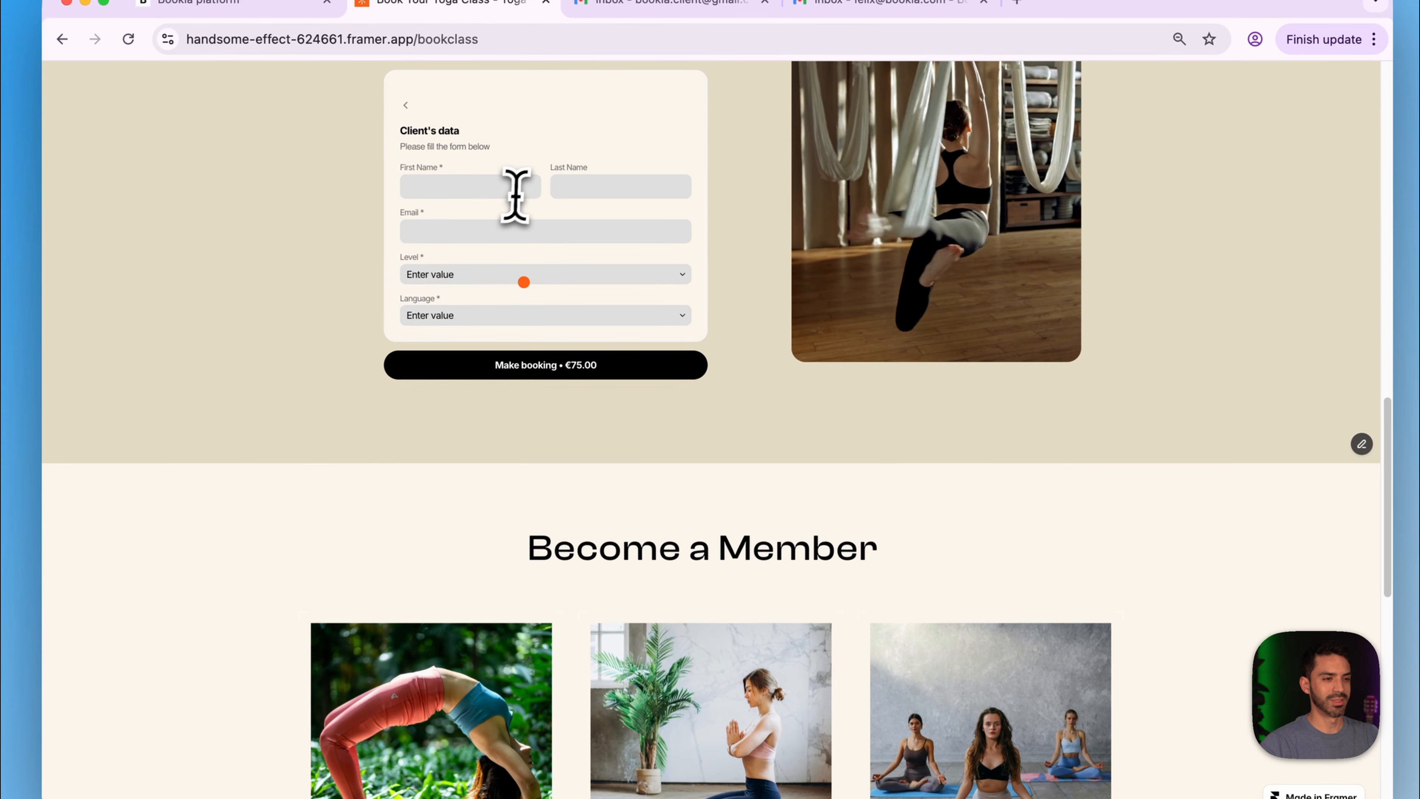
- Fill in the client's first name, last name and e-mail address
left_click(506, 163)
left_click(538, 193)
left_click(608, 159)
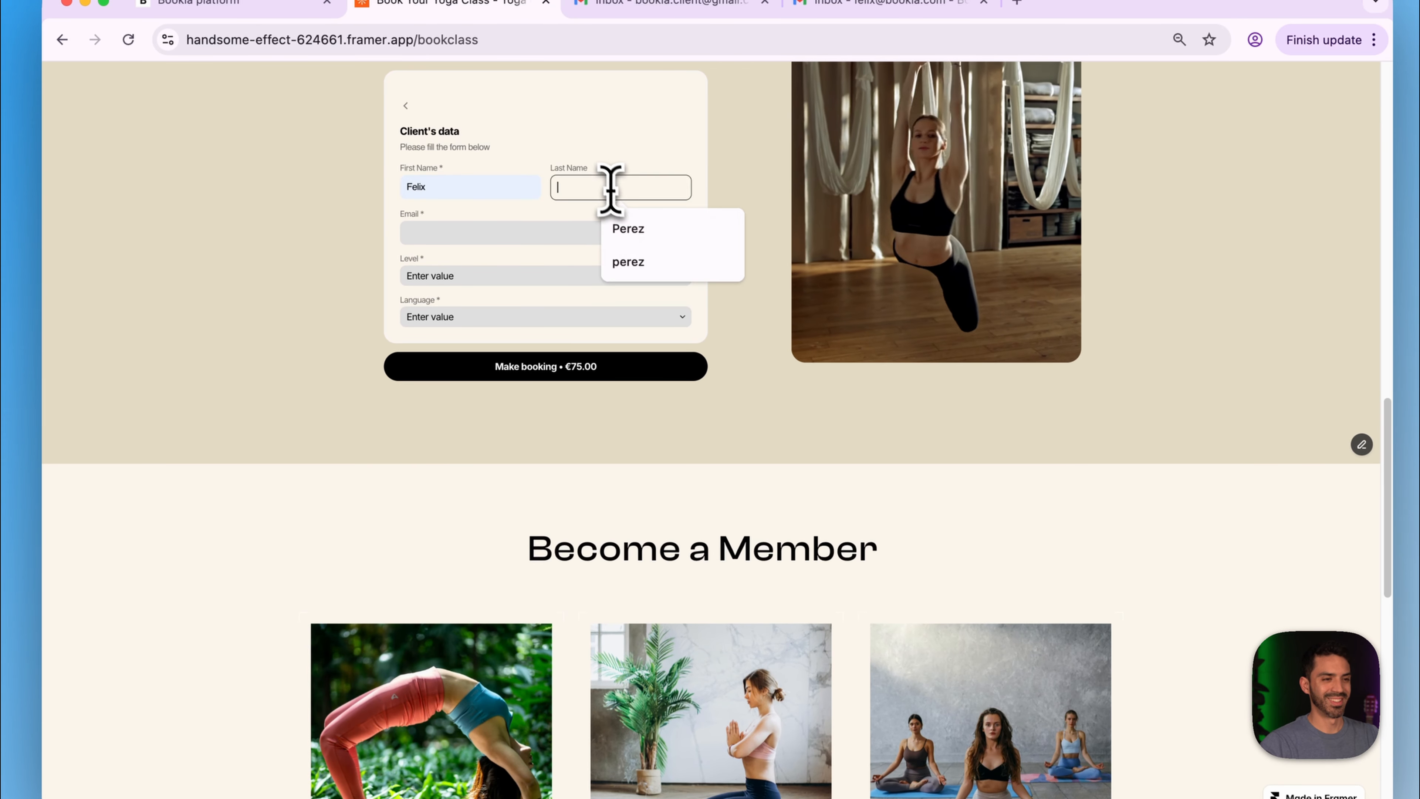
left_click(631, 230)
left_click(504, 229)
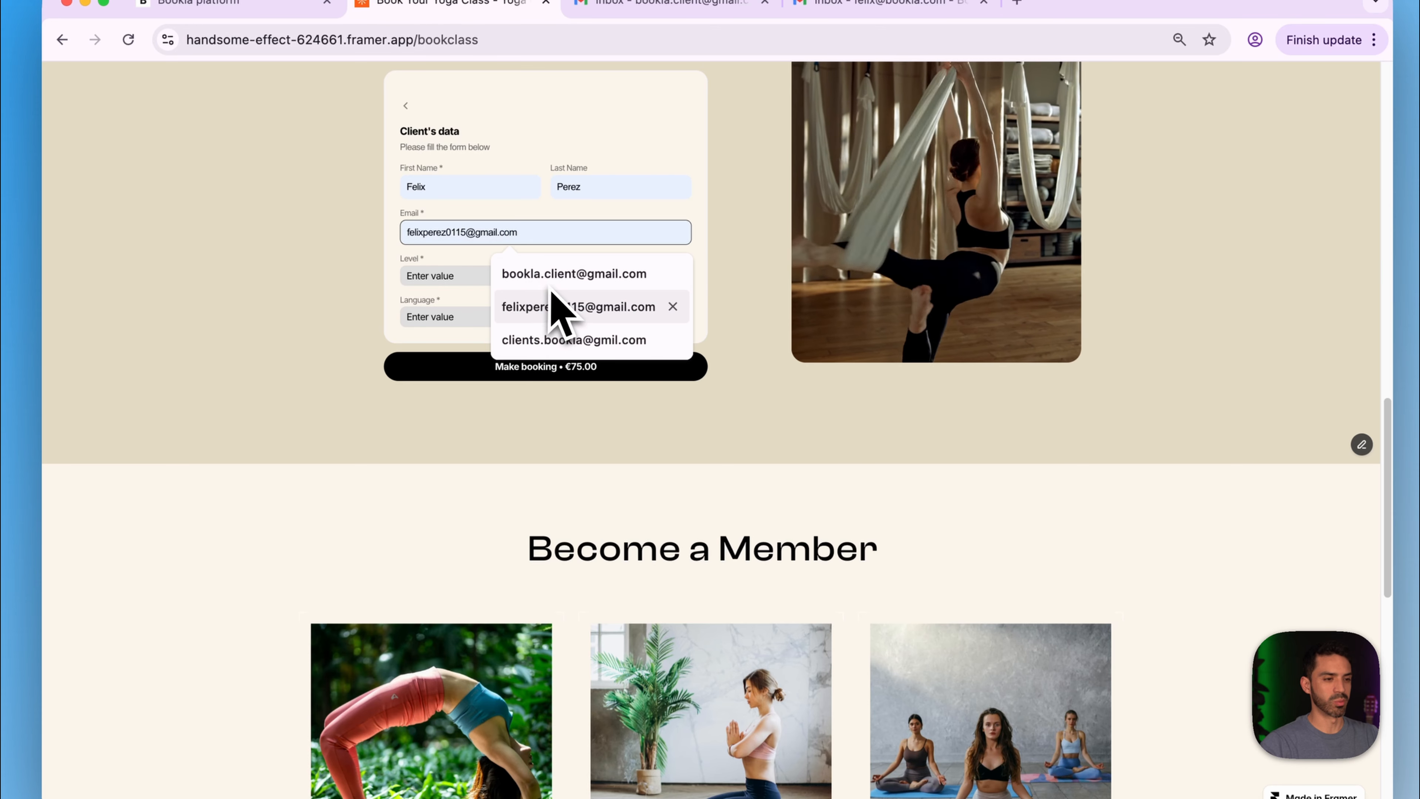
left_click(556, 274)
- Set Level to Legend and Language to Español, make the booking, and go back home
left_click(478, 277)
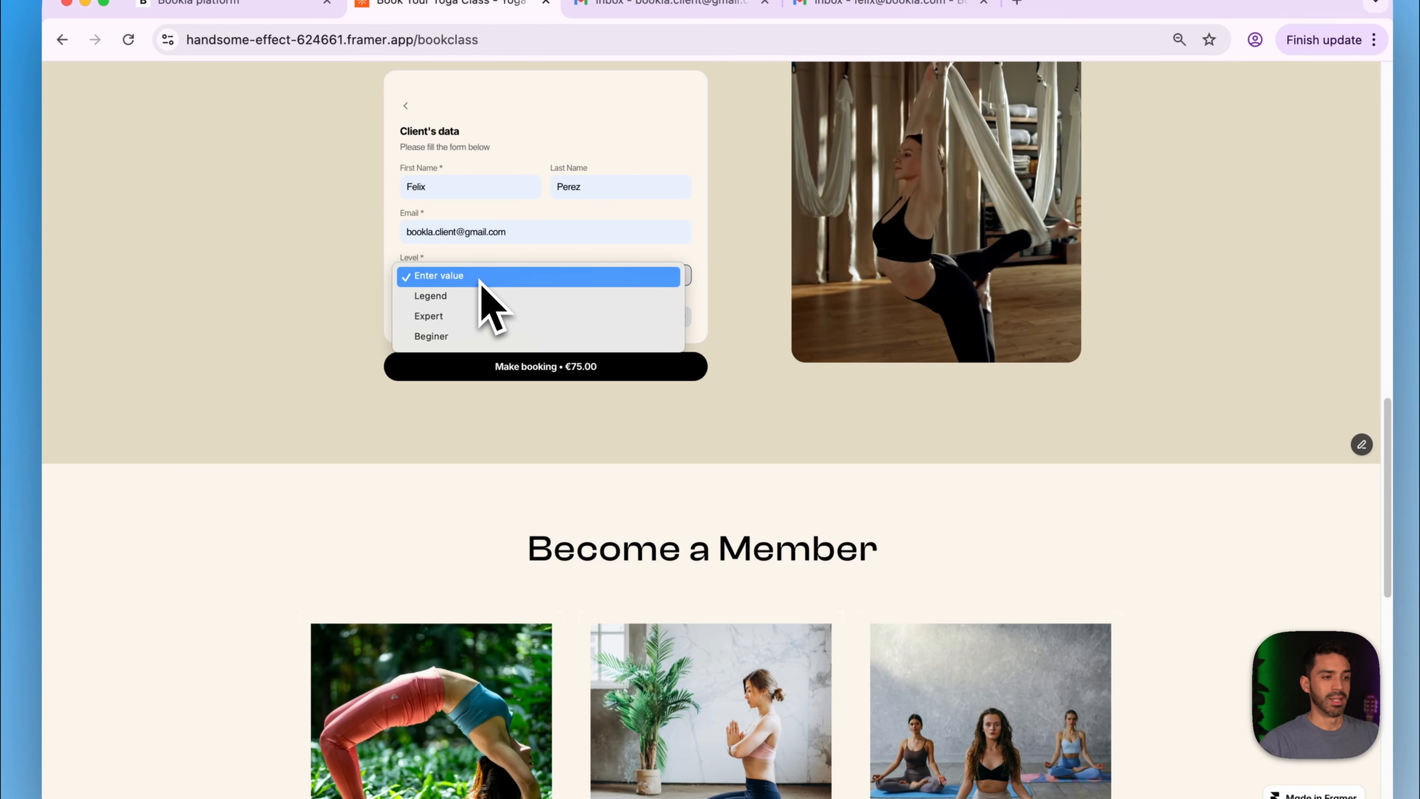
left_click(517, 301)
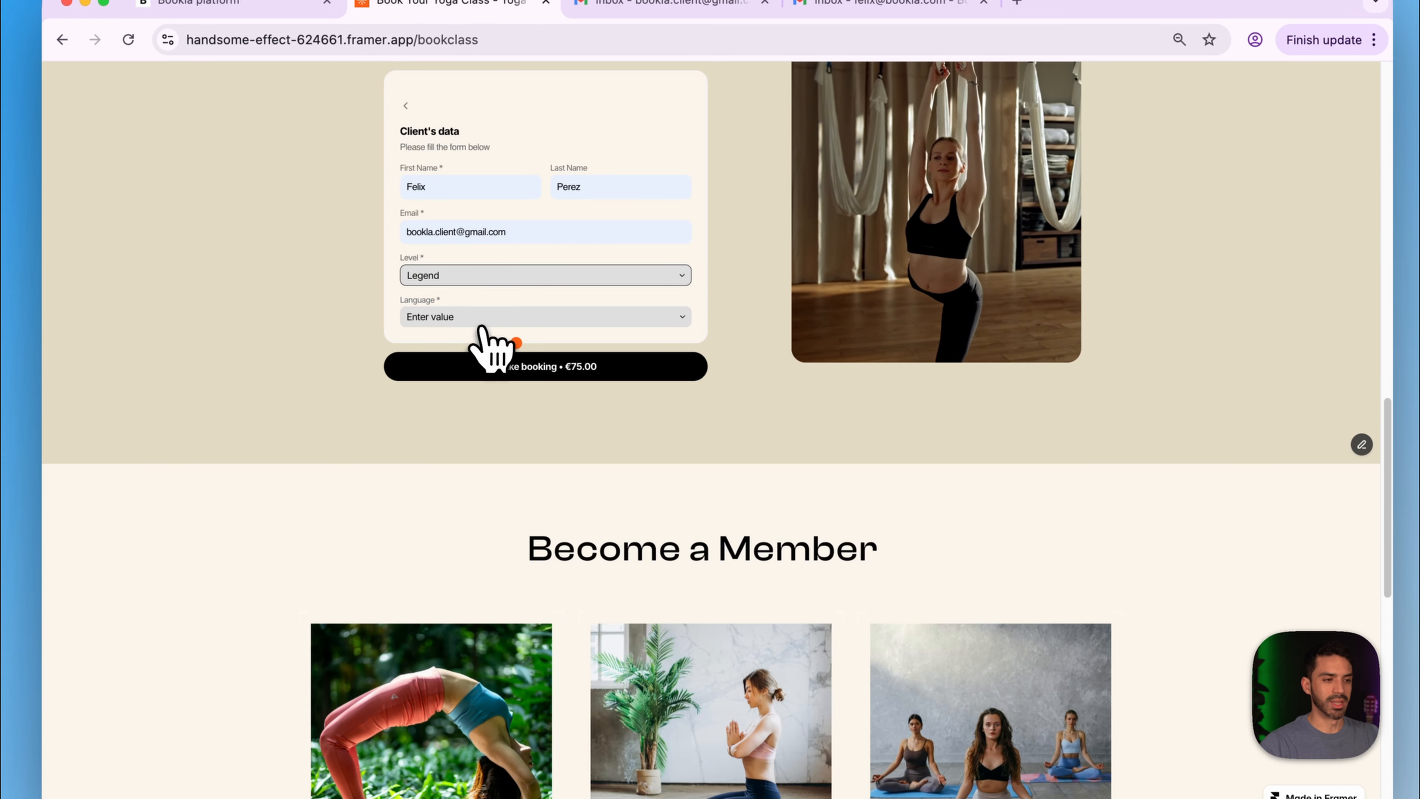
left_click(481, 323)
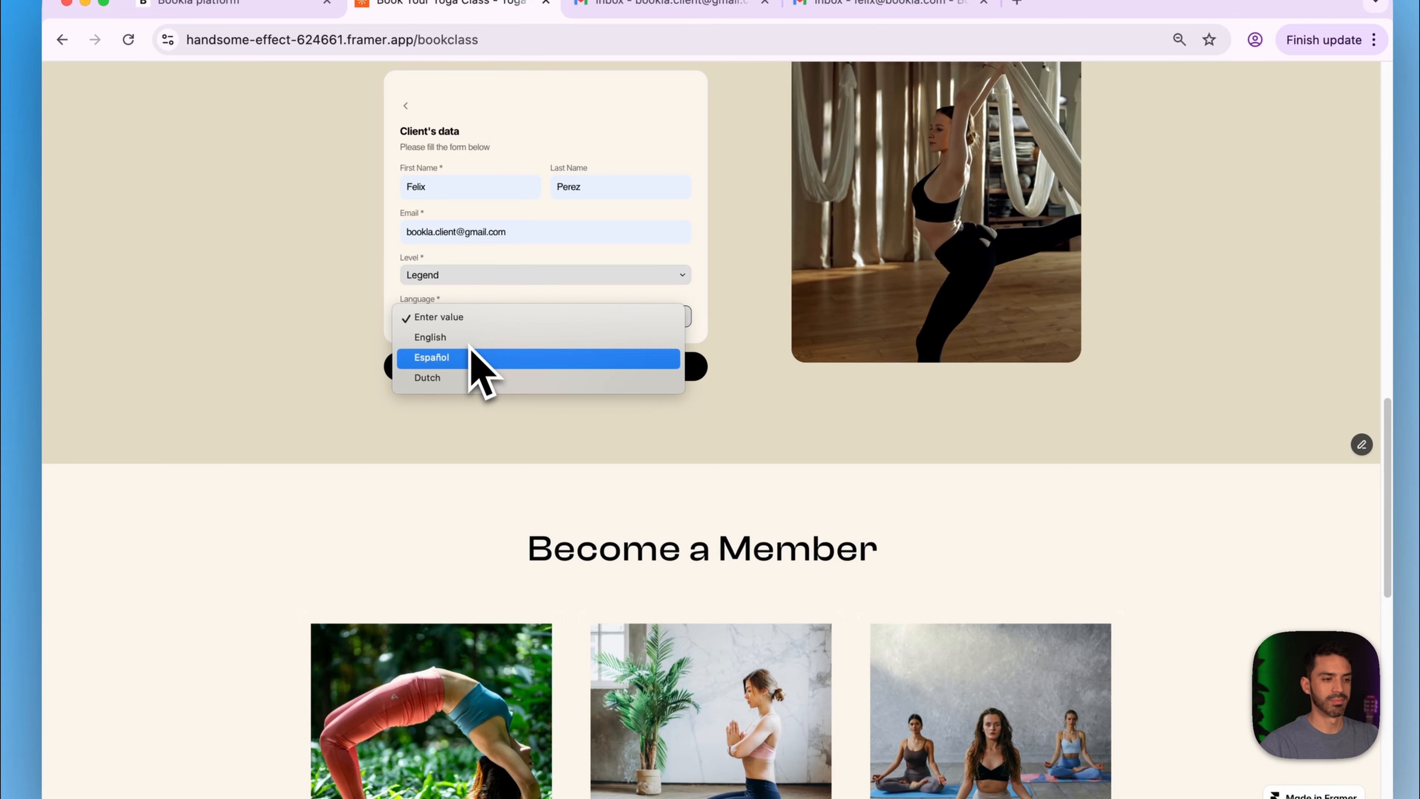
left_click(470, 357)
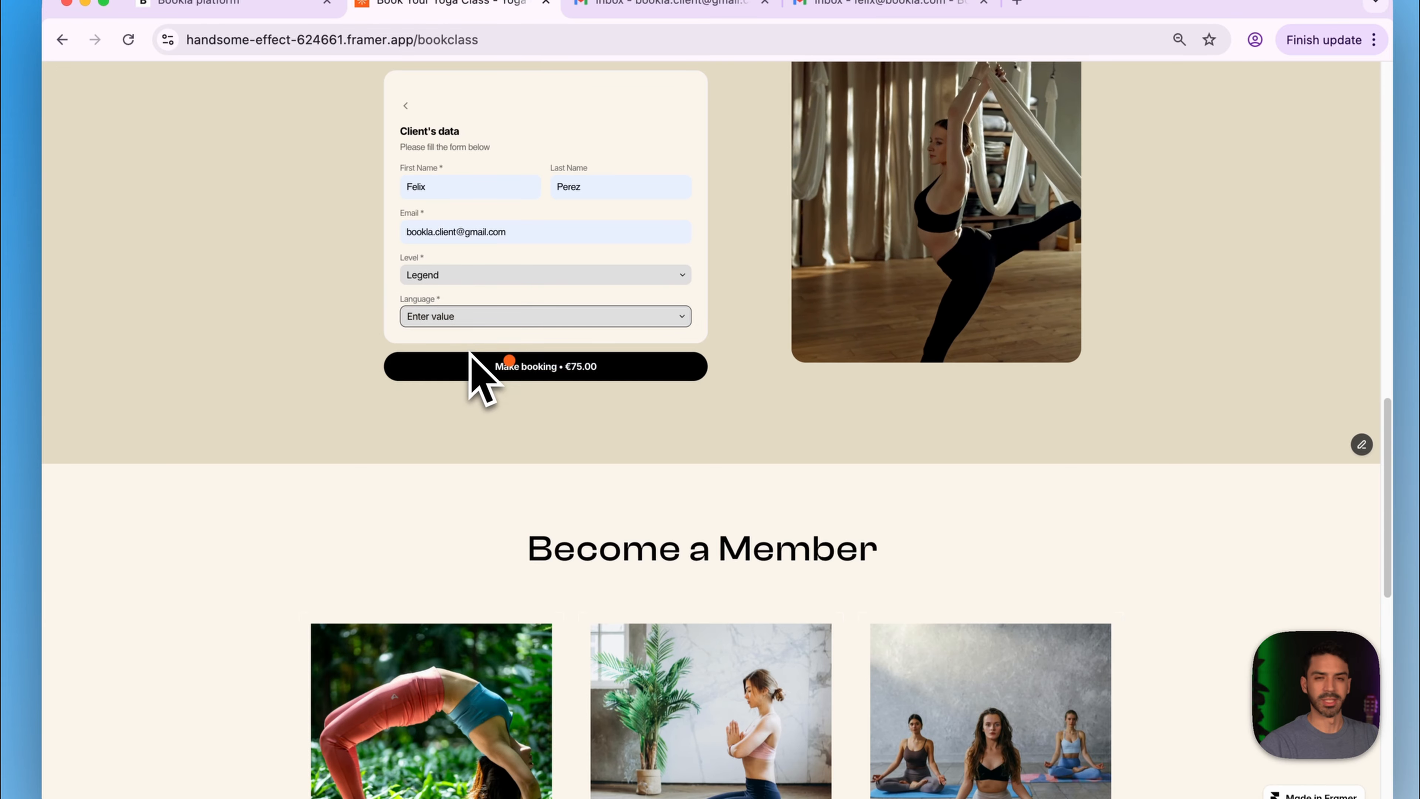
left_click(514, 370)
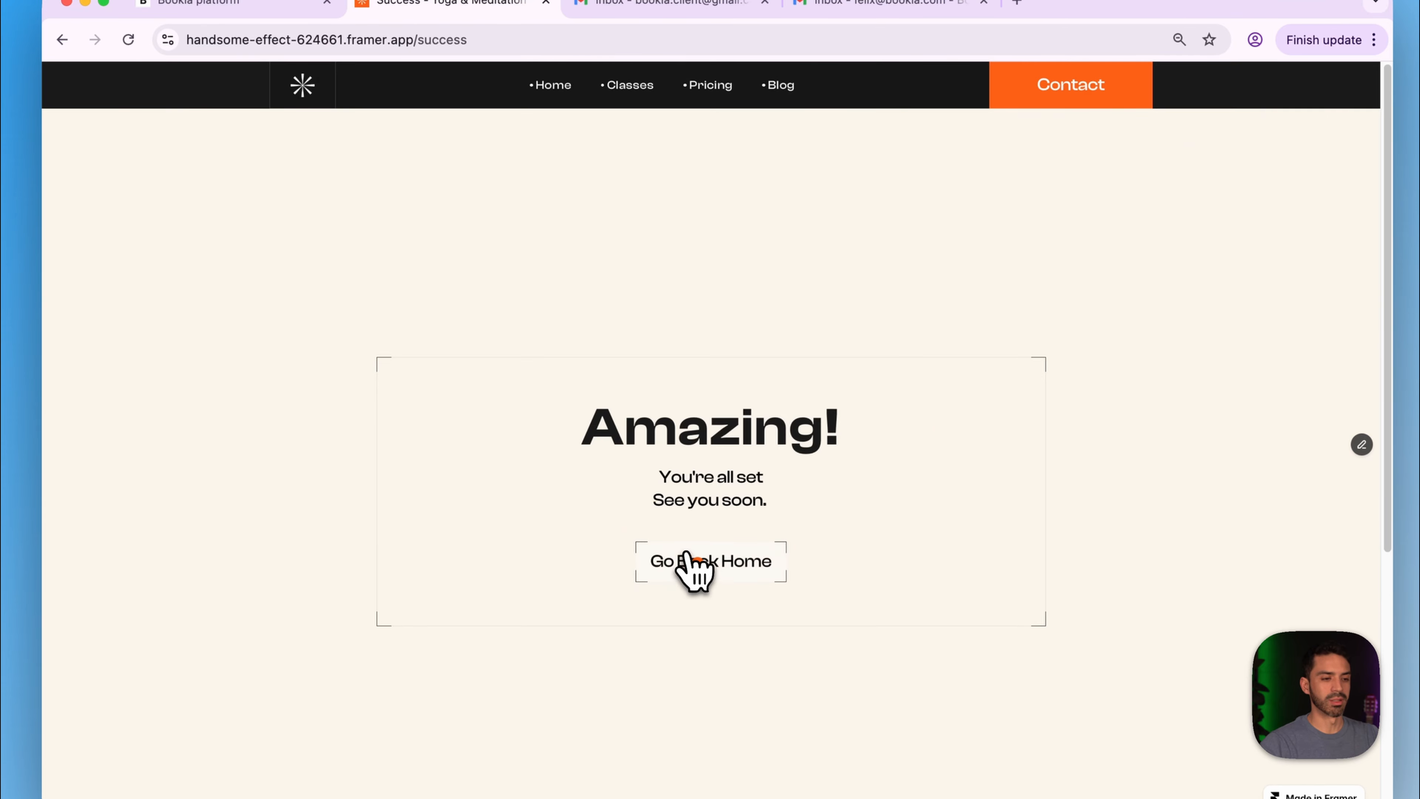
left_click(694, 572)
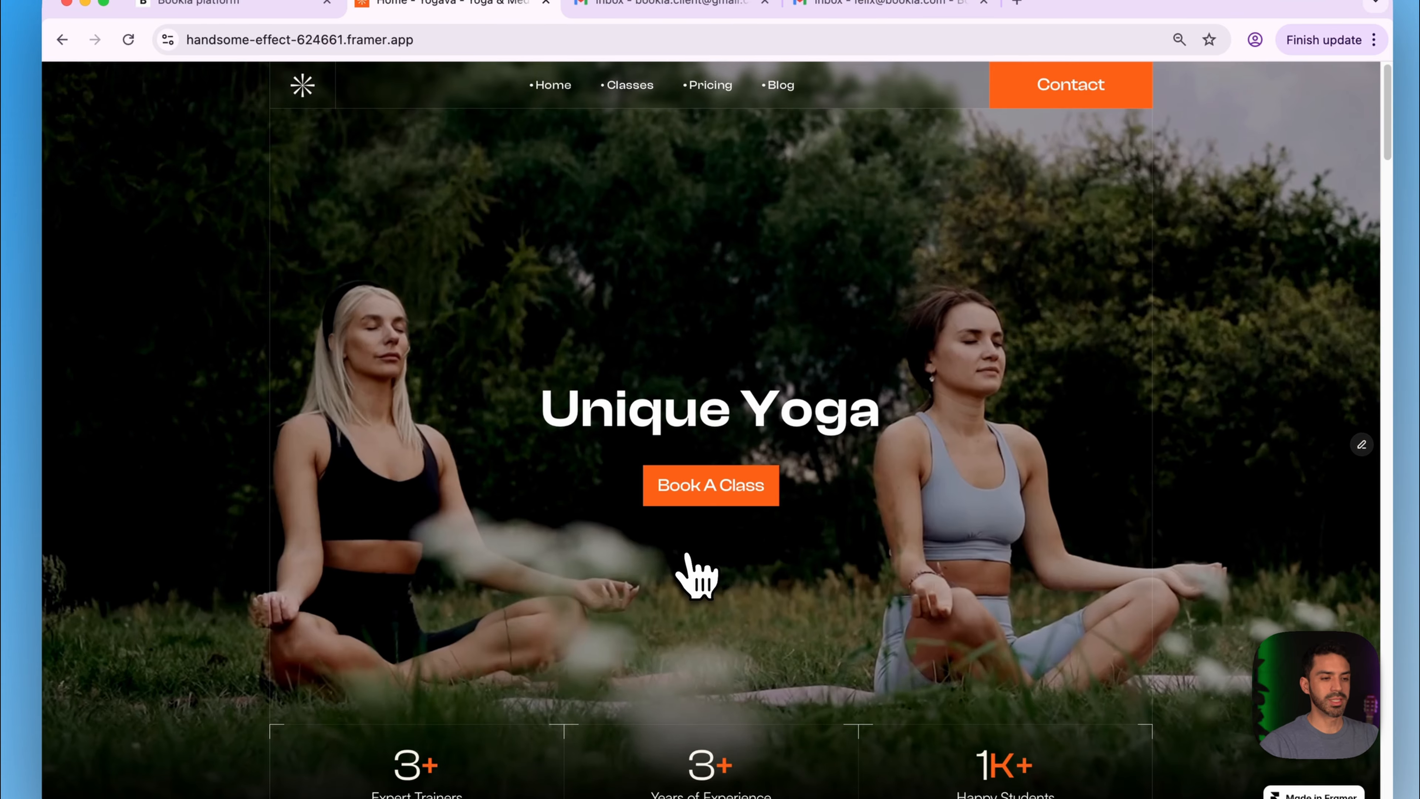
- Choose Flying Yoga on Sunday 29 at 10:00 AM and continue to the client form
left_click(701, 492)
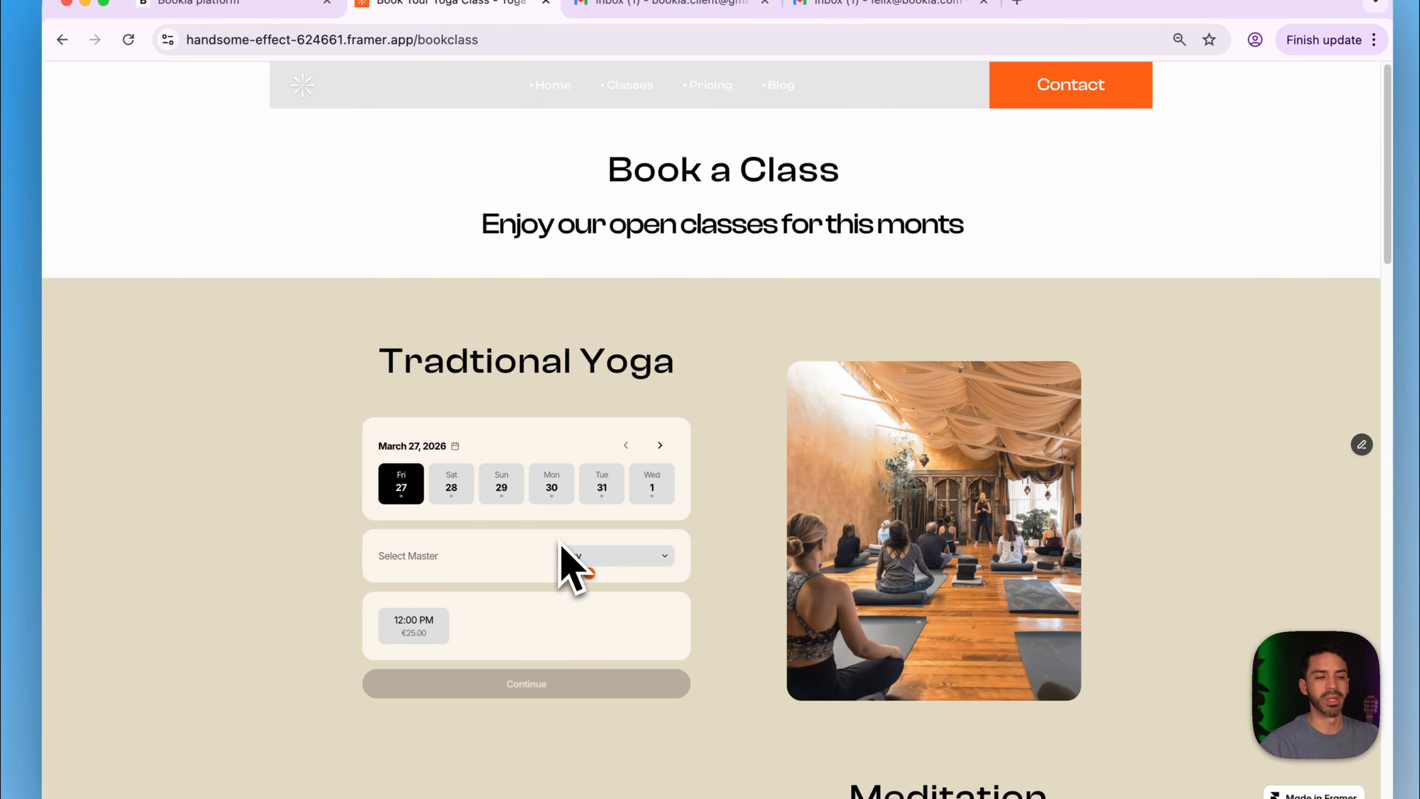
left_click(555, 492)
scroll(534, 548, "down", 15)
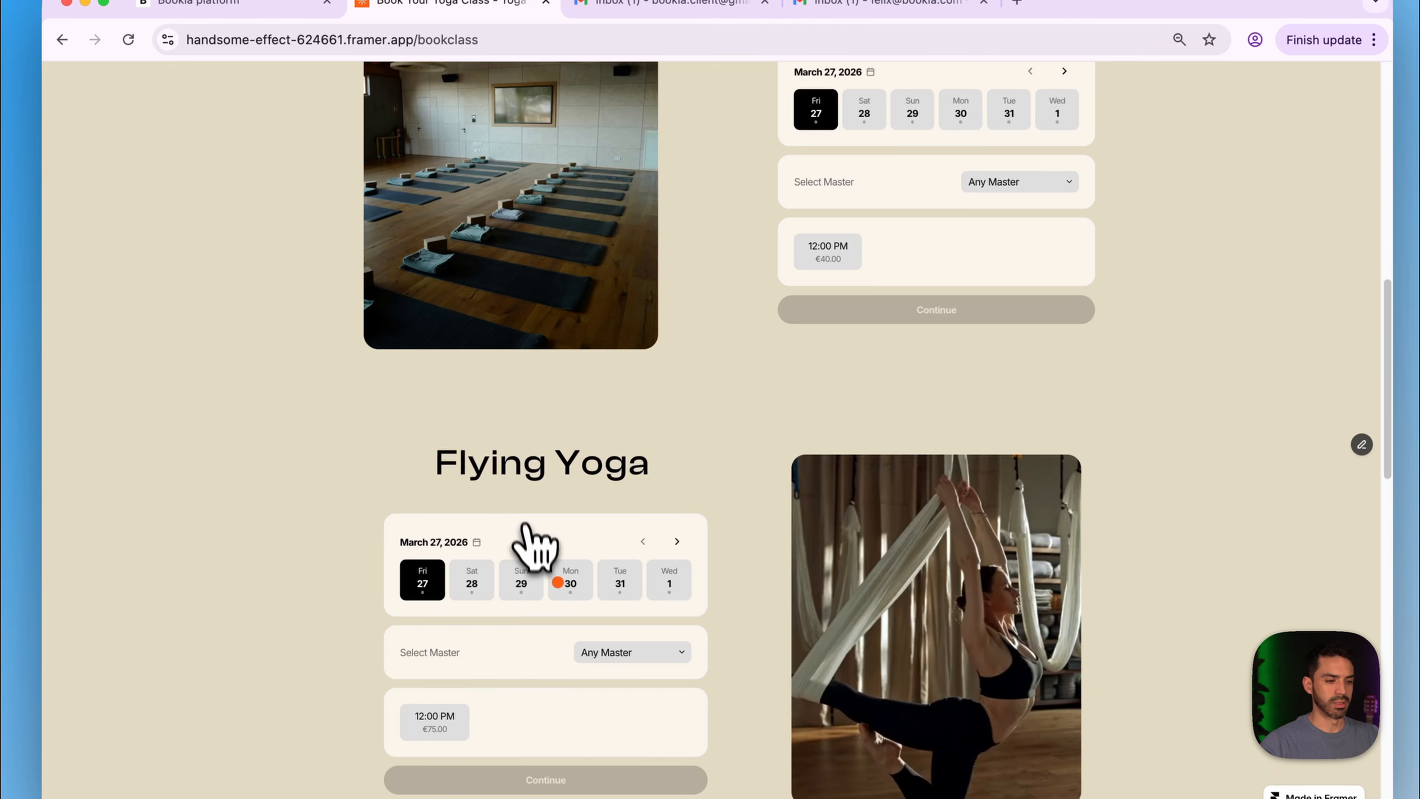
left_click(525, 505)
left_click(434, 646)
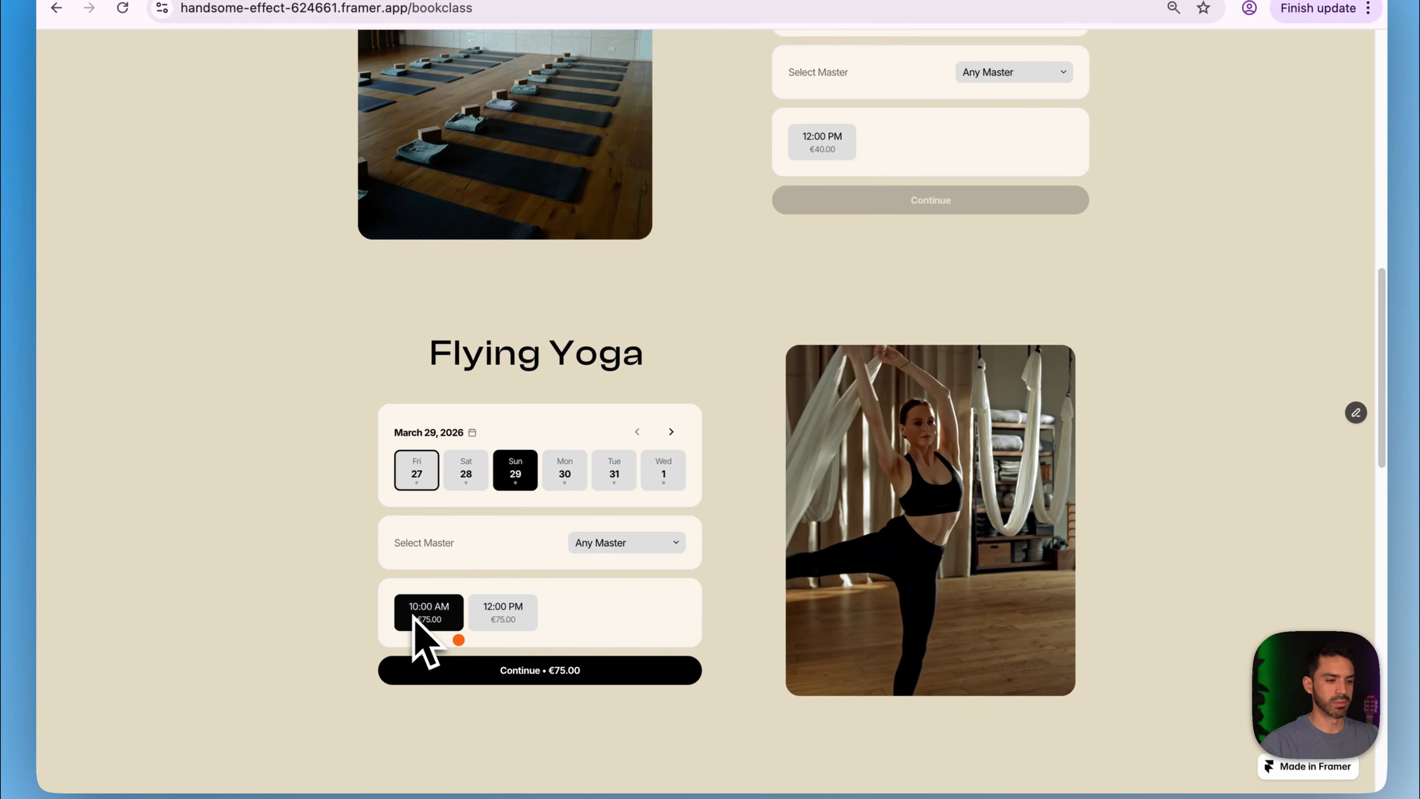
left_click(464, 663)
- Fill in the client's first name, last name and e-mail address
scroll(475, 692, "down", 5)
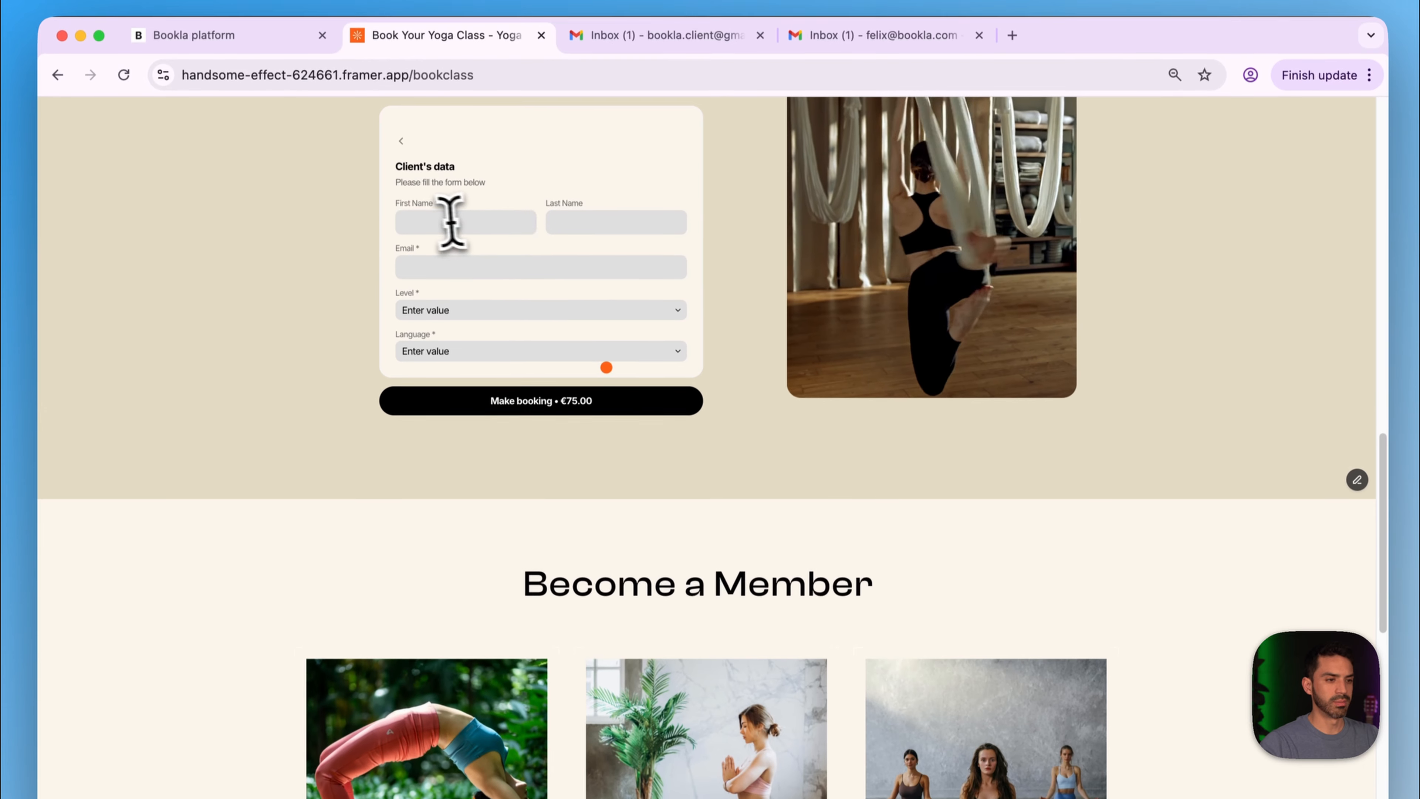
left_click(447, 226)
left_click(501, 277)
left_click(618, 225)
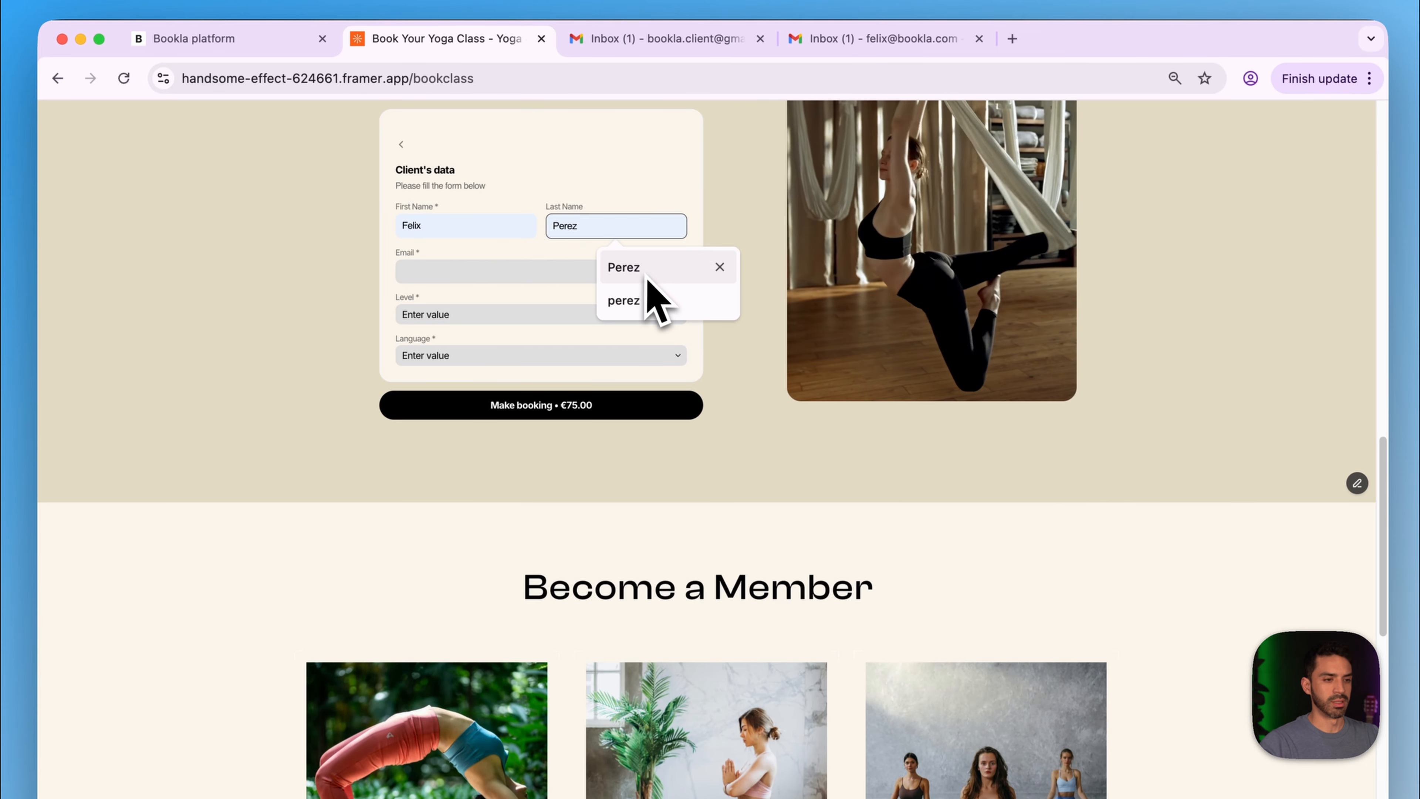
left_click(627, 294)
left_click(534, 271)
left_click(540, 322)
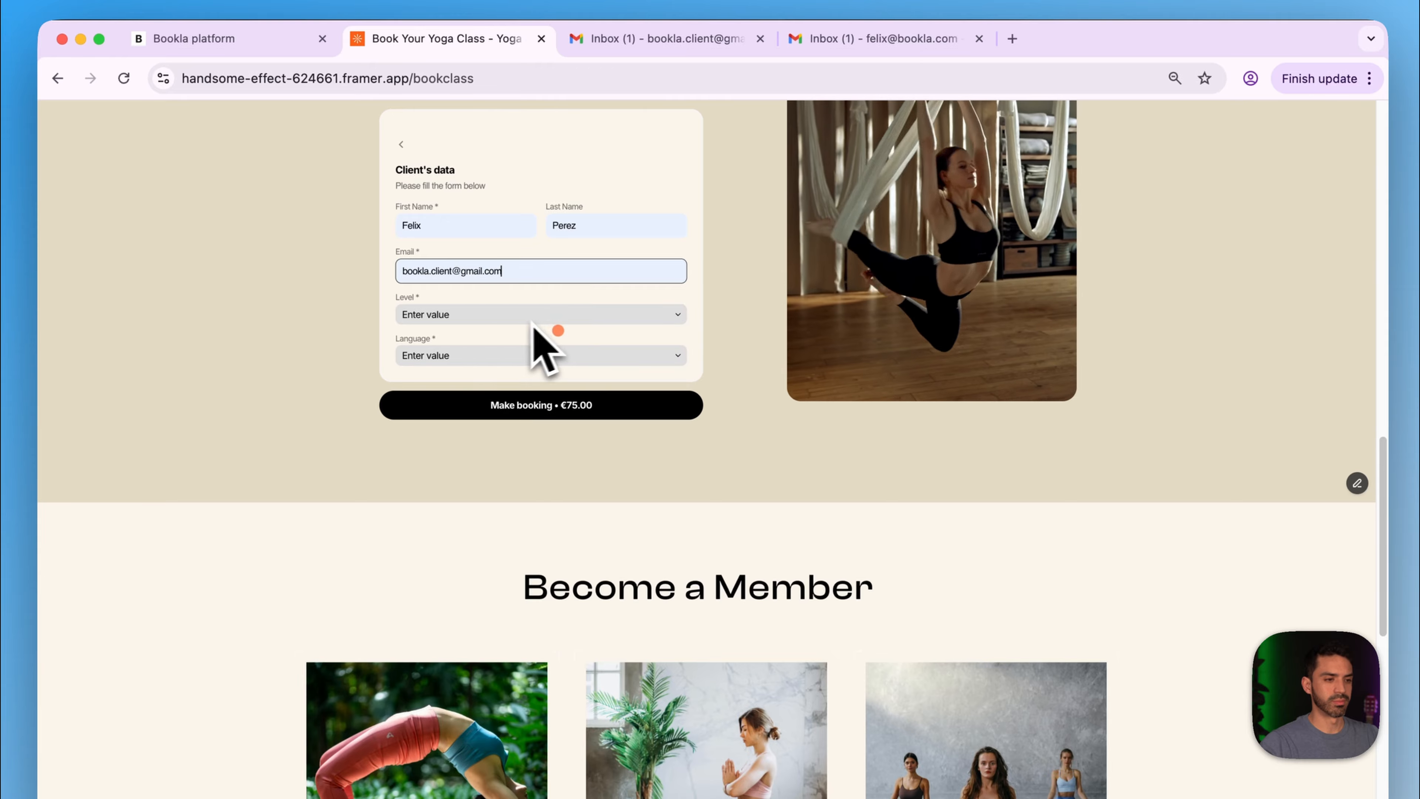
- Set Level to Beginer and Language to Dutch, make the €75.00 booking, and return home
left_click(510, 316)
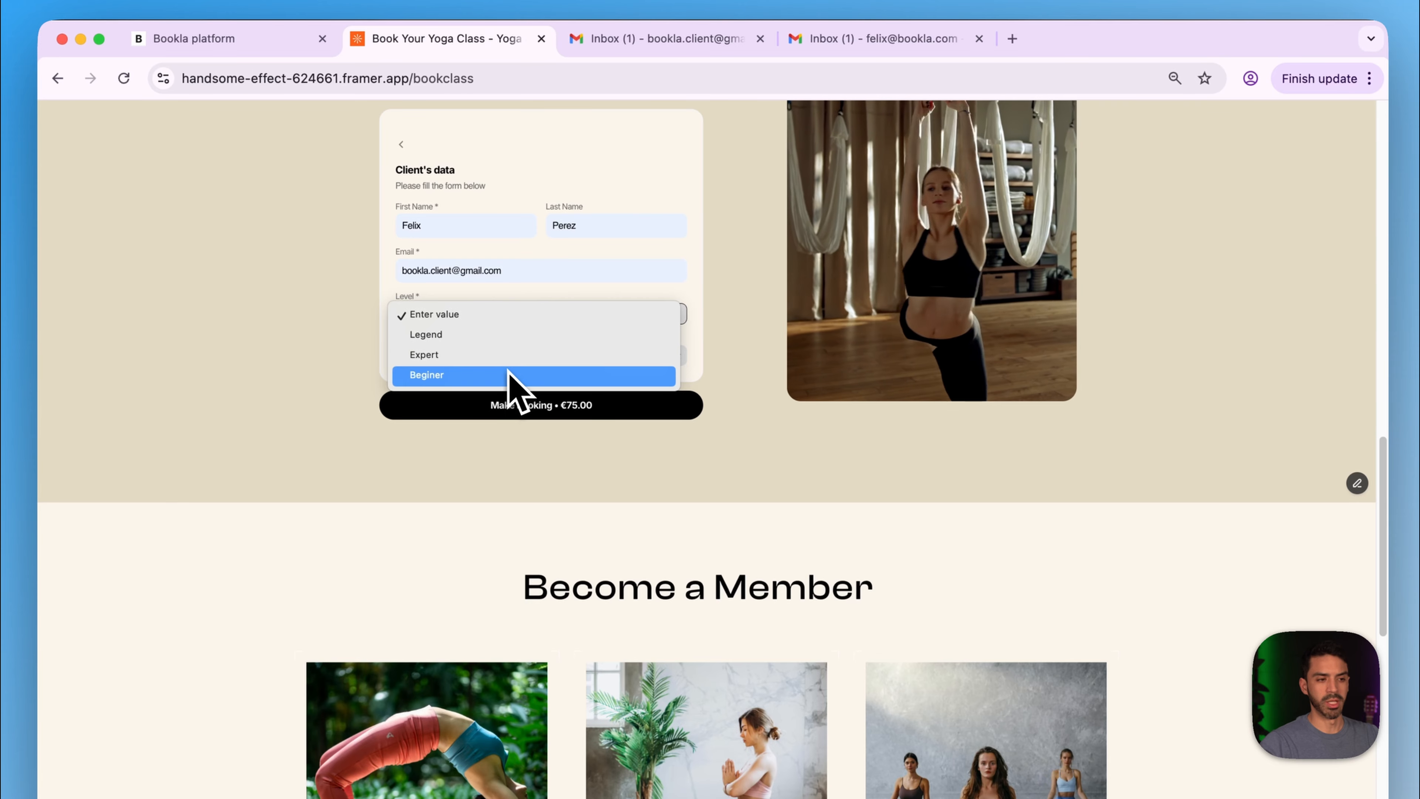
left_click(508, 374)
left_click(484, 356)
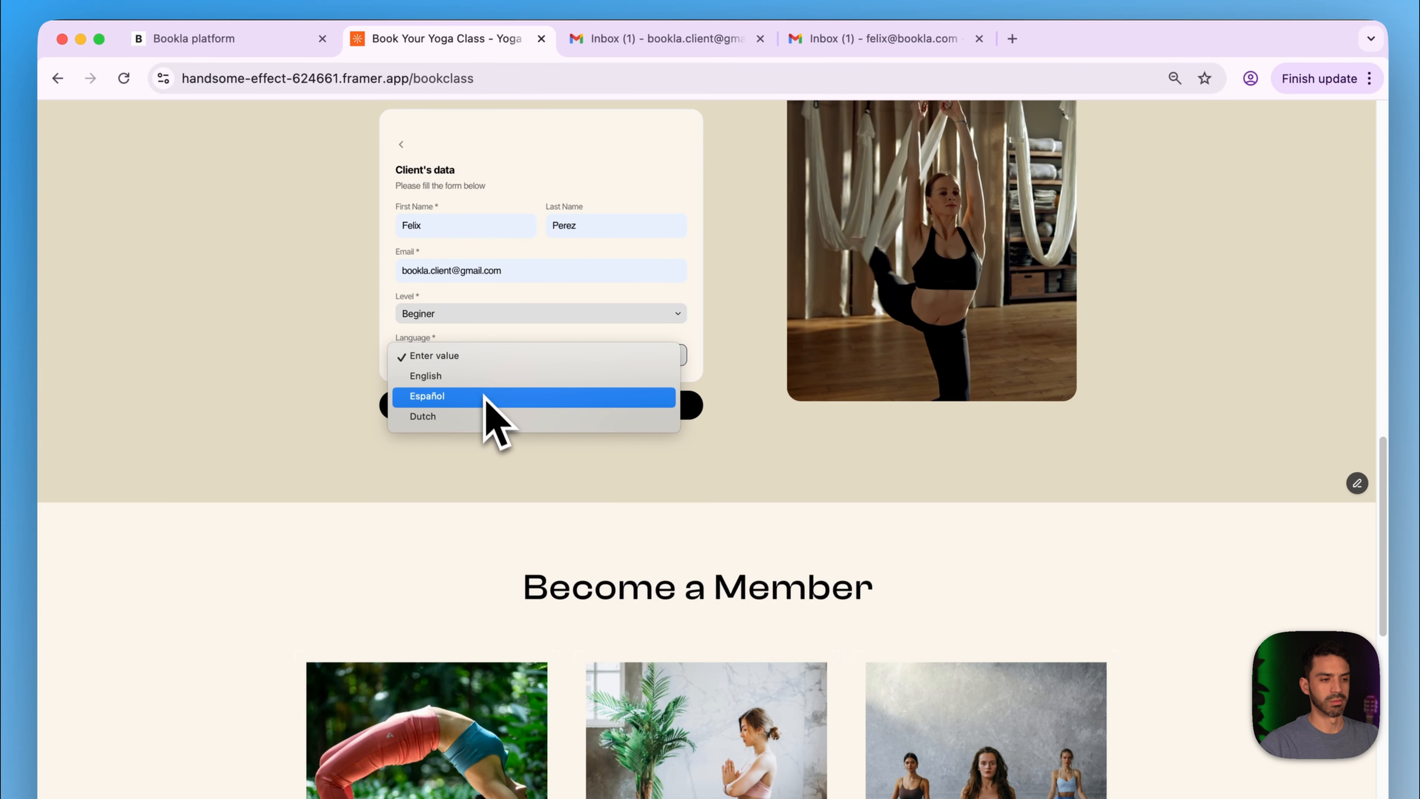
left_click(484, 415)
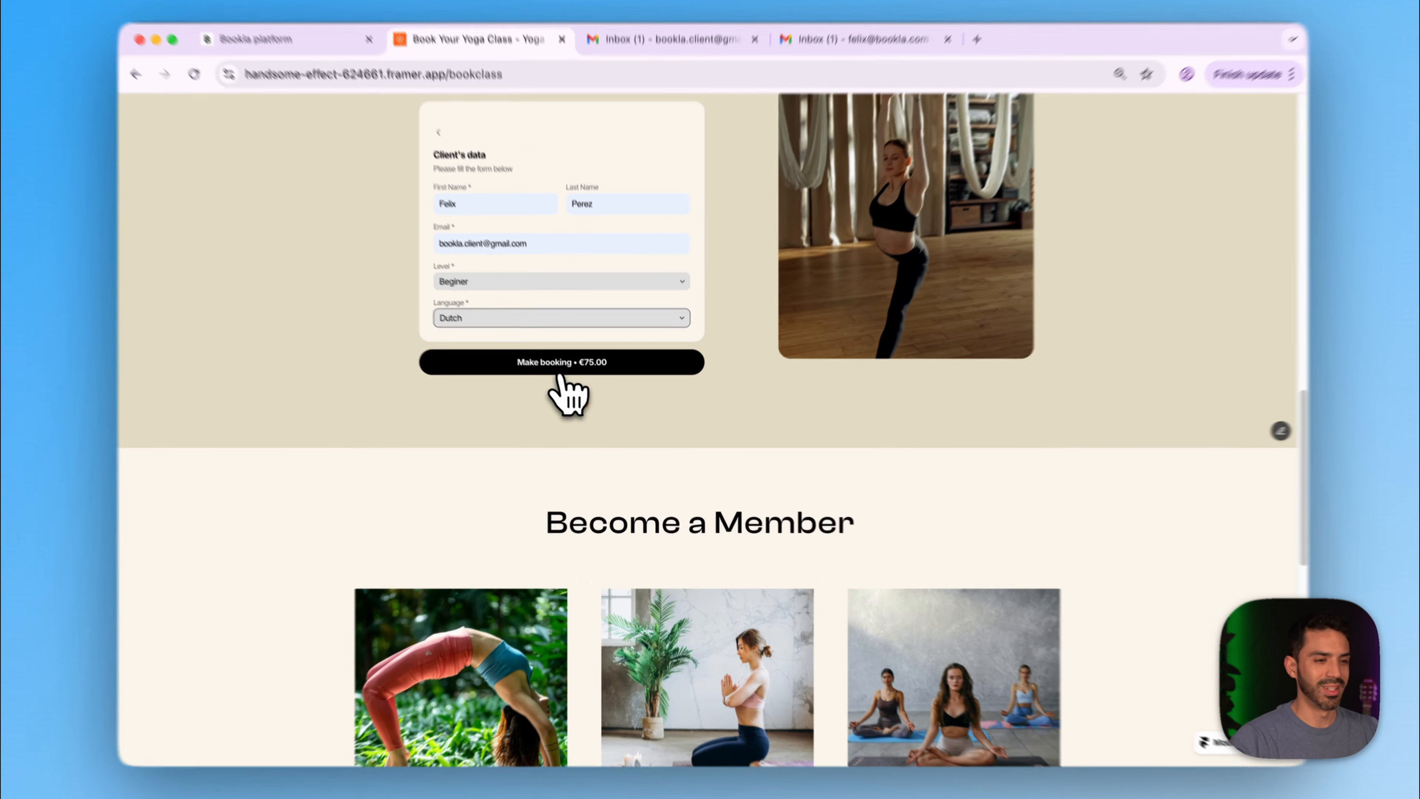
left_click(562, 374)
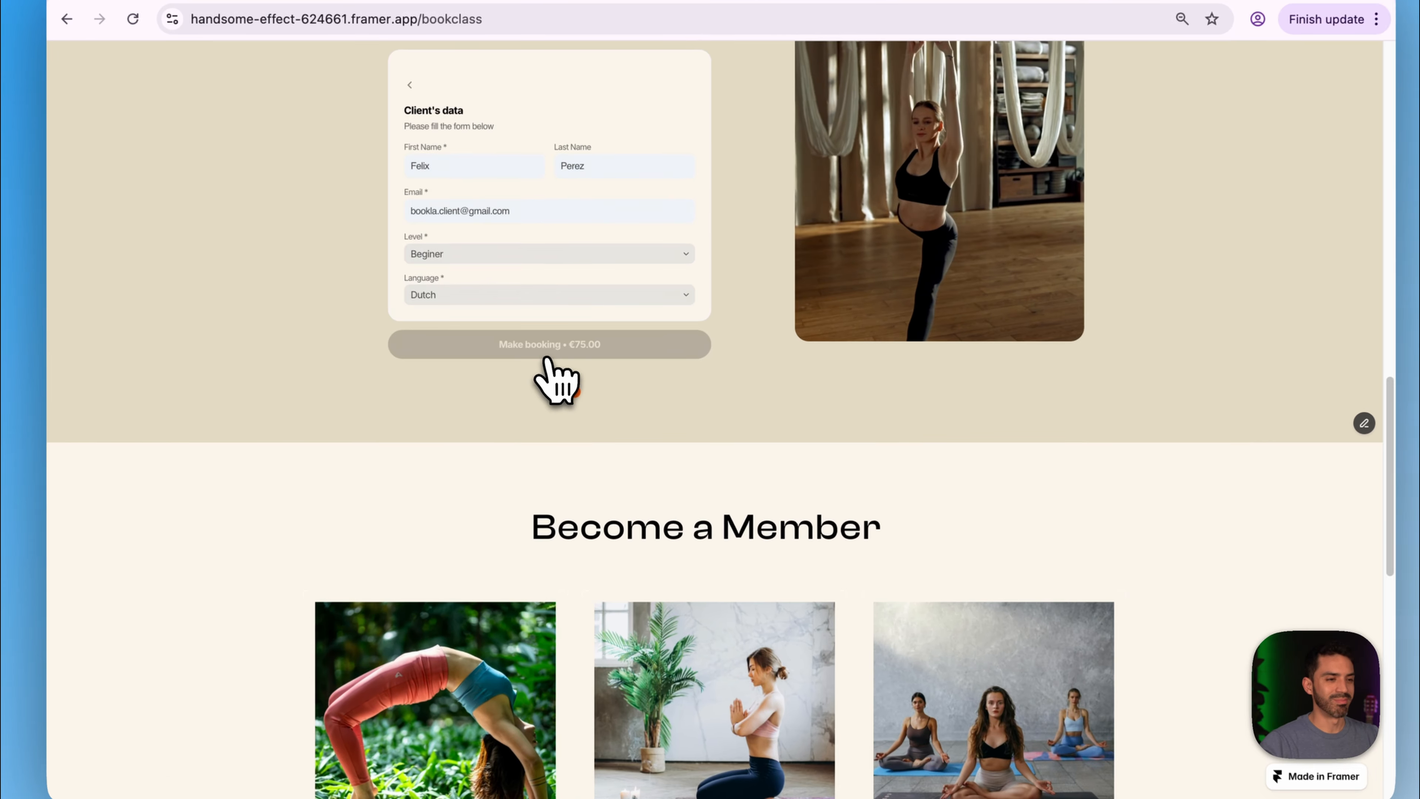
left_click(697, 553)
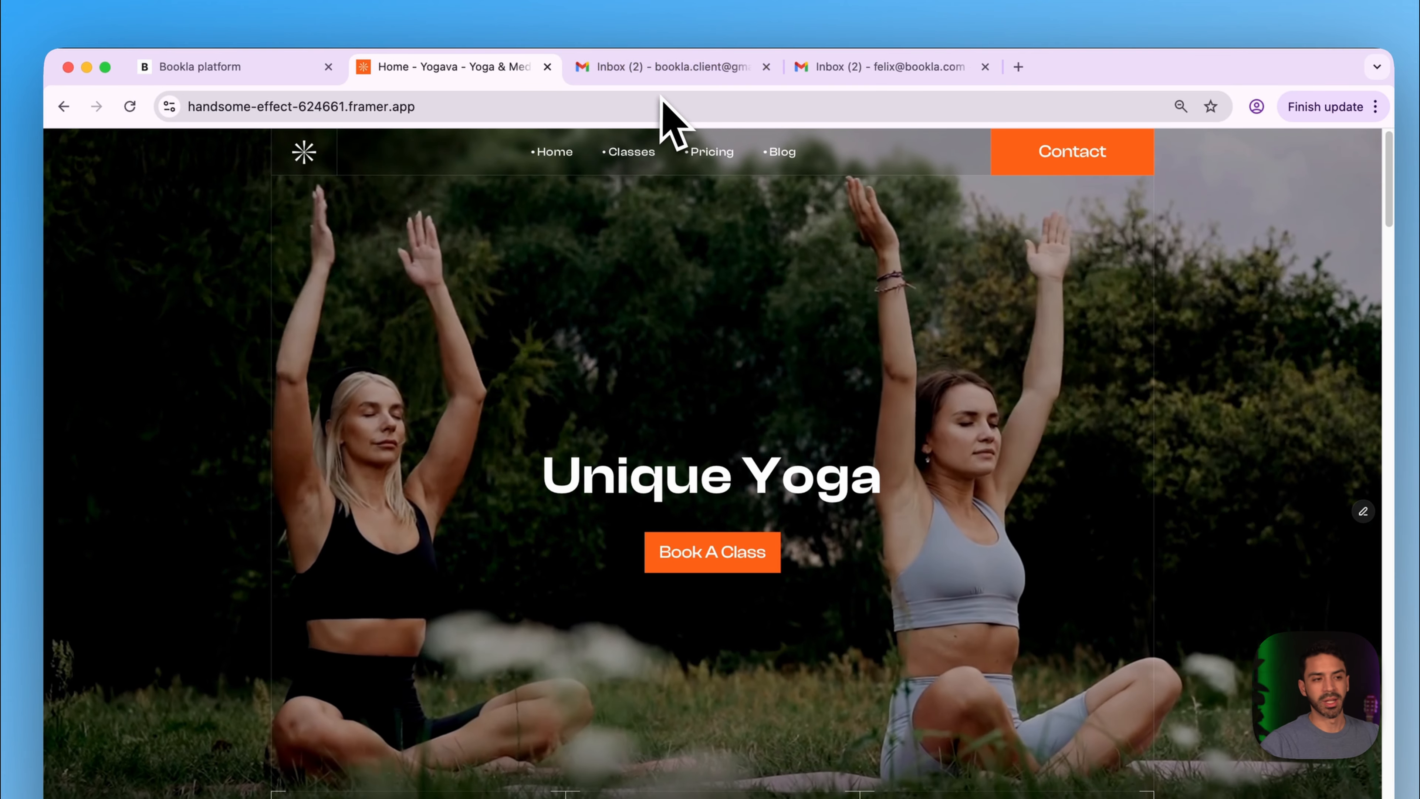
- Open the Spanish confirmation email and highlight 'nos vemos pronto' and the Saludos sign-off
left_click(653, 78)
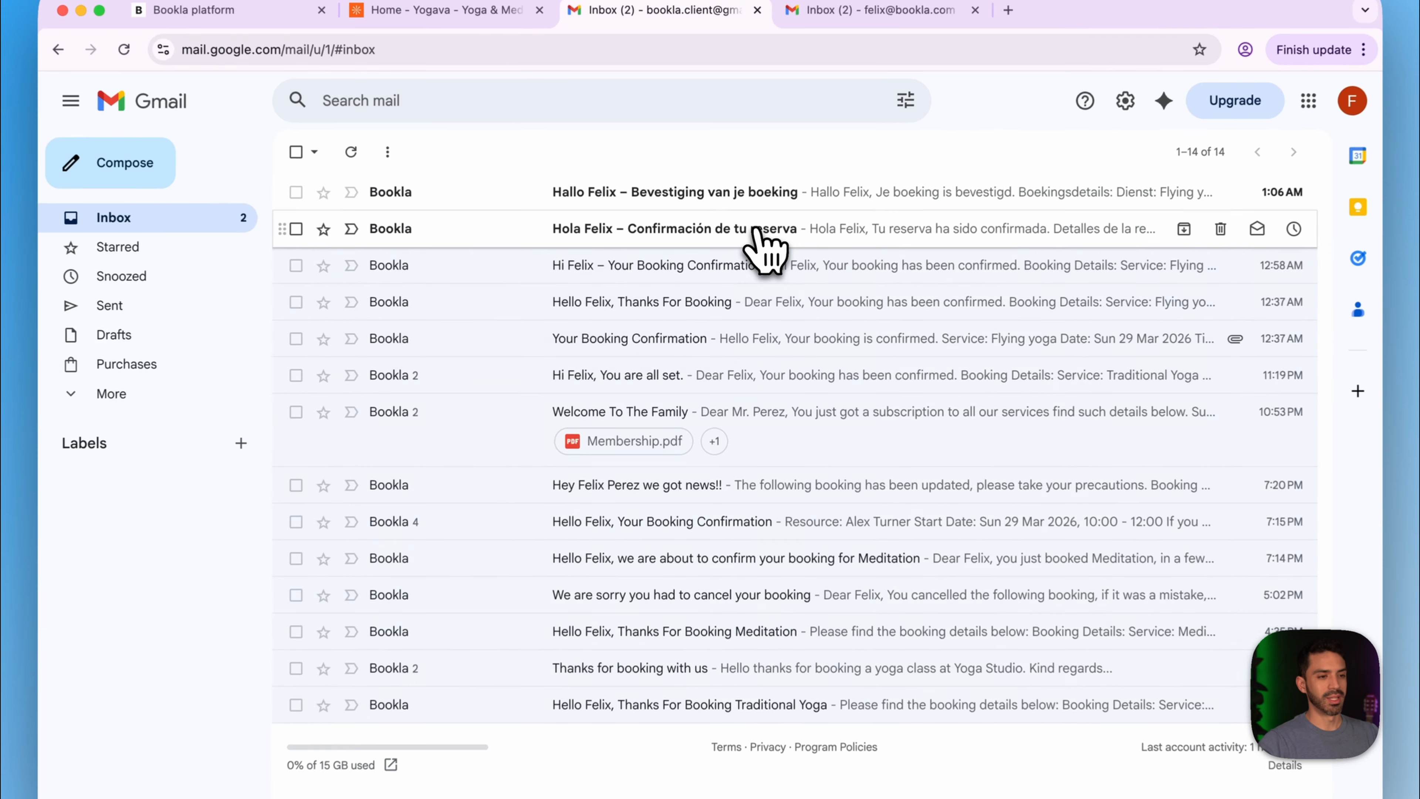
left_click(750, 248)
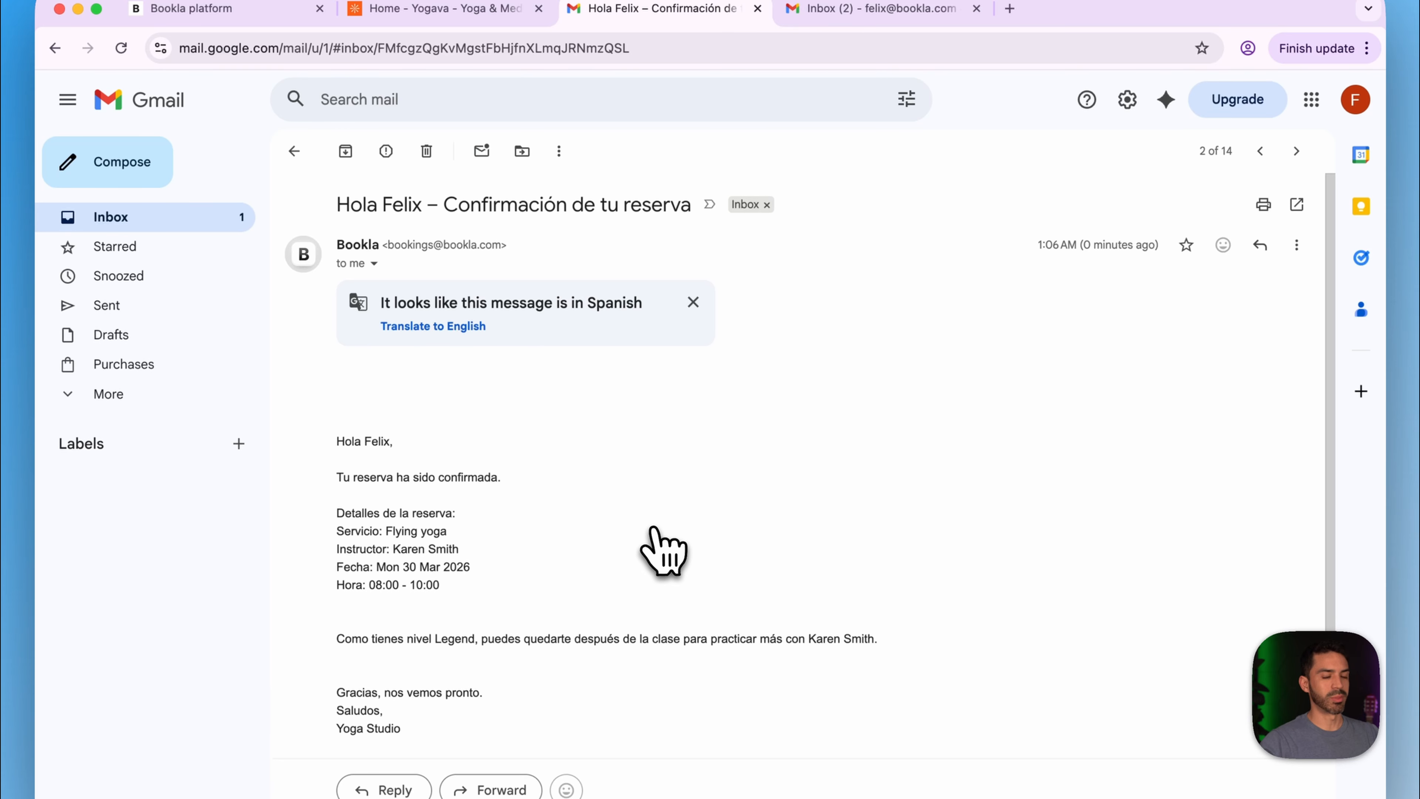
scroll(654, 530, "down", 3)
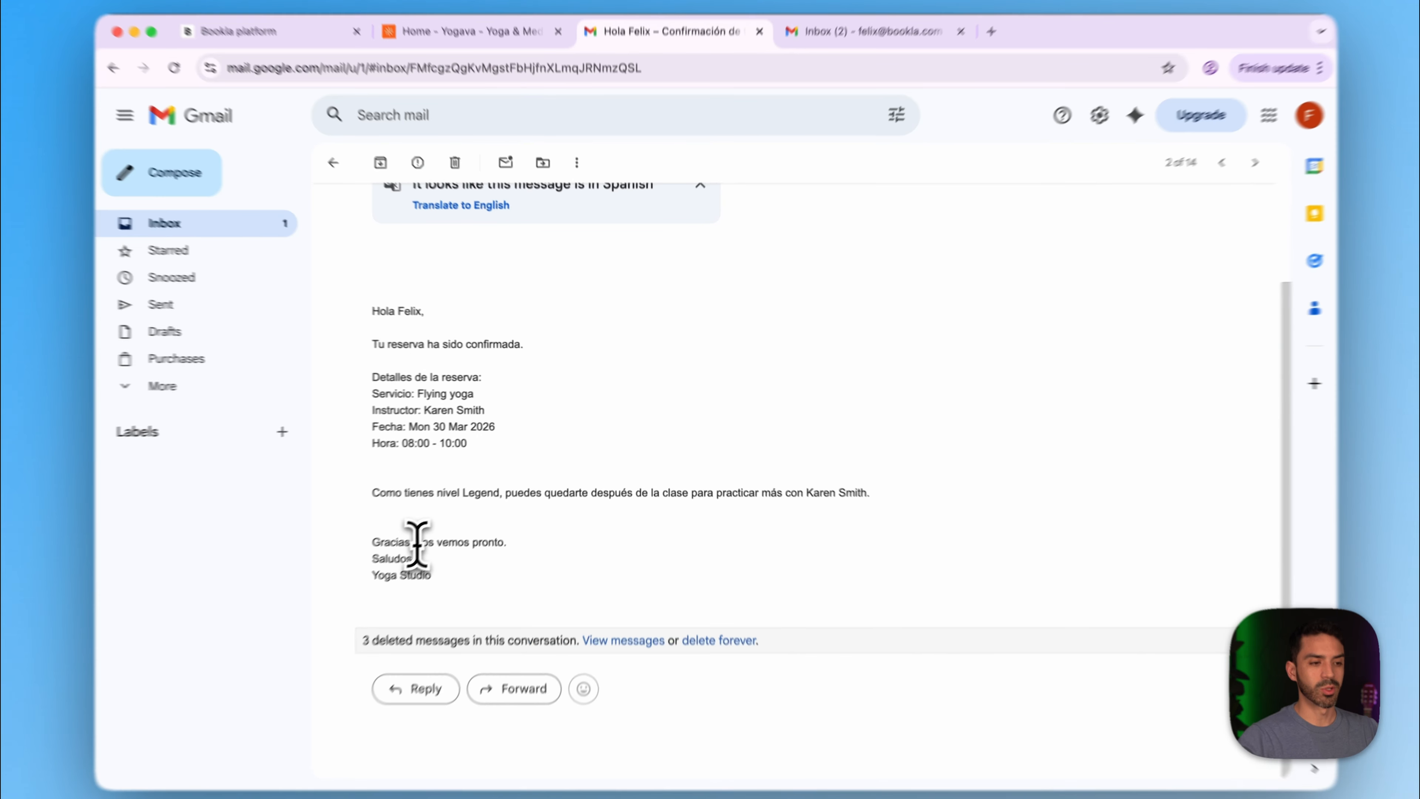
left_click_drag(434, 526, 581, 531)
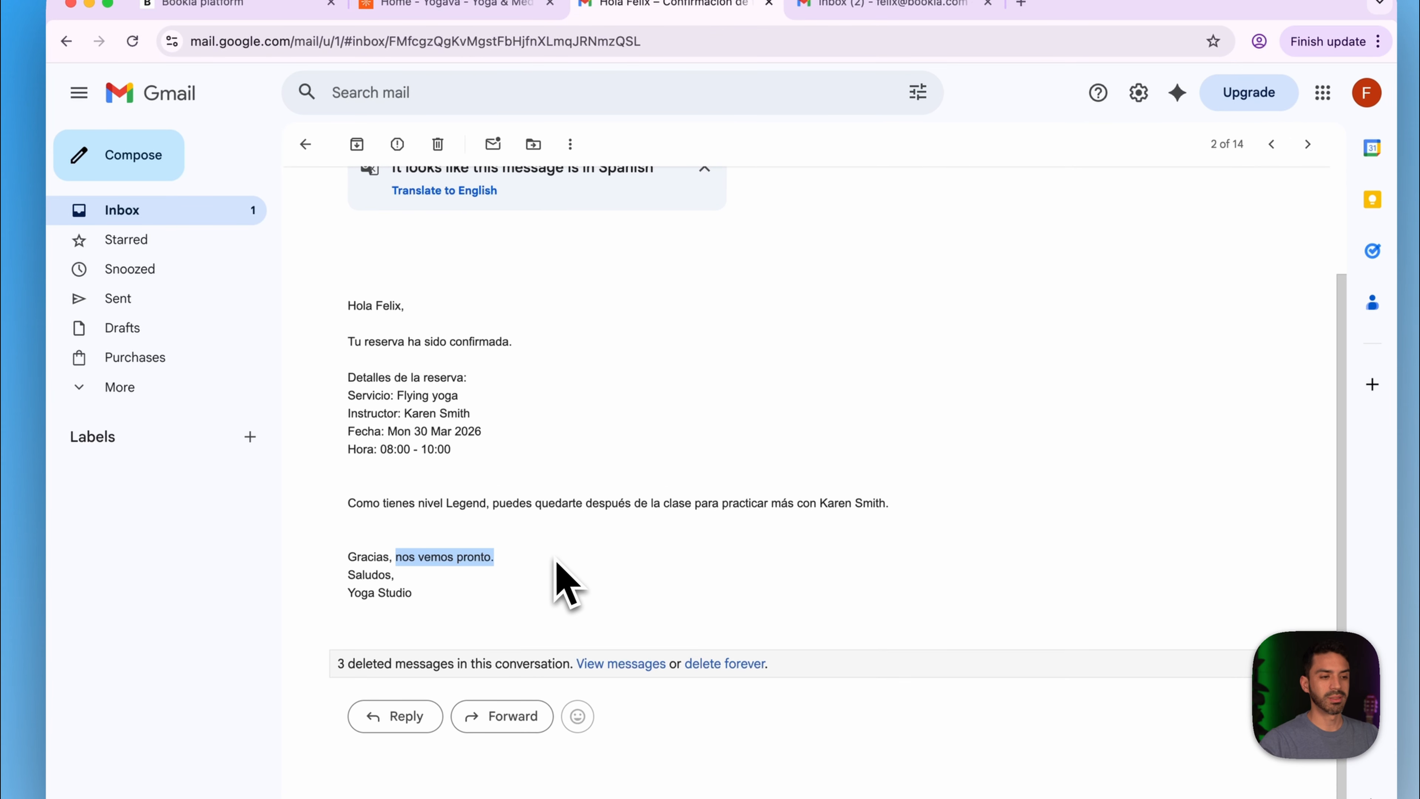
left_click_drag(345, 576, 319, 596)
left_click(559, 588)
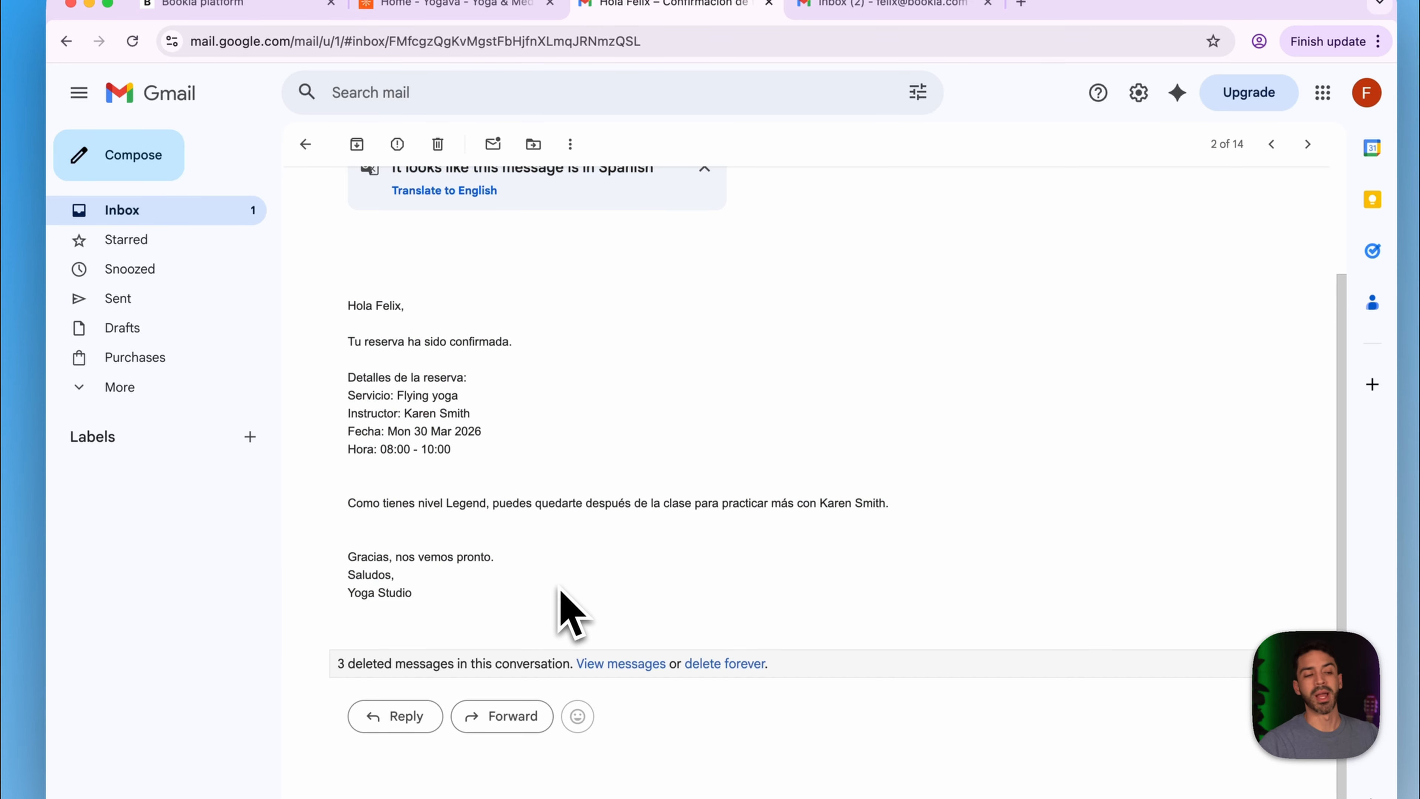
- Back in the inbox, open and scroll through the Dutch booking confirmation email
left_click(182, 222)
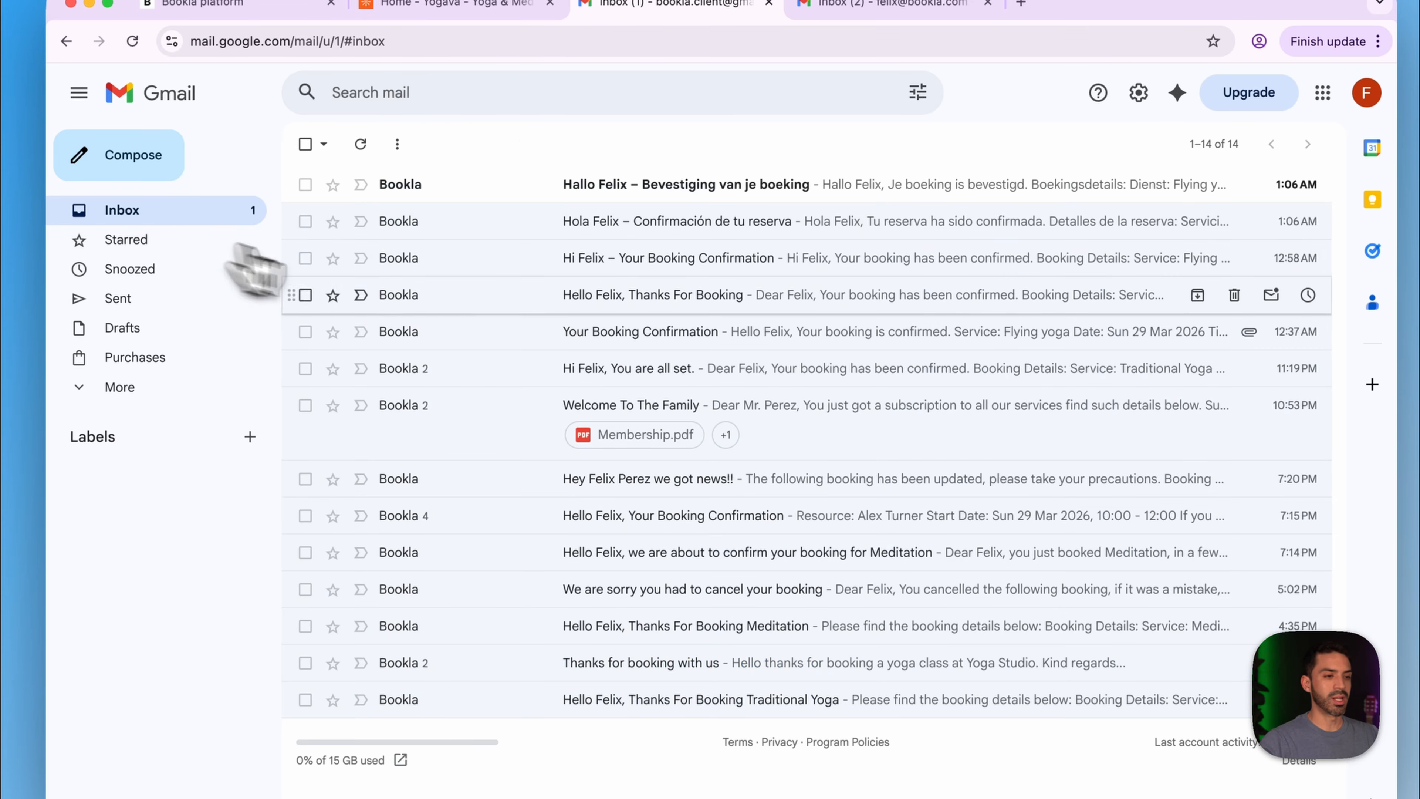
left_click(549, 190)
scroll(631, 518, "down", 1)
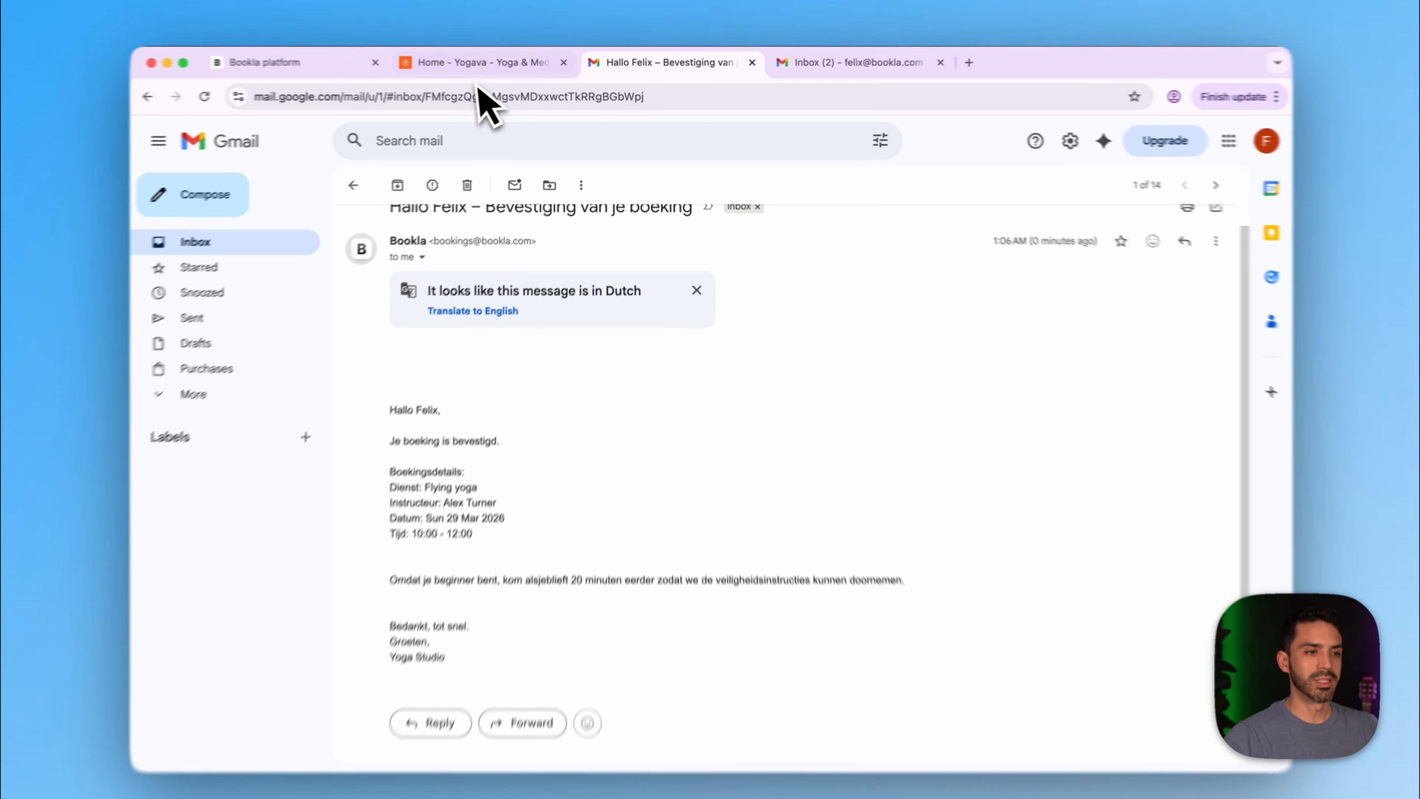
left_click(475, 62)
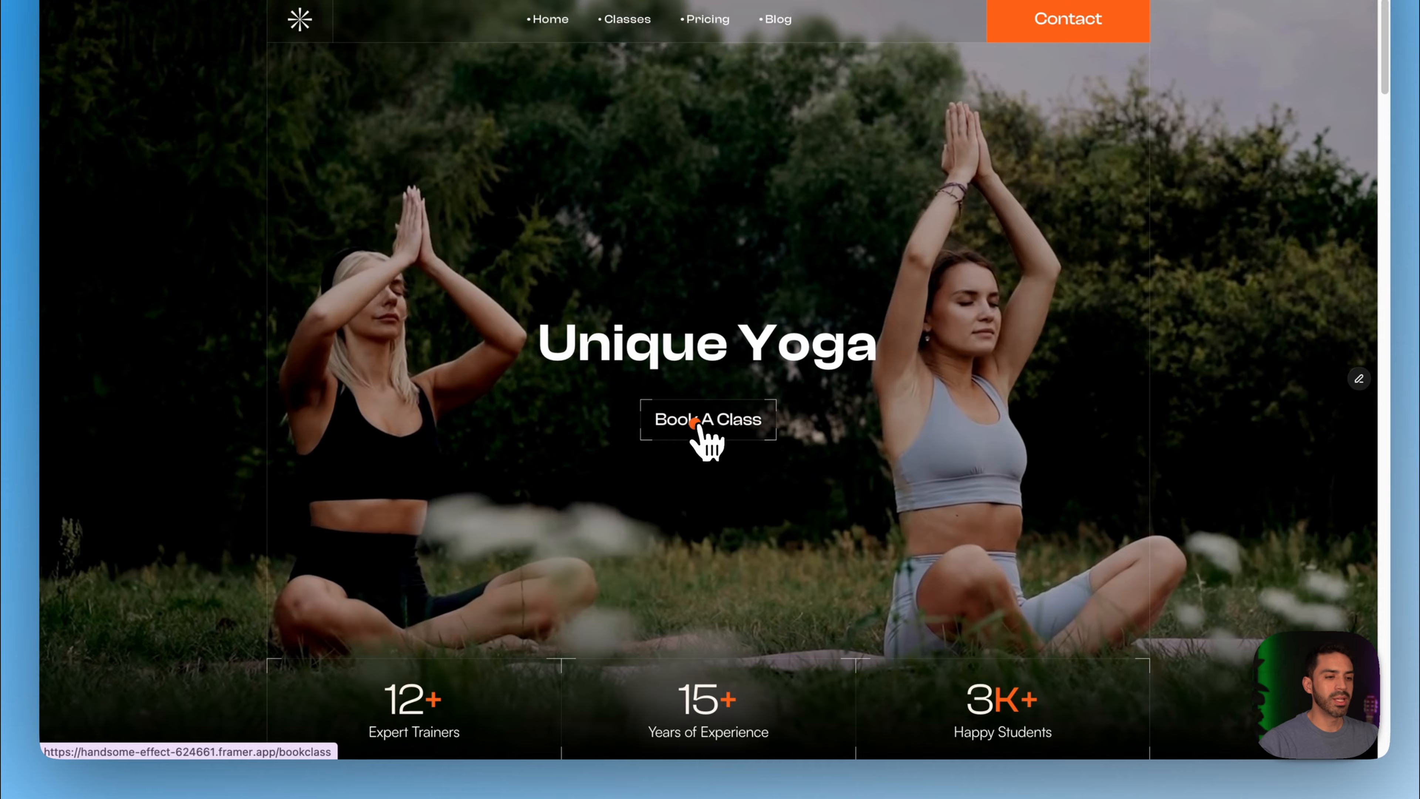
- Pick Flying Yoga on Monday 30 March at 12:00 PM and continue to the client form
left_click(703, 480)
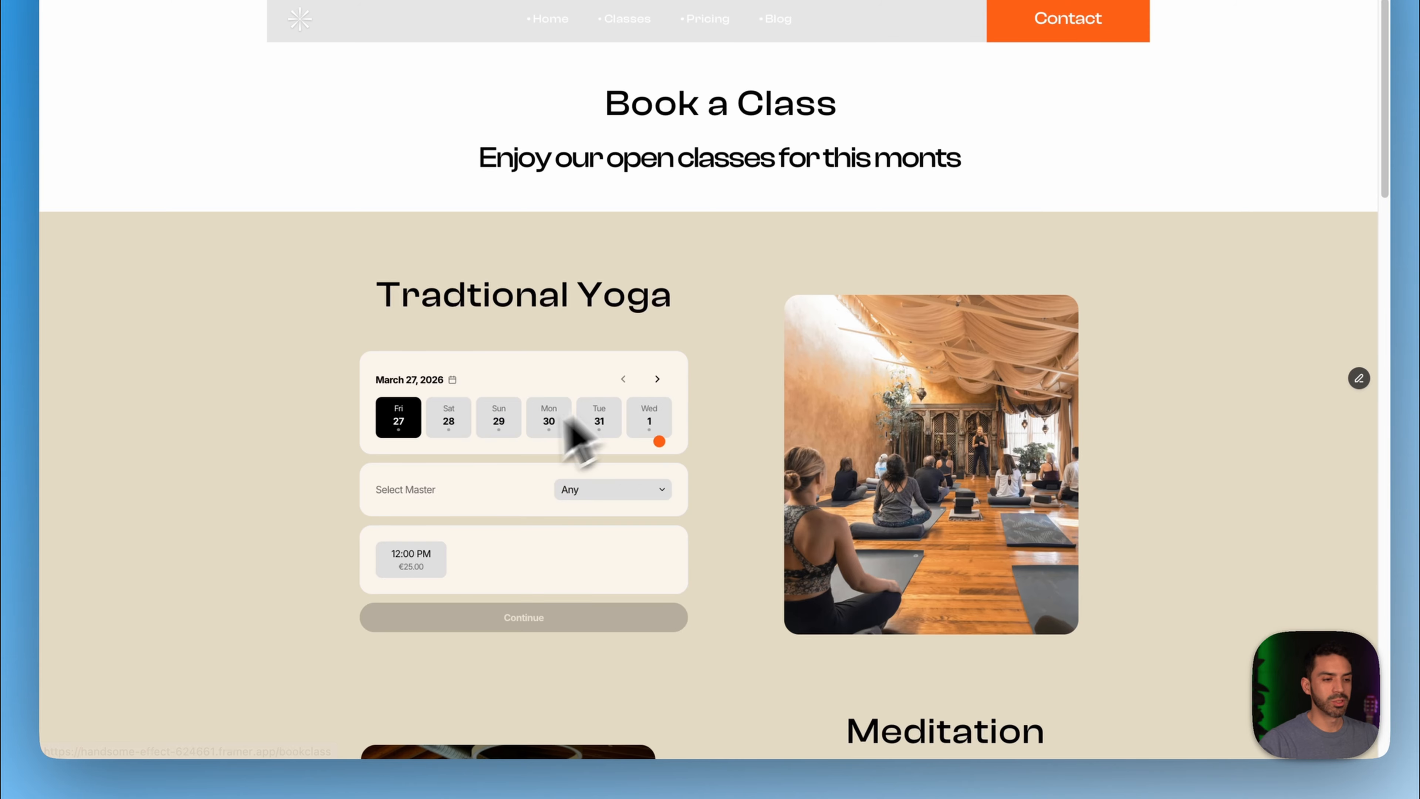
scroll(571, 442, "down", 15)
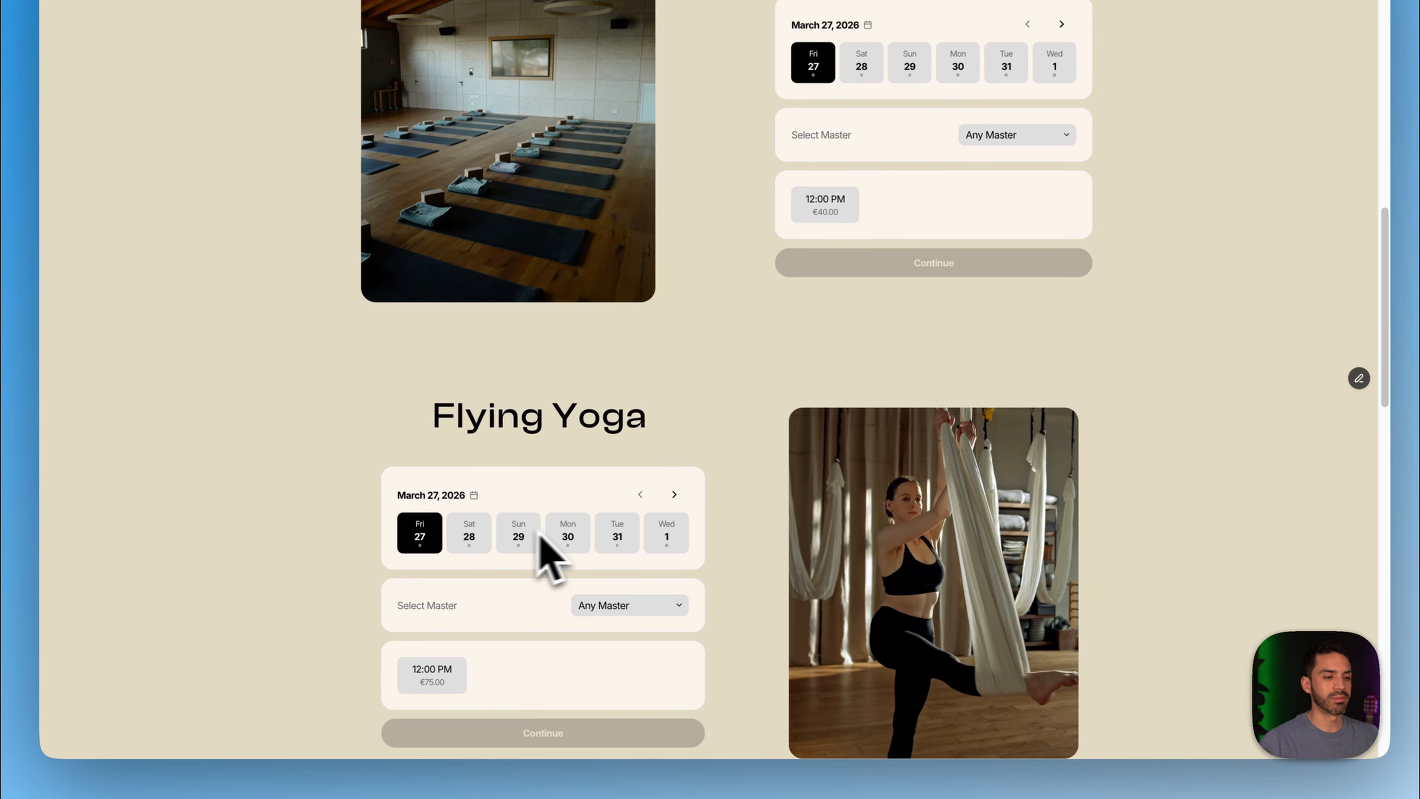
left_click(568, 536)
left_click(520, 680)
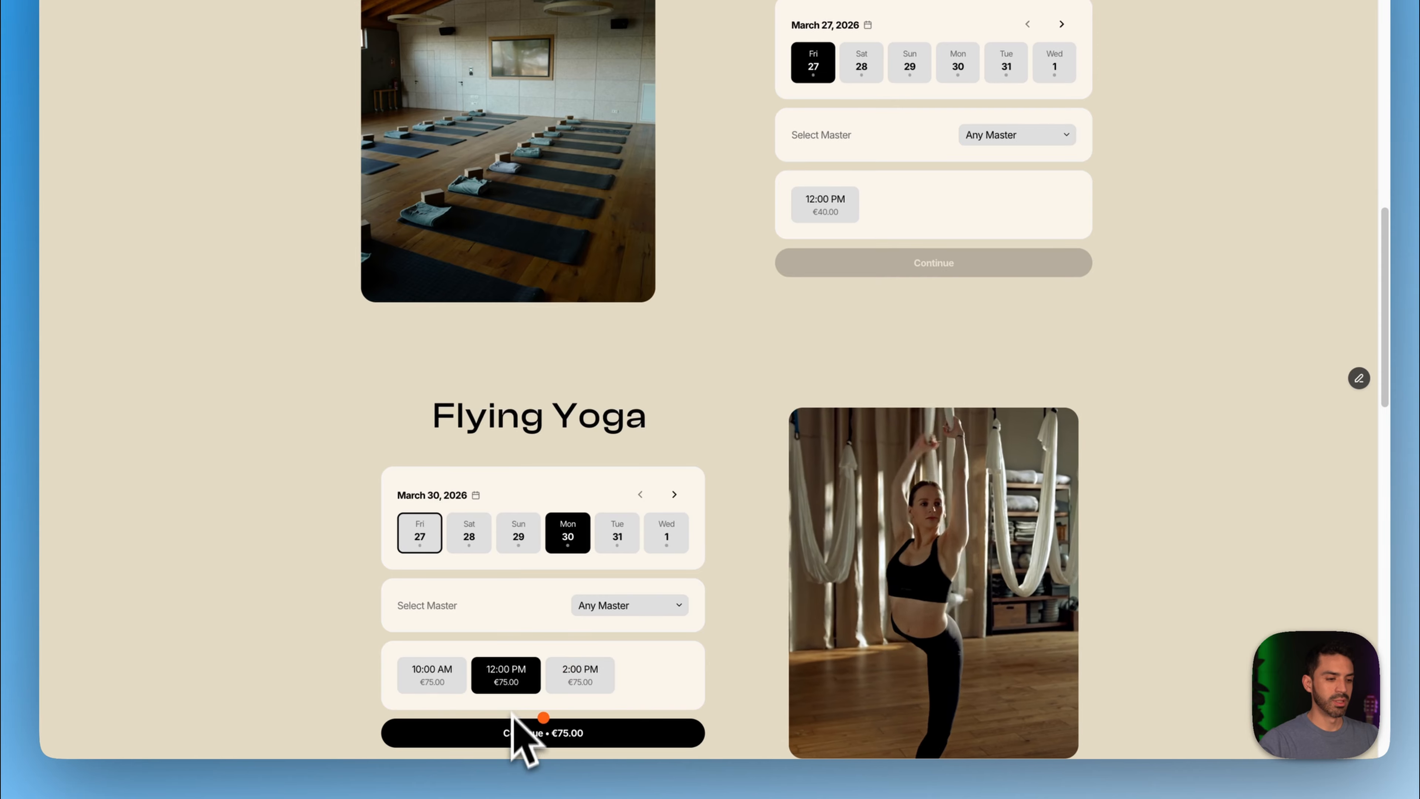
left_click(523, 734)
- Autofill the client's first name, last name and e-mail from saved suggestions
scroll(559, 588, "down", 8)
left_click(475, 205)
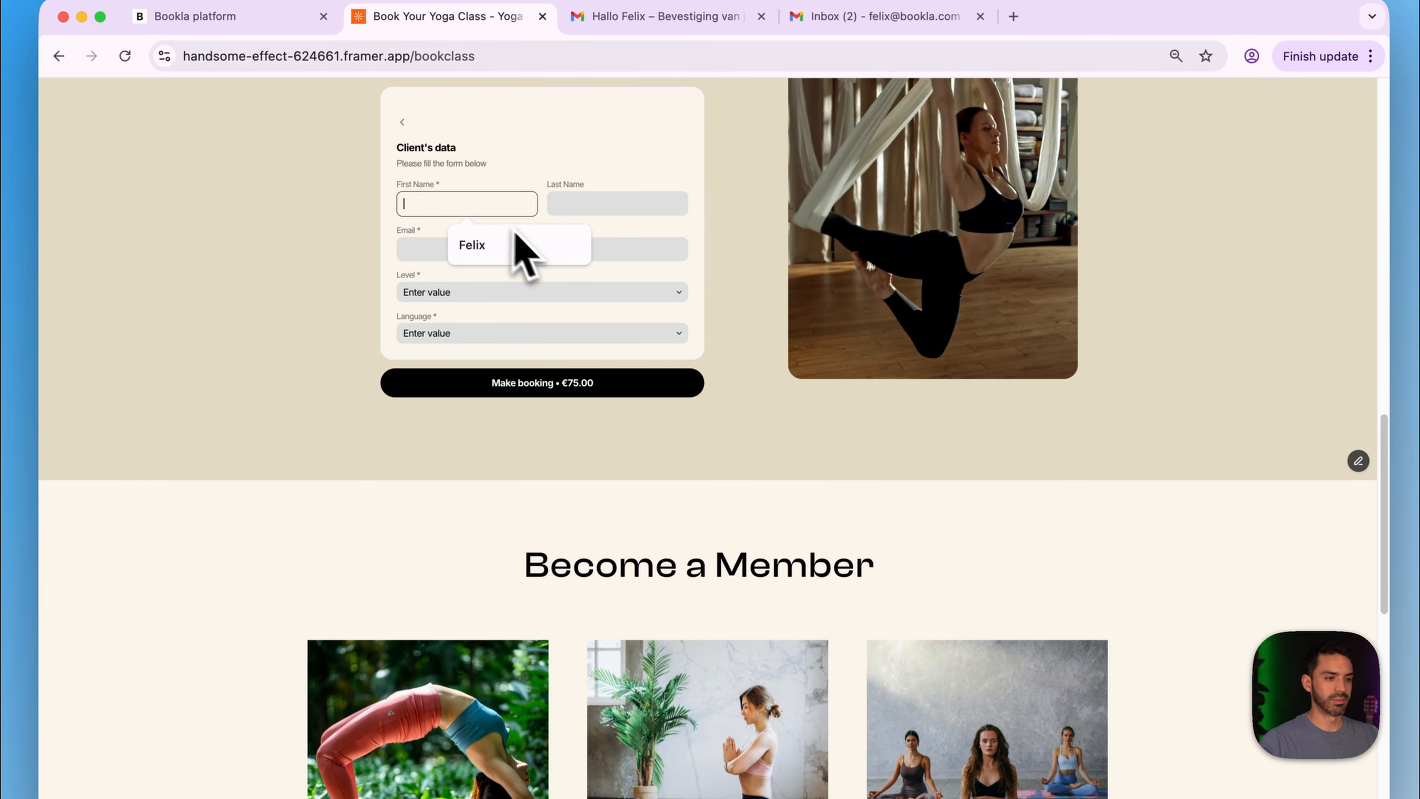
left_click(523, 252)
left_click(564, 212)
left_click(618, 249)
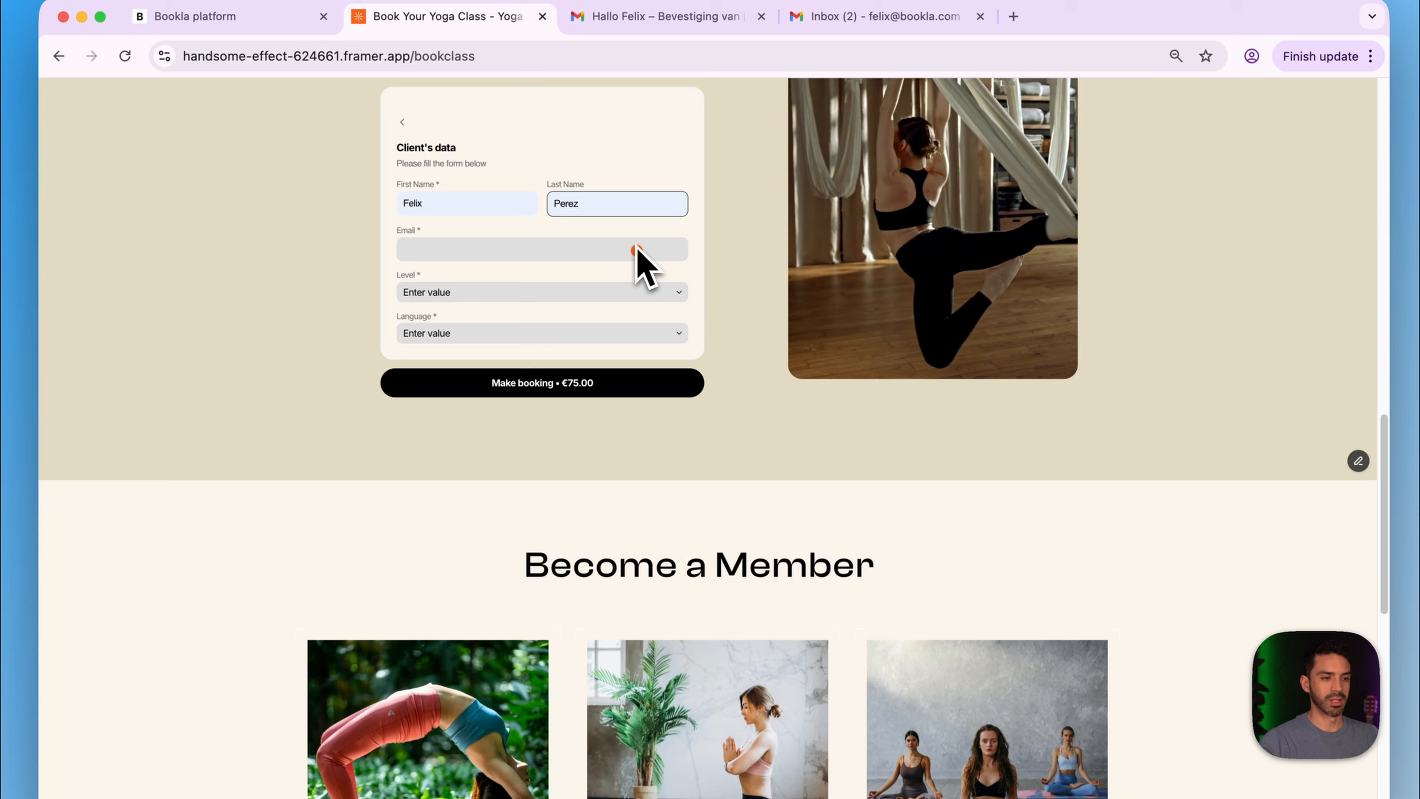
left_click(545, 252)
left_click(576, 302)
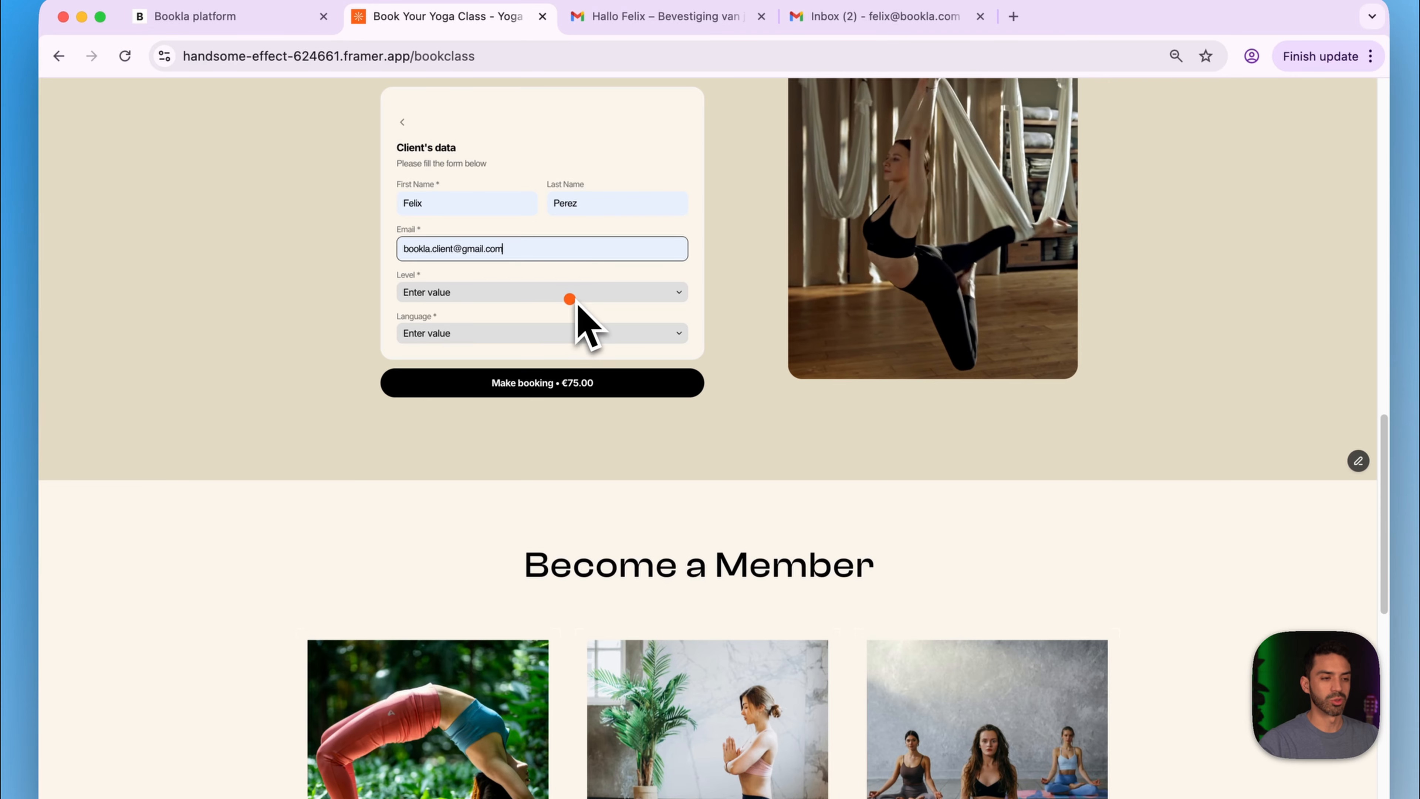
- Set Level to Beginer and Language to English, make the booking, and return home
left_click(587, 297)
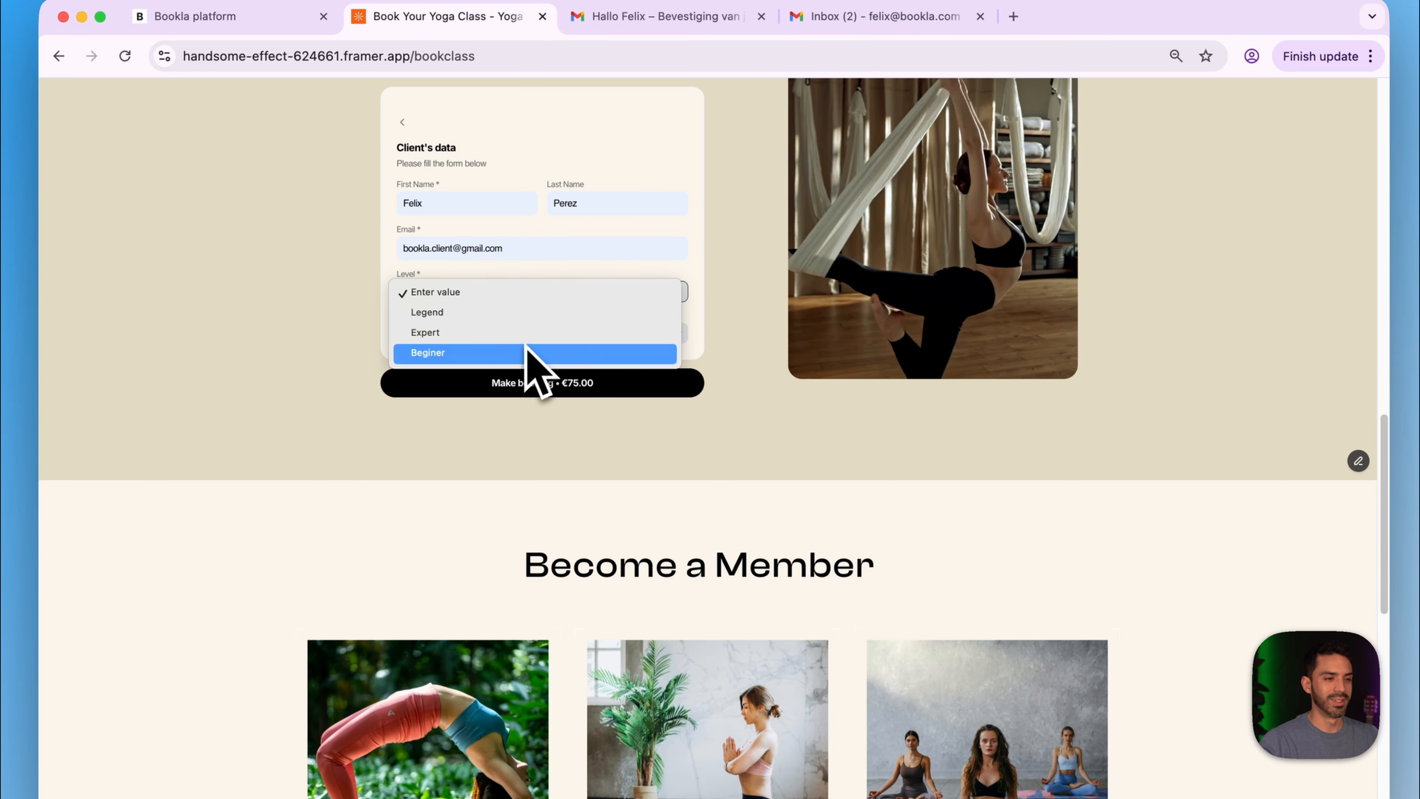
left_click(525, 354)
left_click(447, 335)
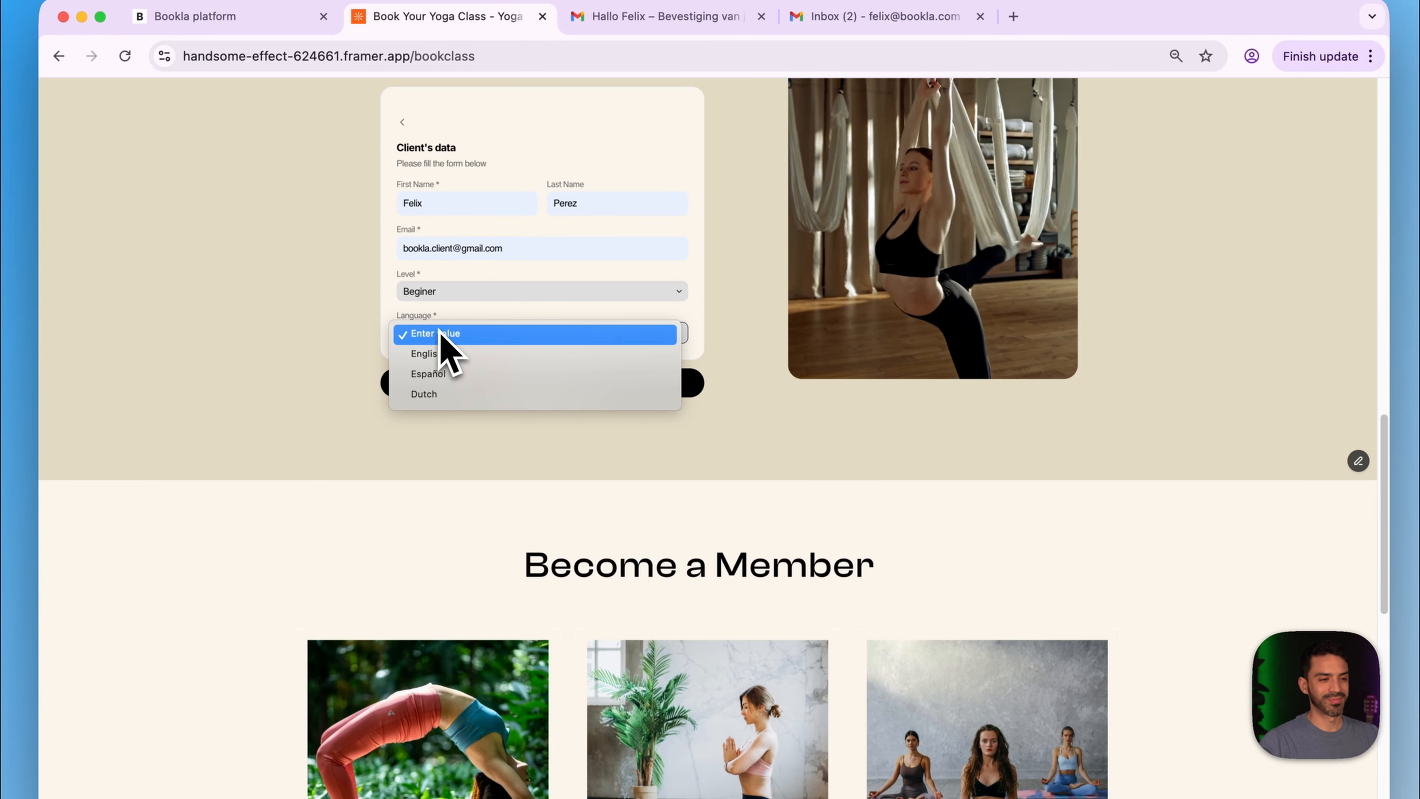
left_click(466, 354)
left_click(520, 386)
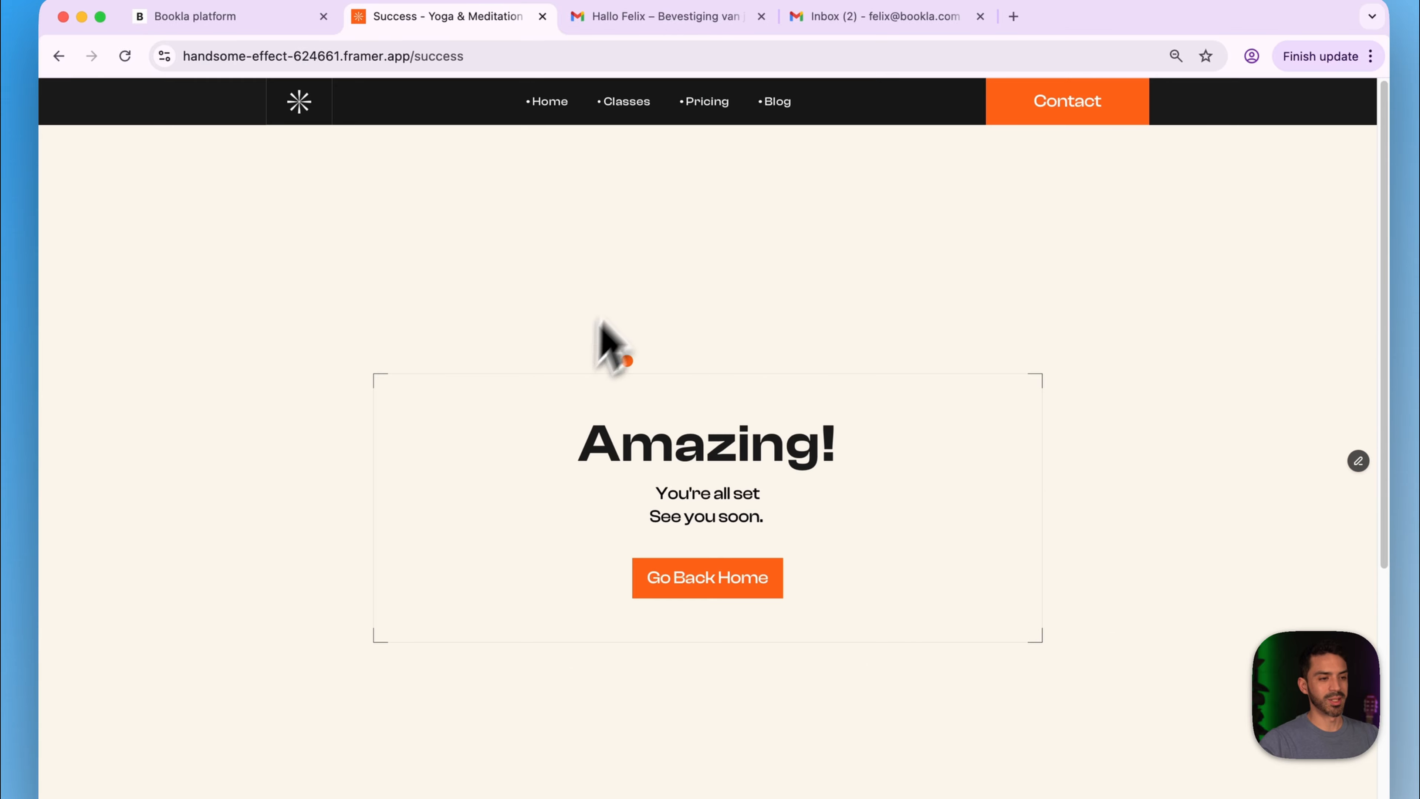
left_click(709, 576)
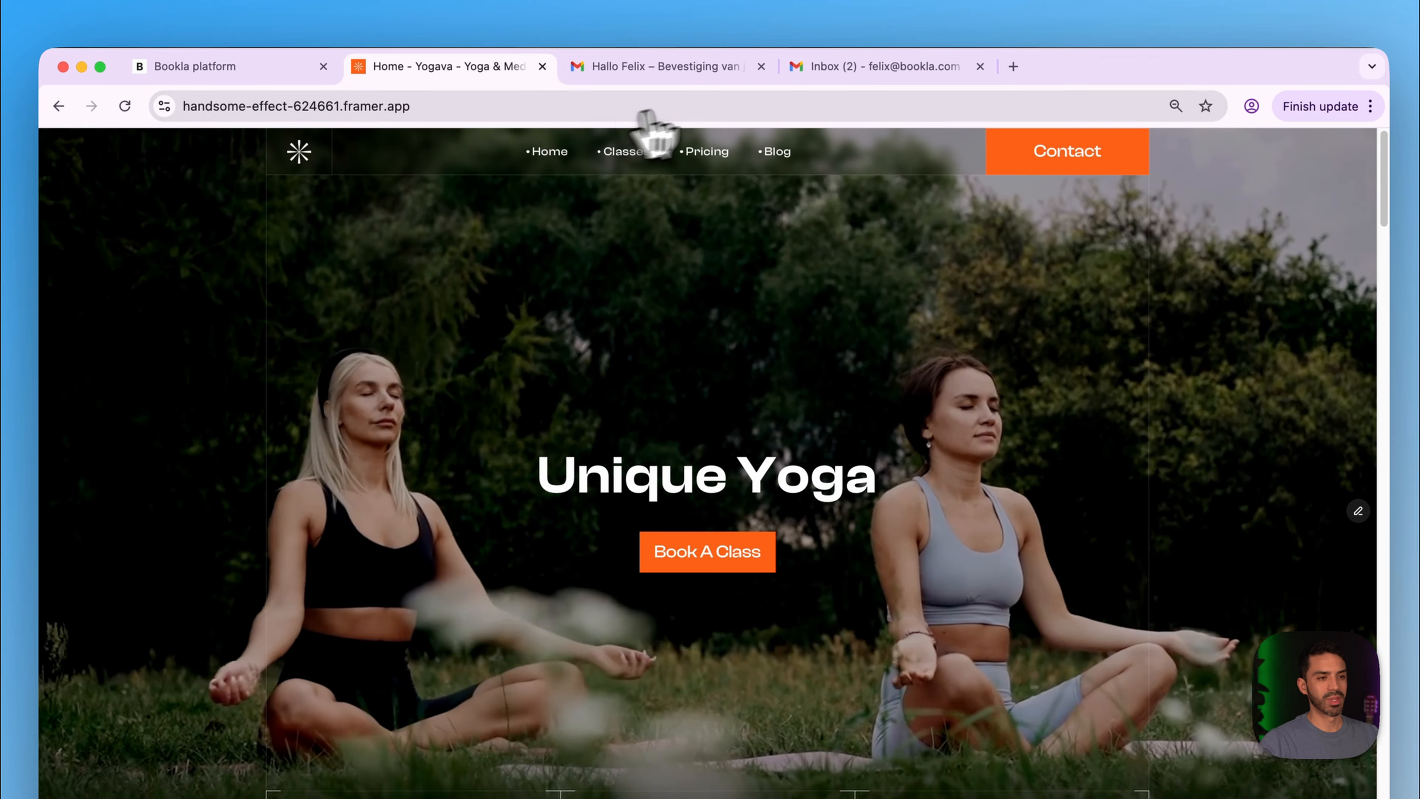
- Open the newest 'Your Booking Confirmation' email in the client's inbox and expand its trimmed ending
left_click(858, 73)
left_click(691, 70)
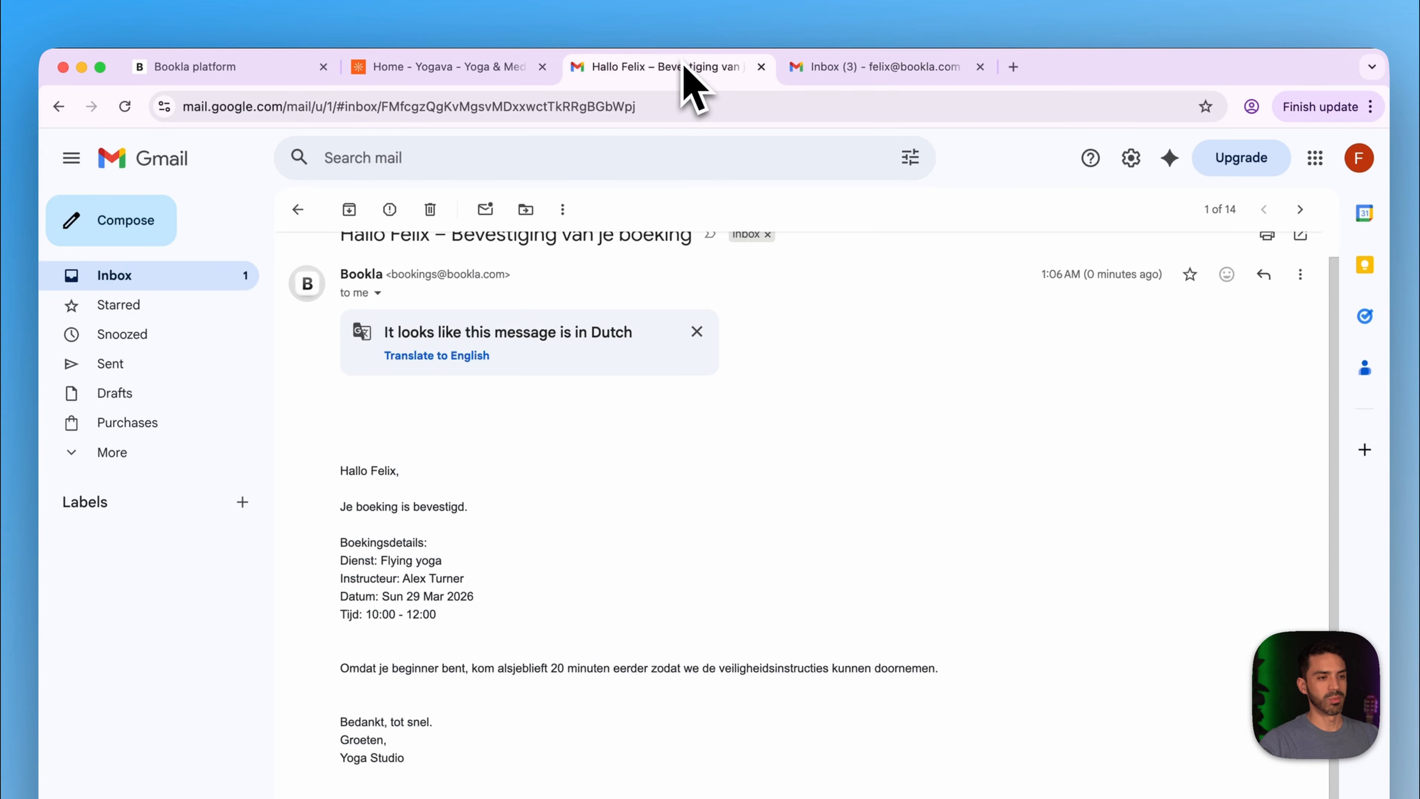
left_click(180, 261)
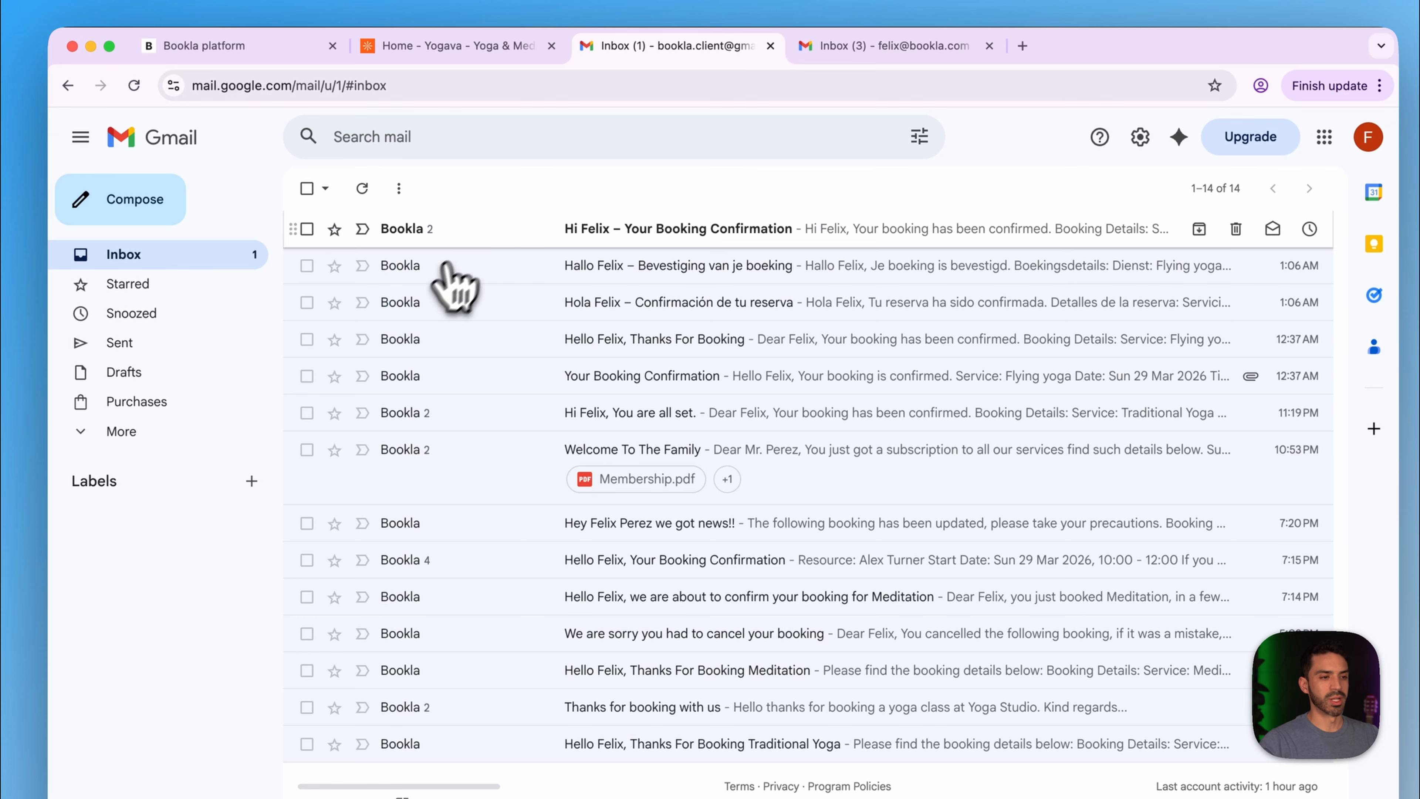
left_click(553, 232)
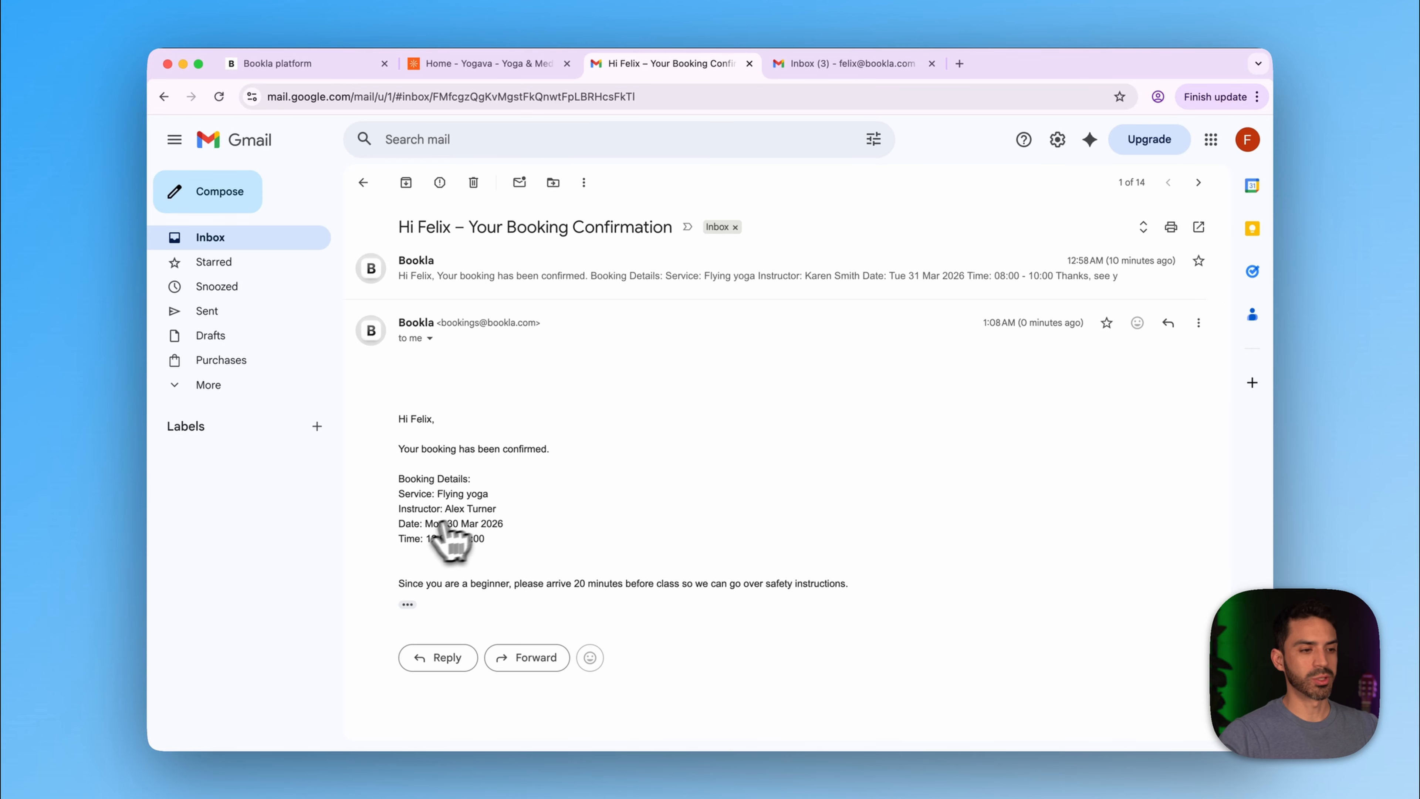
left_click(408, 604)
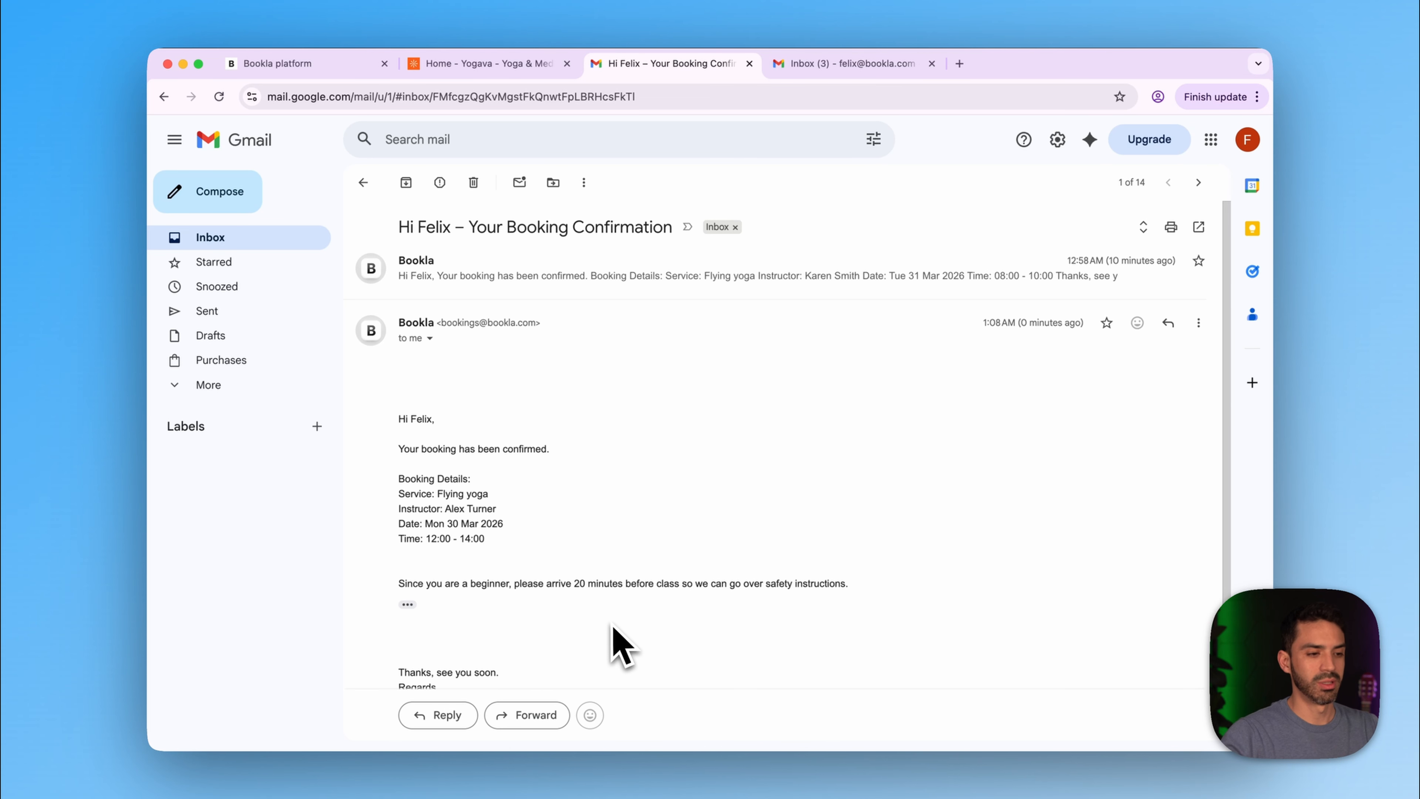
scroll(593, 632, "down", 2)
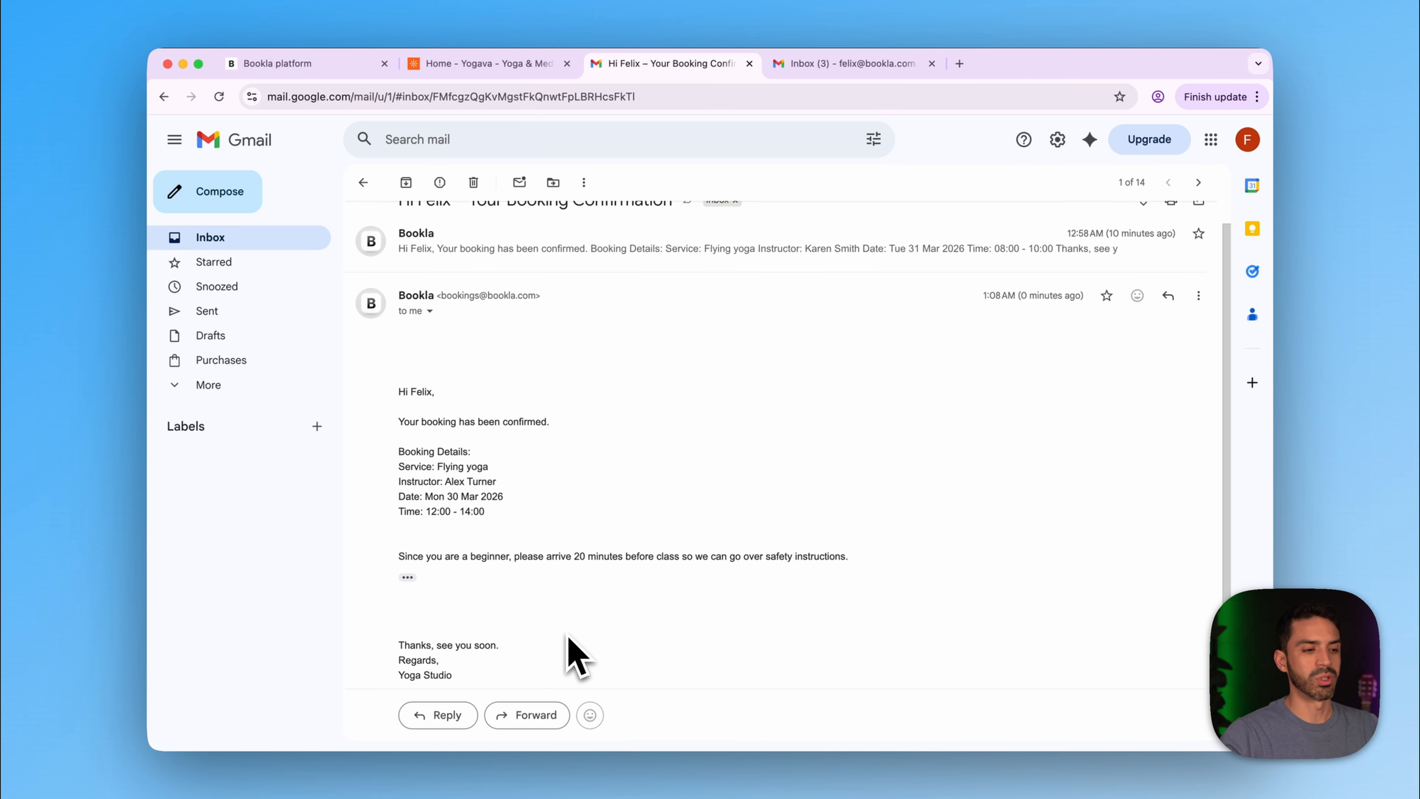